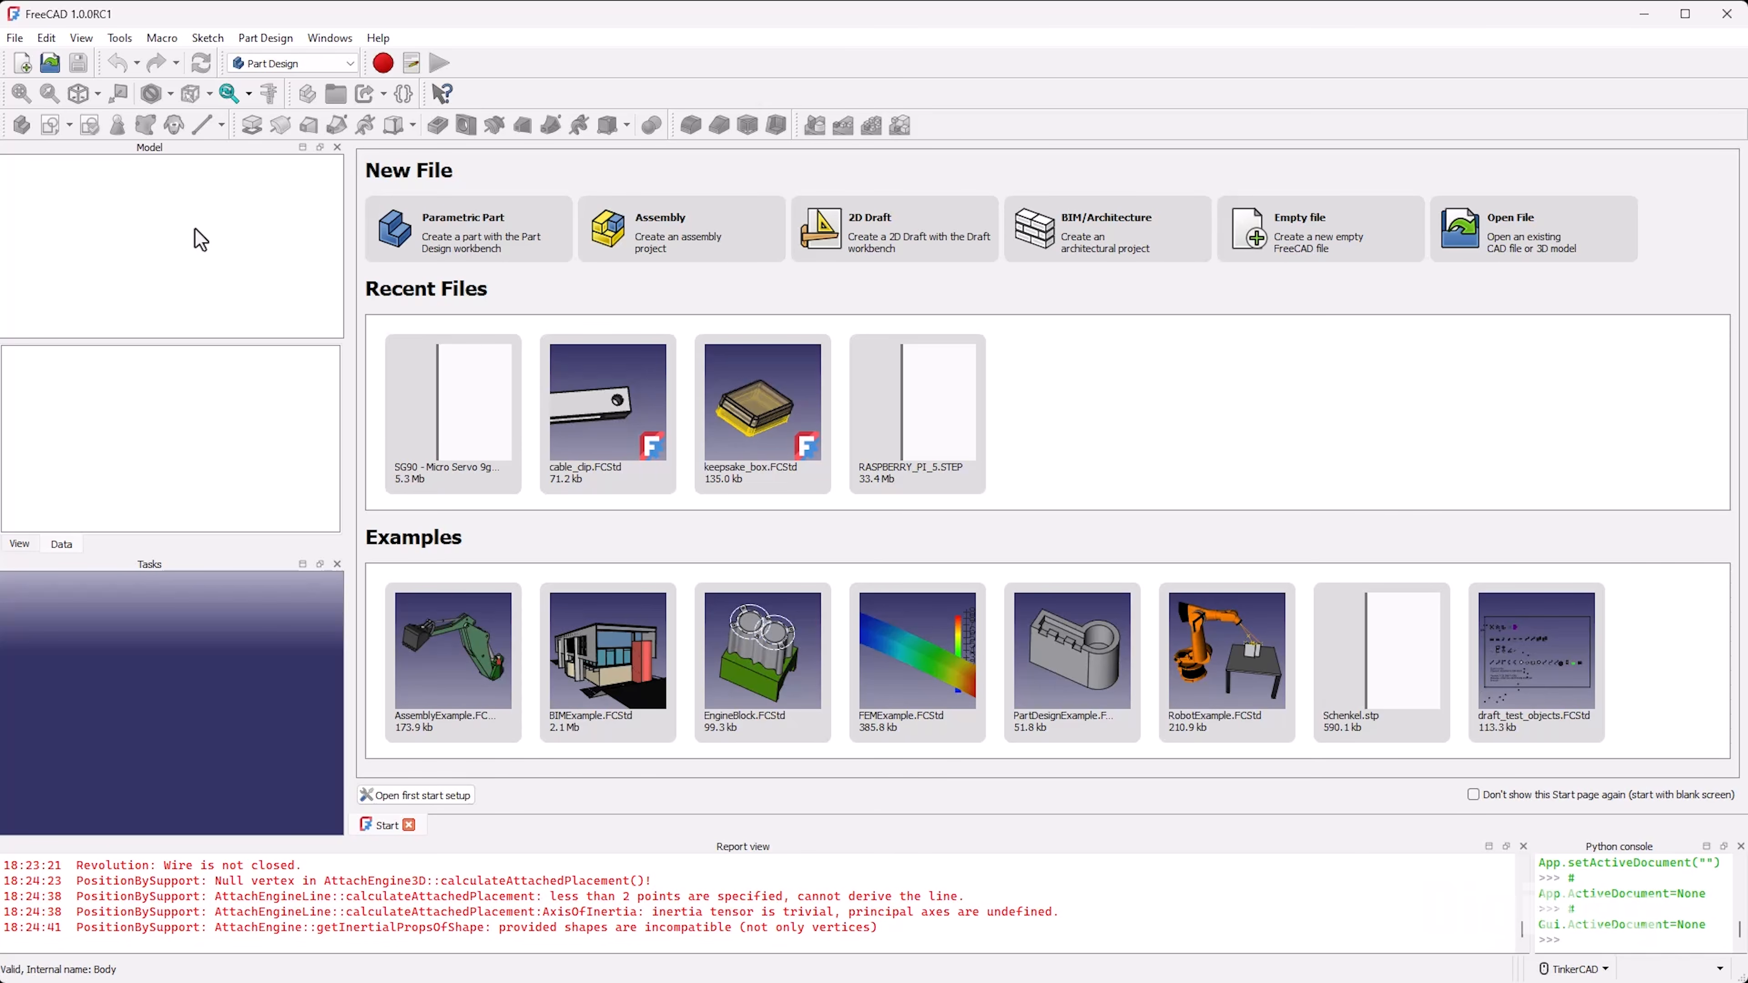
# Step: Create a new document with a body and start a sketch on the XZ-plane
pyautogui.click(30, 67)
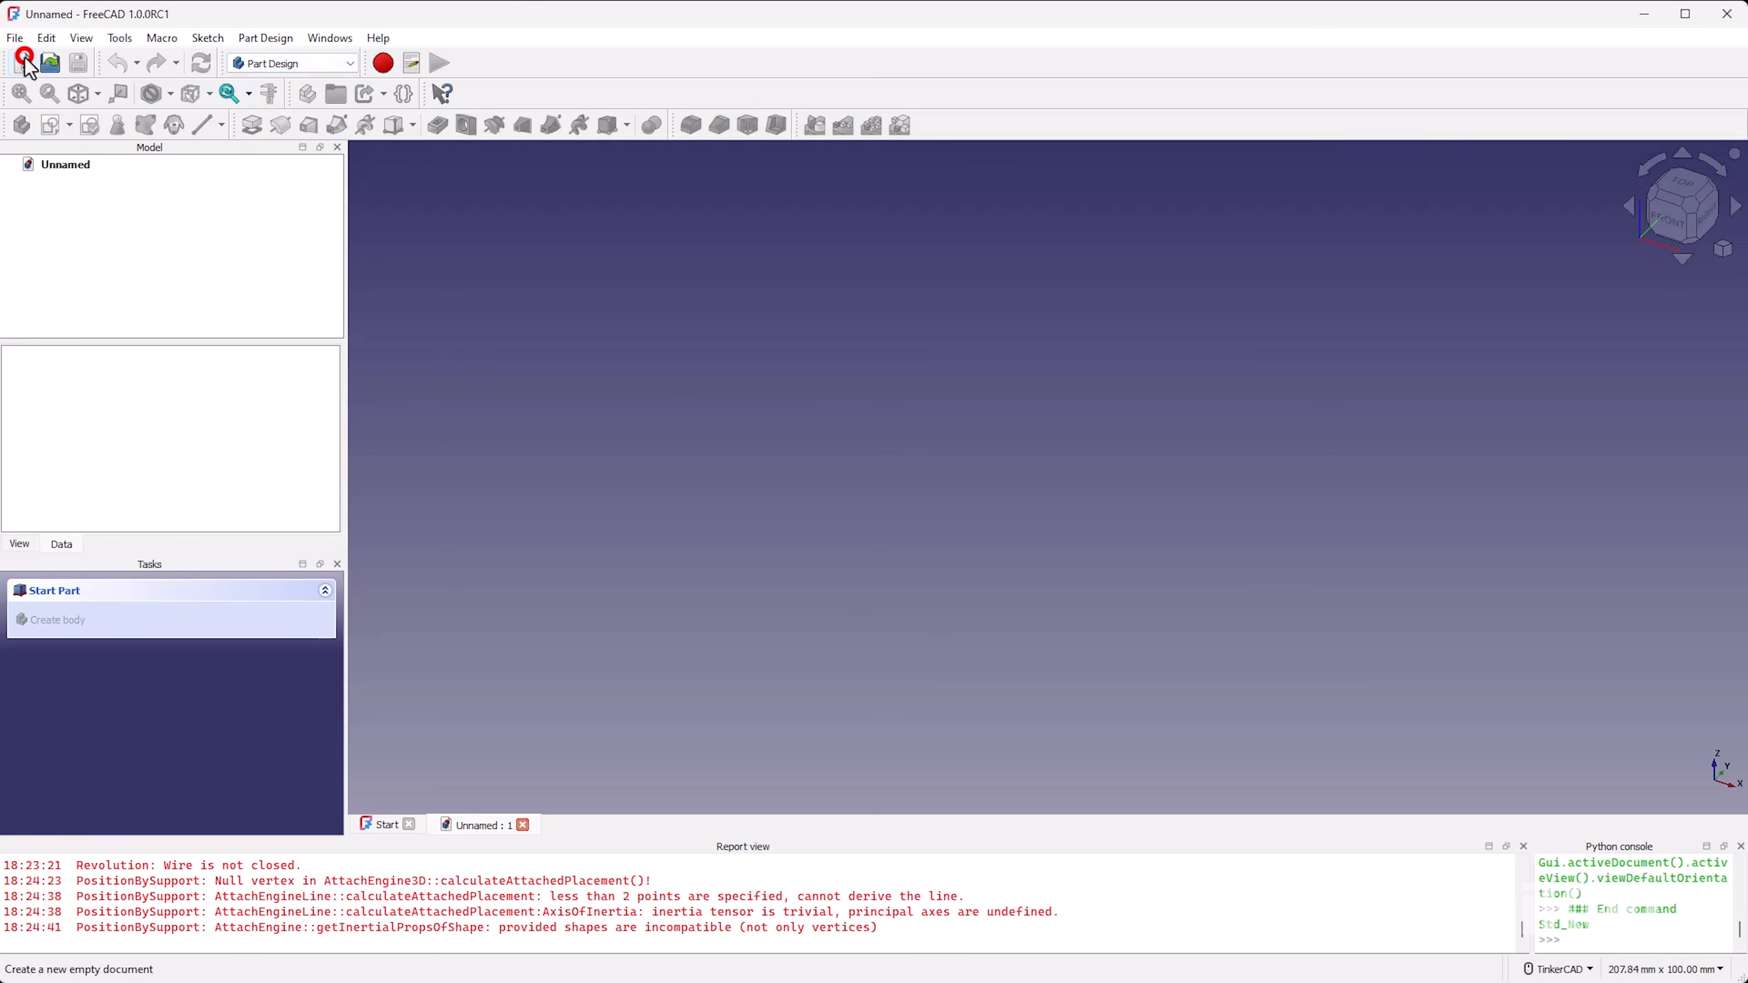
pyautogui.click(23, 126)
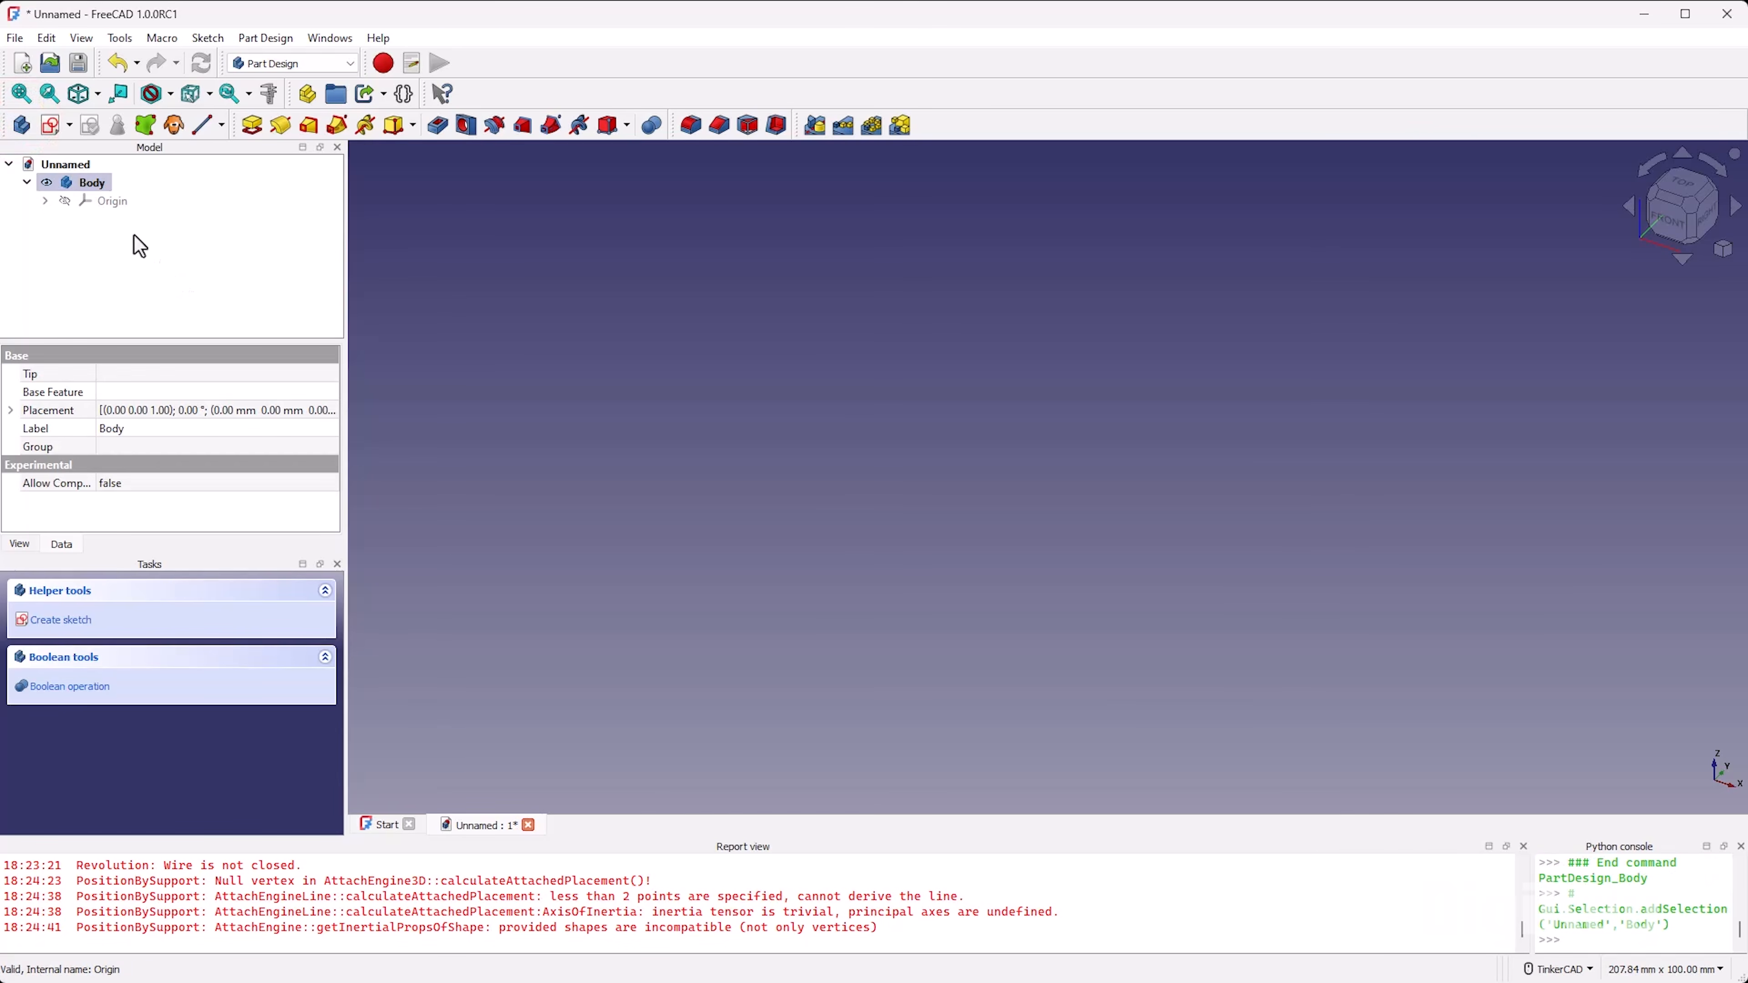
pyautogui.click(52, 124)
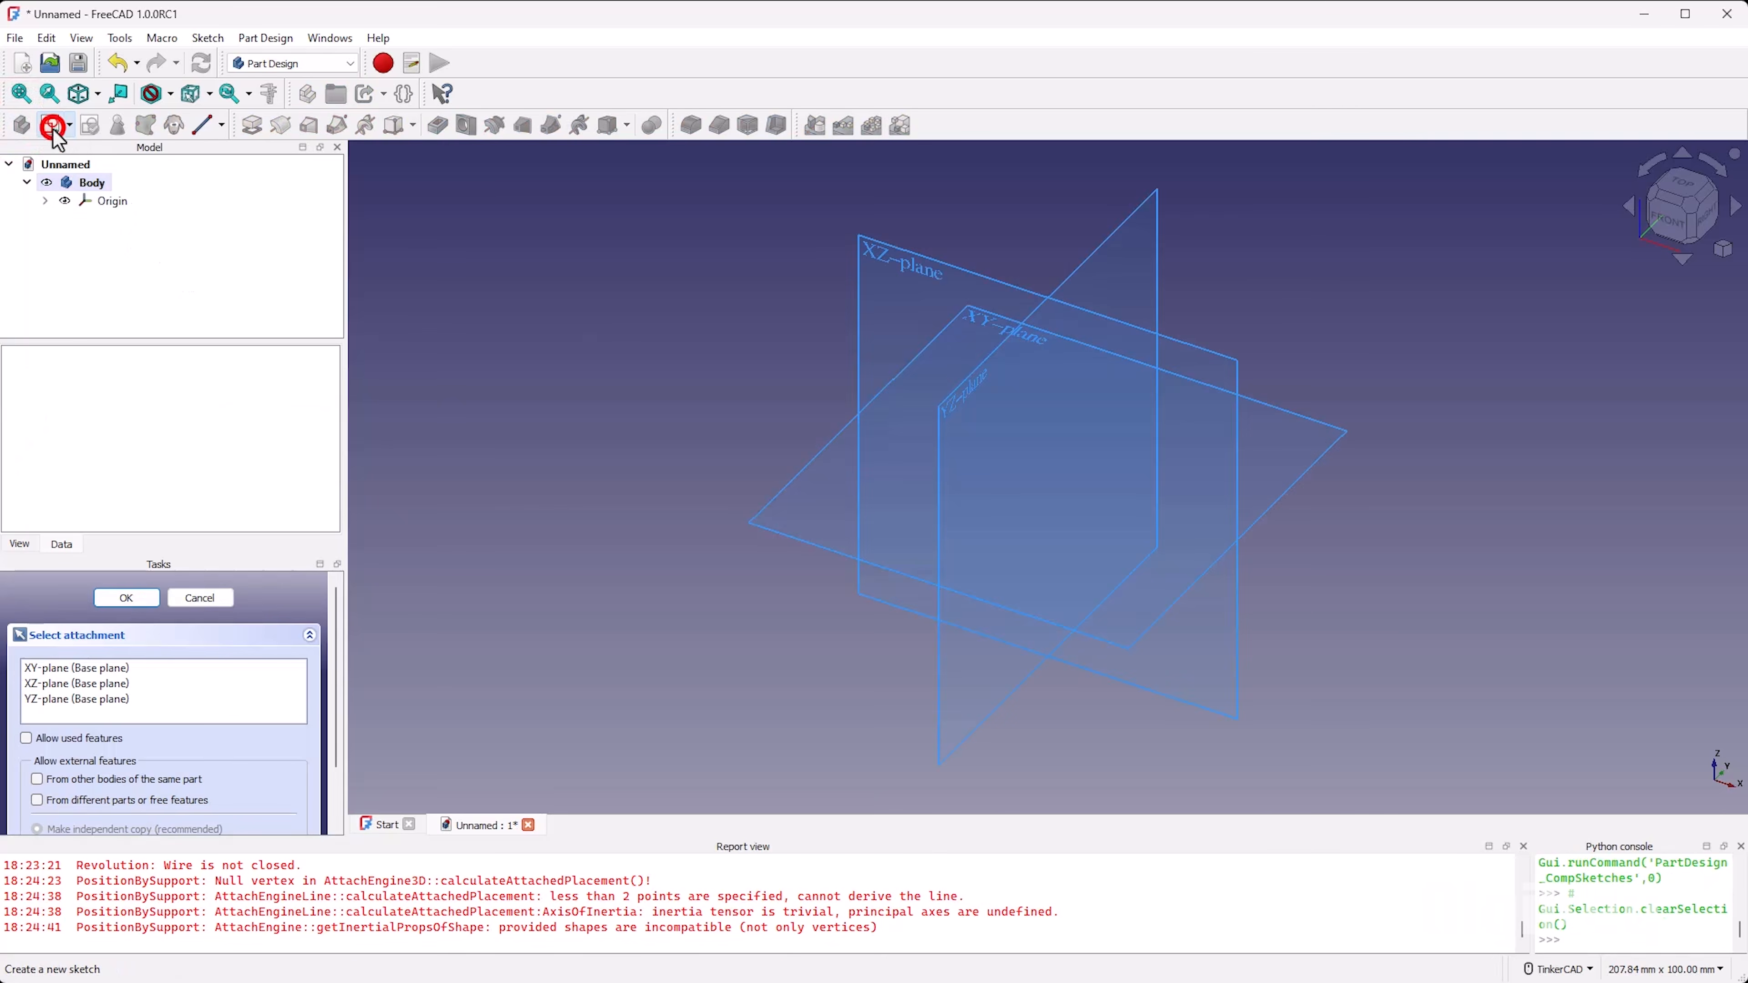
pyautogui.click(888, 266)
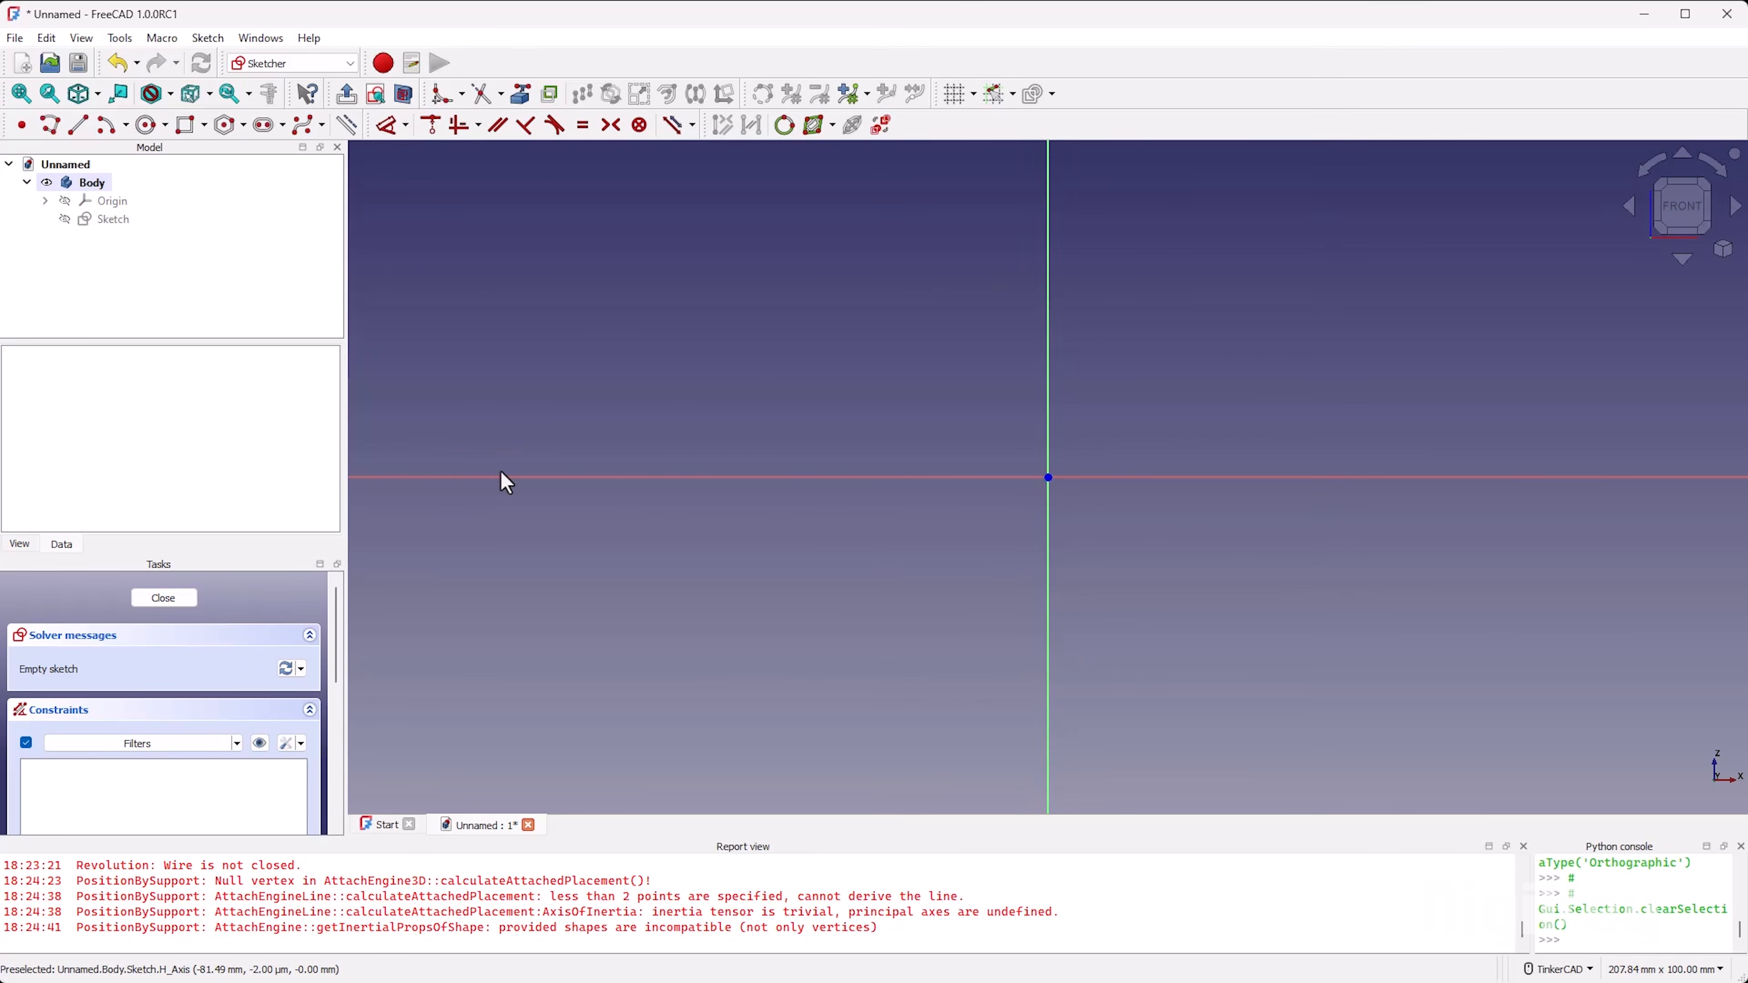
# Step: Sketch a closed polyline profile about 32 mm wide on the horizontal axis, left of the origin, with a tangent arc at its top
pyautogui.click(52, 130)
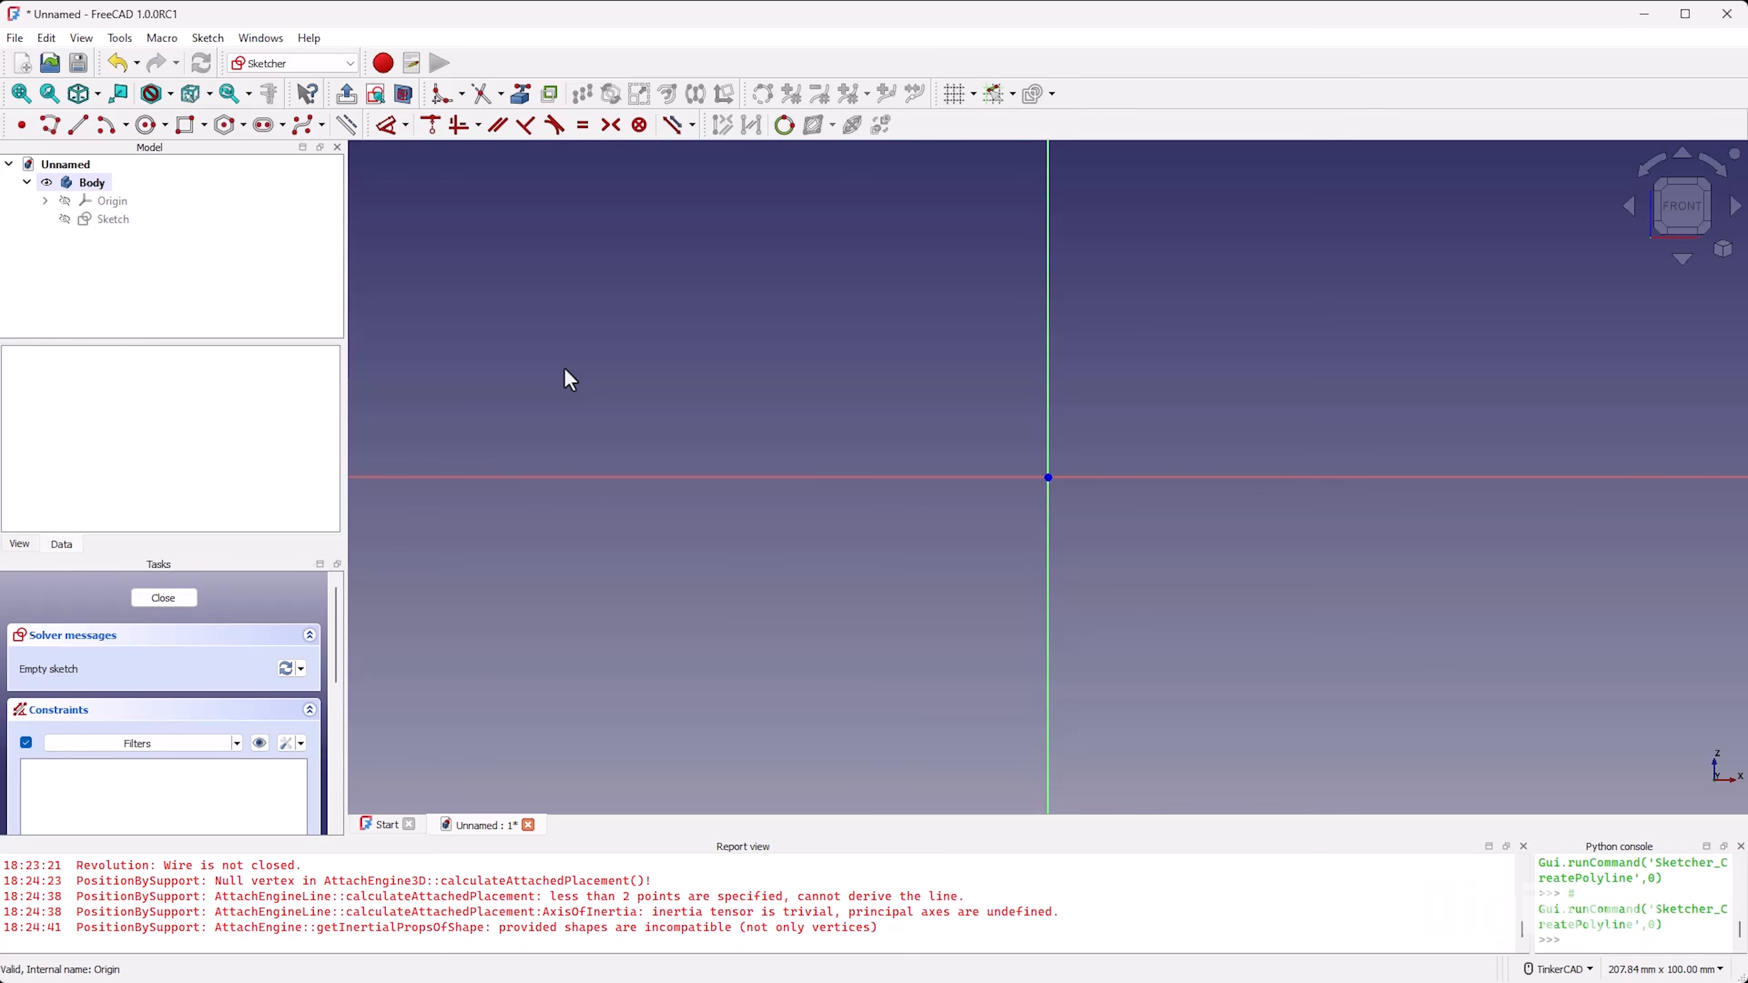
pyautogui.click(386, 477)
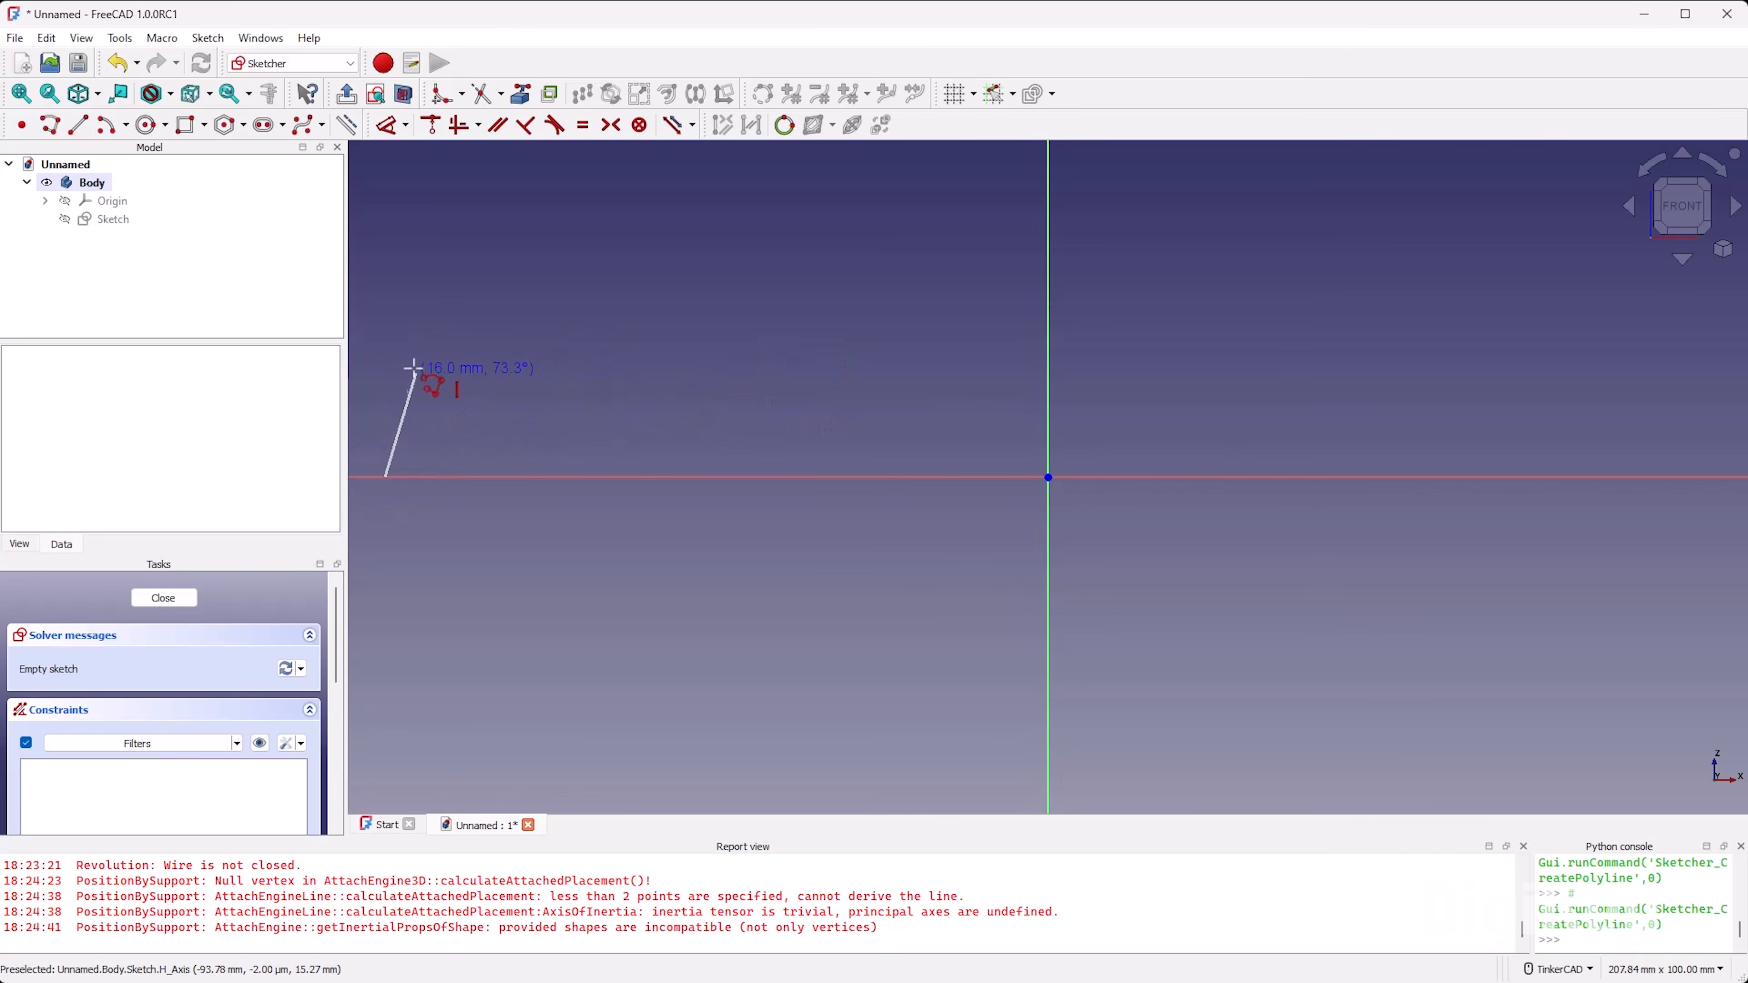
pyautogui.click(422, 351)
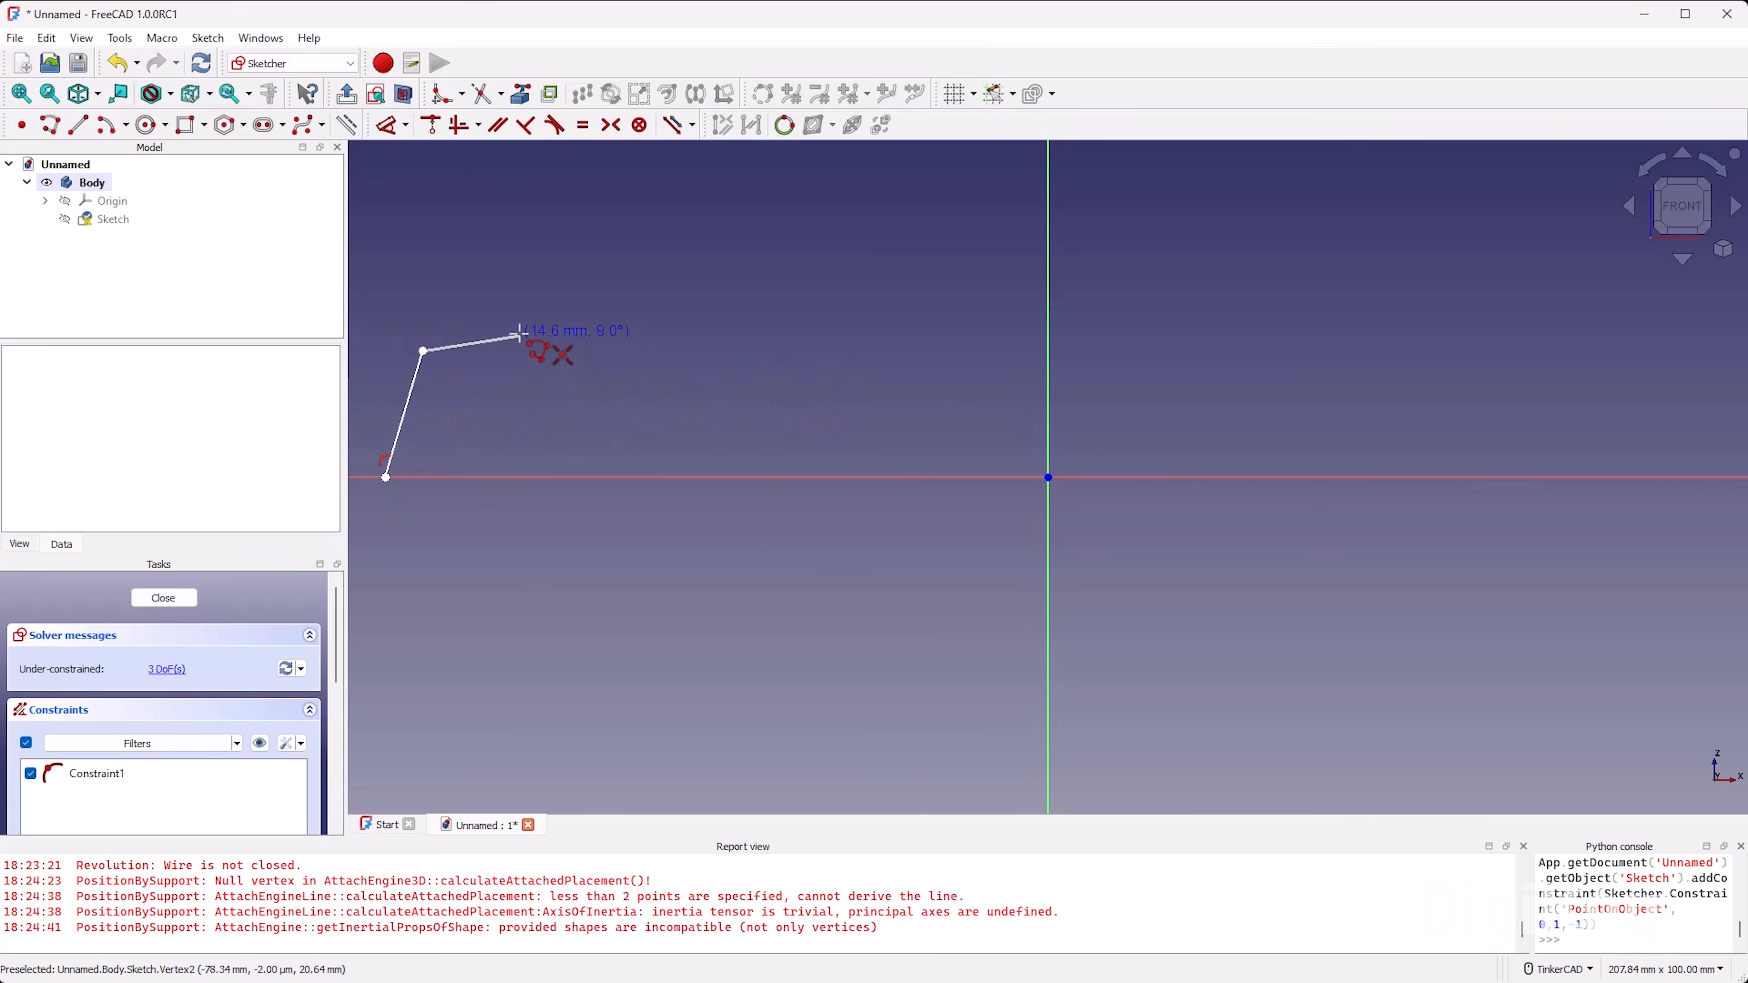
pyautogui.press('m')
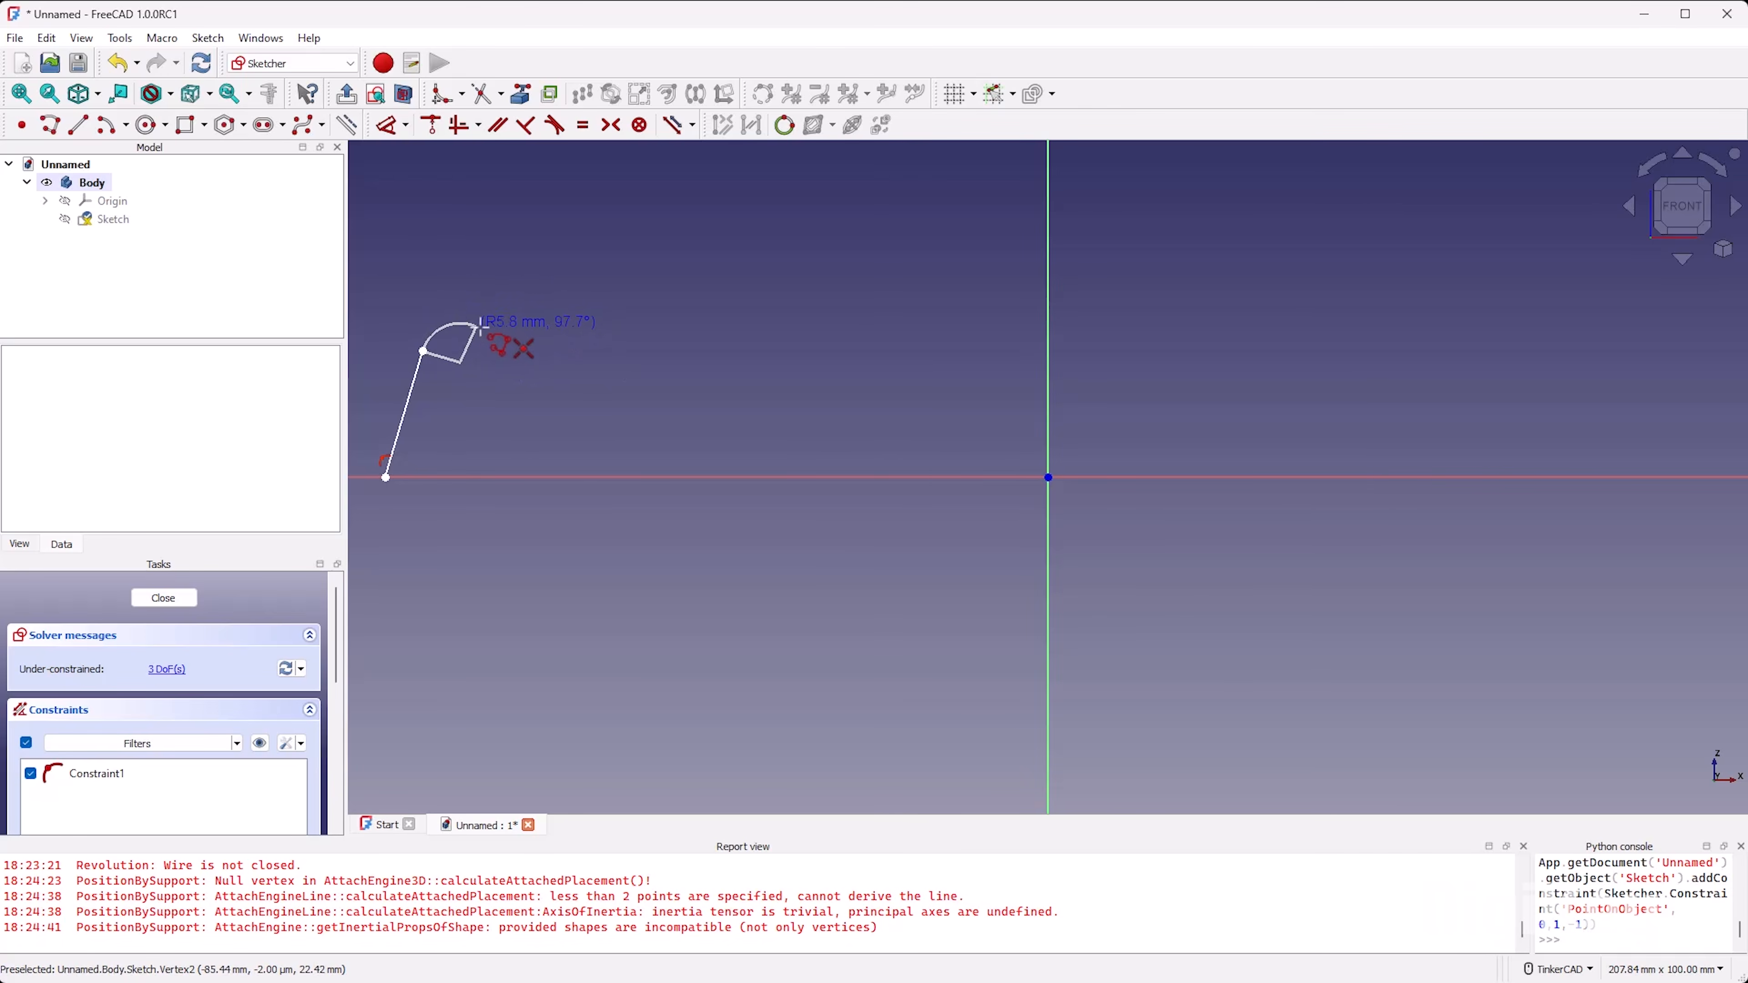
pyautogui.click(494, 321)
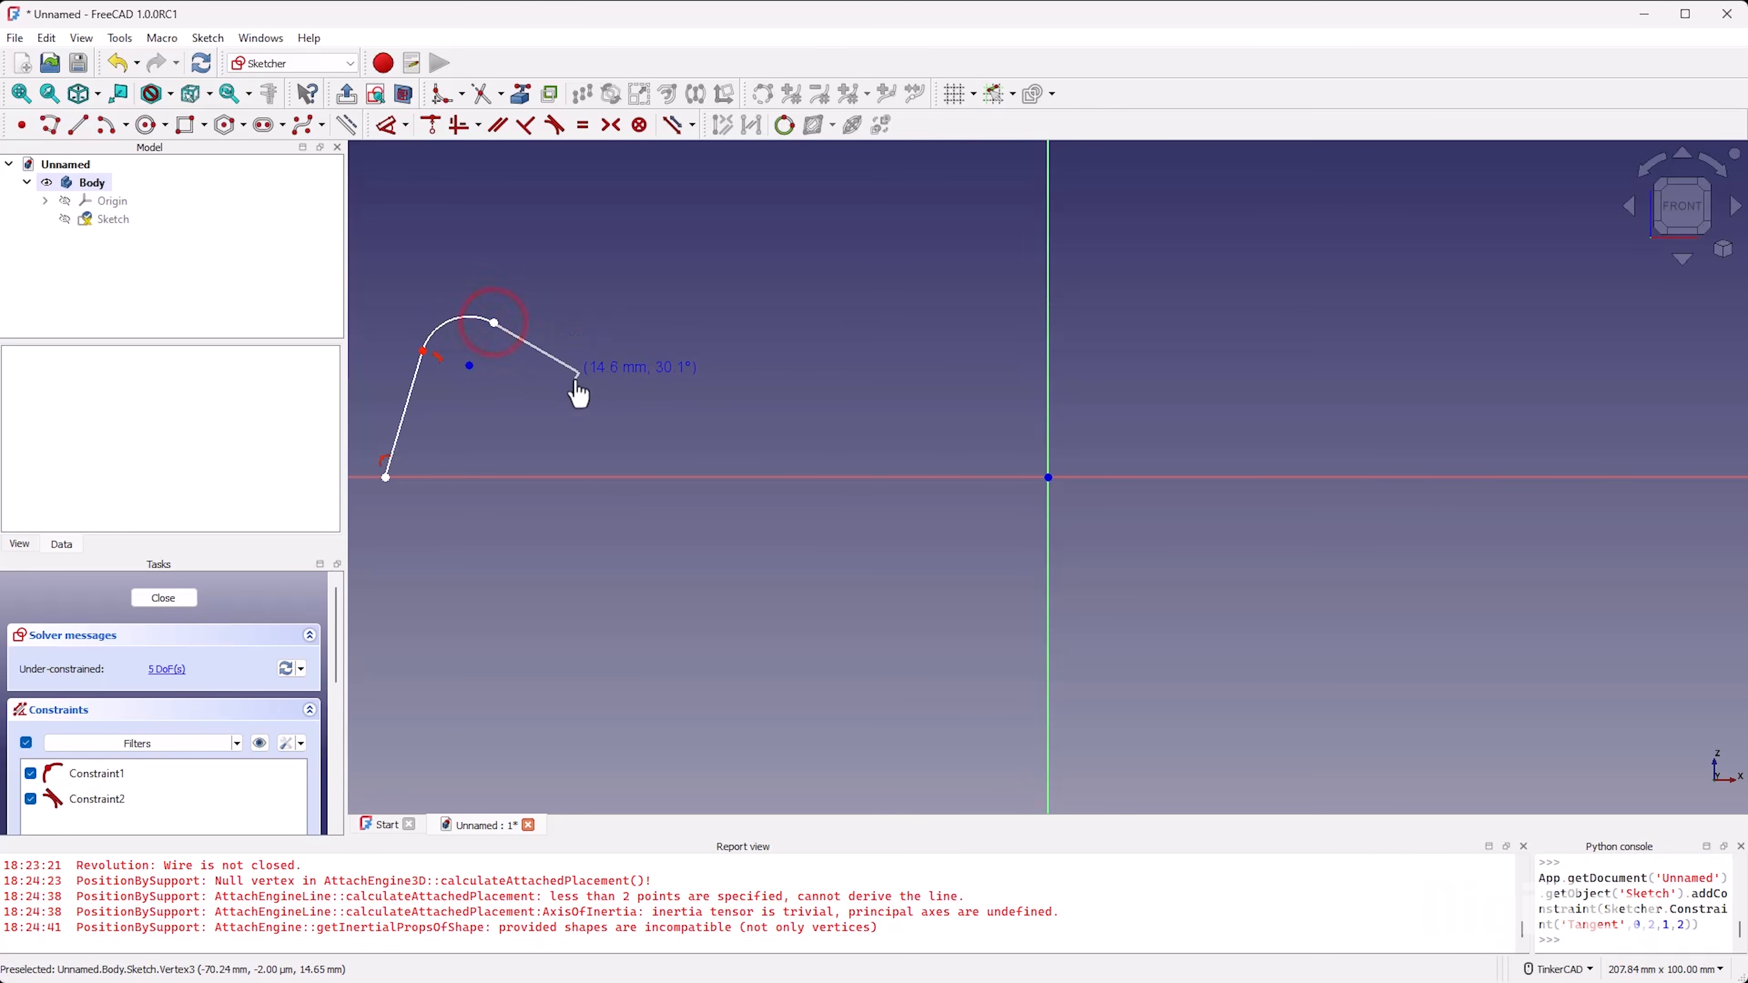
pyautogui.click(552, 357)
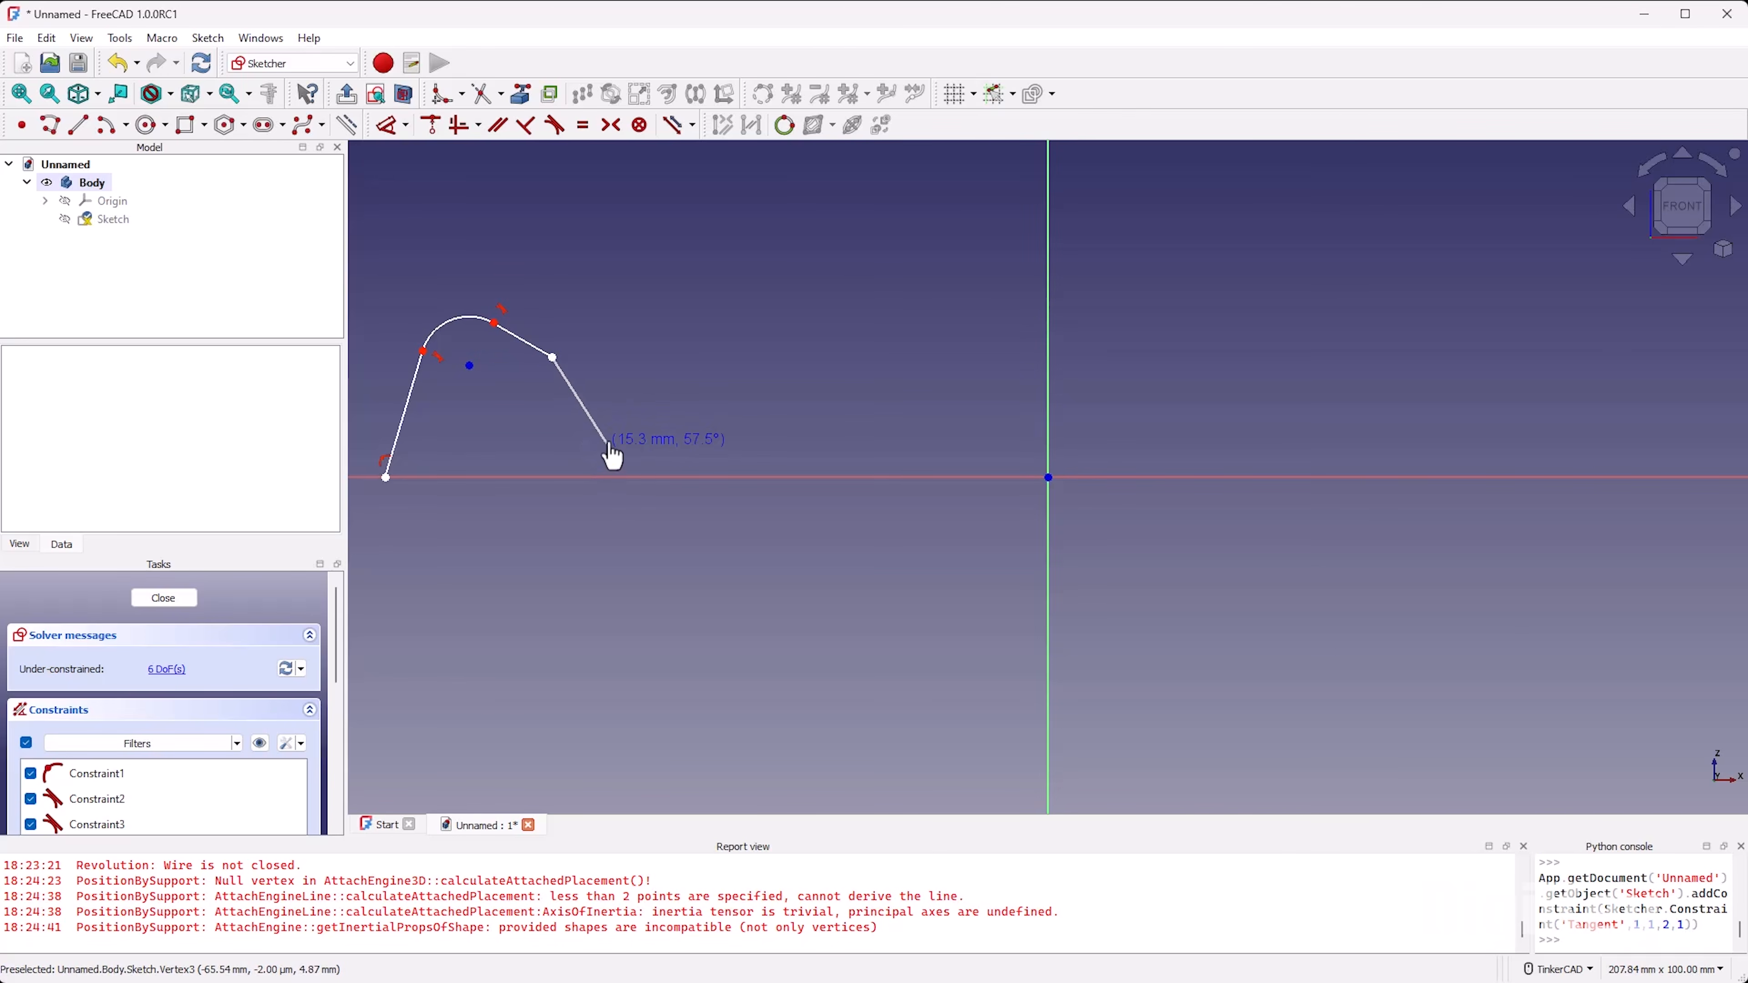
pyautogui.click(600, 426)
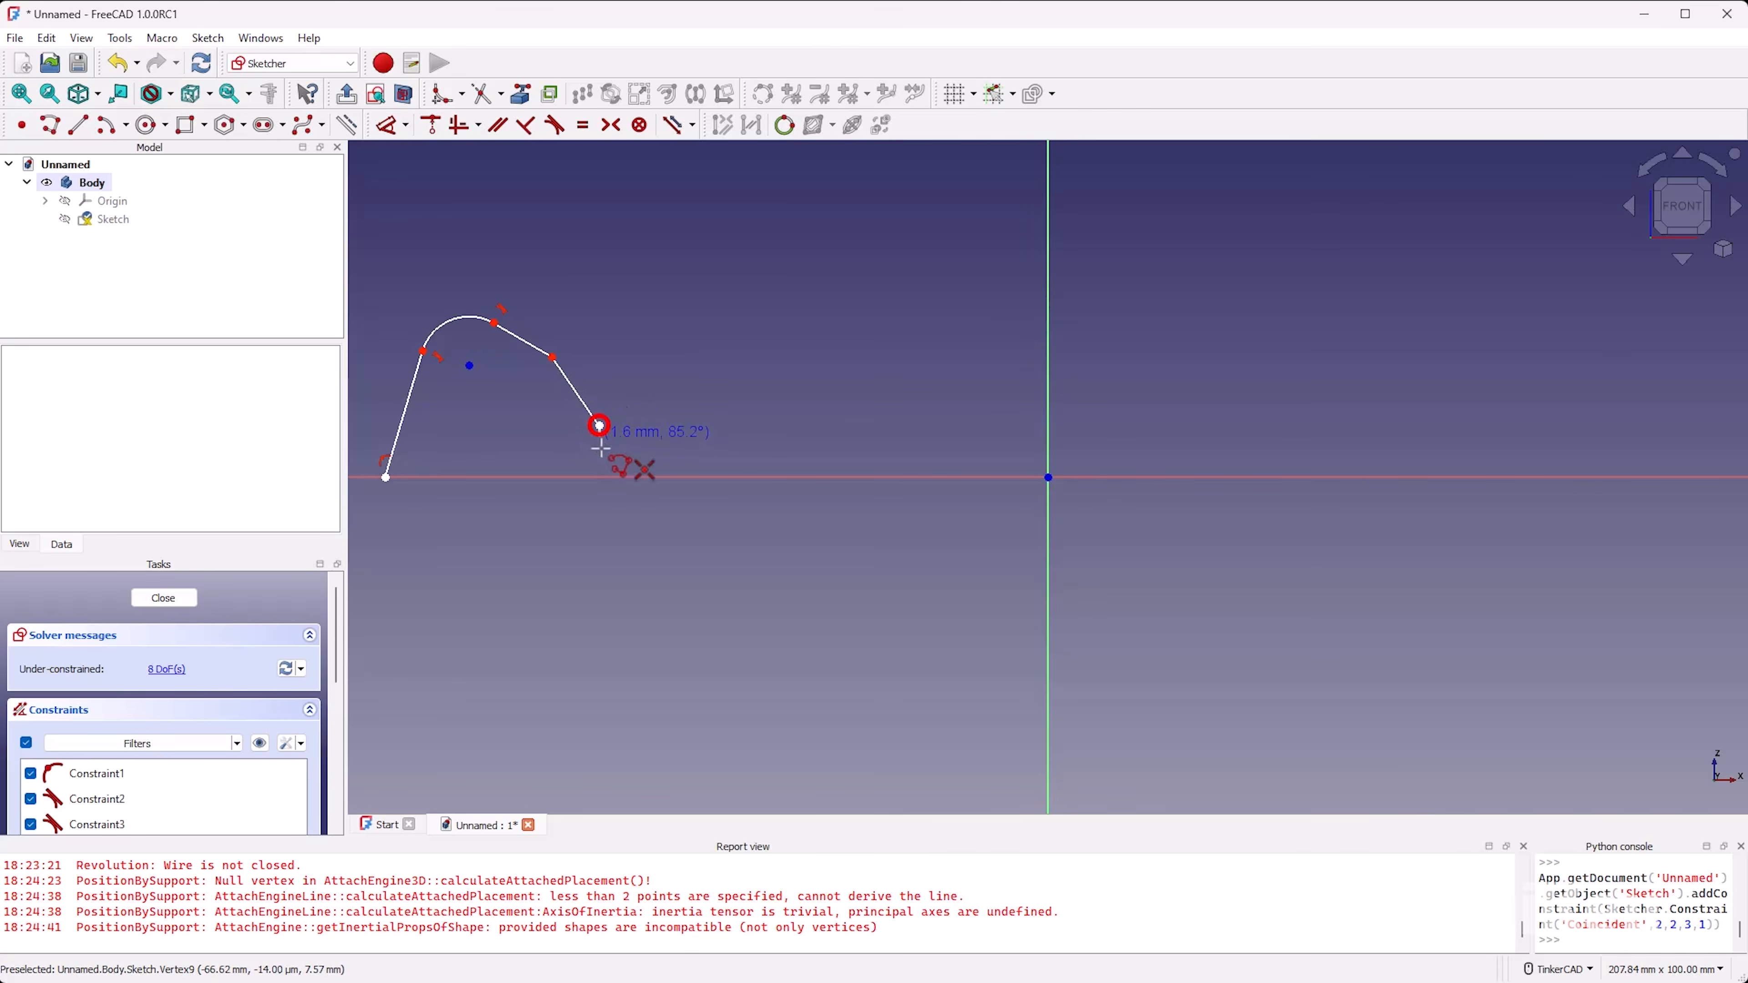
pyautogui.click(600, 477)
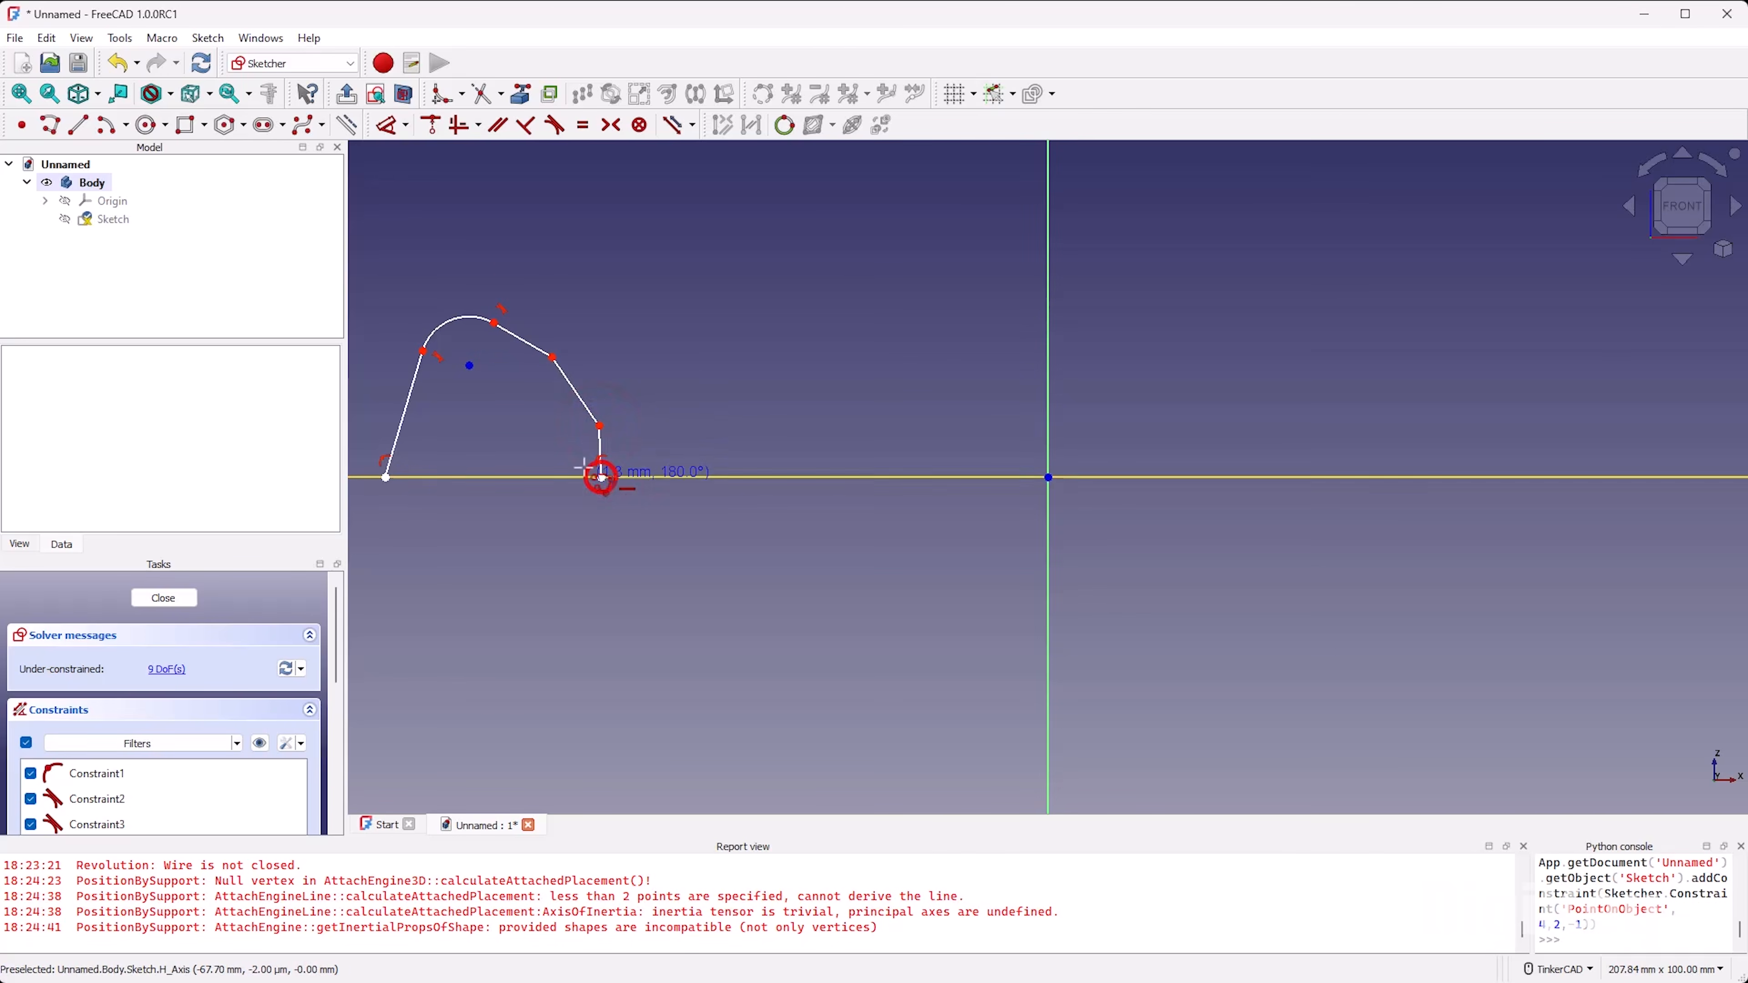
pyautogui.click(385, 477)
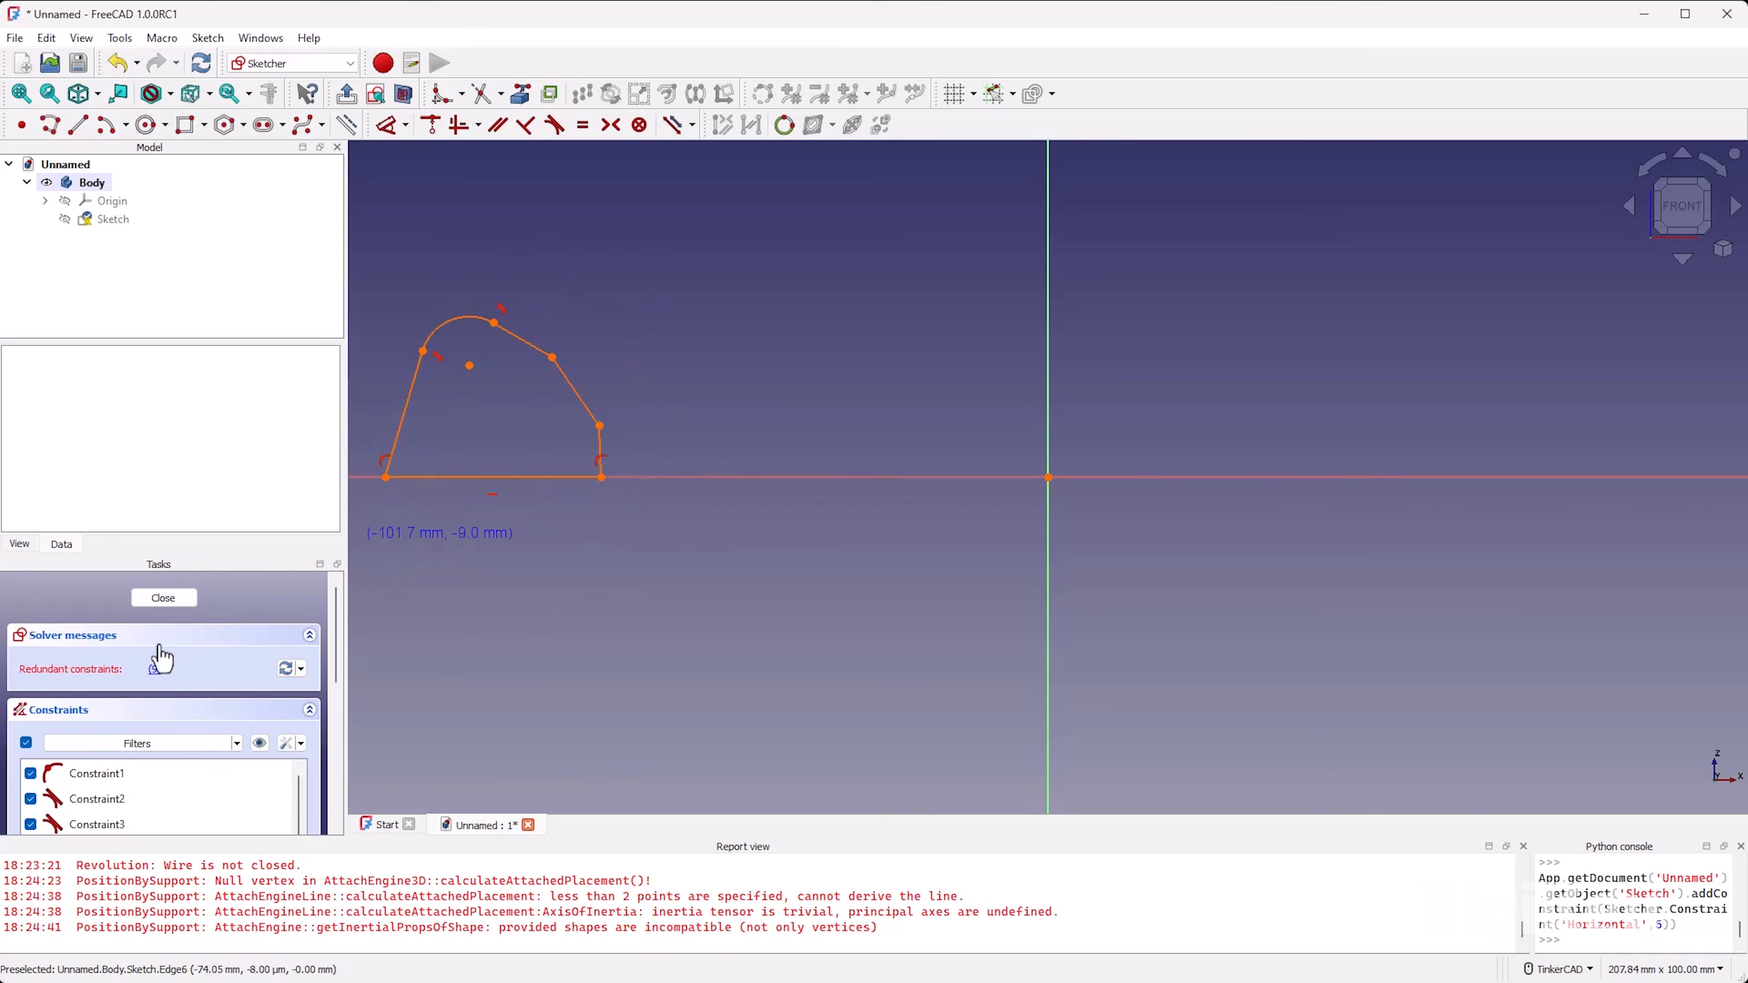
# Step: Delete the redundant horizontal constraint Constraint9 from the profile's base line
pyautogui.scroll(-3, 163, 680)
pyautogui.click(126, 735)
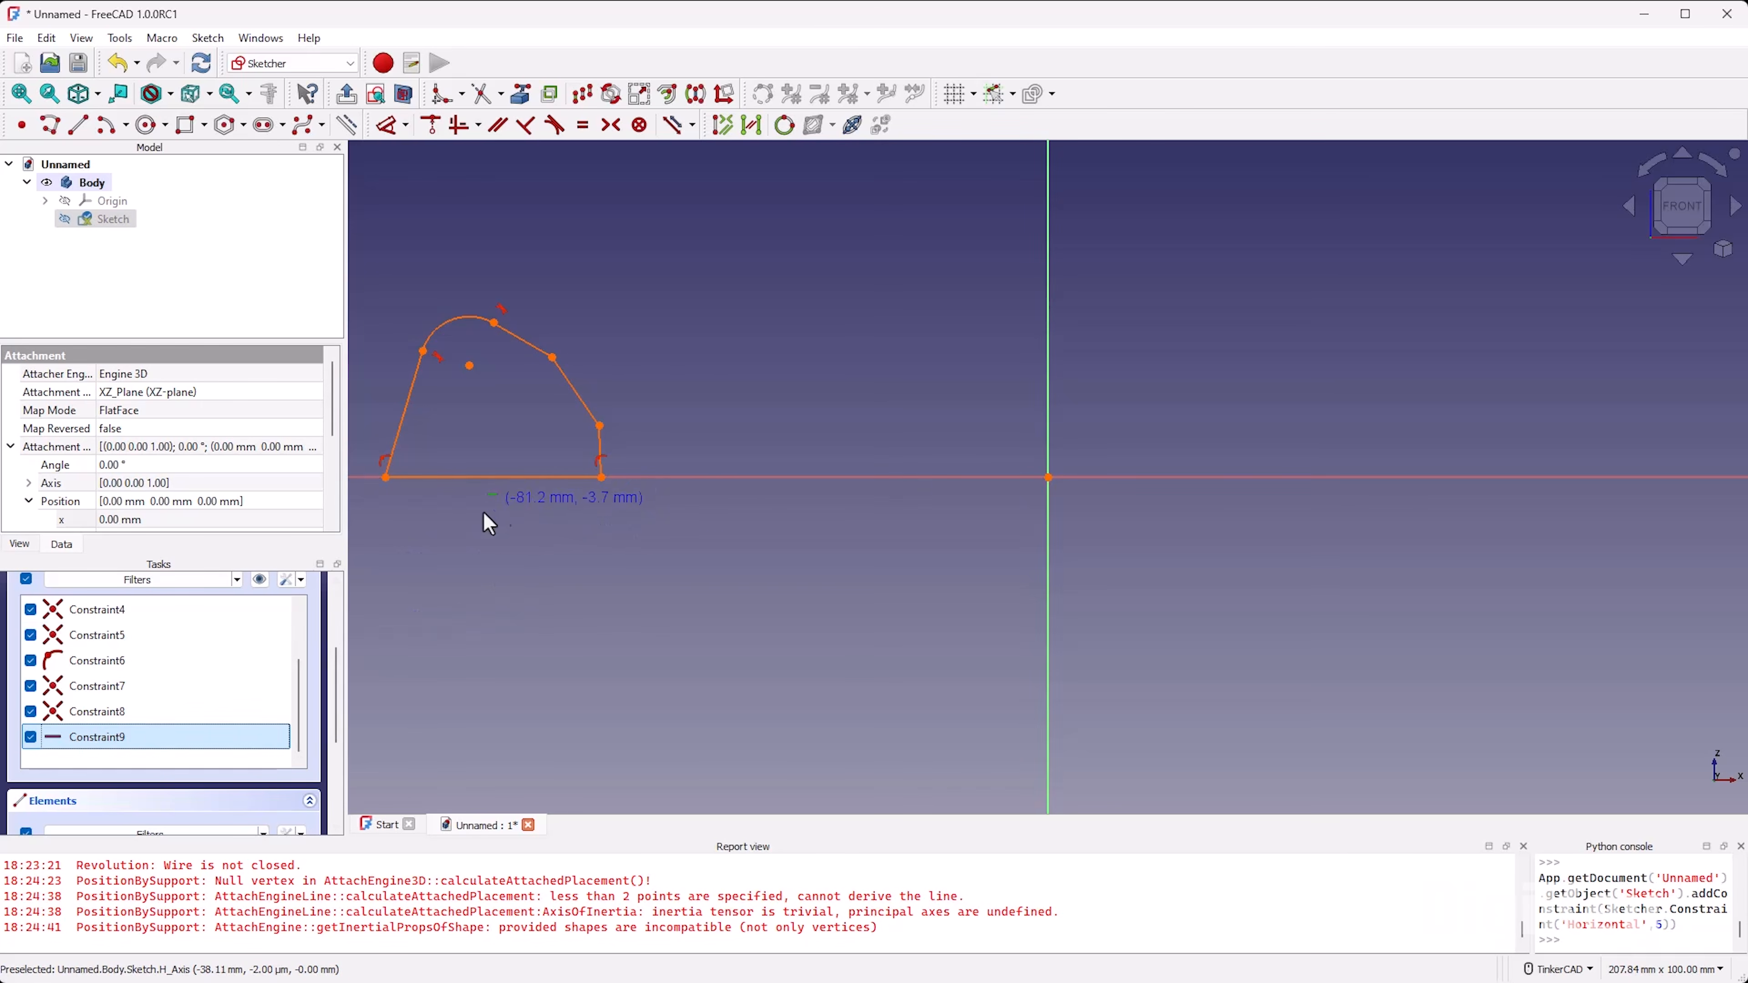
pyautogui.press('Delete')
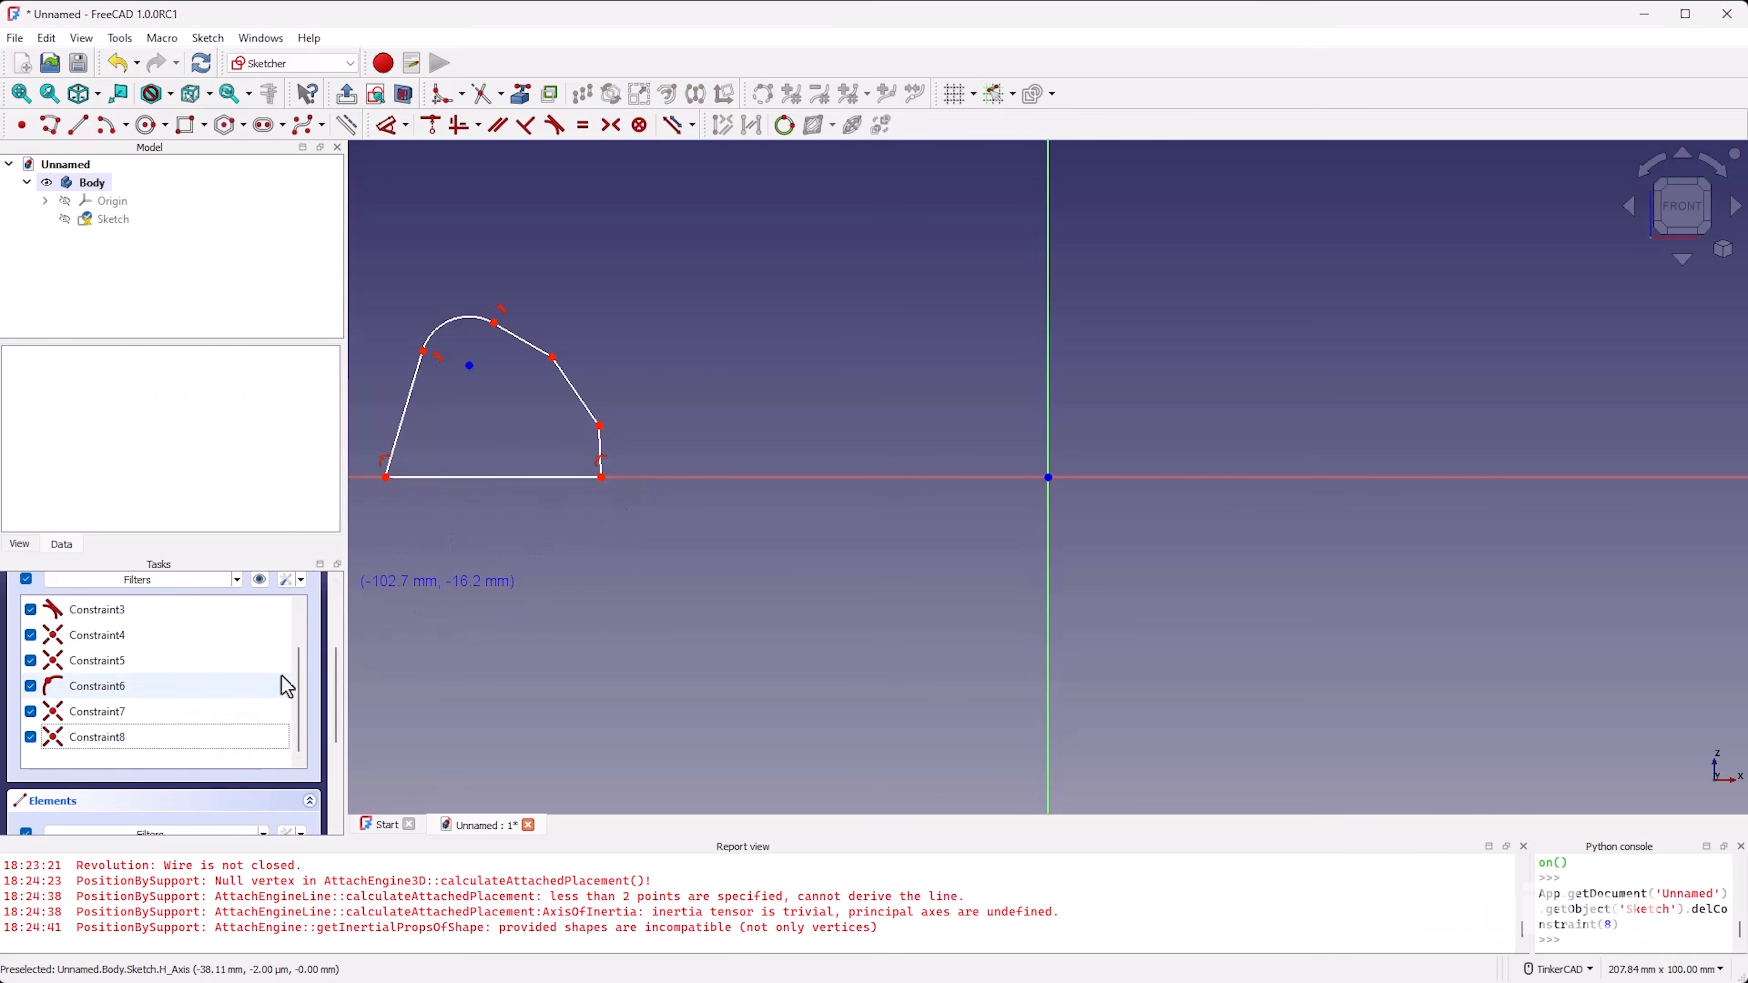
pyautogui.click(504, 524)
# Step: Adjust the profile's shape by slightly moving the arc's left end point and the corner between the two sloping edges
pyautogui.moveTo(781, 285); pyautogui.dragTo(846, 301, button='middle')
pyautogui.scroll(1, 538, 350)
pyautogui.moveTo(472, 376); pyautogui.dragTo(468, 376)
pyautogui.moveTo(637, 382)
pyautogui.mouseDown()
pyautogui.moveTo(618, 417)
pyautogui.moveTo(640, 398)
pyautogui.moveTo(636, 366)
pyautogui.mouseUp()
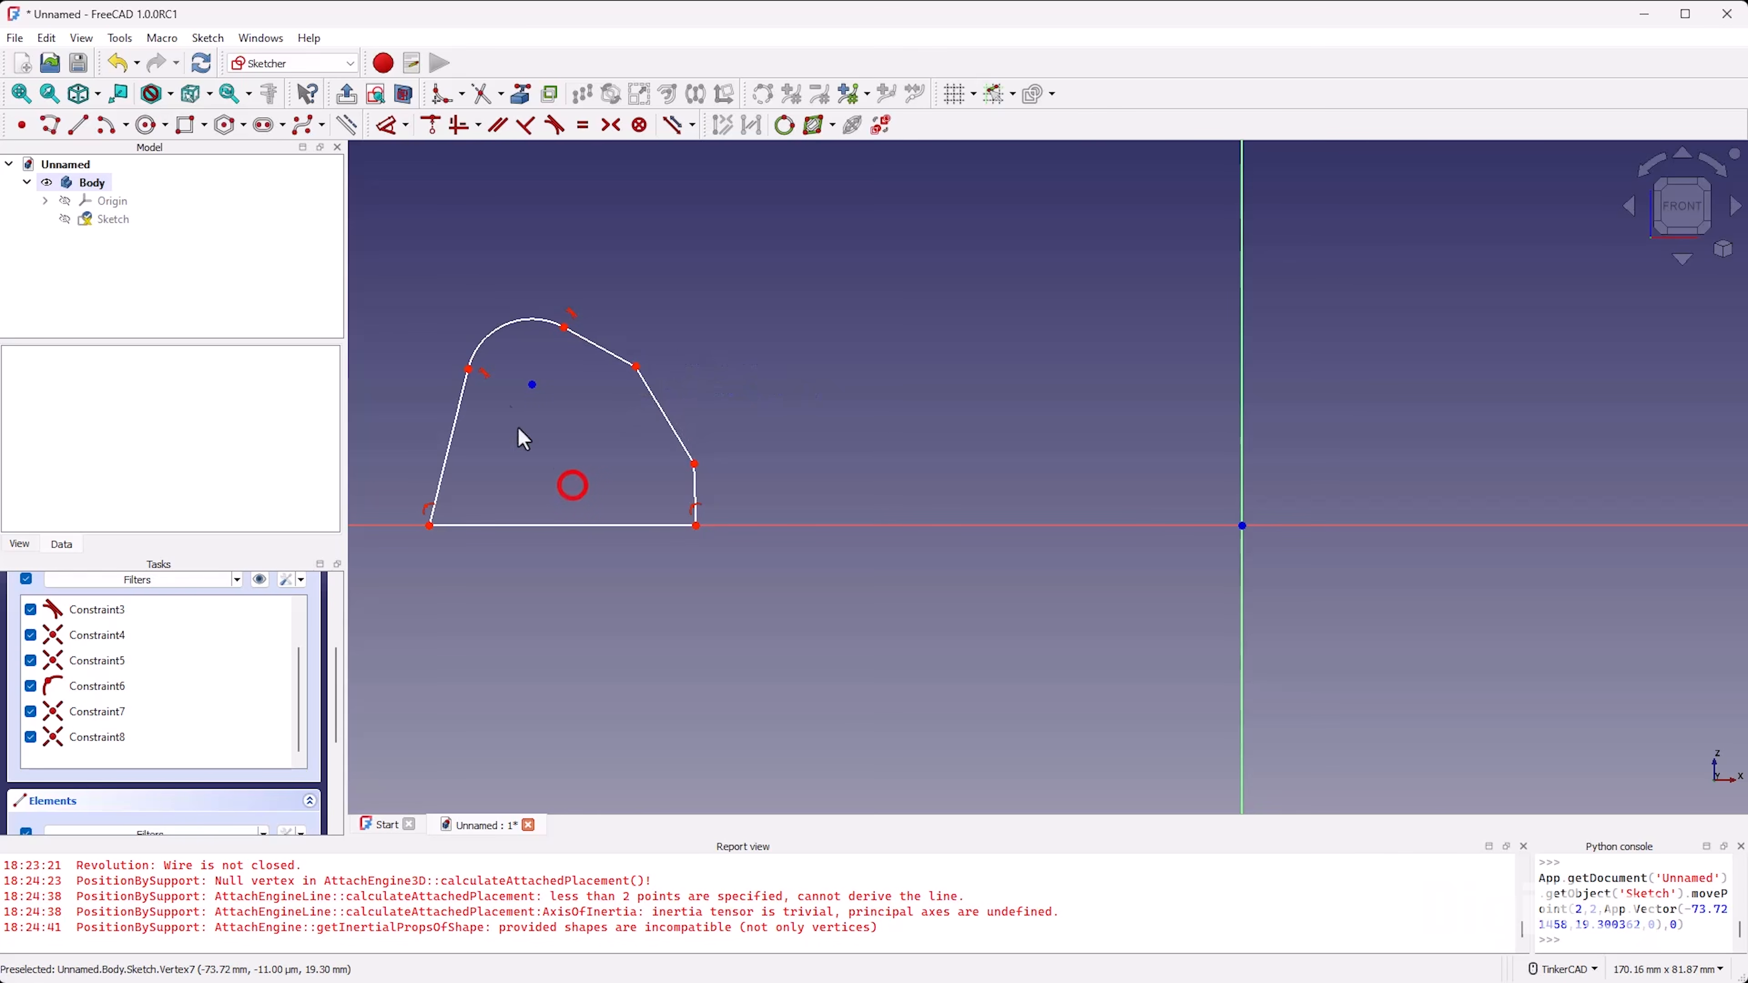
# Step: Dimension the length of the profile's slanted left edge and the radius of the top arc
pyautogui.click(454, 417)
pyautogui.click(418, 282)
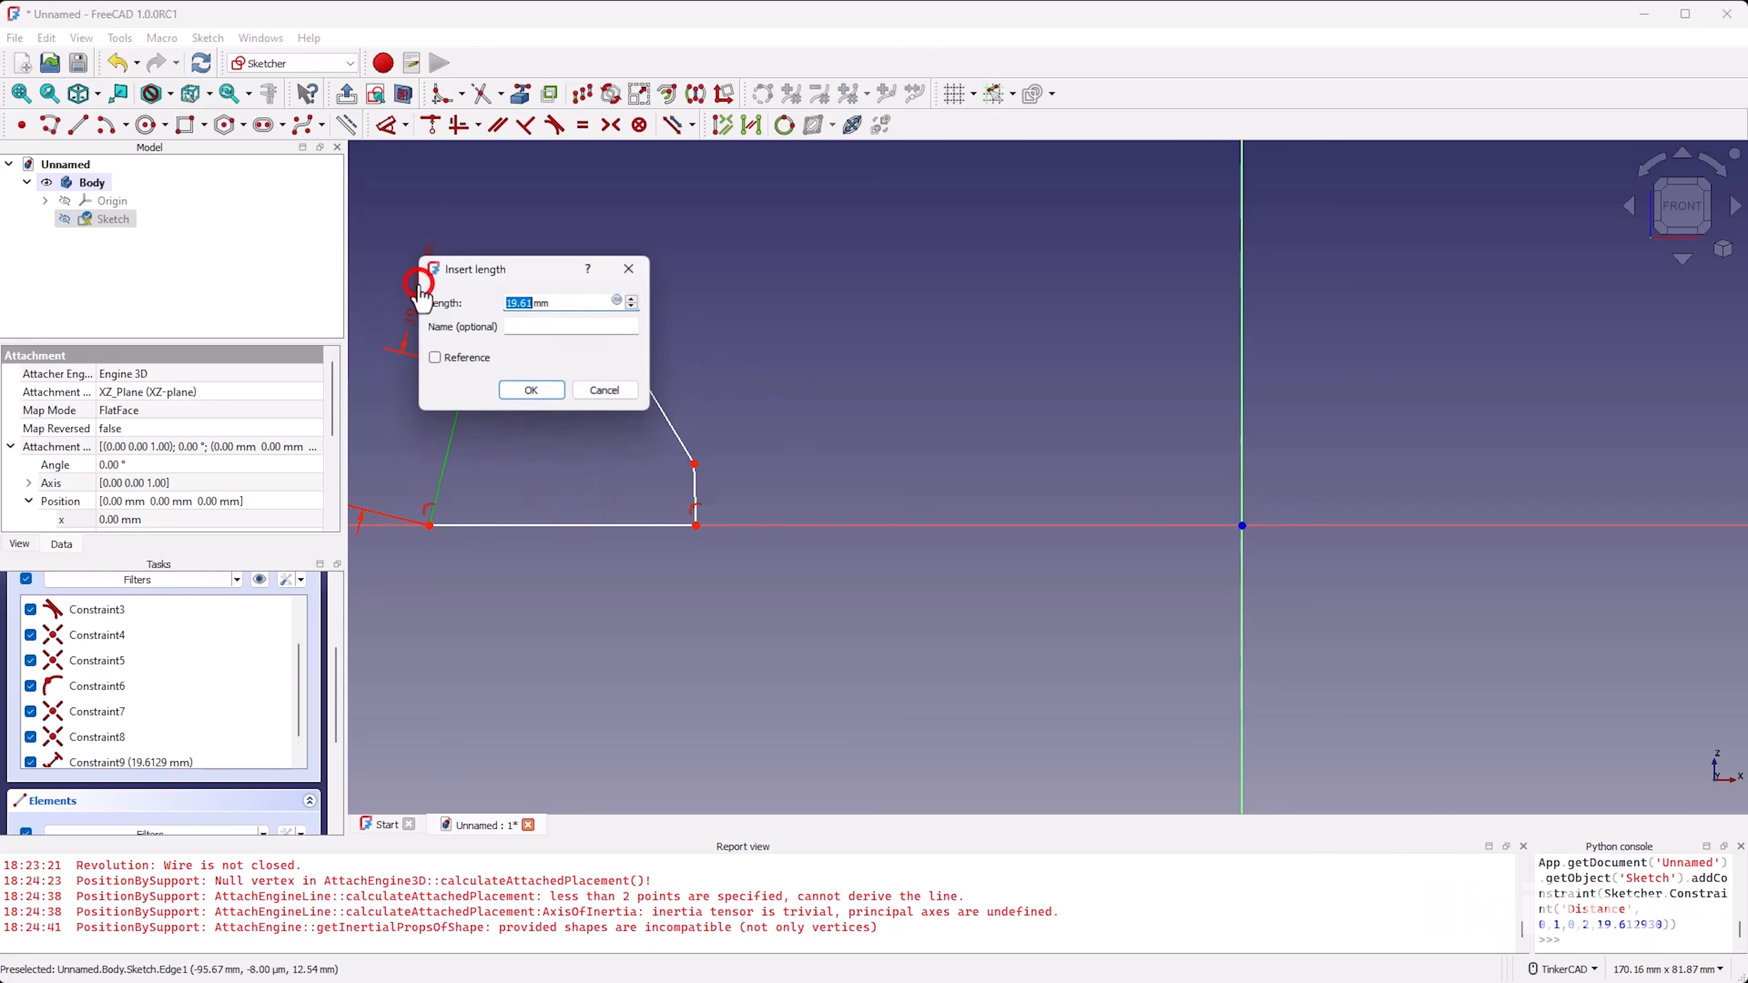
pyautogui.press('Return')
pyautogui.click(511, 320)
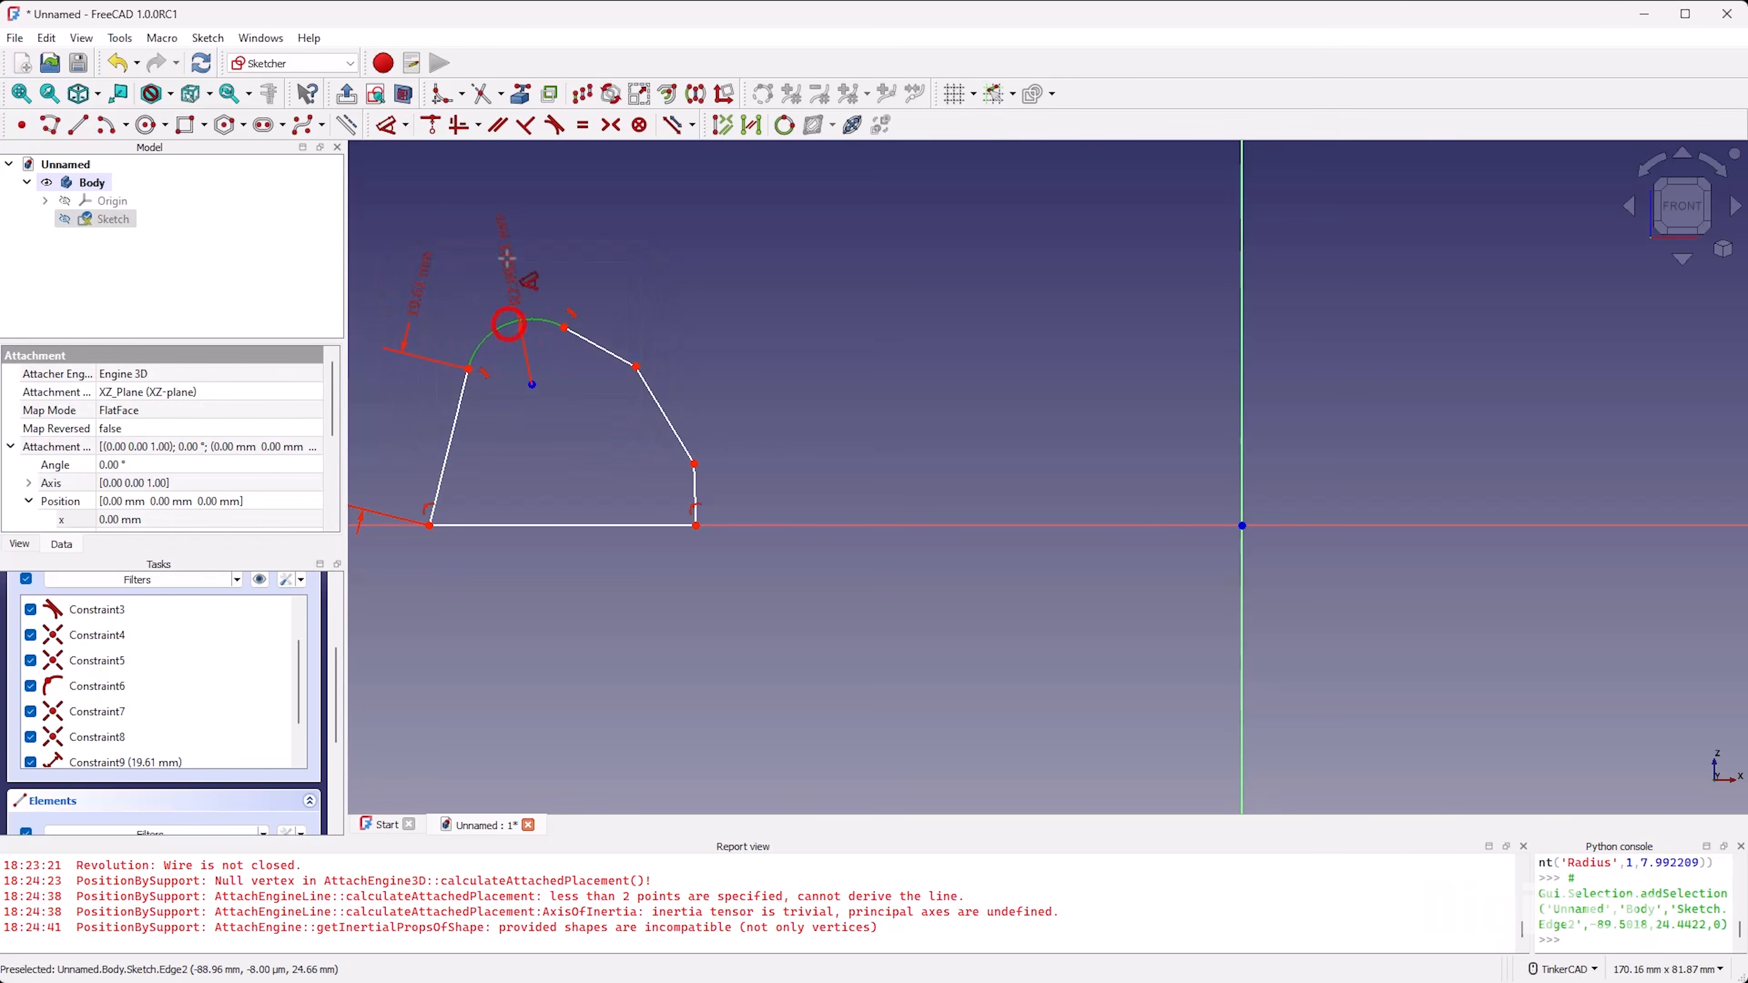
pyautogui.click(513, 262)
# Step: Dimension the length of the upper sloping edge and the vertical height of the steeper edge below it
pyautogui.click(606, 353)
pyautogui.click(671, 294)
pyautogui.press('Return')
pyautogui.click(662, 411)
pyautogui.click(757, 389)
pyautogui.press('Return')
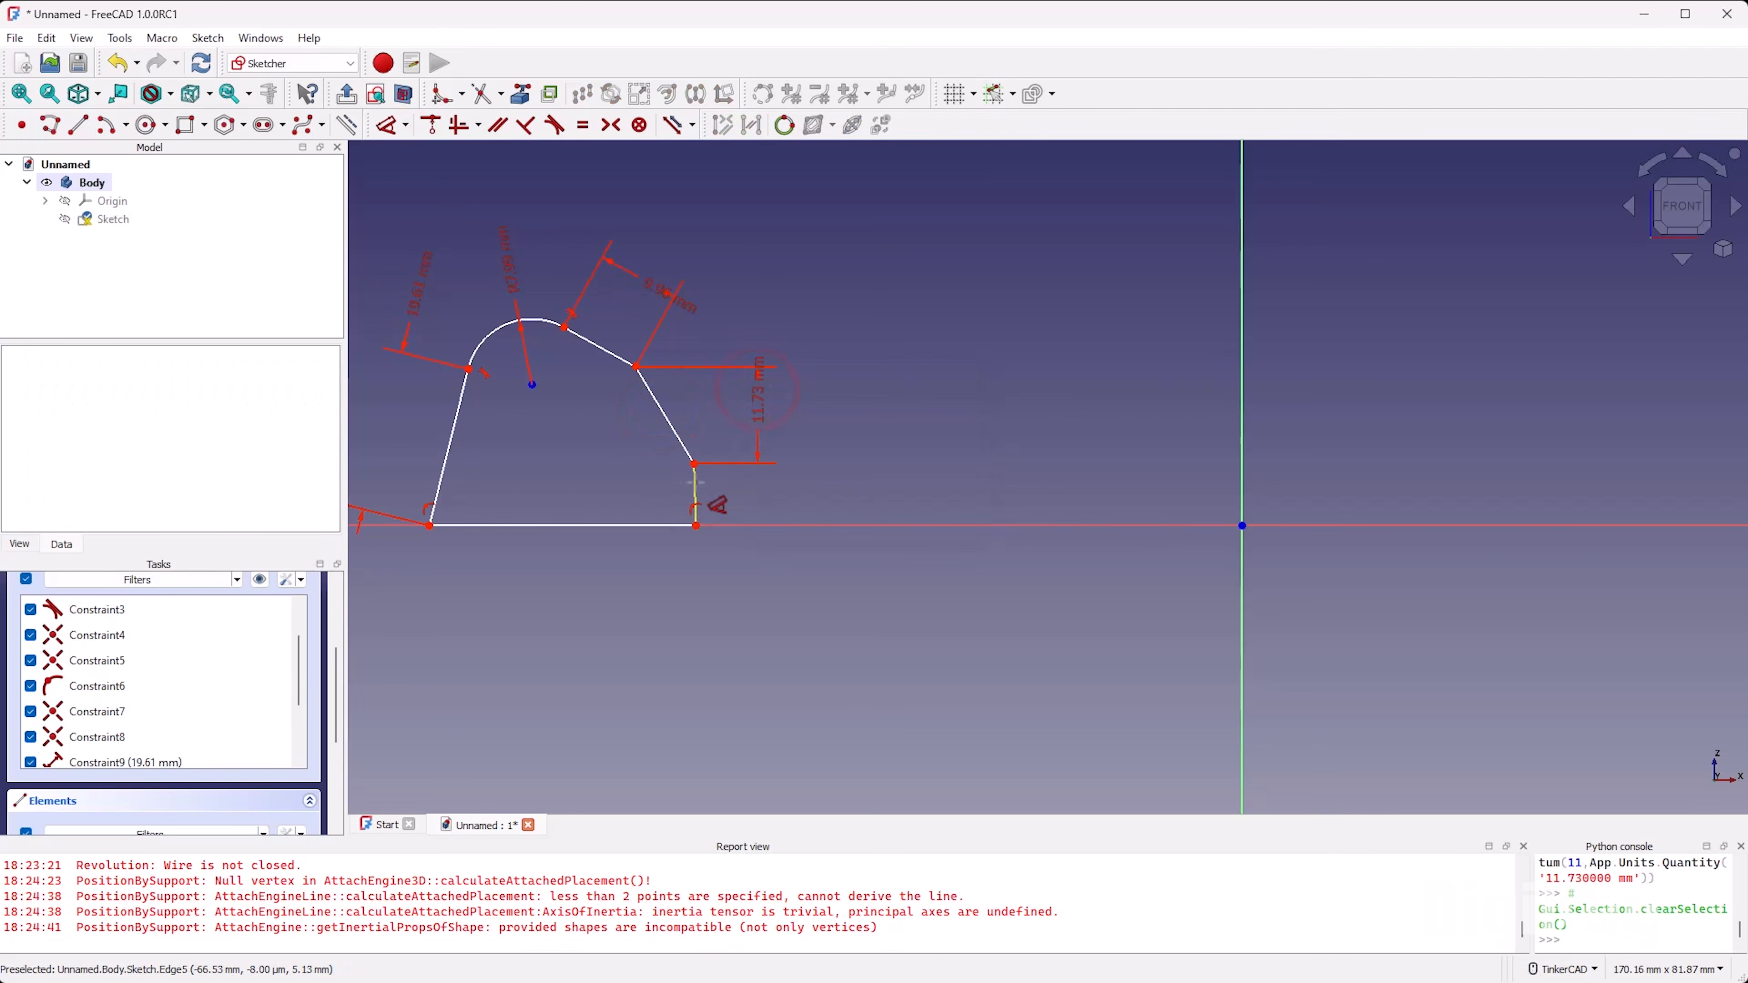
# Step: Dimension the height of the short right edge and end the Dimension tool
pyautogui.click(694, 482)
pyautogui.click(820, 480)
pyautogui.press('Return')
pyautogui.rightClick(558, 468)
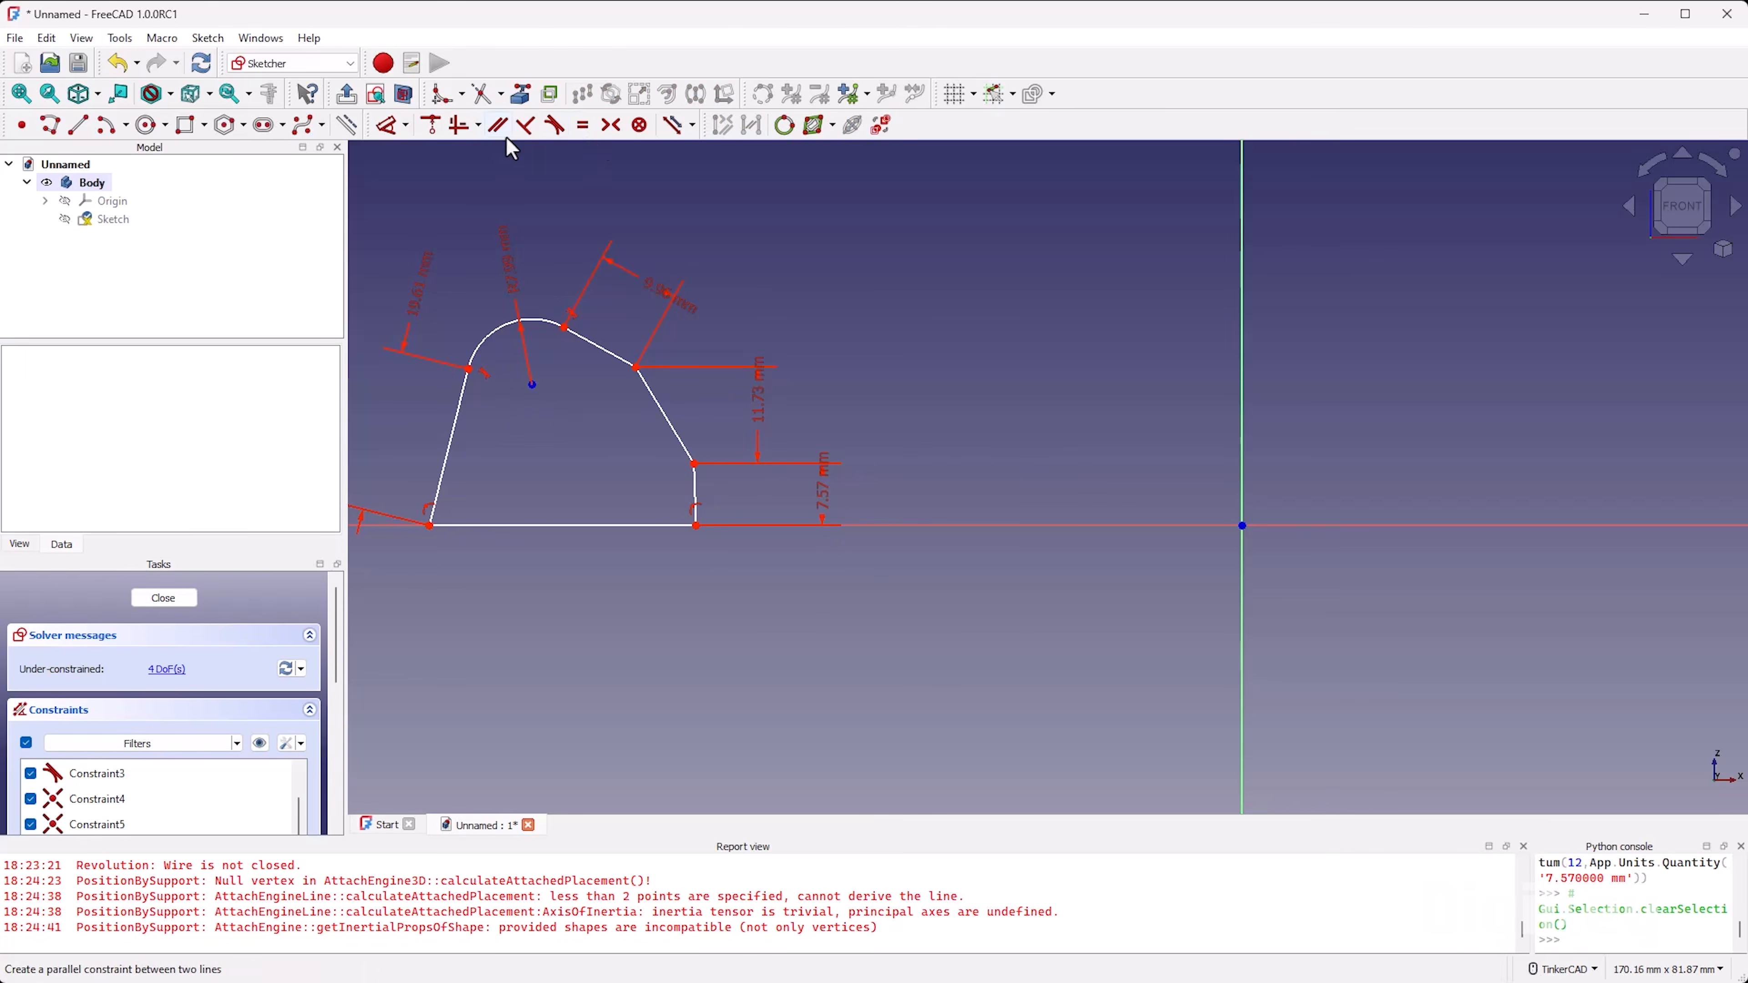
# Step: Dimension the angle between the two sloping edges and the angle between the steeper edge and the short right edge
pyautogui.click(390, 125)
pyautogui.click(650, 397)
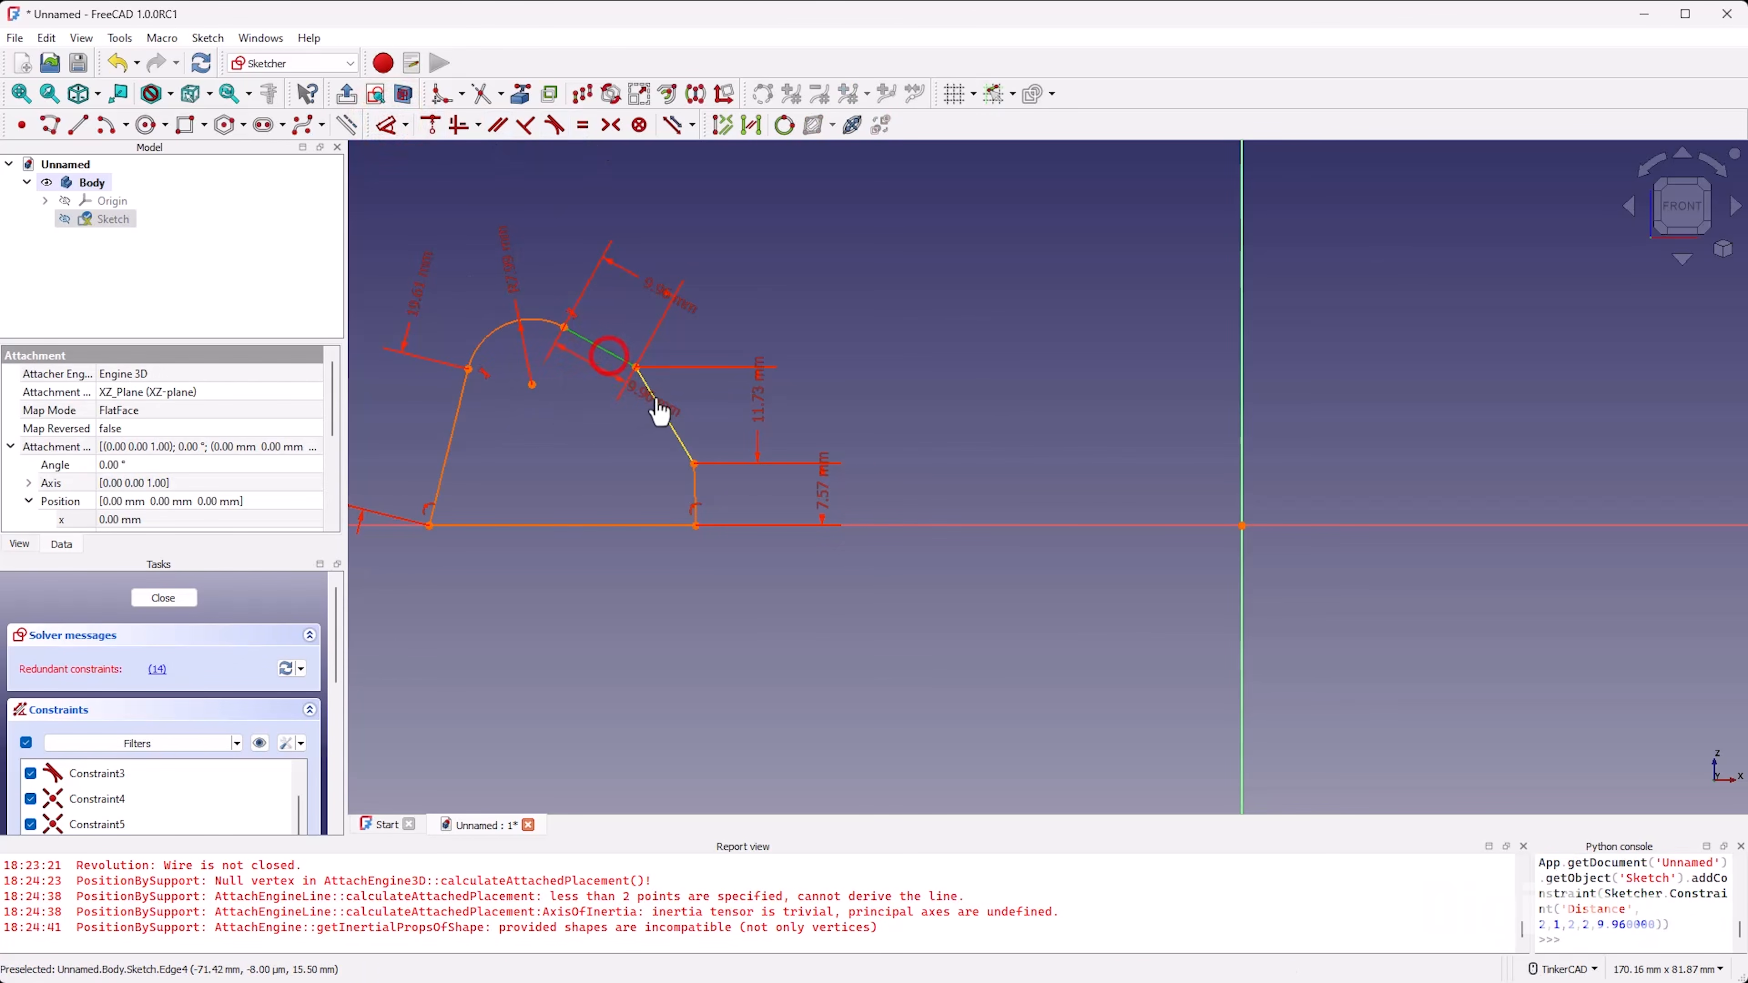
pyautogui.click(604, 412)
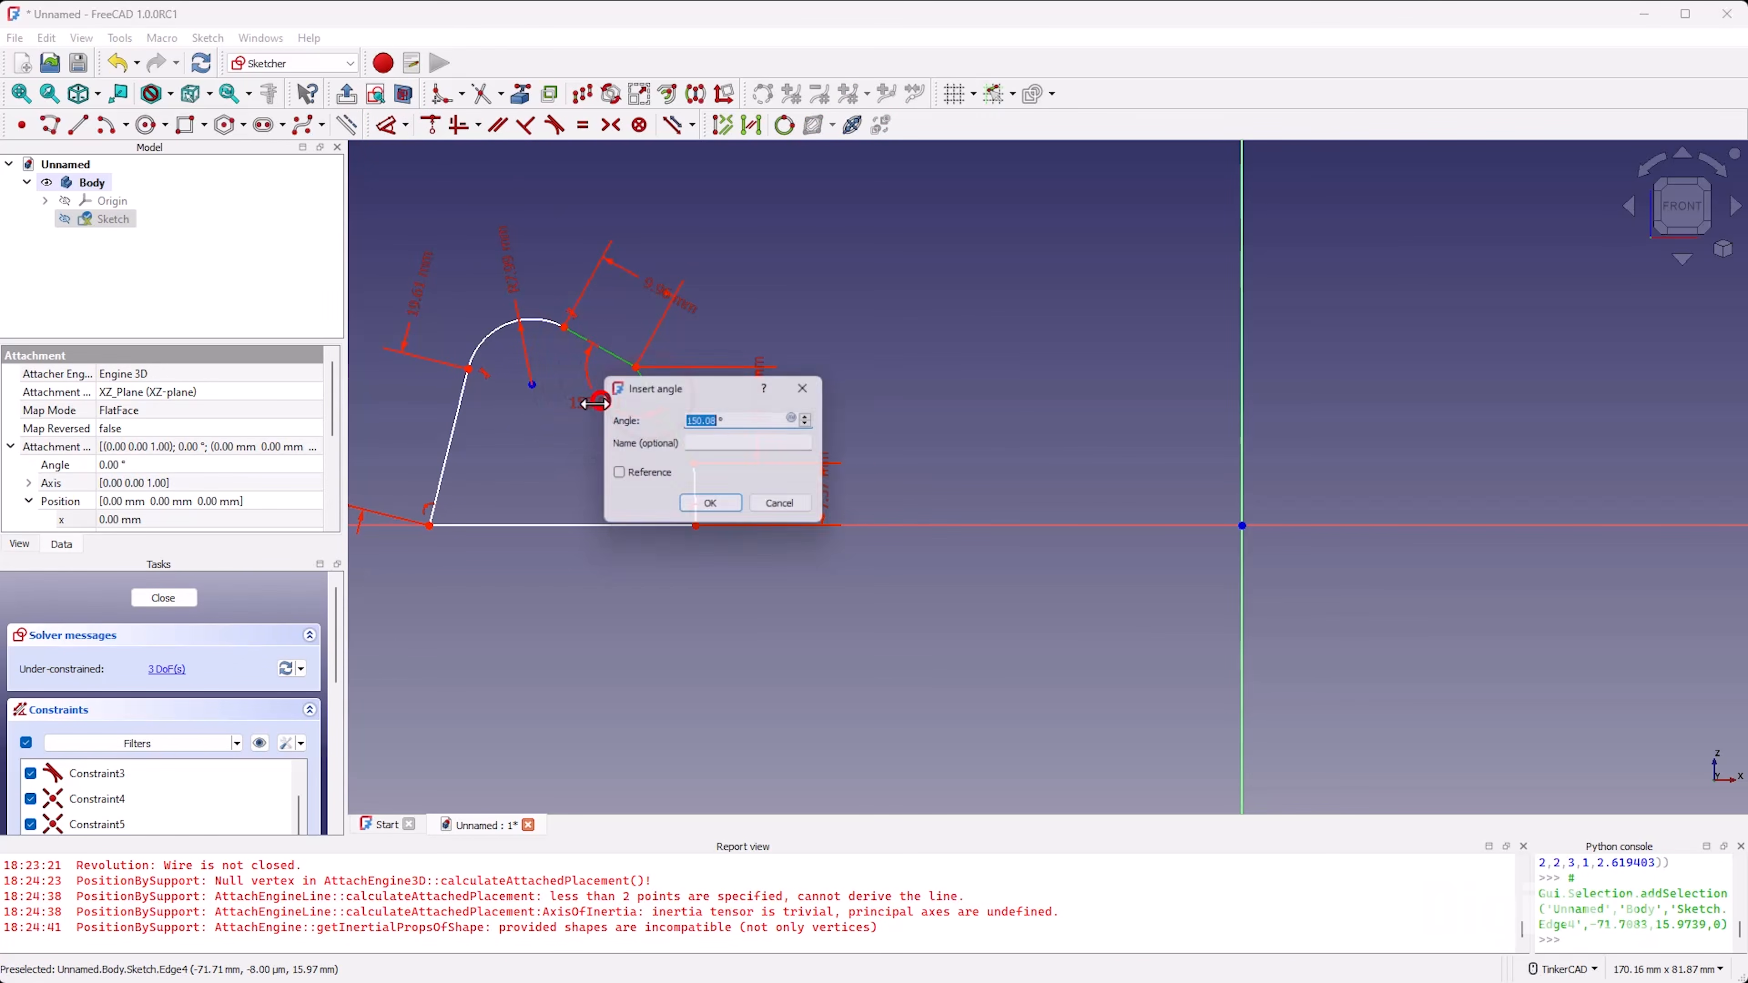
pyautogui.click(718, 503)
pyautogui.click(677, 434)
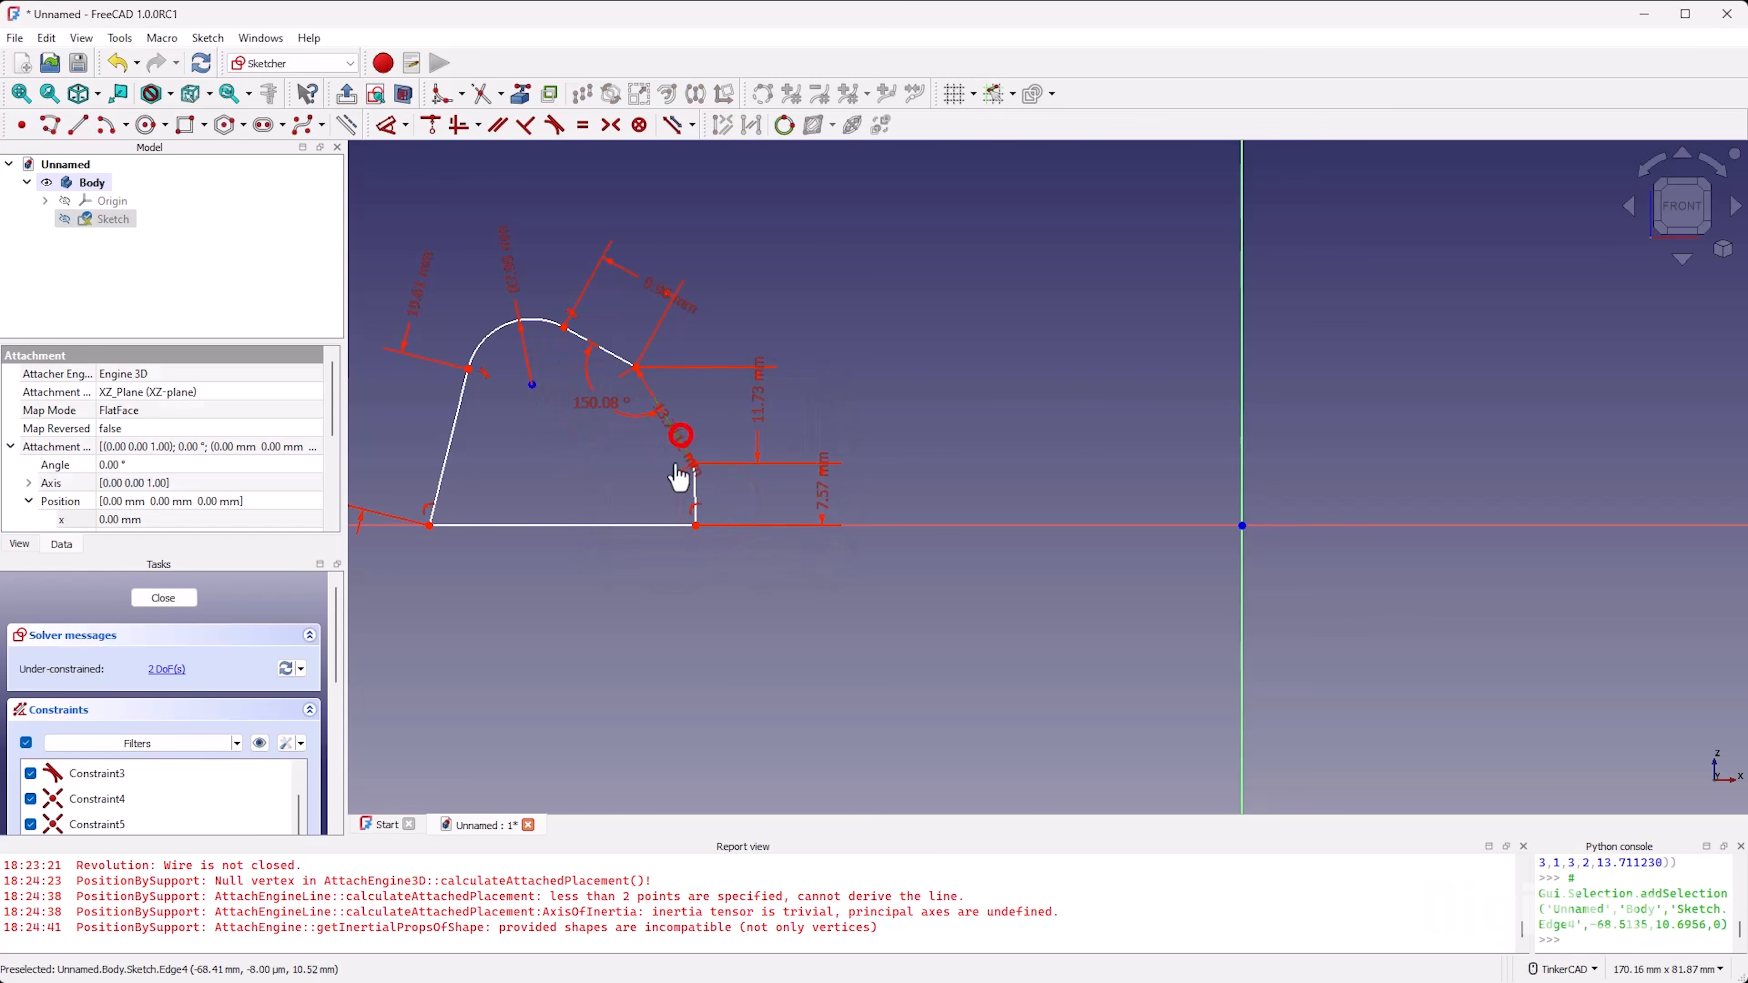
pyautogui.click(695, 485)
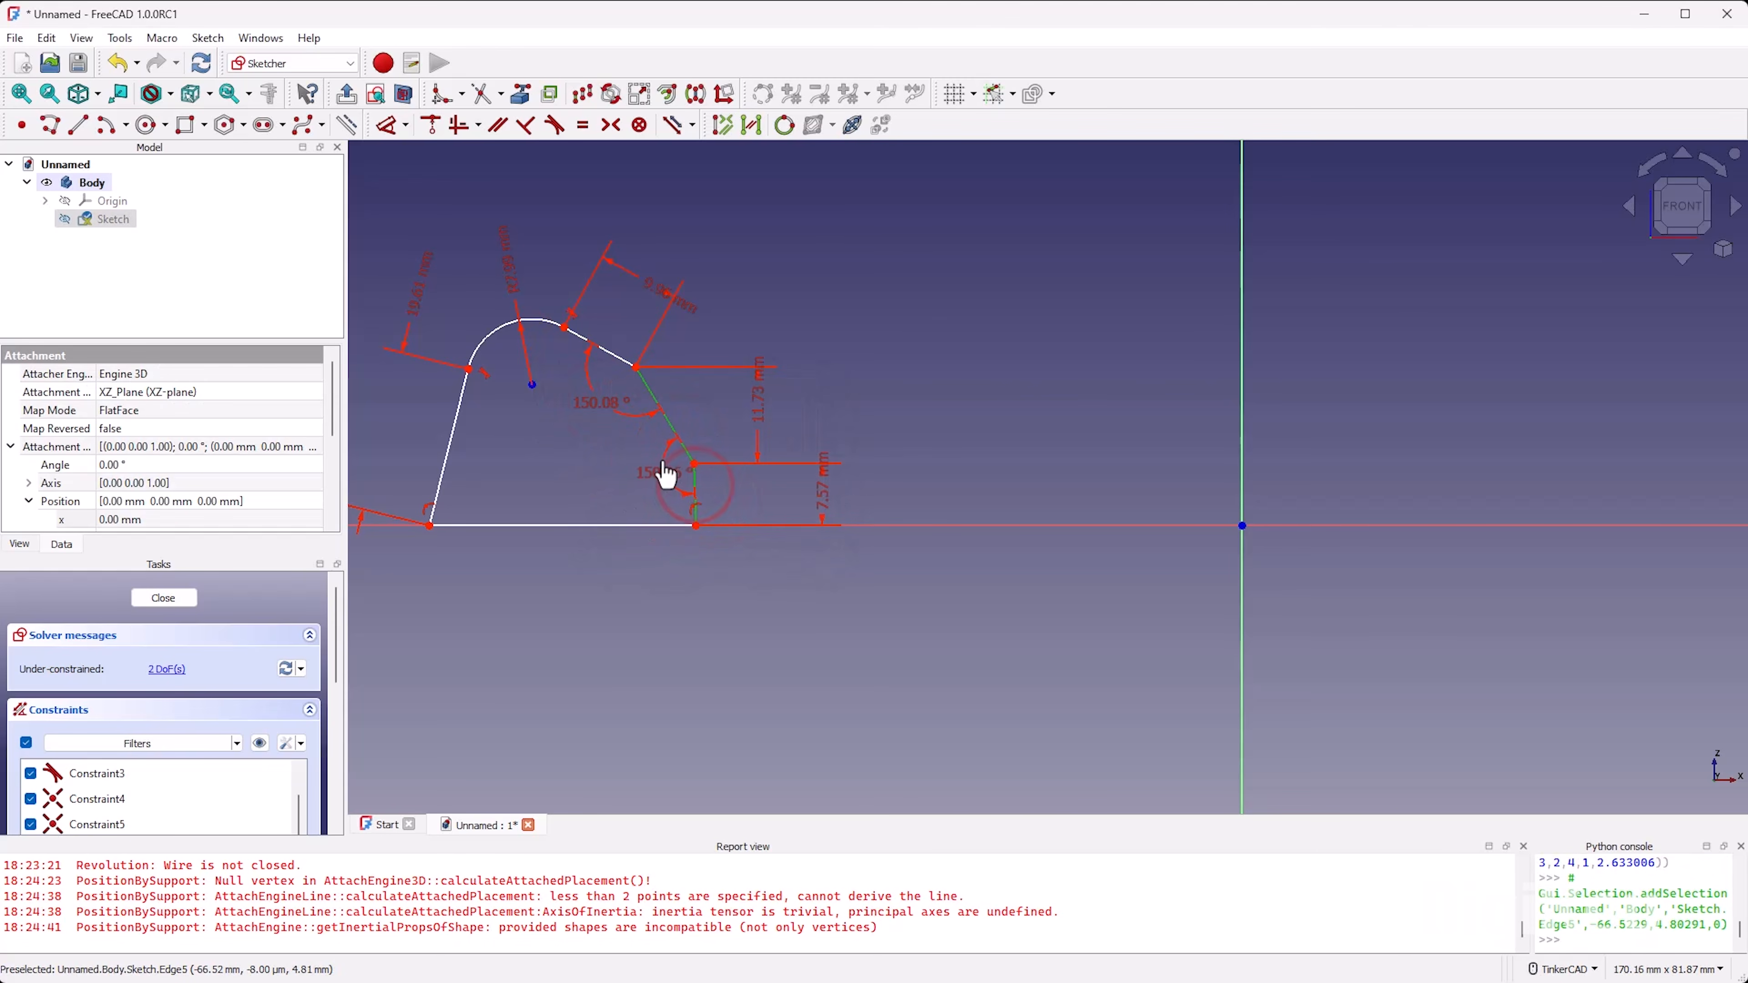
pyautogui.click(660, 458)
pyautogui.click(773, 566)
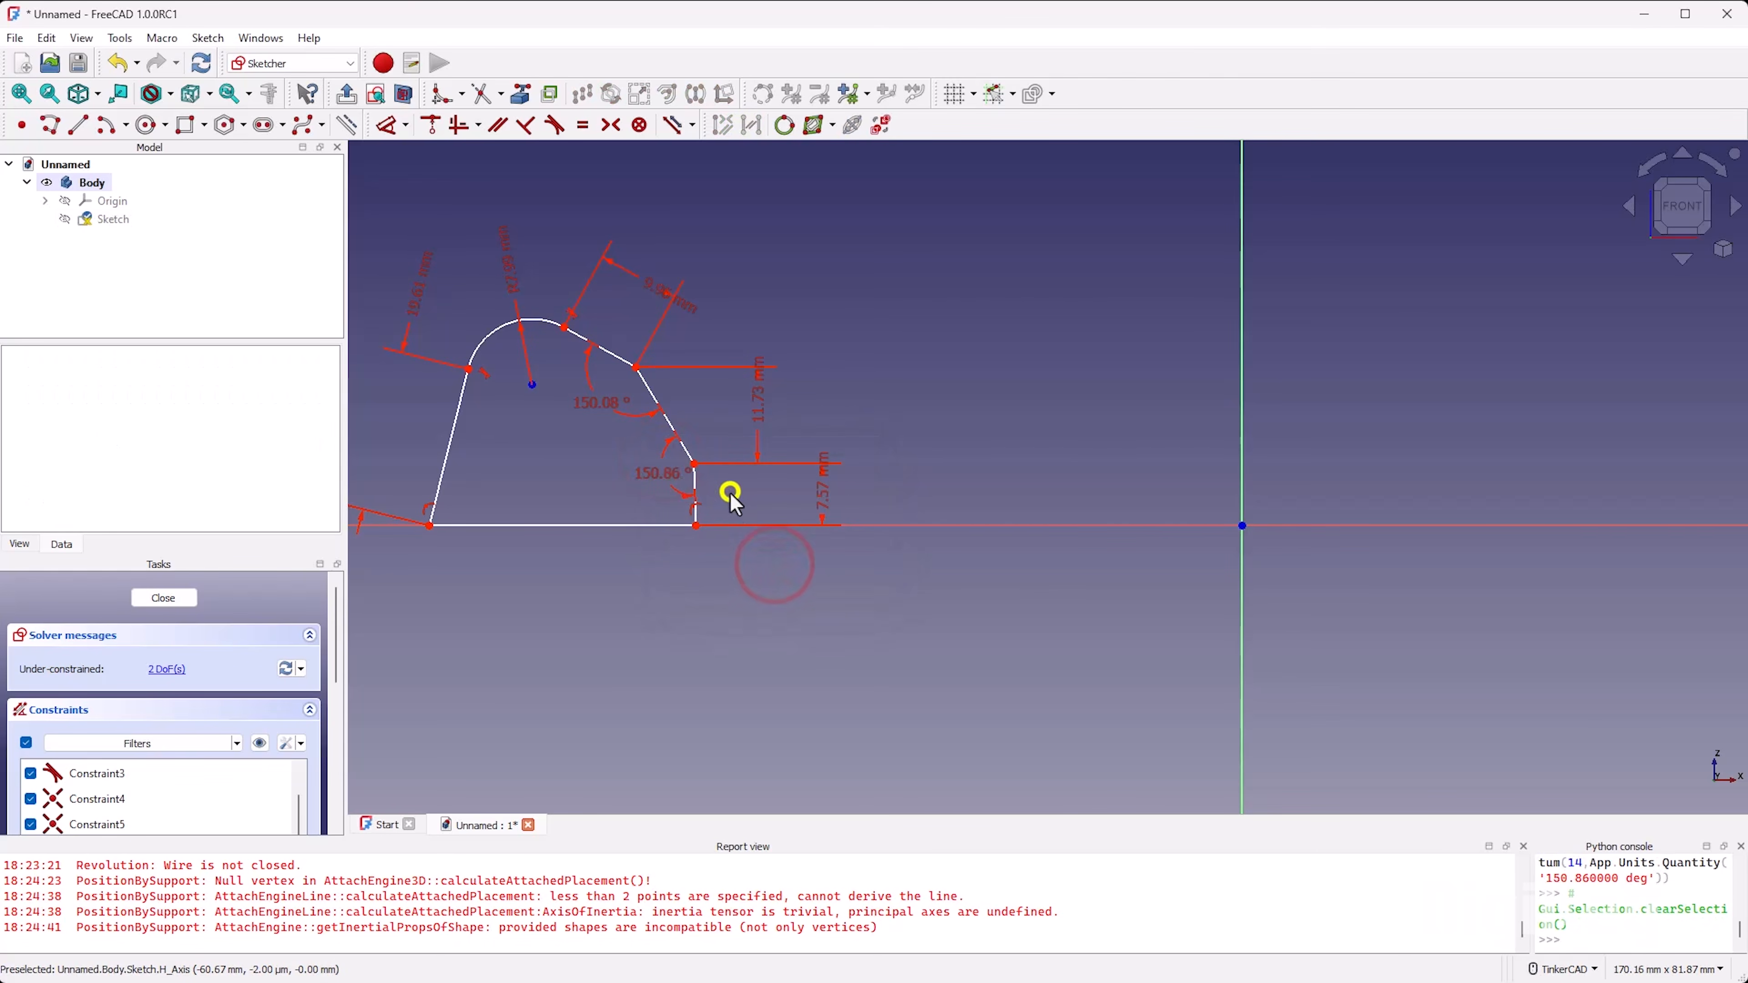
# Step: Constrain the short right edge to vertical and shift the profile slightly farther from the origin along the horizontal axis
pyautogui.press('v')
pyautogui.click(694, 485)
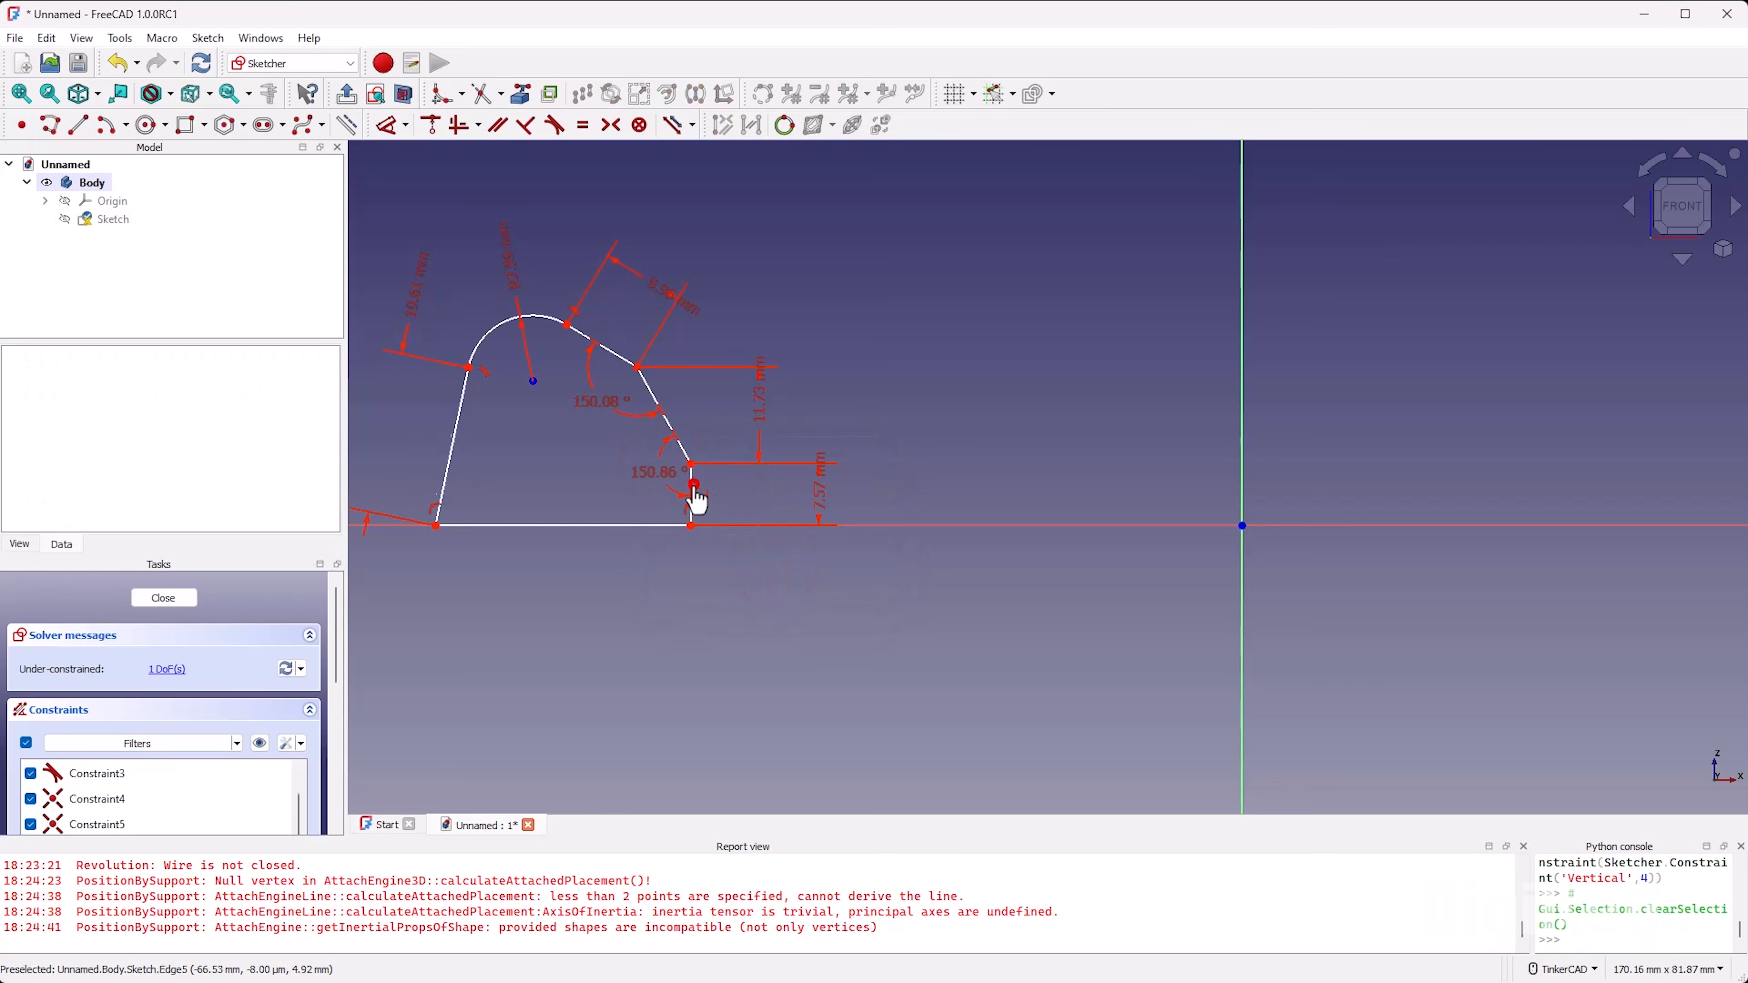
pyautogui.moveTo(469, 367); pyautogui.dragTo(457, 445)
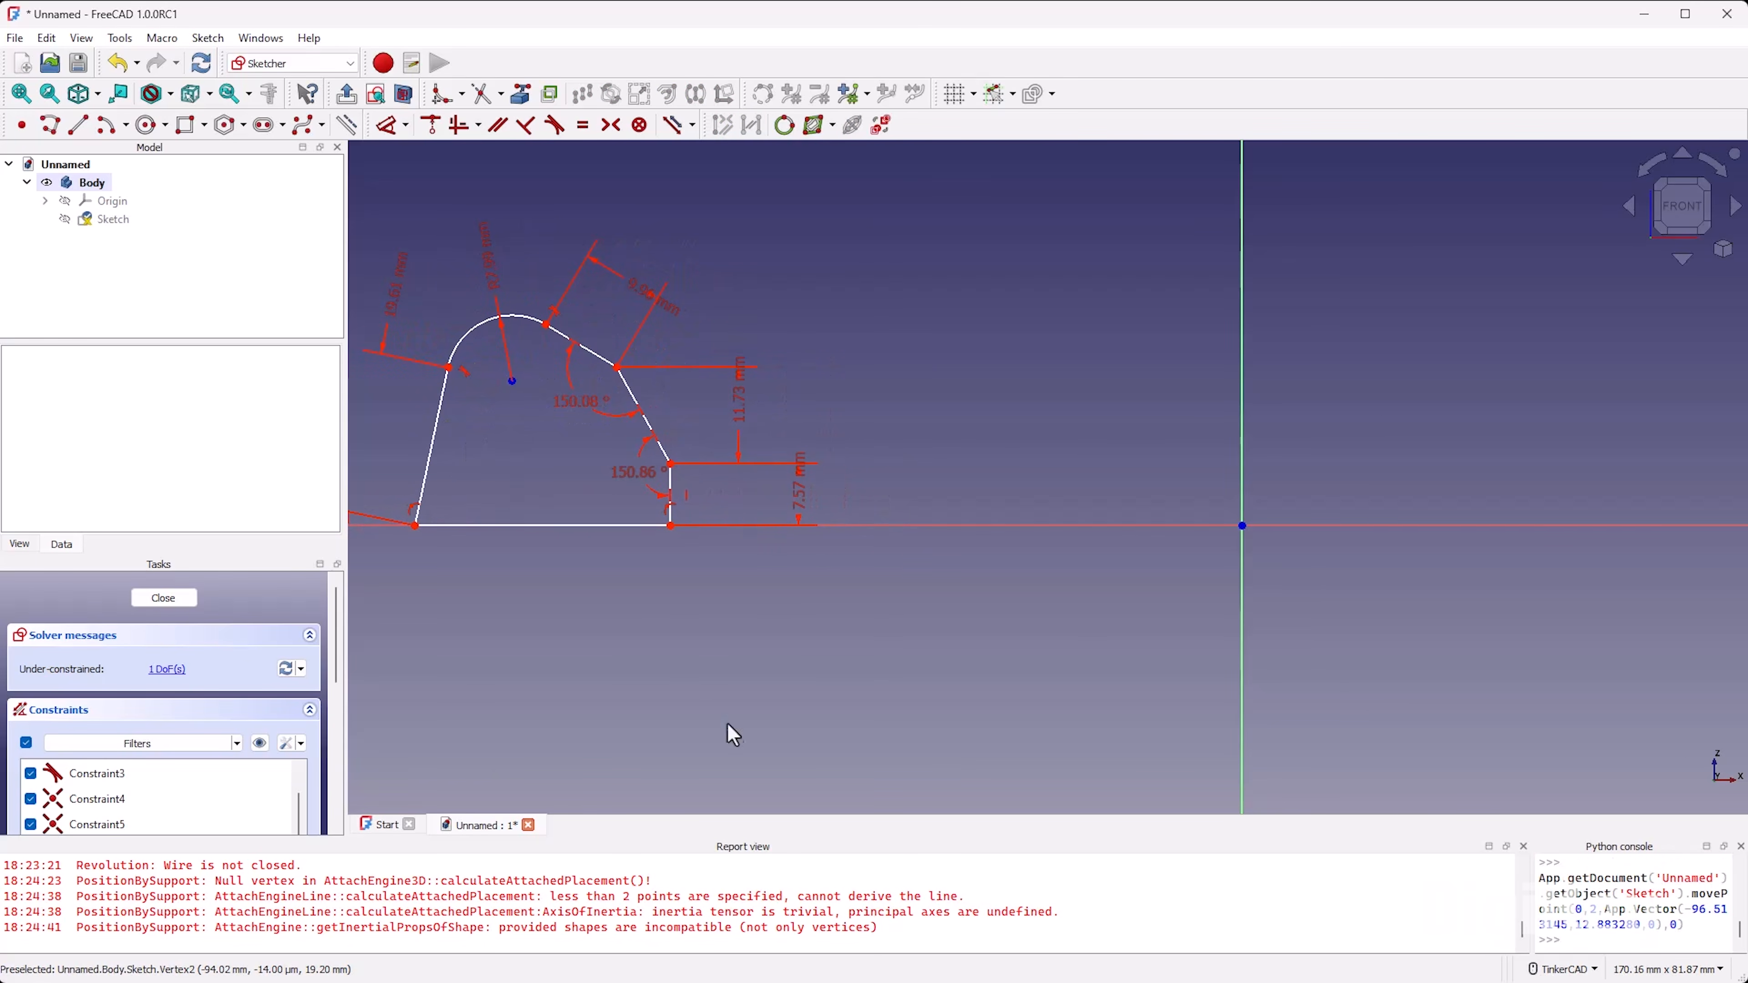
# Step: Set the horizontal distance from the profile's lower right corner to the origin to 70 mm and close the sketch
pyautogui.press('d')
pyautogui.click(669, 526)
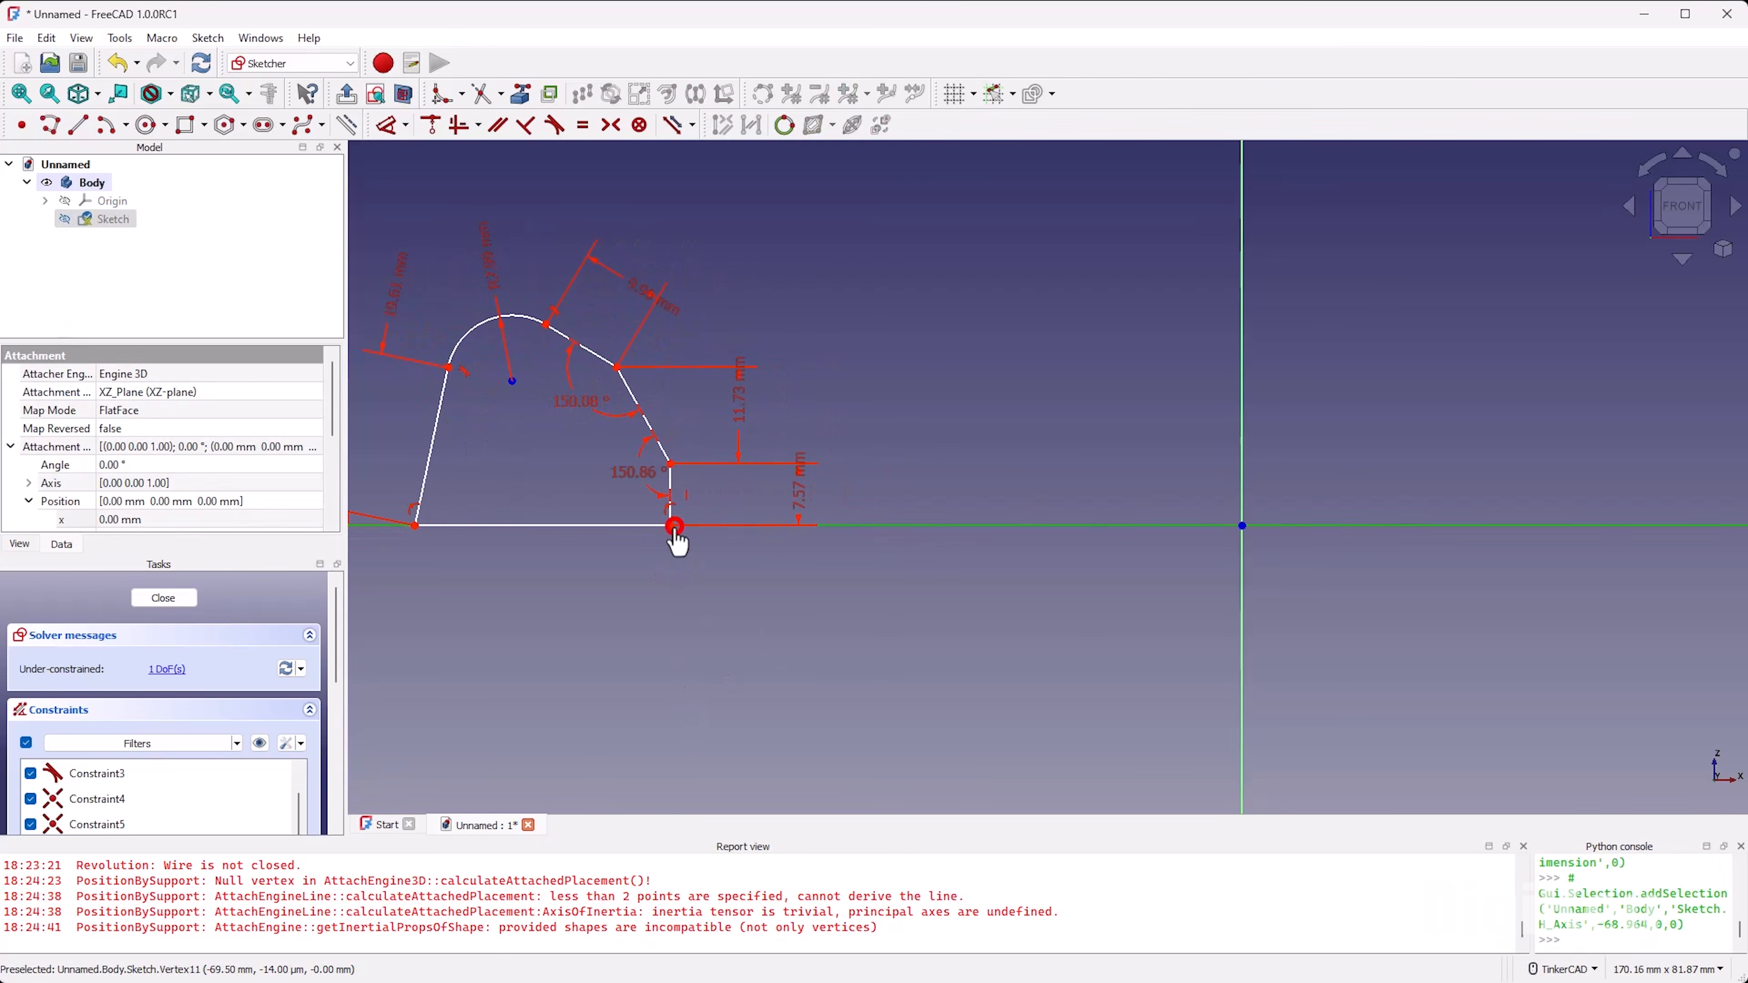
pyautogui.click(1242, 527)
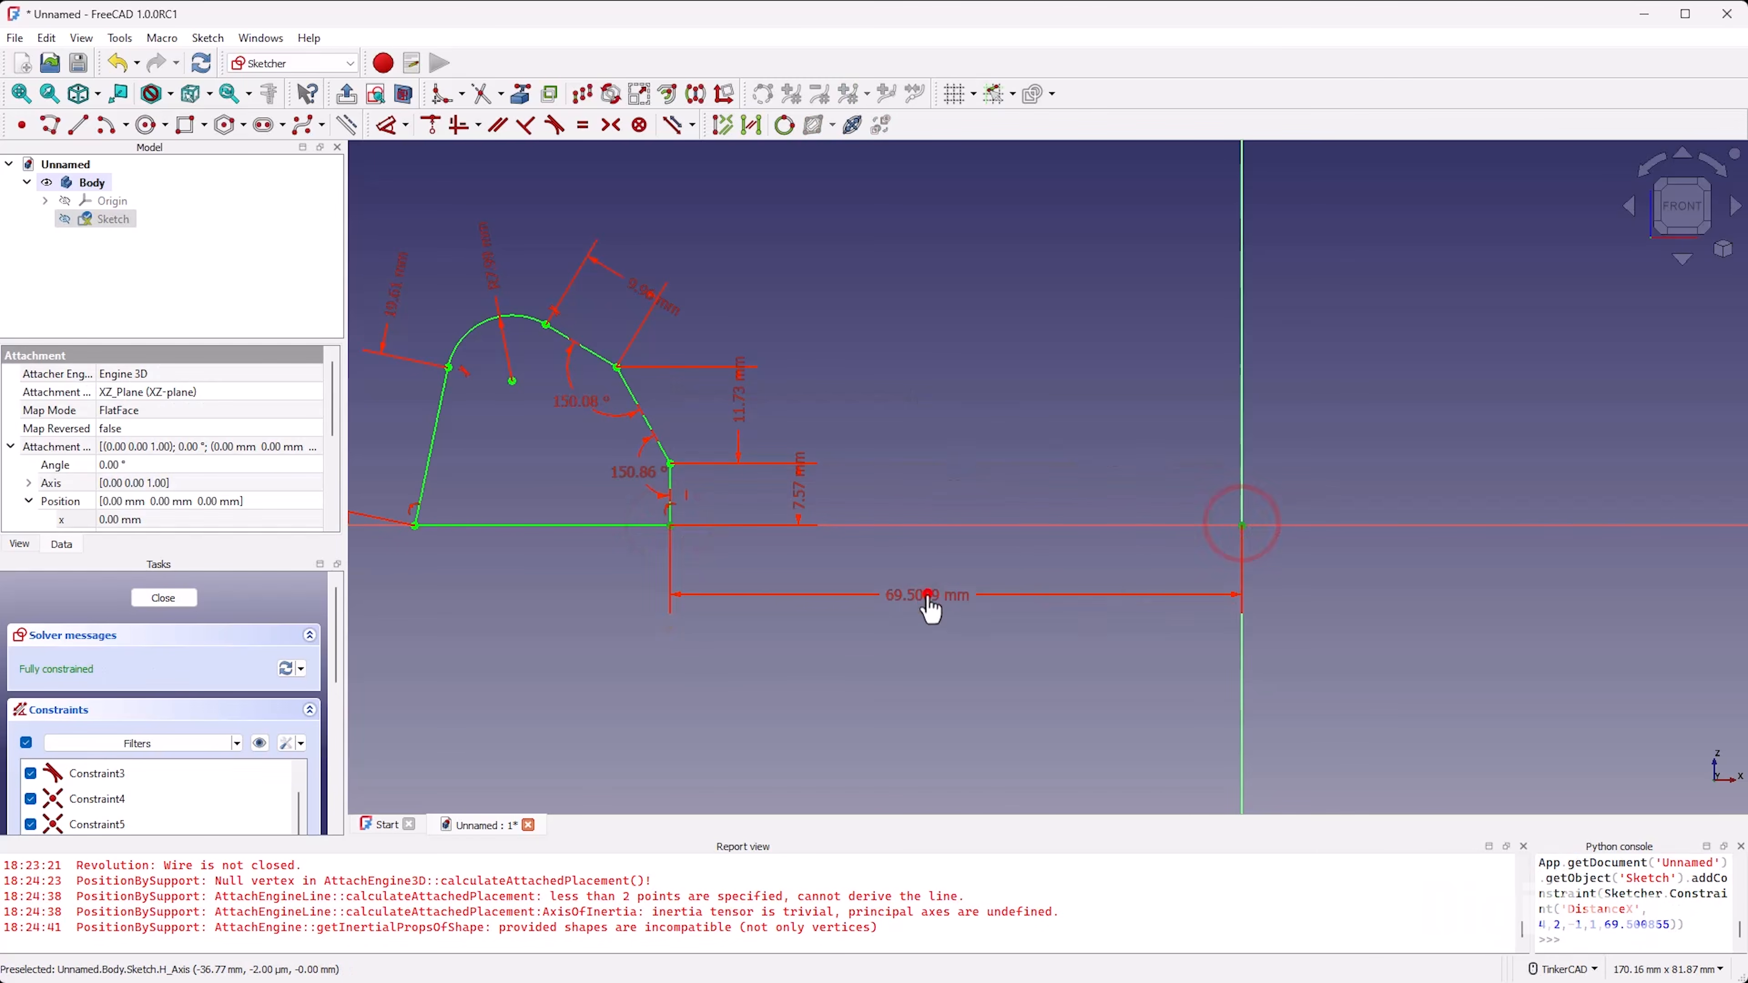
pyautogui.click(928, 595)
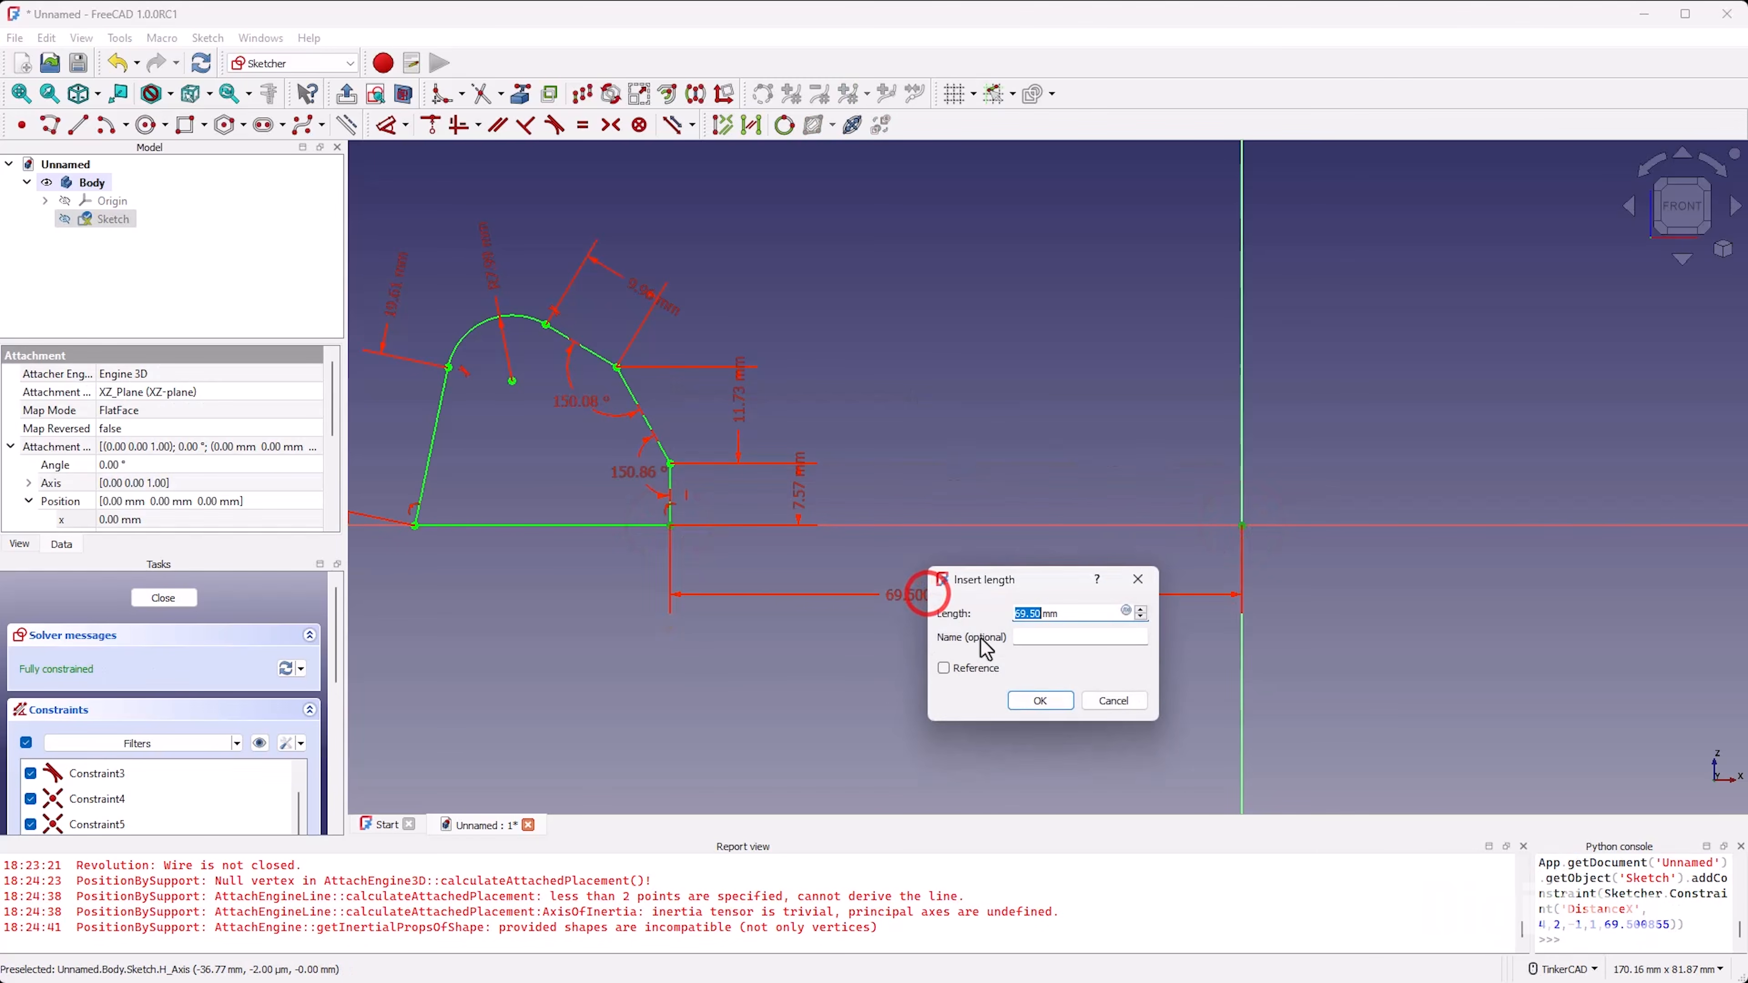
pyautogui.click(1030, 700)
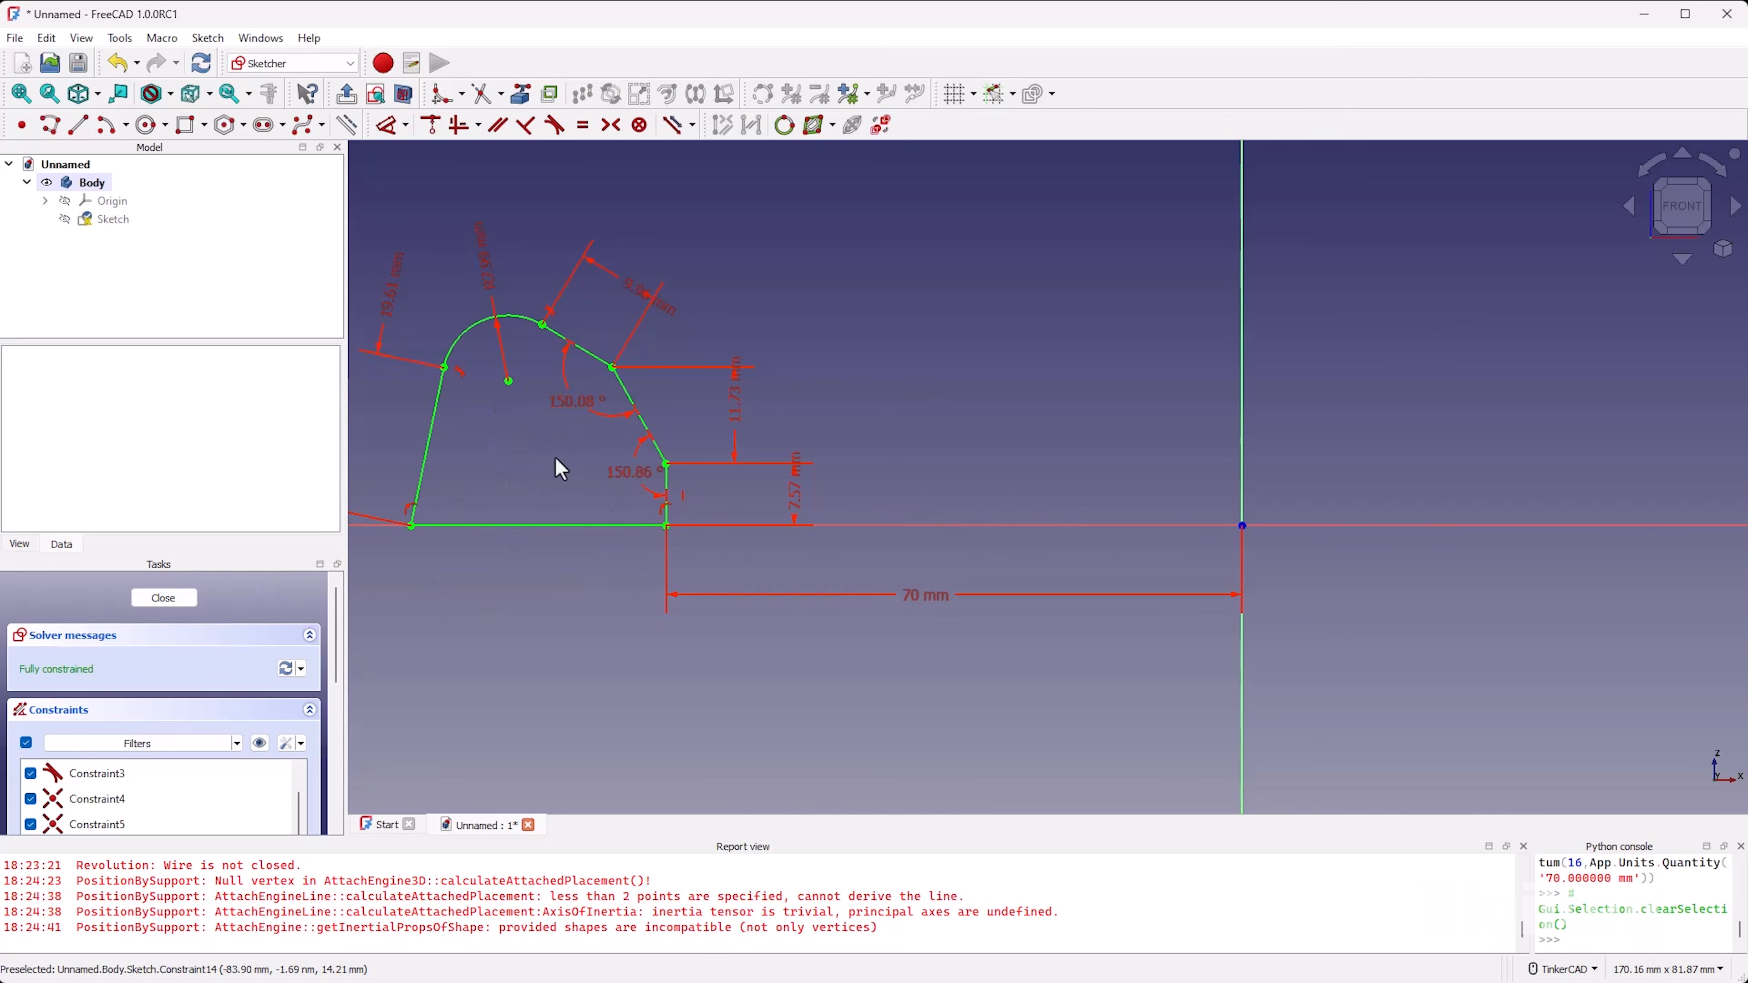
pyautogui.scroll(-2, 730, 507)
pyautogui.scroll(3, 575, 508)
pyautogui.click(169, 597)
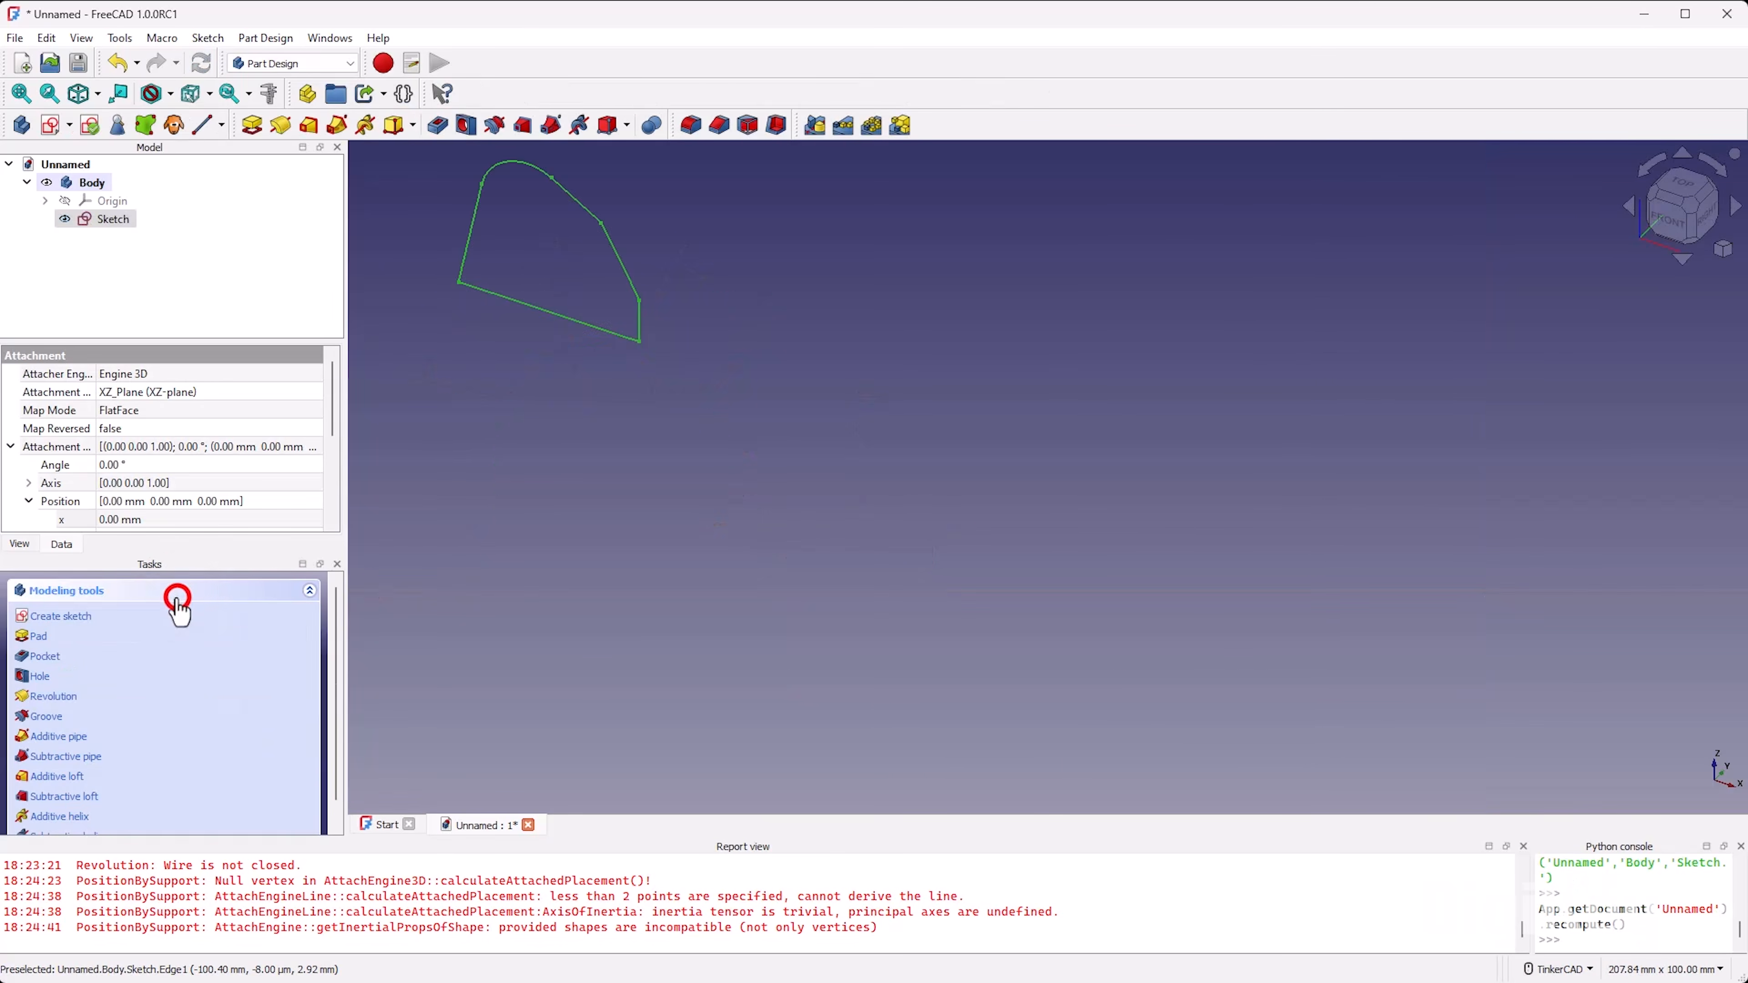
# Step: Show the body's origin planes and axes together with the profile sketch
pyautogui.click(111, 201)
pyautogui.press('space')
pyautogui.moveTo(797, 622)
pyautogui.mouseDown(button='right')
pyautogui.moveTo(893, 597)
pyautogui.moveTo(781, 628)
pyautogui.mouseUp(button='right')
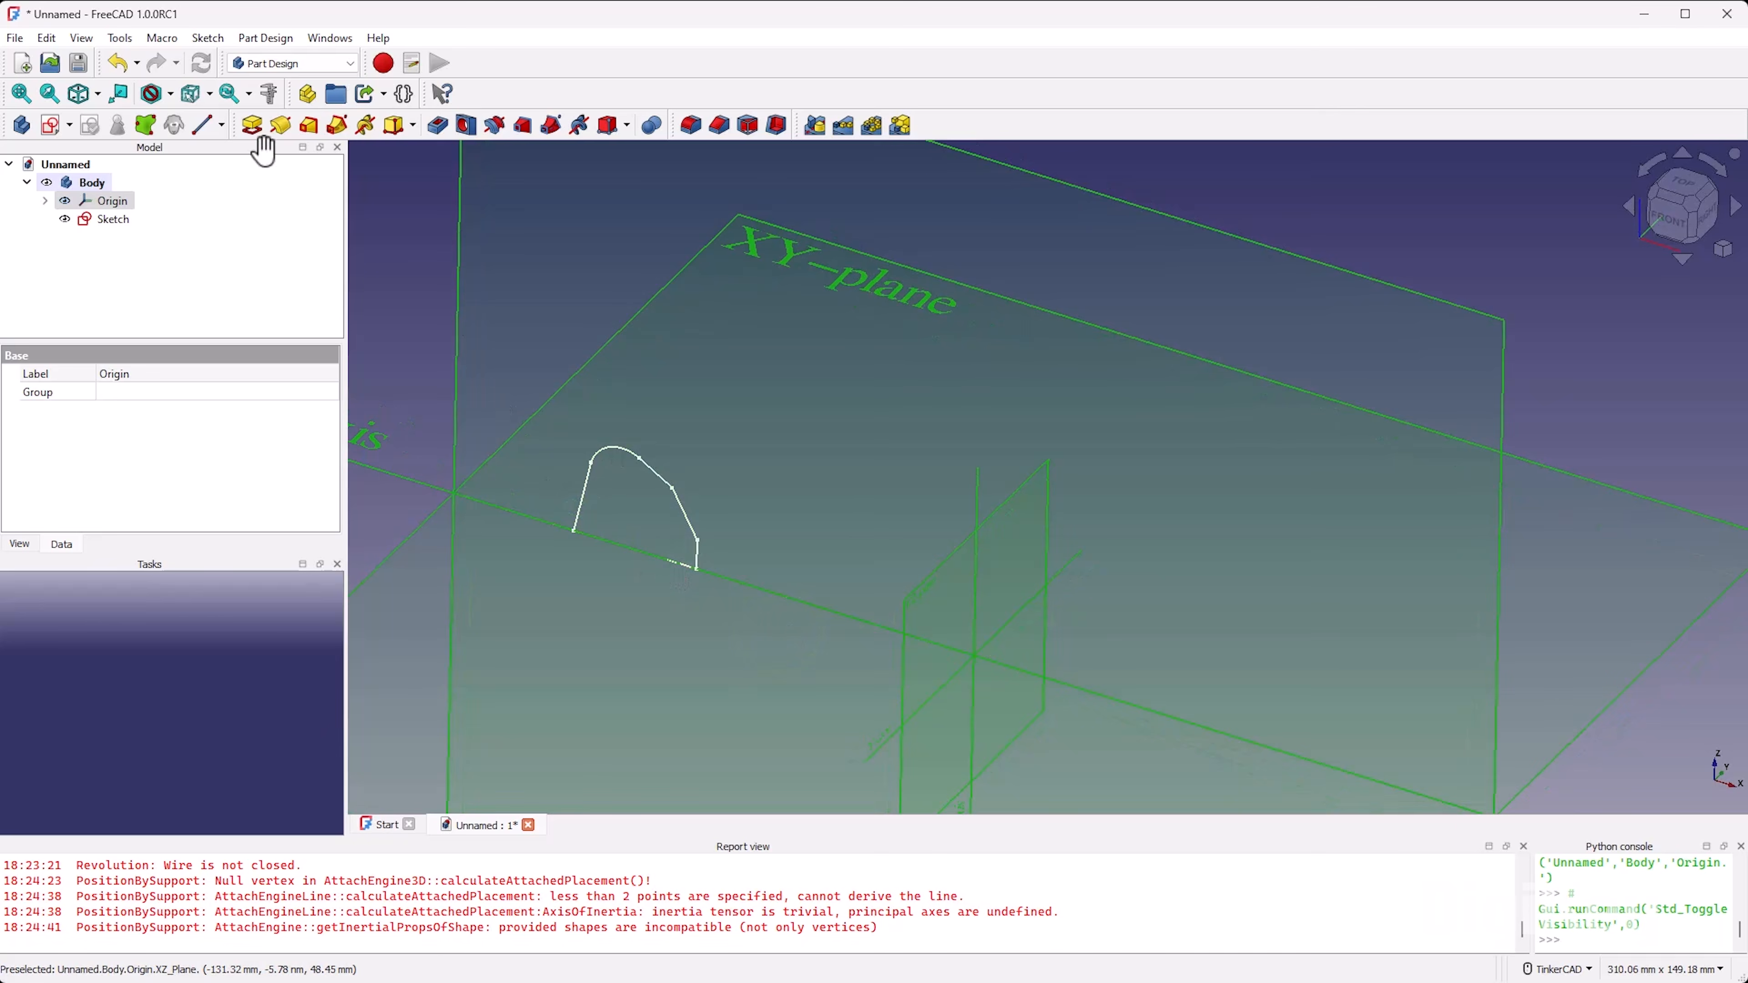
pyautogui.click(280, 125)
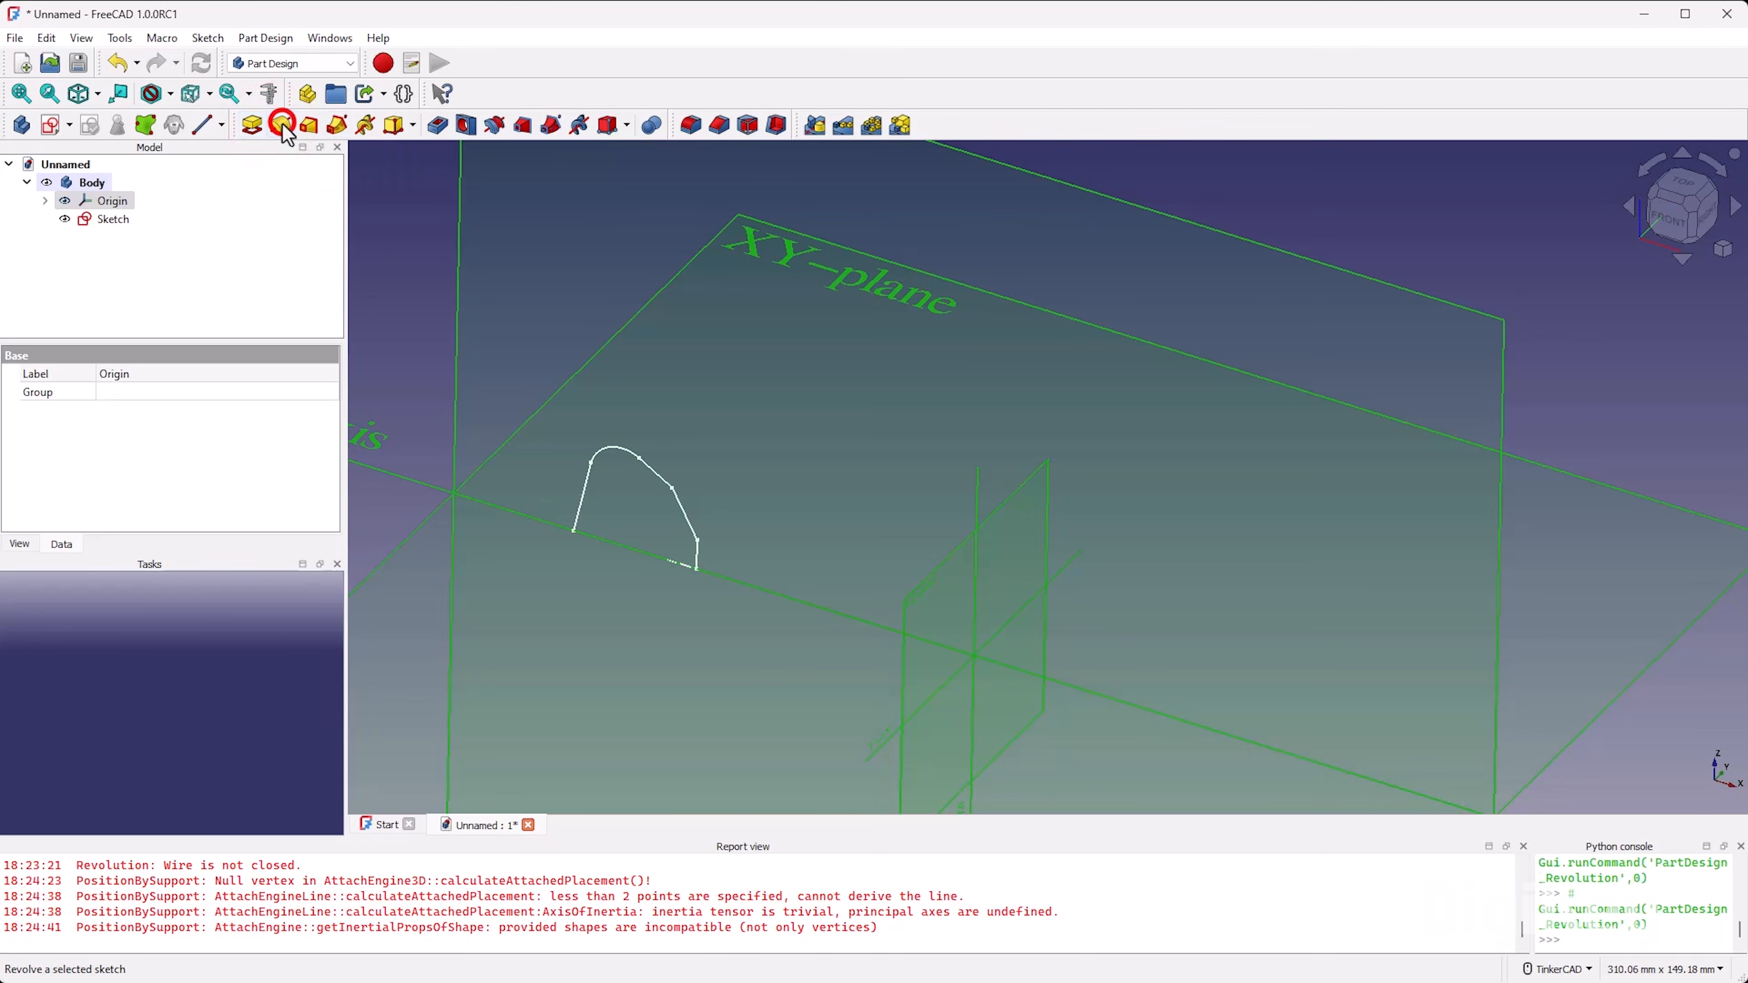
pyautogui.click(110, 200)
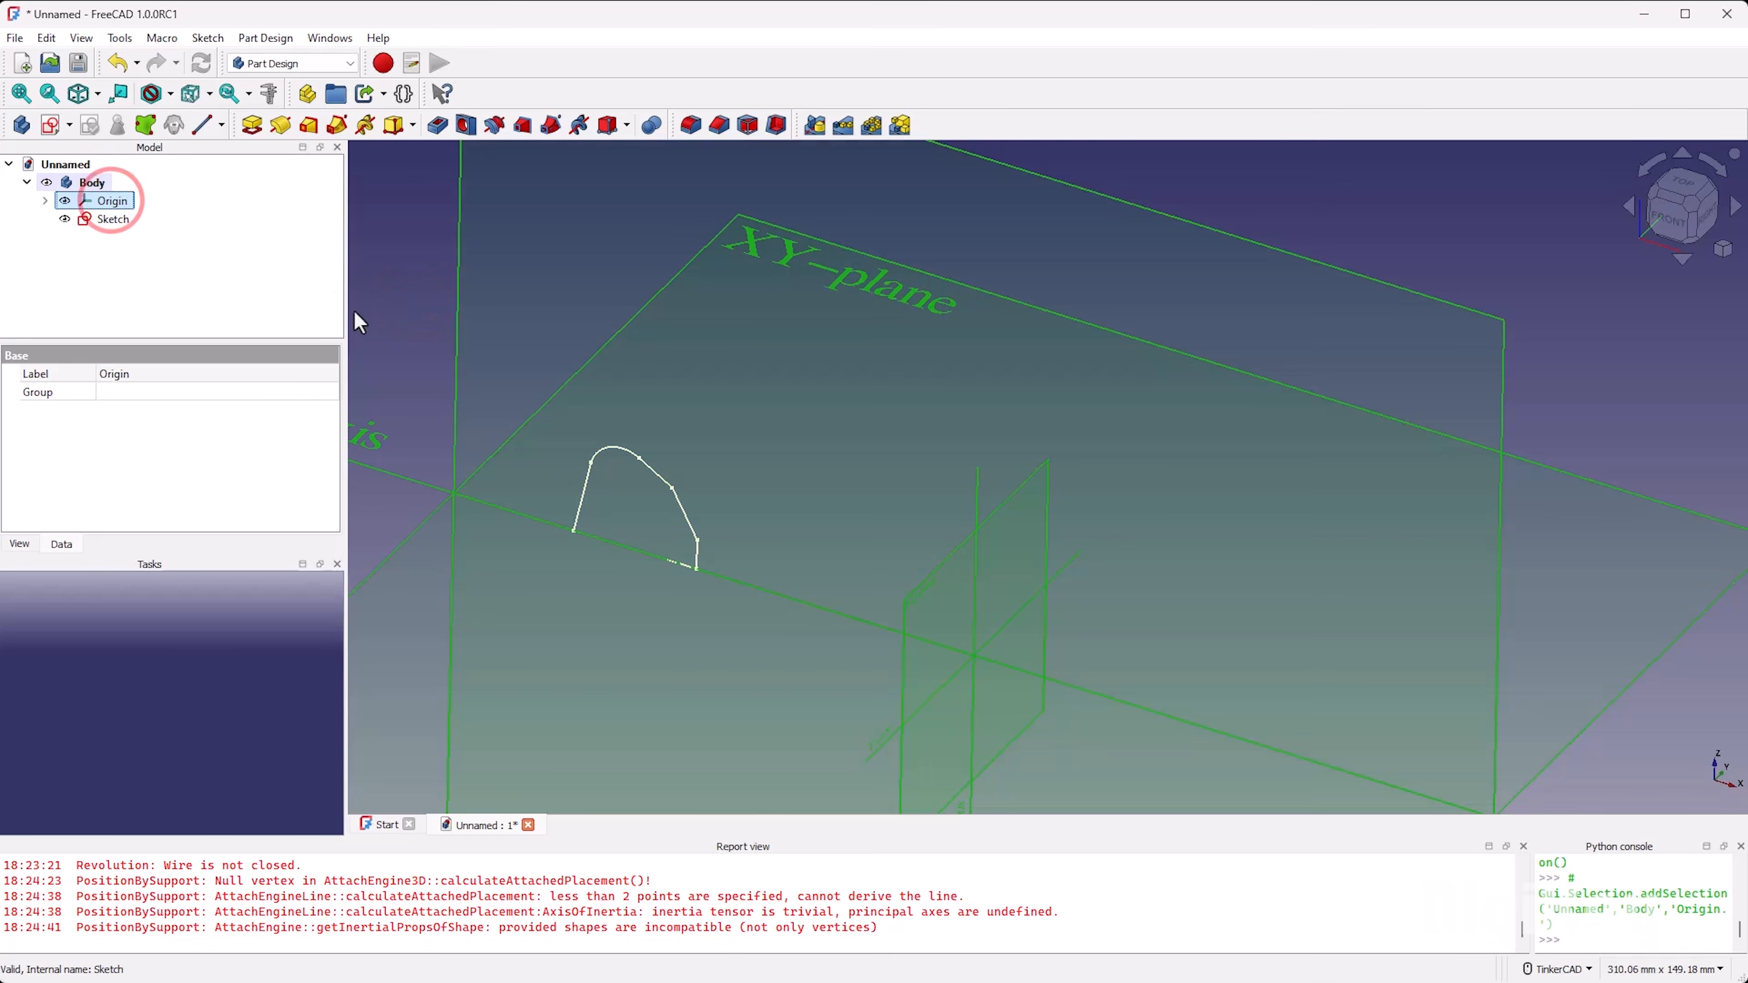
pyautogui.click(281, 125)
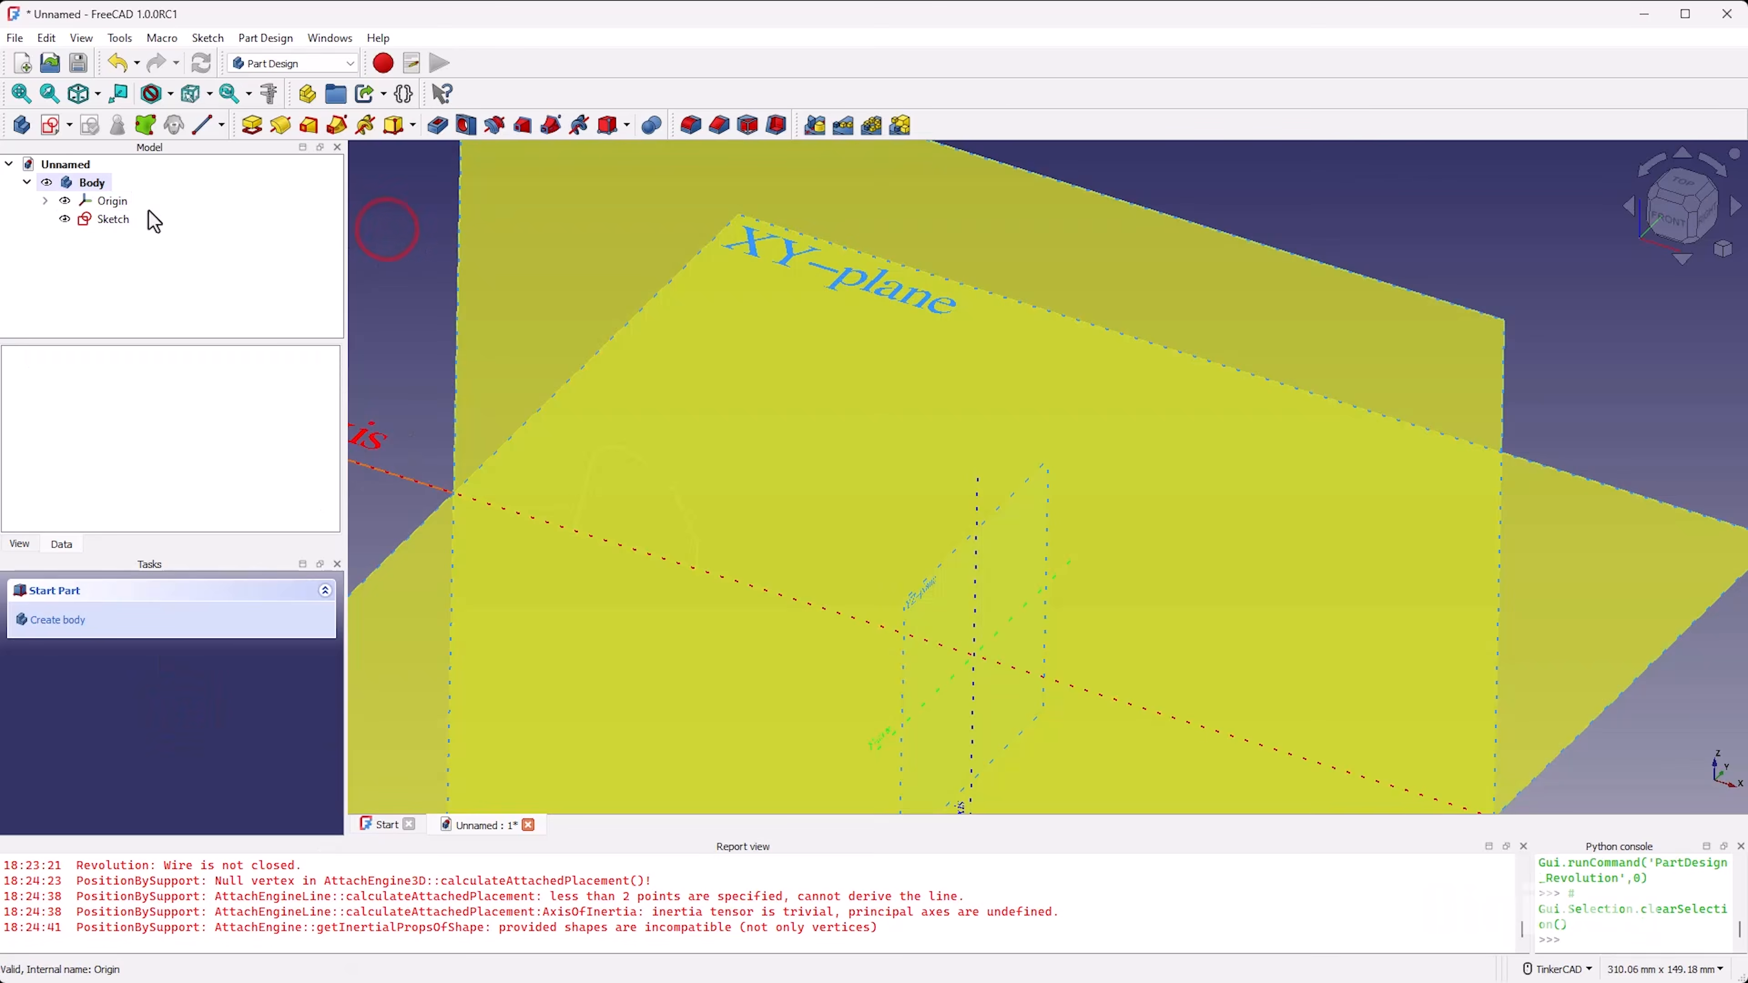
pyautogui.click(111, 220)
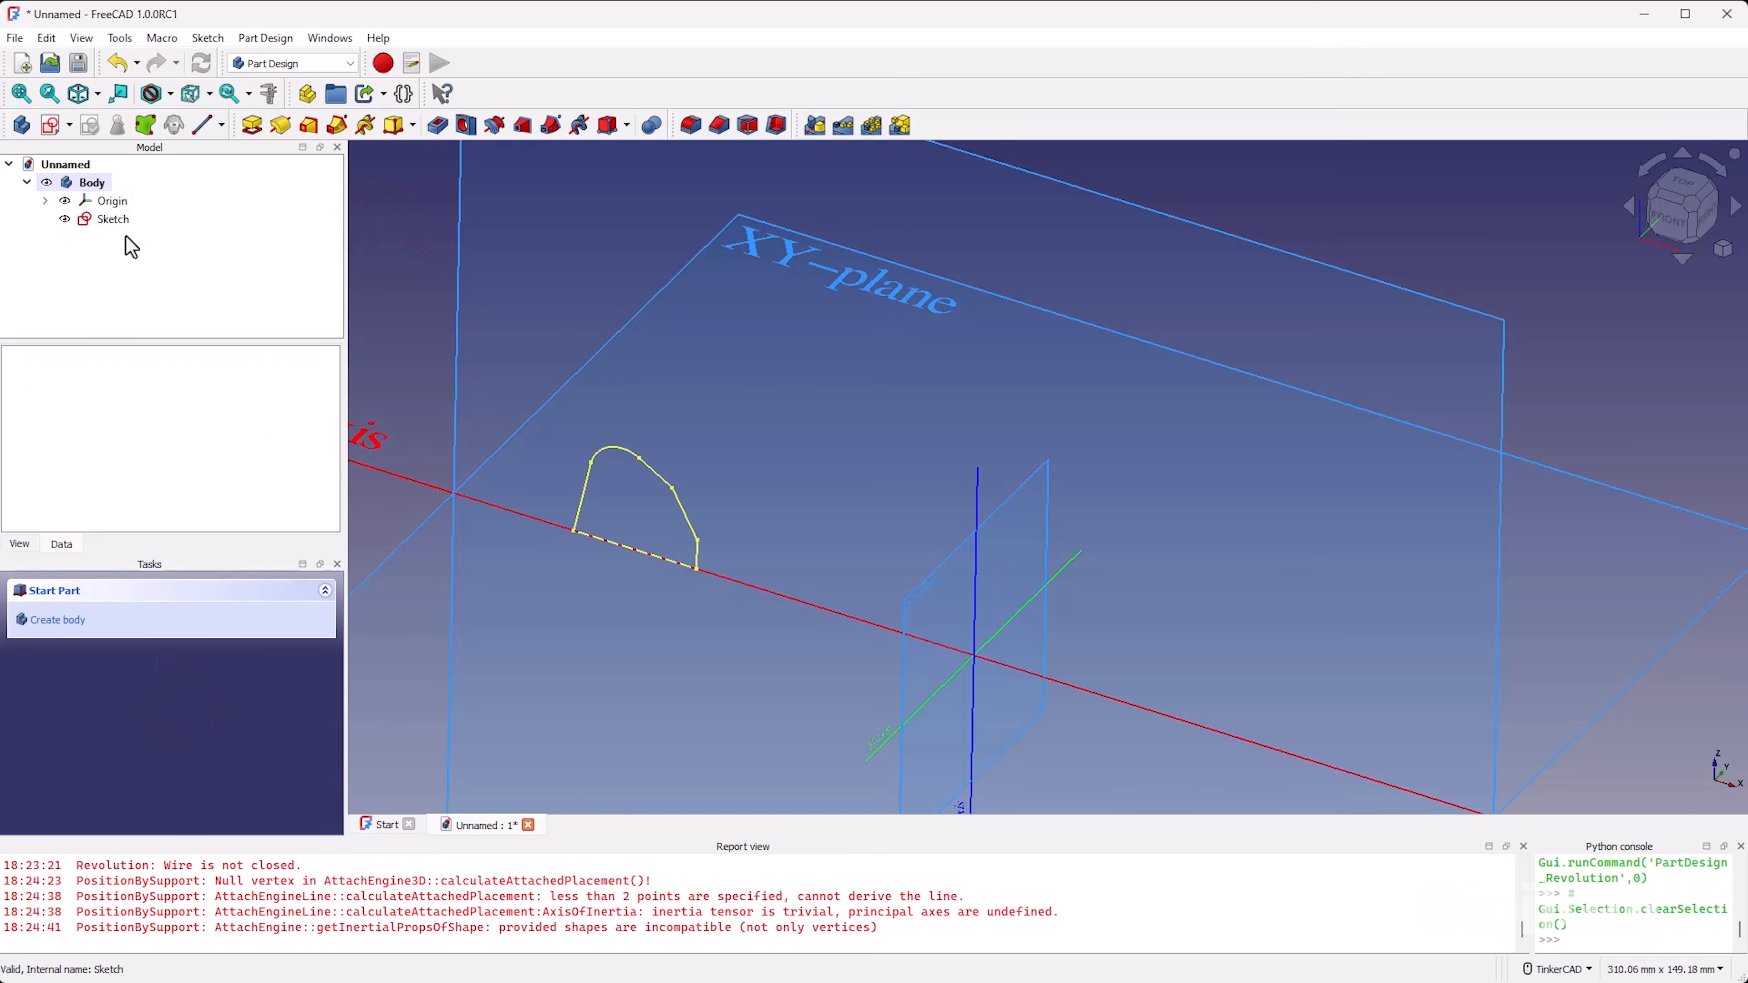
pyautogui.click(110, 219)
pyautogui.click(281, 126)
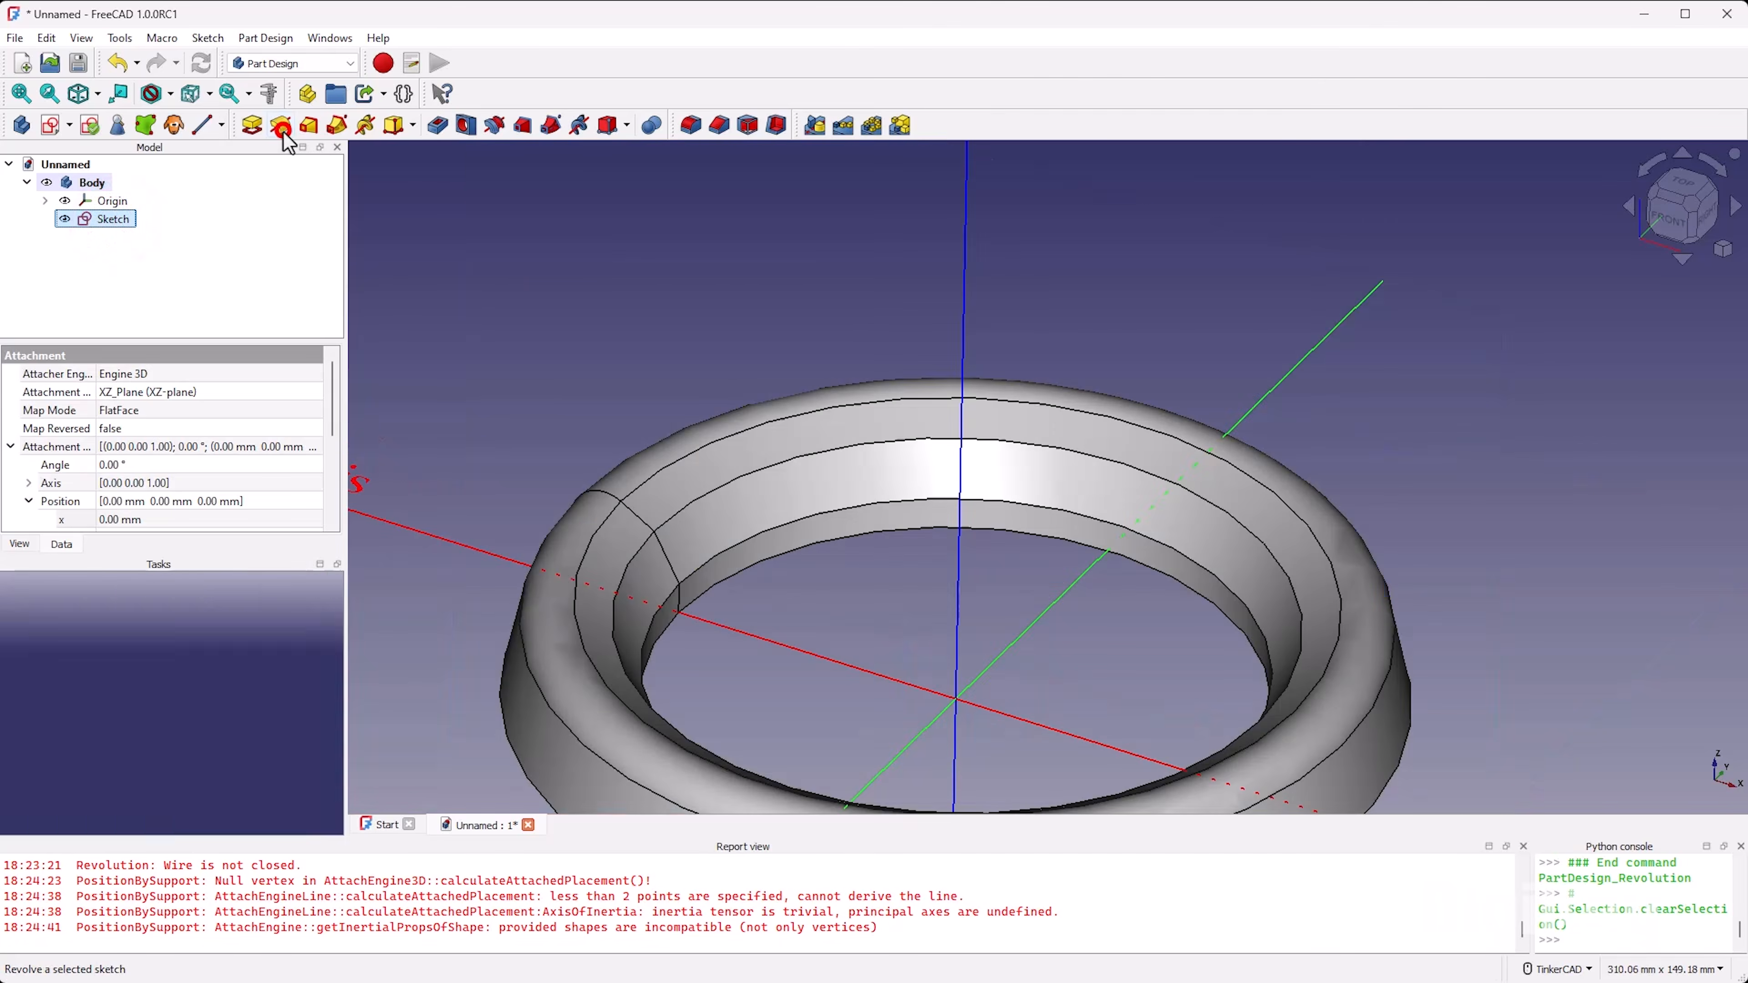
pyautogui.scroll(-3, 678, 390)
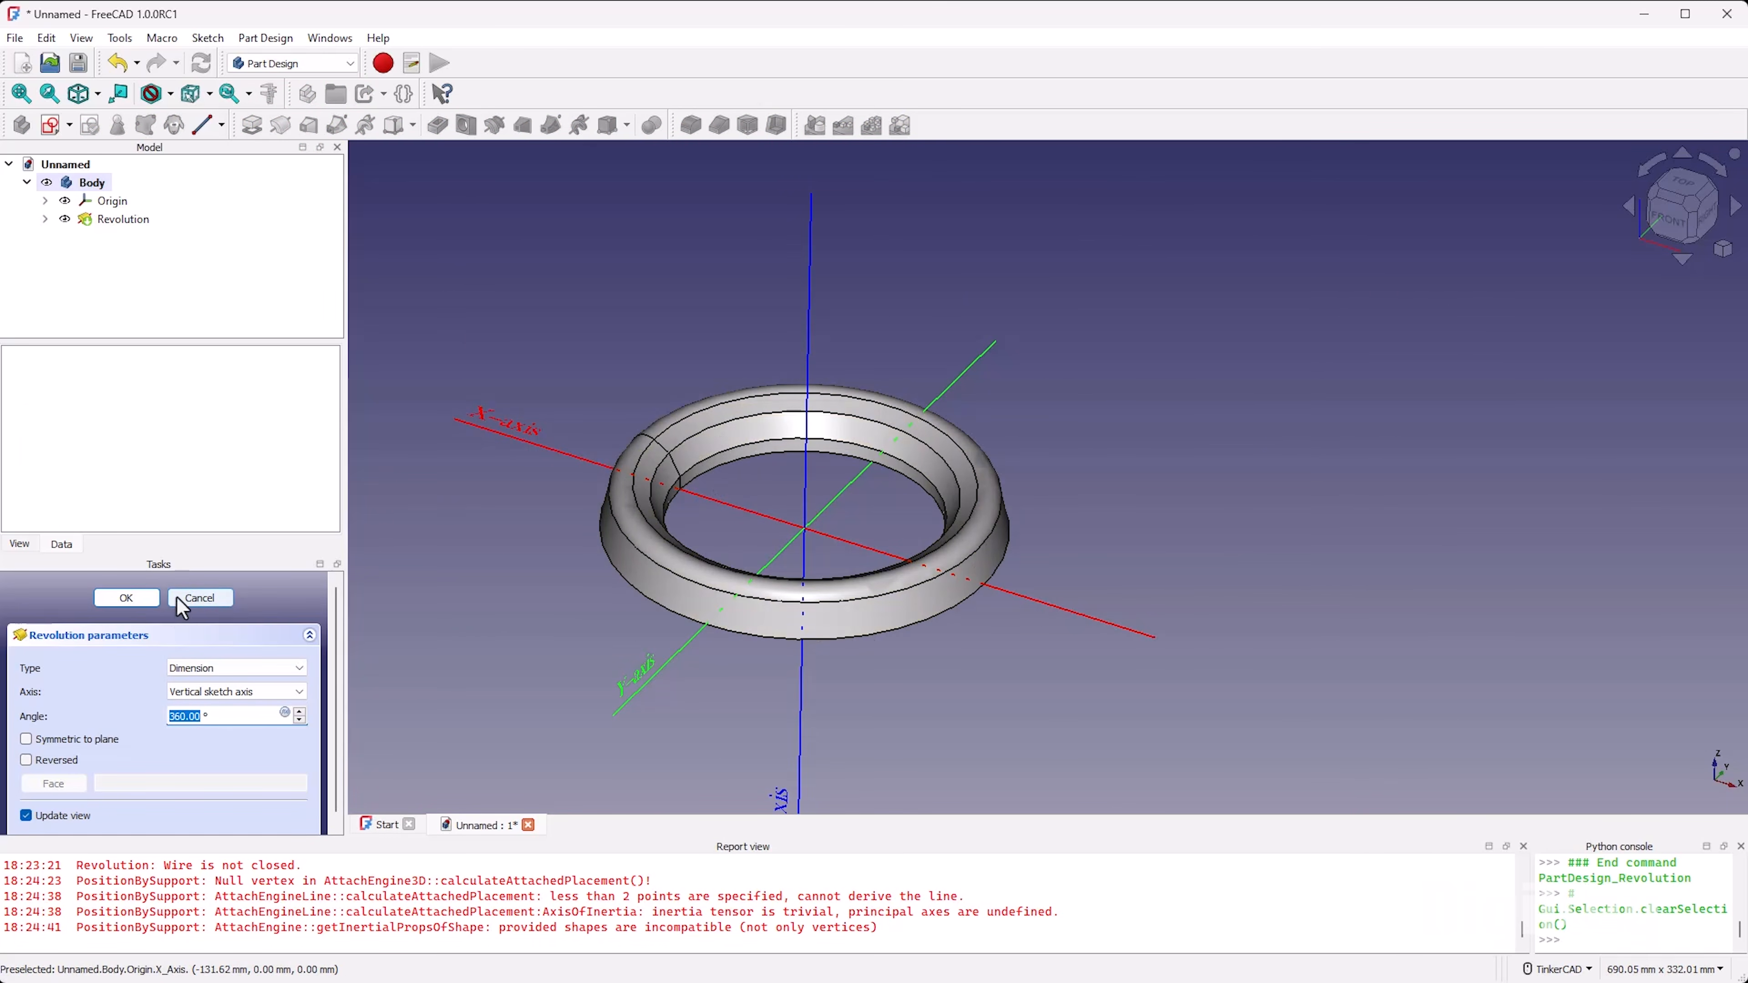
pyautogui.click(199, 598)
# Step: Start creating a datum line in the body
pyautogui.scroll(4, 695, 492)
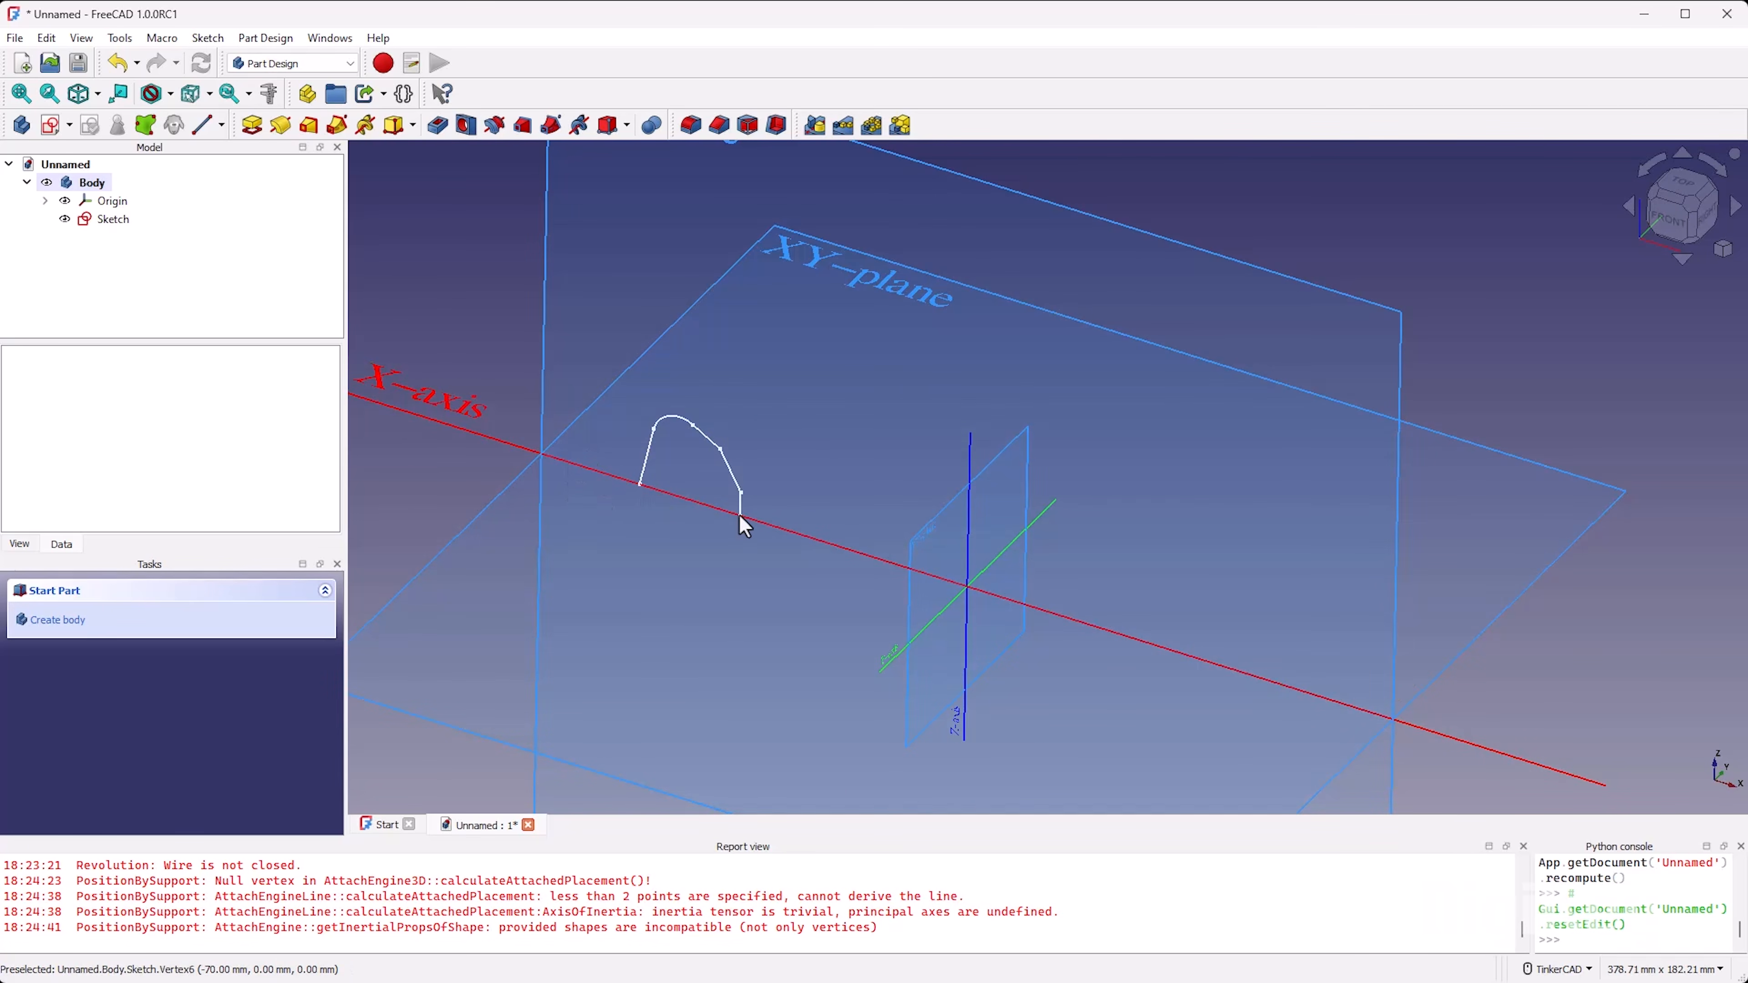
pyautogui.click(201, 124)
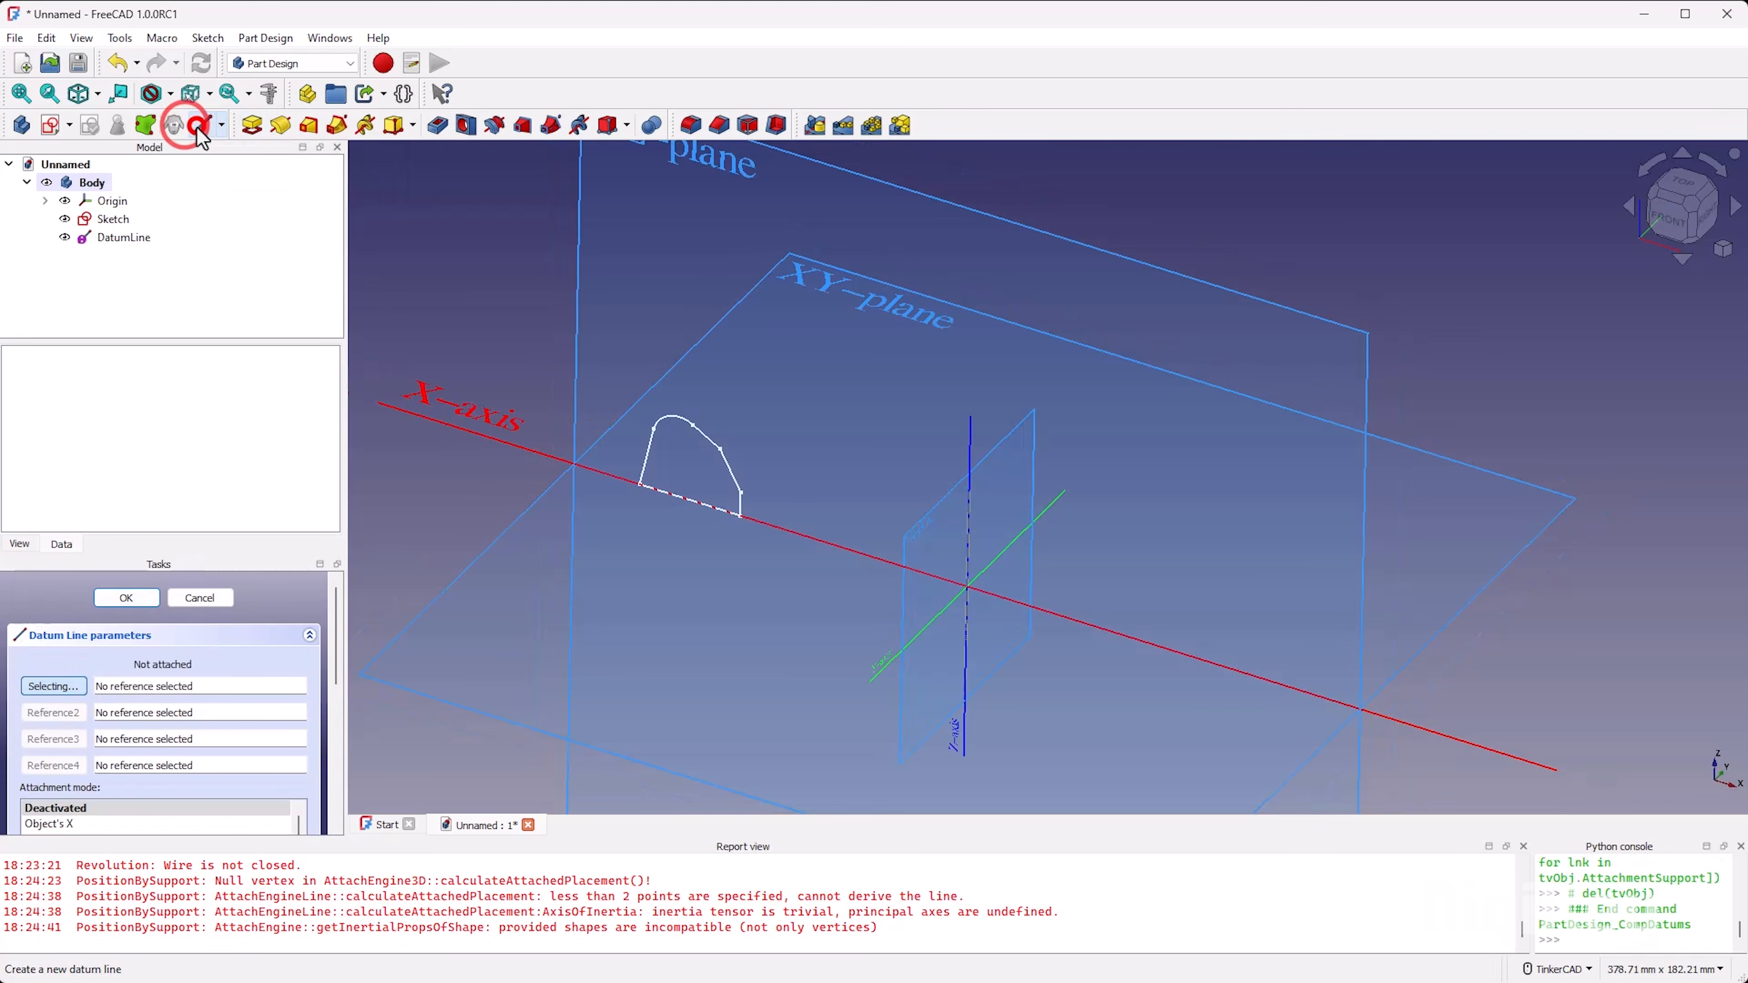
pyautogui.scroll(5, 974, 547)
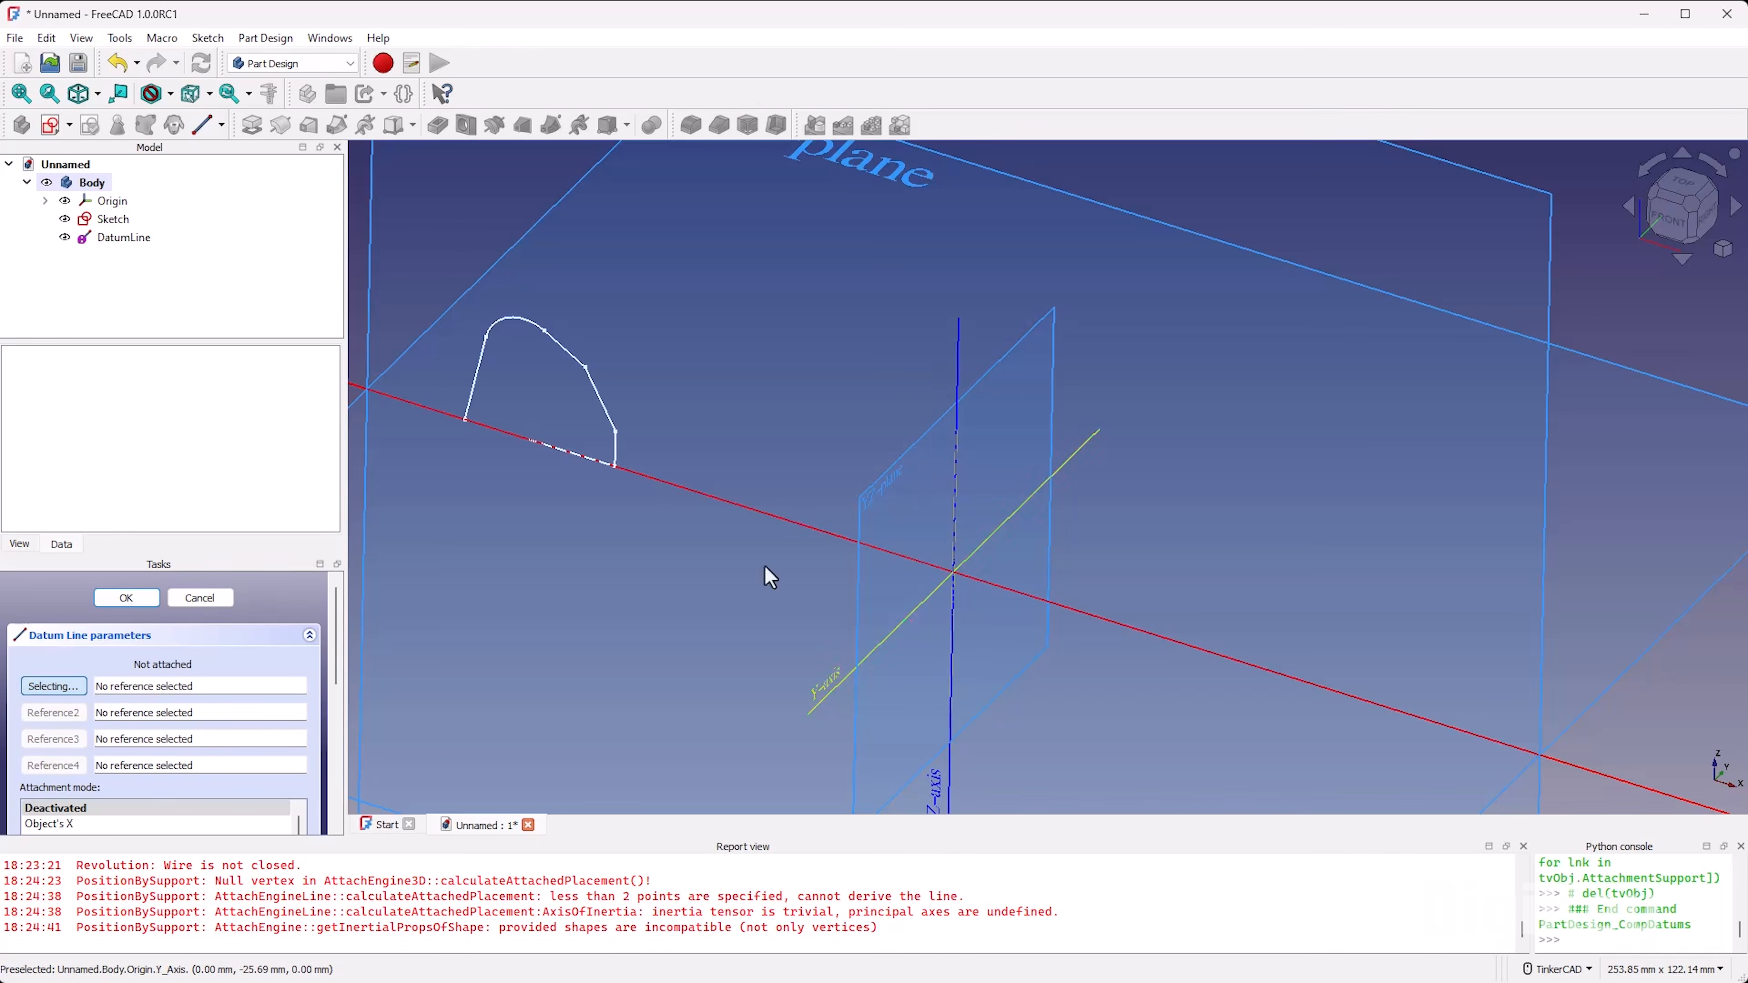
# Step: Toggle the origin geometry off and on again, and clear the Origin entry from the datum line's first reference
pyautogui.click(112, 200)
pyautogui.press('space')
pyautogui.click(832, 359)
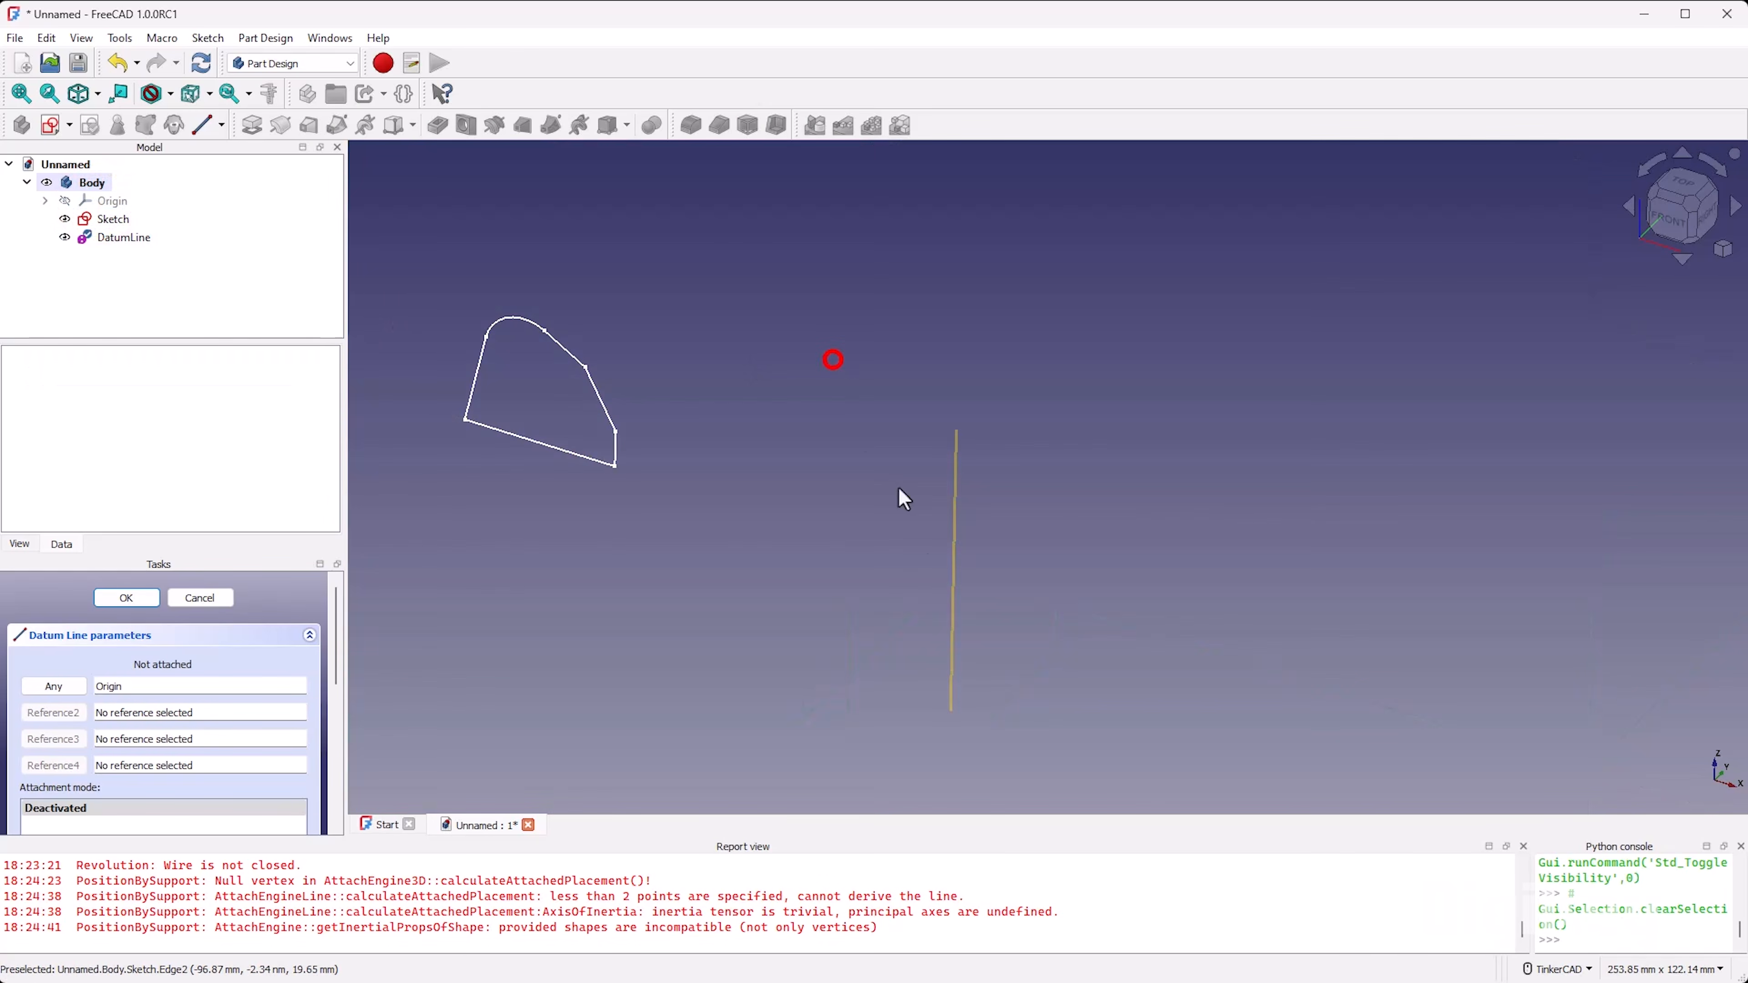
pyautogui.click(97, 200)
pyautogui.press('space')
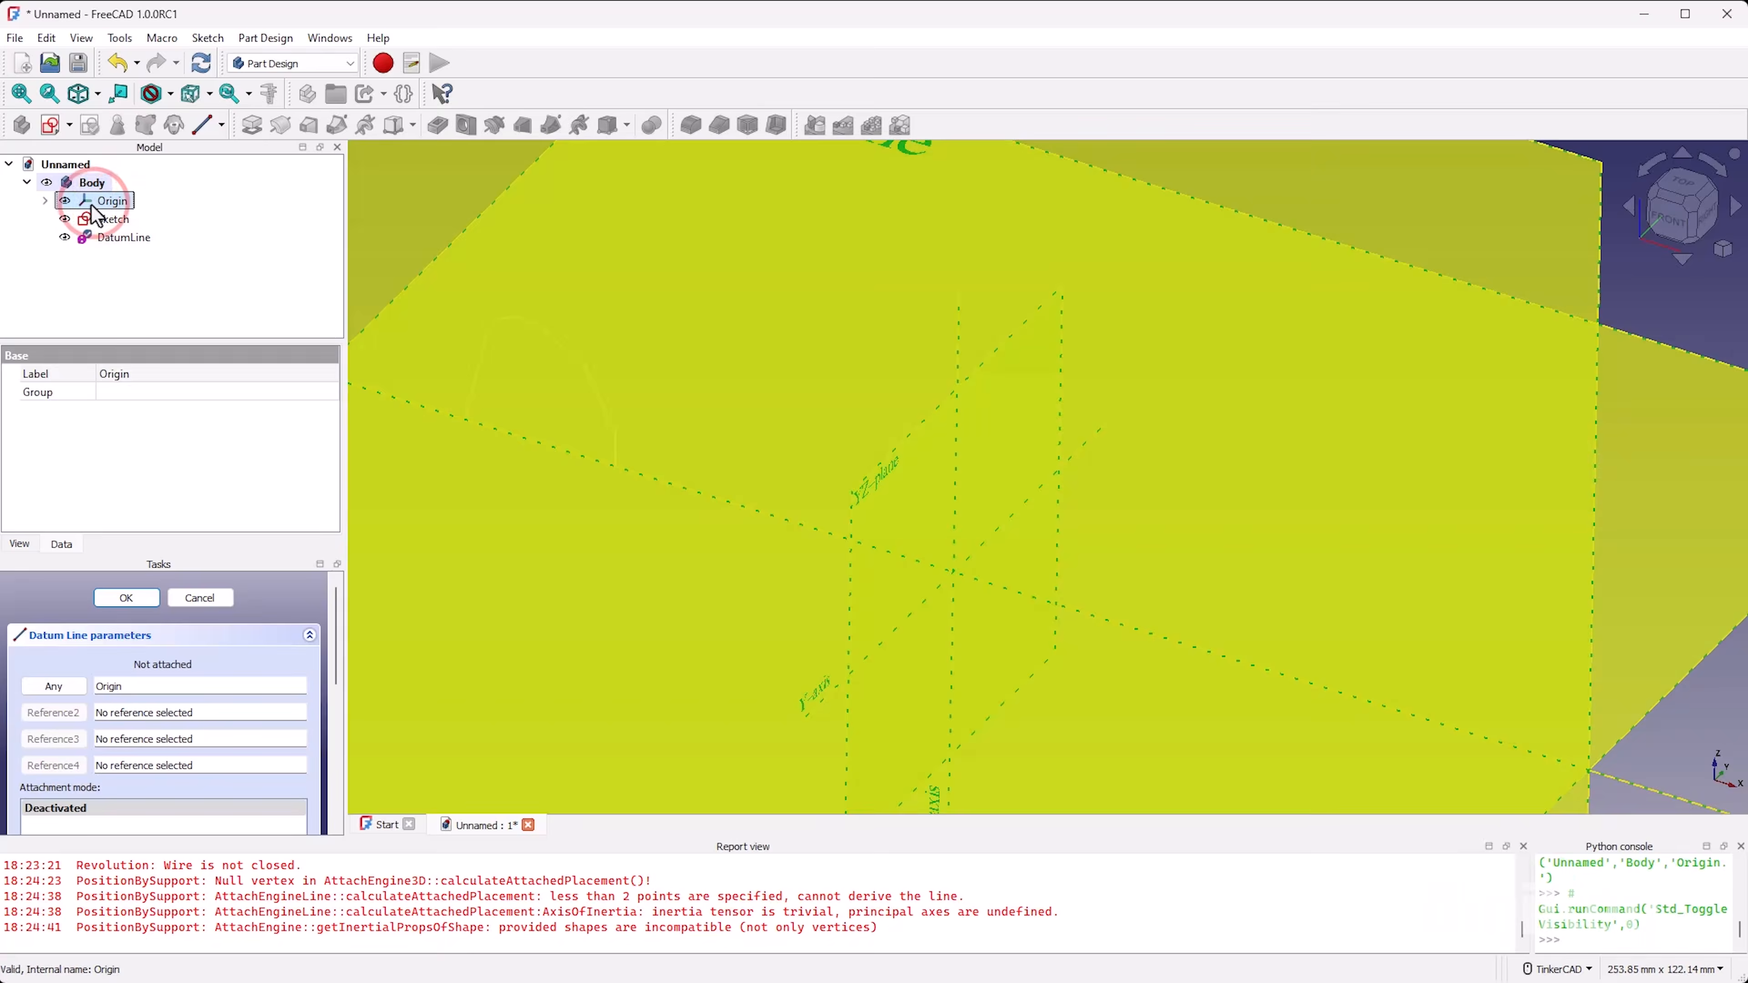
pyautogui.click(389, 226)
pyautogui.scroll(-1, 1157, 496)
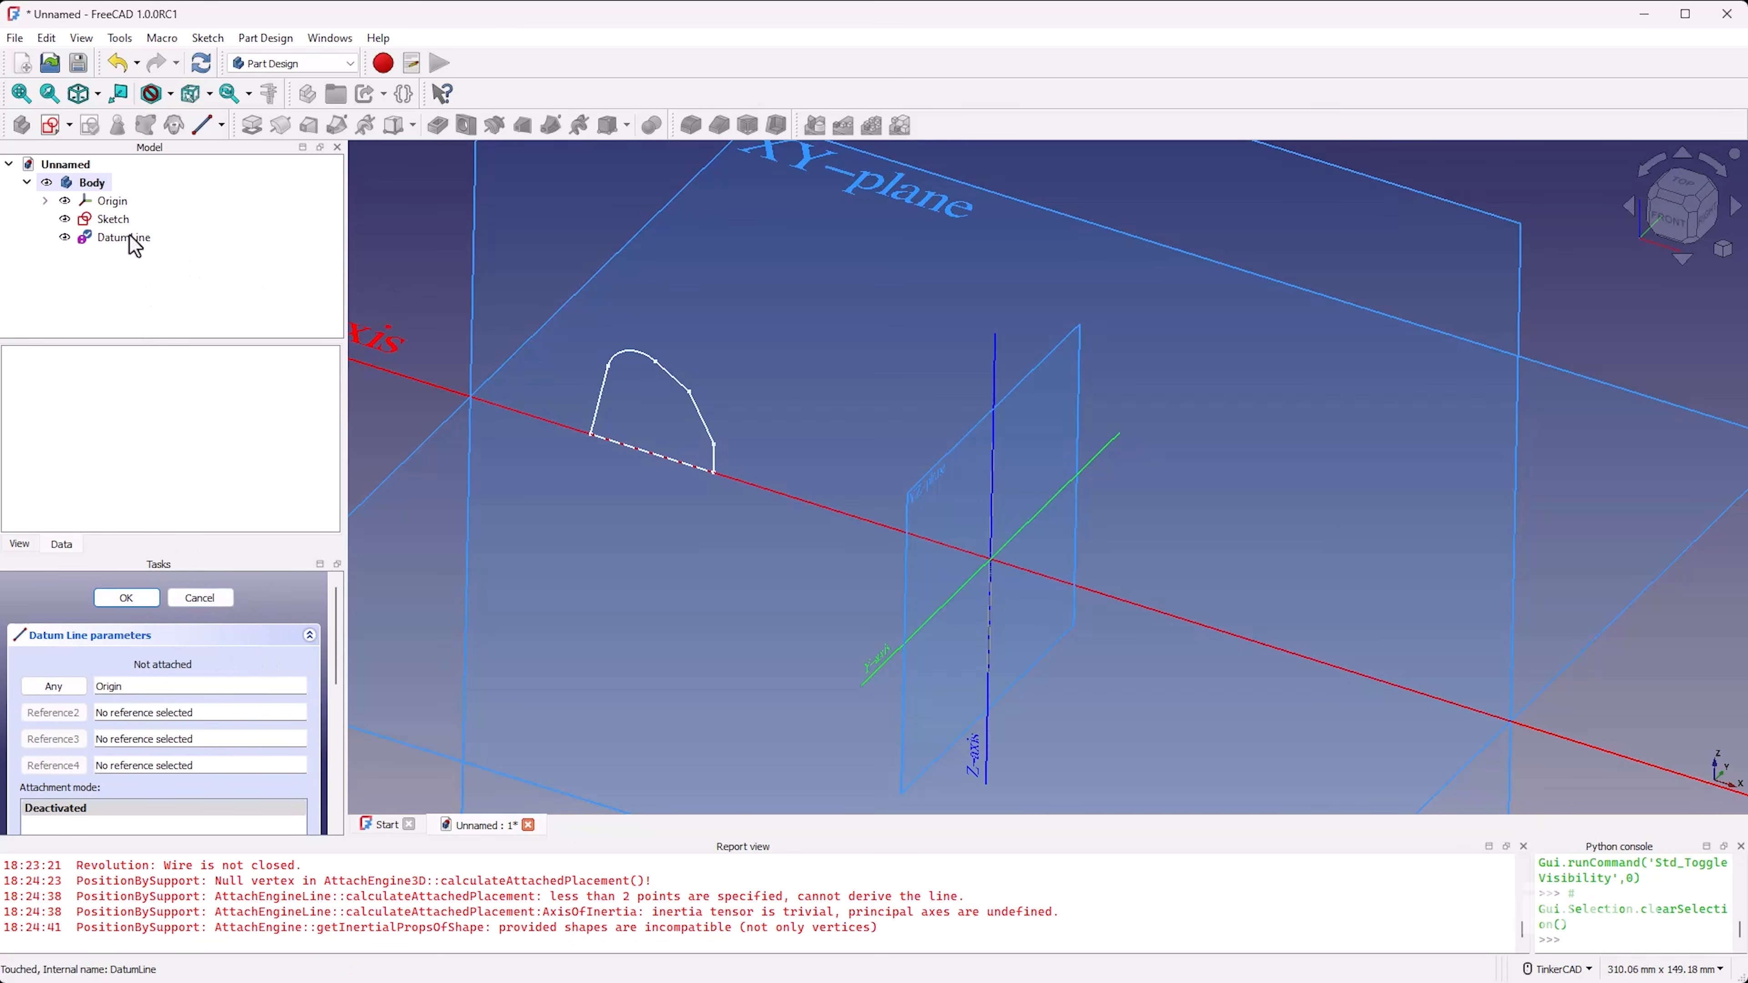
pyautogui.scroll(-1, 277, 658)
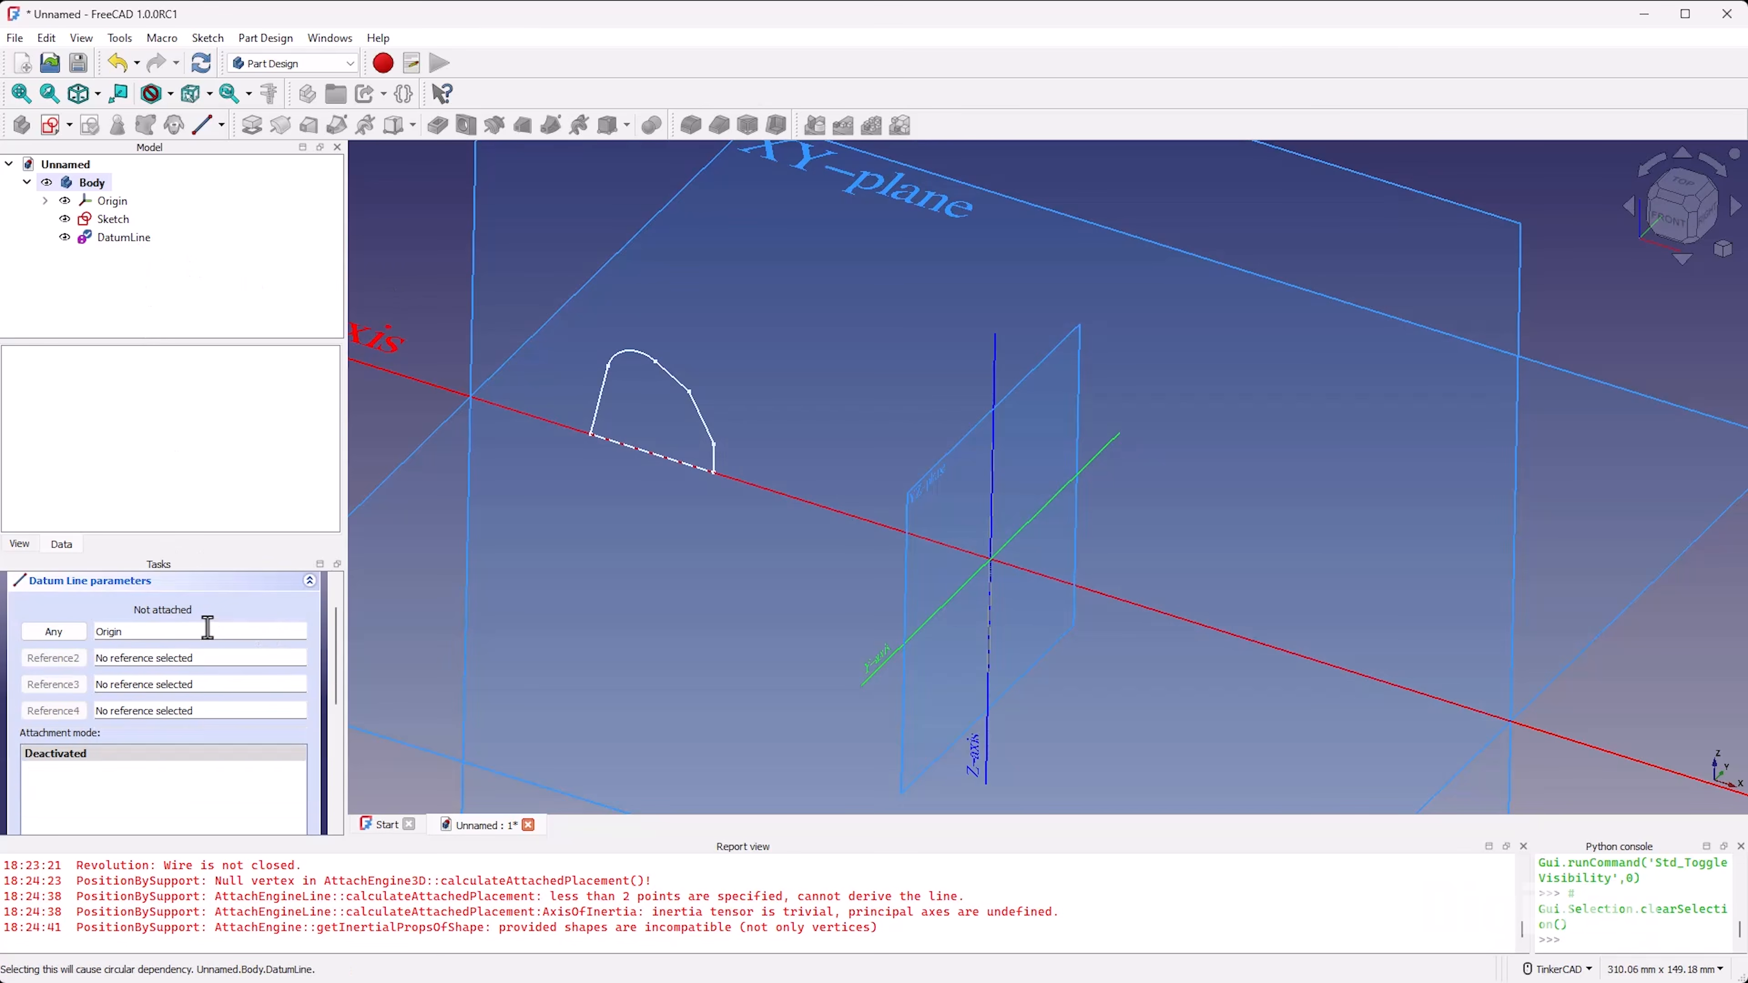
pyautogui.click(140, 631)
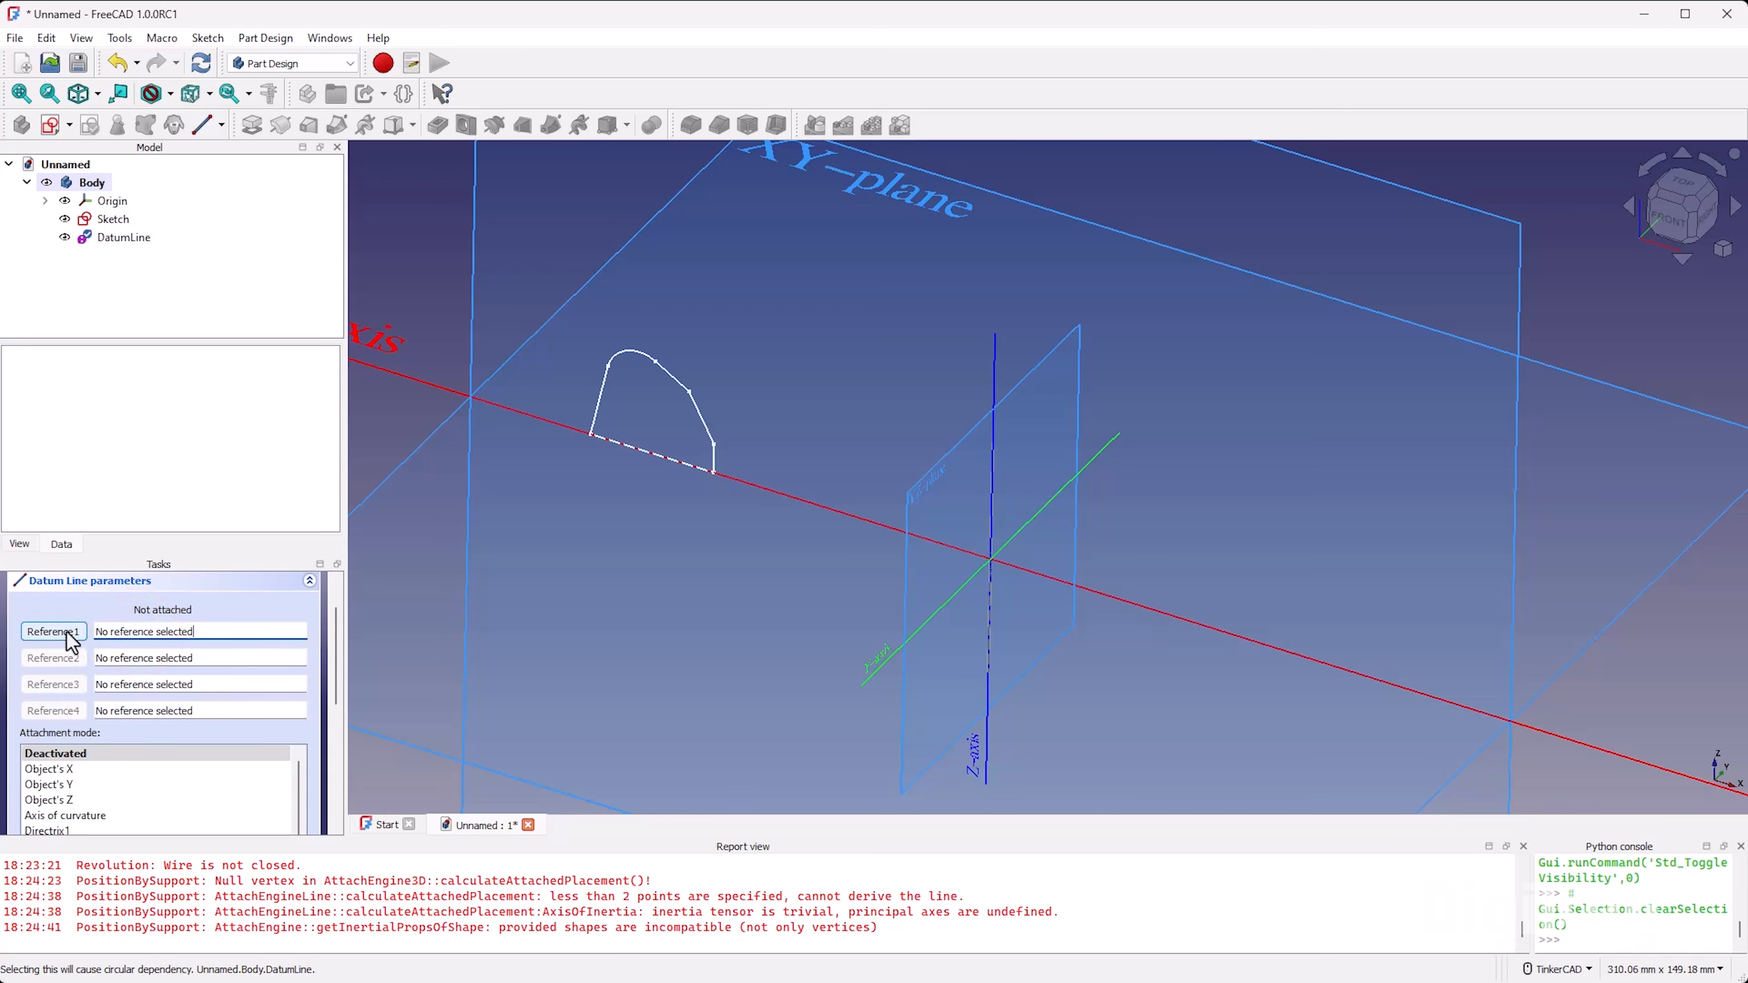
# Step: Attach the datum line to the profile's lower corner nearest the origin and to the Z-axis in Tangent mode, and accept it
pyautogui.click(54, 631)
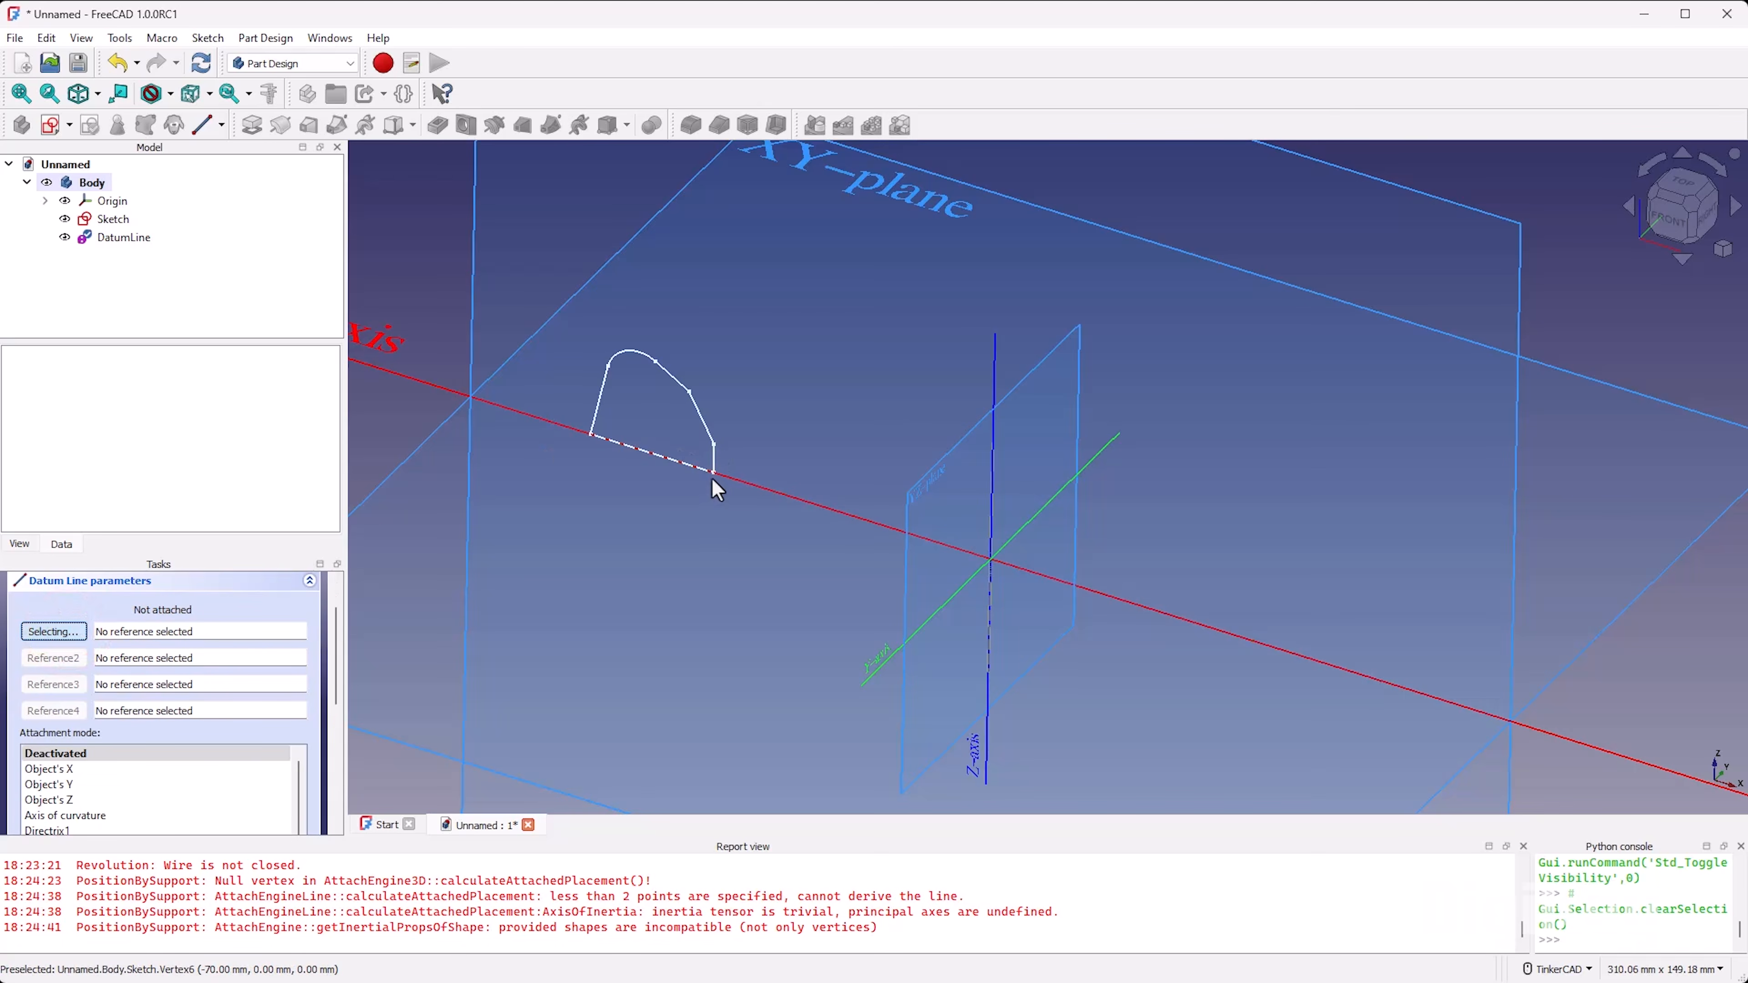
pyautogui.scroll(4, 714, 477)
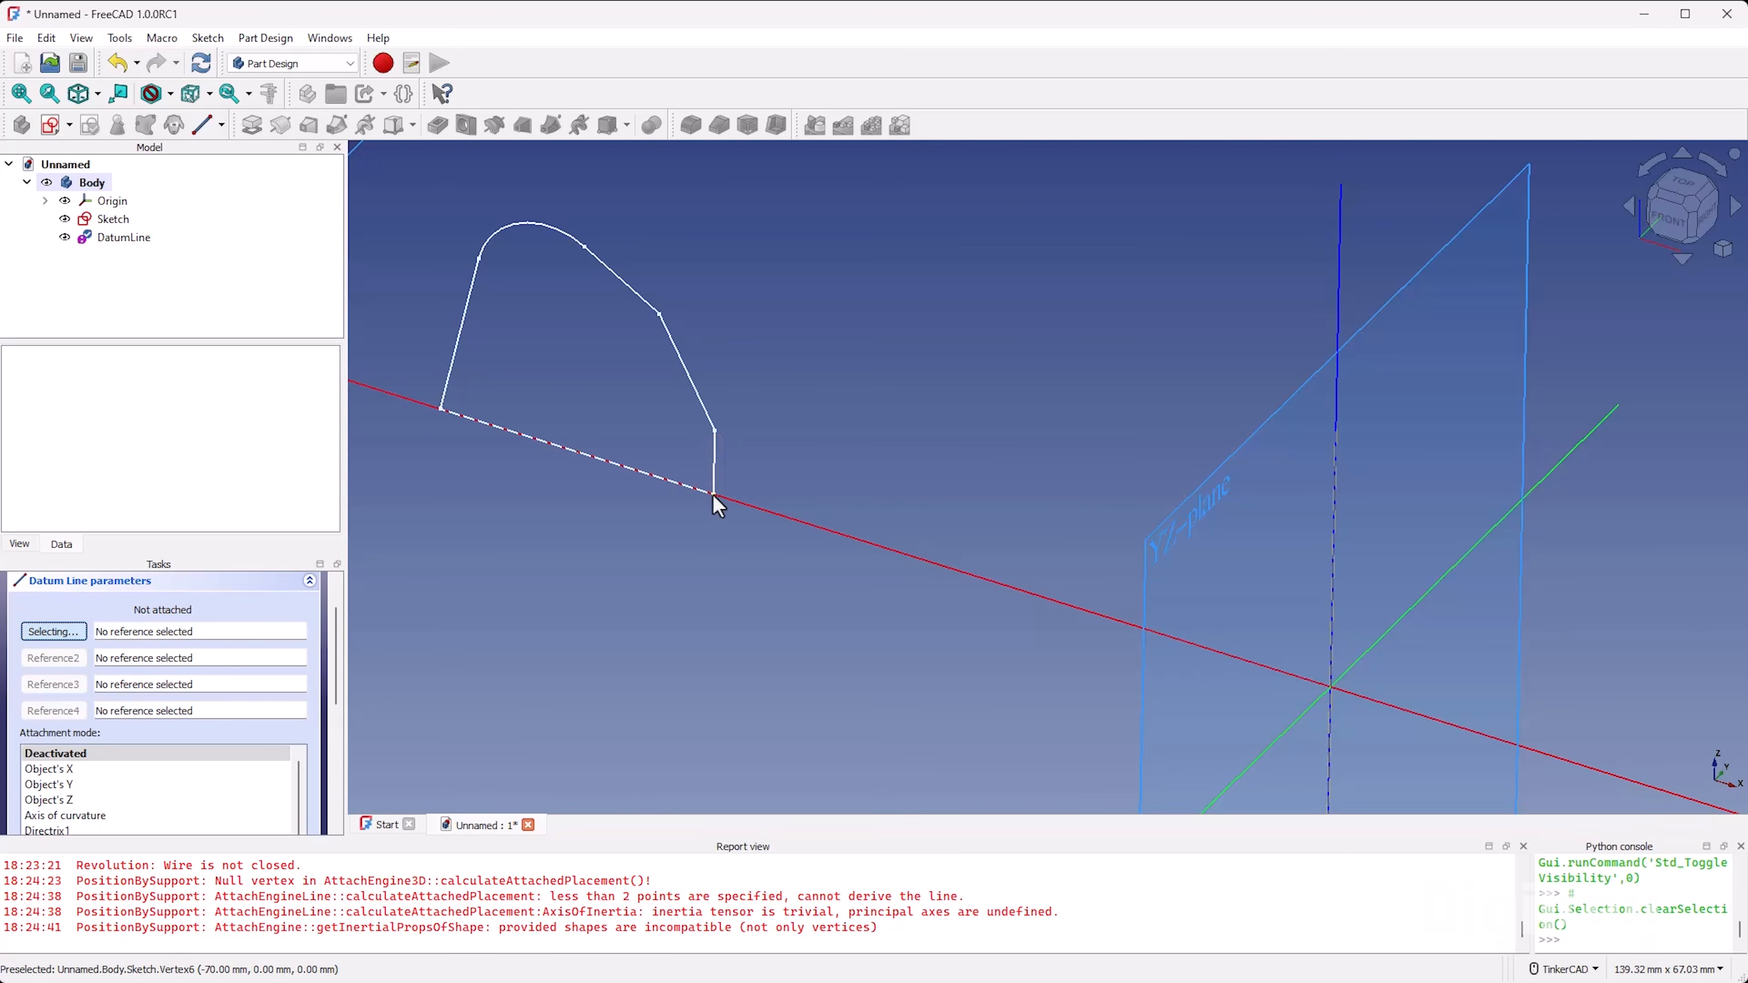
pyautogui.click(713, 497)
pyautogui.scroll(-5, 719, 506)
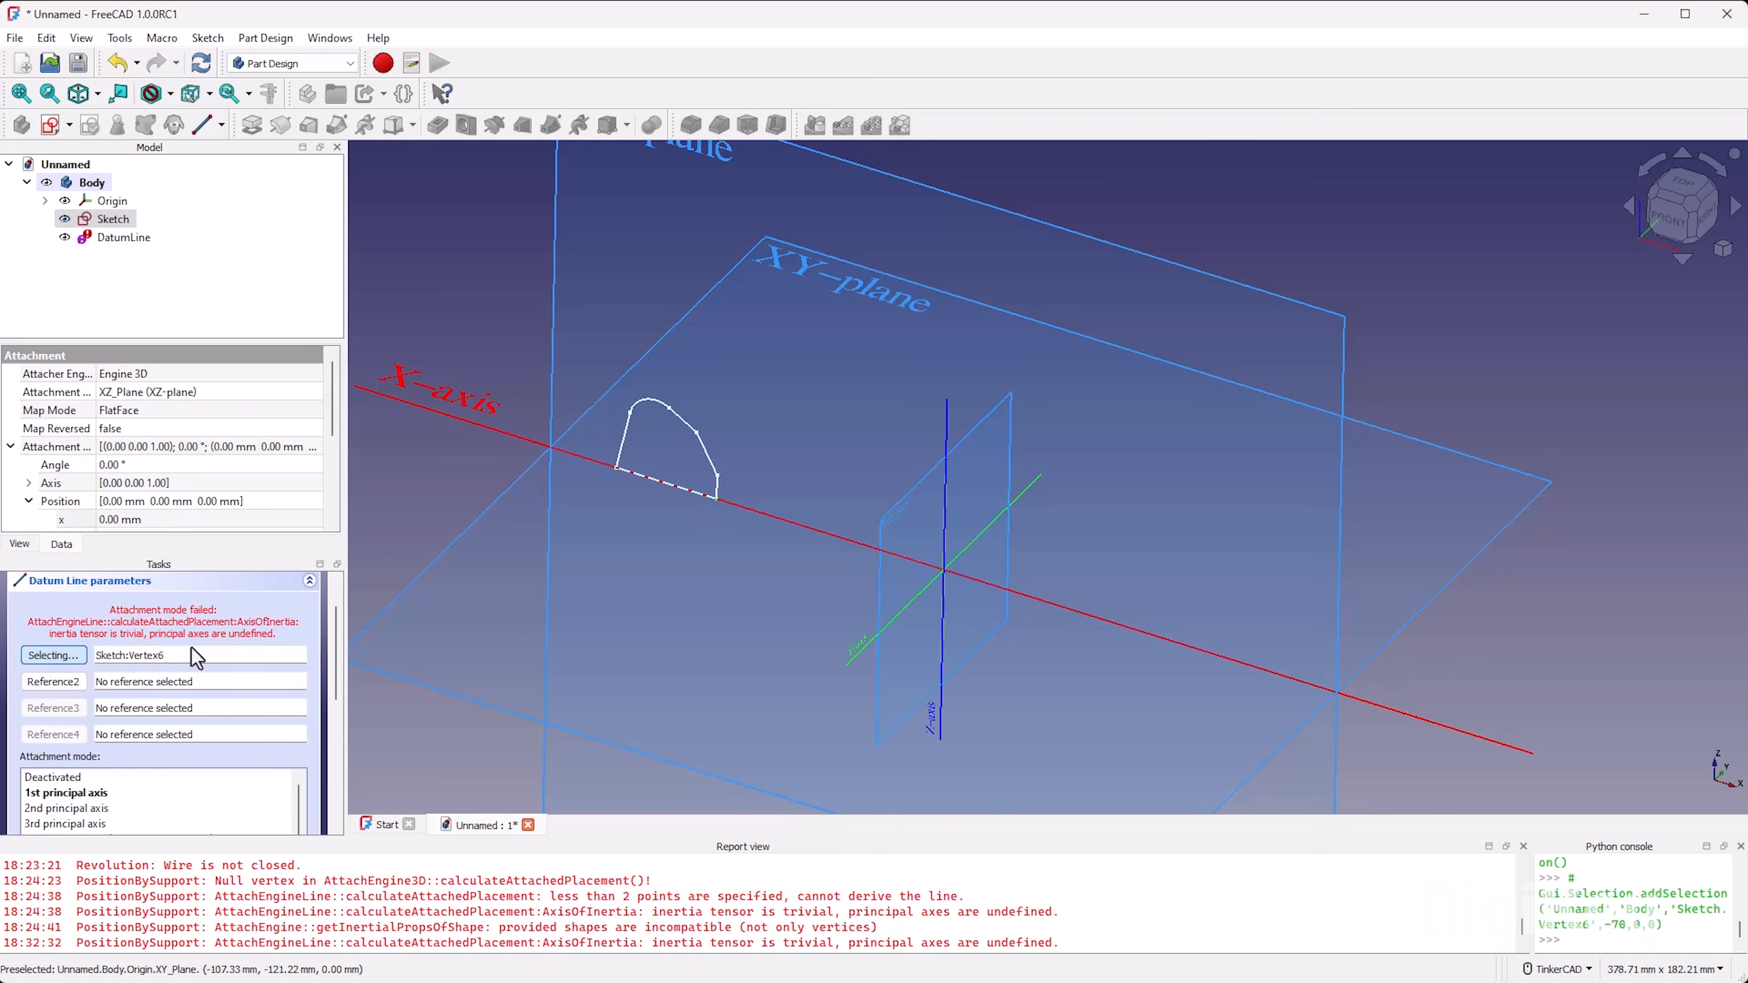
pyautogui.click(51, 684)
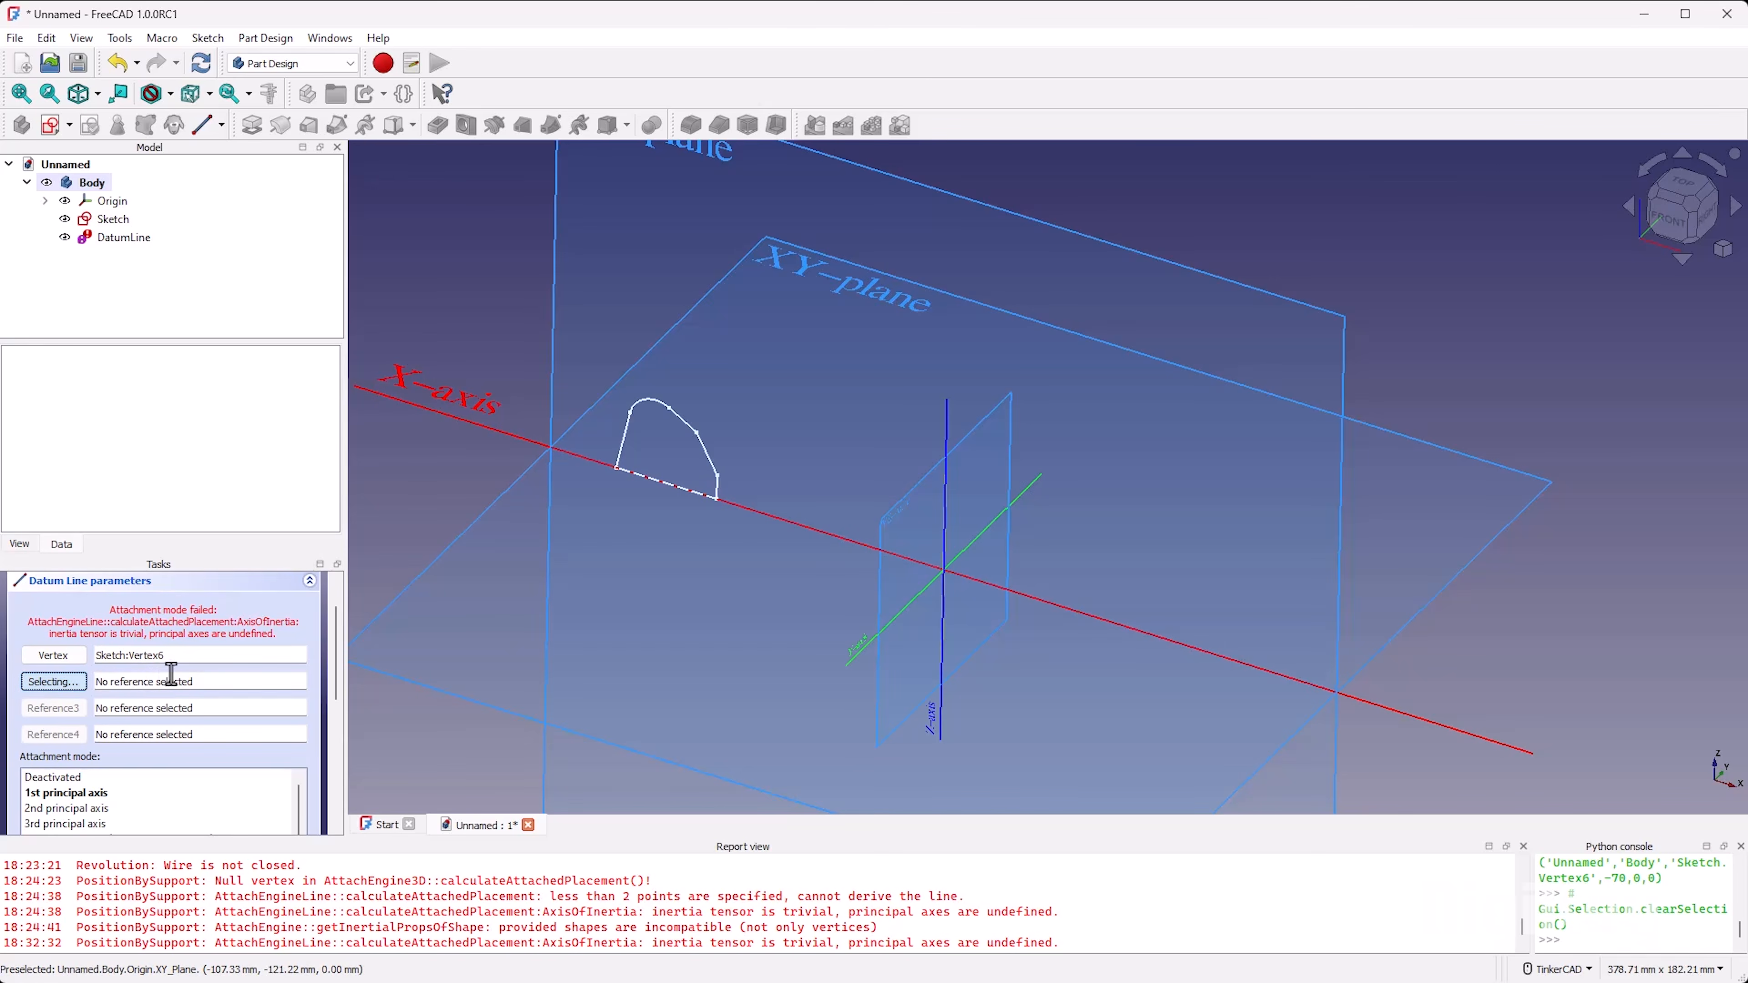
pyautogui.click(947, 431)
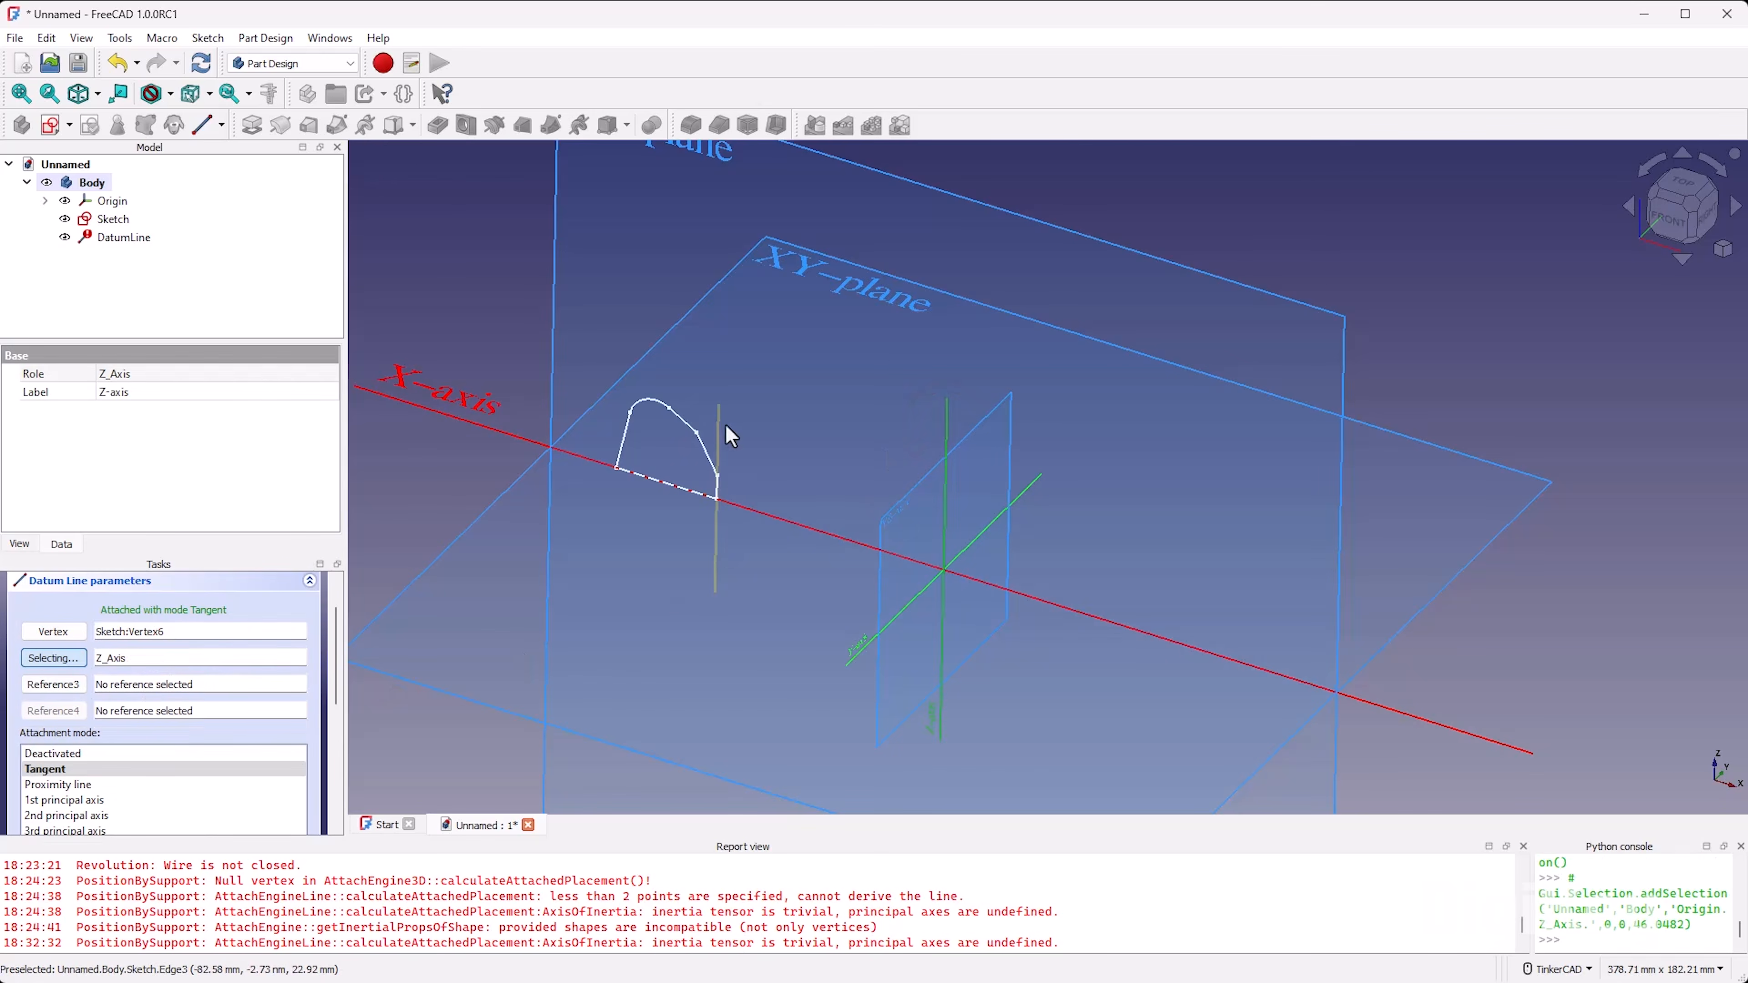
pyautogui.scroll(5, 696, 488)
pyautogui.moveTo(839, 650)
pyautogui.mouseDown(button='right')
pyautogui.moveTo(927, 624)
pyautogui.moveTo(936, 594)
pyautogui.moveTo(764, 623)
pyautogui.moveTo(895, 636)
pyautogui.moveTo(828, 648)
pyautogui.mouseUp(button='right')
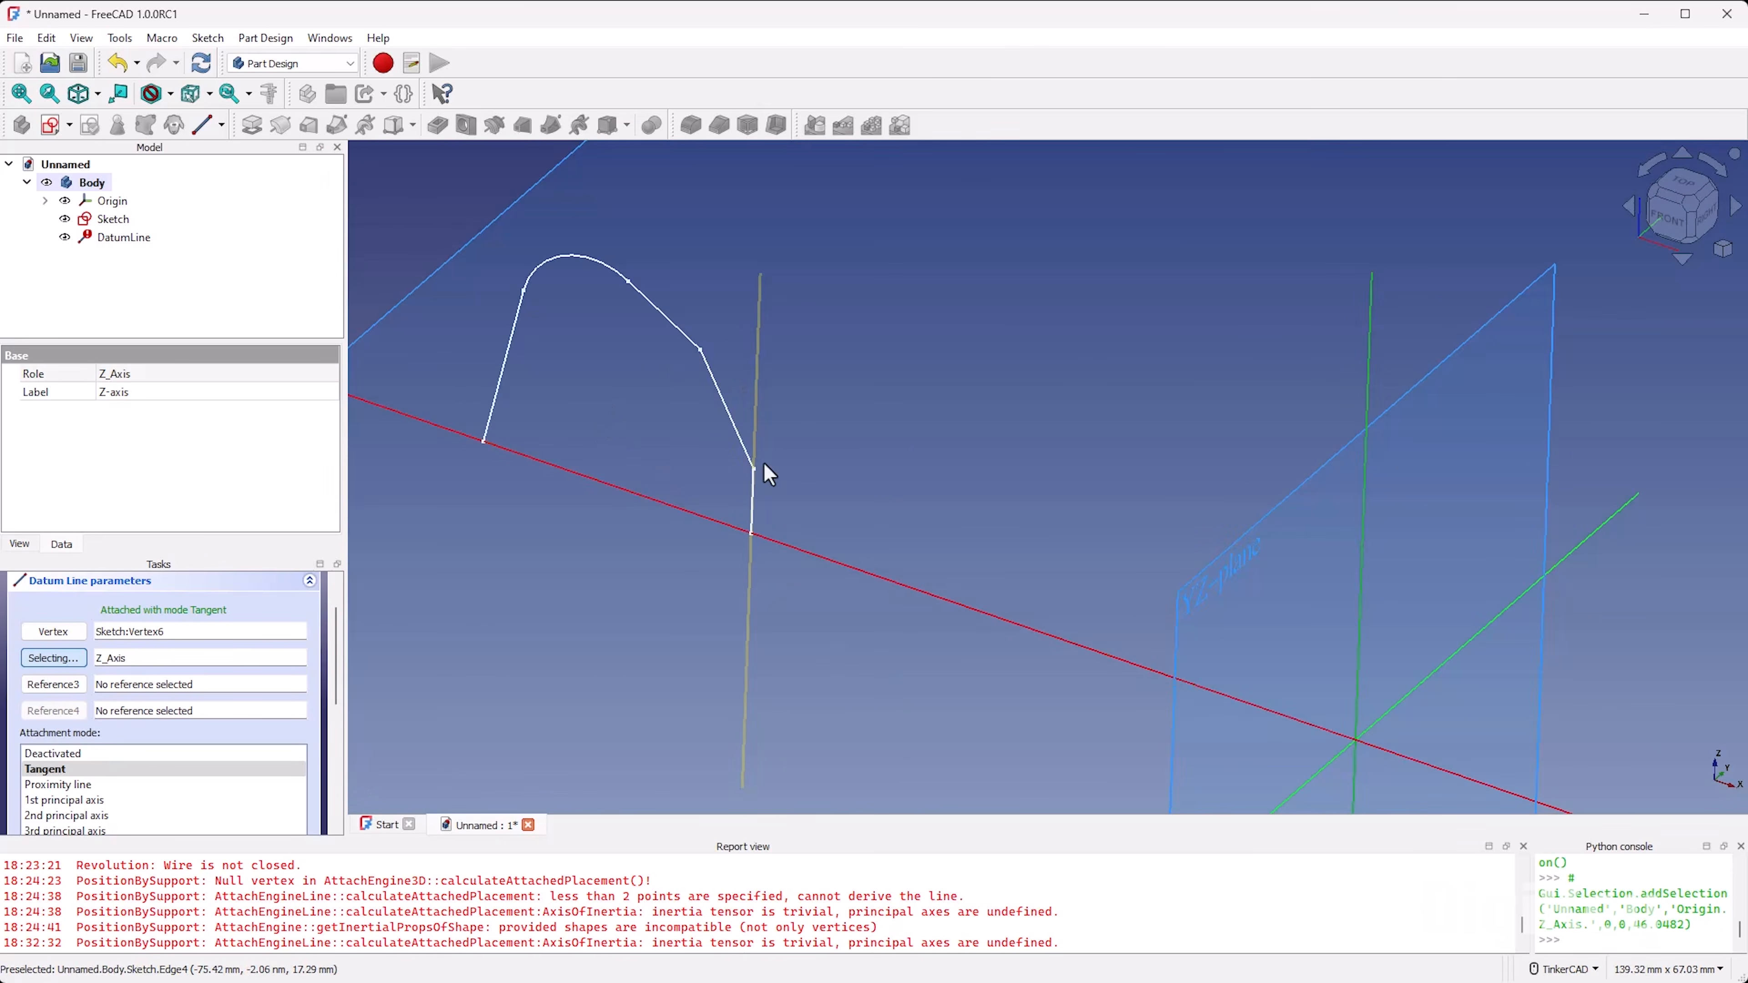
pyautogui.scroll(-2, 710, 491)
pyautogui.scroll(1, 710, 492)
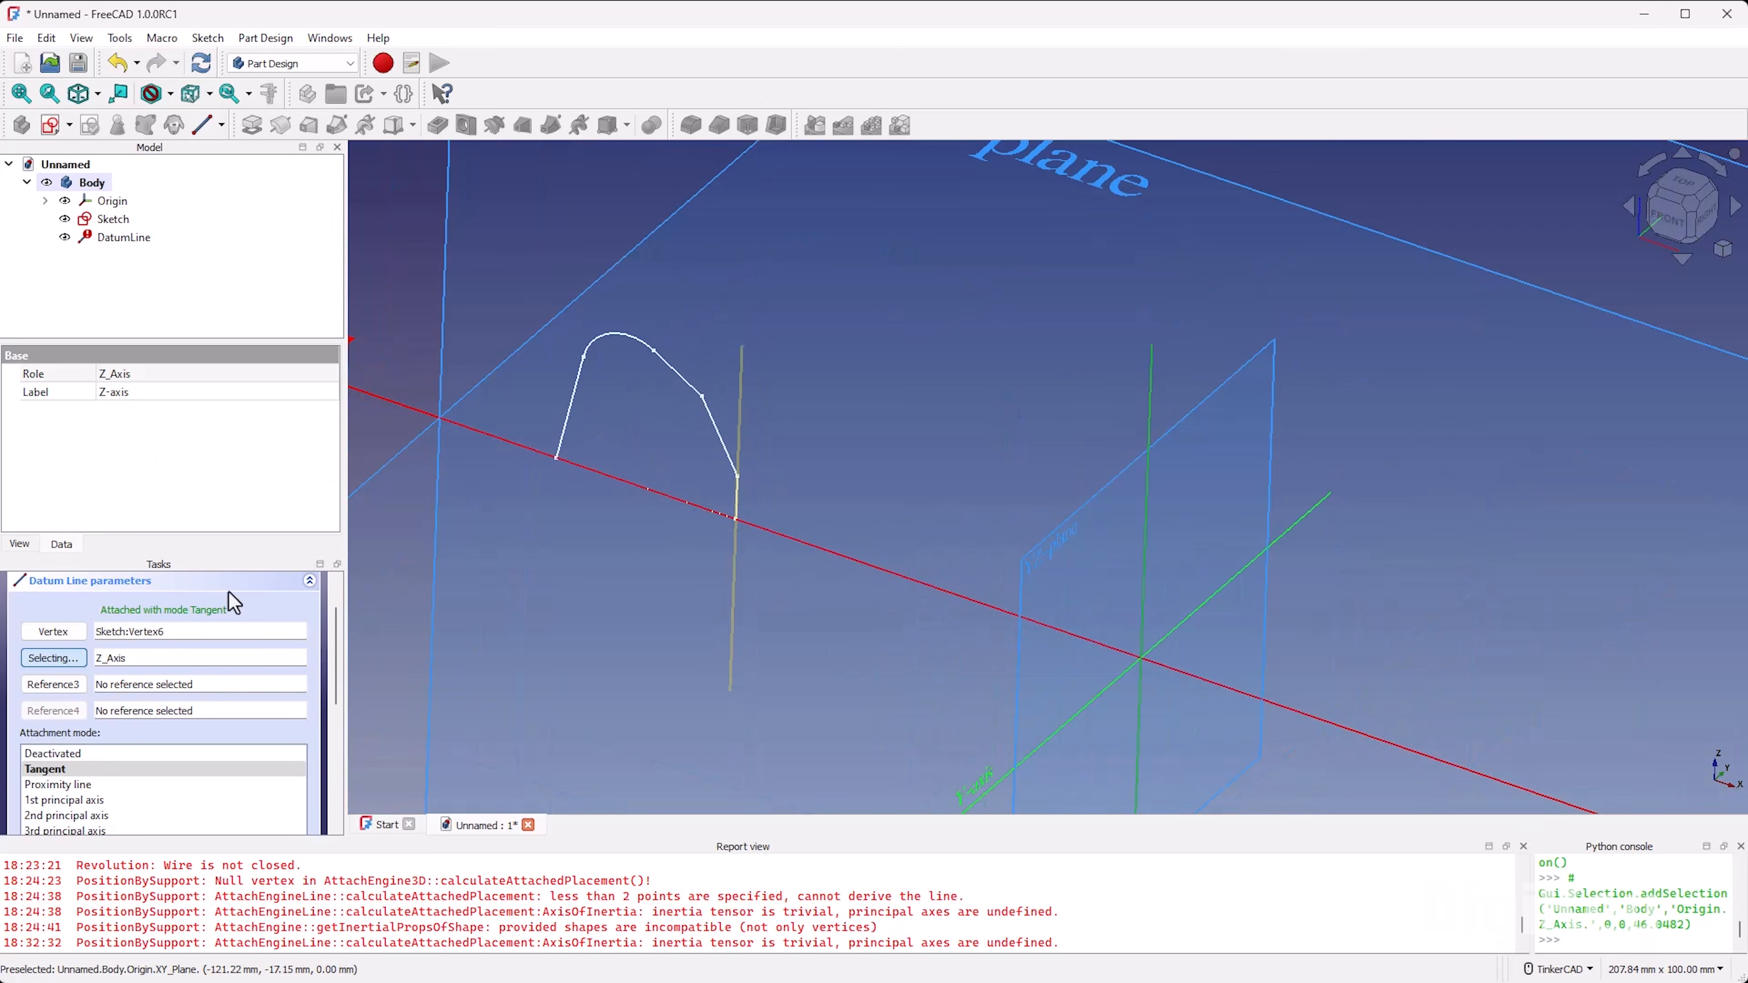
pyautogui.scroll(1, 226, 603)
pyautogui.click(117, 590)
# Step: Set the x position of the datum line's attachment offset to -2 mm
pyautogui.click(130, 240)
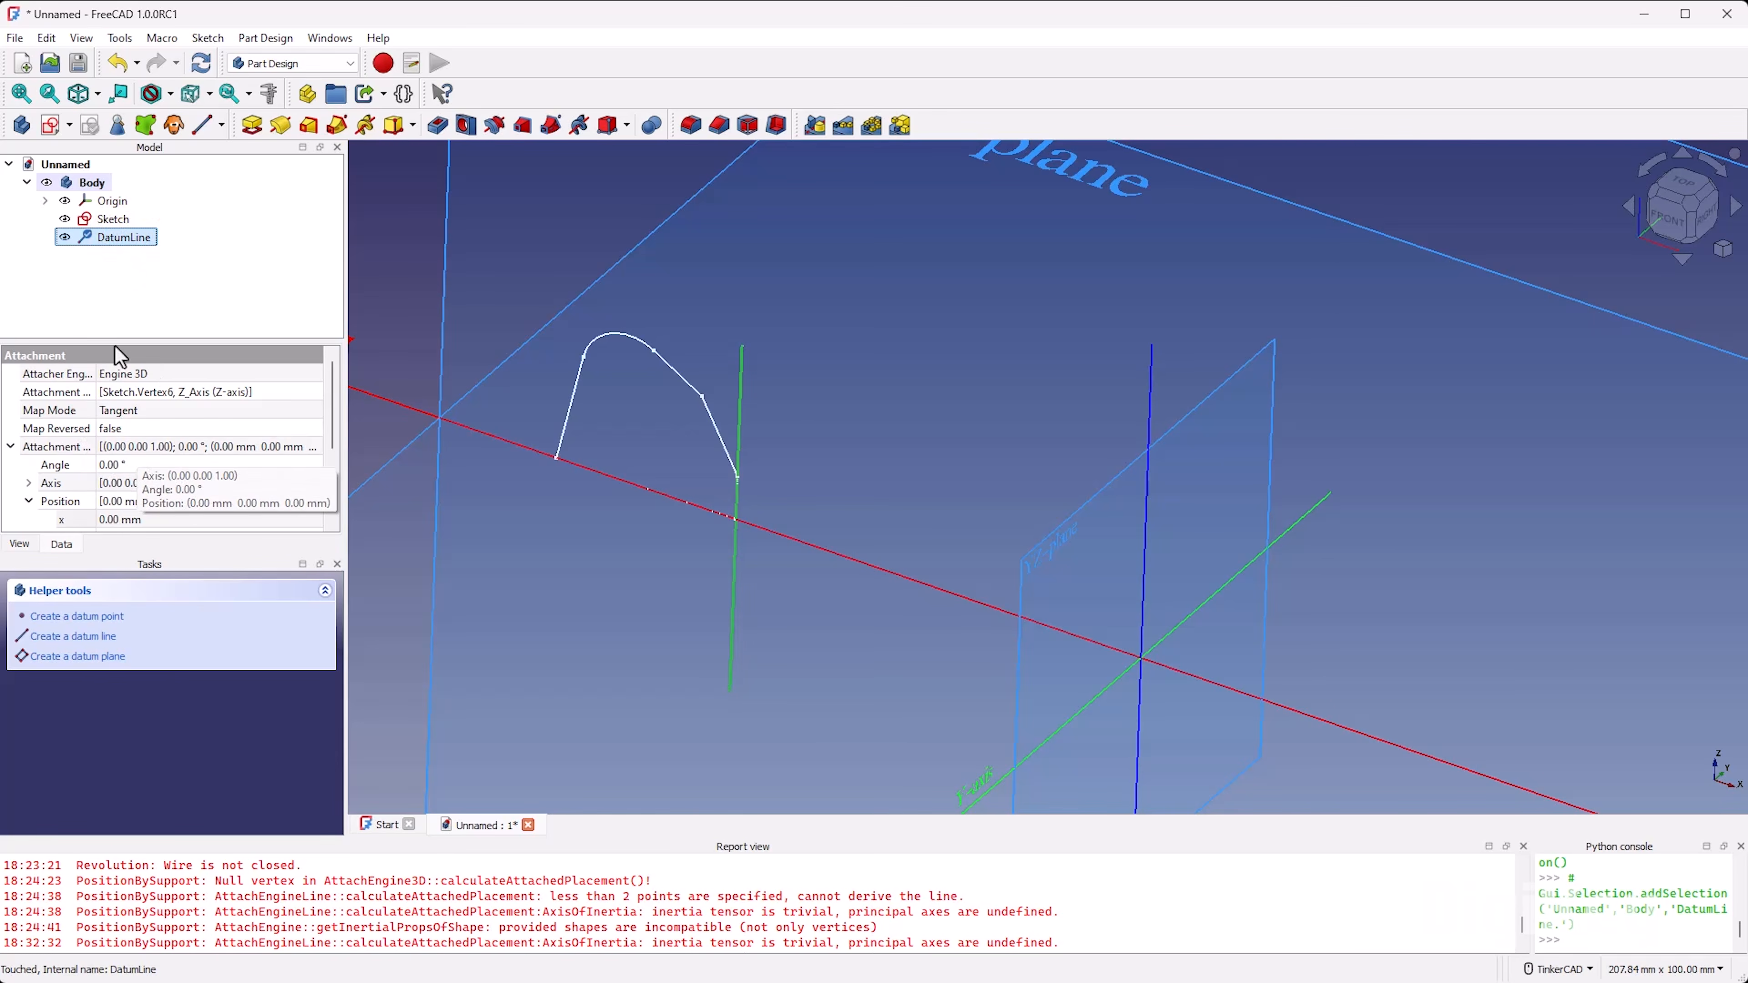
pyautogui.scroll(-3, 75, 447)
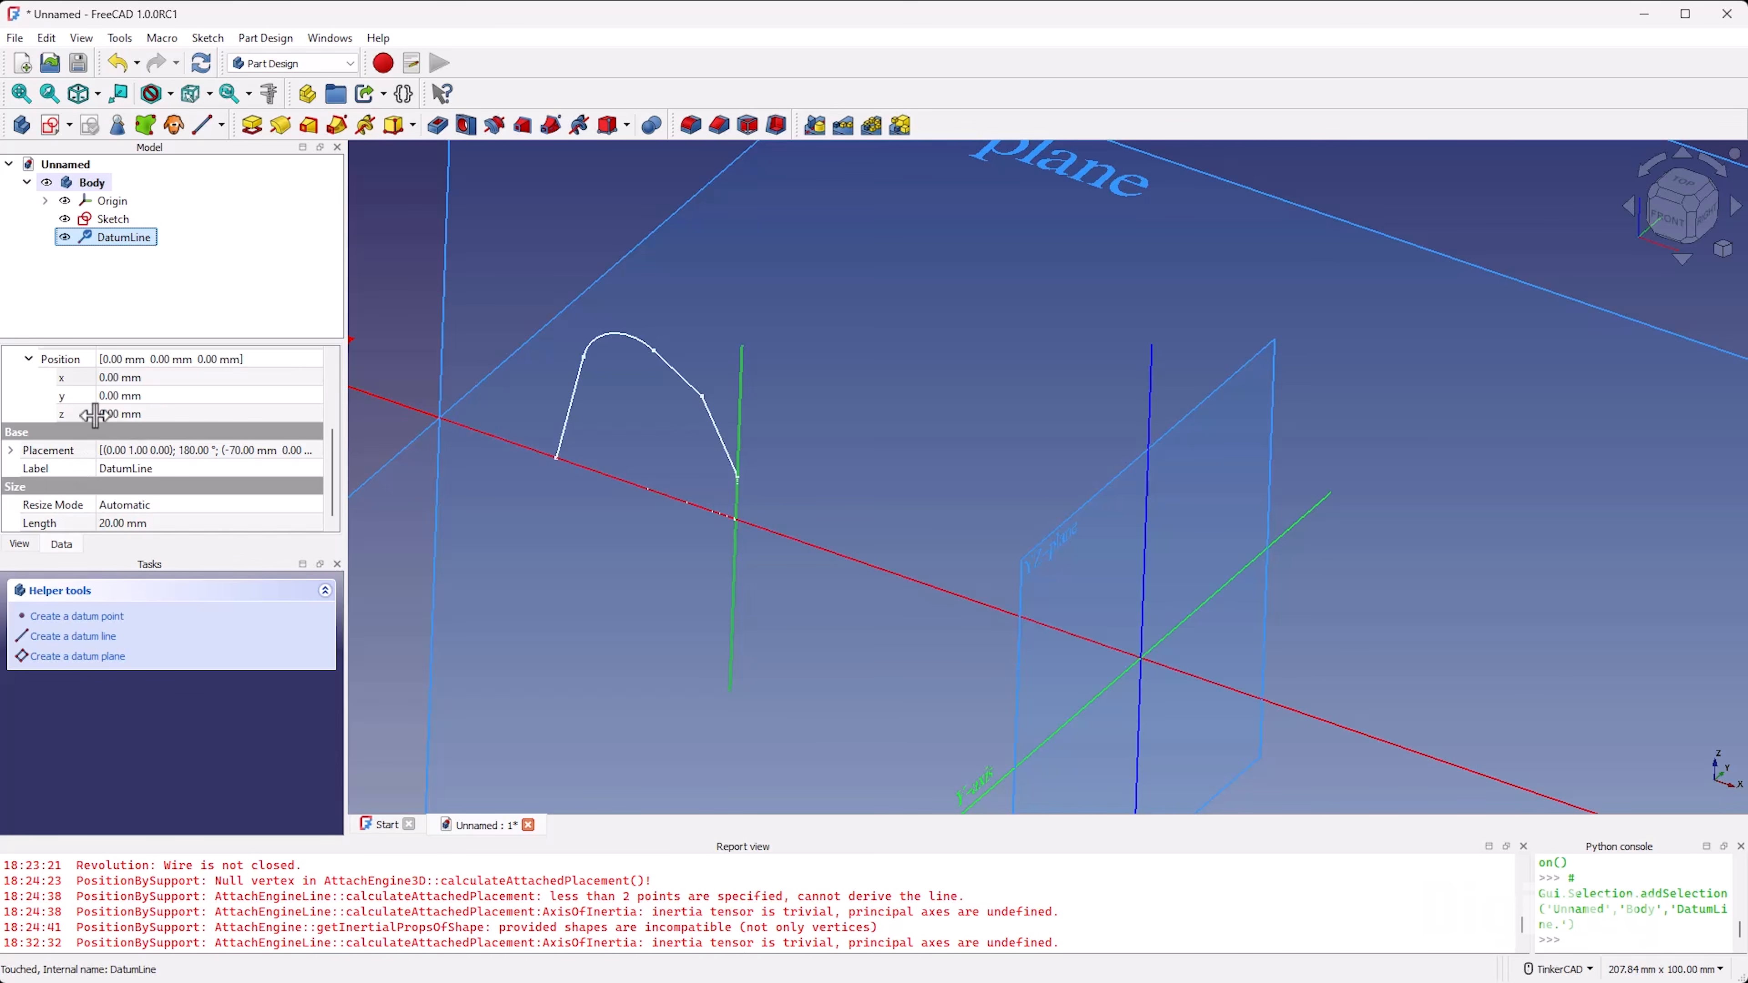
pyautogui.scroll(1, 117, 423)
pyautogui.click(161, 425)
pyautogui.click(315, 422)
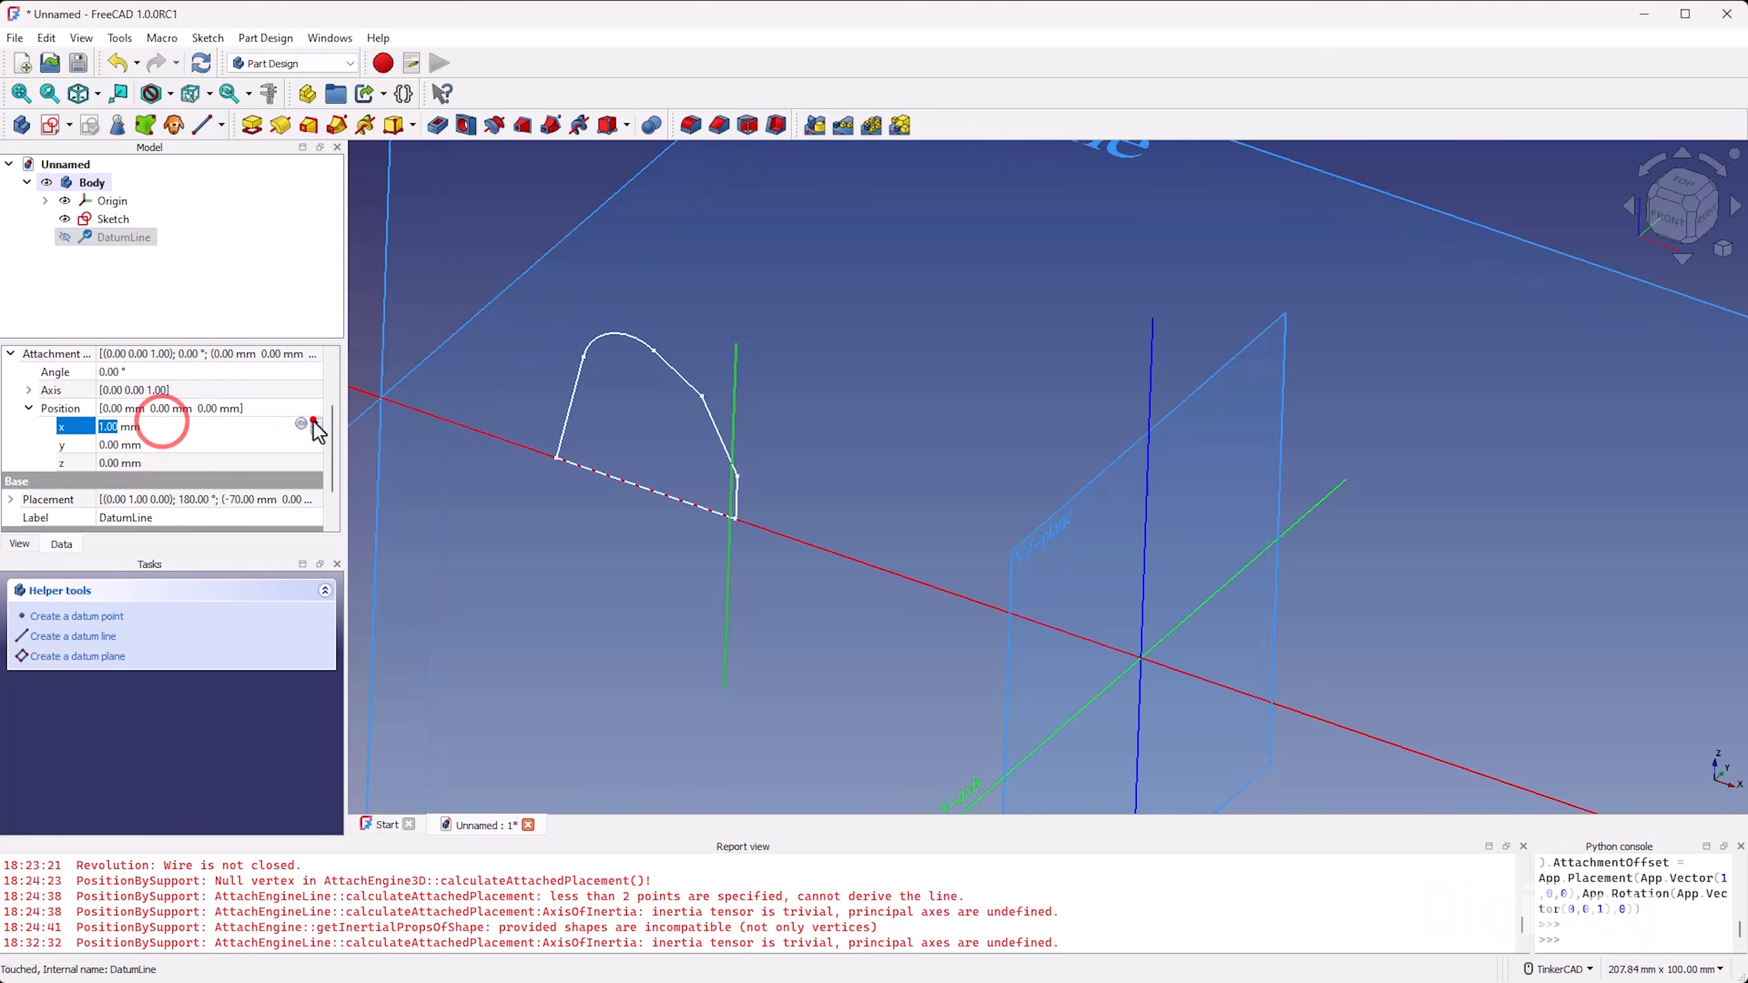
pyautogui.moveTo(796, 624)
pyautogui.mouseDown(button='right')
pyautogui.moveTo(847, 656)
pyautogui.moveTo(812, 617)
pyautogui.mouseUp(button='right')
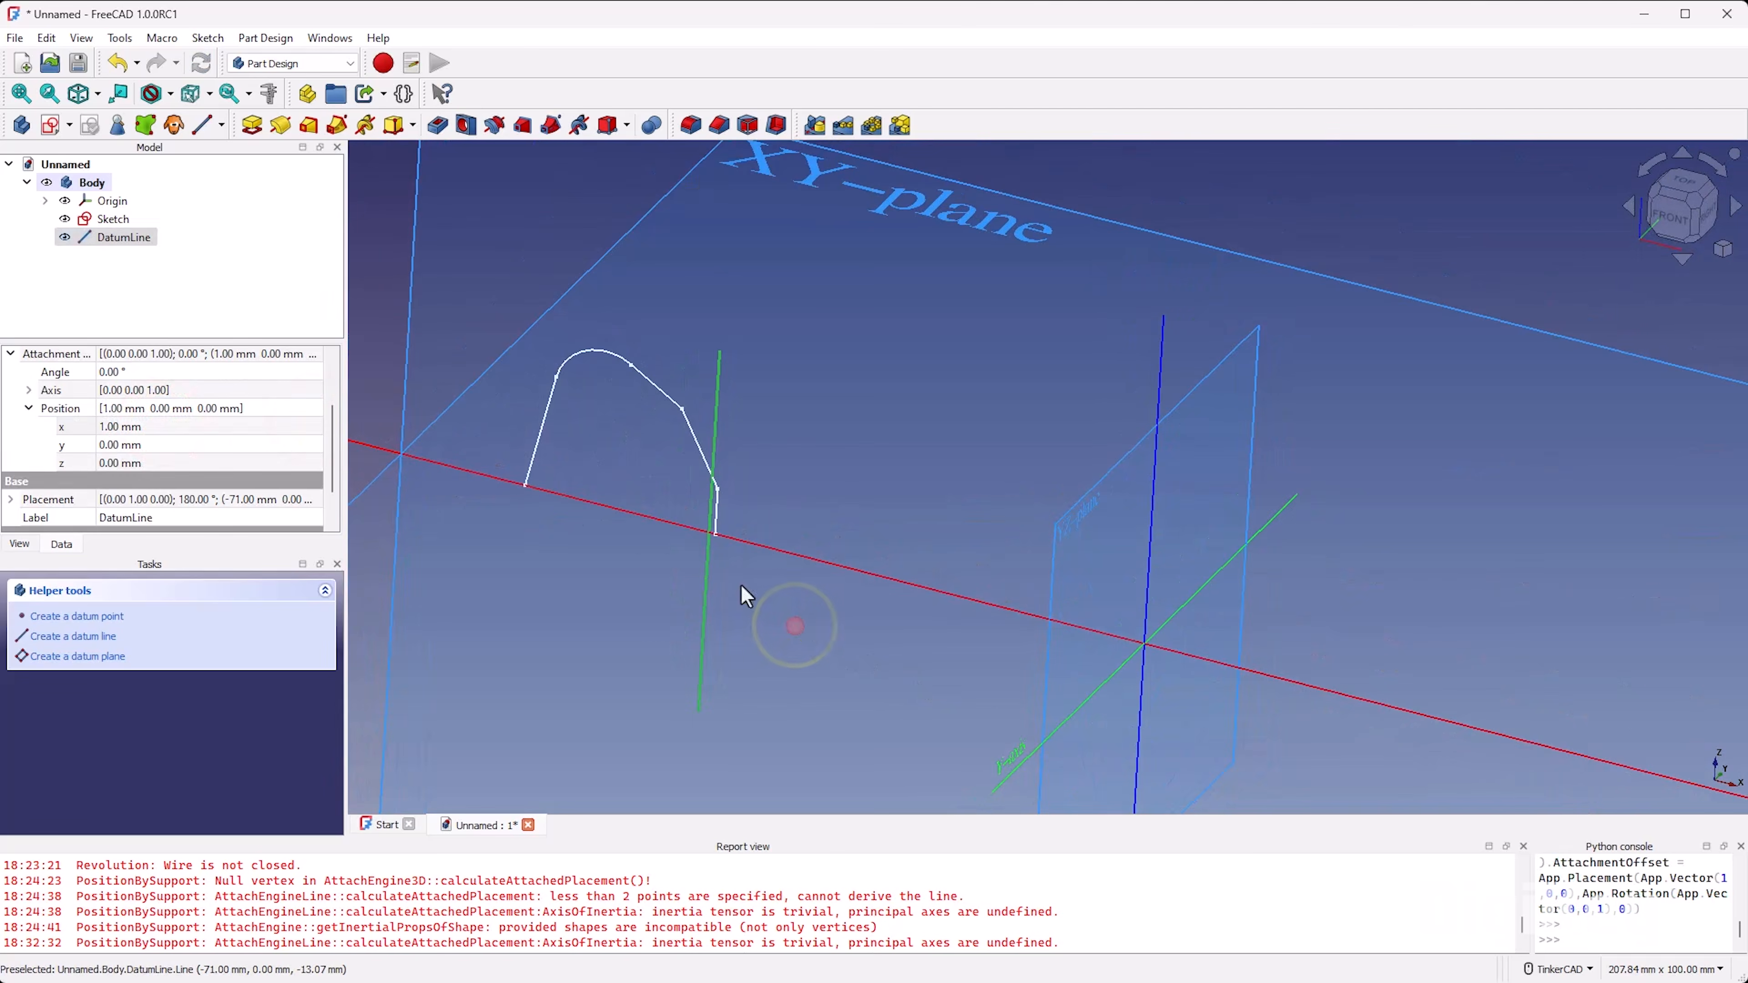
pyautogui.click(186, 432)
pyautogui.click(317, 433)
pyautogui.click(316, 433)
pyautogui.click(316, 432)
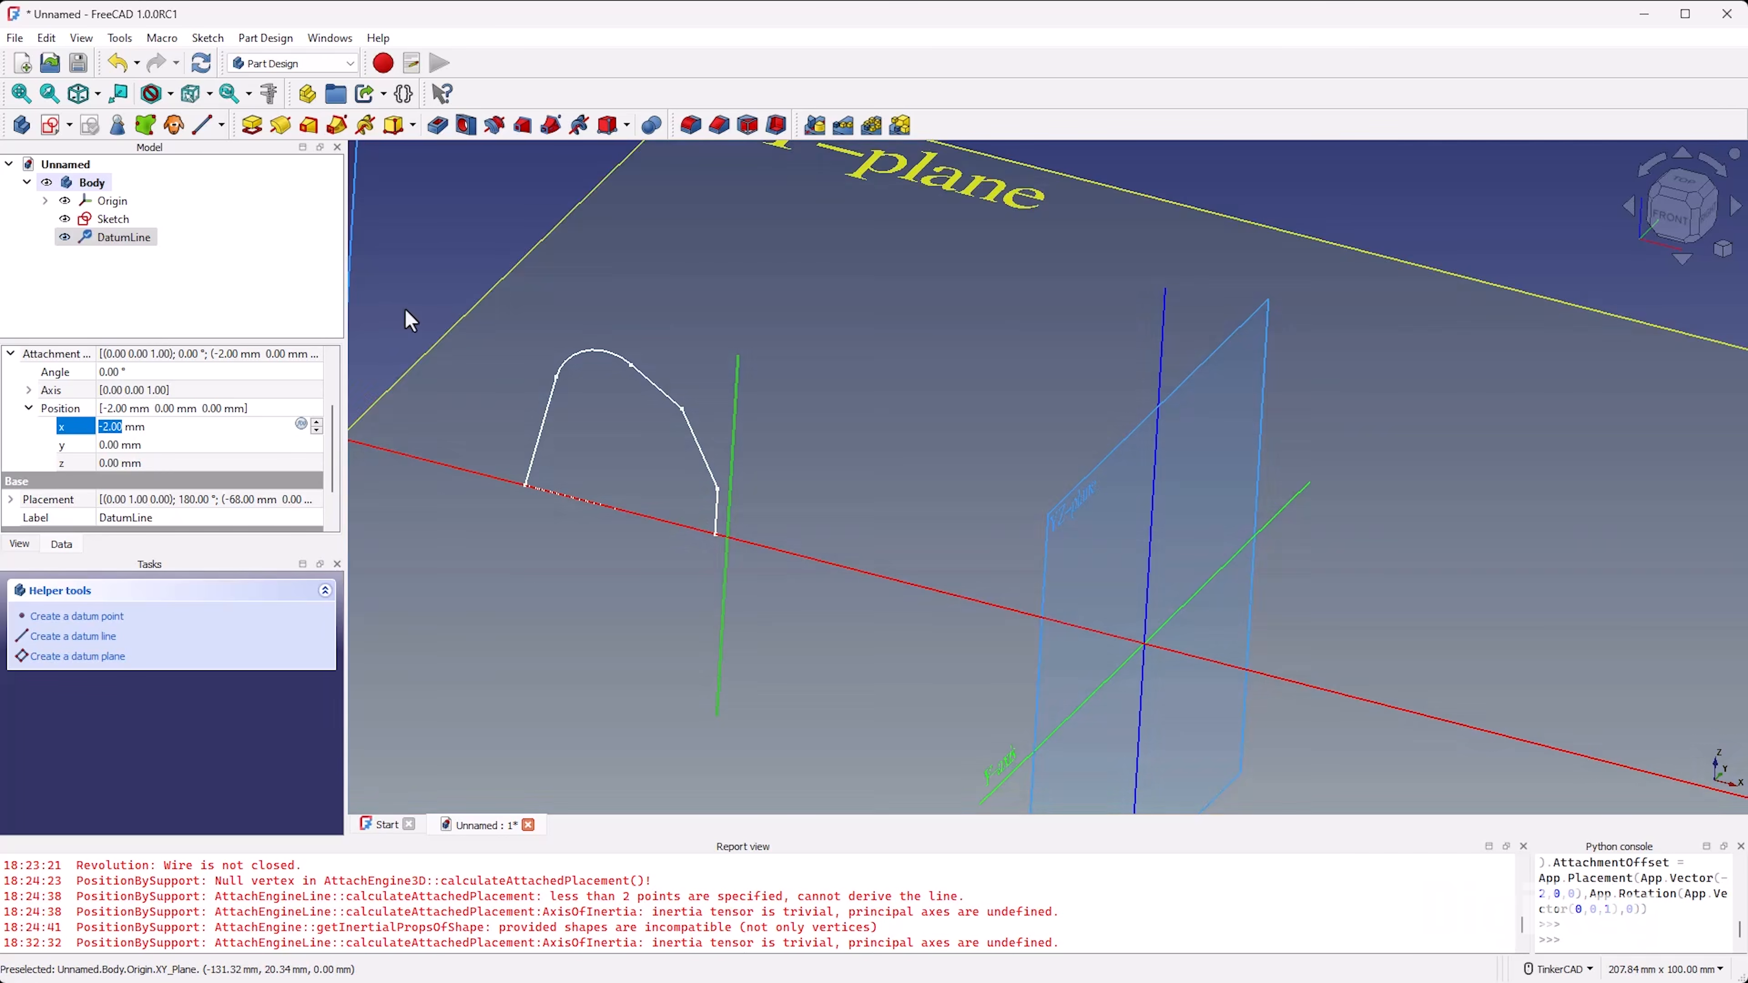
# Step: Clear the selection and hide the body's origin planes and axes
pyautogui.scroll(-3, 640, 545)
pyautogui.scroll(-4, 640, 546)
pyautogui.click(457, 333)
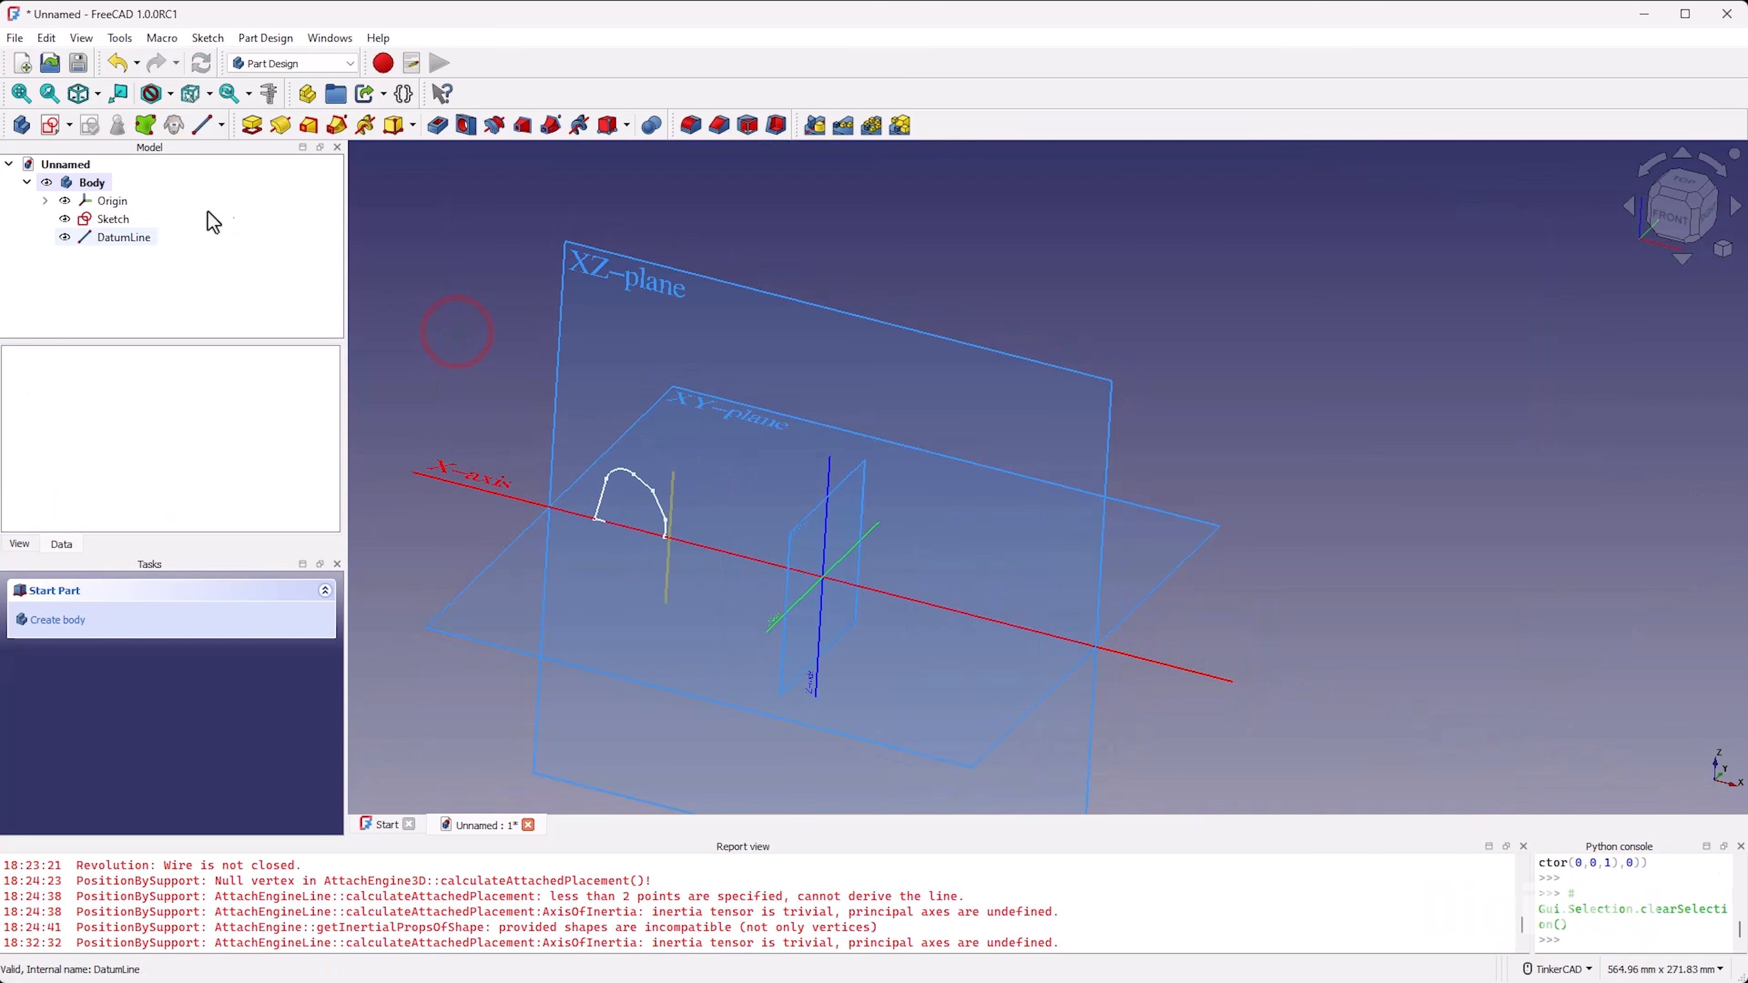
pyautogui.click(107, 205)
pyautogui.press('space')
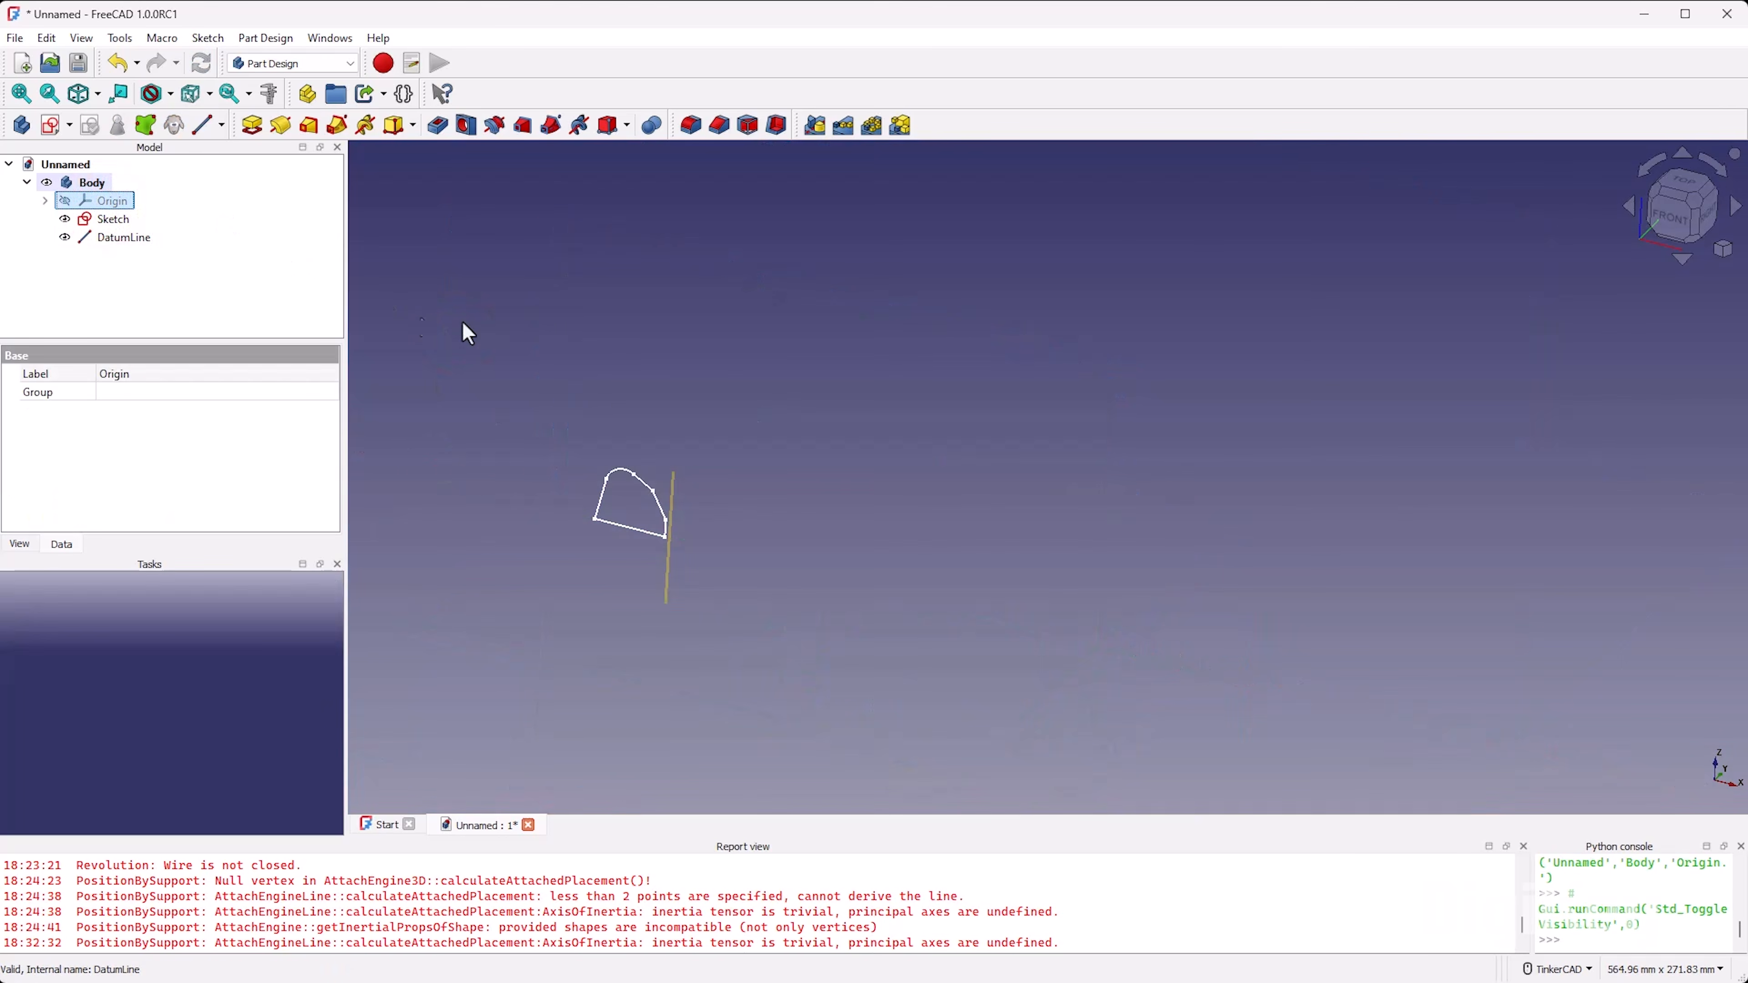
# Step: Revolve the sketch profile 360° about the datum line and accept the Revolution
pyautogui.scroll(3, 622, 581)
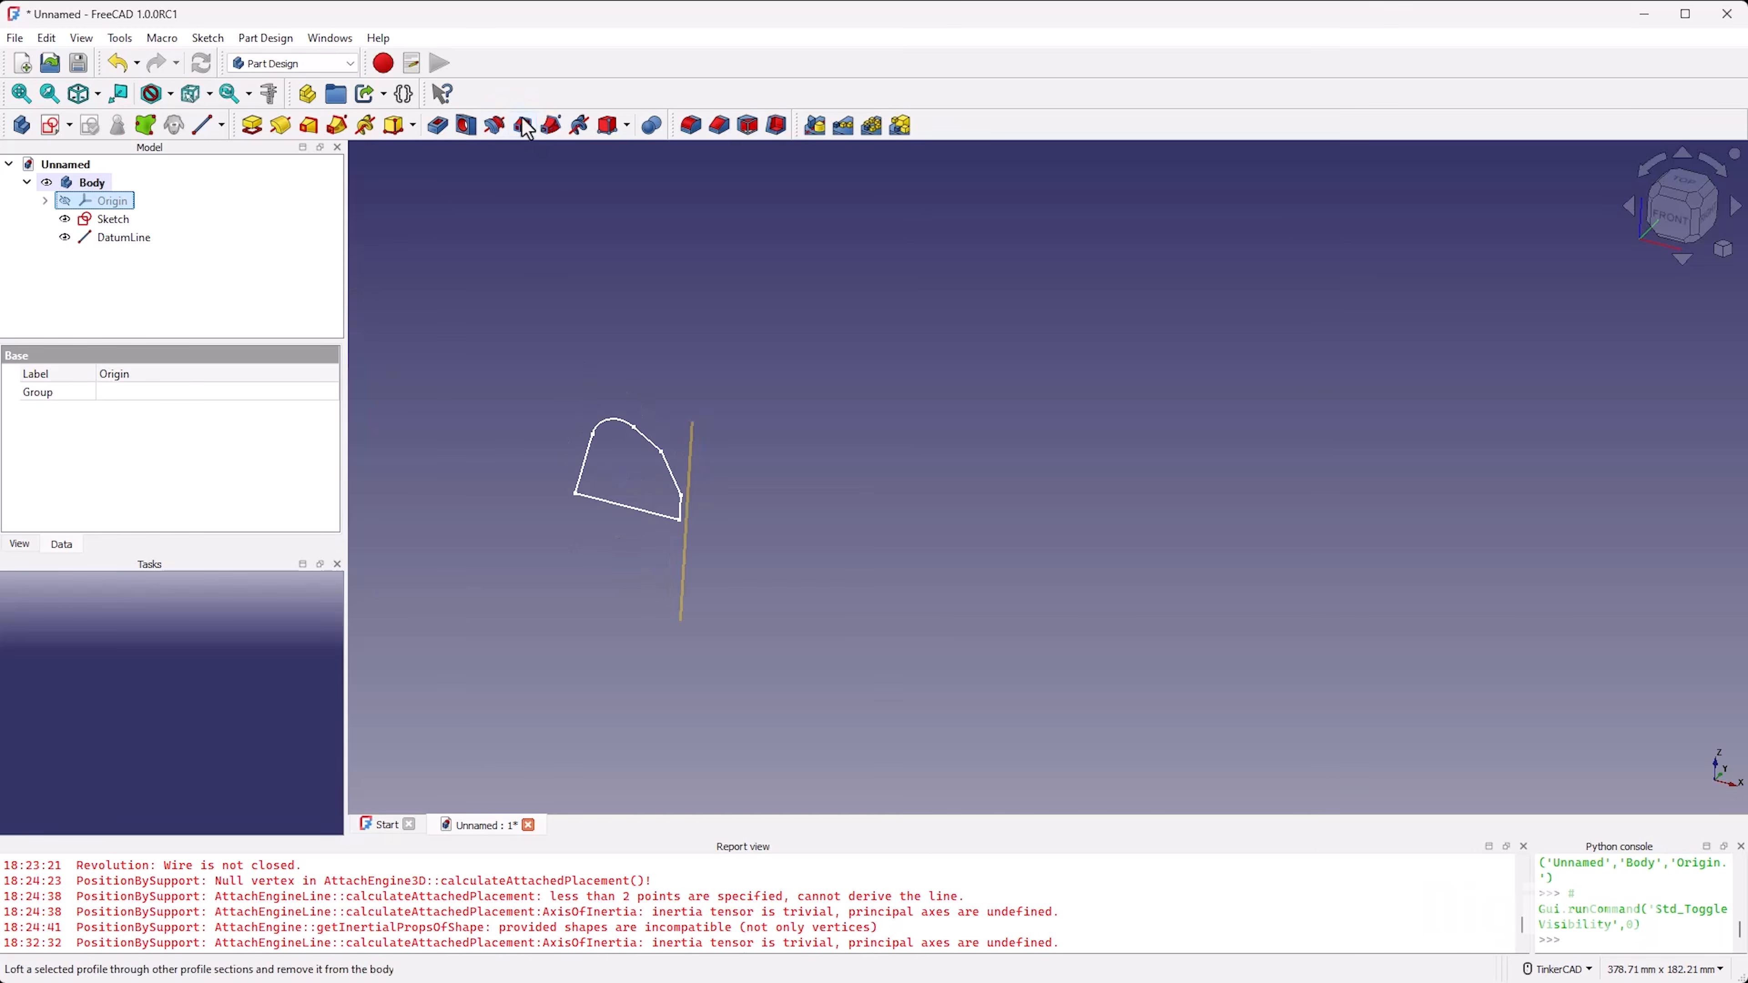
pyautogui.click(116, 219)
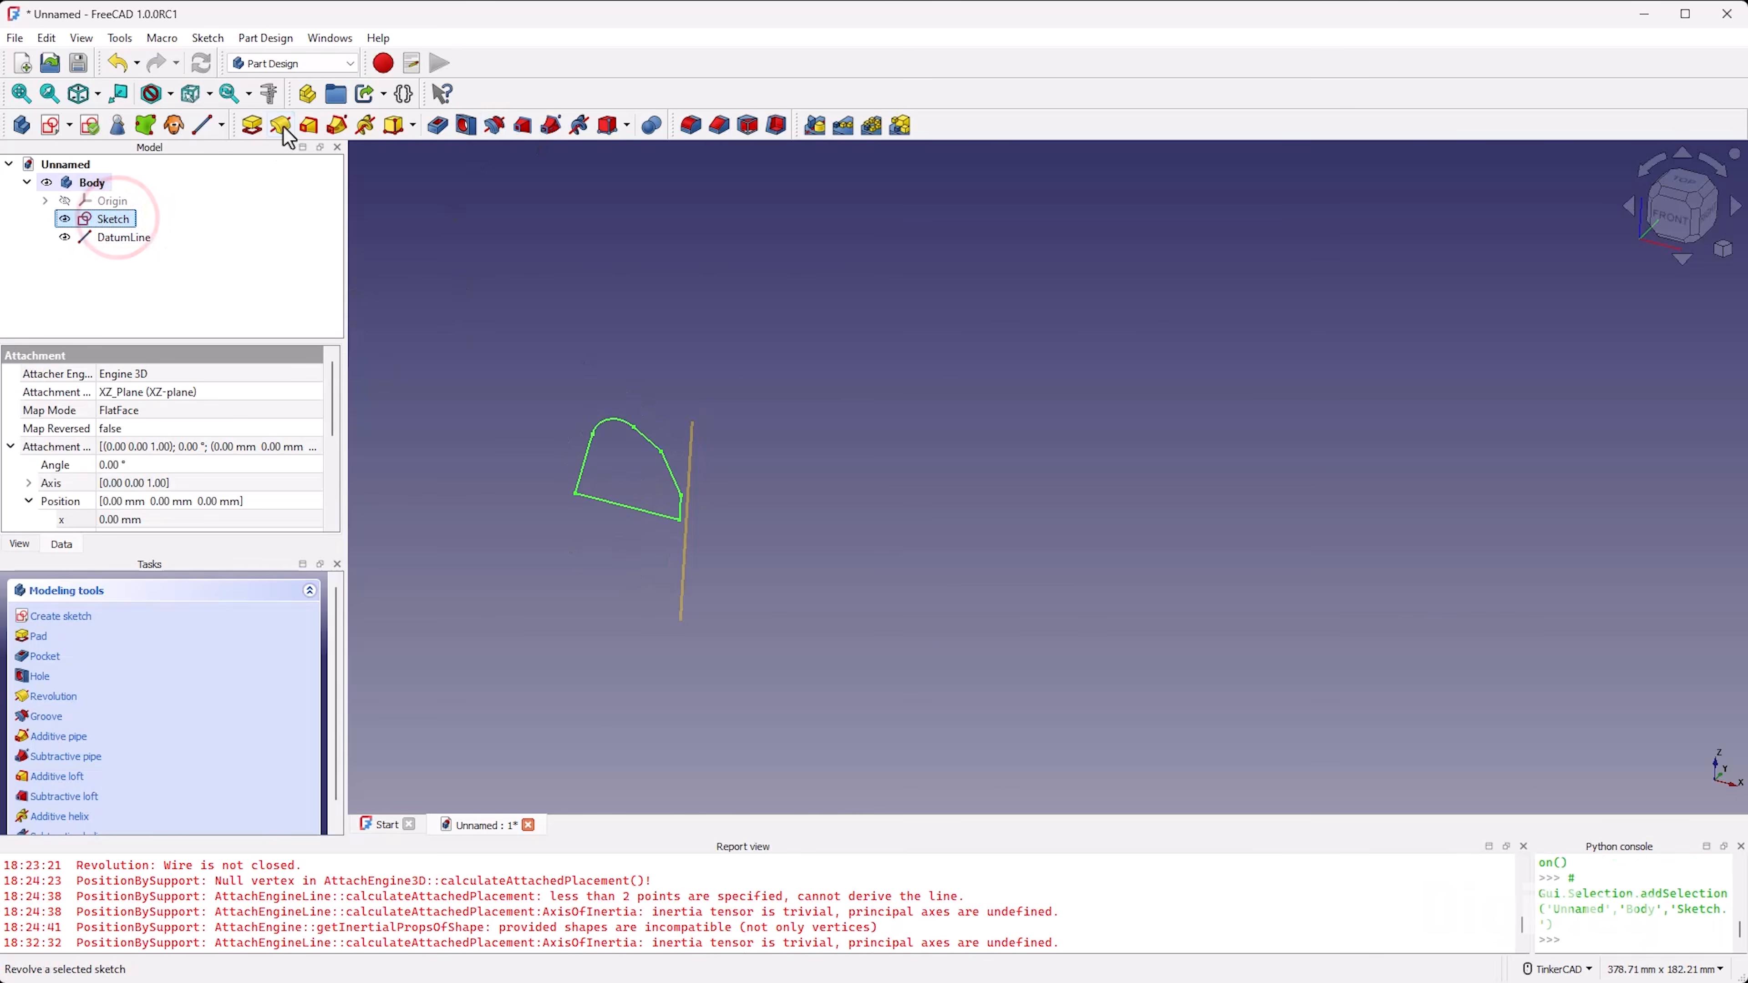
pyautogui.click(280, 125)
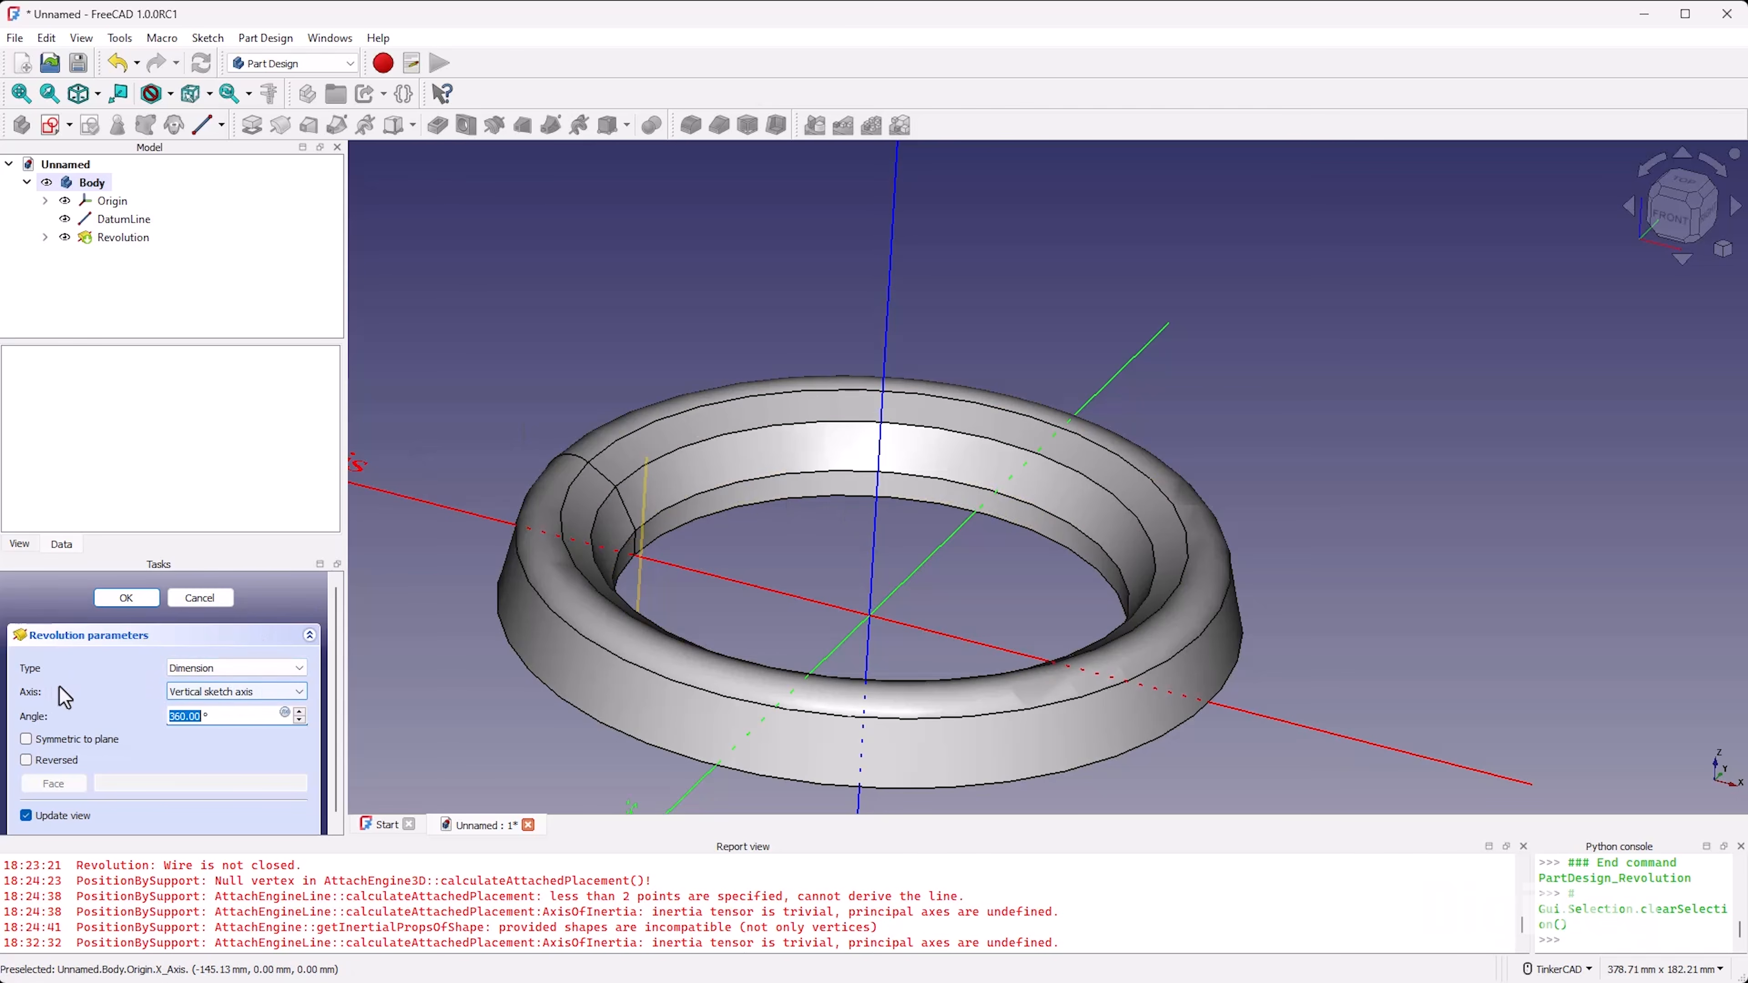
pyautogui.click(242, 690)
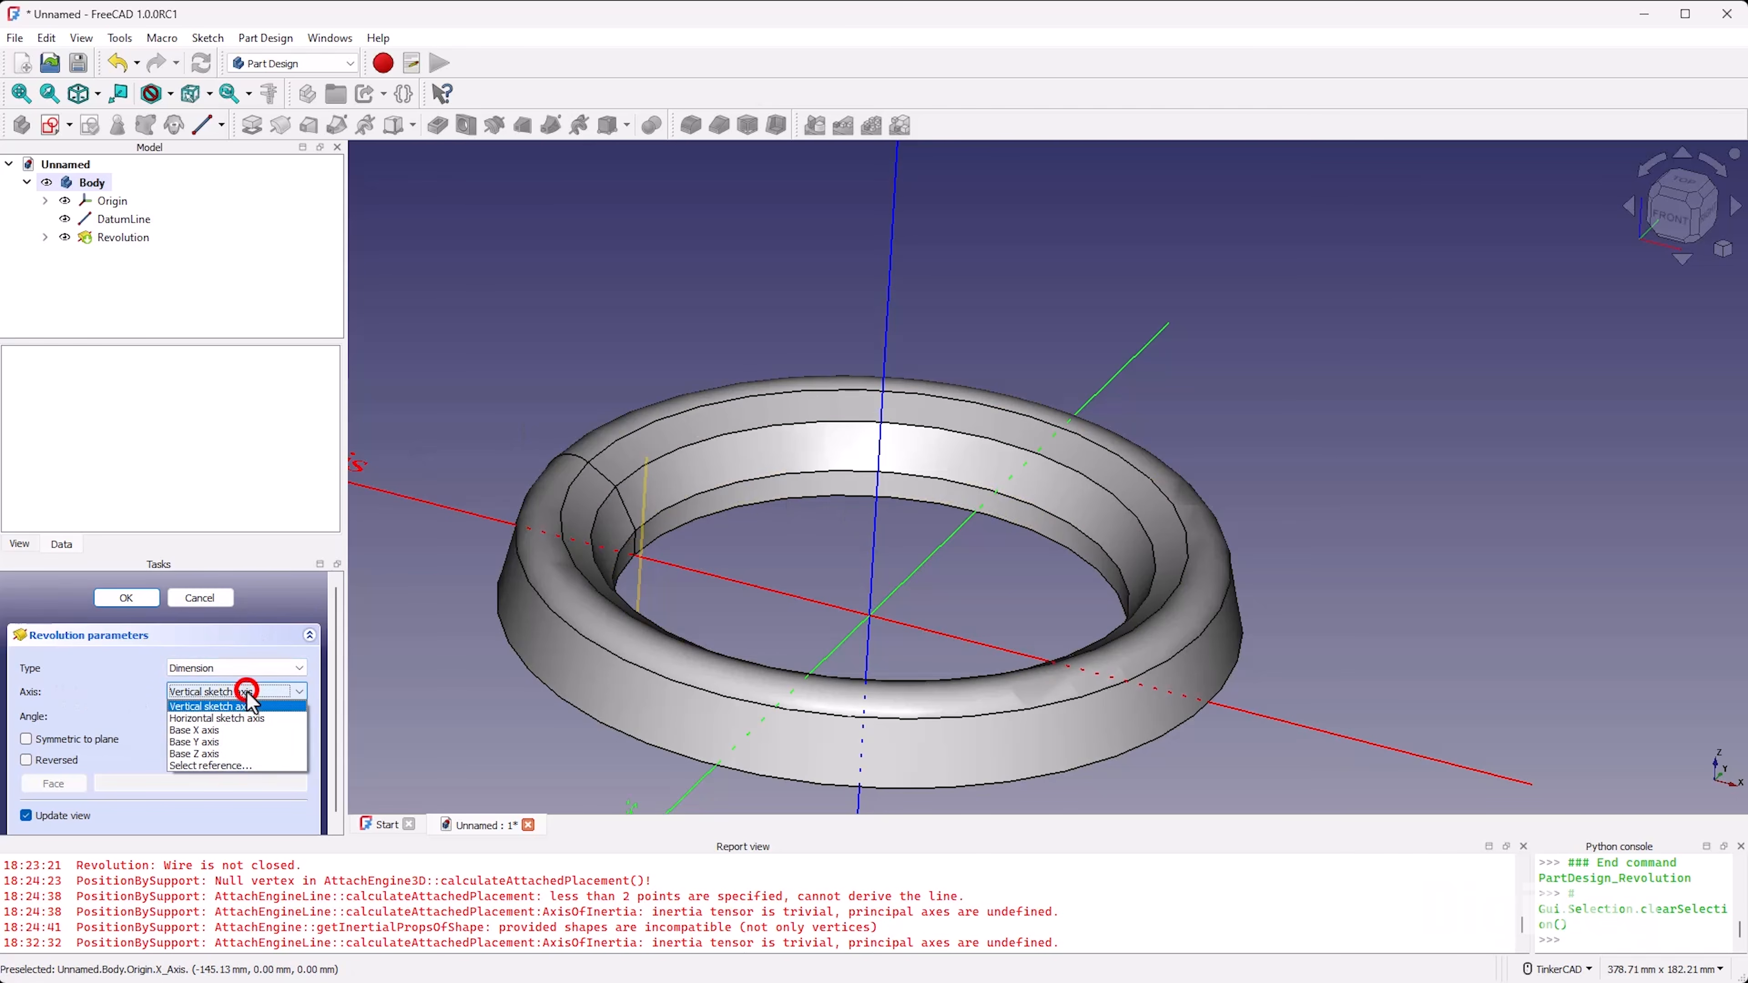
pyautogui.click(245, 766)
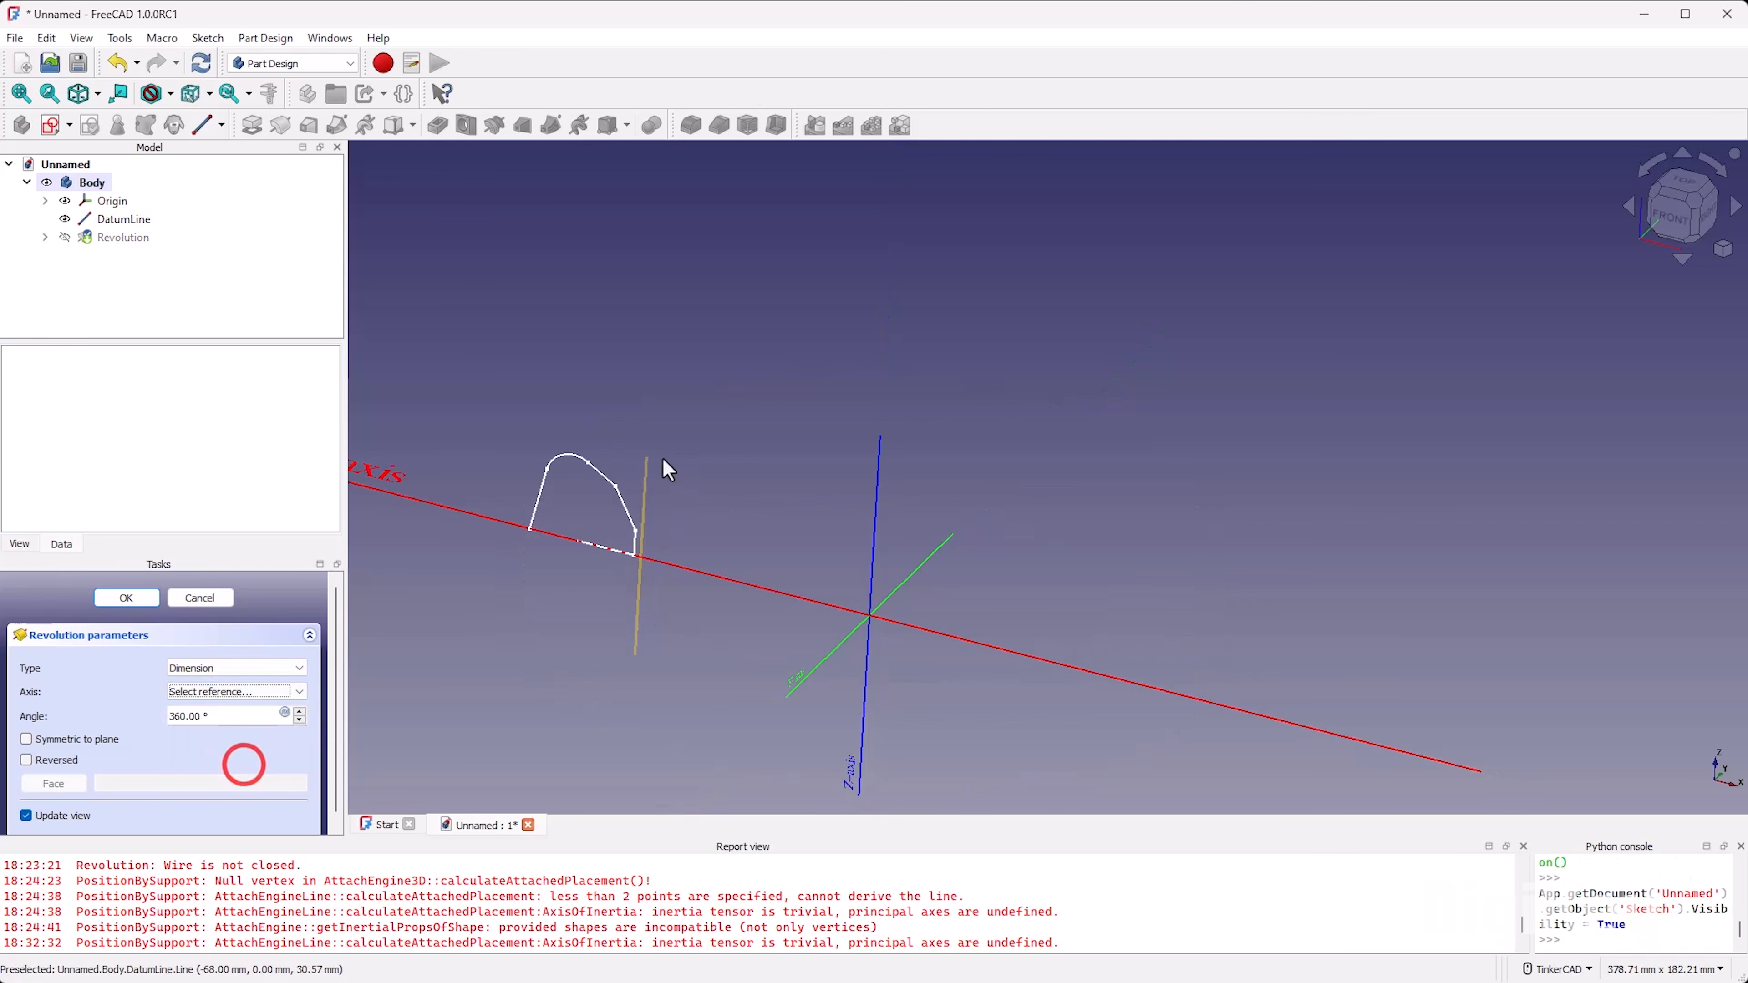
pyautogui.click(646, 470)
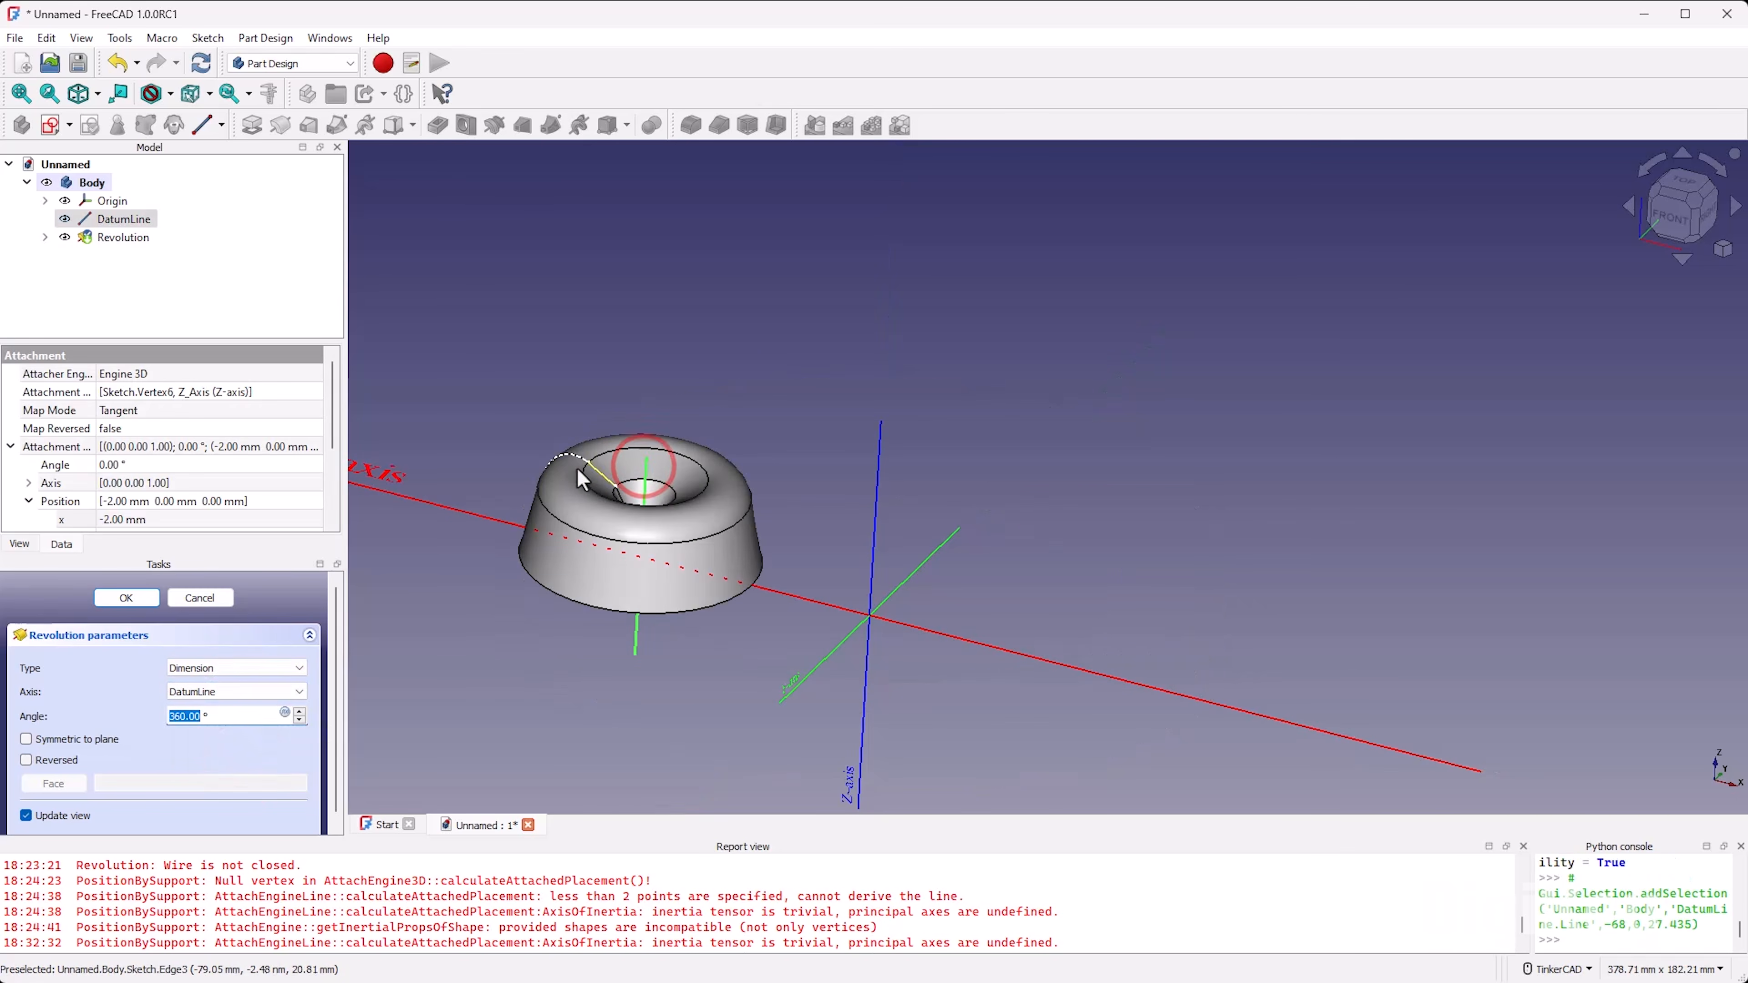
pyautogui.scroll(3, 581, 483)
pyautogui.moveTo(691, 528)
pyautogui.mouseDown(button='right')
pyautogui.moveTo(717, 671)
pyautogui.moveTo(617, 576)
pyautogui.moveTo(692, 546)
pyautogui.mouseUp(button='right')
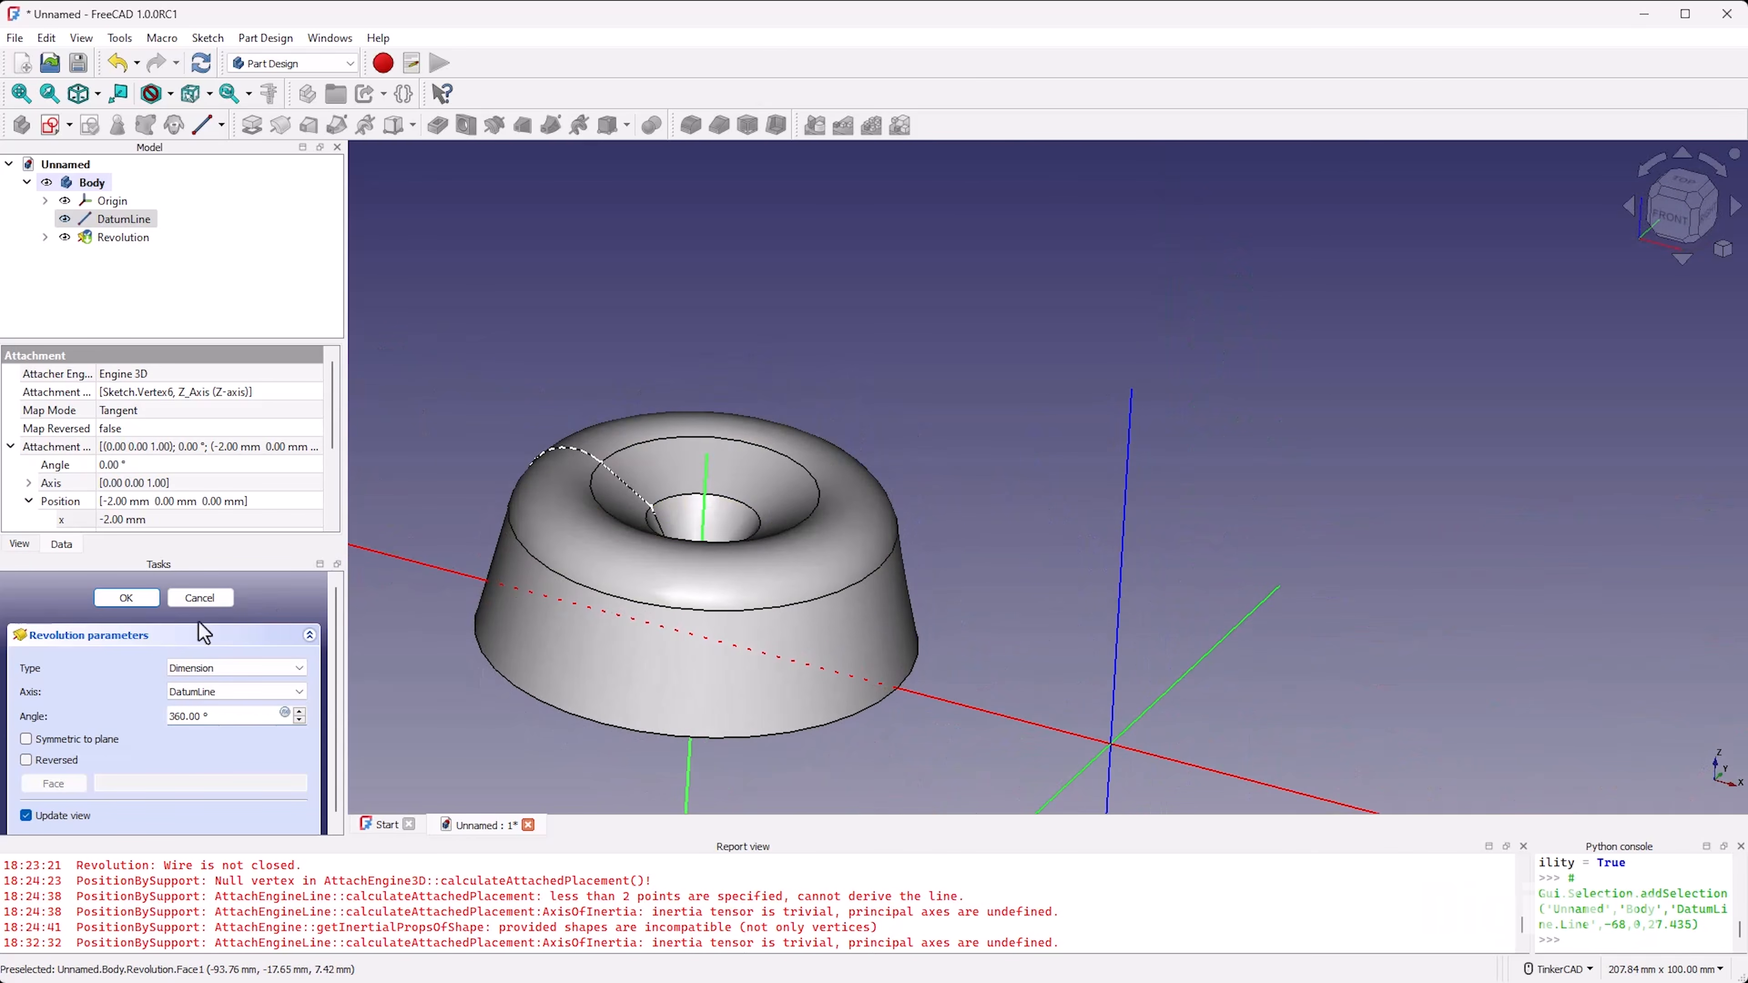
pyautogui.click(114, 598)
pyautogui.moveTo(828, 593); pyautogui.dragTo(719, 474, button='right')
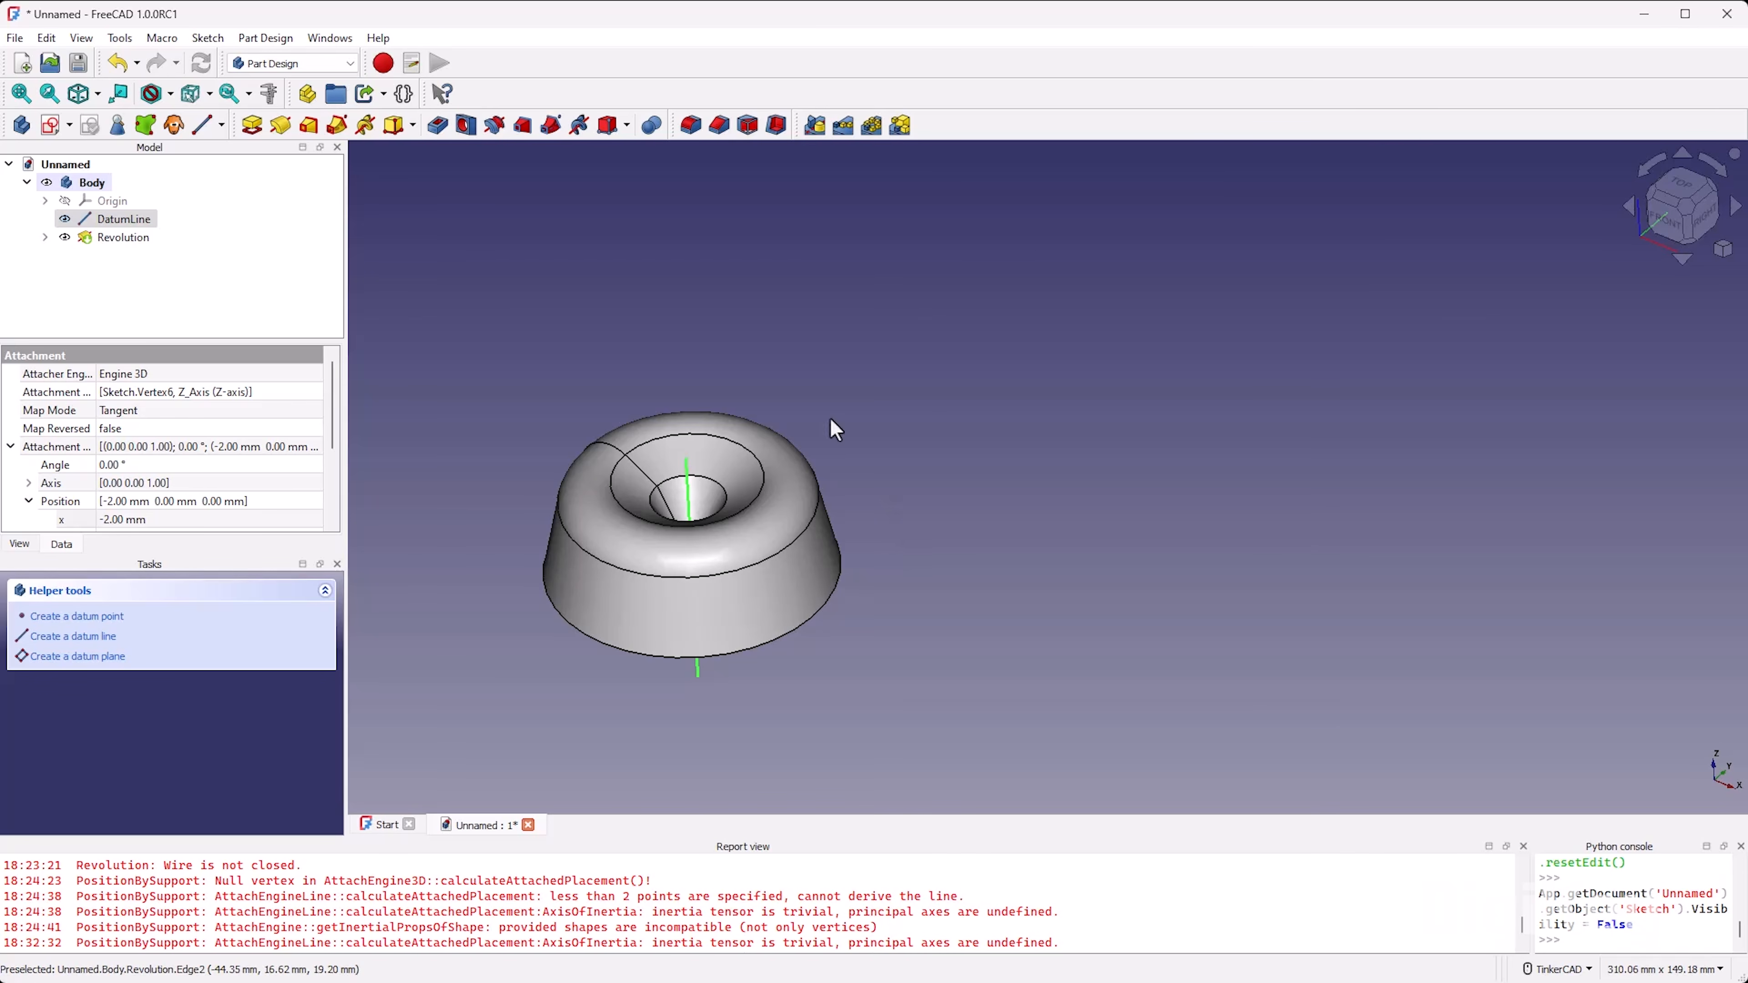
# Step: Delete the body that contains the revolved solid
pyautogui.click(95, 182)
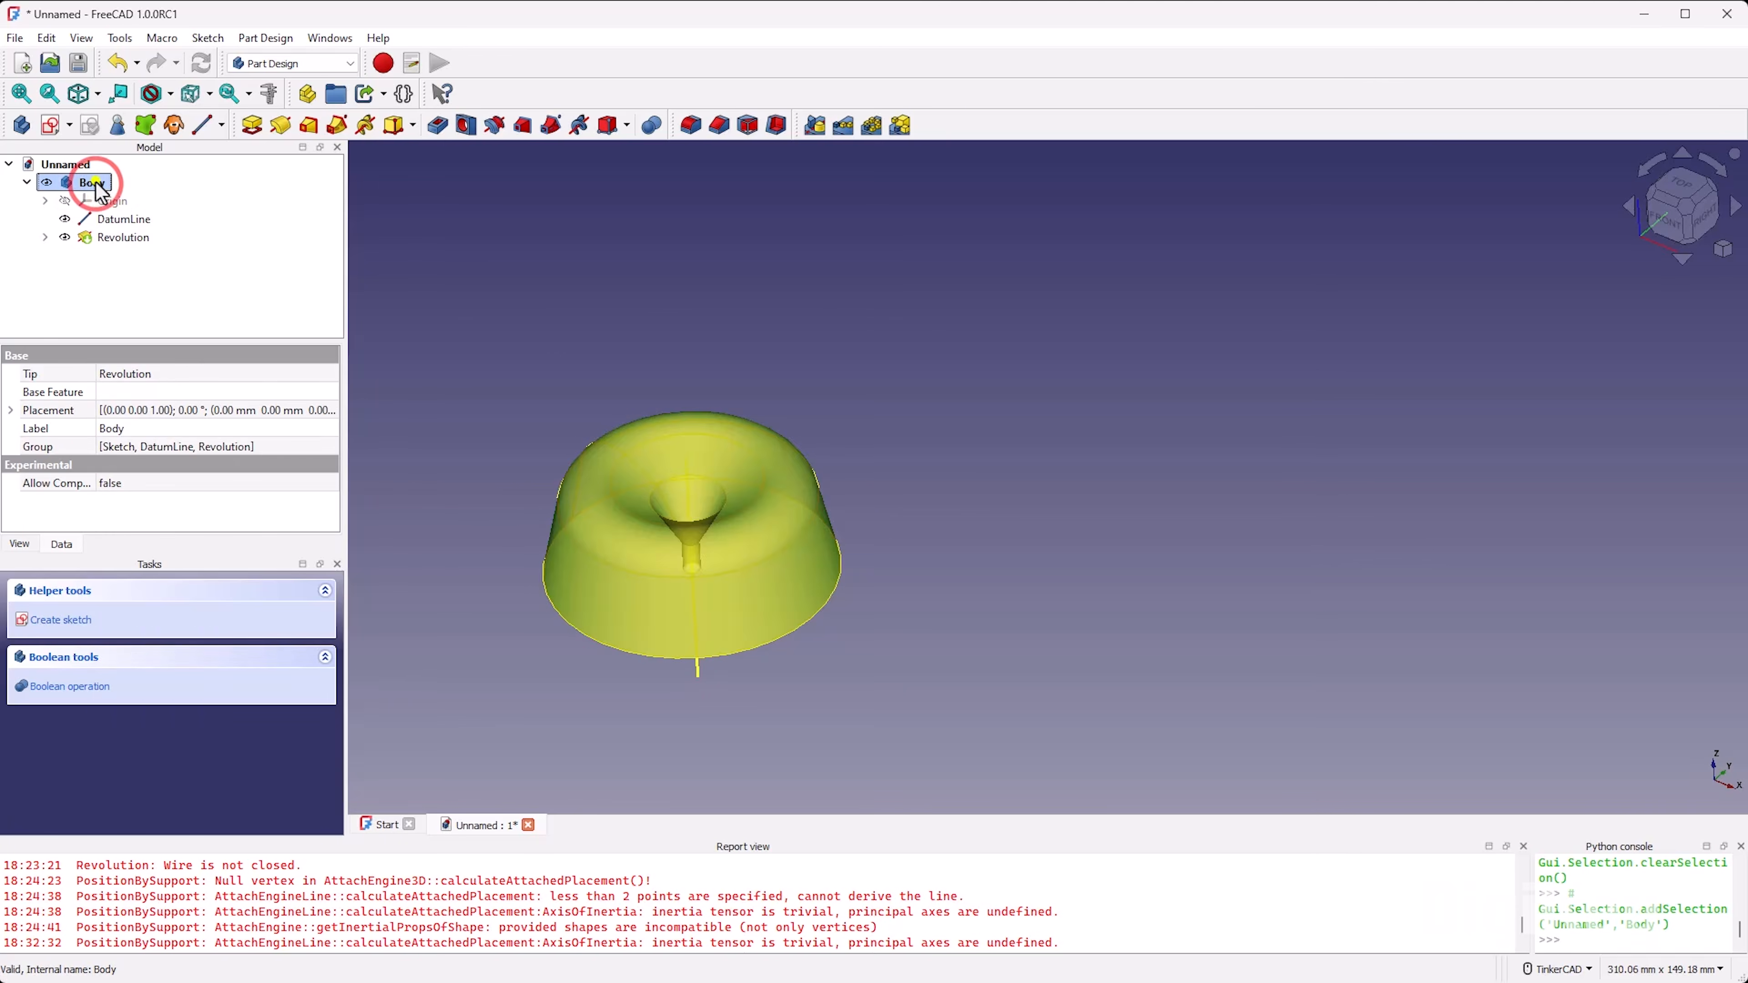
pyautogui.rightClick(97, 183)
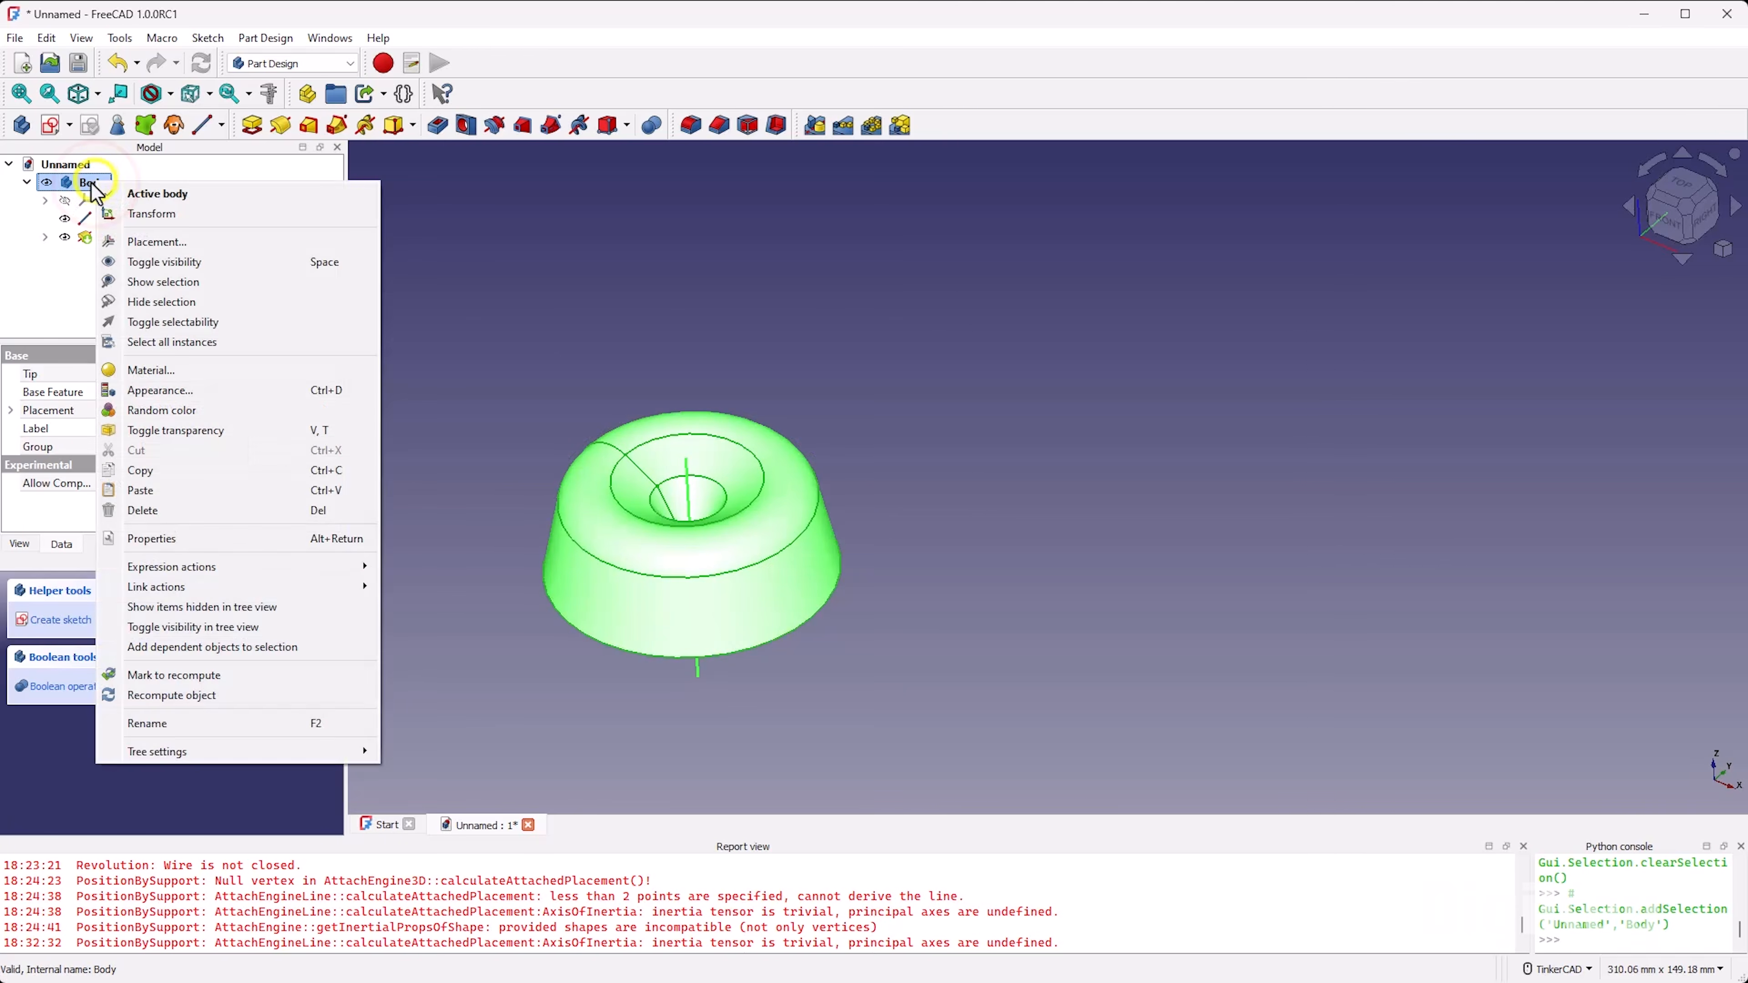
pyautogui.click(274, 511)
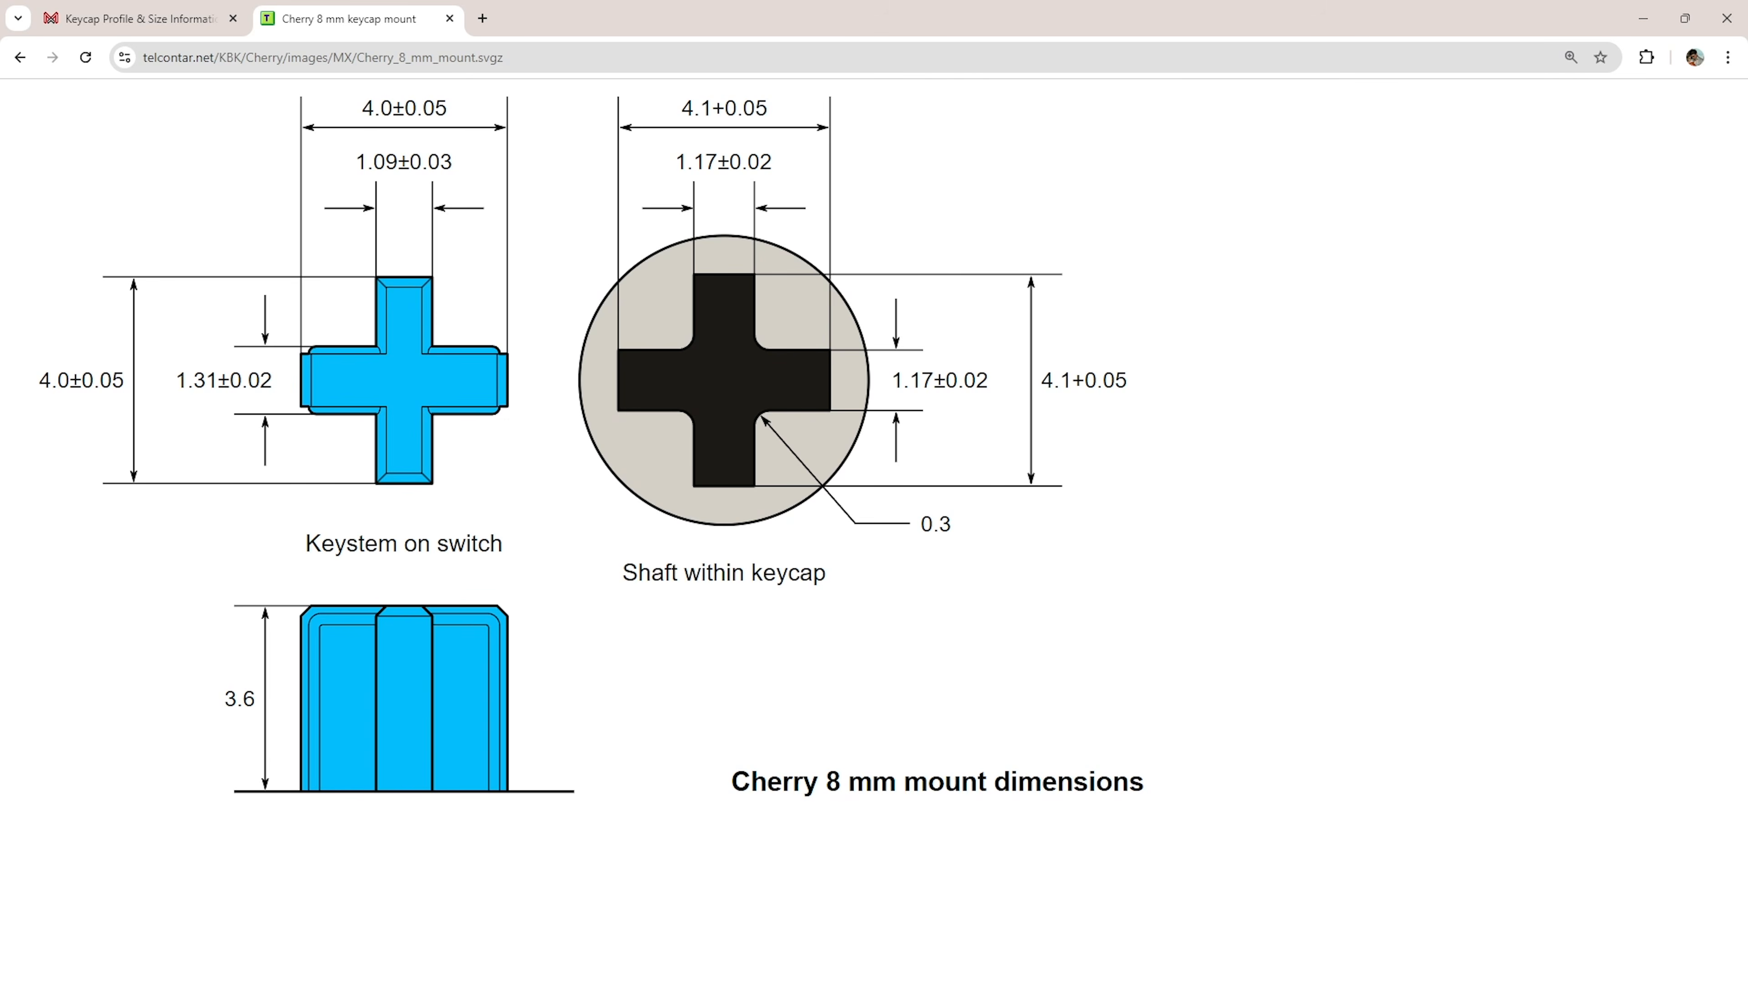
# Step: Switch to the web browser and examine the Keycap Profile & Size Information page, including the row photos and the dimensioned R1 to R4 profiles
pyautogui.click(146, 28)
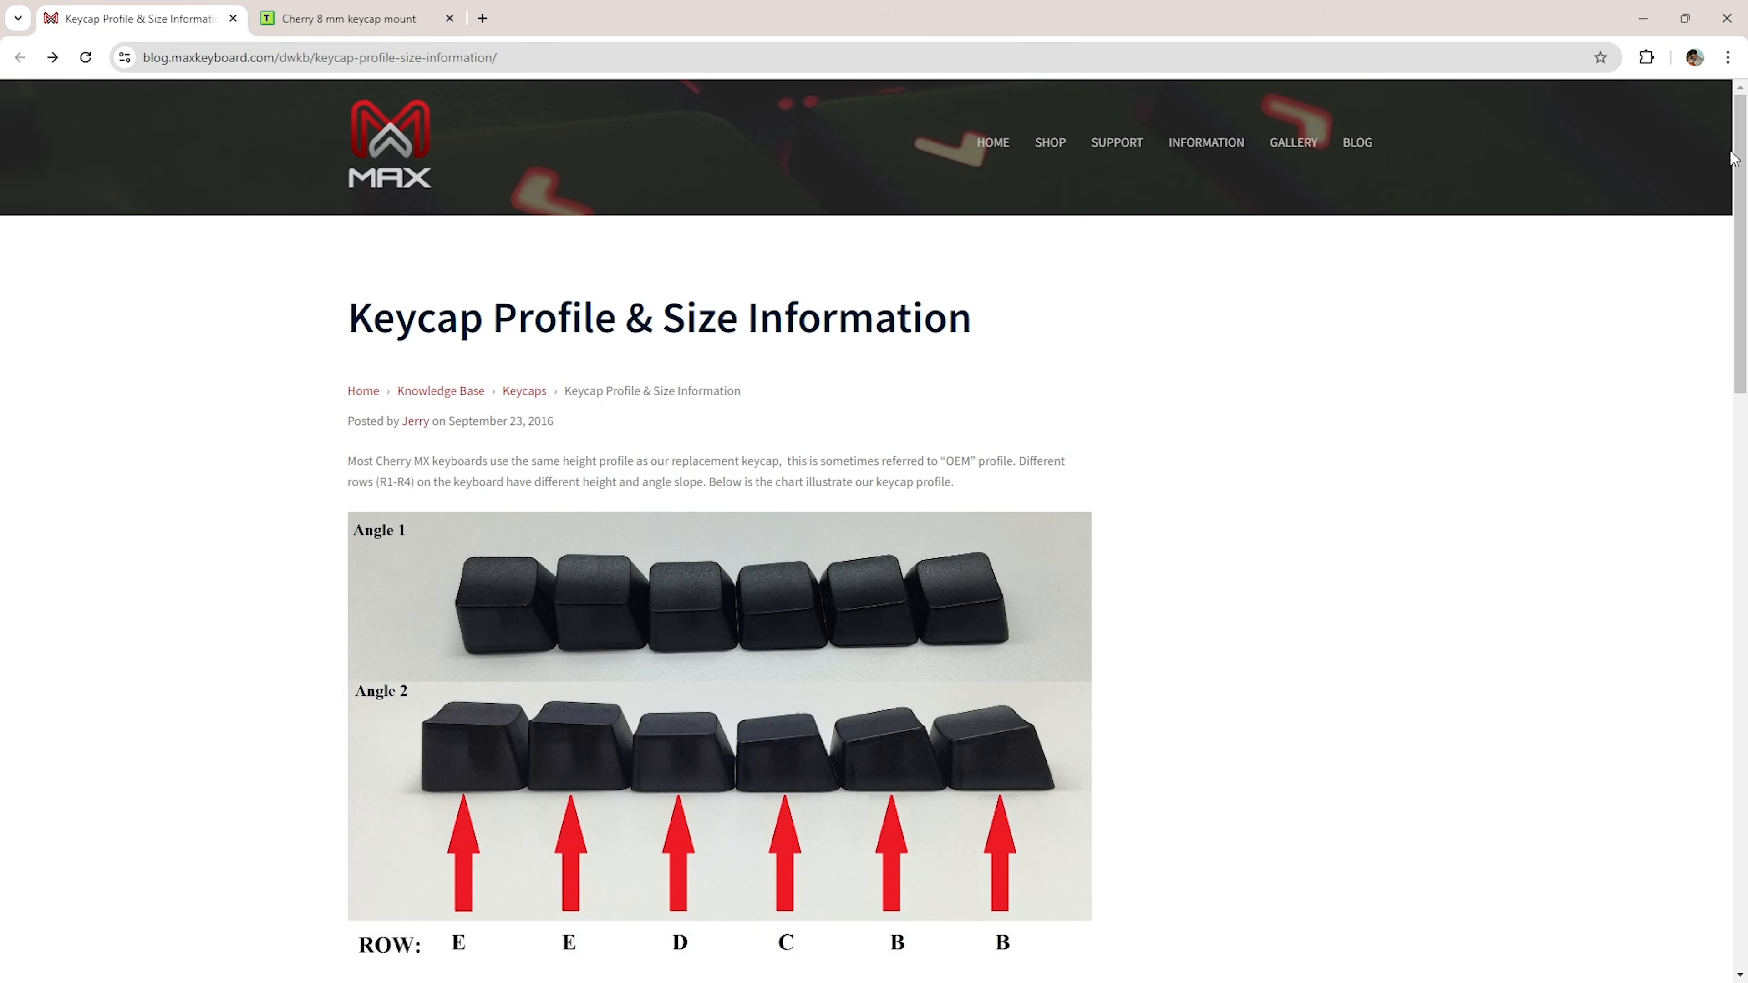
pyautogui.moveTo(1740, 151); pyautogui.dragTo(1745, 255)
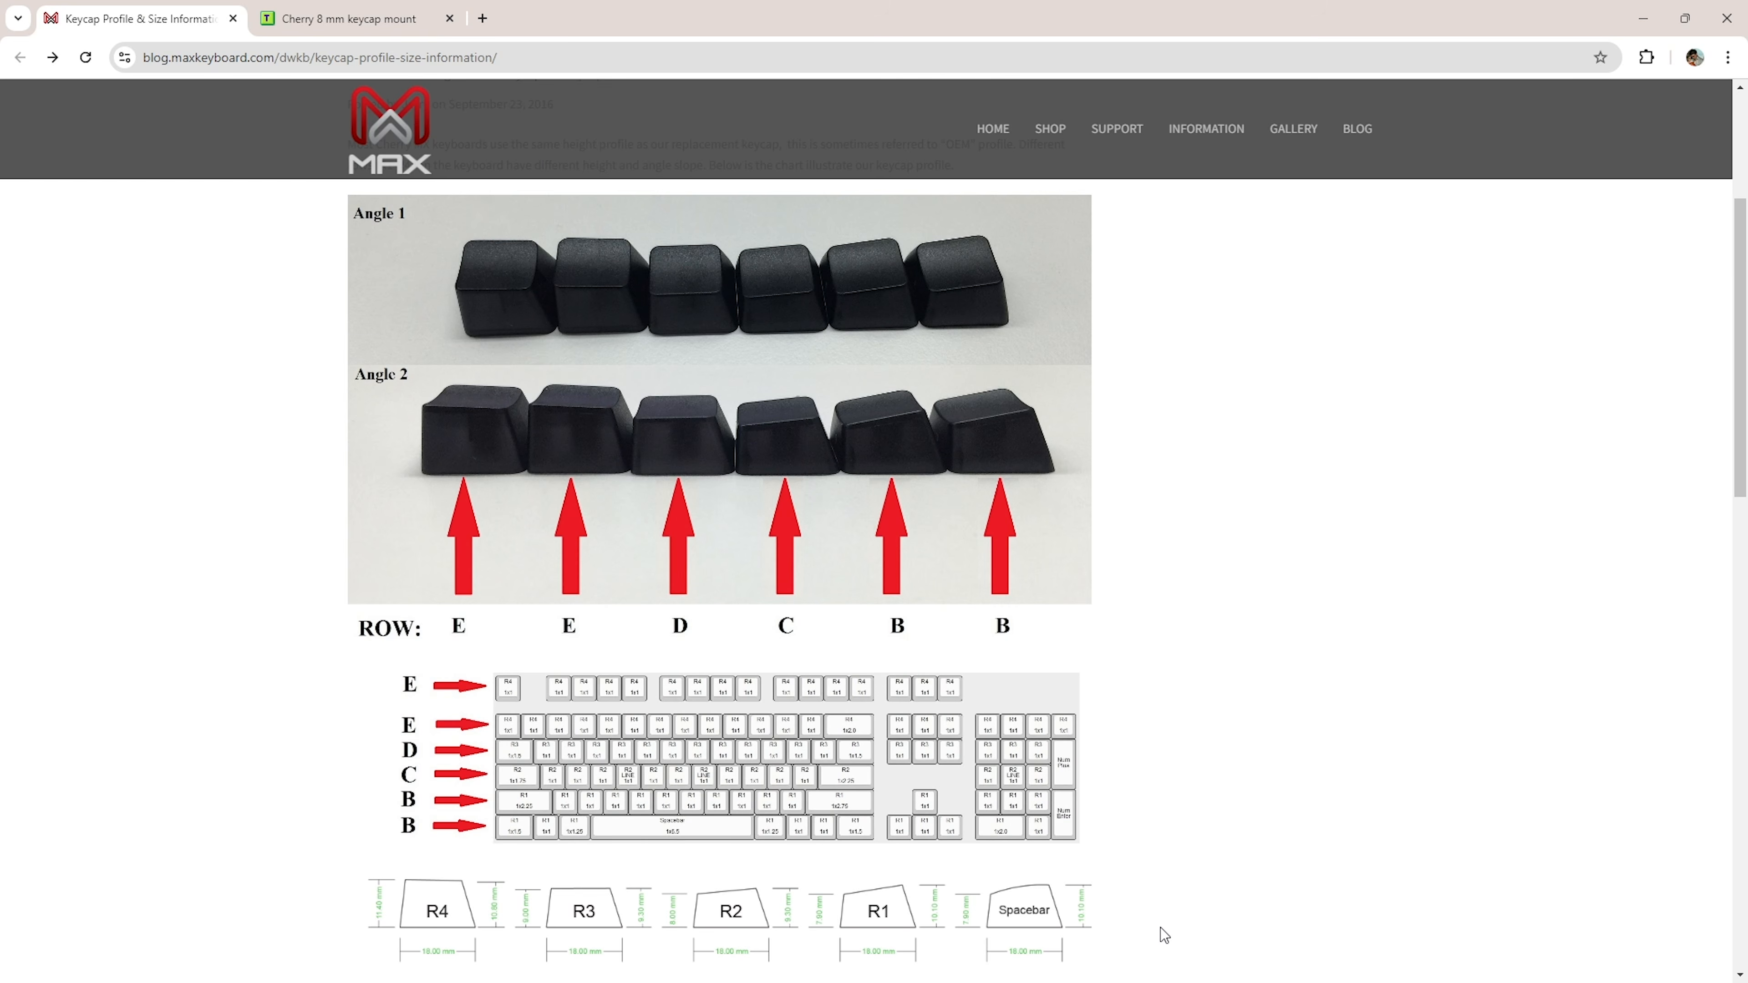
pyautogui.moveTo(1743, 286); pyautogui.dragTo(1729, 551)
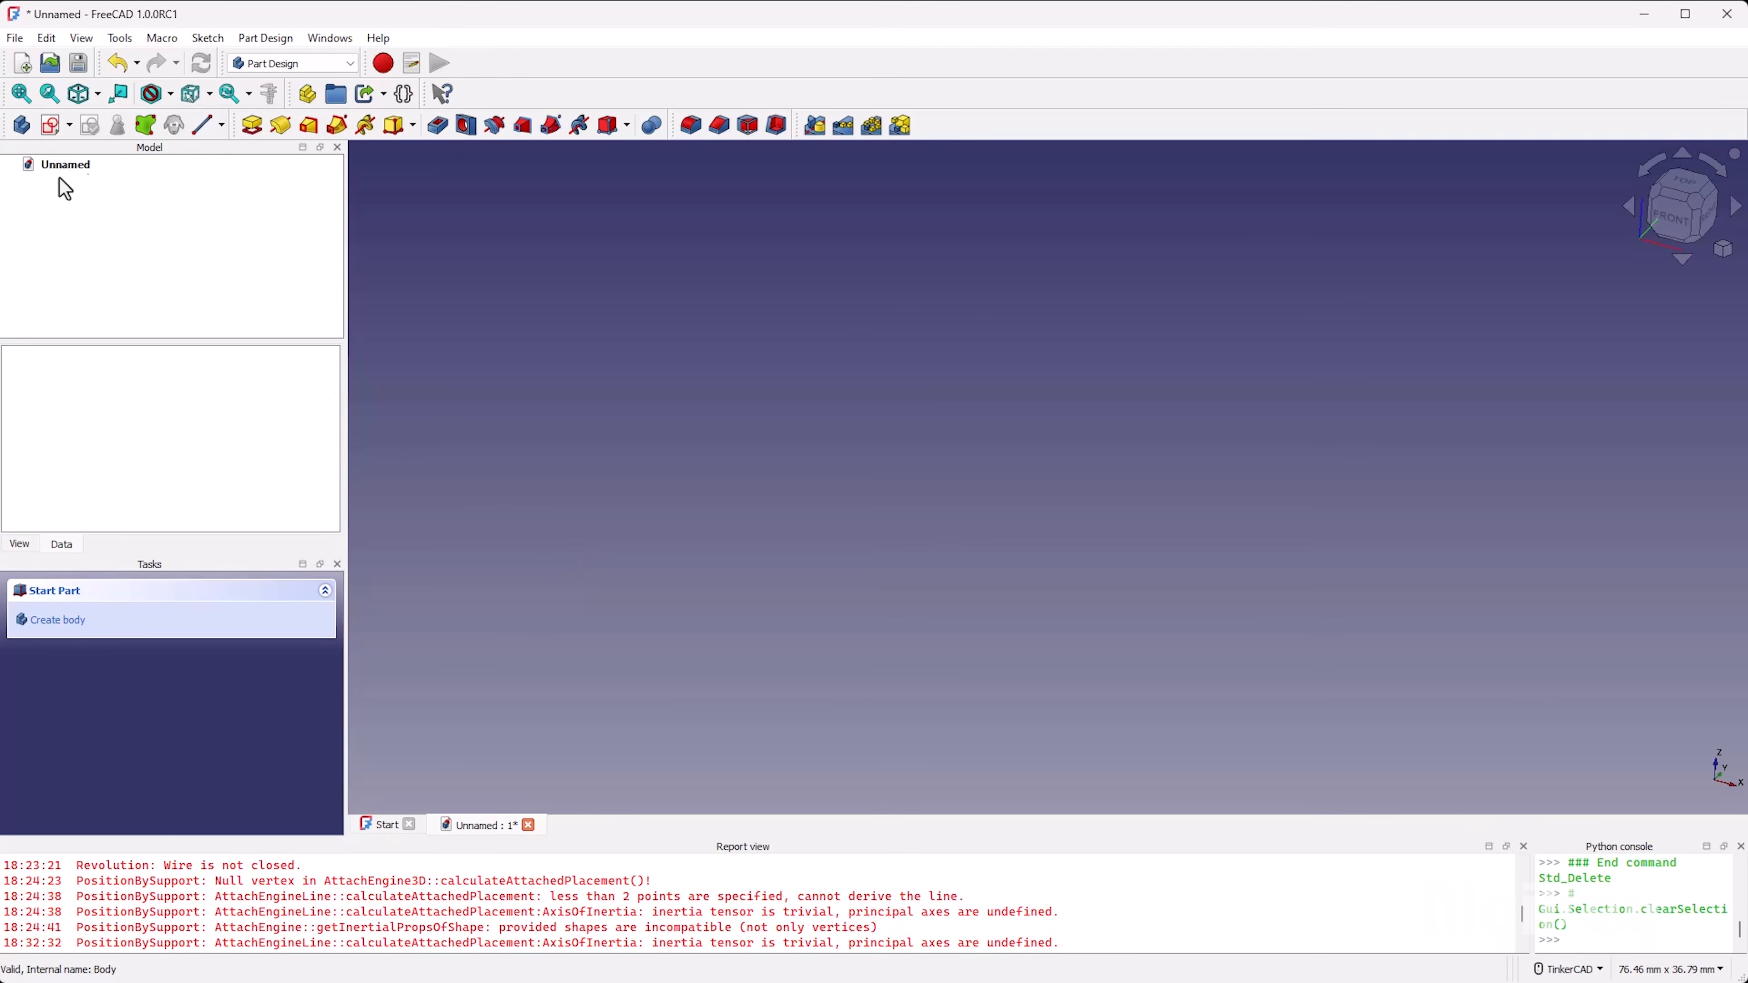
# Step: Switch back to FreeCAD, create a new body and start a sketch on its XZ-plane
pyautogui.click(22, 125)
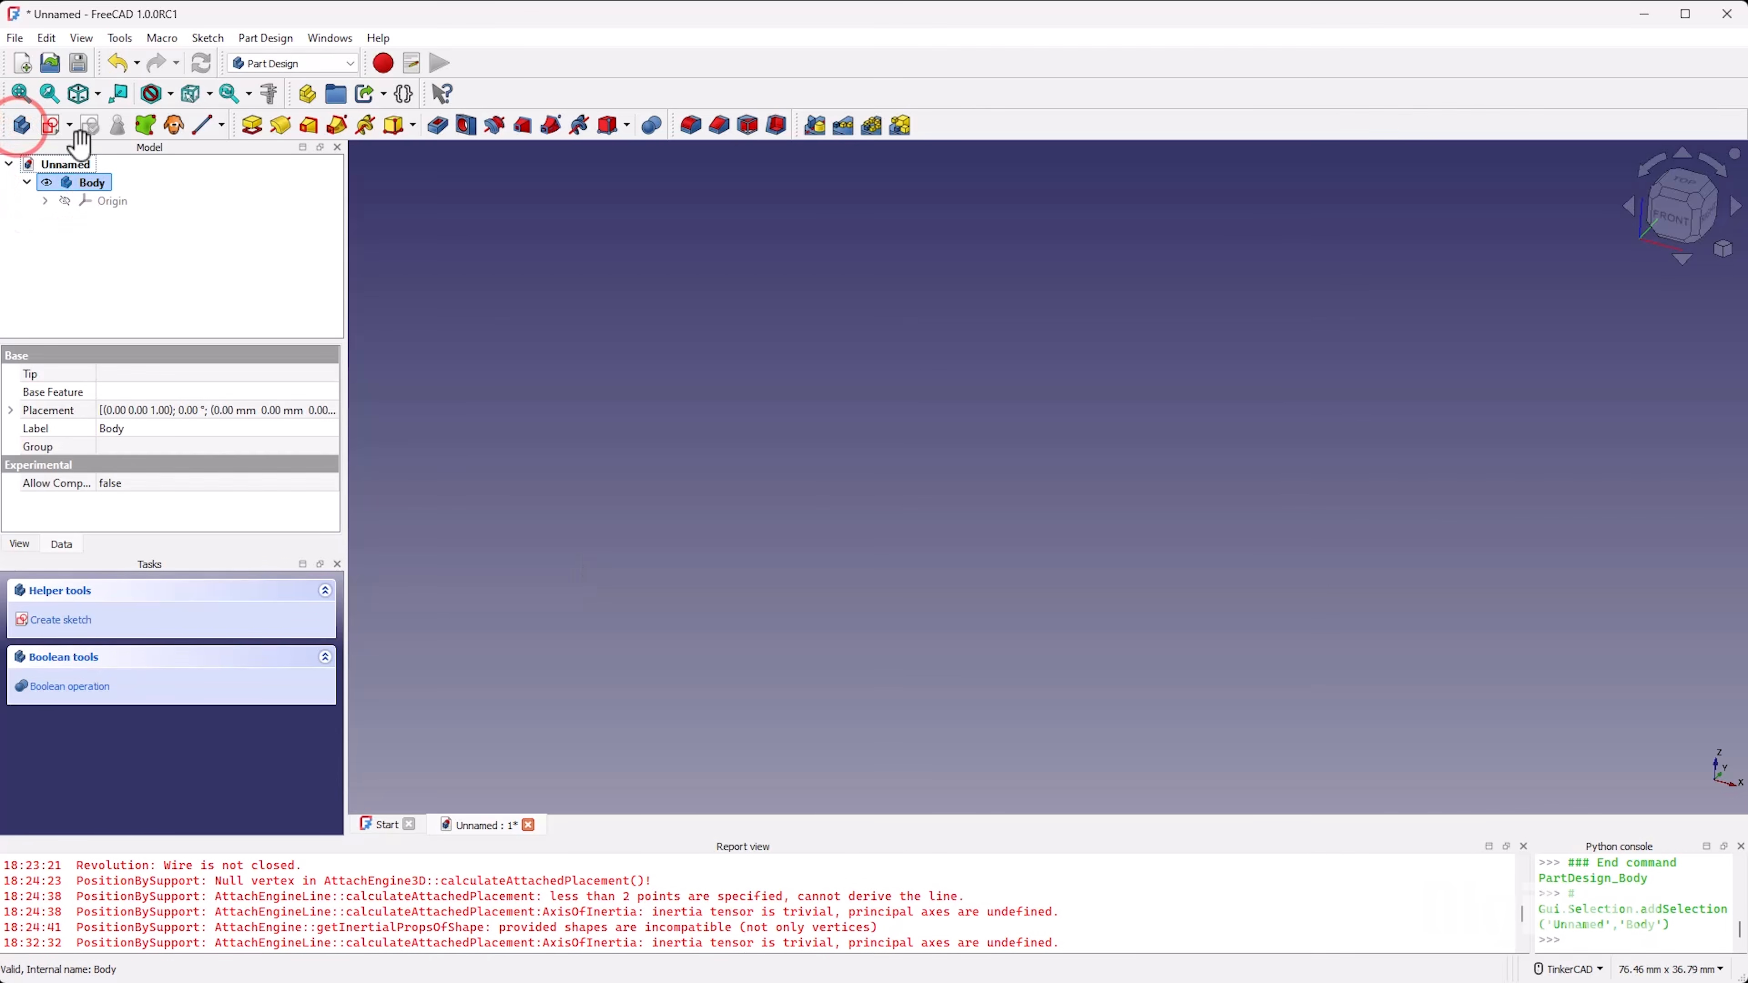
pyautogui.click(50, 125)
pyautogui.scroll(-5, 811, 438)
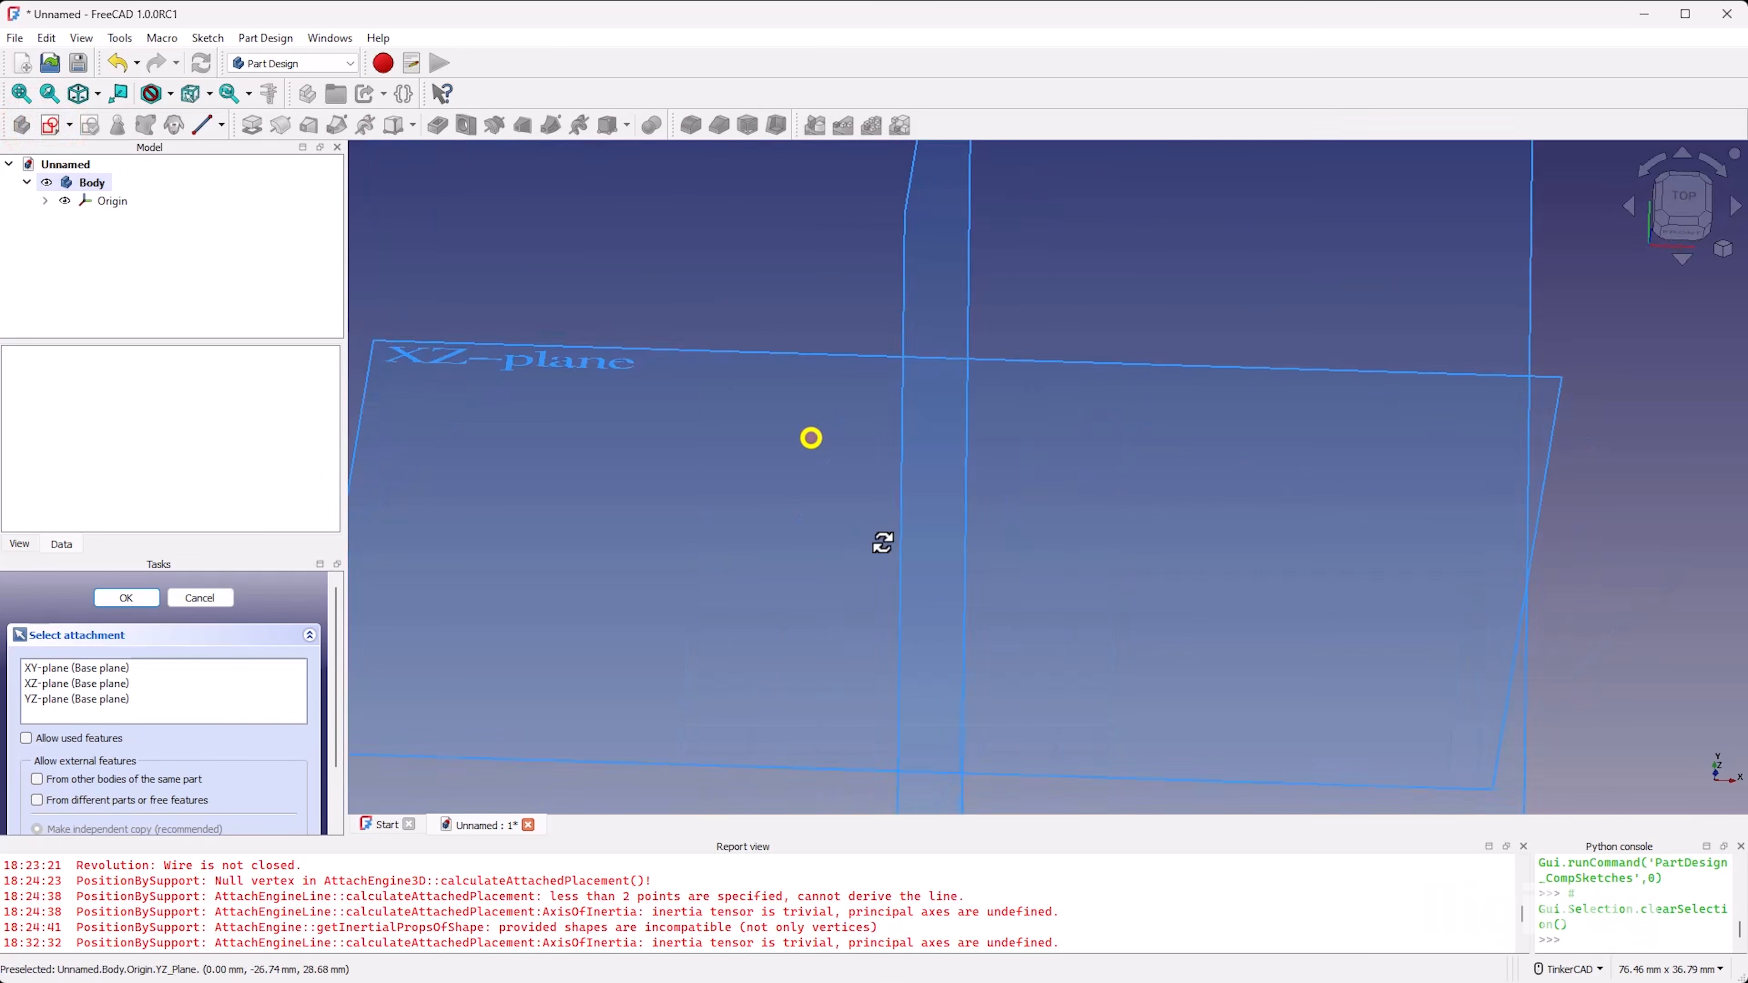
pyautogui.click(729, 350)
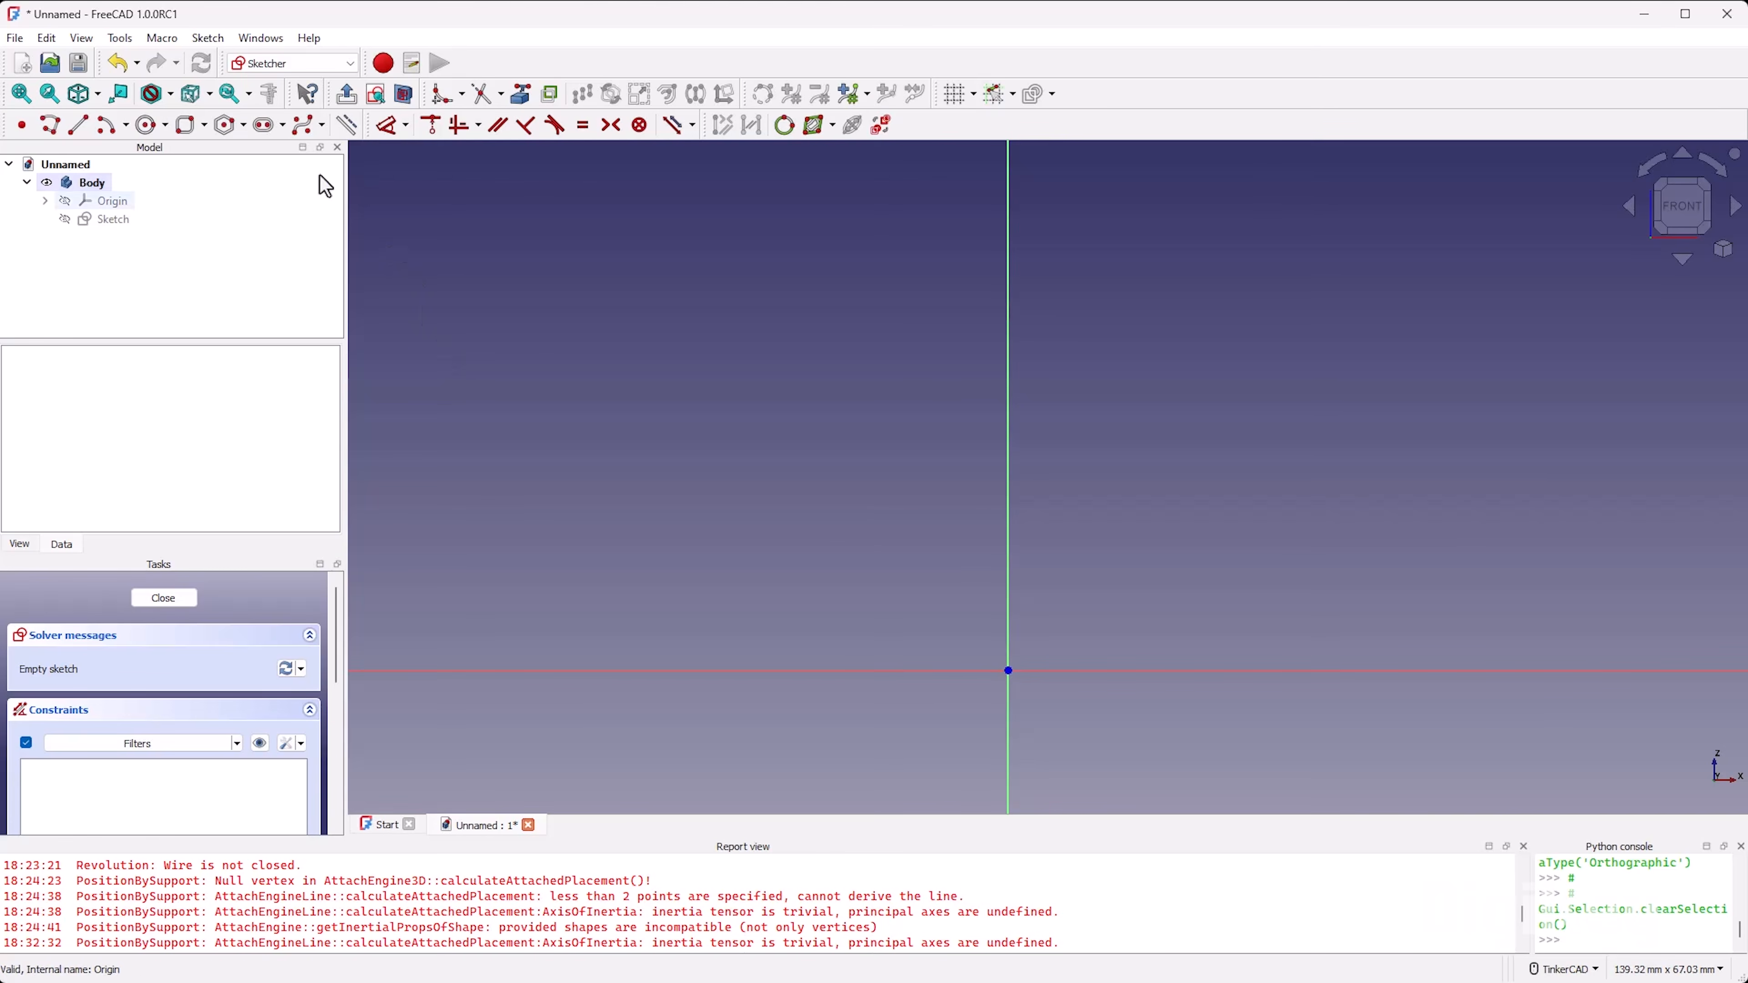
pyautogui.click(48, 134)
pyautogui.scroll(2, 596, 715)
pyautogui.scroll(-1, 633, 664)
pyautogui.click(577, 661)
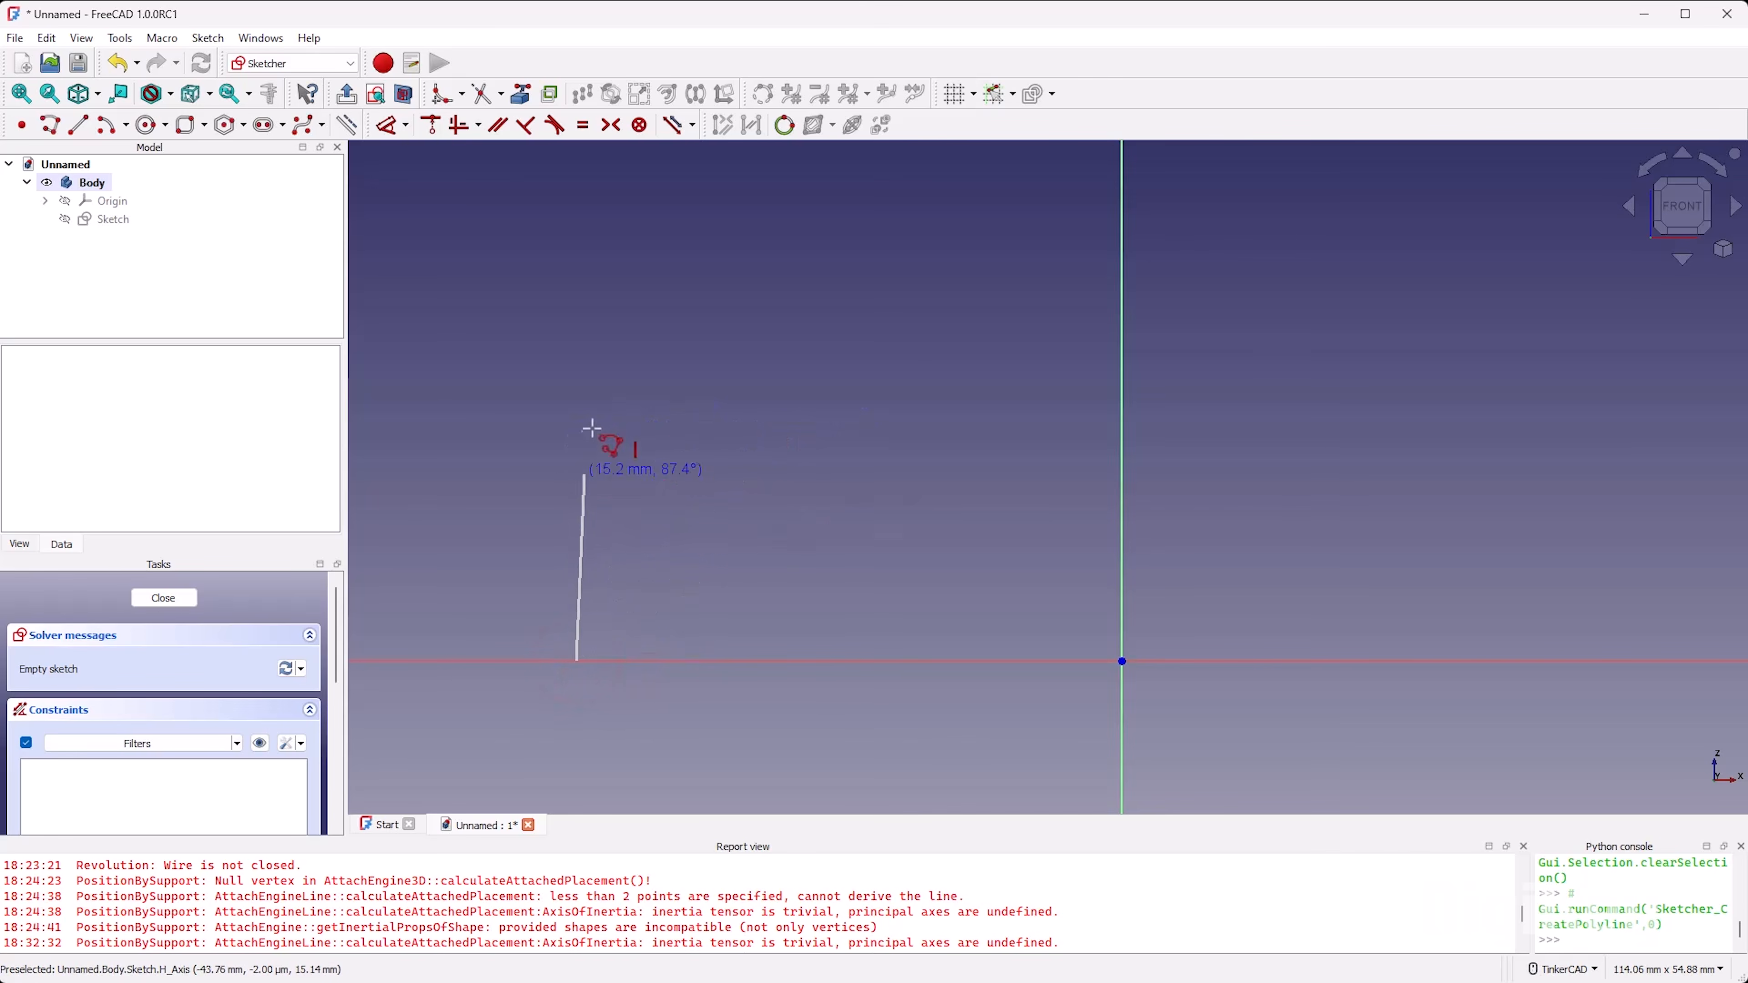
pyautogui.rightClick(609, 455)
# Step: Begin a polyline with a base segment about 7 mm long on the horizontal axis and a large outer arc curving up from its outer end
pyautogui.click(49, 125)
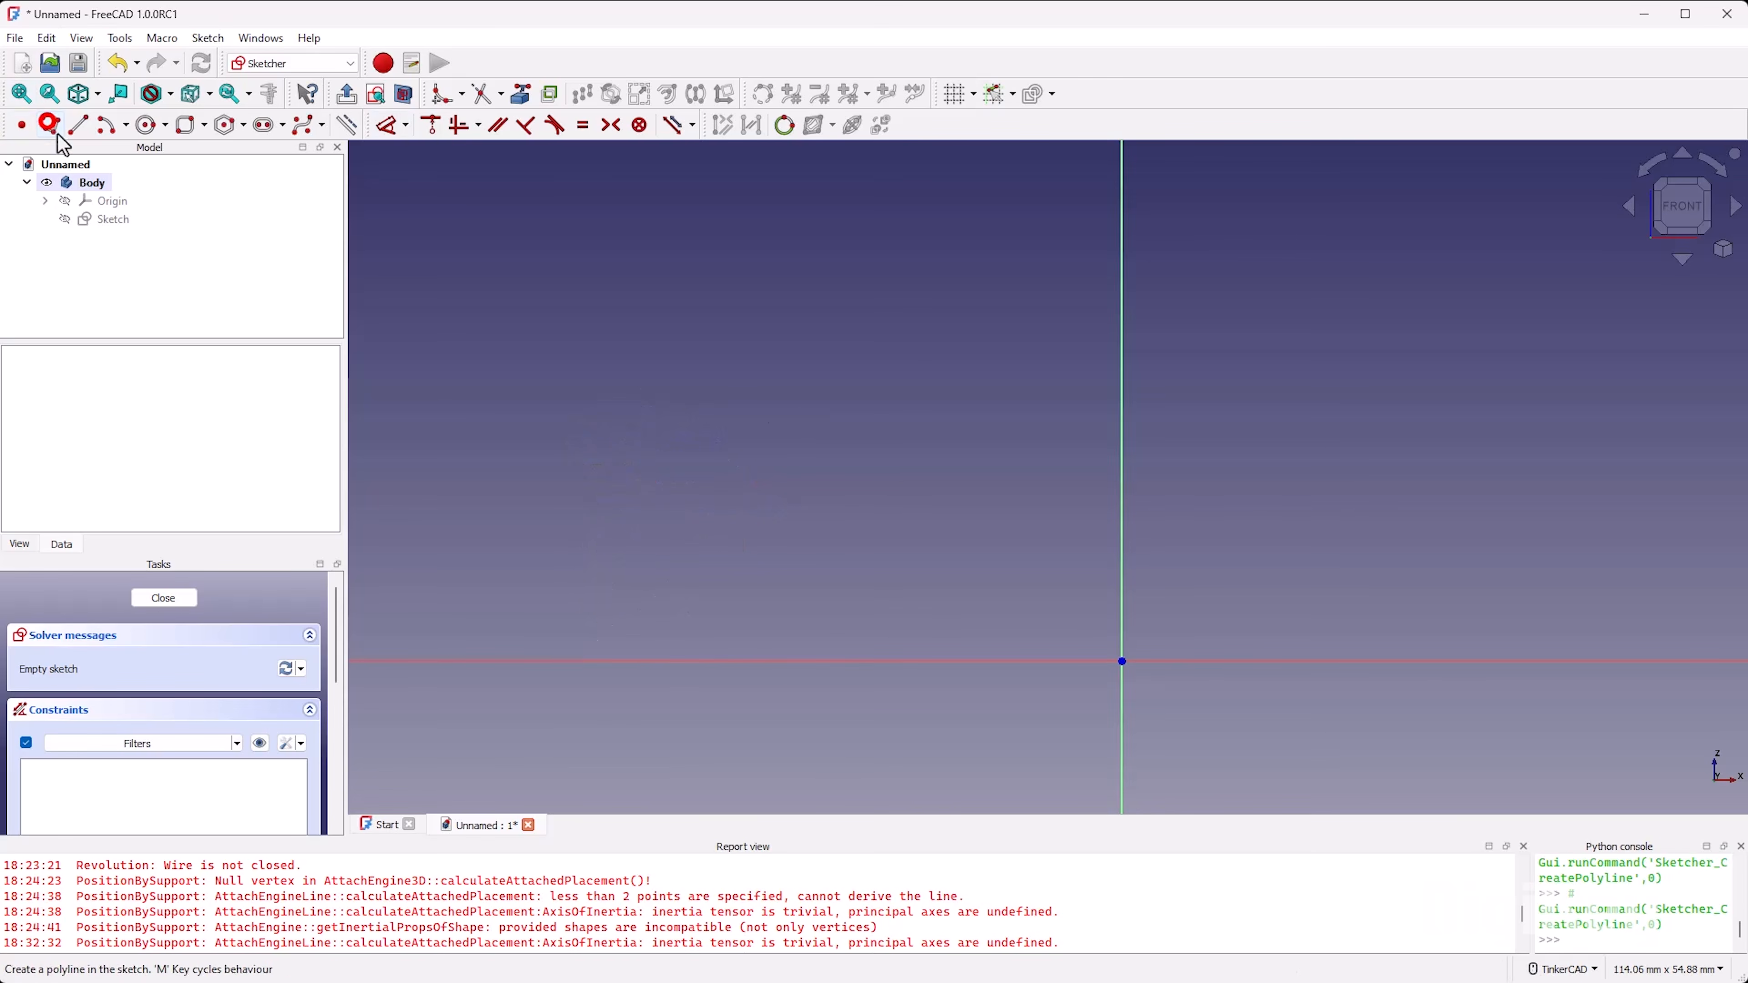
pyautogui.click(722, 661)
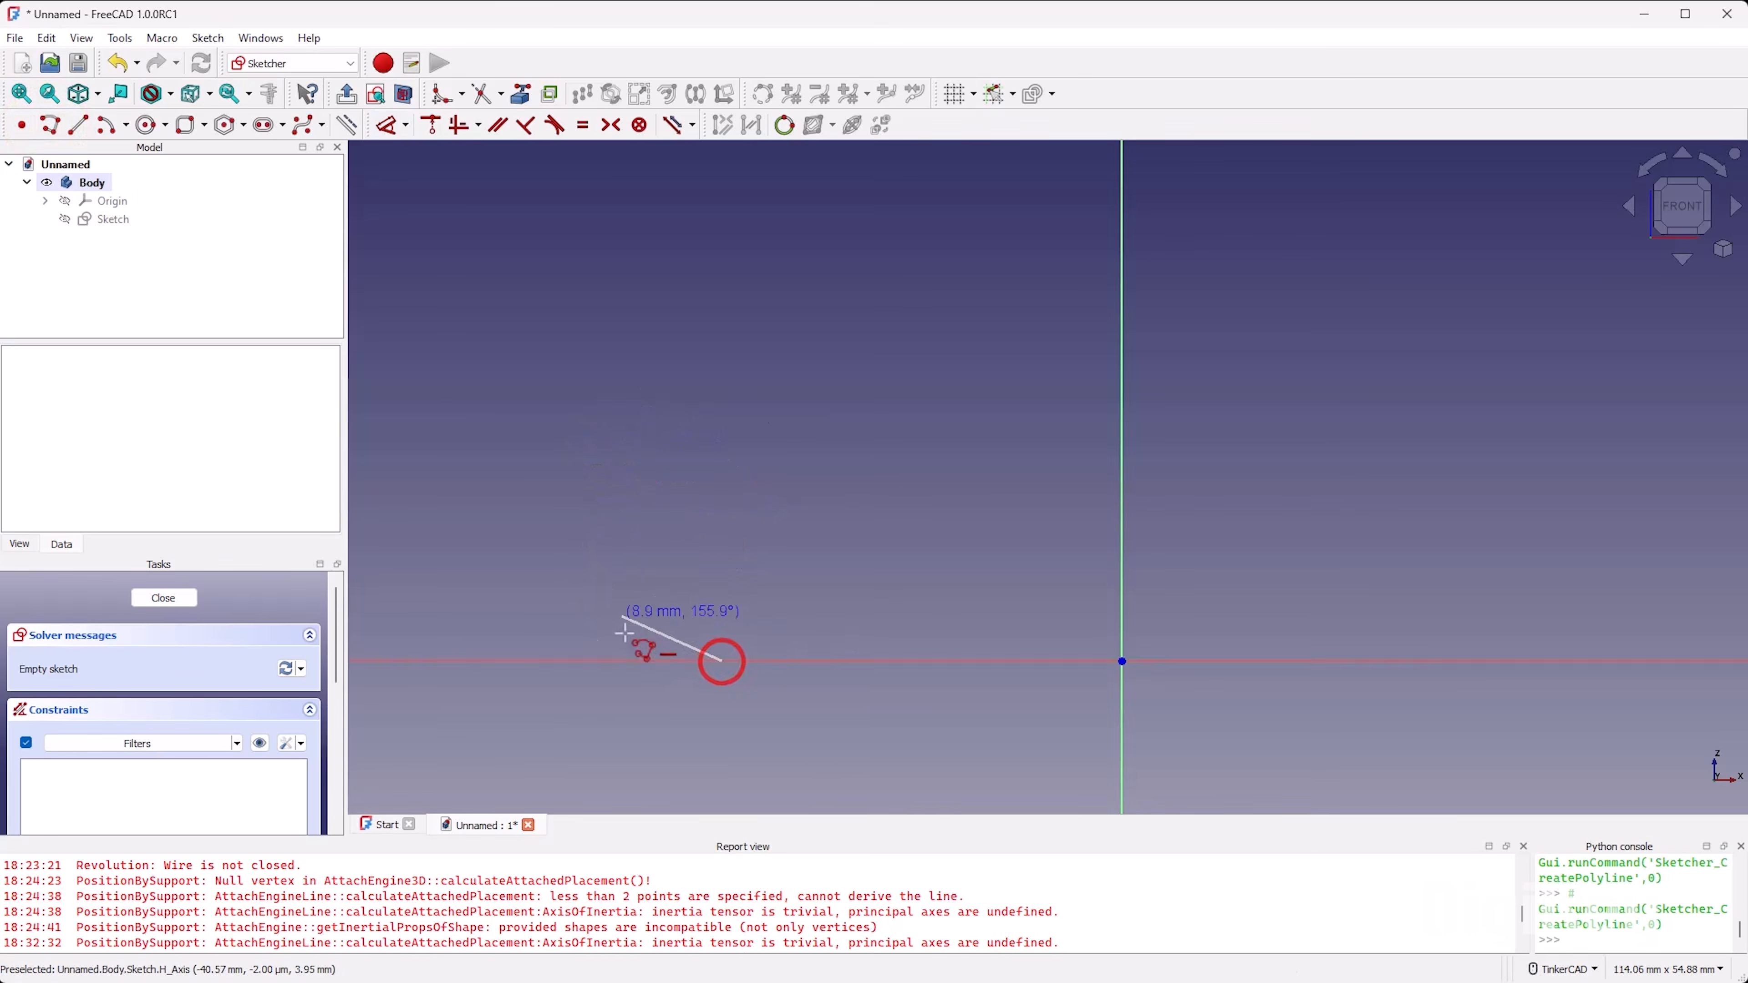
pyautogui.click(637, 661)
pyautogui.press('m')
pyautogui.click(717, 272)
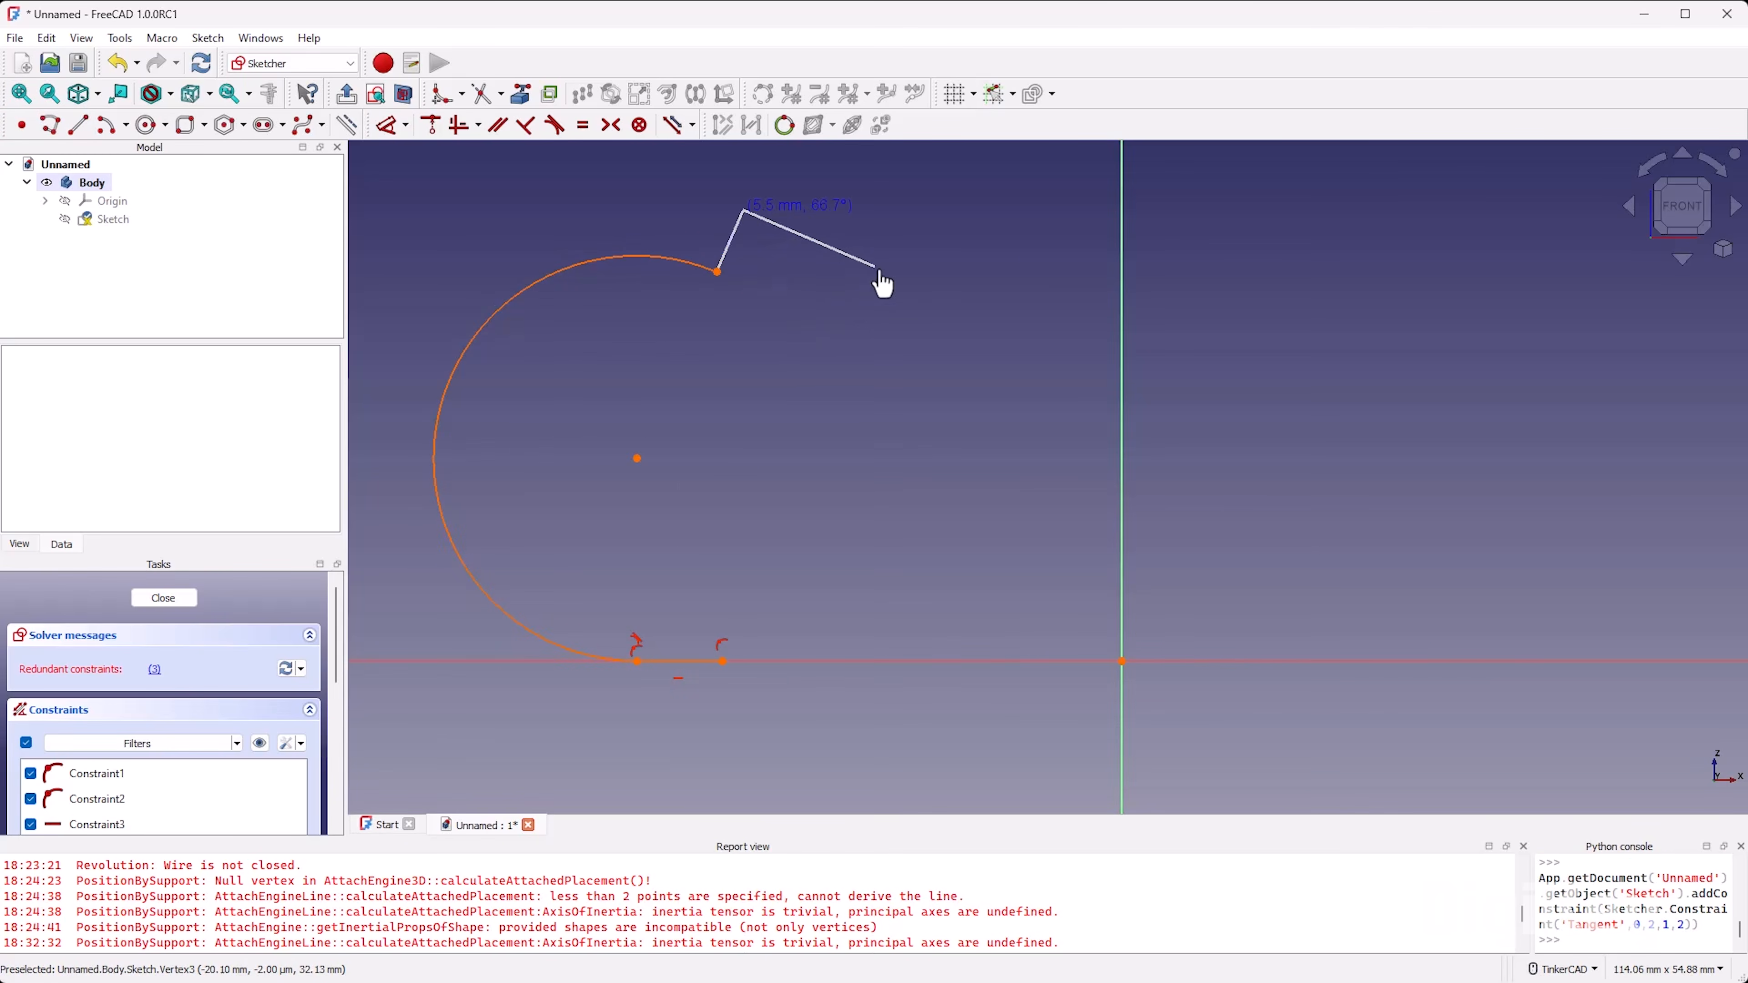
# Step: Continue the polyline with a top edge, a short end edge and a lower edge, and close it with an inner arc to the start point
pyautogui.click(859, 267)
pyautogui.click(861, 344)
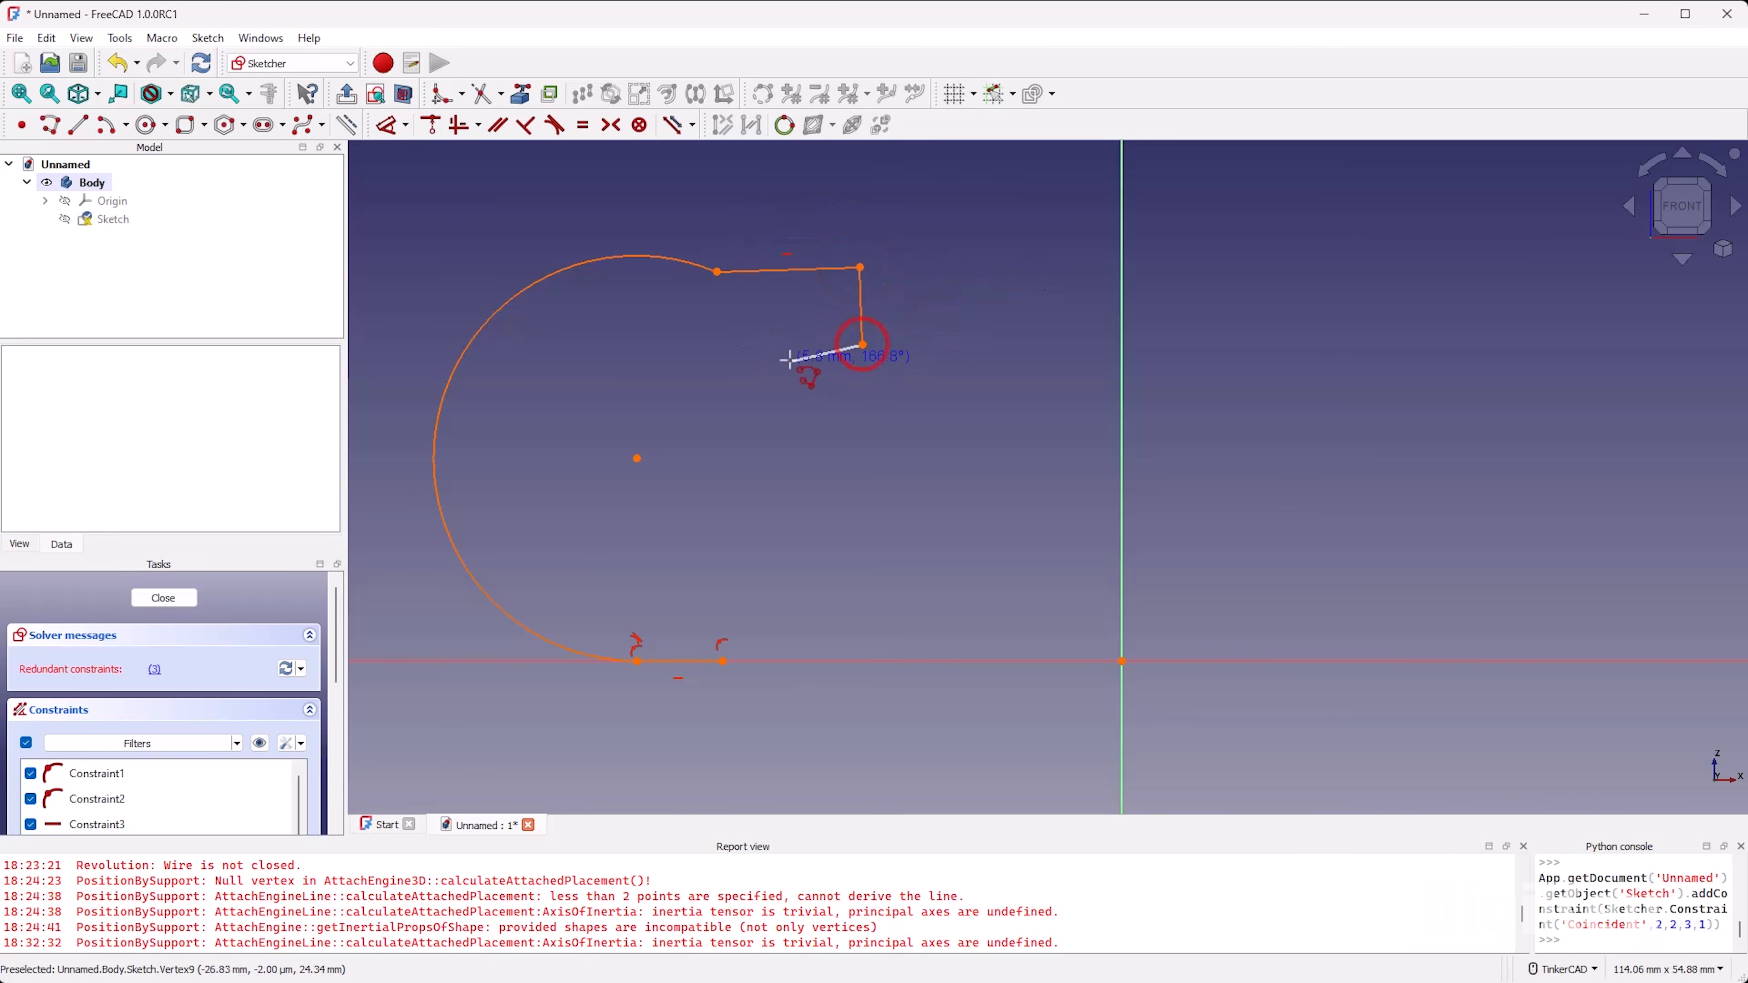
pyautogui.click(770, 358)
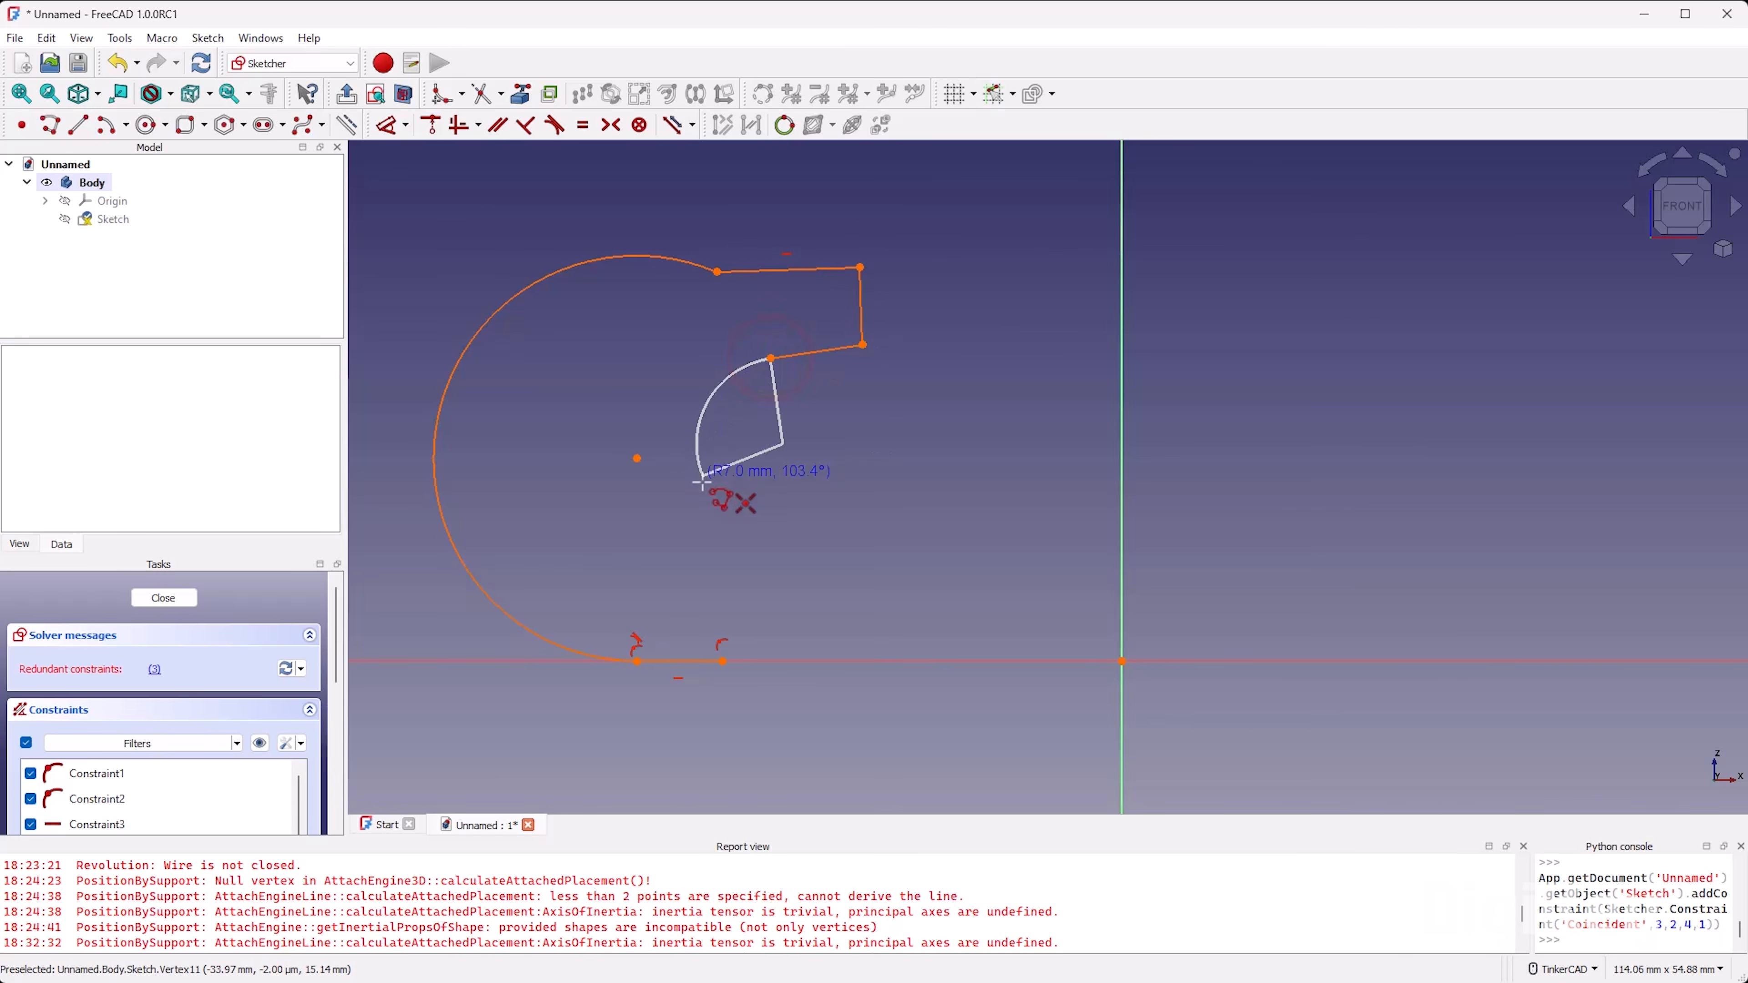
pyautogui.click(722, 661)
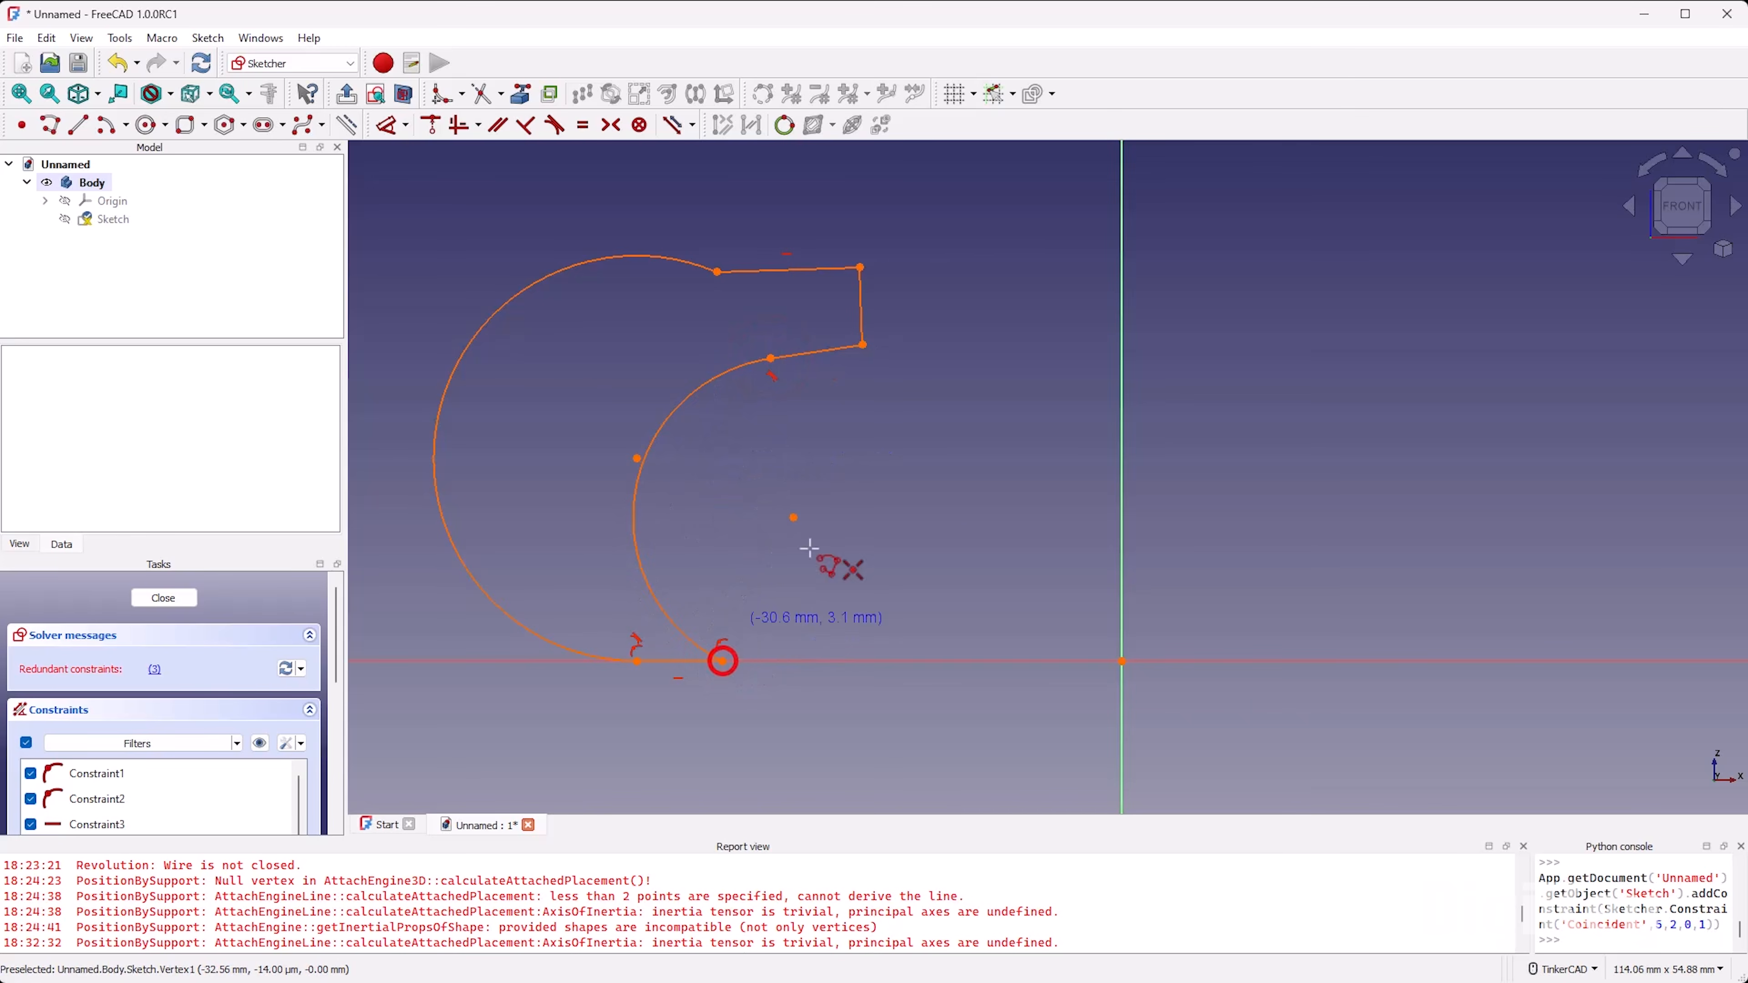
pyautogui.rightClick(739, 484)
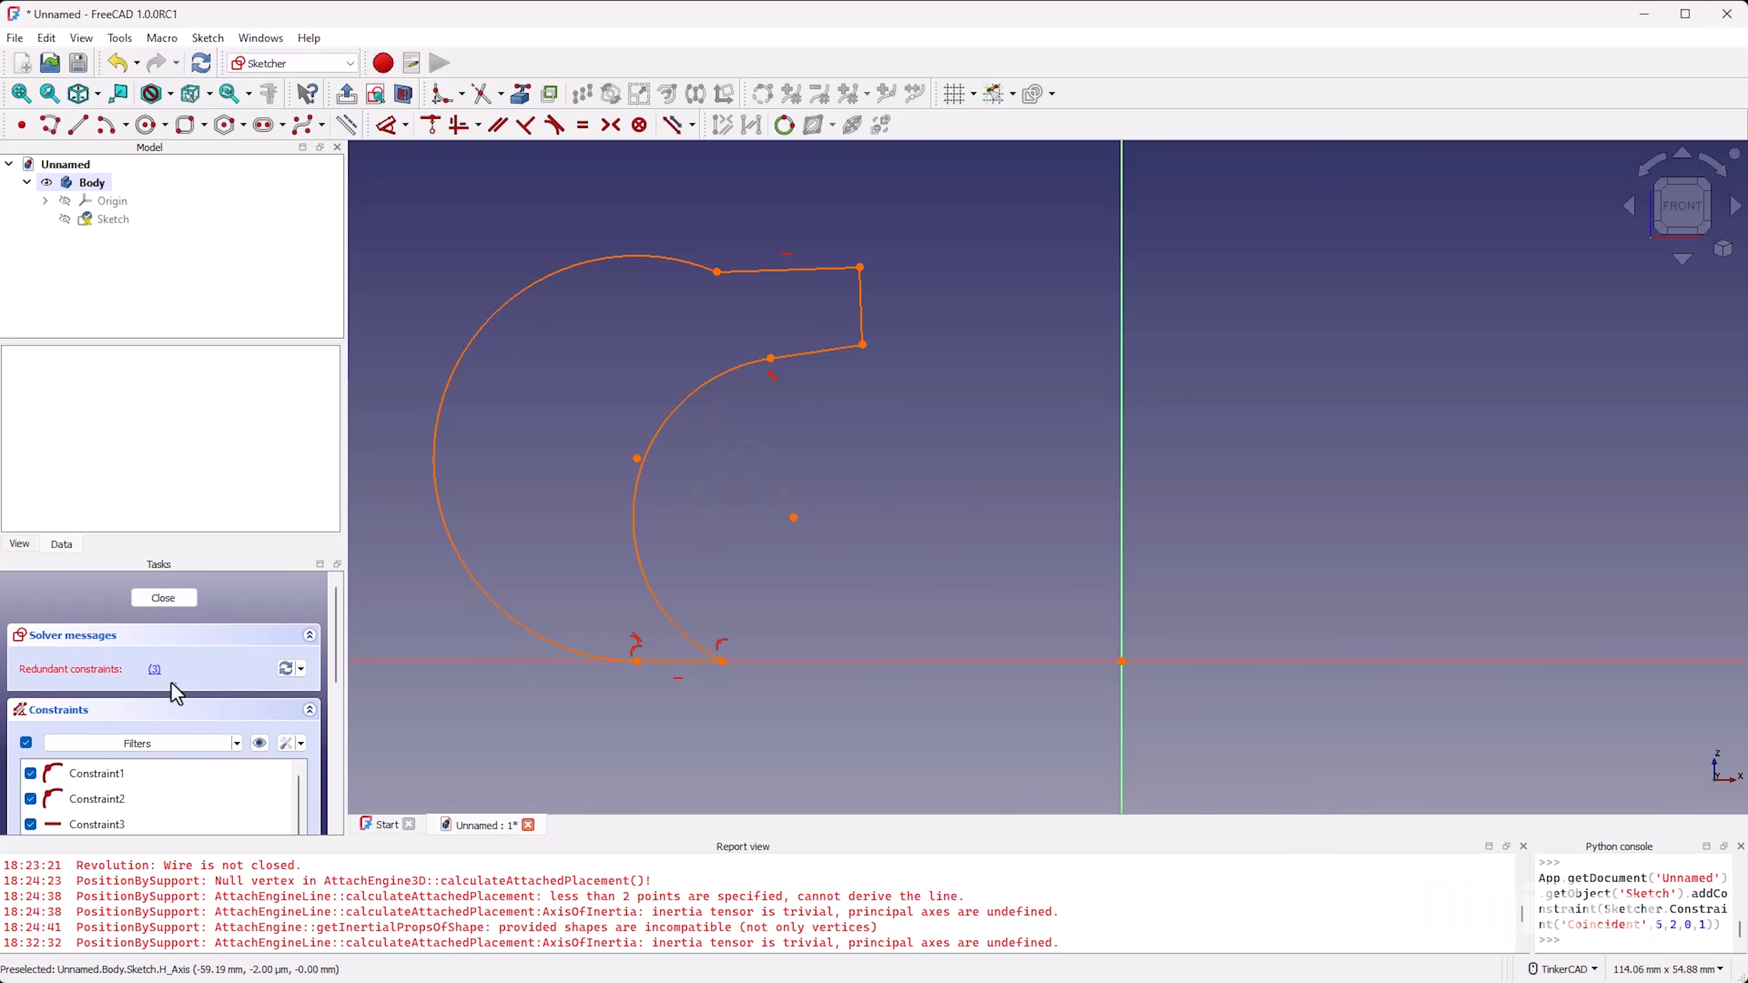
# Step: Delete the redundant horizontal constraint from the profile's base segment
pyautogui.click(168, 823)
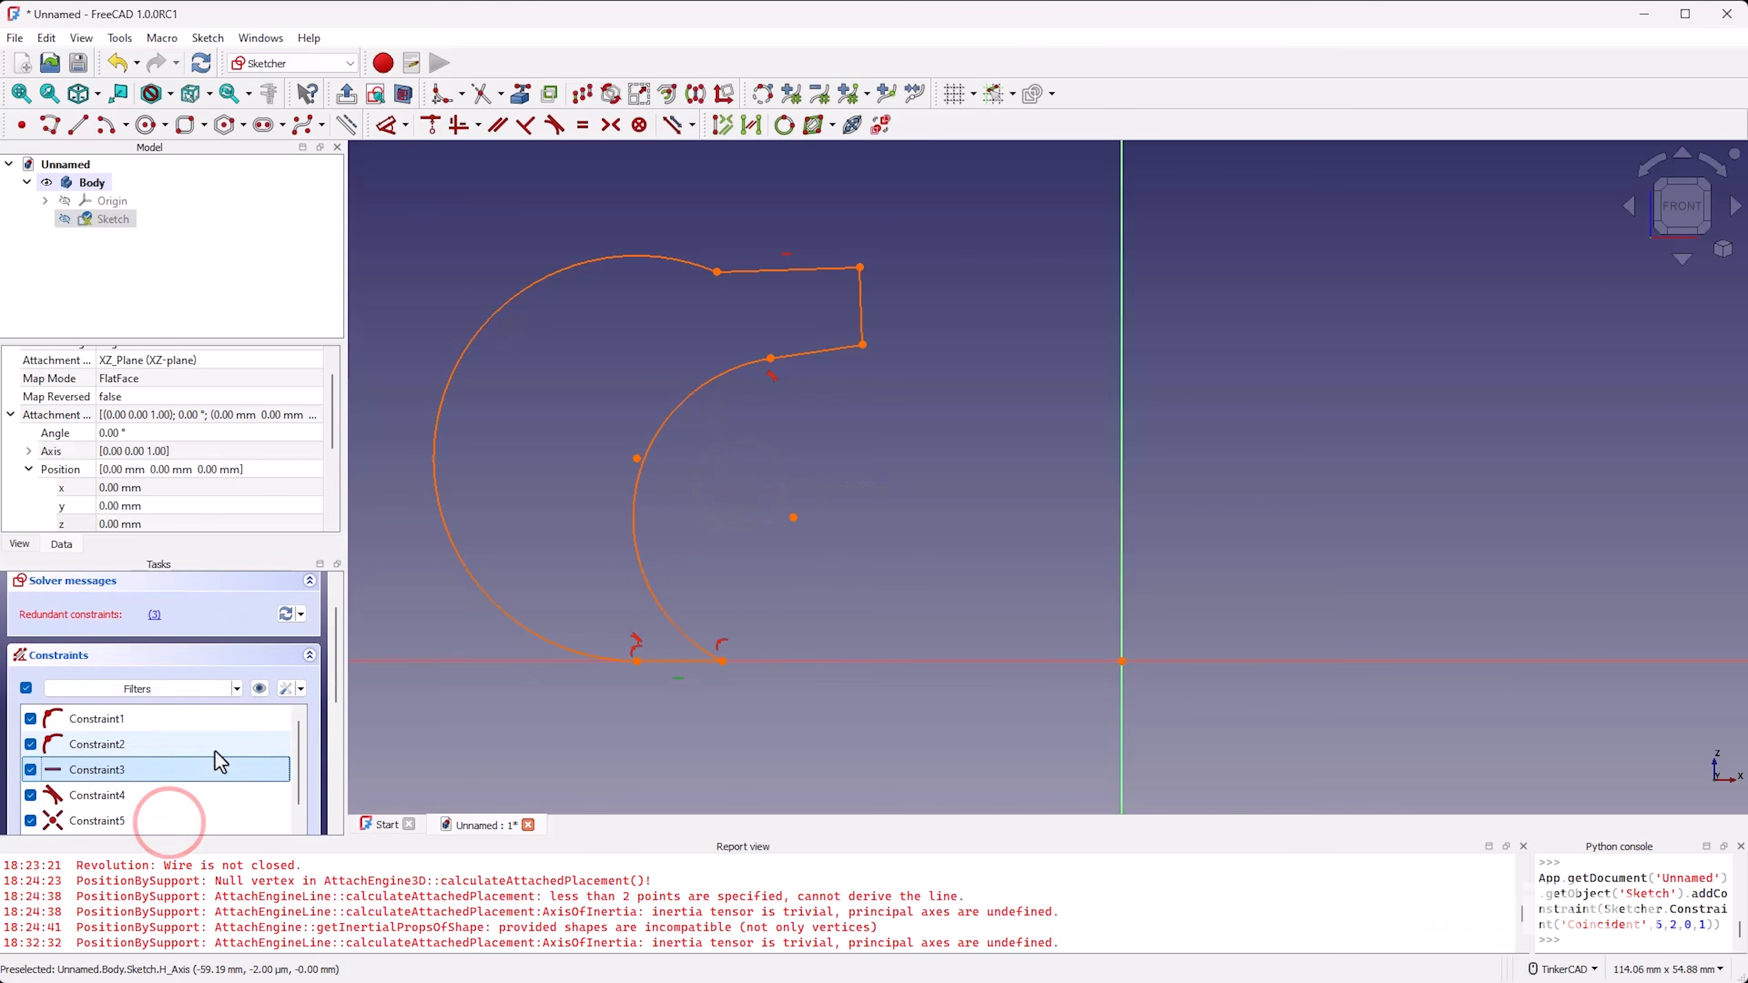
pyautogui.press('Delete')
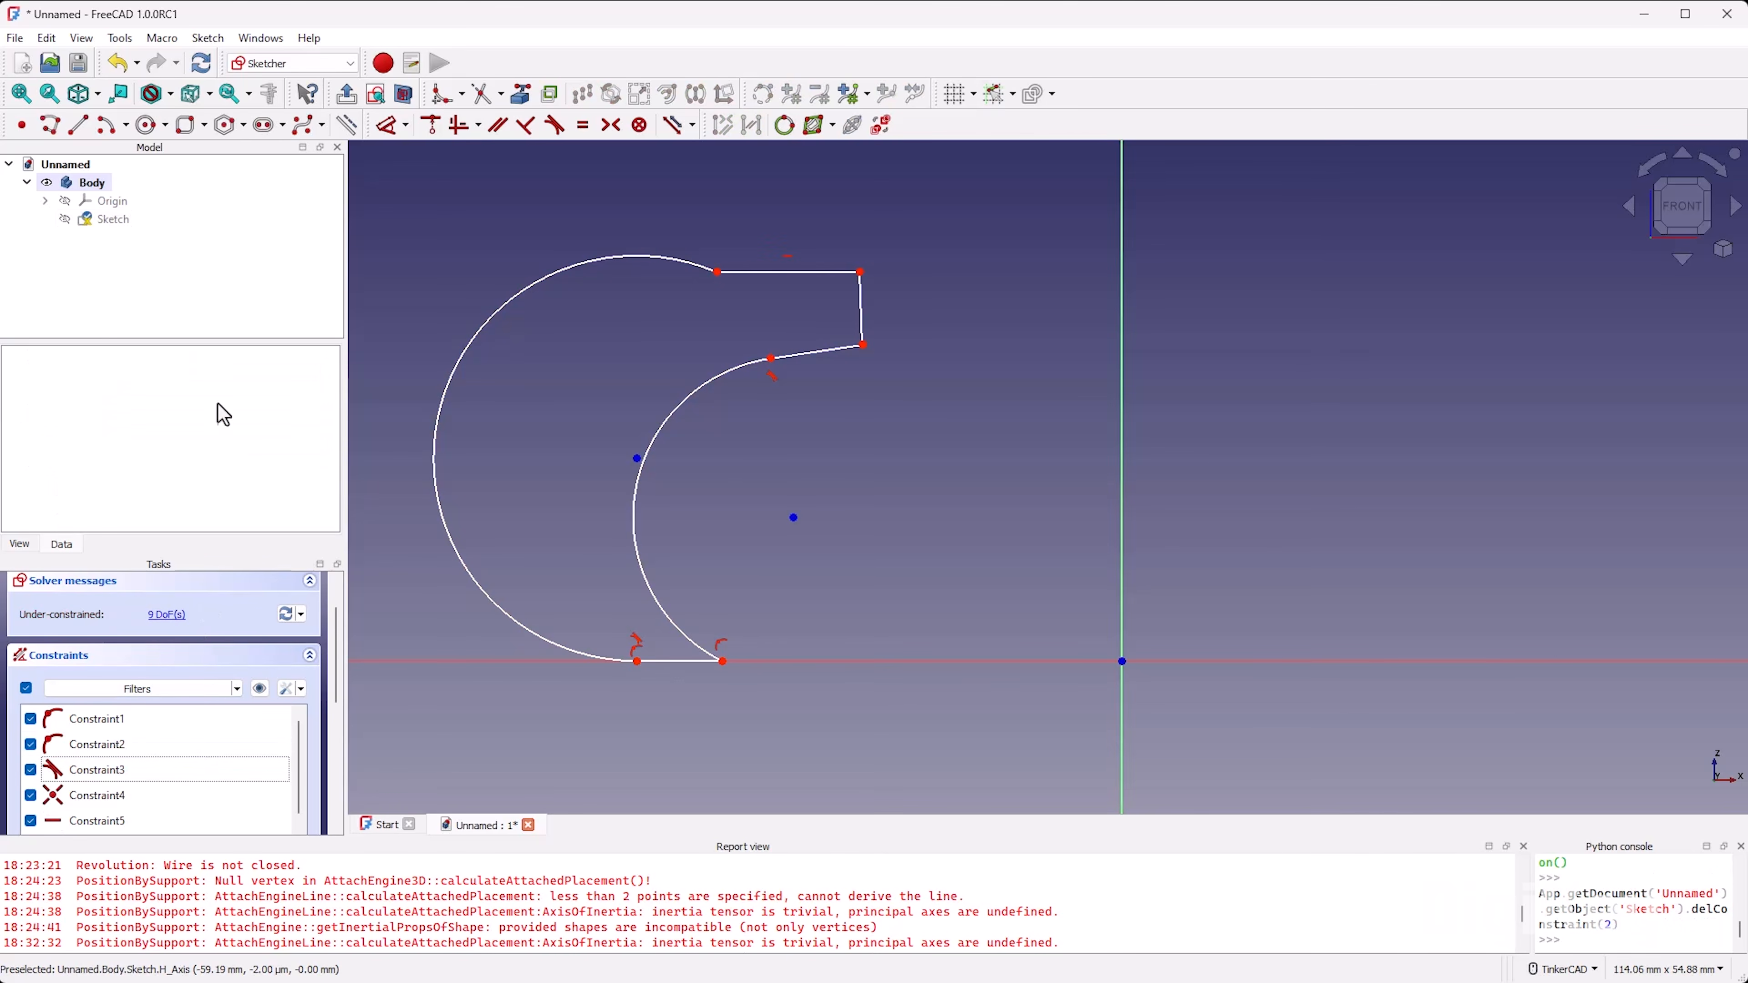
pyautogui.click(795, 317)
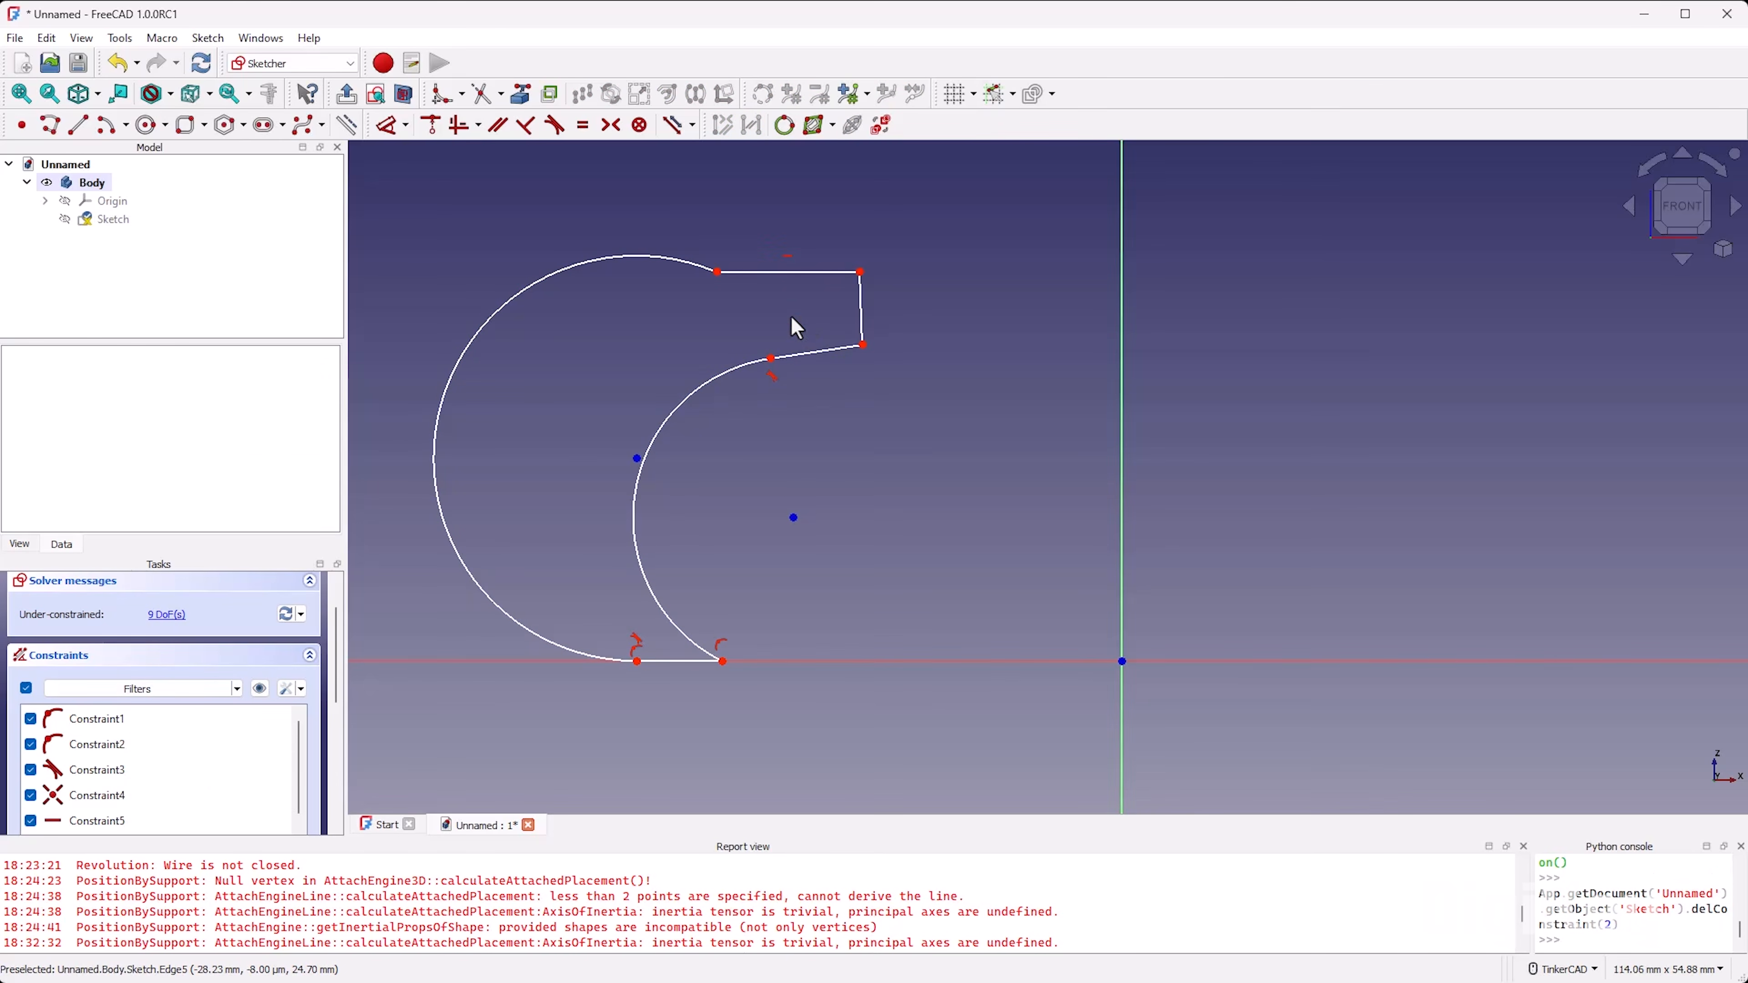
# Step: Constrain the lower edge of the profile's arm as horizontal and its short end edge as vertical
pyautogui.press('h')
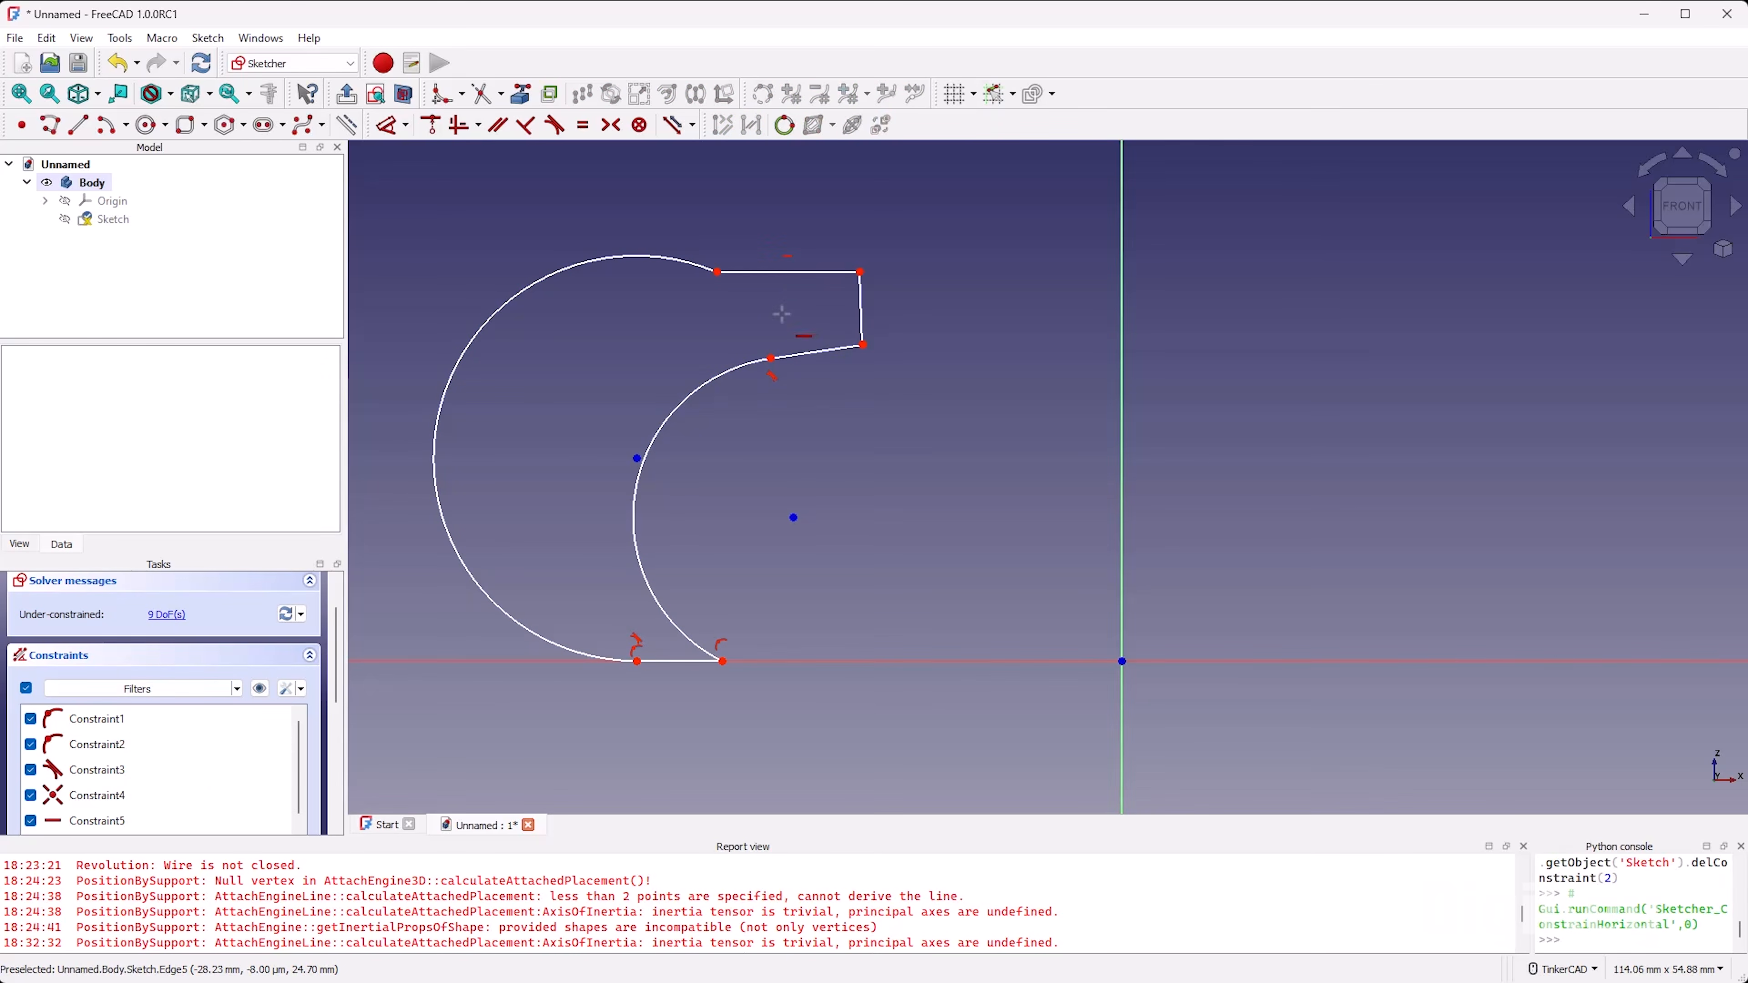
pyautogui.click(817, 353)
pyautogui.press('v')
pyautogui.click(860, 311)
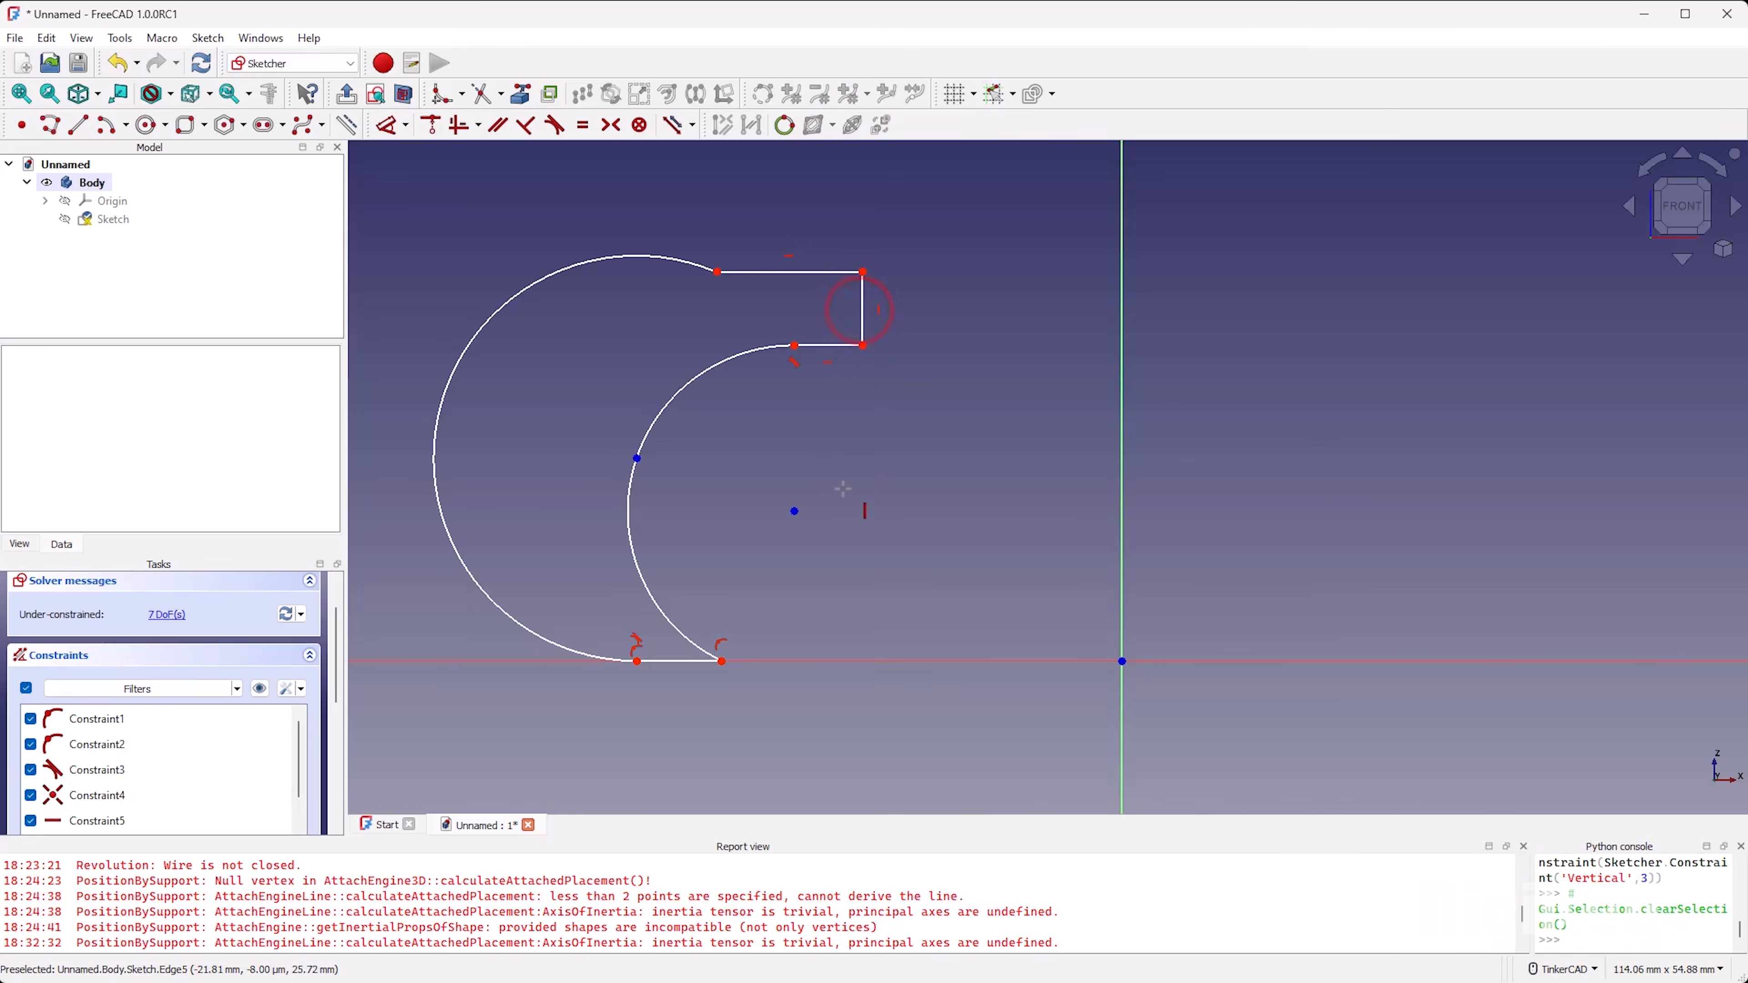
pyautogui.rightClick(812, 467)
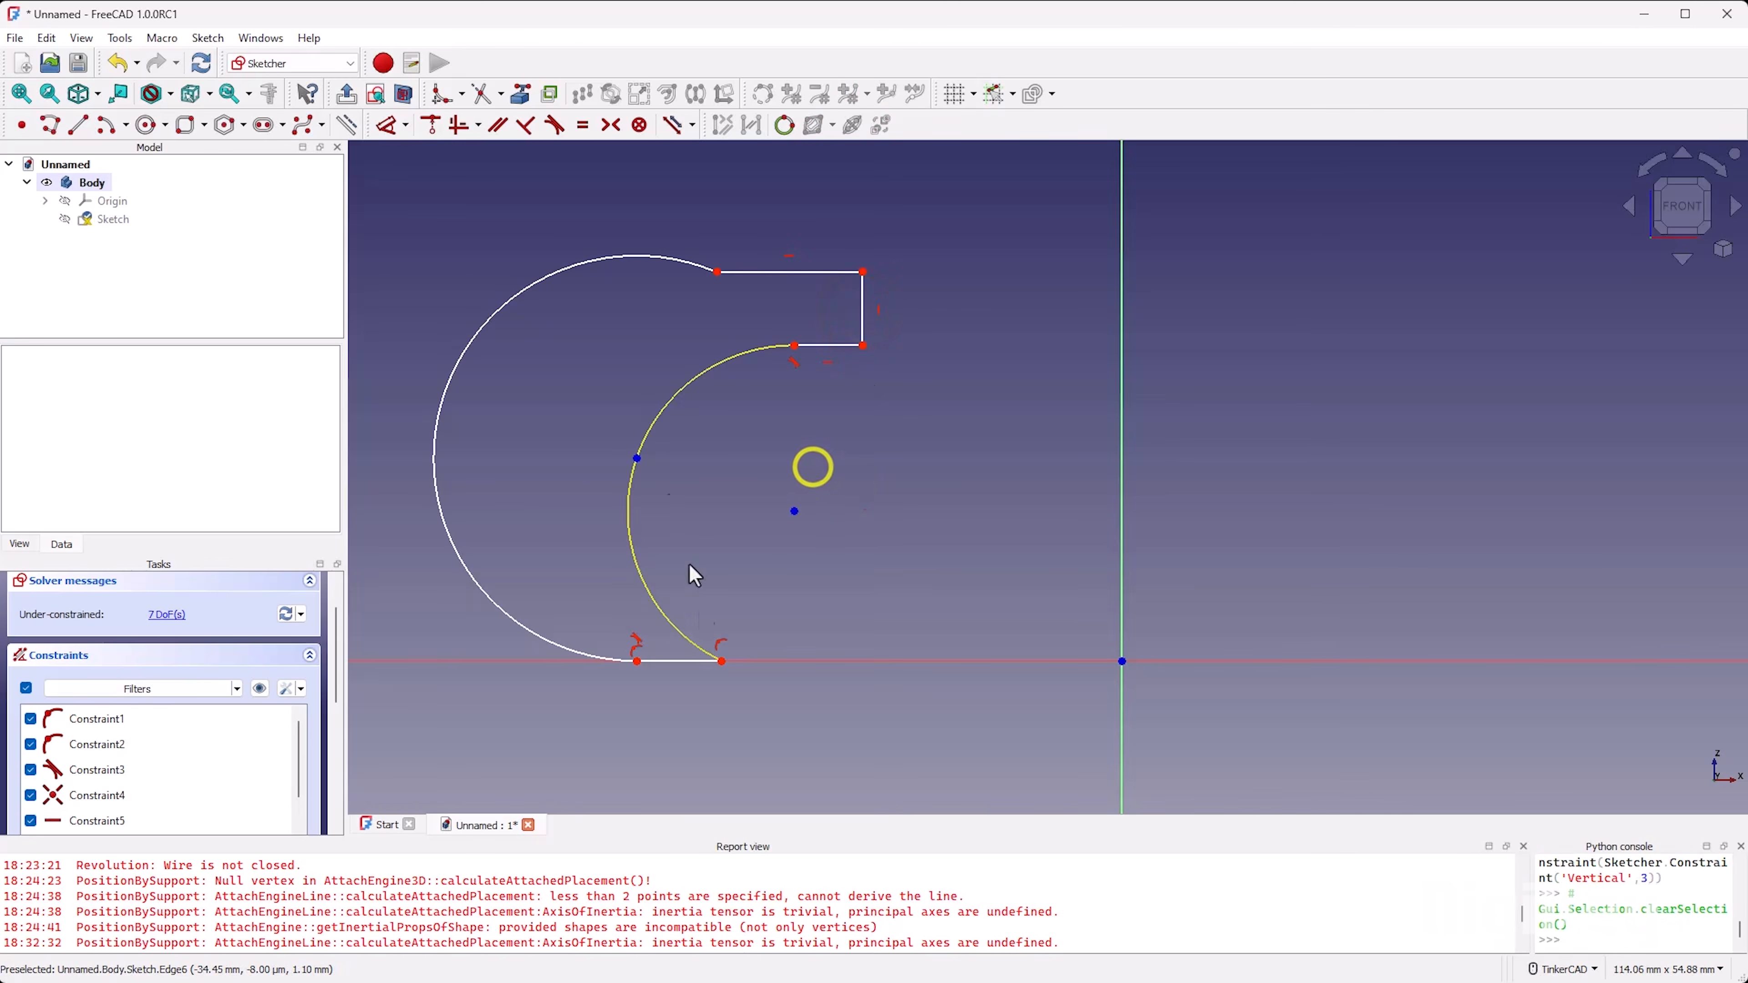
# Step: Reshape the profile by moving both arc centres and shifting the inner arc's base endpoint closer to the outer arc
pyautogui.moveTo(636, 457); pyautogui.dragTo(577, 573)
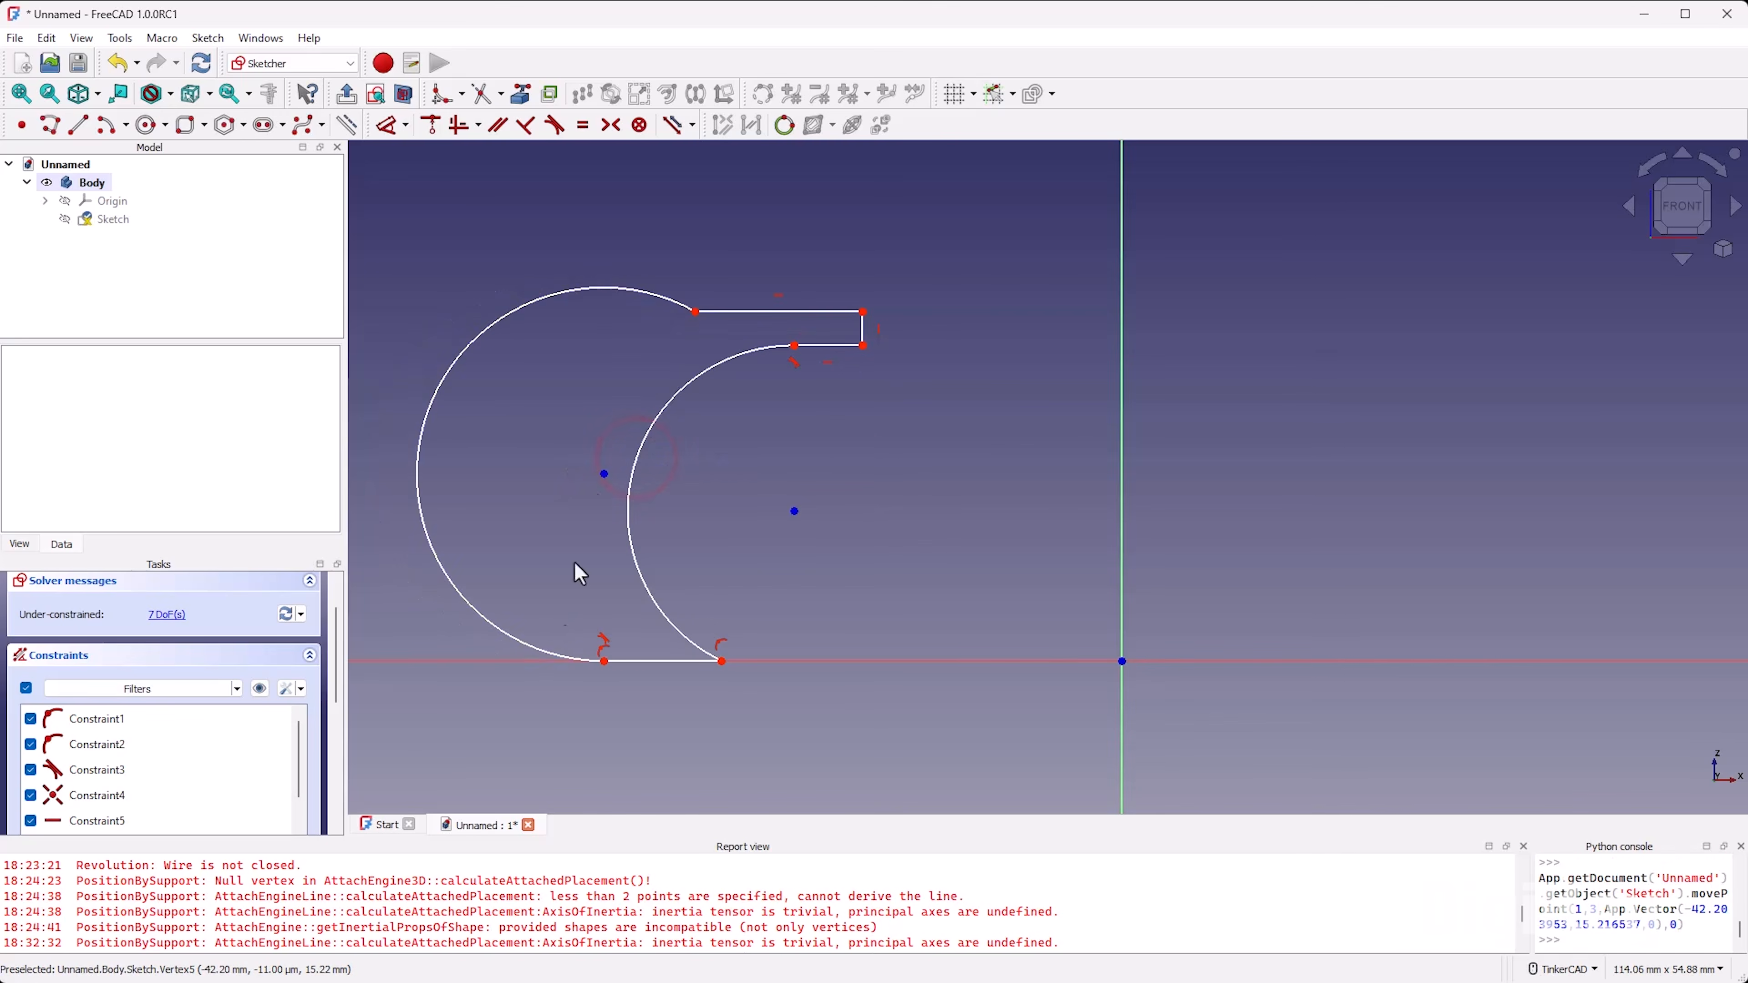
pyautogui.moveTo(720, 658)
pyautogui.mouseDown()
pyautogui.moveTo(702, 690)
pyautogui.moveTo(886, 691)
pyautogui.moveTo(568, 641)
pyautogui.moveTo(669, 646)
pyautogui.mouseUp()
pyautogui.moveTo(792, 524)
pyautogui.mouseDown()
pyautogui.moveTo(846, 558)
pyautogui.moveTo(741, 551)
pyautogui.moveTo(816, 548)
pyautogui.mouseUp()
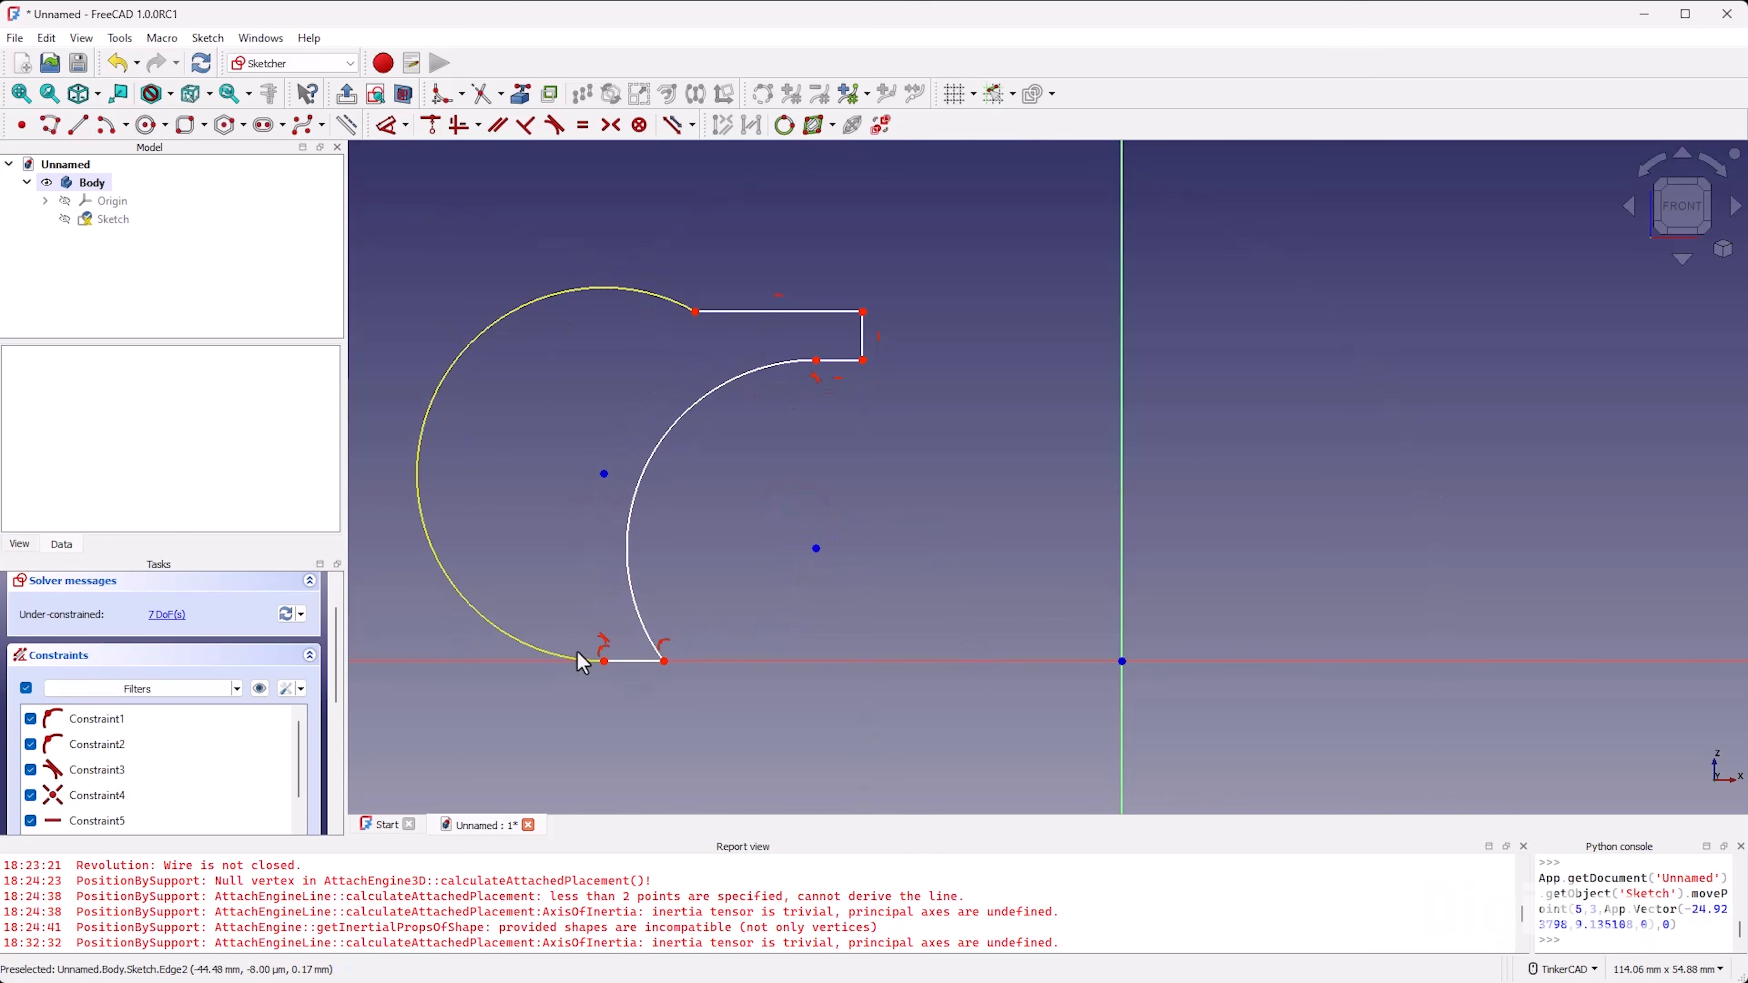
# Step: Delete the tangent constraint between the outer arc and the base segment, and move the arc's centre up to separate them
pyautogui.click(604, 642)
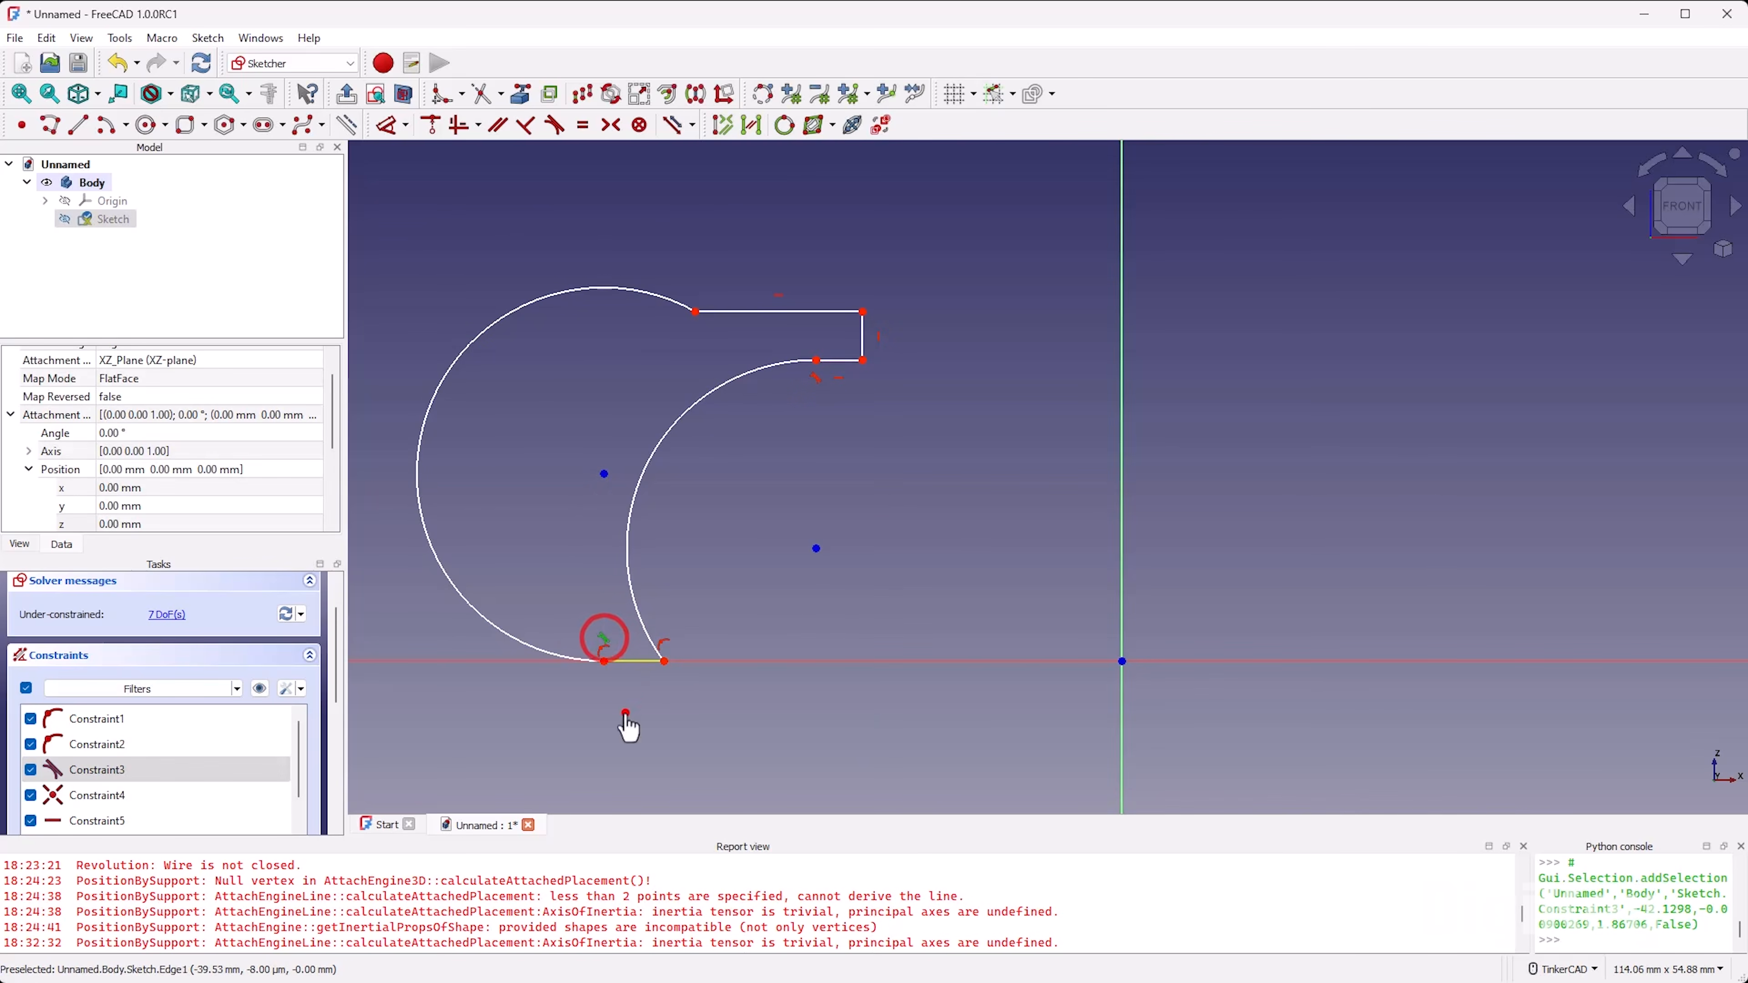
pyautogui.moveTo(604, 475)
pyautogui.mouseDown()
pyautogui.moveTo(546, 500)
pyautogui.moveTo(626, 480)
pyautogui.moveTo(575, 525)
pyautogui.moveTo(587, 499)
pyautogui.mouseUp()
pyautogui.click(580, 635)
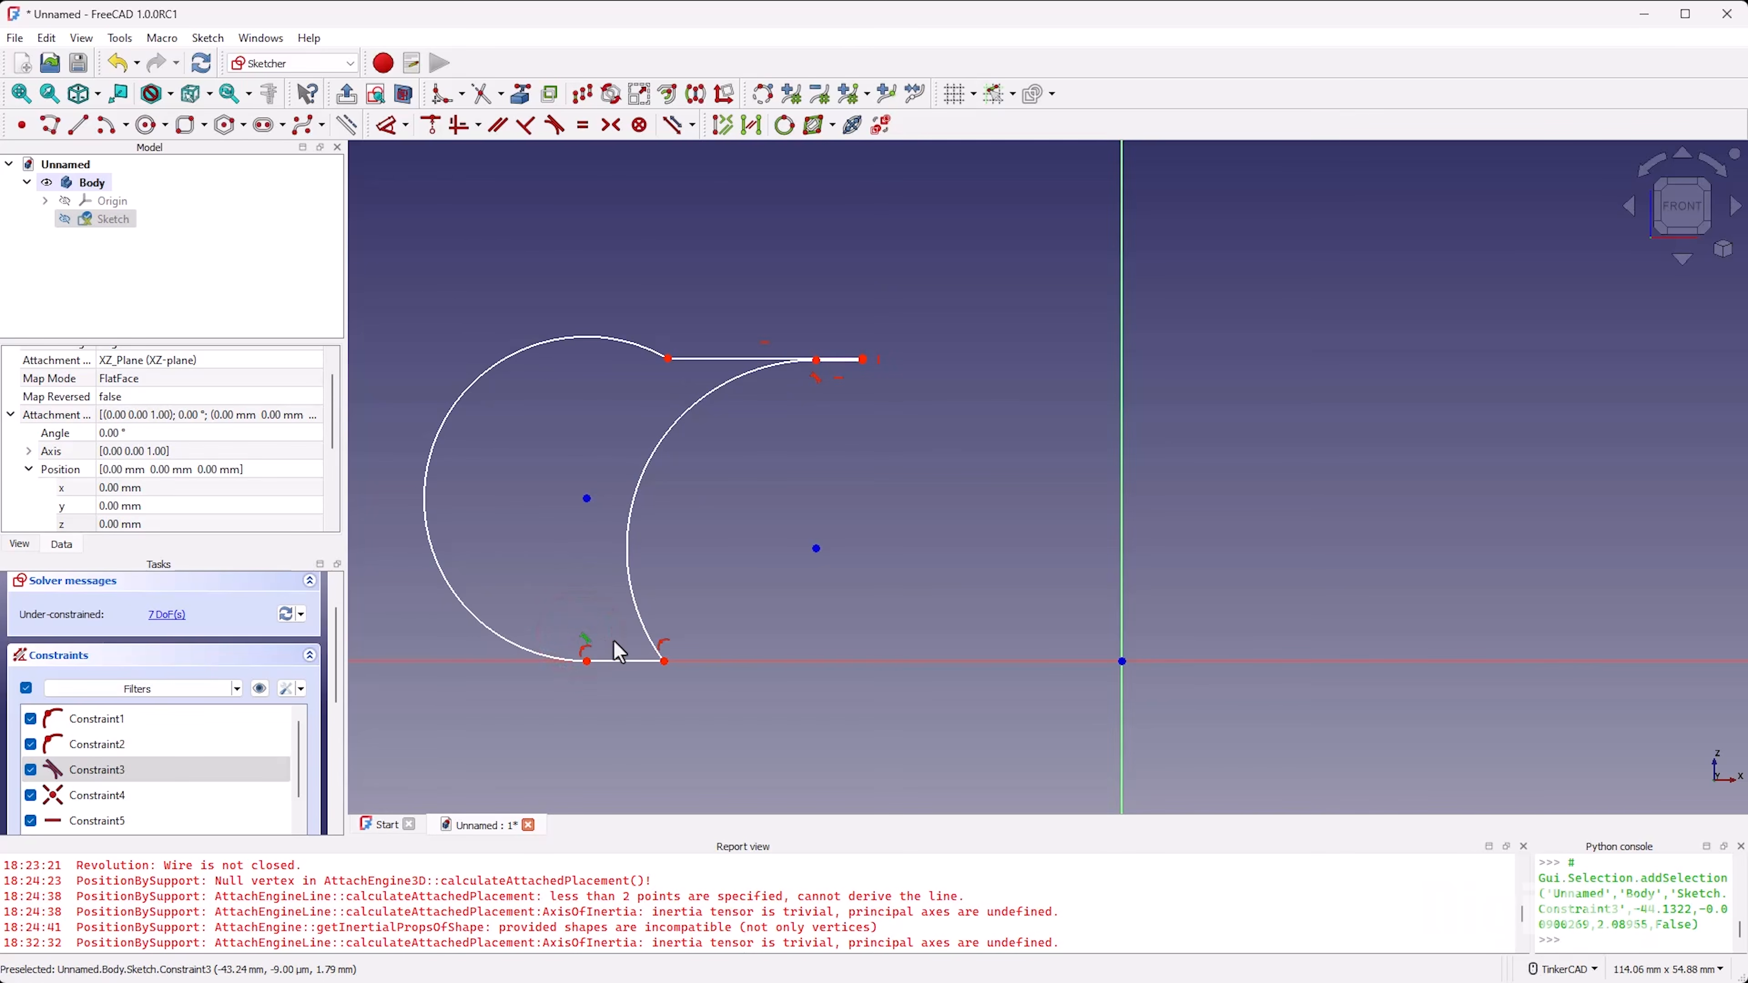
pyautogui.press('Delete')
pyautogui.moveTo(586, 499); pyautogui.dragTo(576, 449)
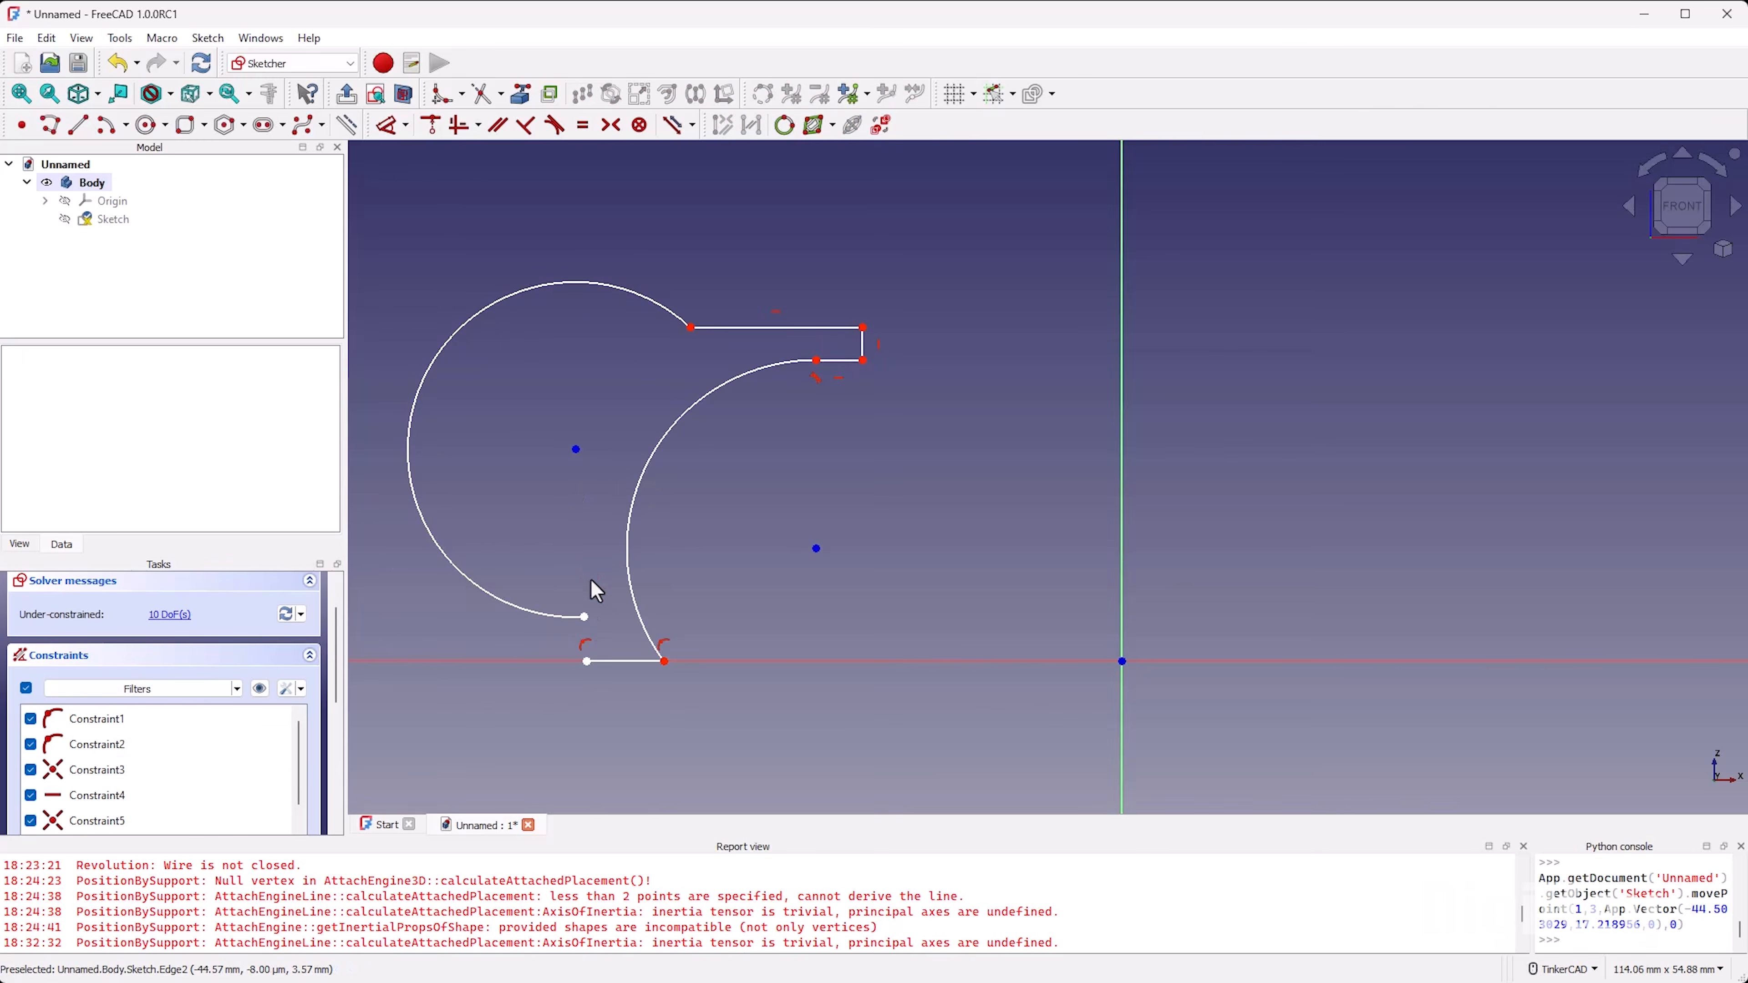
# Step: Rejoin the outer arc's lower end to the base segment's outer endpoint with a coincident constraint
pyautogui.press('c')
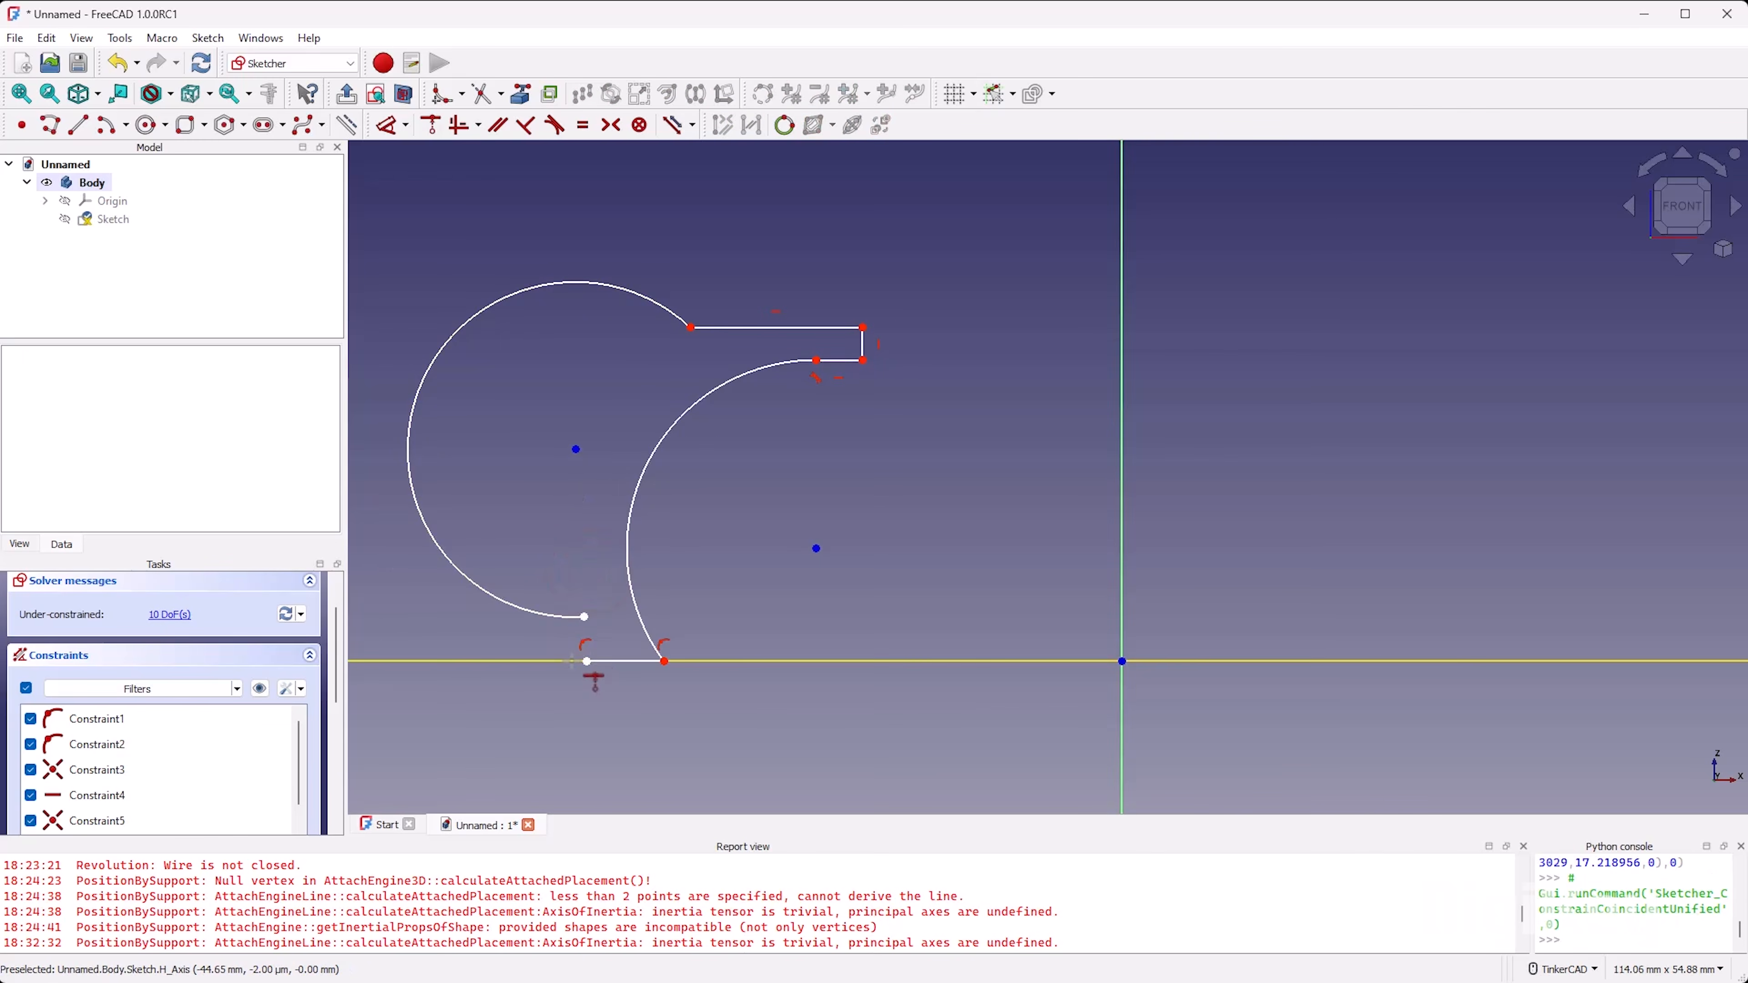
pyautogui.click(583, 616)
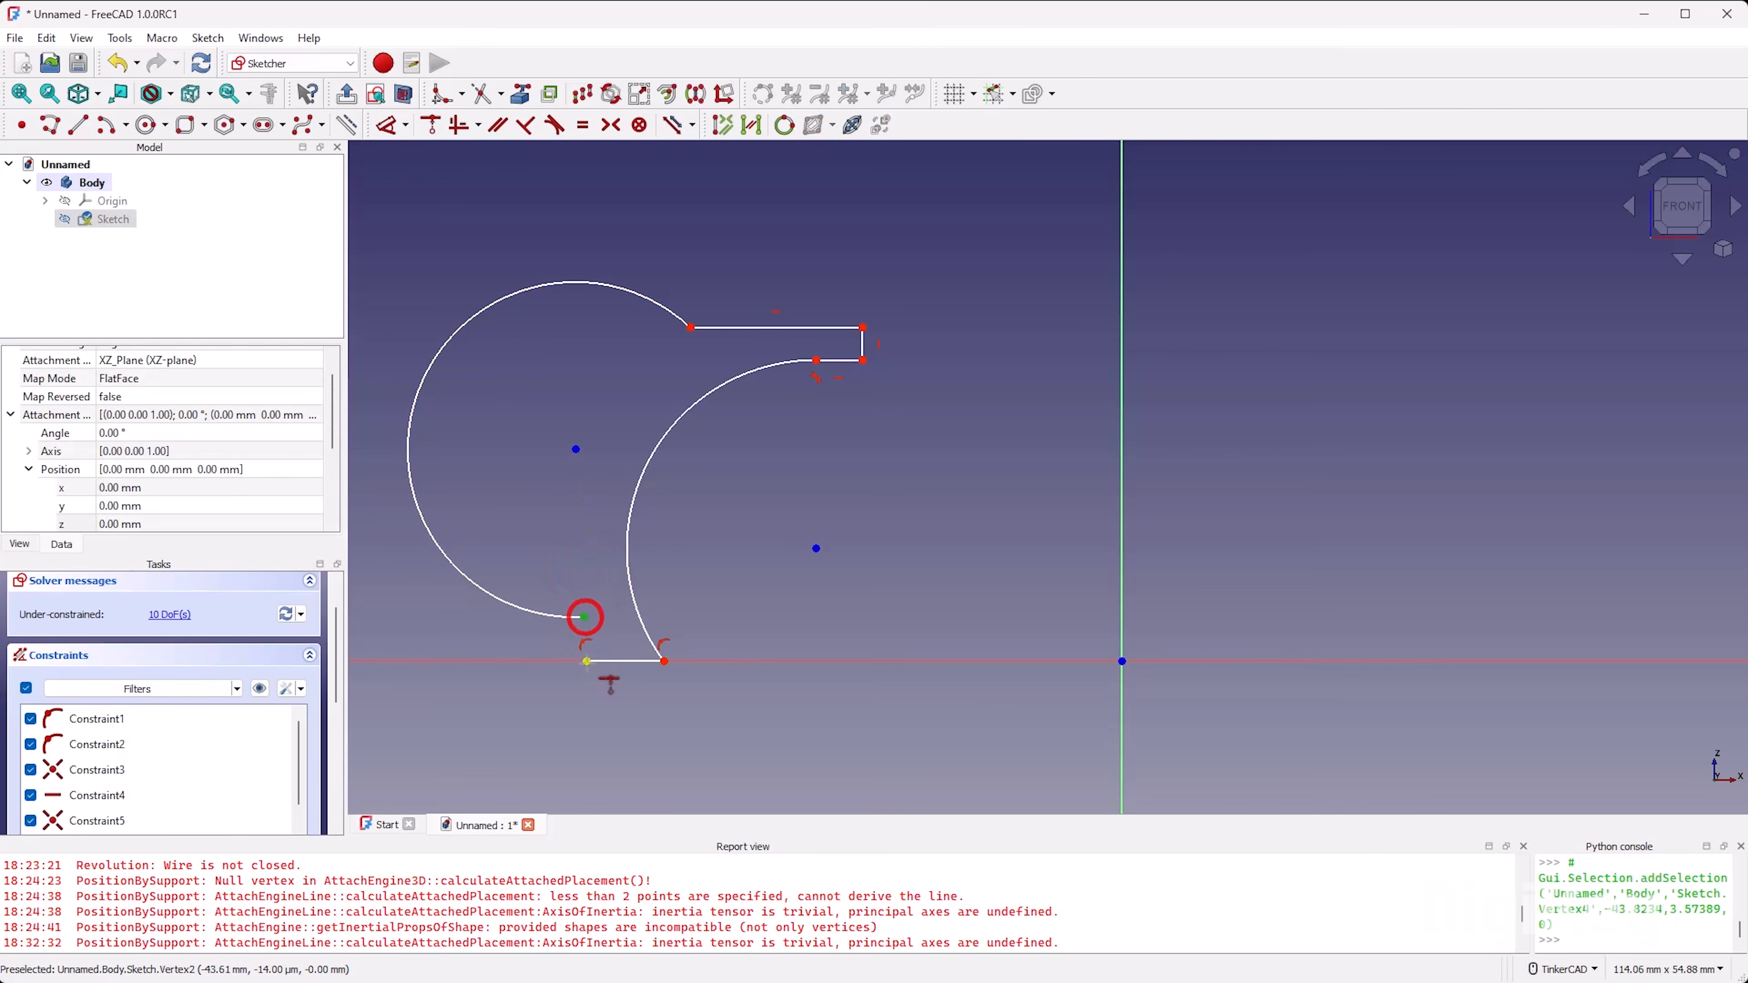
pyautogui.click(587, 661)
# Step: Make the two arc centres coincident and enlarge the profile by moving the shared centre and the arm's top edge
pyautogui.moveTo(575, 477); pyautogui.dragTo(735, 513)
pyautogui.click(734, 507)
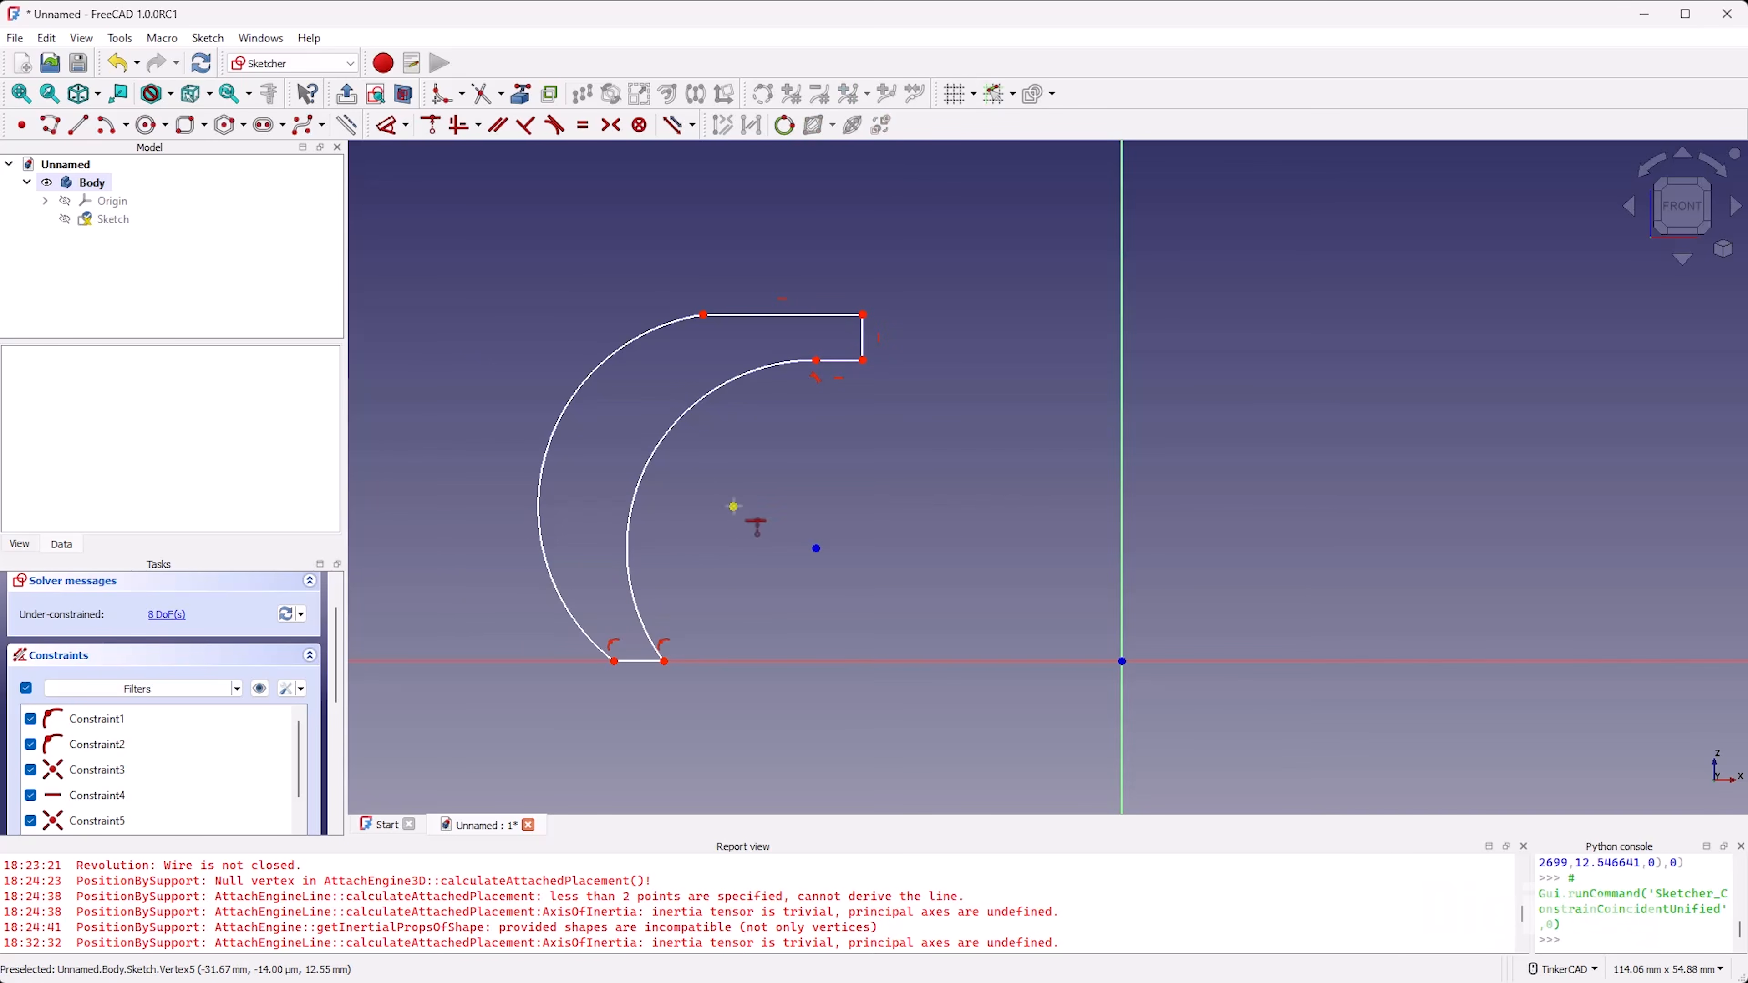
pyautogui.click(816, 549)
pyautogui.press('c')
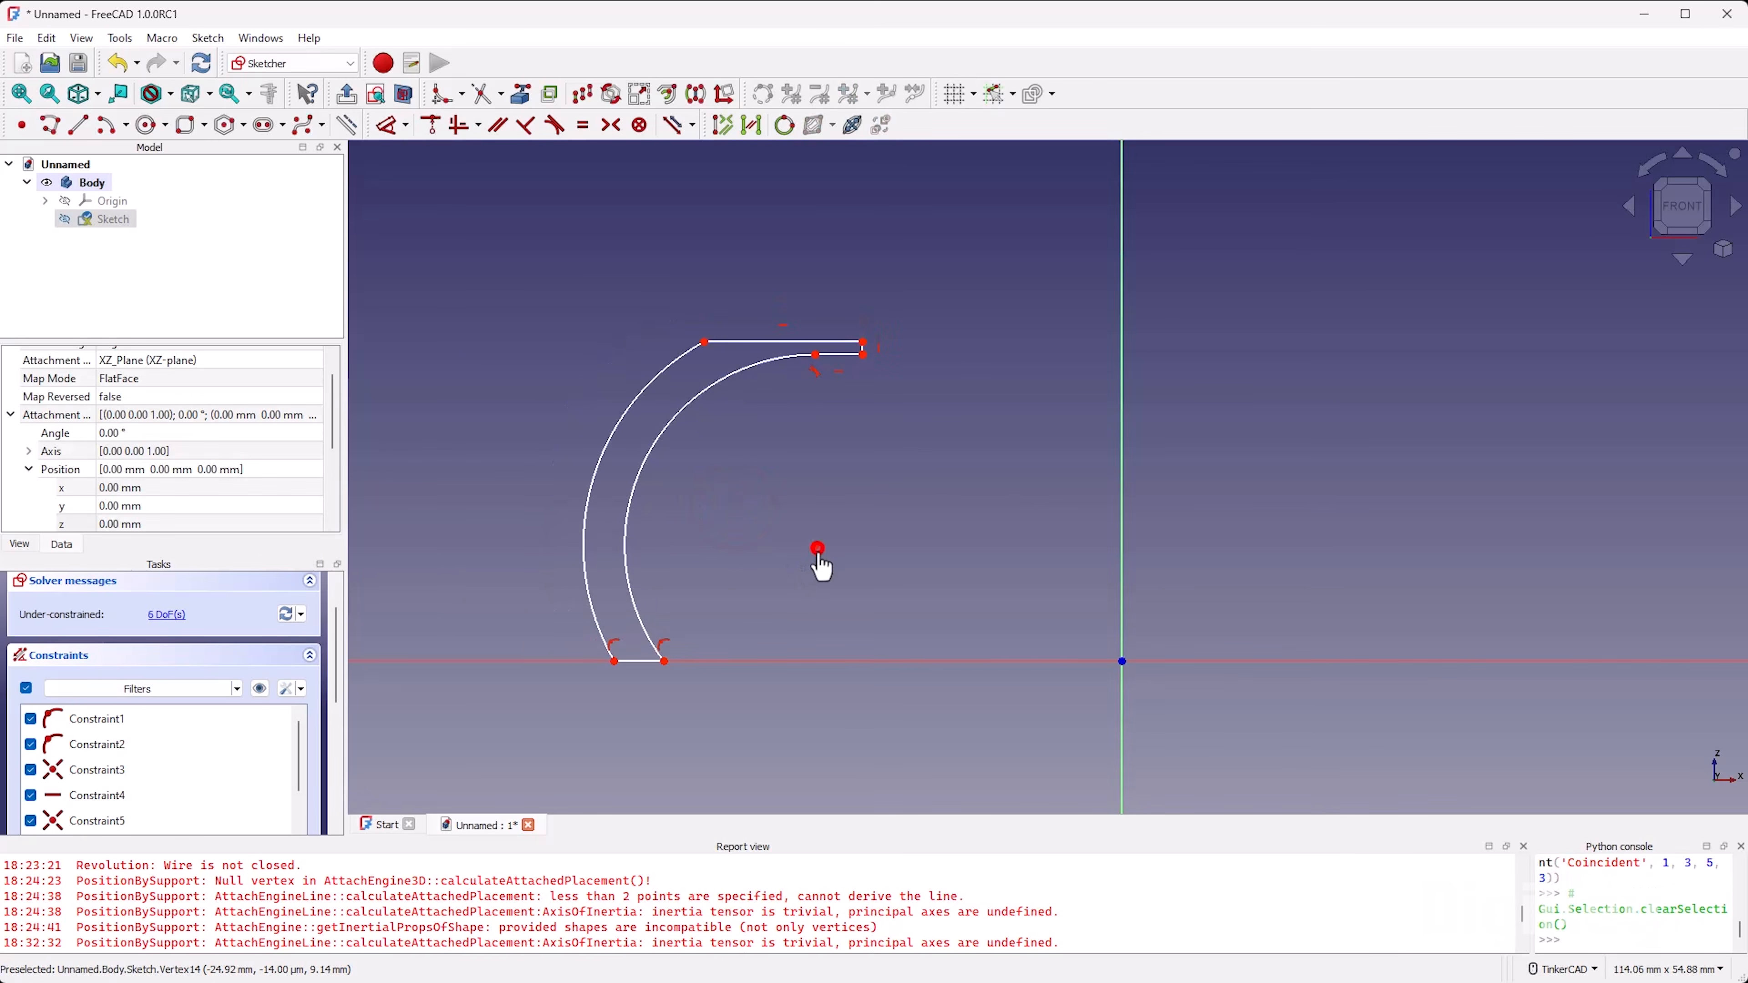
pyautogui.moveTo(817, 548)
pyautogui.mouseDown()
pyautogui.moveTo(1060, 603)
pyautogui.moveTo(812, 526)
pyautogui.moveTo(842, 531)
pyautogui.moveTo(845, 500)
pyautogui.moveTo(841, 526)
pyautogui.mouseUp()
pyautogui.moveTo(796, 329)
pyautogui.mouseDown()
pyautogui.moveTo(777, 515)
pyautogui.moveTo(914, 517)
pyautogui.moveTo(832, 549)
pyautogui.moveTo(825, 536)
pyautogui.mouseUp()
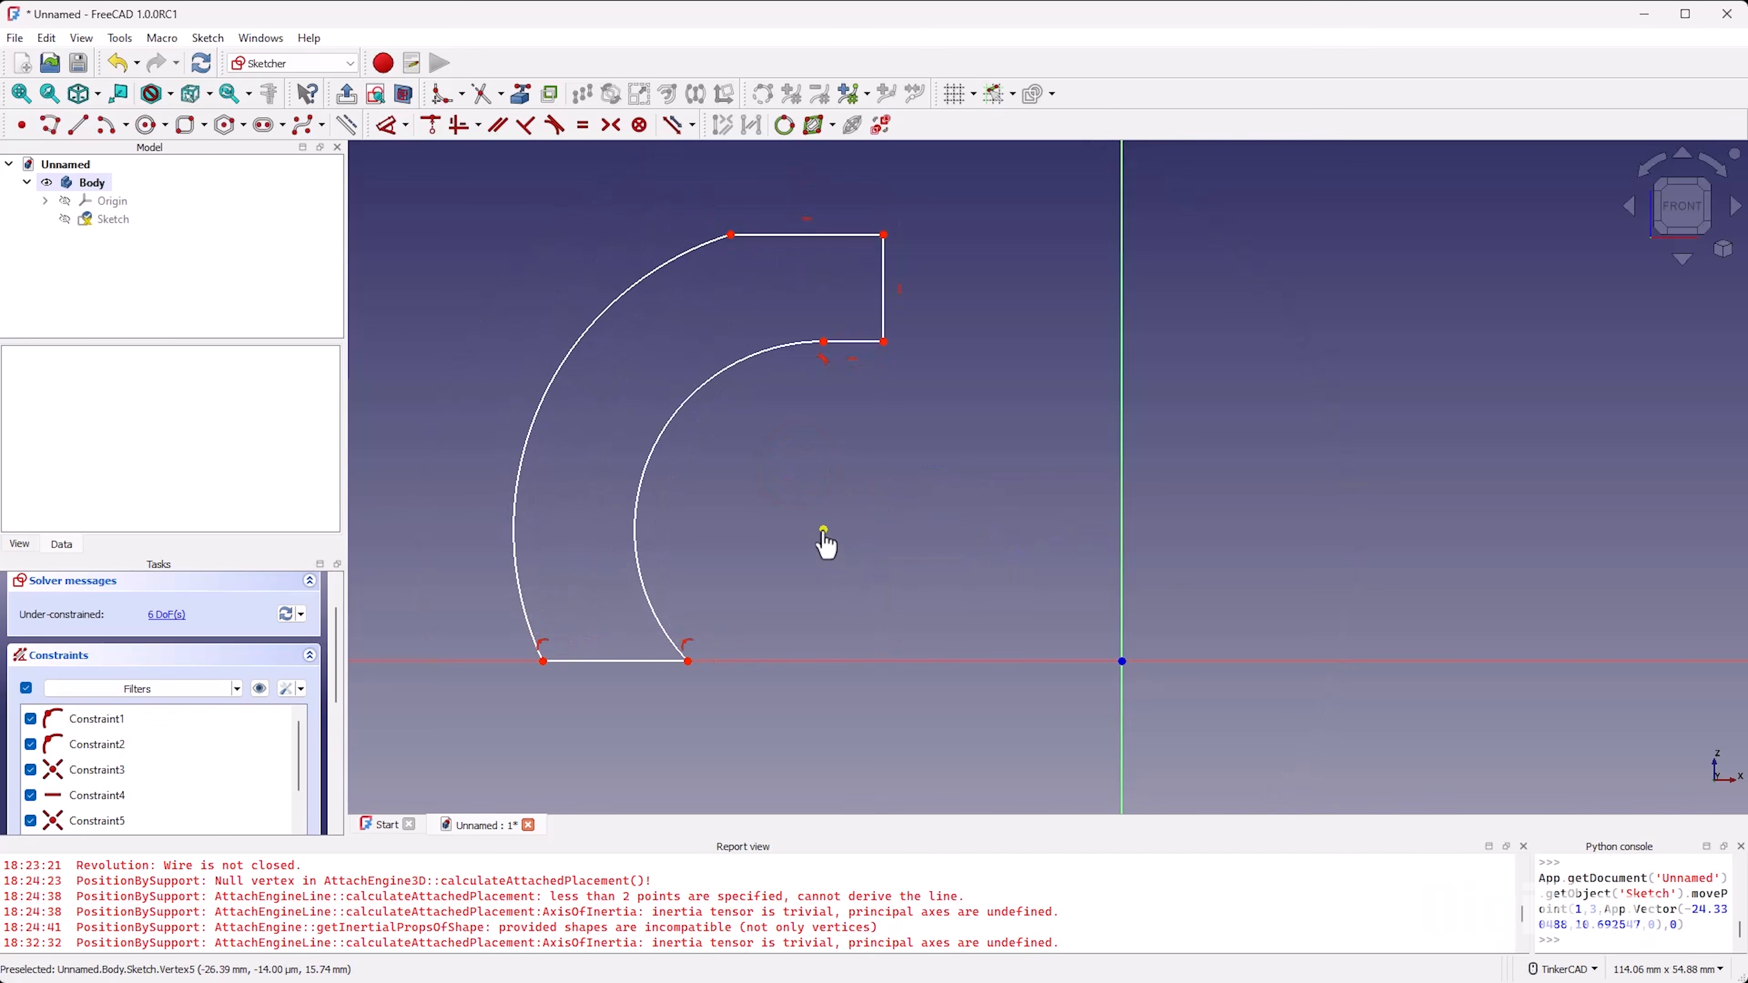
# Step: Replace the tangent constraint between the inner arc and the arm's lower edge with a coincident constraint on their endpoints
pyautogui.click(822, 359)
pyautogui.press('Delete')
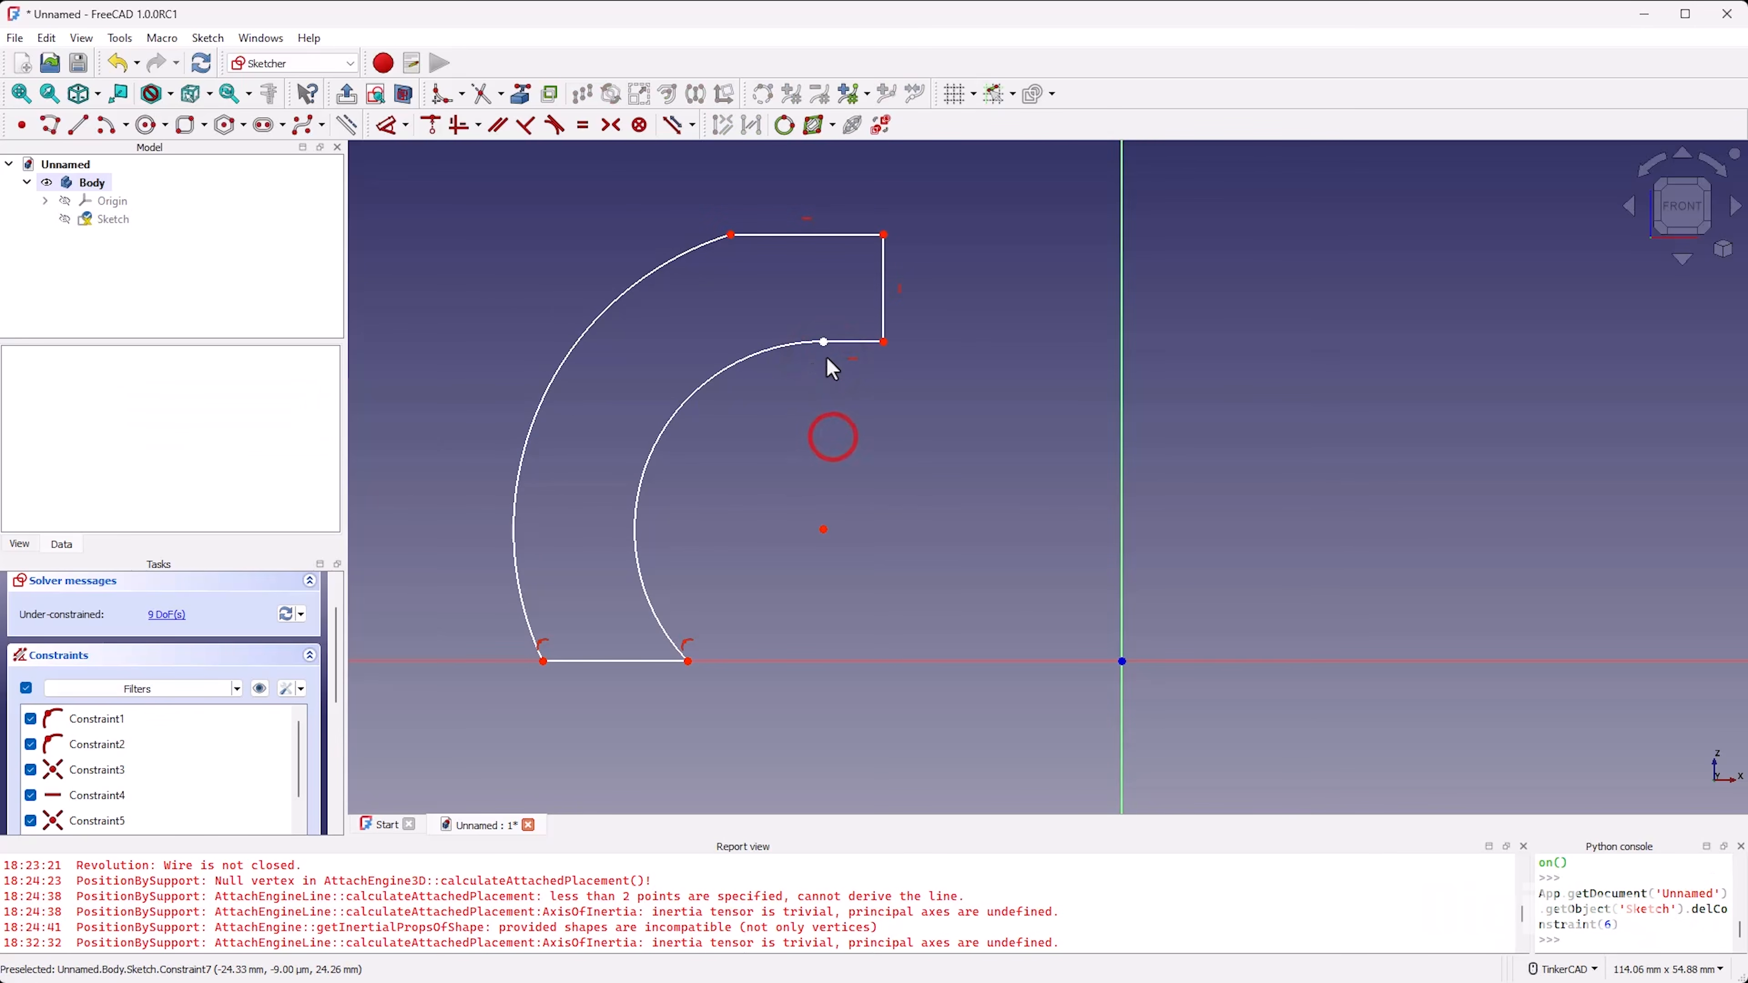
pyautogui.moveTo(823, 342)
pyautogui.mouseDown()
pyautogui.moveTo(826, 362)
pyautogui.moveTo(829, 317)
pyautogui.mouseUp()
pyautogui.click(828, 317)
pyautogui.click(824, 341)
pyautogui.press('c')
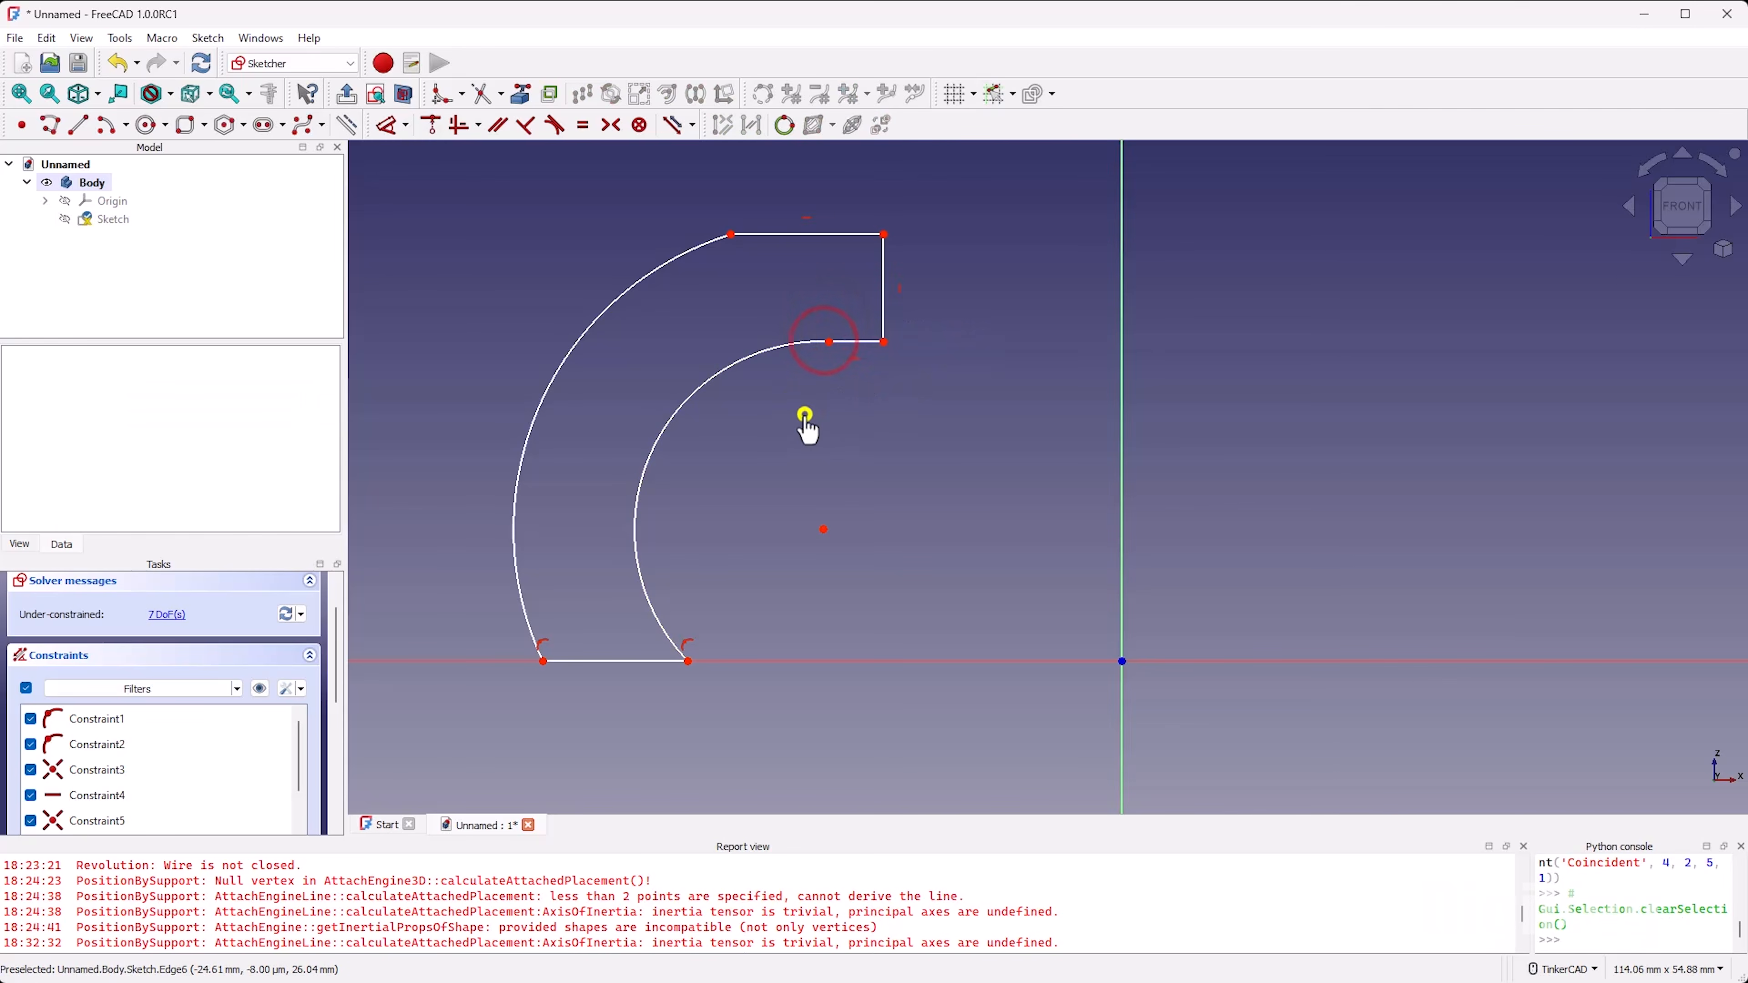
# Step: Constrain the shared arc centre onto the horizontal axis beyond the origin, and shift the inner arc's upper endpoint to lengthen the arm's lower edge
pyautogui.moveTo(830, 527)
pyautogui.mouseDown()
pyautogui.moveTo(908, 568)
pyautogui.moveTo(1096, 603)
pyautogui.moveTo(1131, 592)
pyautogui.moveTo(1209, 650)
pyautogui.moveTo(1435, 674)
pyautogui.moveTo(1489, 662)
pyautogui.moveTo(1194, 673)
pyautogui.moveTo(1210, 698)
pyautogui.mouseUp()
pyautogui.click(1209, 694)
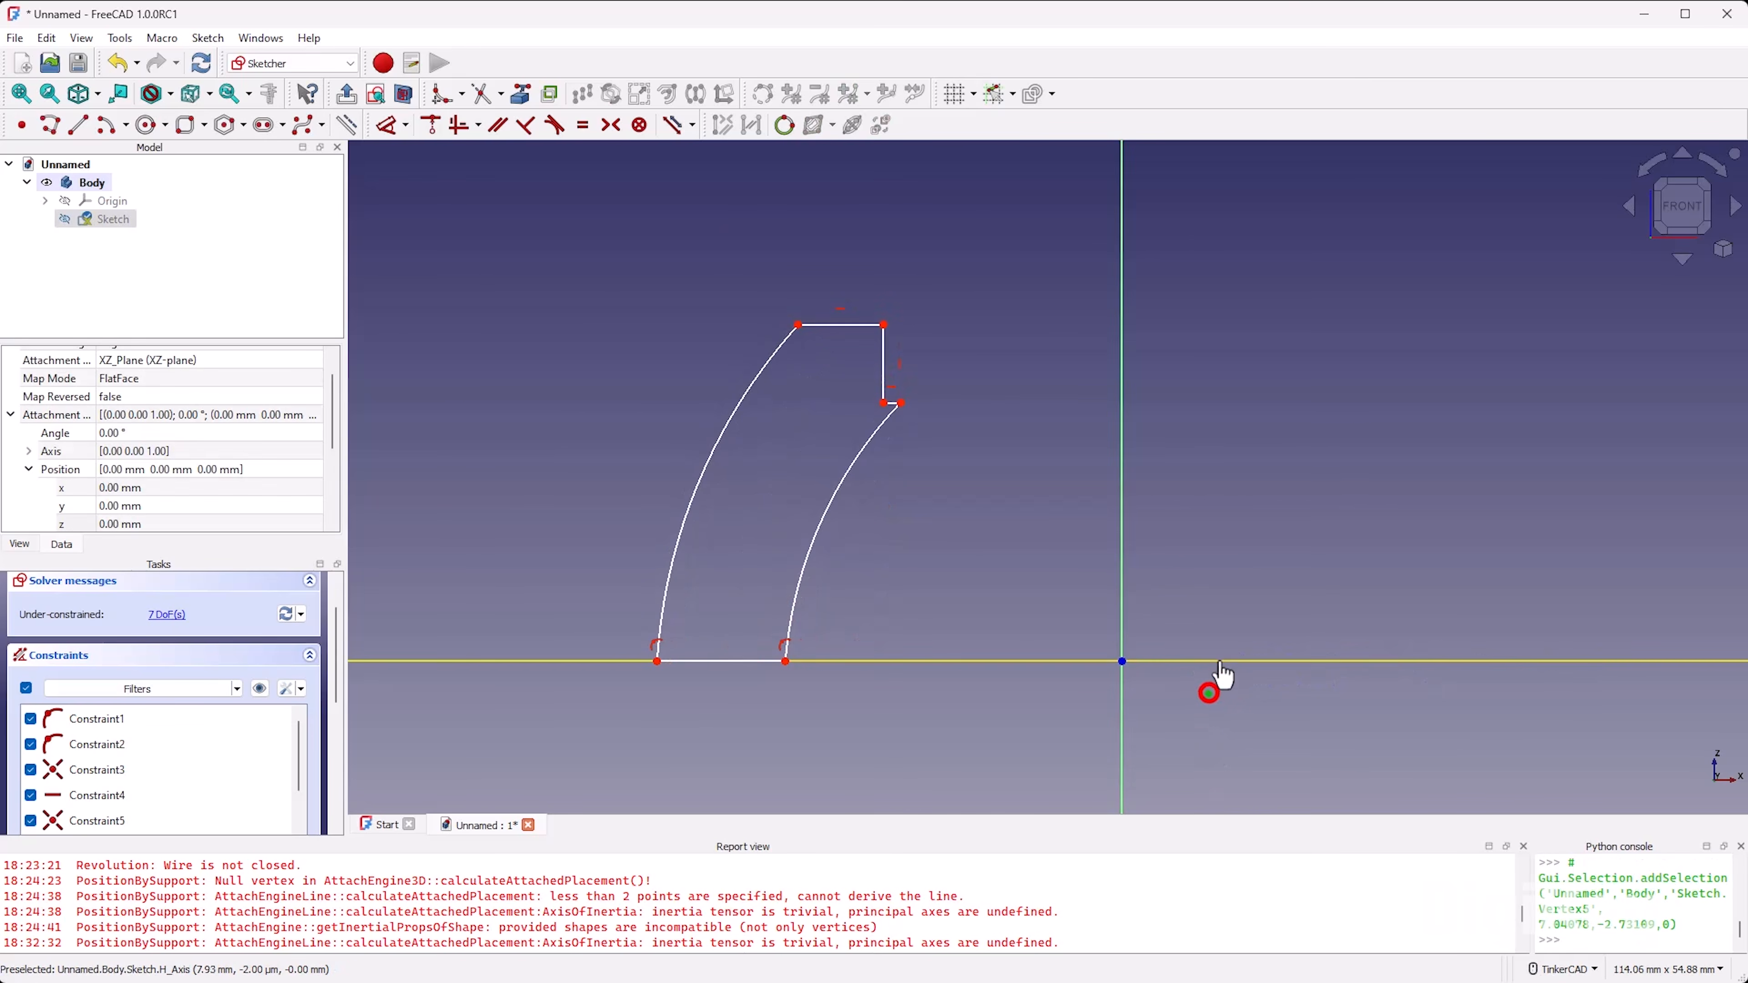
pyautogui.click(1216, 661)
pyautogui.rightClick(1219, 546)
pyautogui.moveTo(902, 402); pyautogui.dragTo(821, 376)
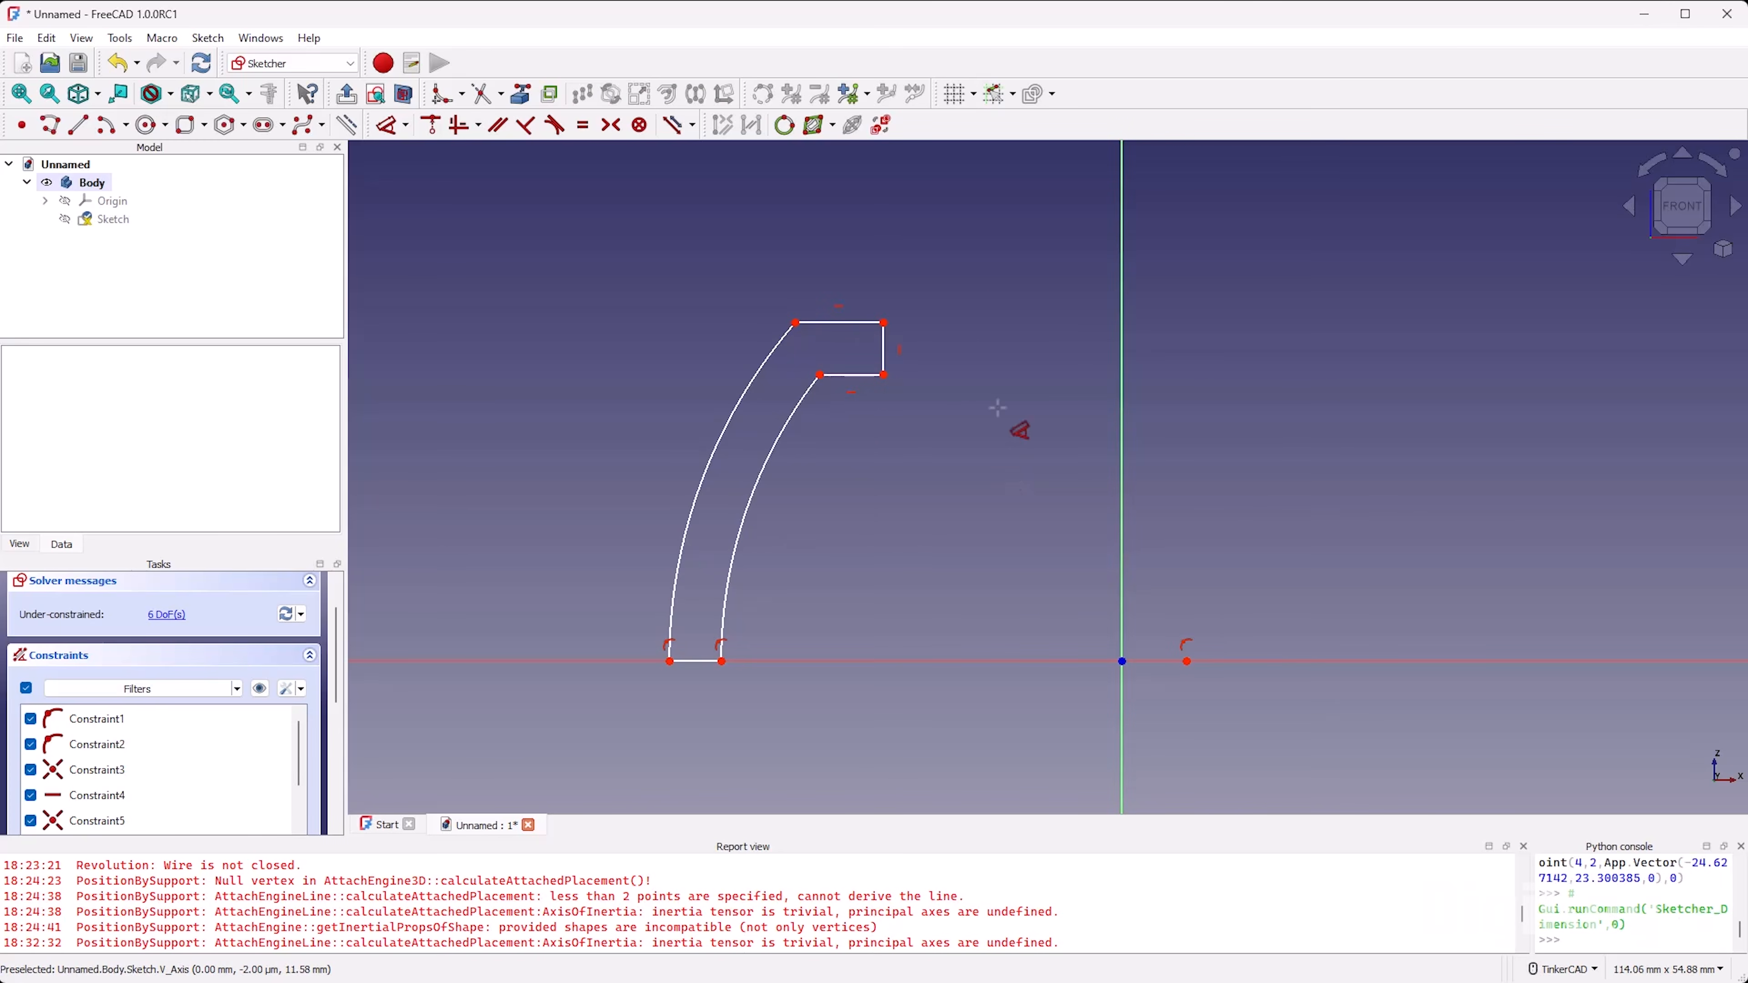
# Step: Dimension the arm's short vertical end edge to 2 mm
pyautogui.click(885, 349)
pyautogui.press('i')
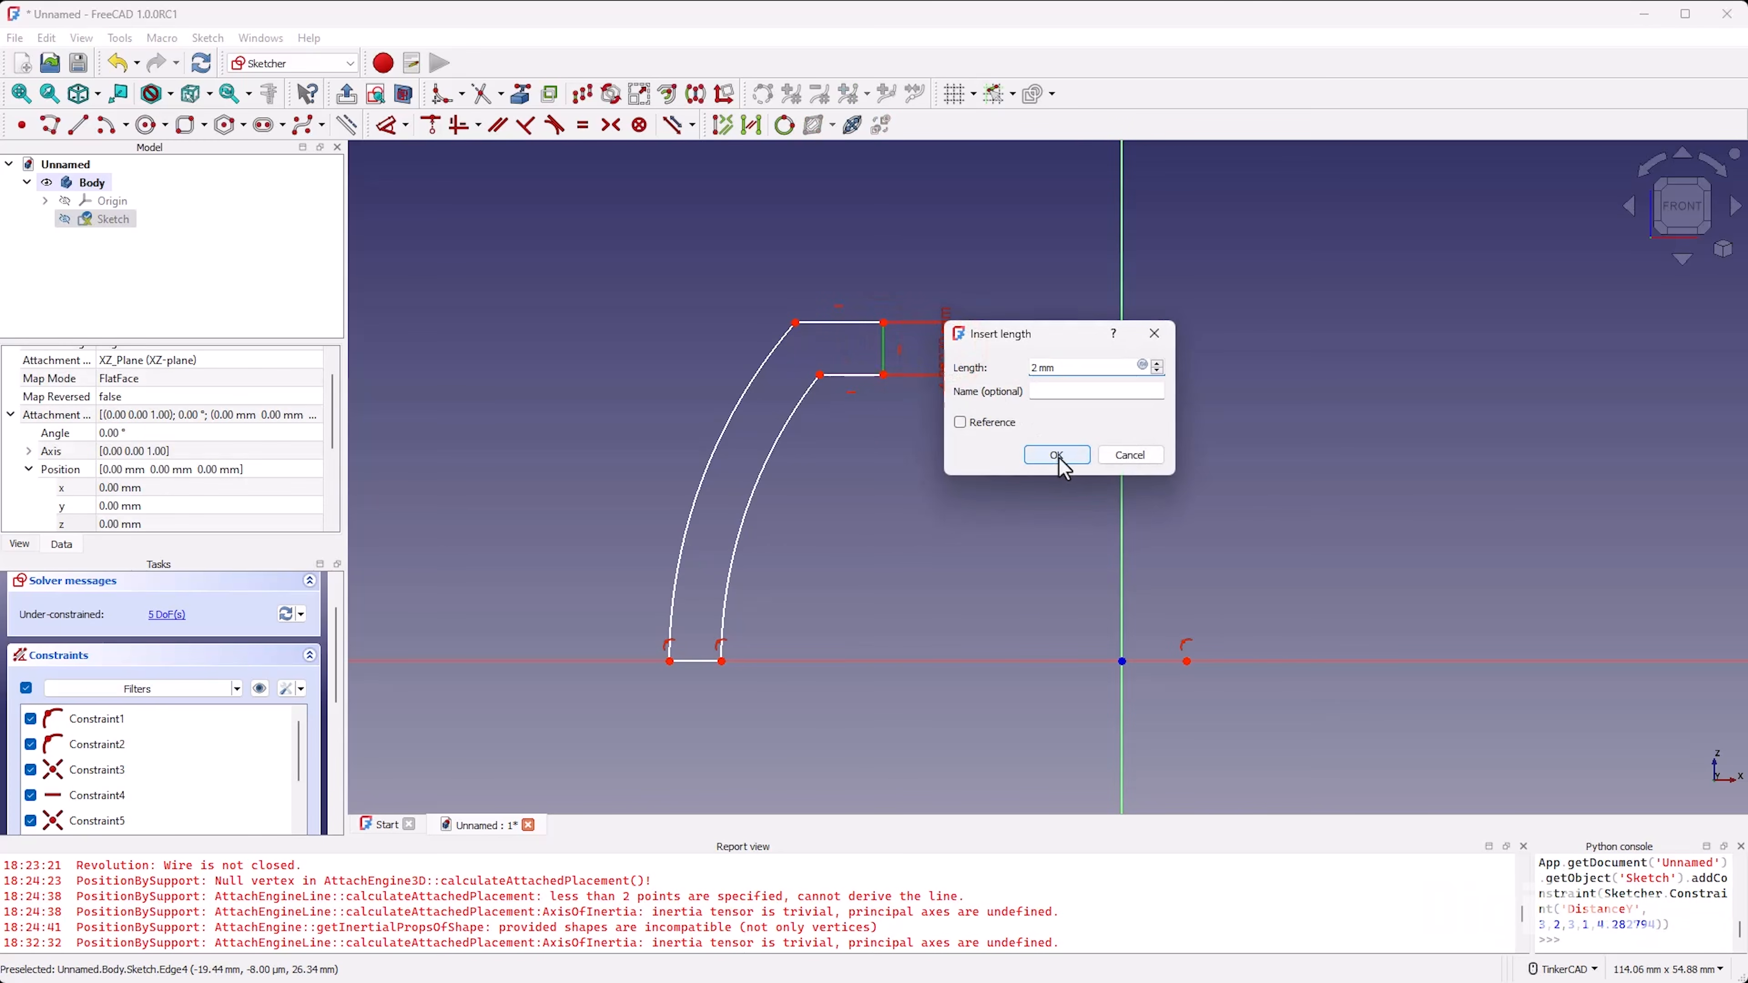
pyautogui.click(1058, 457)
# Step: Dimension the profile's base segment on the horizontal axis to 1.6 mm
pyautogui.click(685, 662)
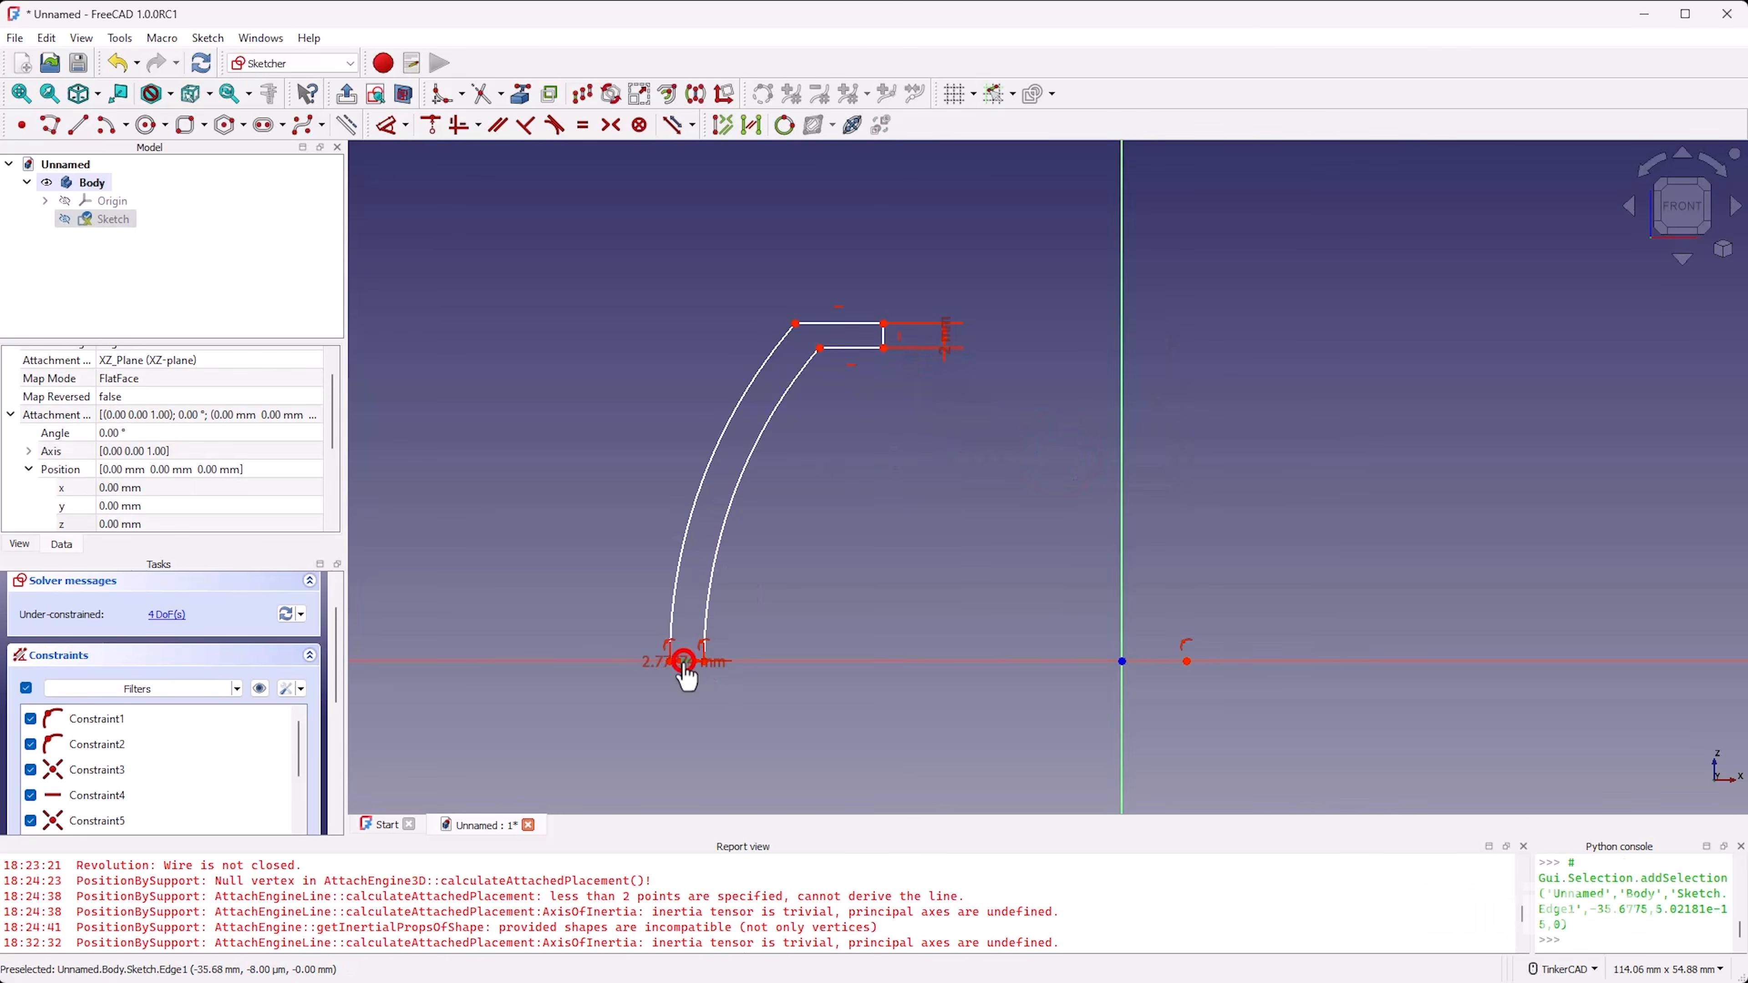
pyautogui.click(747, 694)
pyautogui.write('1.')
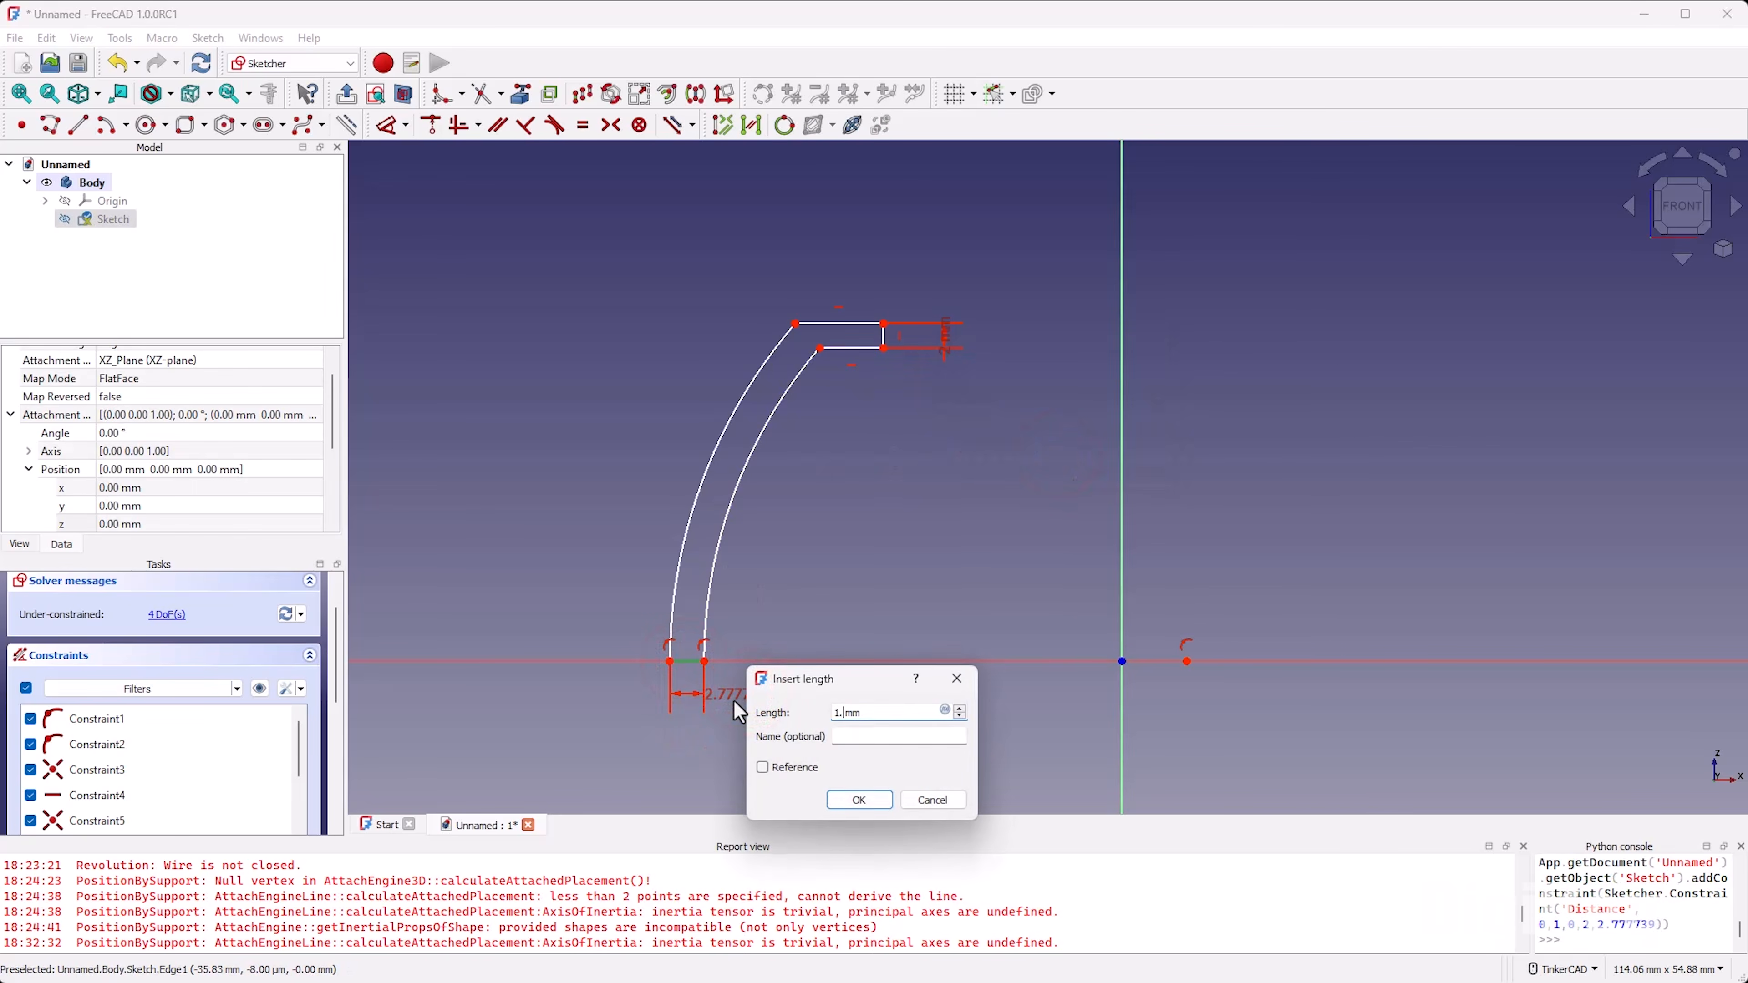
pyautogui.write('6')
pyautogui.press('Return')
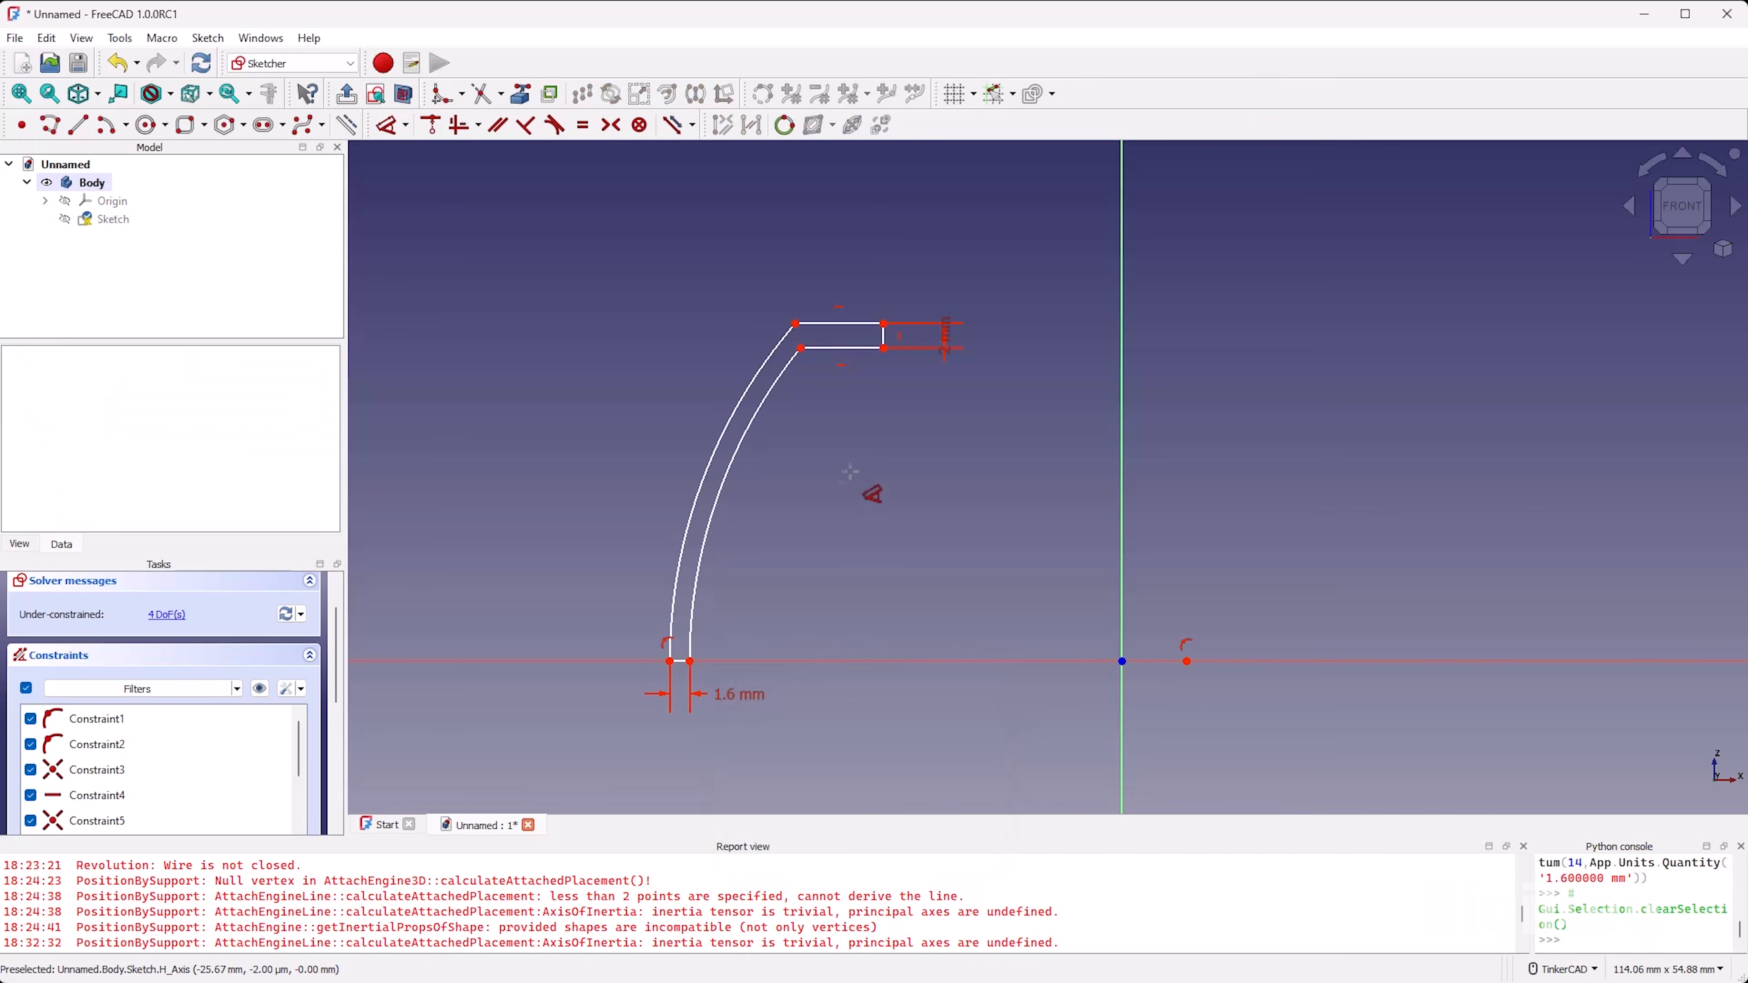
# Step: Dimension the arm's lower horizontal edge to 2 mm
pyautogui.click(854, 349)
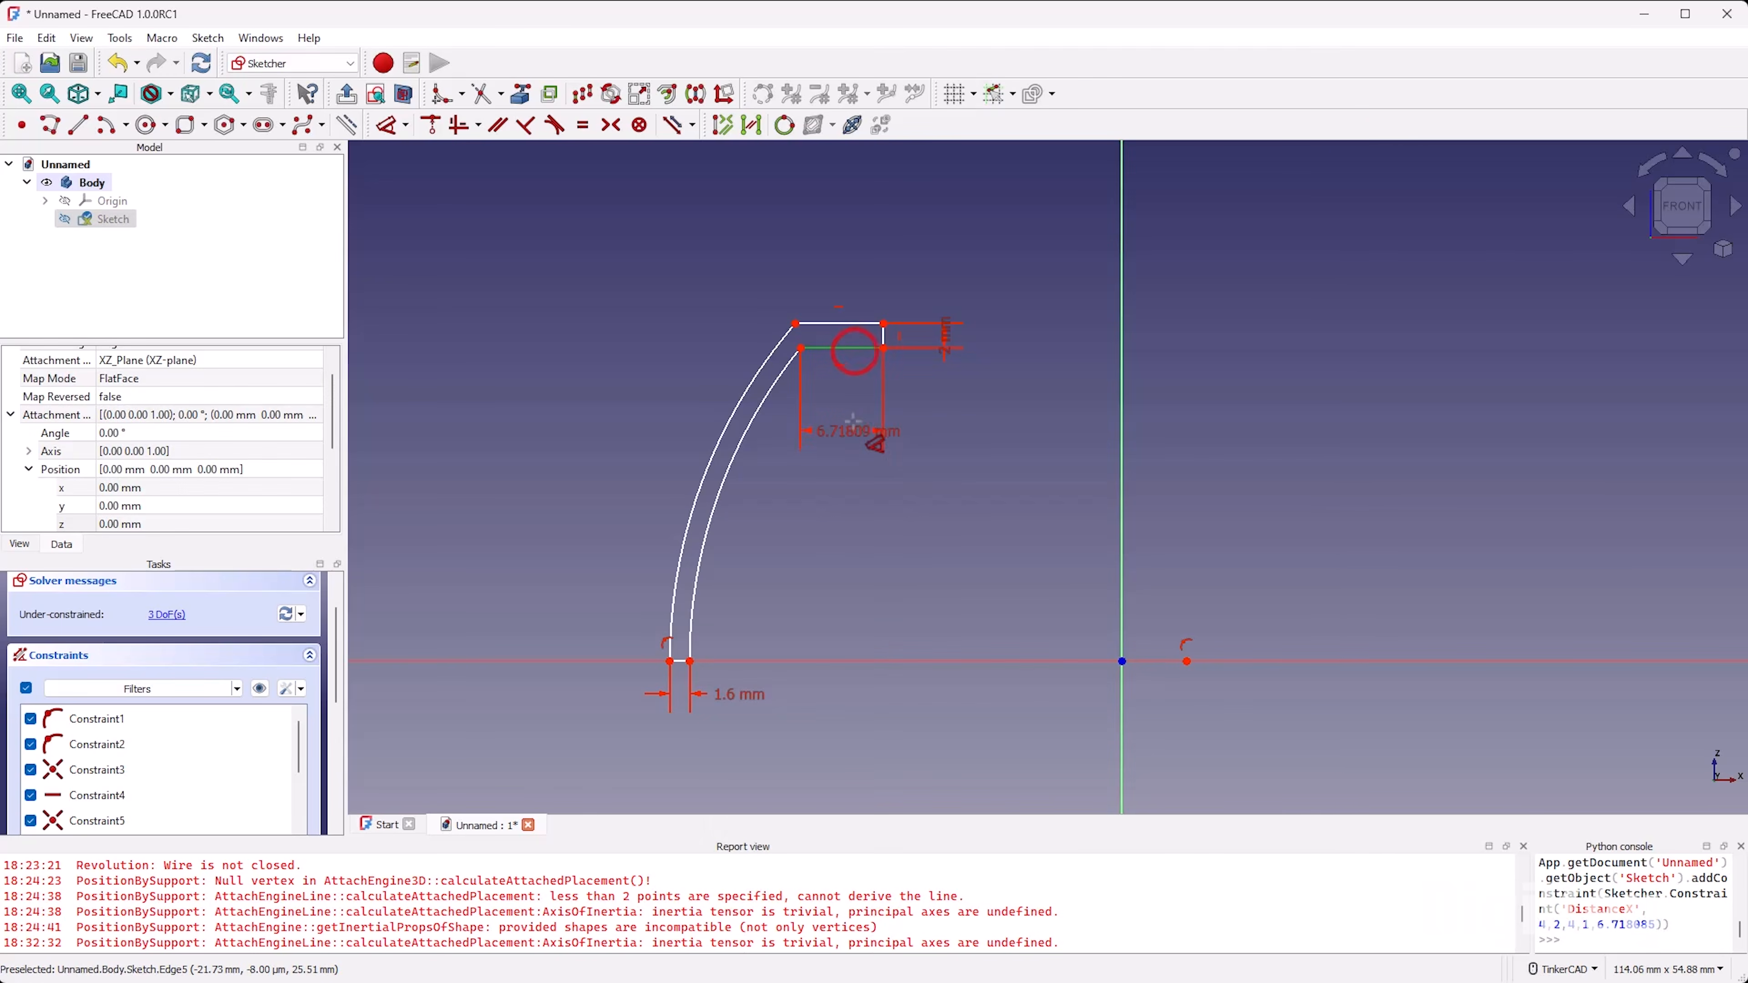
pyautogui.click(856, 433)
pyautogui.write('2')
pyautogui.click(966, 526)
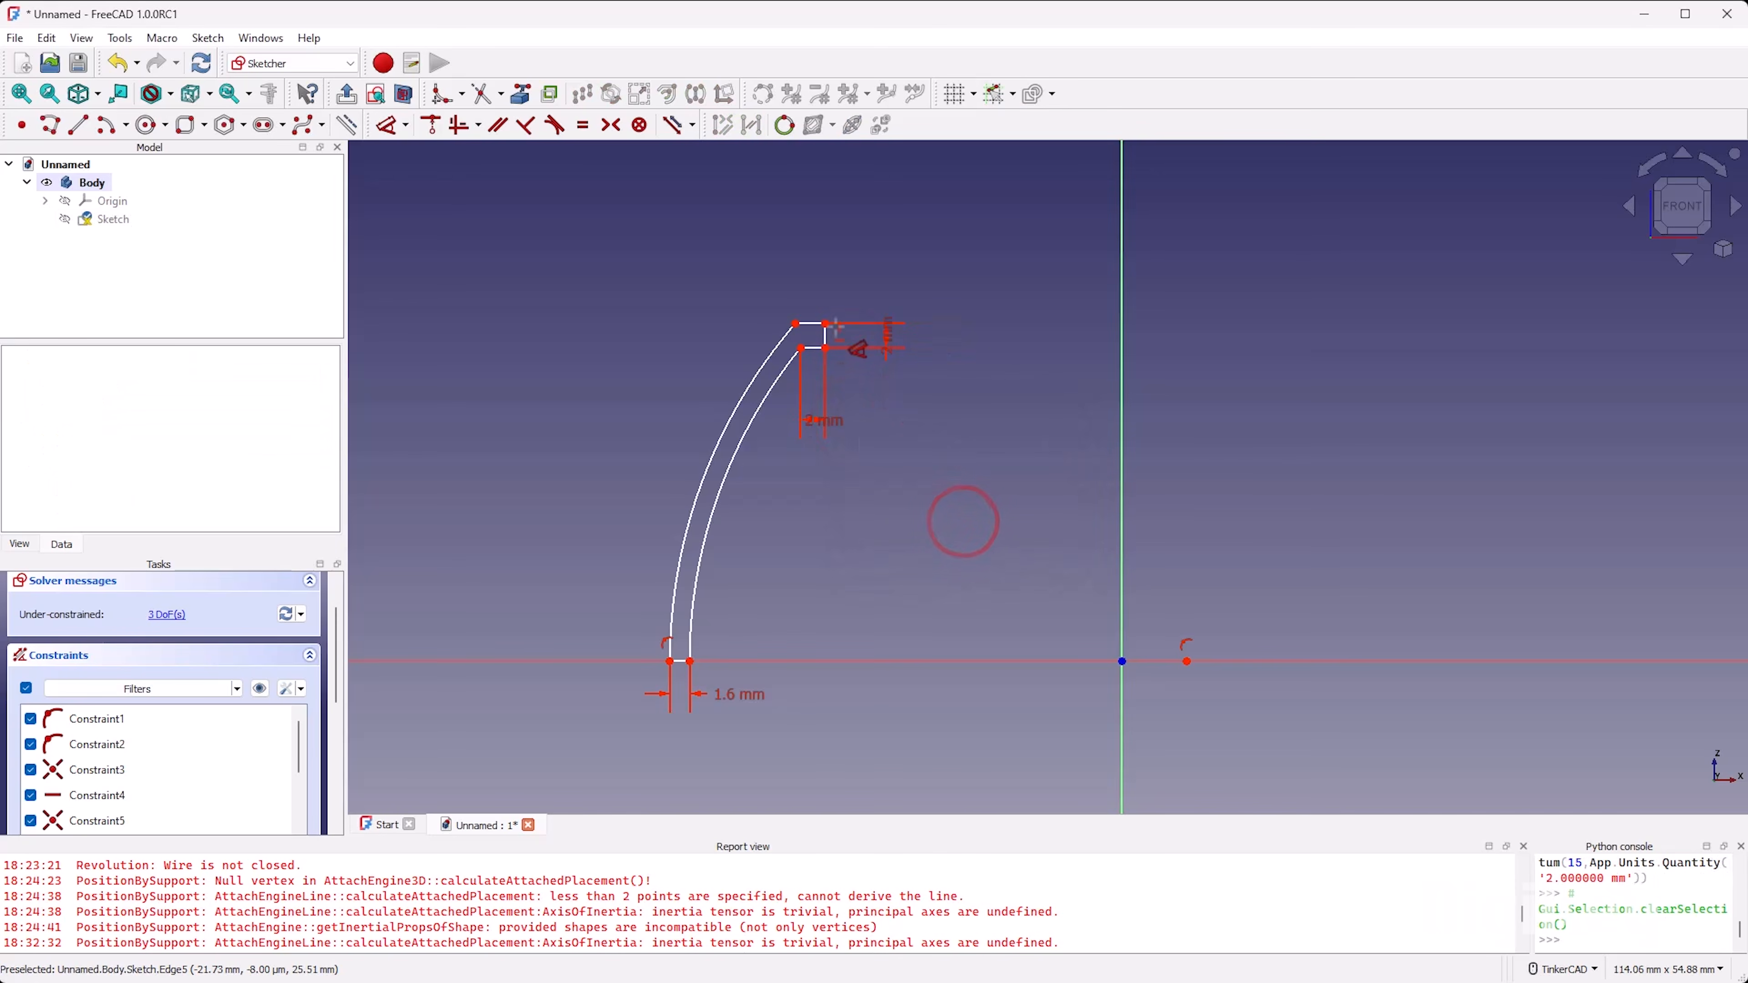
# Step: Set the vertical distance between the arm's upper end corner and the origin to 10 mm
pyautogui.click(826, 324)
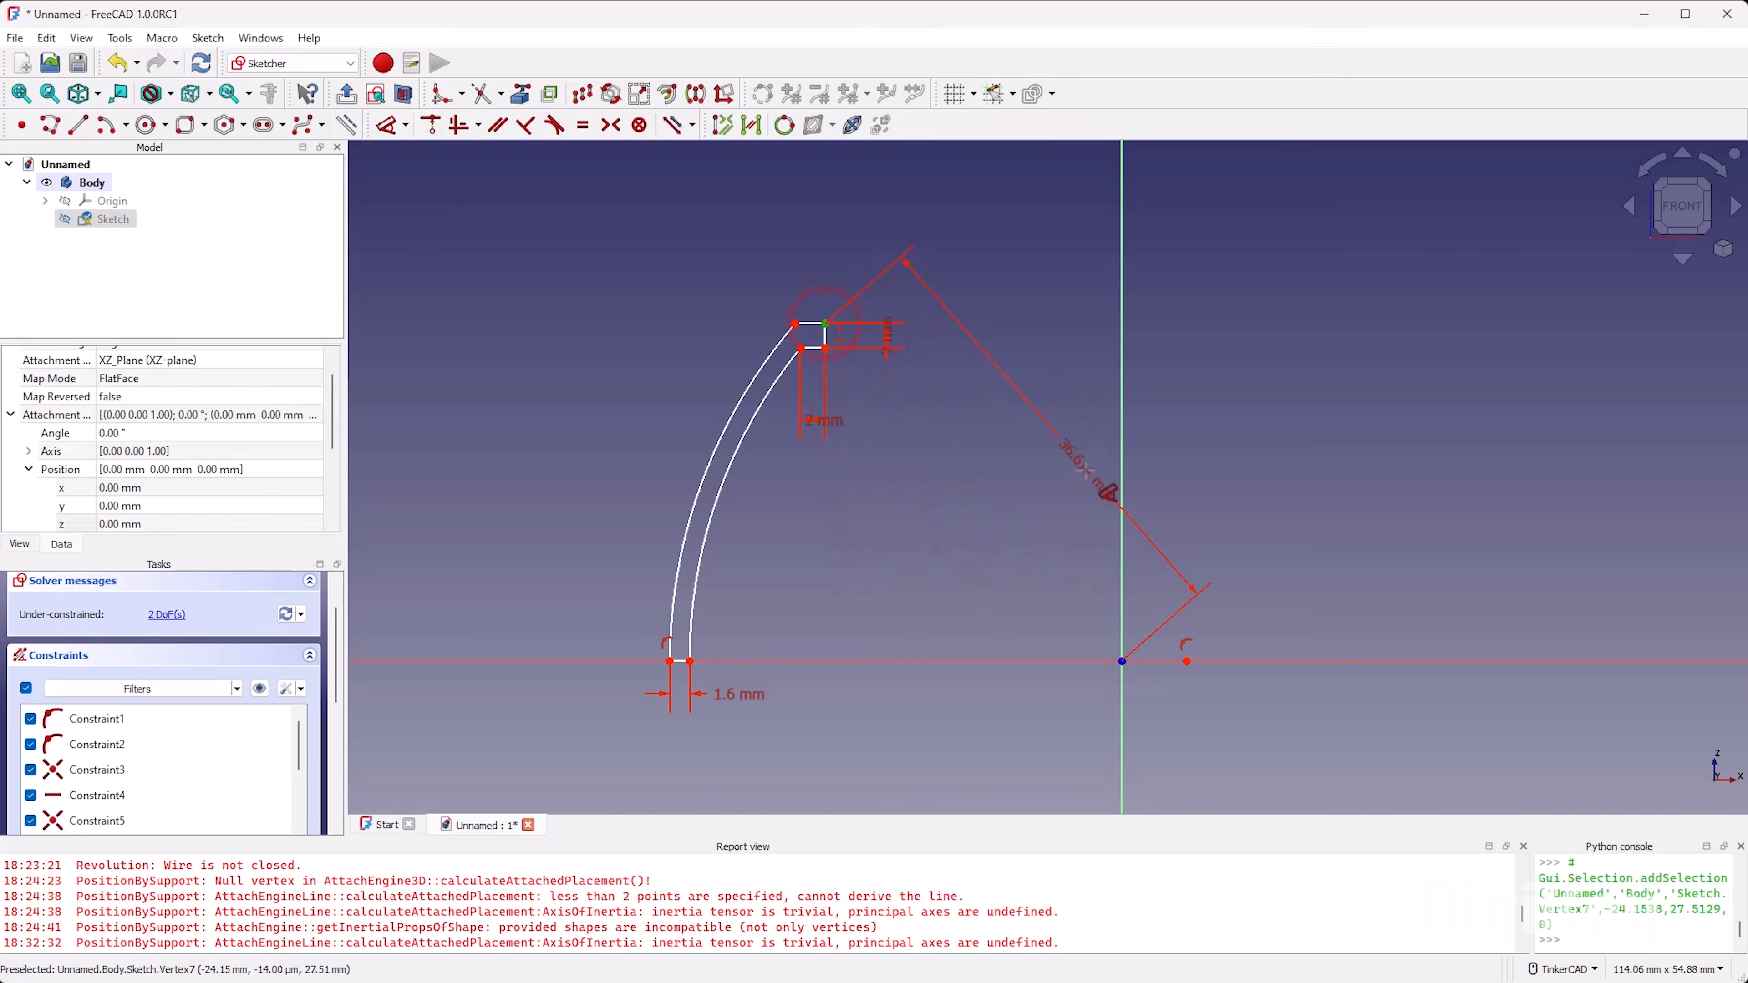
pyautogui.click(1122, 661)
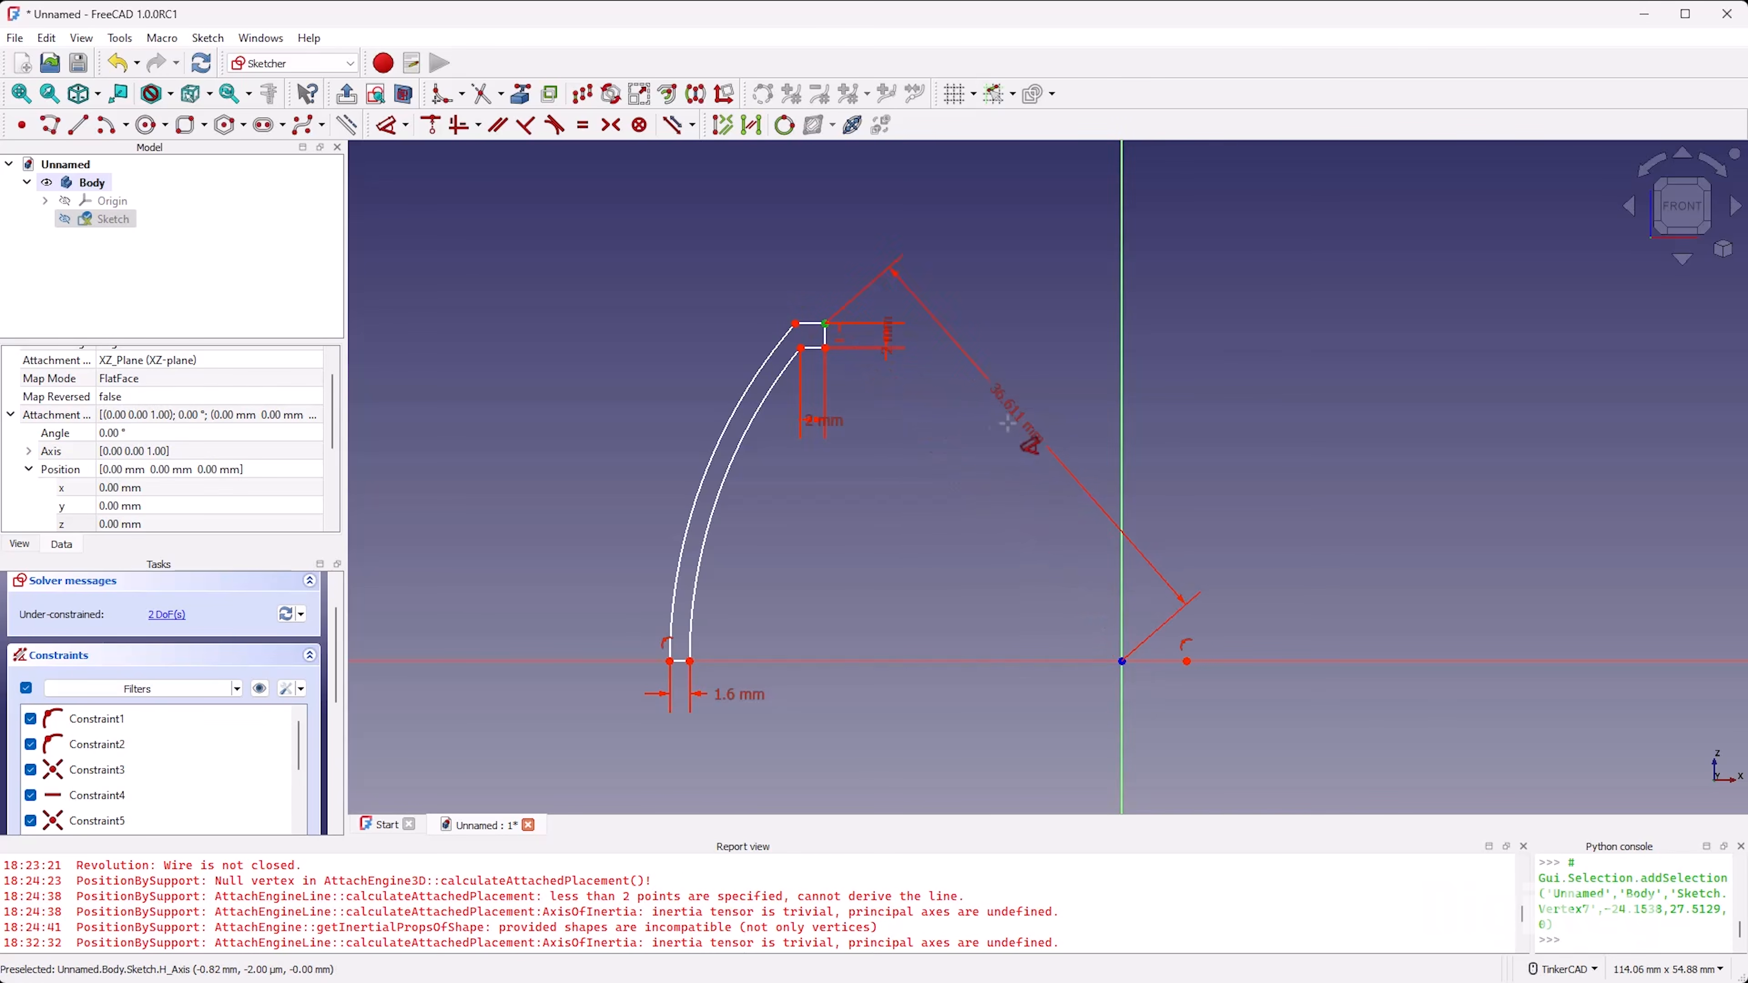
pyautogui.click(1065, 455)
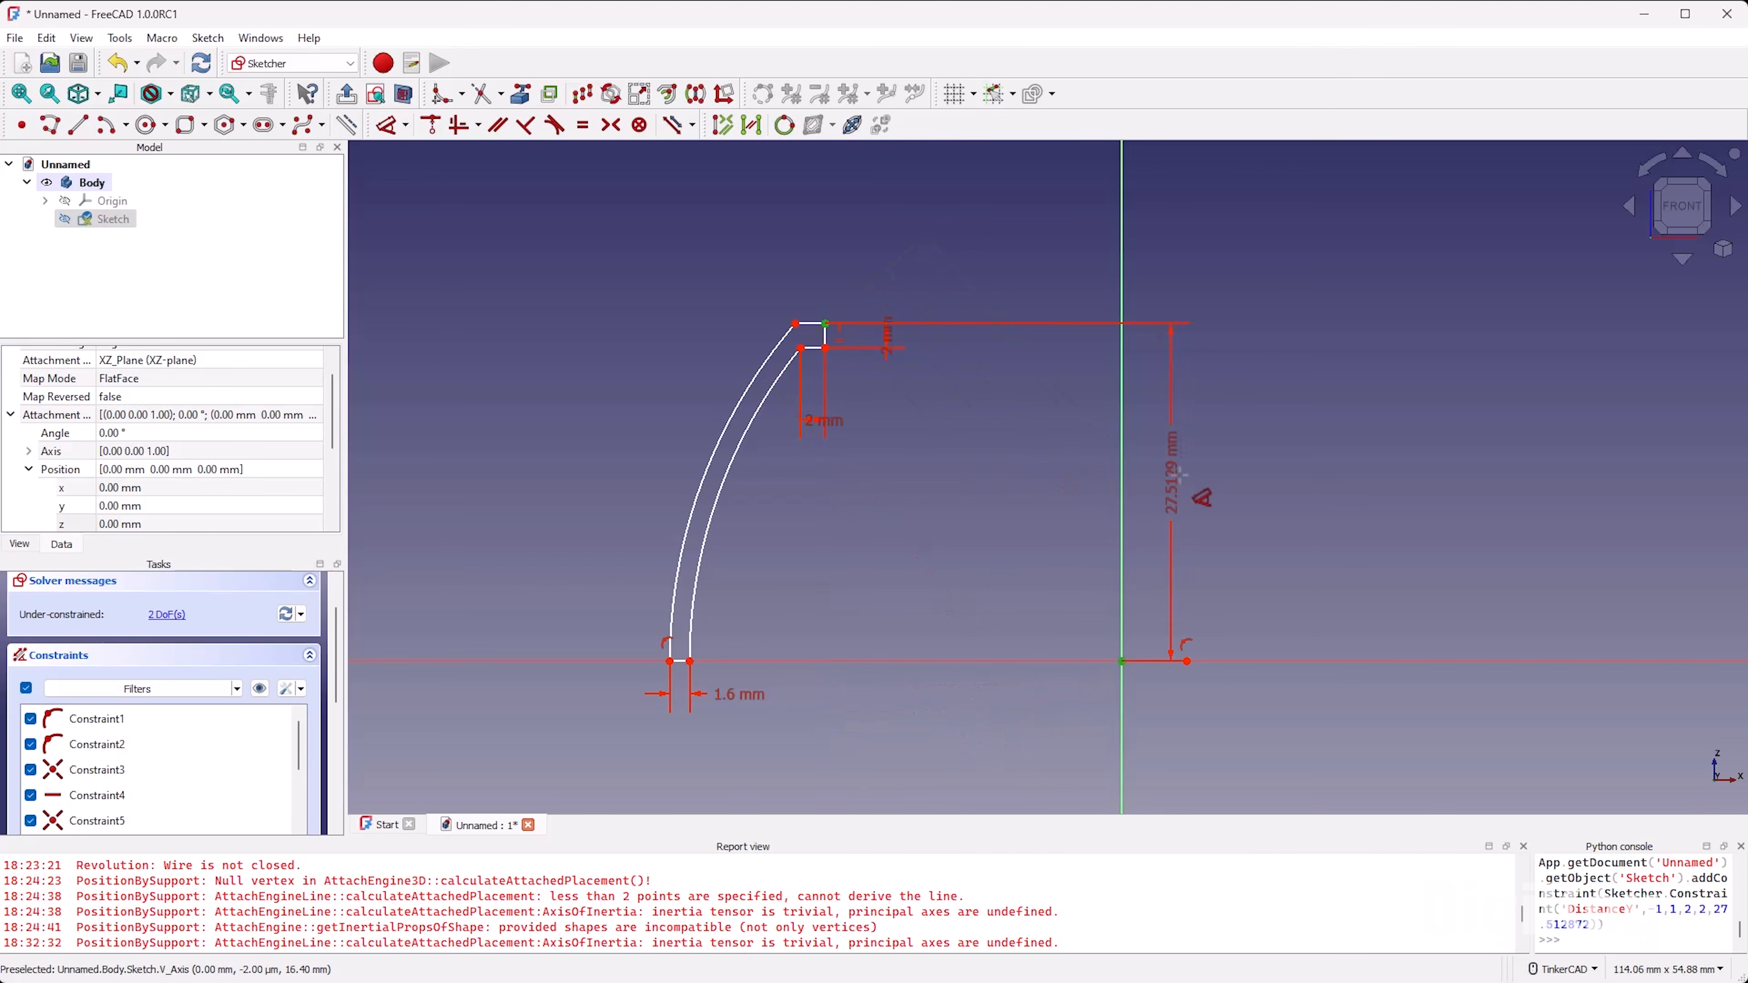
pyautogui.click(1196, 485)
pyautogui.write('10')
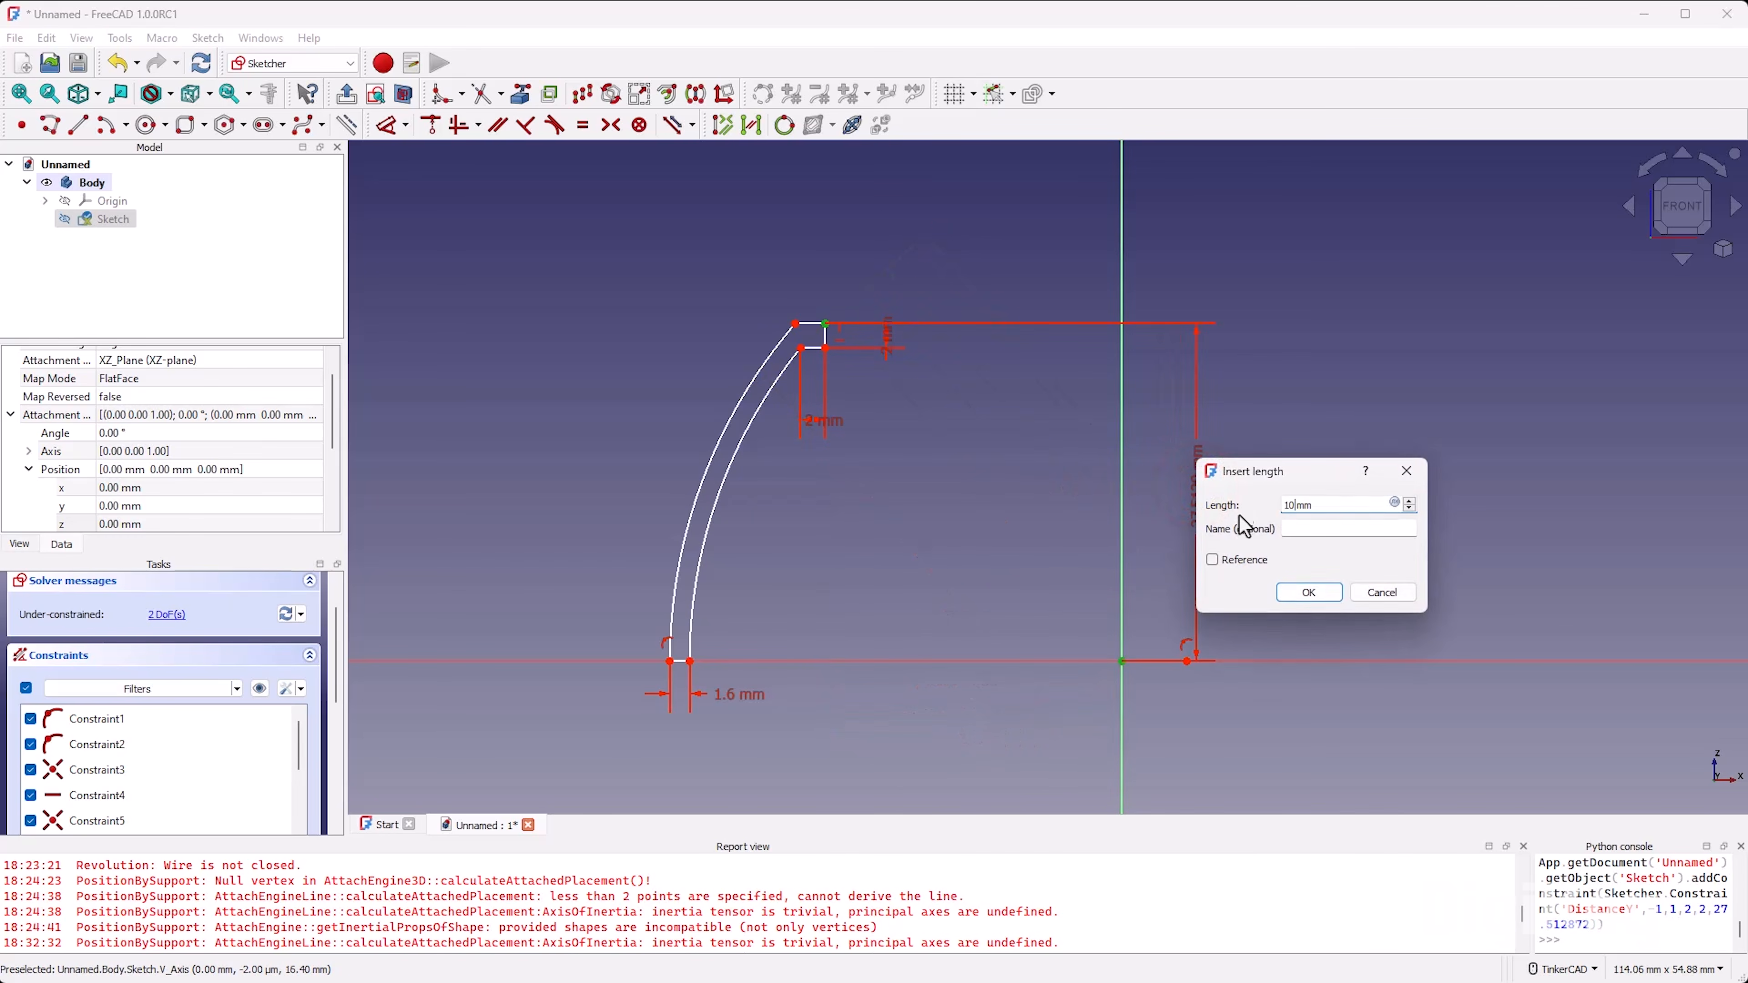
pyautogui.click(1315, 596)
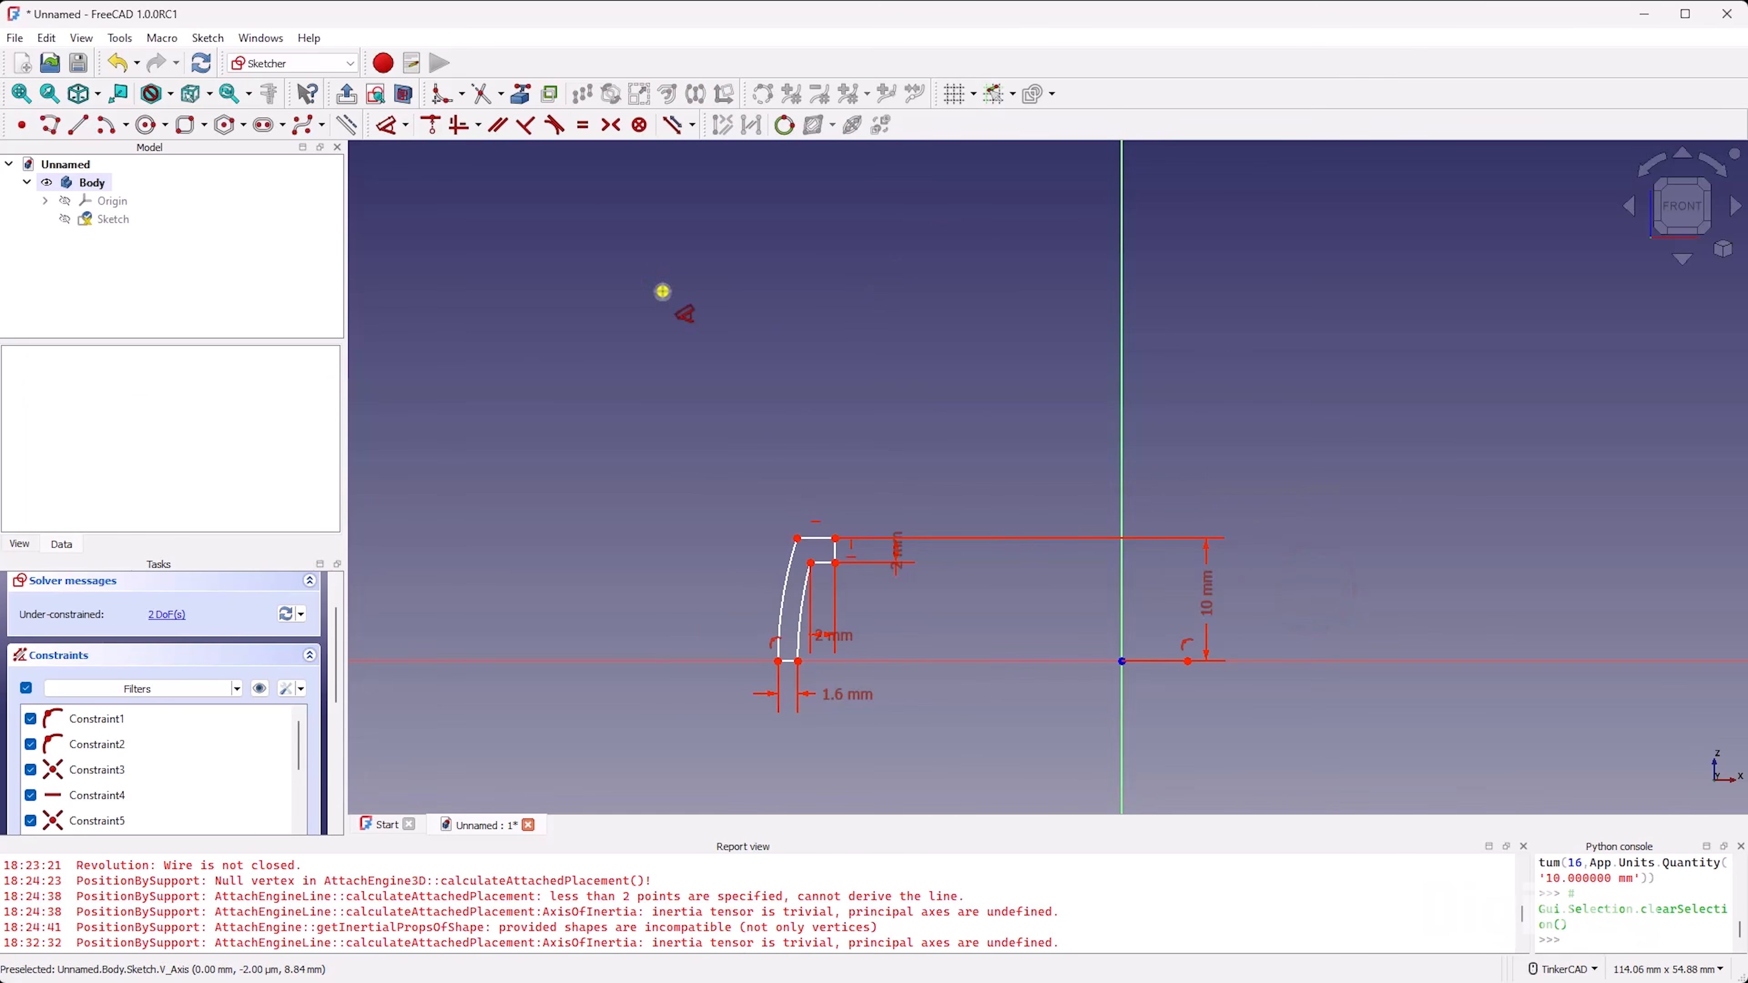
# Step: Set the horizontal distance between the base segment's outer endpoint and the shared arc centre to 25 mm
pyautogui.click(406, 125)
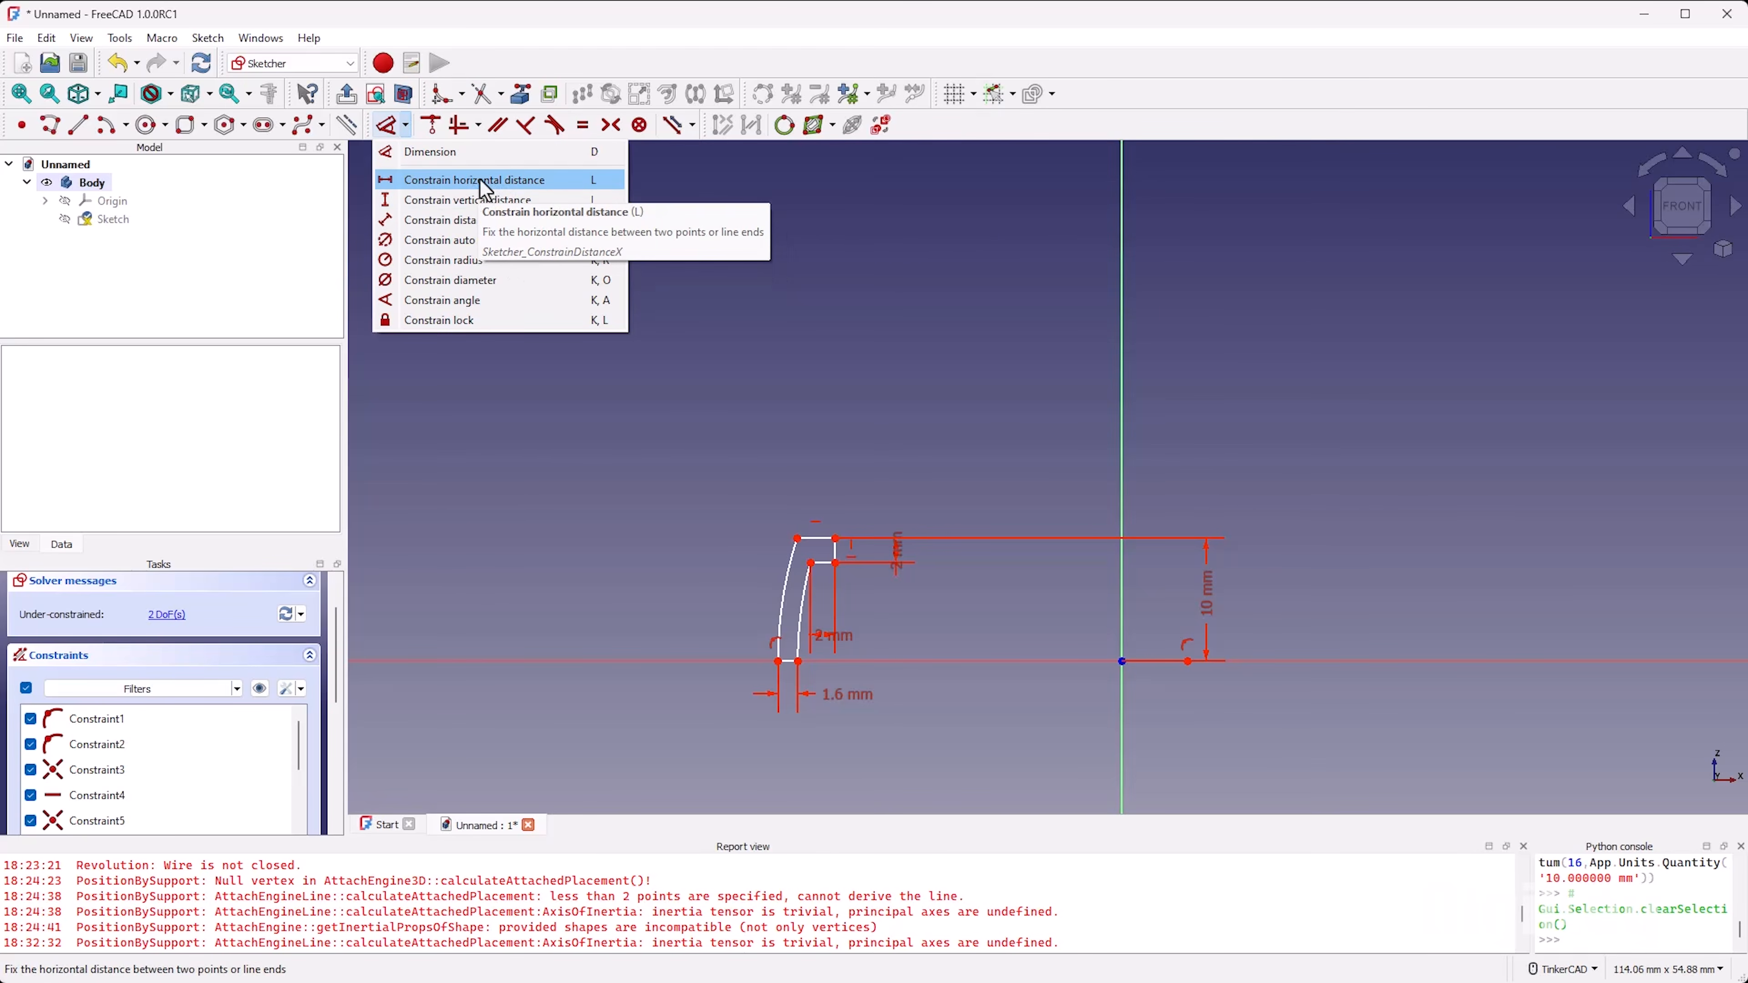
pyautogui.click(1010, 437)
pyautogui.scroll(4, 907, 610)
pyautogui.press('d')
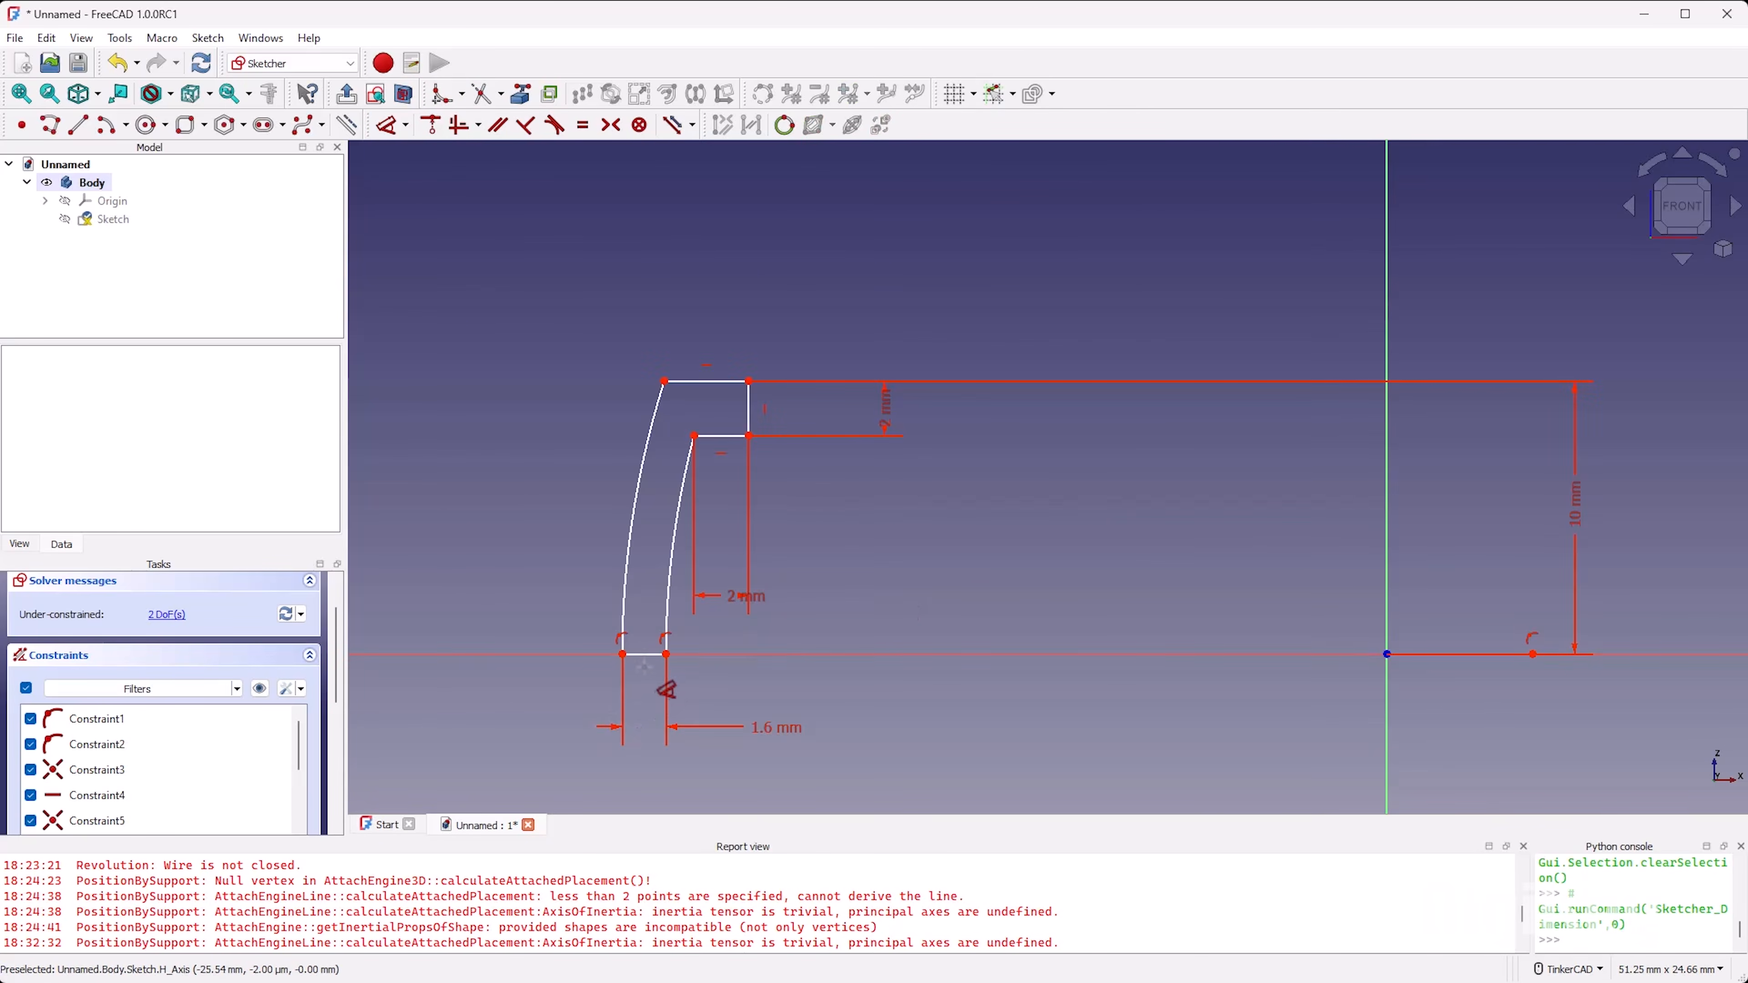
pyautogui.click(623, 654)
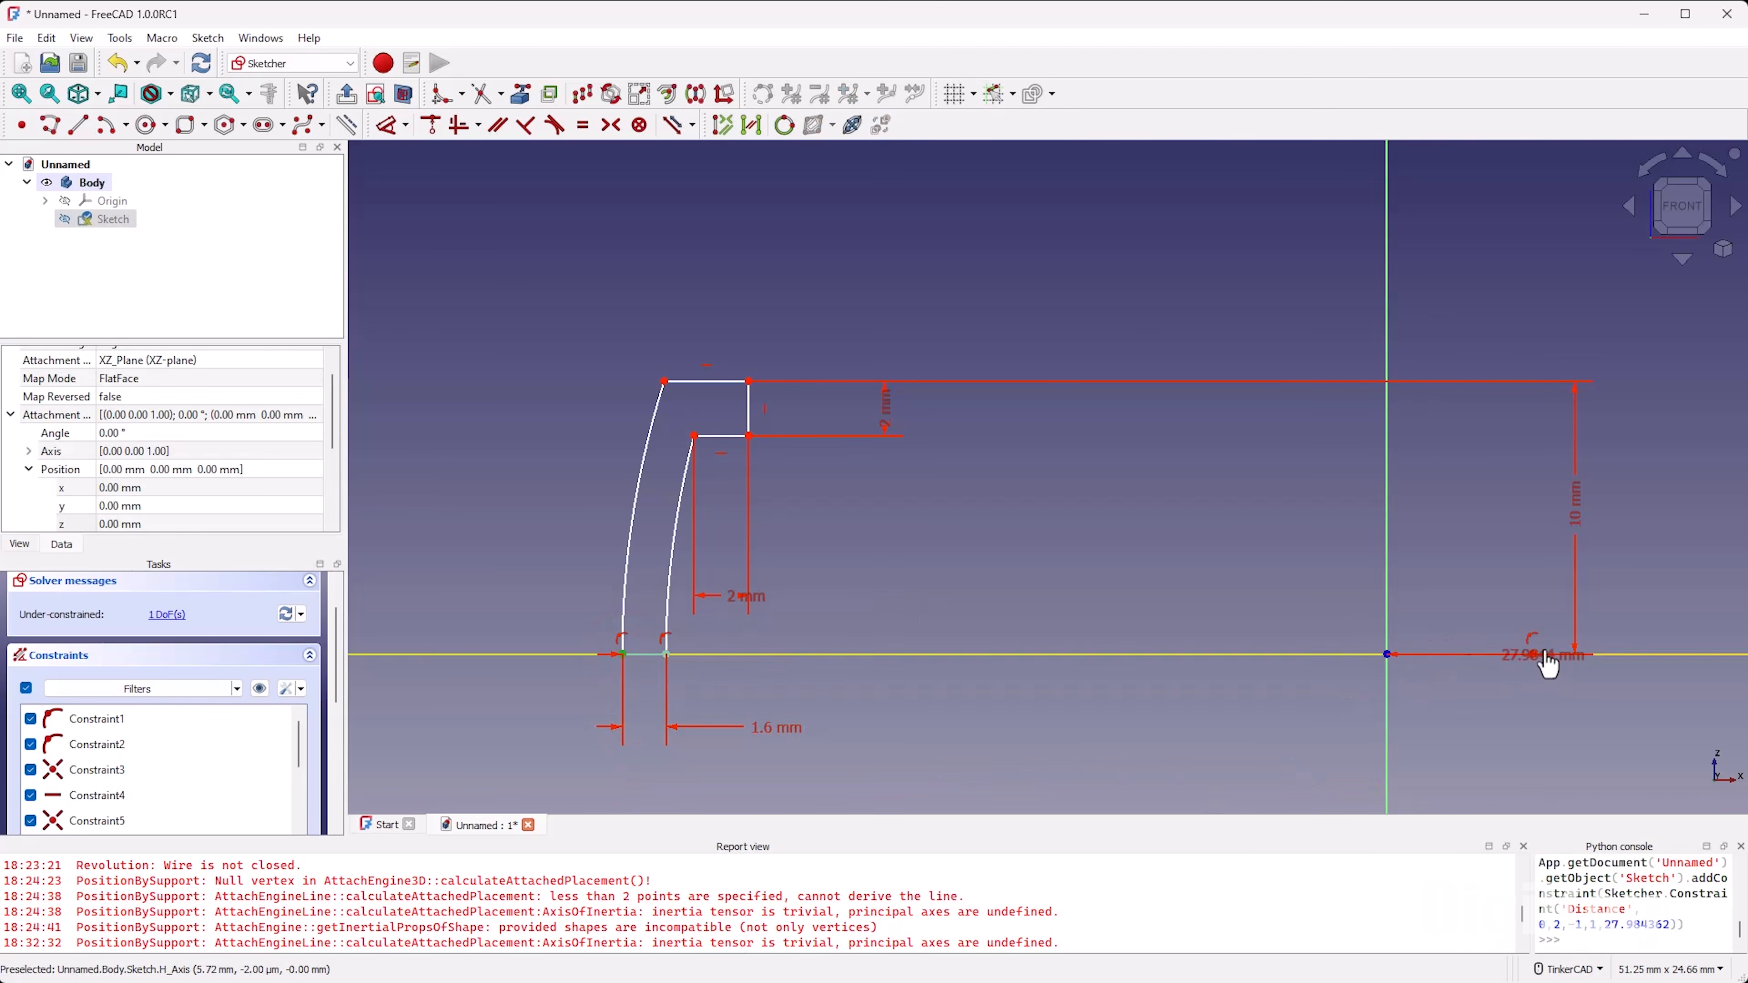
pyautogui.click(1530, 651)
pyautogui.click(1079, 762)
pyautogui.write('2')
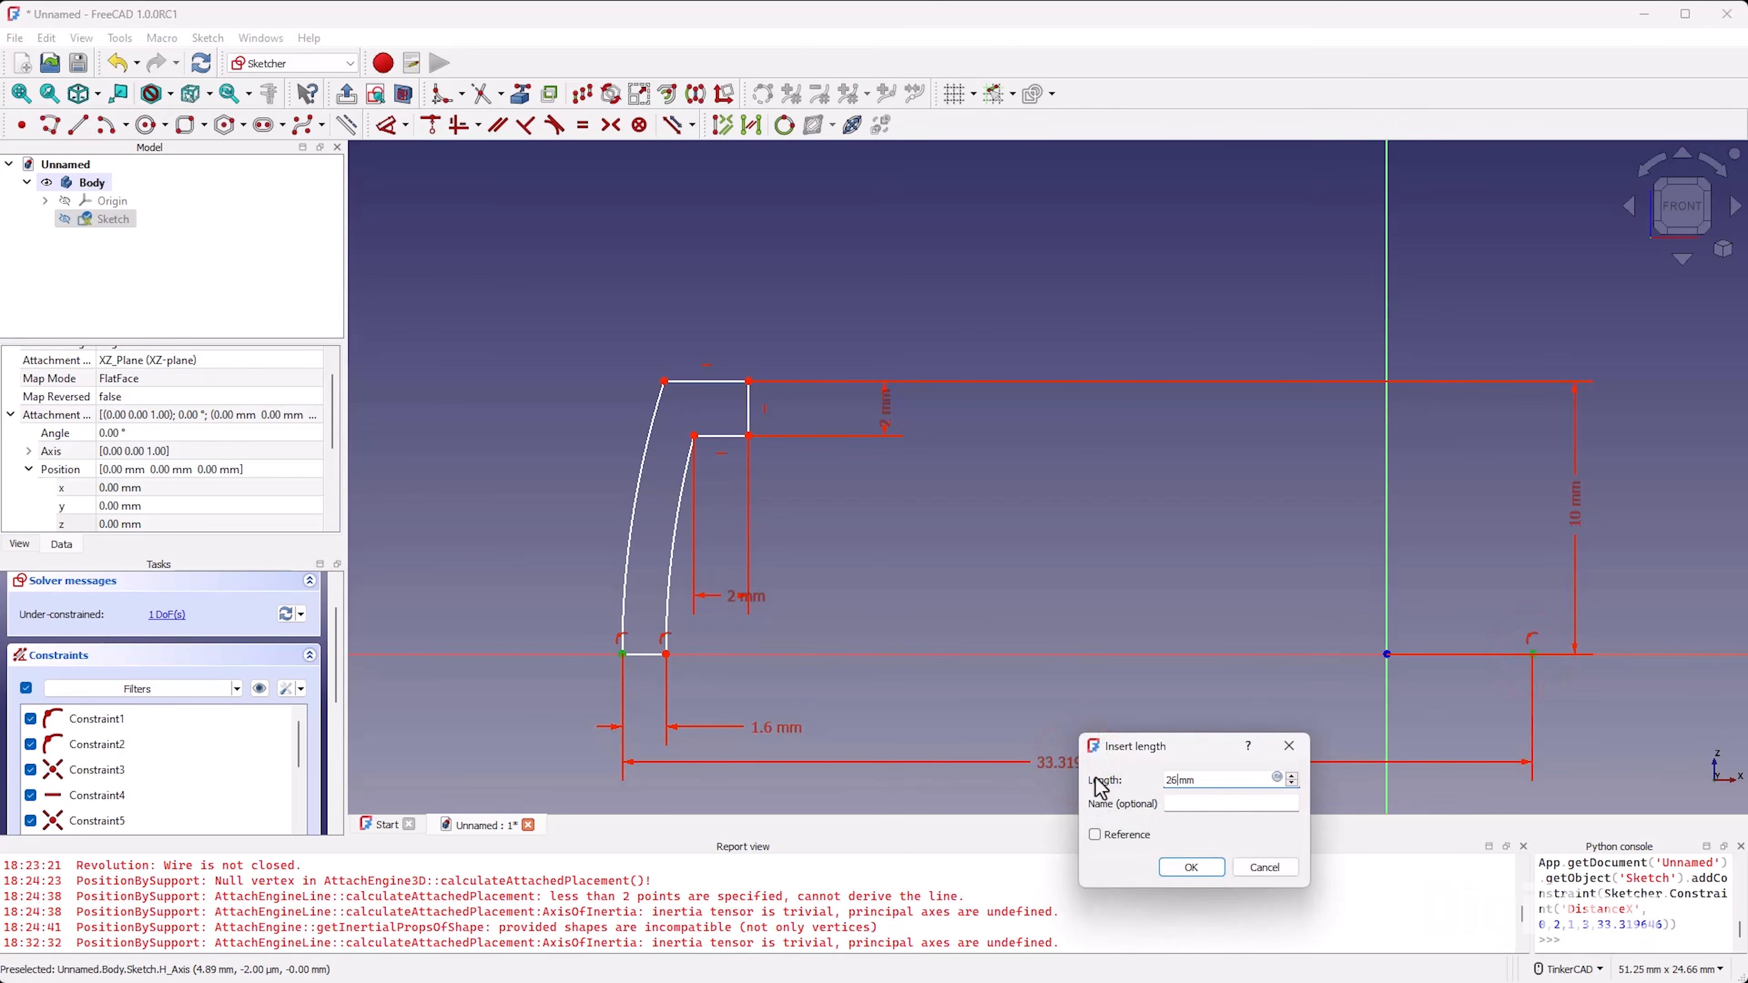
pyautogui.write('5')
pyautogui.press('Return')
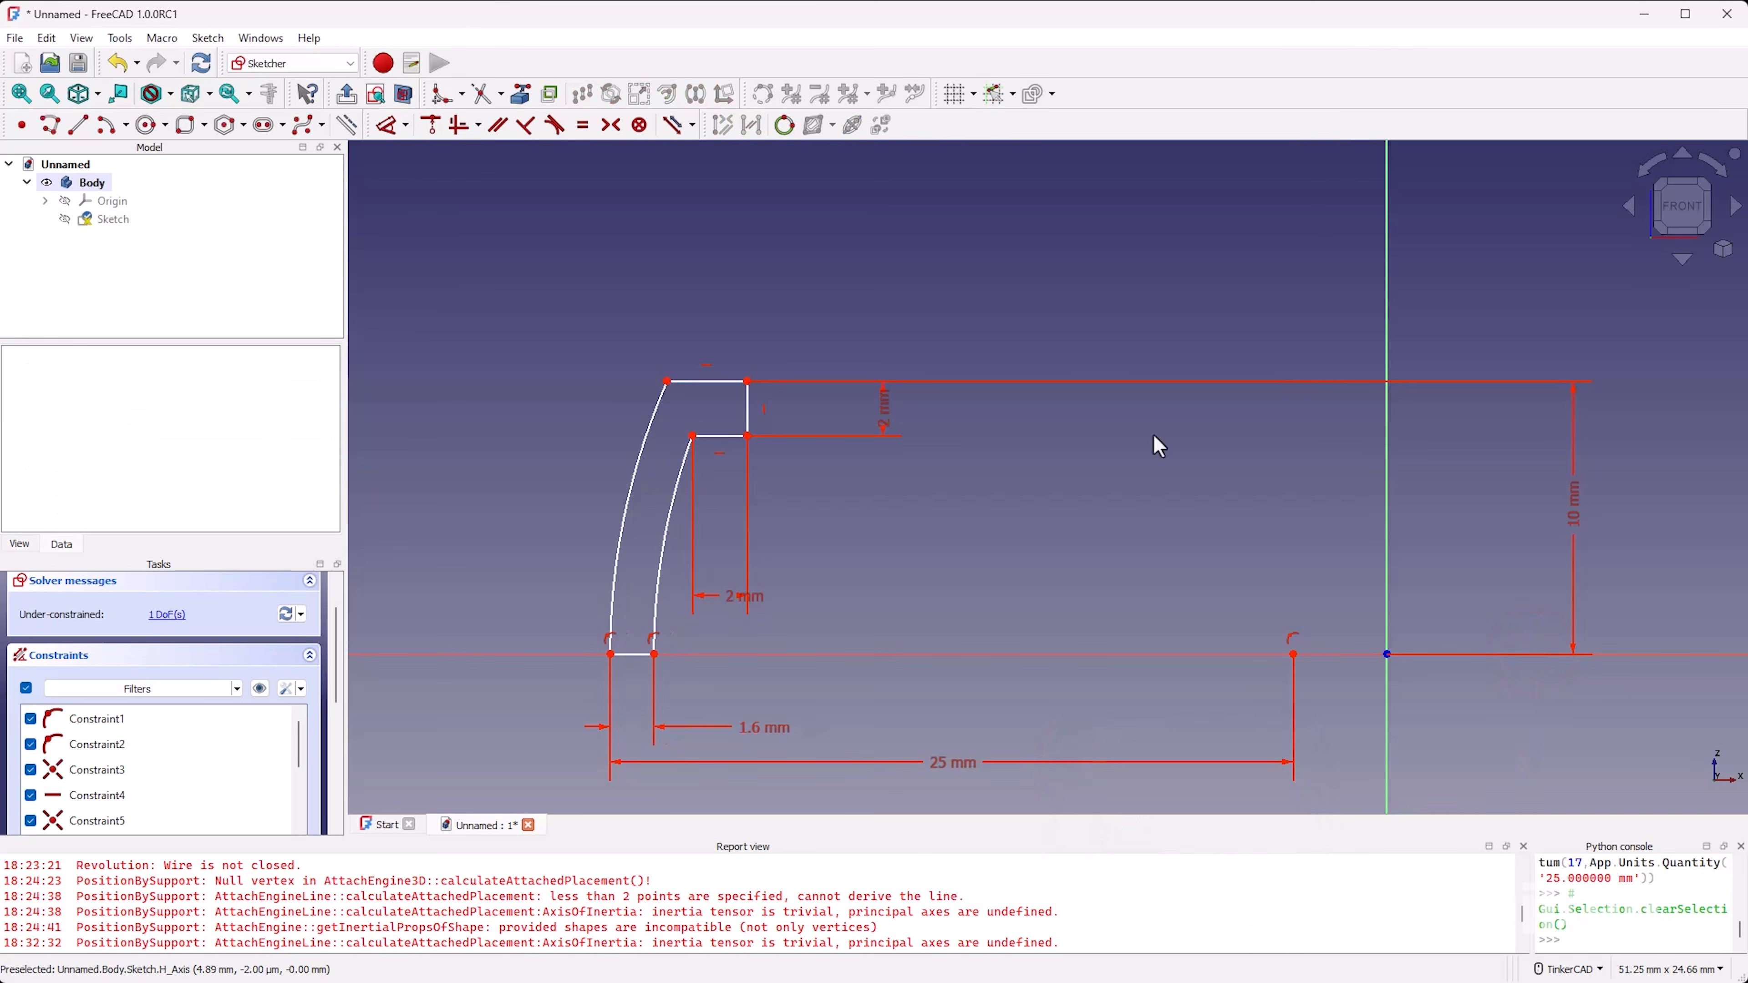
# Step: Move the profile closer to the vertical axis and set the horizontal distance from its outer base endpoint to the origin to 9 mm
pyautogui.click(1287, 576)
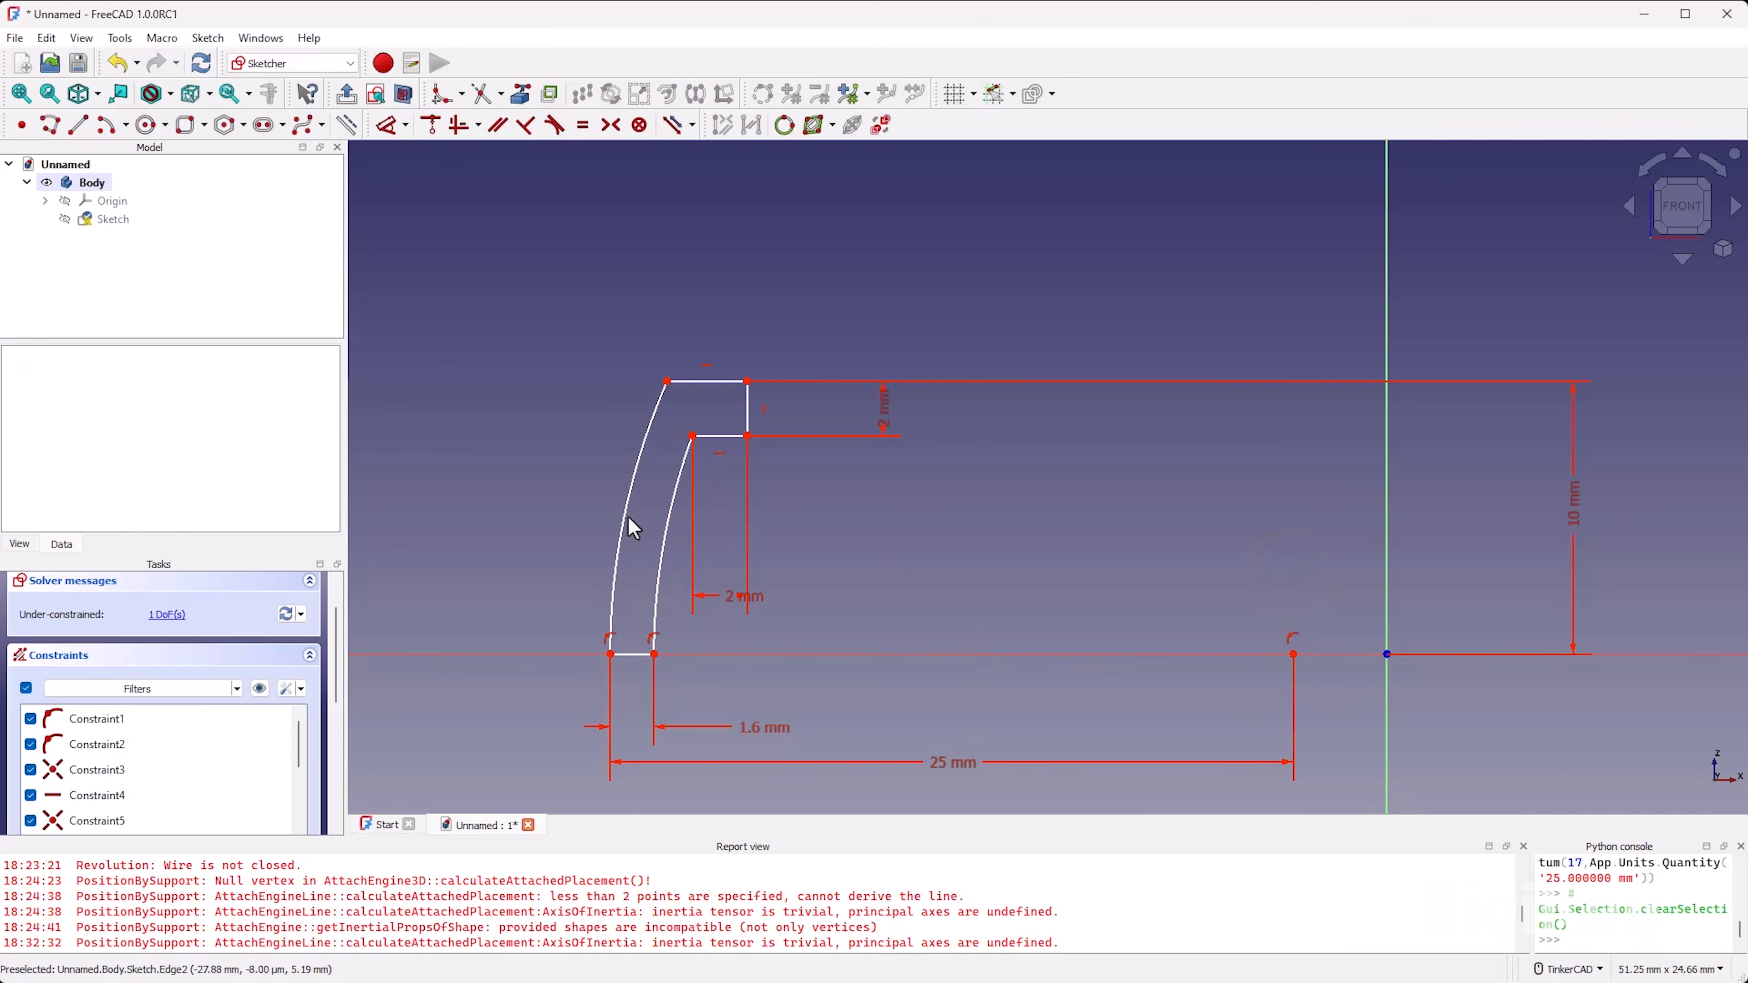
pyautogui.moveTo(665, 526)
pyautogui.mouseDown()
pyautogui.moveTo(799, 546)
pyautogui.moveTo(956, 538)
pyautogui.moveTo(952, 574)
pyautogui.mouseUp()
pyautogui.scroll(-2, 952, 574)
pyautogui.scroll(2, 952, 573)
pyautogui.press('d')
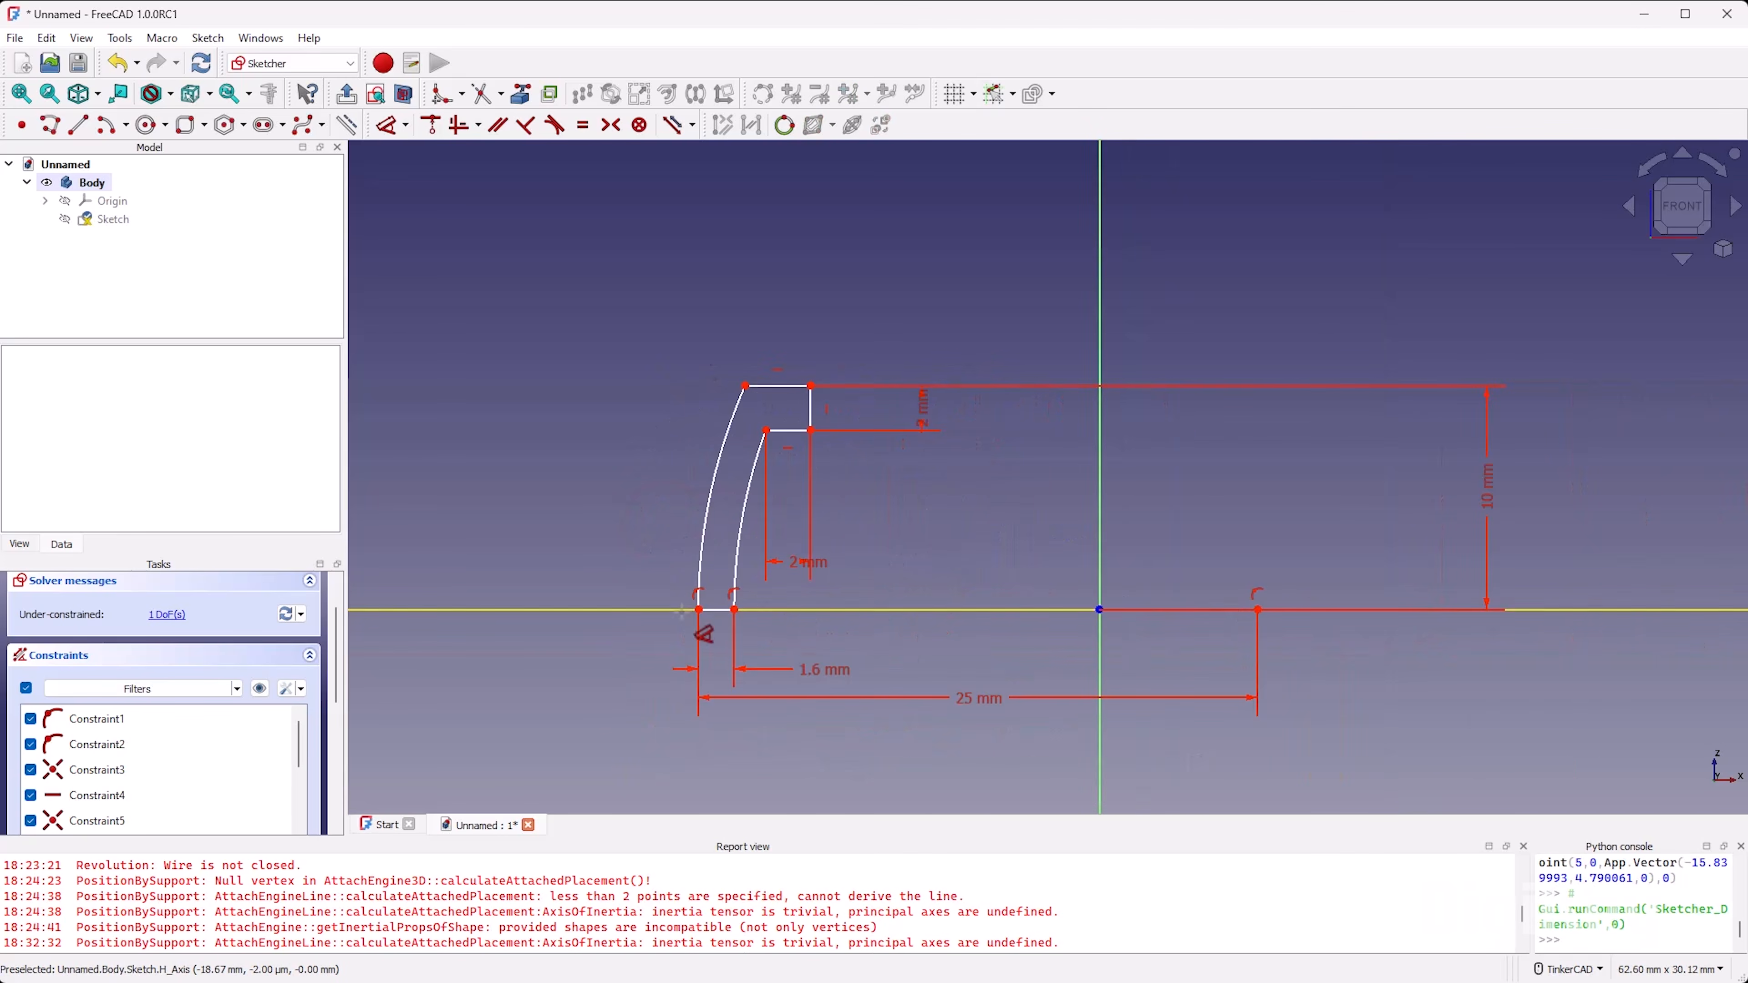
pyautogui.click(698, 610)
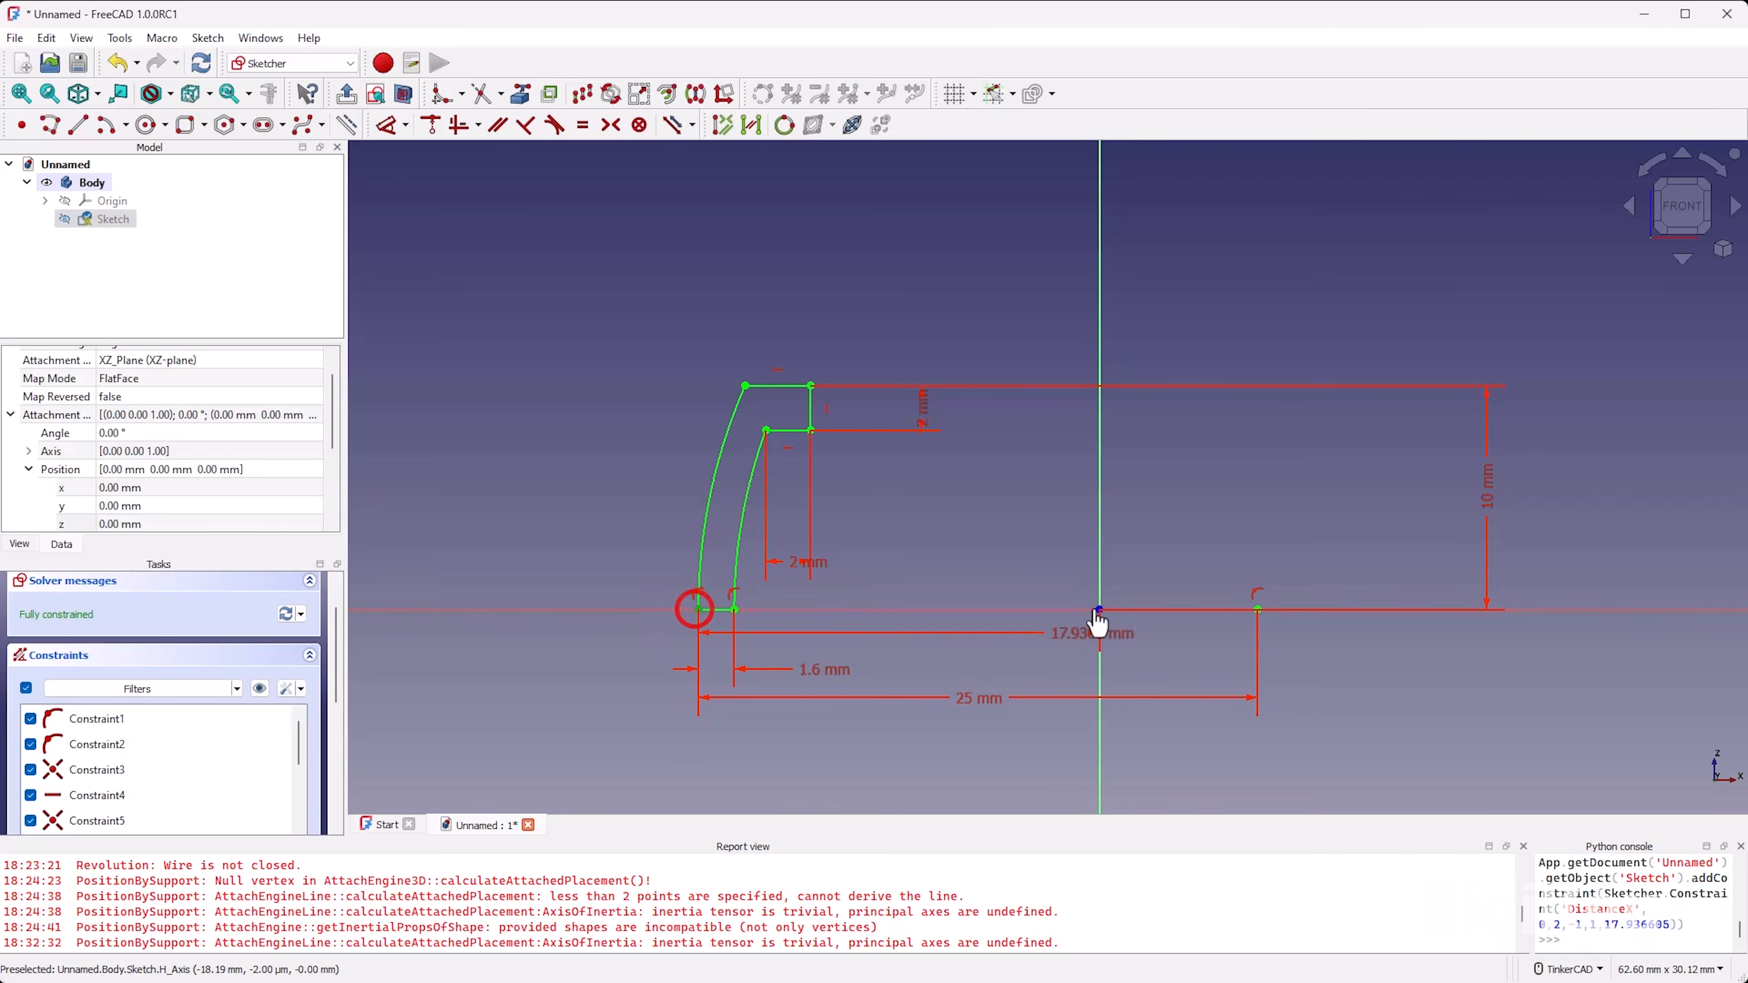
pyautogui.click(1101, 610)
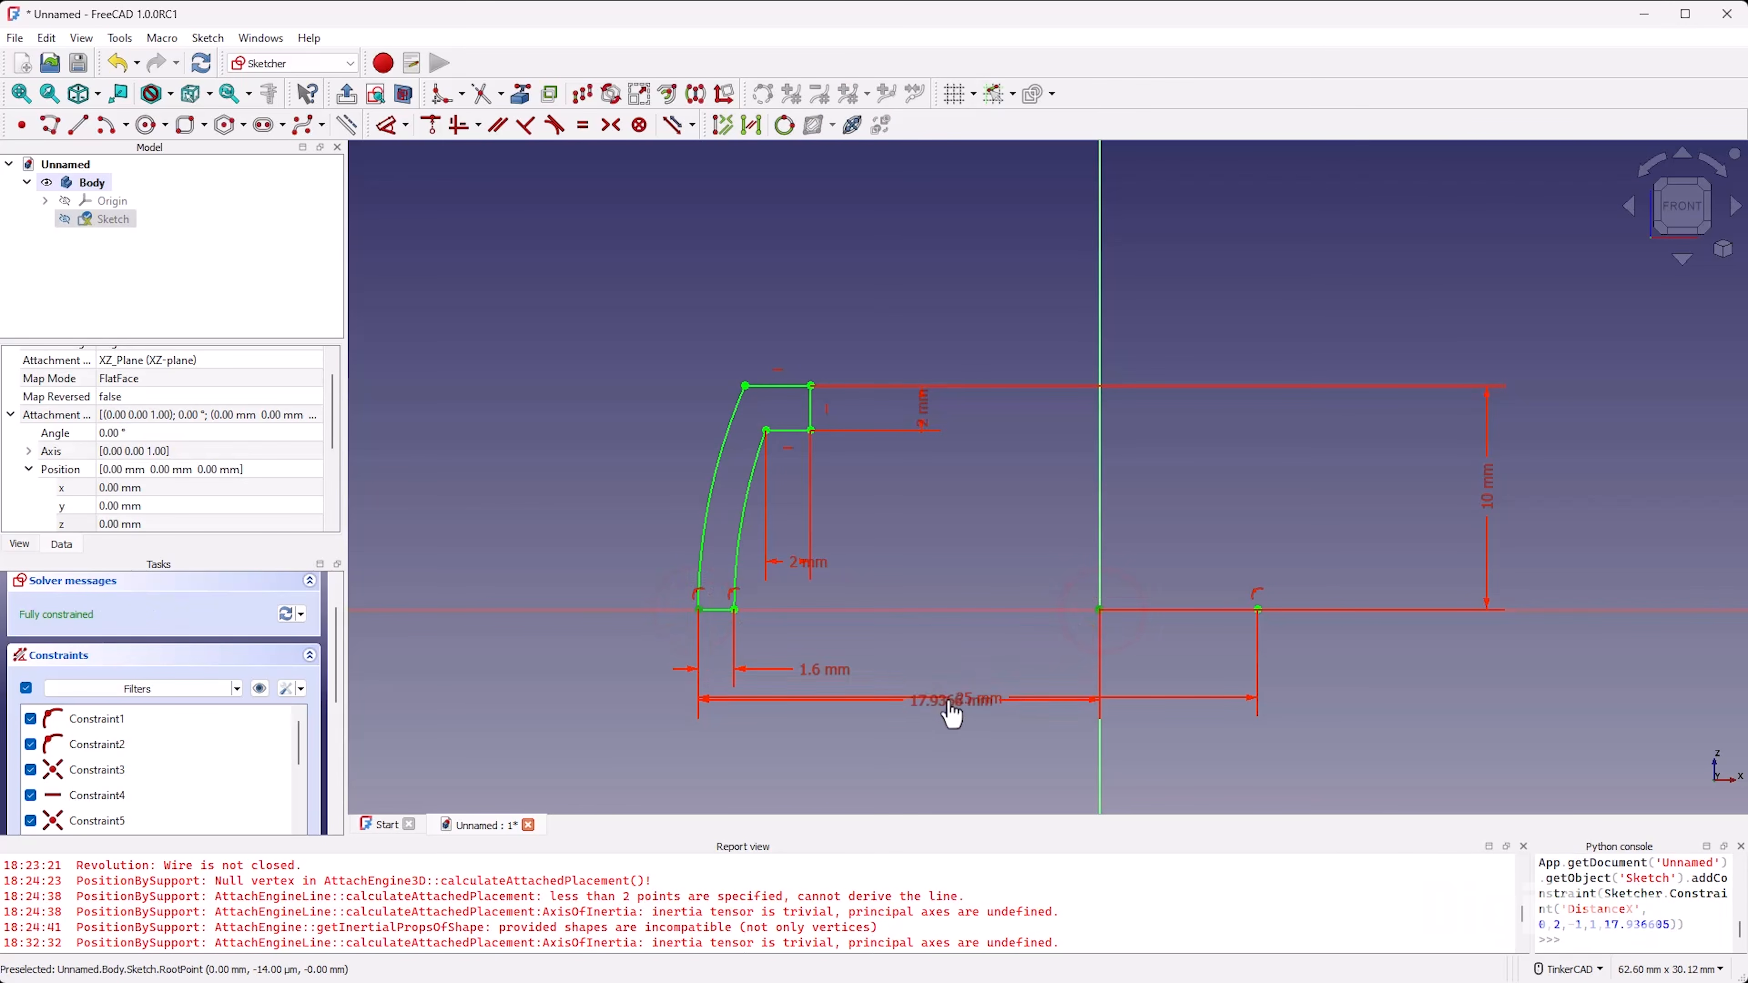
pyautogui.click(947, 758)
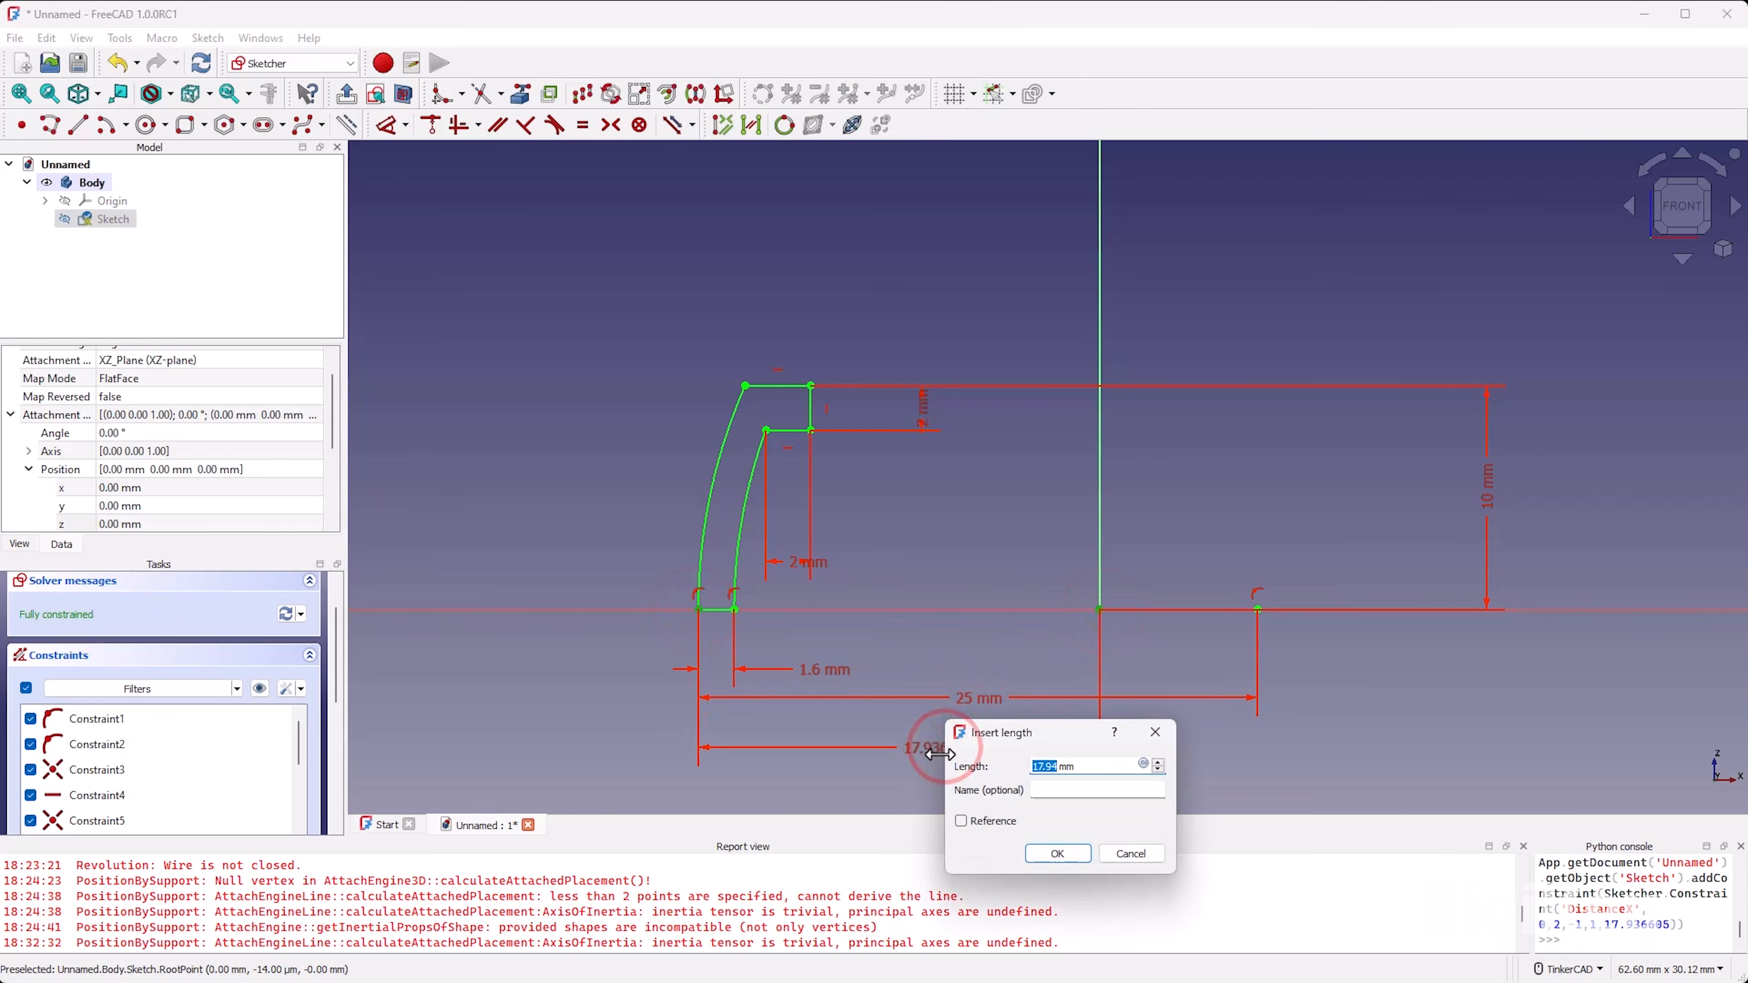
pyautogui.click(1057, 839)
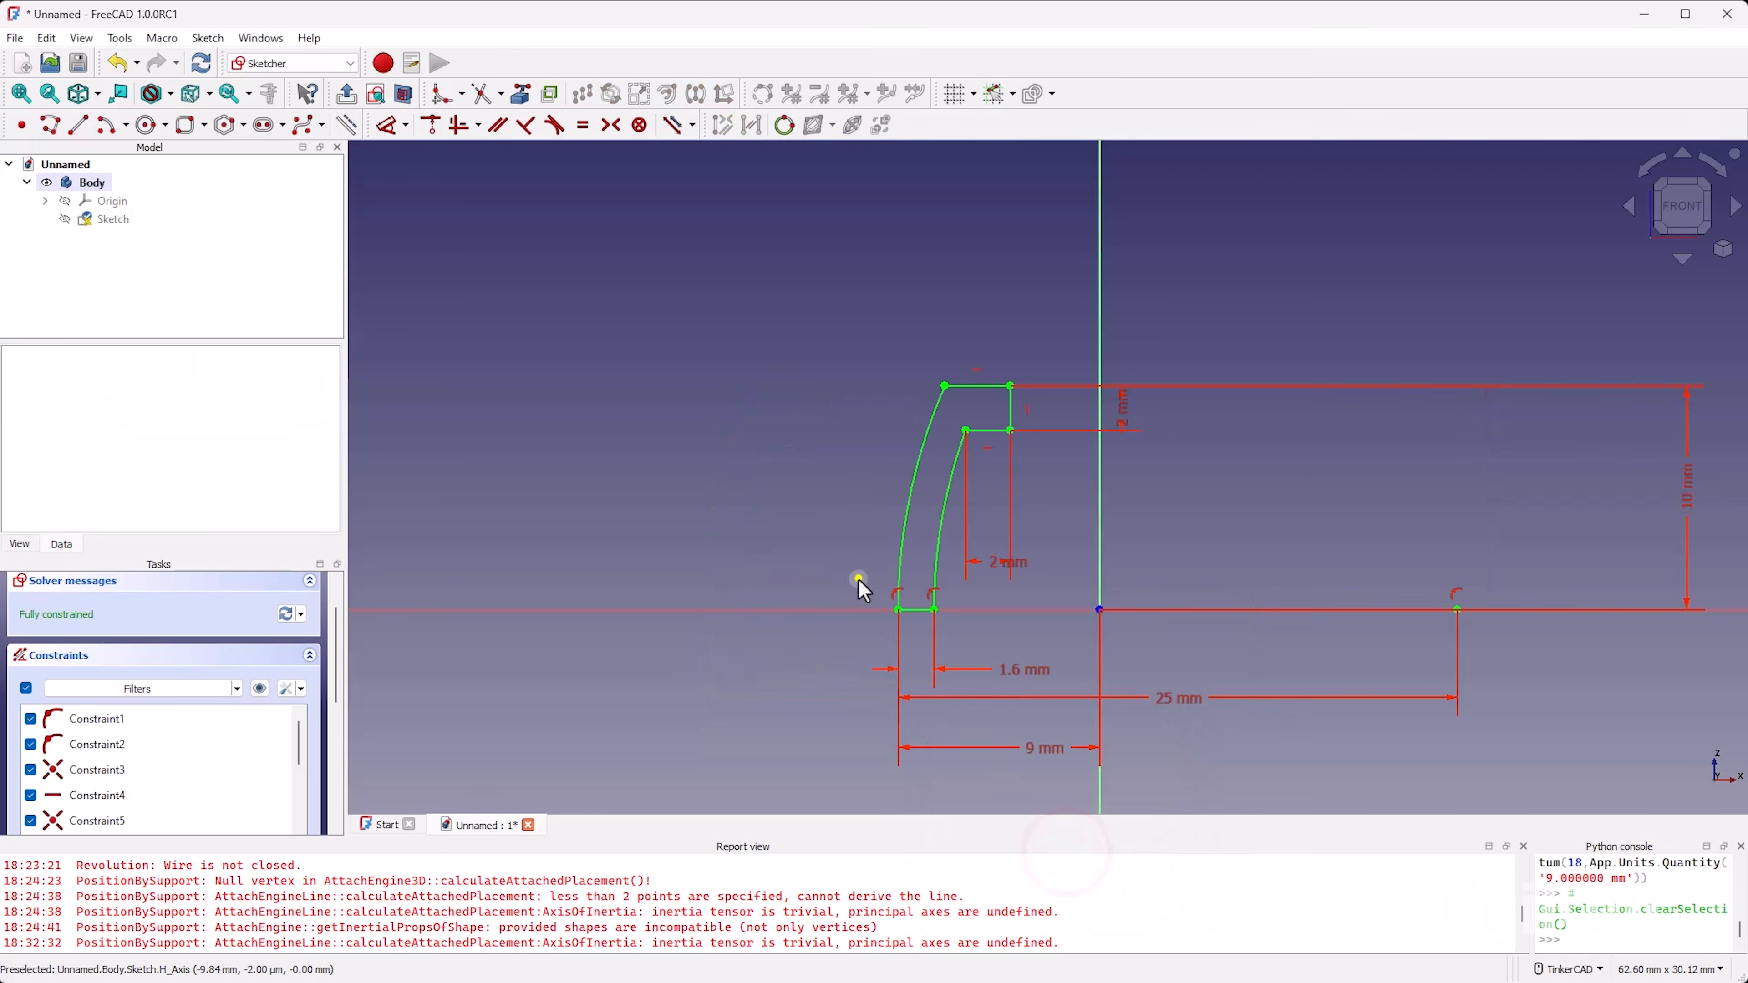
pyautogui.moveTo(1170, 582); pyautogui.dragTo(1144, 577, button='right')
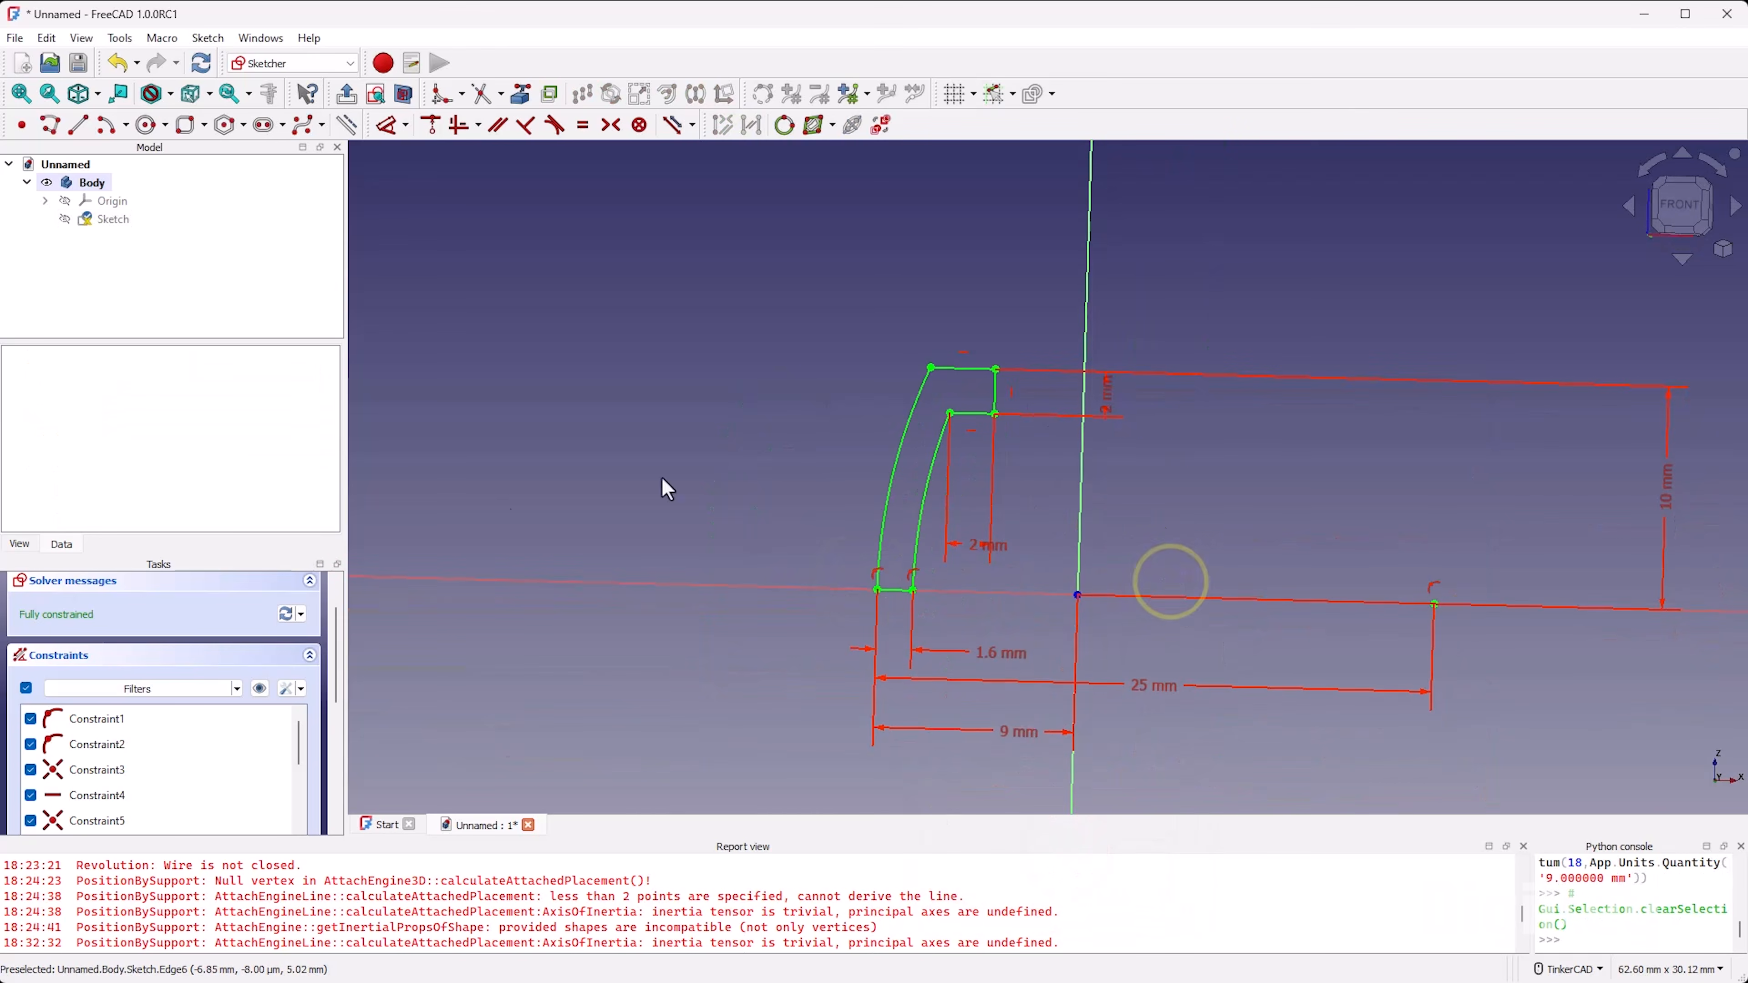
# Step: Close the profile sketch and start a new sketch on the XY-plane
pyautogui.scroll(2, 178, 637)
pyautogui.click(151, 599)
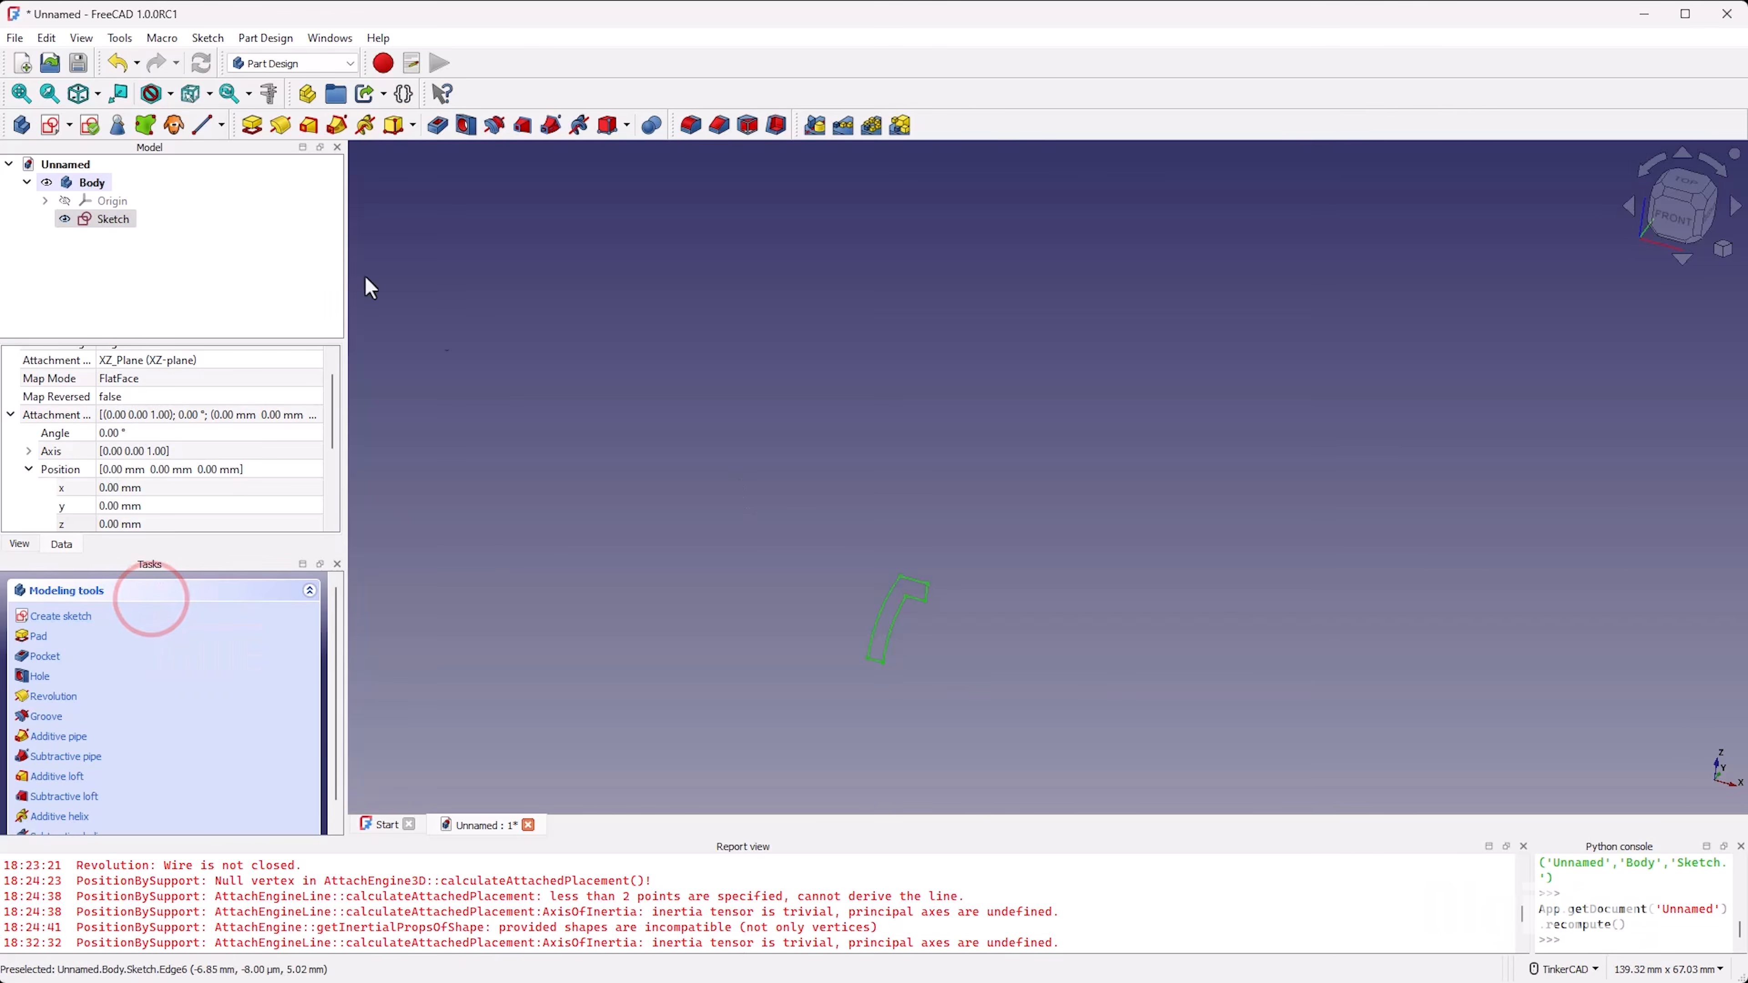
pyautogui.click(51, 125)
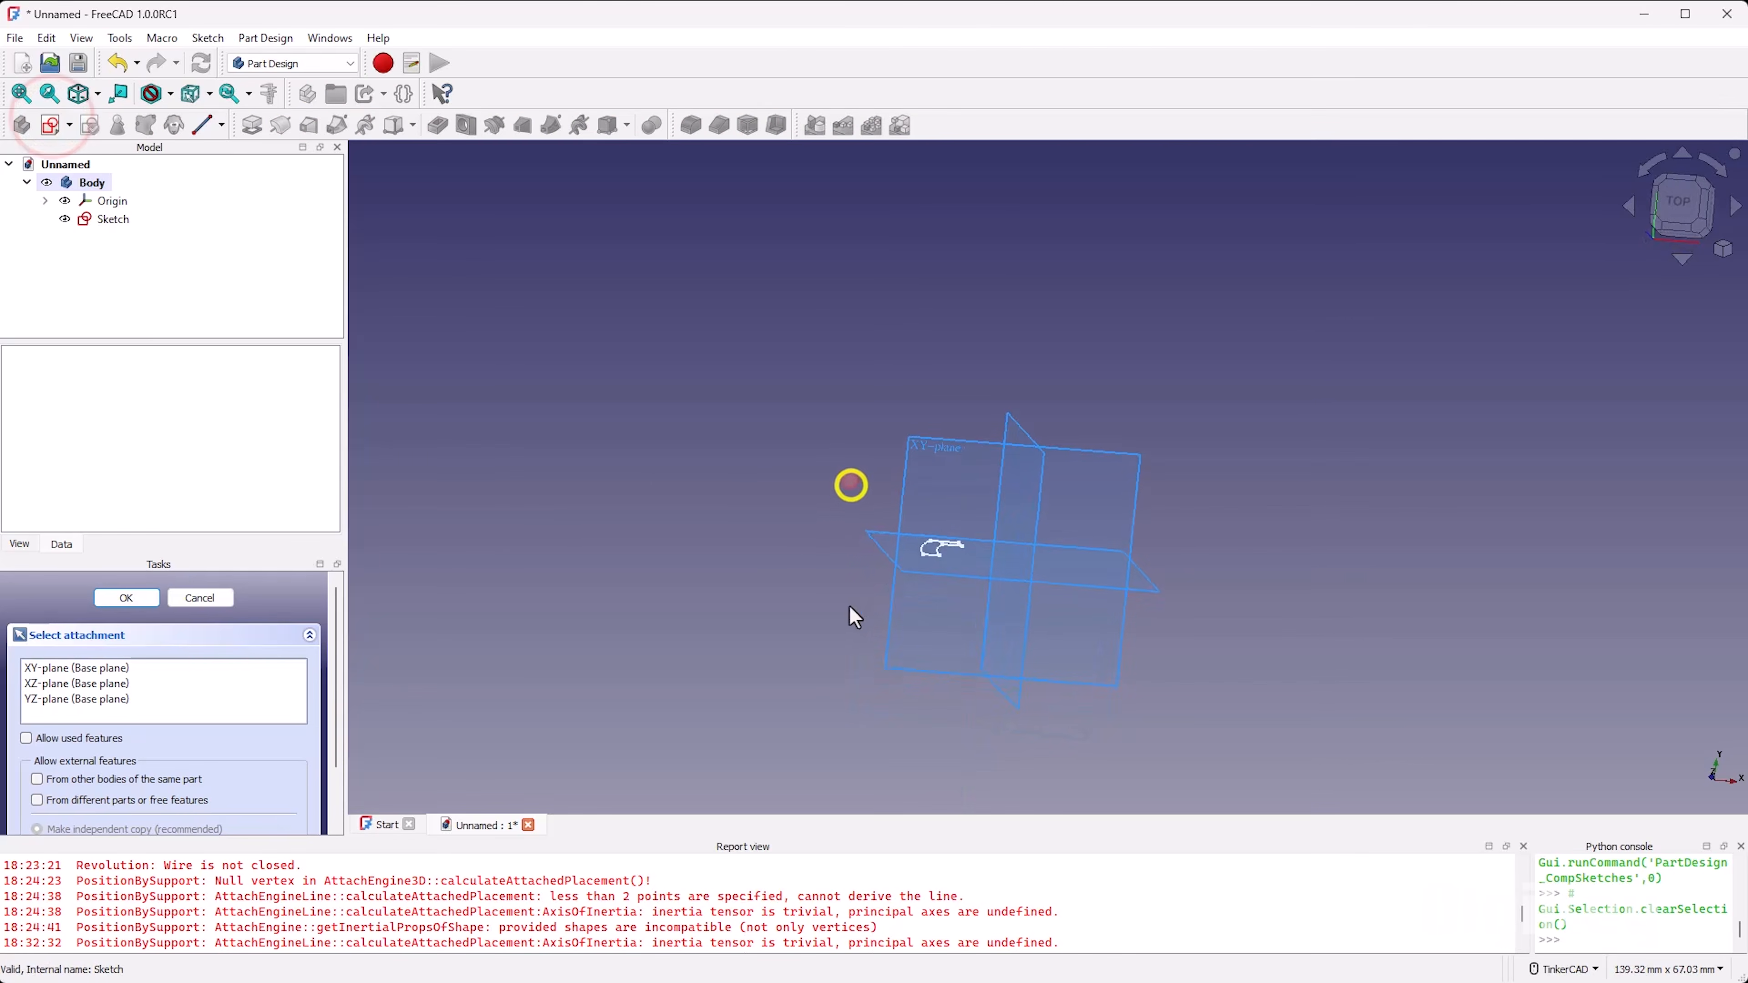
pyautogui.click(950, 448)
# Step: Bring the arm's upper horizontal edge into the new sketch as external geometry and toggle the sketch section view
pyautogui.moveTo(1030, 604); pyautogui.dragTo(1005, 540, button='right')
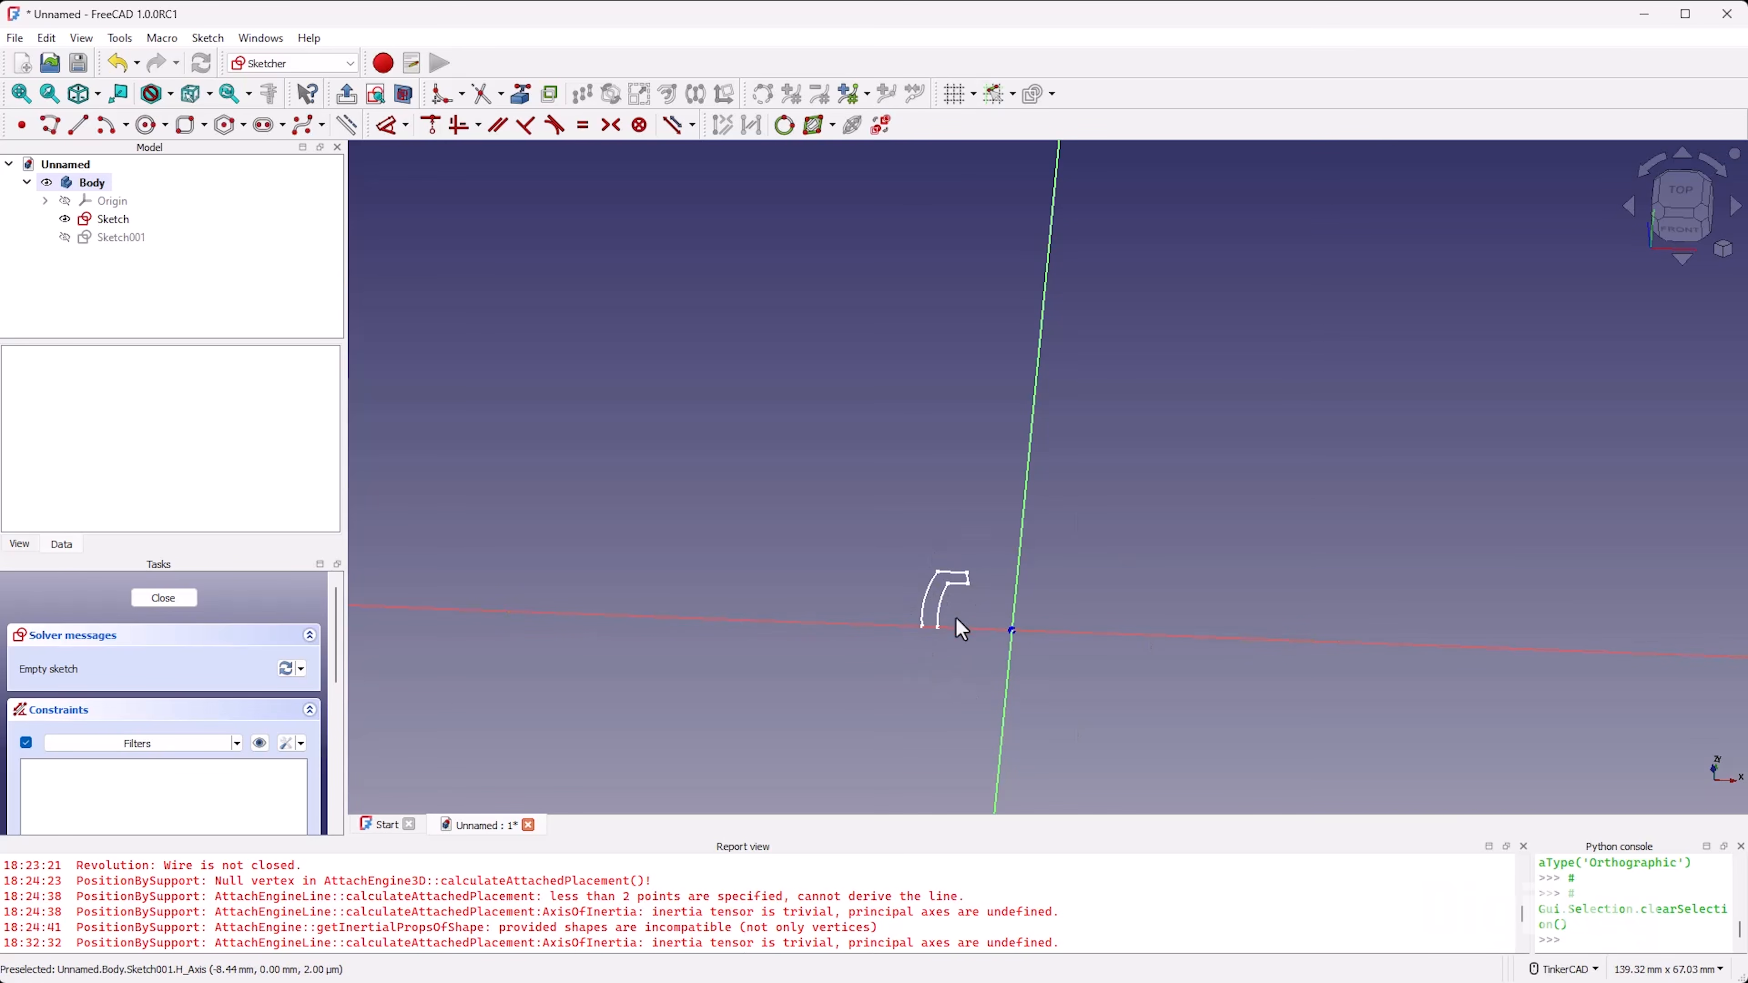
pyautogui.click(1678, 185)
pyautogui.scroll(3, 1011, 540)
pyautogui.click(520, 94)
pyautogui.moveTo(1086, 480); pyautogui.dragTo(1094, 441, button='right')
pyautogui.click(909, 582)
pyautogui.click(1691, 196)
pyautogui.rightClick(1072, 469)
pyautogui.click(402, 94)
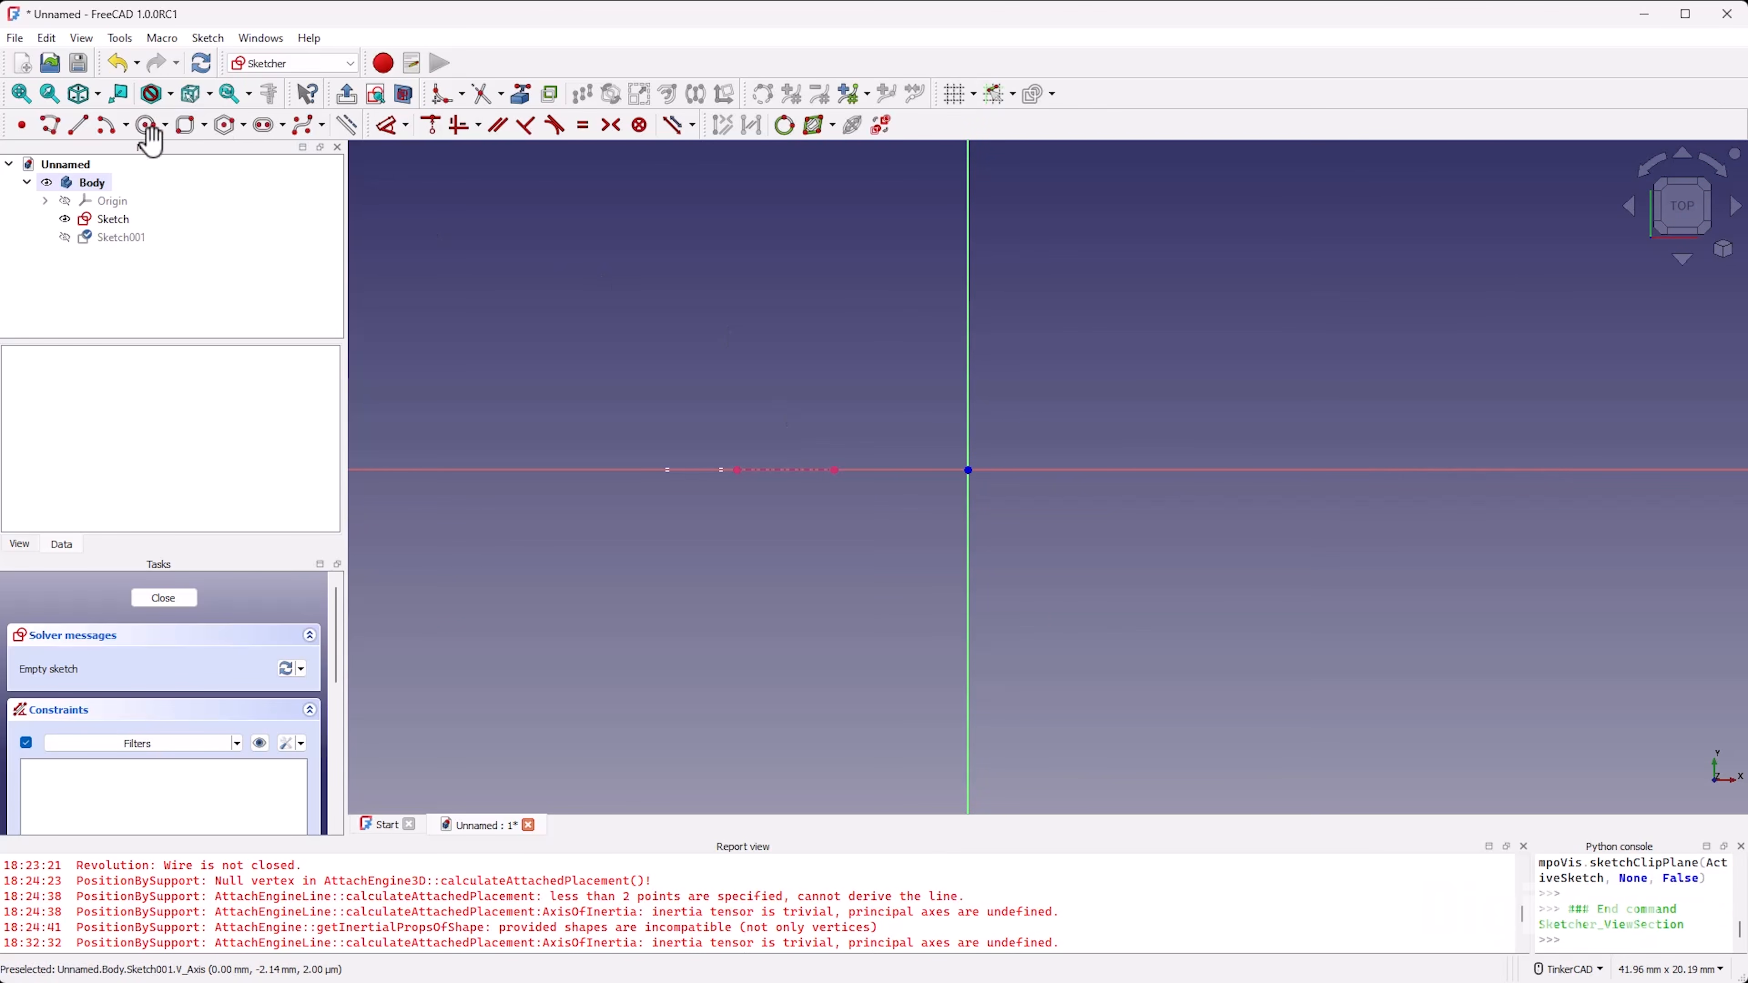
# Step: Draw a rounded rectangle surrounding the origin, using the corner, width and height mode
pyautogui.click(186, 125)
pyautogui.click(205, 125)
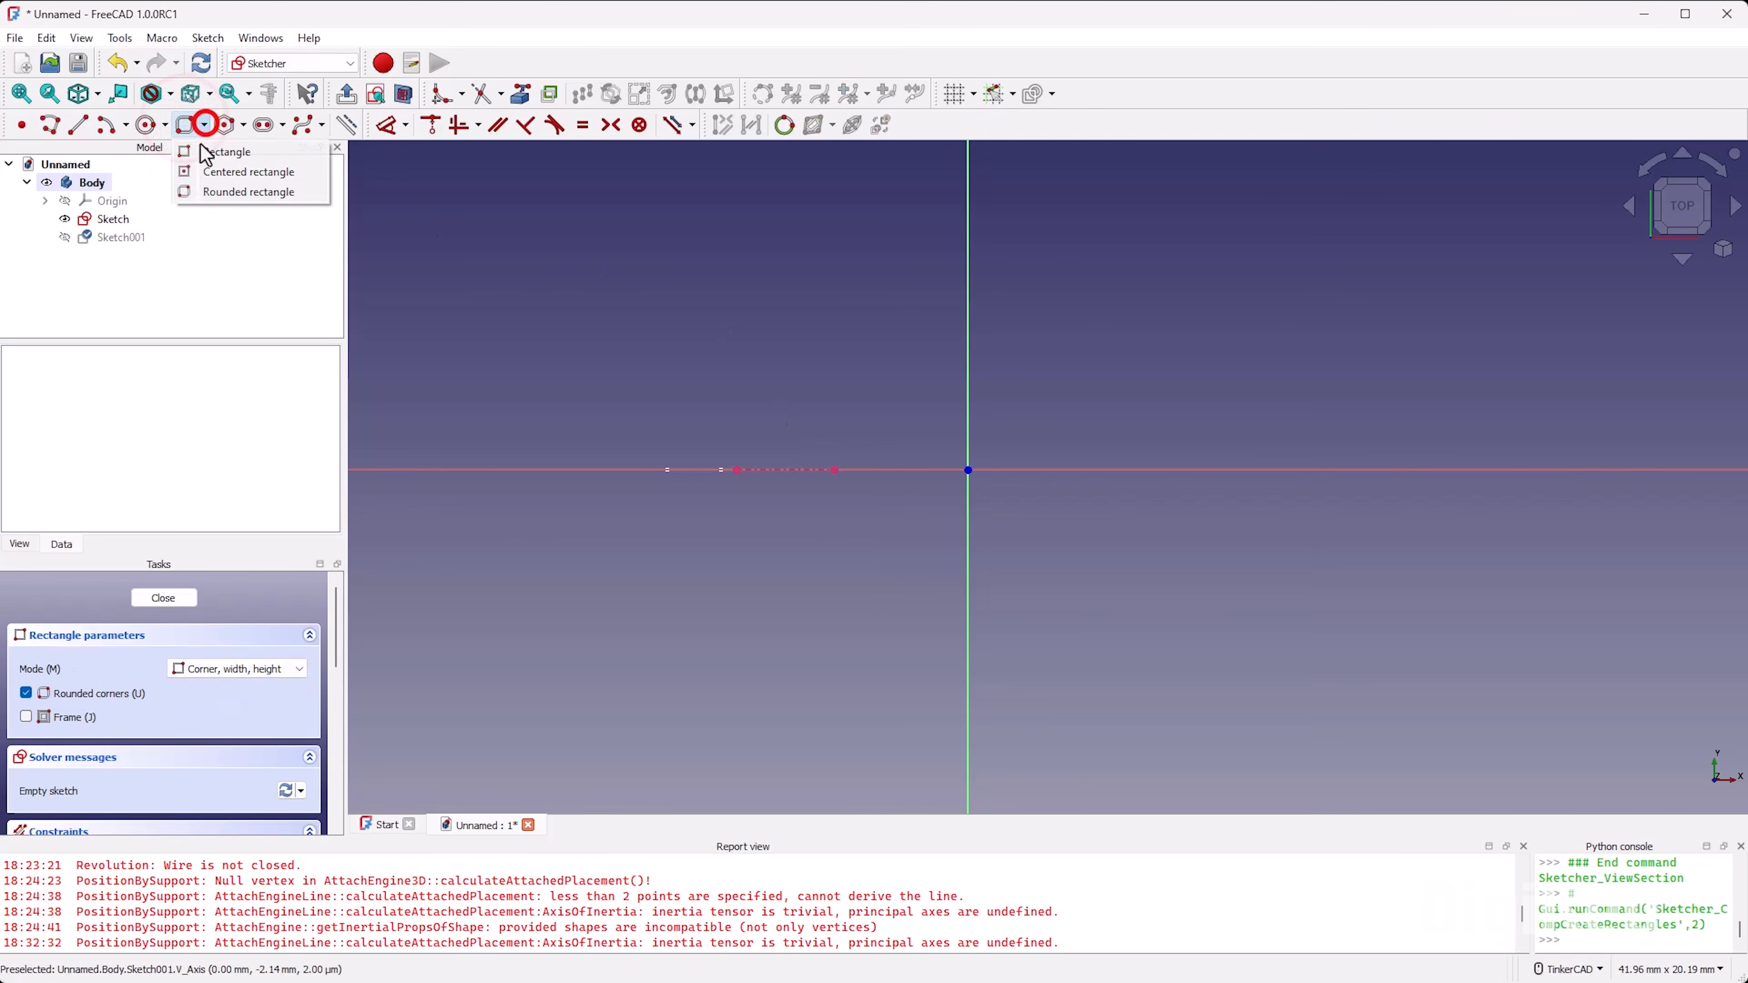
pyautogui.click(227, 191)
pyautogui.click(865, 364)
pyautogui.click(1101, 579)
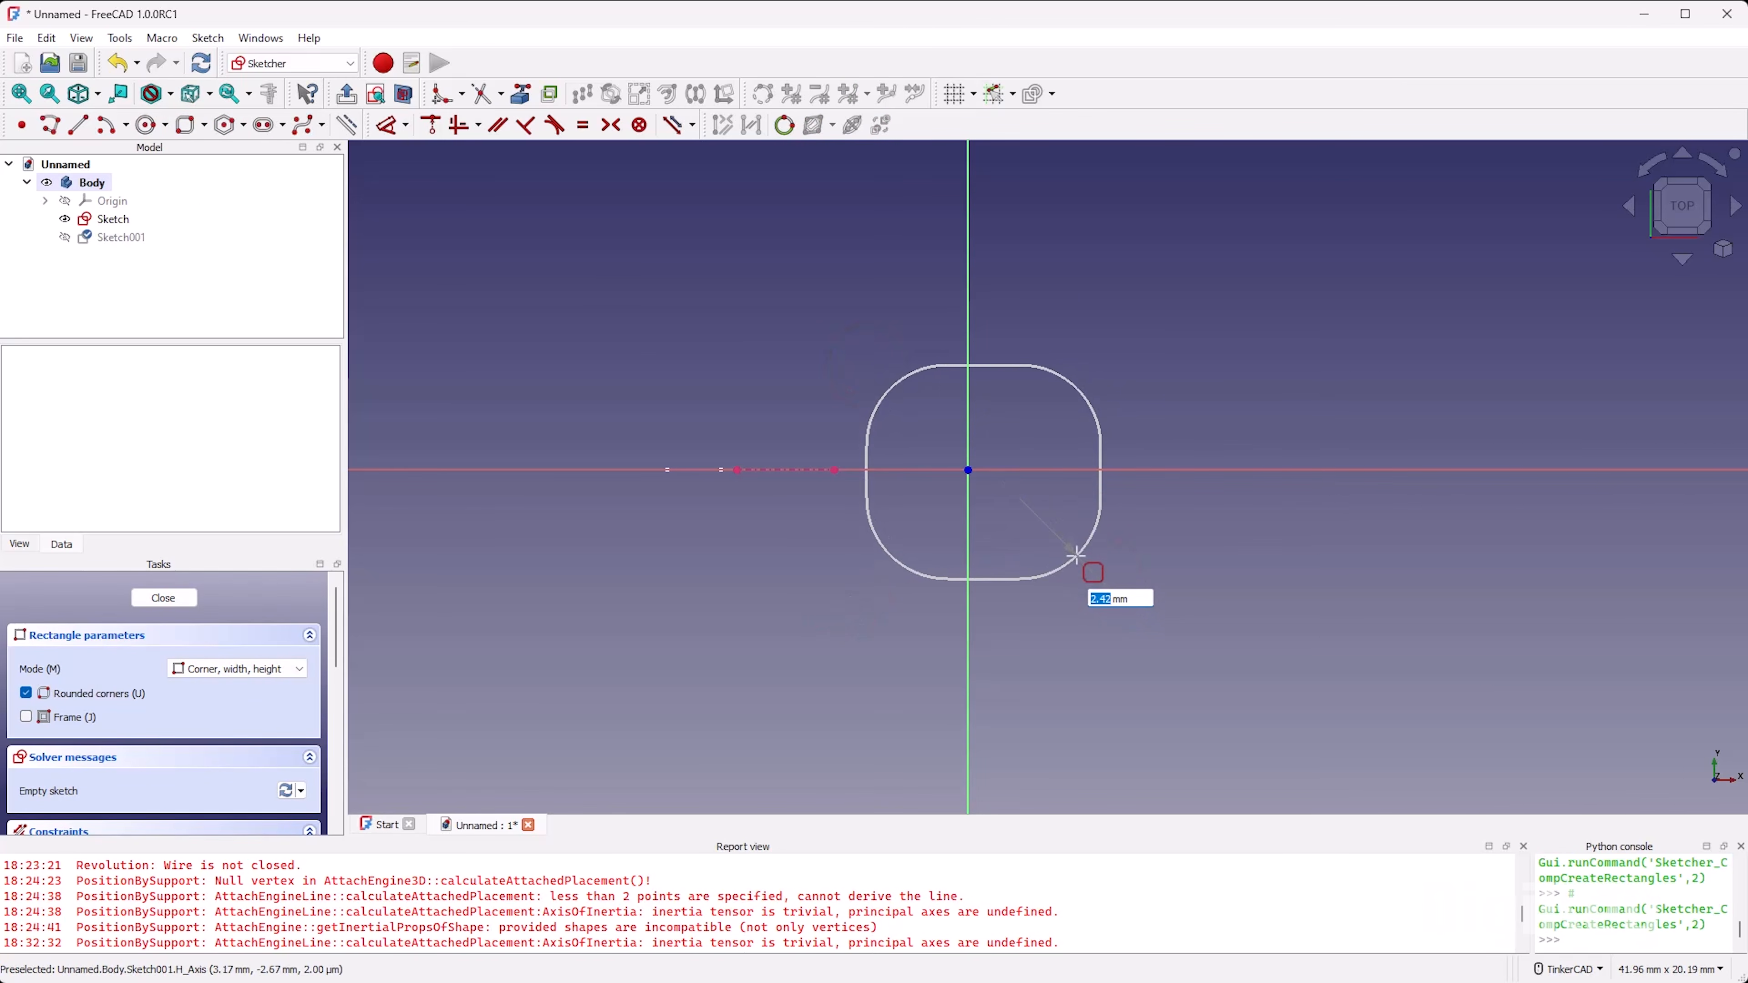
pyautogui.click(1076, 555)
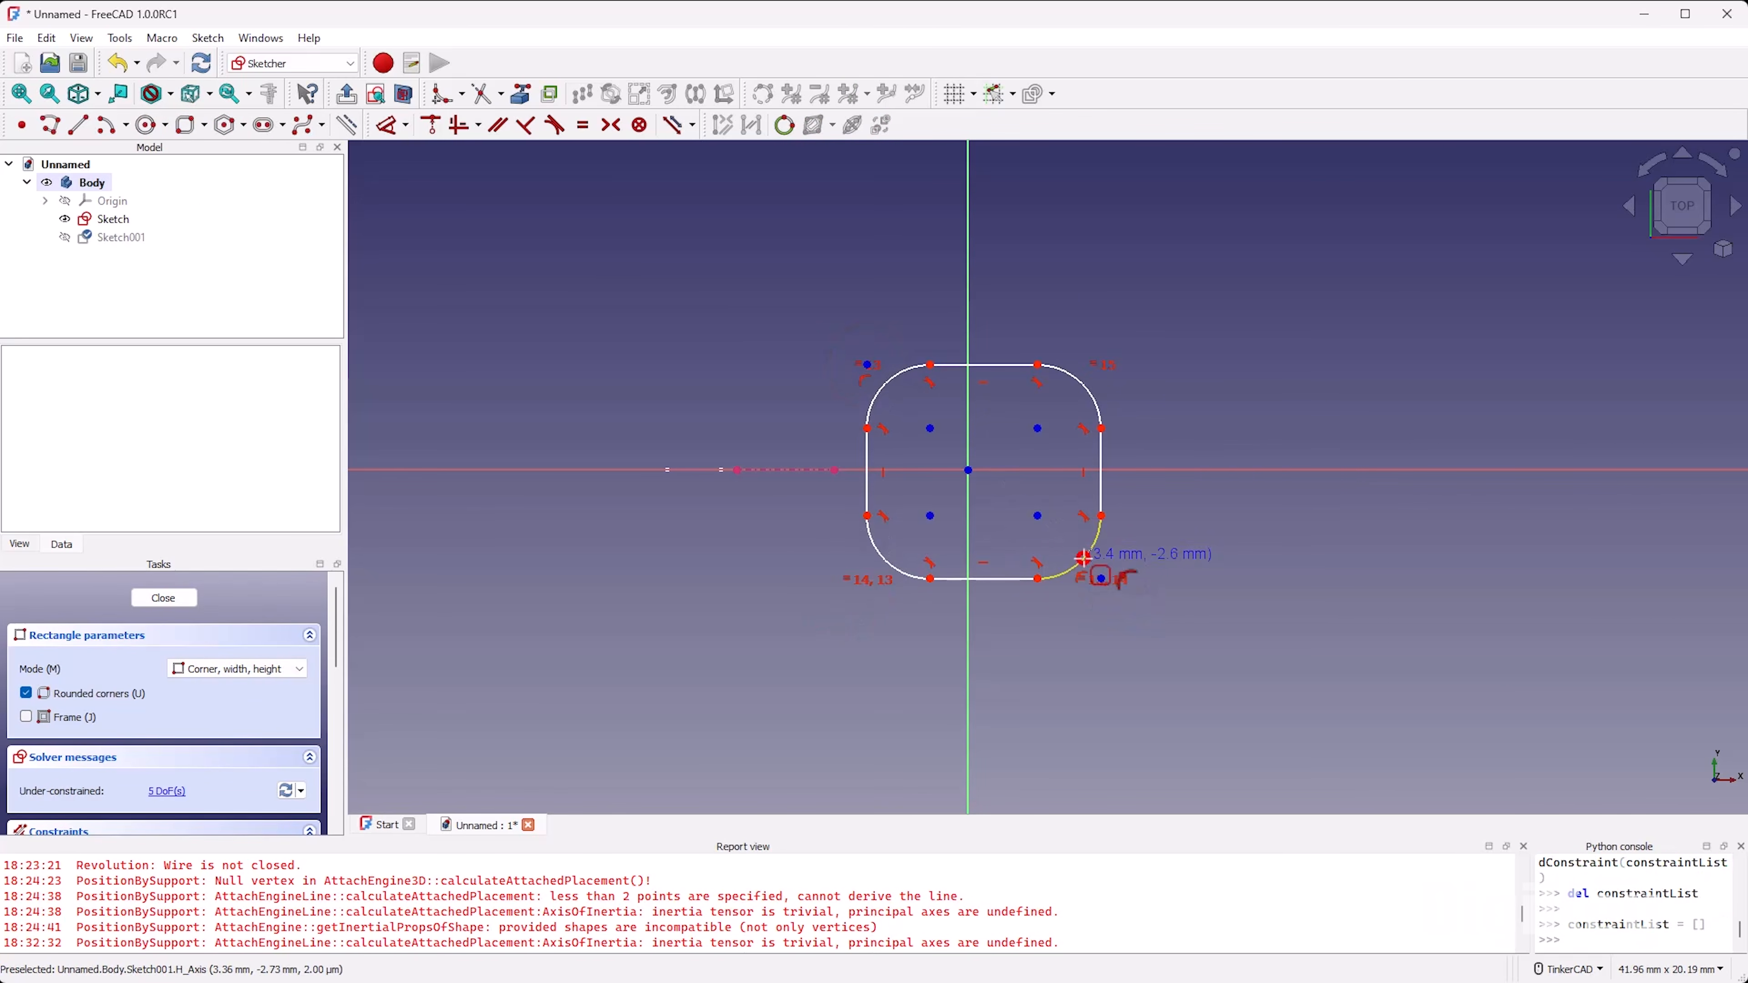
pyautogui.rightClick(764, 571)
# Step: Constrain the rectangle's side nearest the profile to pass through the inner endpoint of the external edge
pyautogui.press('c')
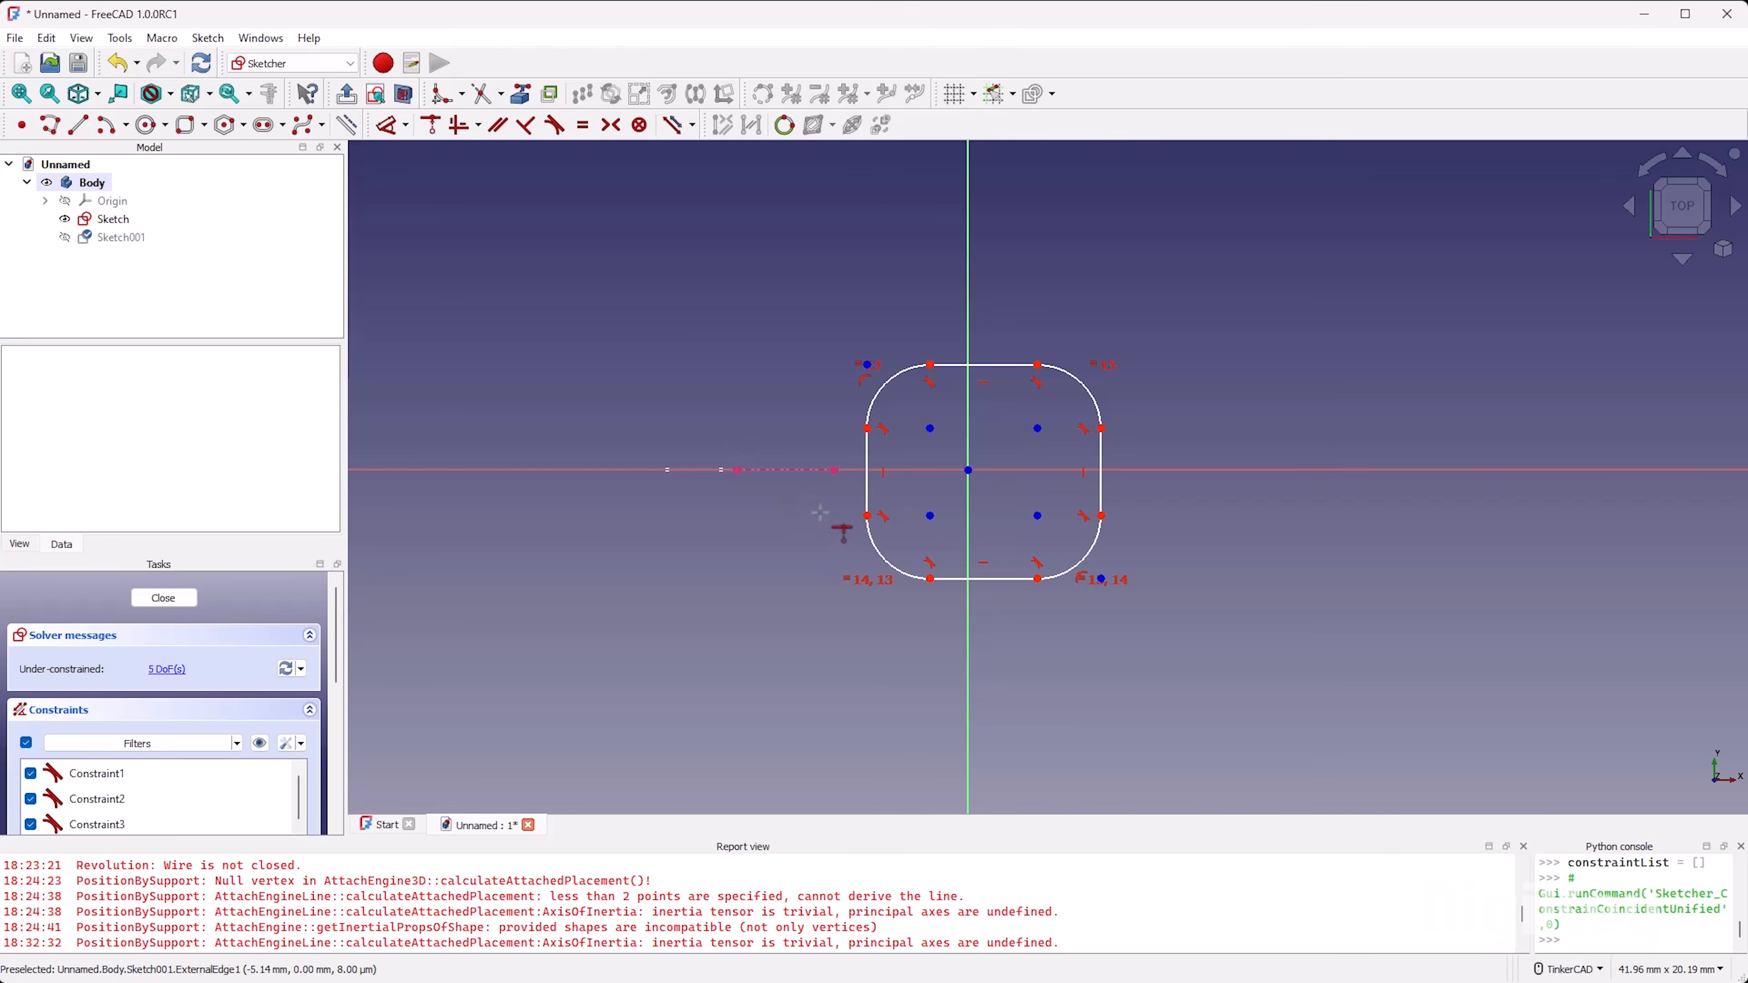
pyautogui.click(834, 471)
pyautogui.click(867, 484)
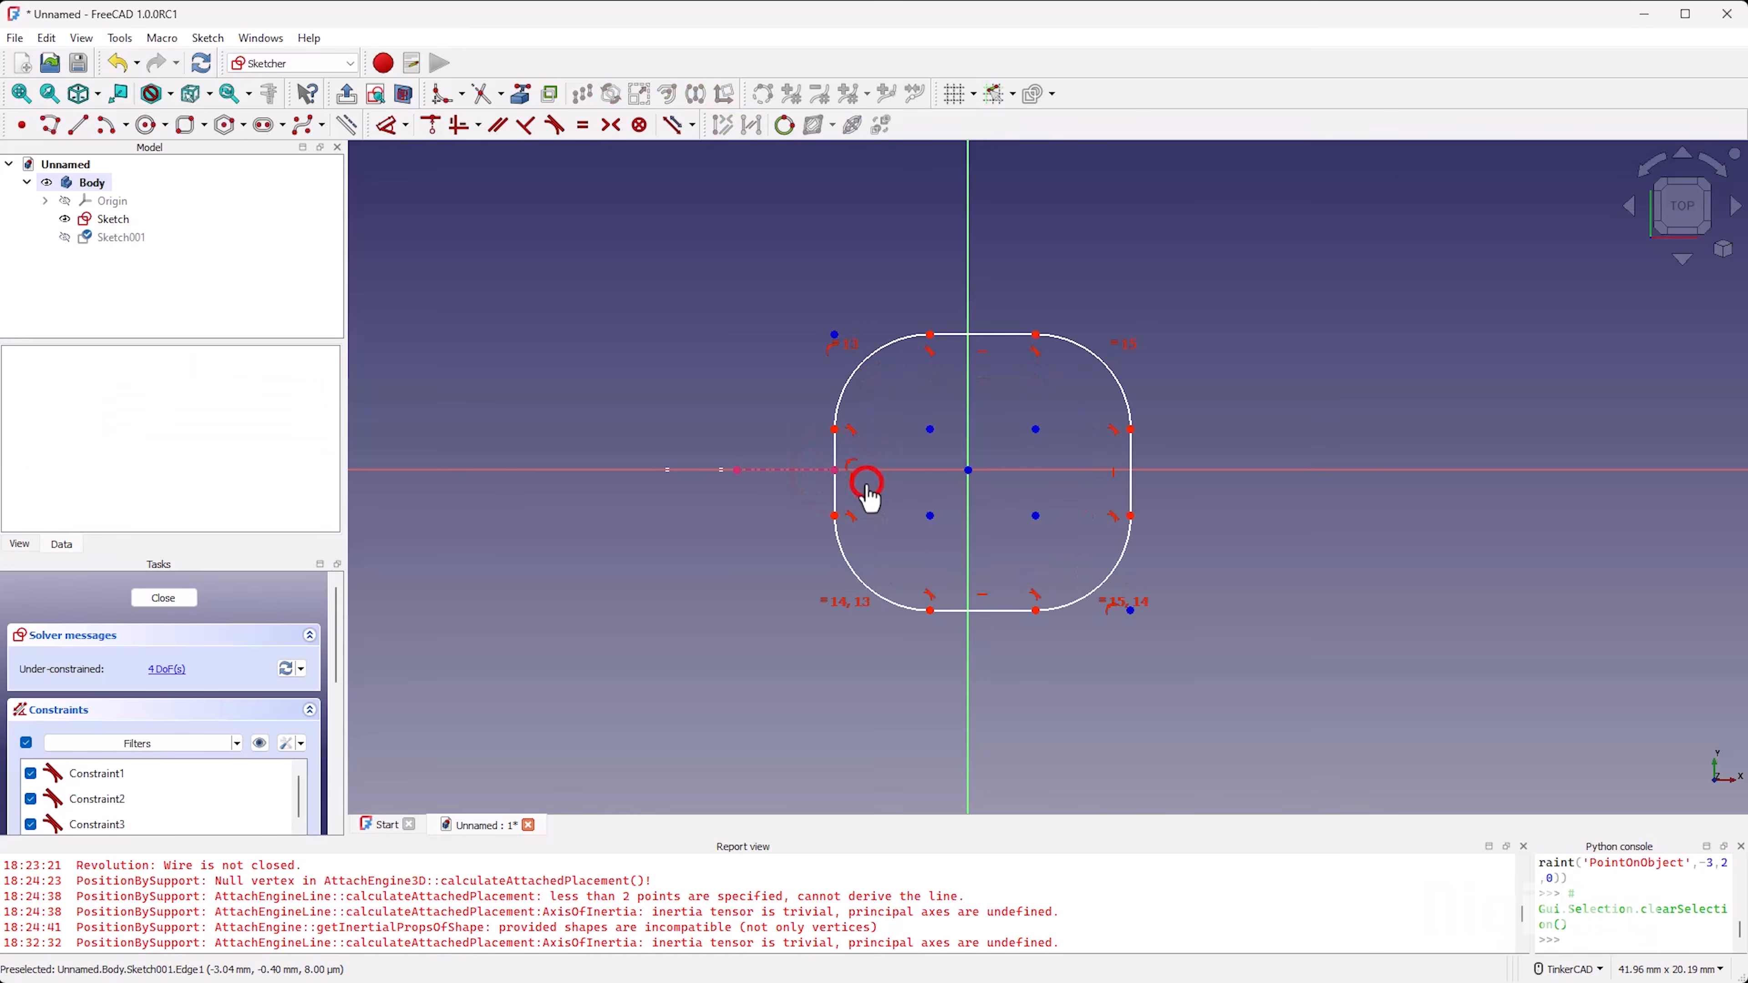
# Step: Make two diagonally opposite corner arc centres symmetric about the origin and reshape the rectangle with smaller corners
pyautogui.press('s')
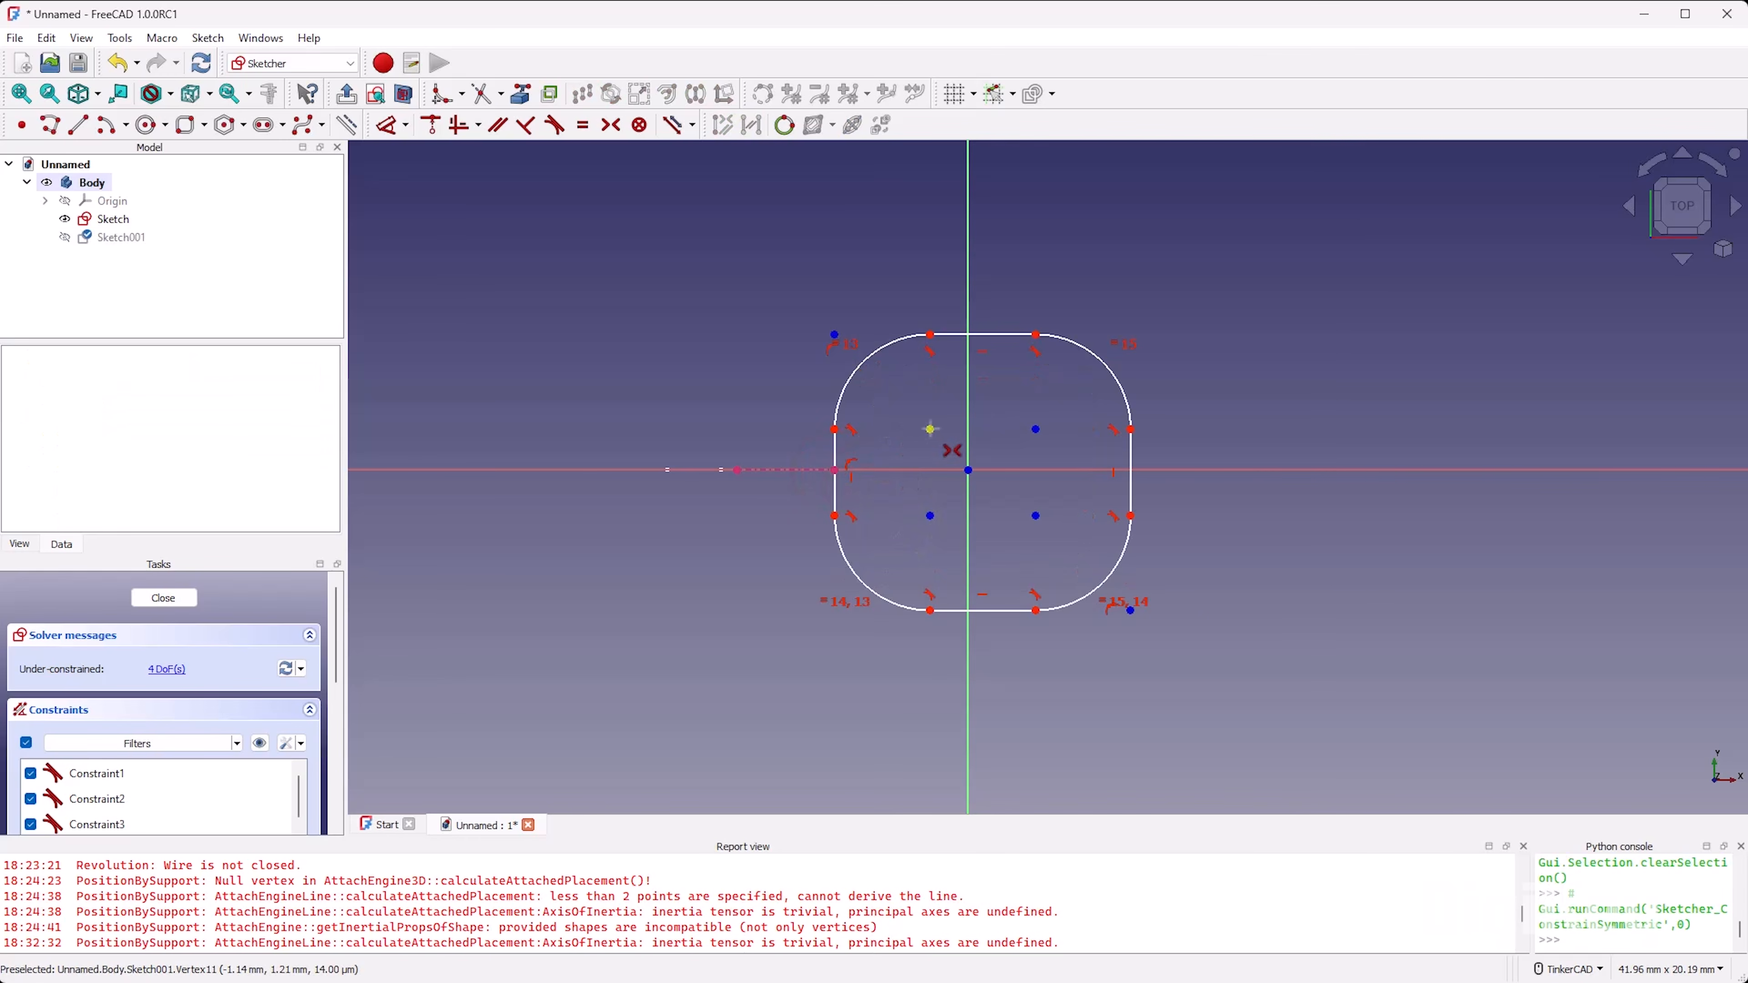
pyautogui.click(930, 429)
pyautogui.click(1036, 516)
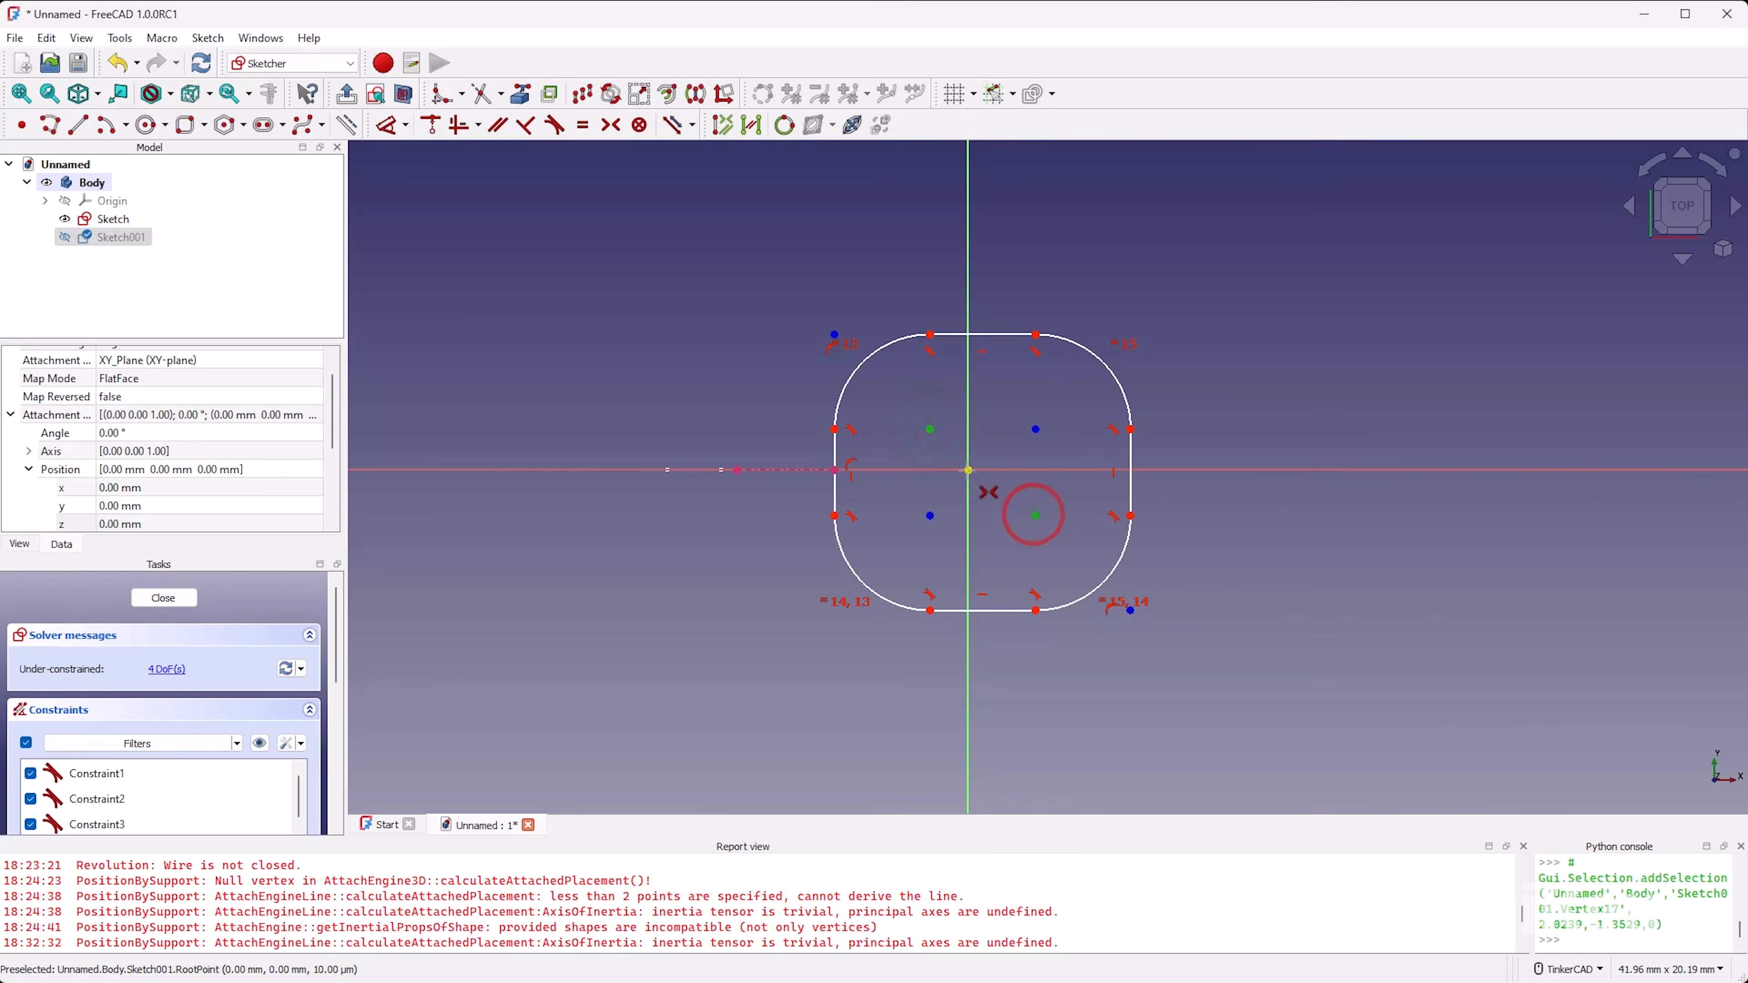
pyautogui.click(967, 470)
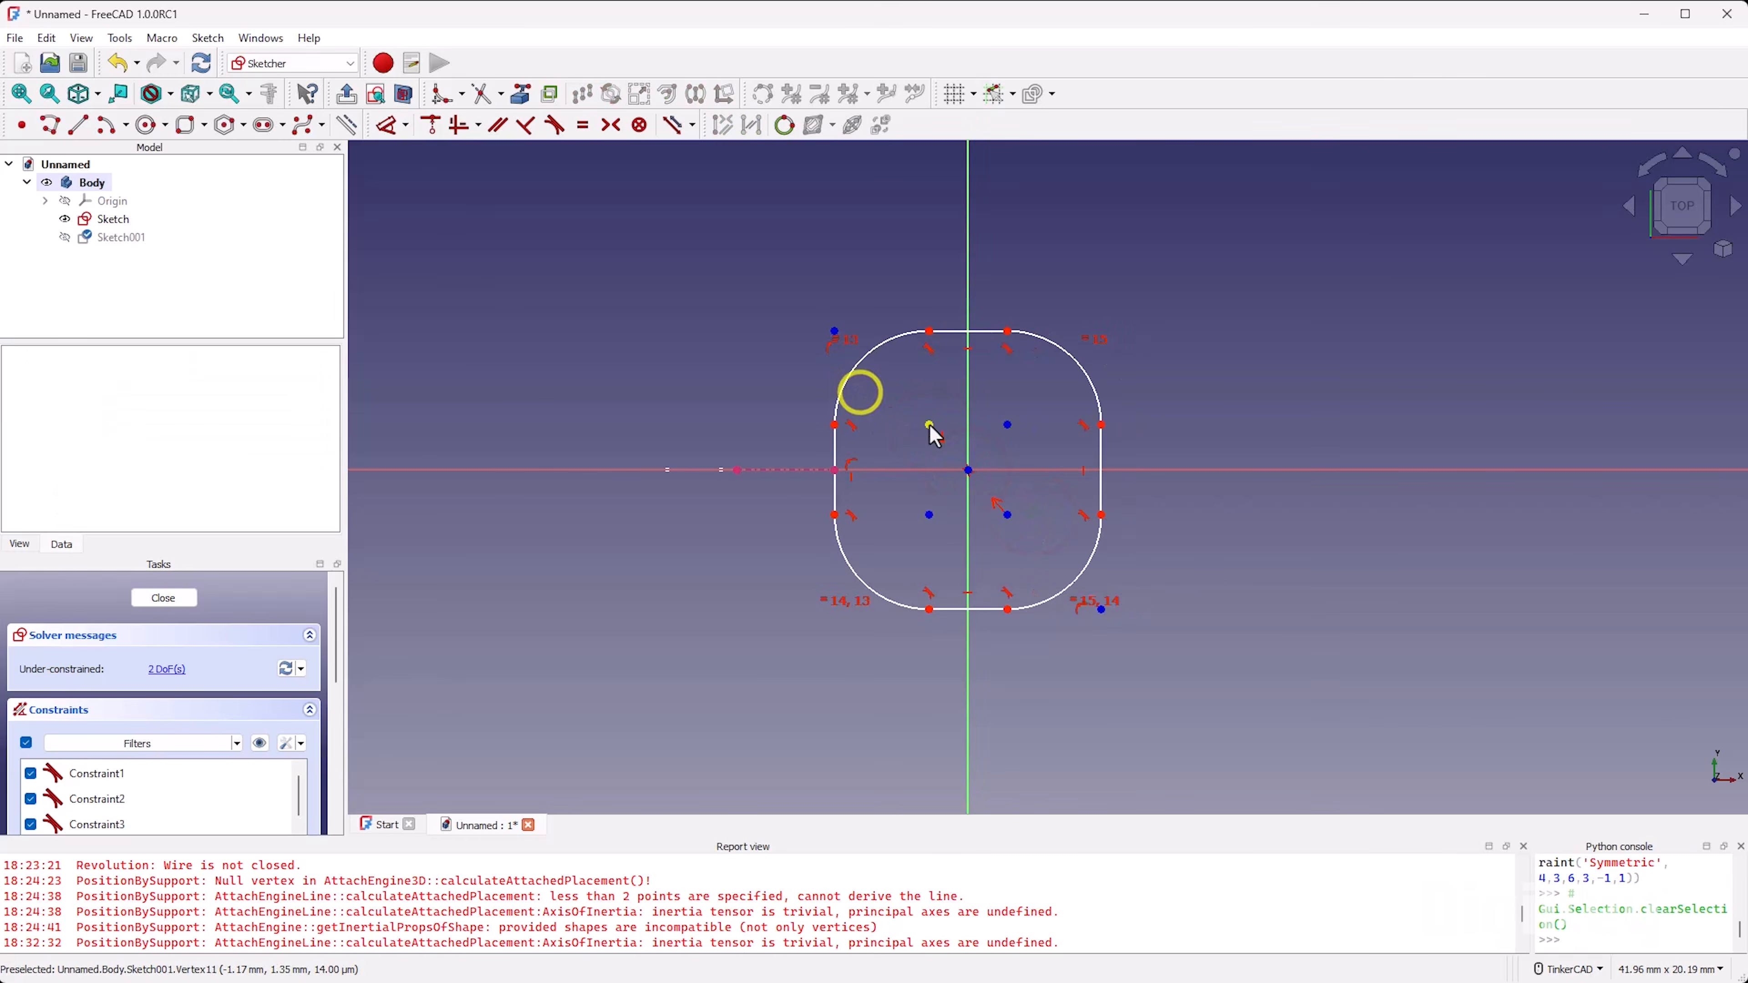
pyautogui.moveTo(929, 430)
pyautogui.mouseDown()
pyautogui.moveTo(909, 441)
pyautogui.moveTo(905, 407)
pyautogui.moveTo(893, 442)
pyautogui.moveTo(921, 411)
pyautogui.moveTo(900, 426)
pyautogui.mouseUp()
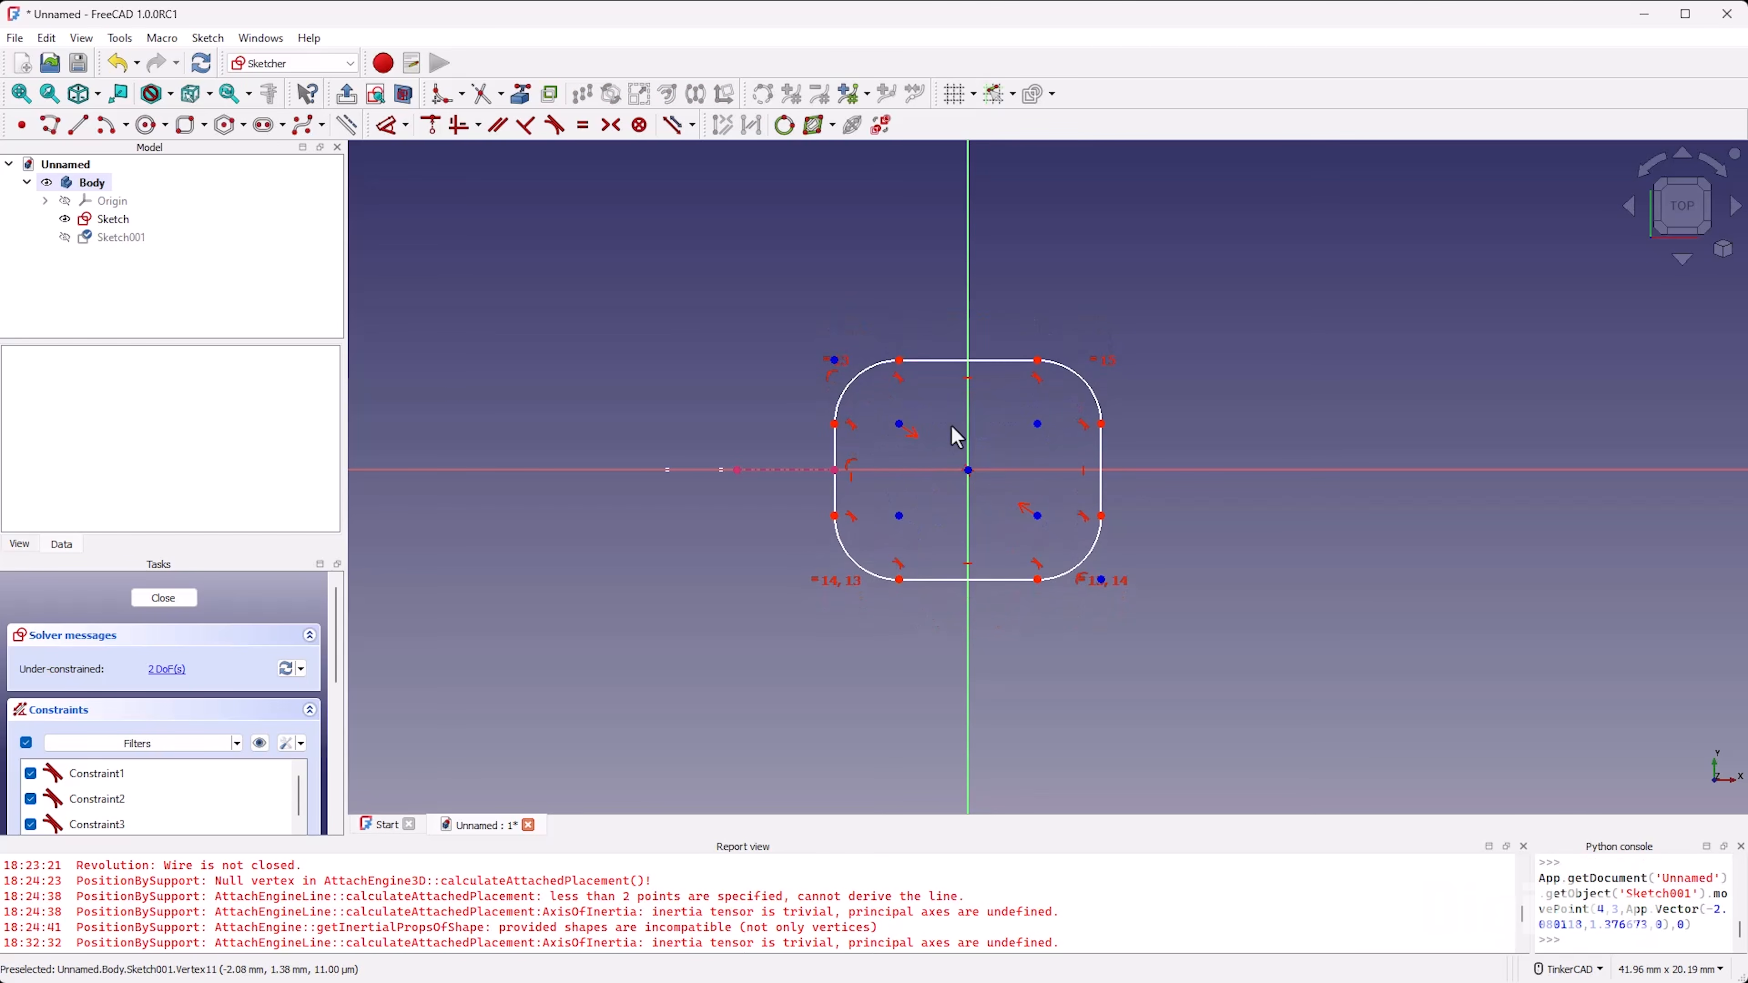
# Step: Make the rectangle's upper horizontal side equal in length to its vertical side on the external edge
pyautogui.press('e')
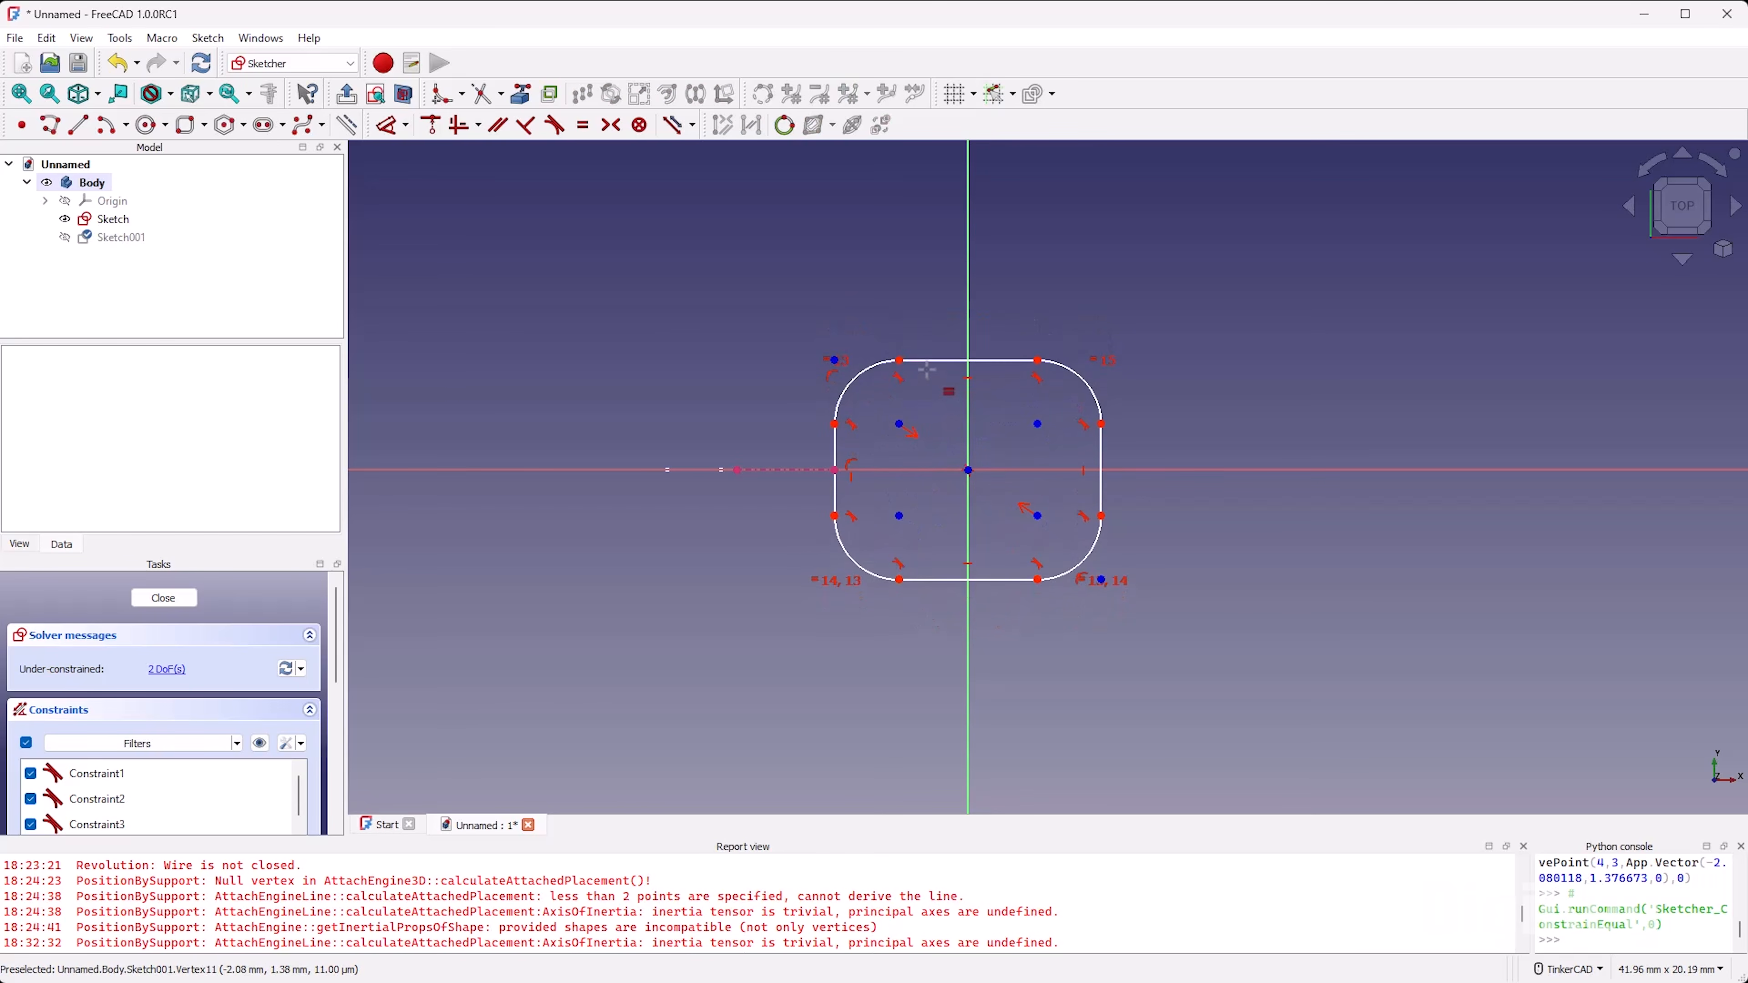
pyautogui.click(928, 361)
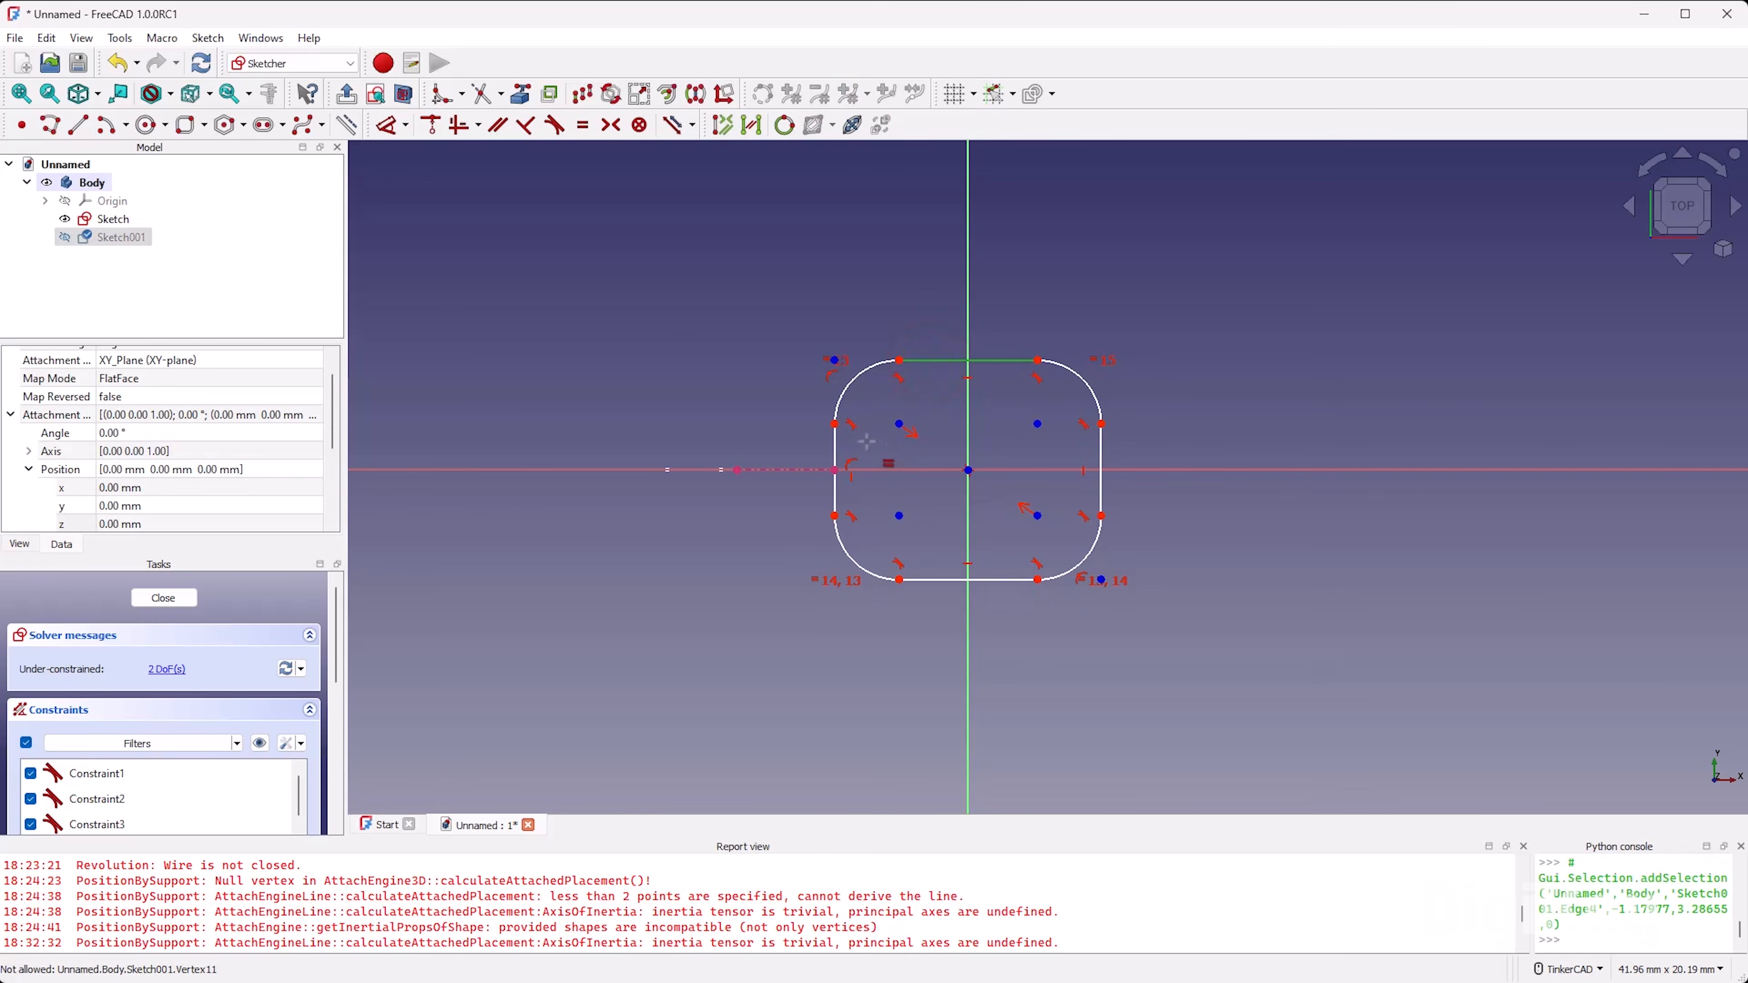
pyautogui.click(834, 441)
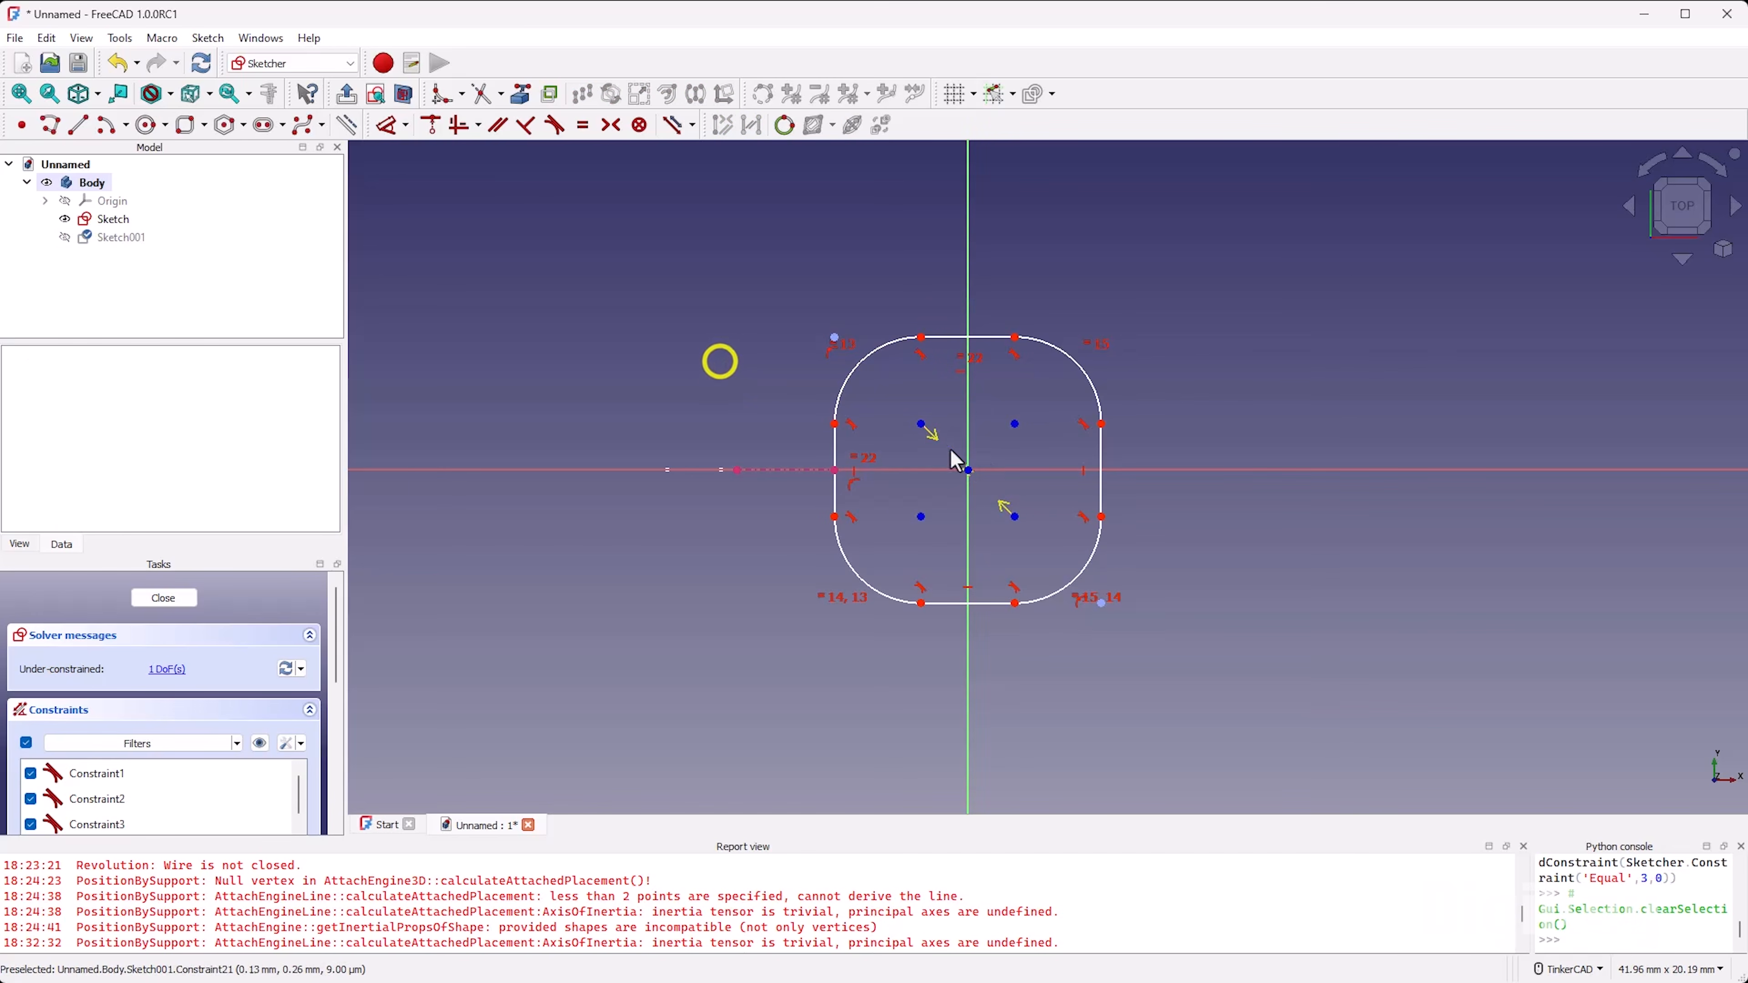
# Step: Tighten the rounded corners, set the corner radius to 1 mm and close the sketch
pyautogui.moveTo(922, 425)
pyautogui.mouseDown()
pyautogui.moveTo(890, 402)
pyautogui.moveTo(925, 468)
pyautogui.moveTo(847, 410)
pyautogui.moveTo(864, 407)
pyautogui.mouseUp()
pyautogui.press('d')
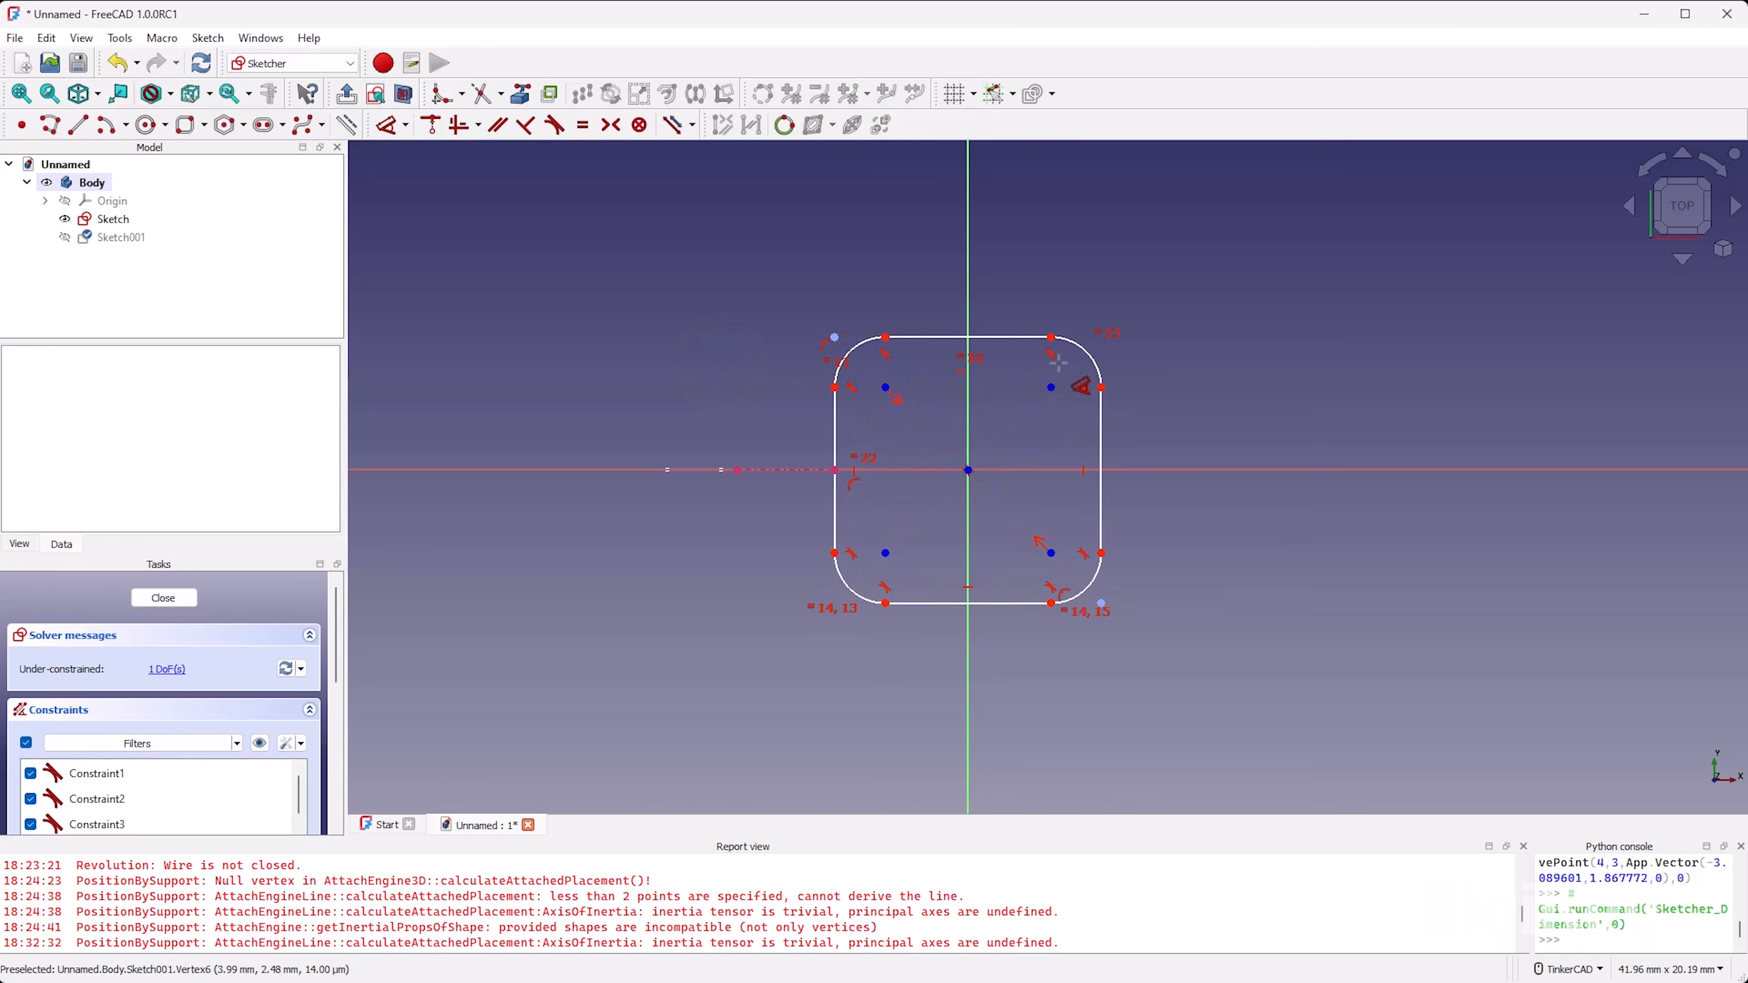
pyautogui.click(1083, 346)
pyautogui.click(1156, 334)
pyautogui.write('1')
pyautogui.click(1174, 421)
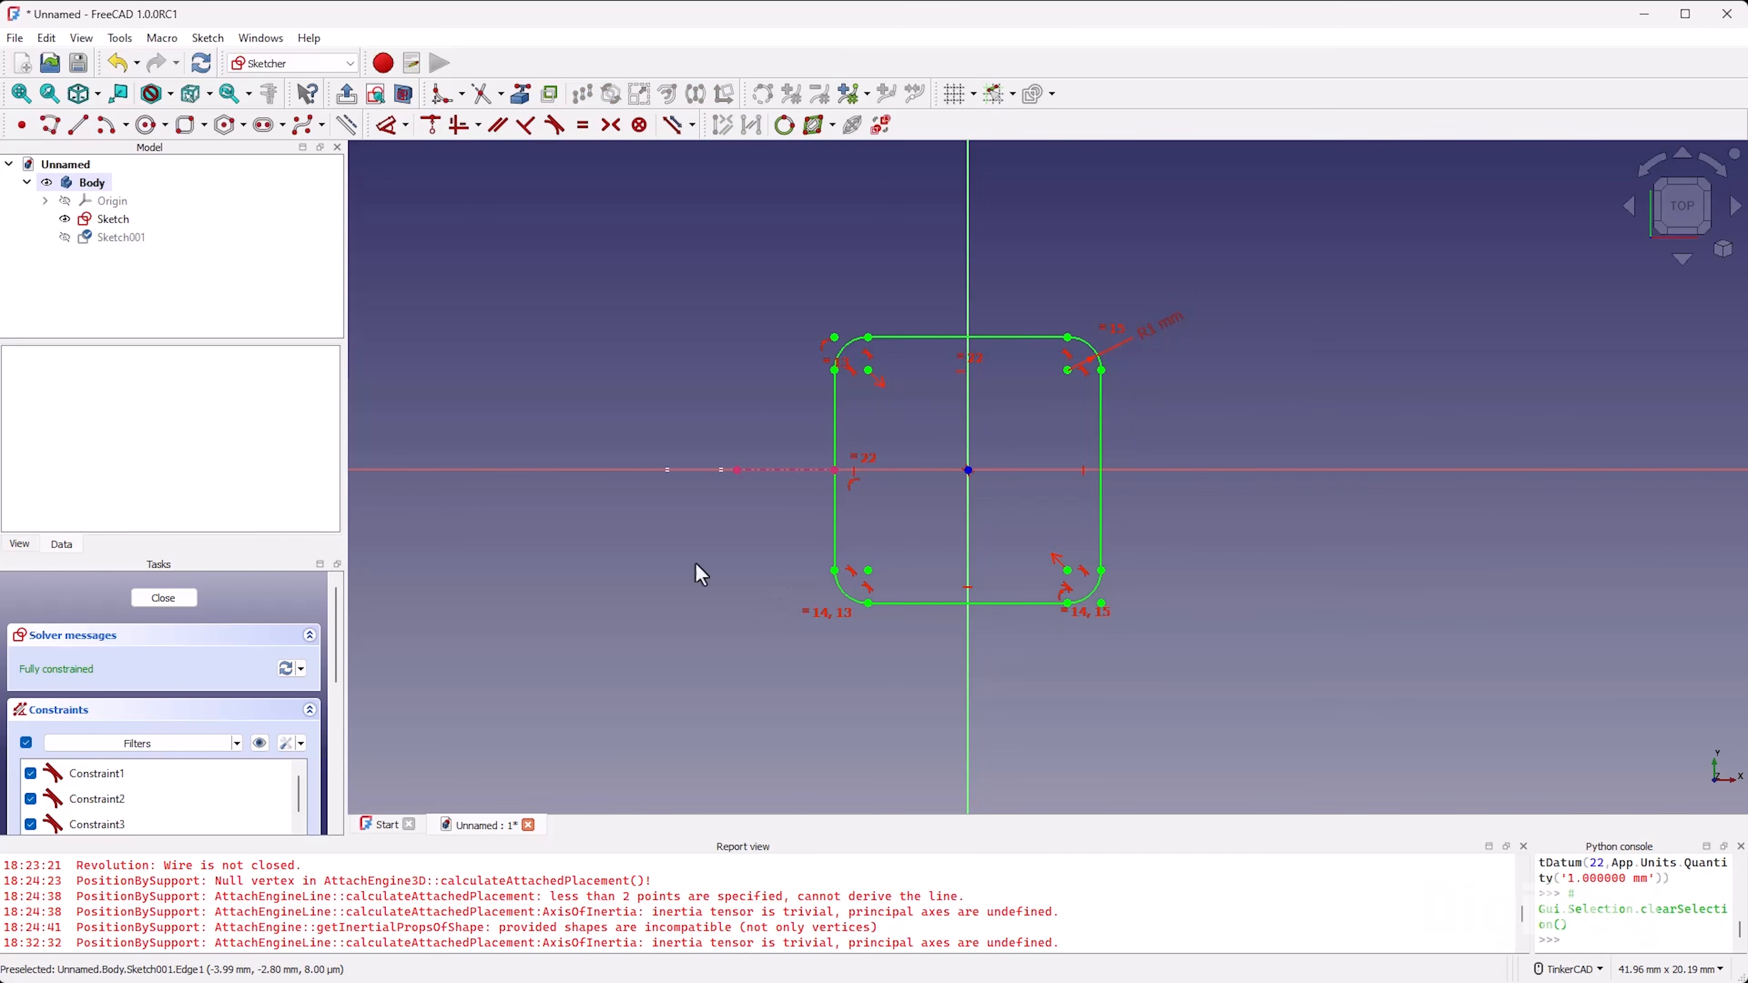
pyautogui.click(163, 597)
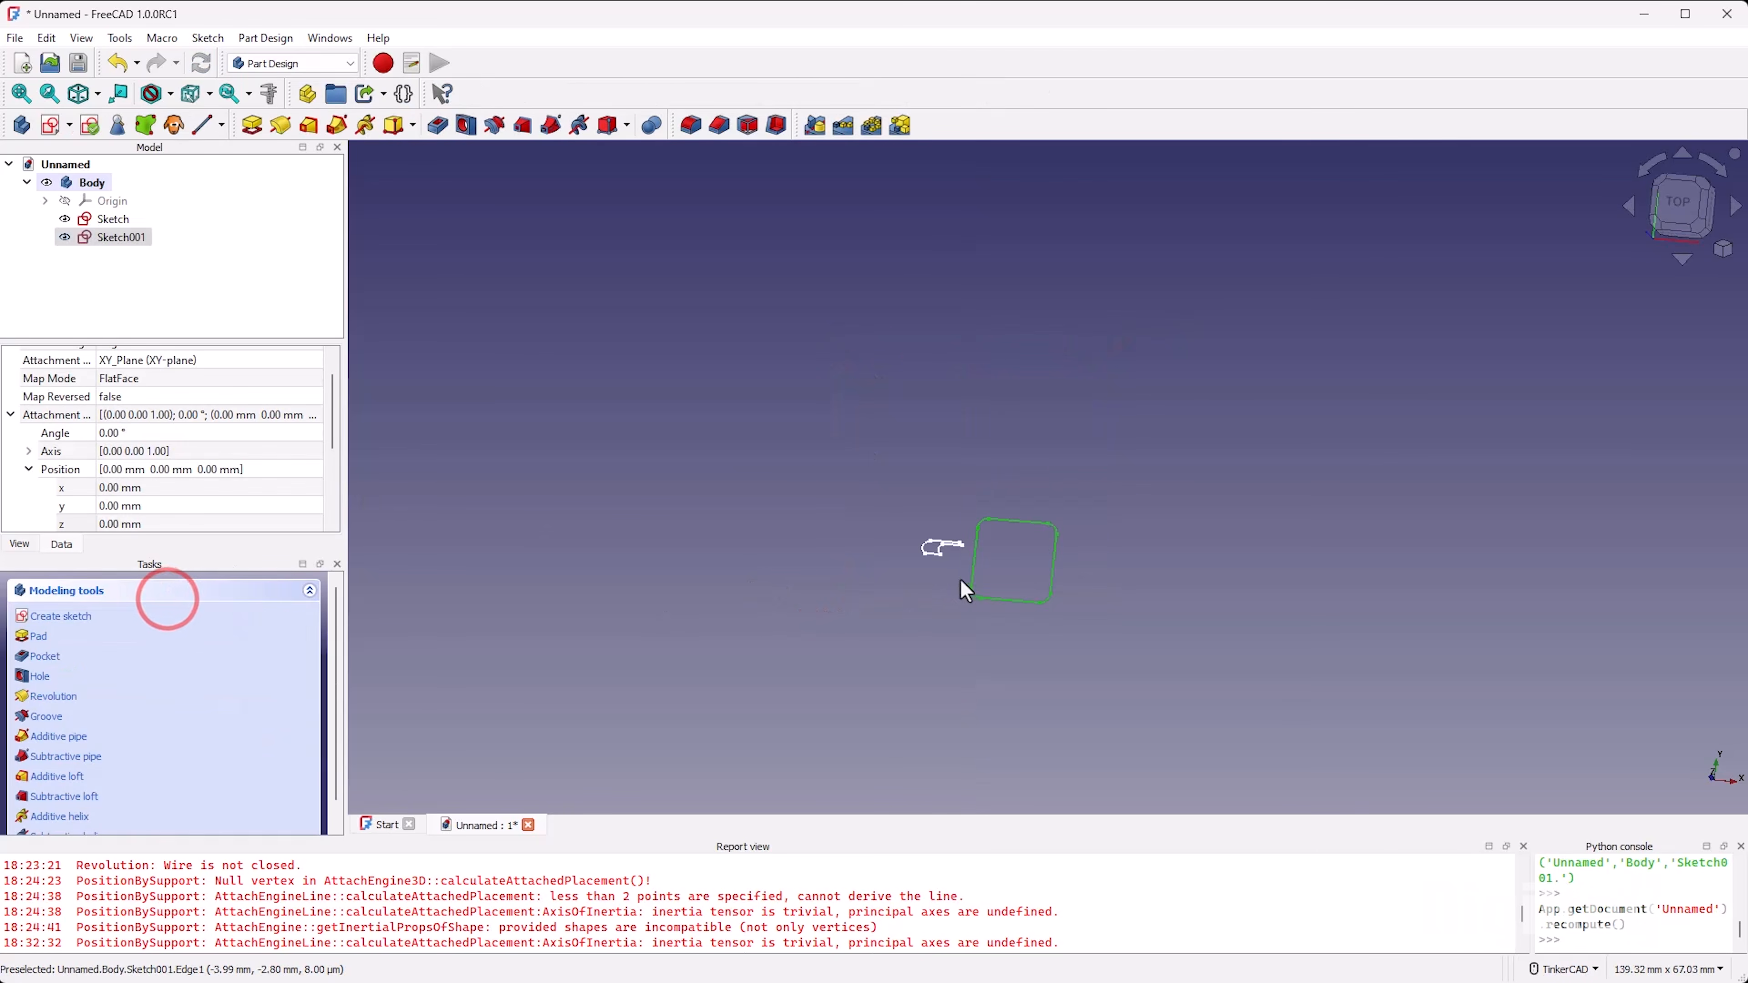
# Step: Reopen the curved profile sketch and name its 10 mm vertical dimension height
pyautogui.moveTo(1057, 549); pyautogui.dragTo(1088, 584, button='right')
pyautogui.click(1687, 208)
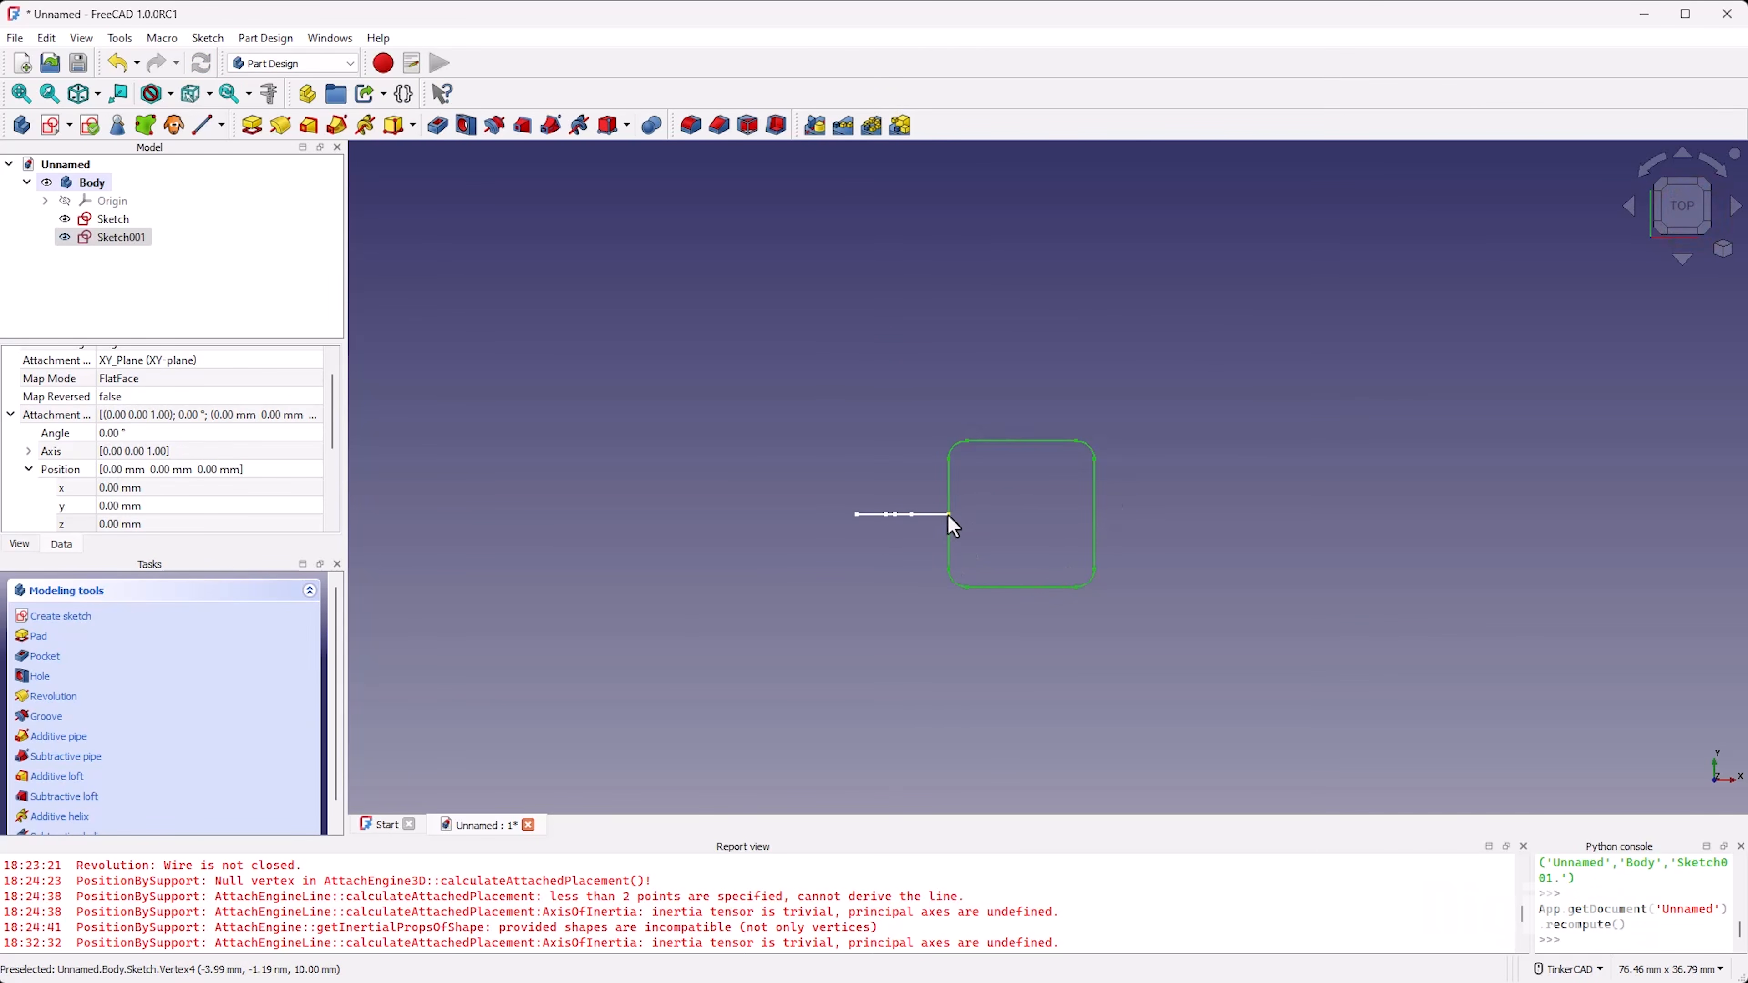
pyautogui.moveTo(1032, 551); pyautogui.dragTo(964, 626, button='right')
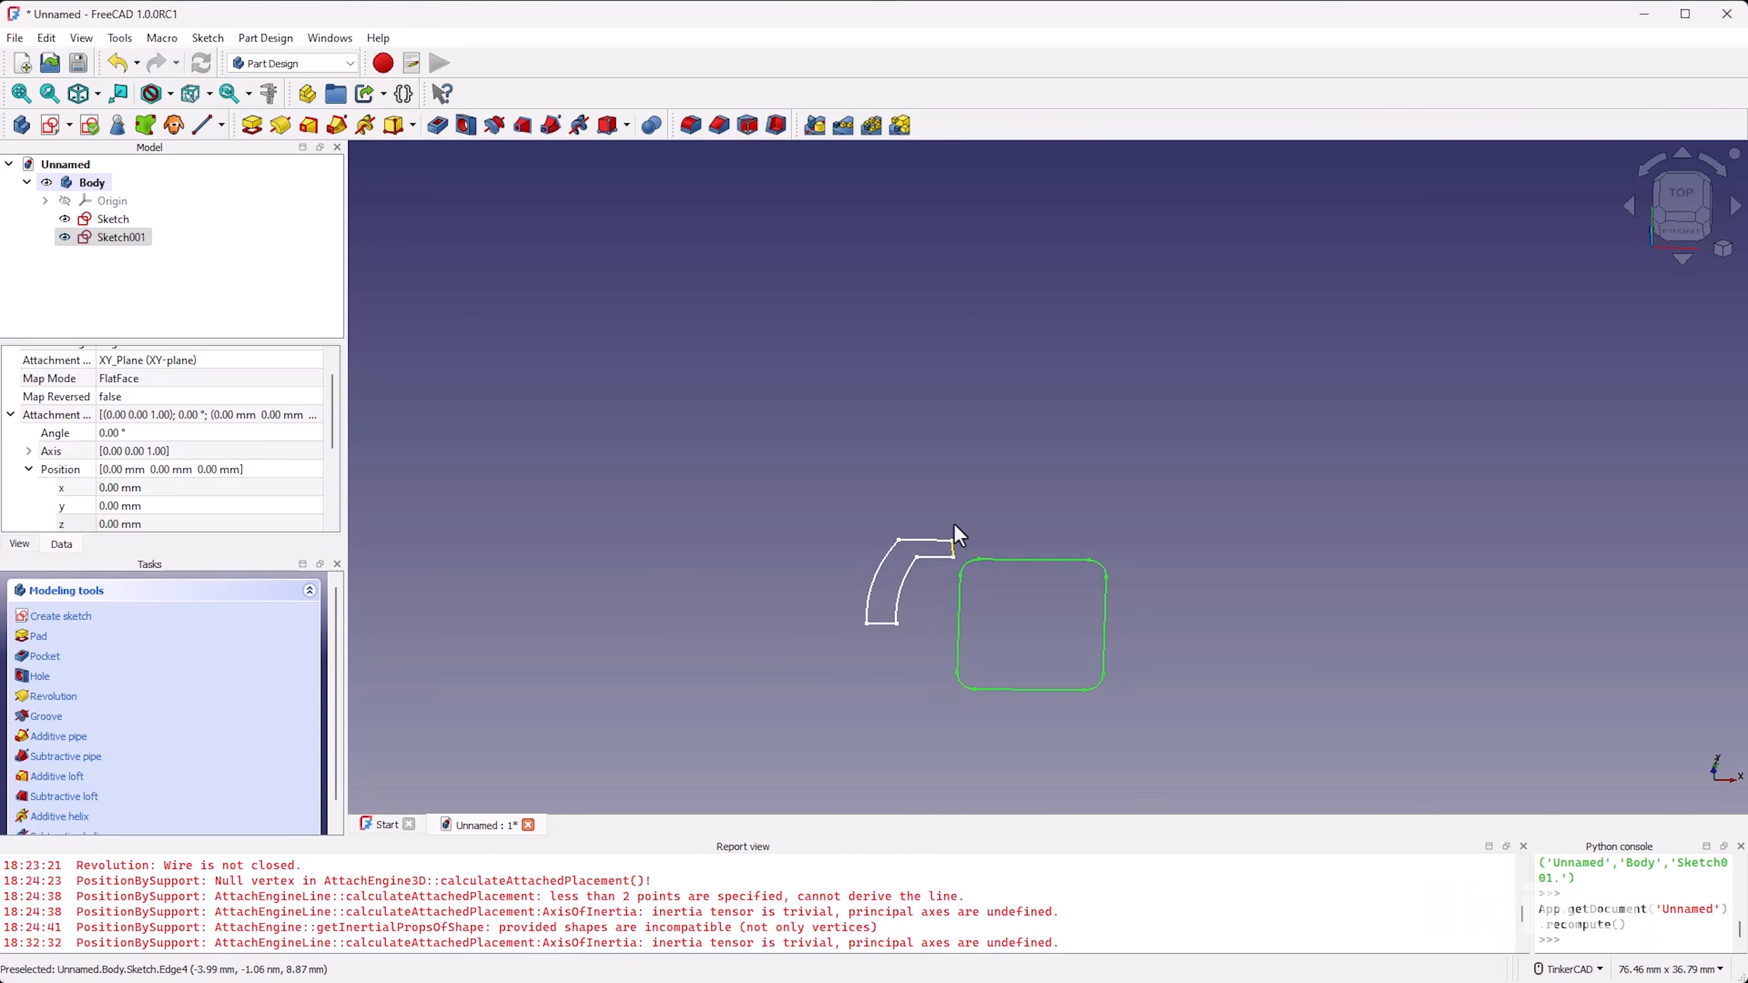
pyautogui.click(123, 220)
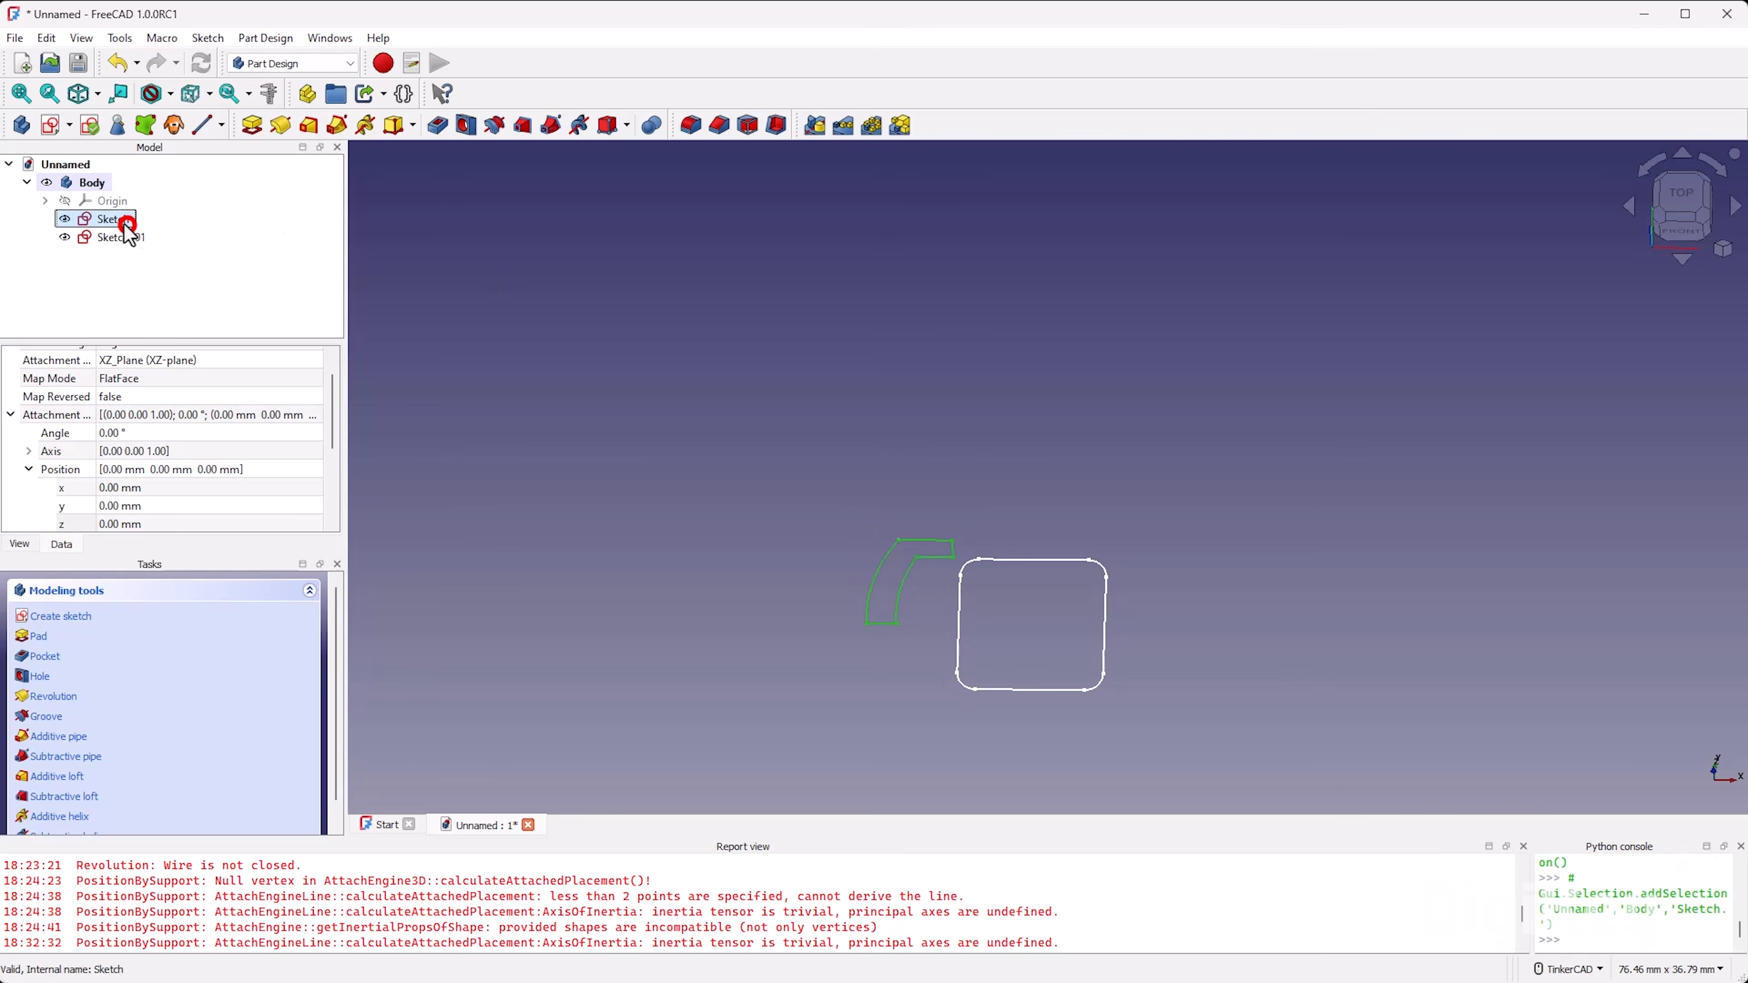
pyautogui.doubleClick(123, 220)
pyautogui.click(1498, 641)
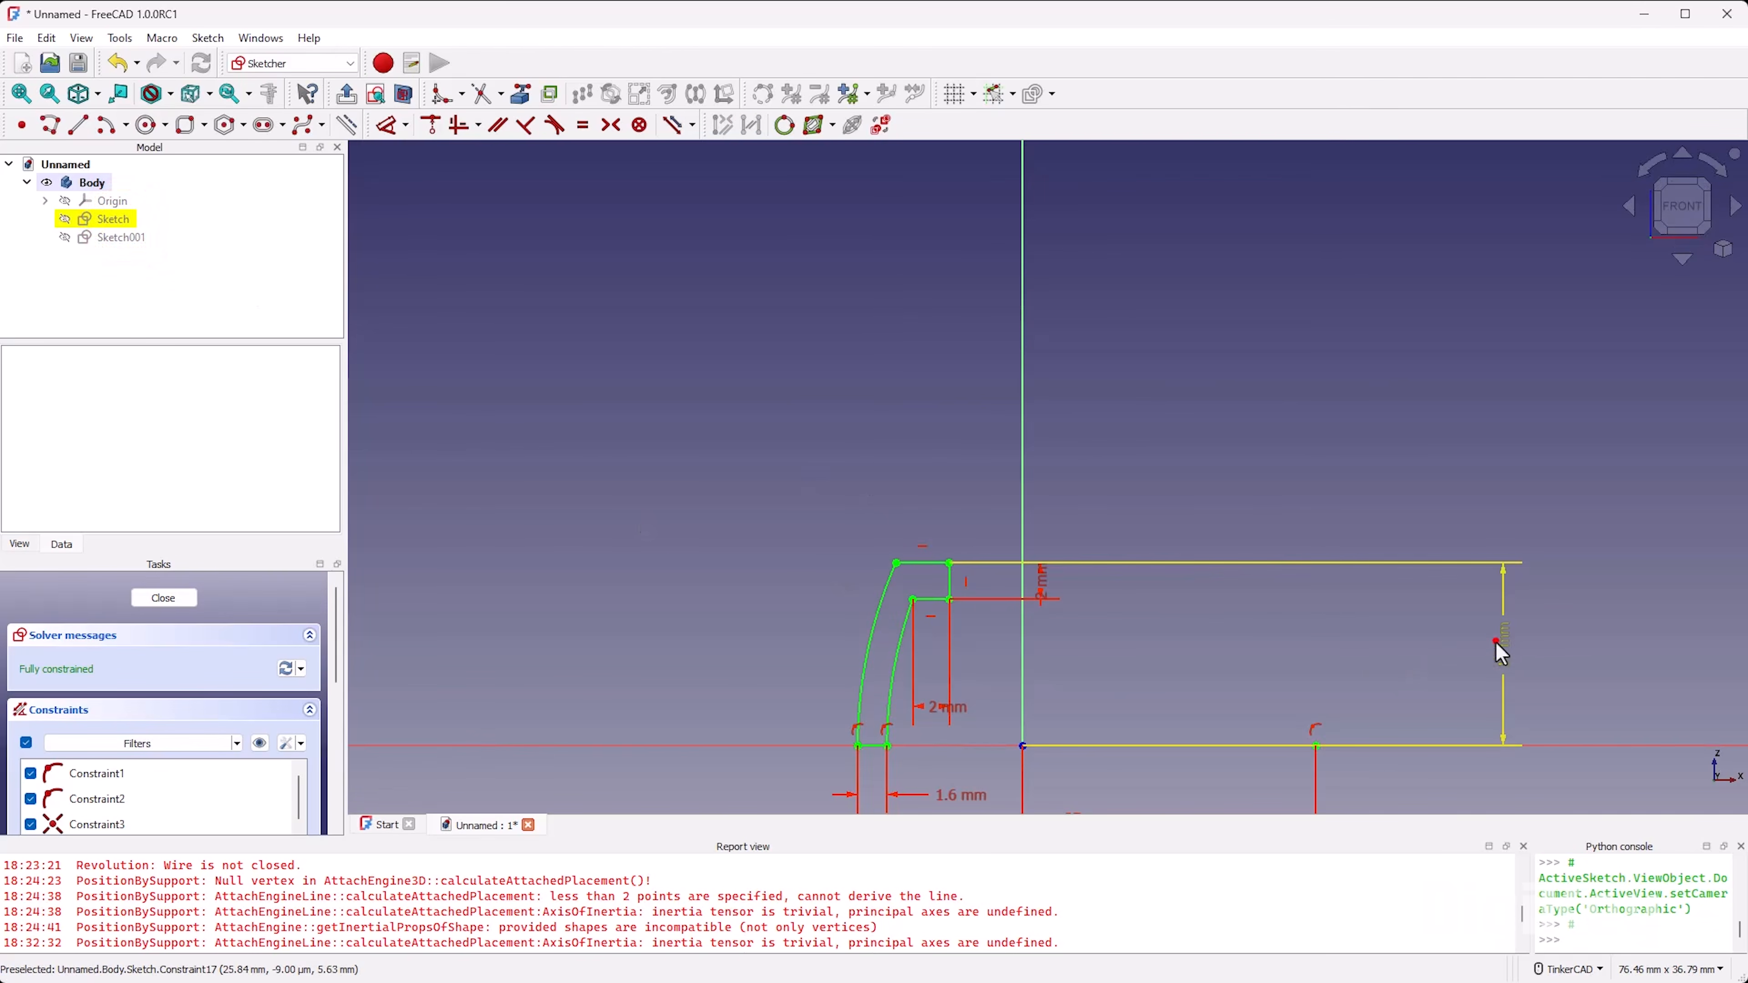
pyautogui.moveTo(1017, 530); pyautogui.dragTo(810, 474, button='middle')
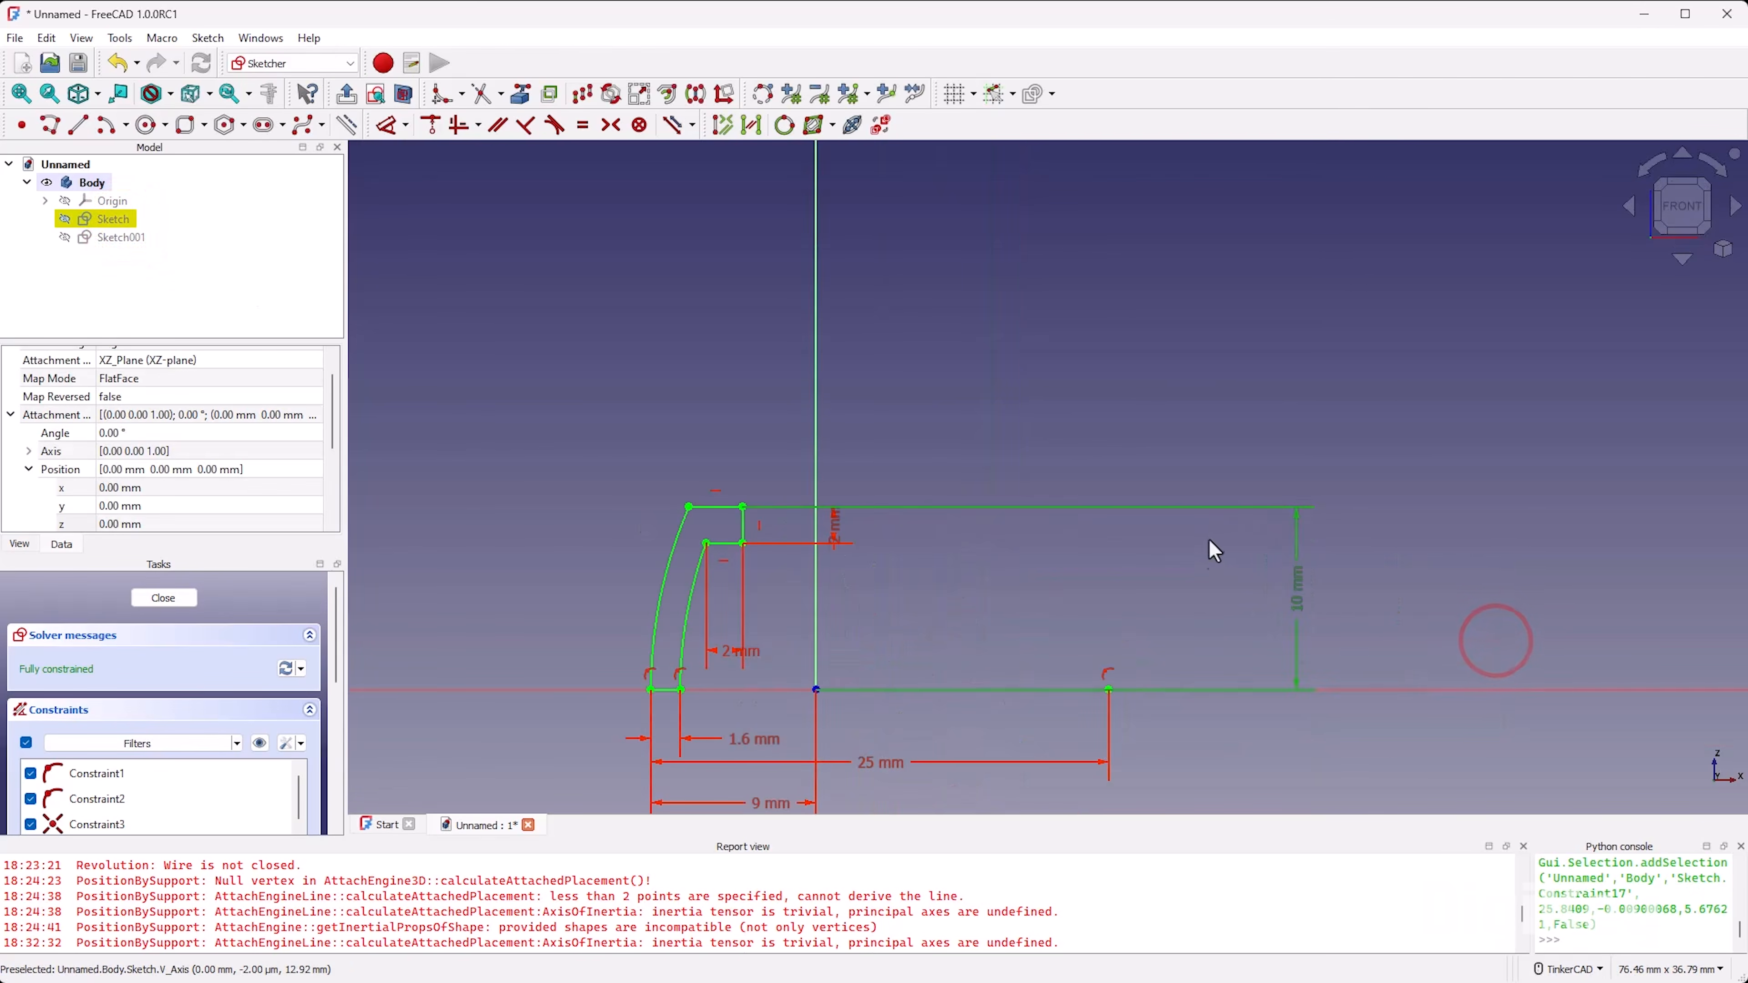
pyautogui.doubleClick(1298, 586)
pyautogui.click(1445, 624)
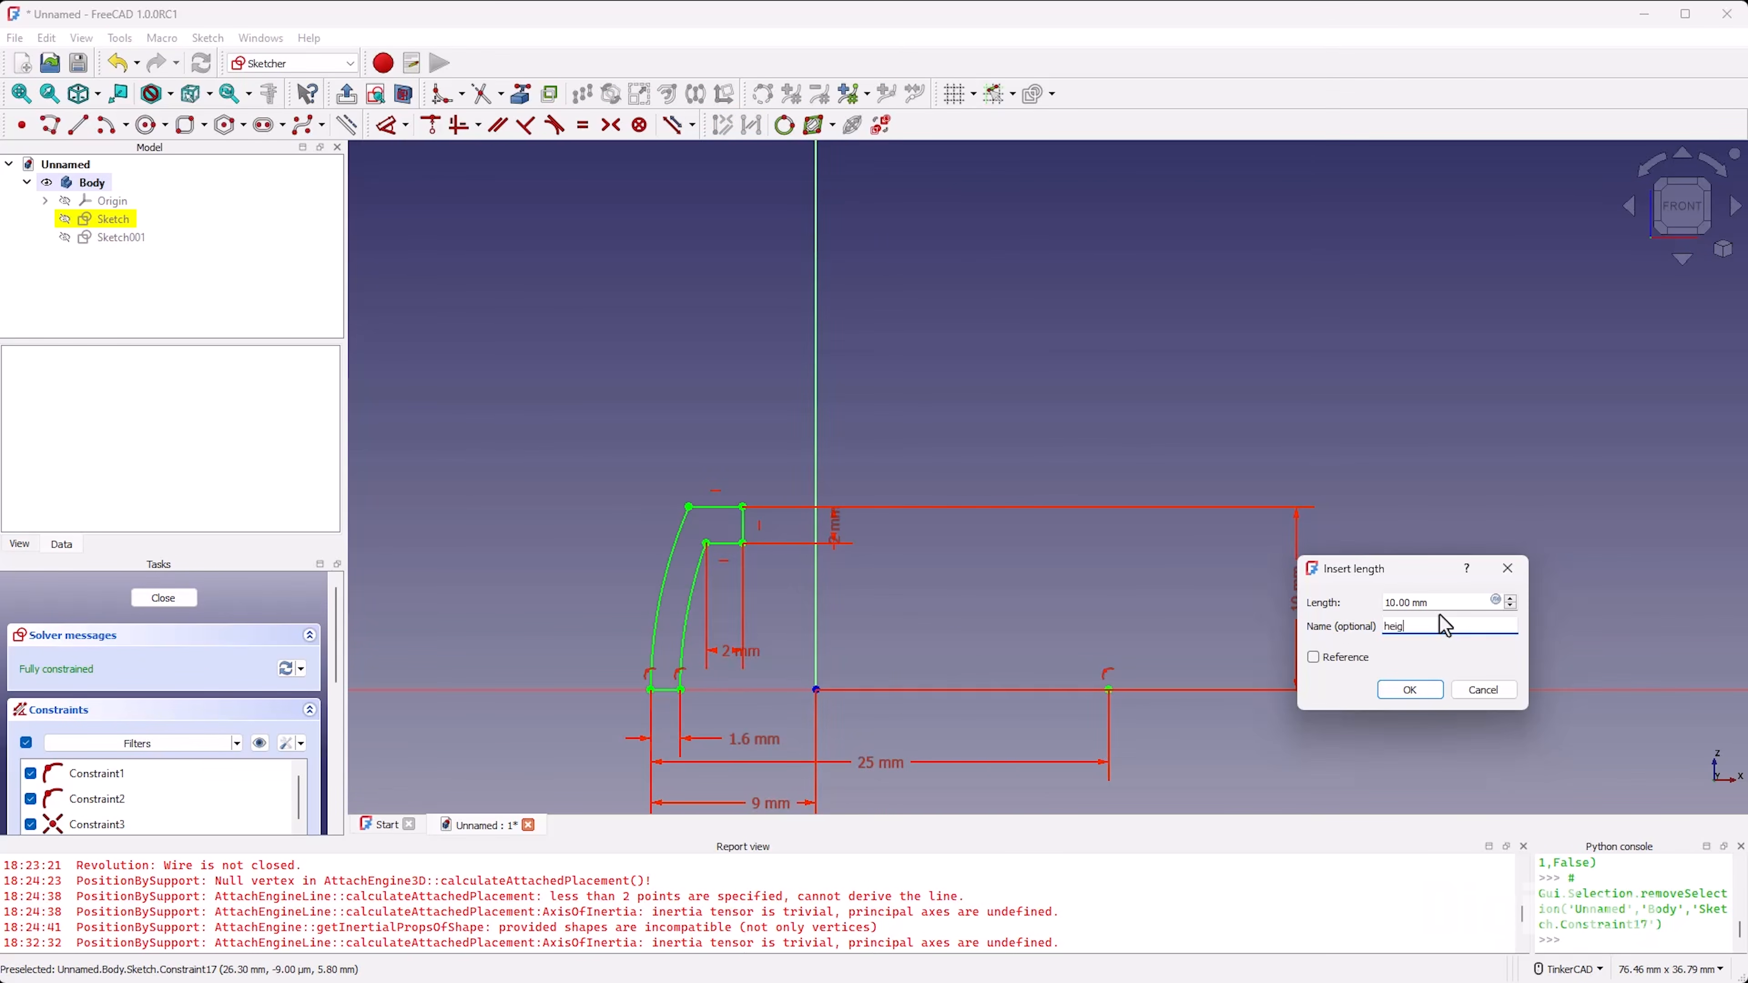
pyautogui.click(1404, 690)
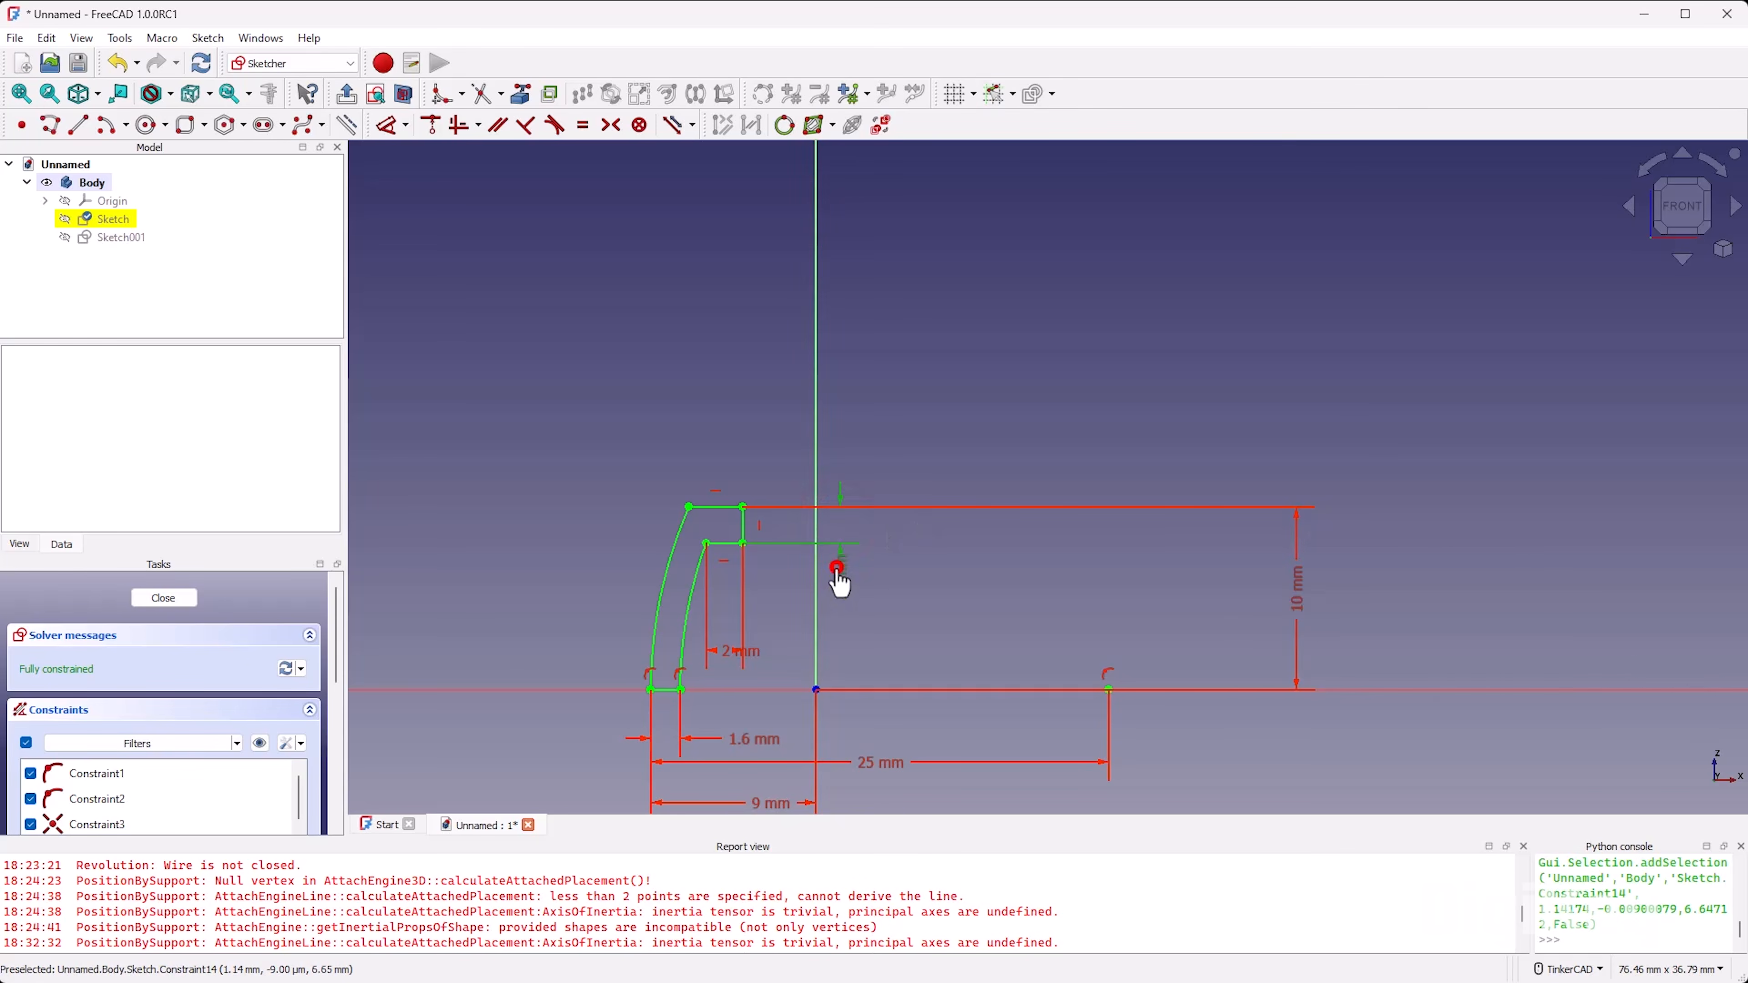
# Step: Name the arm's vertical 2 mm dimension top_thickness and close the profile sketch
pyautogui.doubleClick(837, 568)
pyautogui.click(957, 609)
pyautogui.write('top_thickness')
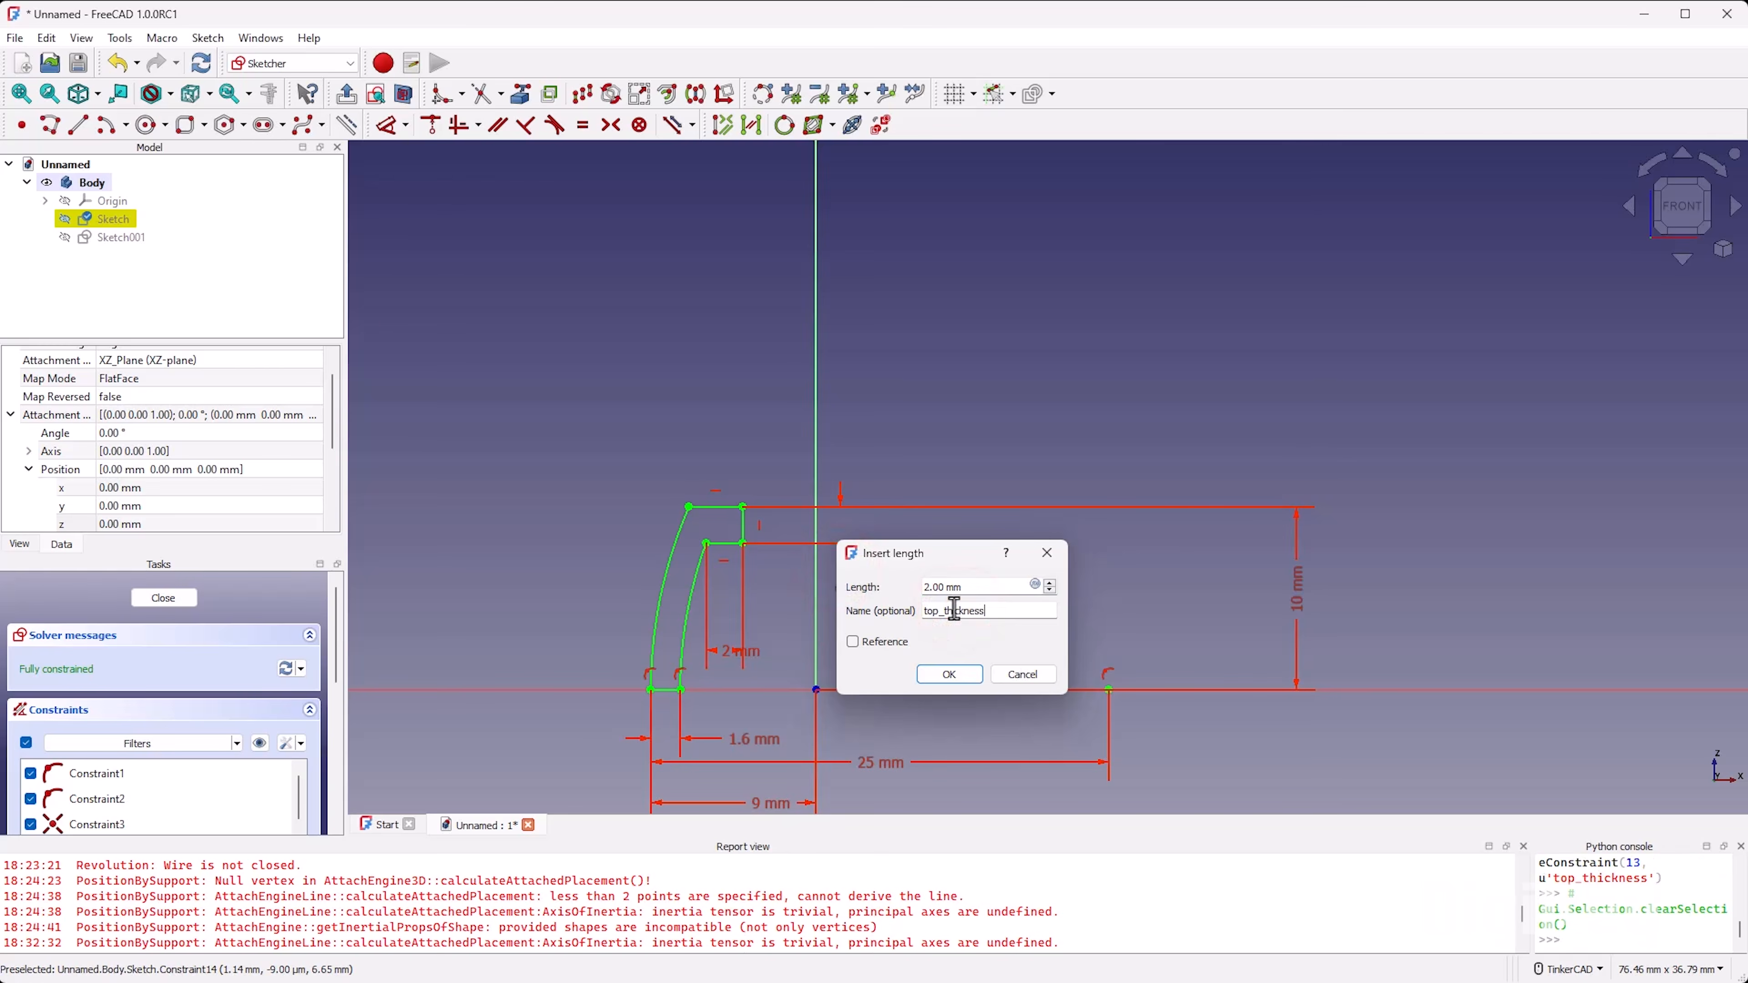
pyautogui.press('Return')
pyautogui.click(153, 605)
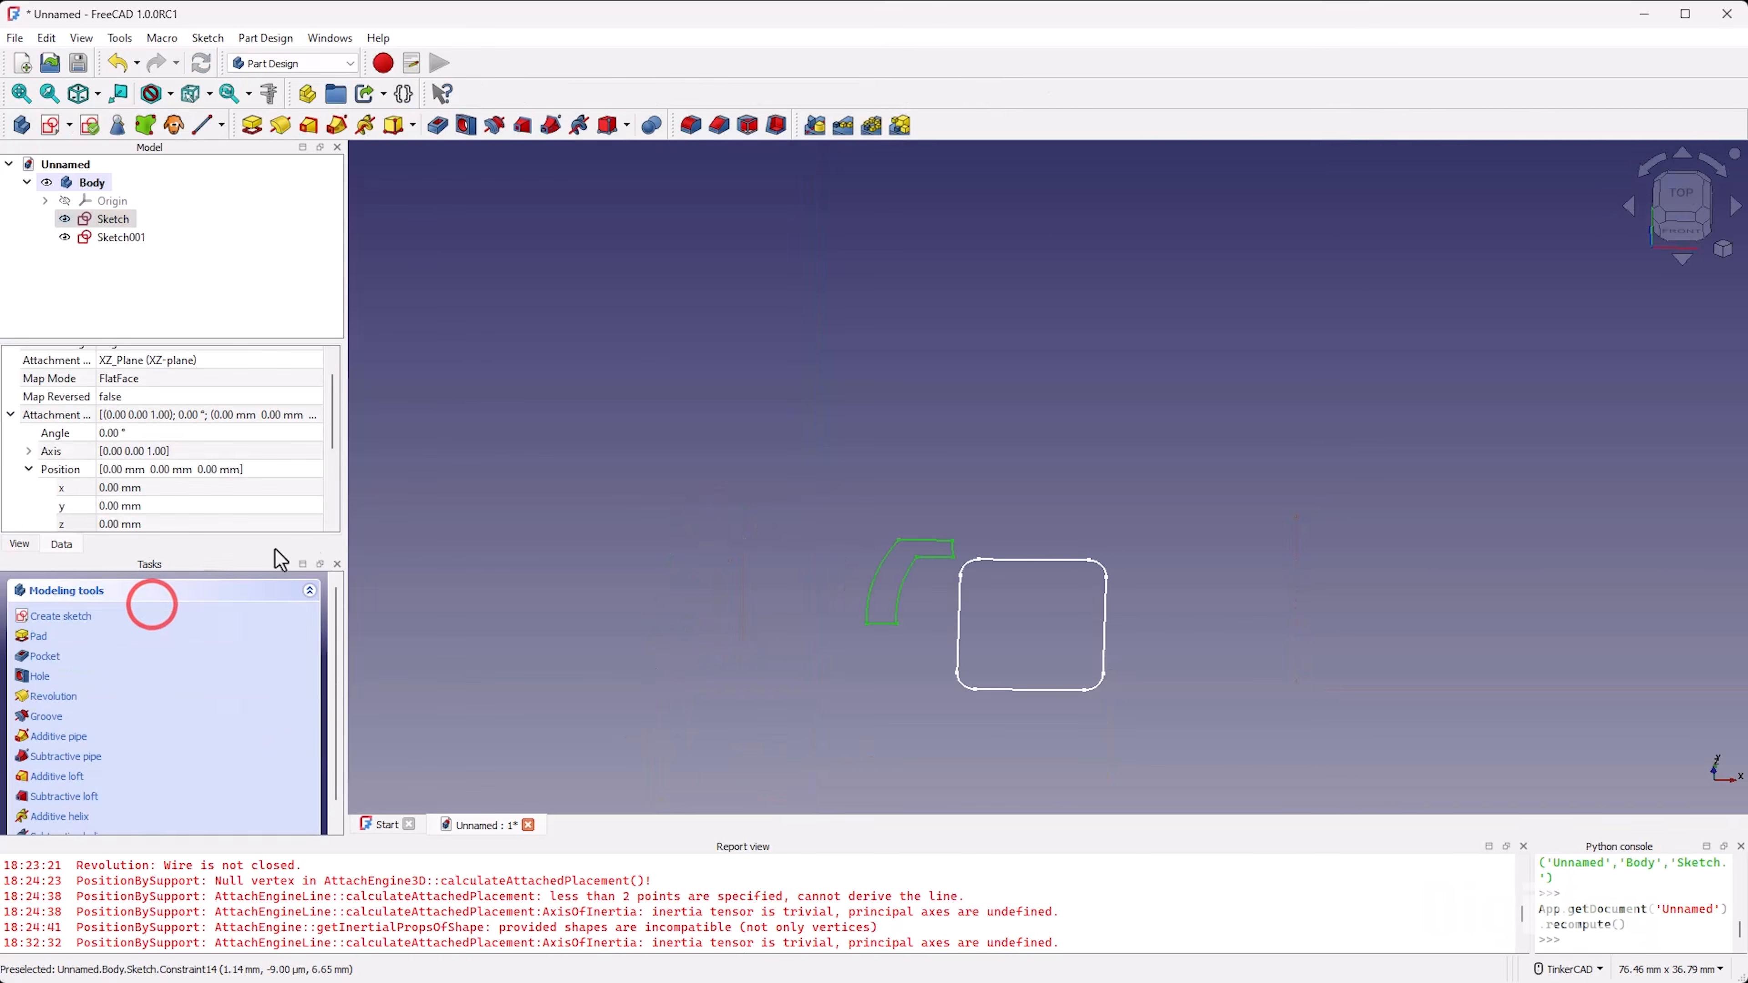
# Step: Show the body's origin planes and axes together with both sketches
pyautogui.click(124, 237)
pyautogui.moveTo(1028, 665); pyautogui.dragTo(1016, 647, button='right')
pyautogui.click(112, 200)
pyautogui.press('space')
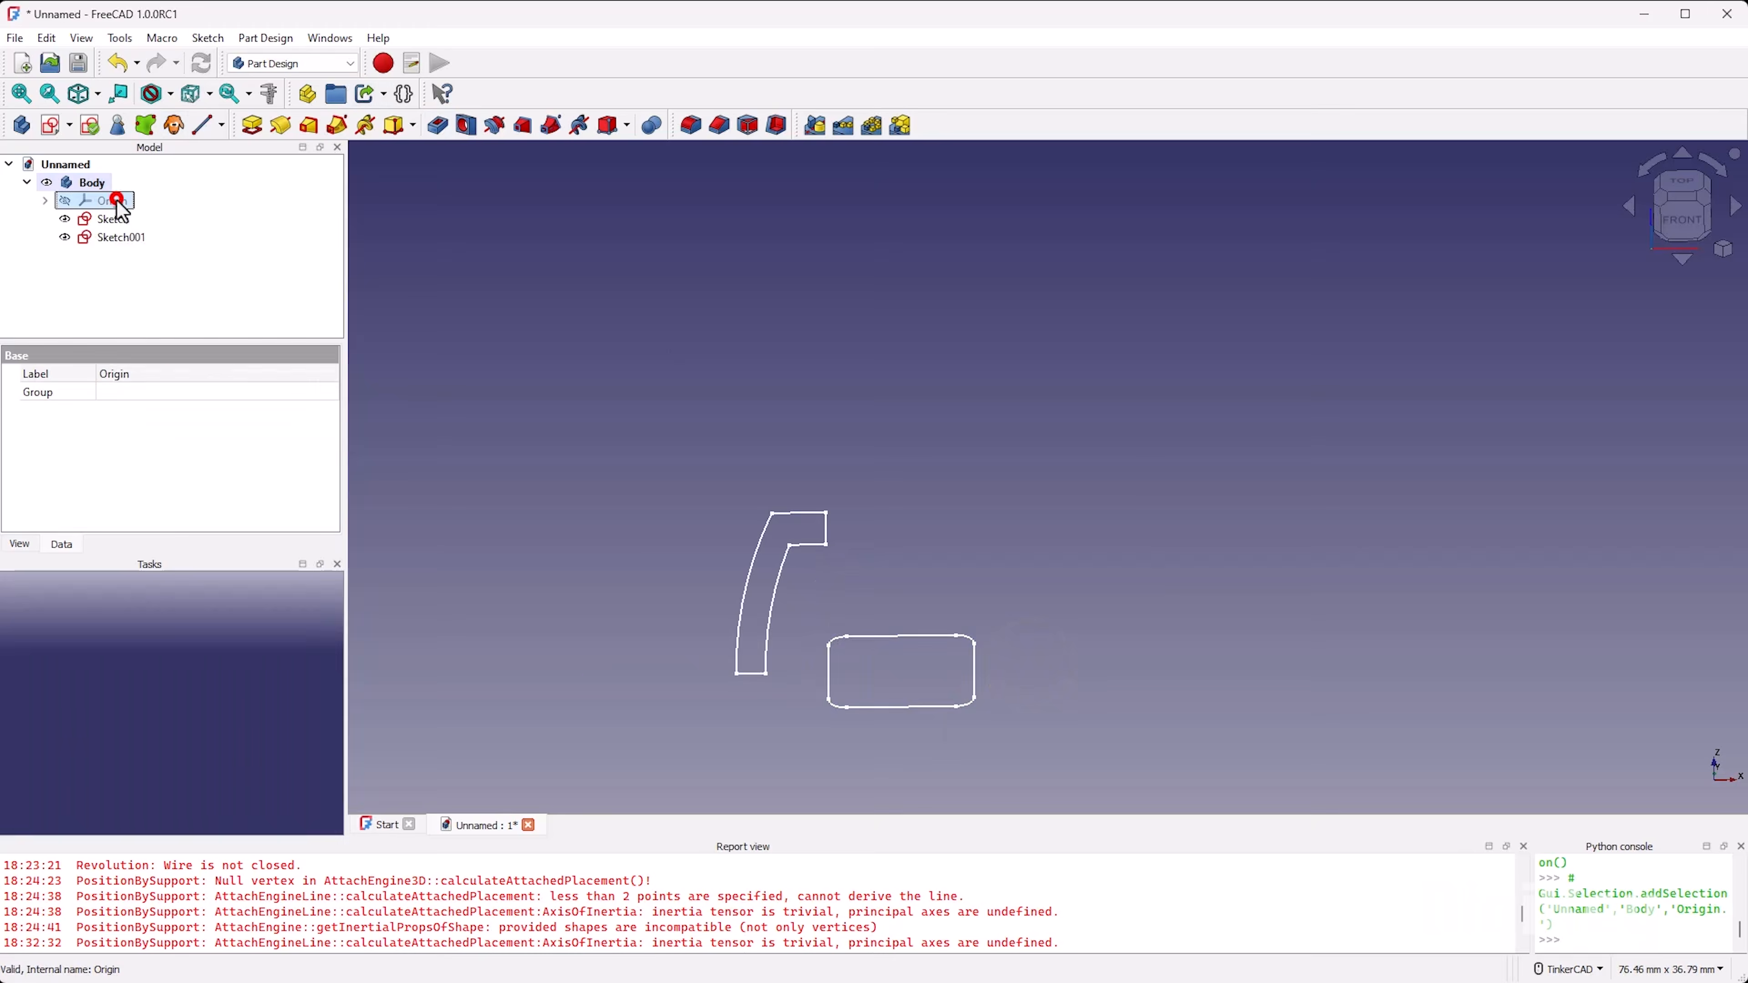
pyautogui.moveTo(949, 669)
pyautogui.mouseDown(button='right')
pyautogui.moveTo(1004, 604)
pyautogui.moveTo(851, 680)
pyautogui.moveTo(839, 662)
pyautogui.mouseUp(button='right')
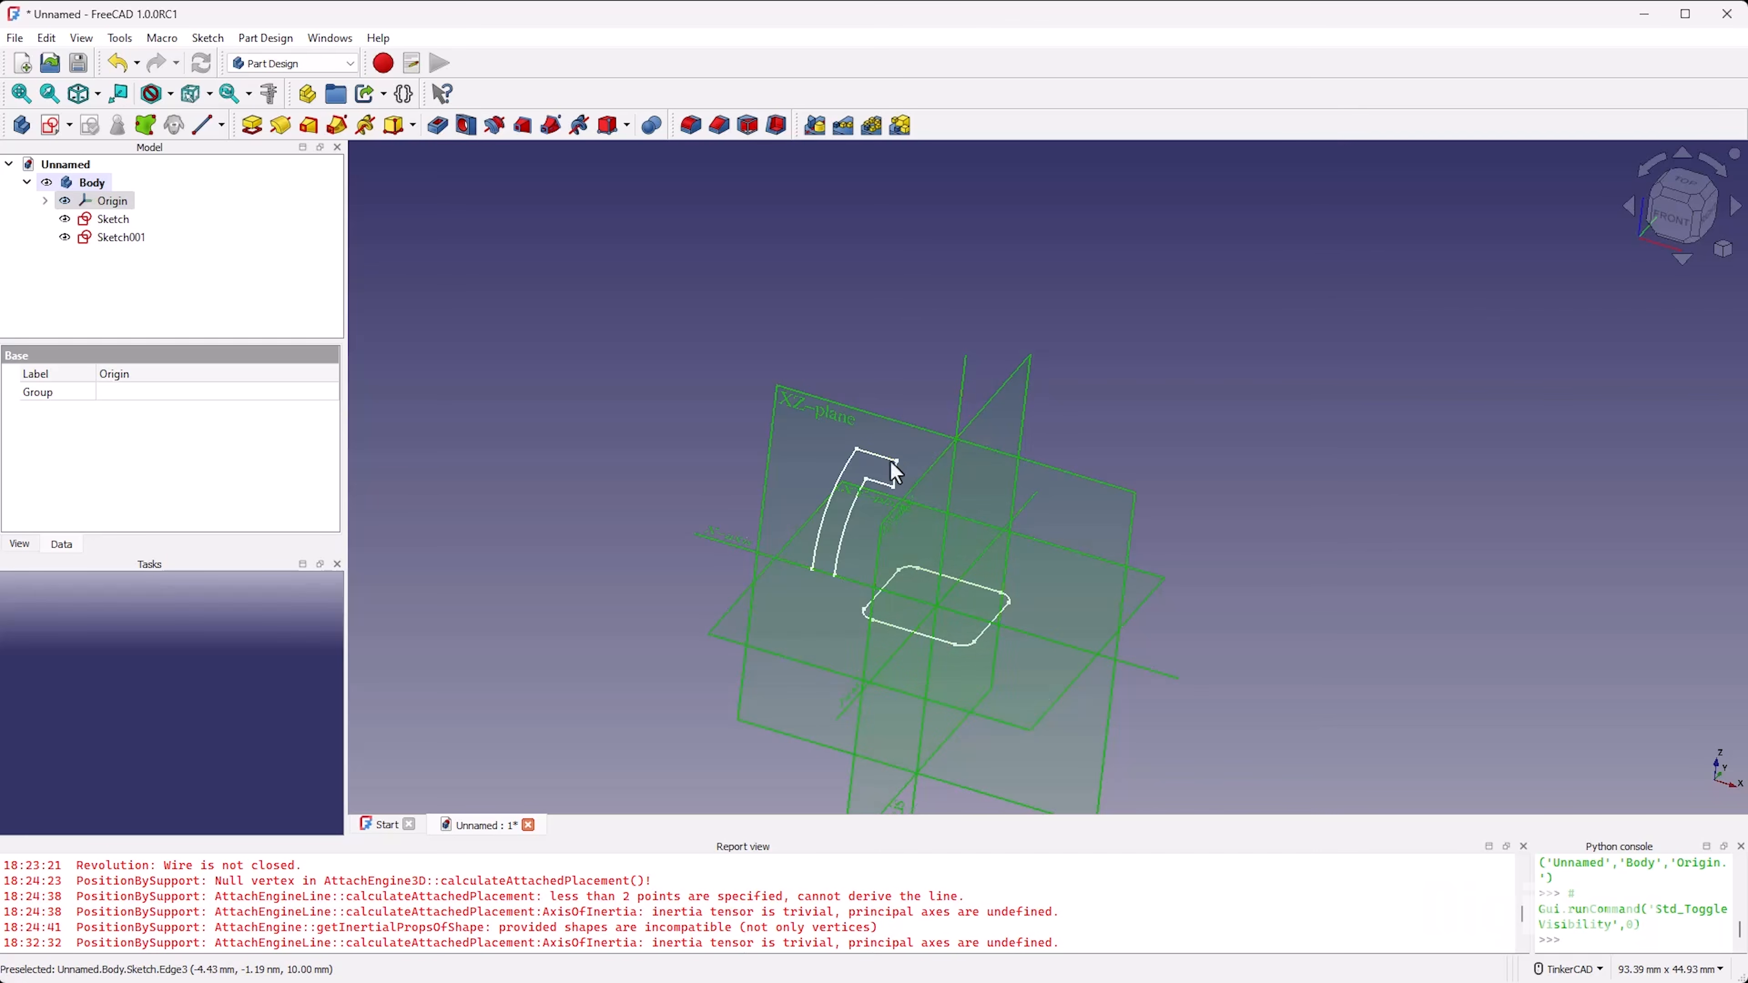
# Step: Drive the rounded square sketch's Z attachment offset with the expression Sketch.Constraints.height
pyautogui.click(122, 240)
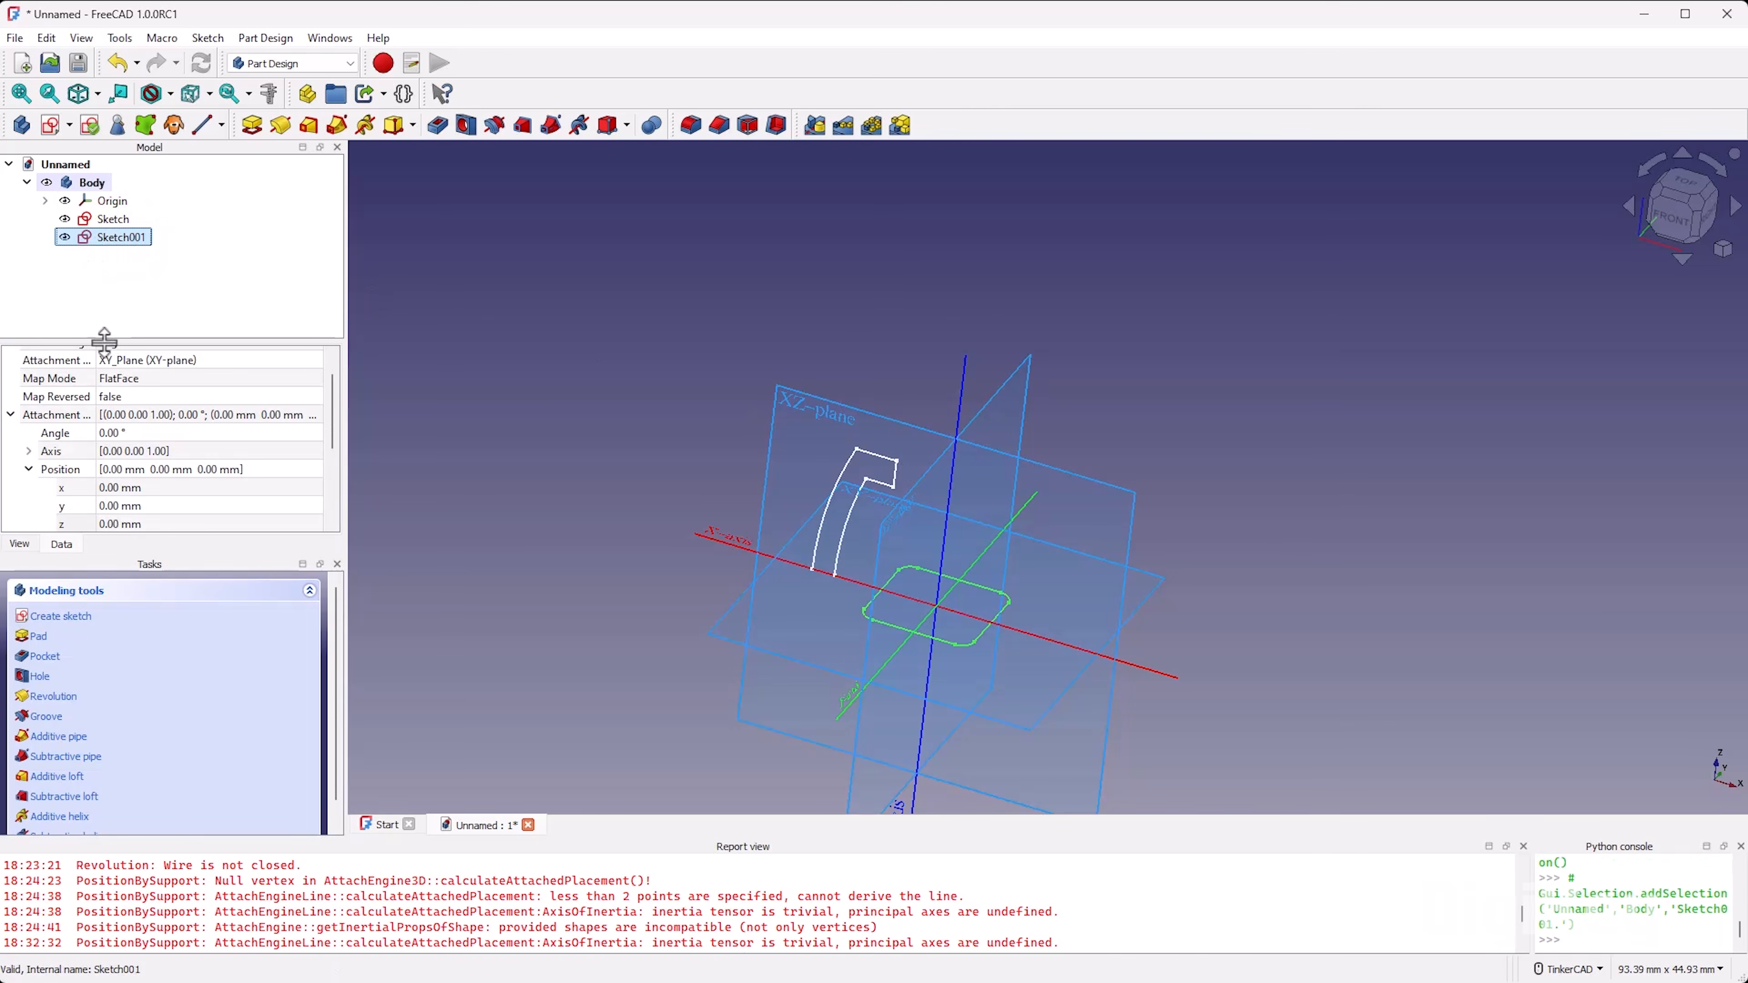
pyautogui.click(181, 521)
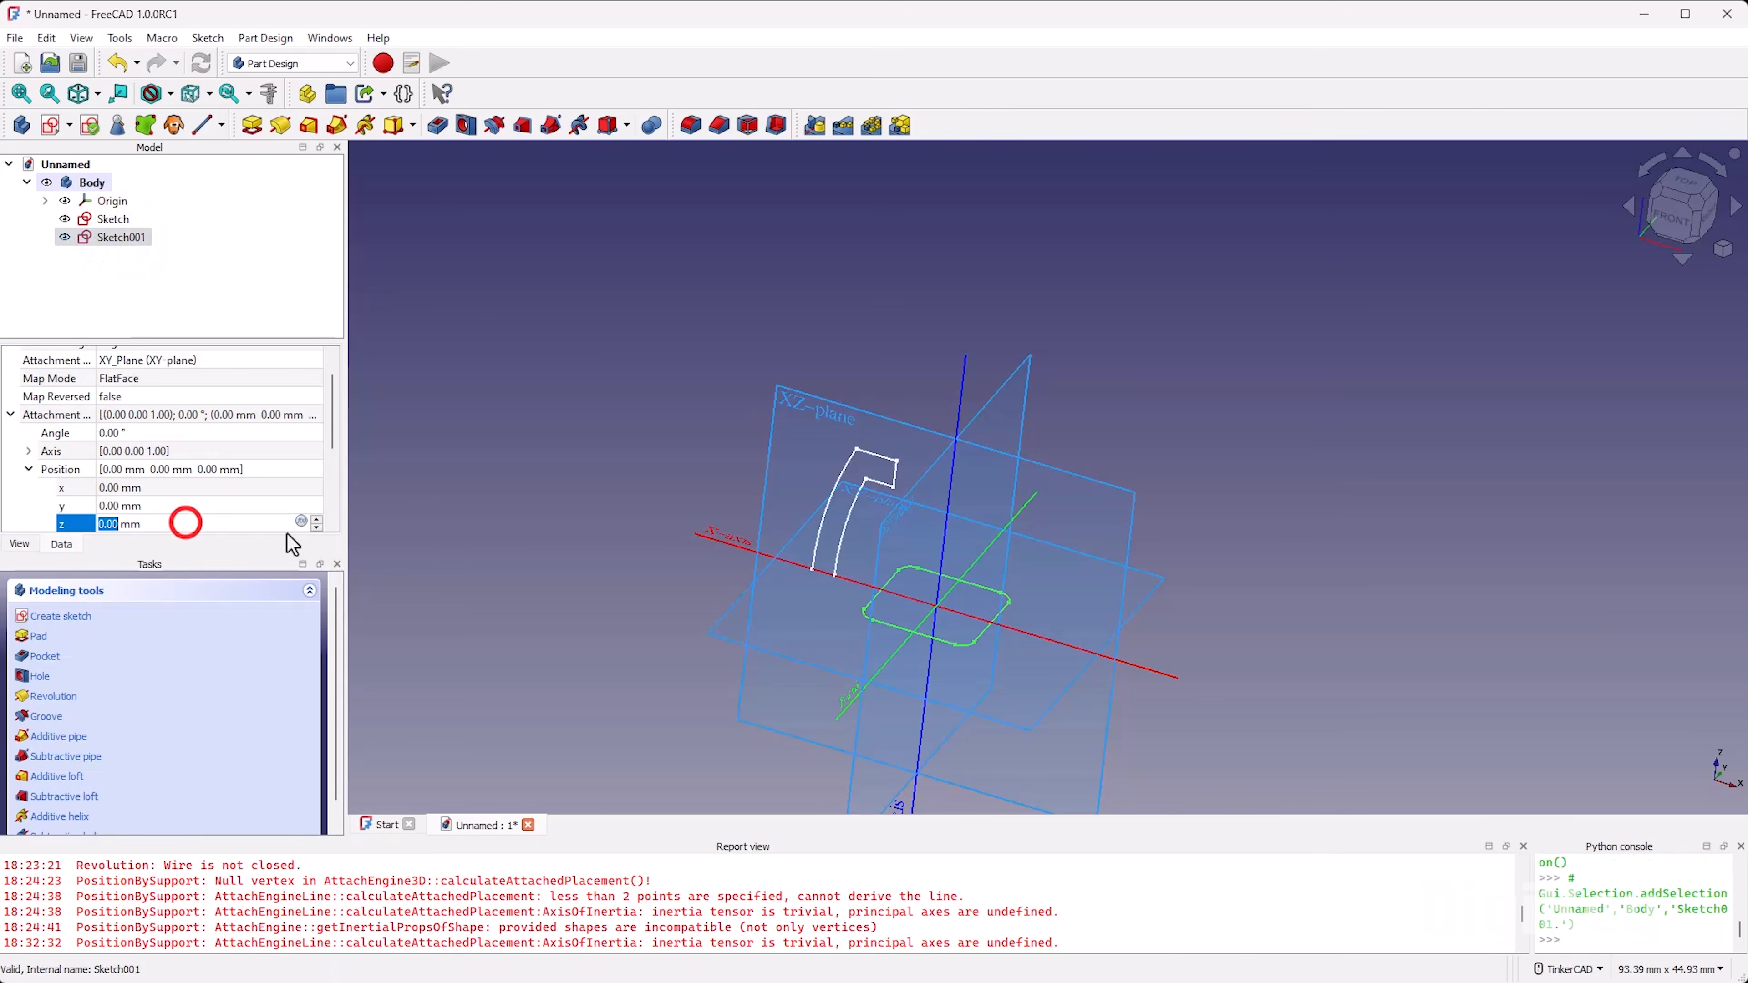
pyautogui.click(308, 521)
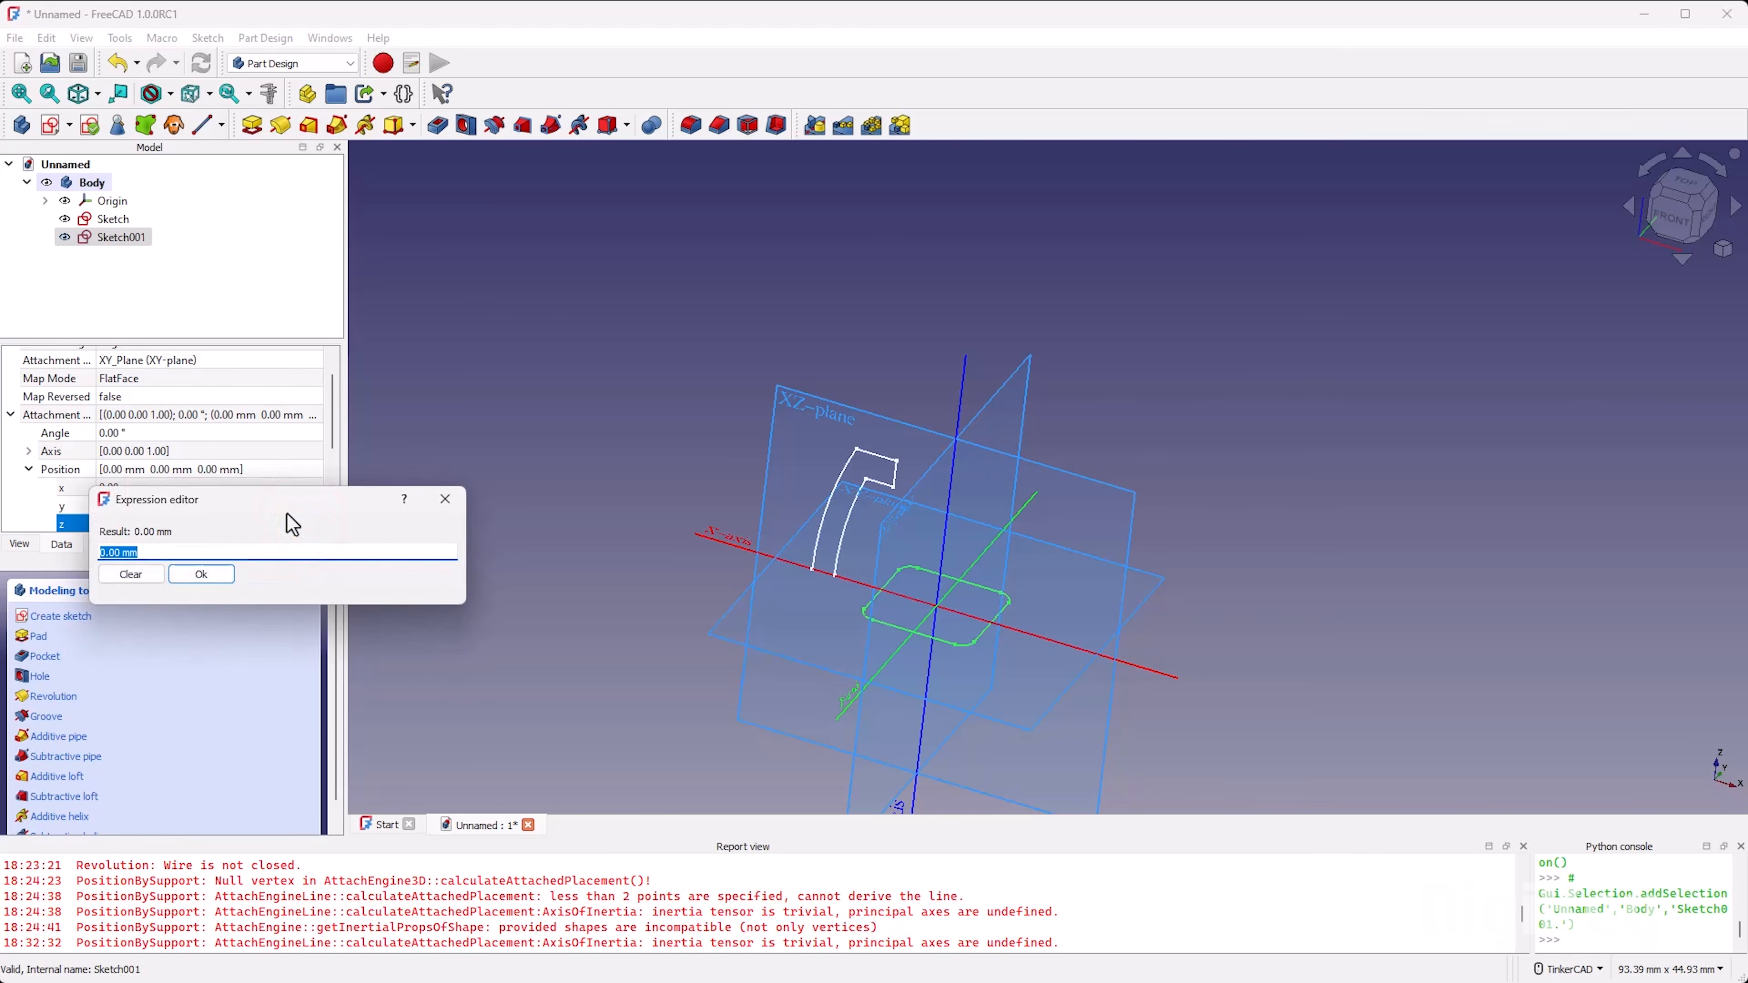
pyautogui.write('Ske')
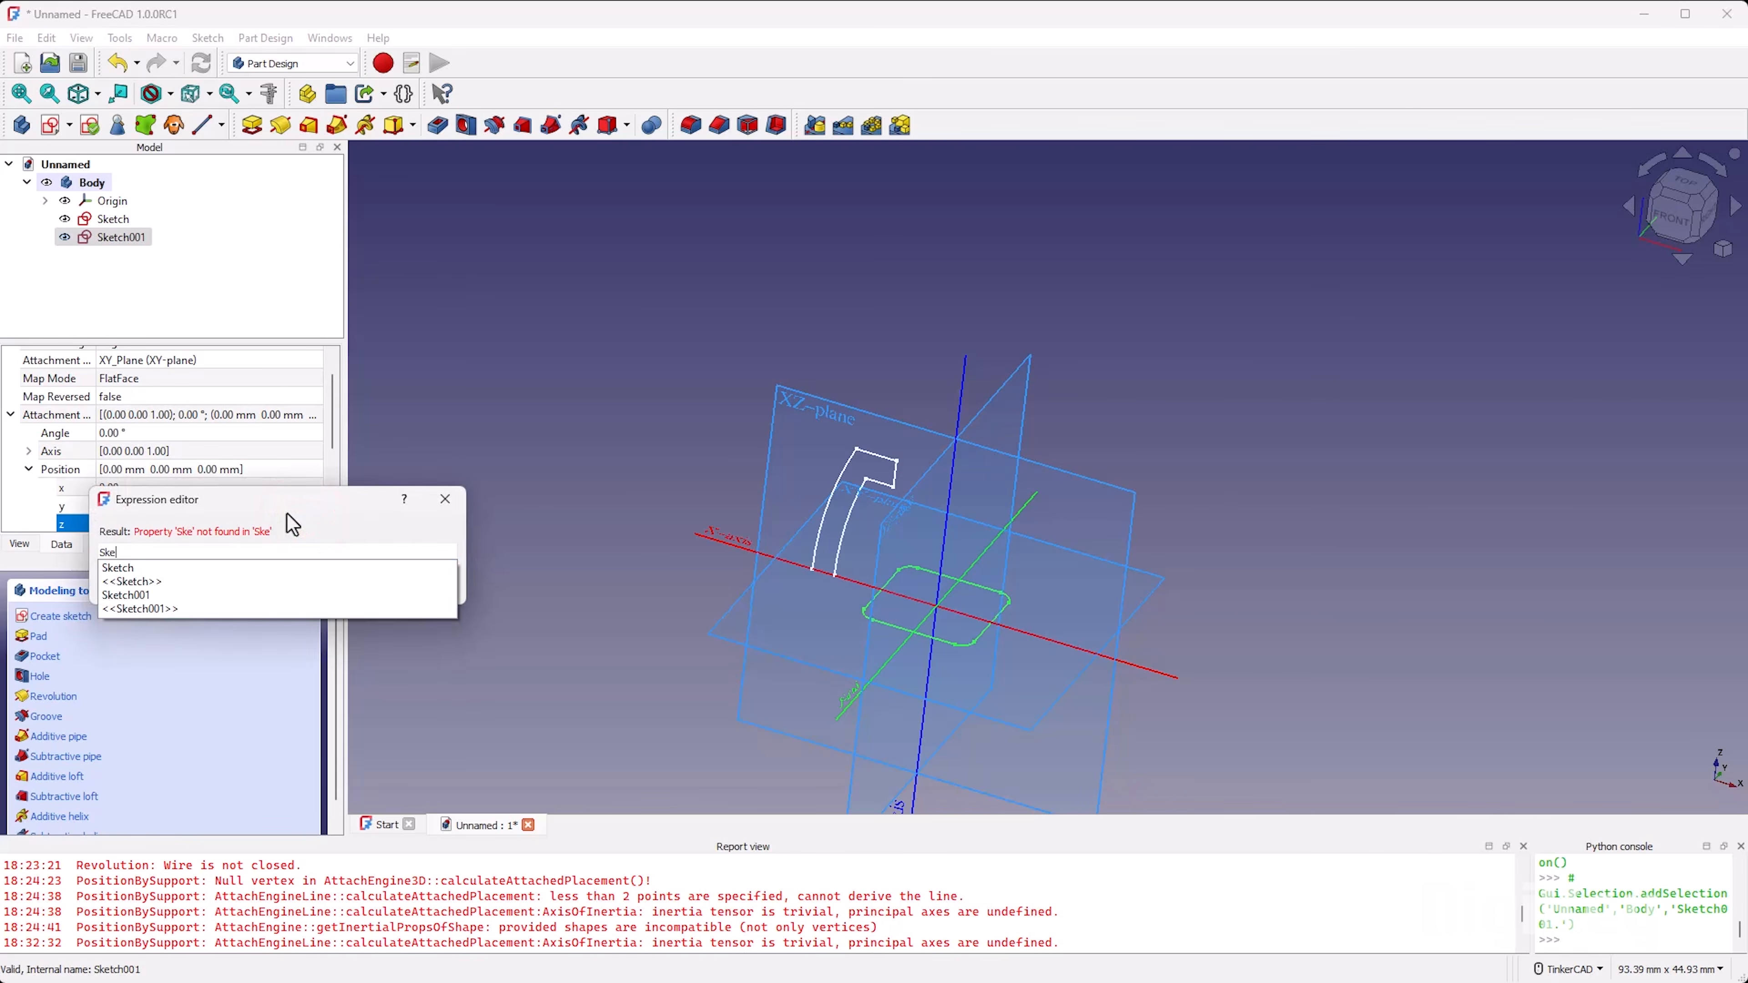
pyautogui.write('tch.Constraints.')
pyautogui.press('Down')
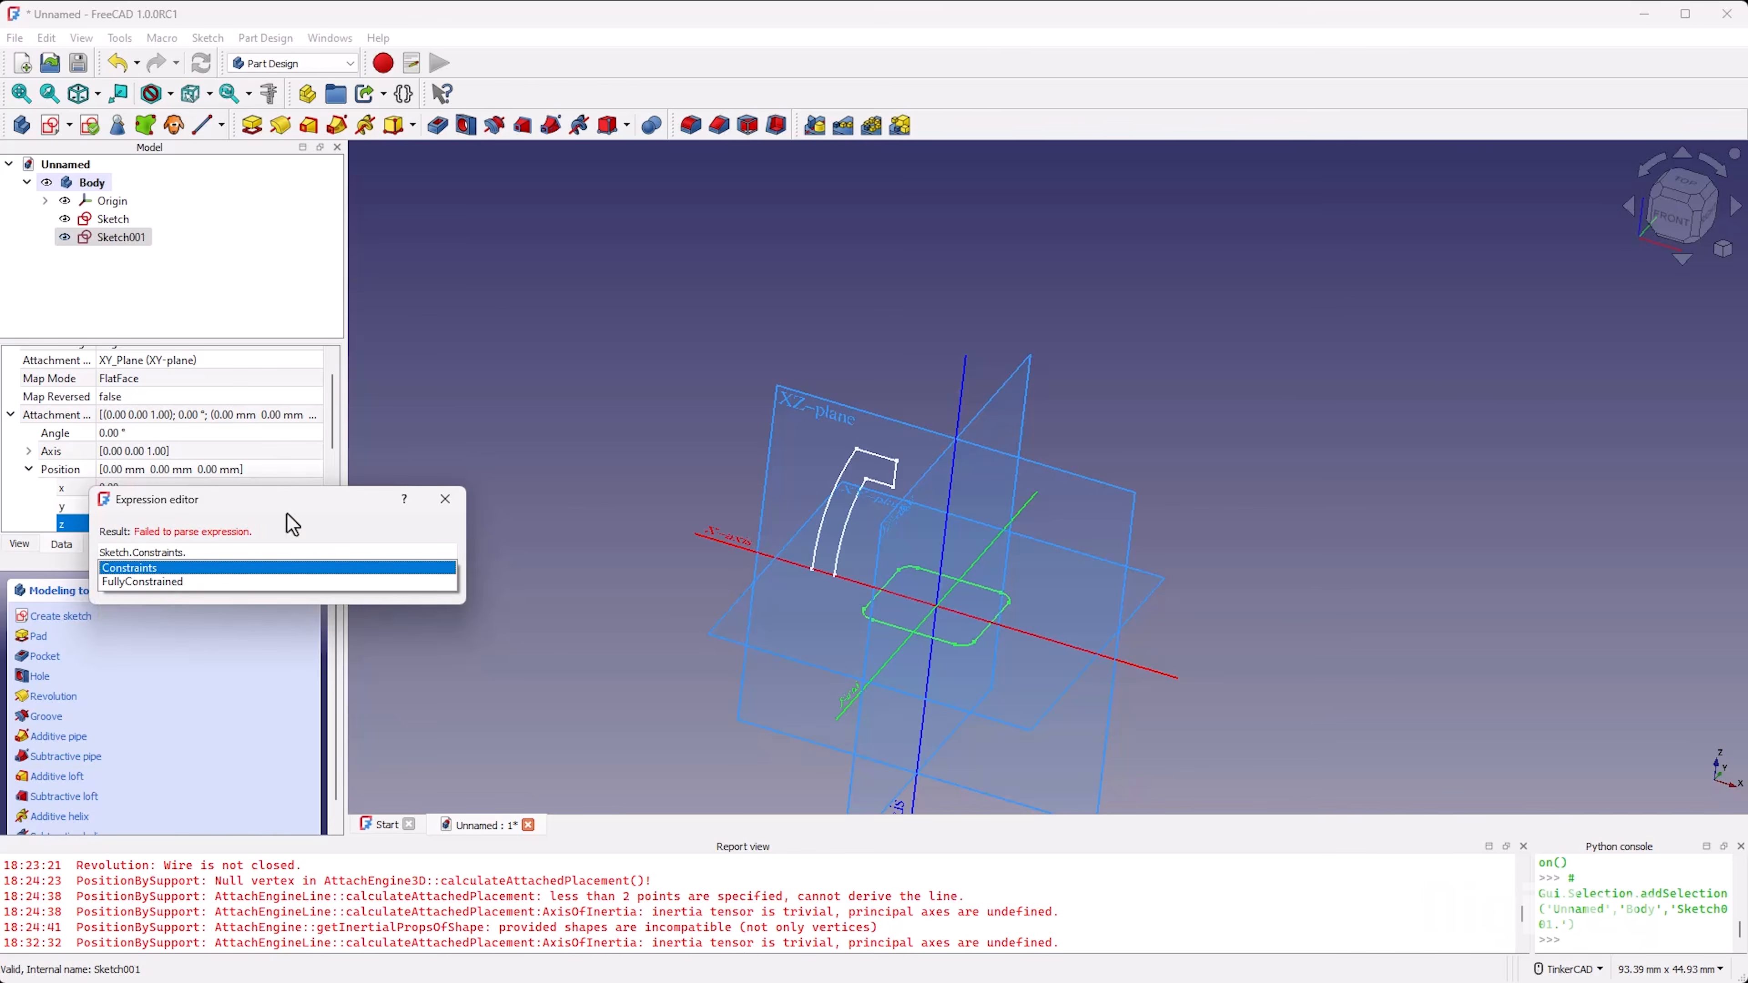
pyautogui.write('height')
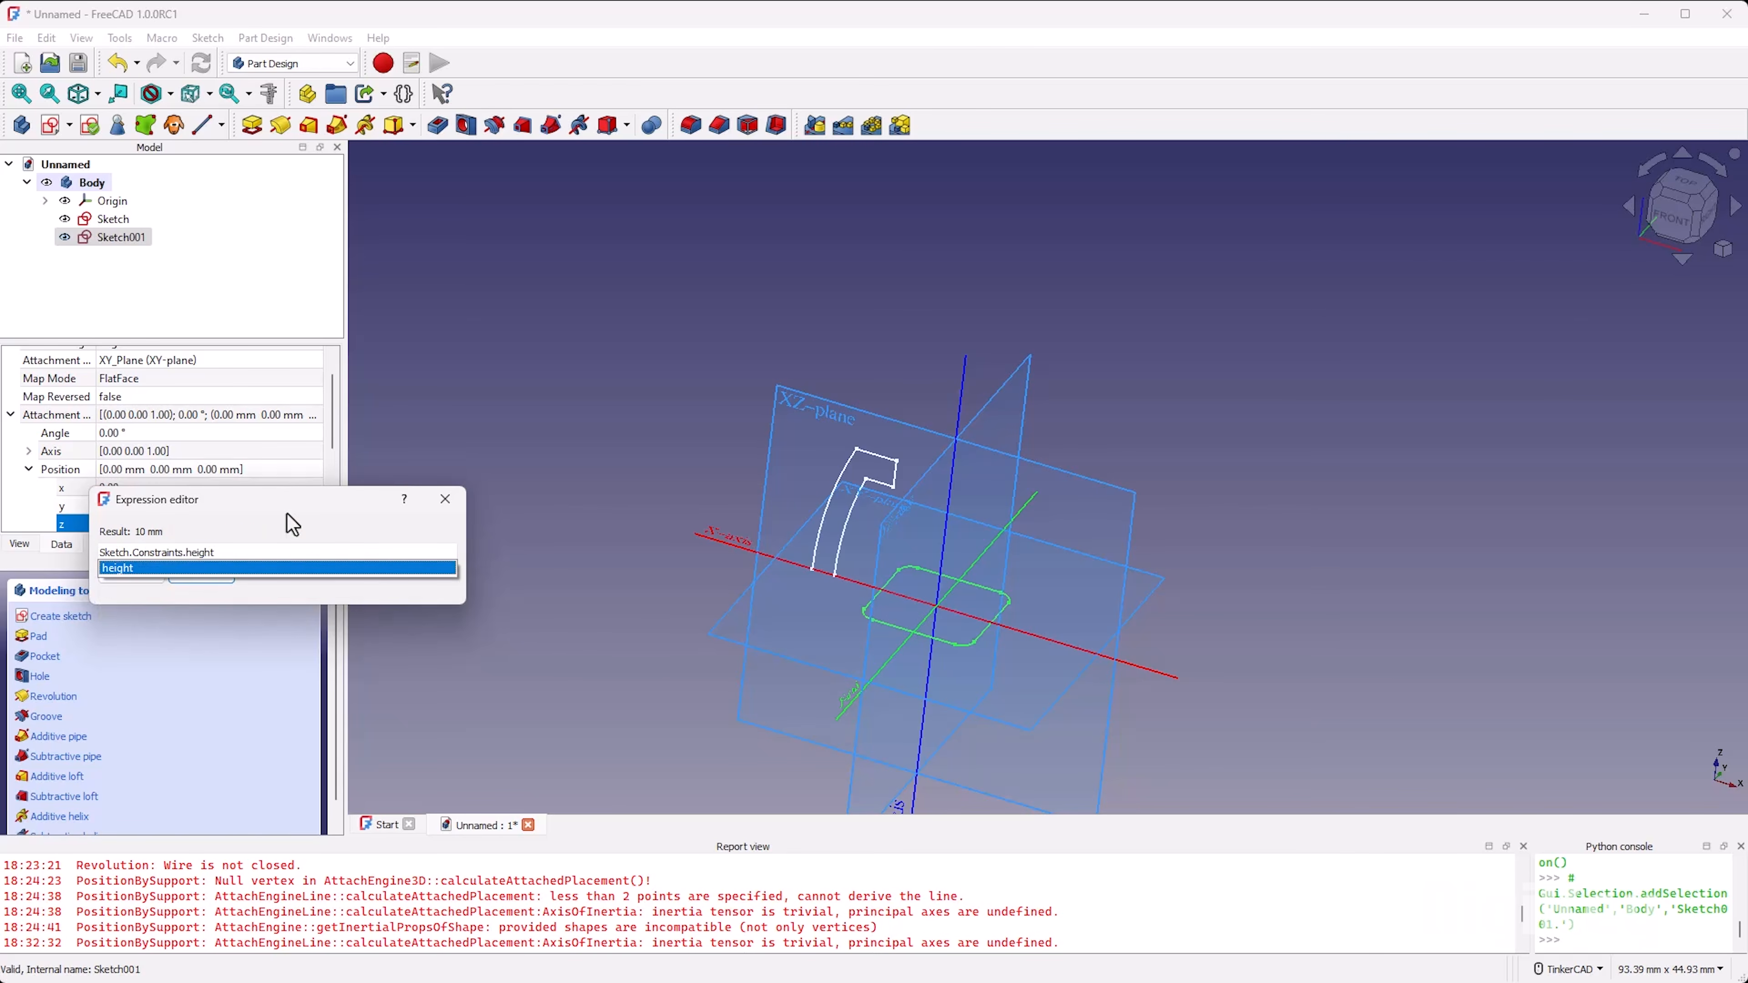
pyautogui.click(286, 515)
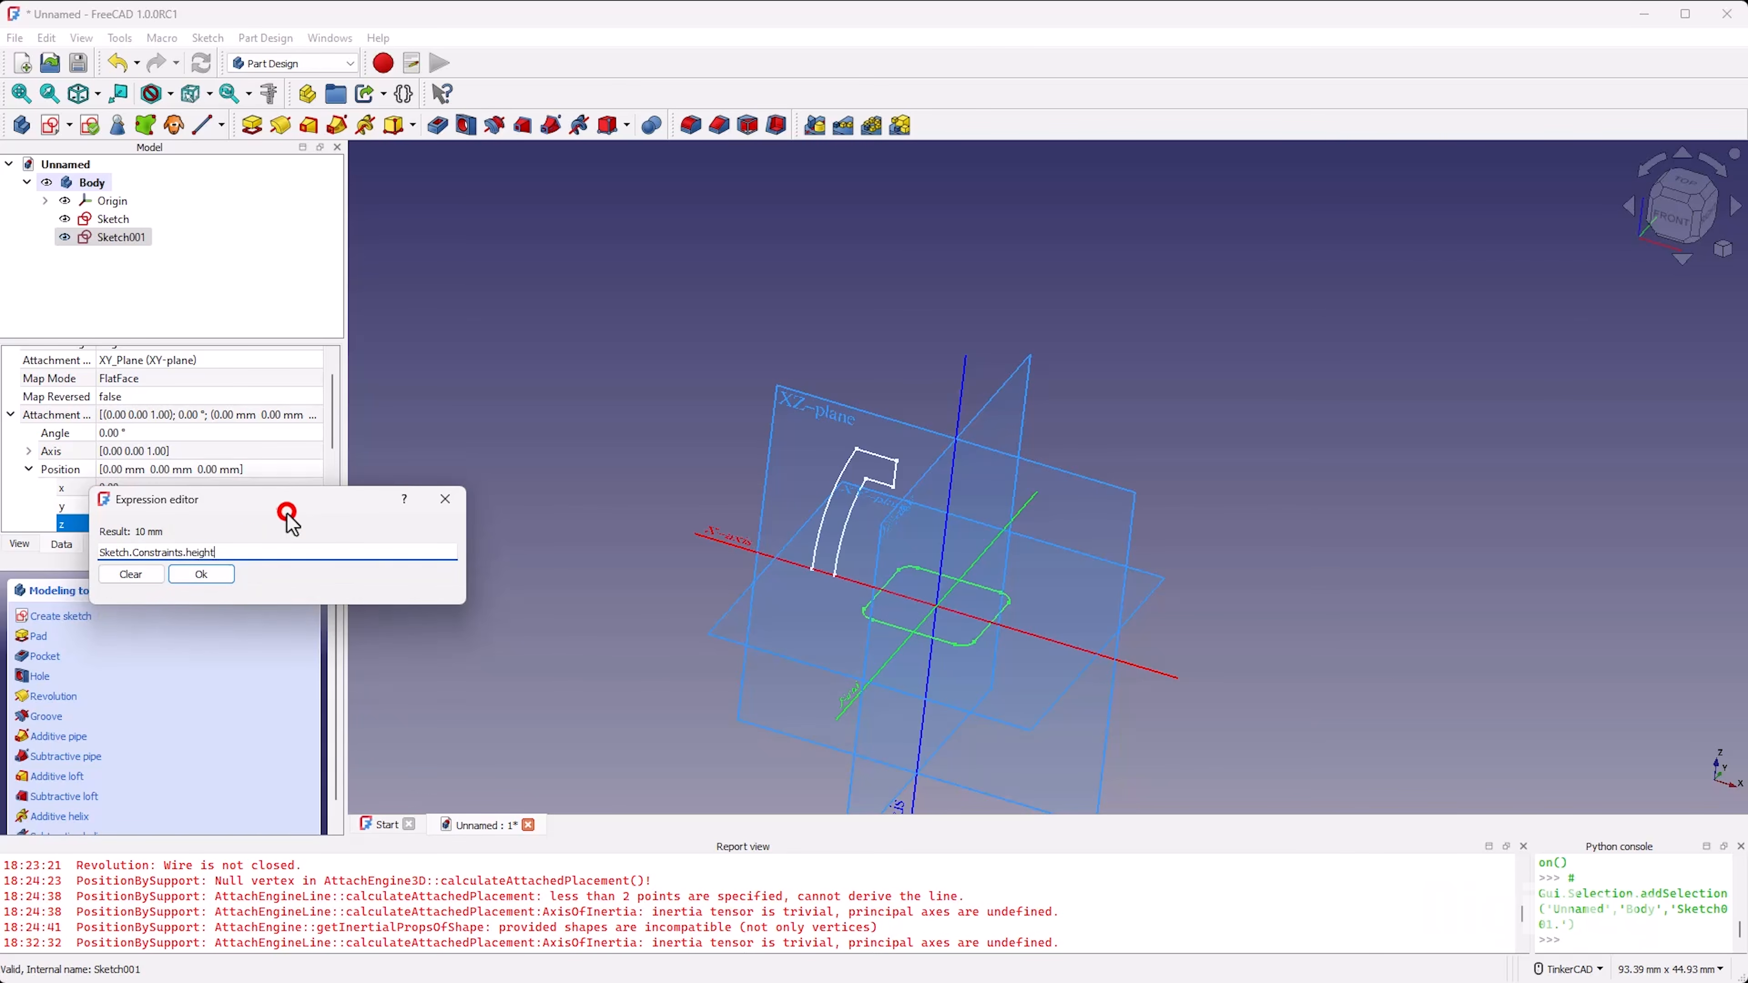
pyautogui.click(229, 571)
pyautogui.scroll(8, 892, 440)
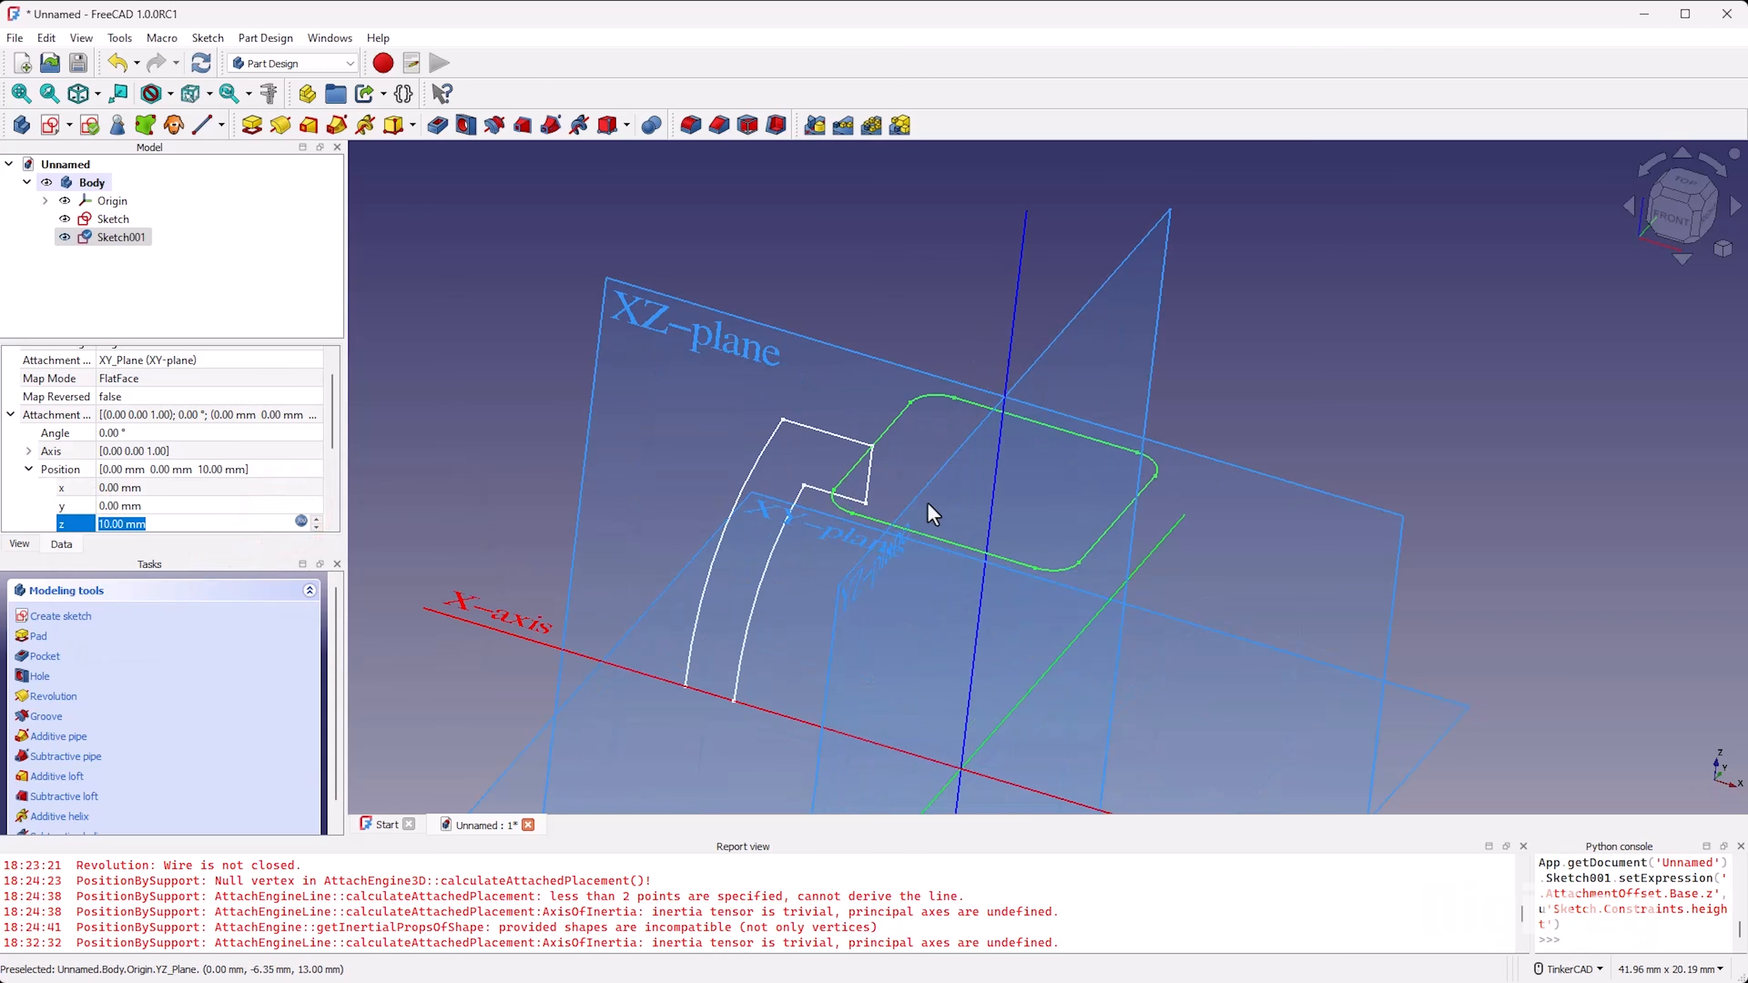
# Step: Hide the body's origin planes and axes, leaving both sketches shown
pyautogui.click(64, 200)
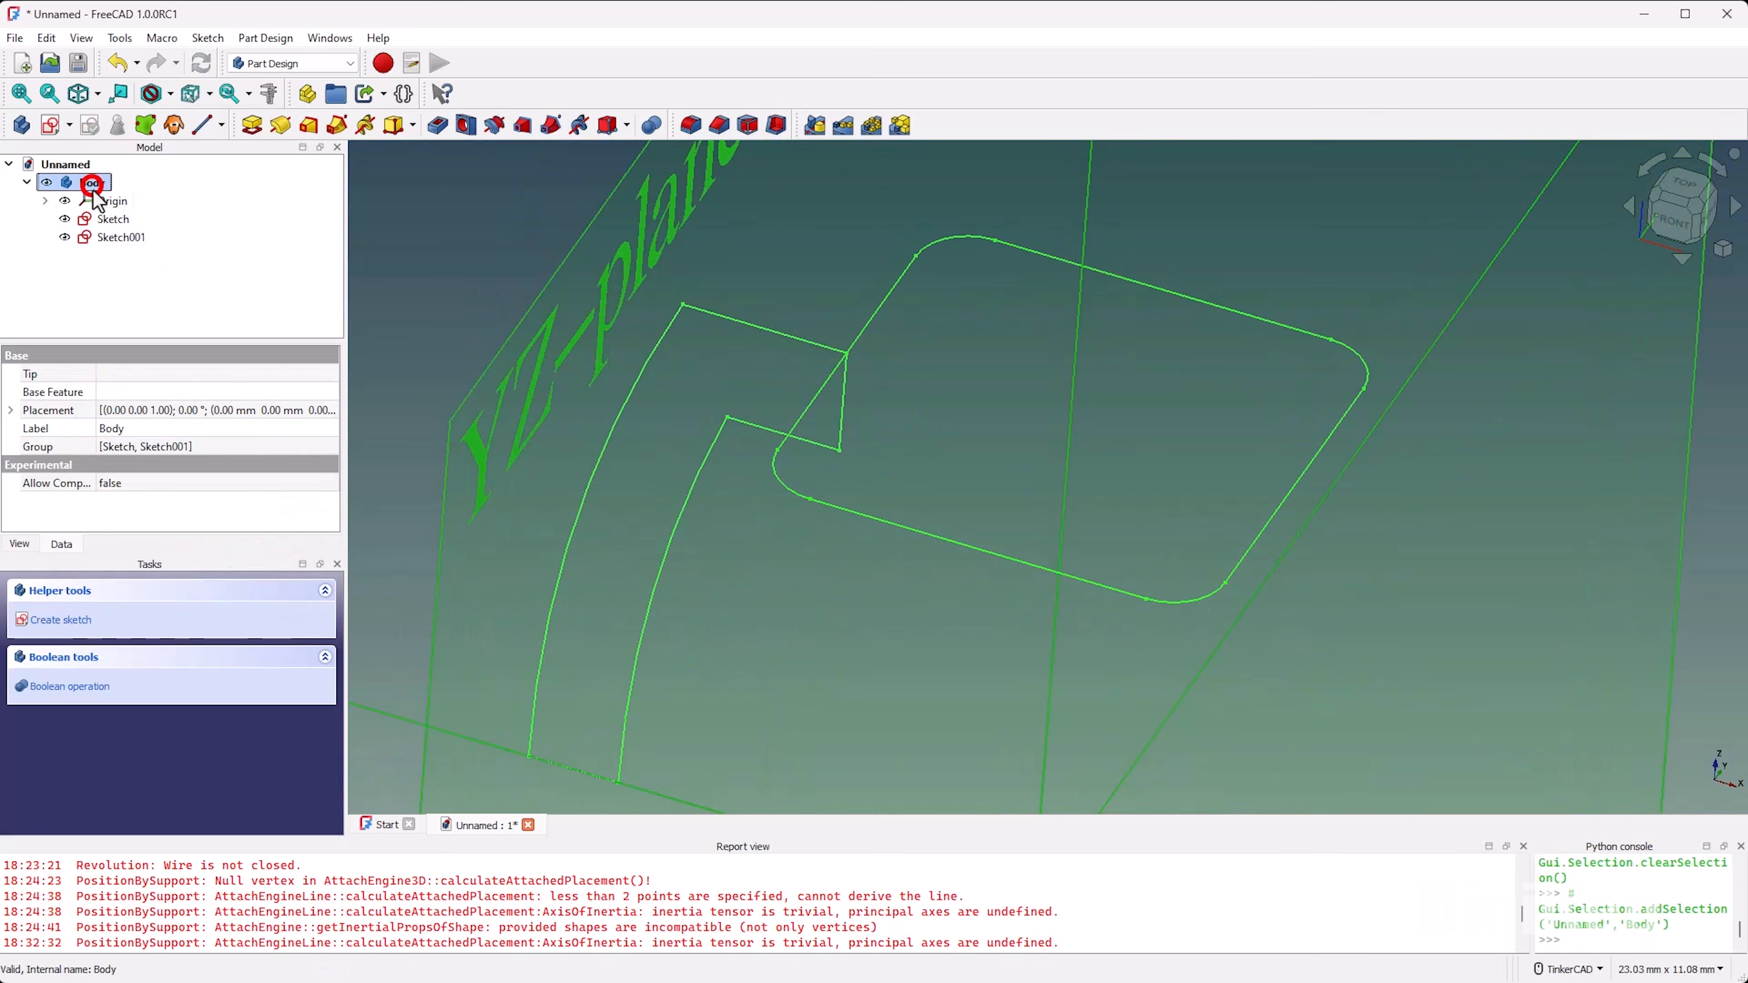
pyautogui.click(819, 279)
pyautogui.scroll(-3, 887, 462)
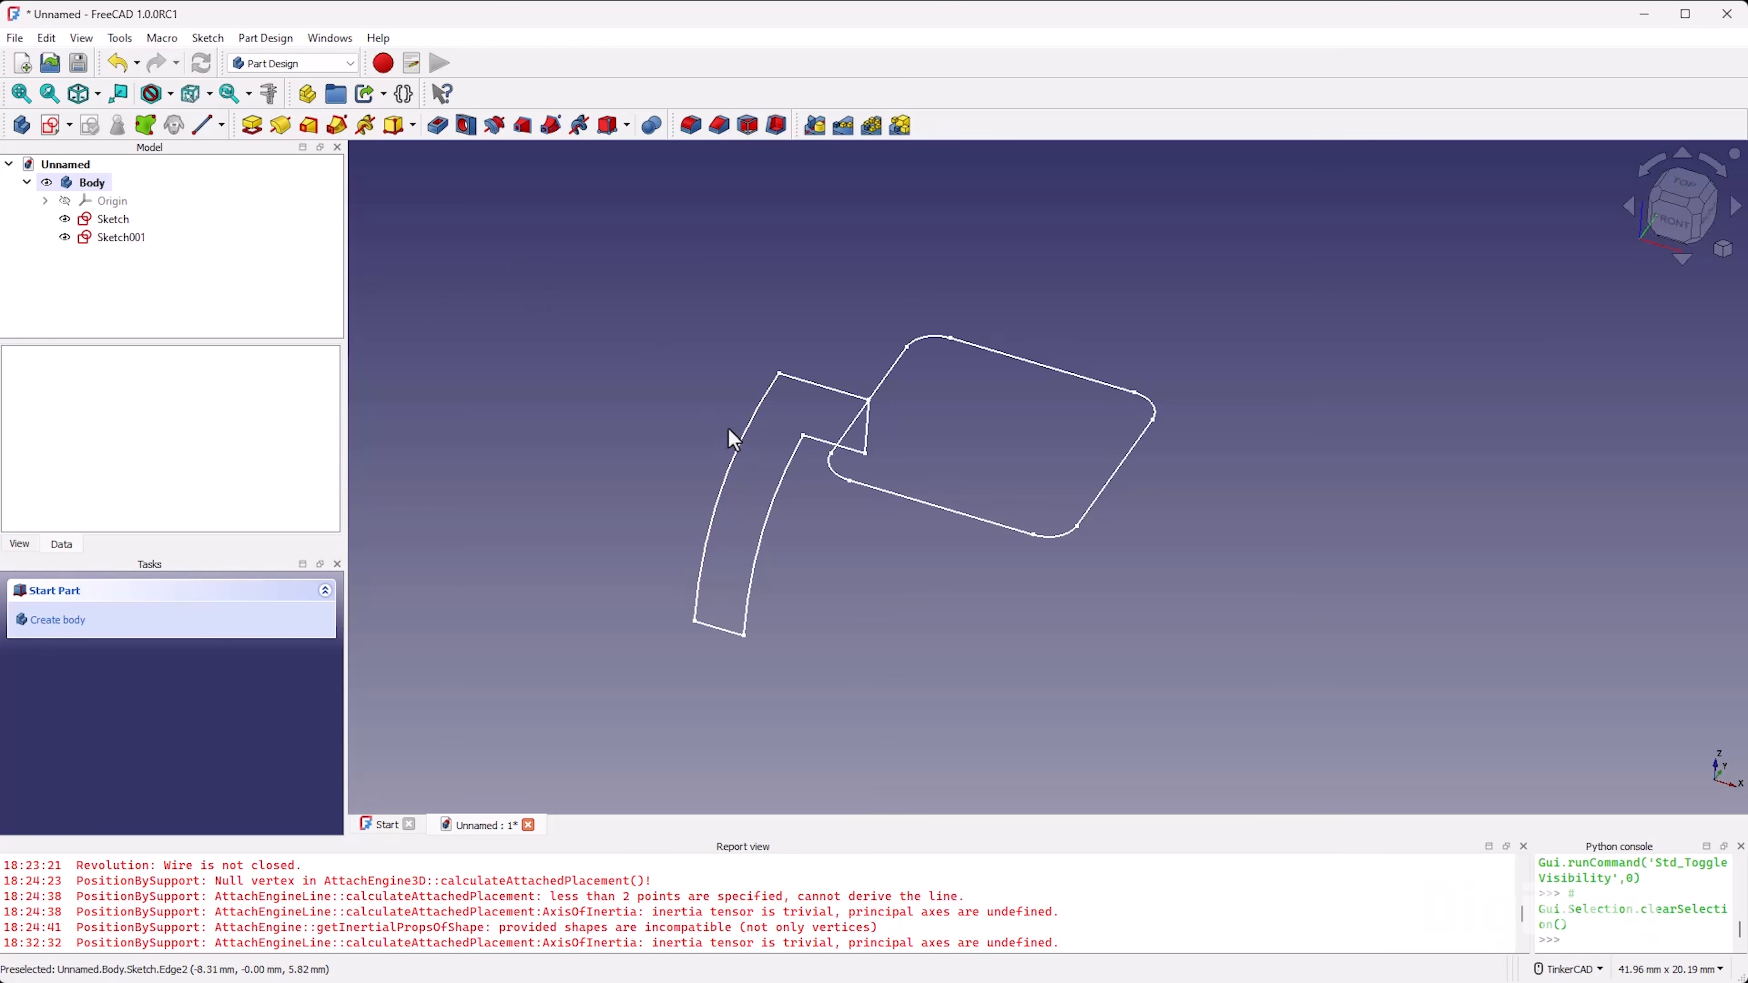
# Step: Sweep the curved profile along the rounded square sketch as an additive pipe with Transformed corner transition and Standard orientation
pyautogui.click(112, 219)
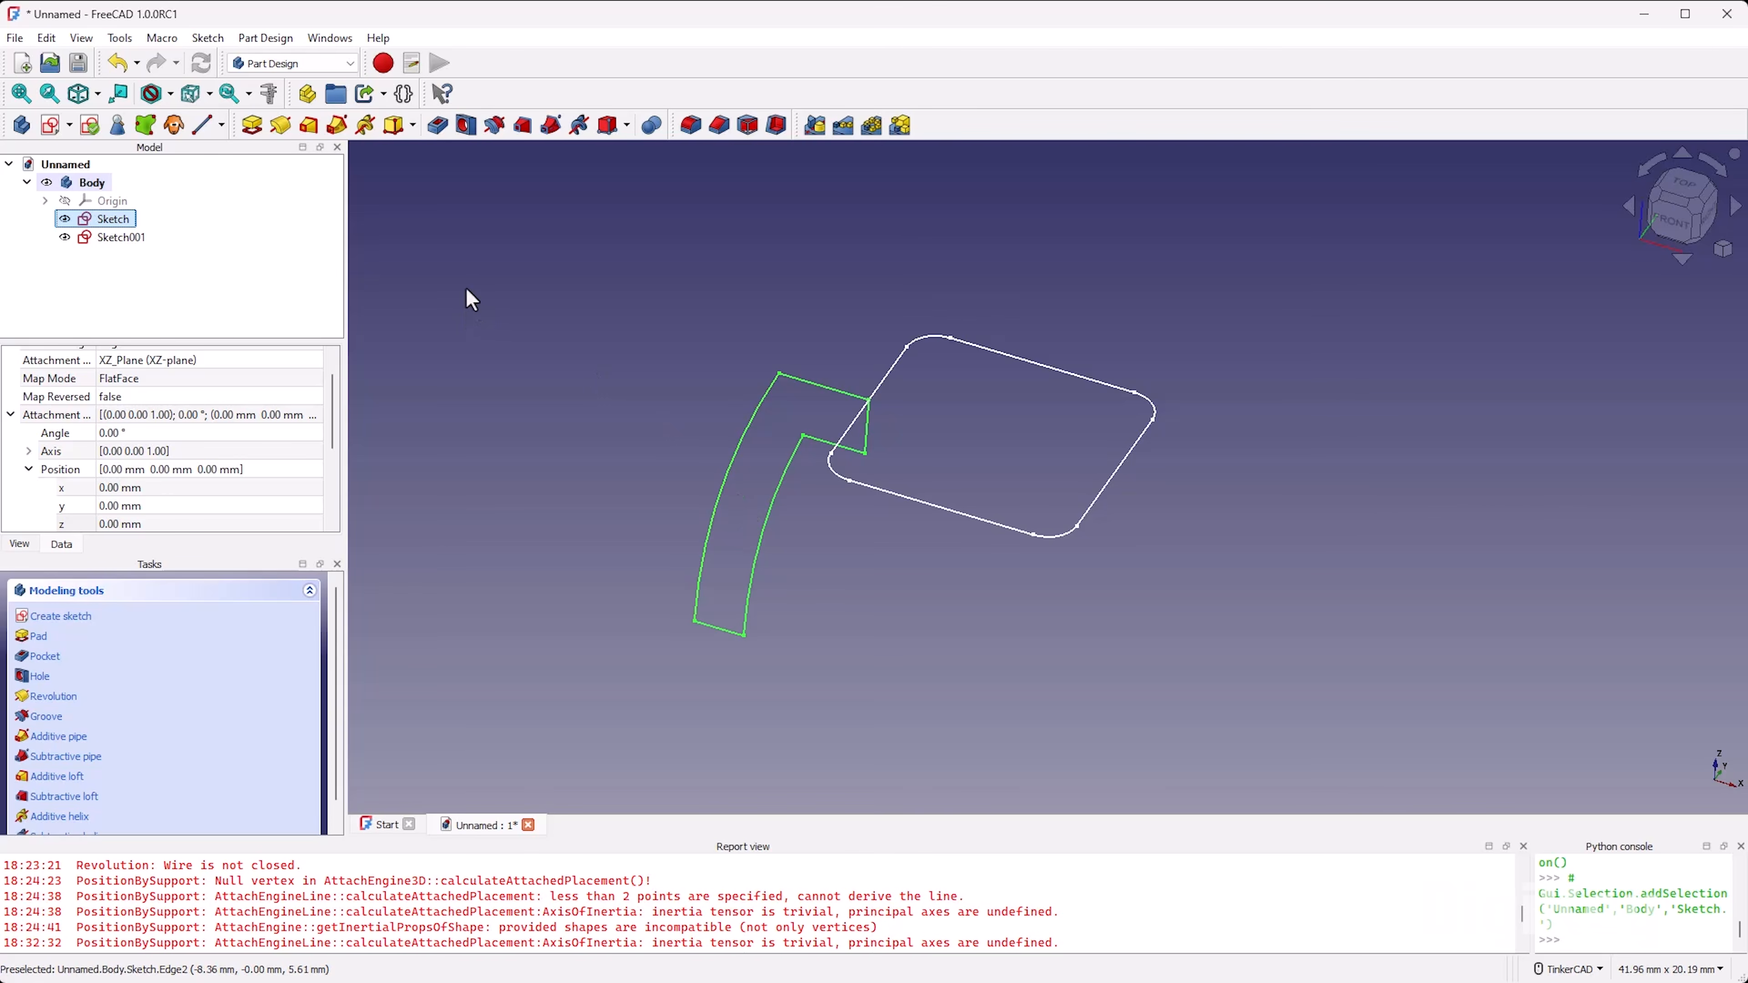
pyautogui.keyDown('ctrl'); pyautogui.click(134, 236); pyautogui.keyUp('ctrl')
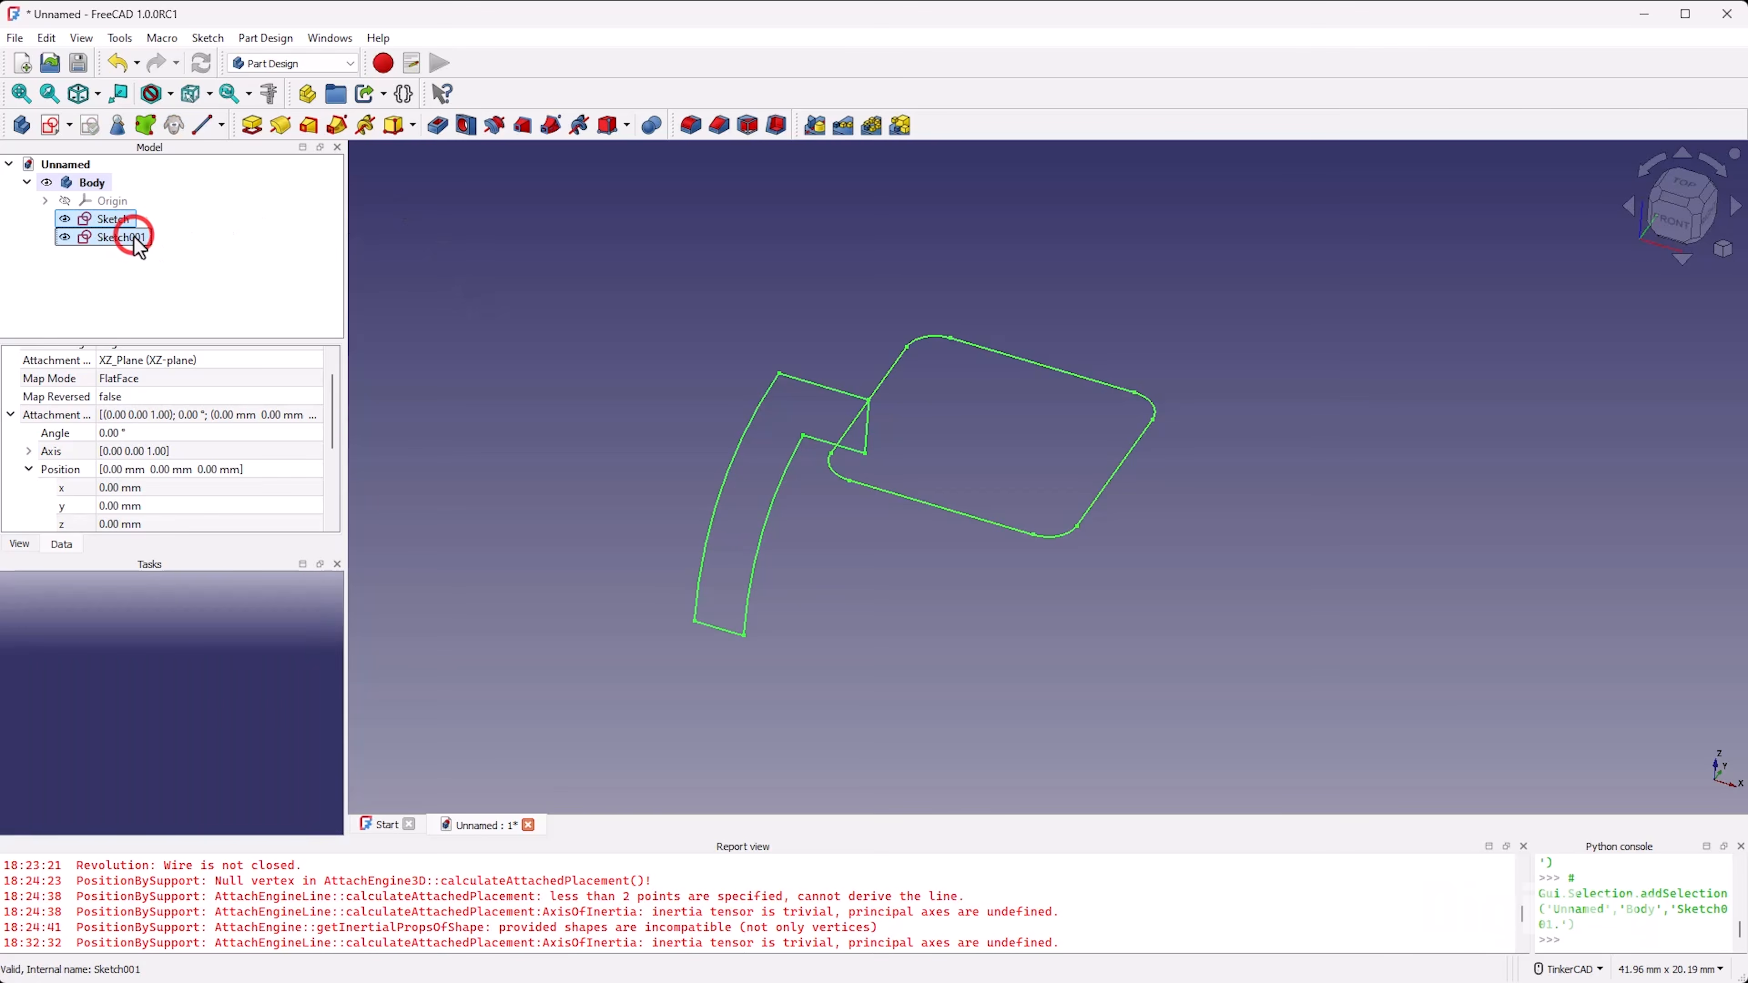
pyautogui.click(335, 125)
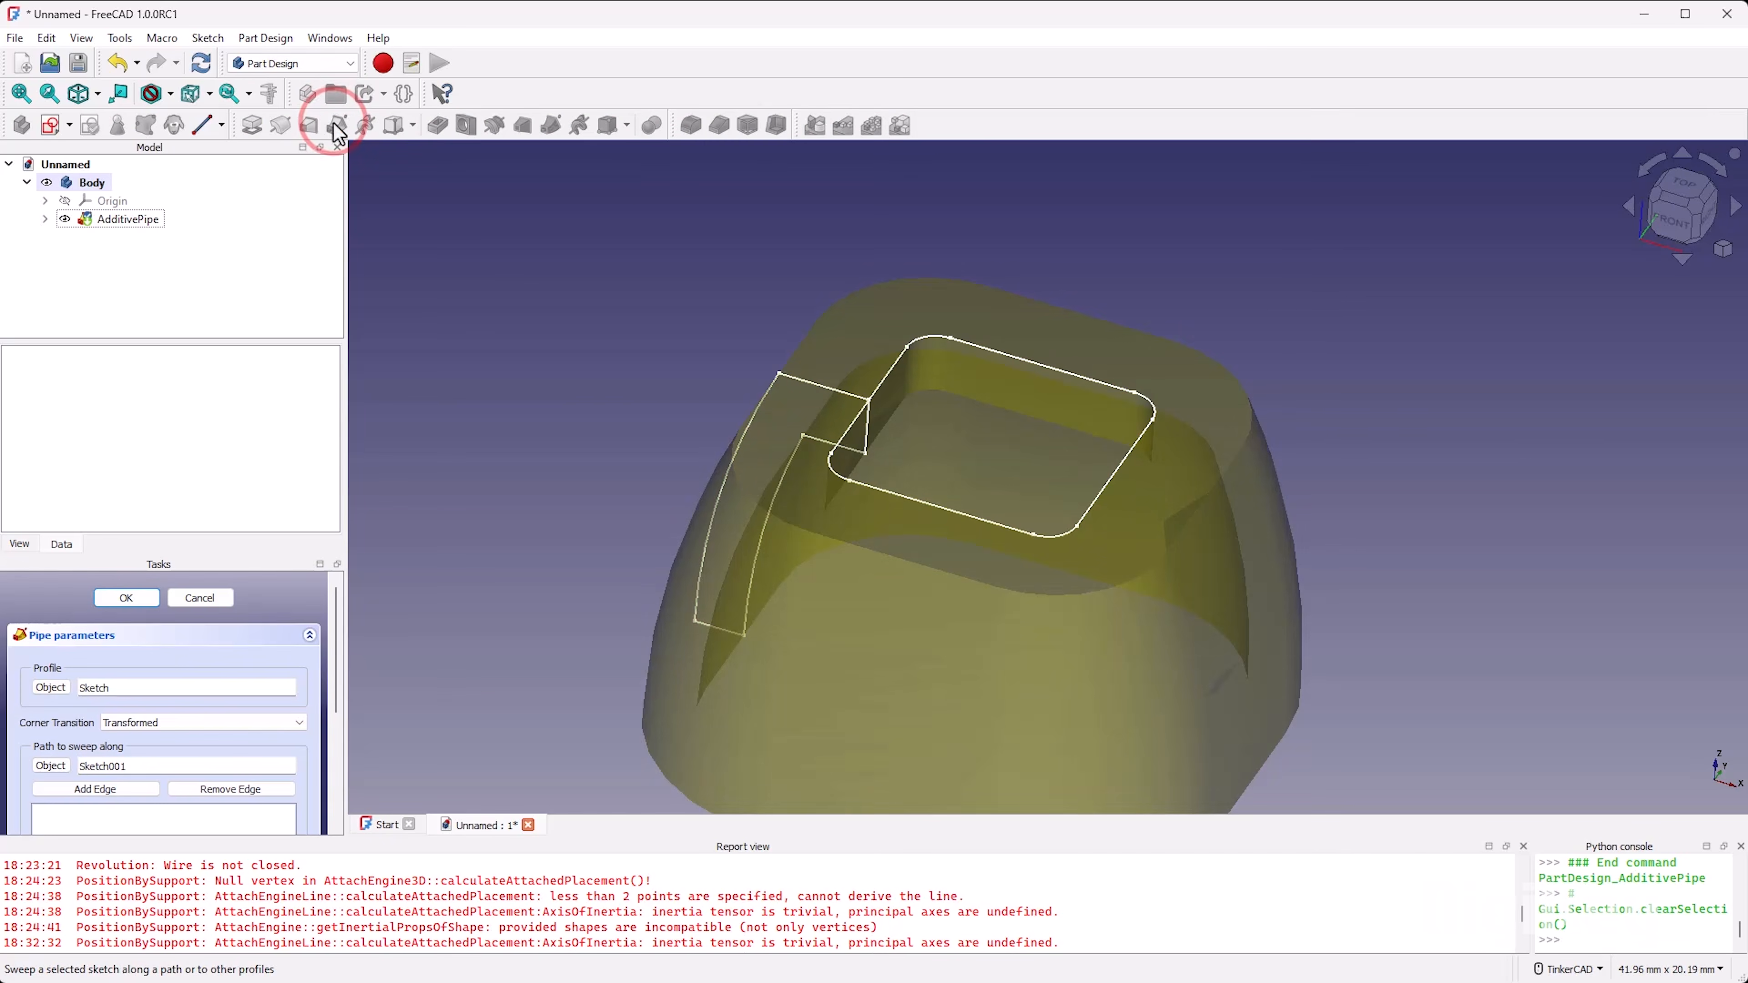
pyautogui.moveTo(834, 497); pyautogui.dragTo(846, 359, button='right')
pyautogui.moveTo(963, 477)
pyautogui.mouseDown(button='right')
pyautogui.moveTo(811, 392)
pyautogui.moveTo(1004, 410)
pyautogui.moveTo(1021, 231)
pyautogui.moveTo(981, 442)
pyautogui.moveTo(943, 458)
pyautogui.mouseUp(button='right')
pyautogui.scroll(-5, 268, 609)
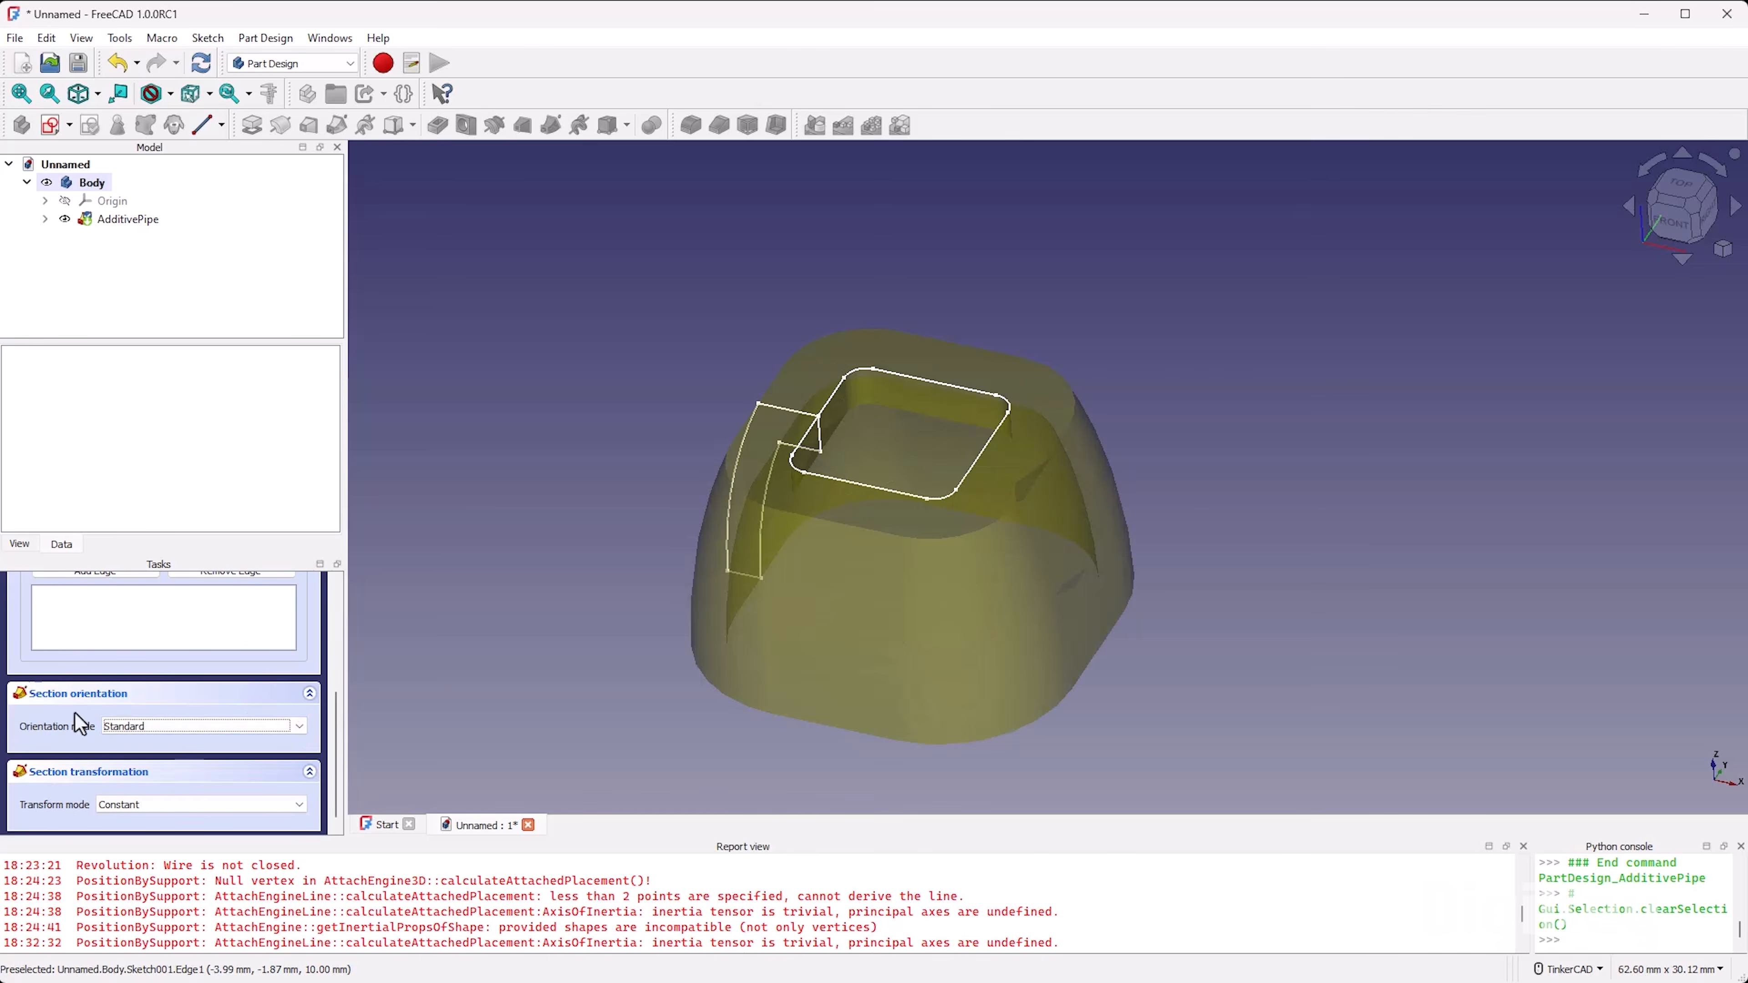
pyautogui.scroll(5, 61, 735)
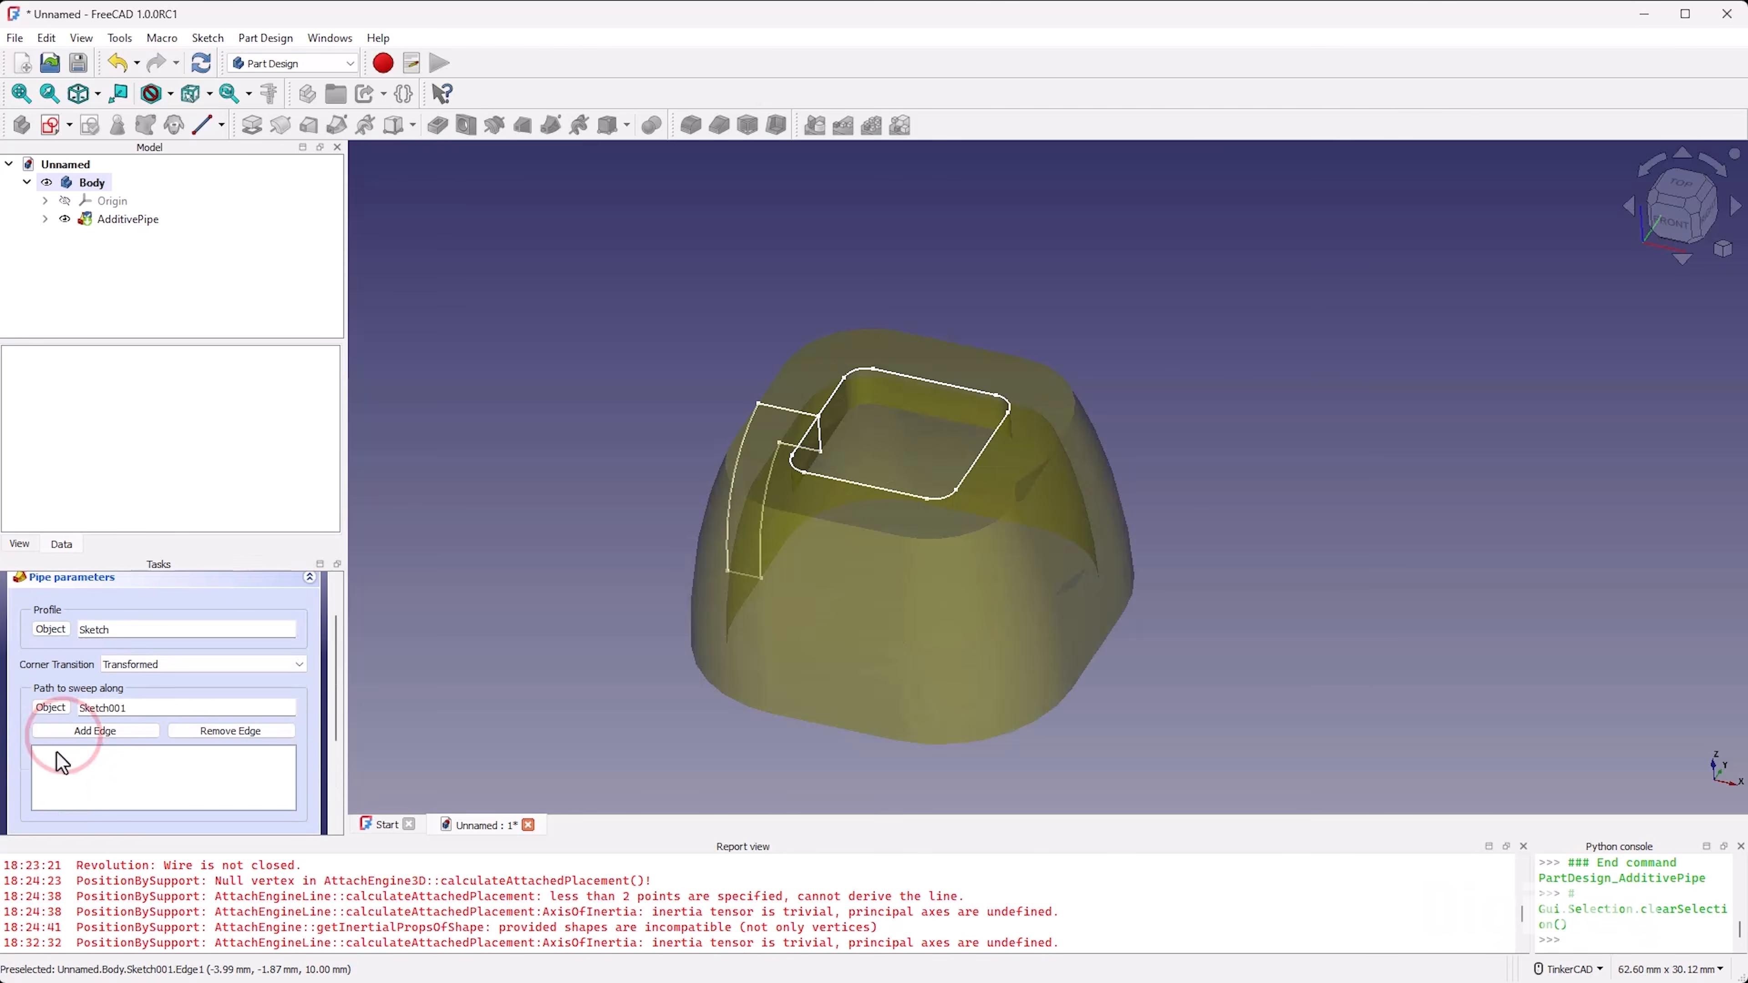
pyautogui.scroll(2, 90, 636)
pyautogui.click(142, 602)
pyautogui.moveTo(757, 482); pyautogui.dragTo(839, 514, button='right')
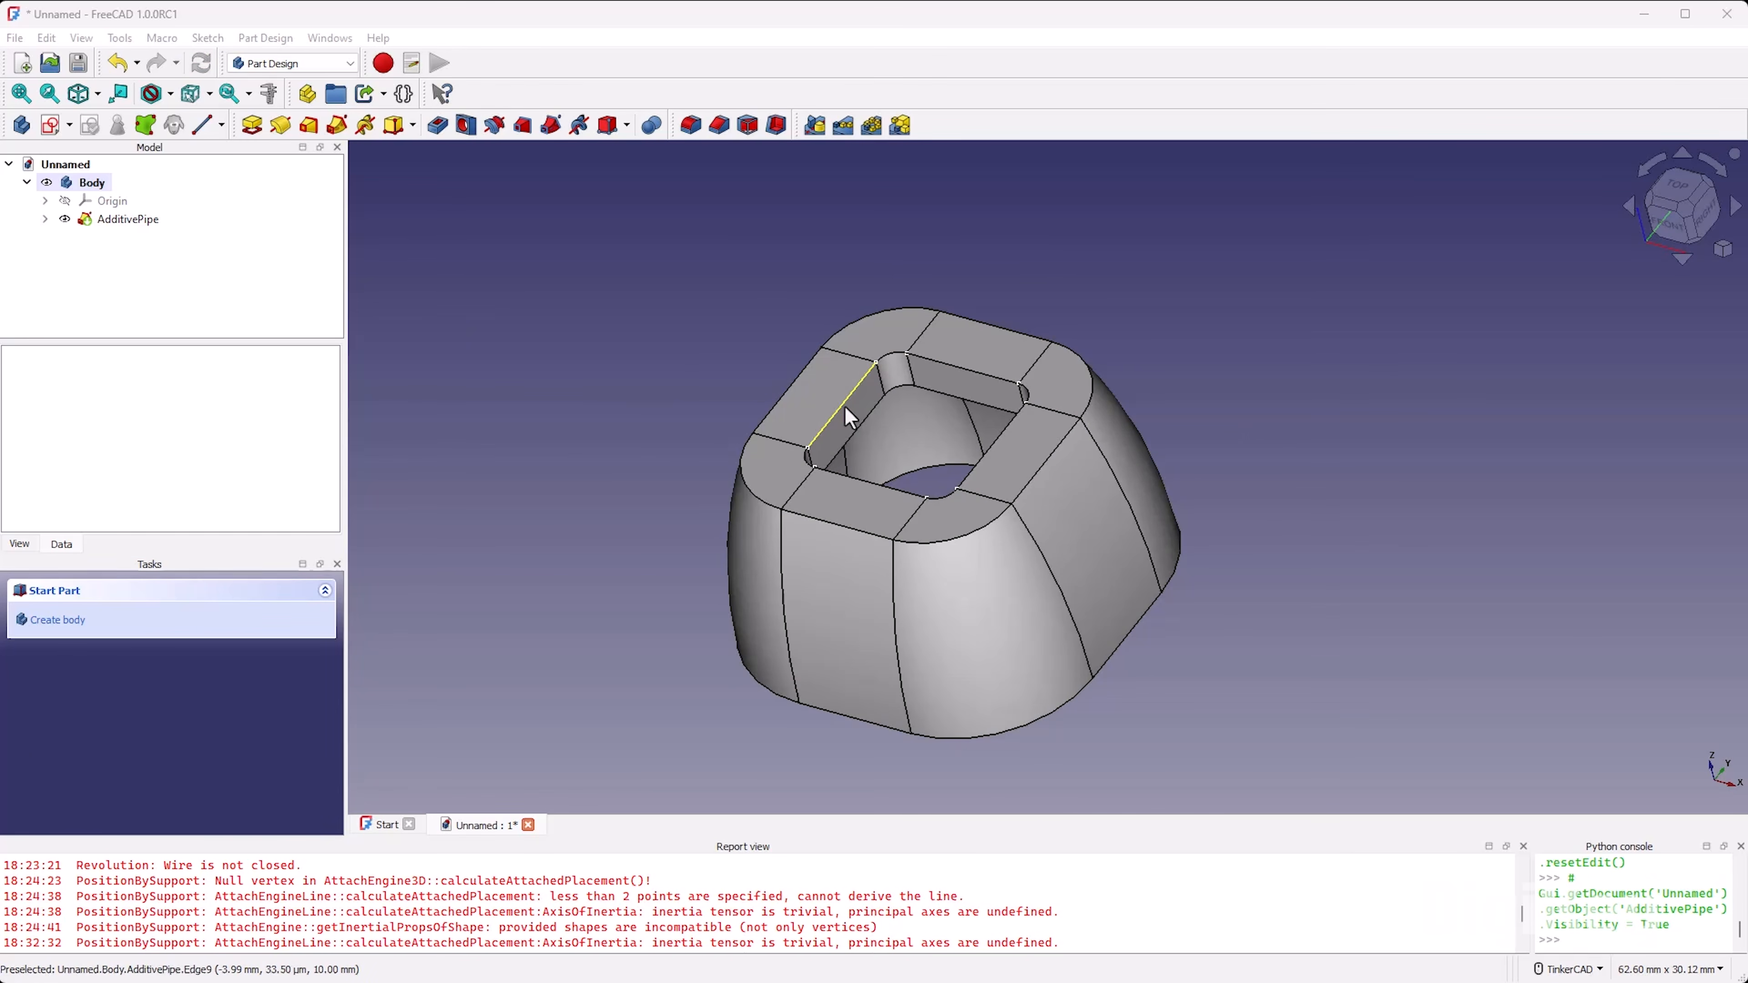
# Step: Pad the rounded square sketch in the reversed direction to fill the opening in the top of the swept solid
pyautogui.click(44, 219)
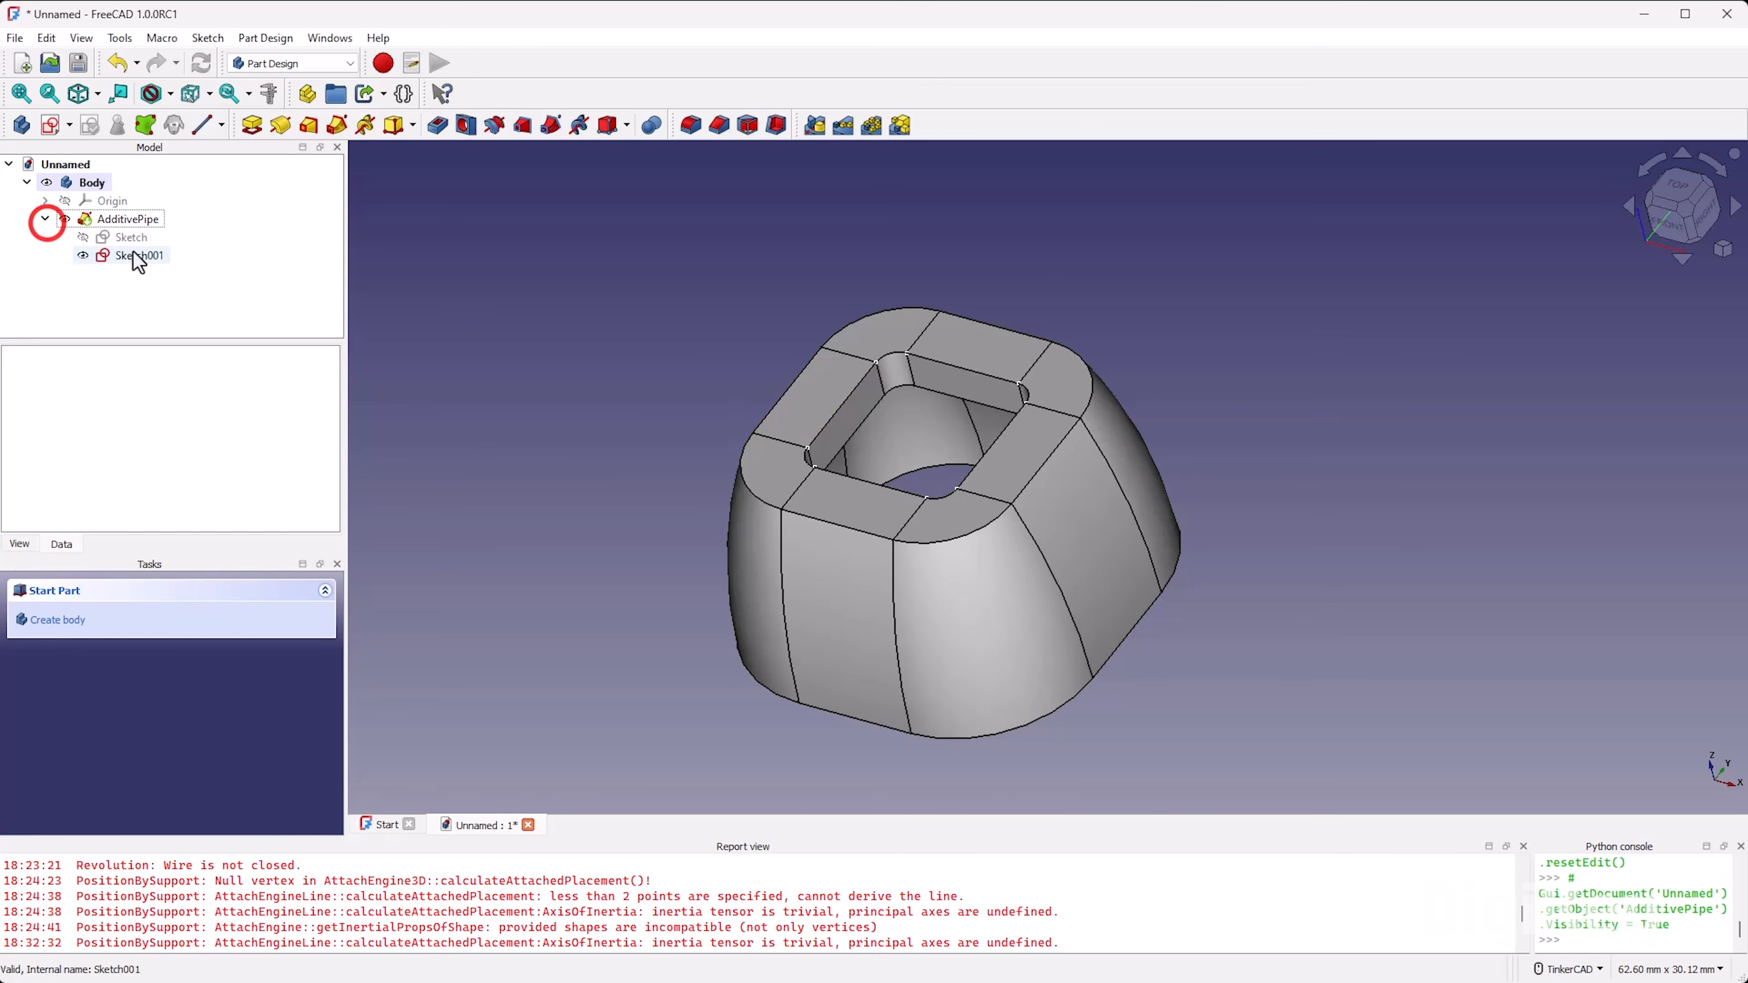
pyautogui.click(132, 255)
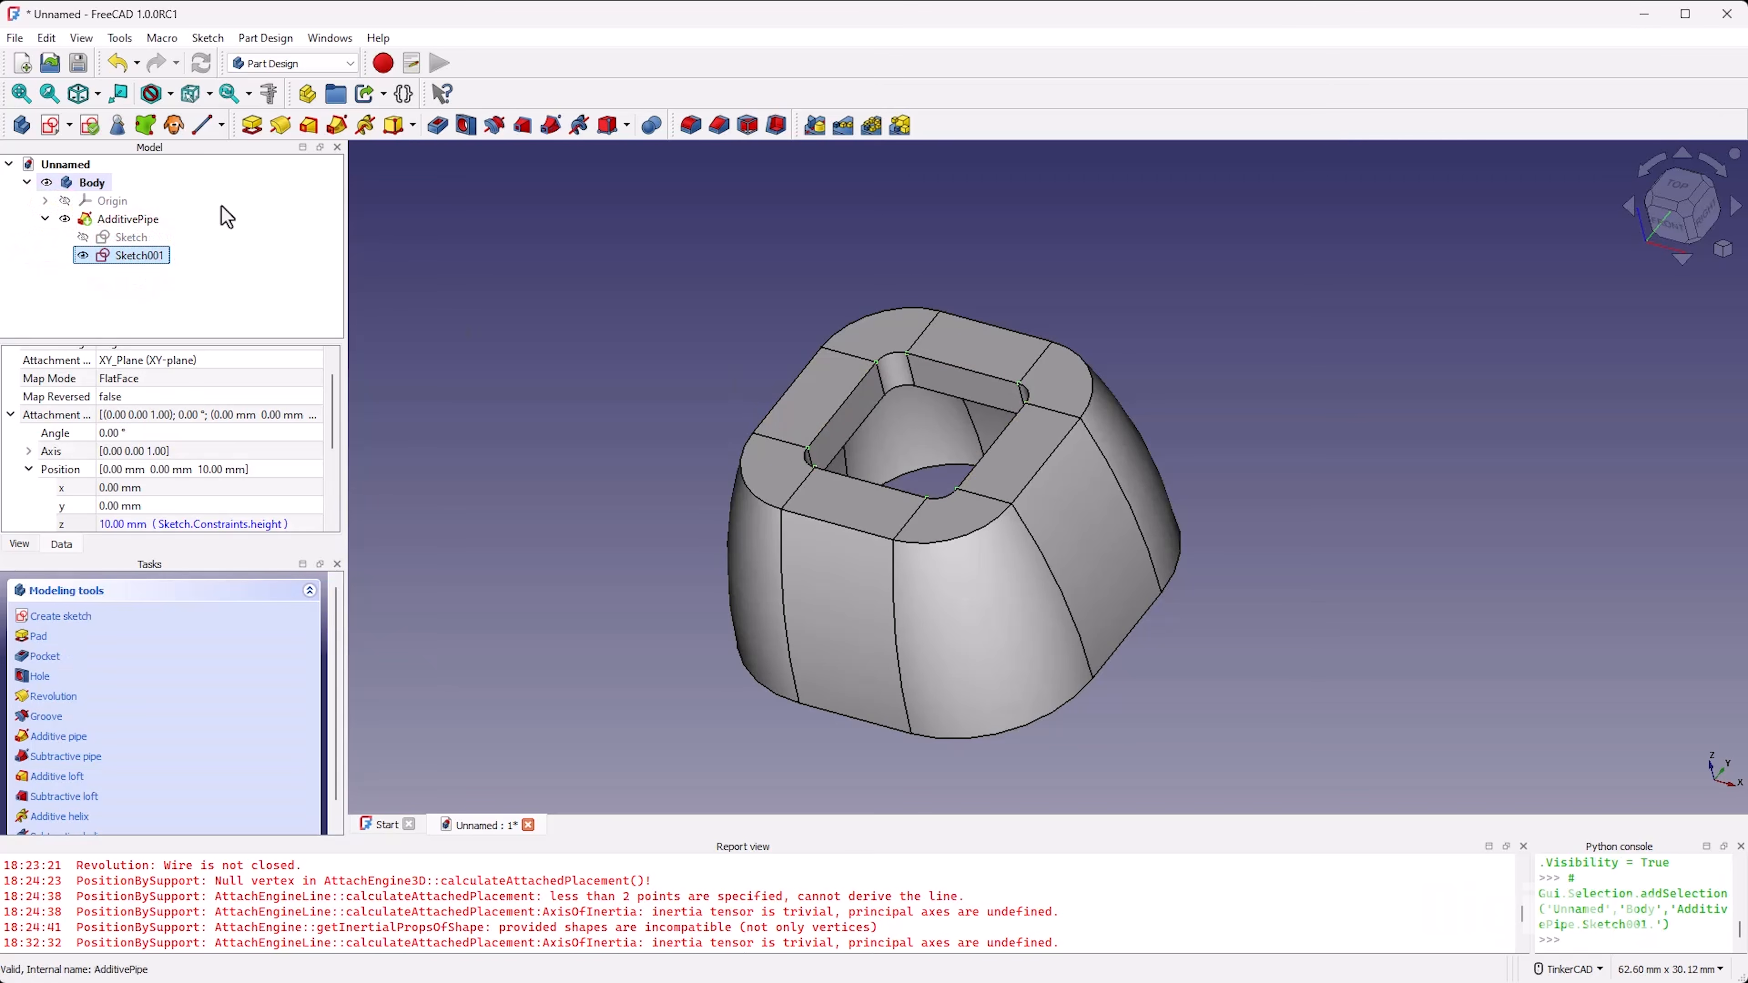
pyautogui.click(245, 136)
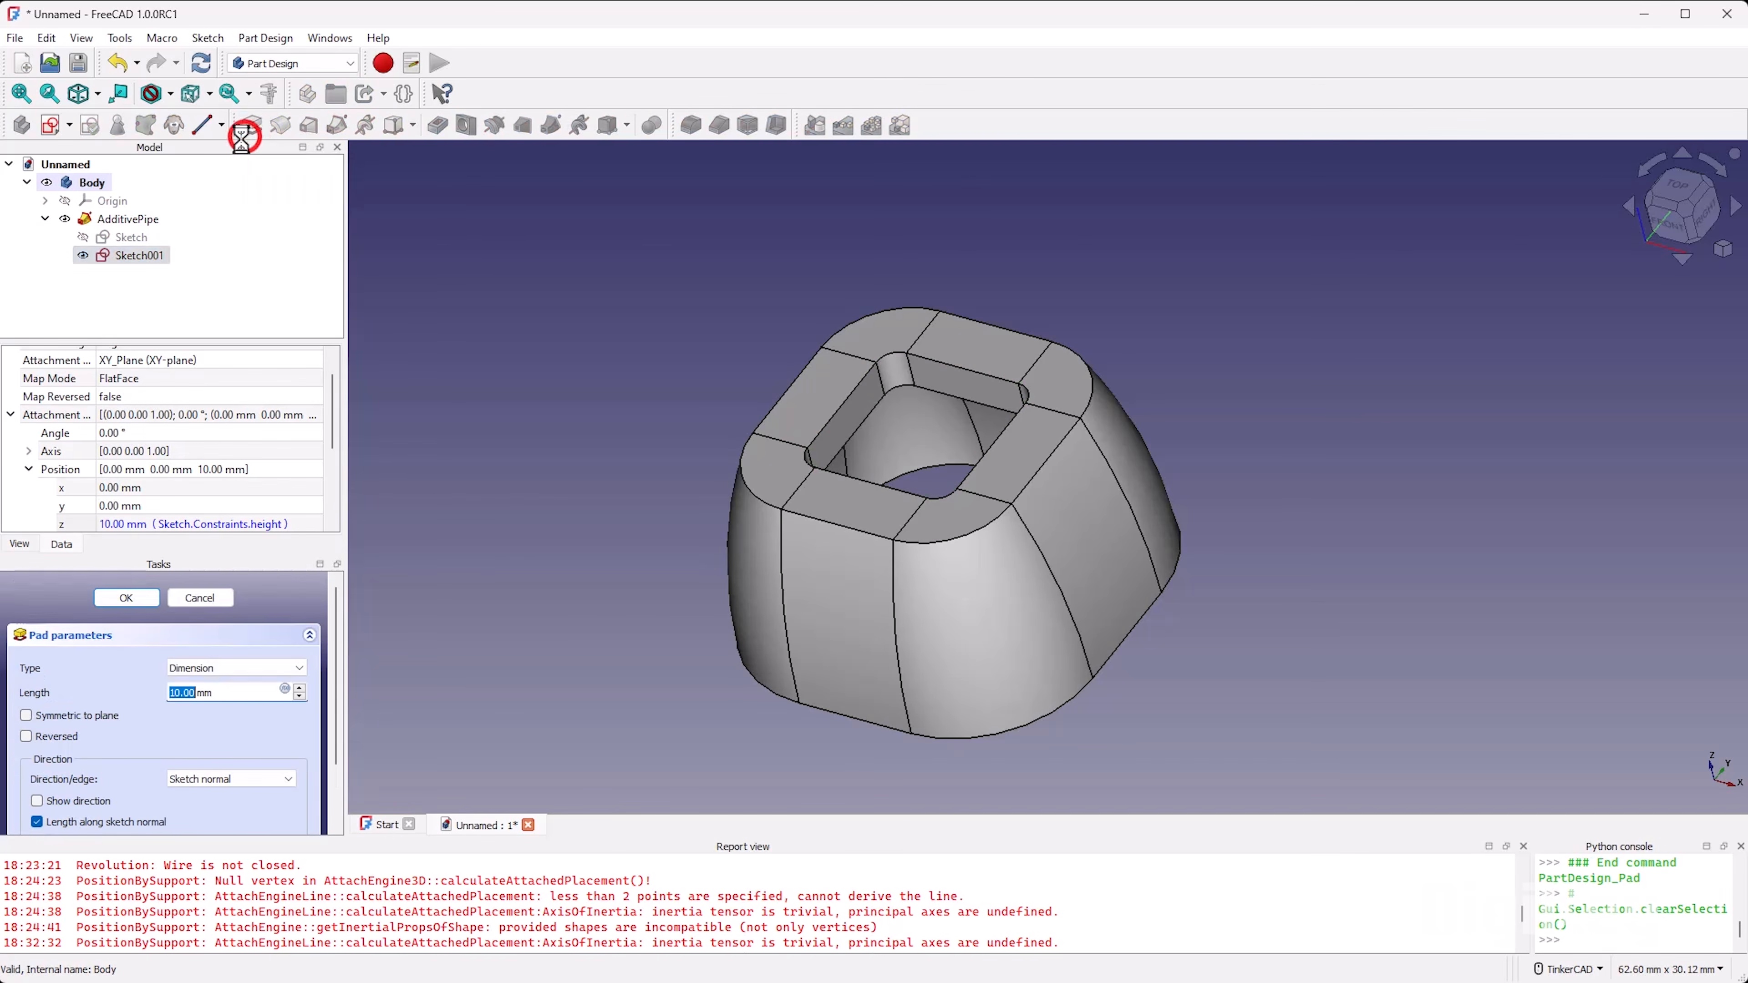
pyautogui.click(31, 737)
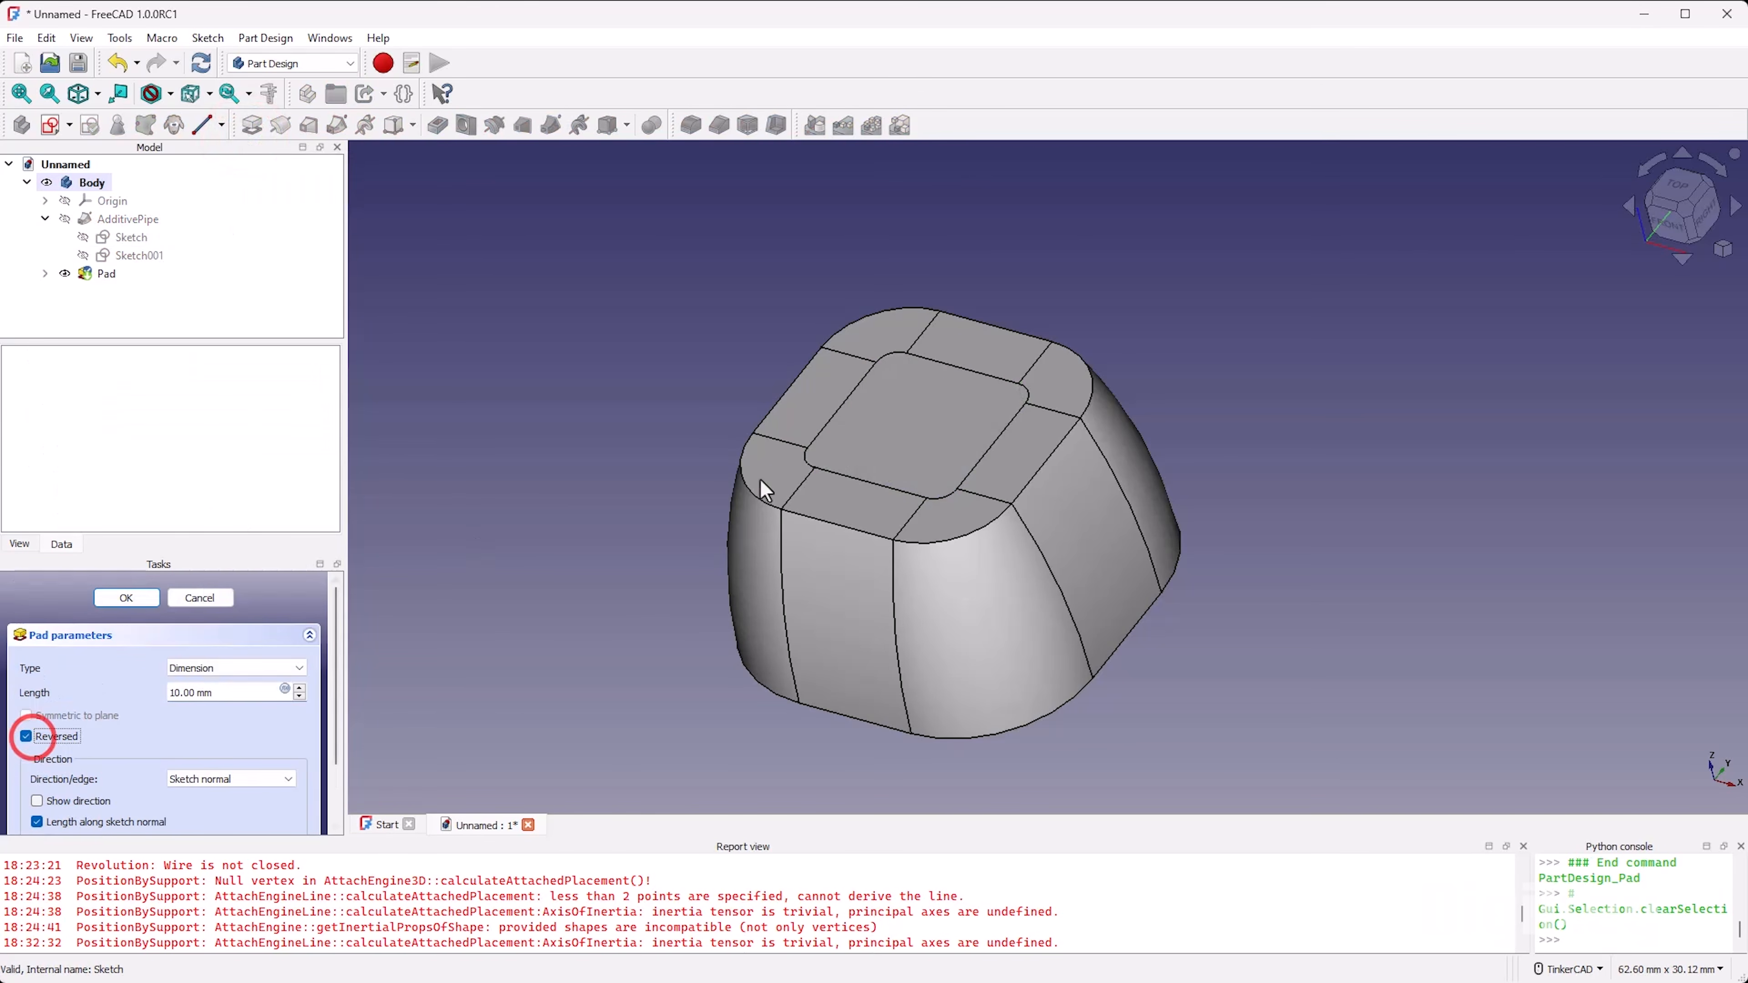
pyautogui.moveTo(889, 613); pyautogui.dragTo(926, 446, button='right')
pyautogui.scroll(-6, 921, 435)
pyautogui.scroll(6, 894, 594)
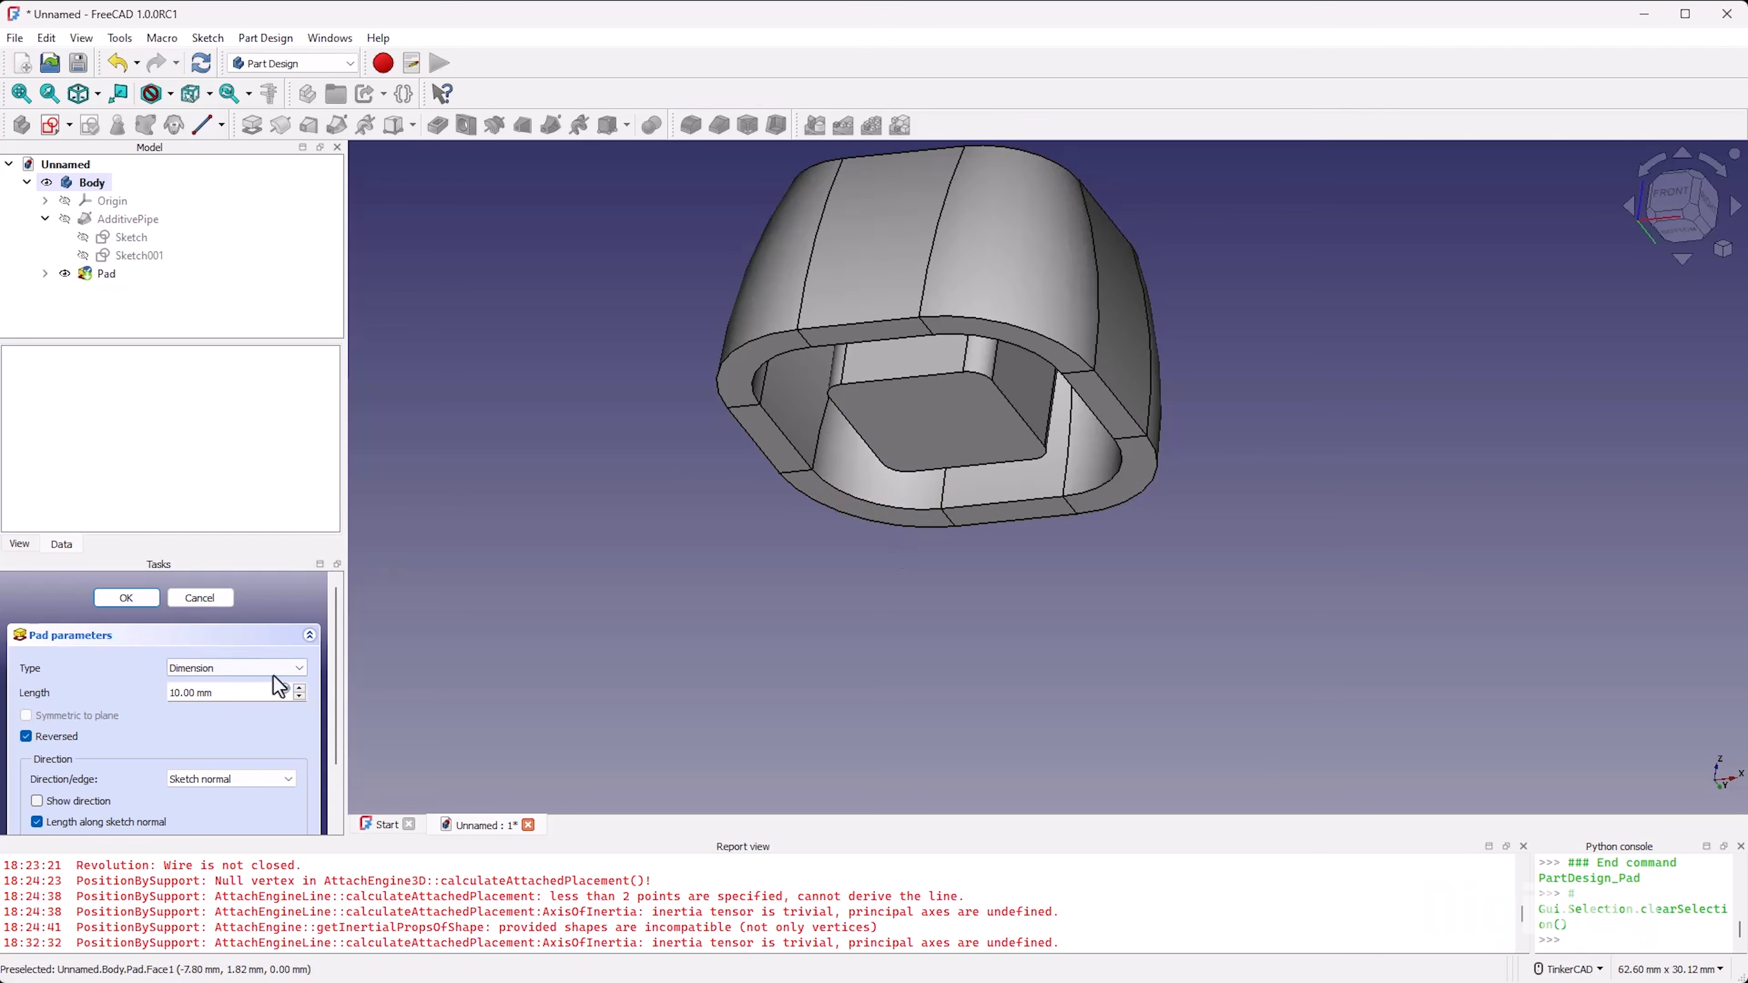
# Step: Drive the pad's length with the expression Sketch.Constraints.top_thickness and accept the pad
pyautogui.click(284, 689)
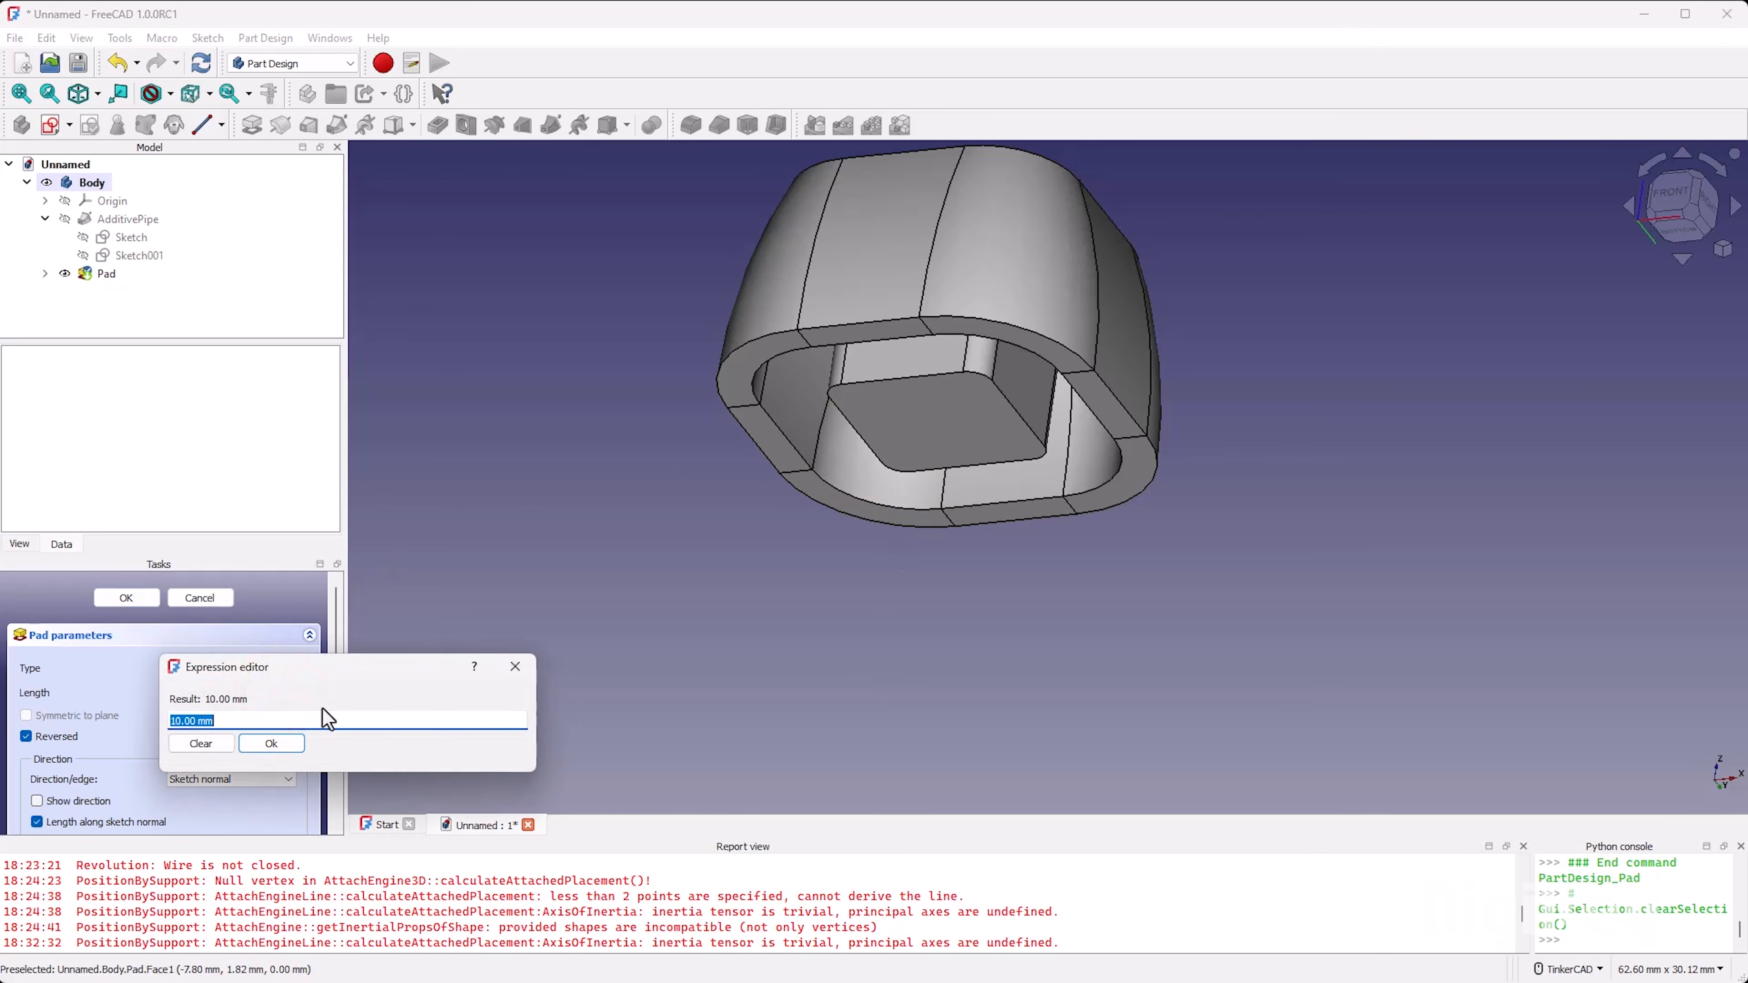
pyautogui.write('Sketch.con')
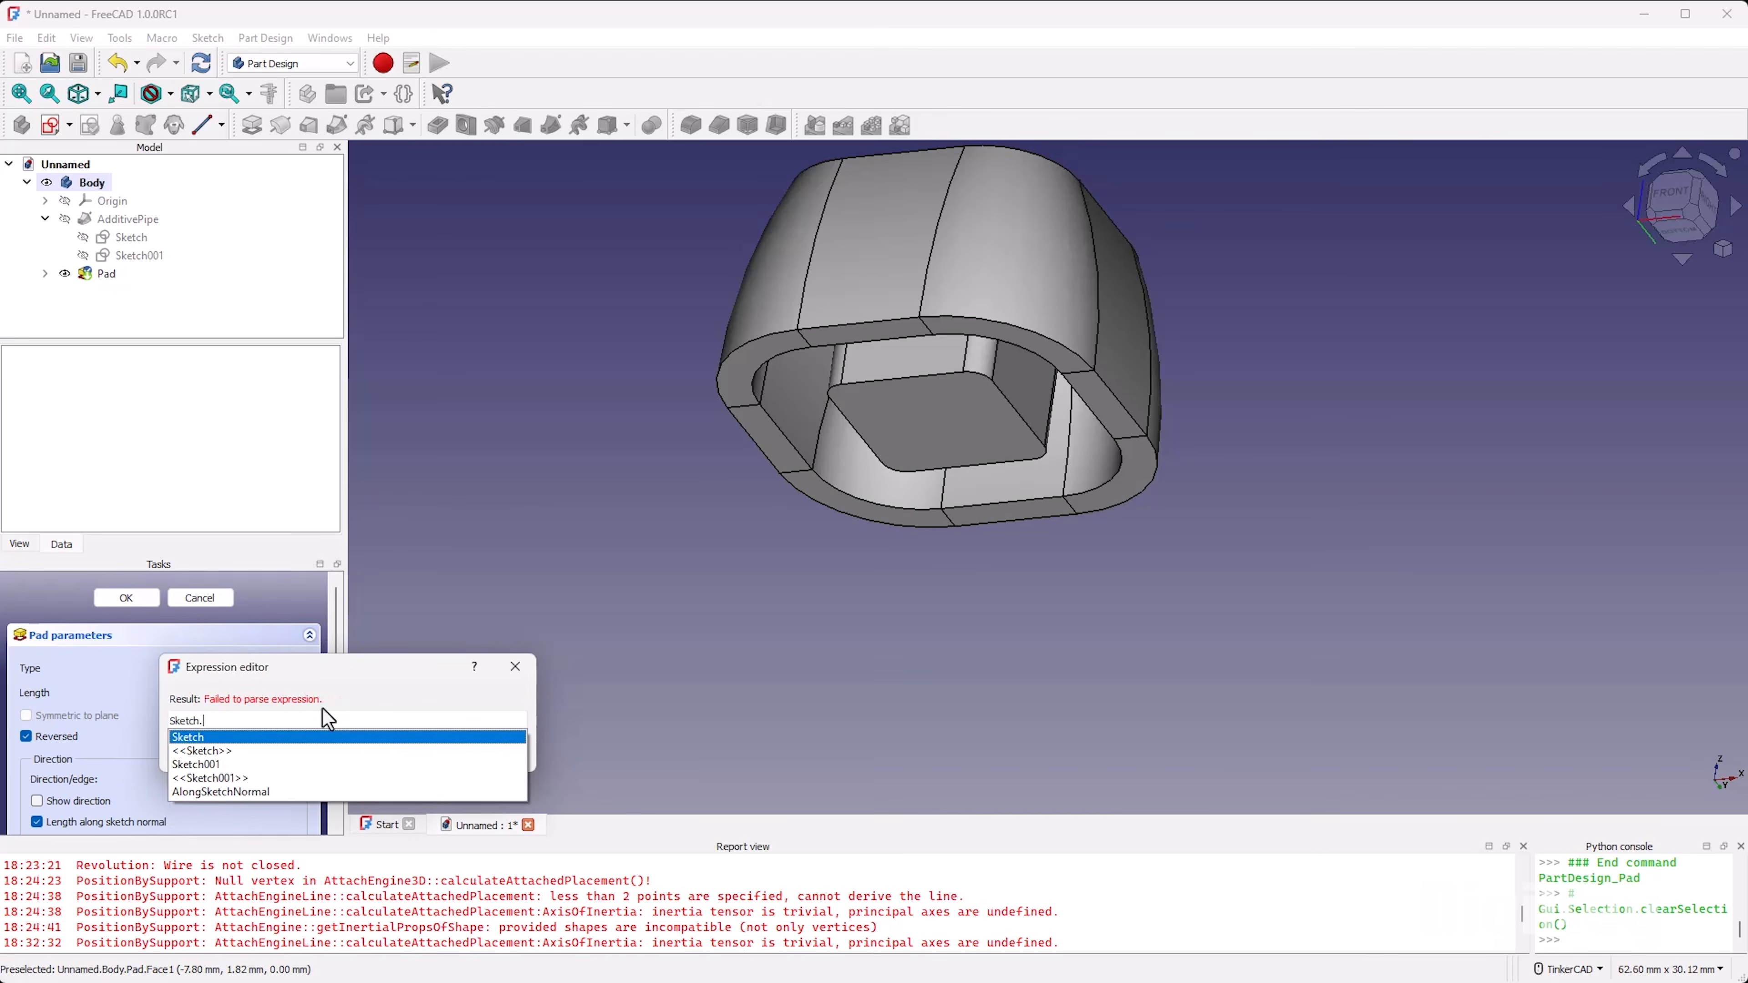
pyautogui.press('Down')
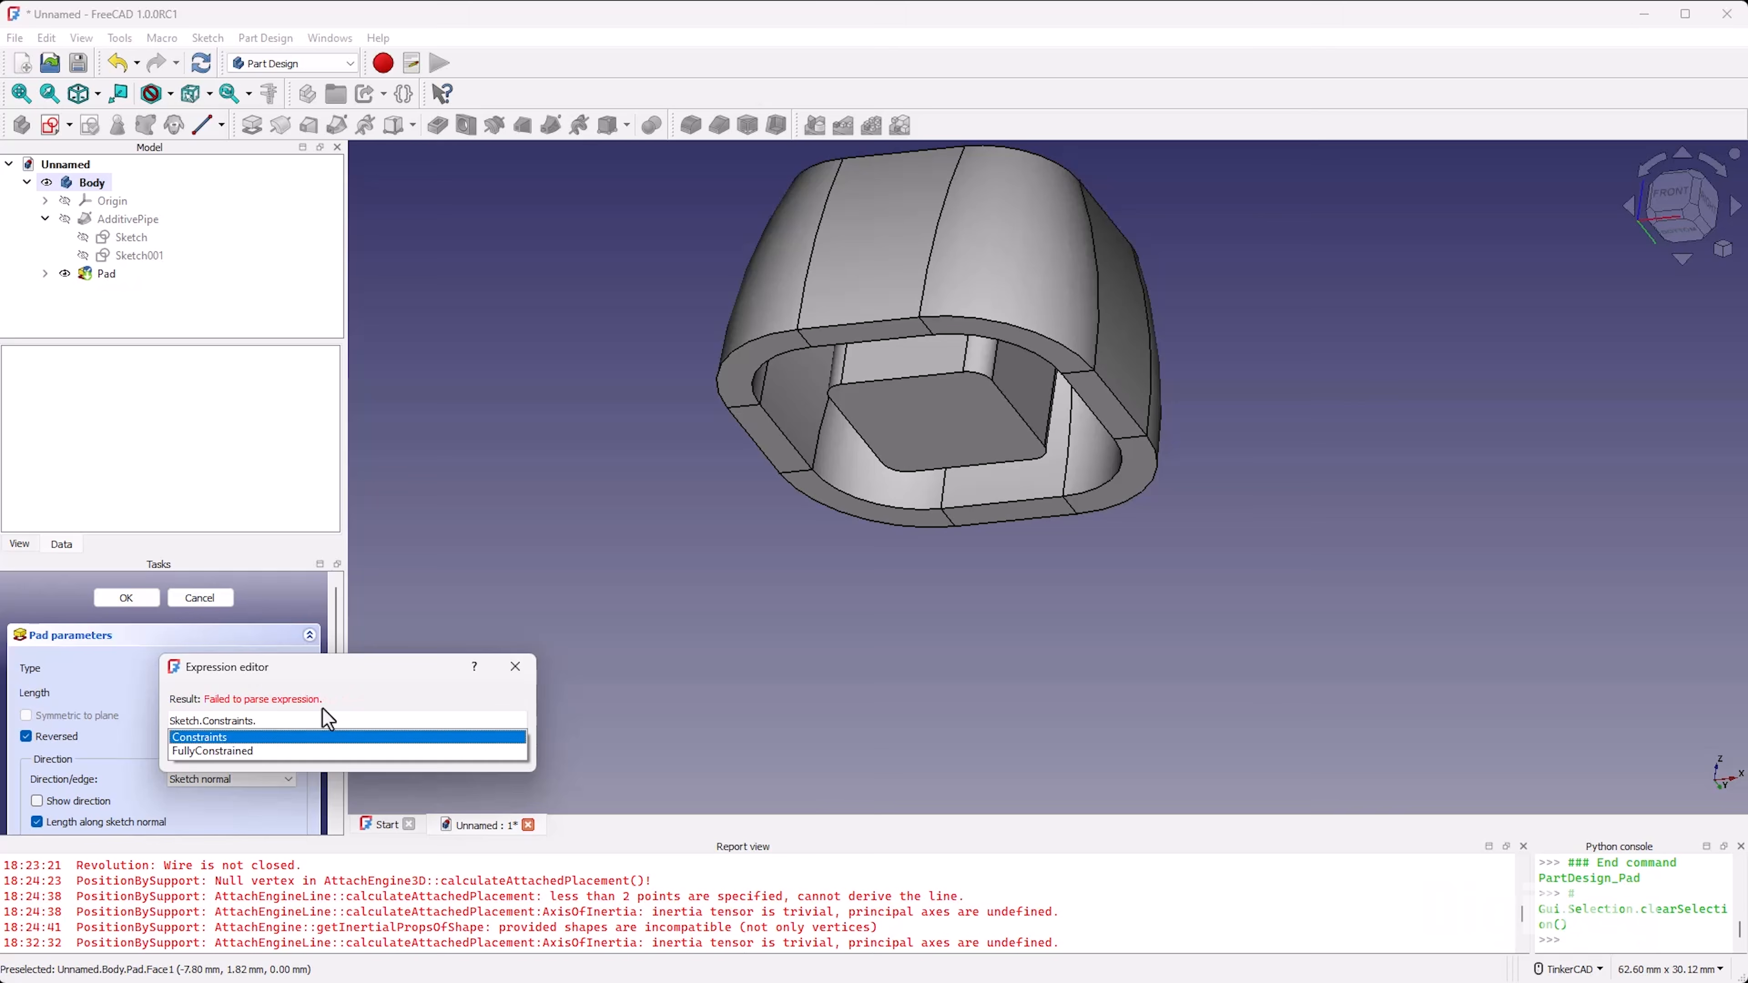
pyautogui.write('top_thickness')
pyautogui.press('Down')
pyautogui.press('Return')
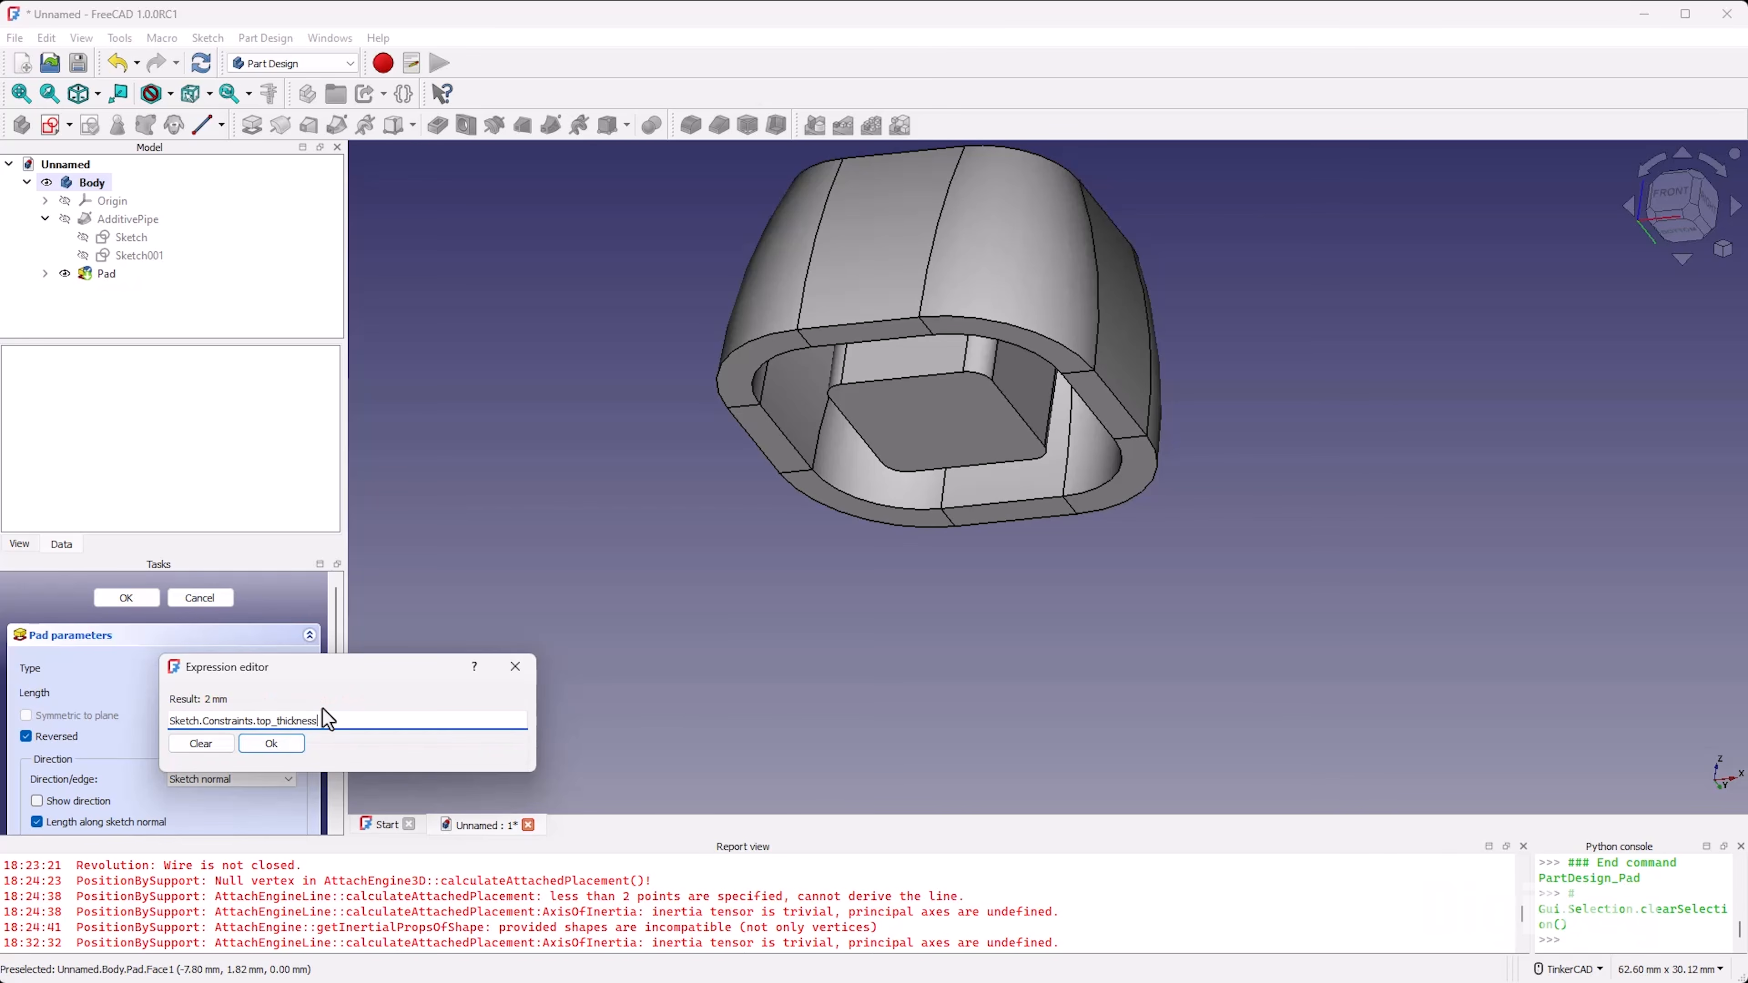
pyautogui.click(289, 743)
pyautogui.click(128, 595)
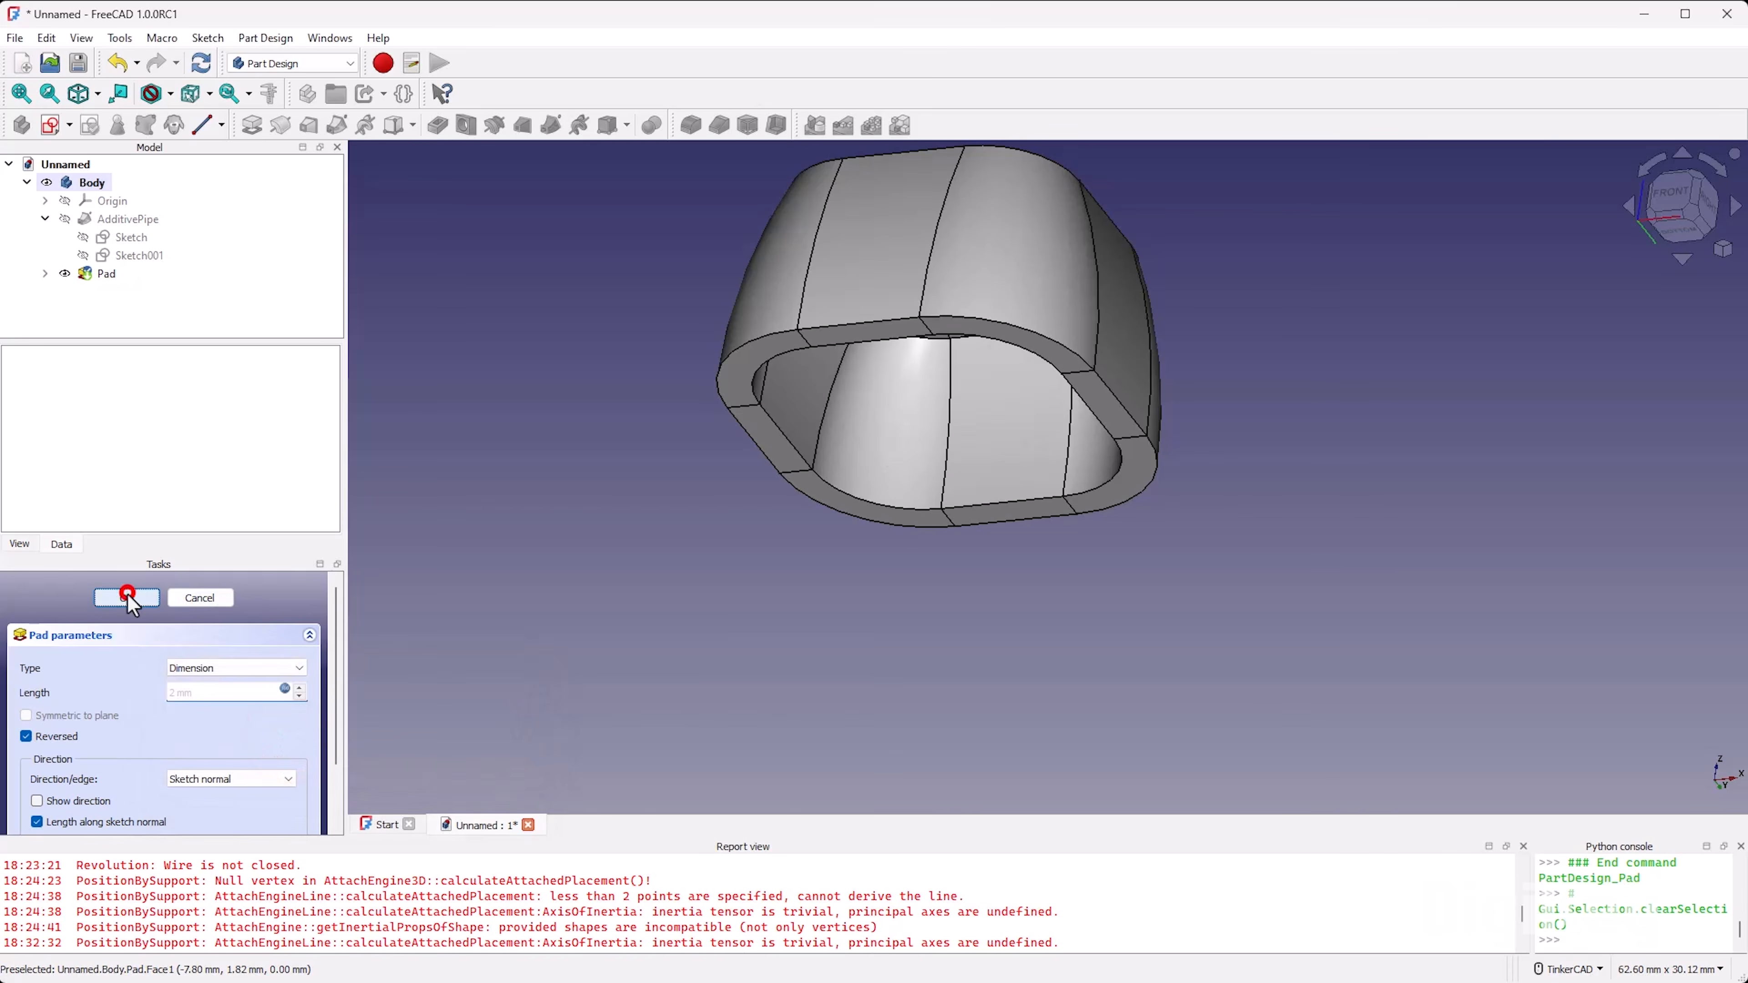
# Step: Examine the hollow underside of the solid and the inner face of its closed top
pyautogui.scroll(4, 1042, 412)
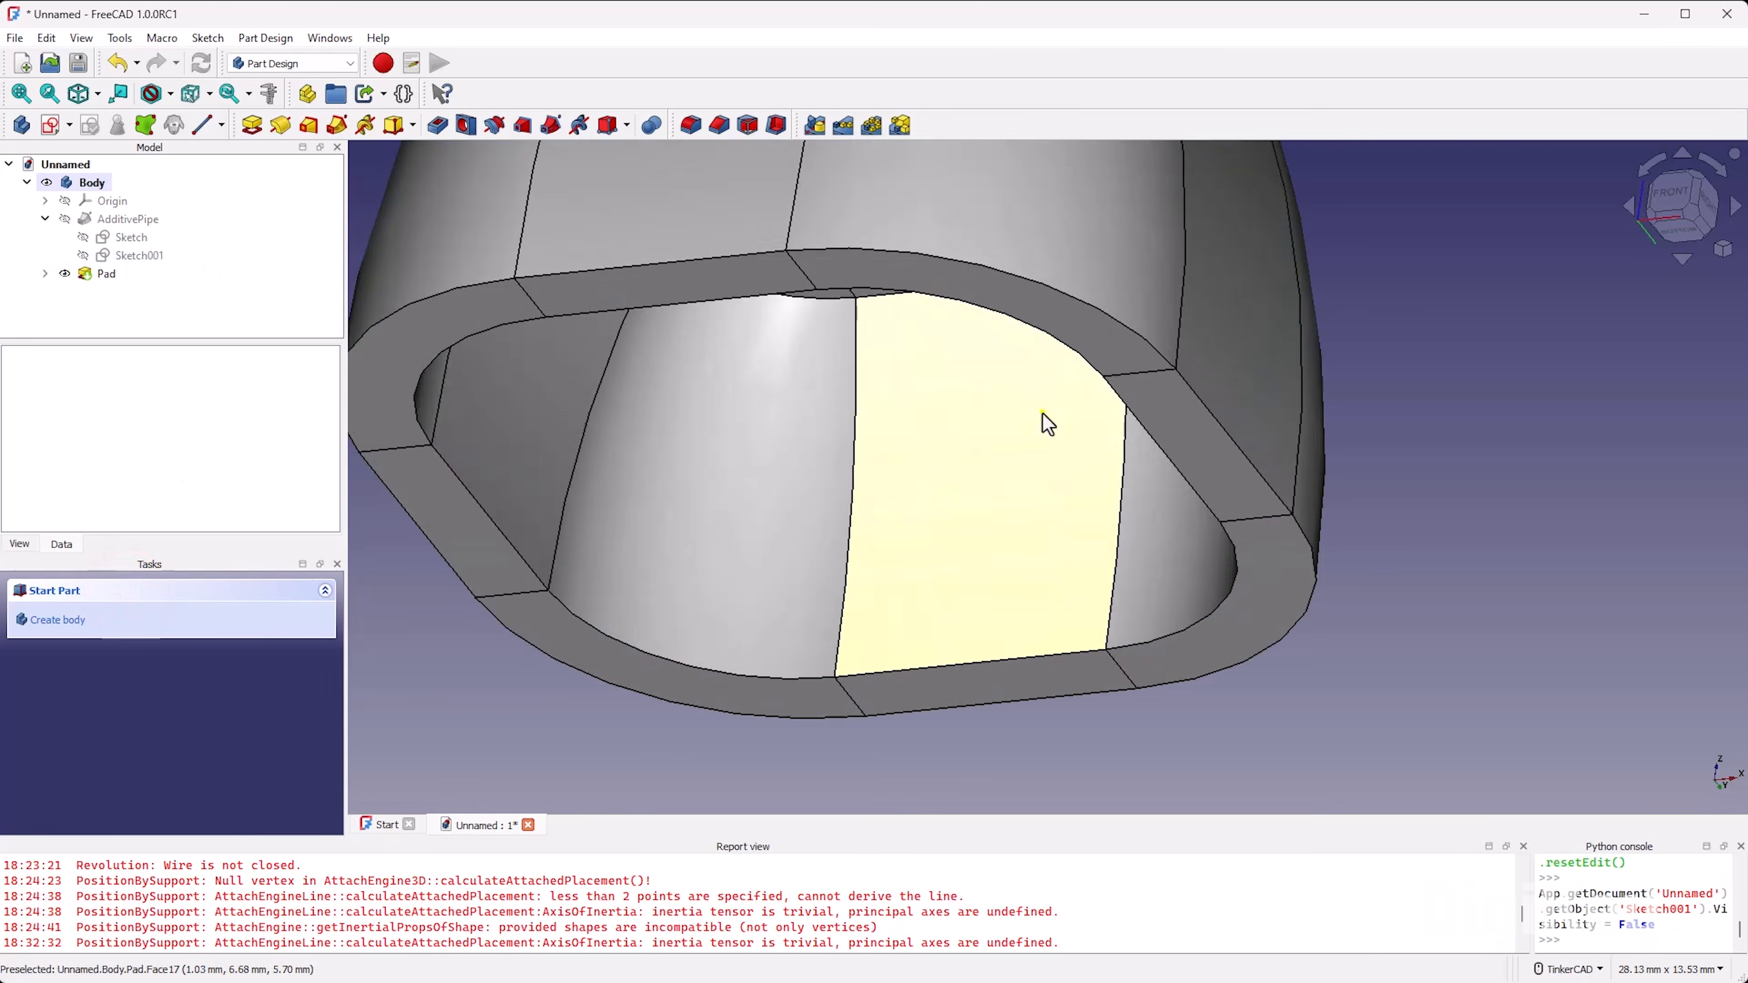
pyautogui.moveTo(1042, 411); pyautogui.dragTo(1024, 274, button='right')
pyautogui.scroll(-4, 879, 293)
pyautogui.scroll(3, 878, 293)
pyautogui.moveTo(901, 257); pyautogui.dragTo(823, 371, button='right')
pyautogui.scroll(-6, 827, 426)
pyautogui.scroll(4, 828, 426)
pyautogui.click(531, 583)
pyautogui.moveTo(824, 614); pyautogui.dragTo(874, 427, button='right')
pyautogui.scroll(-3, 872, 446)
pyautogui.scroll(2, 781, 571)
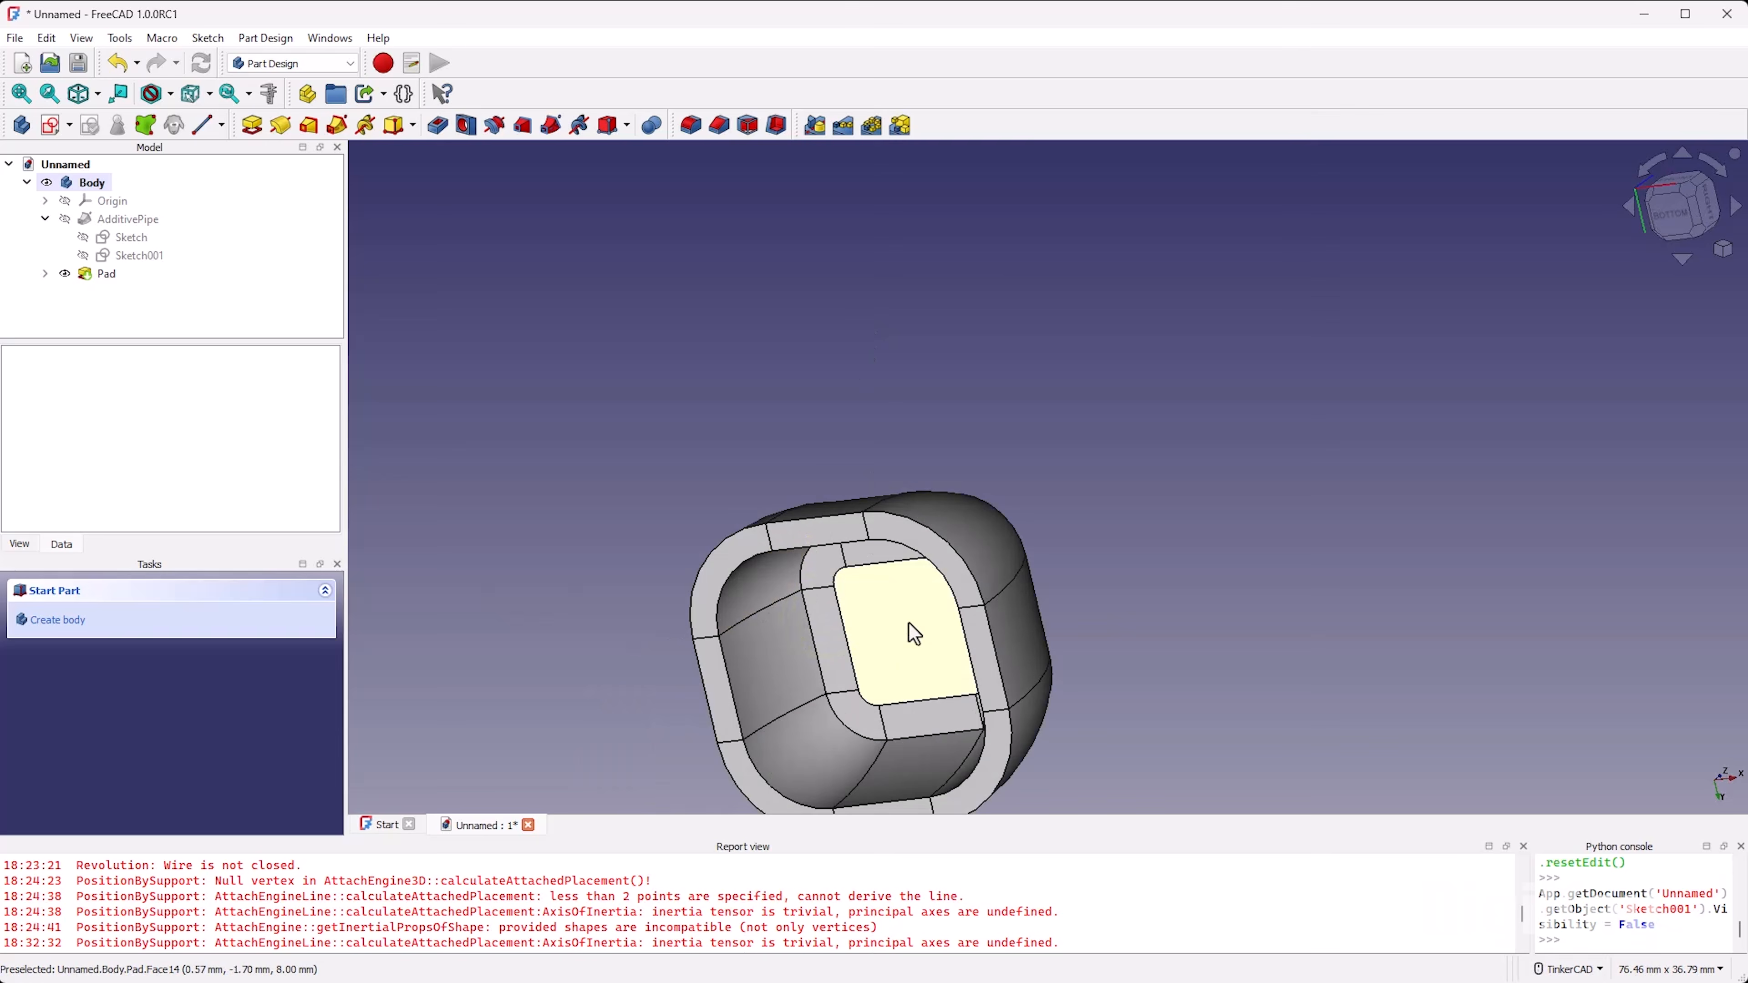
# Step: Create a sketch on the pad's rounded square face inside the hollow and toggle the sketch's section view
pyautogui.click(919, 643)
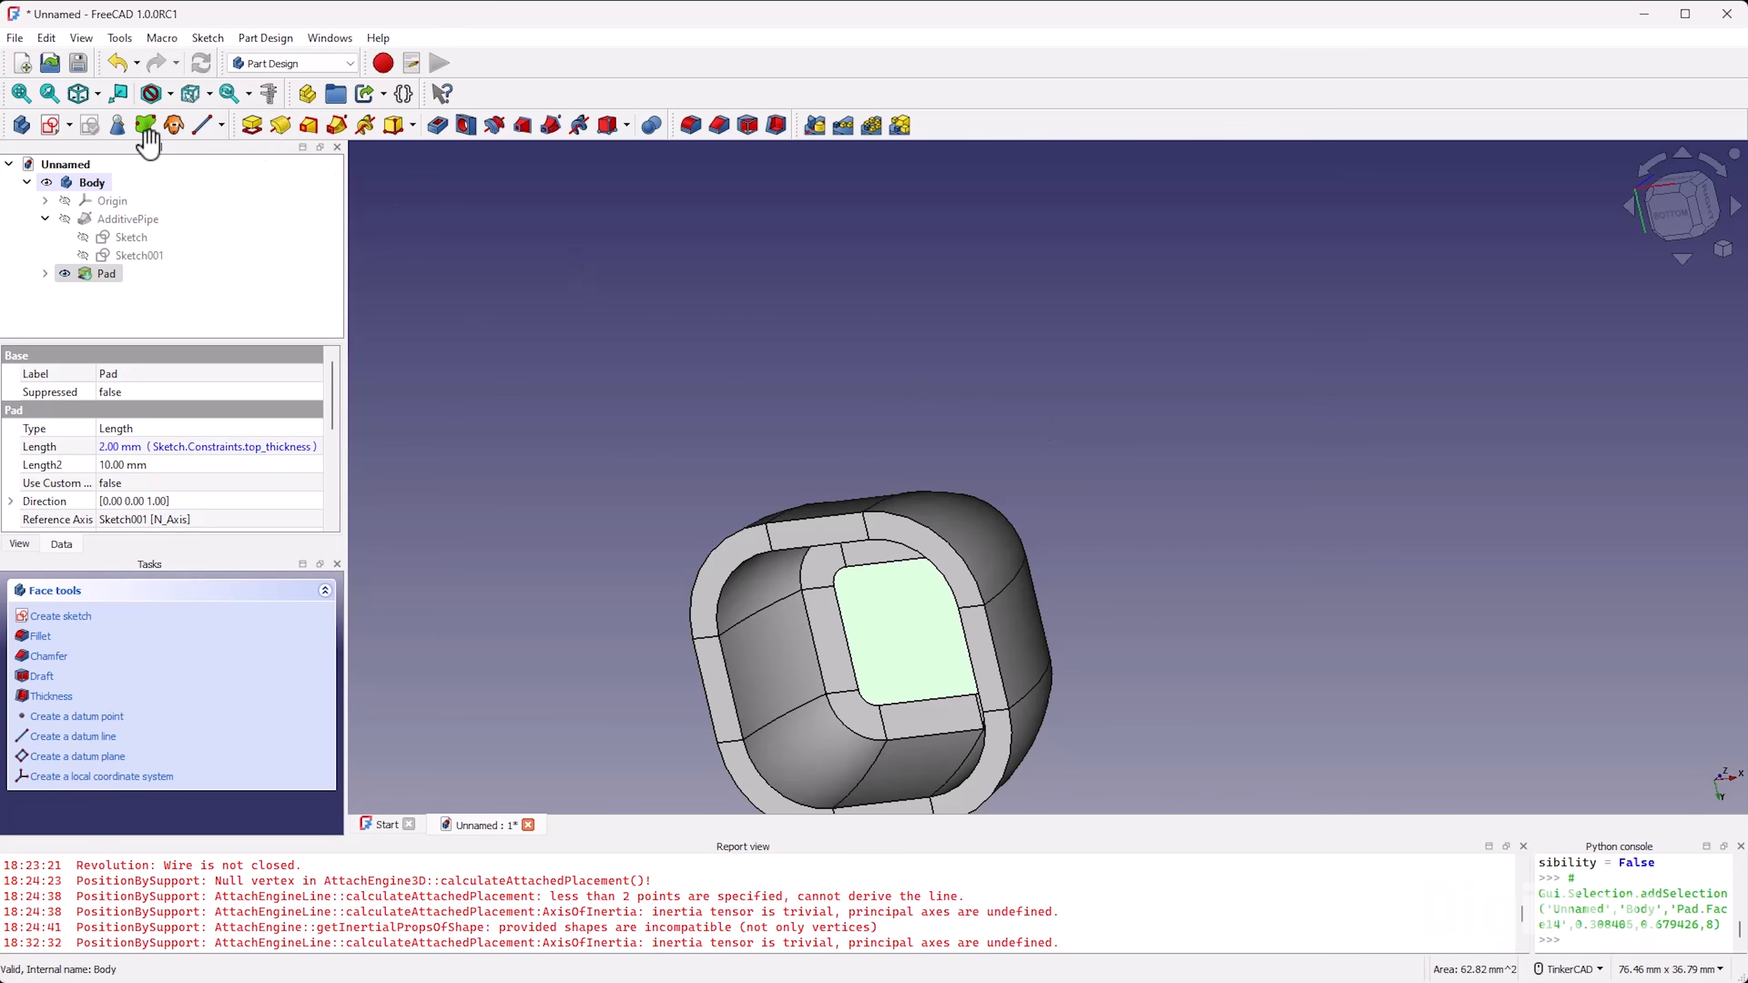
pyautogui.click(49, 128)
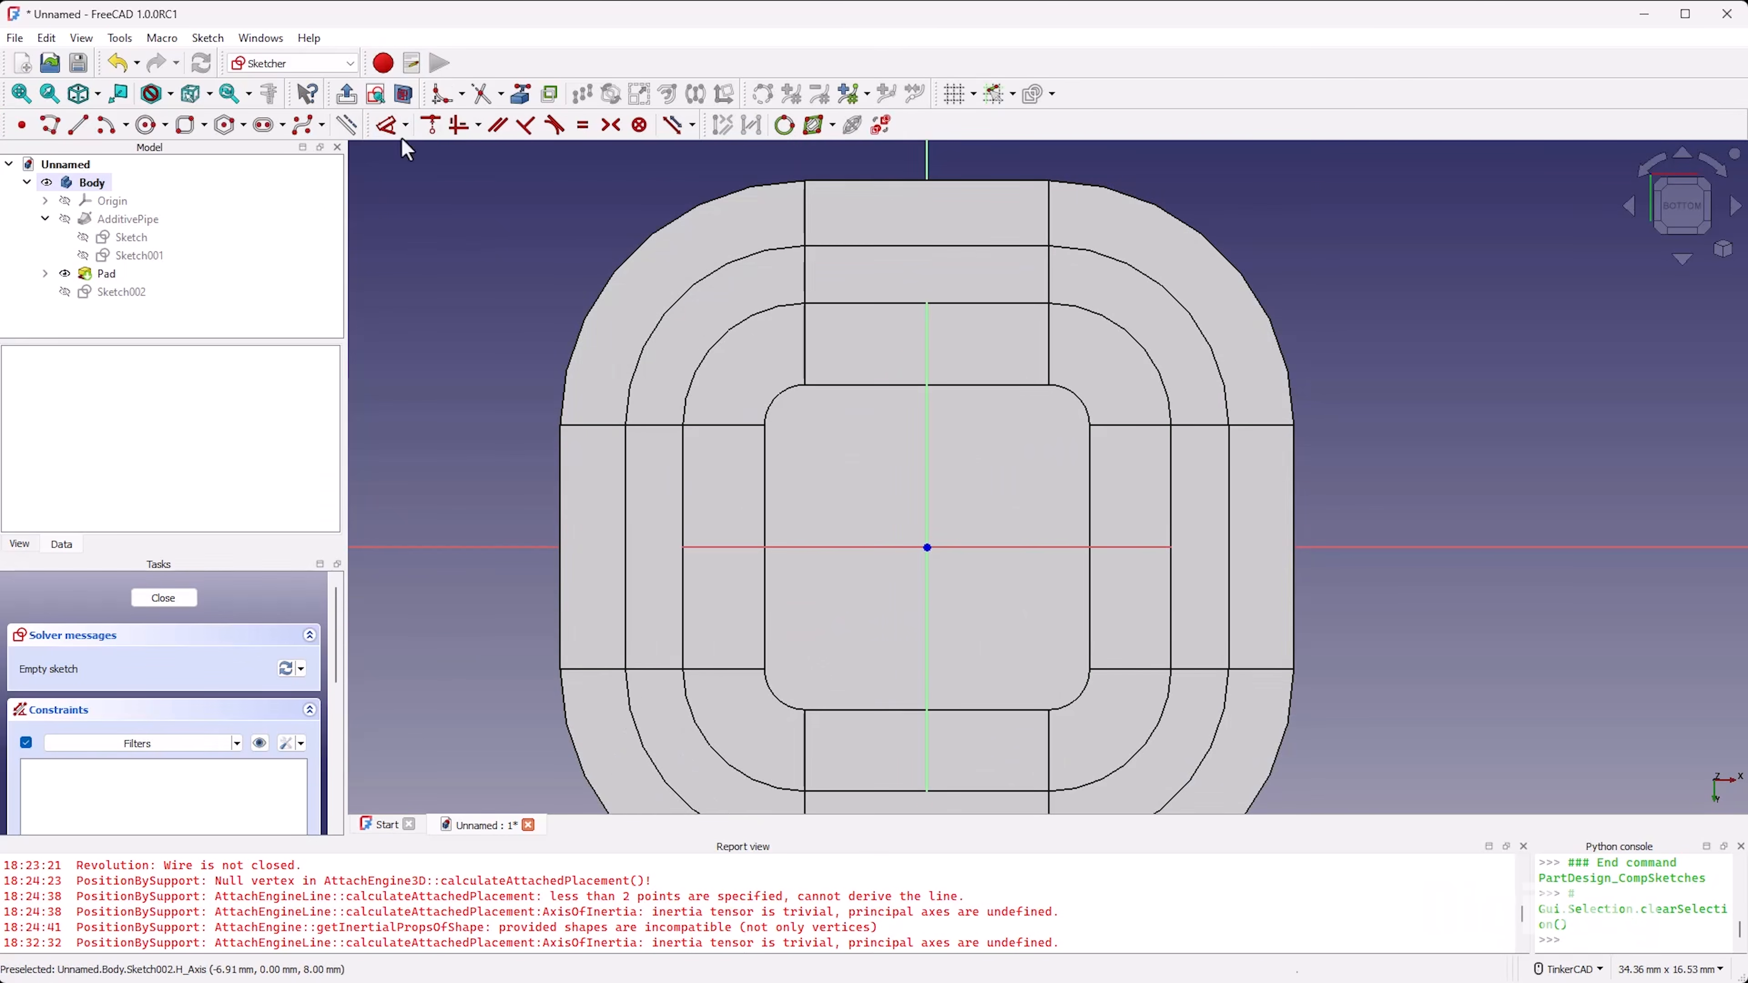
pyautogui.click(404, 94)
pyautogui.scroll(2, 1038, 504)
pyautogui.scroll(-2, 737, 479)
pyautogui.scroll(1, 779, 521)
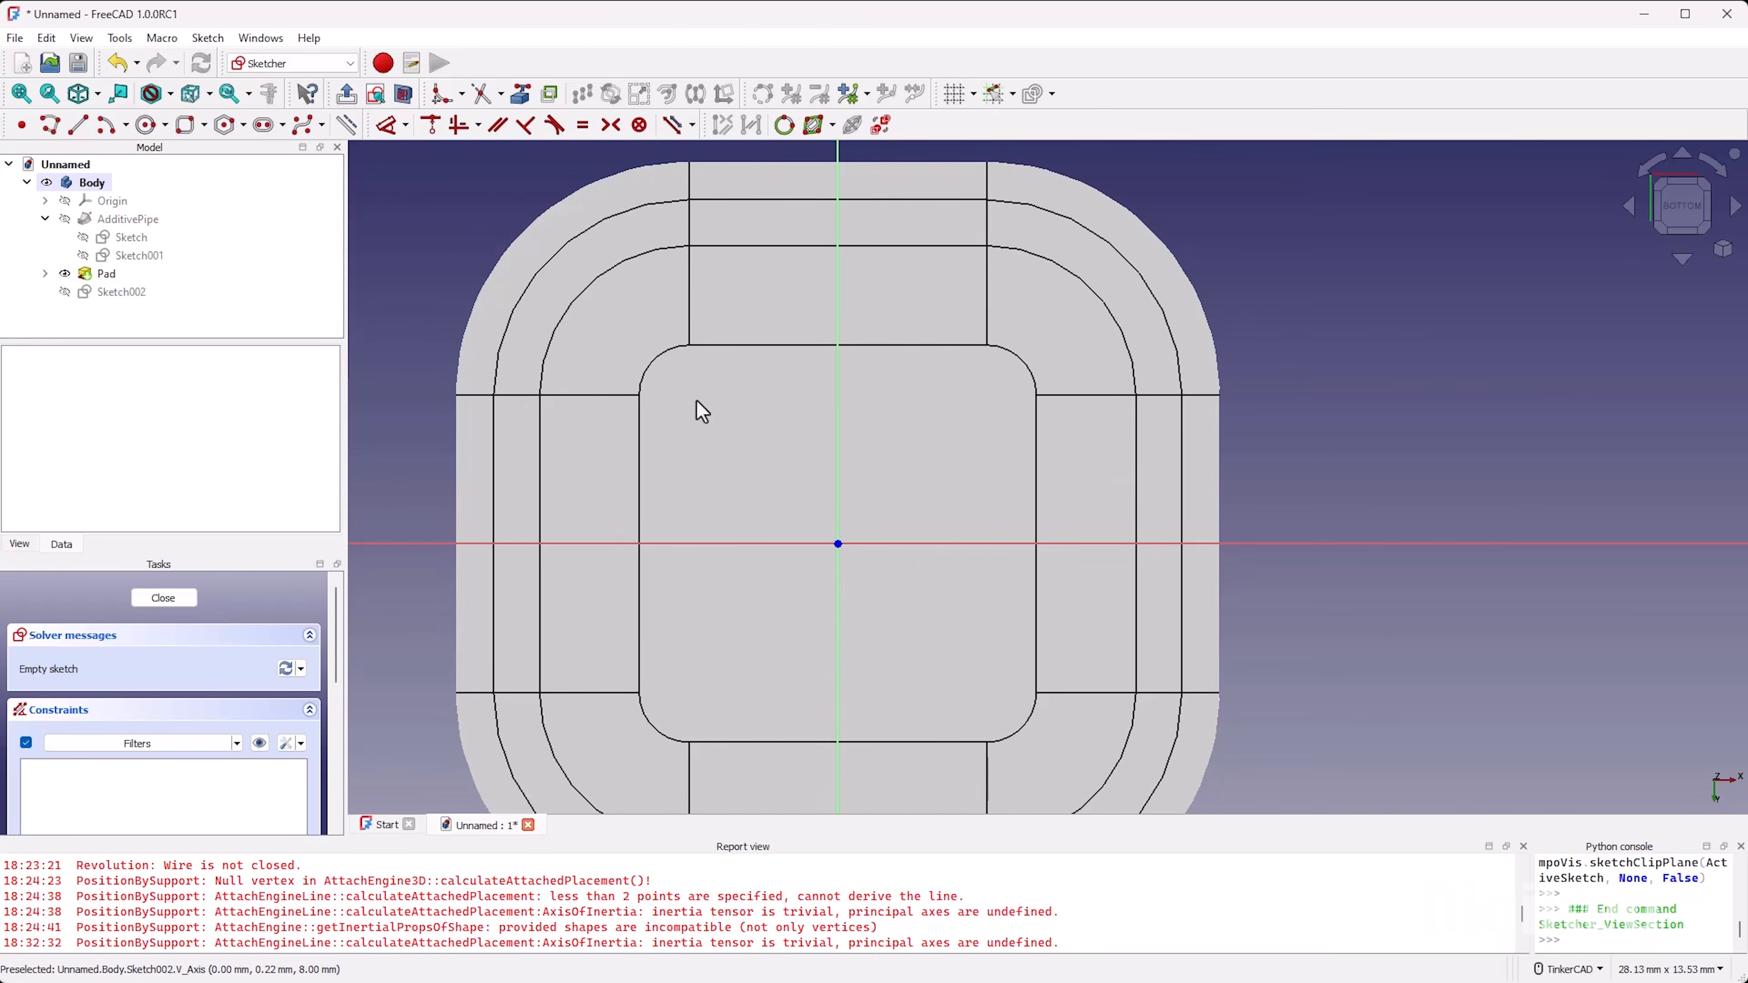
# Step: Sketch the straight inner edges of a C-shaped outline with a polyline, forming a rectangular notch across the horizontal axis beside the origin
pyautogui.press('g')
pyautogui.press('m')
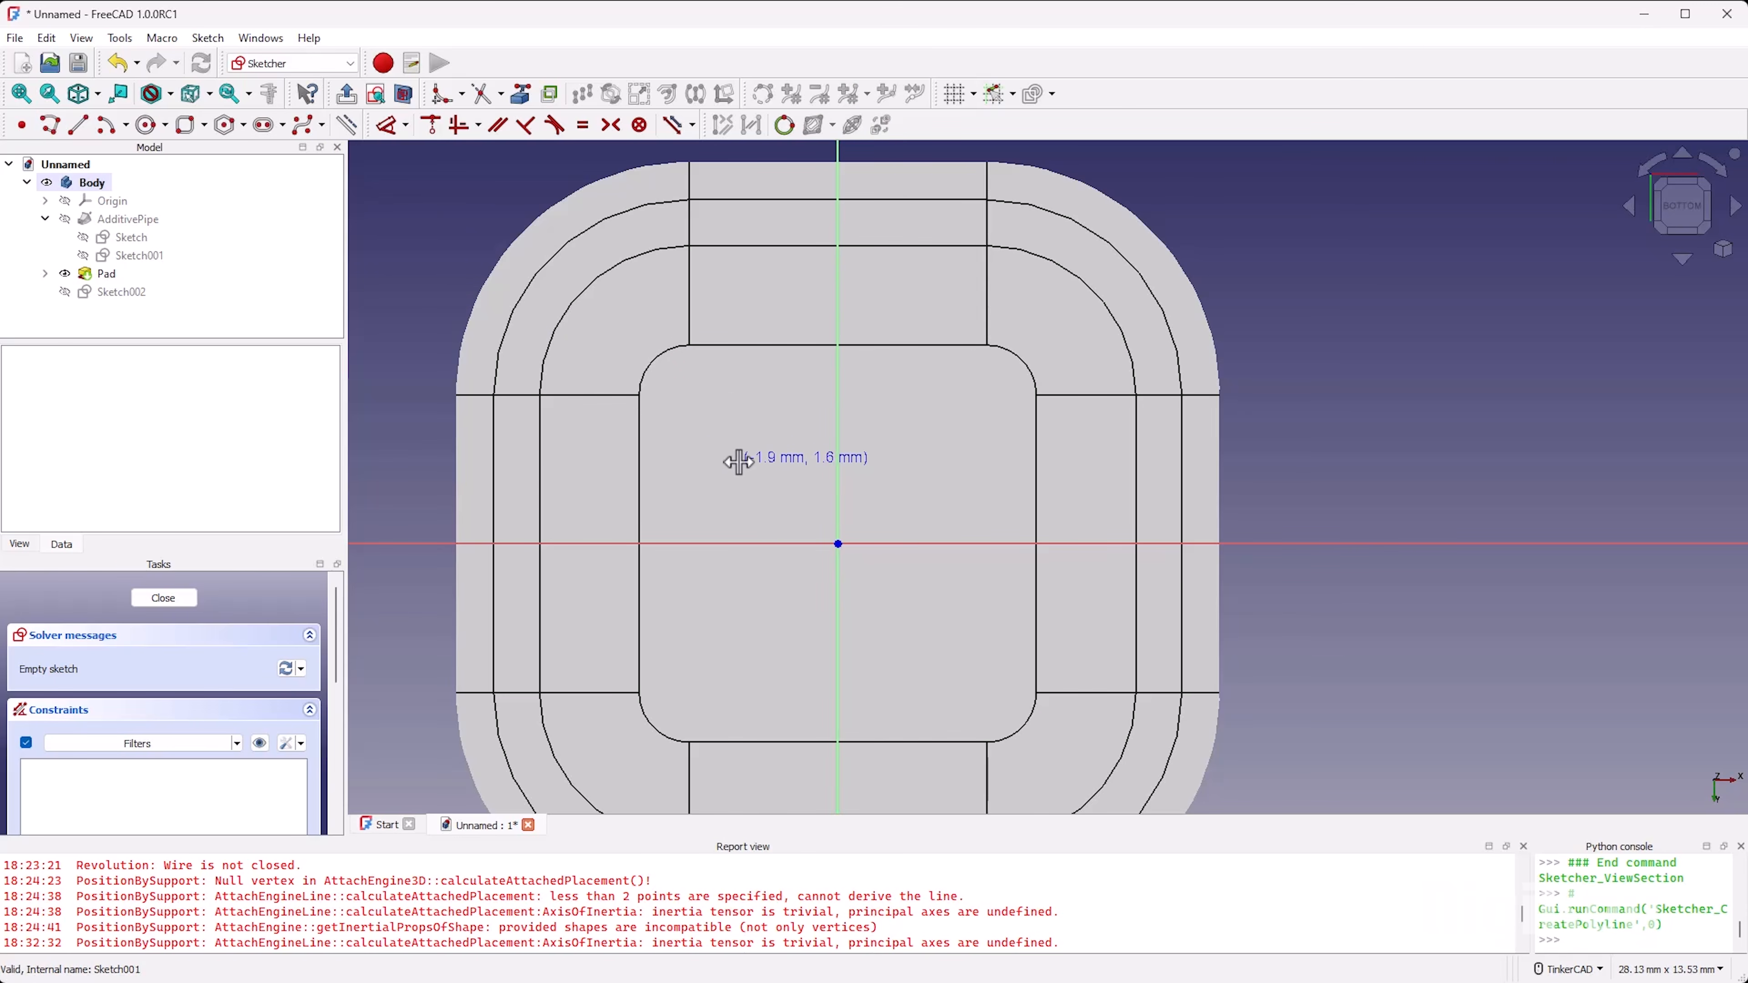
pyautogui.click(738, 395)
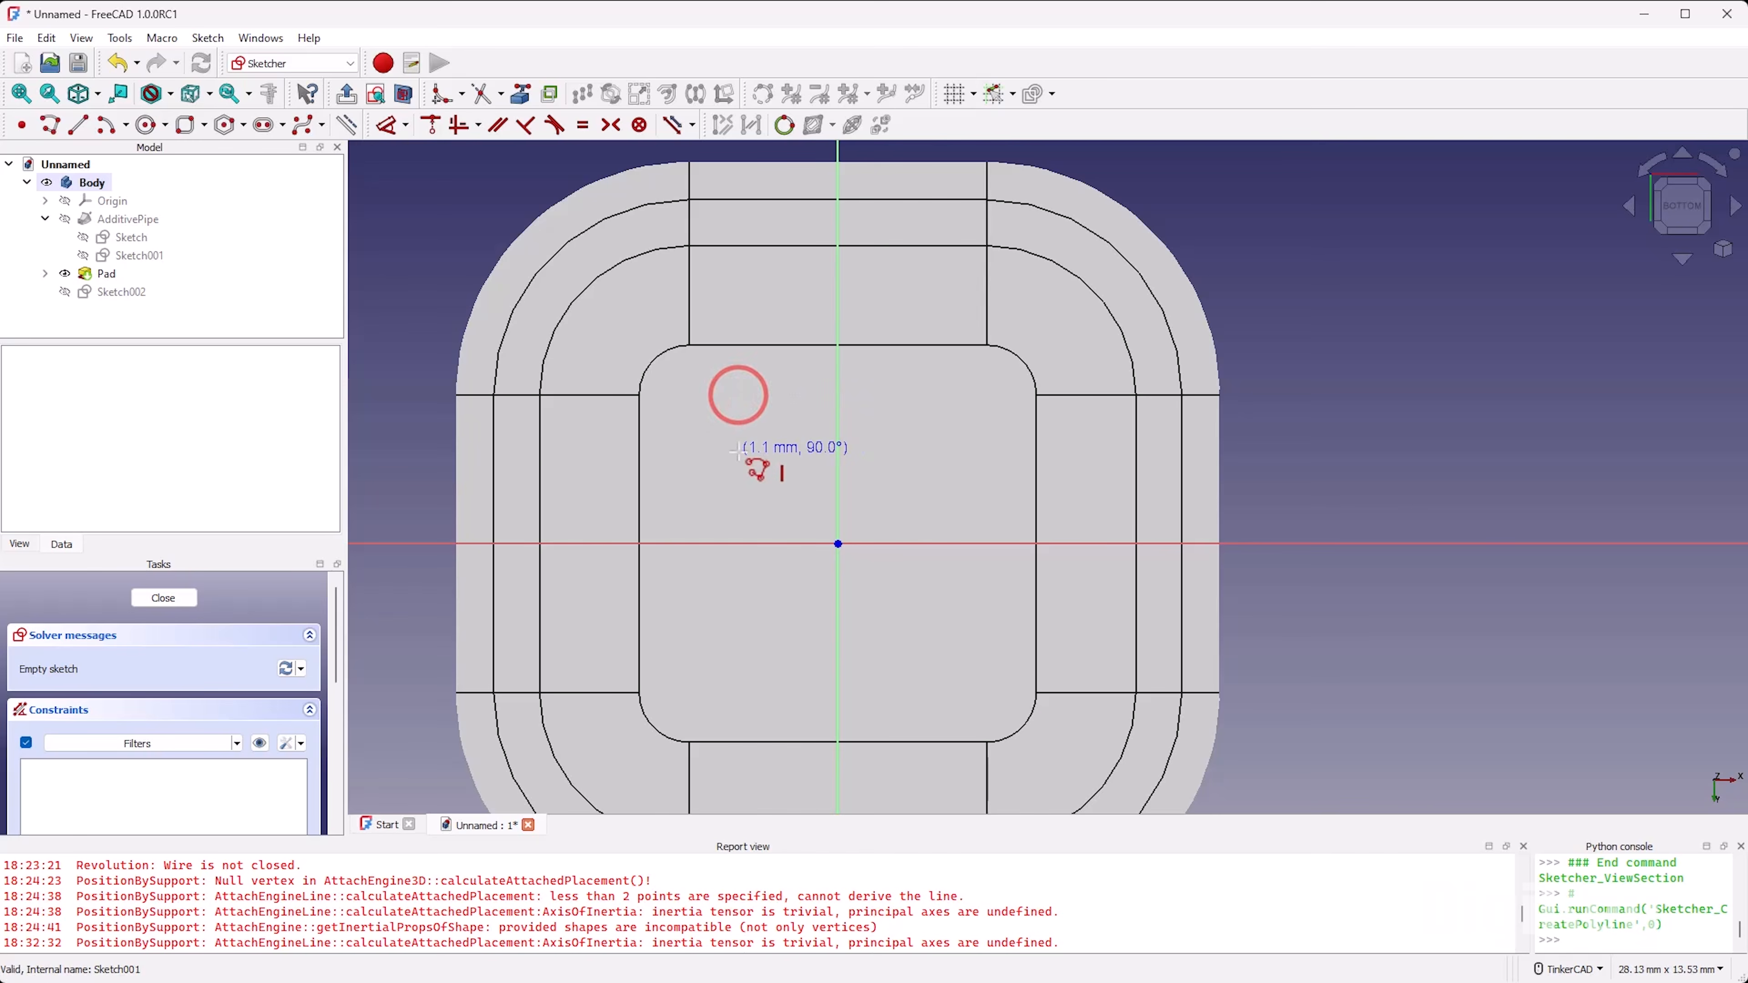
pyautogui.click(738, 452)
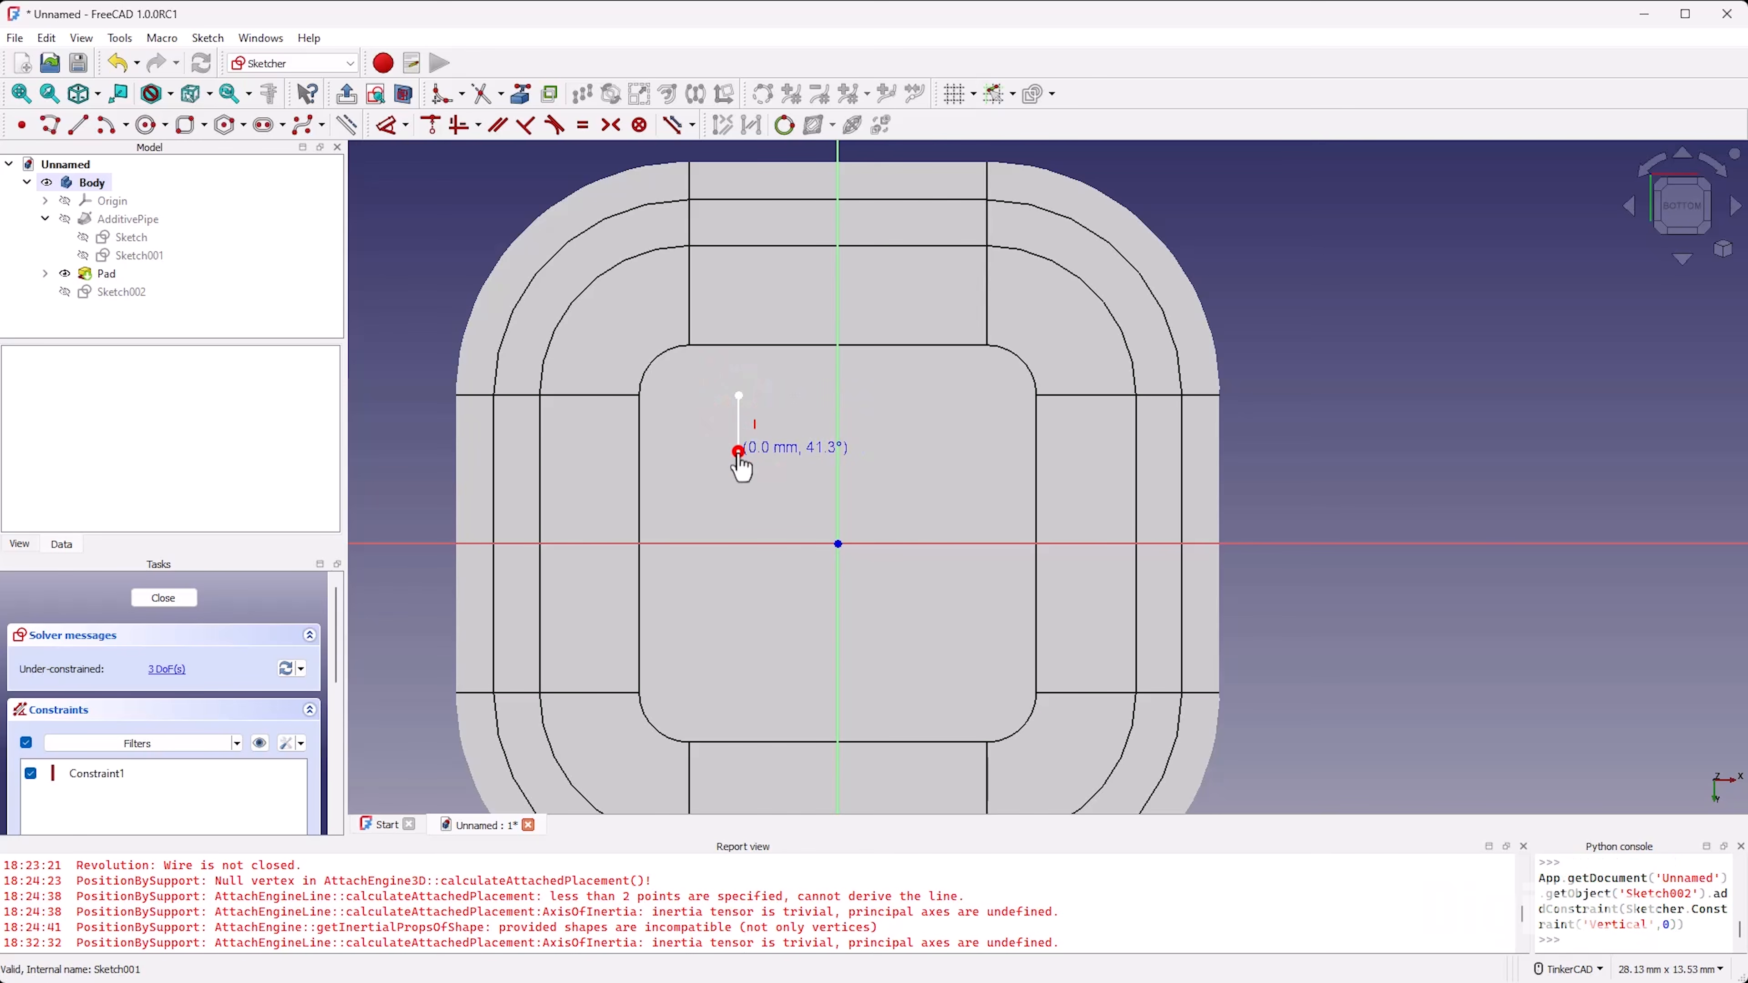
pyautogui.click(672, 457)
pyautogui.click(659, 599)
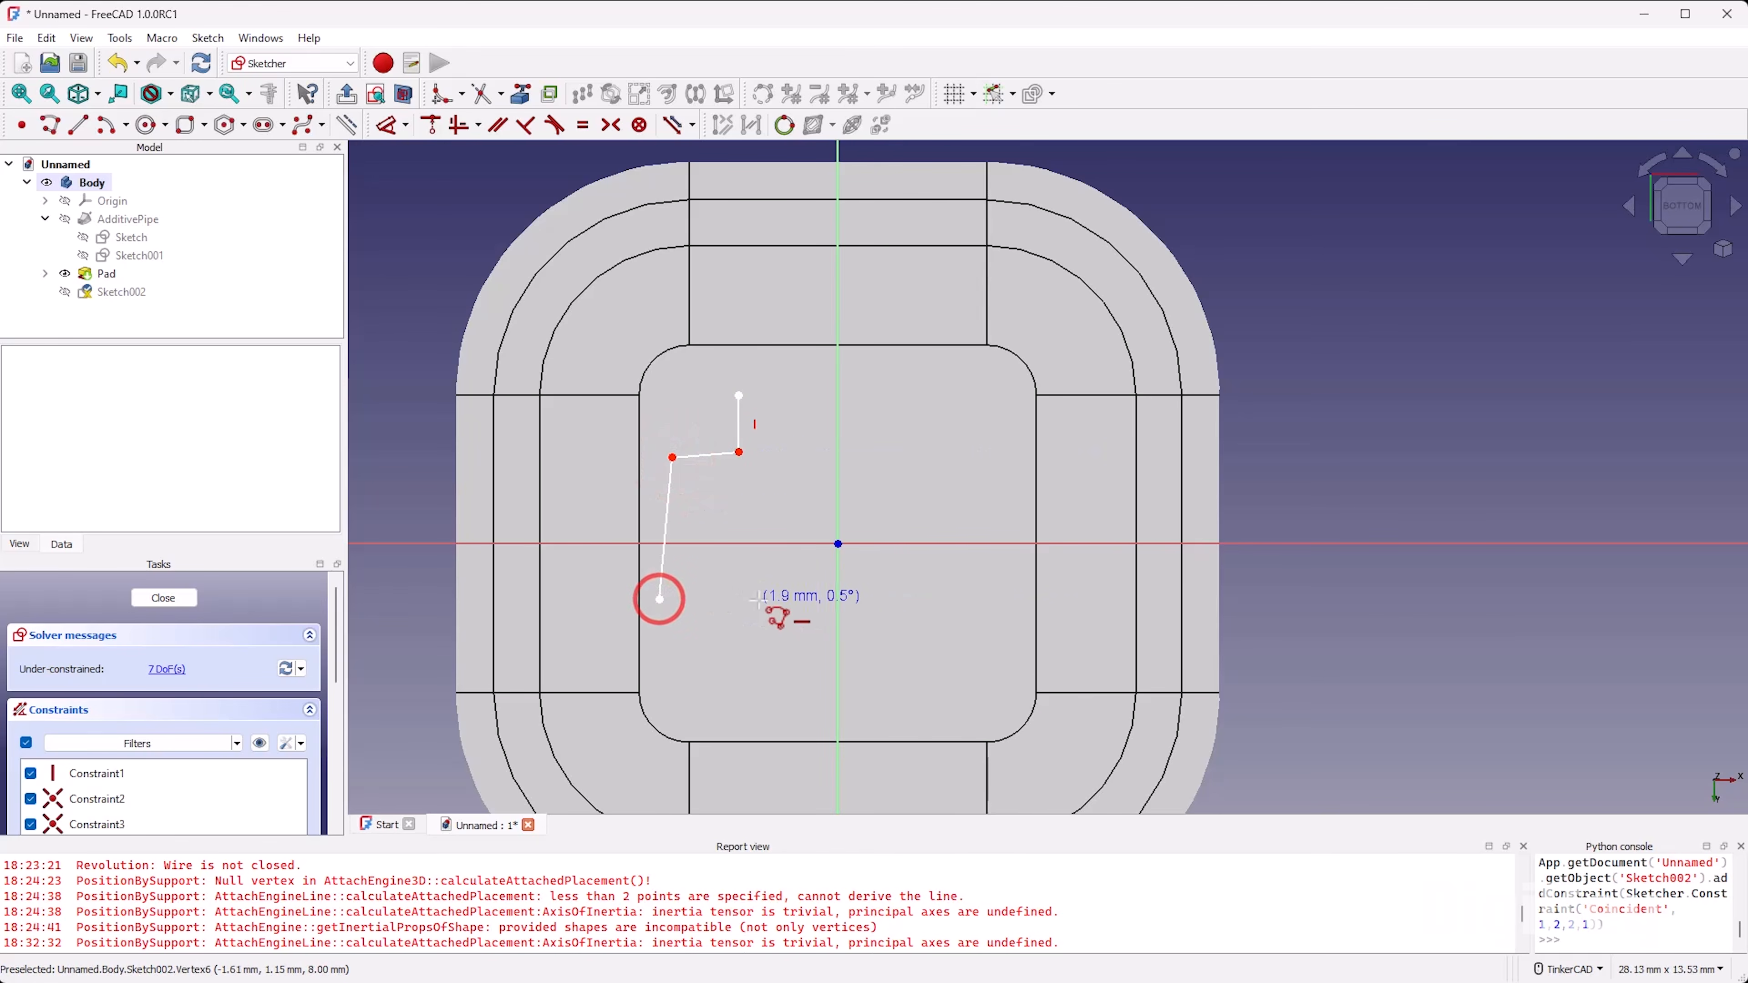
pyautogui.click(760, 599)
pyautogui.click(757, 669)
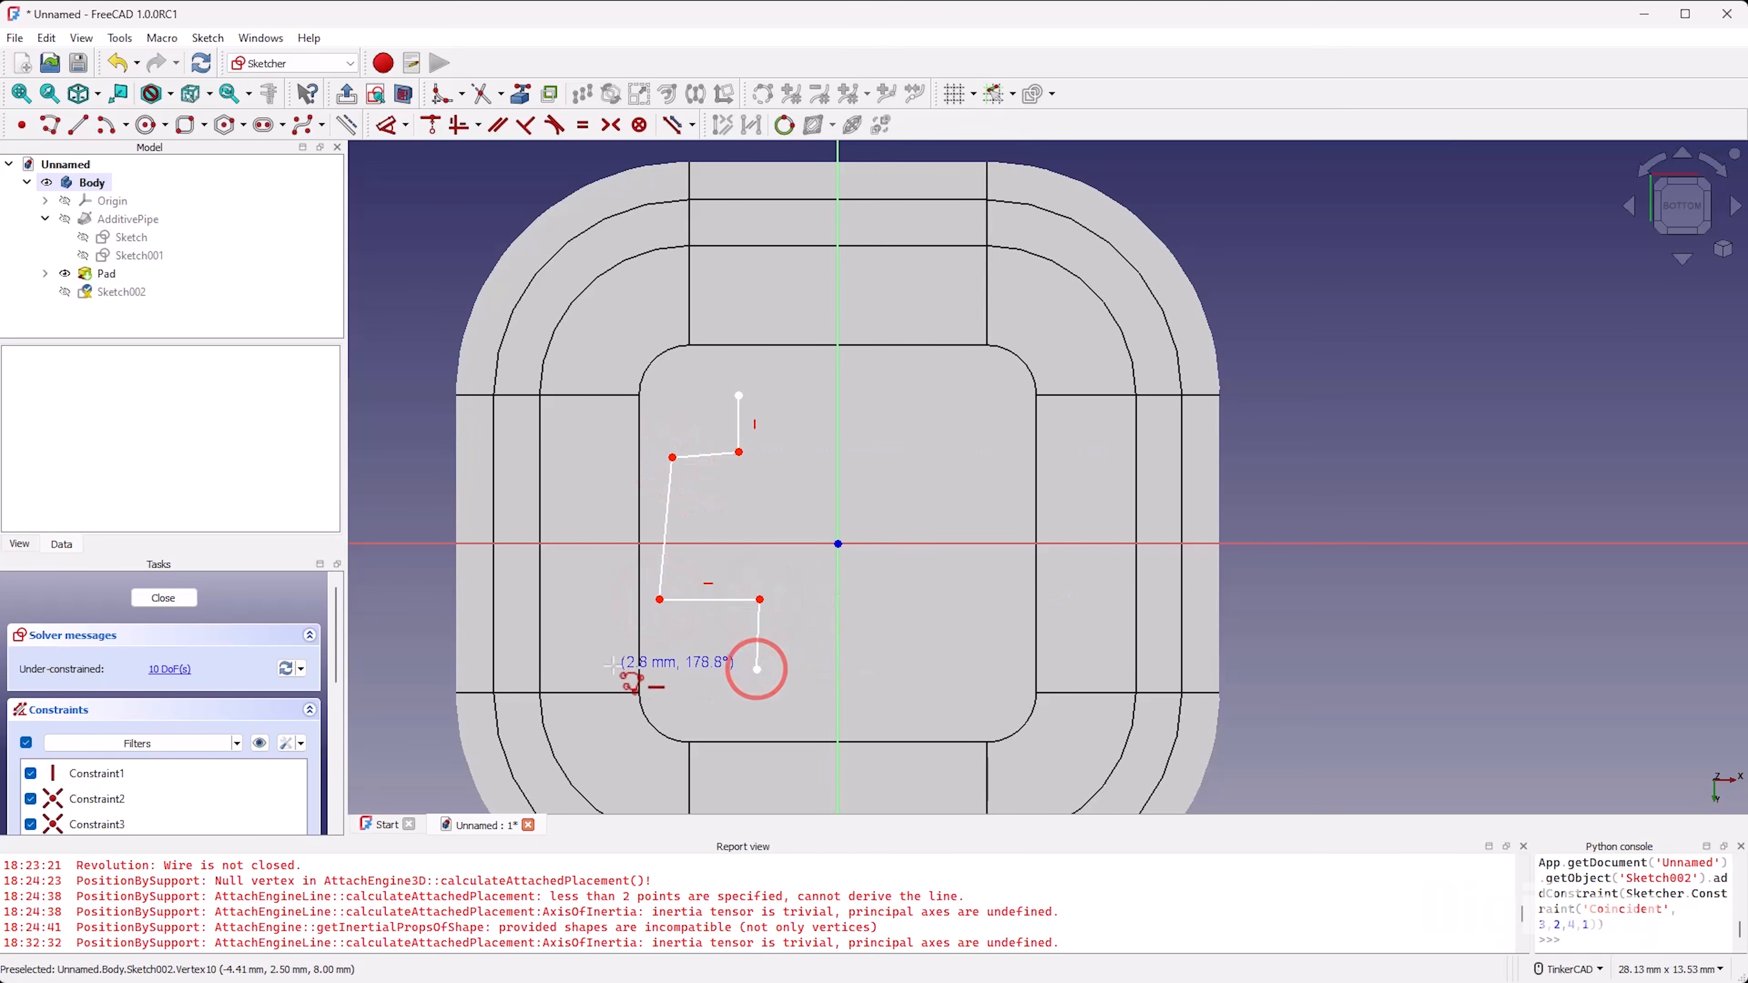
pyautogui.click(606, 669)
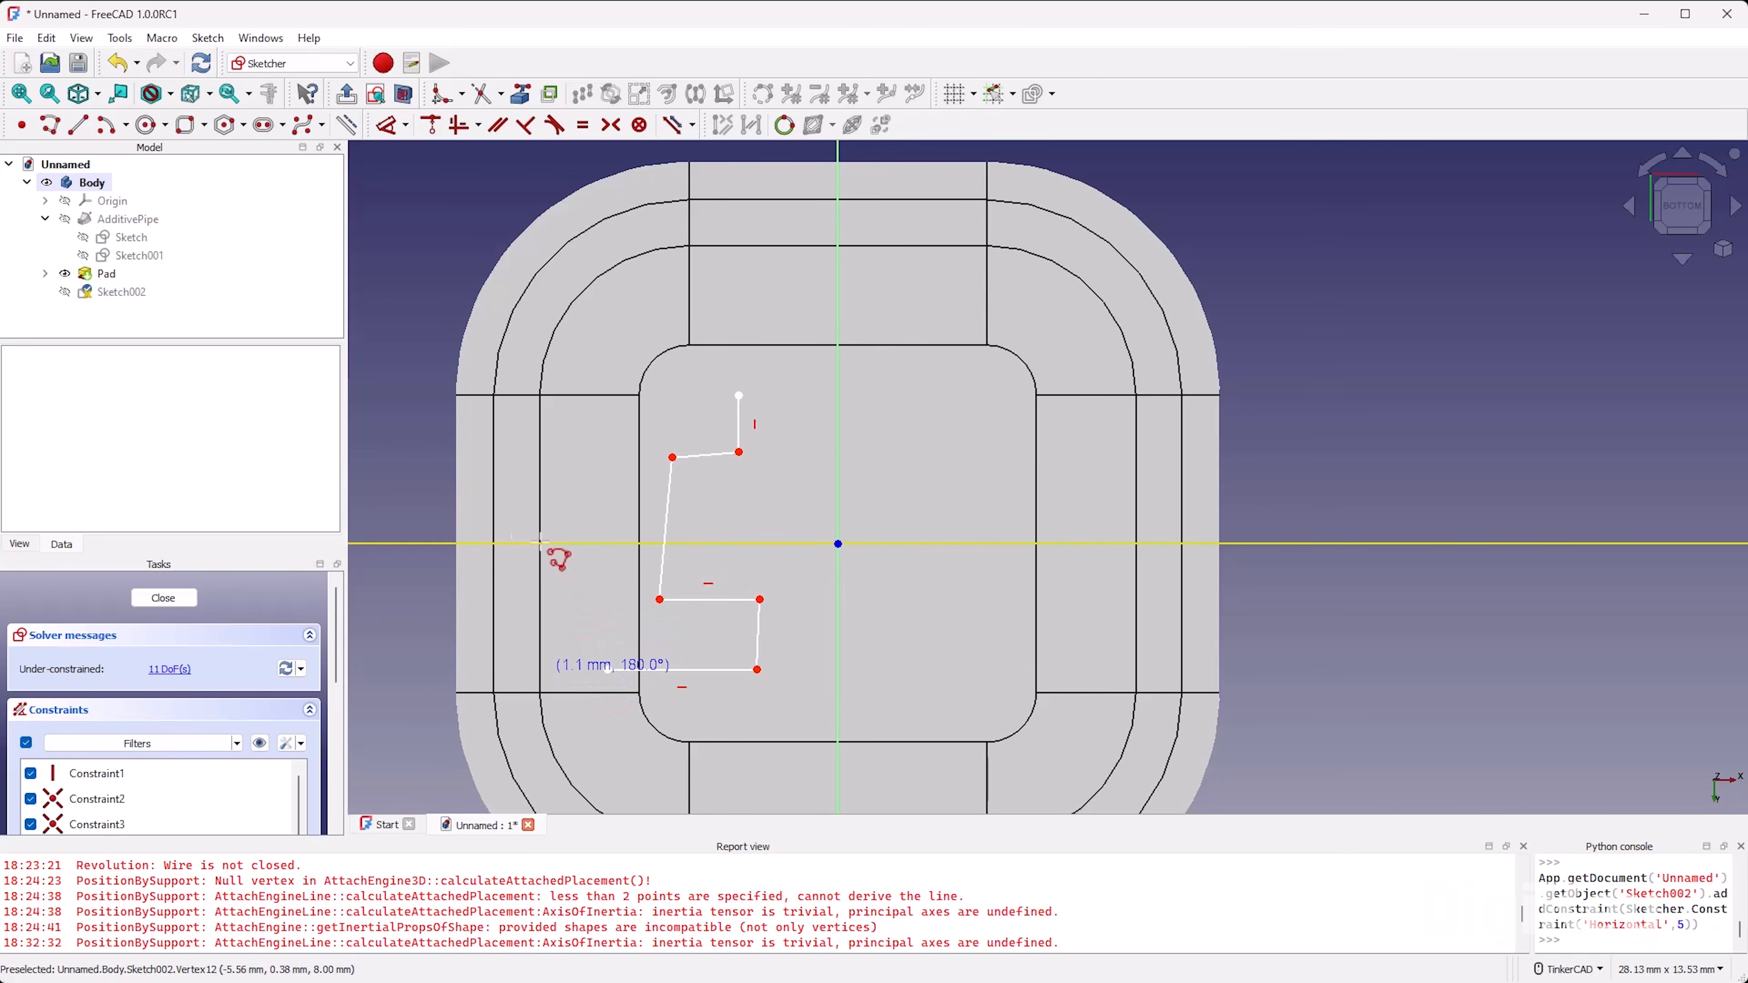
# Step: Complete the polyline with a tangent arc, a straight outer edge and a second tangent arc, closing it at its starting point
pyautogui.press('m')
pyautogui.click(550, 605)
pyautogui.click(573, 425)
pyautogui.press('m')
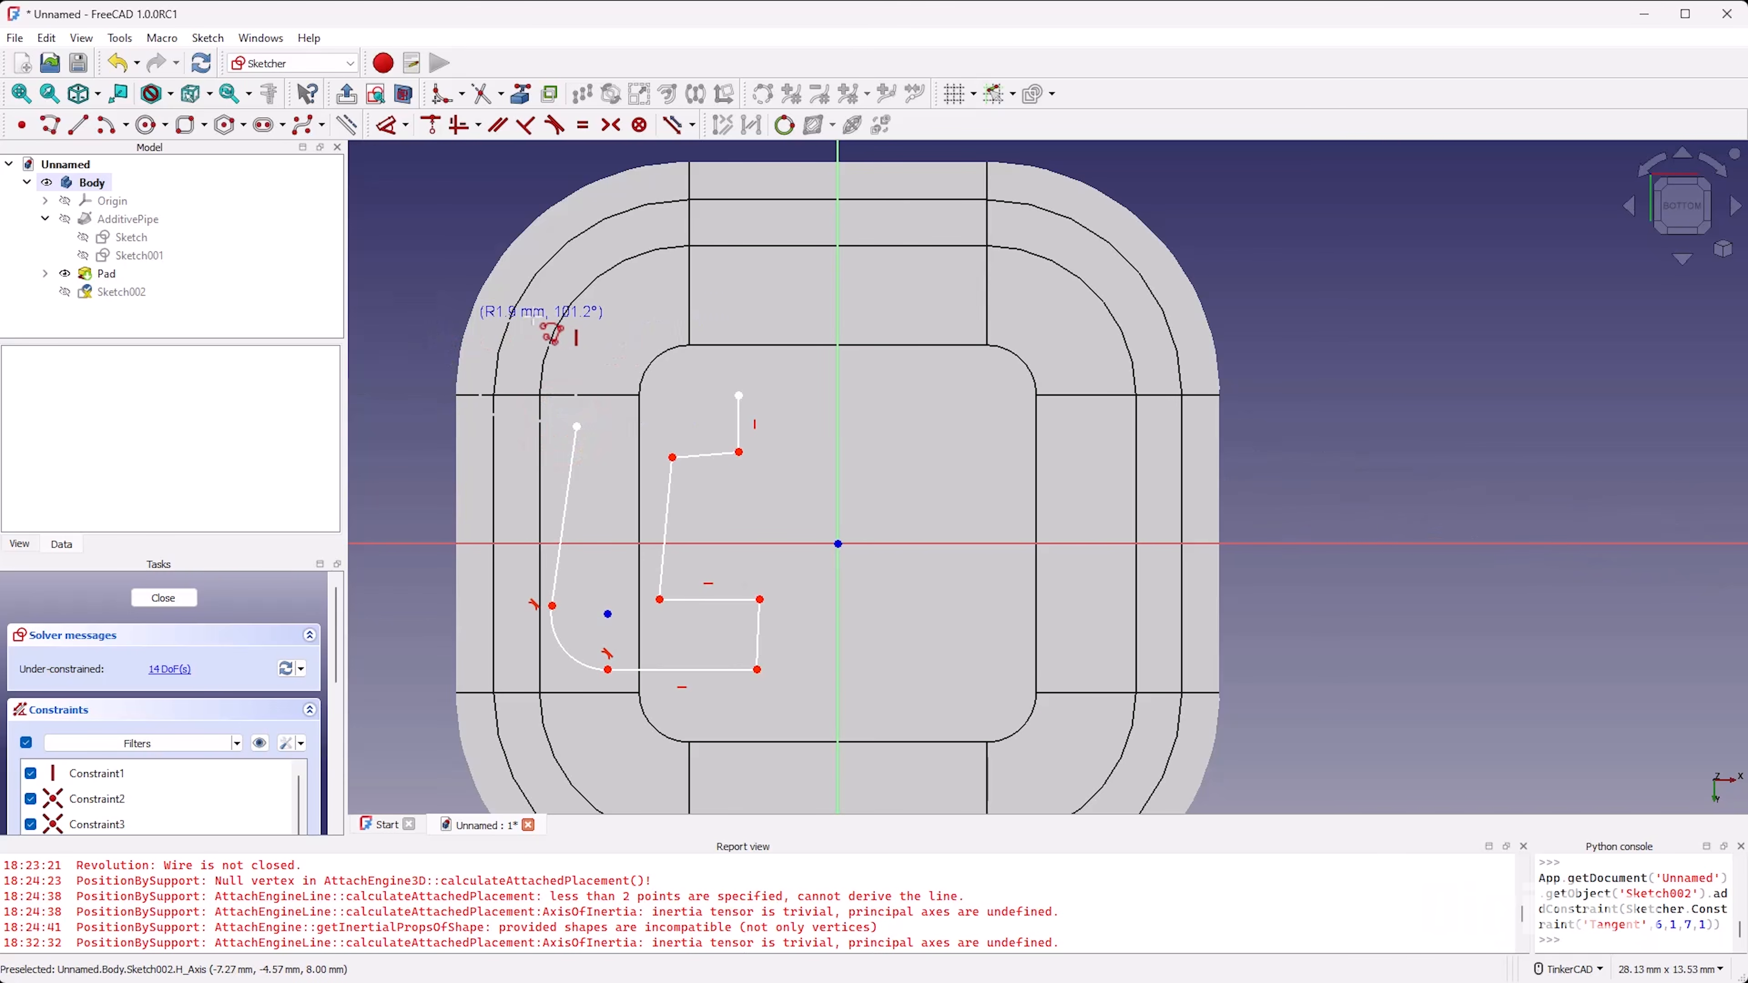
pyautogui.click(668, 386)
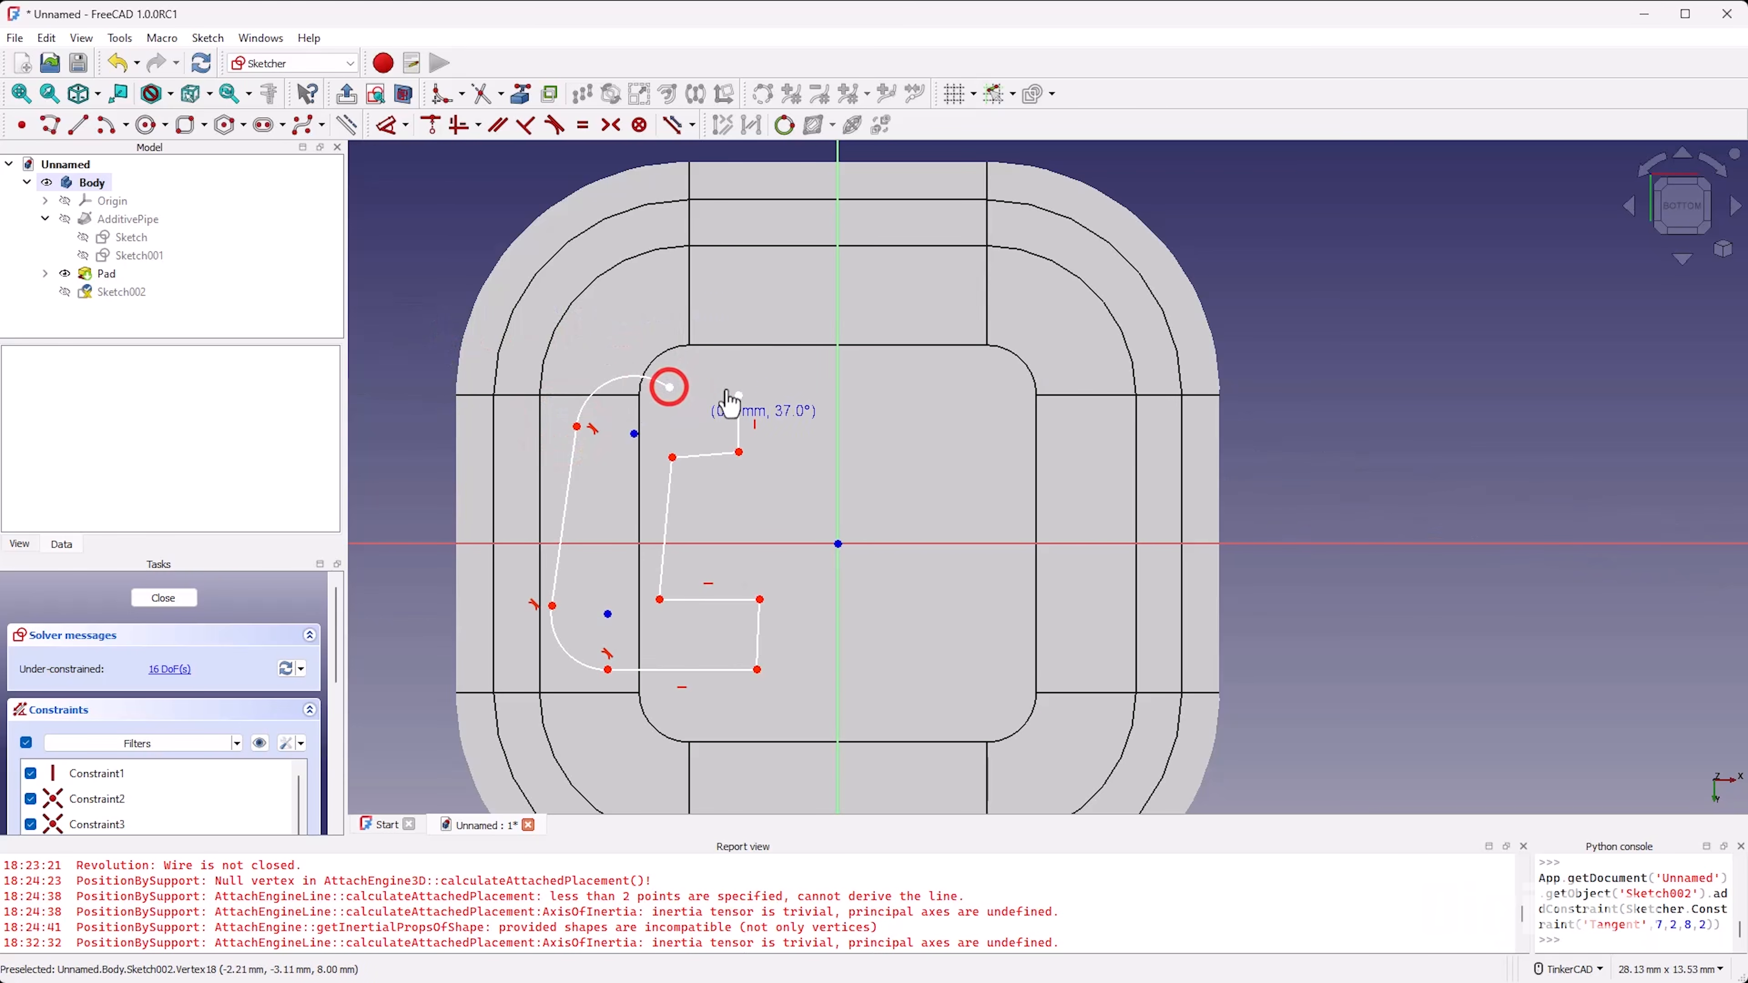
pyautogui.click(737, 395)
pyautogui.rightClick(754, 429)
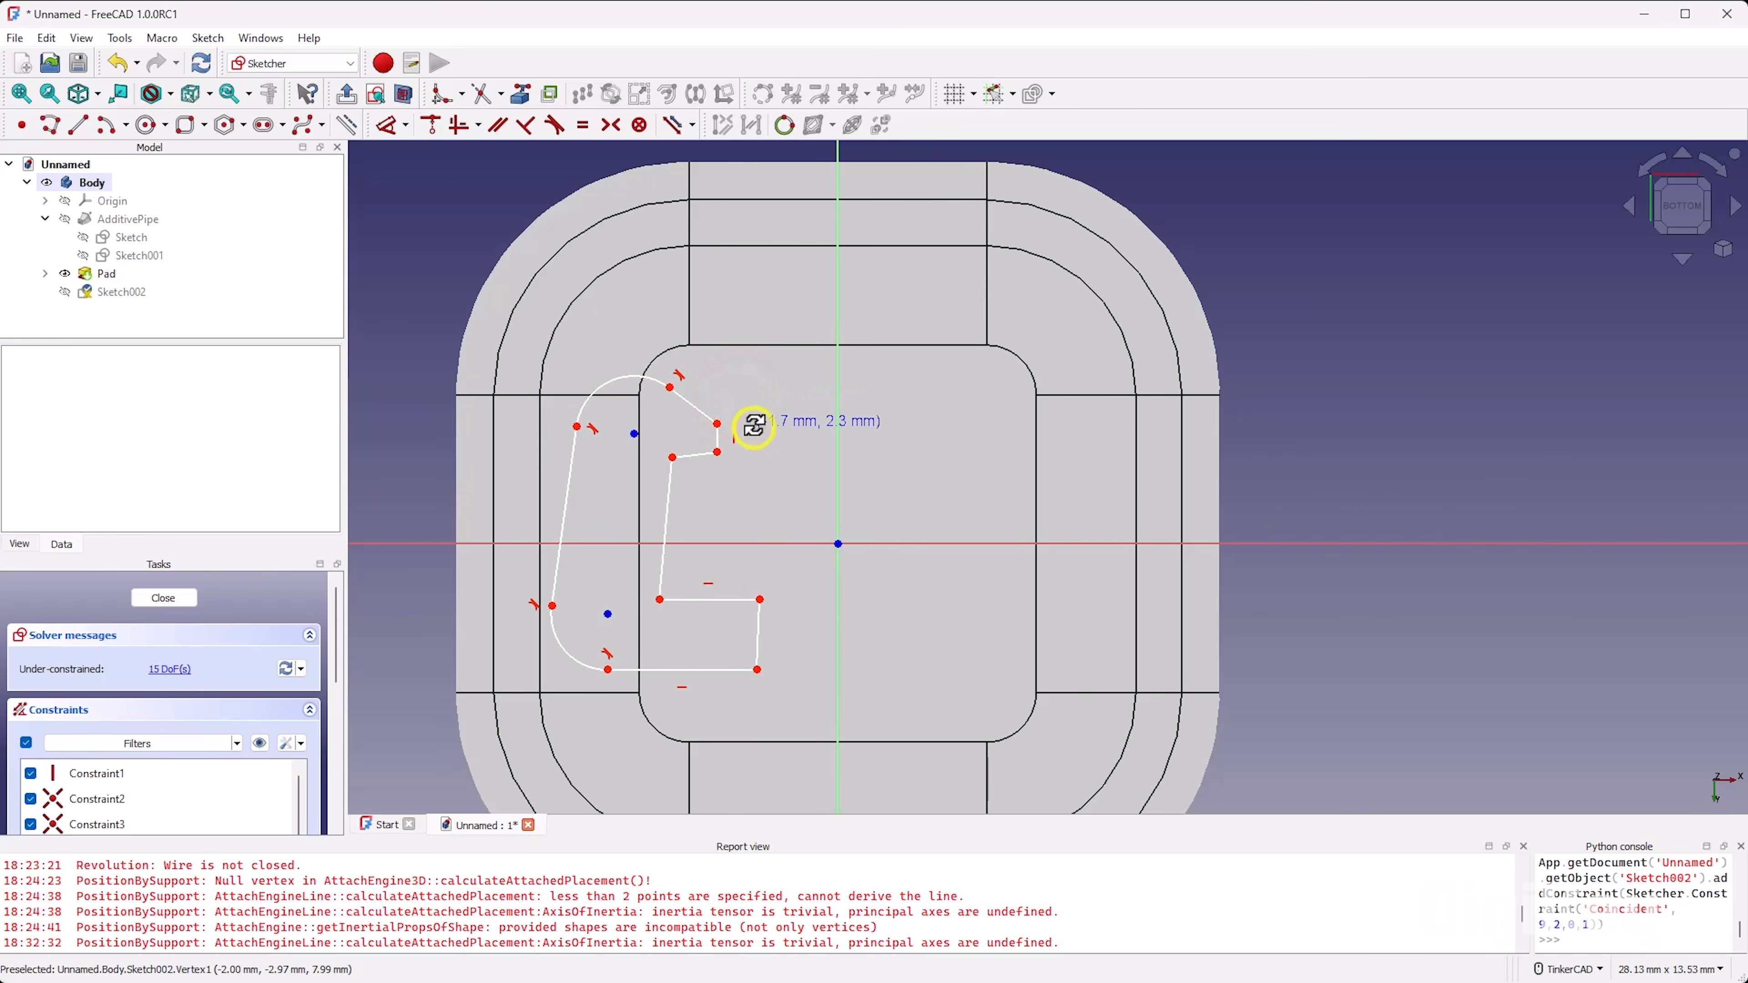
pyautogui.rightClick(741, 387)
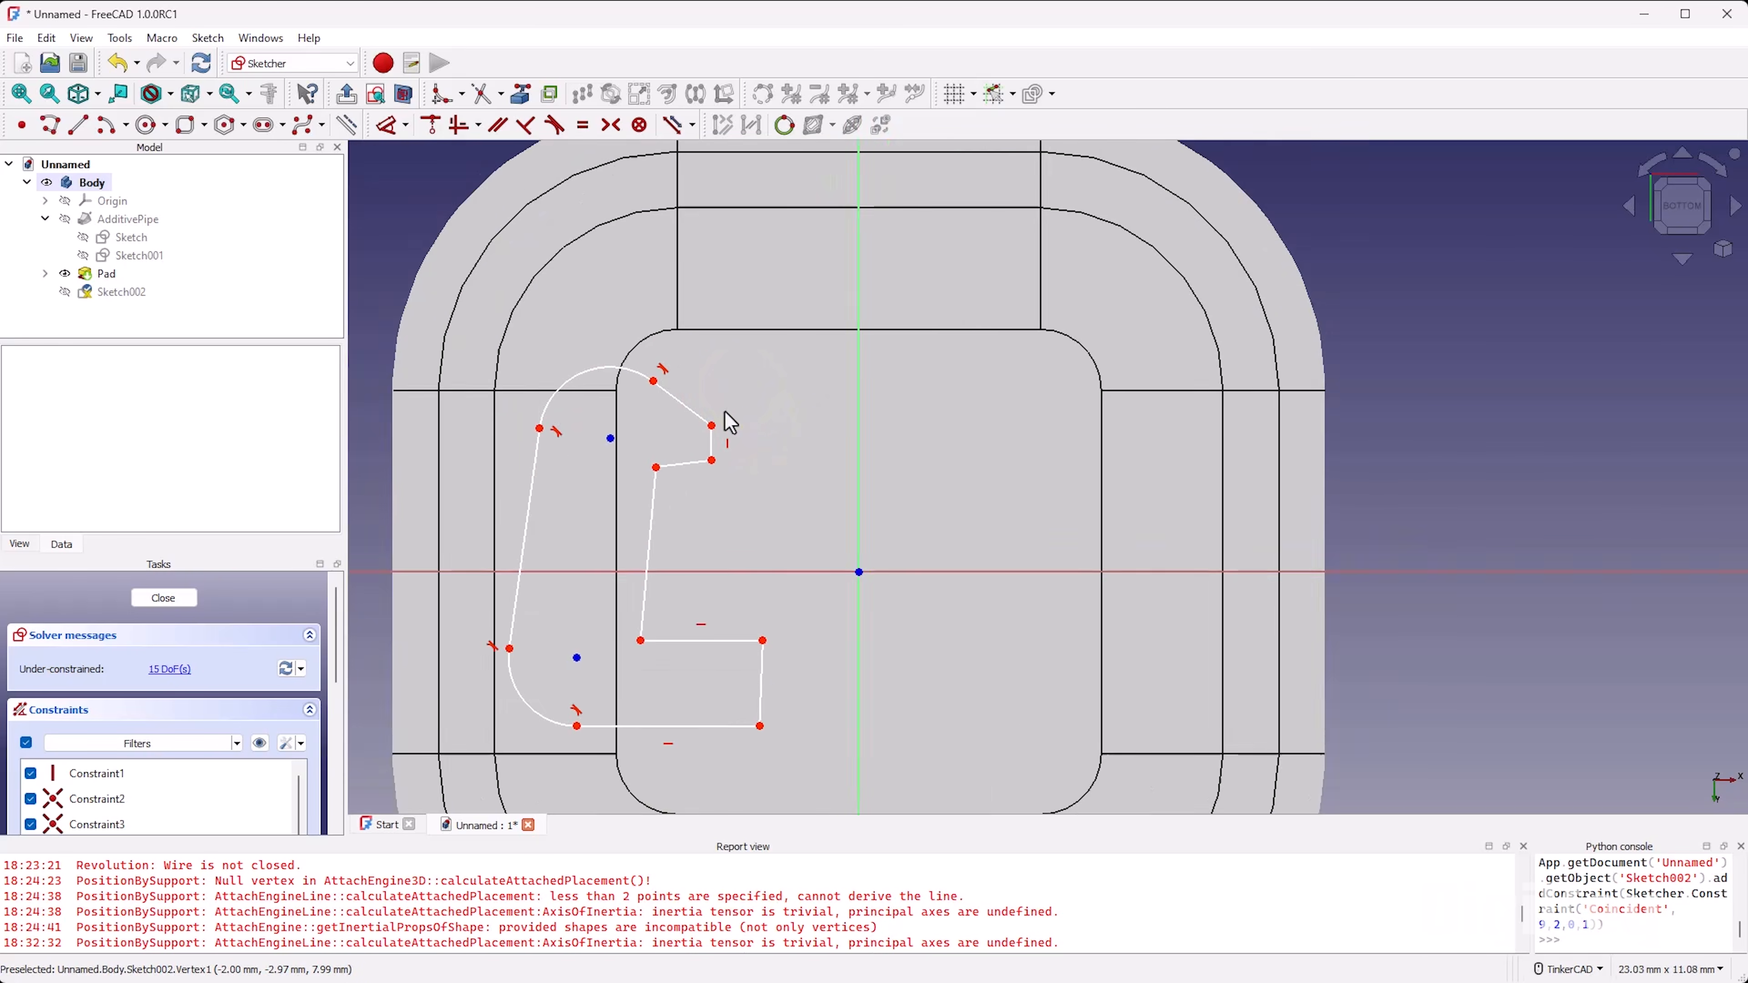
# Step: Constrain the outline's slanted end edge and notch edge horizontal, and the notch's inner edge and the other end's short edge vertical
pyautogui.press('h')
pyautogui.click(688, 405)
pyautogui.click(694, 453)
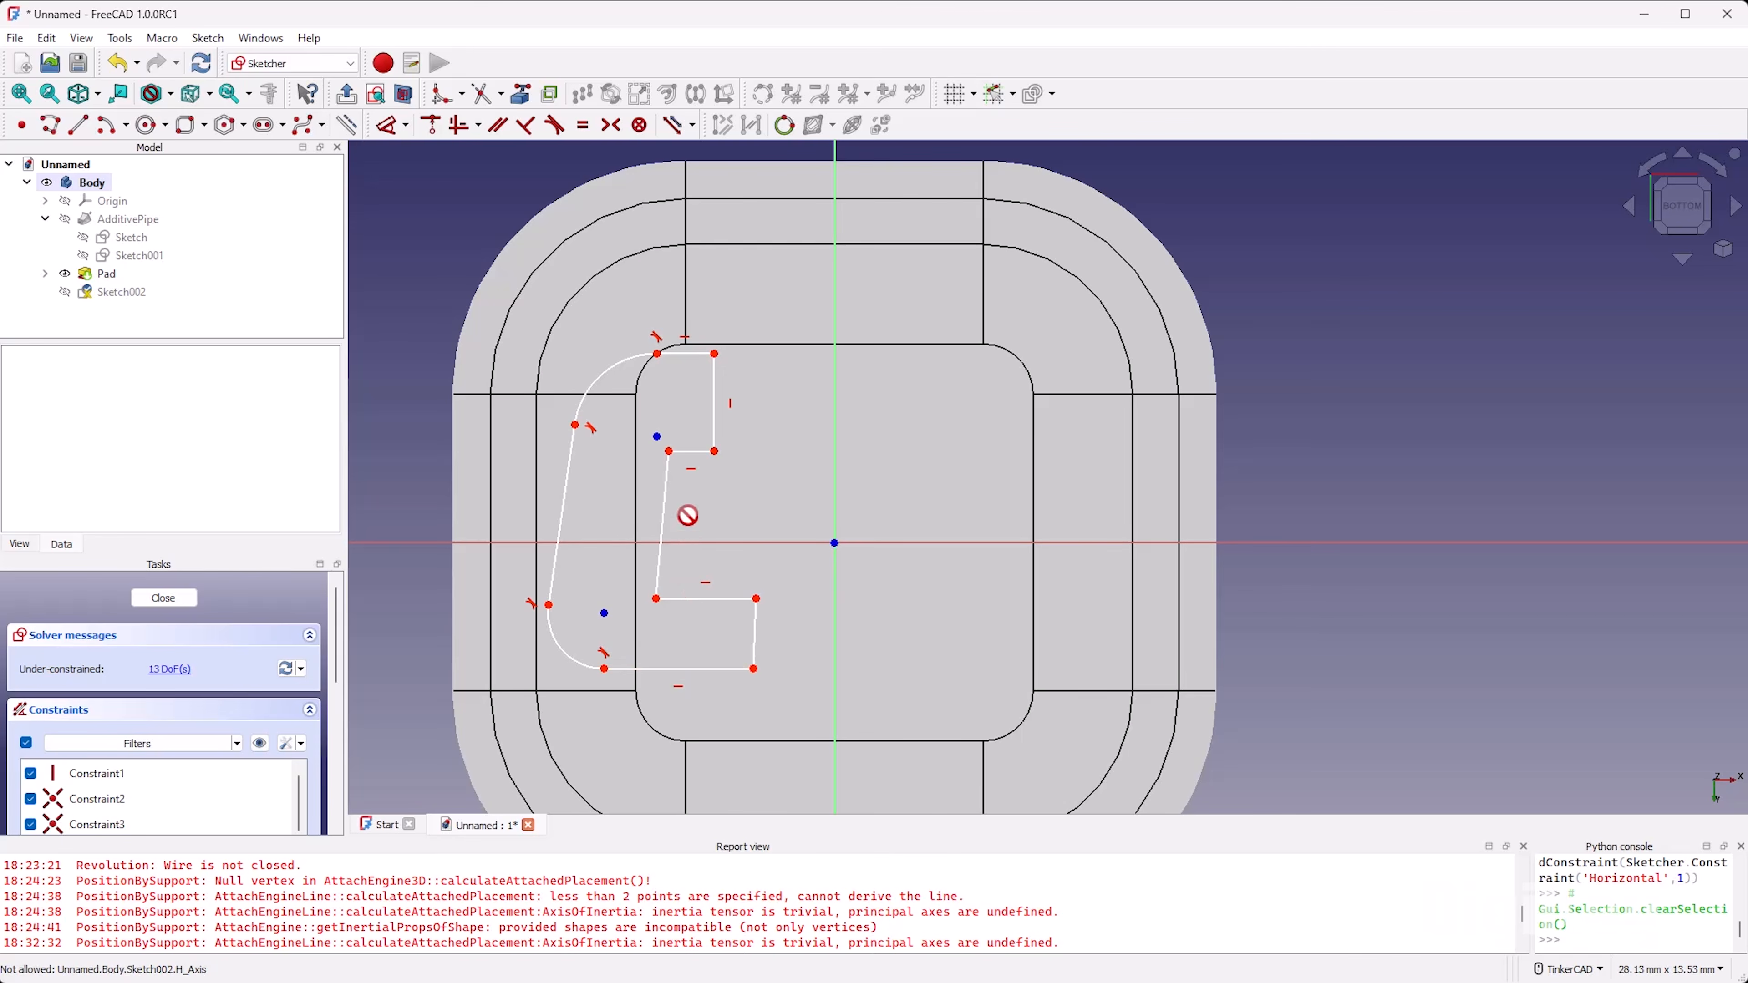
pyautogui.click(663, 500)
pyautogui.click(753, 622)
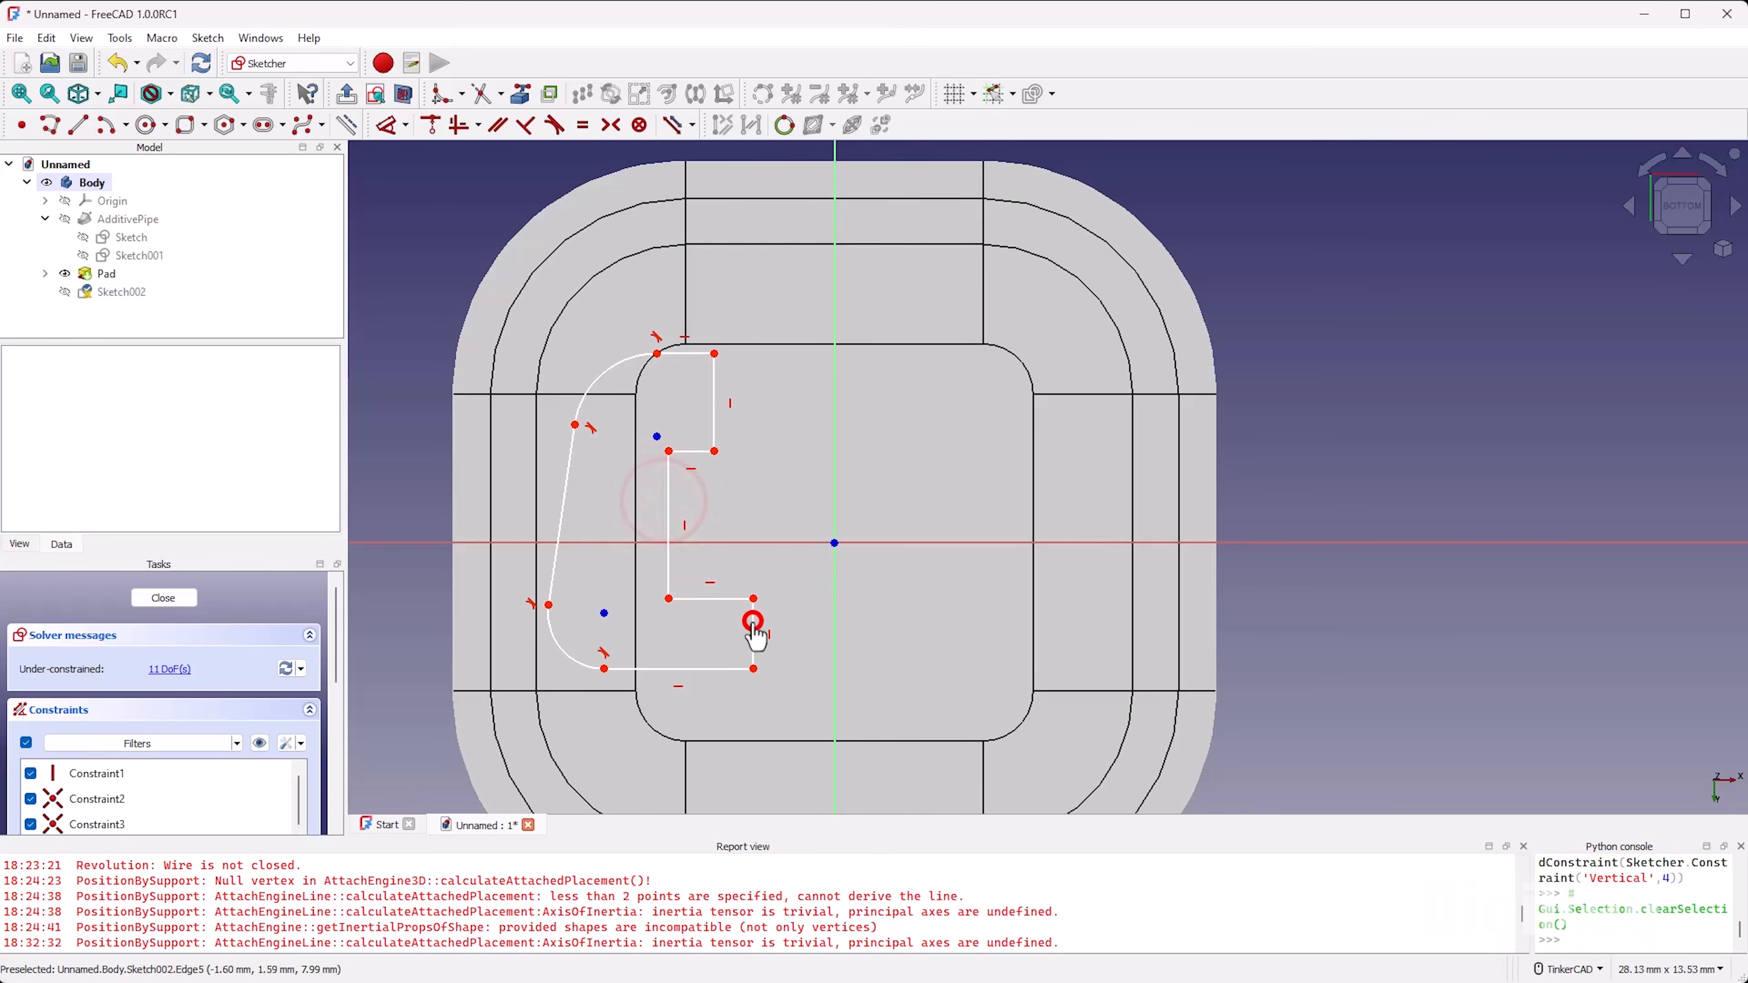
pyautogui.rightClick(744, 522)
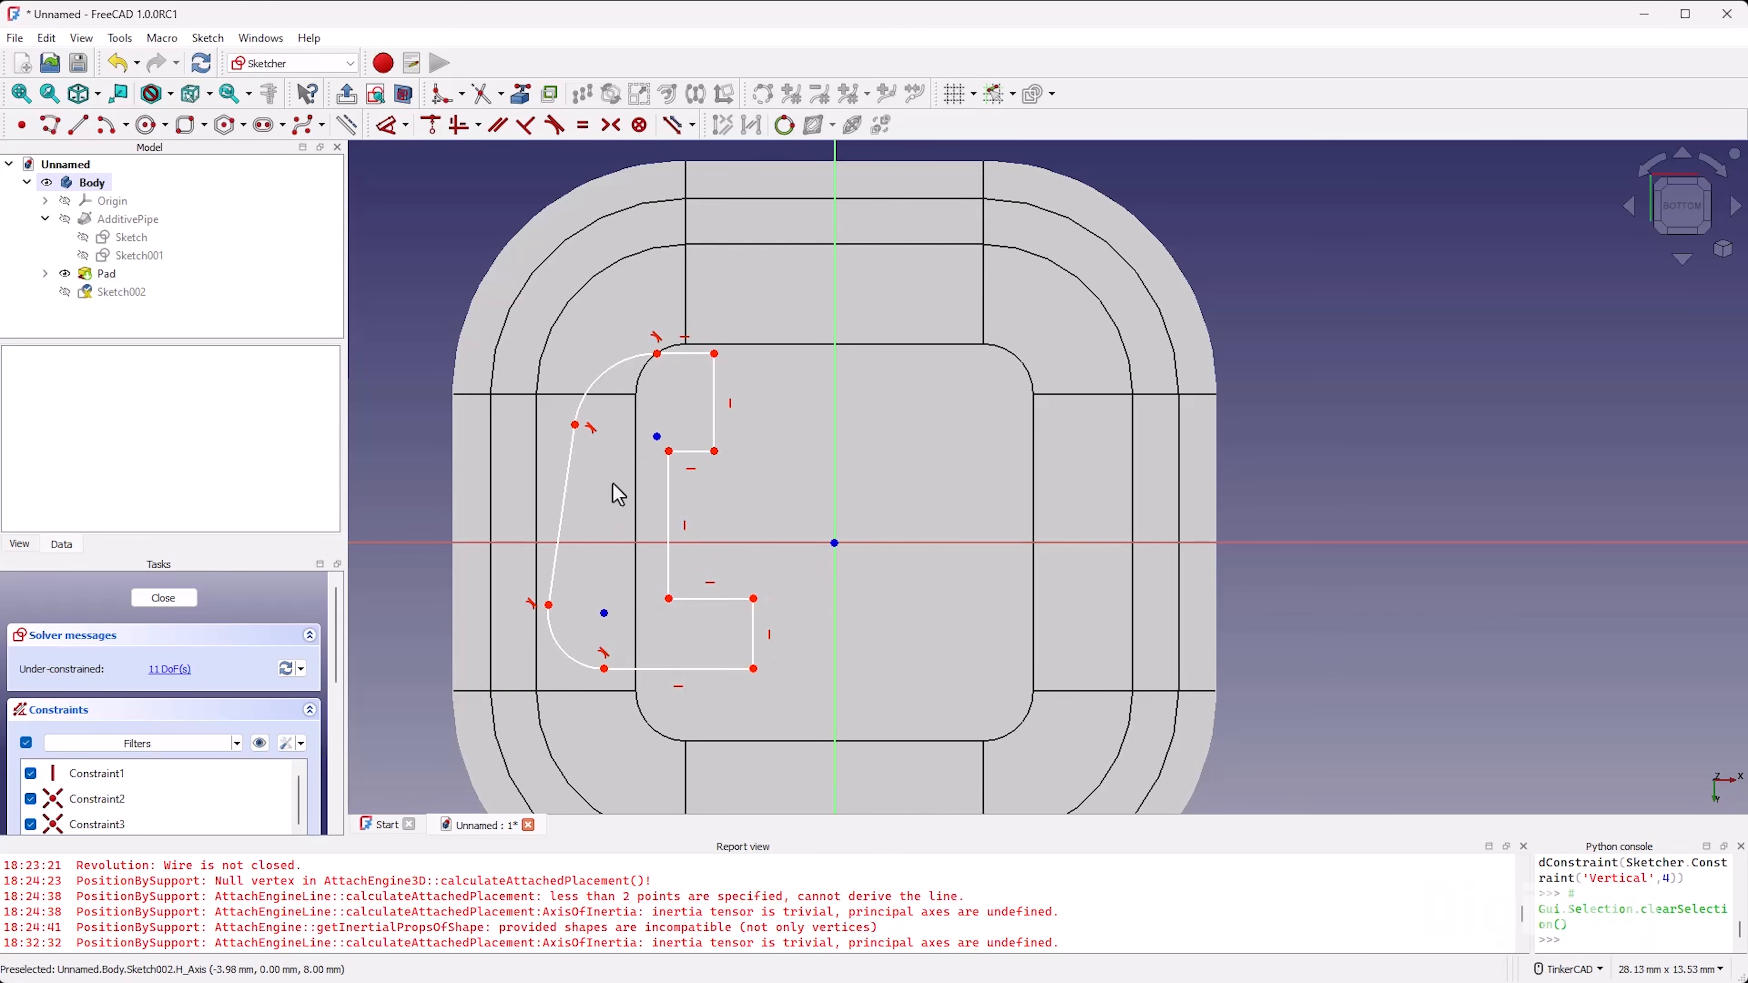
# Step: Make the two corner arcs equal in radius and constrain the long outer edge between them vertical
pyautogui.press('e')
pyautogui.click(614, 361)
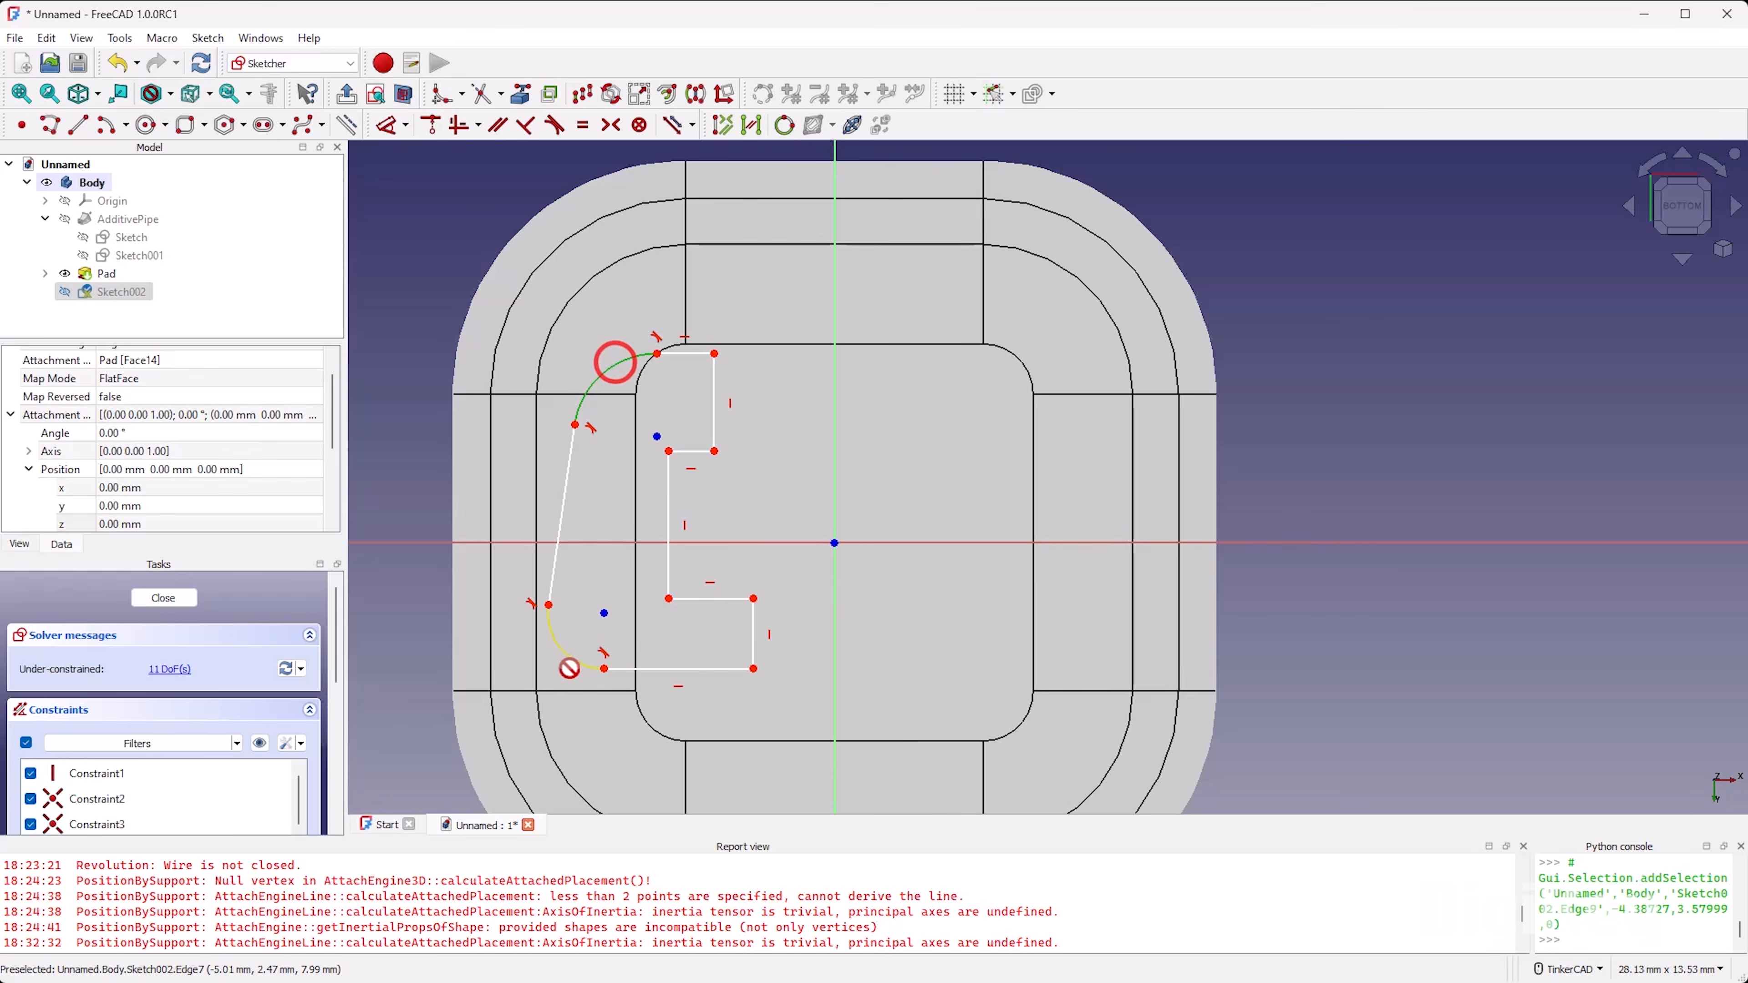
pyautogui.click(563, 648)
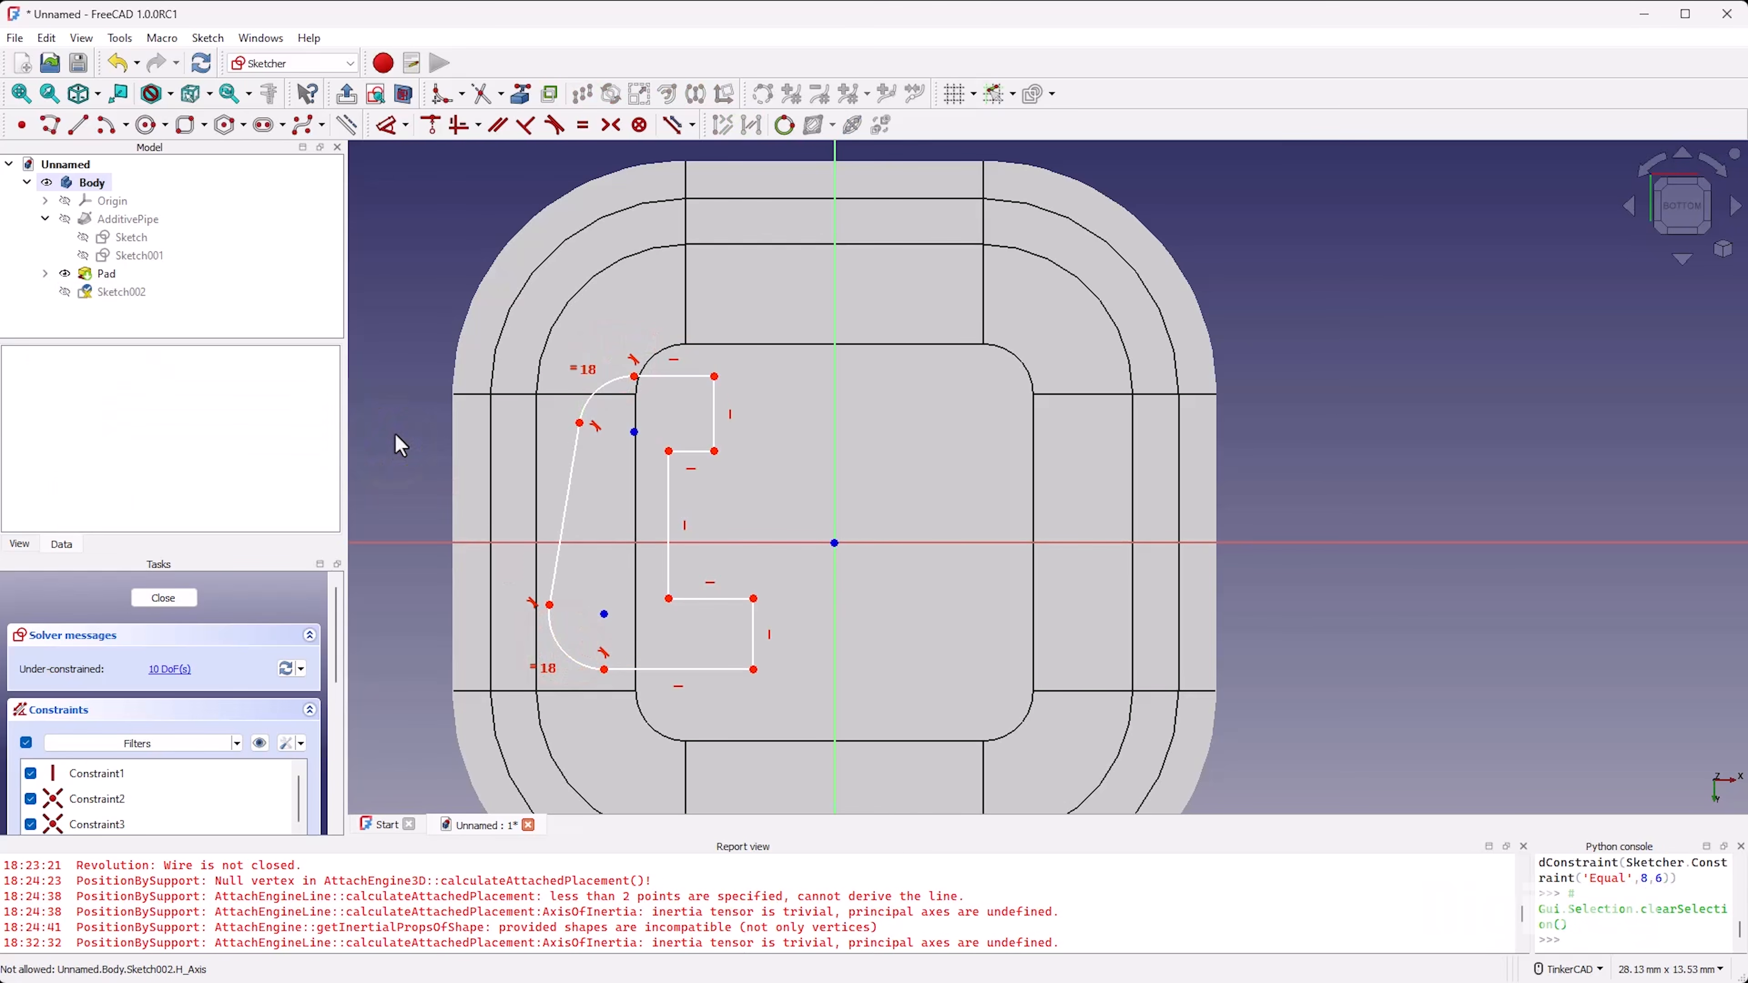
pyautogui.press('v')
pyautogui.click(570, 484)
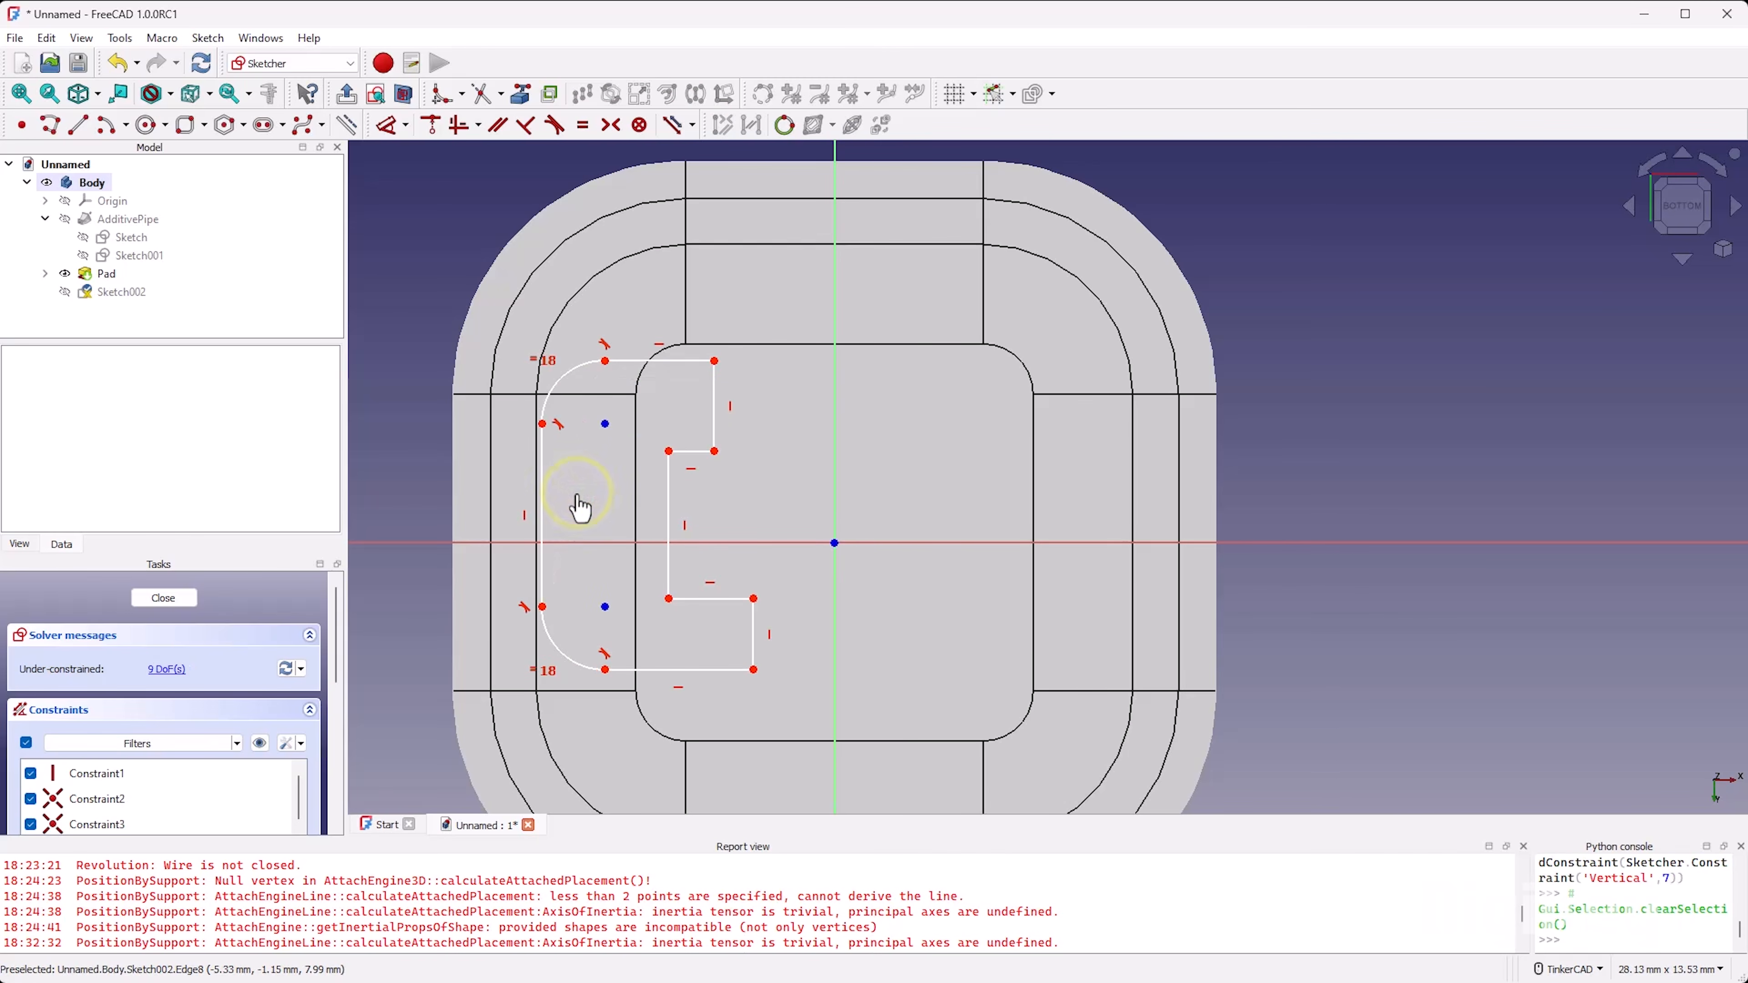
# Step: Dimension the horizontal distance from the outline's outer edge to the vertical axis as 3 mm
pyautogui.press('d')
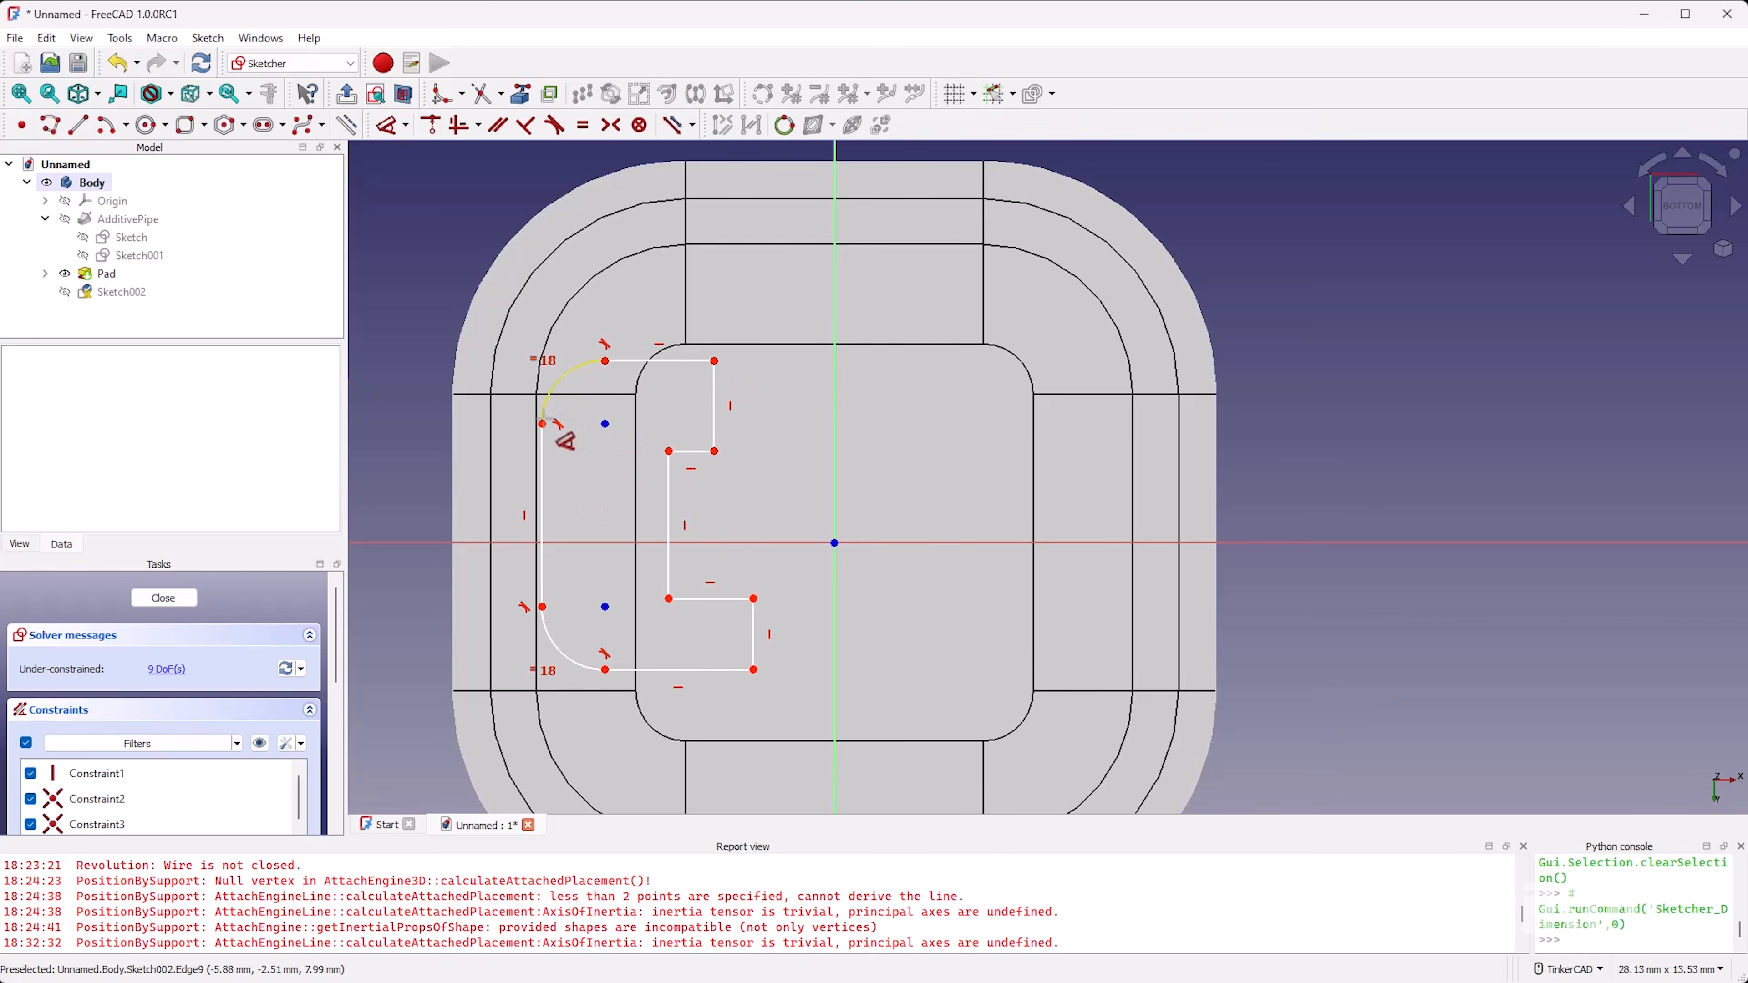
pyautogui.click(539, 422)
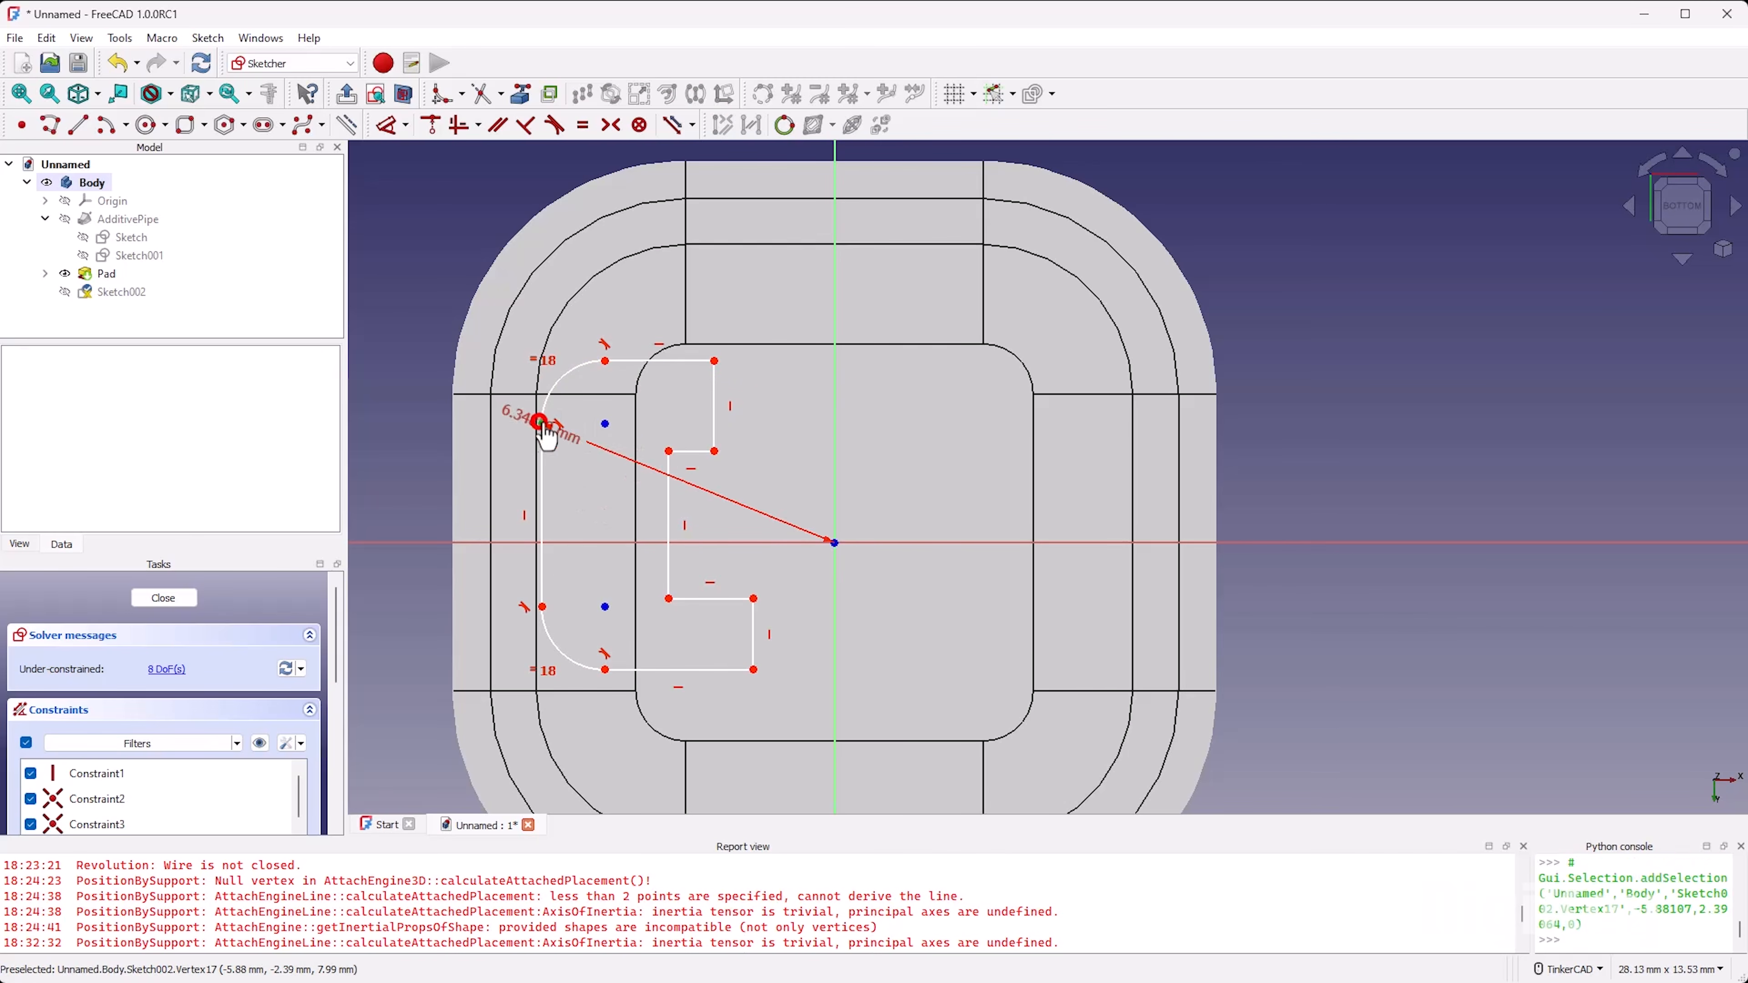
pyautogui.click(834, 479)
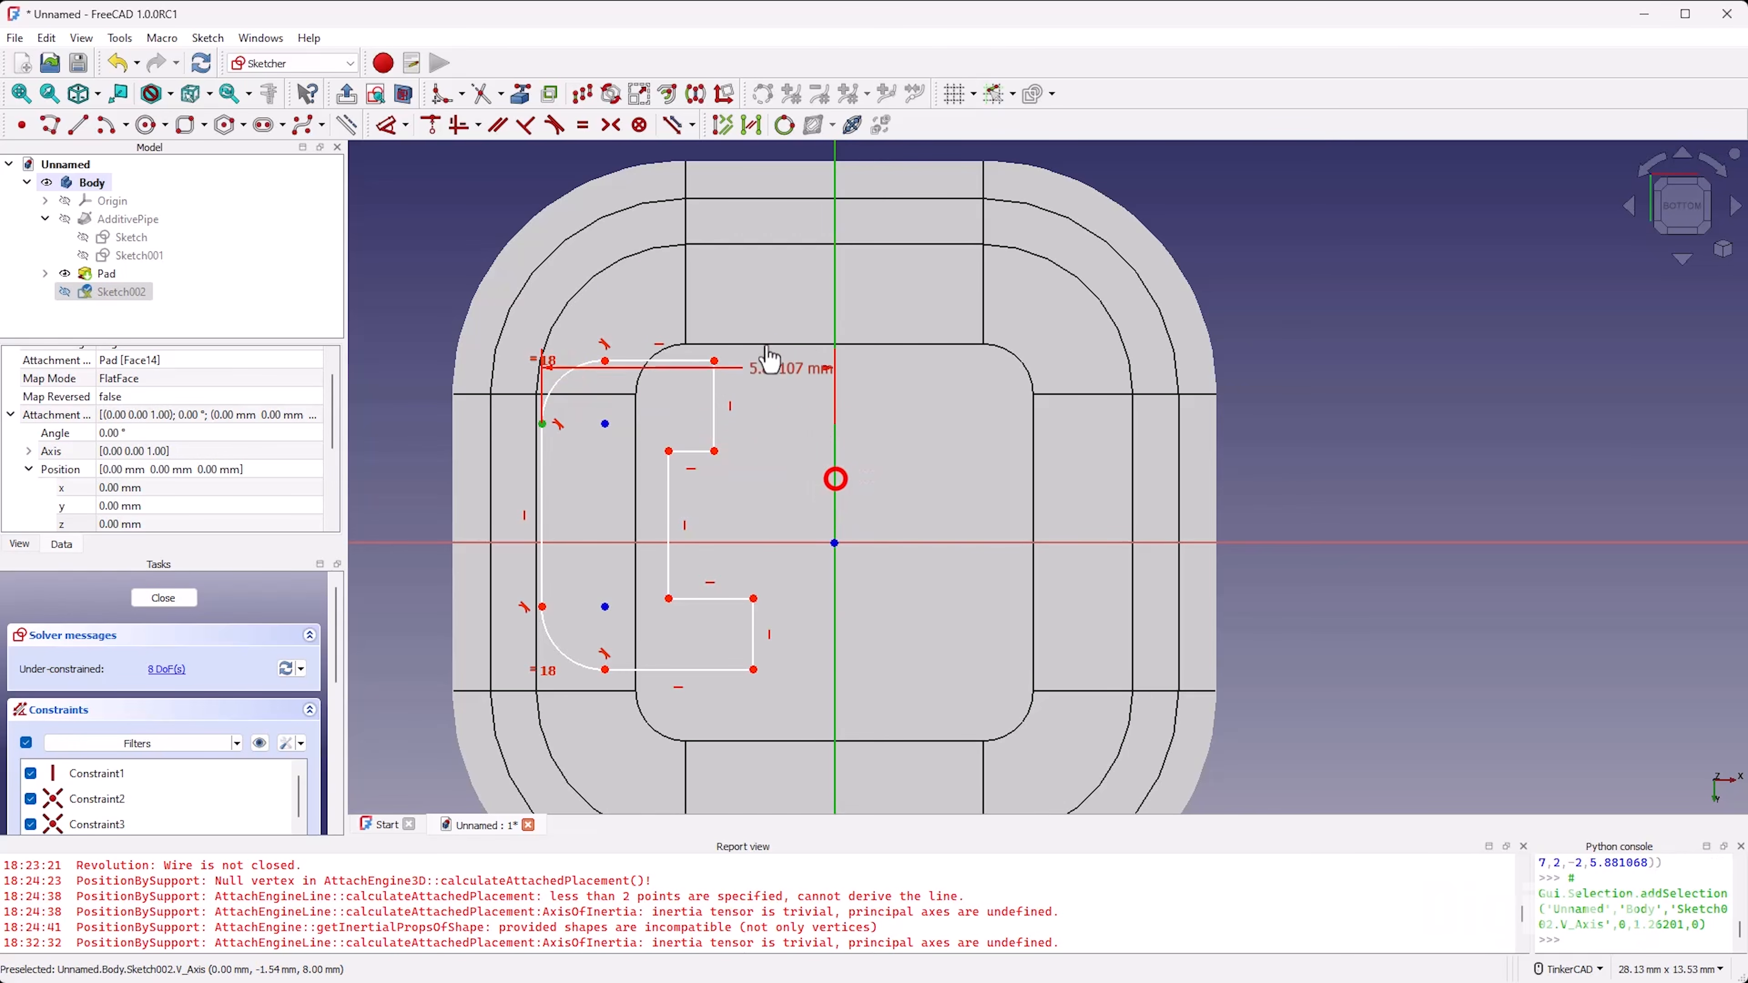
pyautogui.click(708, 310)
pyautogui.write('3')
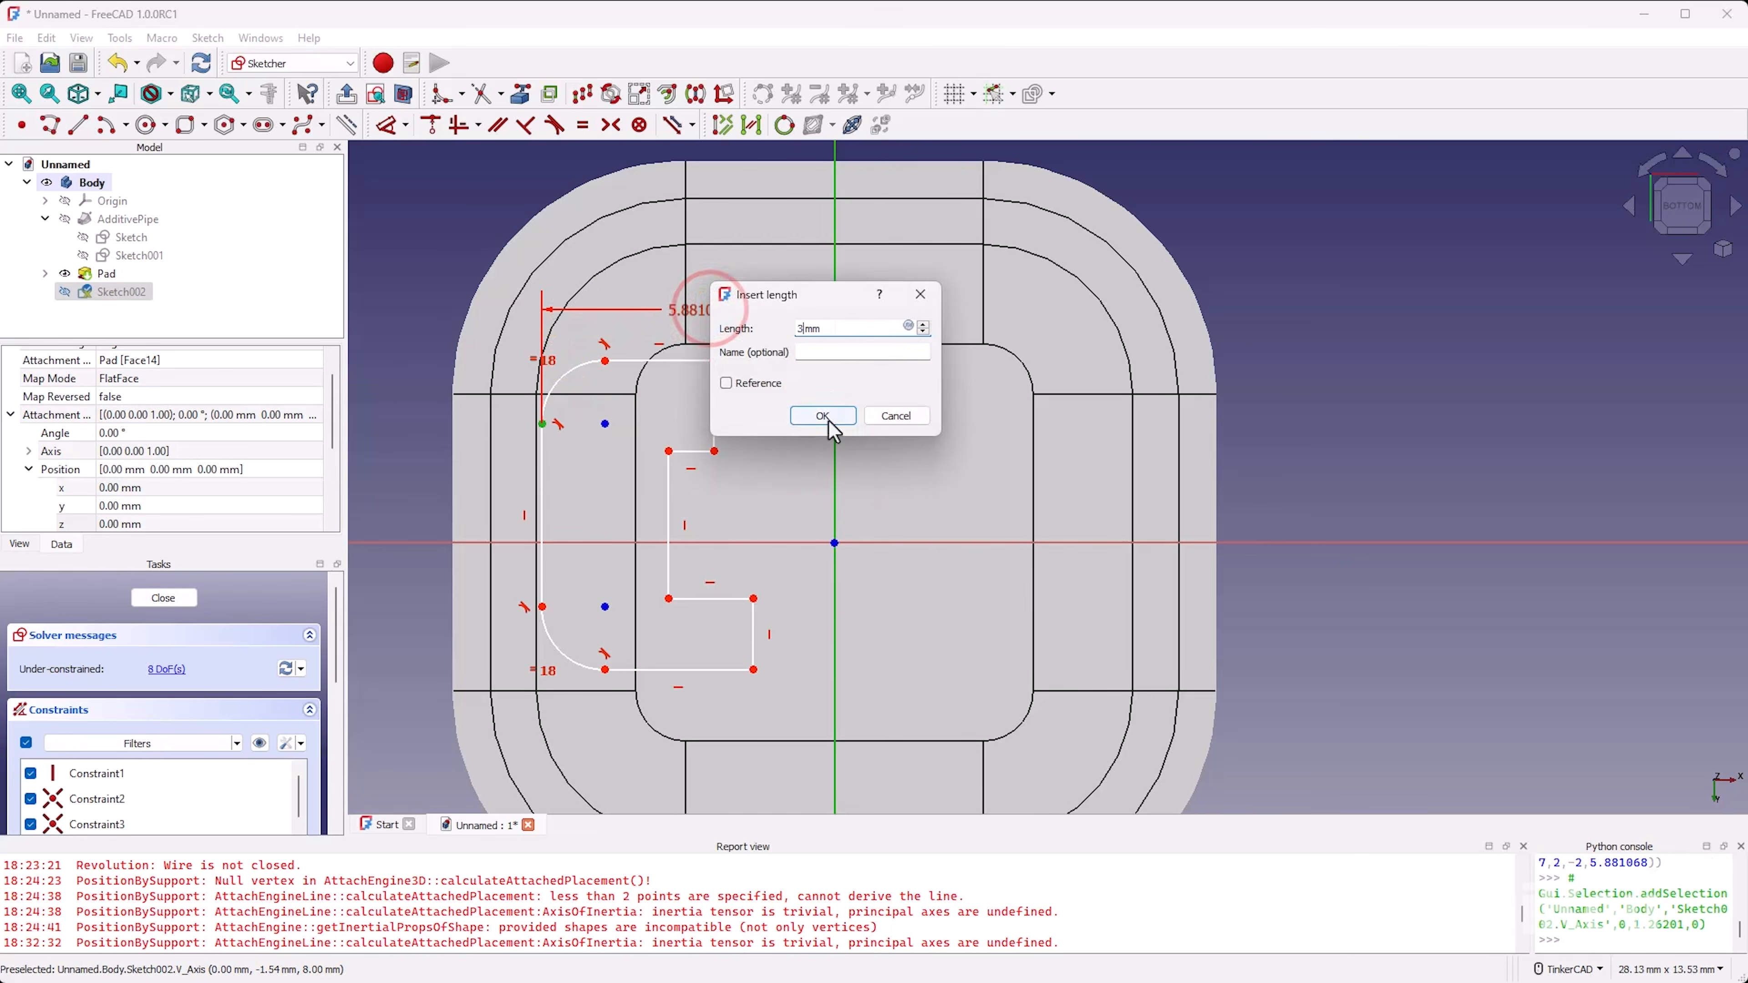
pyautogui.click(830, 420)
# Step: Move the notch's inner edge and the two end edges toward the vertical axis, and set the notch height to 1.61 mm
pyautogui.moveTo(665, 486); pyautogui.dragTo(717, 479)
pyautogui.moveTo(719, 419); pyautogui.dragTo(781, 418)
pyautogui.moveTo(777, 617); pyautogui.dragTo(789, 613)
pyautogui.press('d')
pyautogui.click(720, 489)
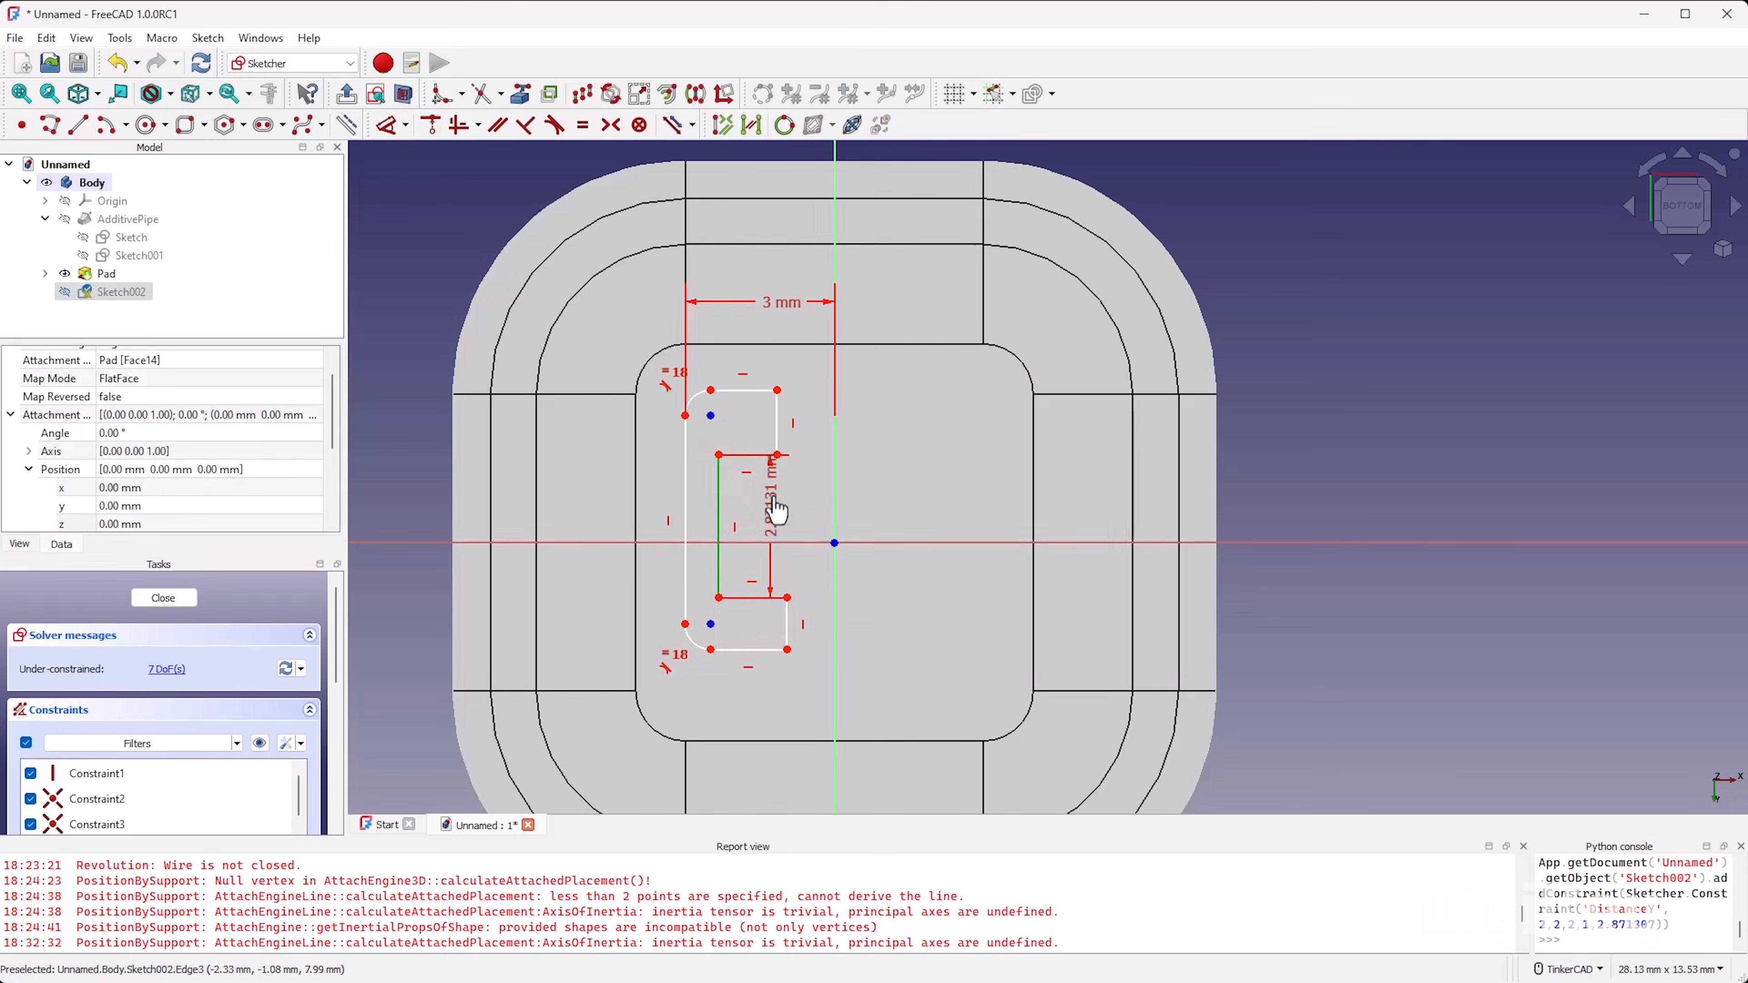
pyautogui.click(800, 494)
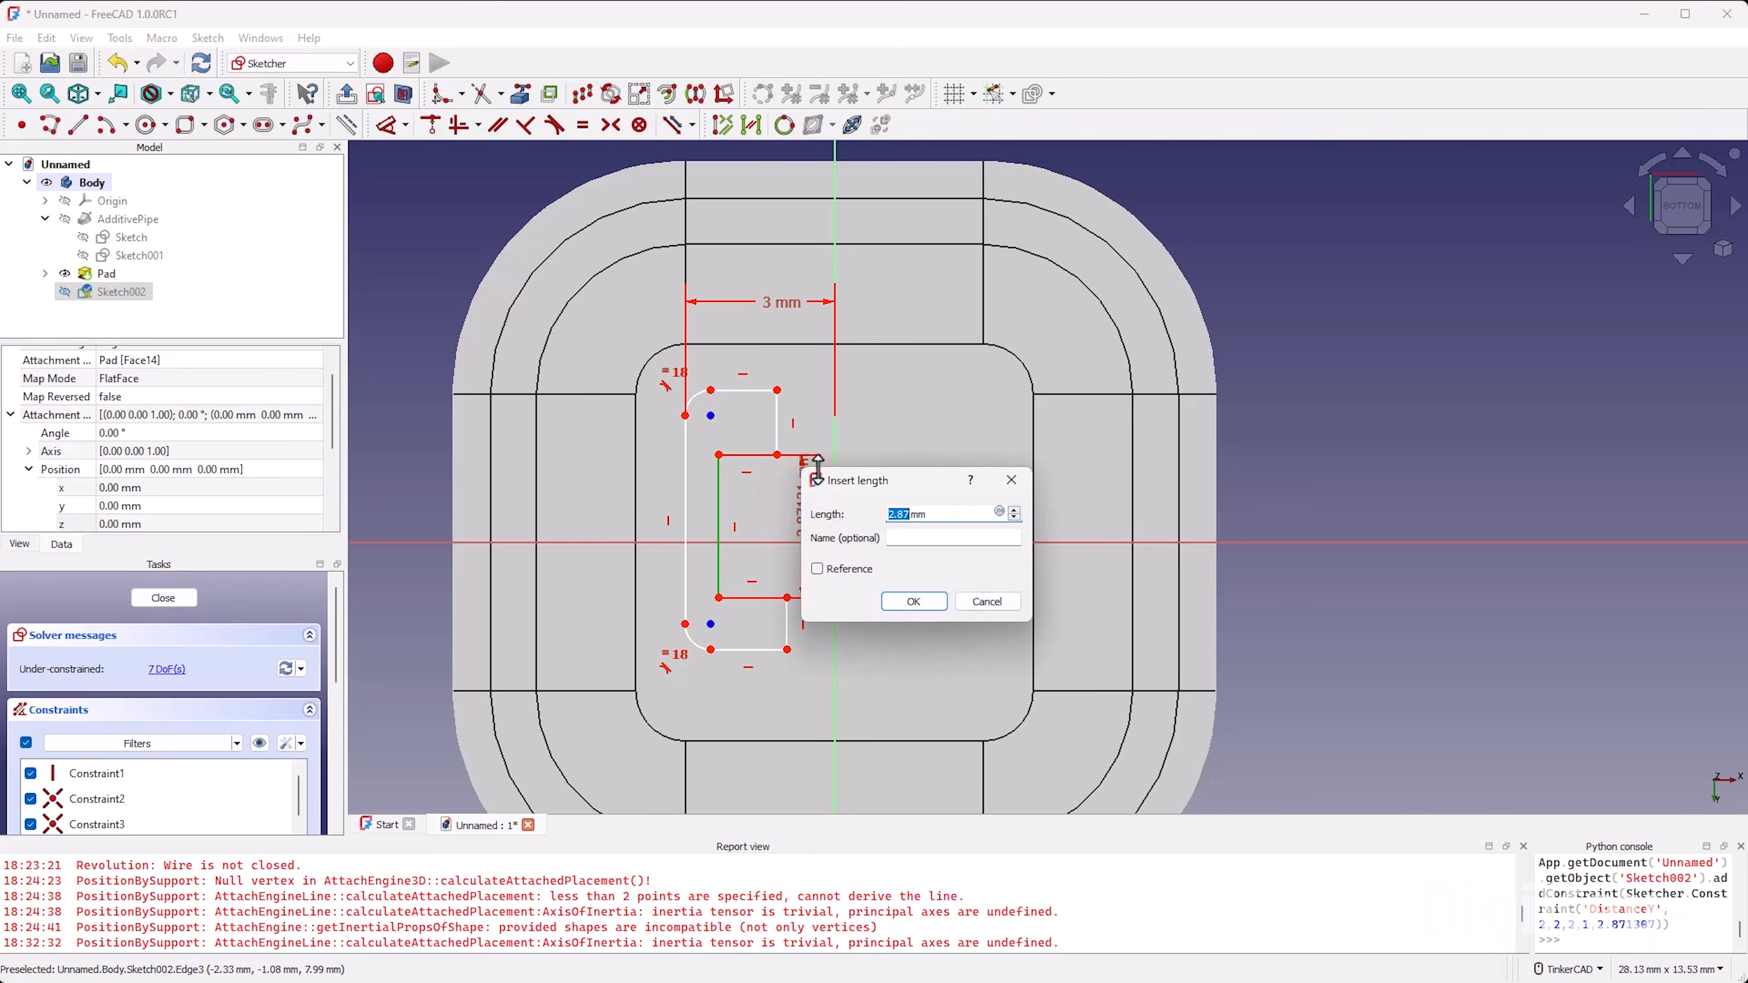
pyautogui.write('1.61')
pyautogui.press('Return')
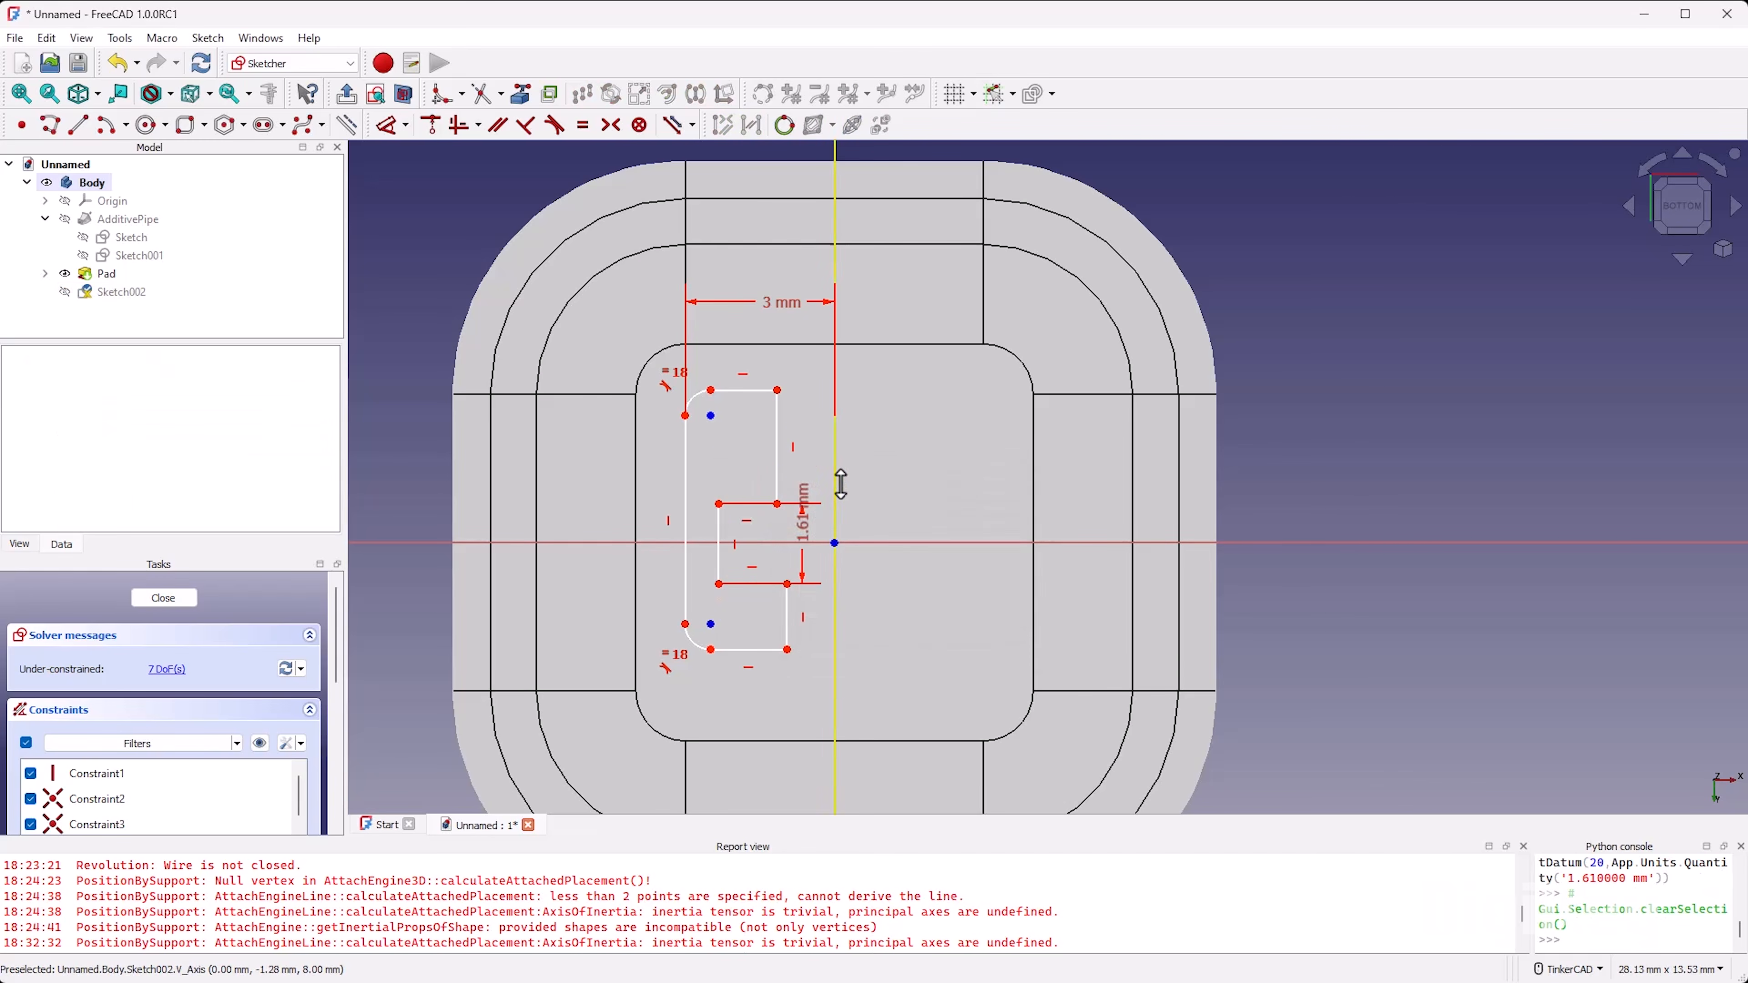
pyautogui.rightClick(626, 493)
# Step: Constrain the notch's two open corners symmetric about the horizontal axis and shift the notch closer to the vertical axis
pyautogui.scroll(3, 791, 524)
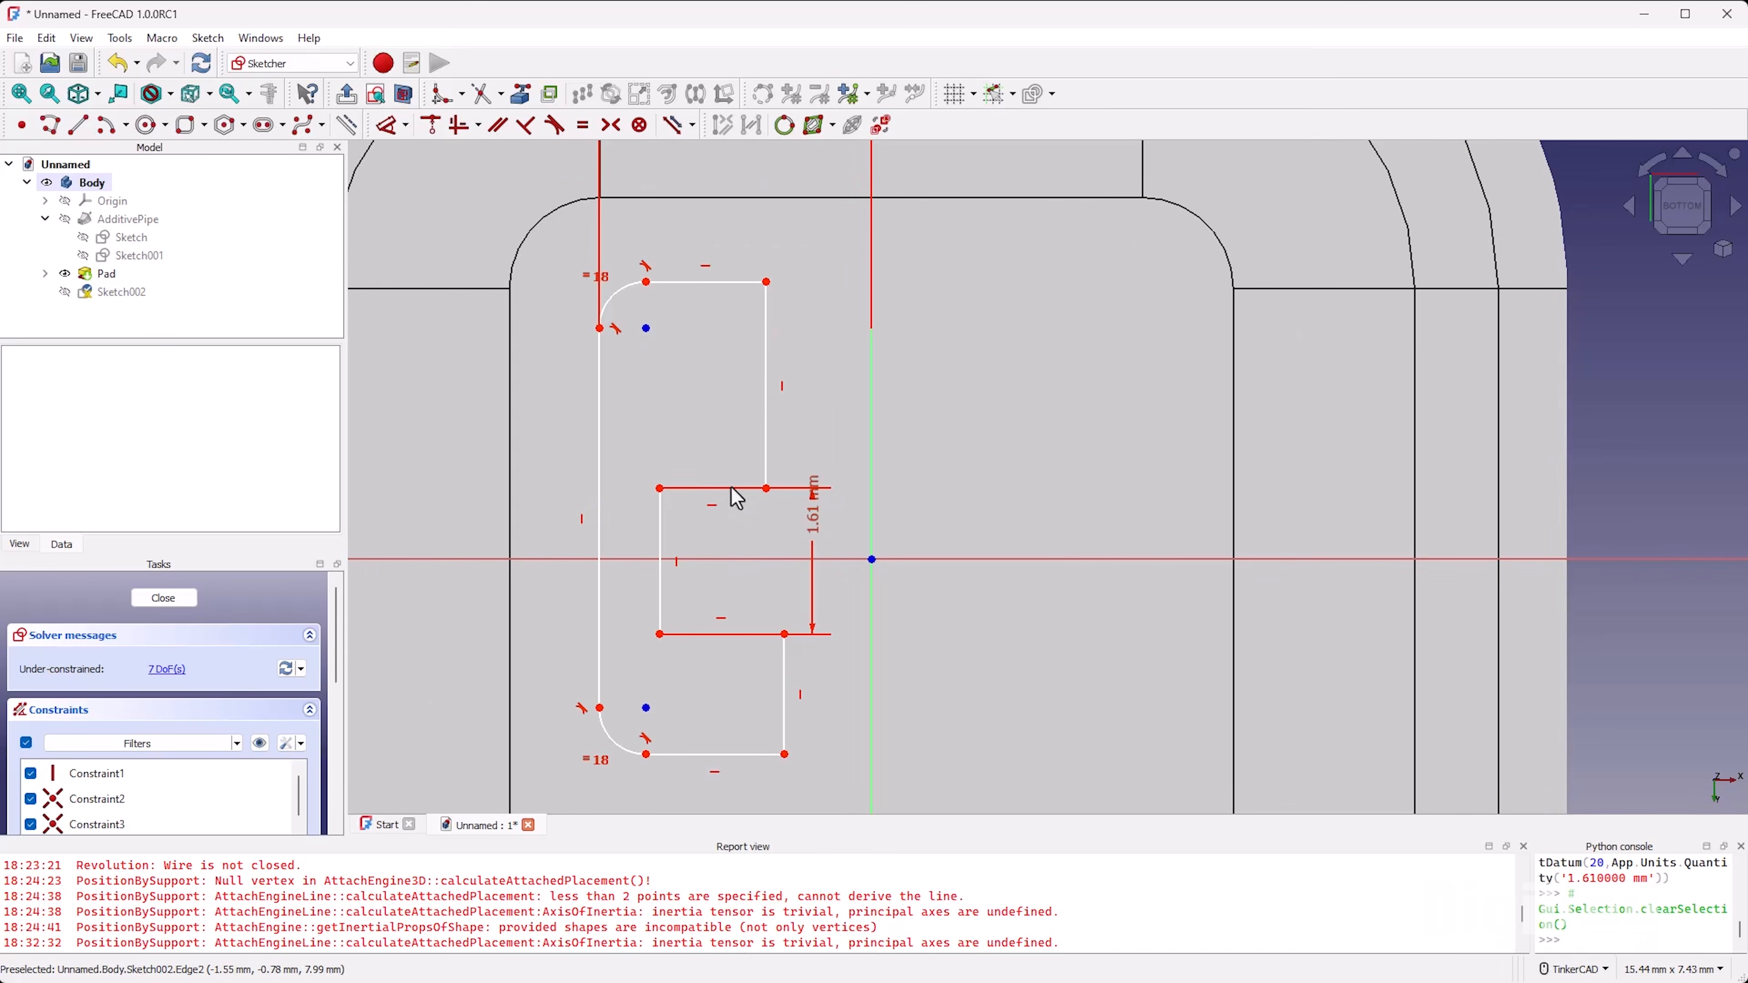
pyautogui.moveTo(725, 491); pyautogui.dragTo(725, 480)
pyautogui.click(768, 477)
pyautogui.click(784, 621)
pyautogui.click(770, 560)
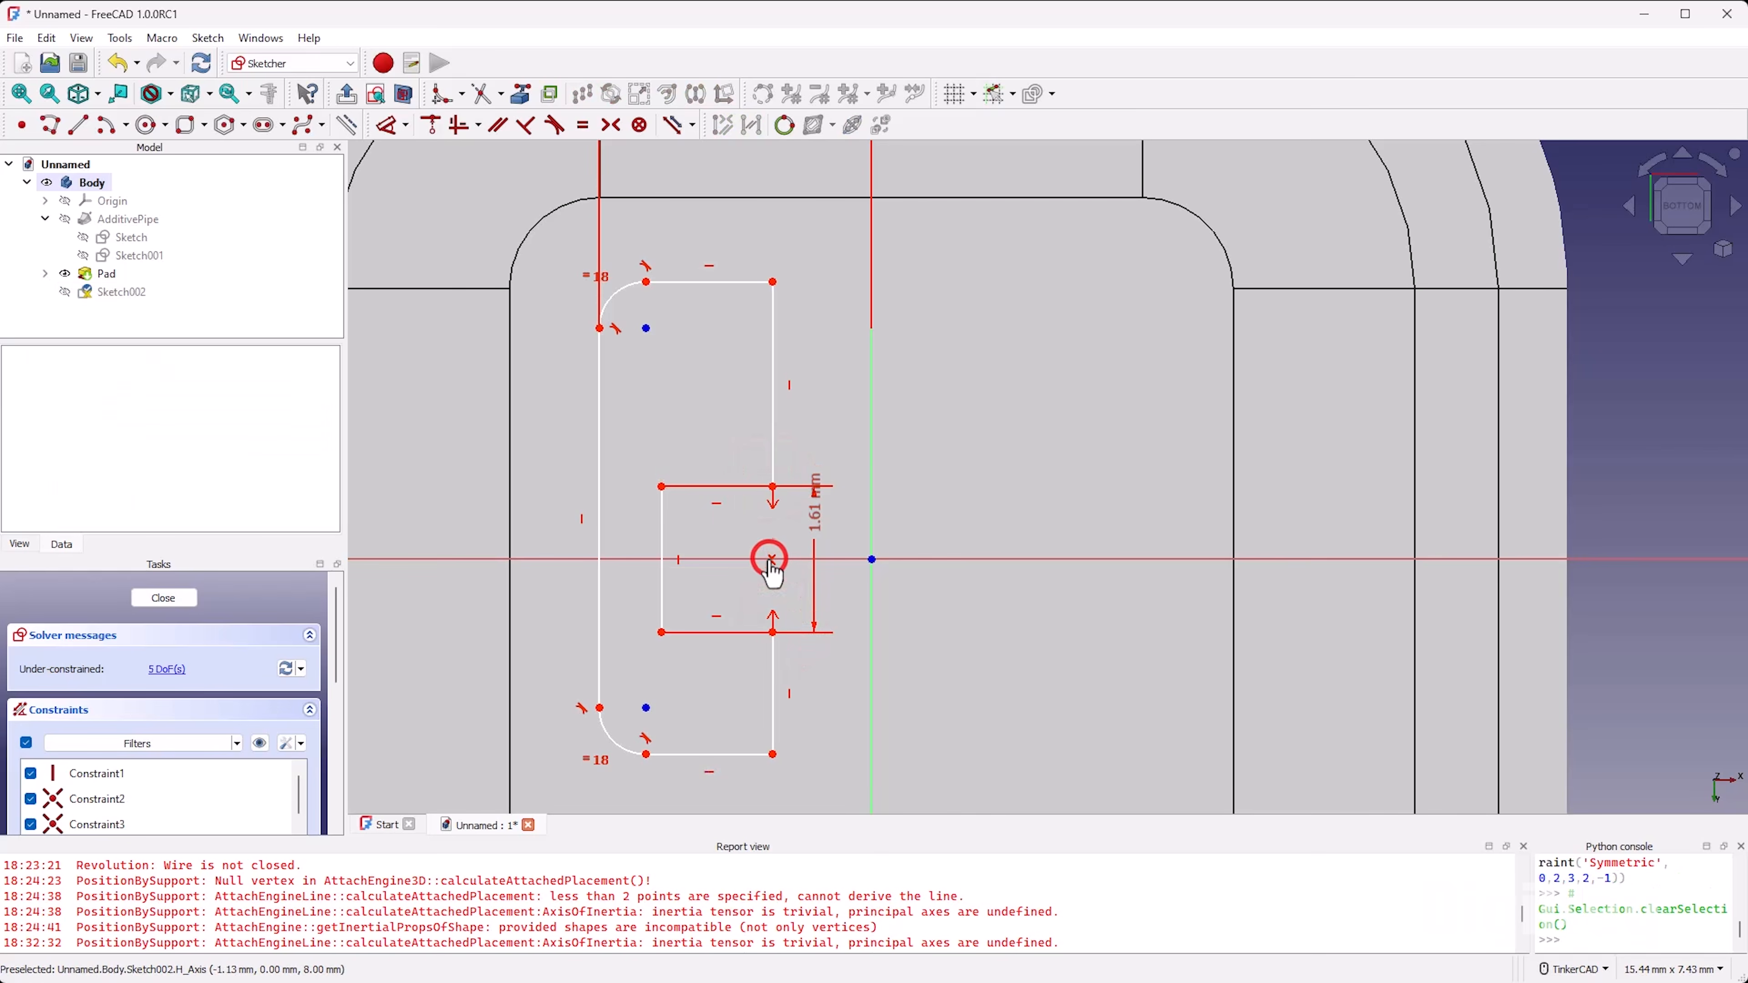
pyautogui.moveTo(722, 486)
pyautogui.mouseDown()
pyautogui.moveTo(760, 508)
pyautogui.moveTo(683, 512)
pyautogui.mouseUp()
# Step: Dimension the overall vertical height of the C-shaped outline between its two end corners as 4.4 mm
pyautogui.press('d')
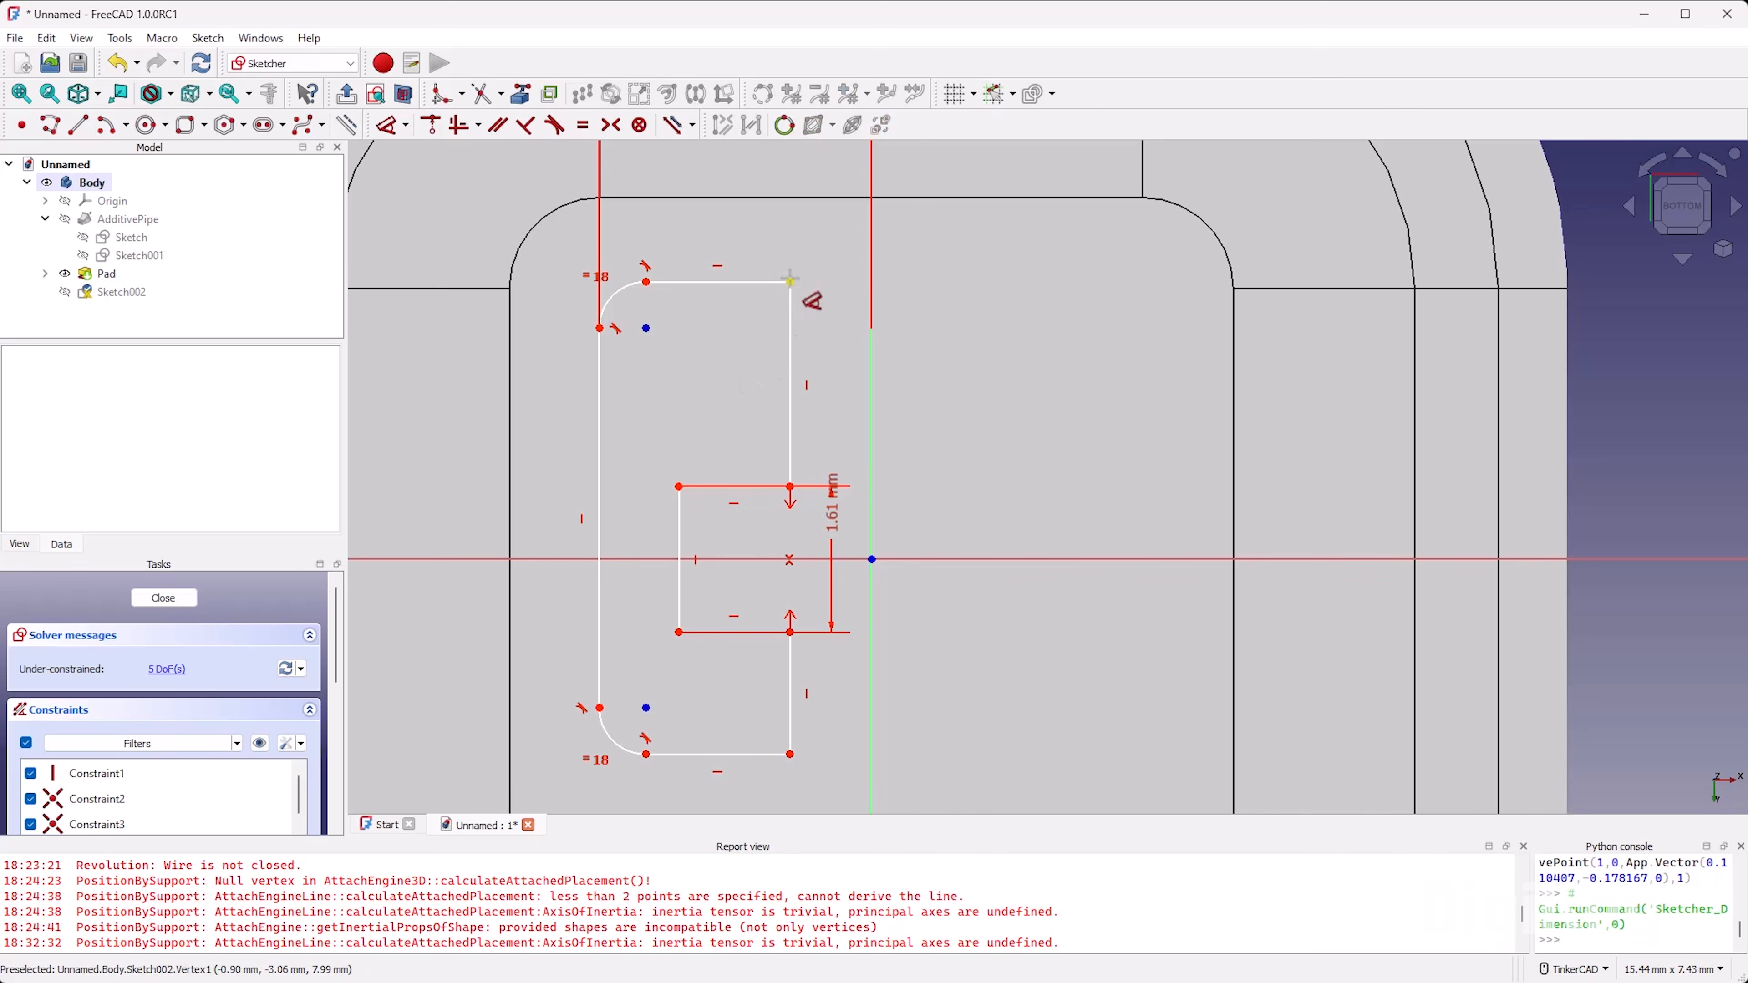
pyautogui.click(790, 279)
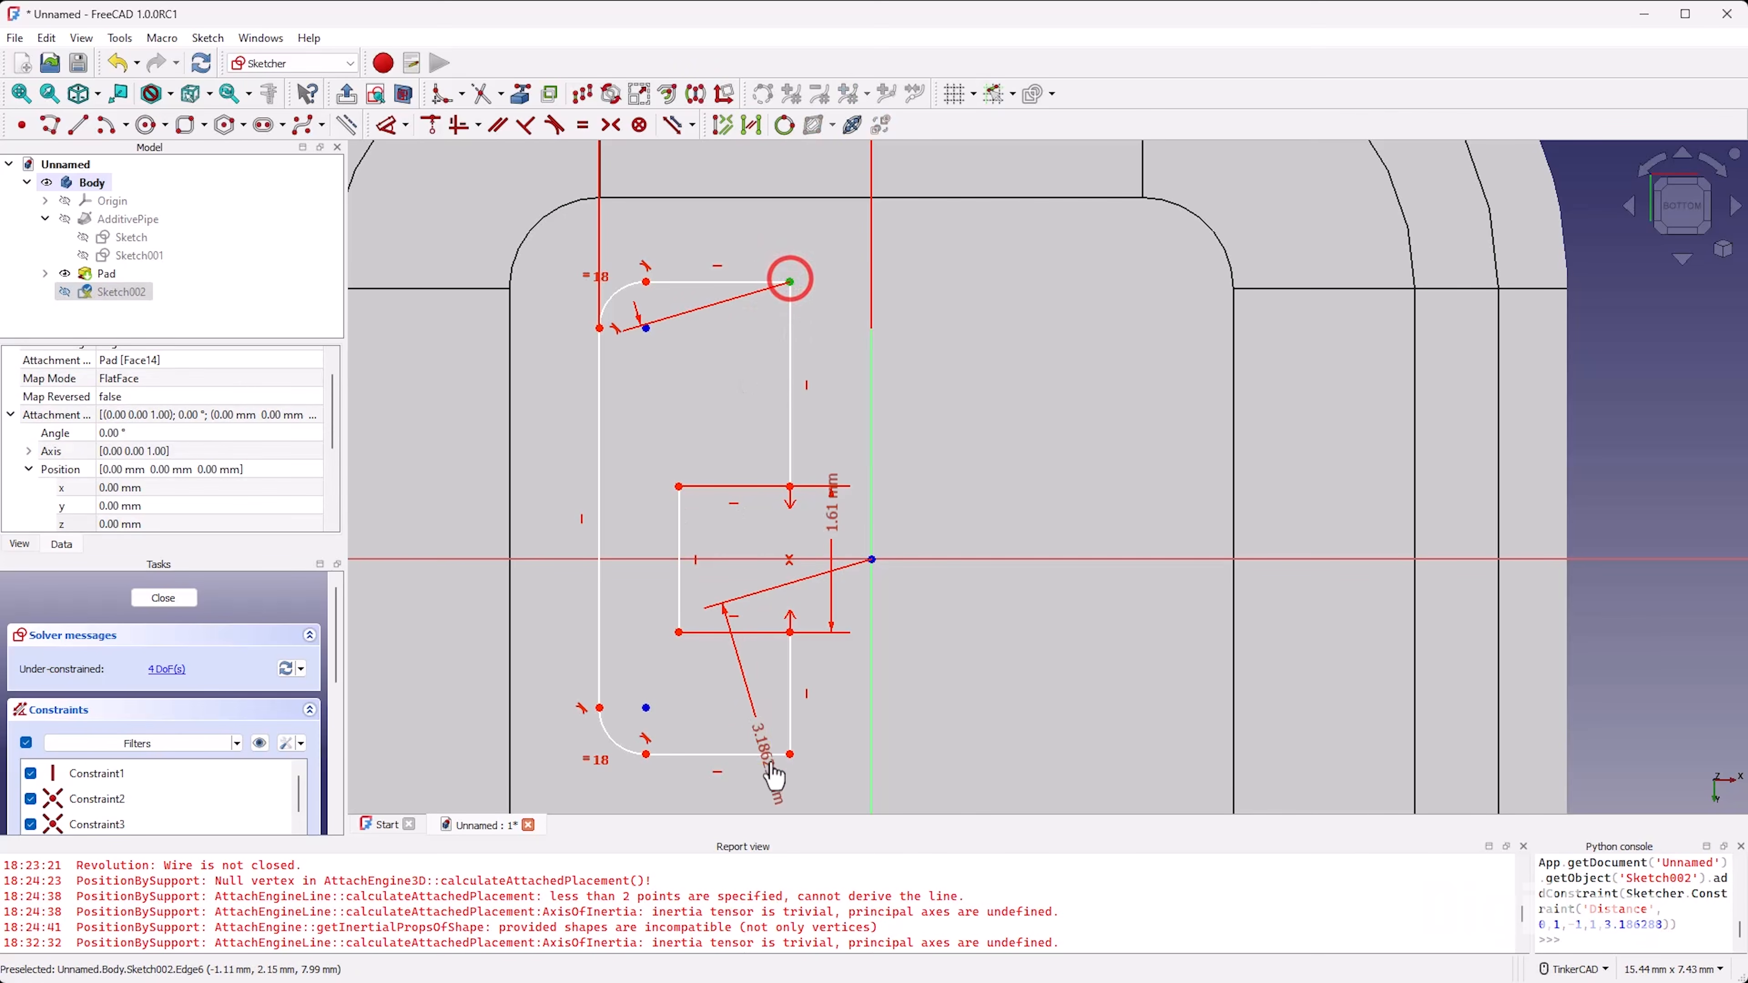
pyautogui.click(791, 752)
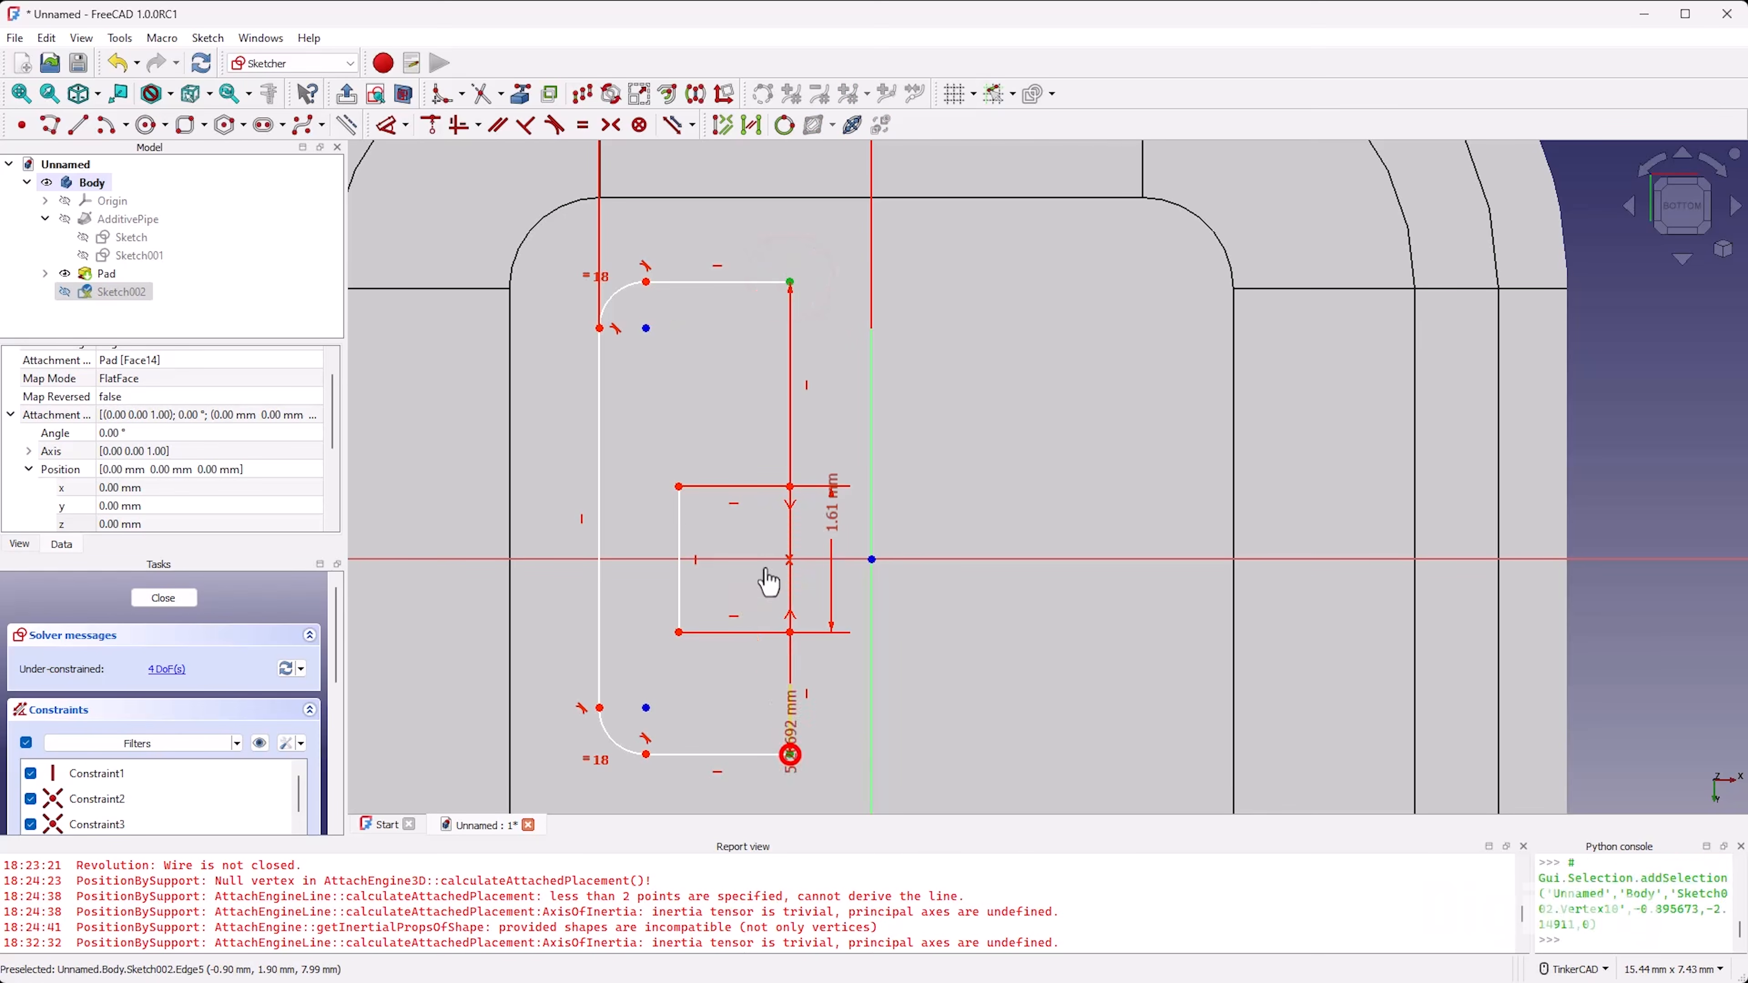
pyautogui.click(447, 440)
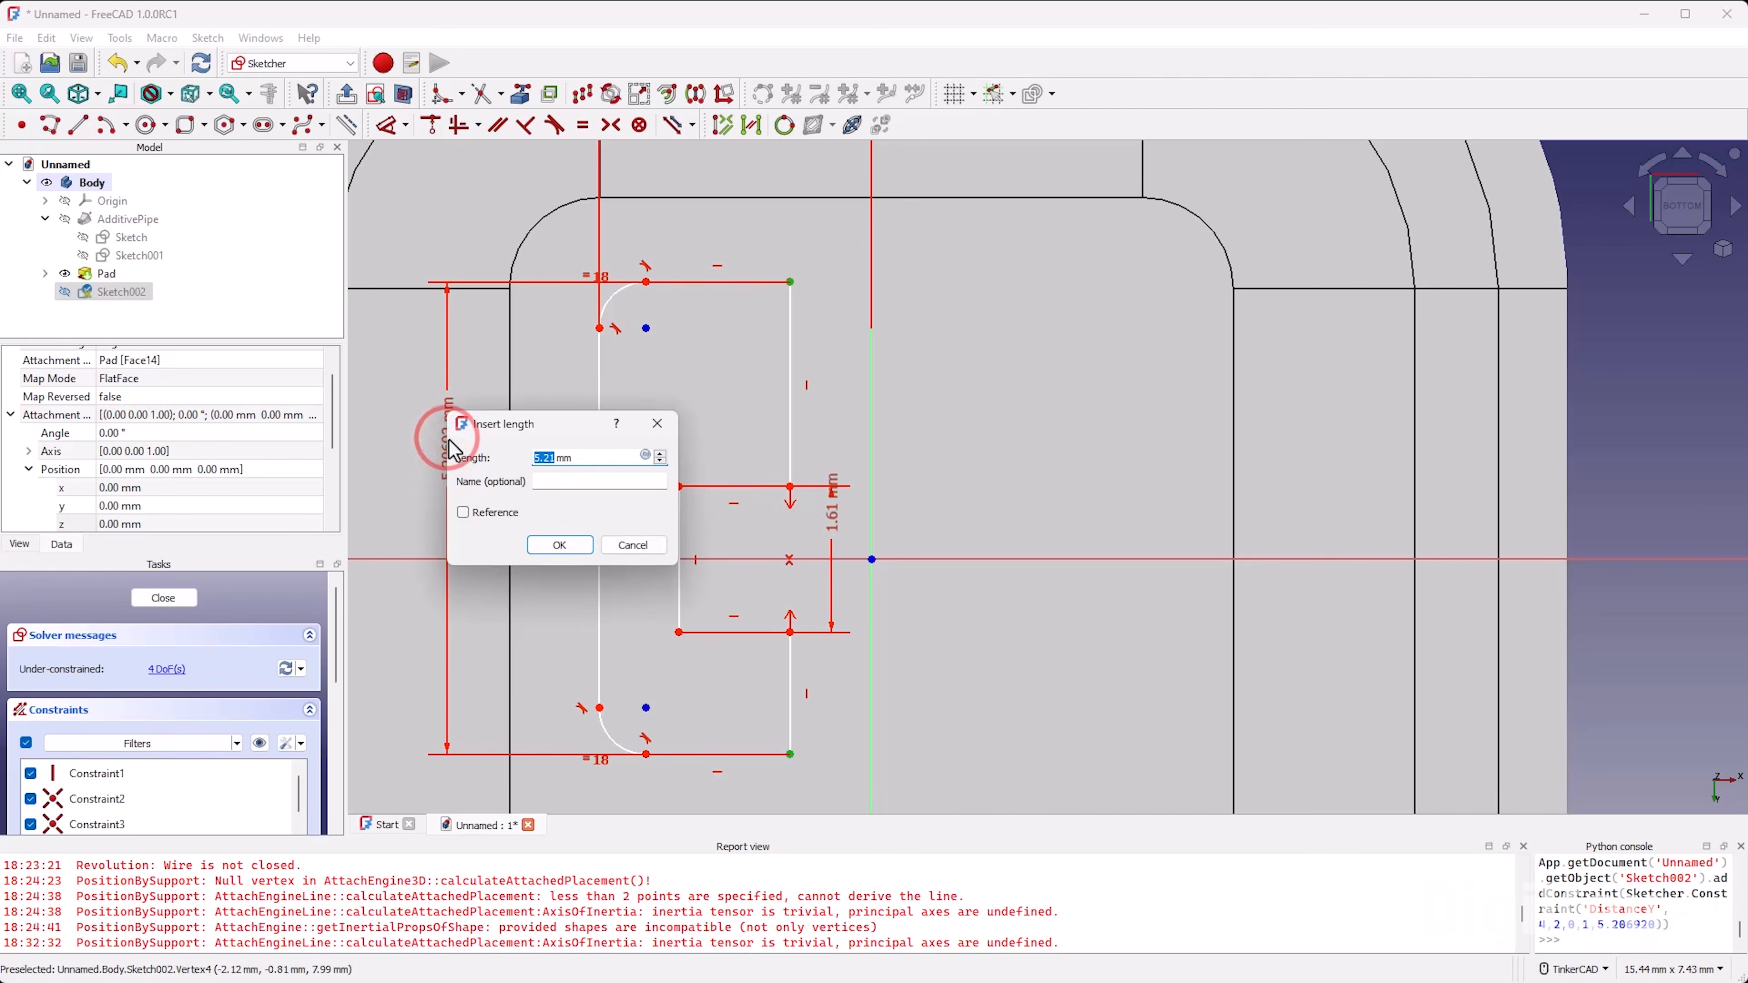
pyautogui.write('4.4')
pyautogui.press('Return')
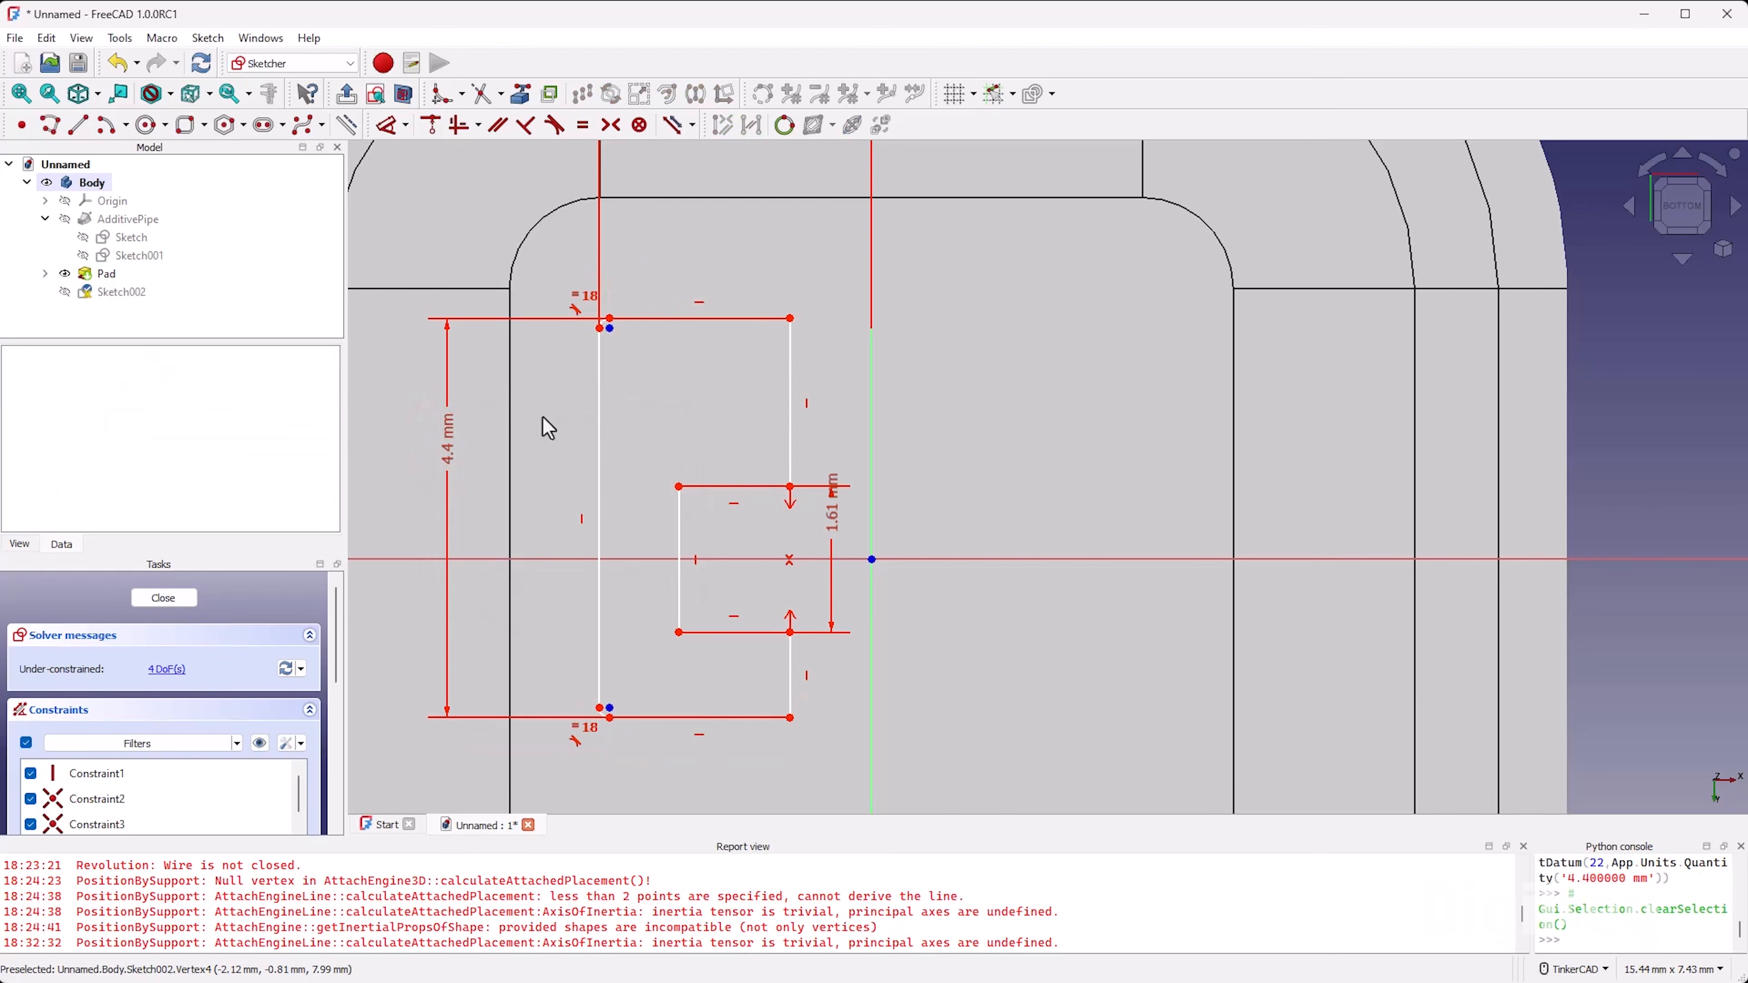
# Step: Set the radius of the outline's equal corner arcs to 1 mm
pyautogui.moveTo(549, 428); pyautogui.dragTo(542, 412, button='right')
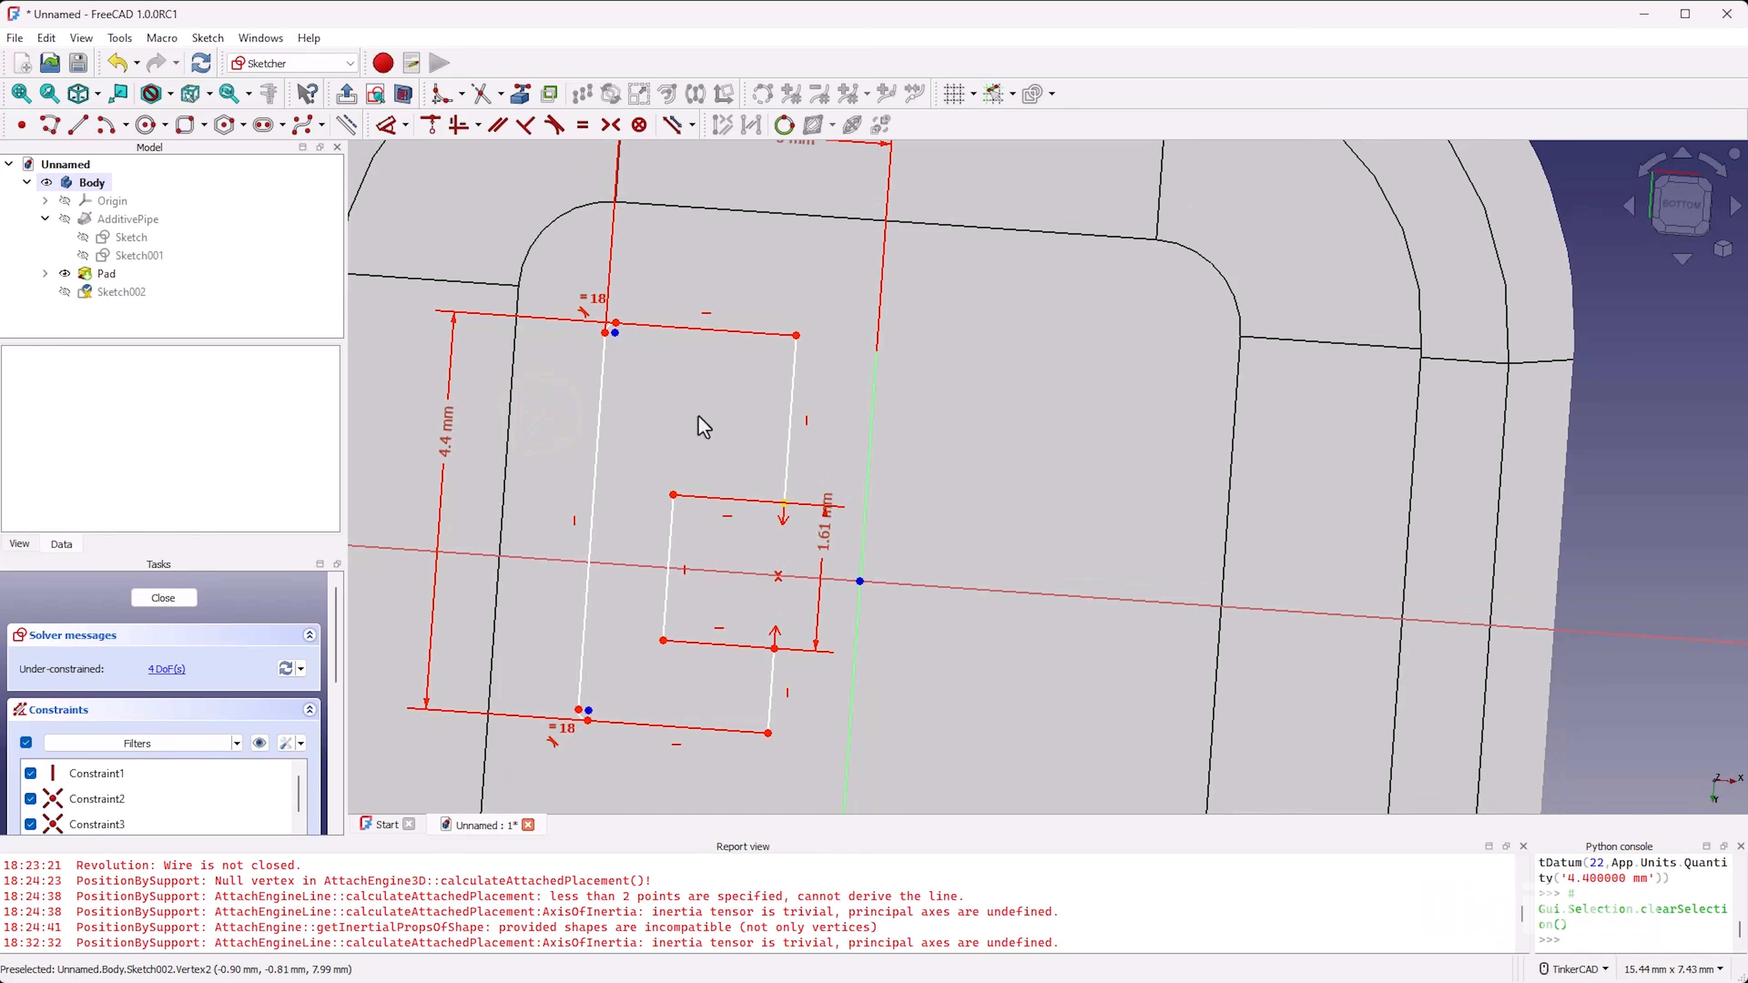
pyautogui.click(1692, 211)
pyautogui.scroll(-2, 1387, 387)
pyautogui.scroll(3, 922, 498)
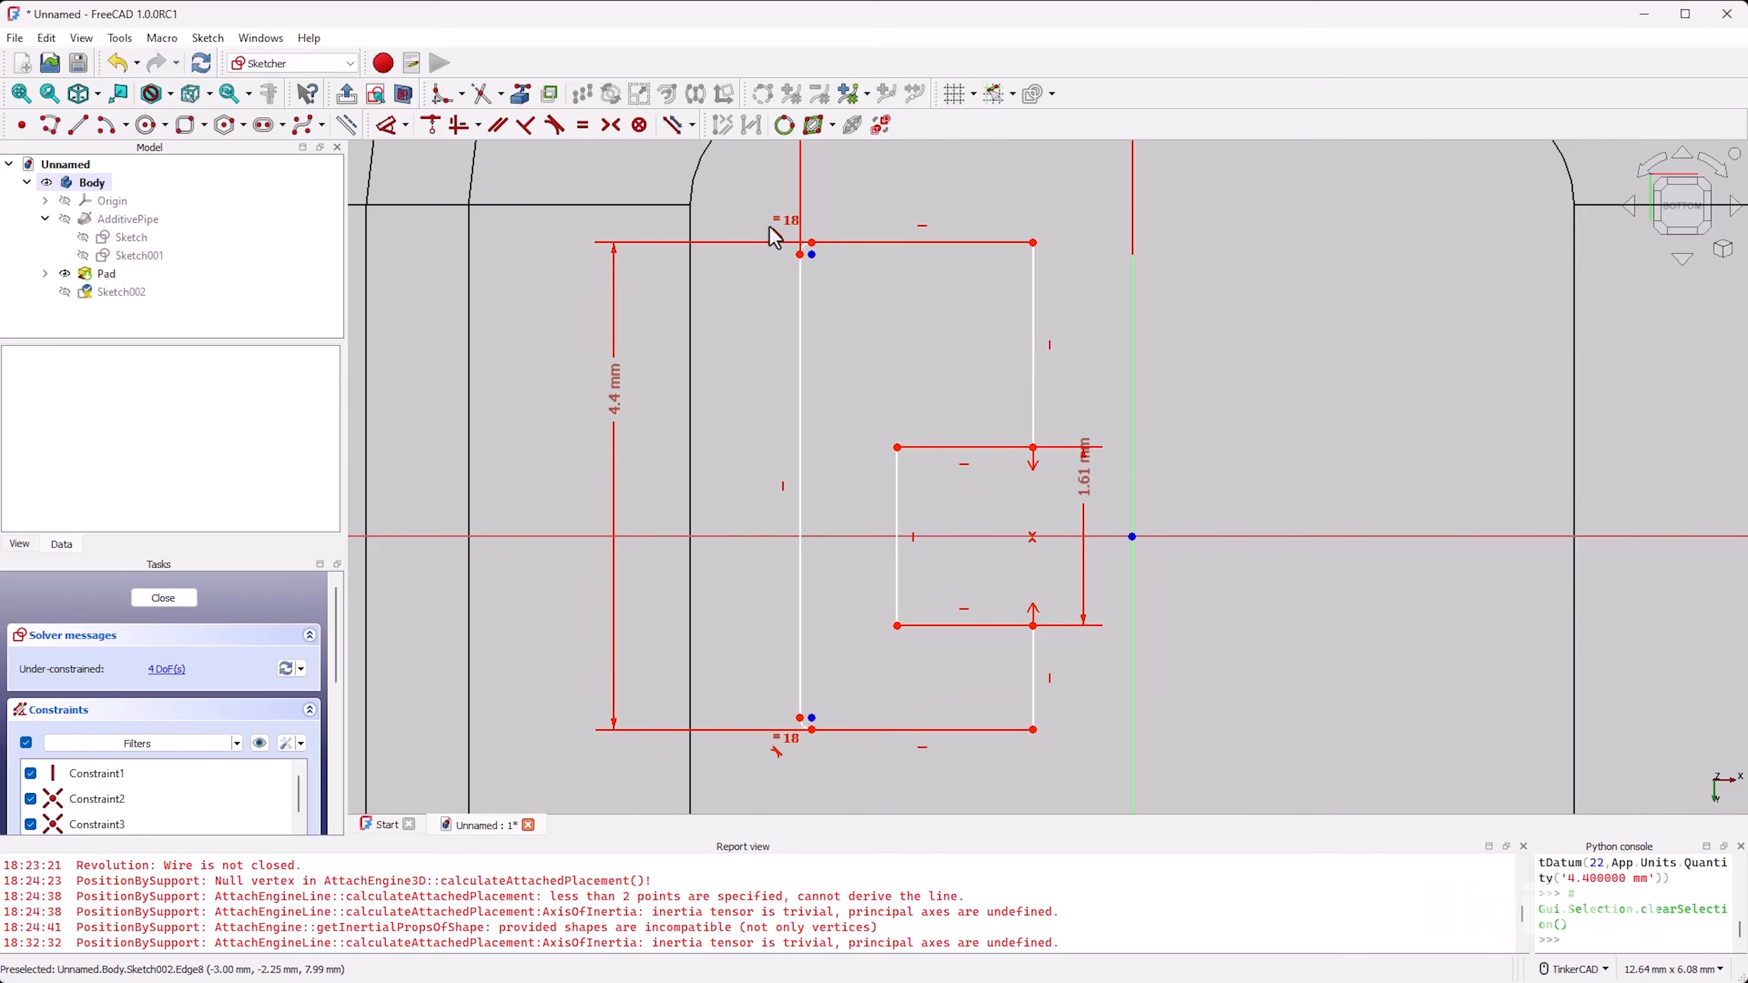
pyautogui.scroll(3, 776, 238)
pyautogui.press('d')
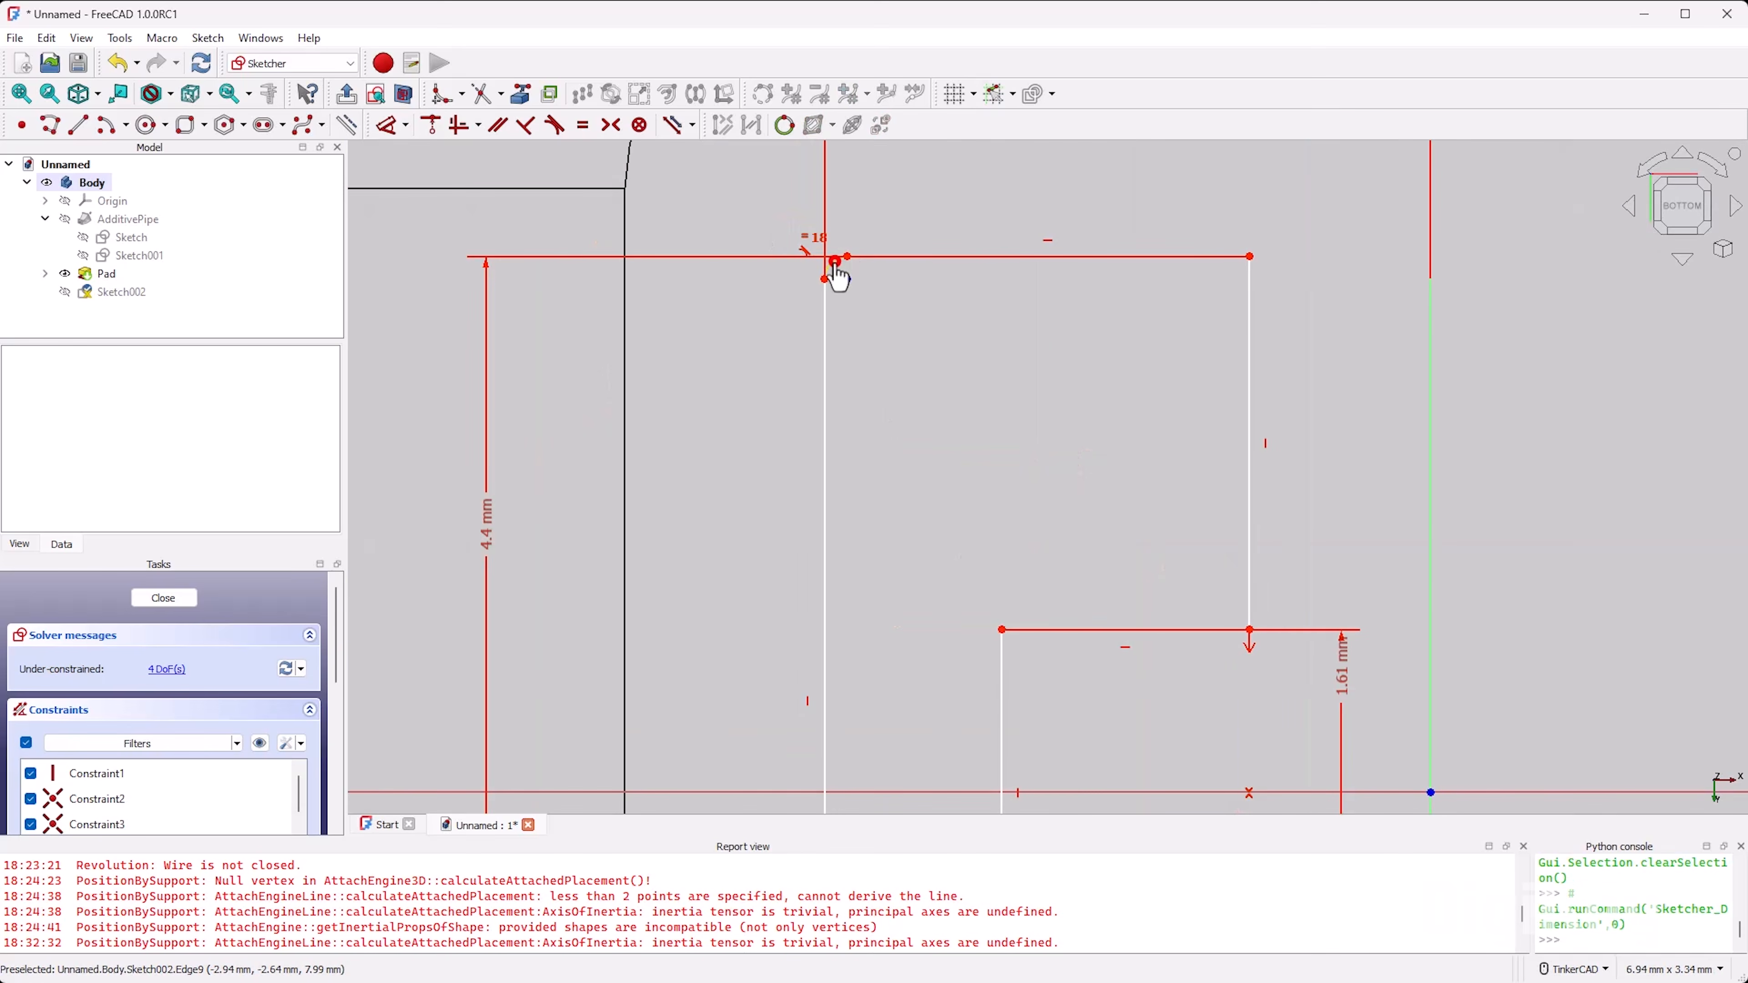
pyautogui.click(834, 265)
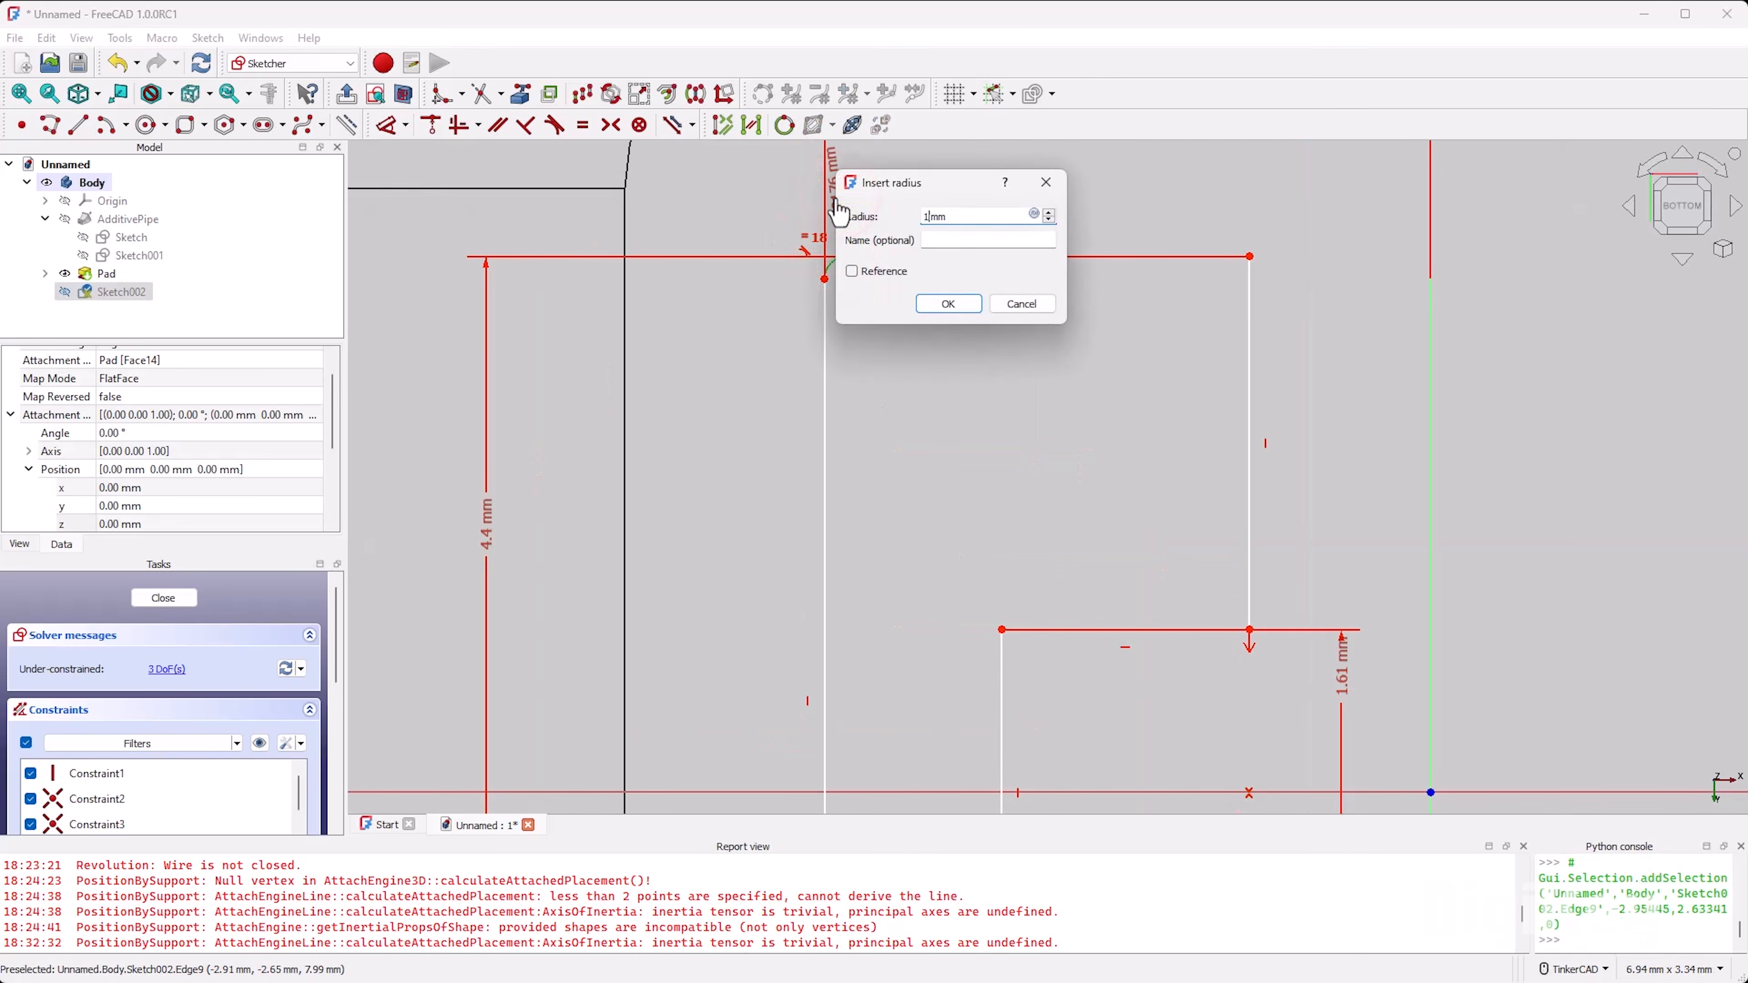
pyautogui.click(965, 307)
pyautogui.scroll(-4, 879, 301)
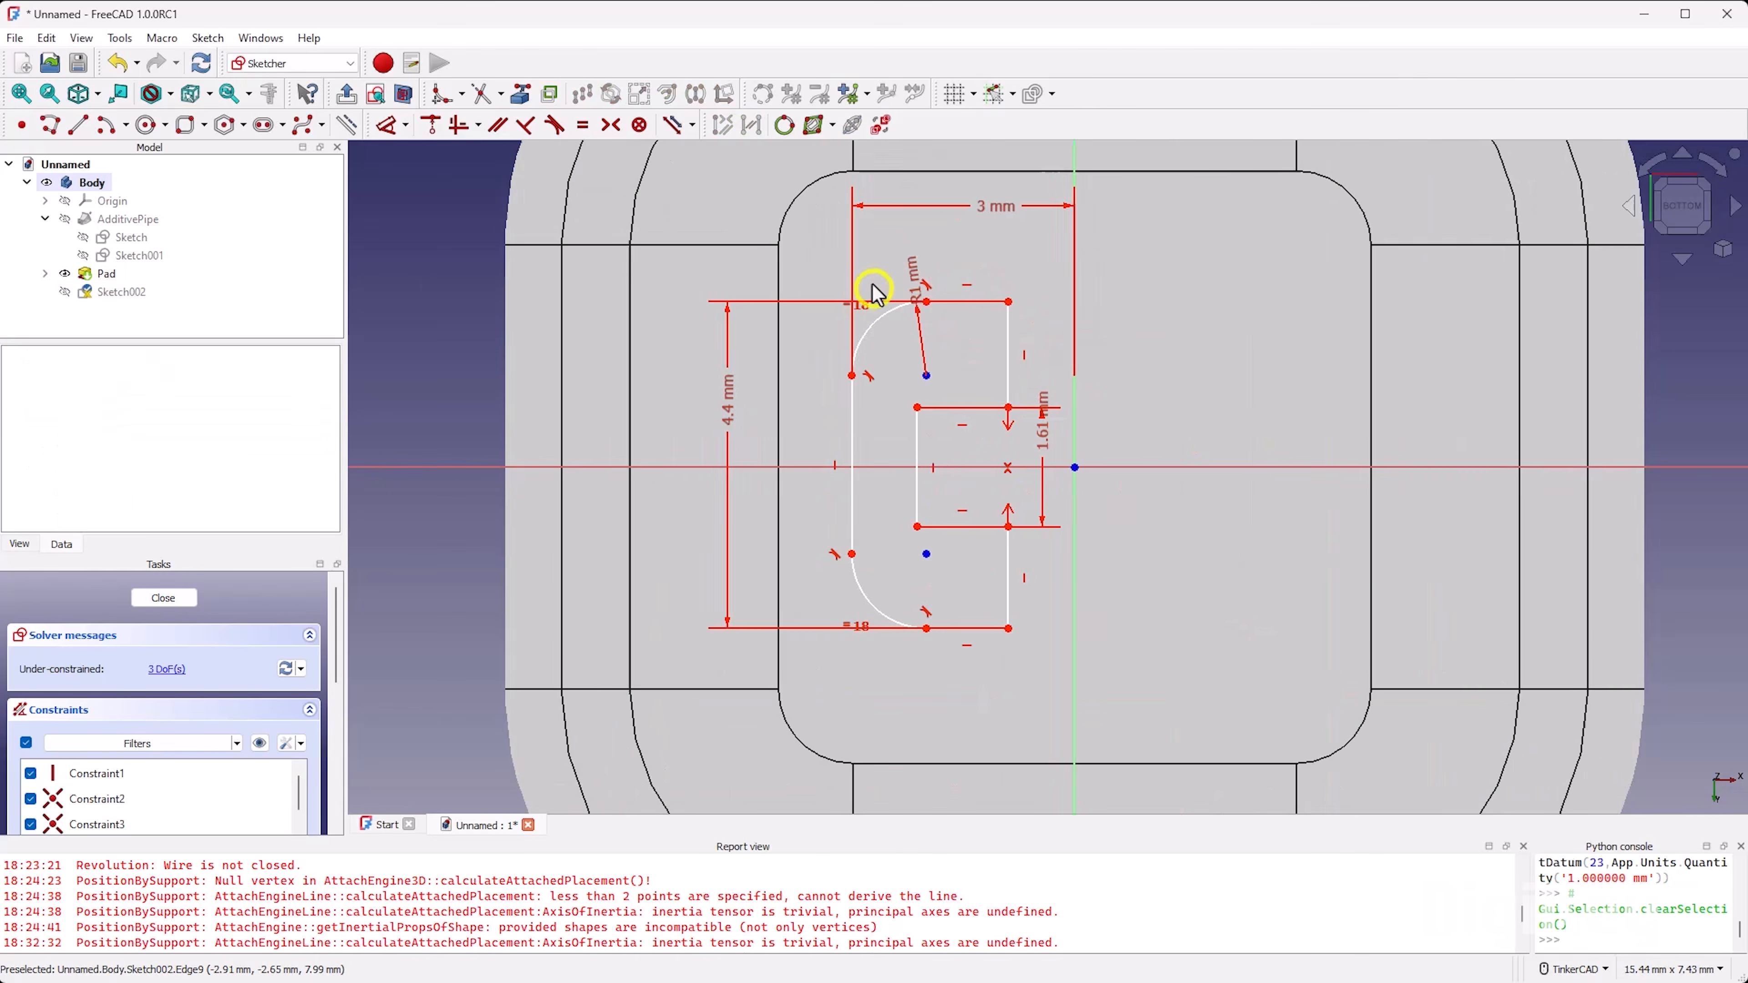
# Step: Move the radius label clear of the outline's top edge and set the notch's open corner 0.805 mm from the vertical axis
pyautogui.moveTo(910, 272); pyautogui.dragTo(872, 282)
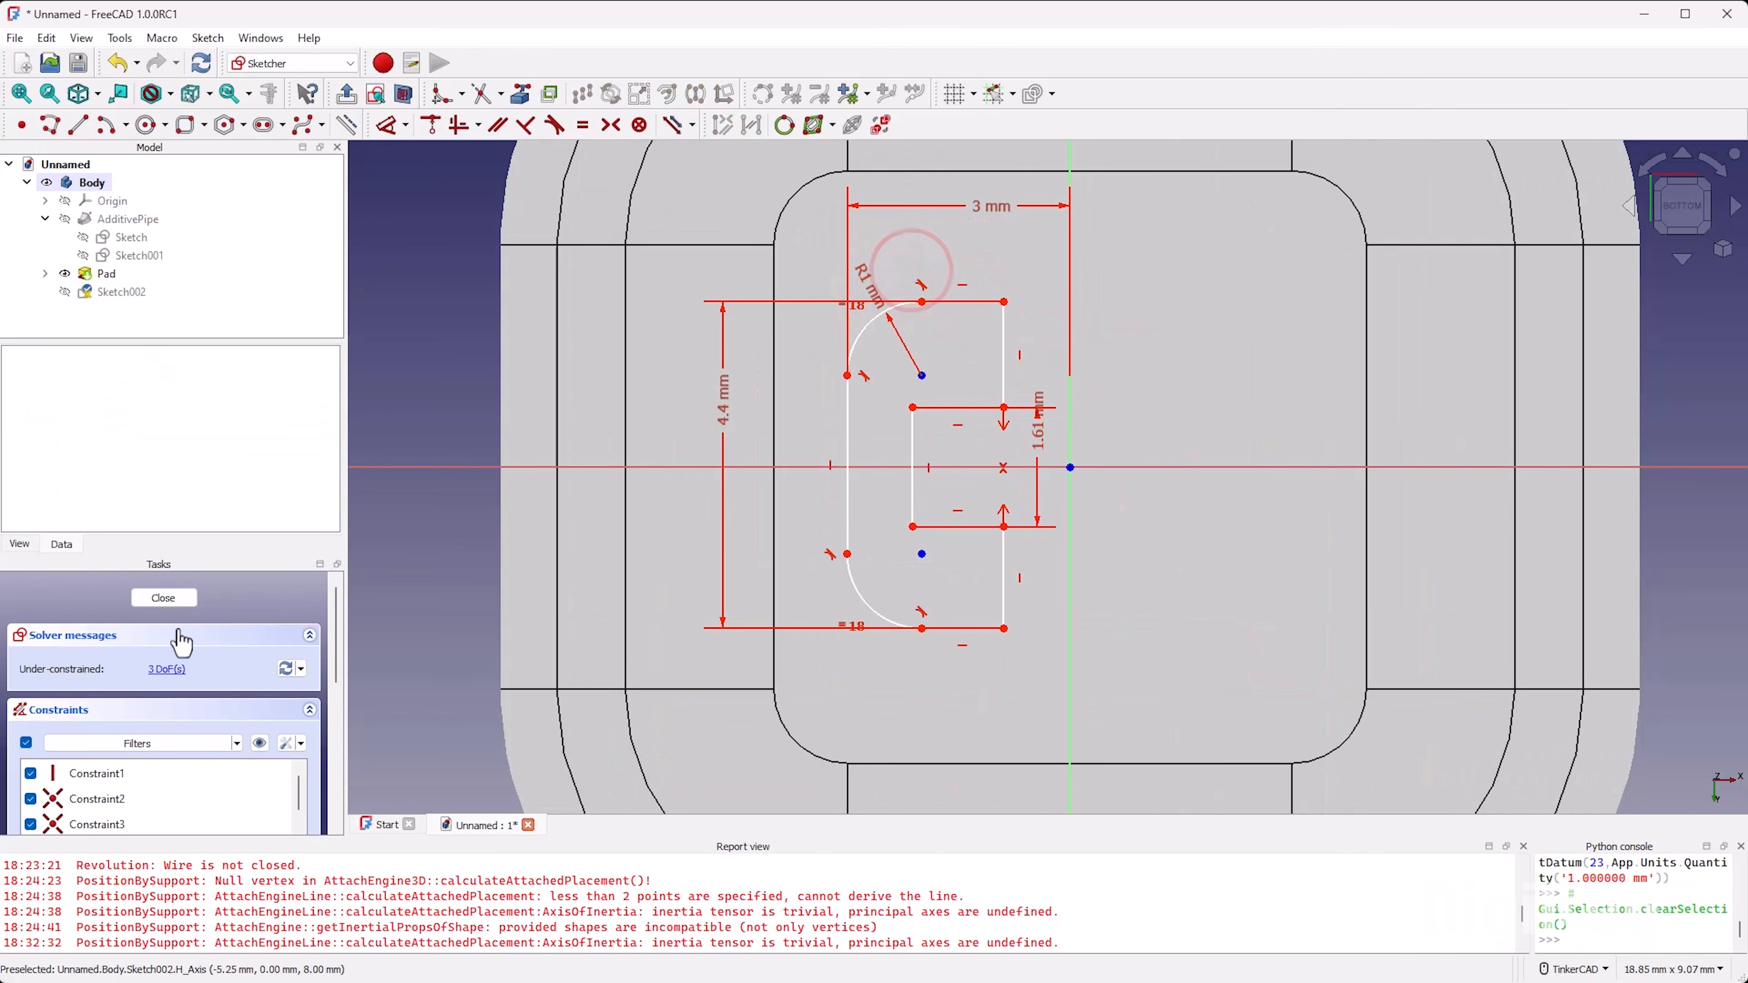
pyautogui.moveTo(1005, 348)
pyautogui.mouseDown()
pyautogui.moveTo(1012, 366)
pyautogui.moveTo(1007, 351)
pyautogui.mouseUp()
pyautogui.scroll(3, 911, 405)
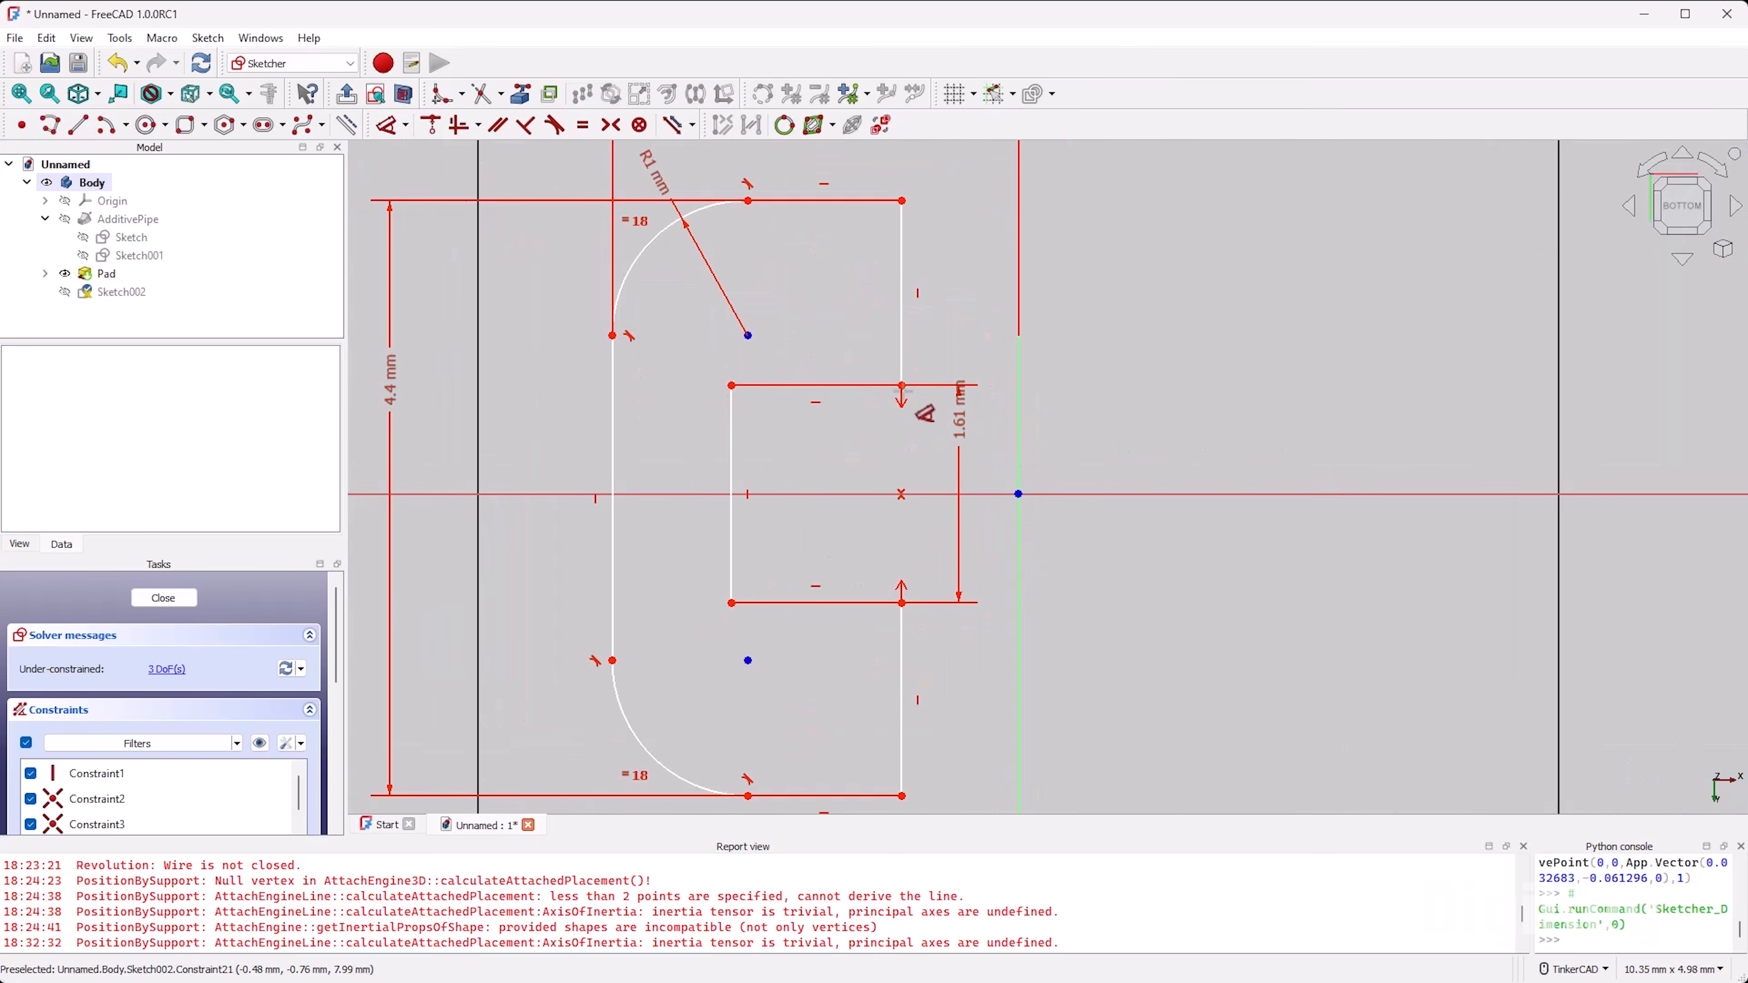
pyautogui.click(902, 386)
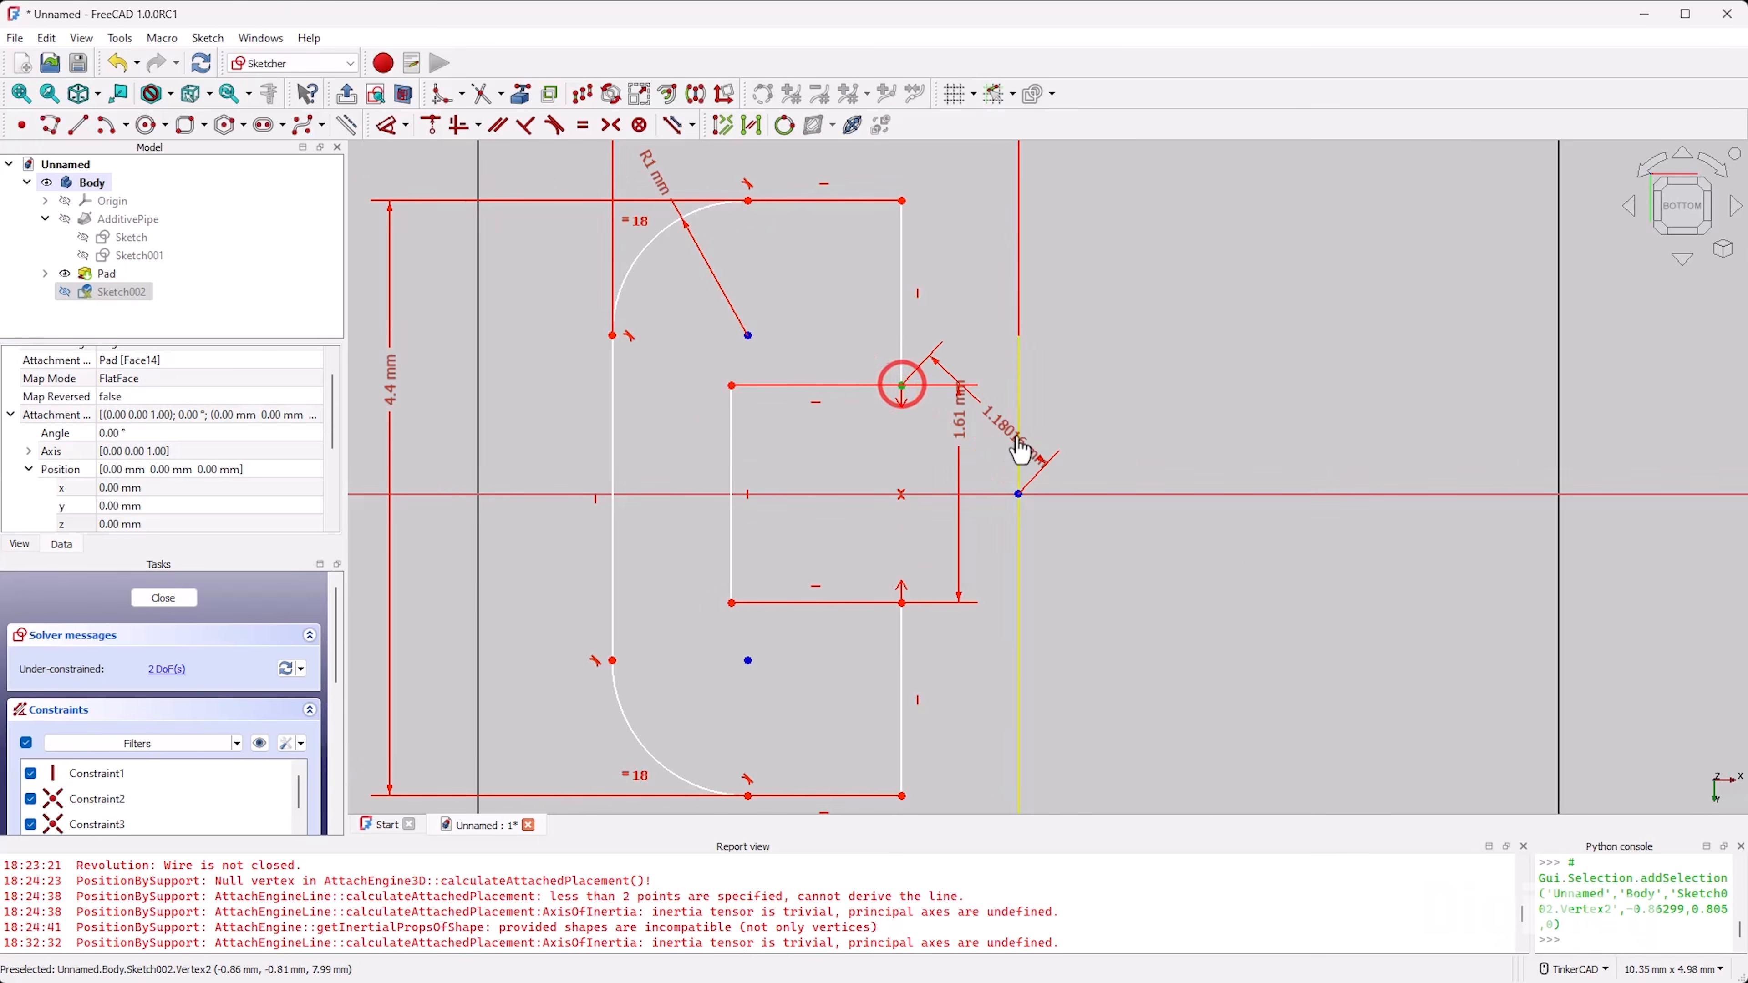
pyautogui.click(1016, 393)
pyautogui.click(964, 332)
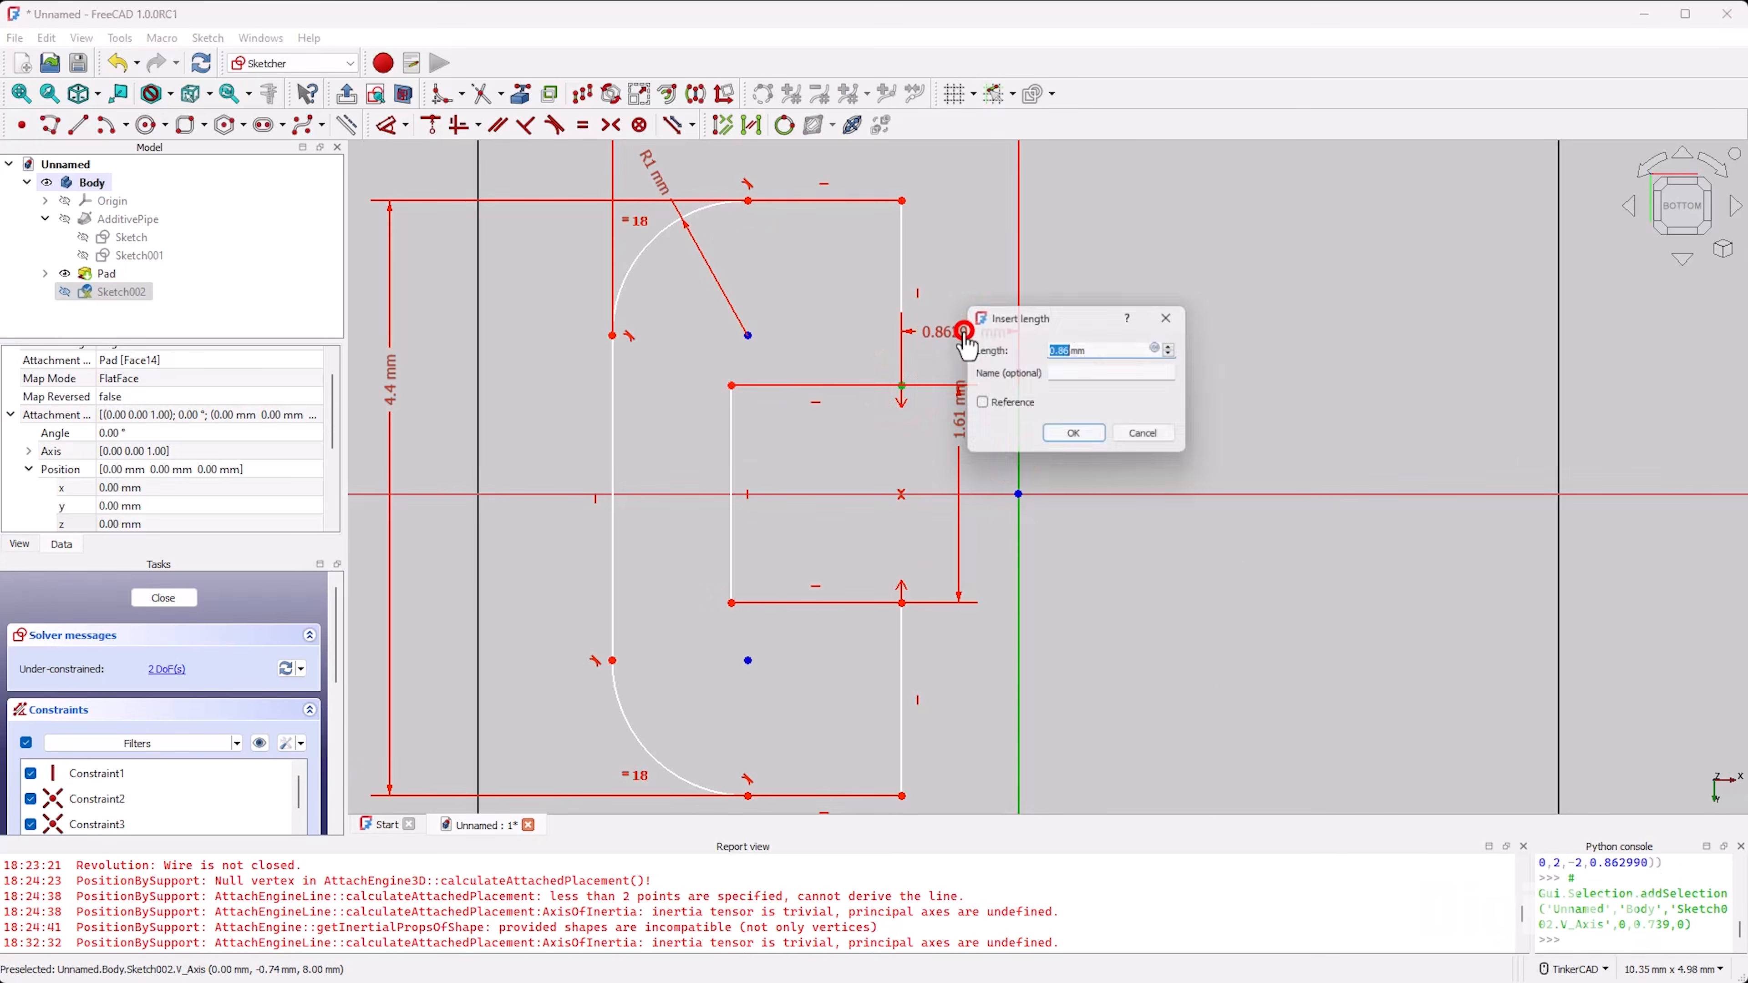
pyautogui.write('0.805')
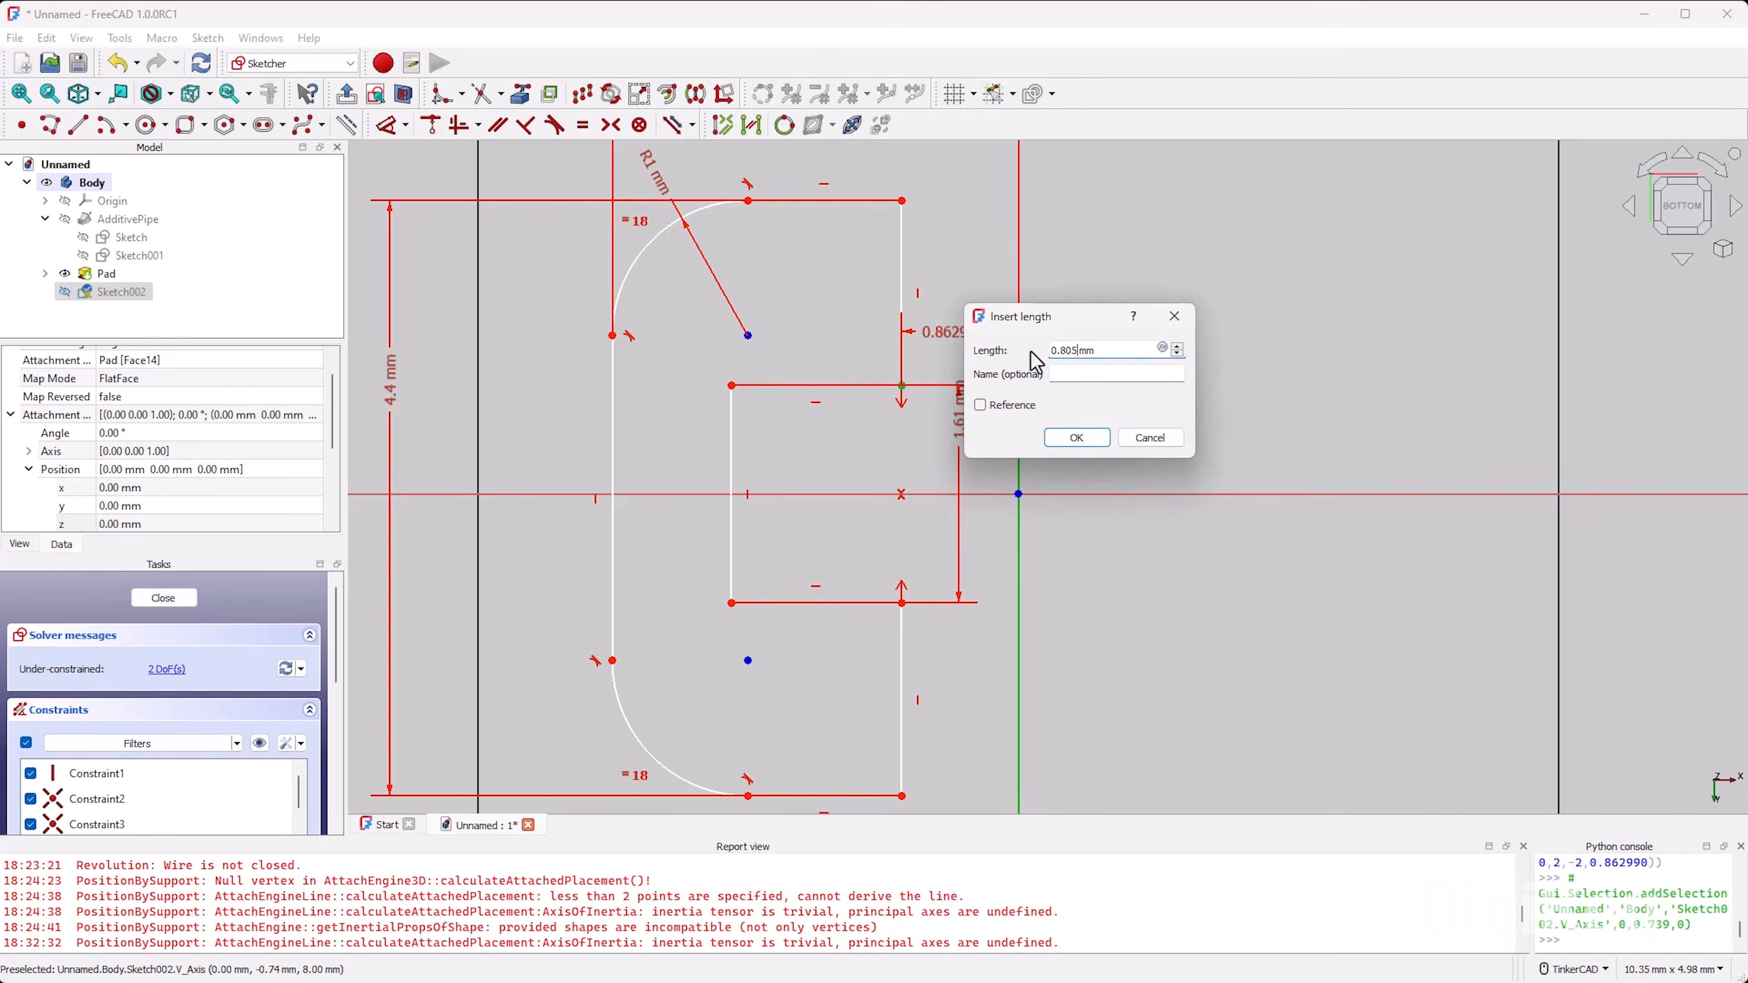
pyautogui.click(1100, 441)
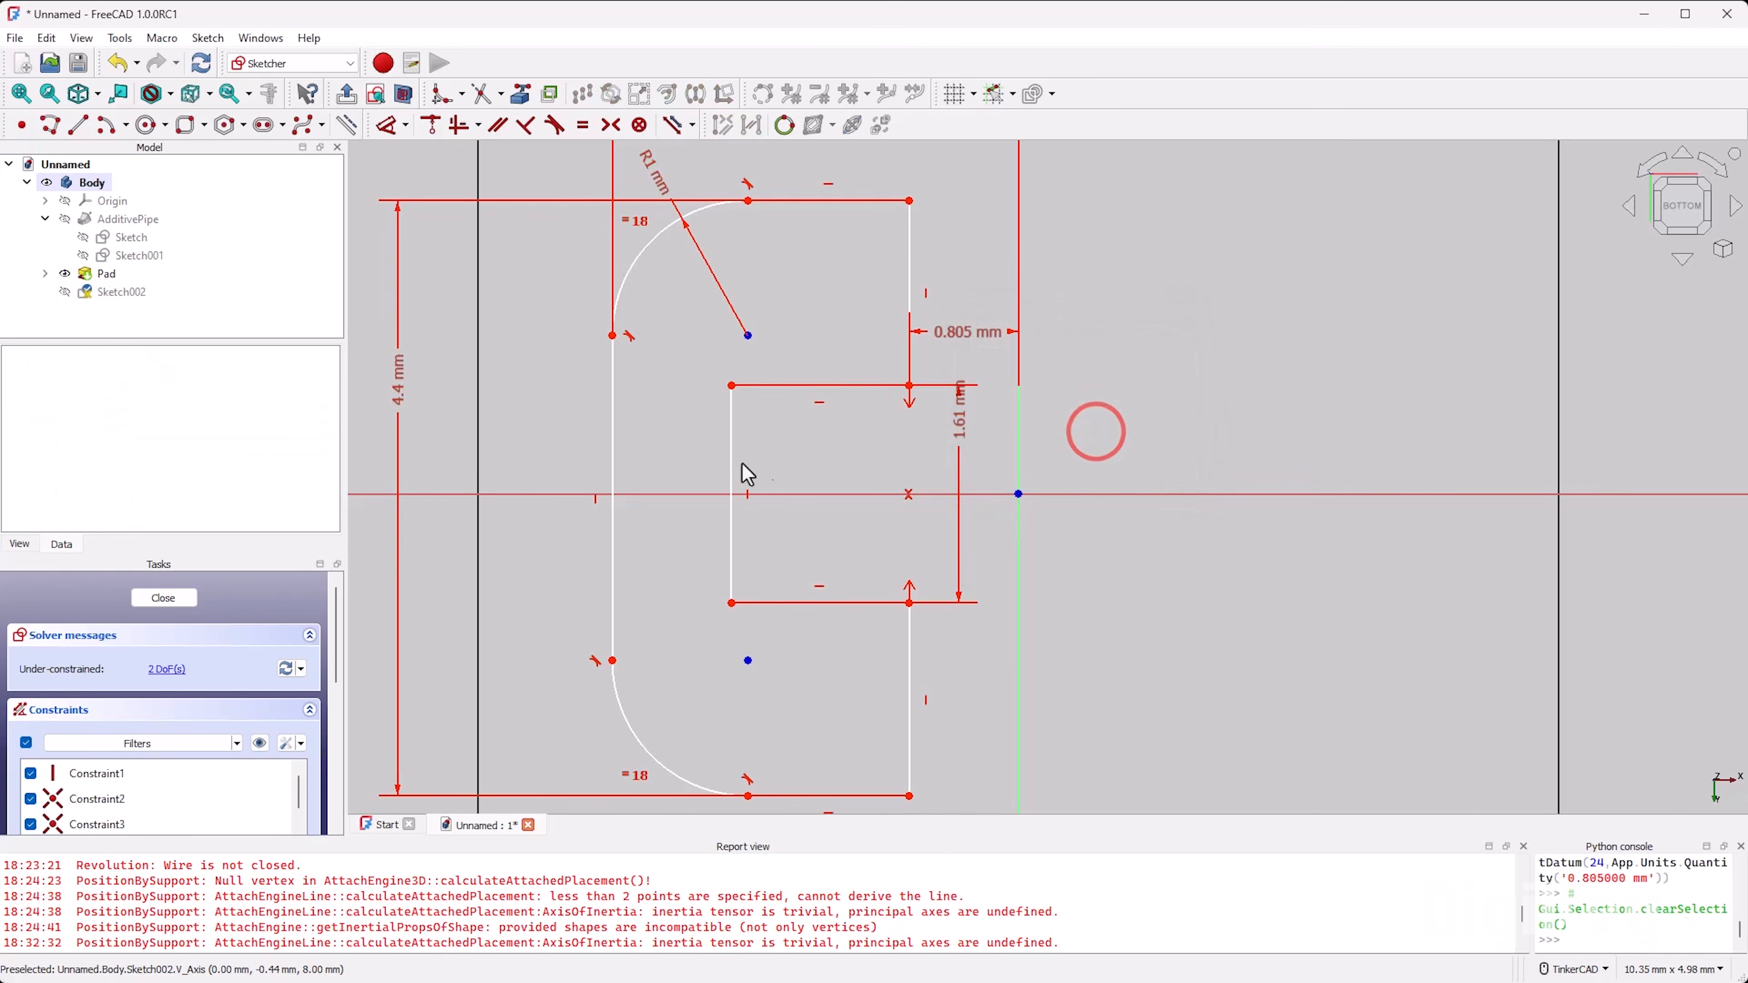
# Step: Dimension the horizontal distance from the notch's inner edge to the vertical axis as 2.2 mm
pyautogui.click(731, 543)
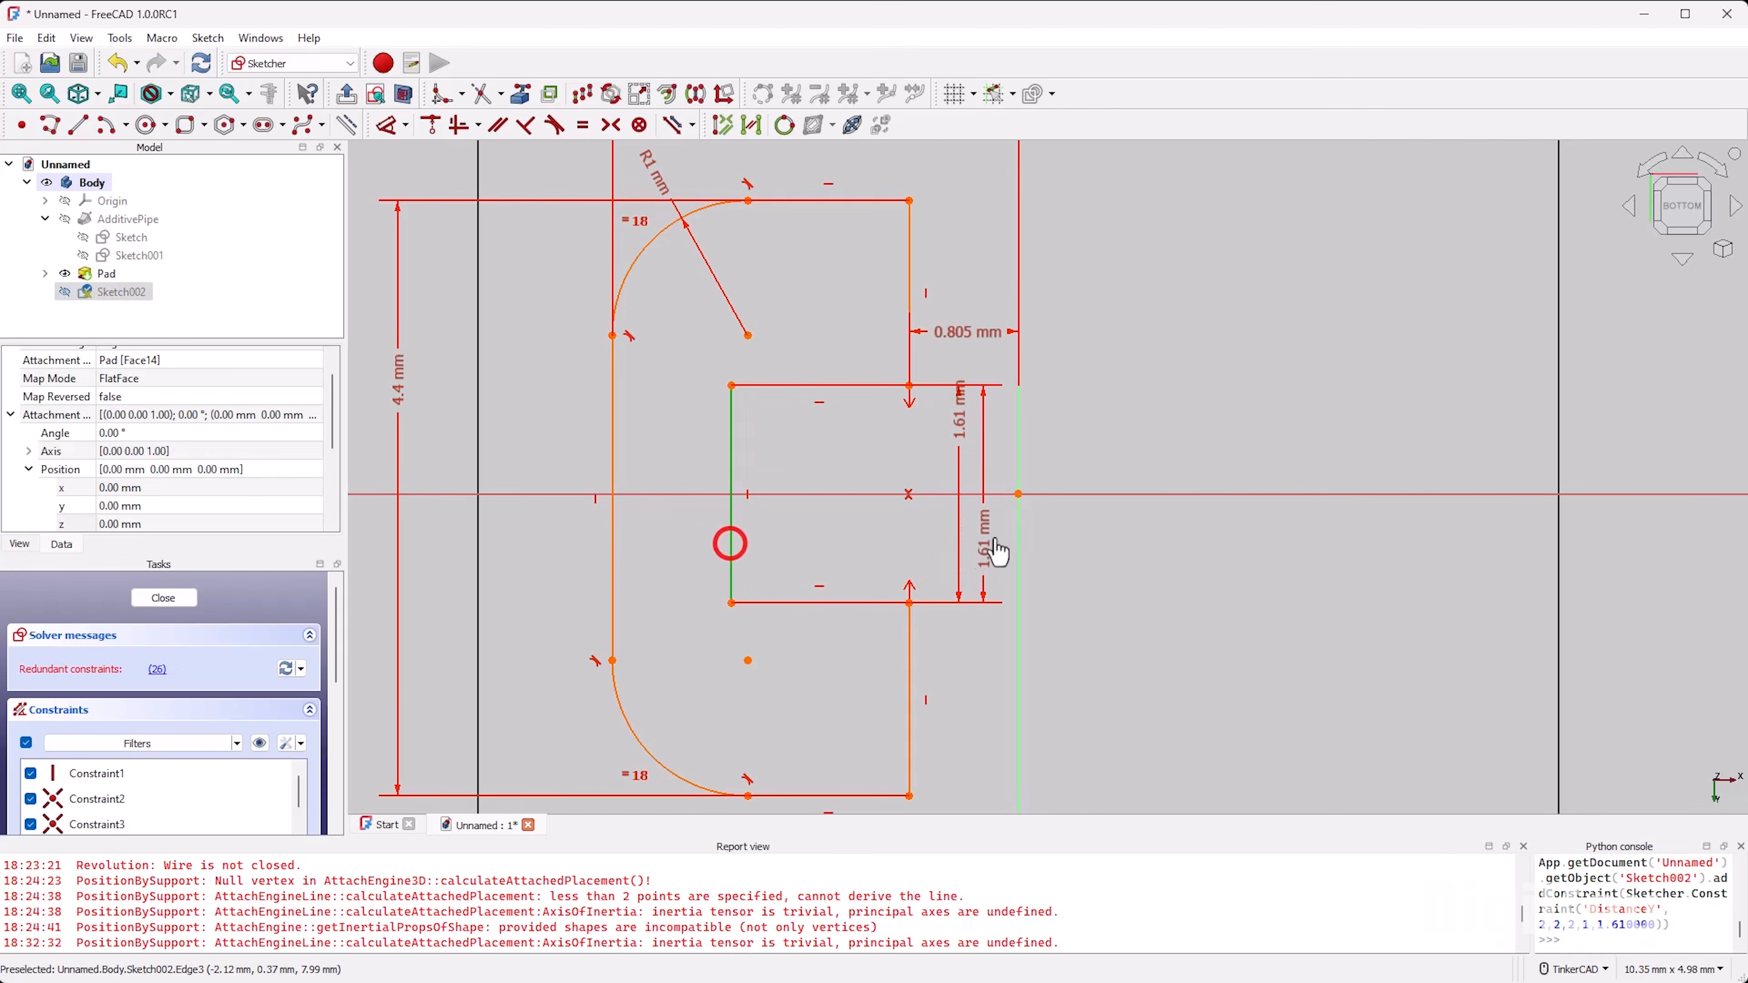
pyautogui.click(1020, 536)
pyautogui.click(892, 544)
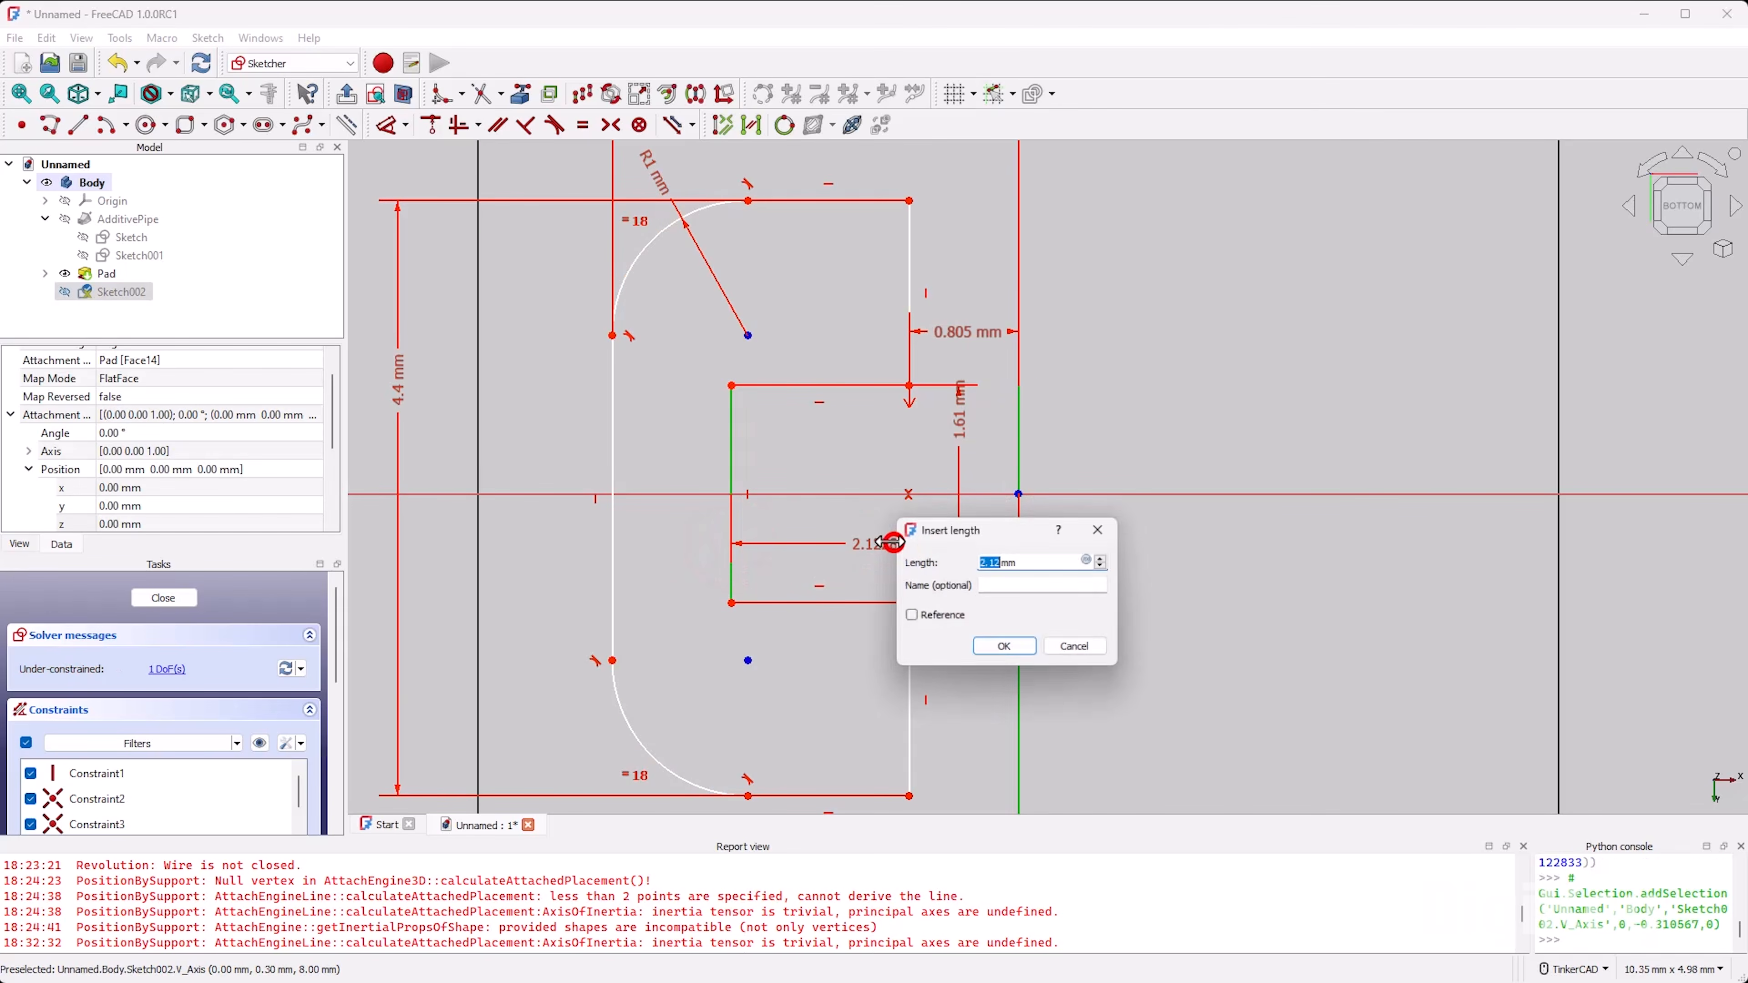
pyautogui.write('2.2')
pyautogui.press('Return')
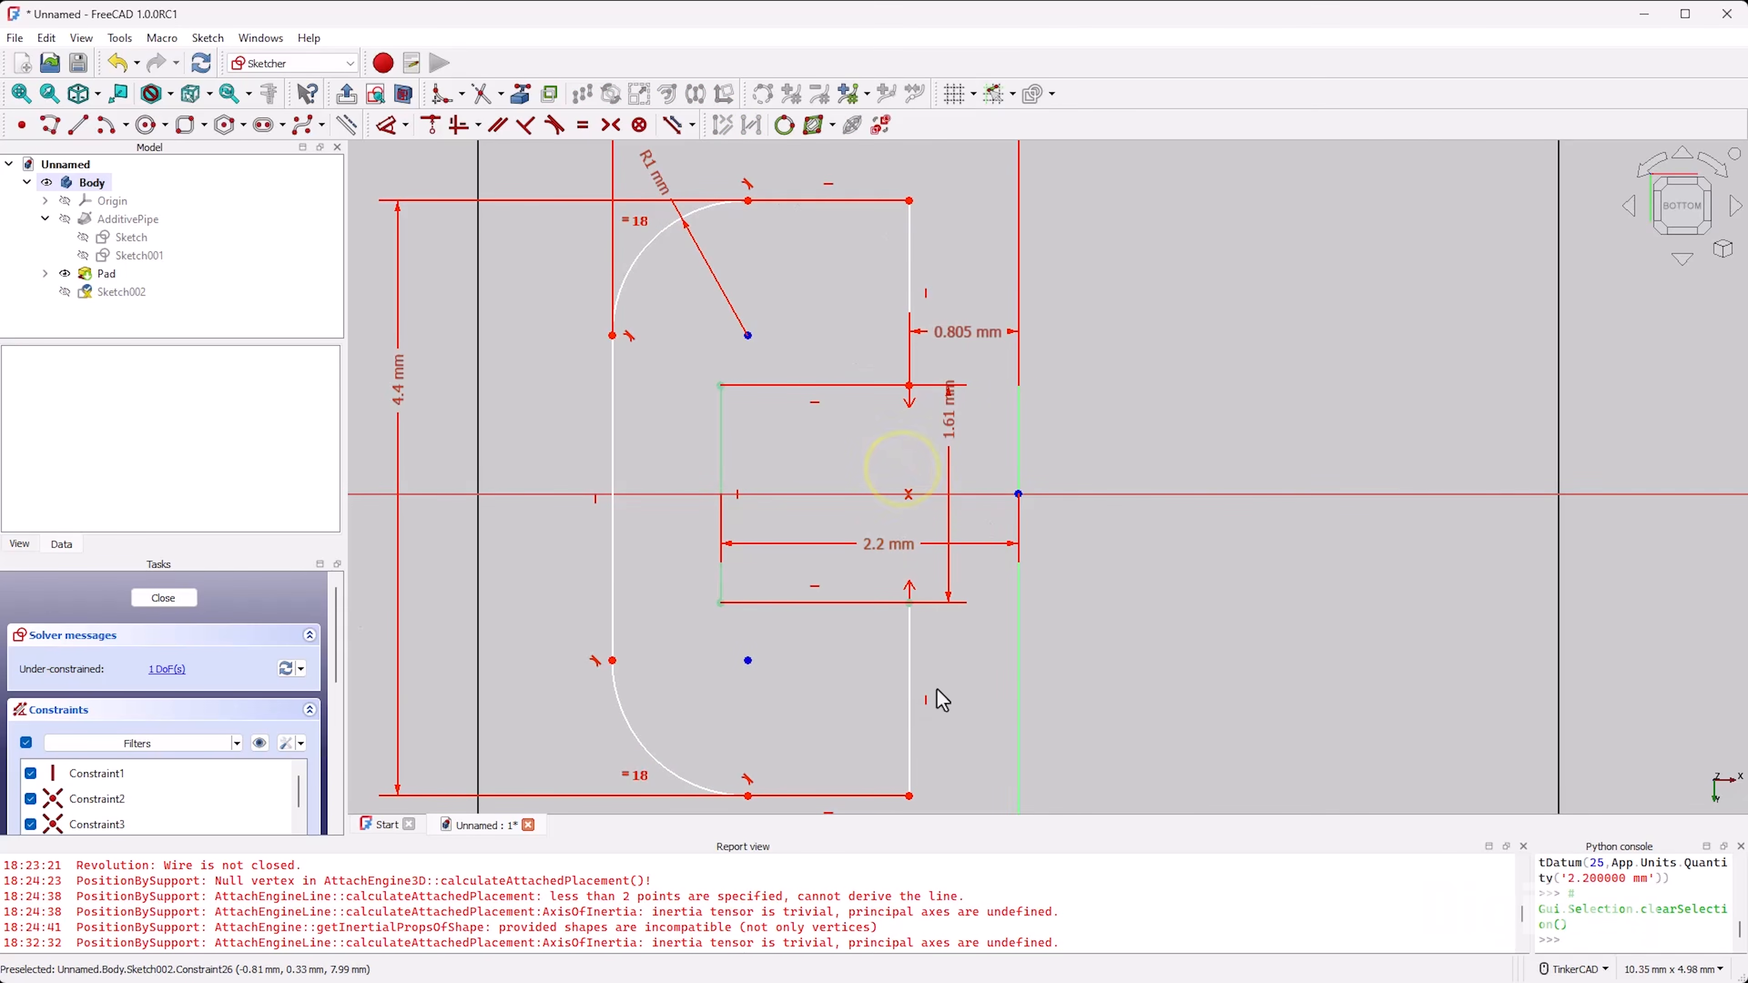
# Step: Constrain the two vertical end edges above and below the notch opening to equal length
pyautogui.moveTo(911, 676)
pyautogui.mouseDown()
pyautogui.moveTo(885, 654)
pyautogui.moveTo(890, 713)
pyautogui.moveTo(868, 671)
pyautogui.mouseUp()
pyautogui.moveTo(893, 236)
pyautogui.mouseDown()
pyautogui.moveTo(882, 219)
pyautogui.moveTo(878, 257)
pyautogui.moveTo(875, 223)
pyautogui.mouseUp()
pyautogui.click(909, 247)
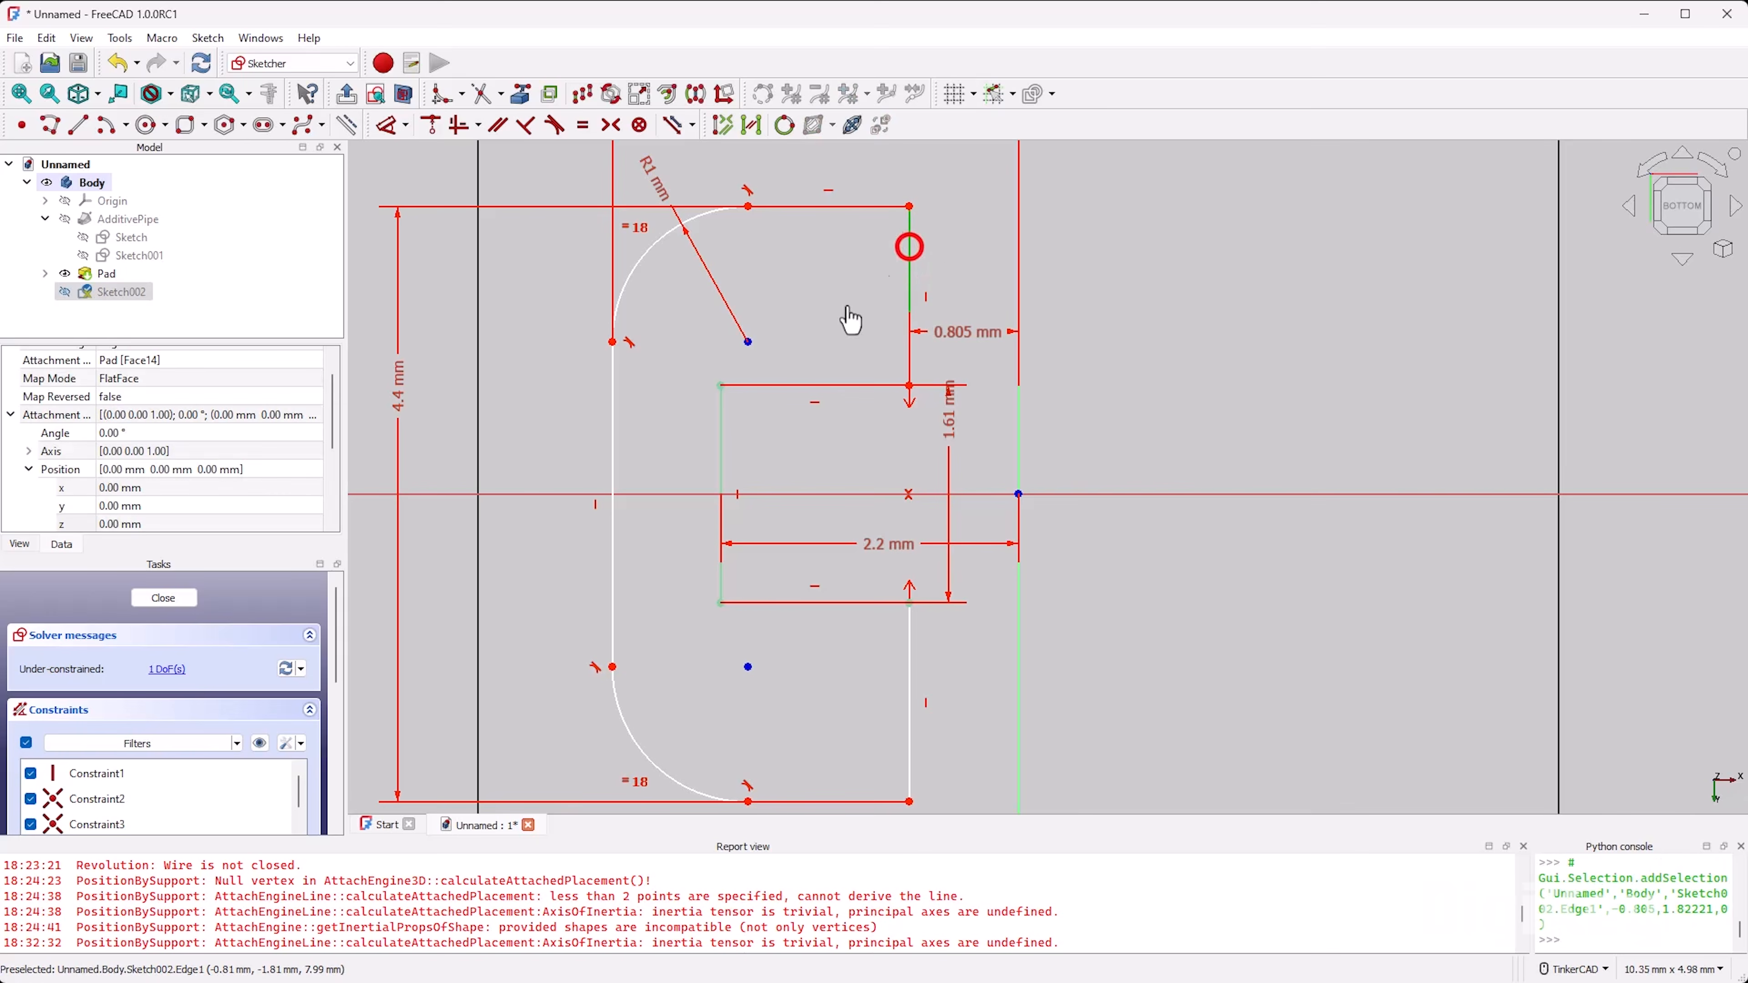
pyautogui.click(908, 660)
pyautogui.click(764, 626)
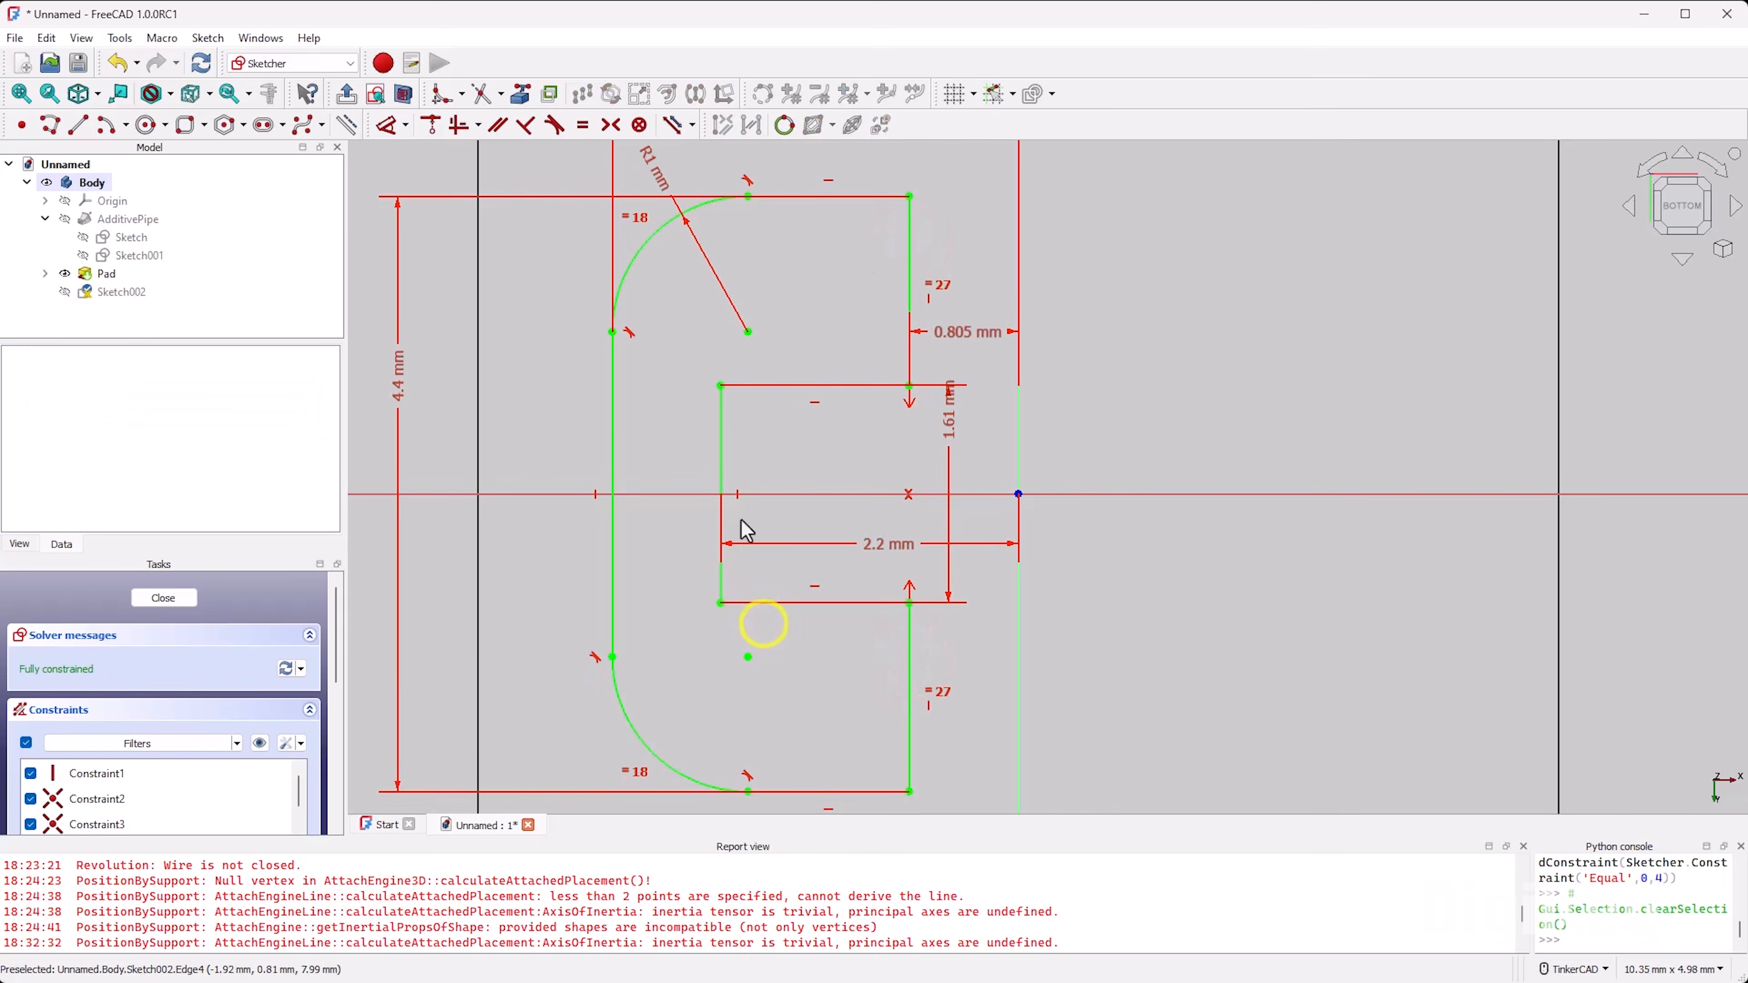
# Step: Mirror the entire notched C-shaped outline about the vertical axis, keeping the original geometry and without creating symmetry constraints
pyautogui.scroll(-4, 618, 433)
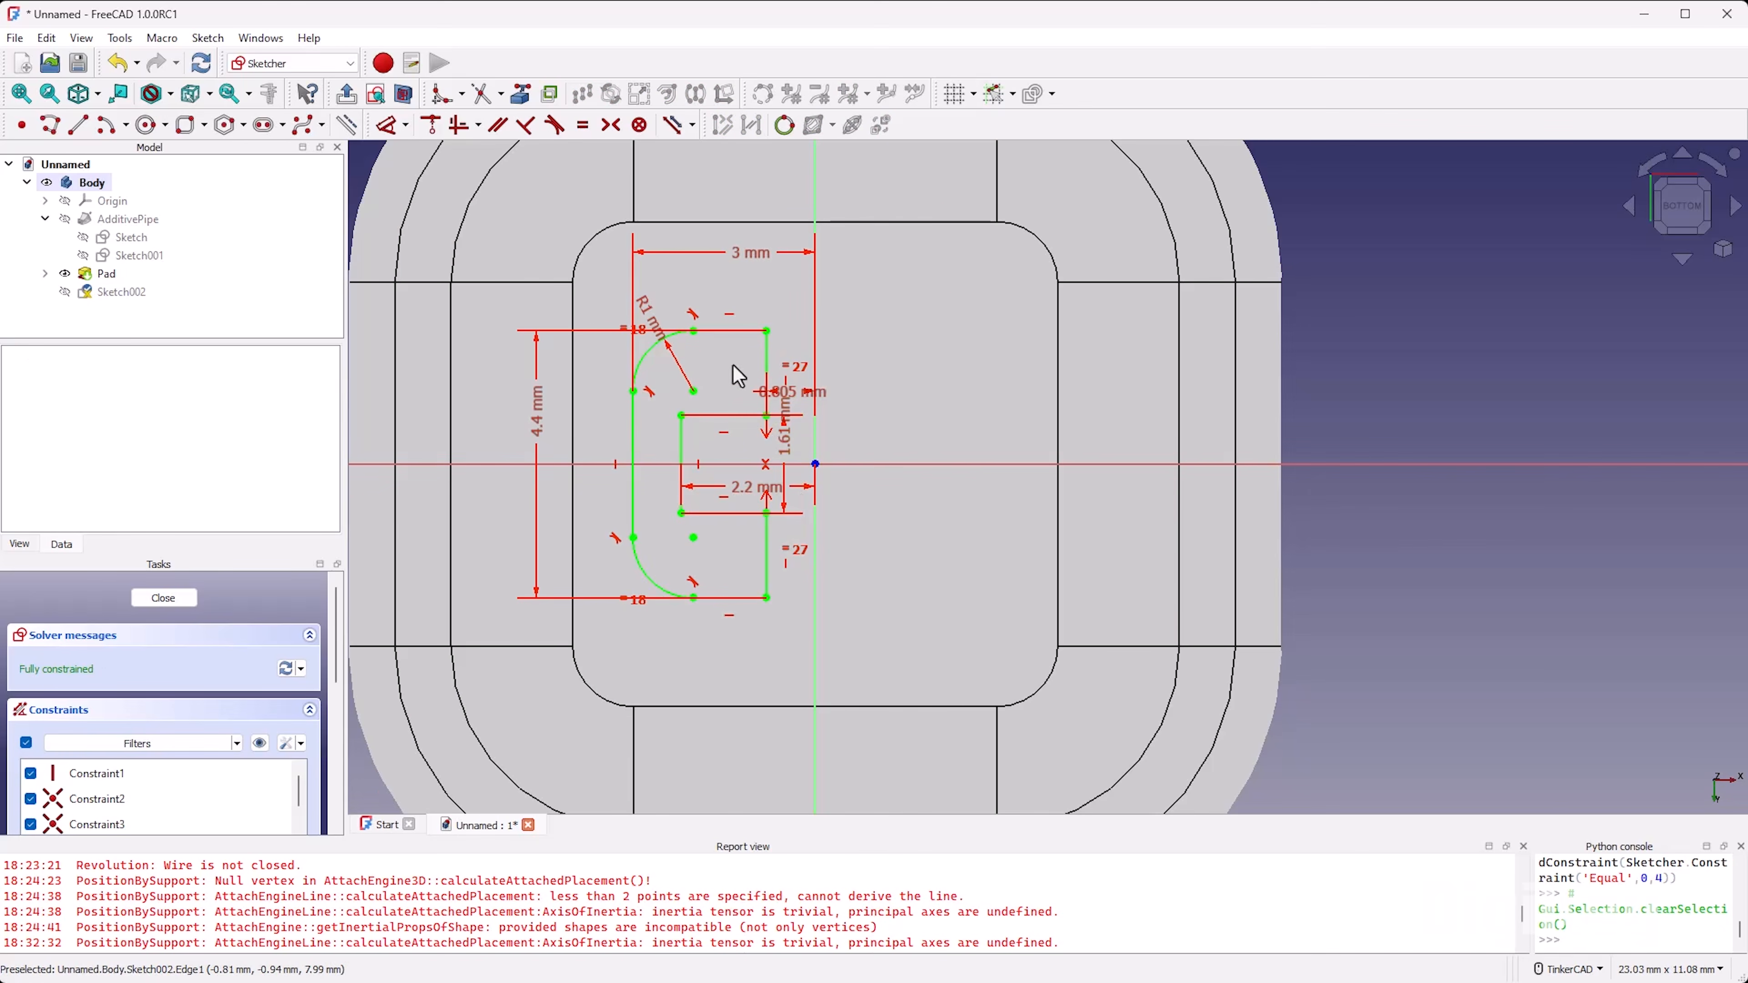
pyautogui.click(599, 303)
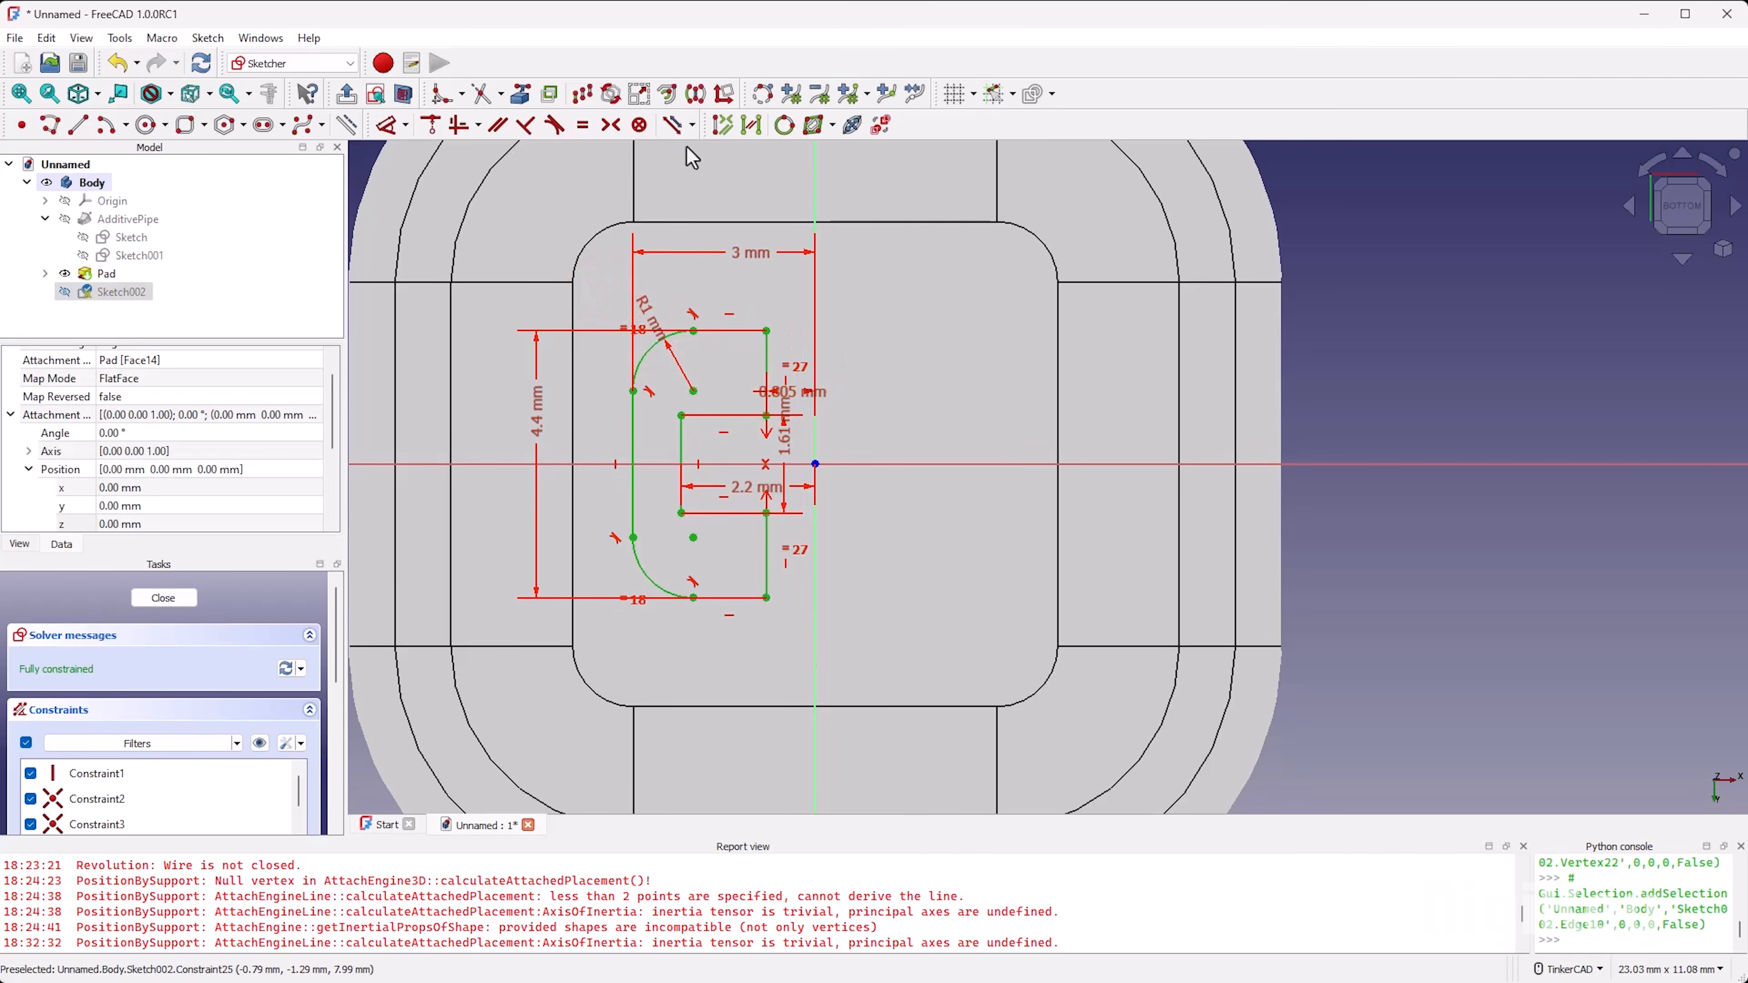
pyautogui.click(696, 100)
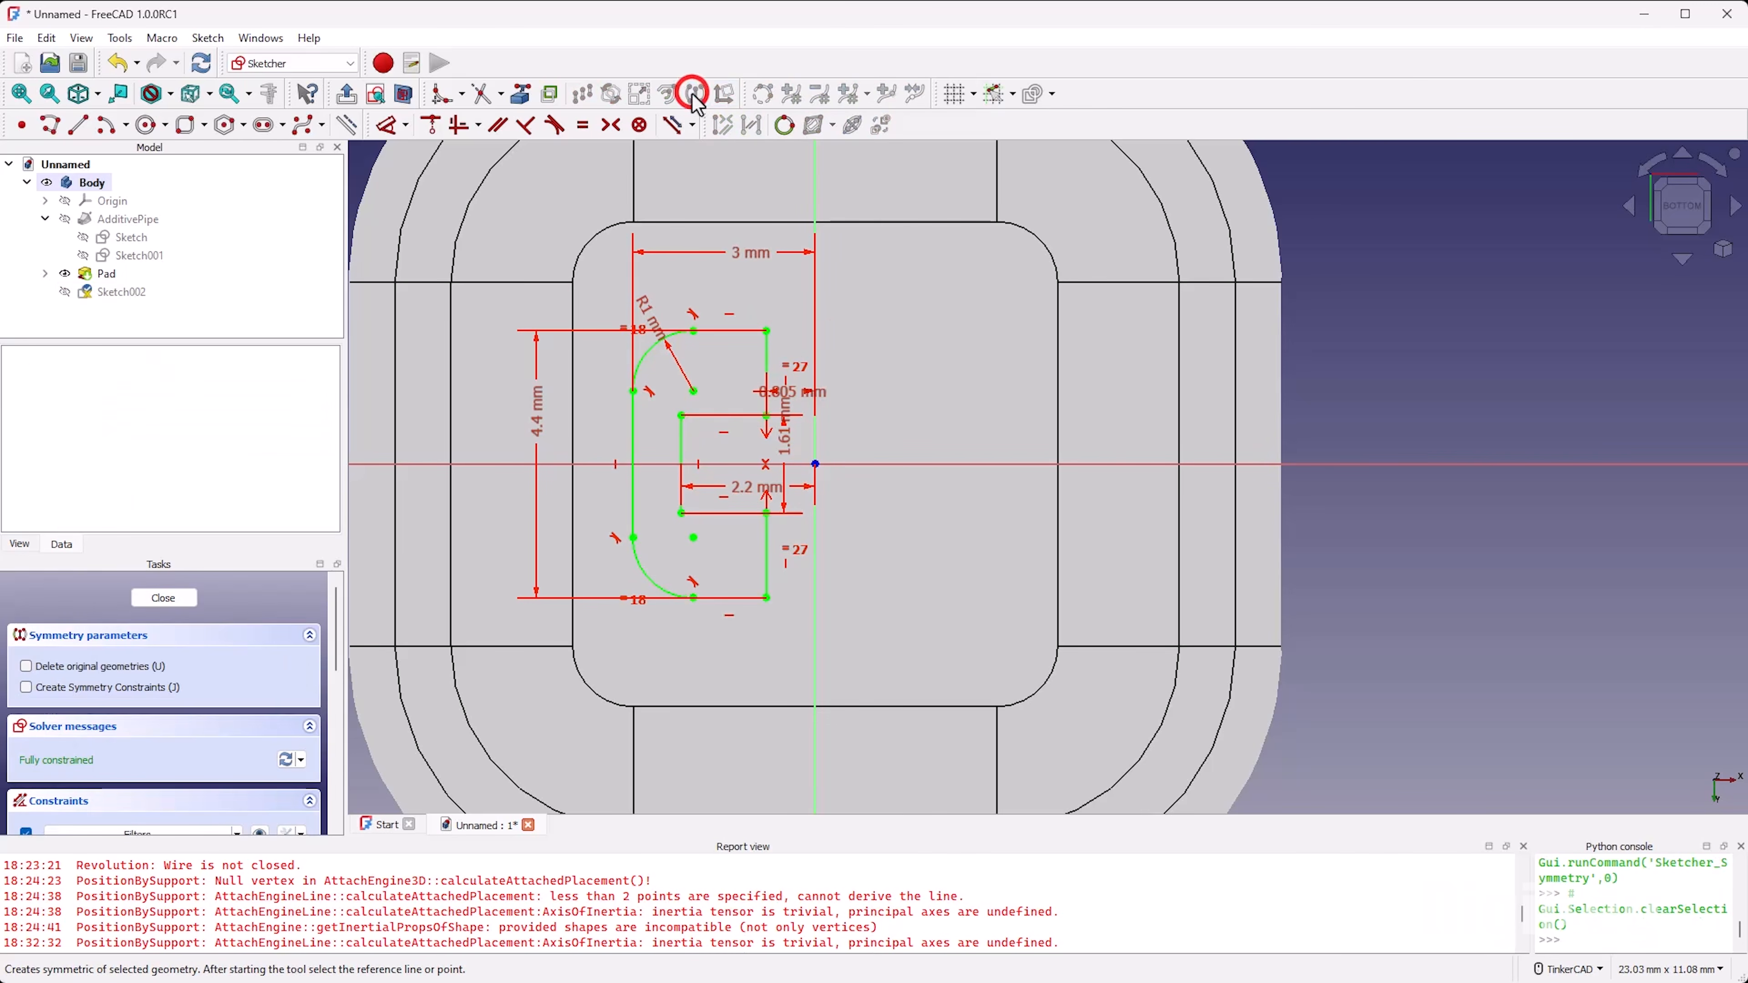
pyautogui.click(815, 320)
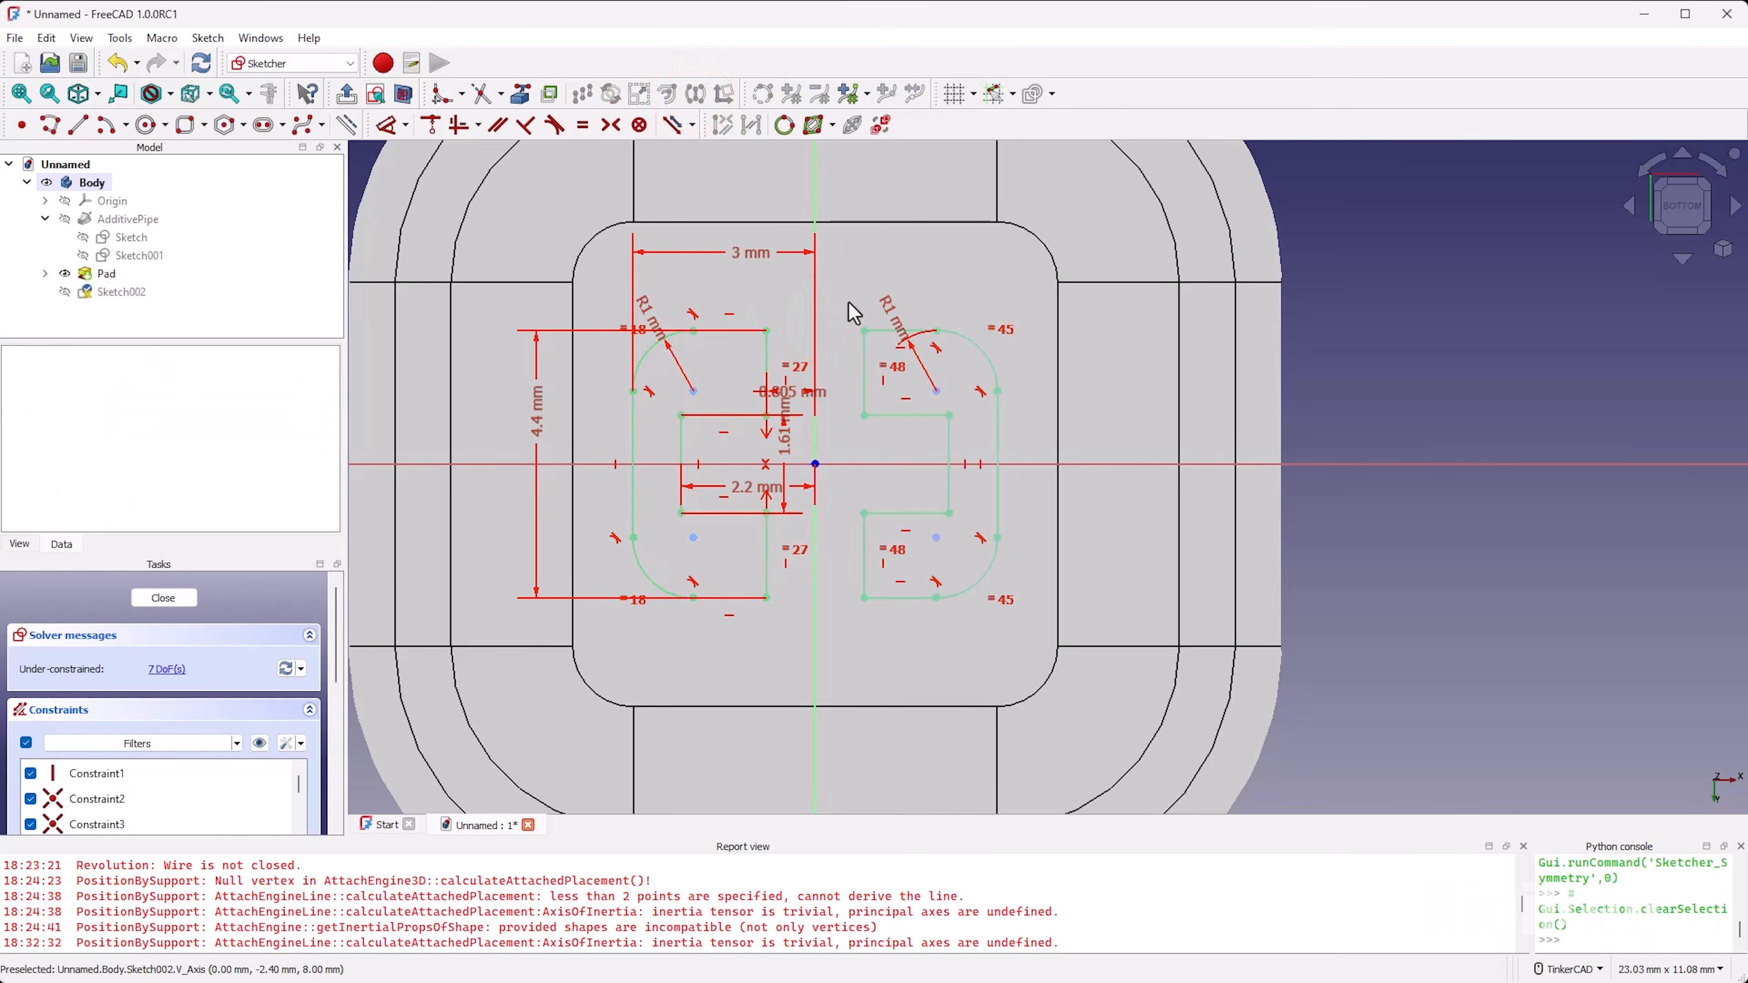
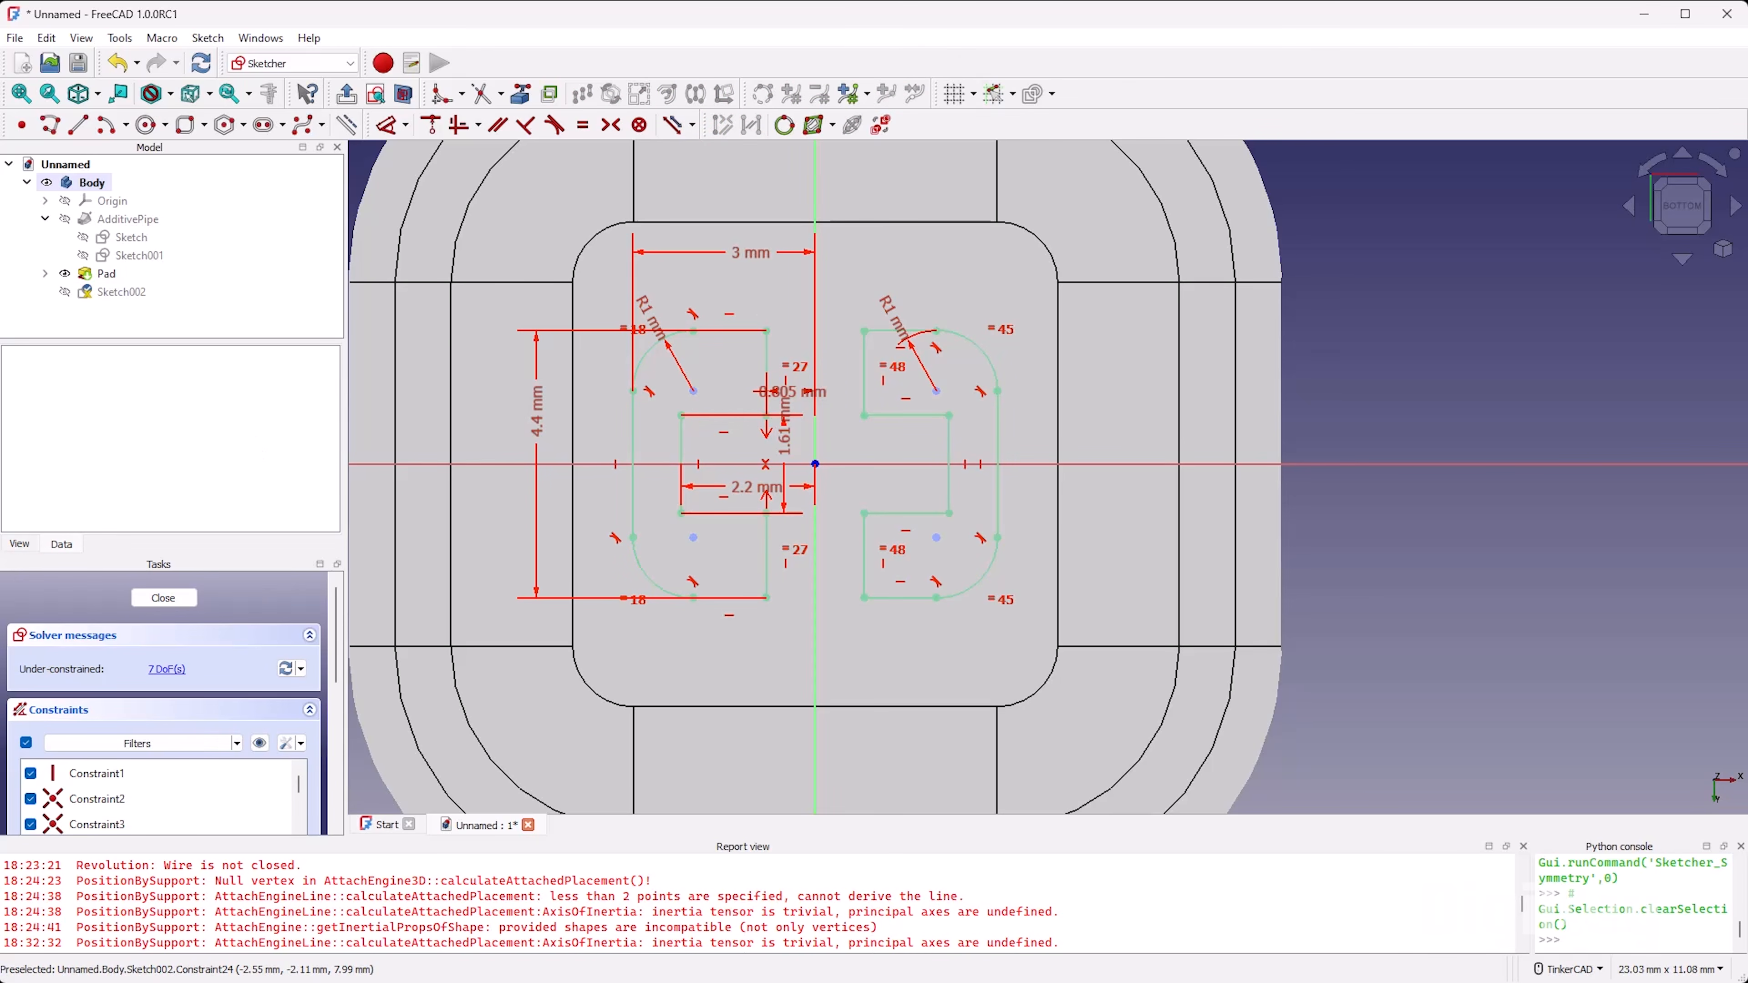
# Step: Constrain the mirrored outline's two open notch corners symmetric about the horizontal axis
pyautogui.scroll(1, 835, 408)
pyautogui.moveTo(889, 314)
pyautogui.mouseDown()
pyautogui.moveTo(896, 269)
pyautogui.moveTo(902, 341)
pyautogui.moveTo(916, 296)
pyautogui.moveTo(900, 304)
pyautogui.moveTo(920, 311)
pyautogui.moveTo(894, 321)
pyautogui.mouseUp()
pyautogui.press('s')
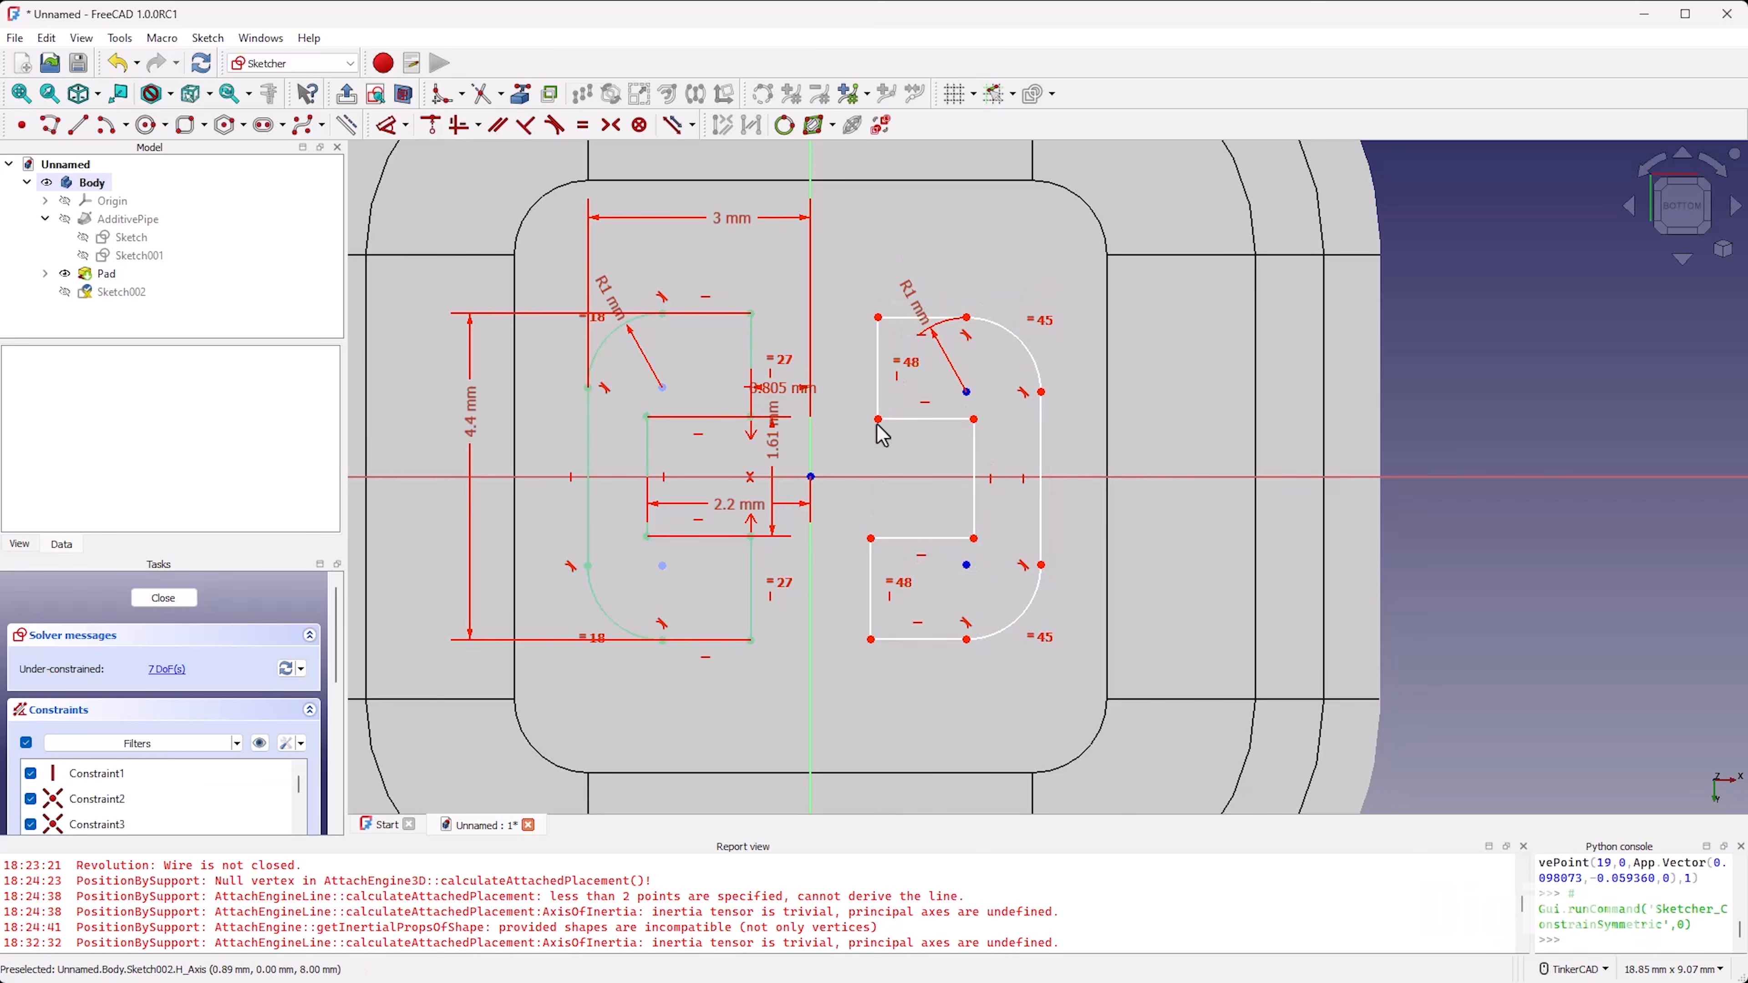
pyautogui.click(878, 419)
pyautogui.click(869, 537)
pyautogui.click(868, 477)
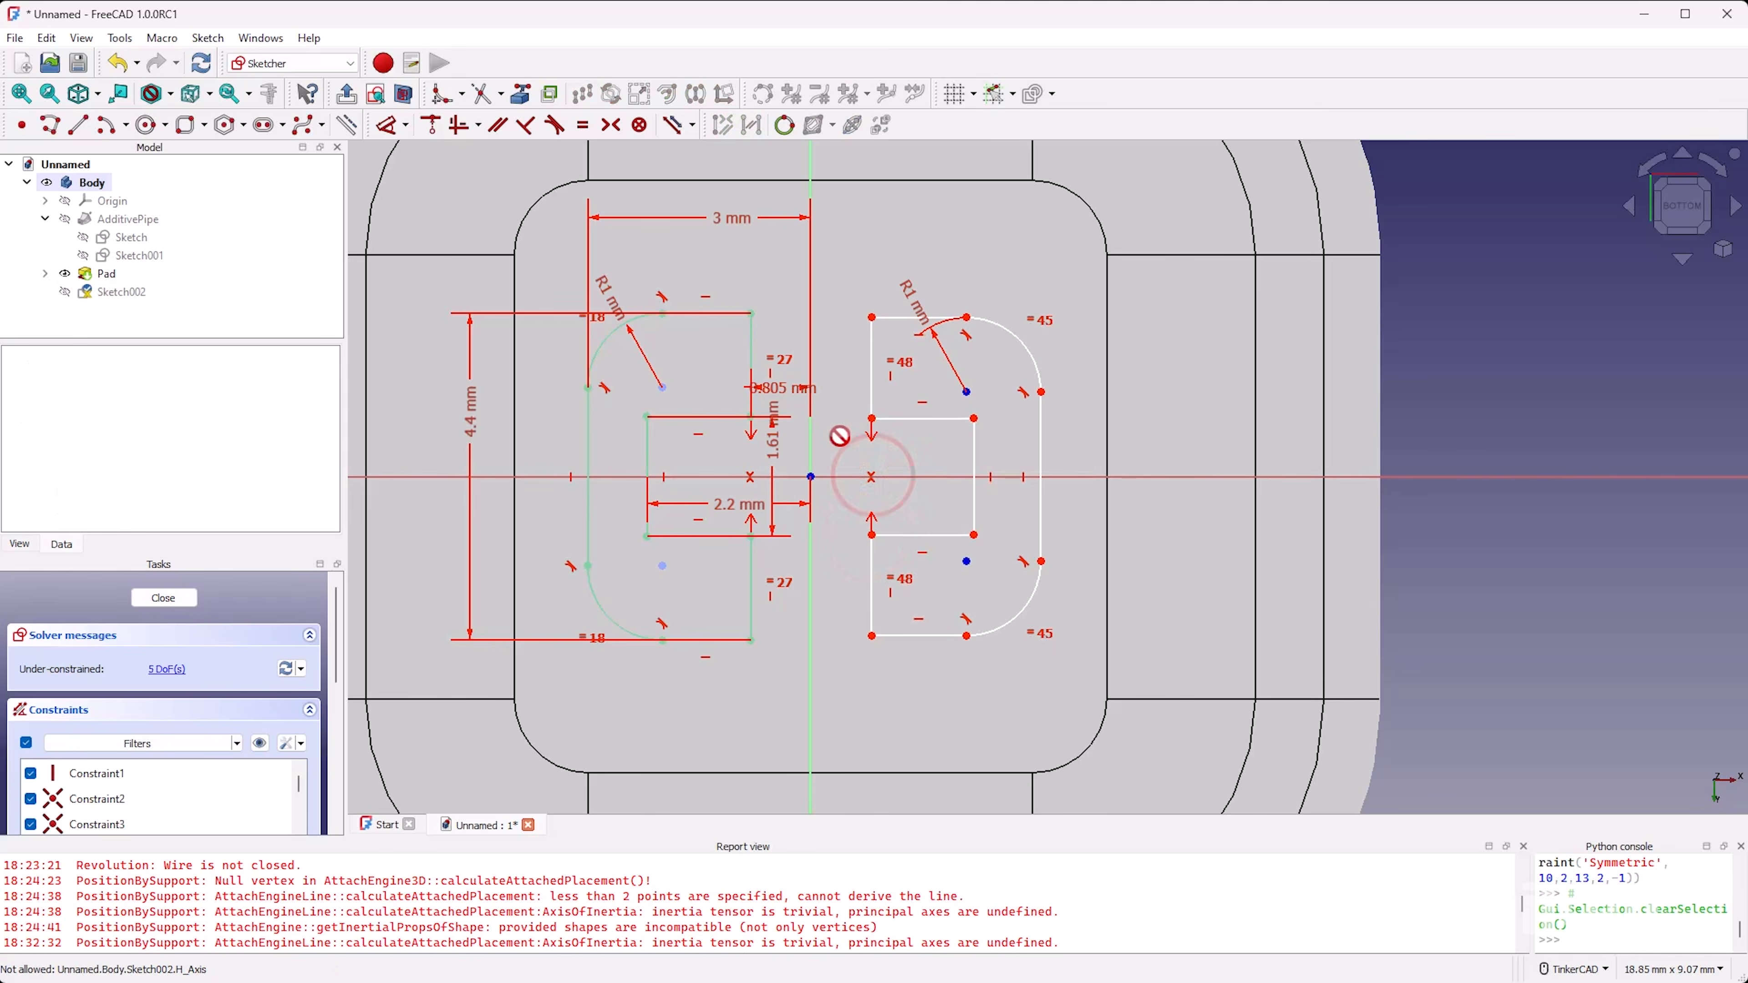
# Step: Constrain the inner vertical notch edges of the original and mirrored outlines to equal length
pyautogui.moveTo(975, 418); pyautogui.dragTo(988, 440)
pyautogui.press('e')
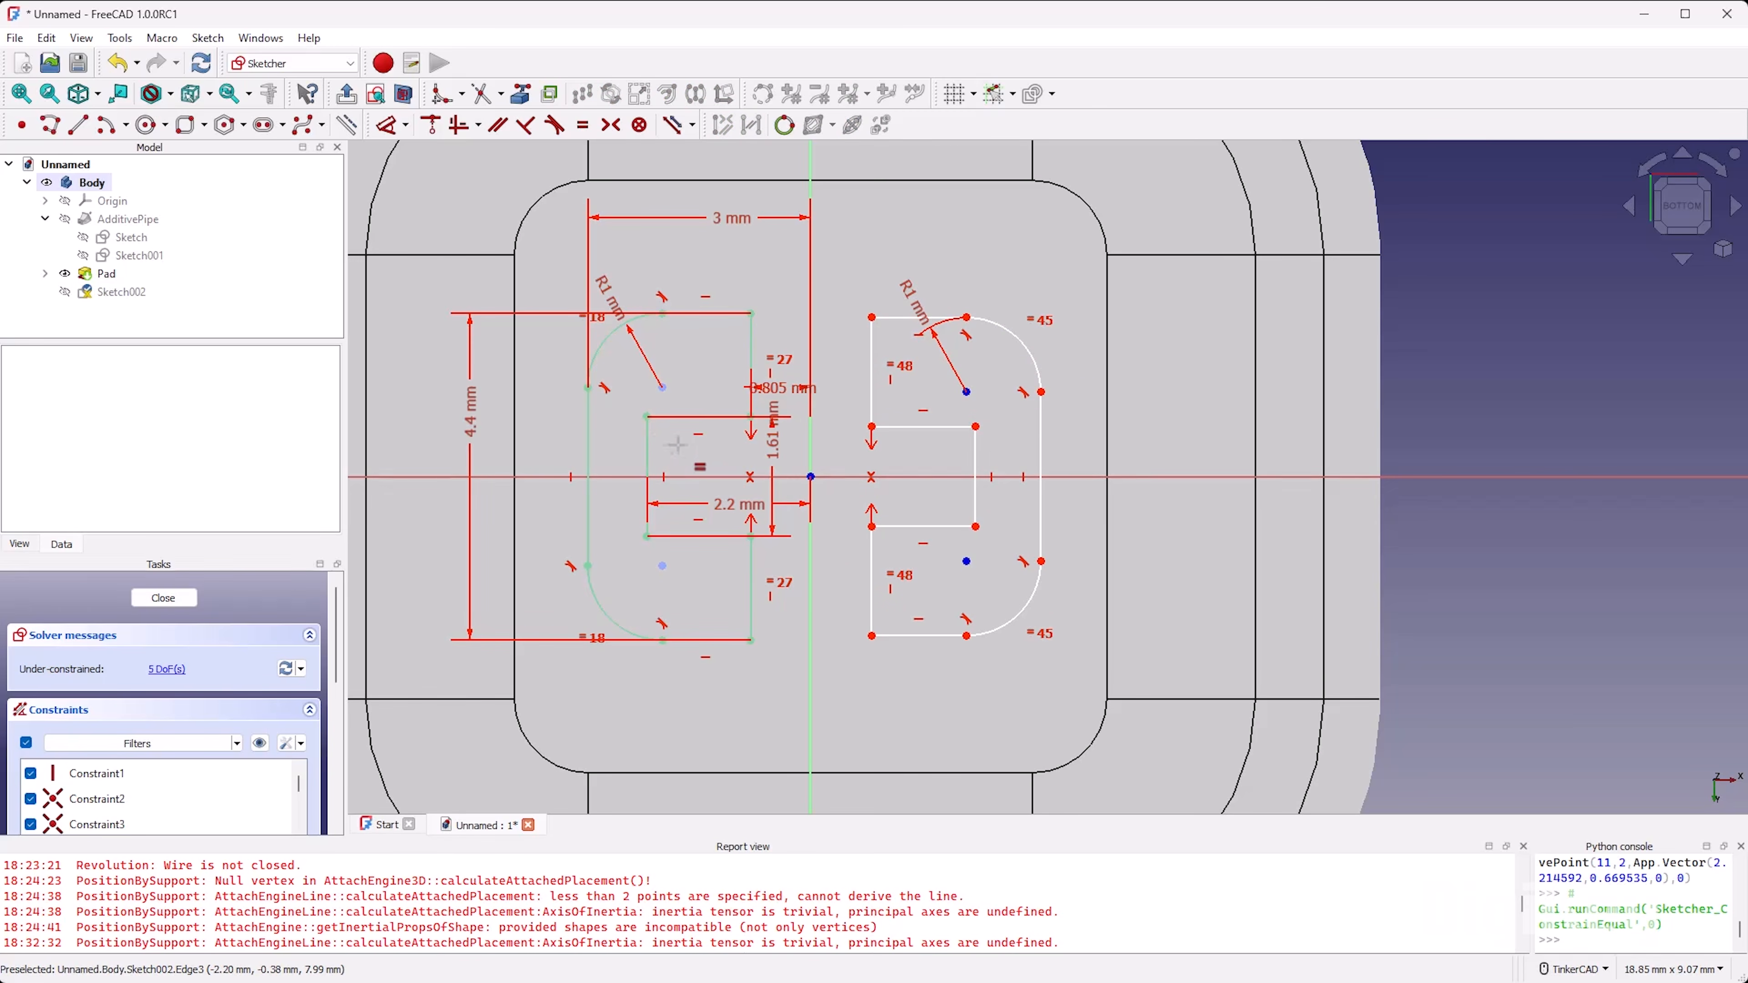
pyautogui.click(649, 437)
pyautogui.click(975, 448)
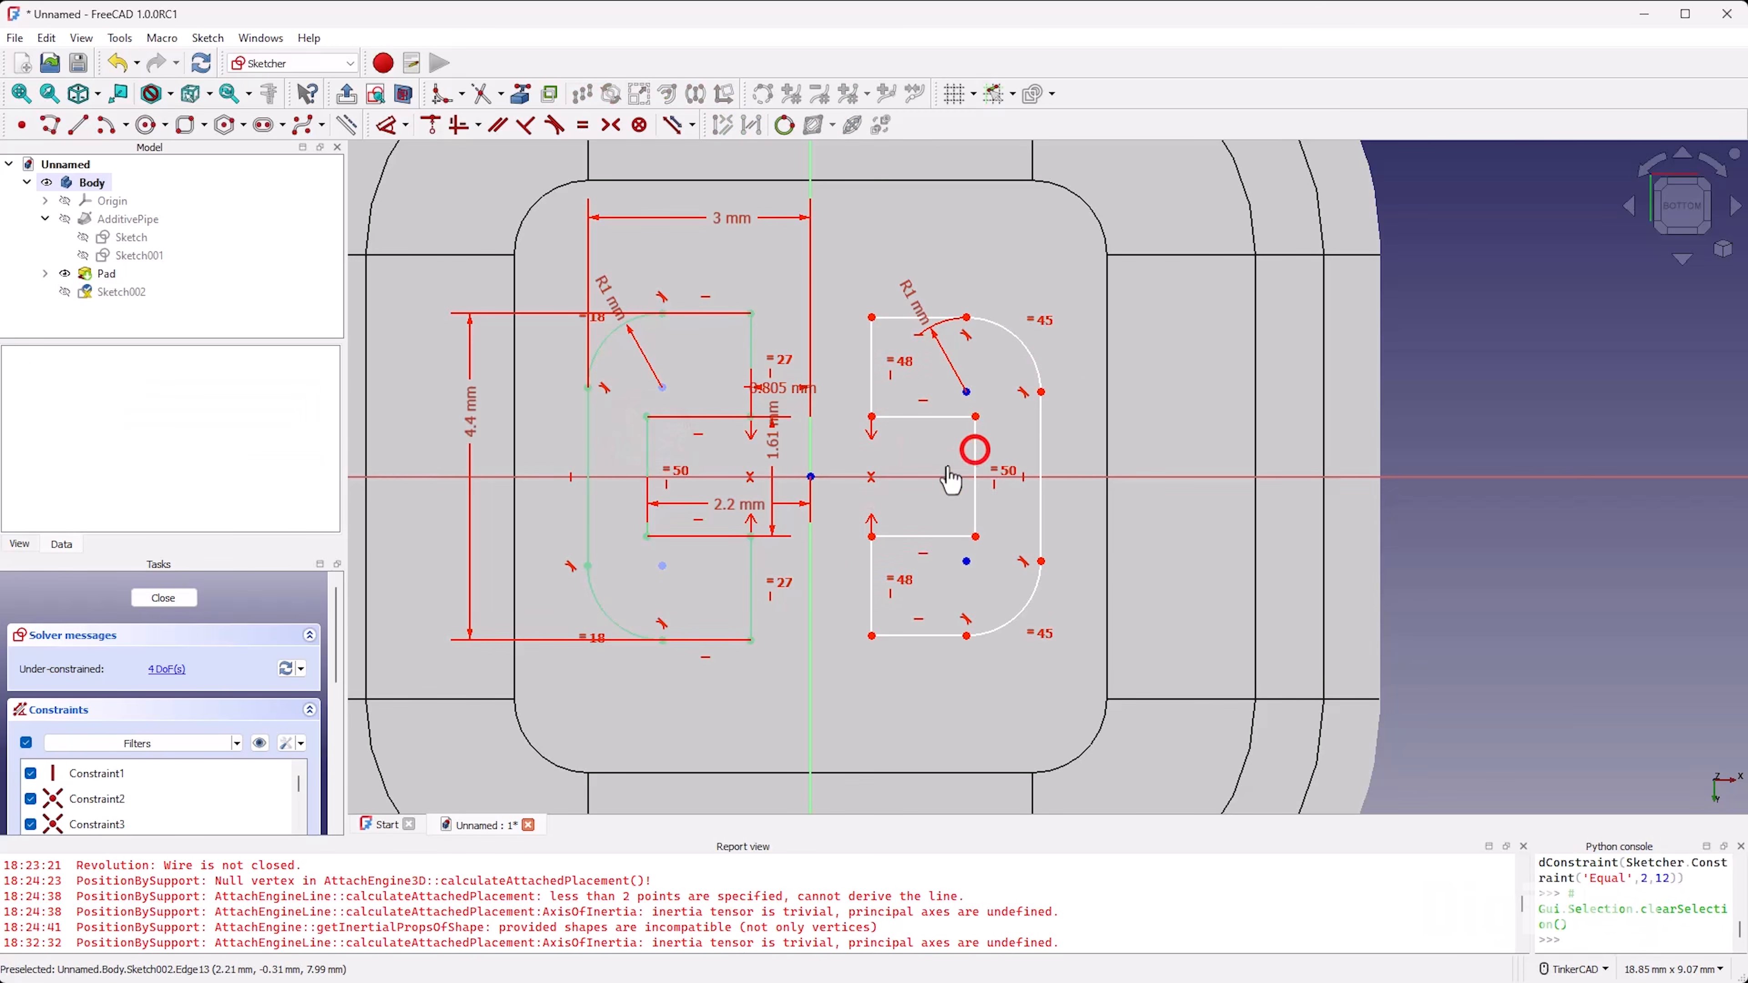
# Step: Constrain the upper horizontal notch edges of both outlines to equal length and test the mirrored outline's remaining freedom
pyautogui.moveTo(983, 429)
pyautogui.mouseDown()
pyautogui.moveTo(970, 411)
pyautogui.moveTo(962, 437)
pyautogui.mouseUp()
pyautogui.press('e')
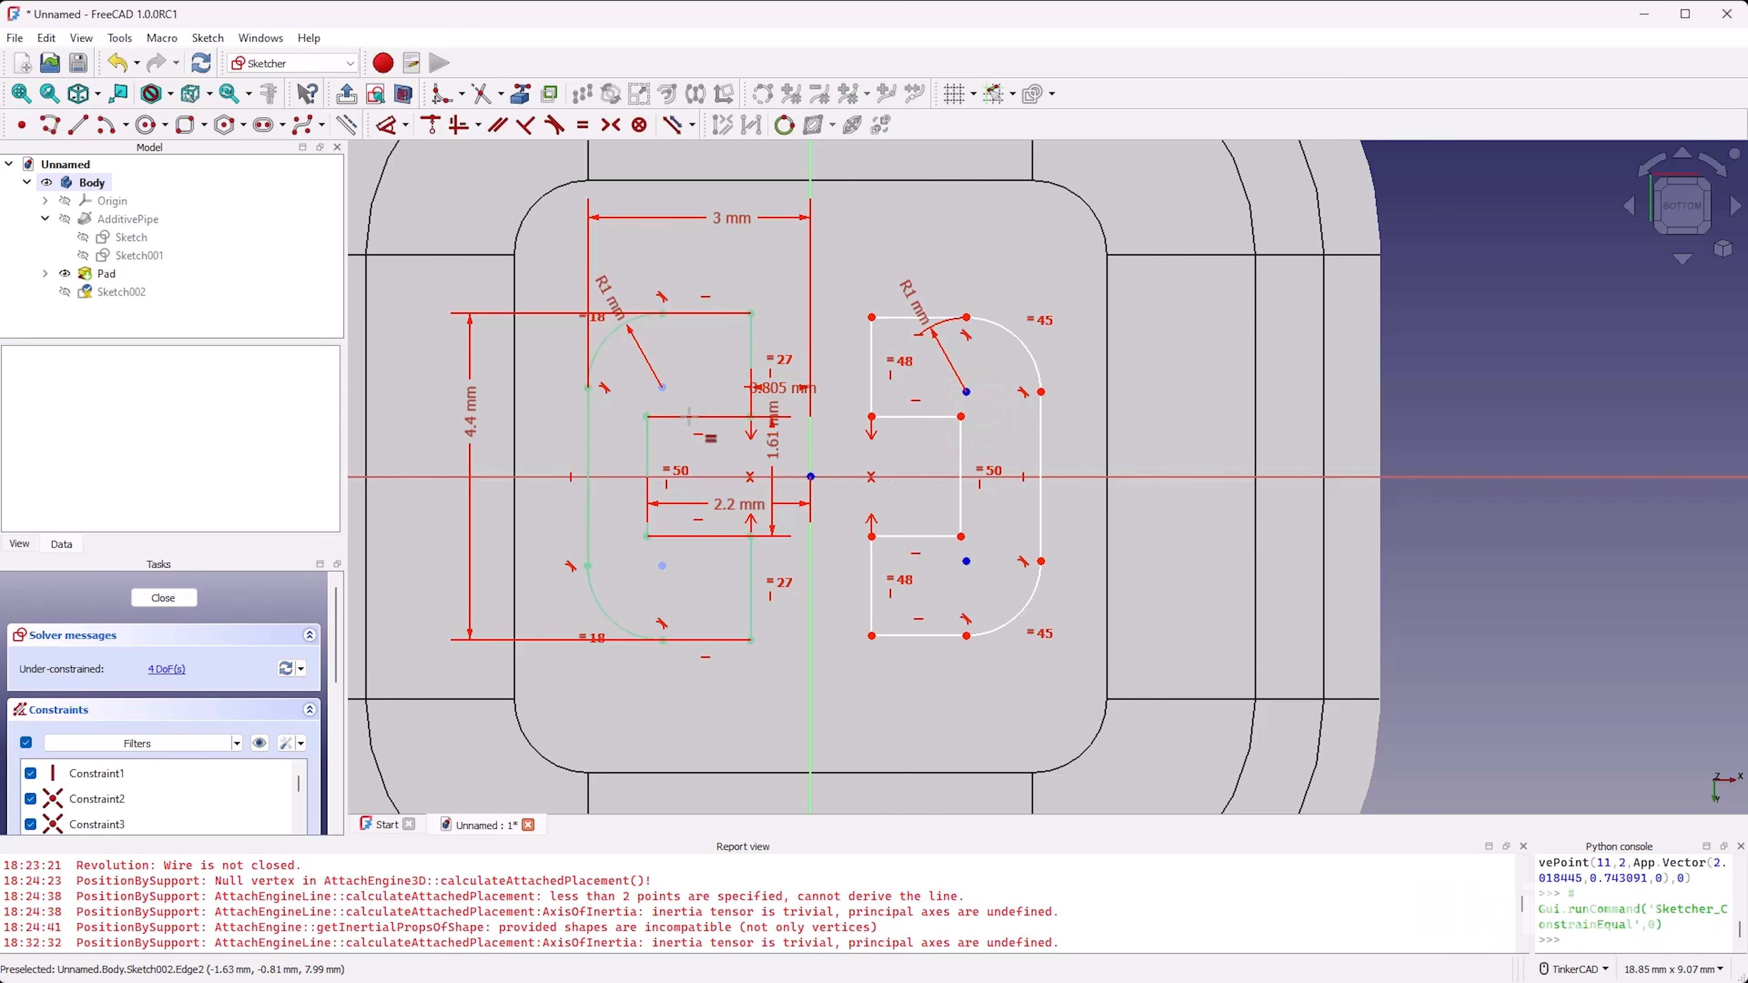
pyautogui.click(687, 417)
pyautogui.click(926, 417)
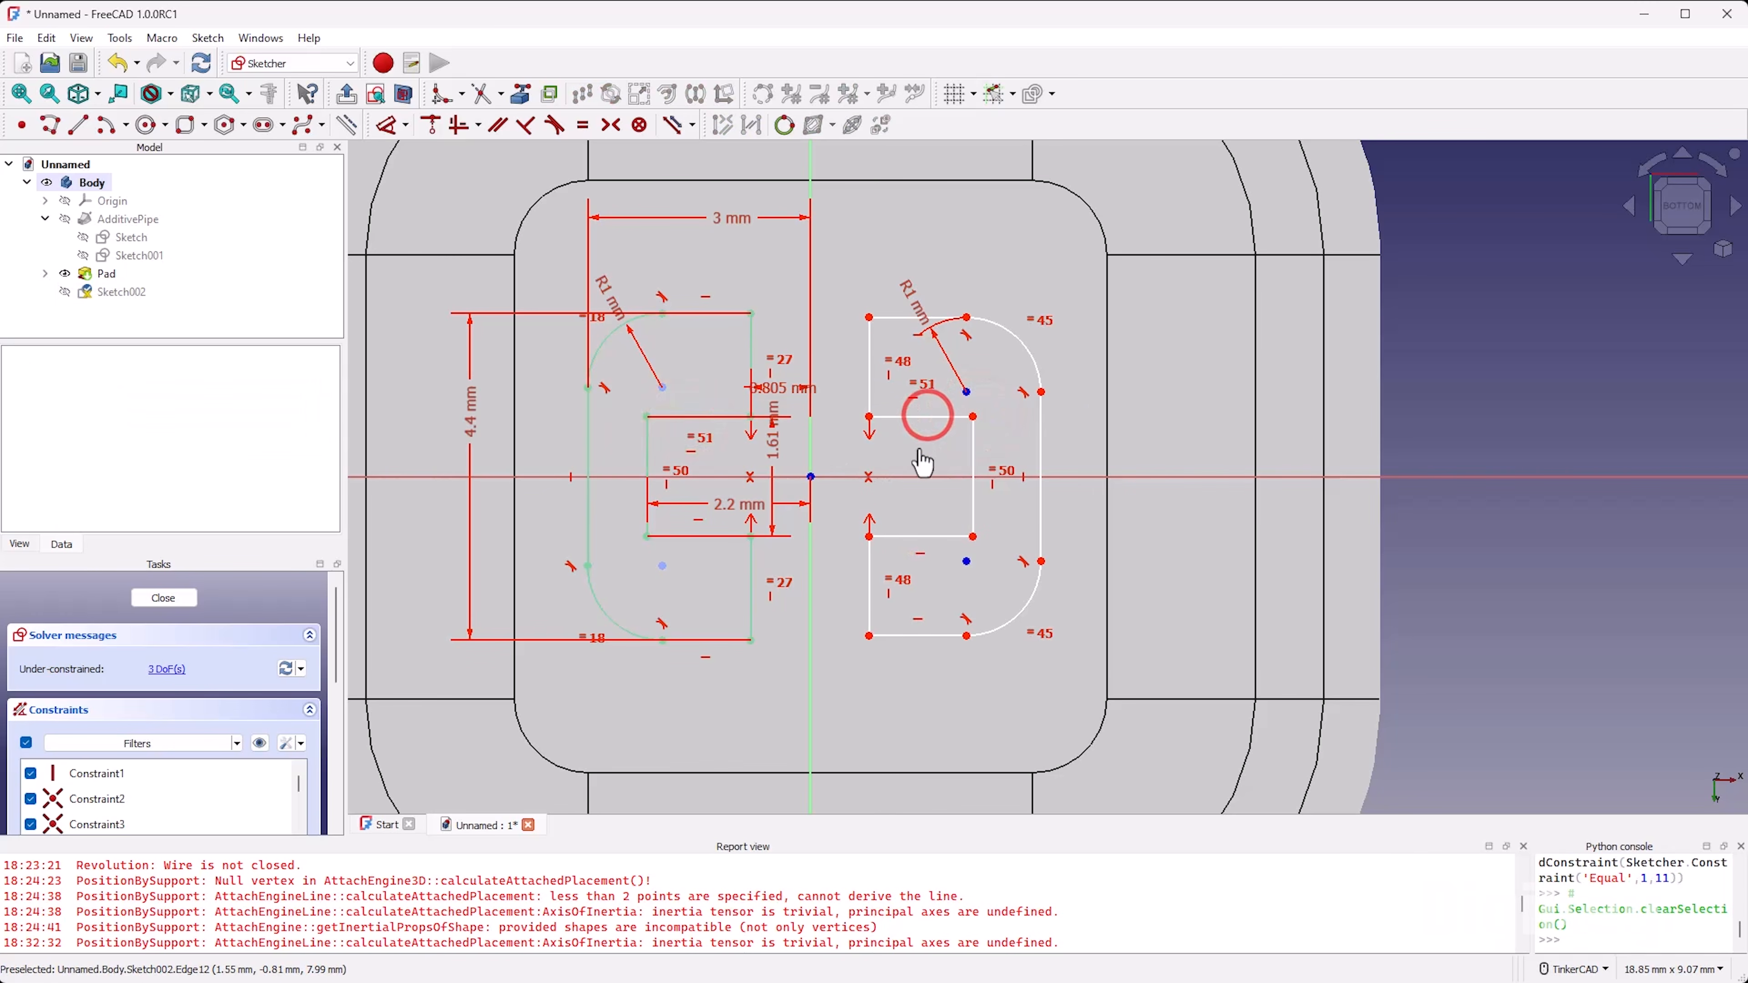
pyautogui.moveTo(872, 375)
pyautogui.mouseDown()
pyautogui.moveTo(894, 378)
pyautogui.moveTo(860, 375)
pyautogui.mouseUp()
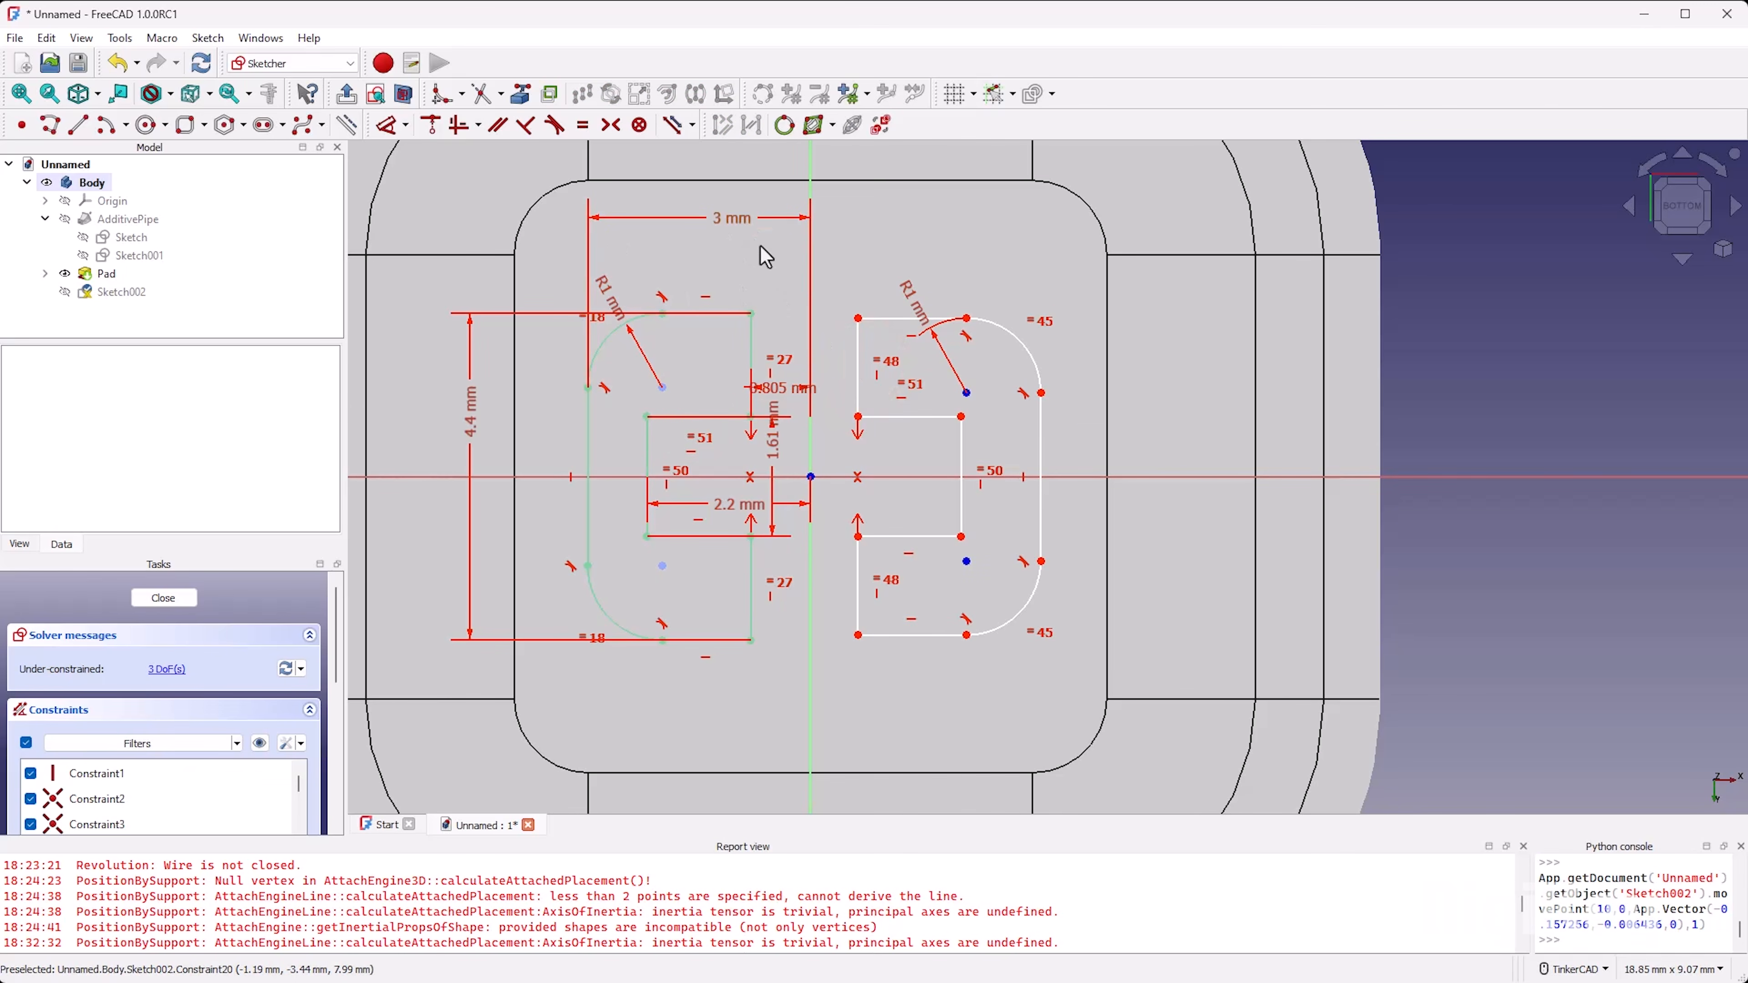
# Step: Name the original outline's 3 mm horizontal dimension half_width
pyautogui.doubleClick(728, 228)
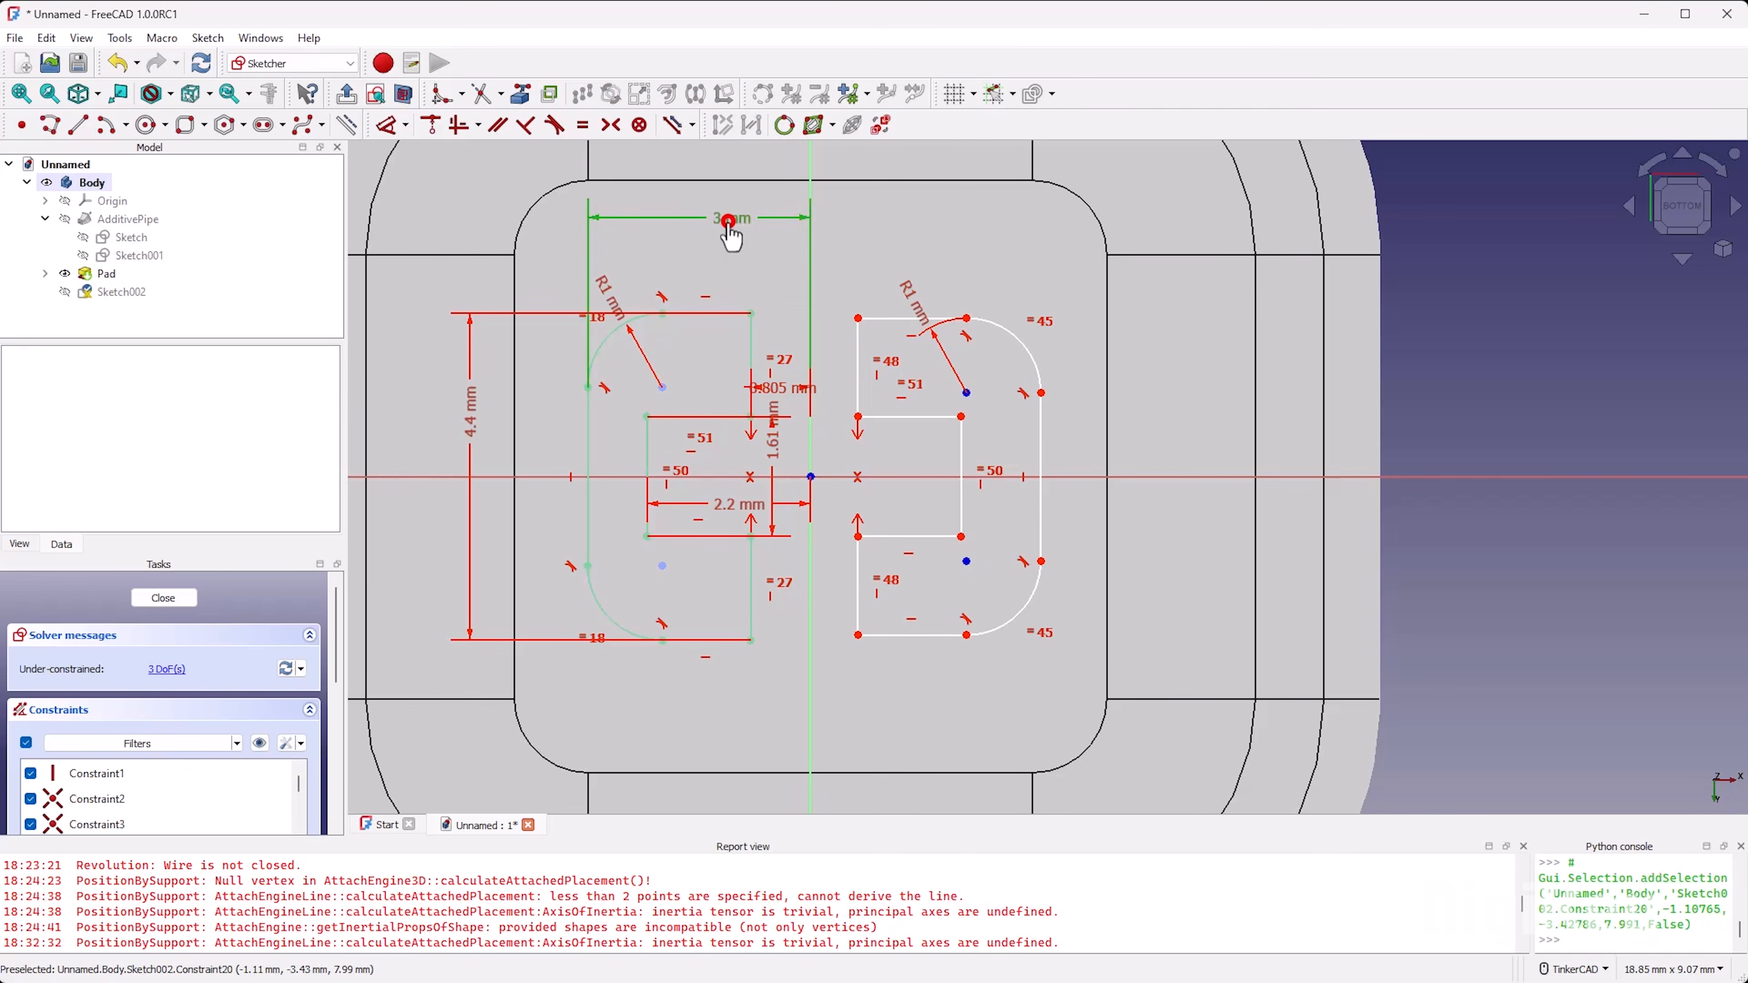
pyautogui.click(890, 263)
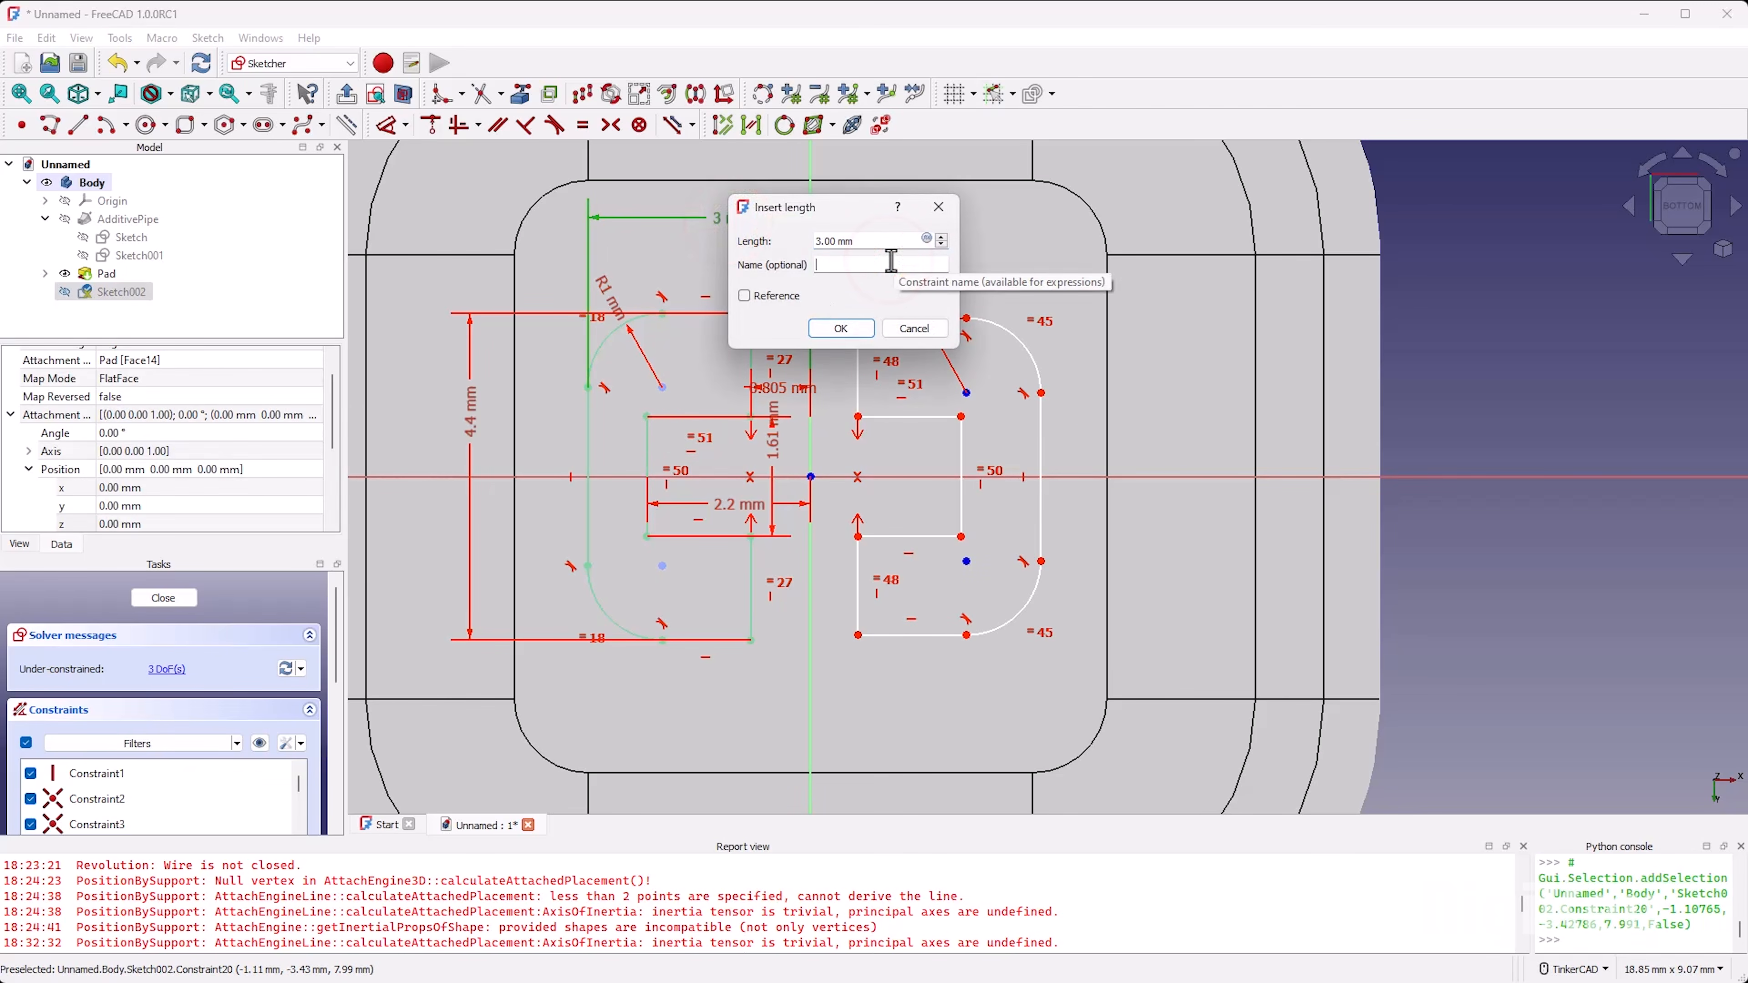
pyautogui.write('half_width')
pyautogui.press('Return')
# Step: Dimension the horizontal distance from the origin to the mirrored outline's outer edge and link it to the expression Constraints.half_width
pyautogui.press('d')
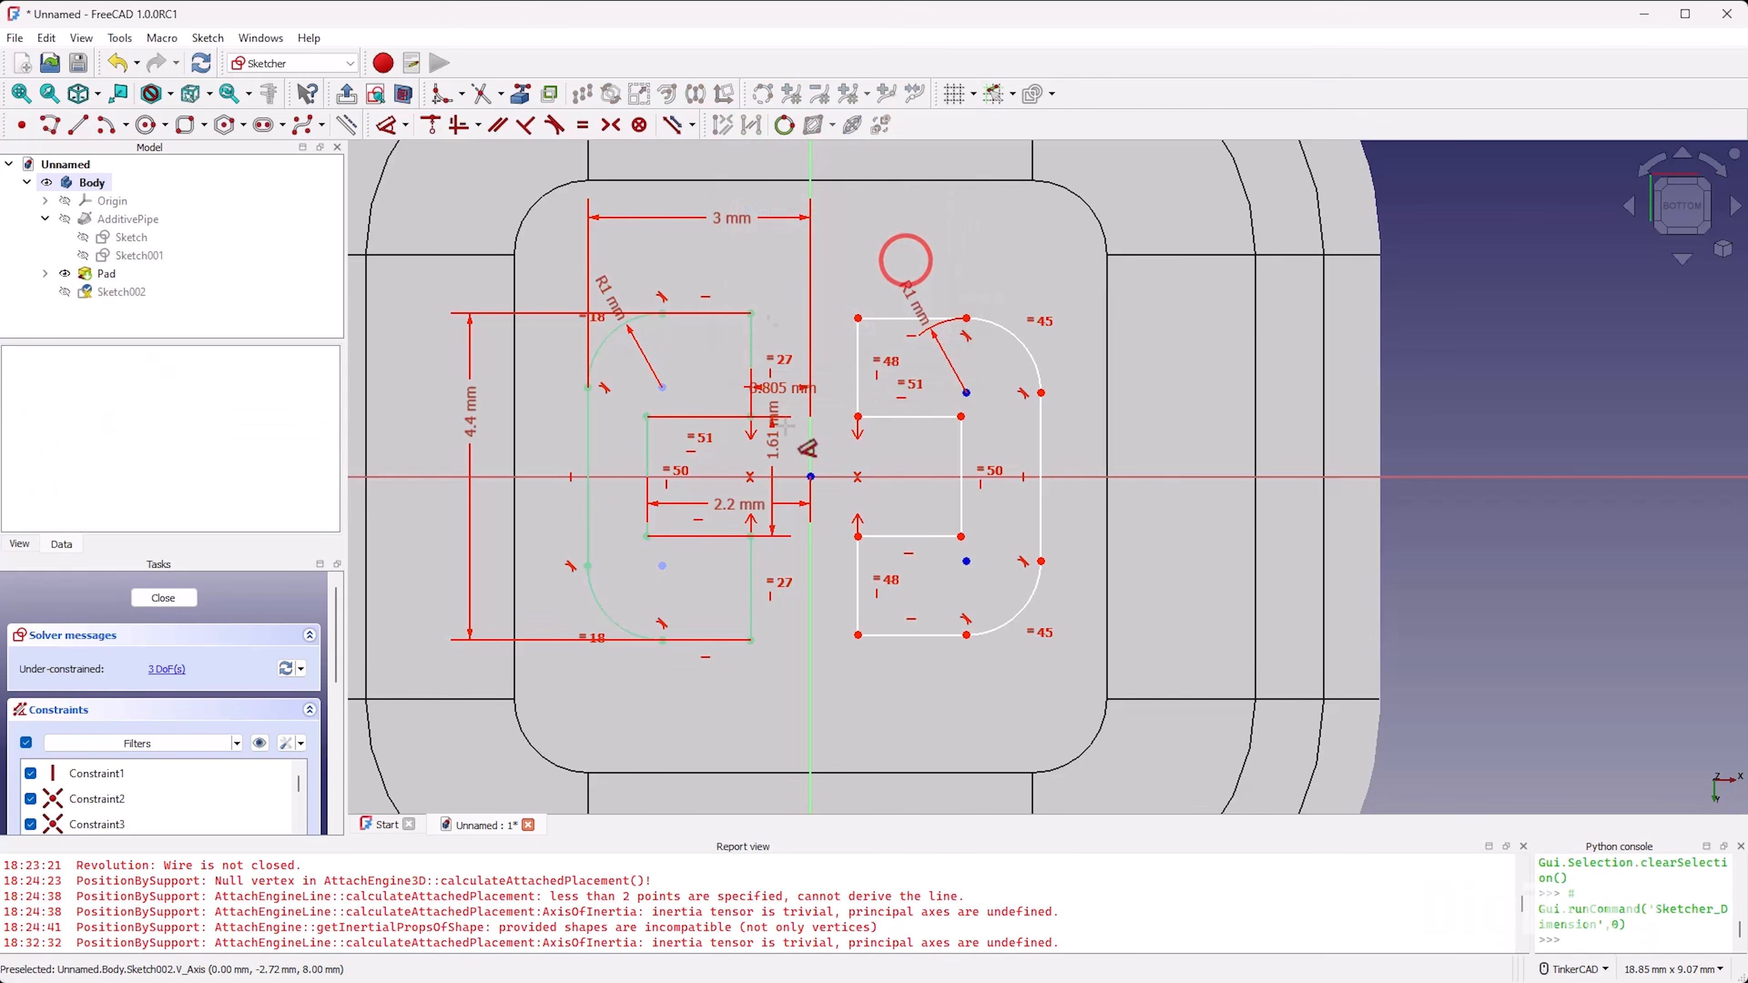
pyautogui.click(811, 476)
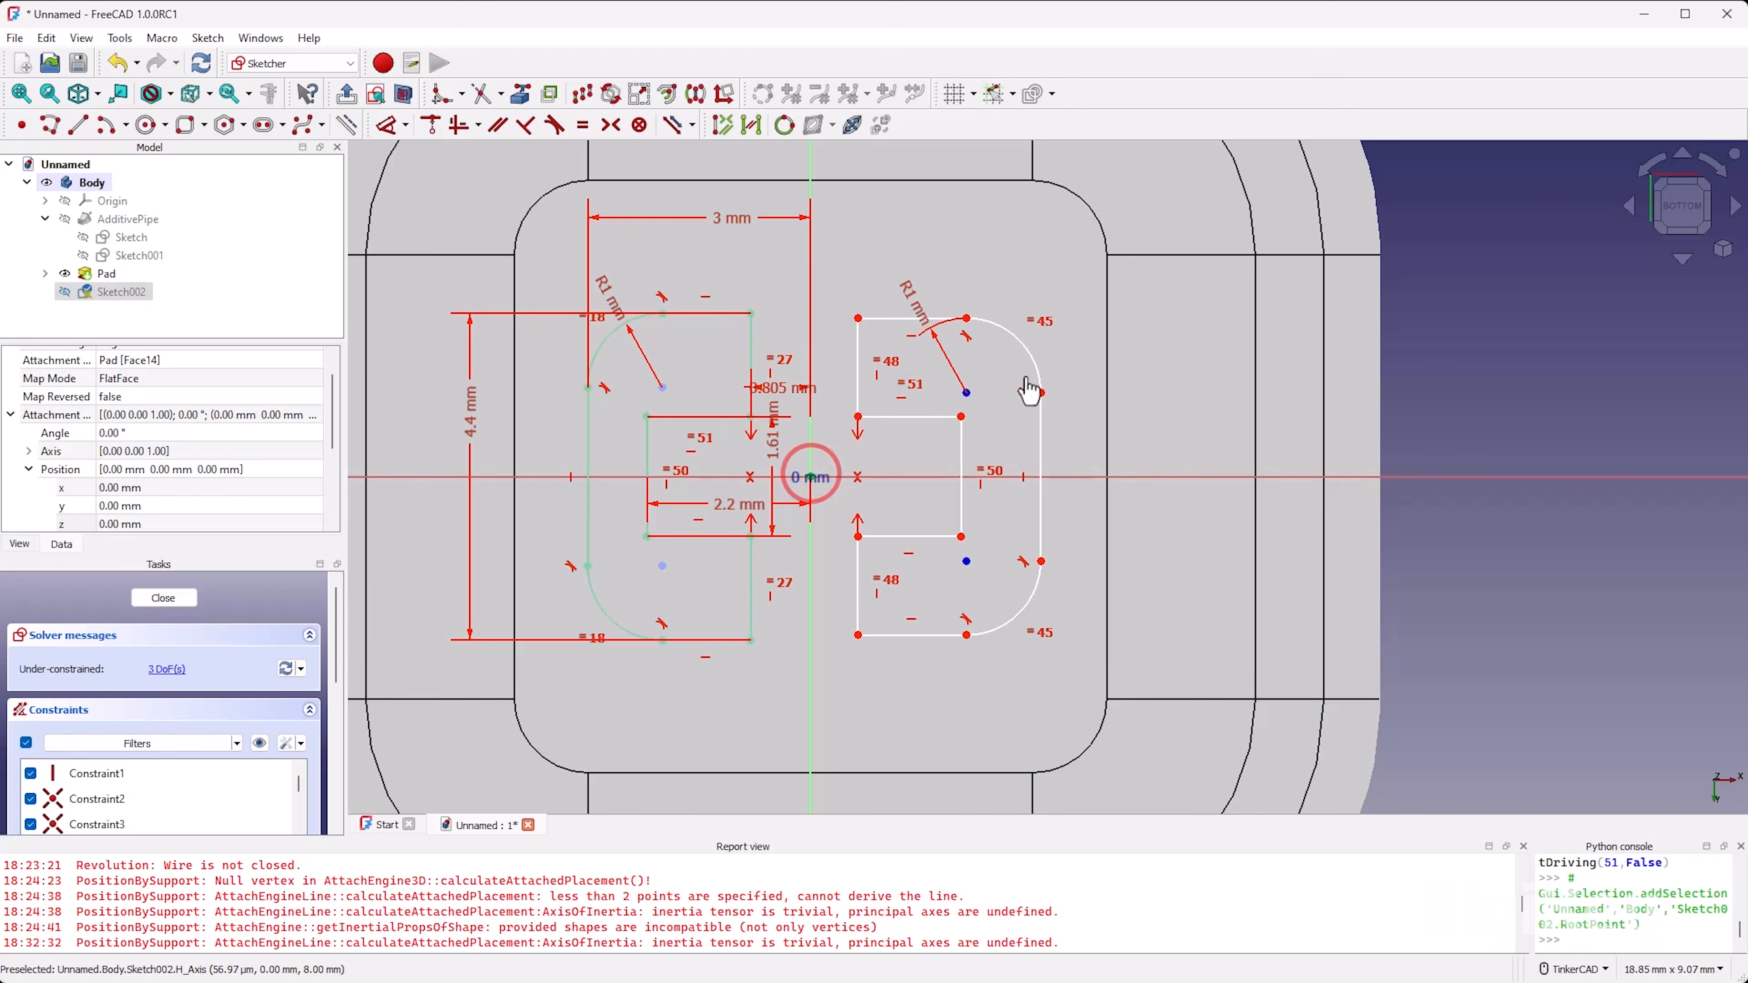
pyautogui.click(1041, 390)
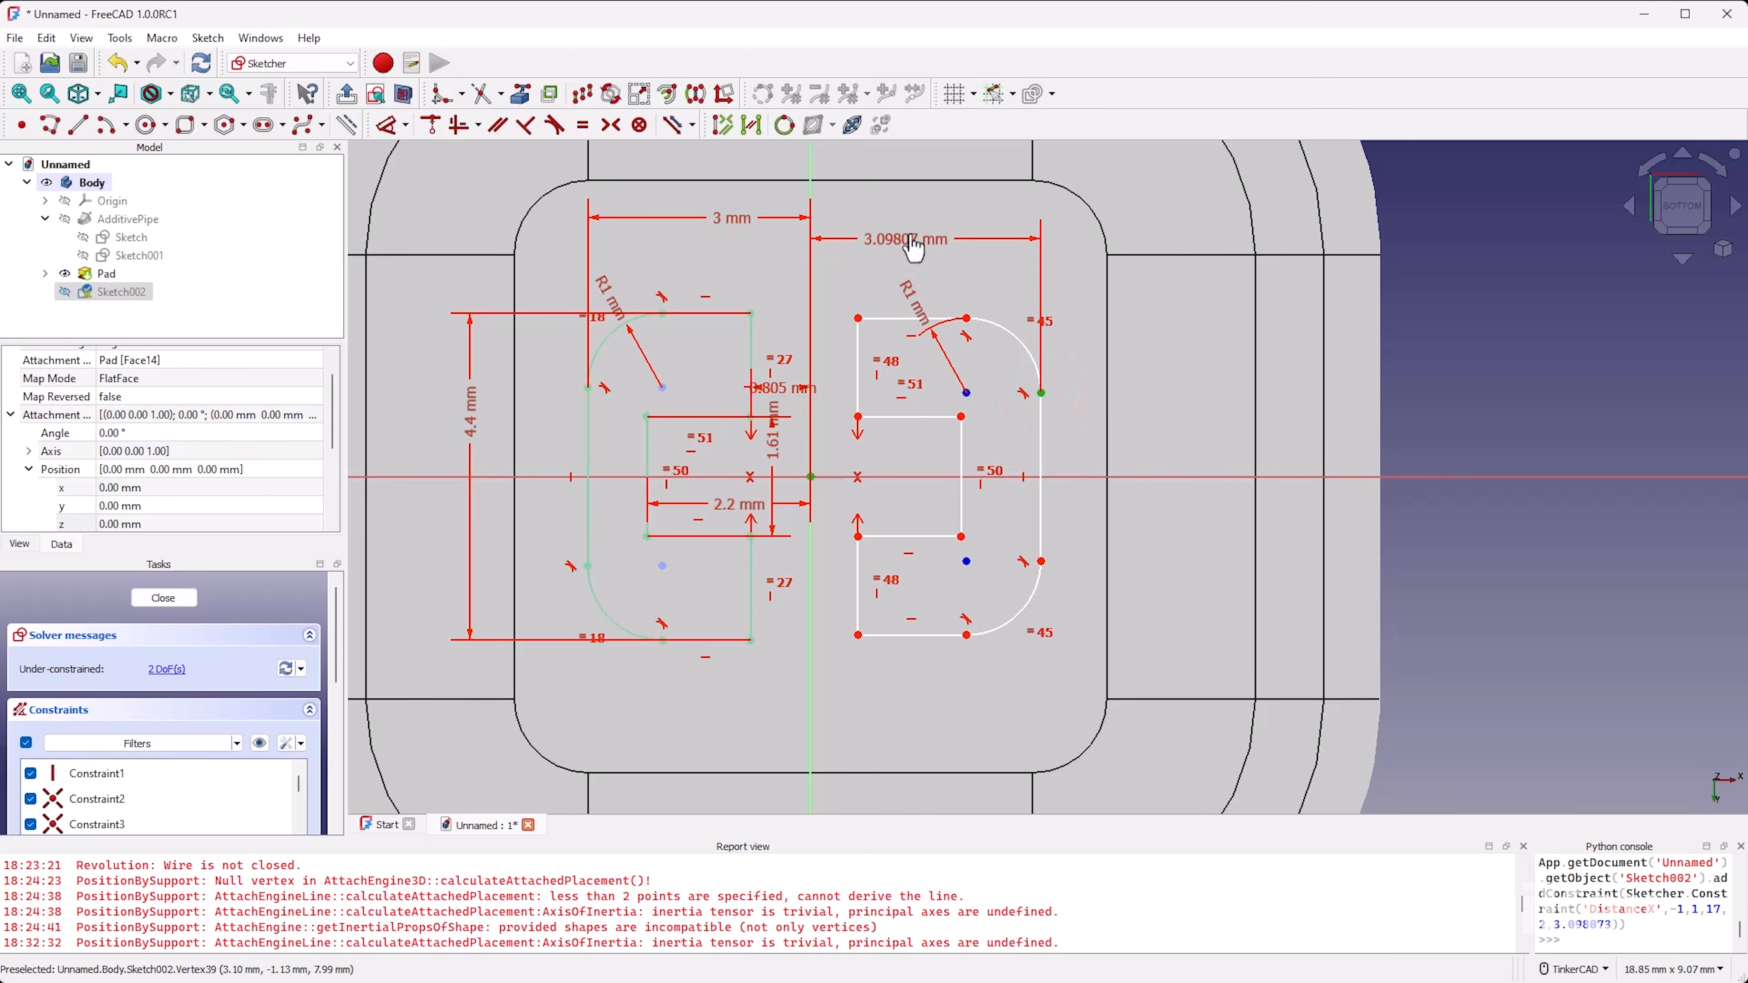
pyautogui.click(921, 216)
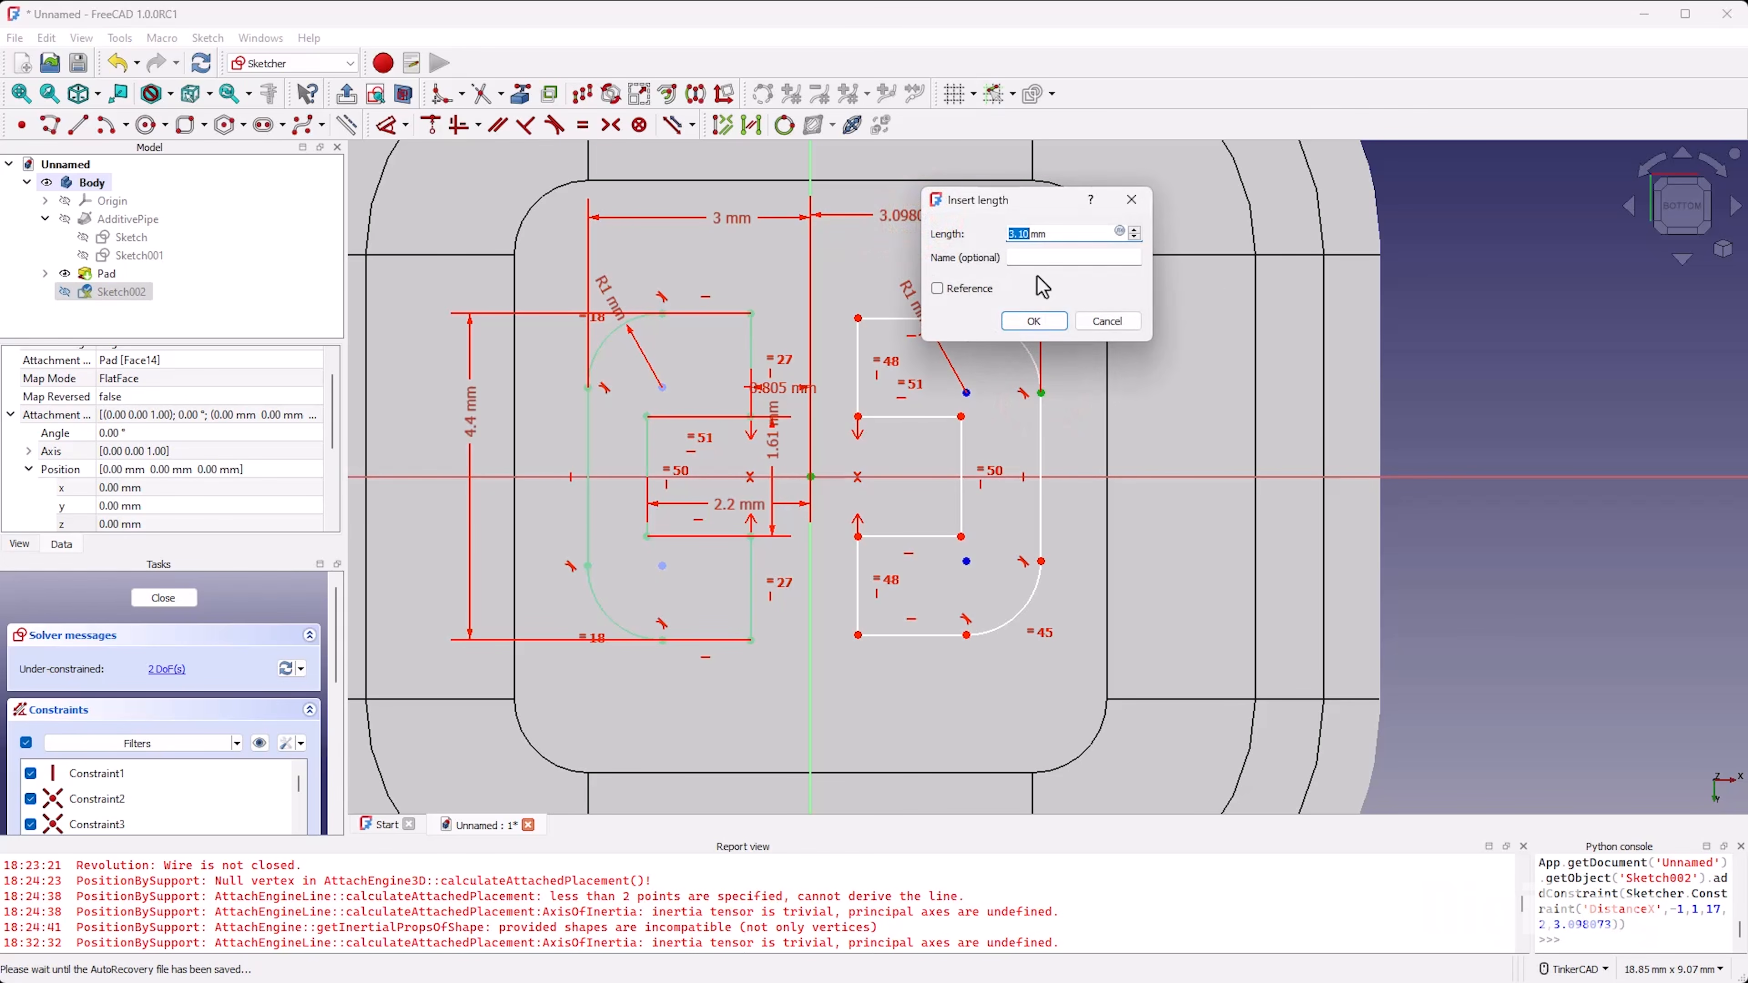
pyautogui.press('=')
pyautogui.write('Con')
pyautogui.press('Down')
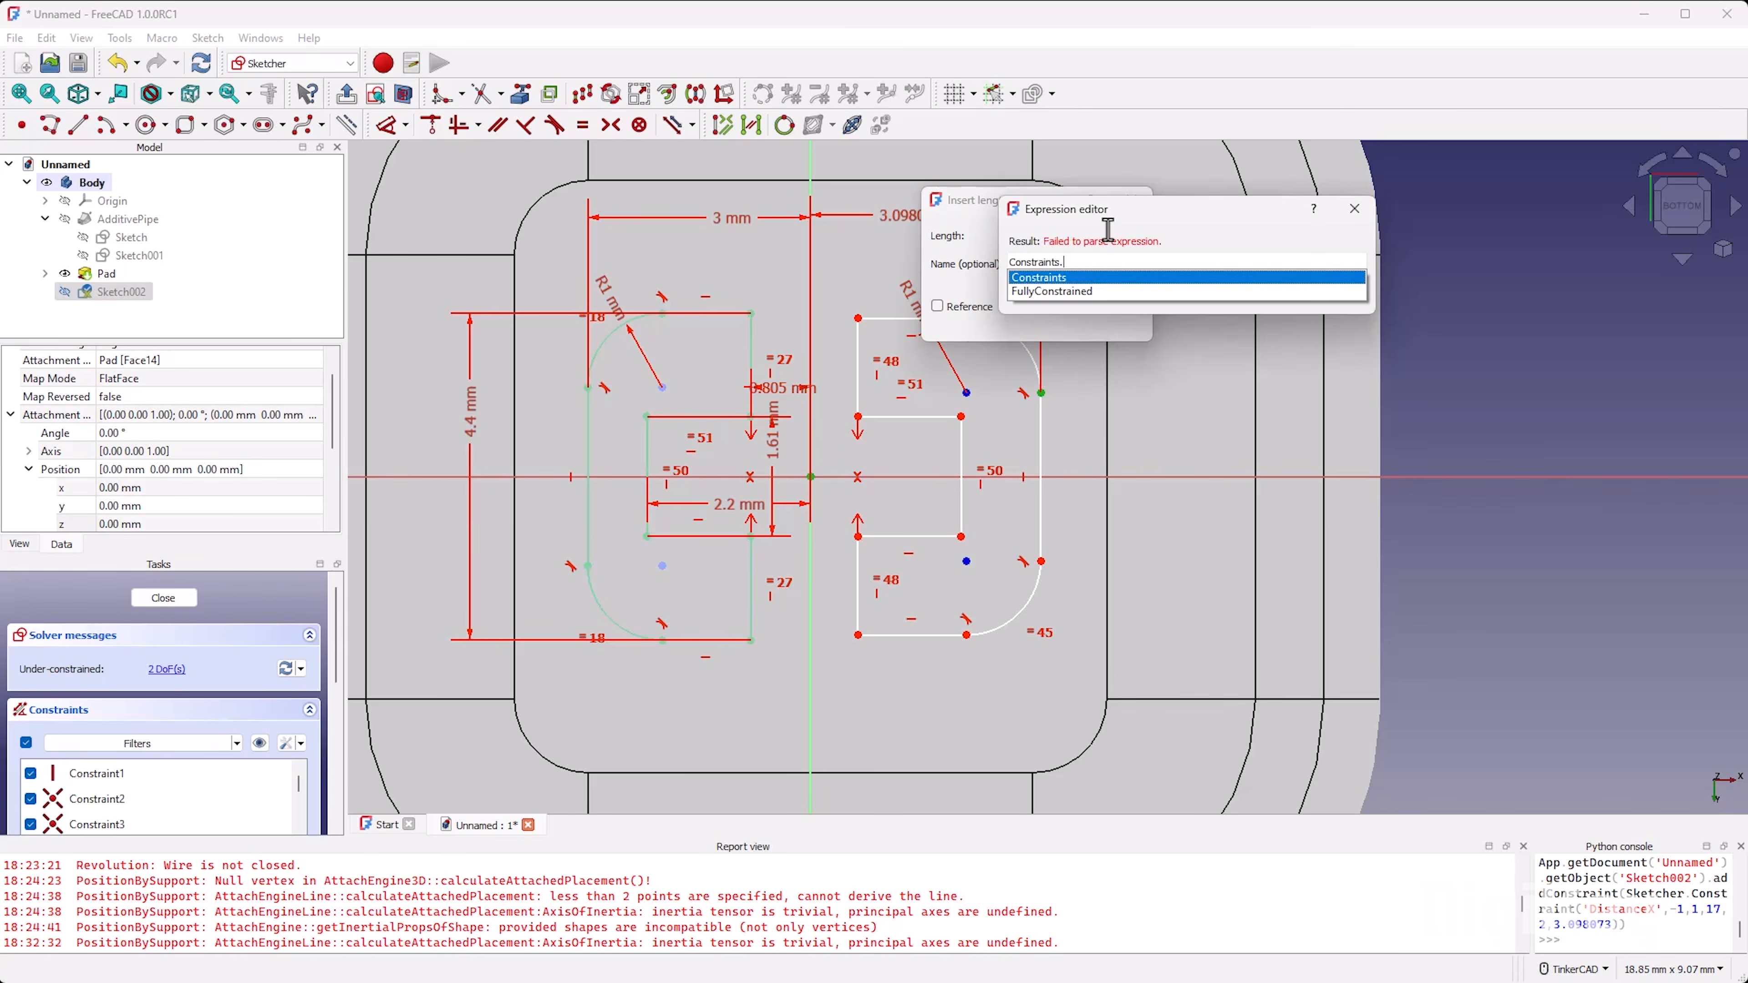
pyautogui.write('ha')
pyautogui.press('Return')
pyautogui.press('Return')
pyautogui.press('Return')
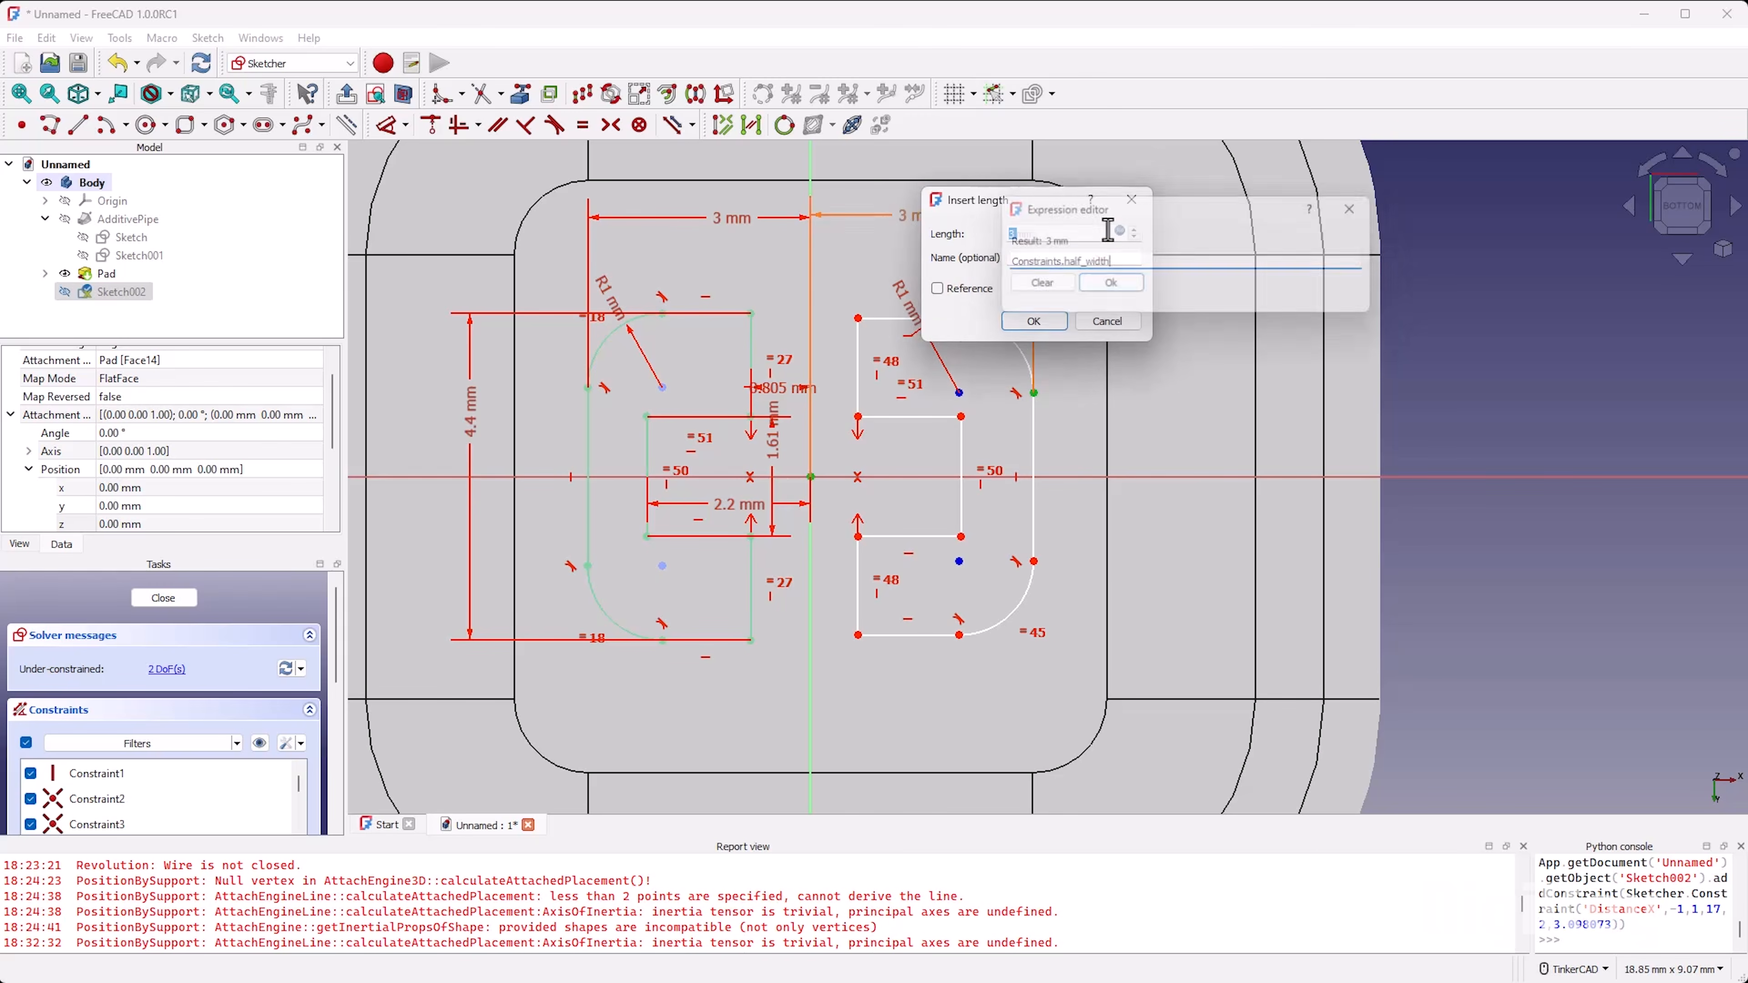
# Step: Constrain the vertical end edges above the notch on both outlines to equal length and test the mirrored outline's remaining freedom
pyautogui.moveTo(888, 318)
pyautogui.mouseDown()
pyautogui.moveTo(897, 358)
pyautogui.moveTo(905, 305)
pyautogui.moveTo(877, 326)
pyautogui.moveTo(882, 354)
pyautogui.mouseUp()
pyautogui.press('e')
pyautogui.click(752, 341)
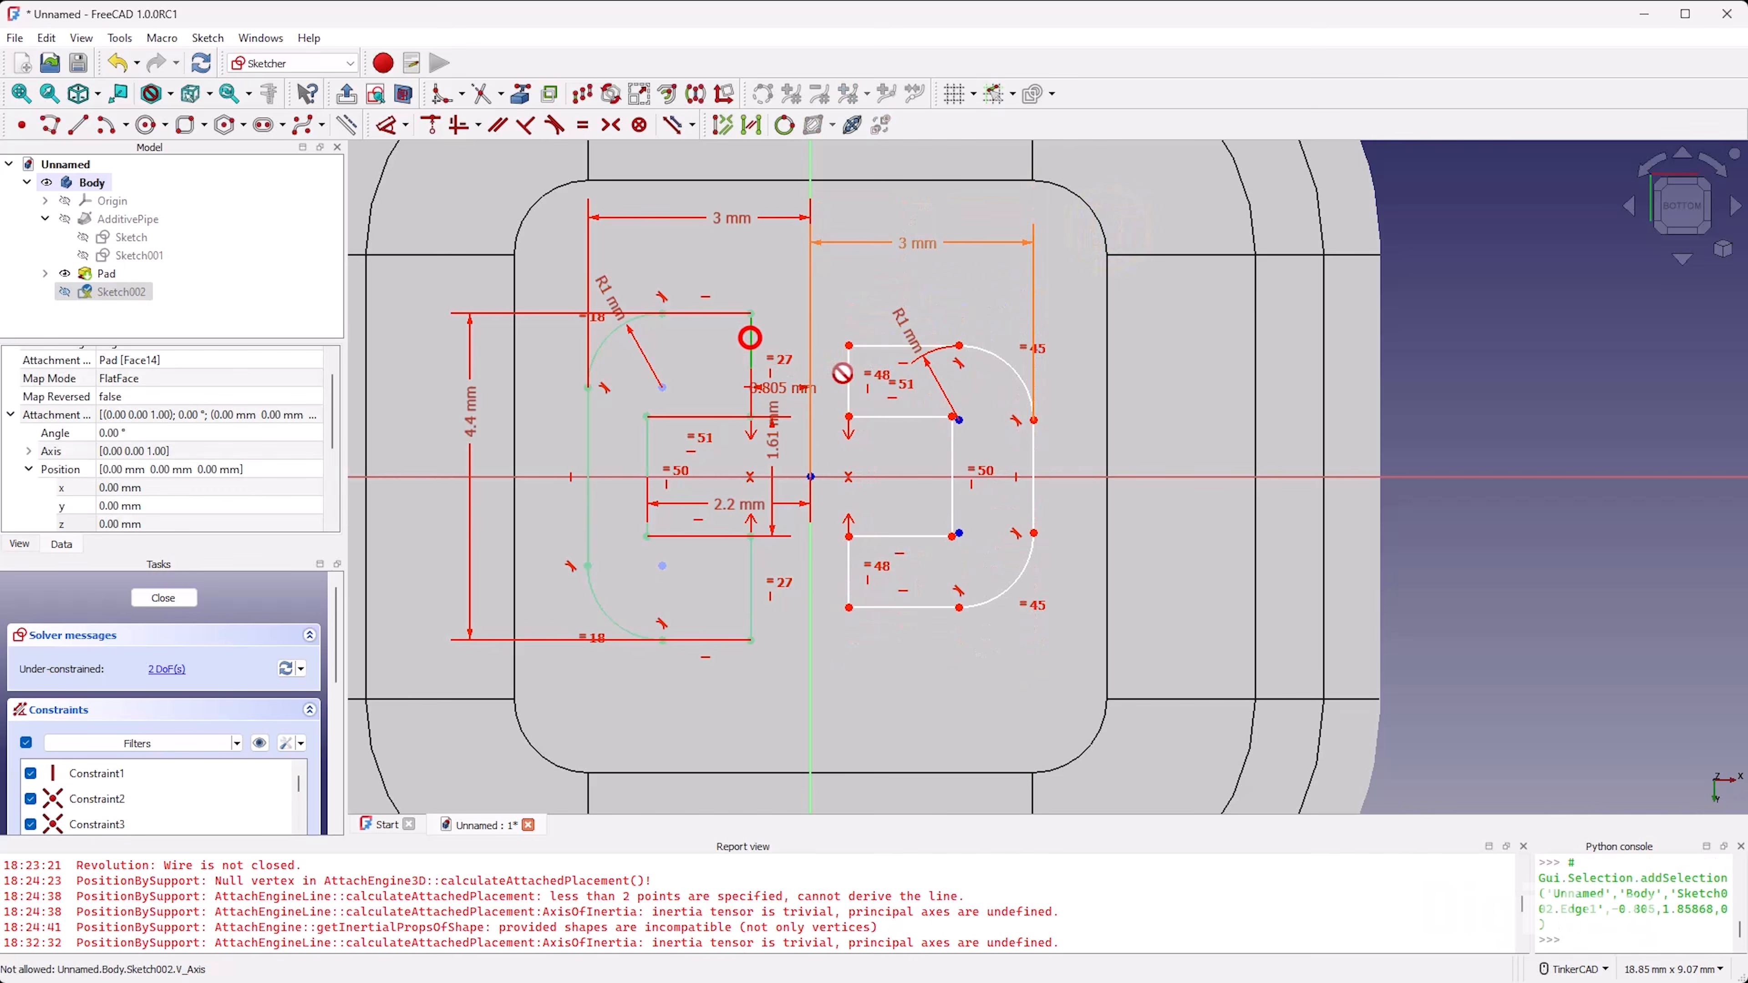
pyautogui.click(849, 378)
pyautogui.moveTo(847, 282); pyautogui.dragTo(895, 348)
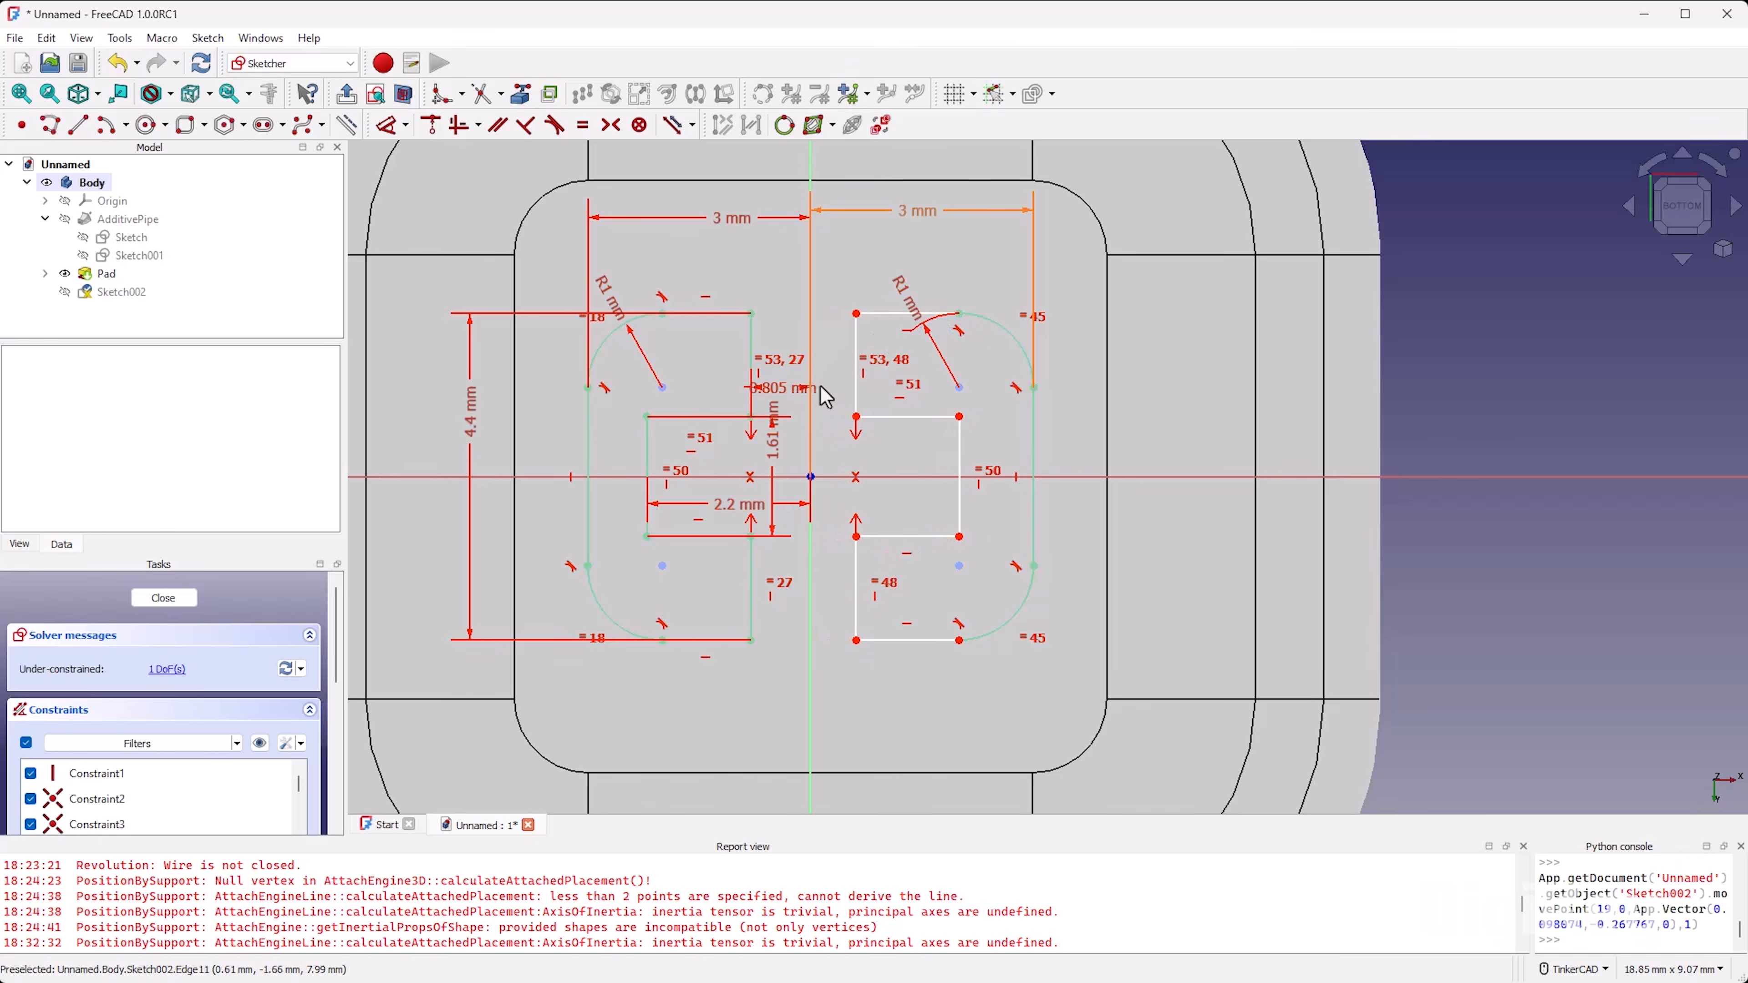
# Step: Name the 0.805 mm dimension between the original outline's open end and the vertical axis half_gap
pyautogui.doubleClick(804, 386)
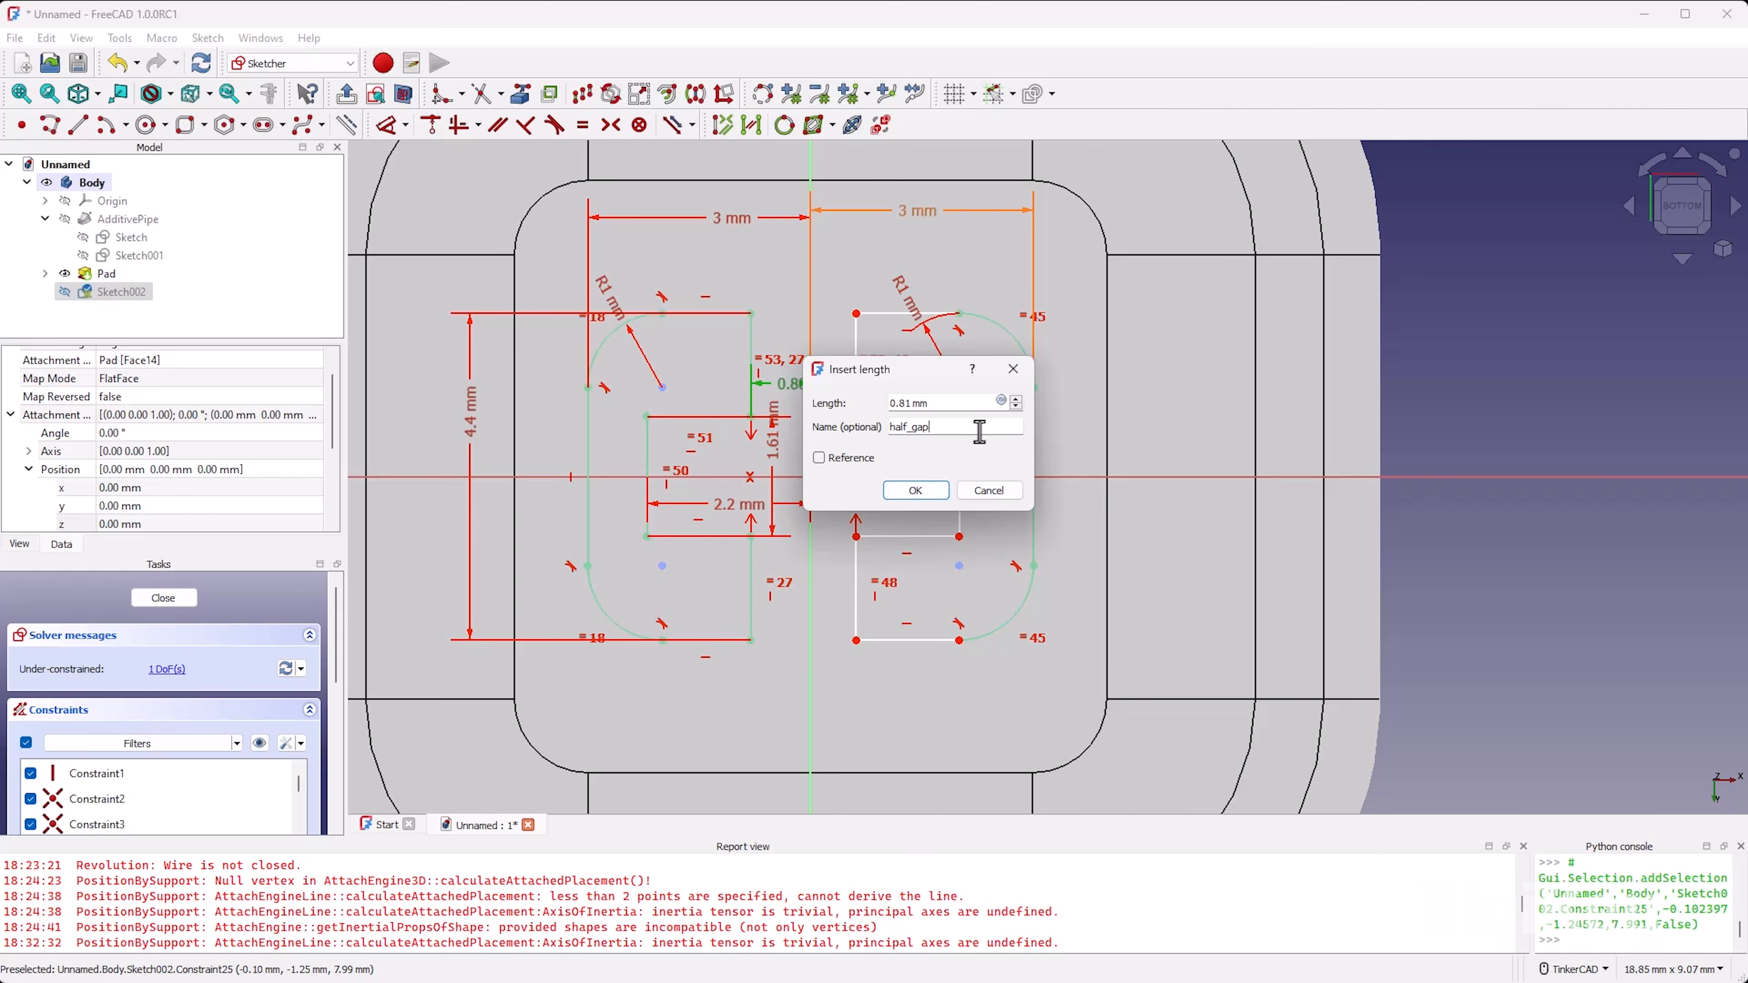
pyautogui.click(916, 491)
pyautogui.scroll(3, 825, 393)
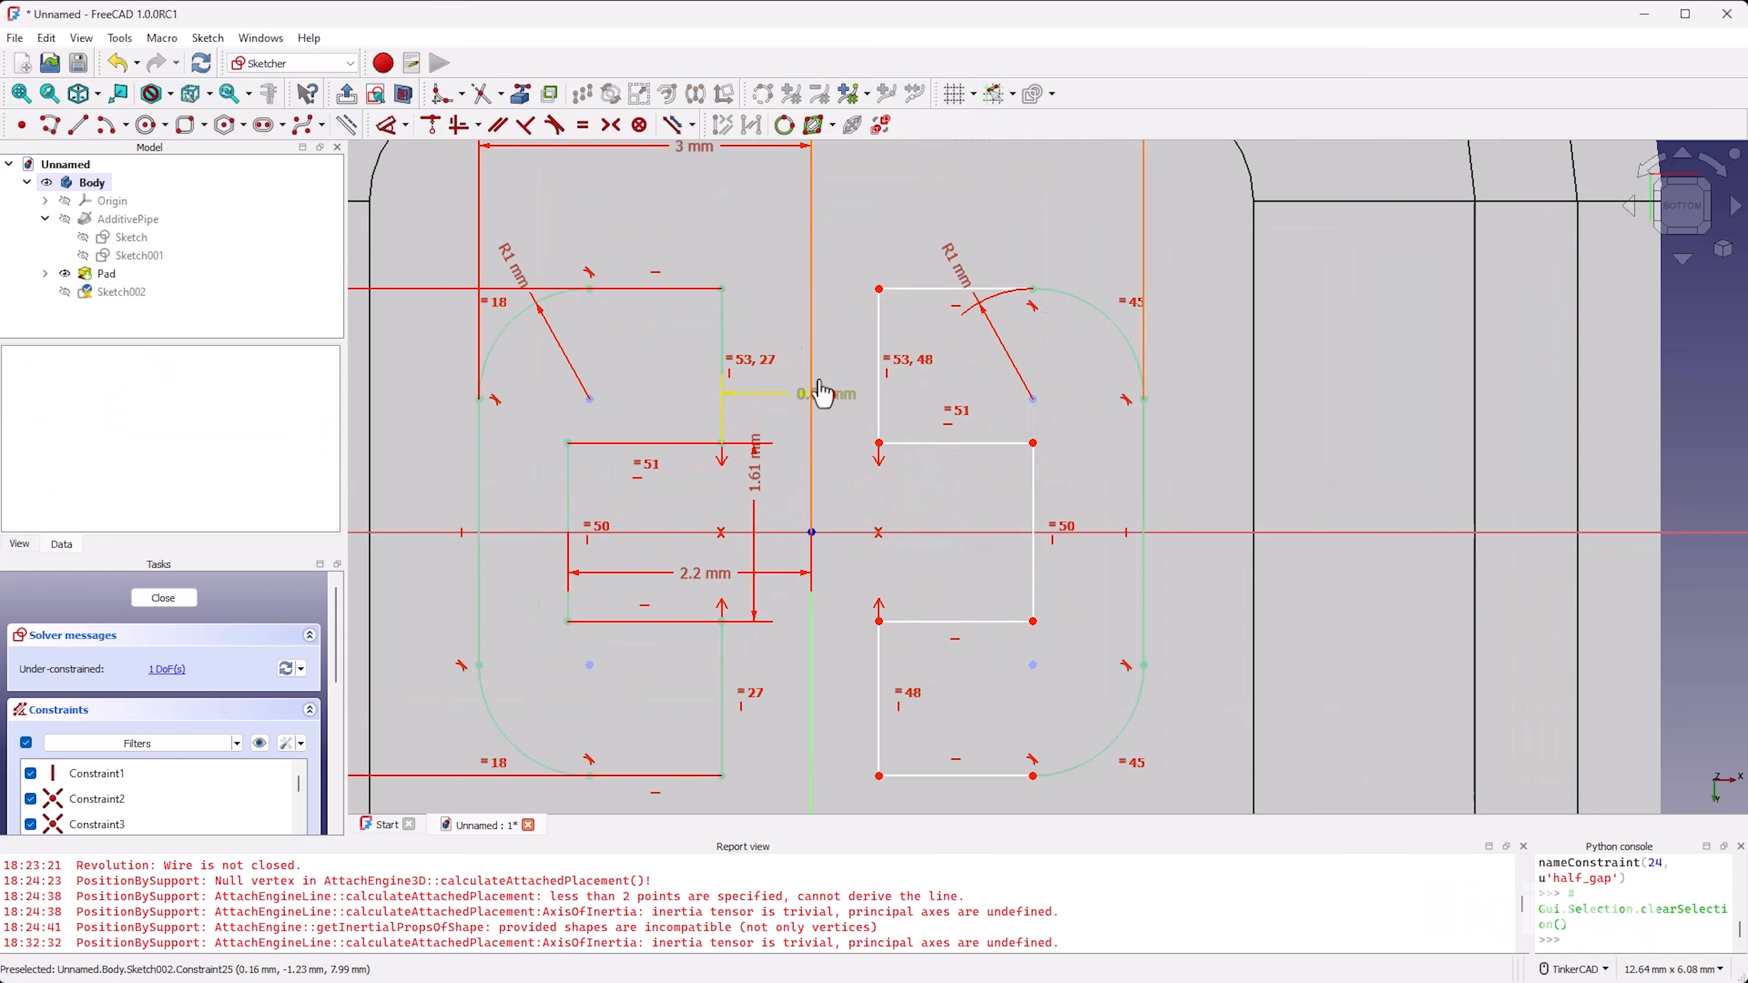
# Step: Dimension the horizontal distance from the origin to the mirrored outline's upper end edge and link it to the expression Constraints.half_gap
pyautogui.press('d')
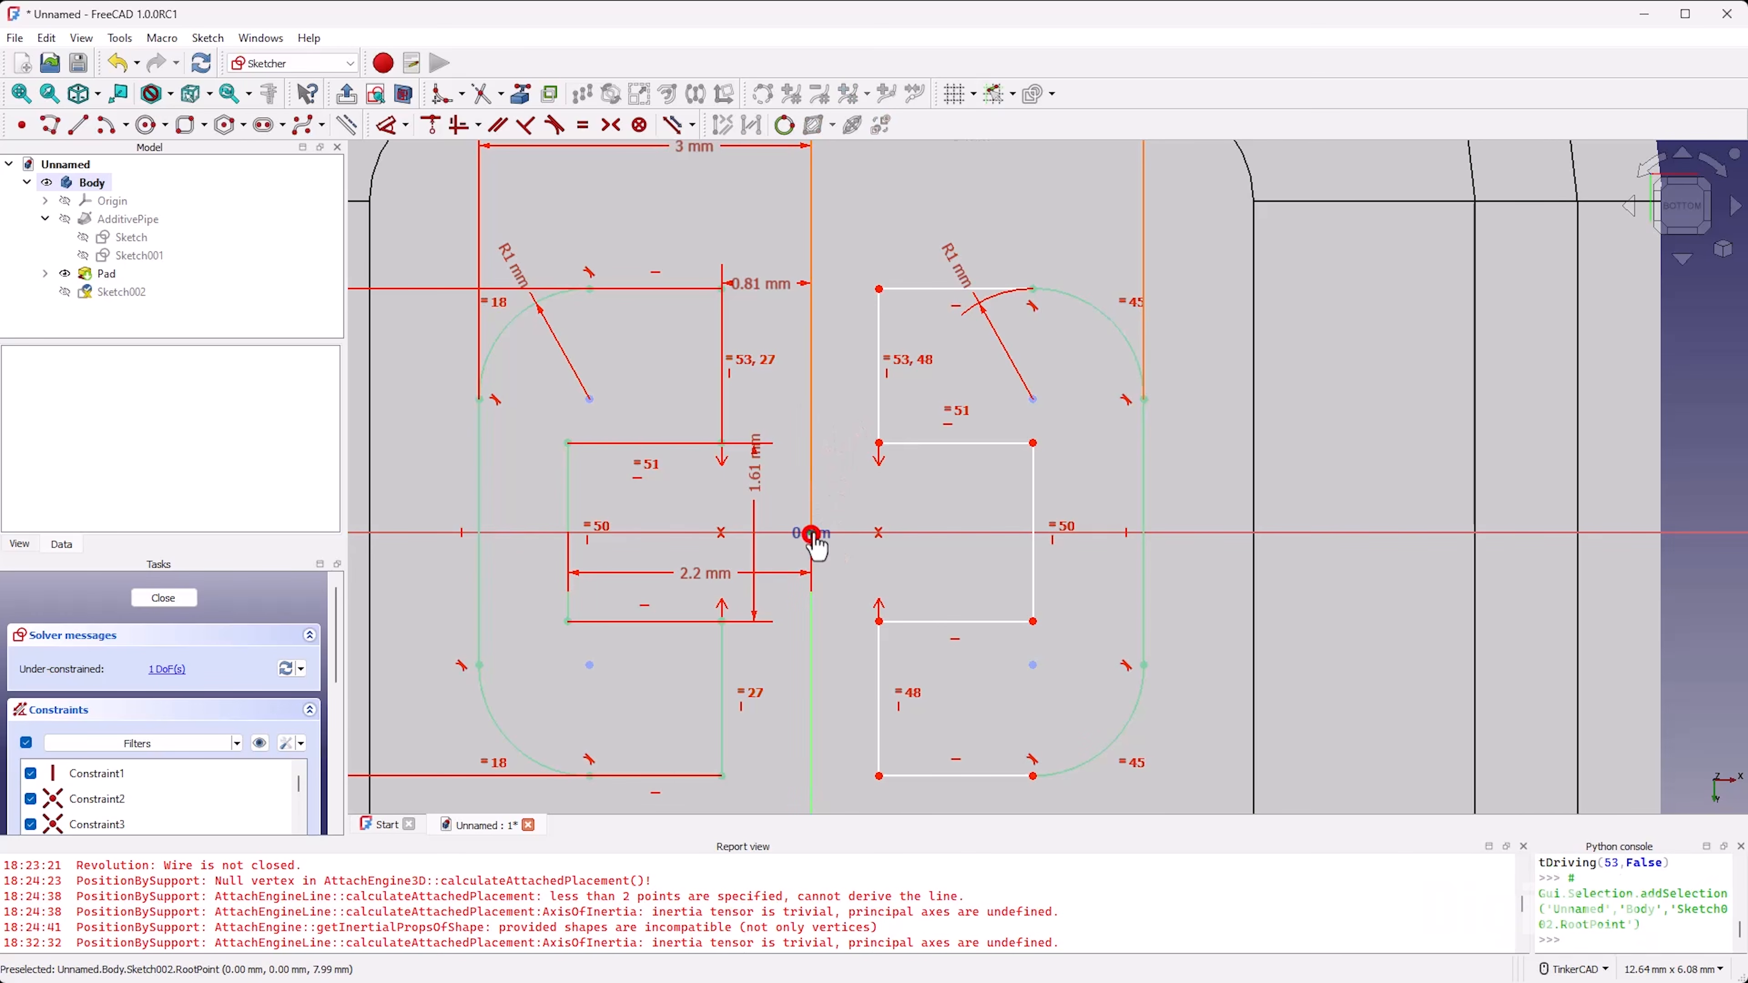
pyautogui.click(812, 536)
pyautogui.click(879, 398)
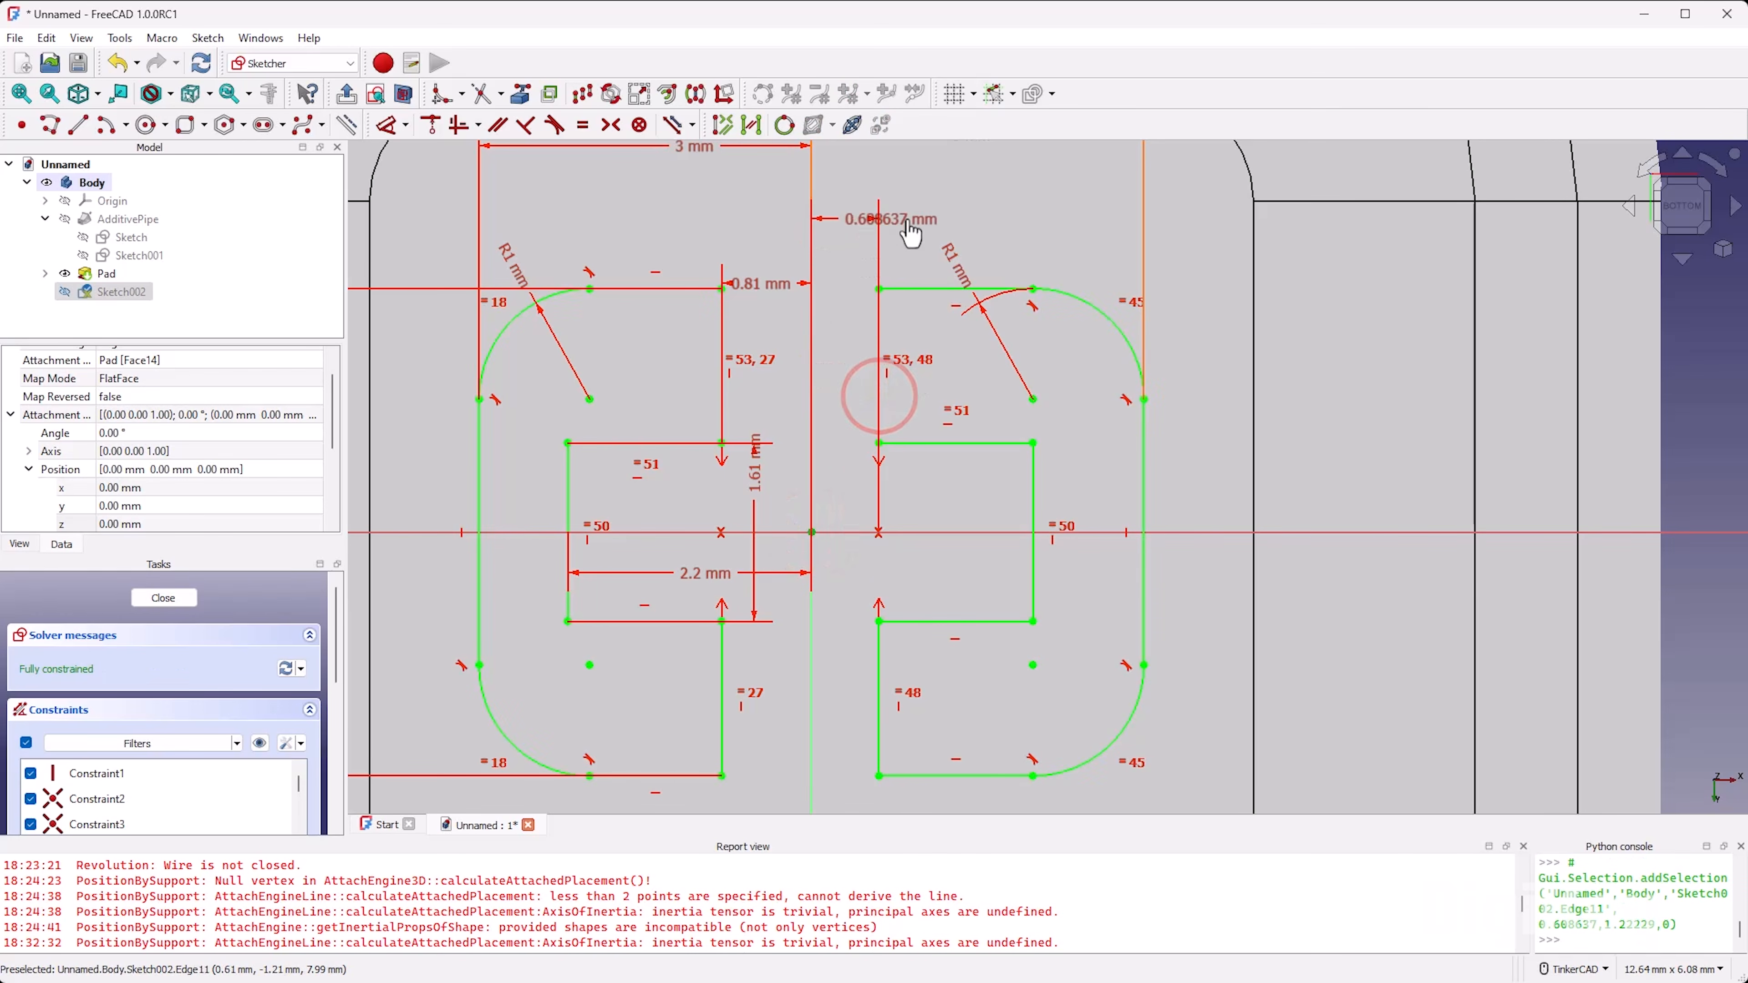
pyautogui.click(860, 217)
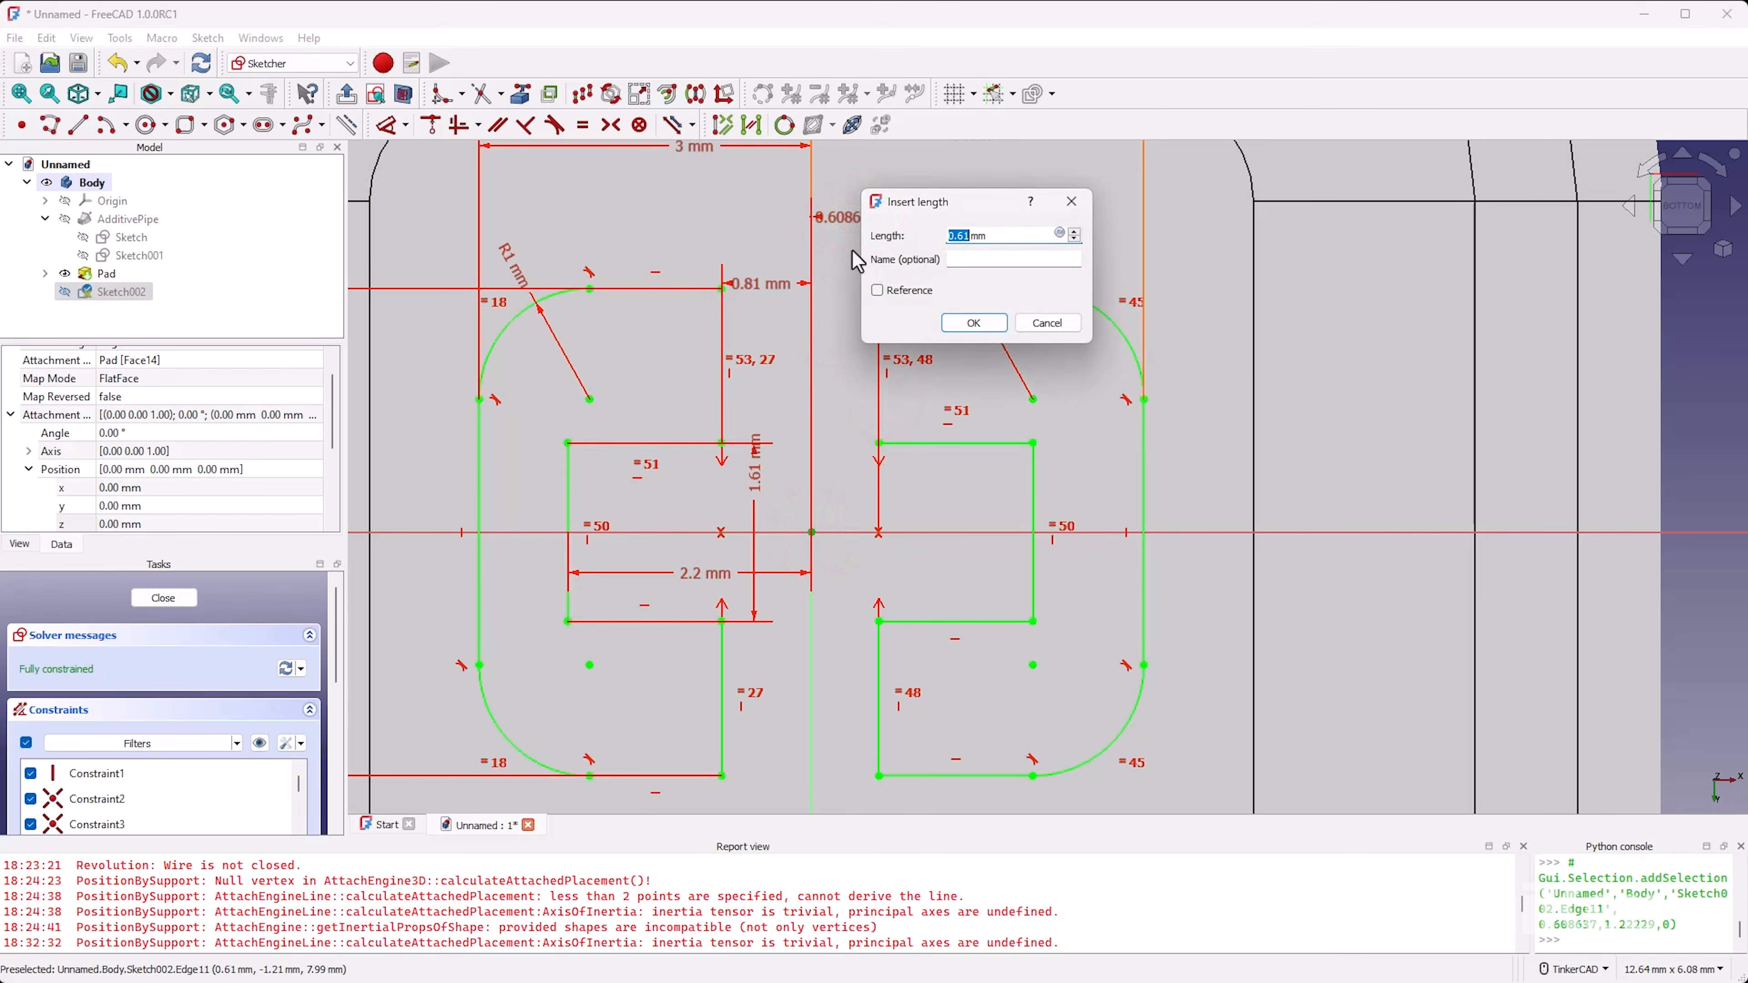
pyautogui.press('=')
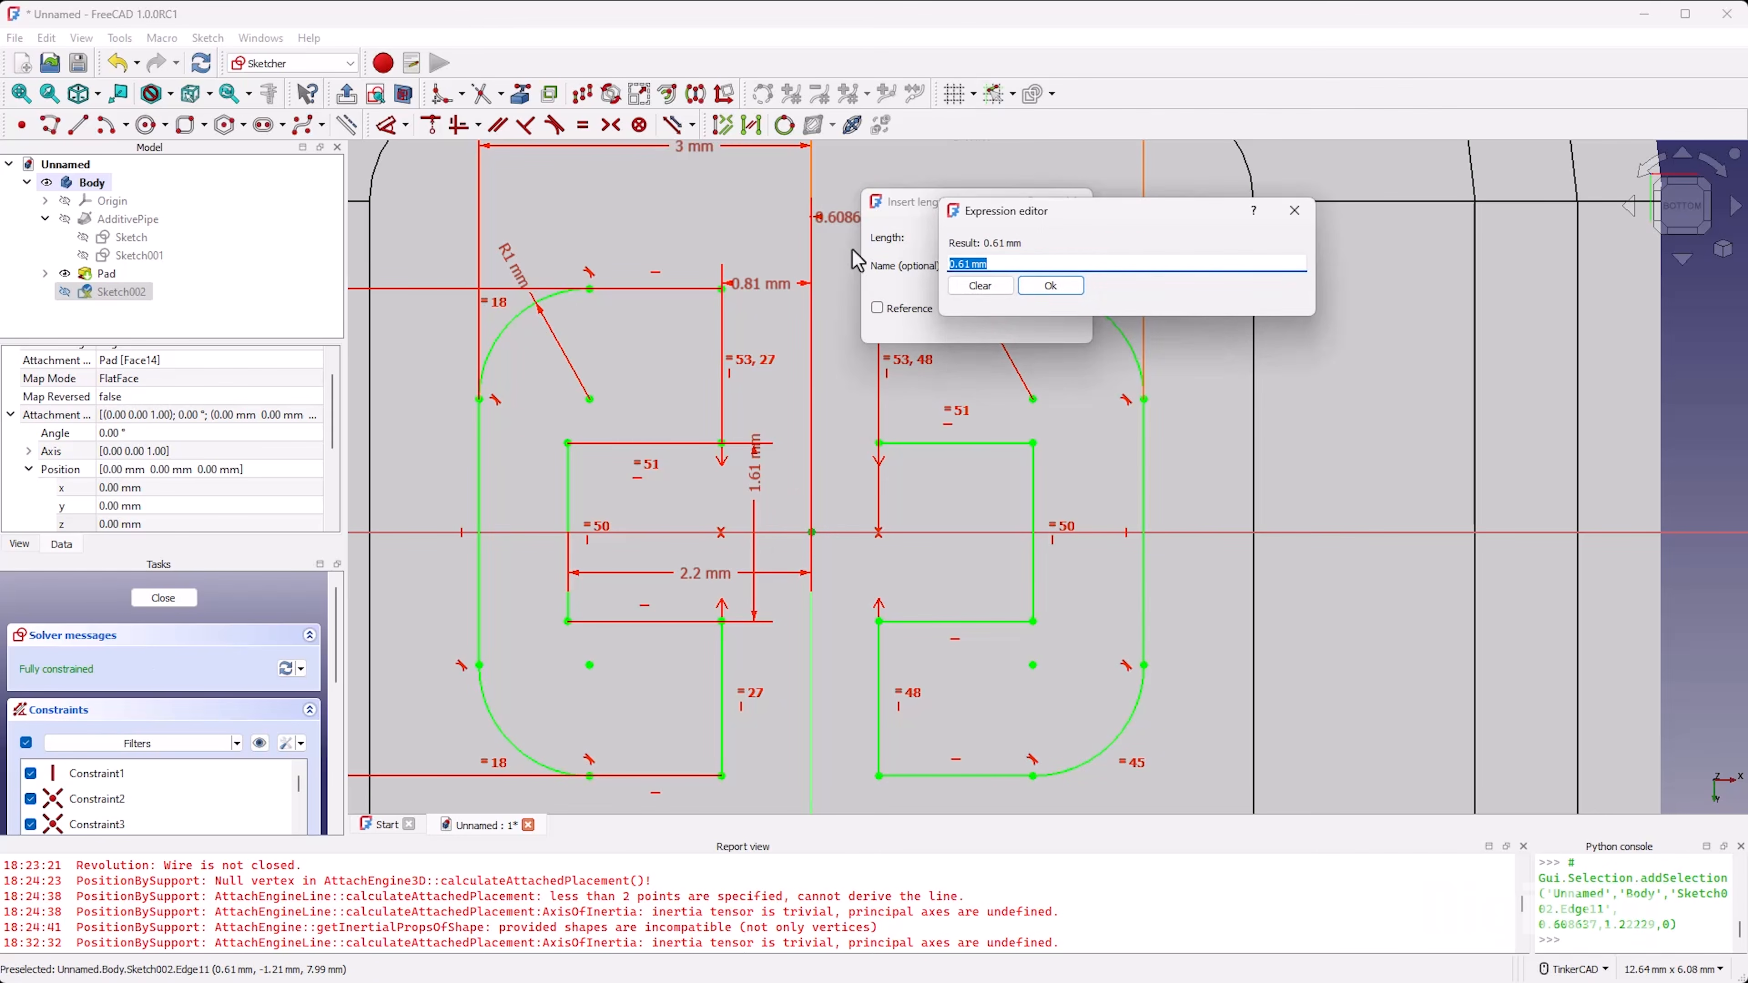
pyautogui.write('Constraints.')
pyautogui.write('half_gap')
pyautogui.press('Down')
pyautogui.press('Return')
pyautogui.press('Return')
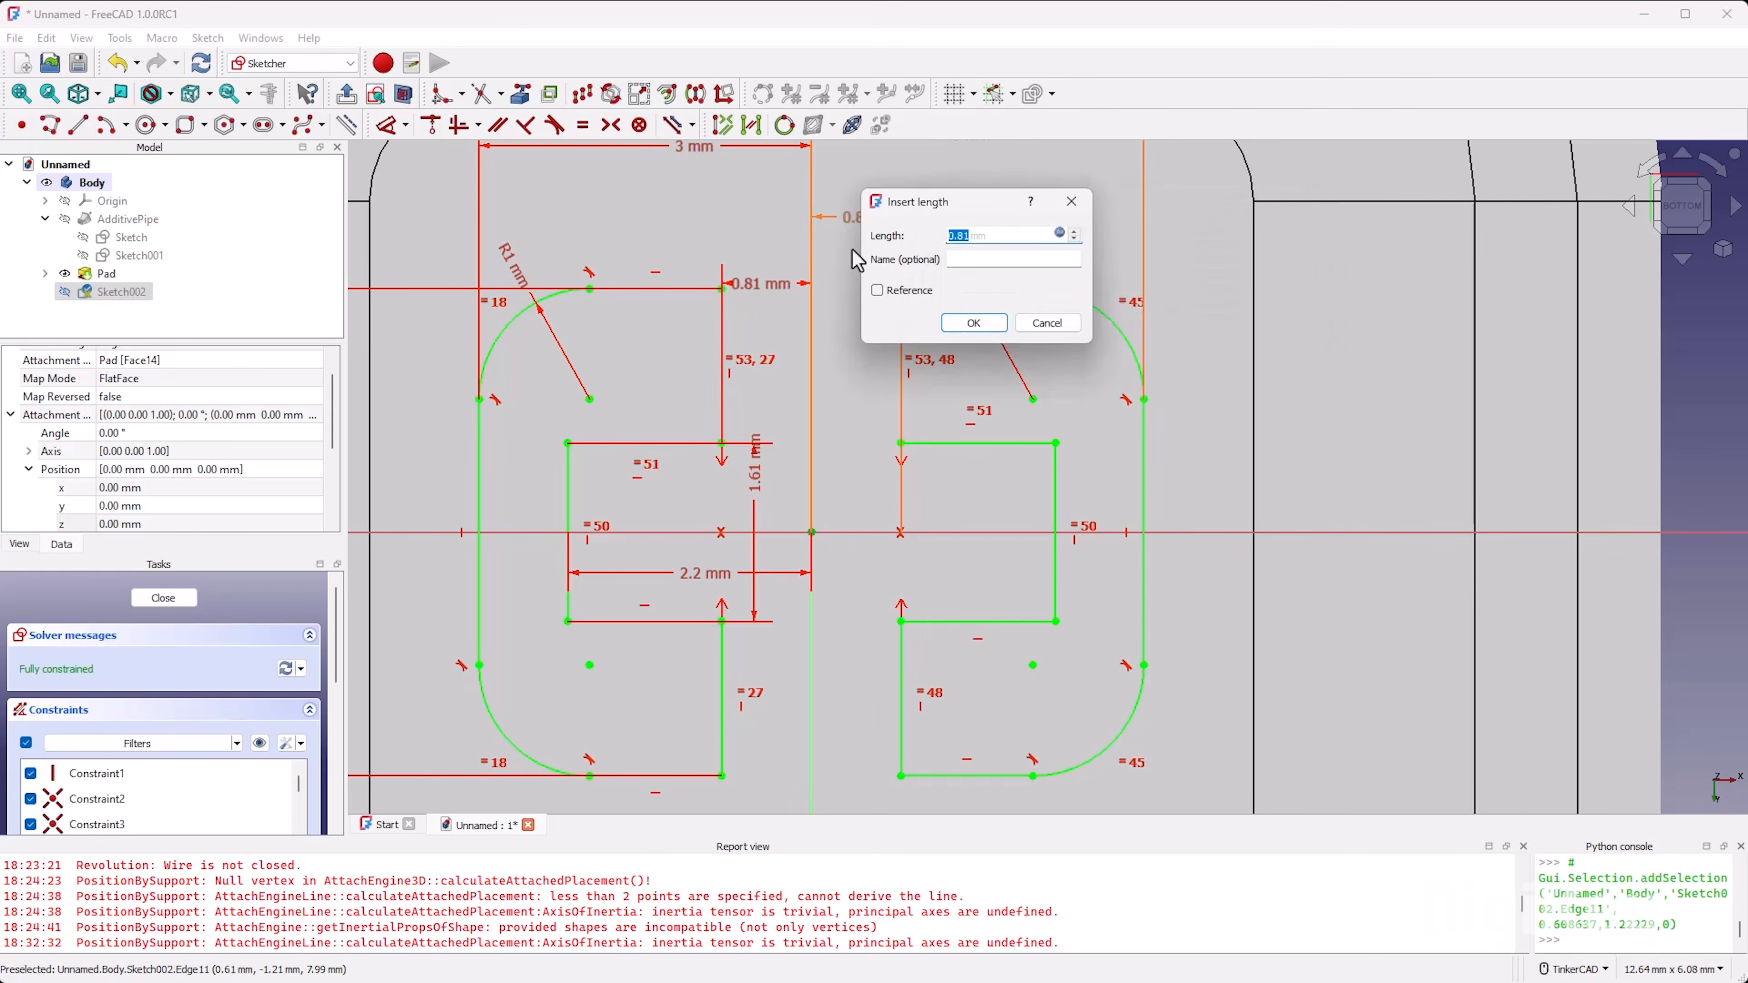
pyautogui.press('Return')
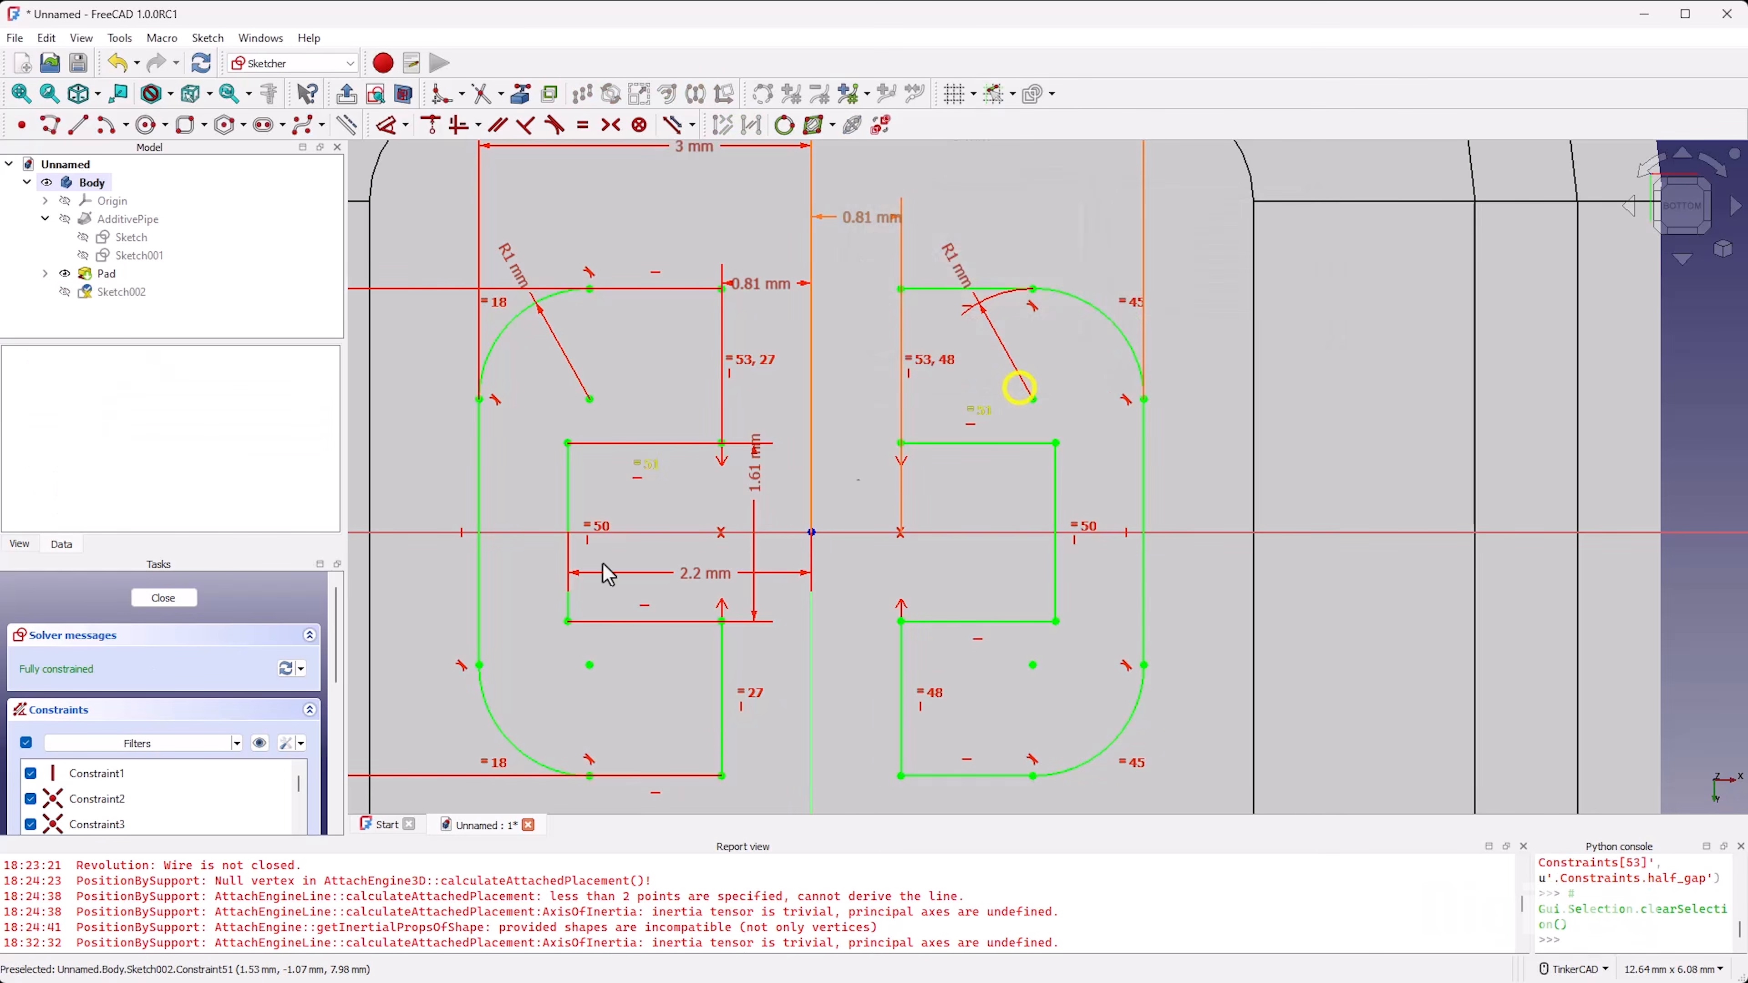
# Step: Finish and close the stem sketch
pyautogui.scroll(-6, 957, 444)
pyautogui.moveTo(1005, 501)
pyautogui.mouseDown(button='right')
pyautogui.moveTo(1025, 513)
pyautogui.moveTo(991, 490)
pyautogui.mouseUp(button='right')
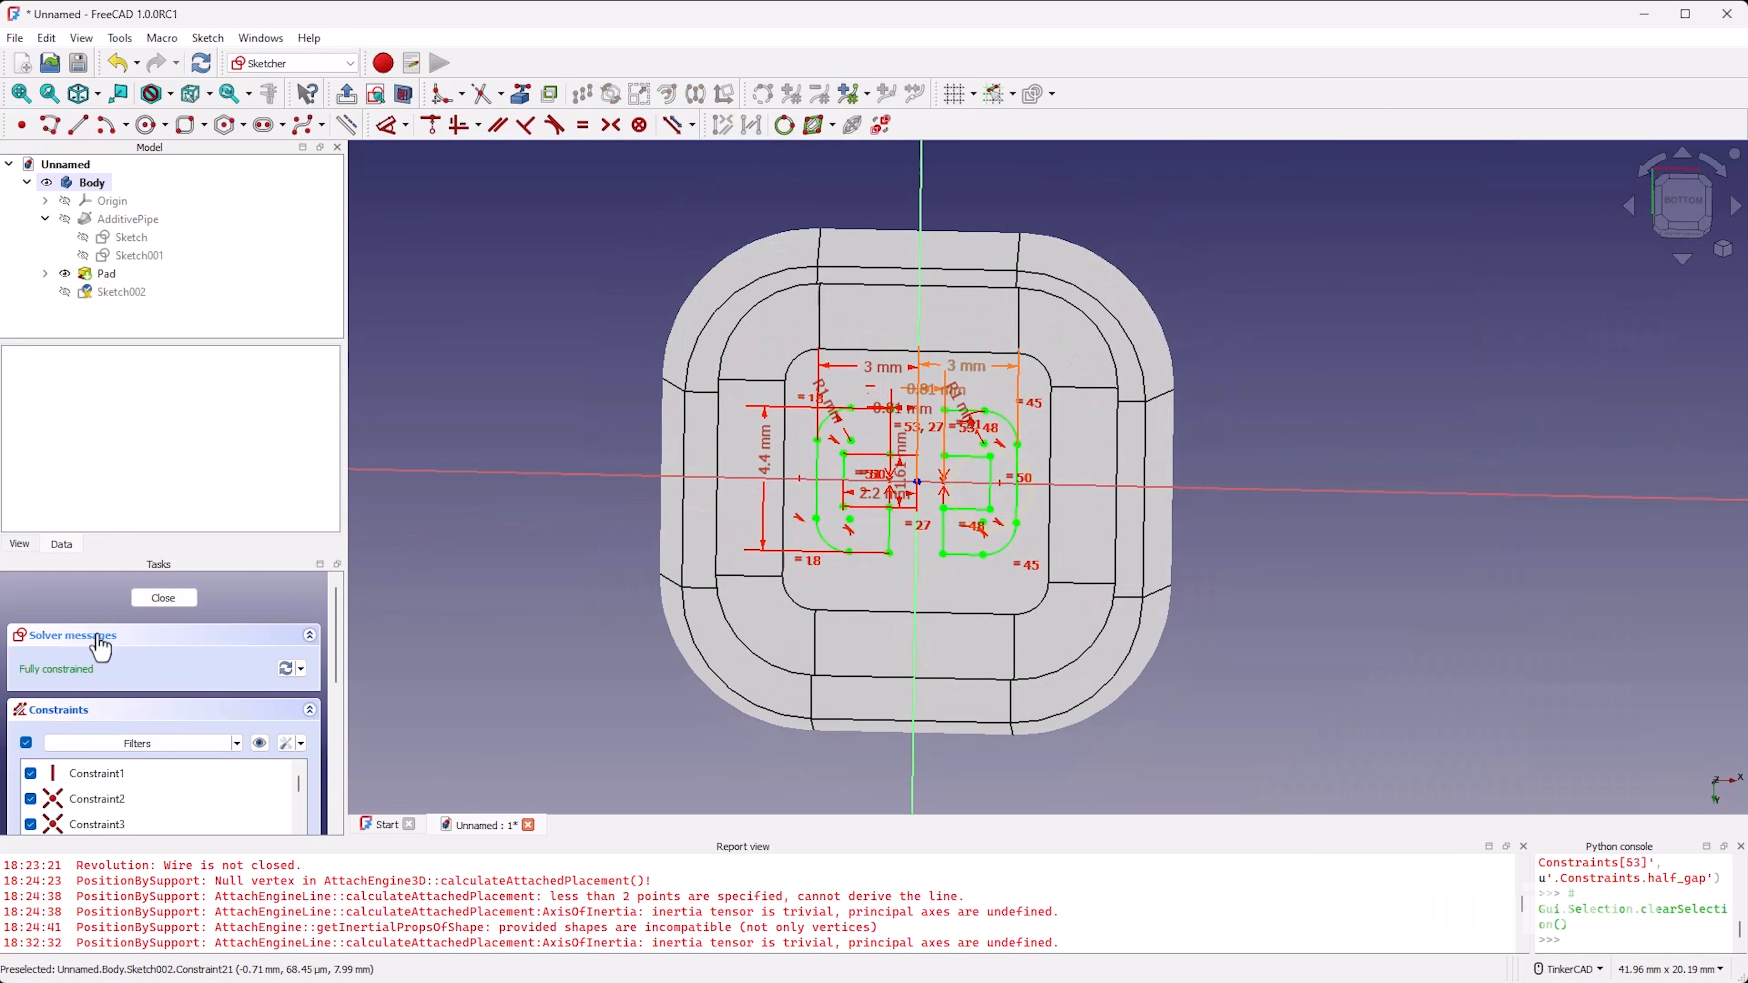
pyautogui.click(165, 598)
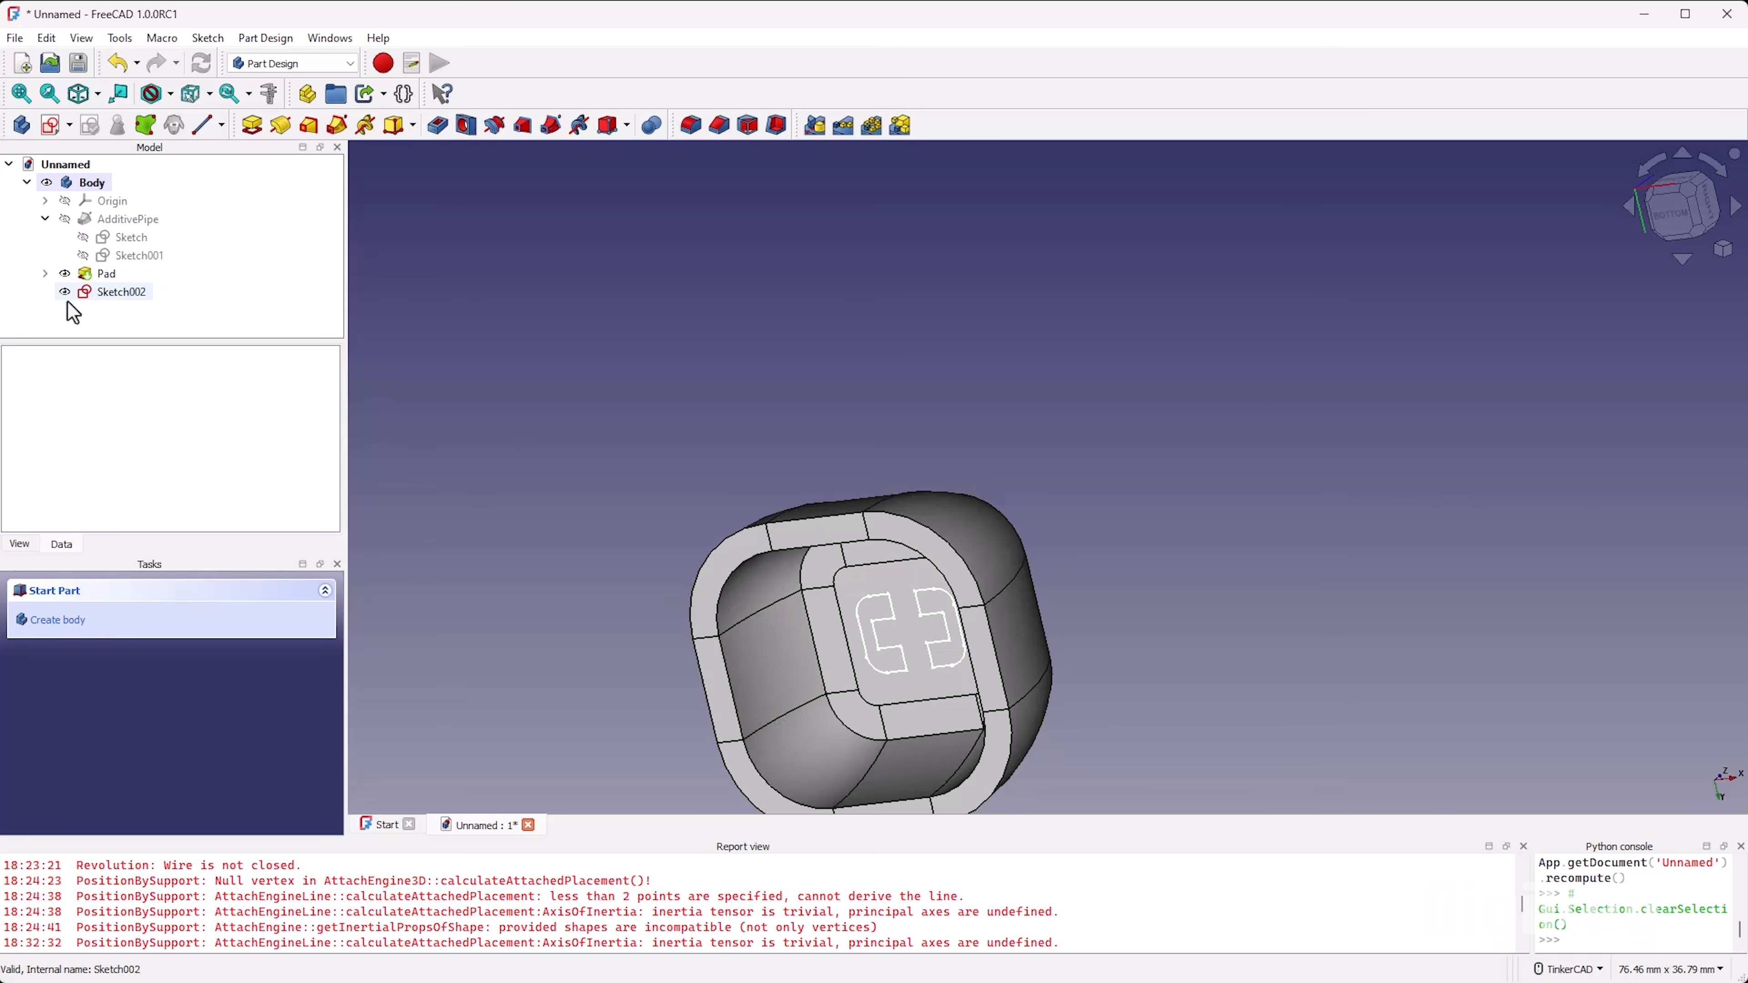
# Step: Pad the stem sketch with its length set by the expression Sketch.Constraints.height - Sketch.Constraints.top_thickness - 1mm
pyautogui.click(121, 292)
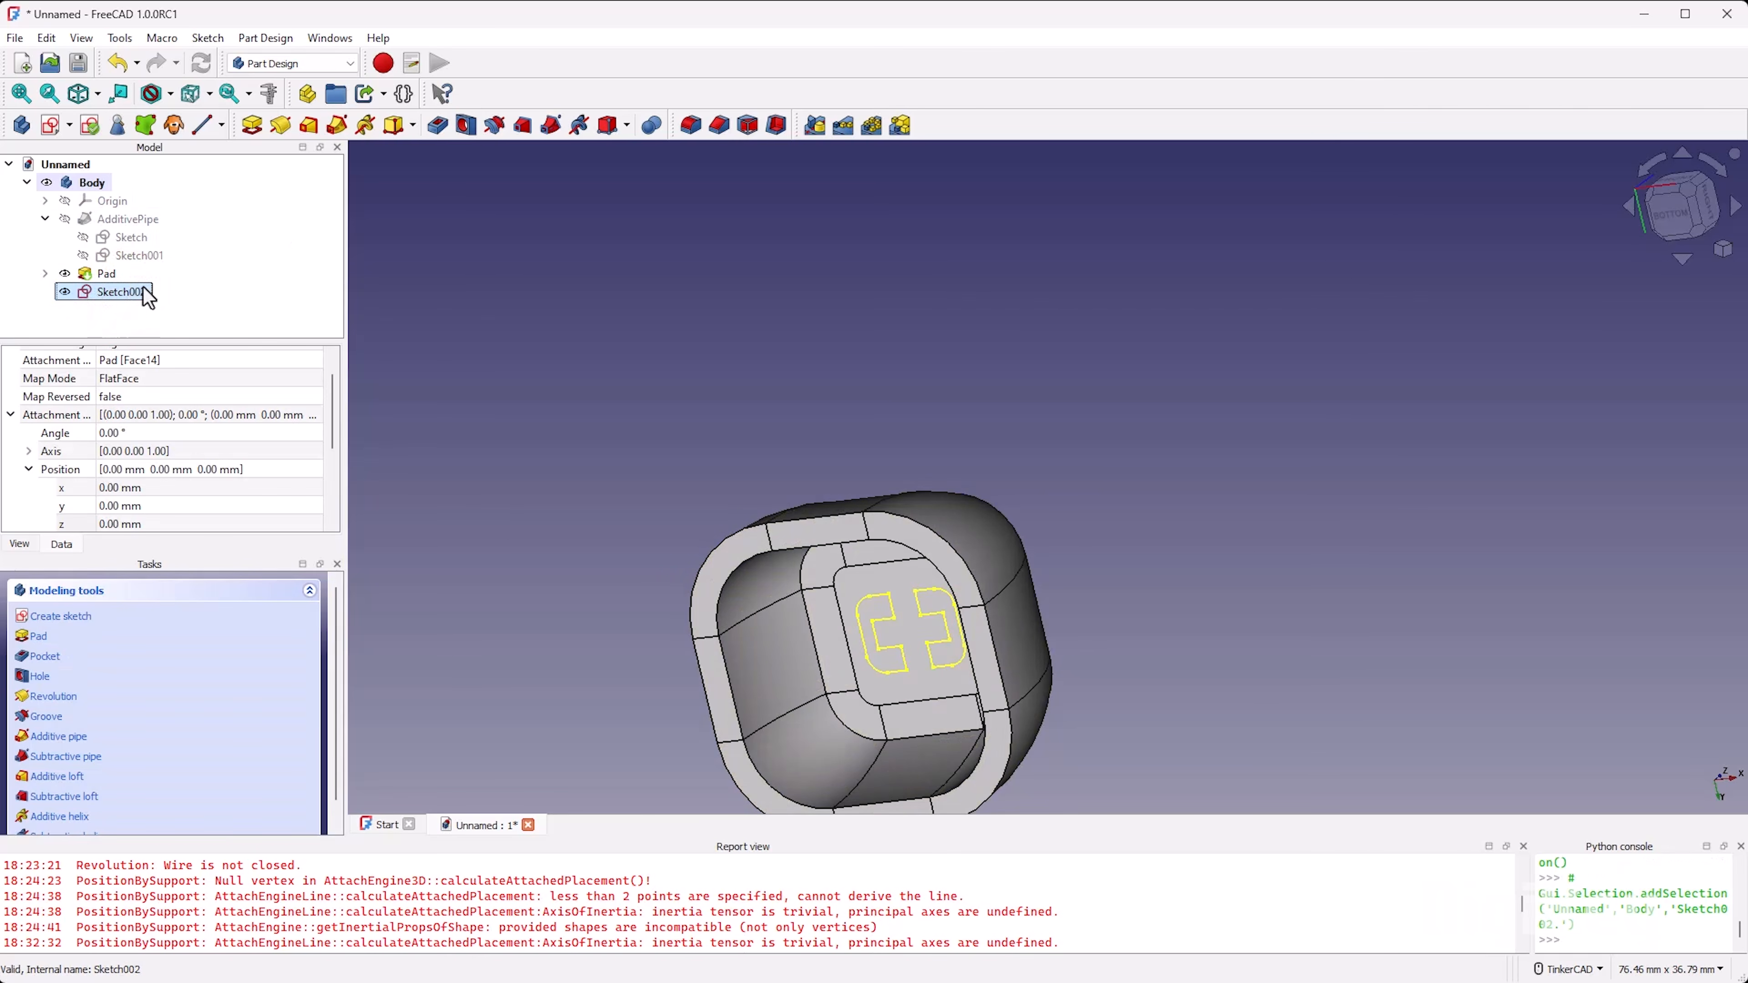
pyautogui.click(252, 125)
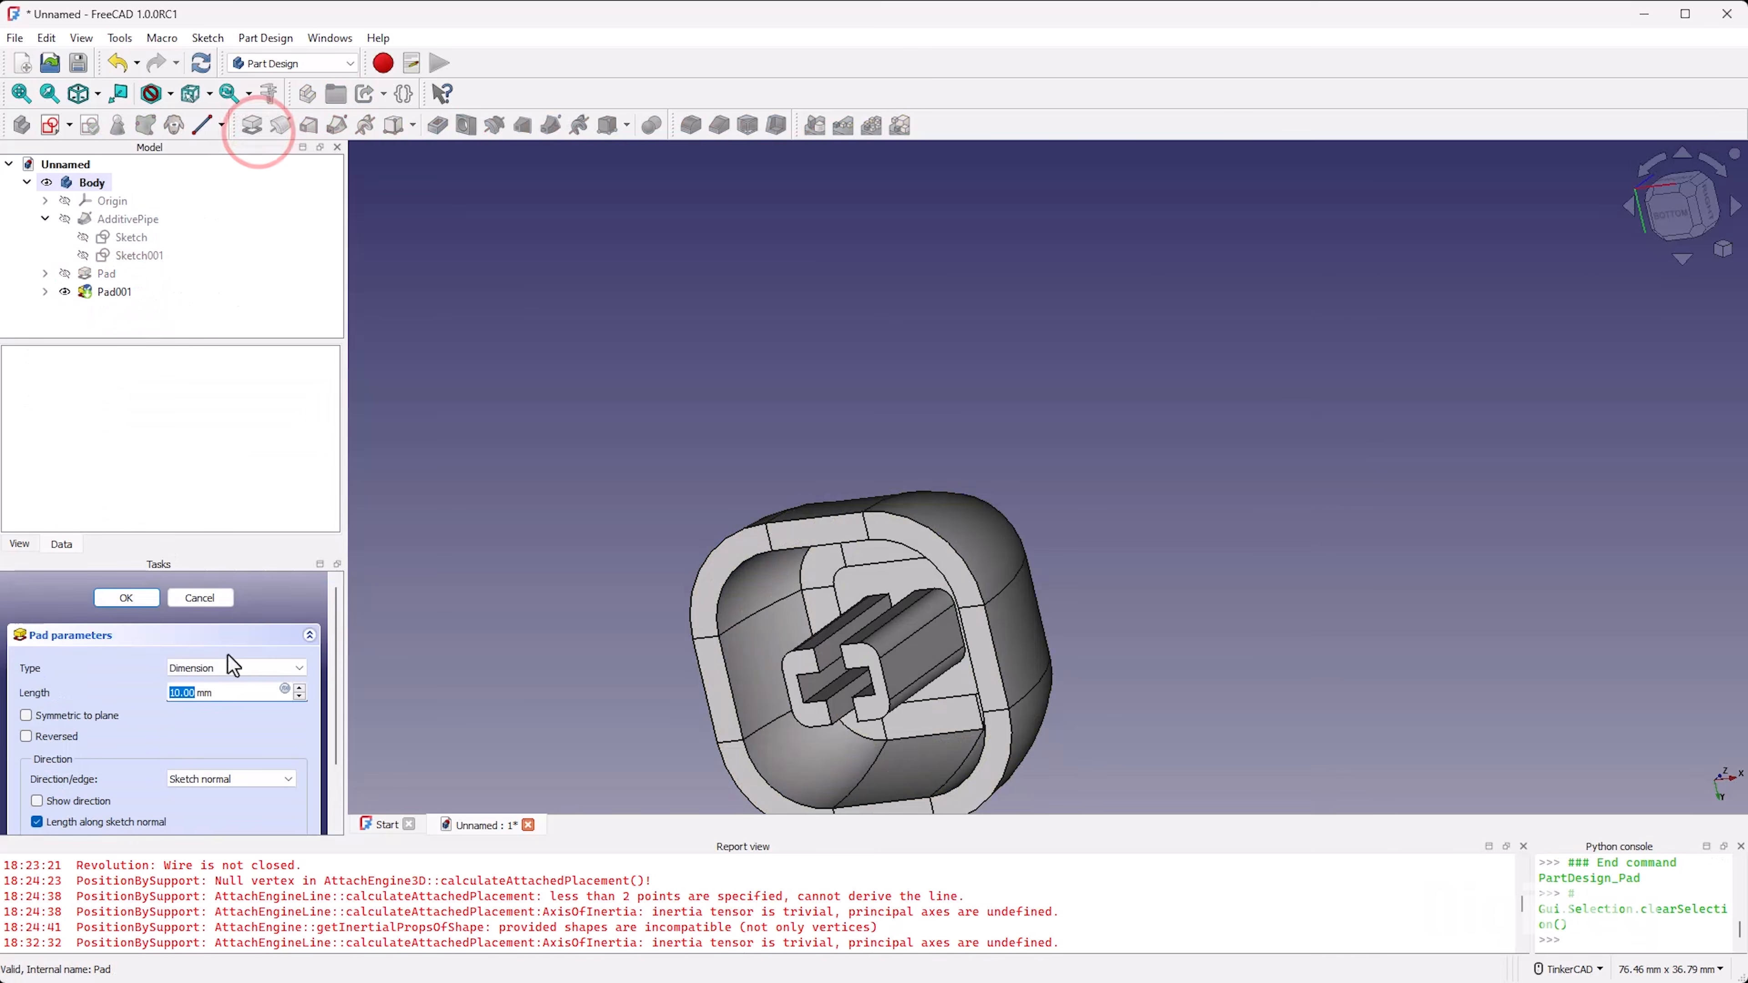
pyautogui.click(286, 687)
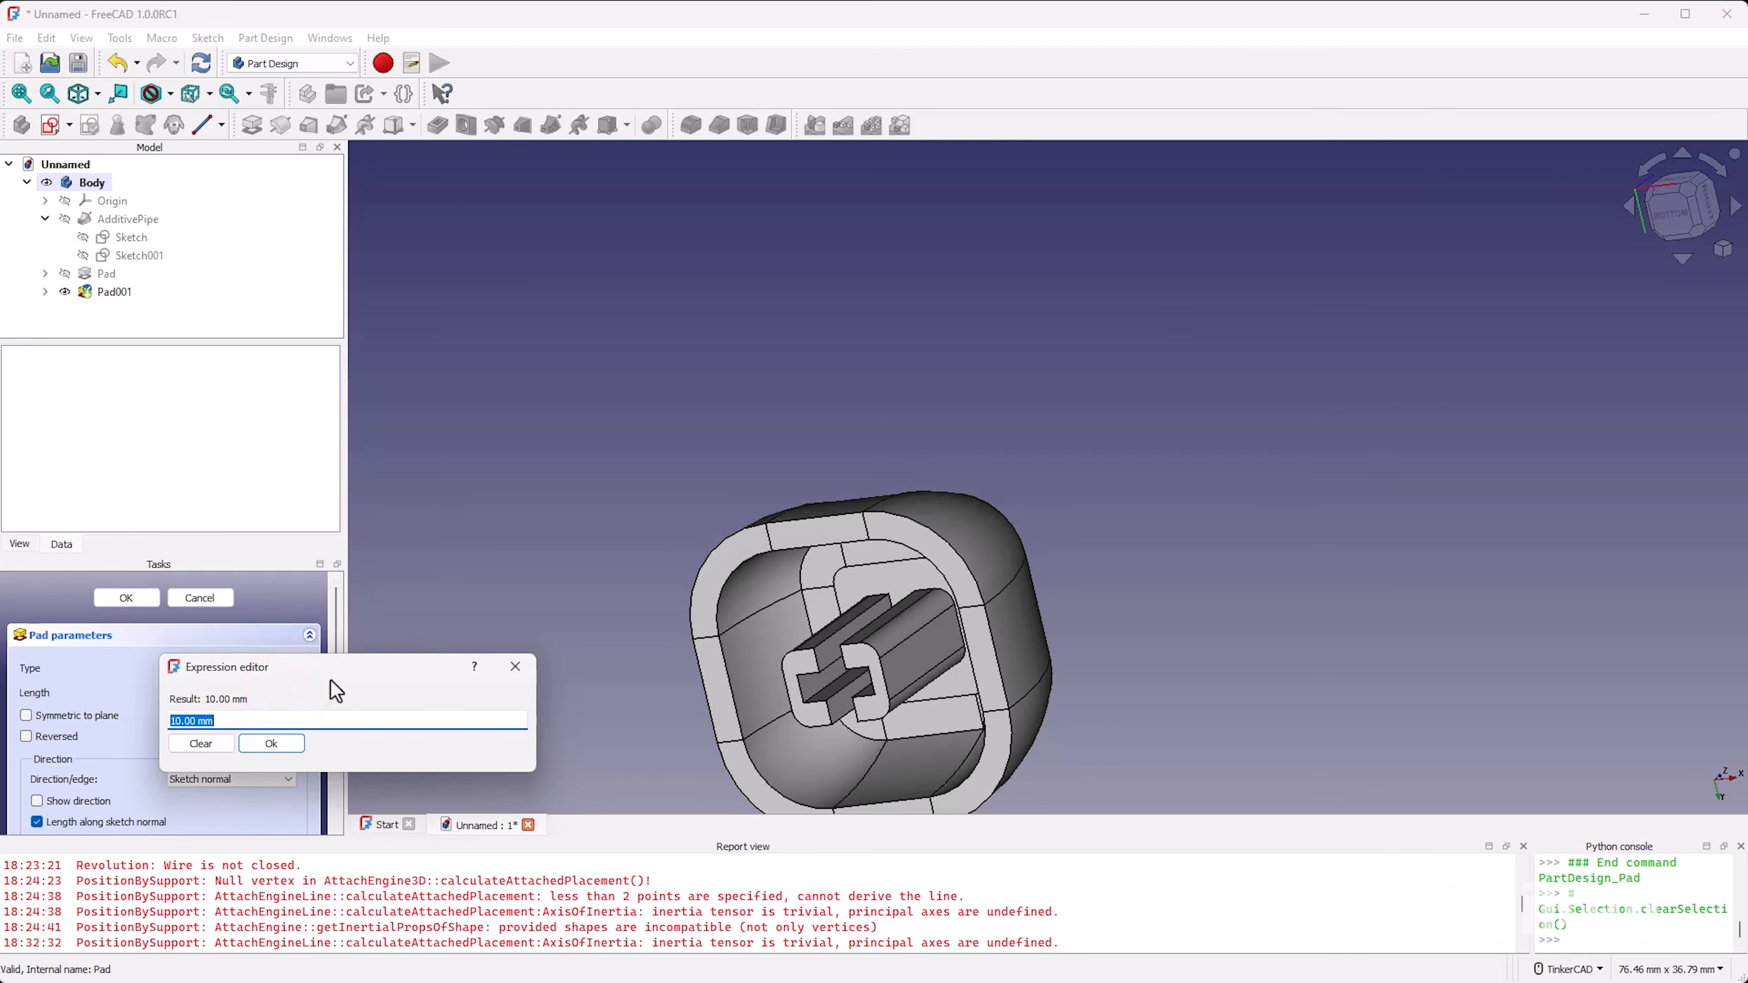
pyautogui.write('Sketch.')
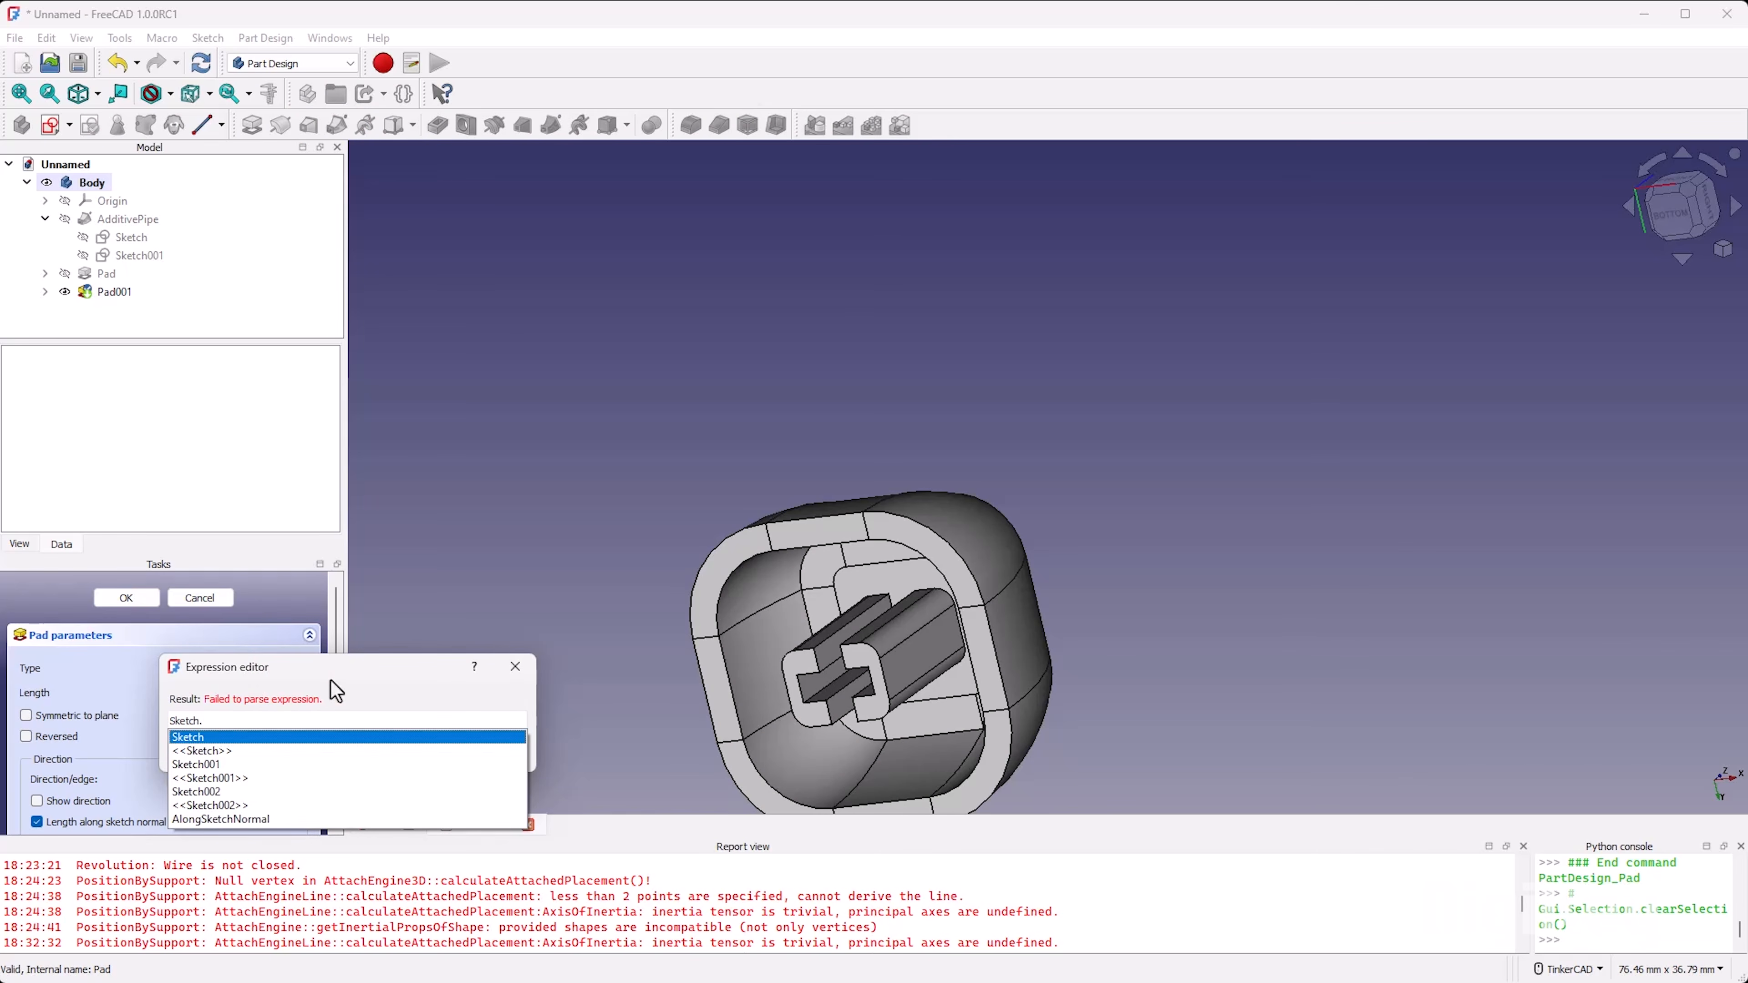
pyautogui.write('Constraints.')
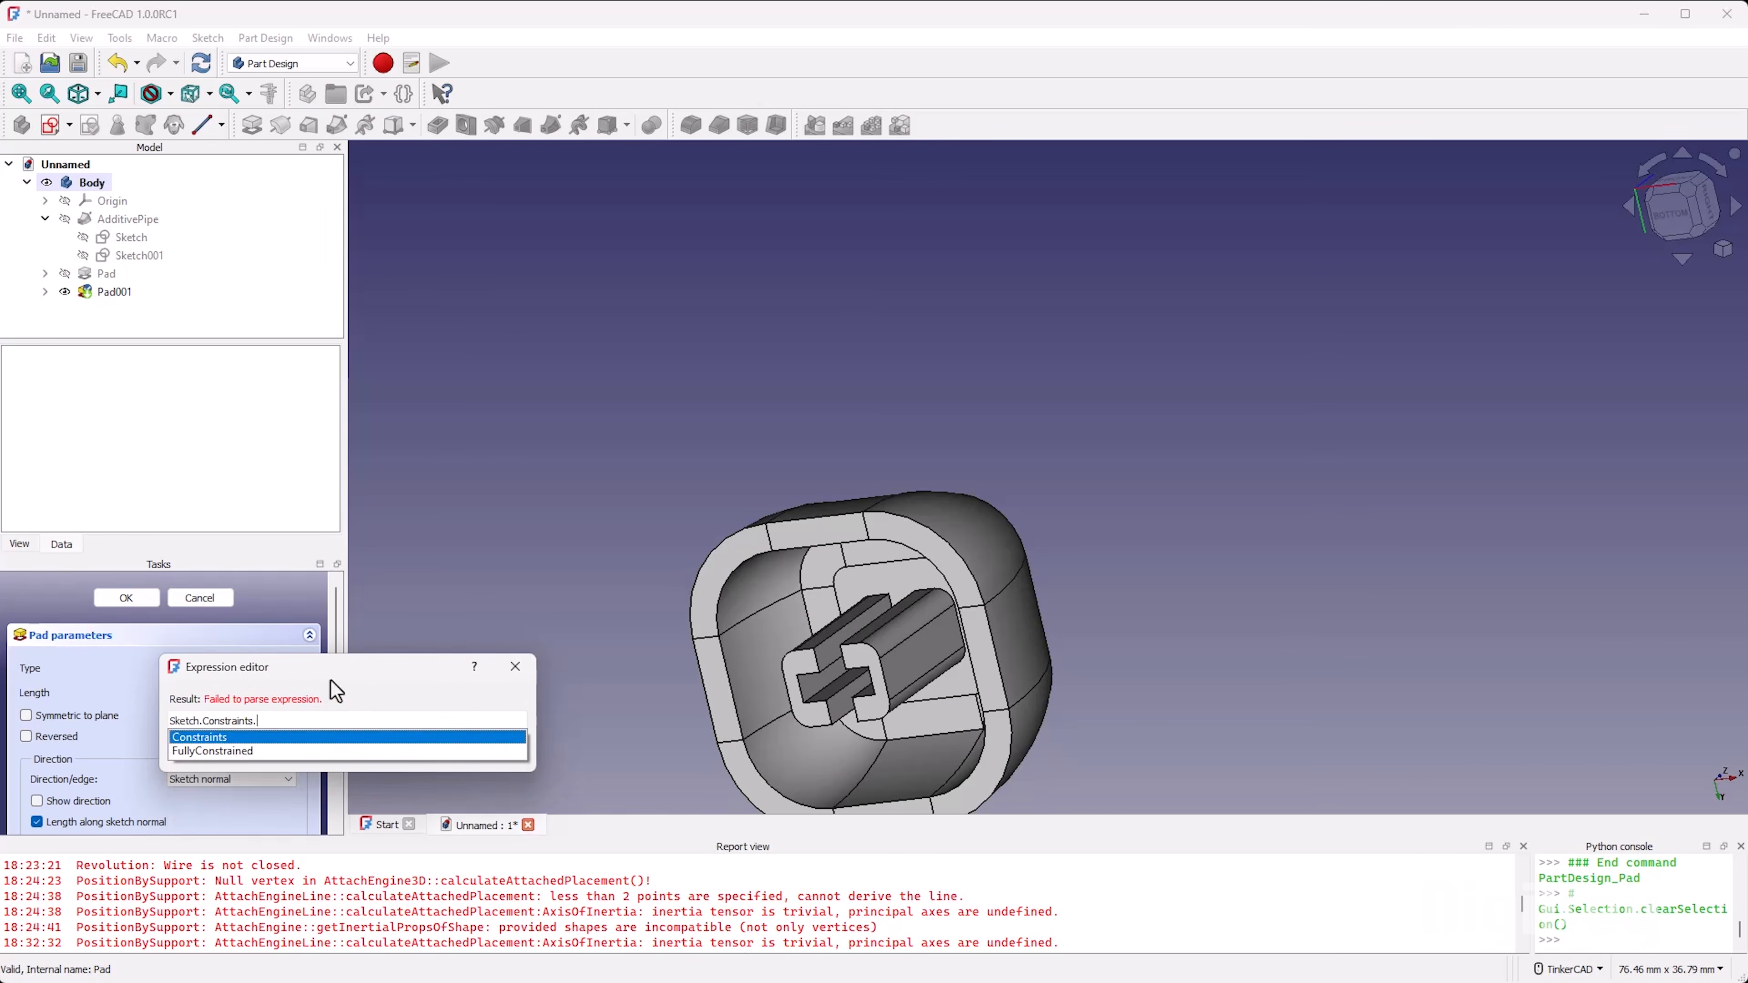
pyautogui.write('height')
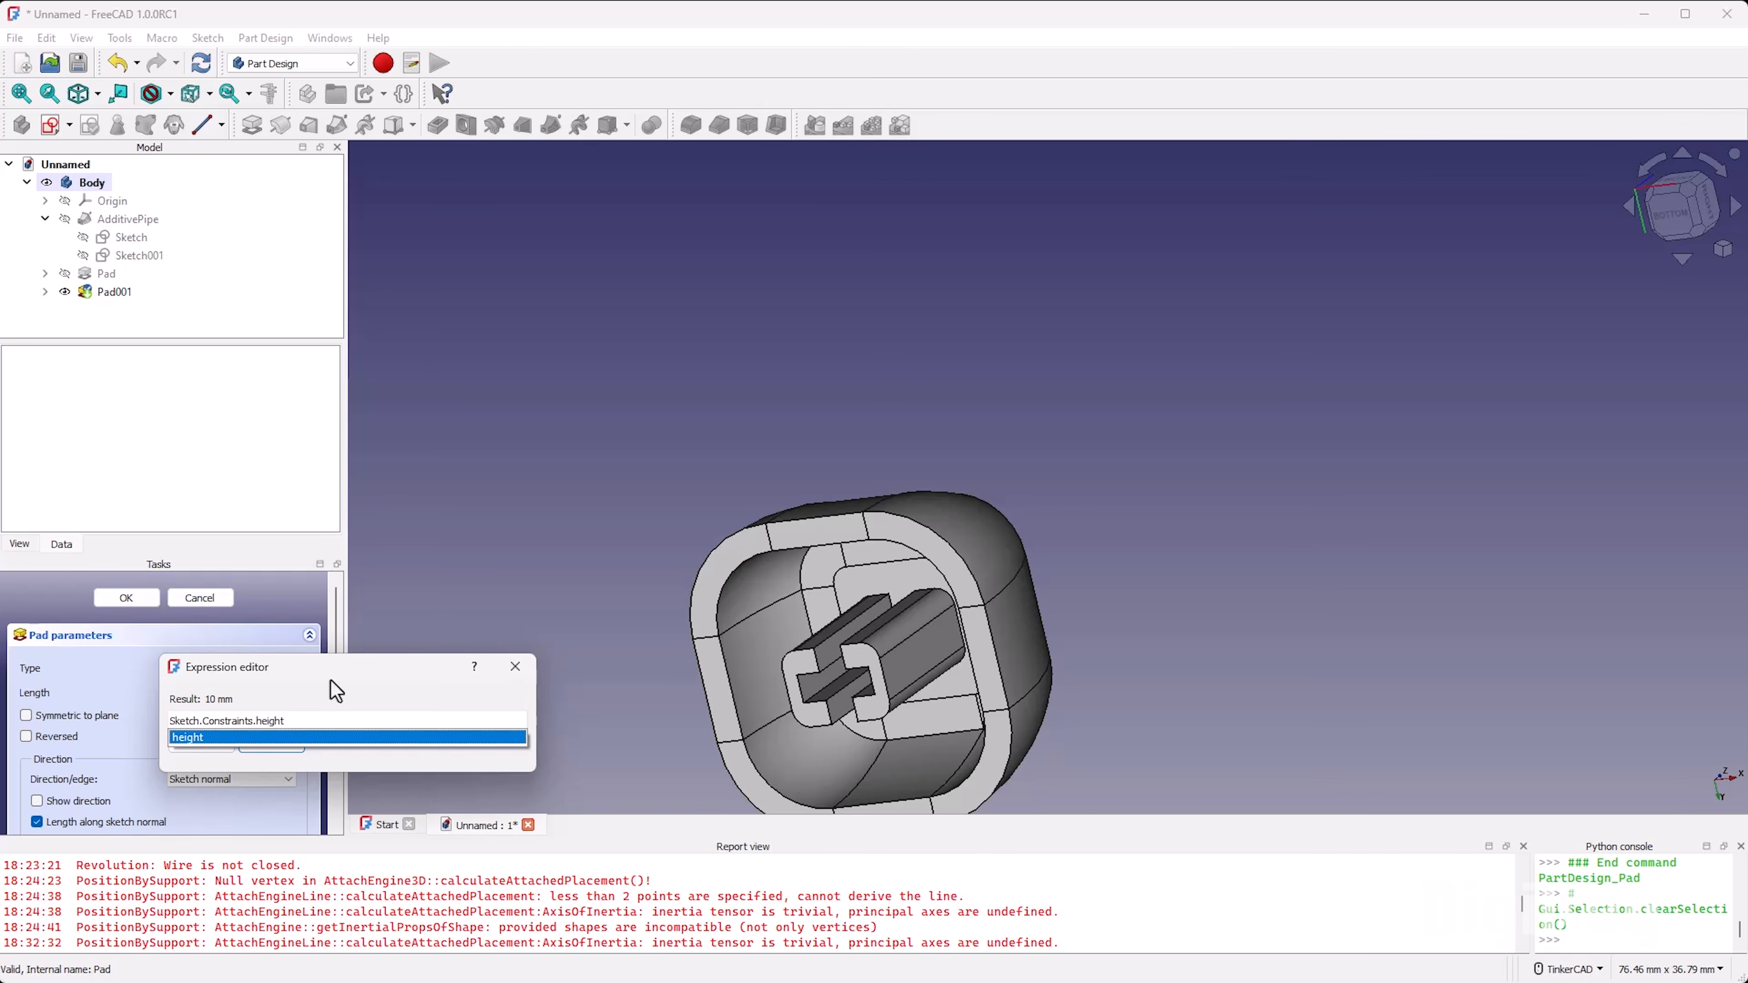
pyautogui.write(' =')
pyautogui.press('BackSpace')
pyautogui.press('BackSpace')
pyautogui.write('- ')
pyautogui.write('Sketch.Con')
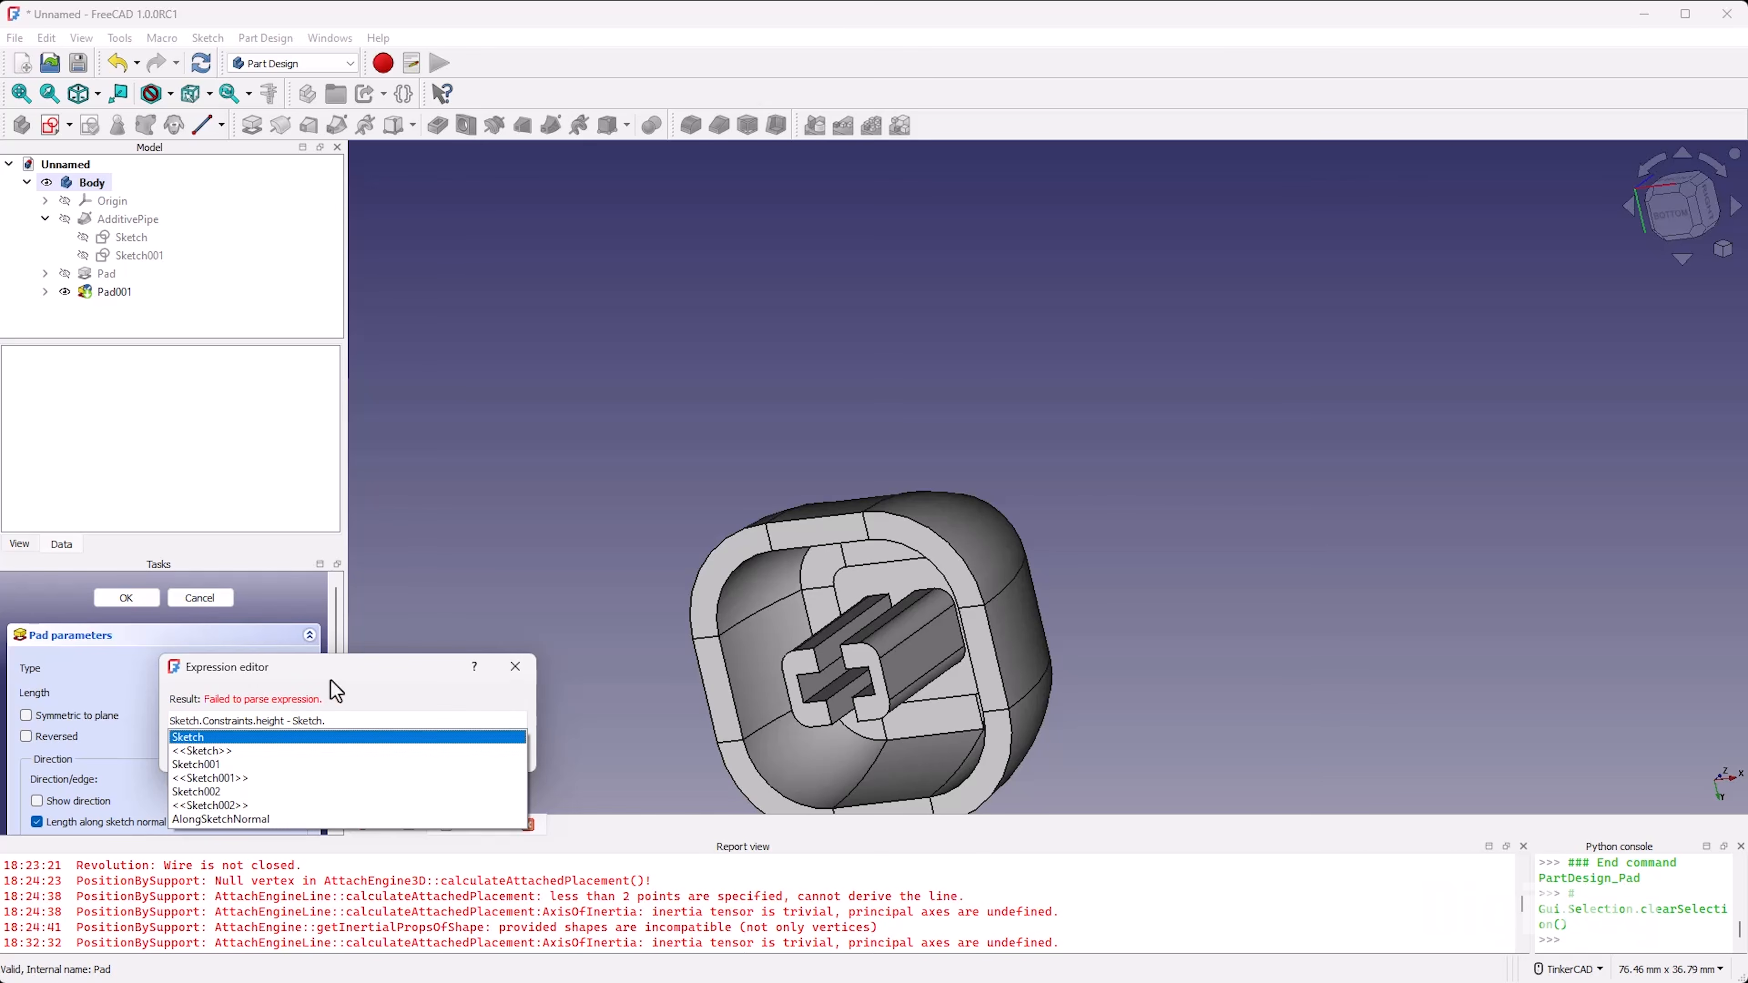
pyautogui.press('Down')
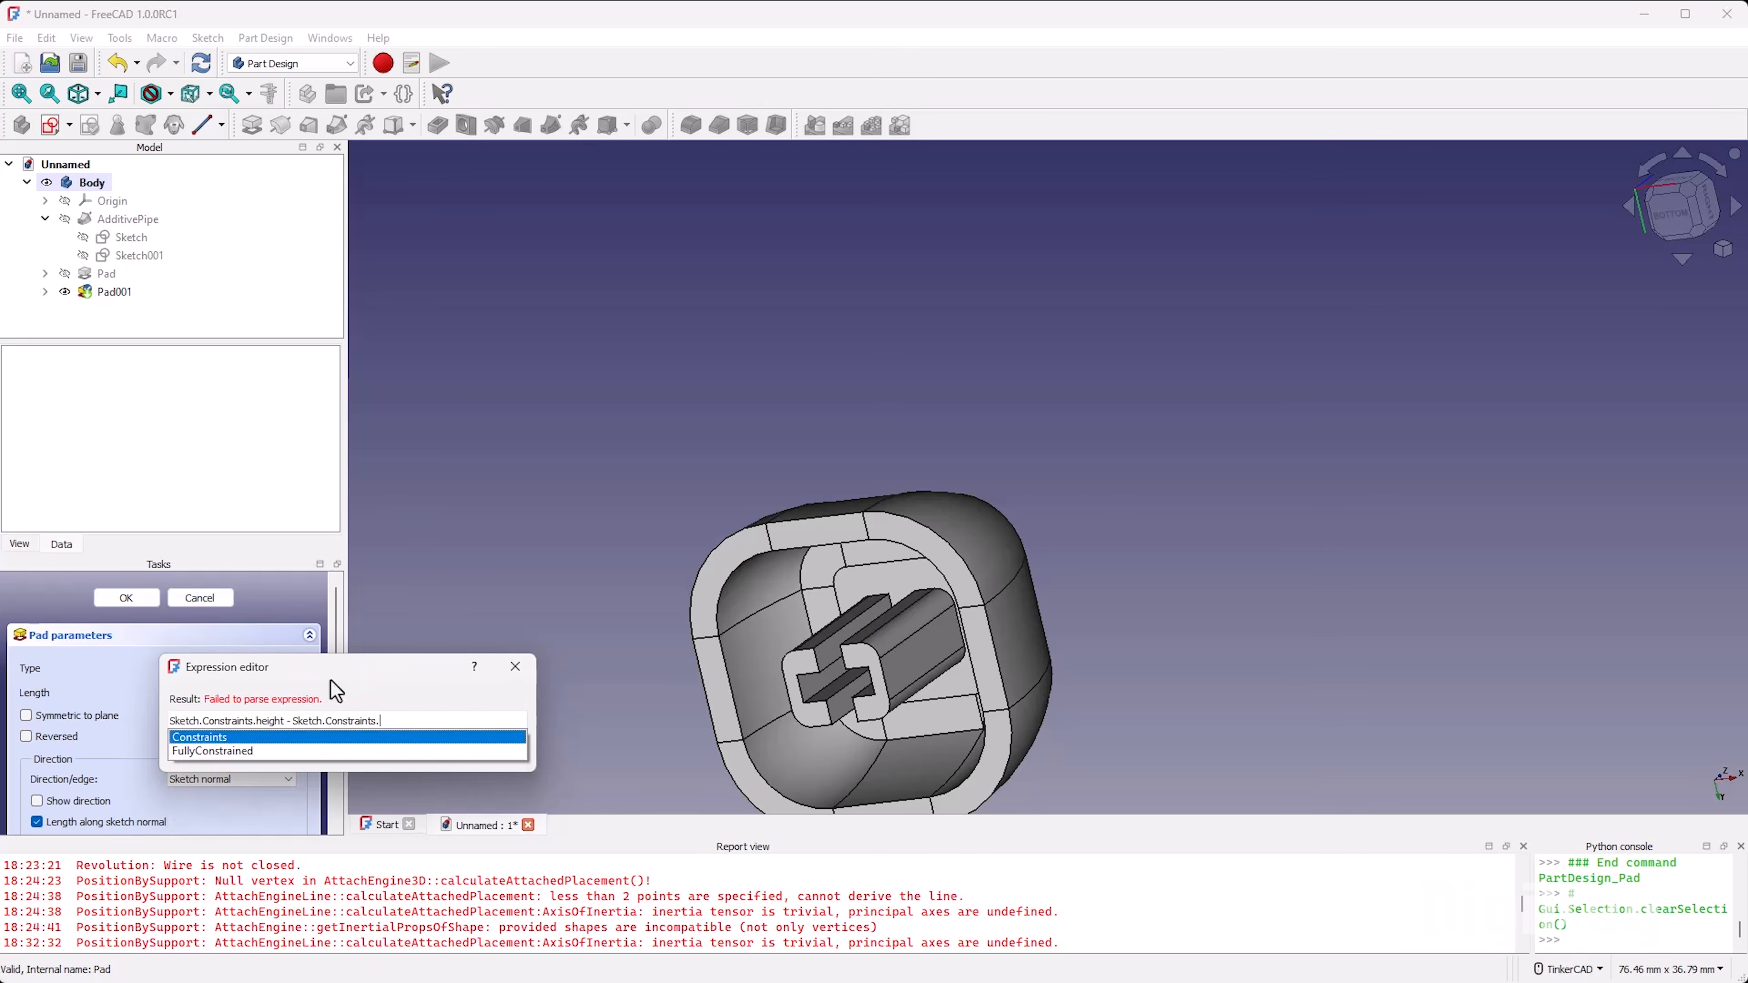
pyautogui.write('top')
pyautogui.press('Down')
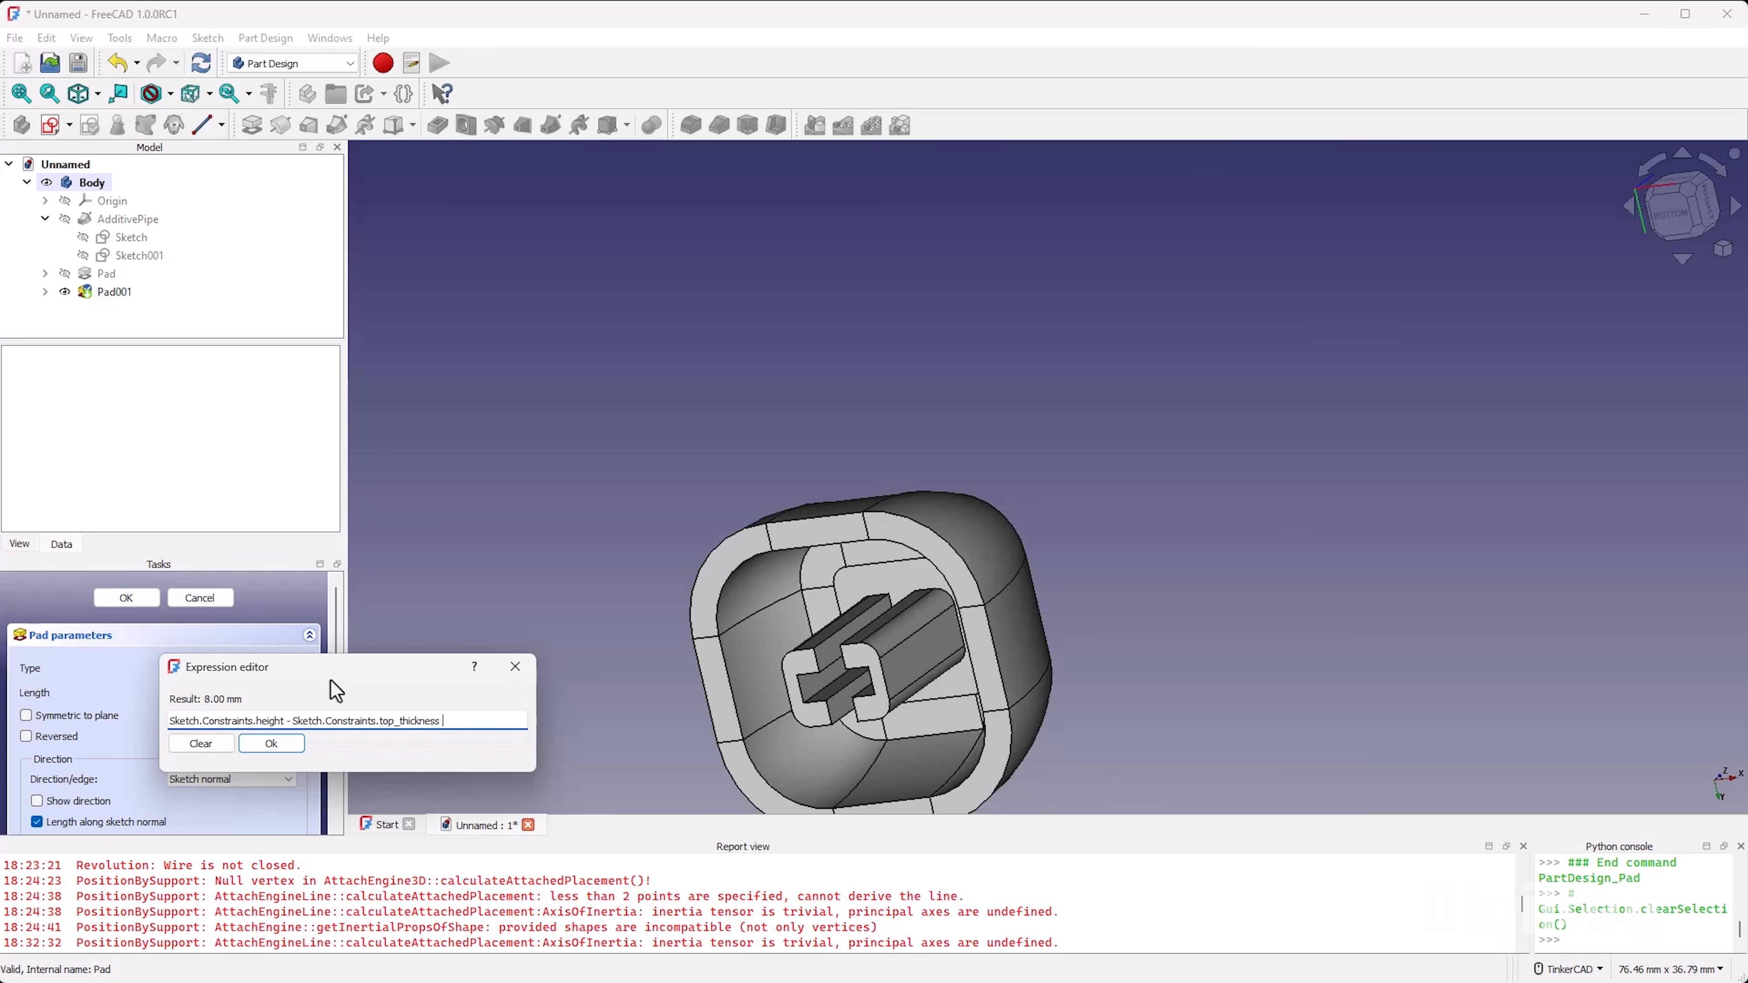
pyautogui.write('- 1mm')
pyautogui.click(286, 750)
# Step: Examine the padded stem inside the cavity from below and the solid's outer sides
pyautogui.moveTo(892, 628); pyautogui.dragTo(959, 796, button='right')
pyautogui.moveTo(917, 690); pyautogui.dragTo(964, 502, button='right')
pyautogui.scroll(-3, 847, 491)
pyautogui.scroll(3, 848, 490)
pyautogui.moveTo(847, 488); pyautogui.dragTo(741, 502, button='middle')
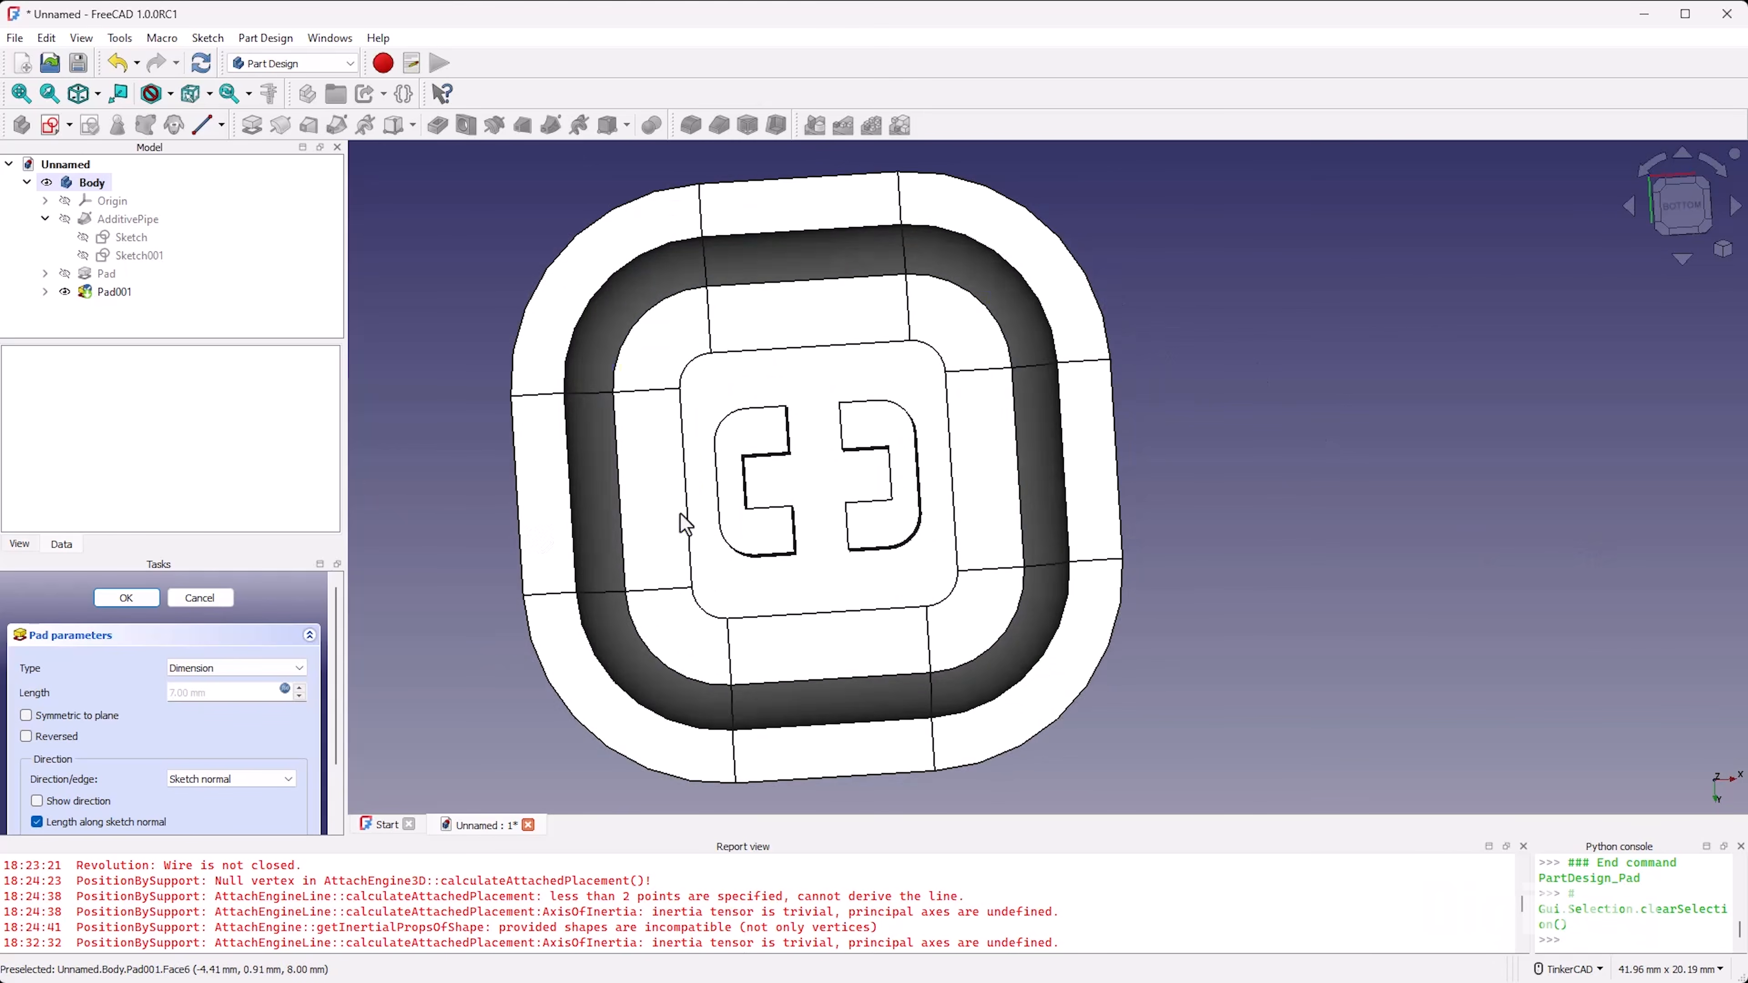
pyautogui.scroll(-3, 683, 513)
pyautogui.moveTo(815, 438)
pyautogui.mouseDown(button='right')
pyautogui.moveTo(748, 634)
pyautogui.moveTo(785, 527)
pyautogui.moveTo(927, 352)
pyautogui.moveTo(849, 668)
pyautogui.moveTo(778, 650)
pyautogui.mouseUp(button='right')
pyautogui.scroll(-2, 856, 507)
pyautogui.scroll(3, 856, 503)
pyautogui.moveTo(892, 502); pyautogui.dragTo(898, 644, button='right')
pyautogui.scroll(2, 750, 551)
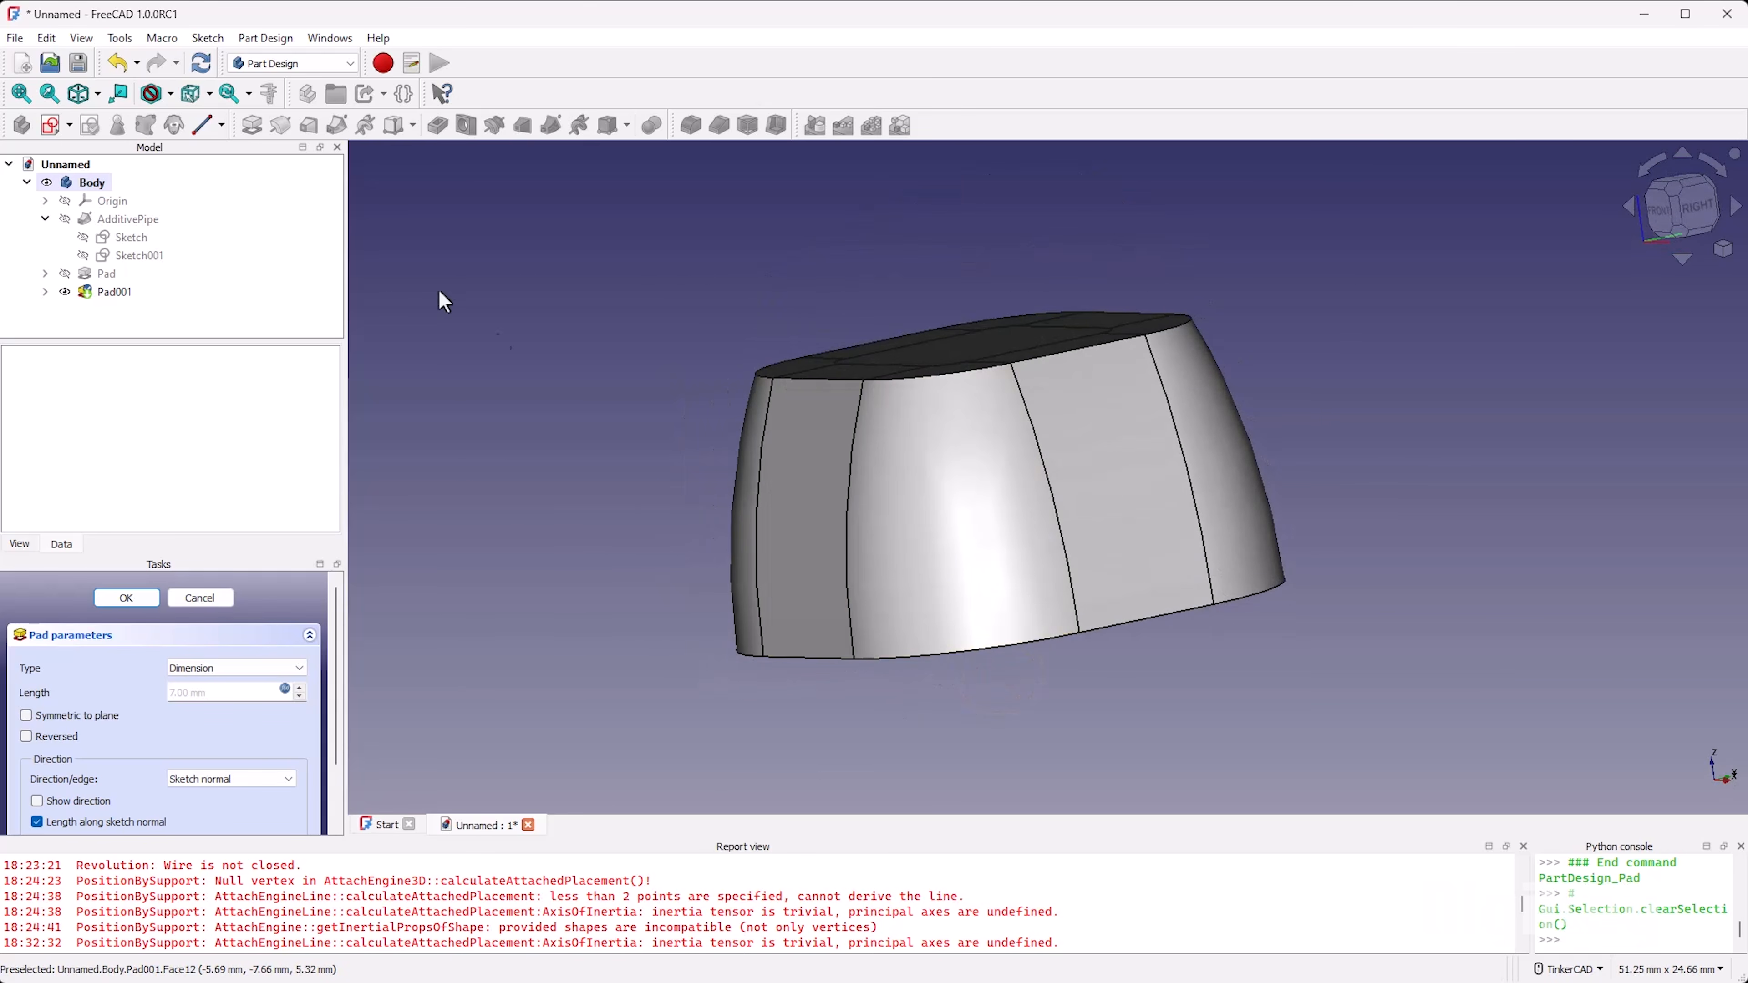
# Step: Accept the stem pad and start a new sketch on the XZ plane
pyautogui.click(140, 598)
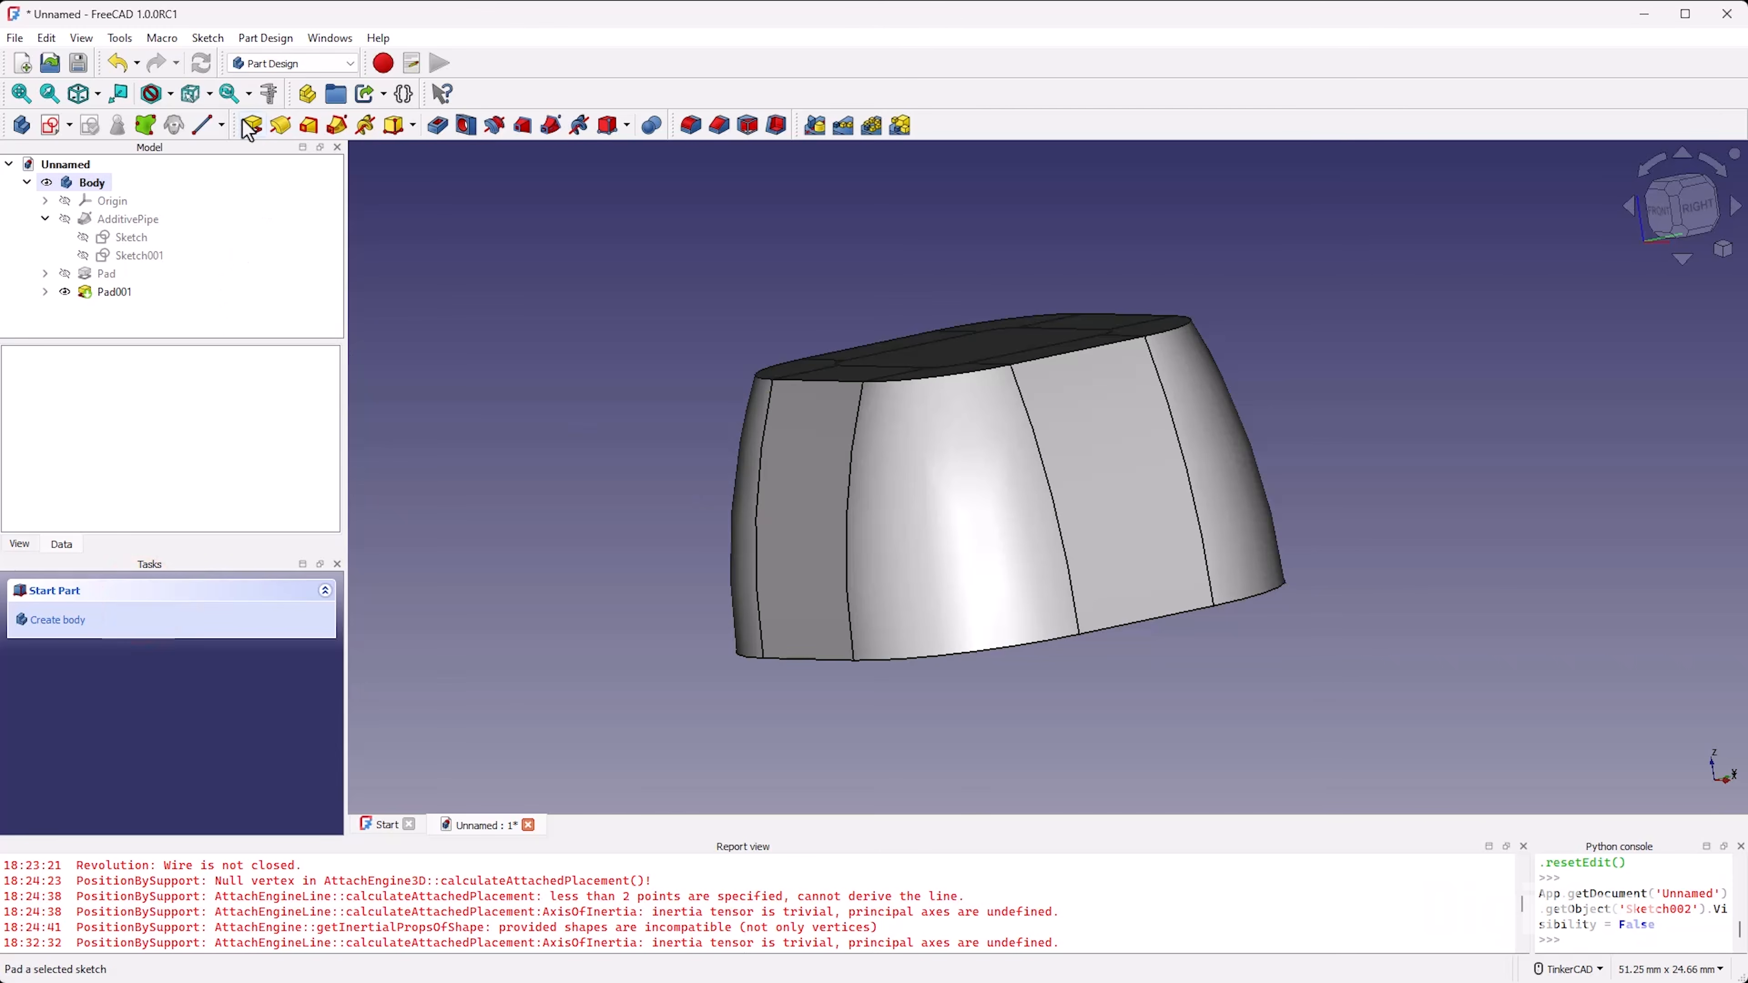
pyautogui.click(50, 126)
pyautogui.scroll(-3, 729, 519)
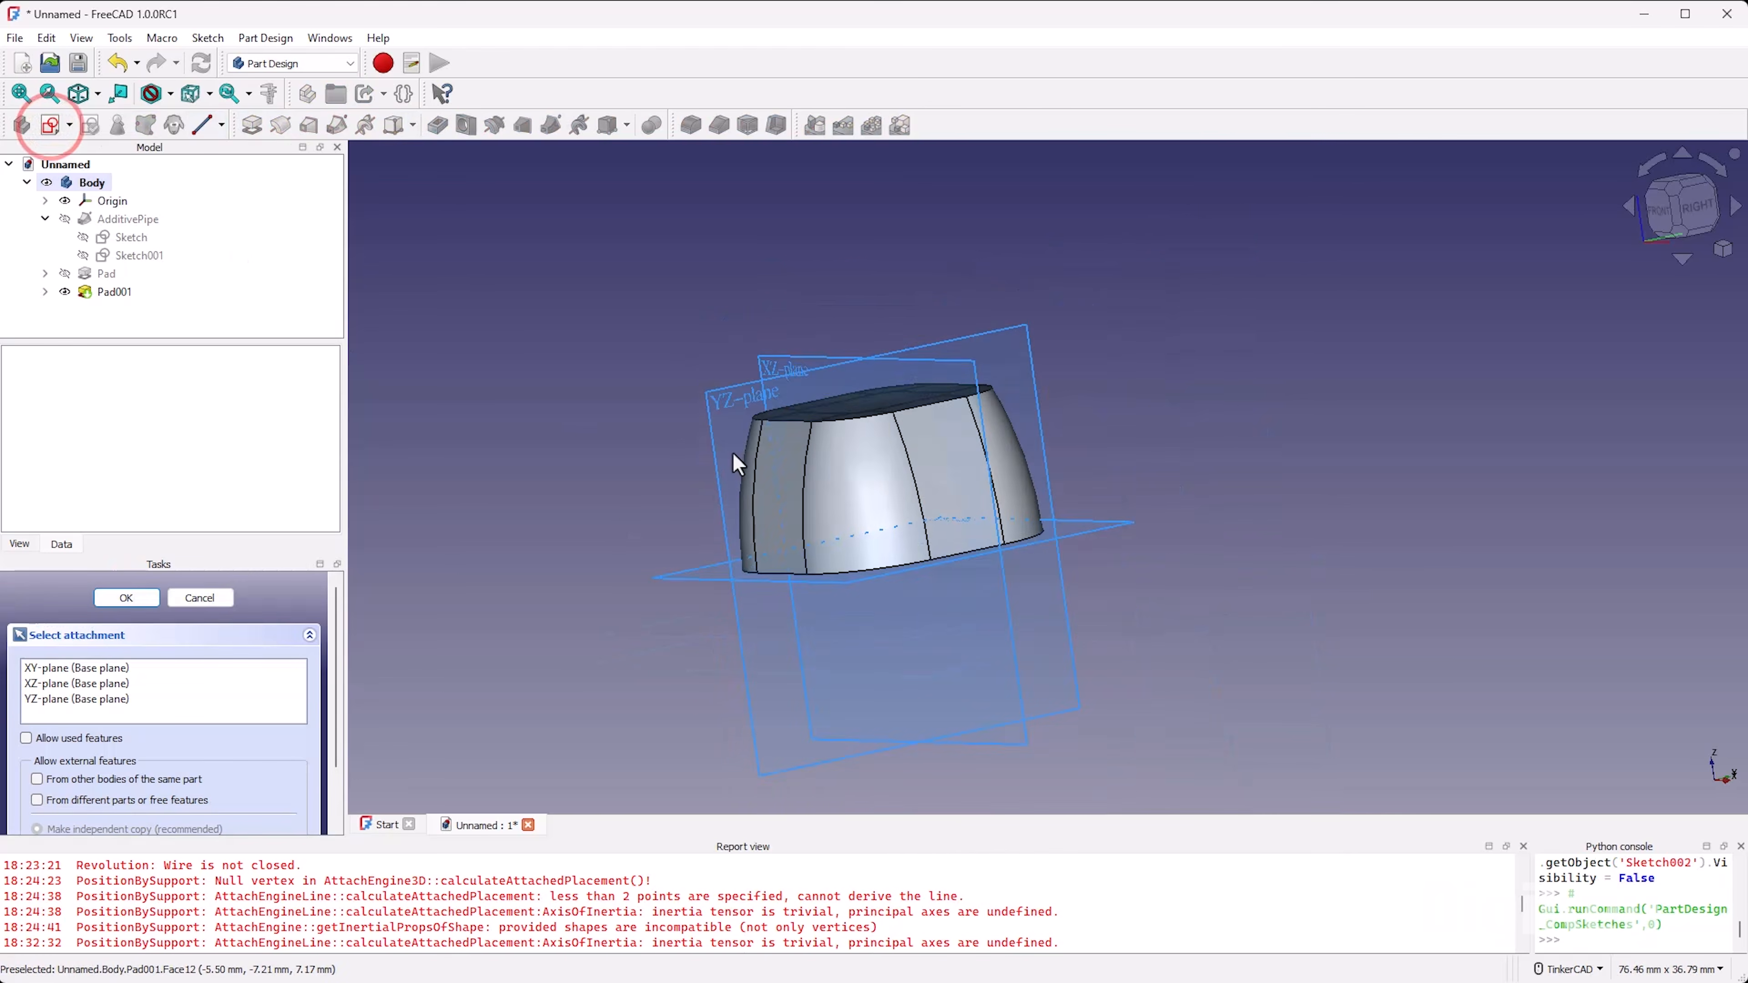
pyautogui.moveTo(846, 607)
pyautogui.mouseDown(button='right')
pyautogui.moveTo(1017, 590)
pyautogui.moveTo(1095, 613)
pyautogui.mouseUp(button='right')
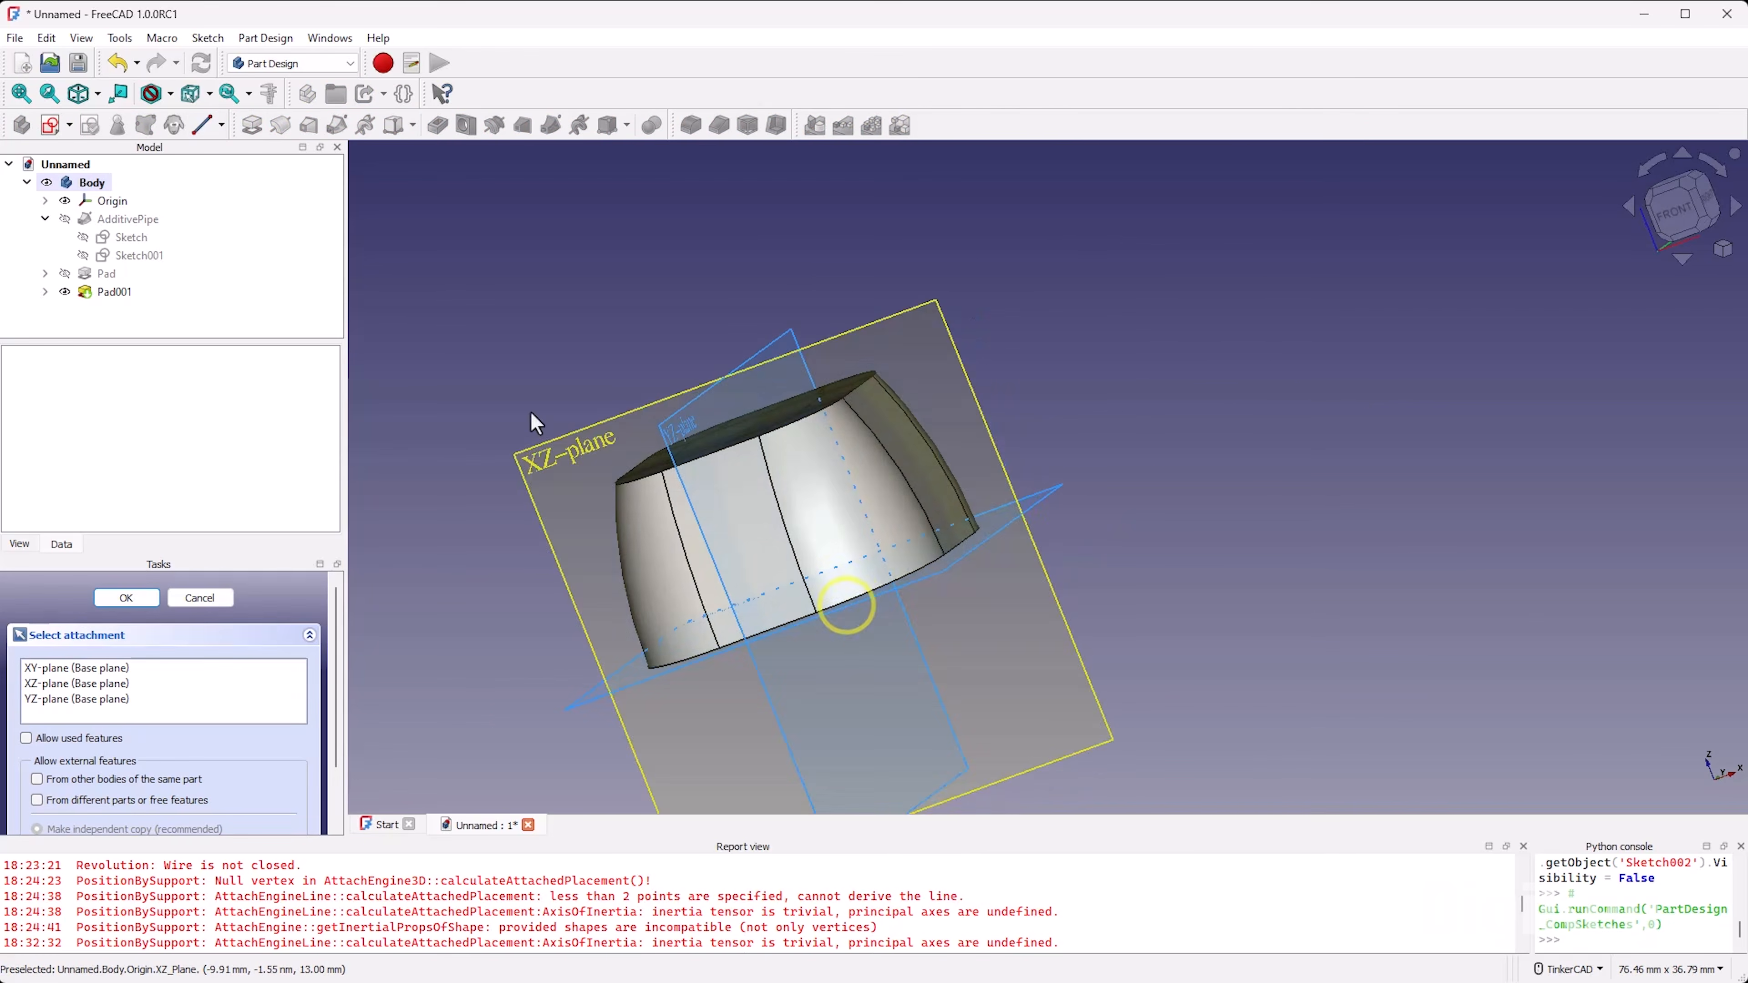
pyautogui.click(562, 454)
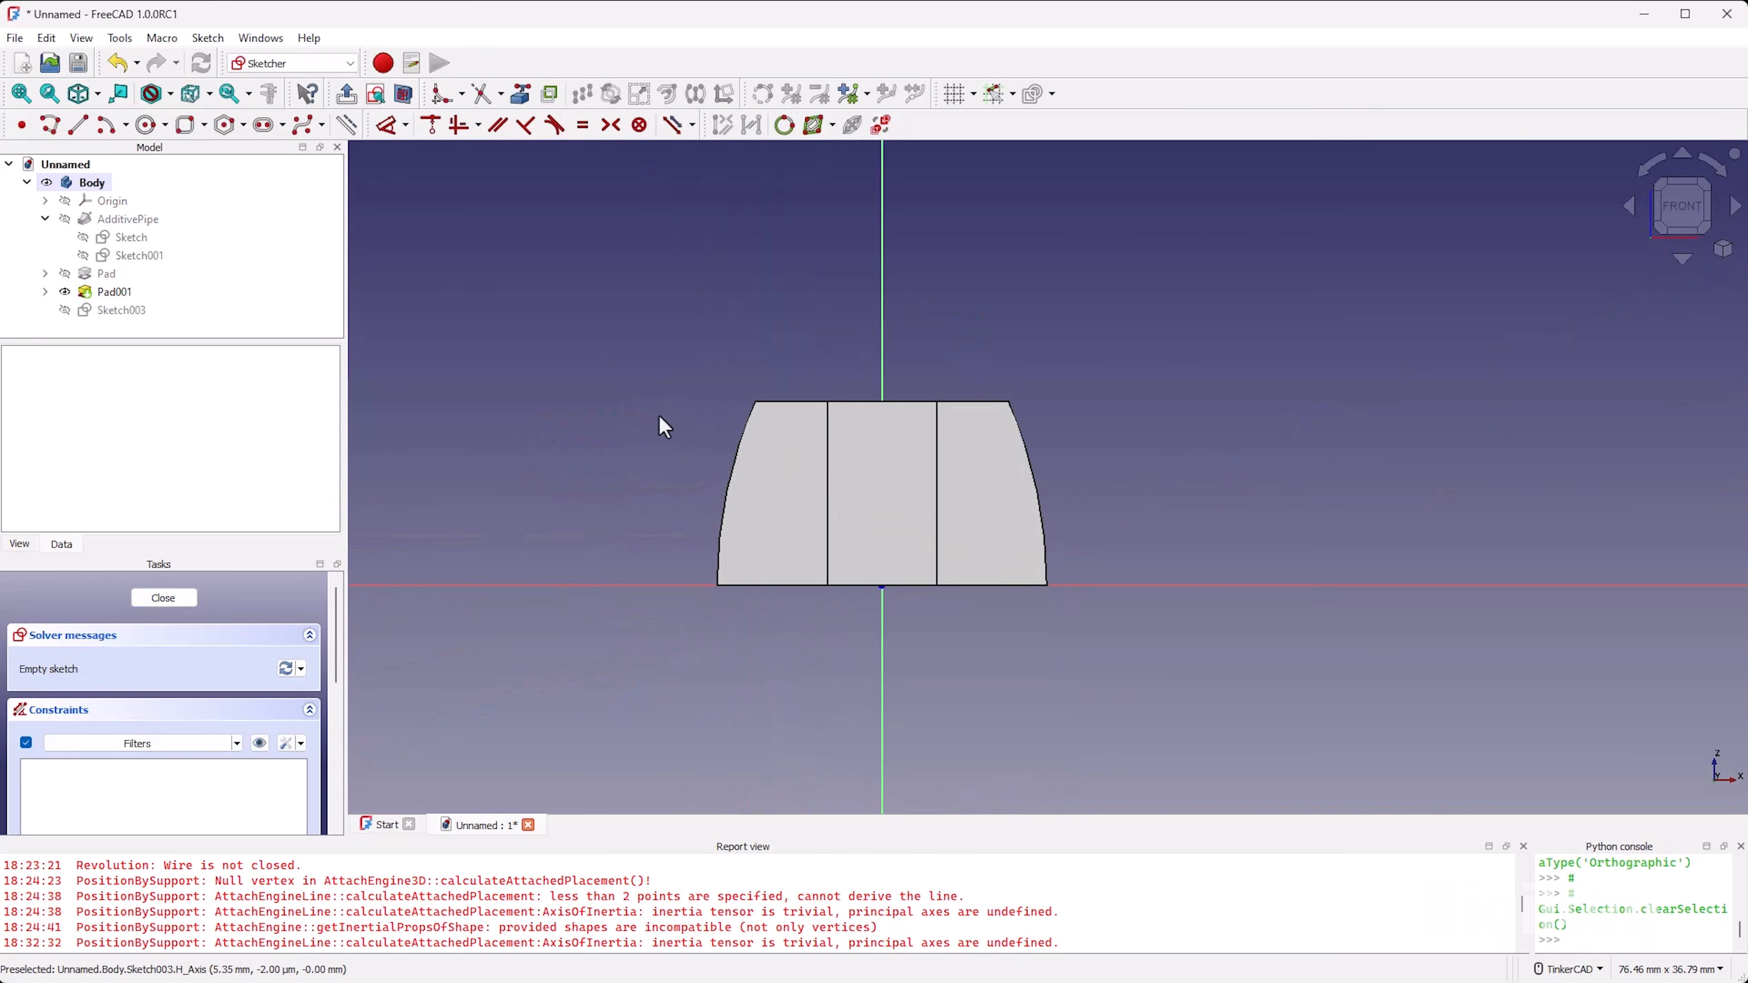
# Step: Sketch a hexagon, shrink it and place it overlapping the solid's upper left edge, and close the sketch
pyautogui.click(222, 127)
pyautogui.click(683, 415)
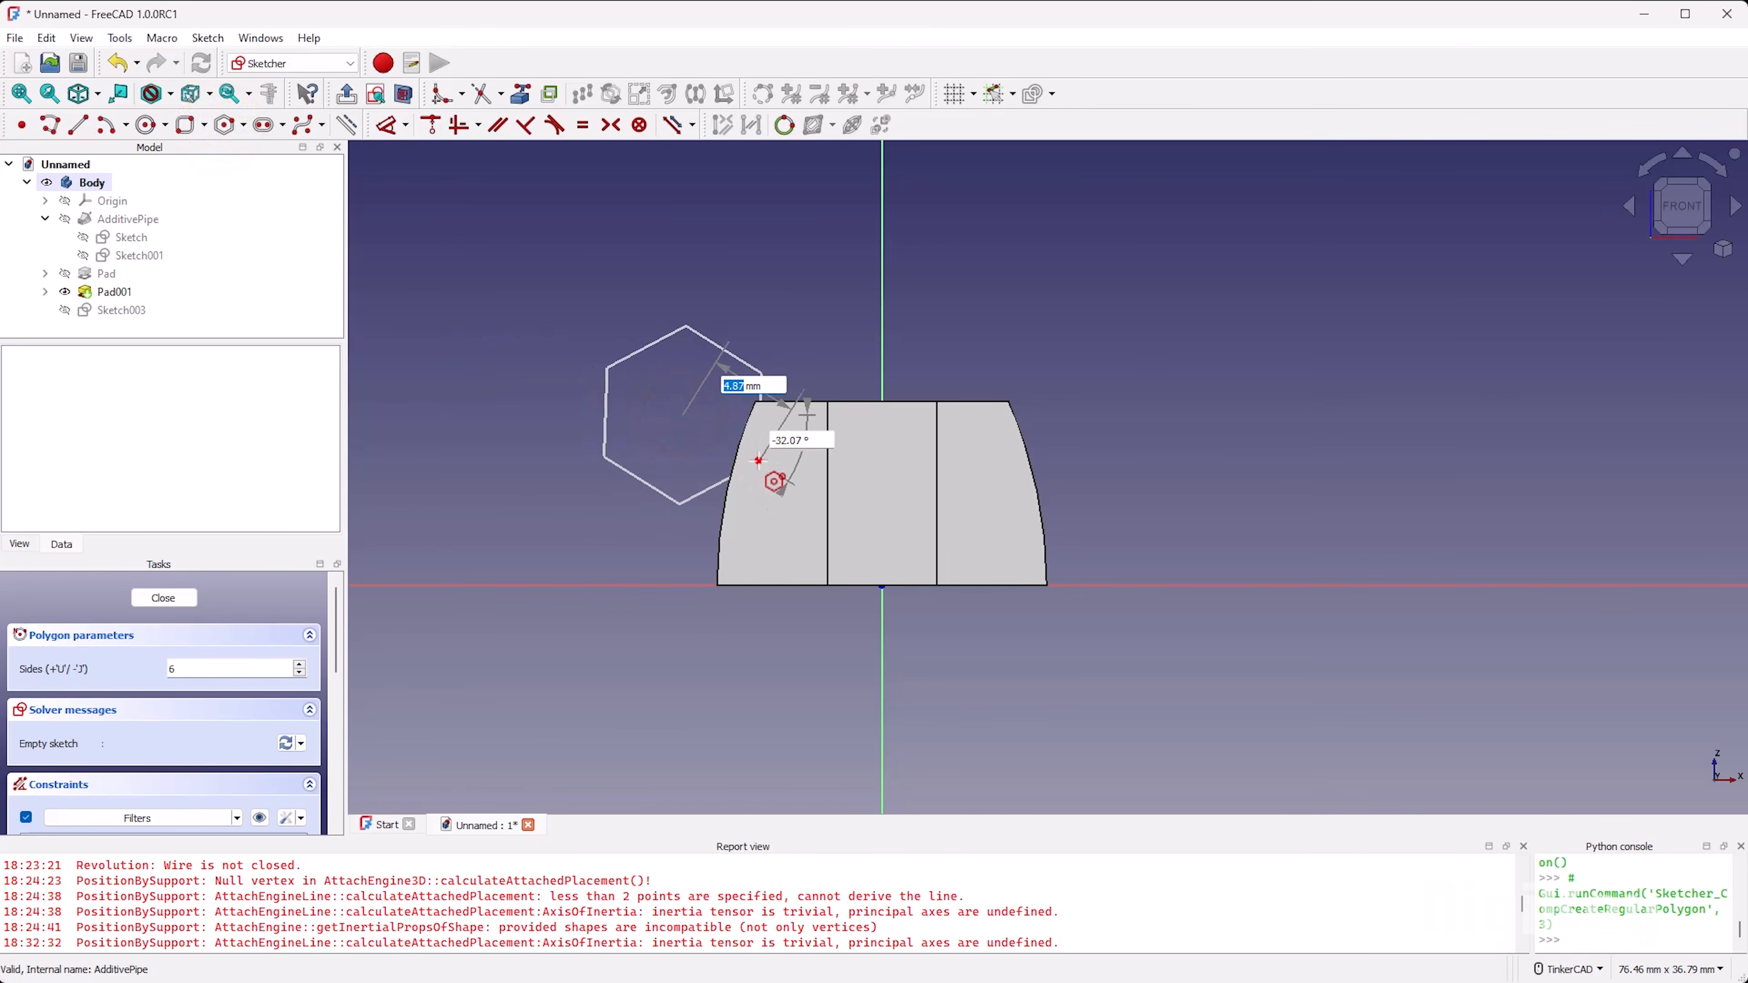
pyautogui.click(758, 459)
pyautogui.moveTo(687, 418); pyautogui.dragTo(669, 449)
pyautogui.moveTo(588, 398); pyautogui.dragTo(711, 437)
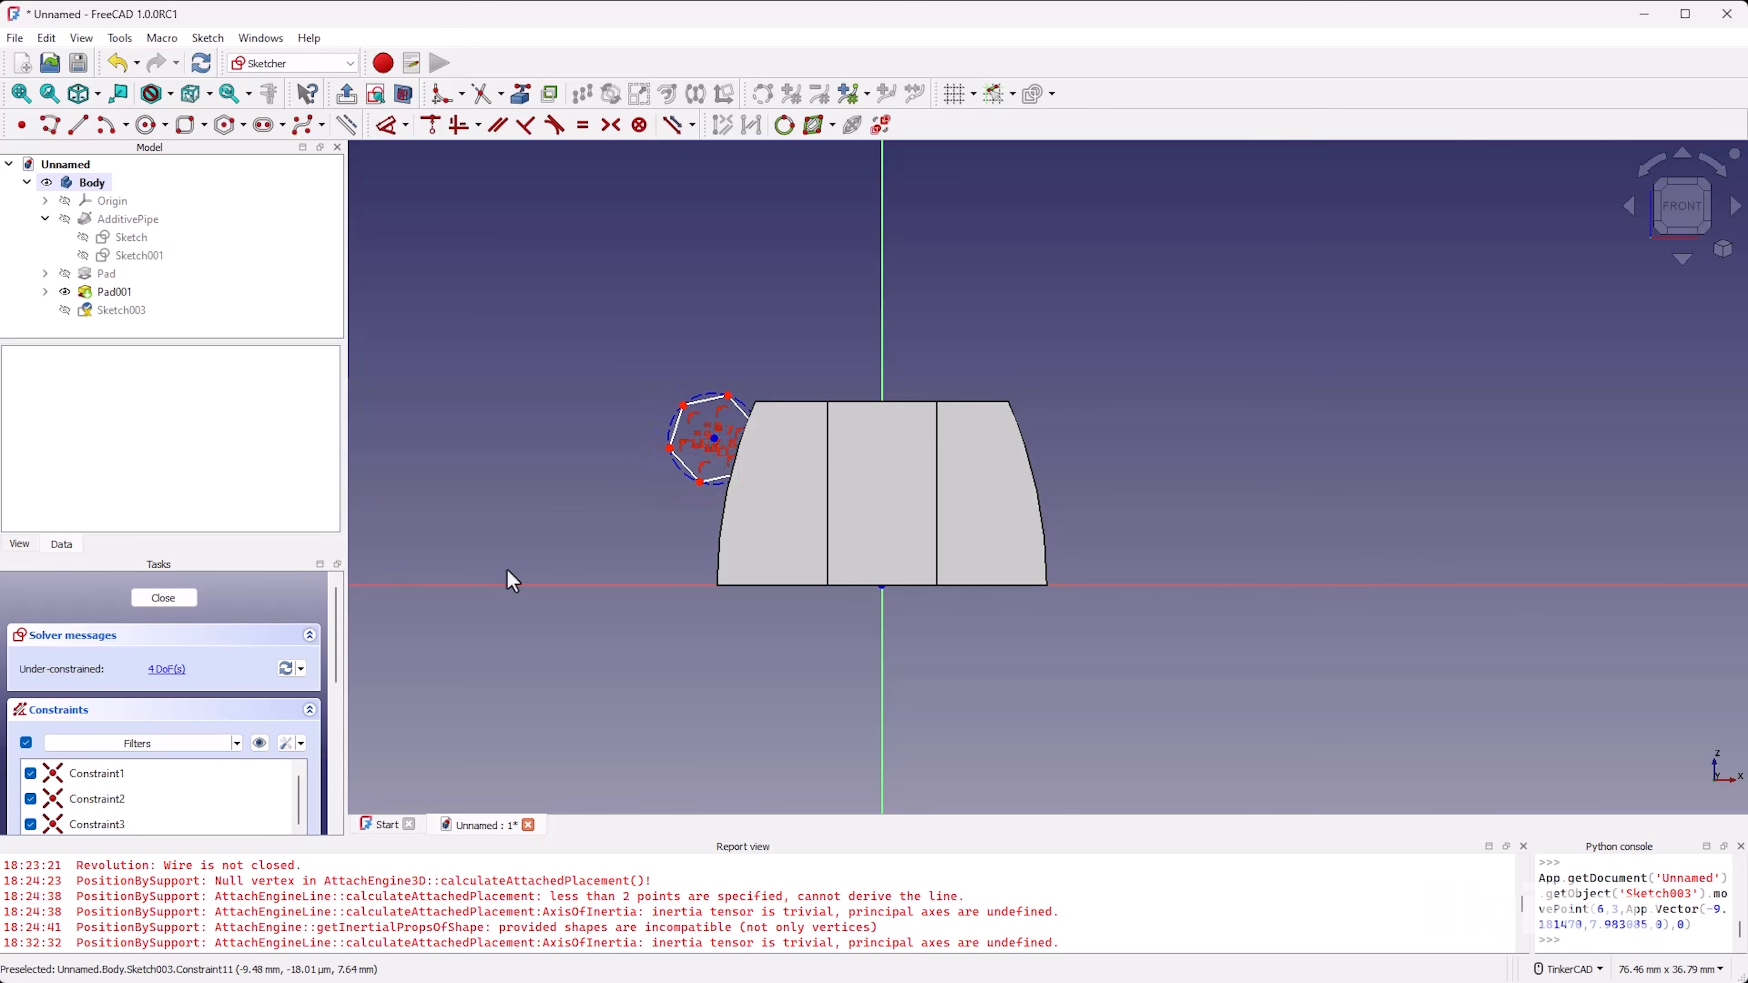
pyautogui.click(190, 597)
# Step: Start a new sketch on the XY plane
pyautogui.moveTo(1004, 495)
pyautogui.mouseDown(button='right')
pyautogui.moveTo(1077, 520)
pyautogui.moveTo(984, 601)
pyautogui.mouseUp(button='right')
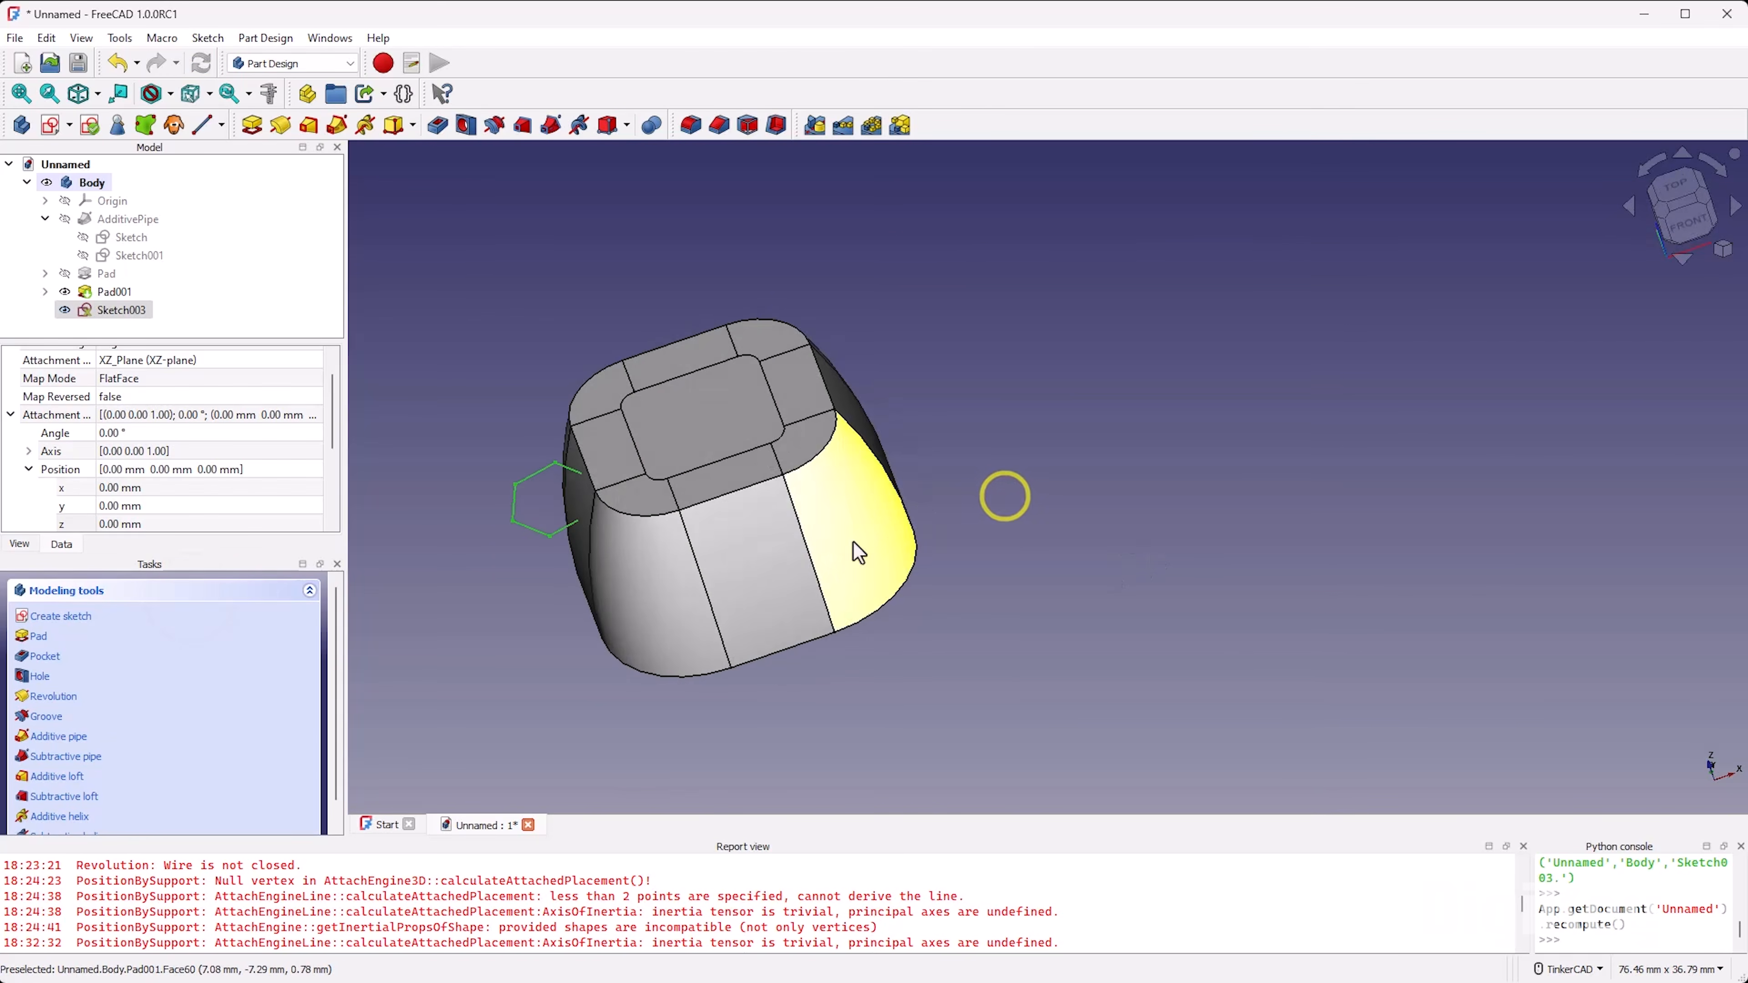
pyautogui.scroll(-2, 984, 601)
pyautogui.scroll(3, 741, 482)
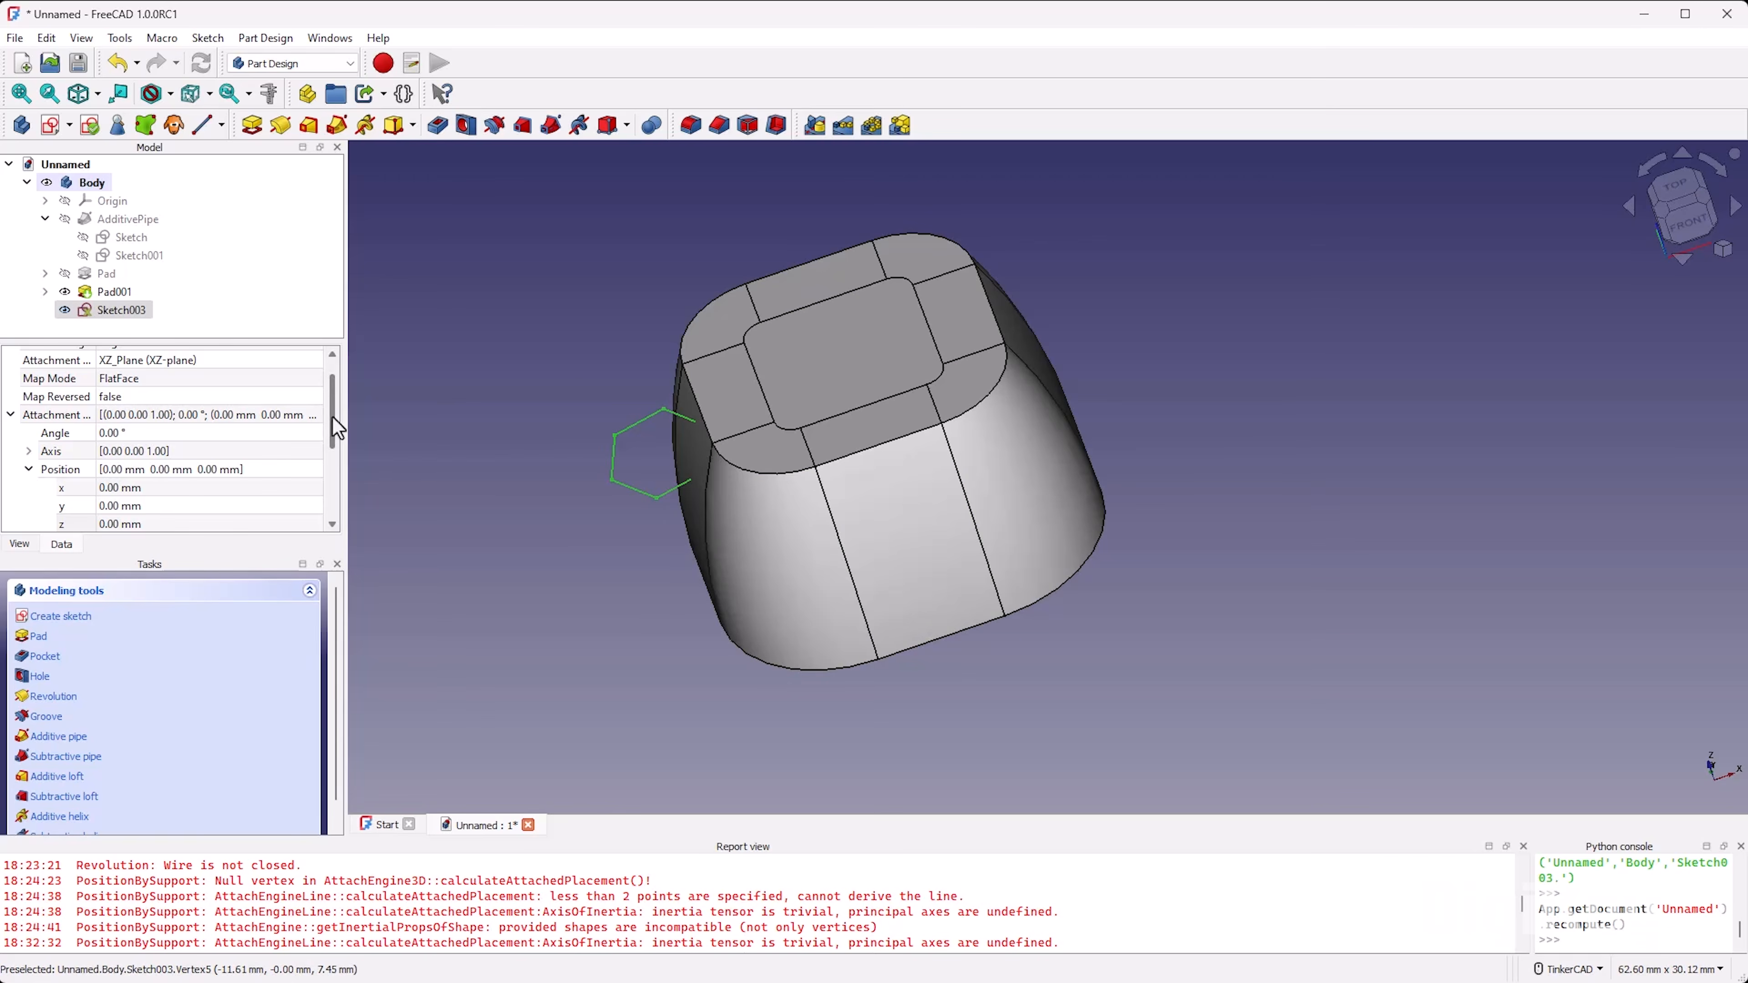
pyautogui.click(43, 117)
pyautogui.moveTo(1152, 414); pyautogui.dragTo(1007, 389, button='right')
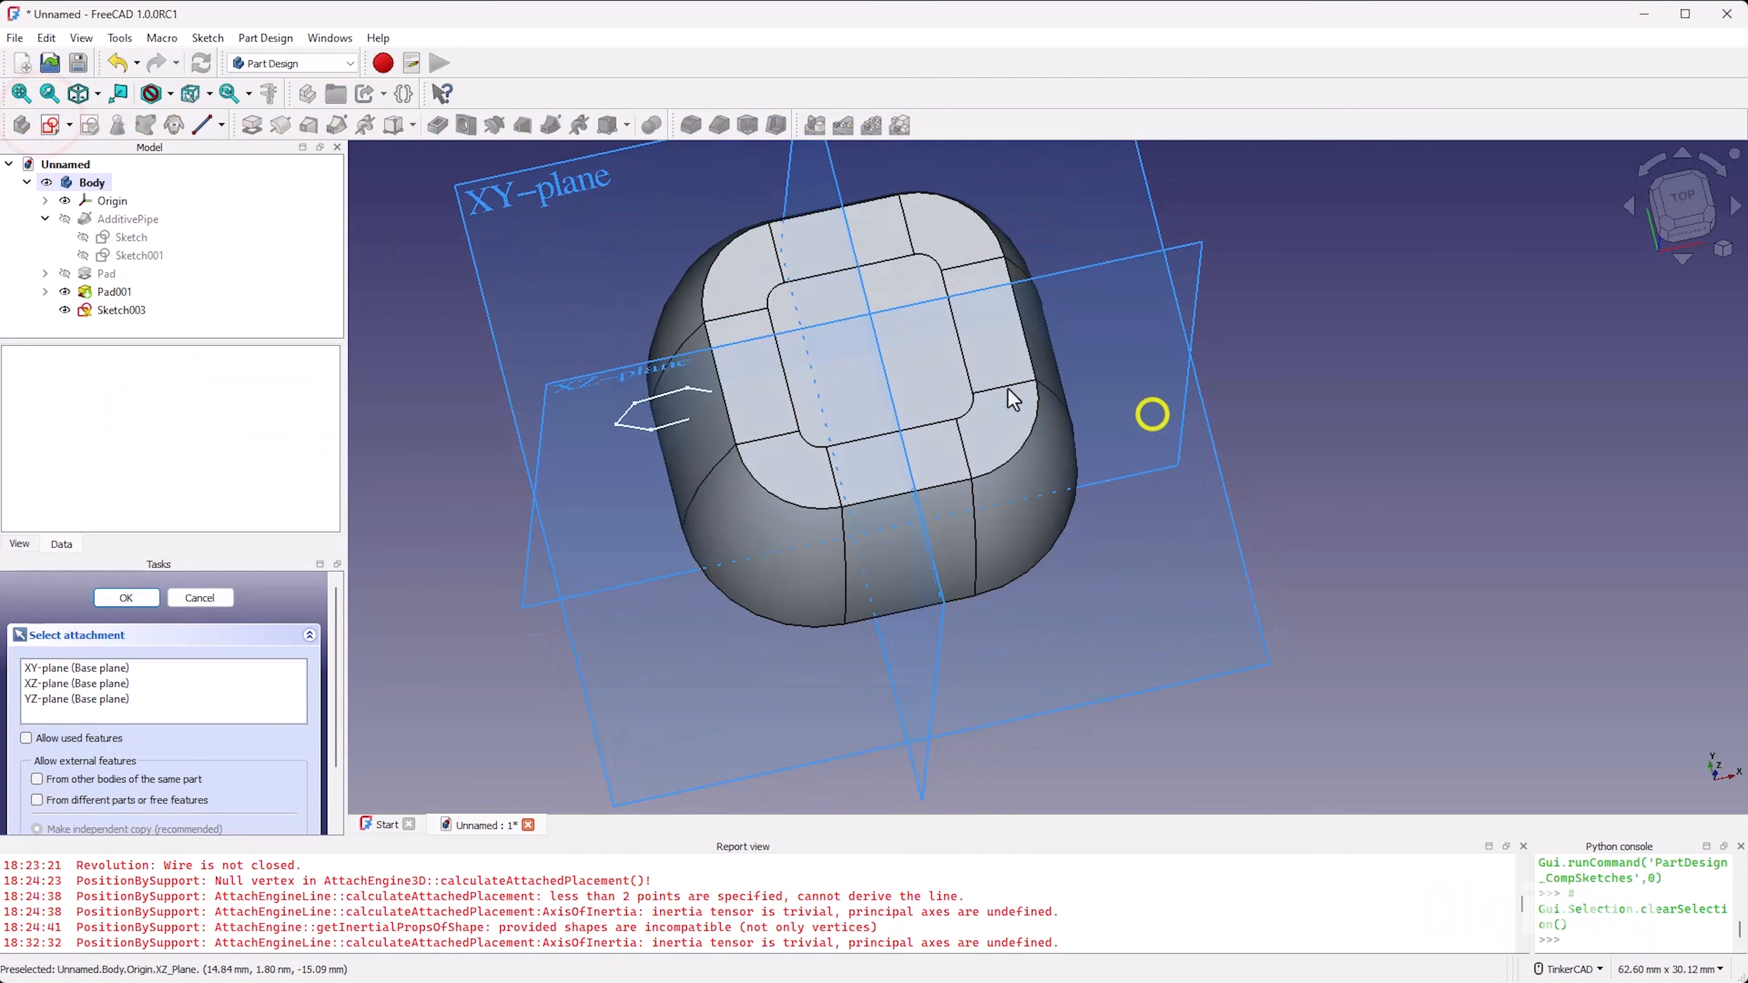
pyautogui.click(547, 180)
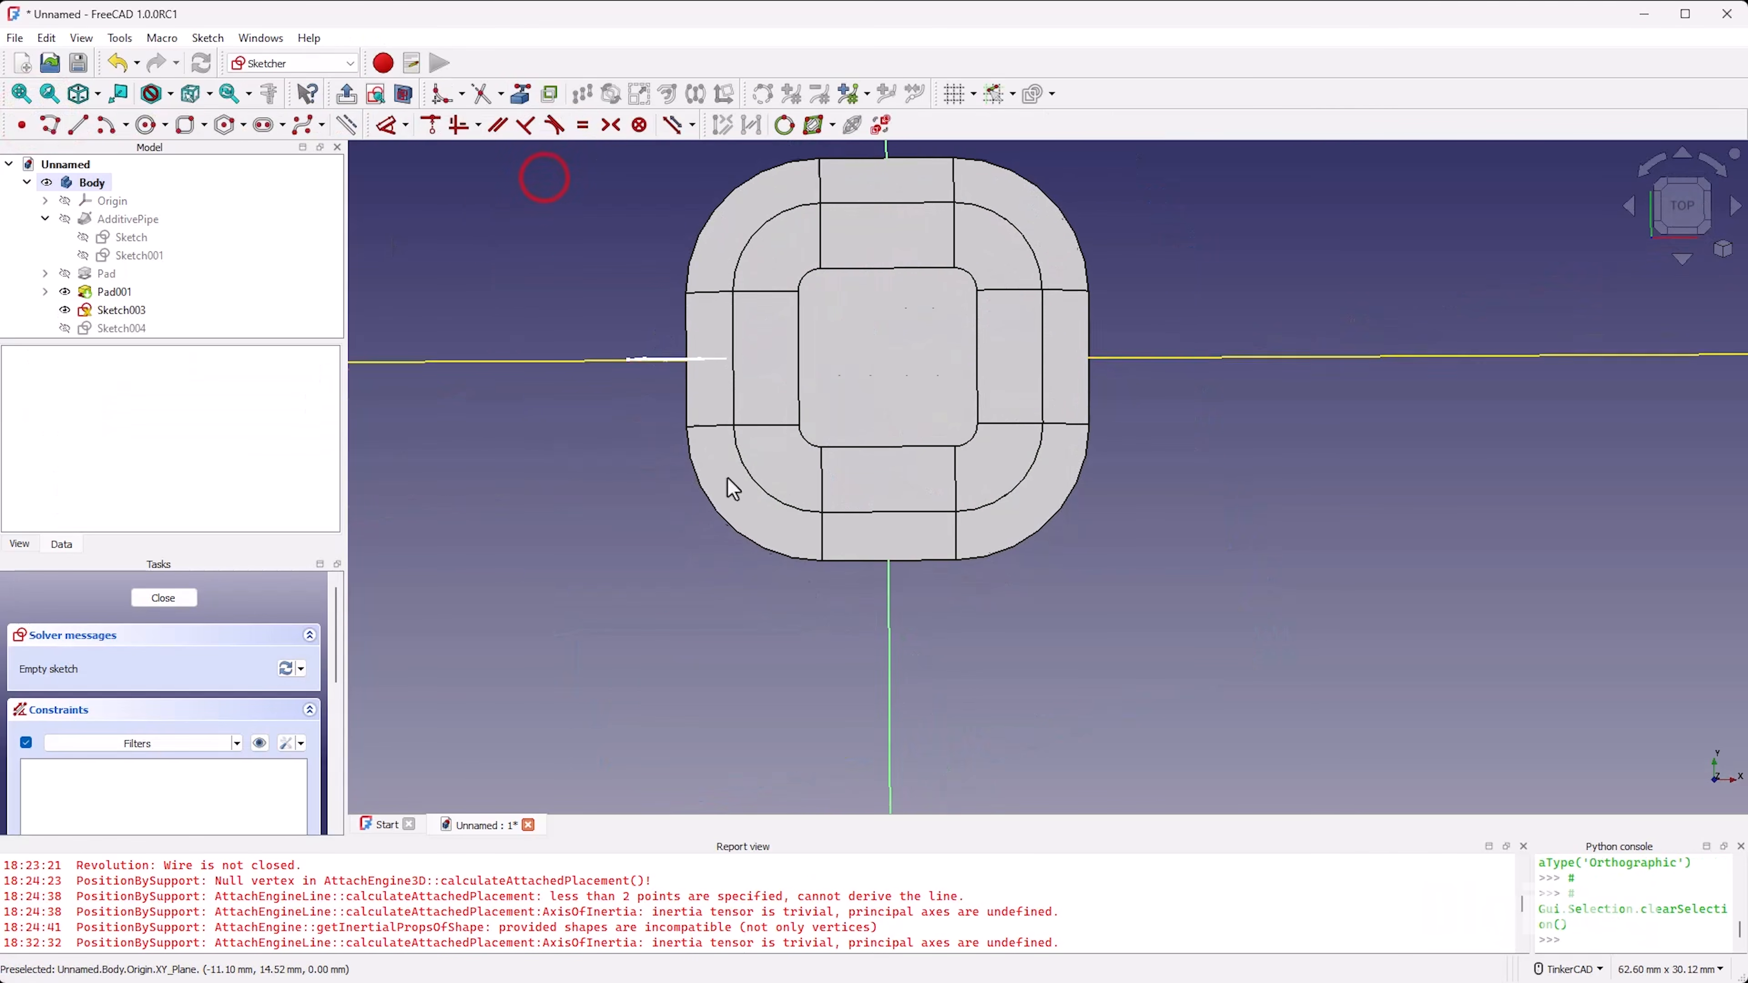
# Step: Project the top face's left, top and right outer edges and the upper-left, upper-right and lower-right corner arcs as external geometry
pyautogui.click(523, 94)
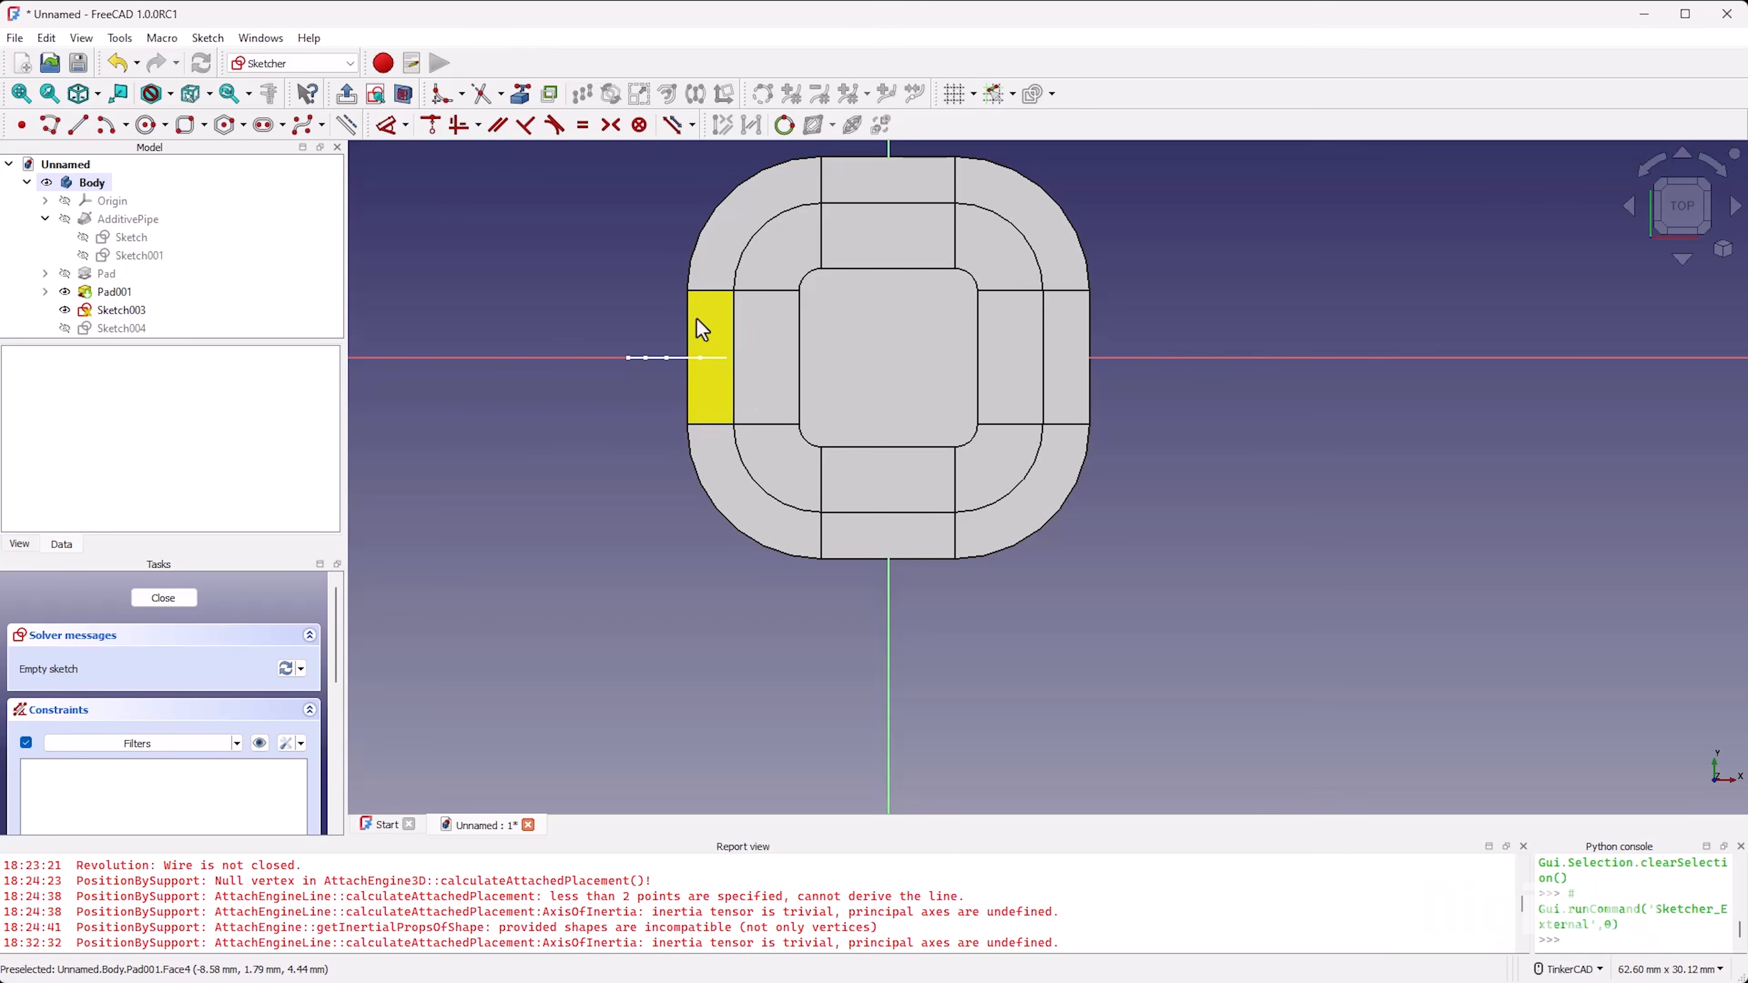
pyautogui.click(733, 331)
pyautogui.click(741, 258)
pyautogui.click(872, 201)
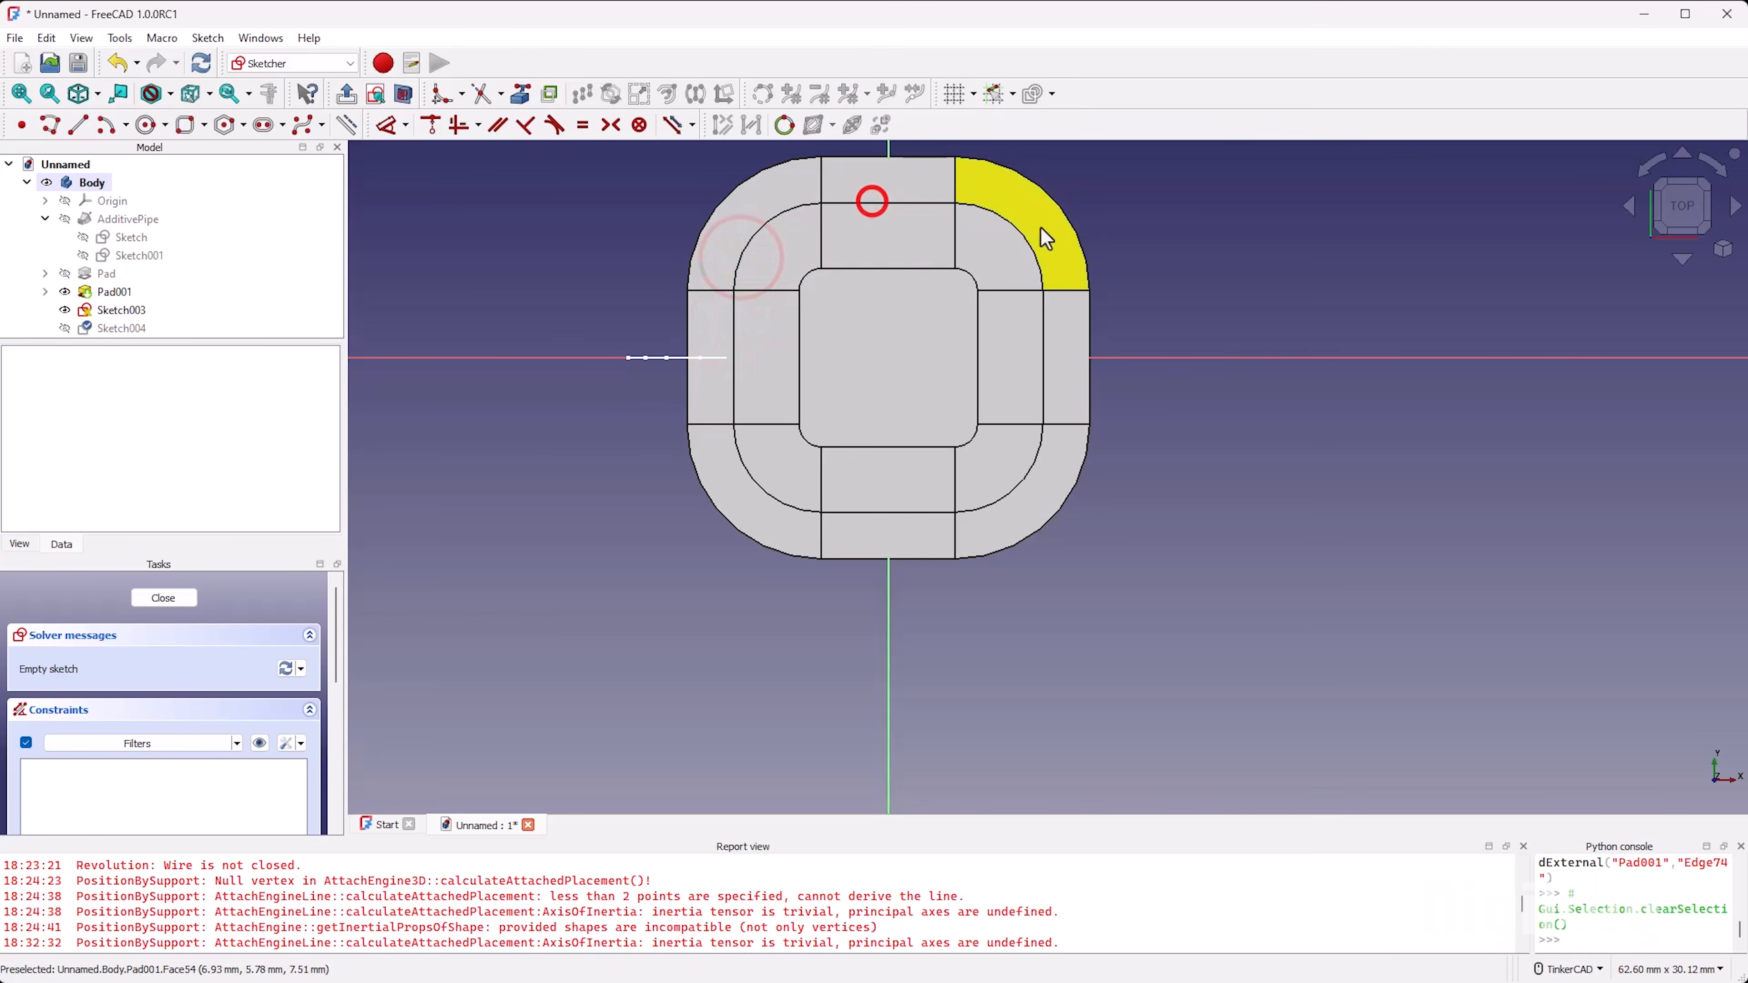
pyautogui.click(1022, 224)
pyautogui.click(1044, 314)
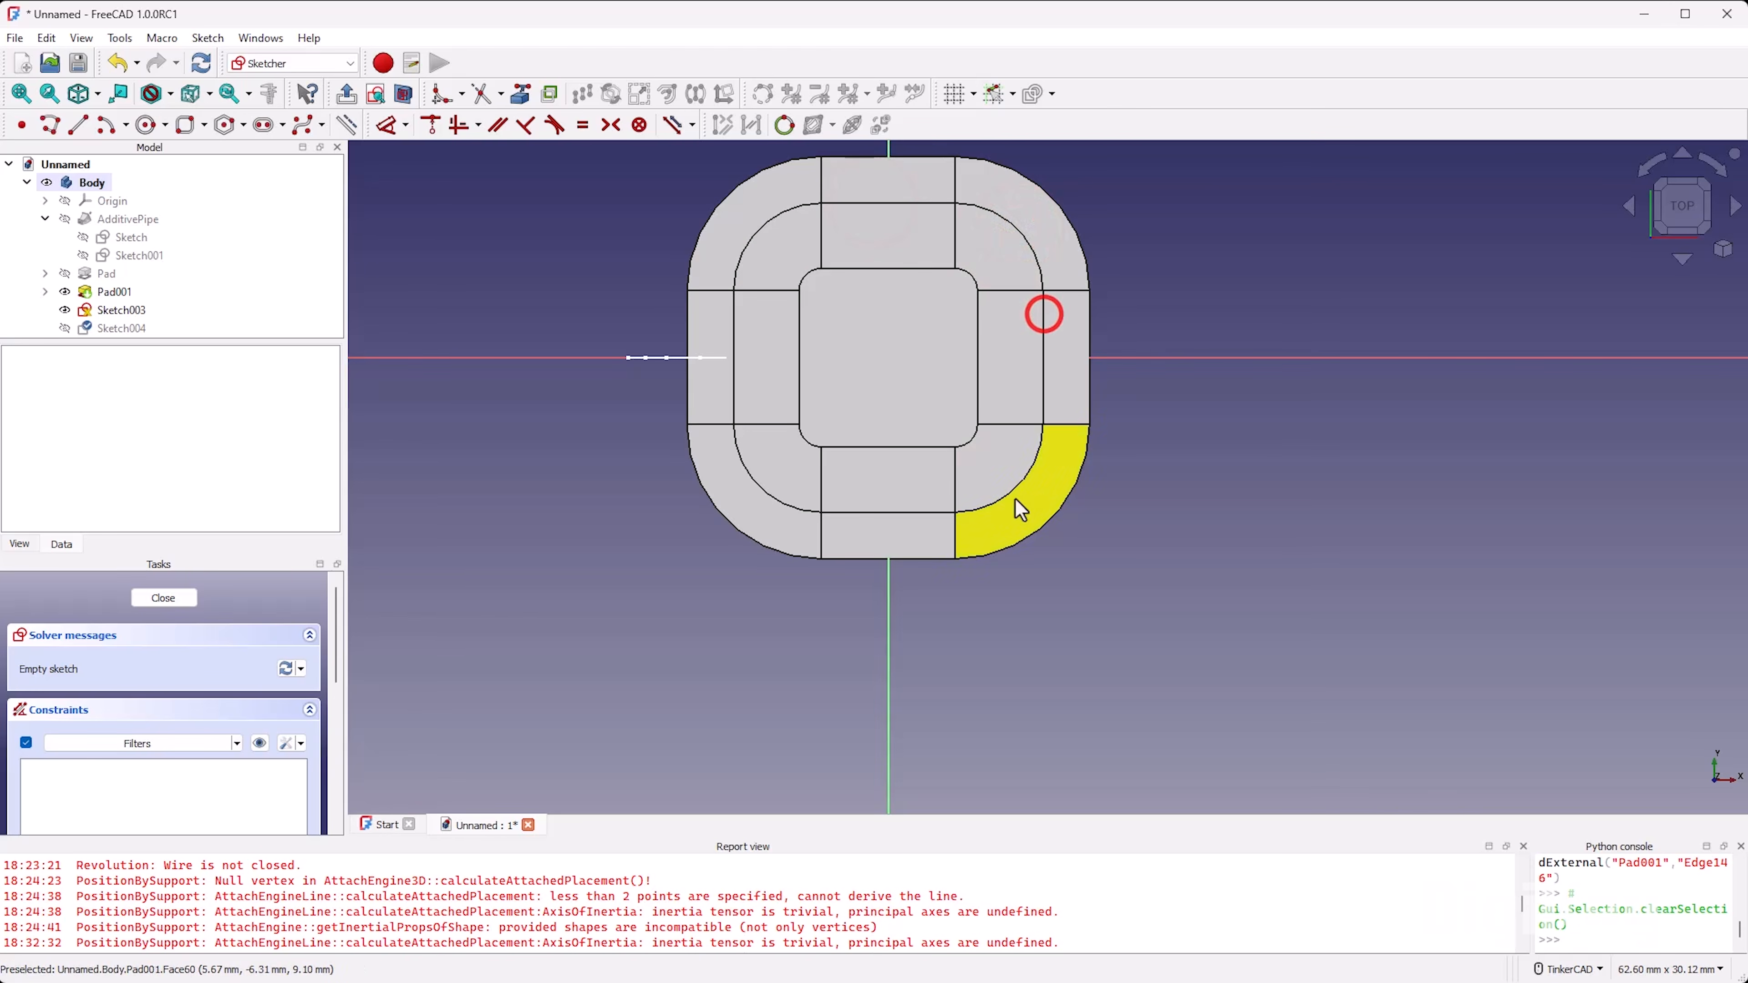
pyautogui.click(1010, 492)
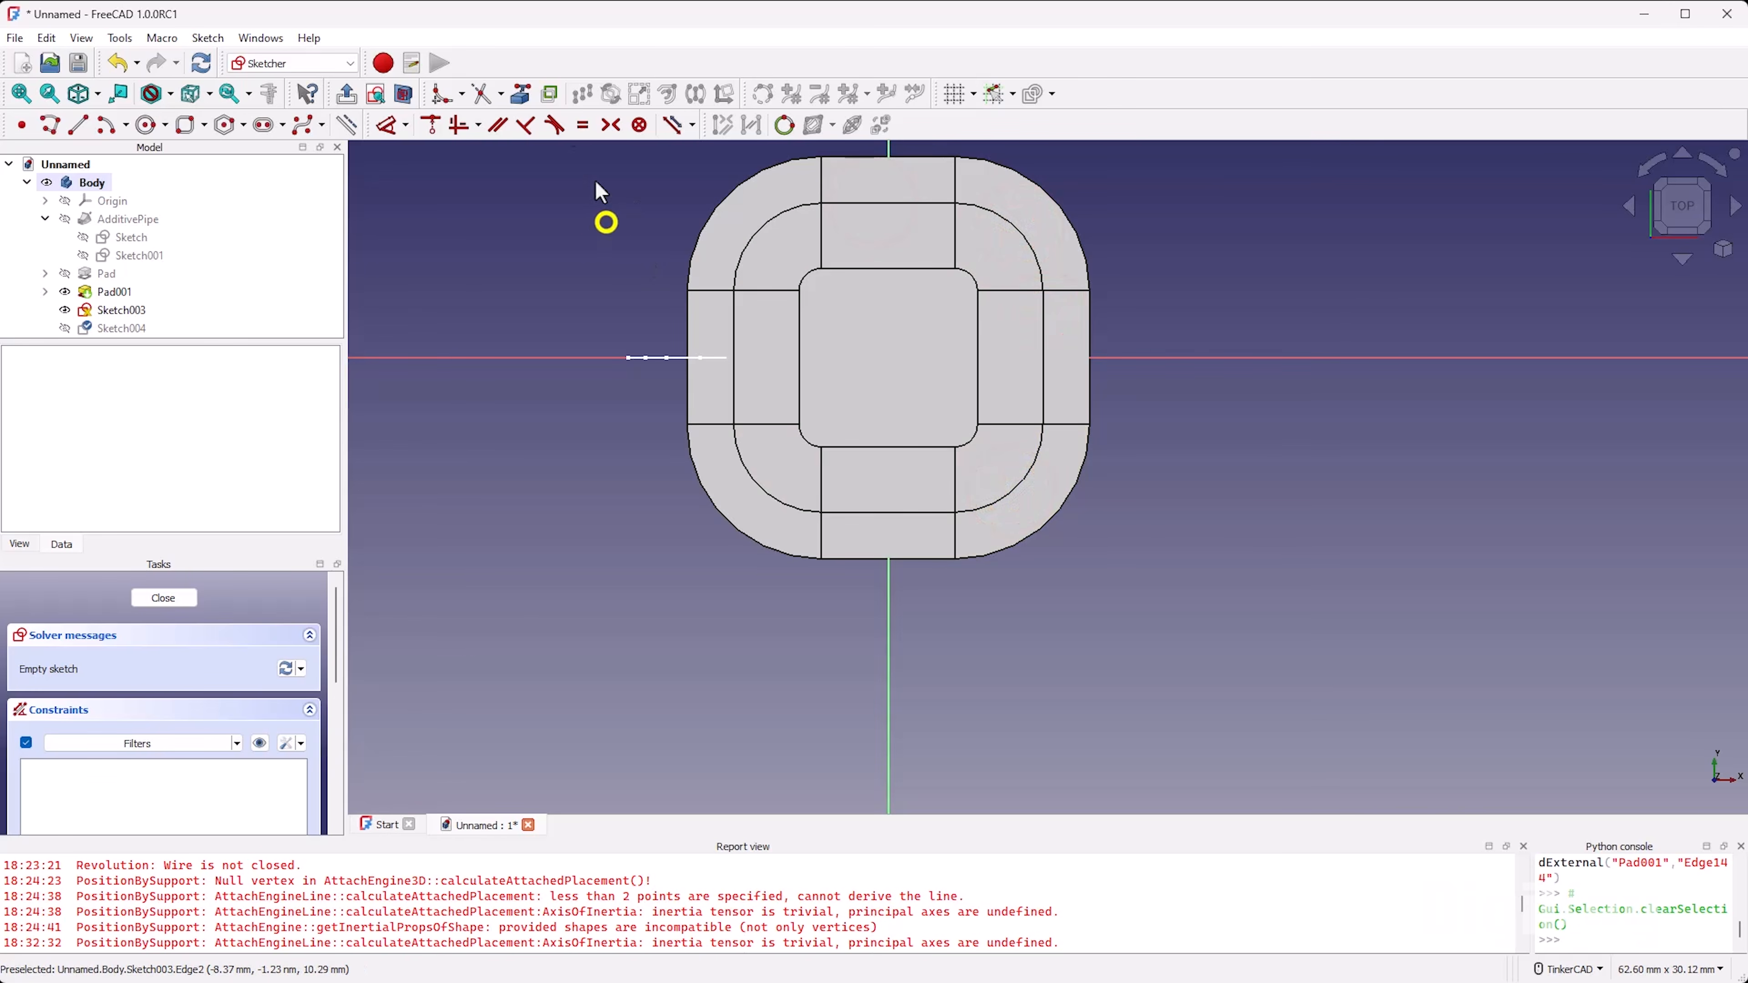
# Step: Section the view at the sketch plane and draw a rounded rectangle about 10 mm across inside the projected outline
pyautogui.click(403, 94)
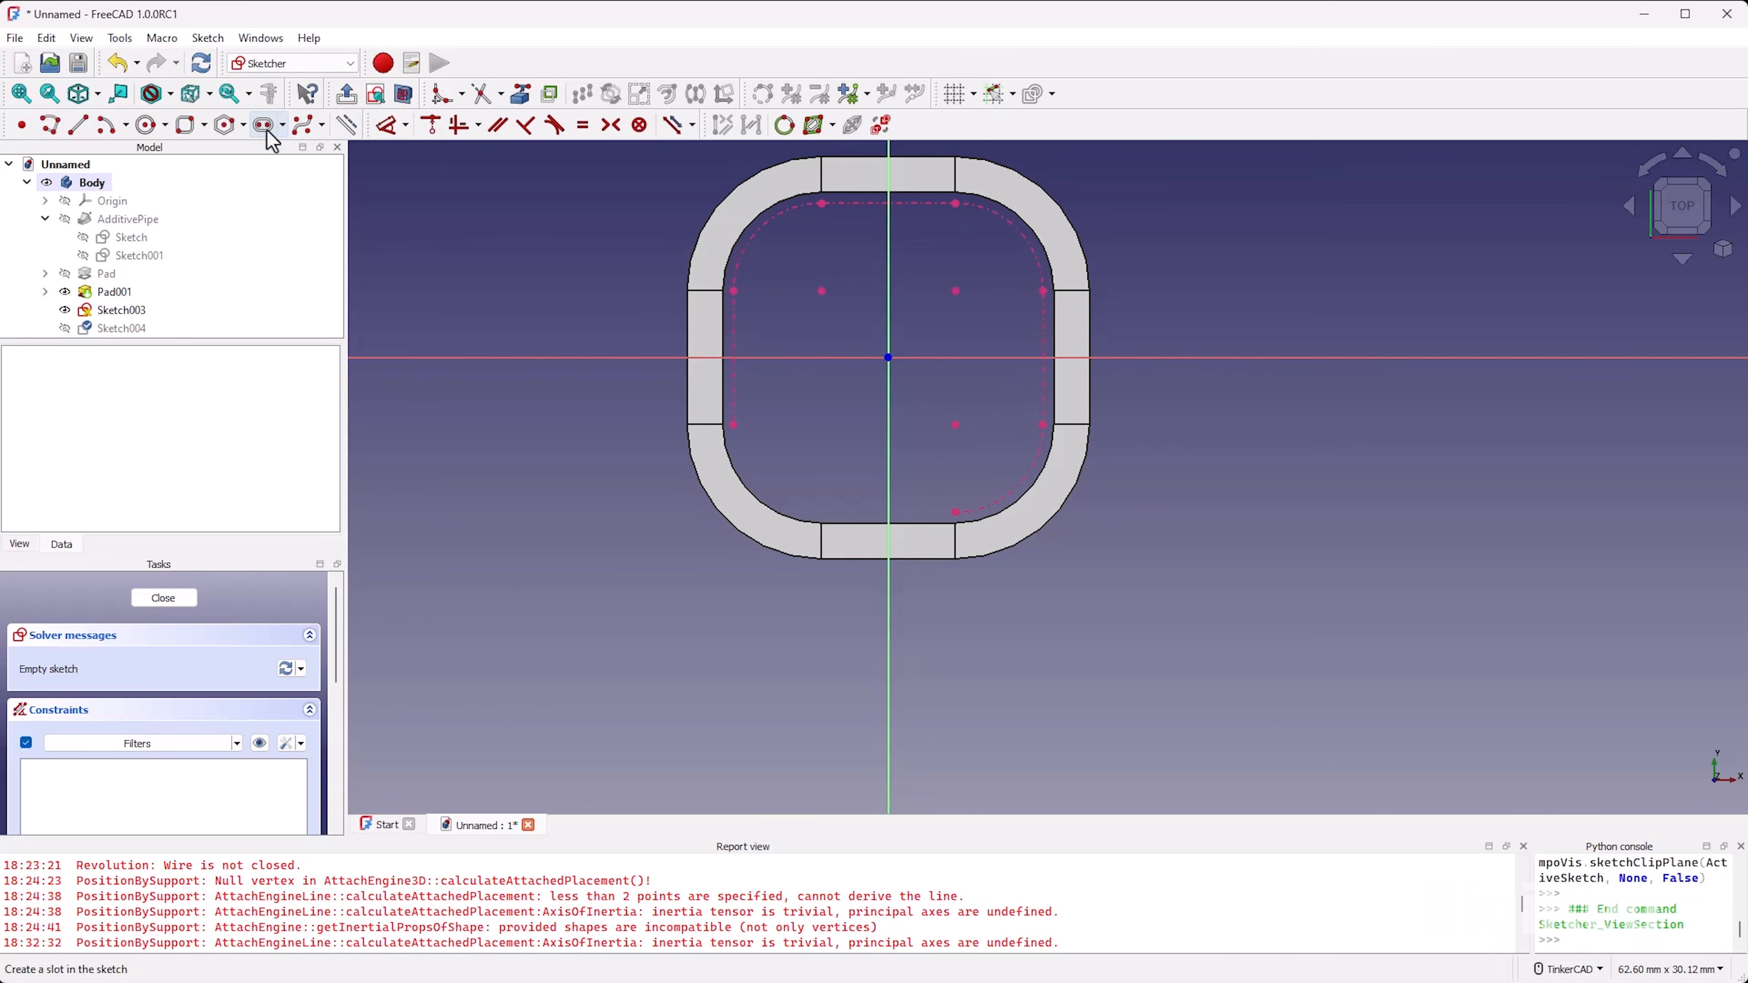
pyautogui.click(185, 125)
pyautogui.click(789, 257)
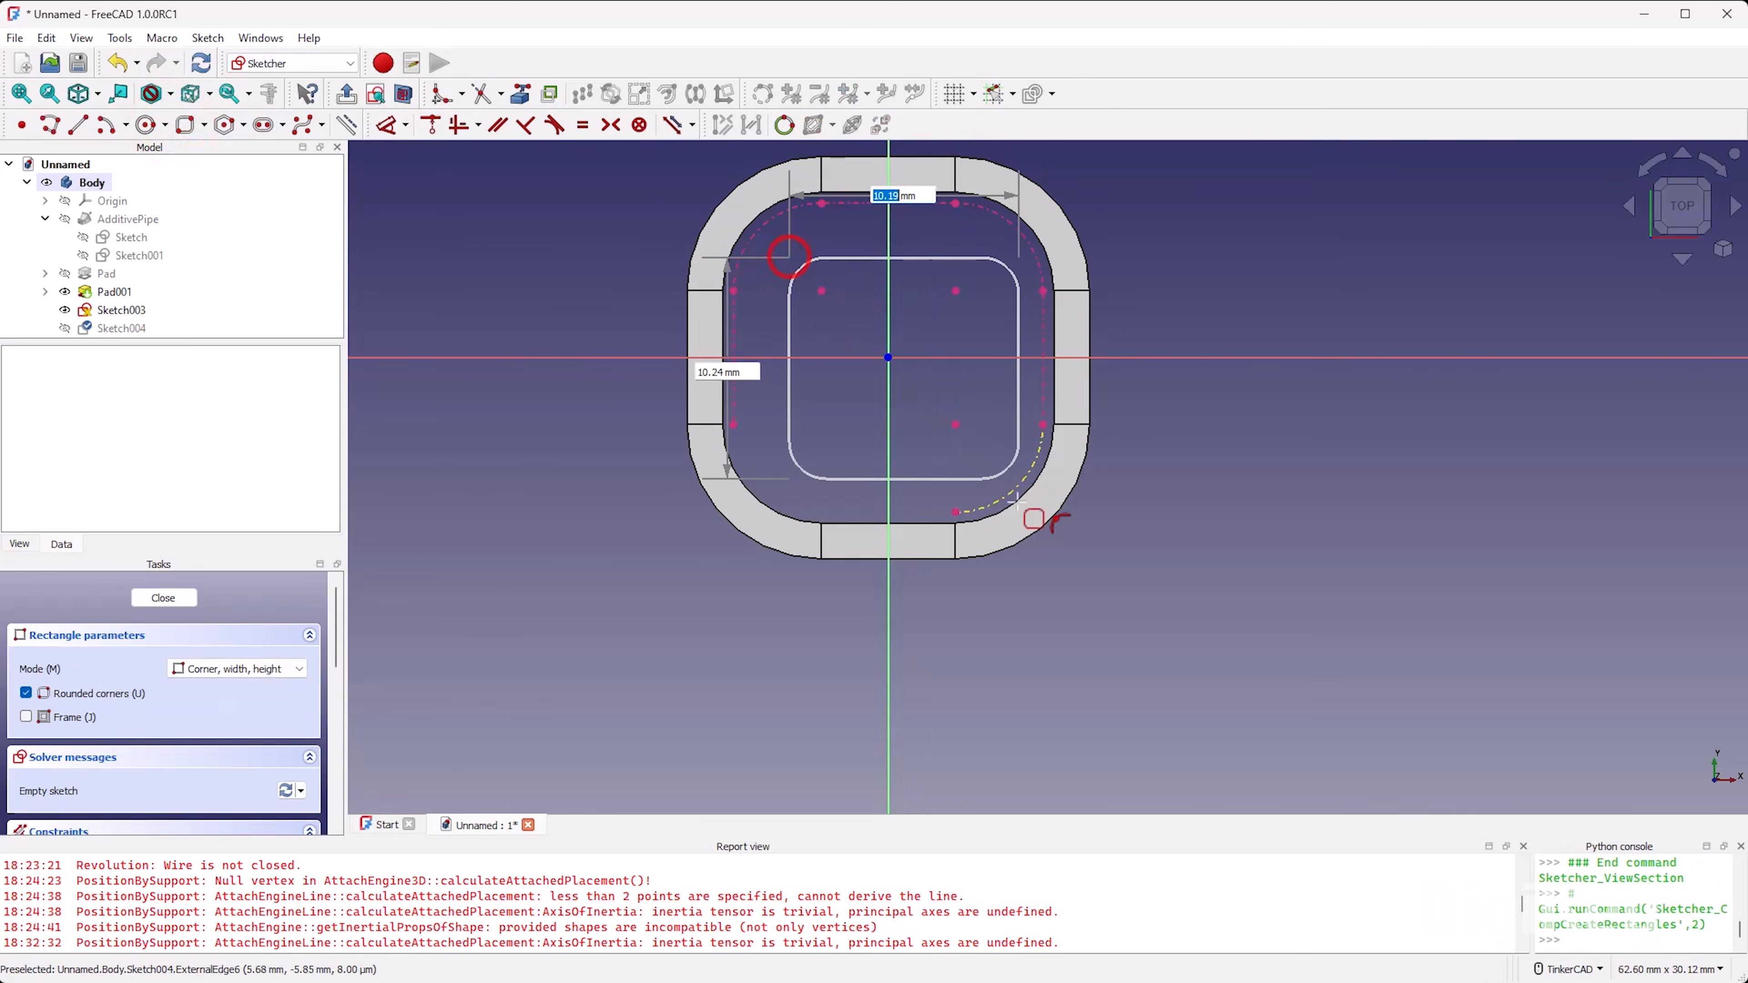
pyautogui.click(1003, 480)
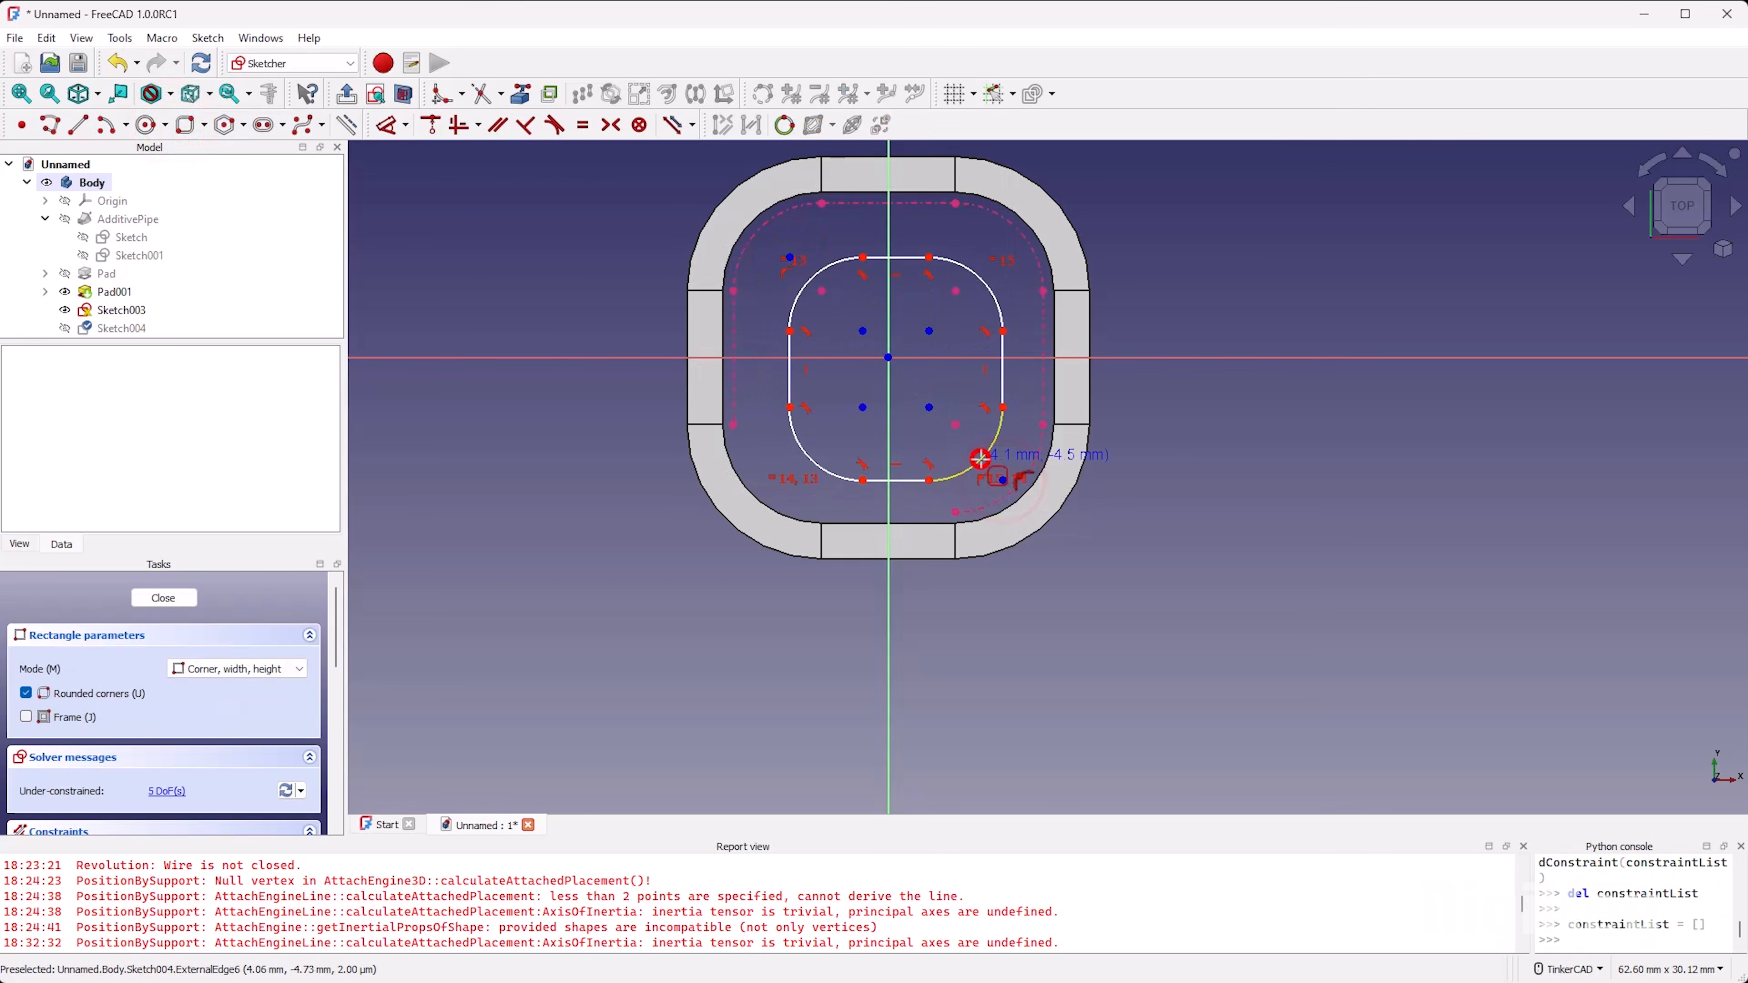
pyautogui.rightClick(952, 383)
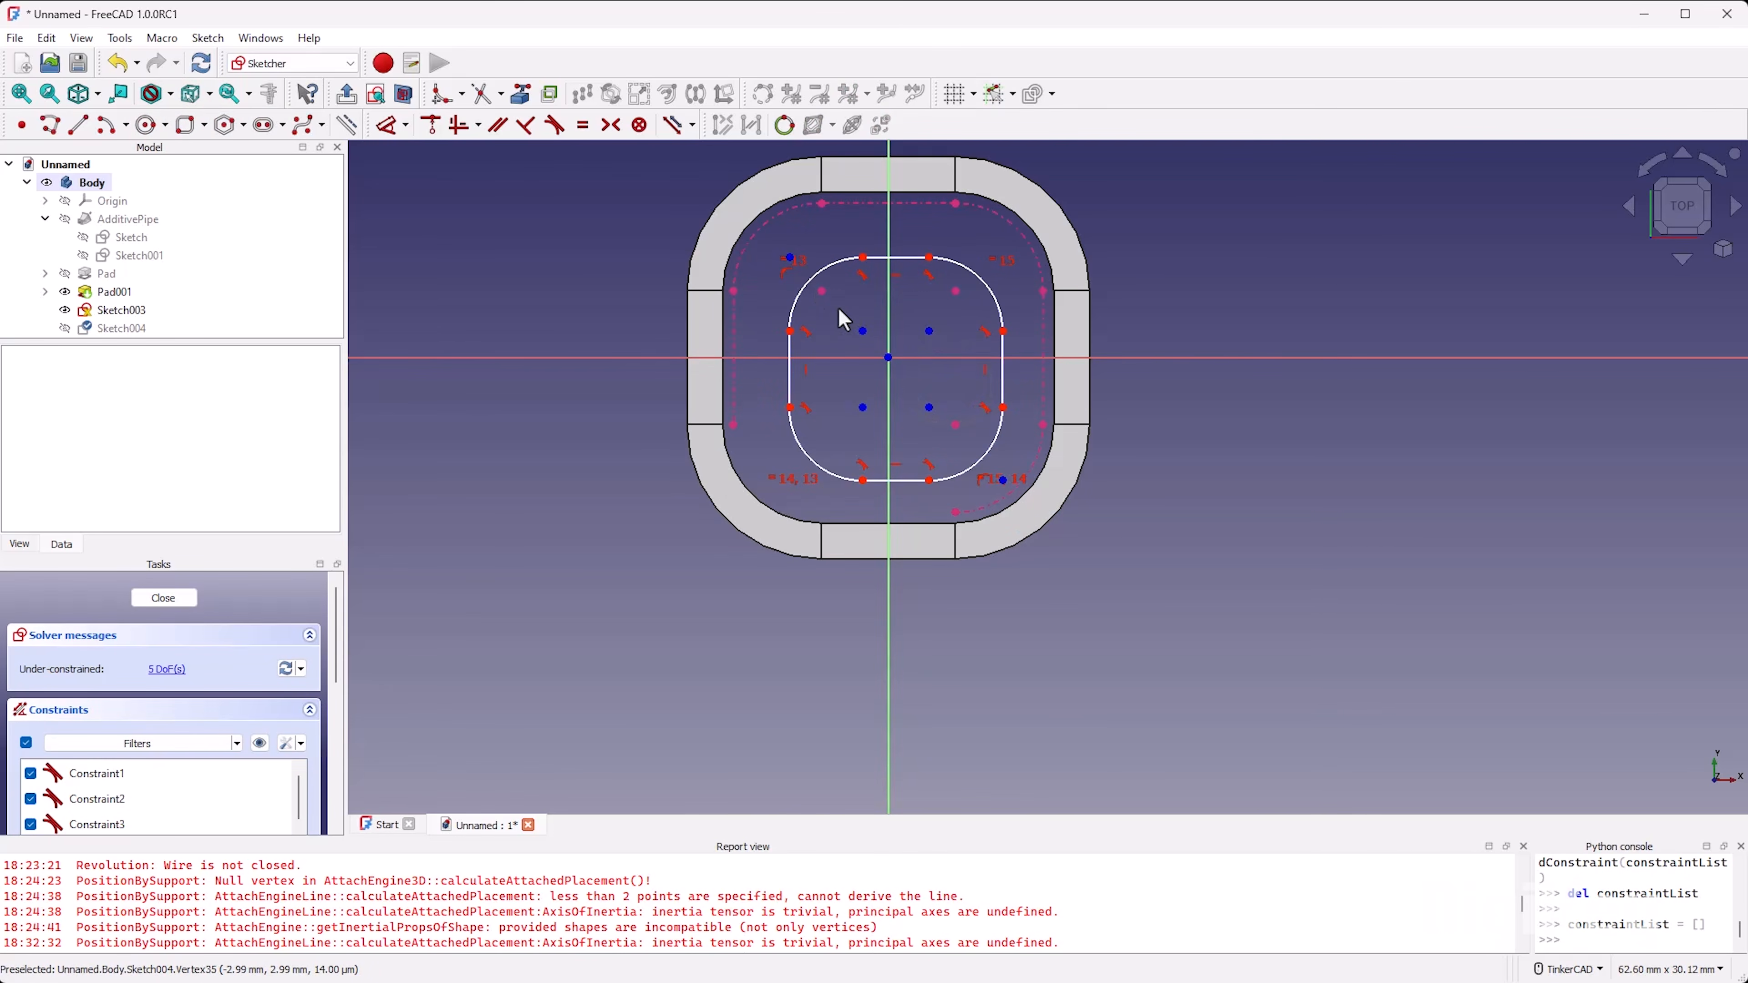
pyautogui.press('c')
pyautogui.click(821, 290)
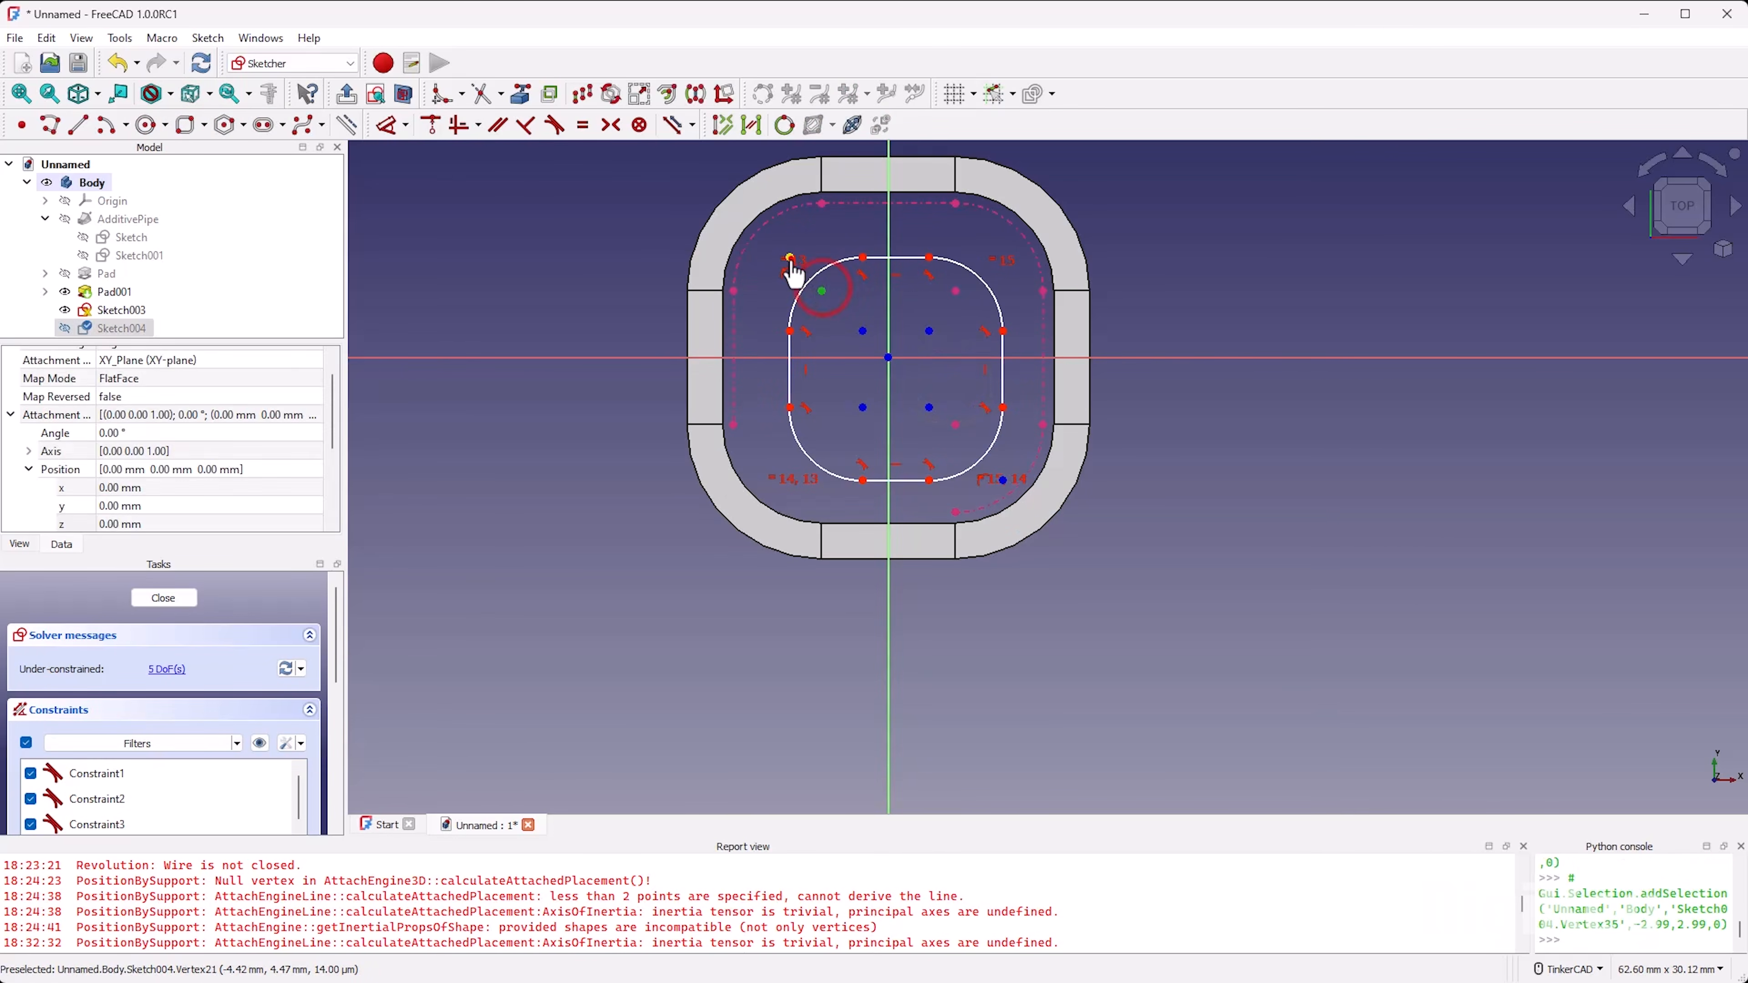
pyautogui.click(791, 259)
pyautogui.hotkey('ctrl', 'z')
# Step: Move the rounded rectangle's upper-left arc centre and make it coincident with the projected corner arc's centre
pyautogui.moveTo(862, 341); pyautogui.dragTo(811, 297)
pyautogui.press('c')
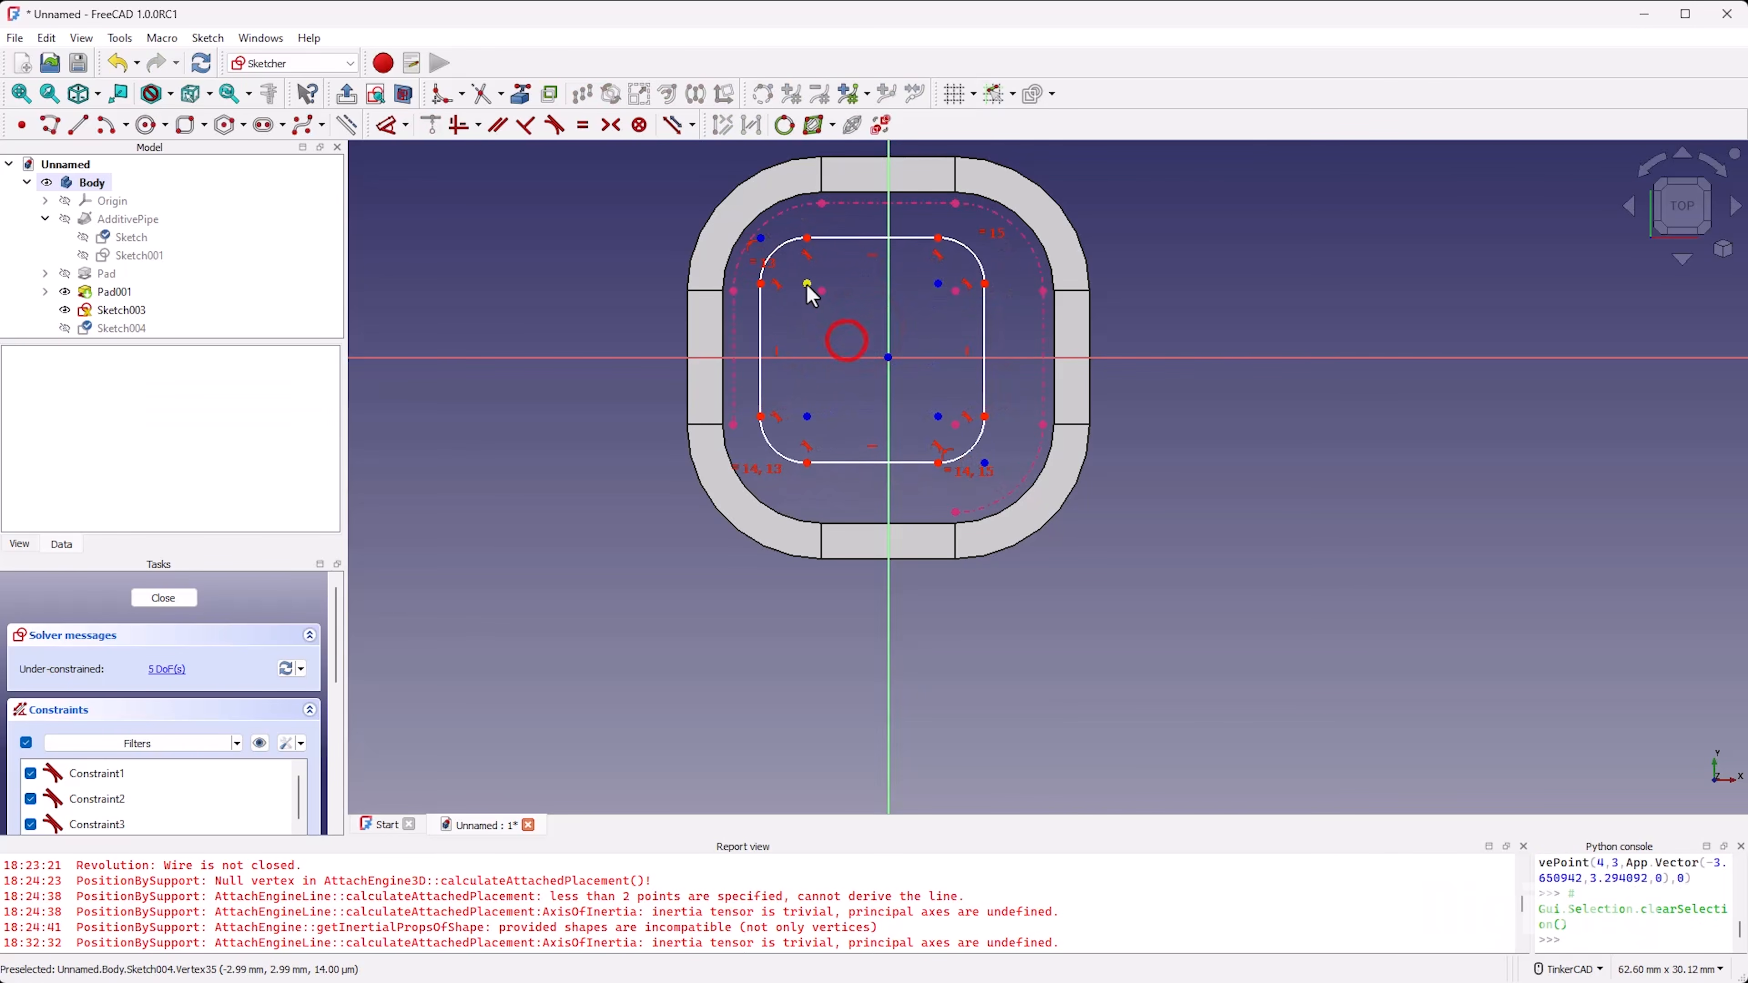
pyautogui.click(808, 284)
pyautogui.click(823, 292)
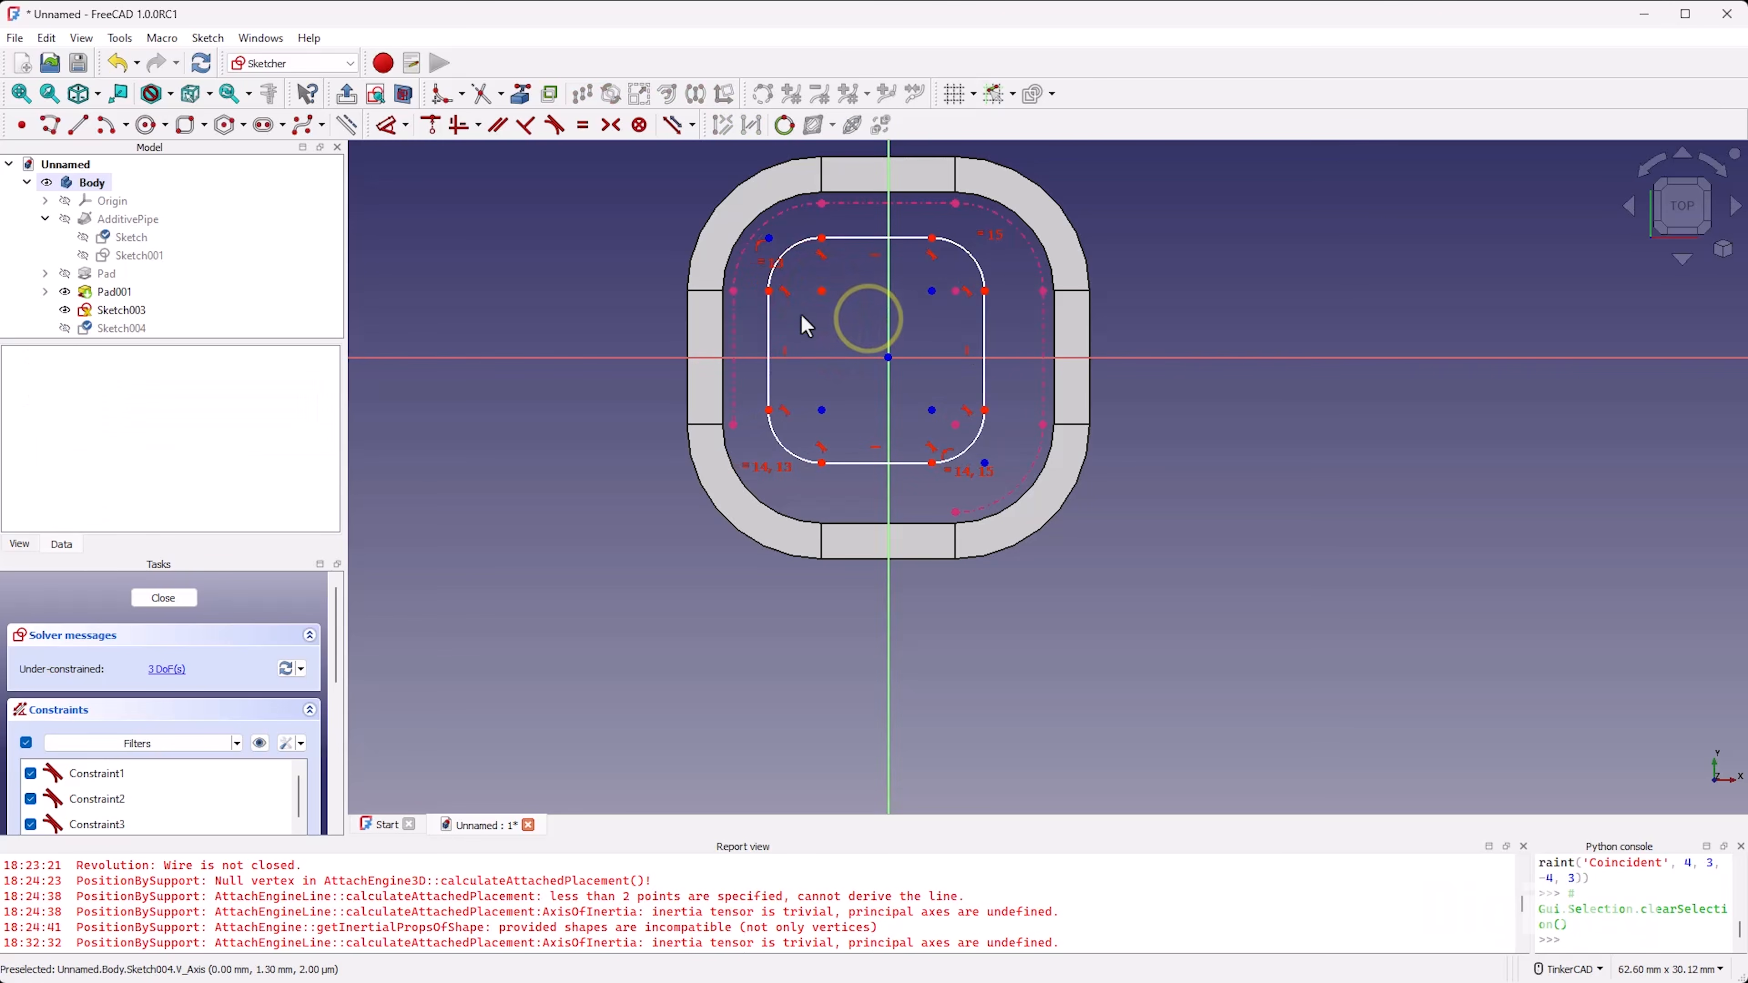
# Step: Constrain the rounded rectangle's left and top edges equal to their projected counterparts and test its remaining freedom at the upper-left arc
pyautogui.click(768, 320)
pyautogui.click(734, 322)
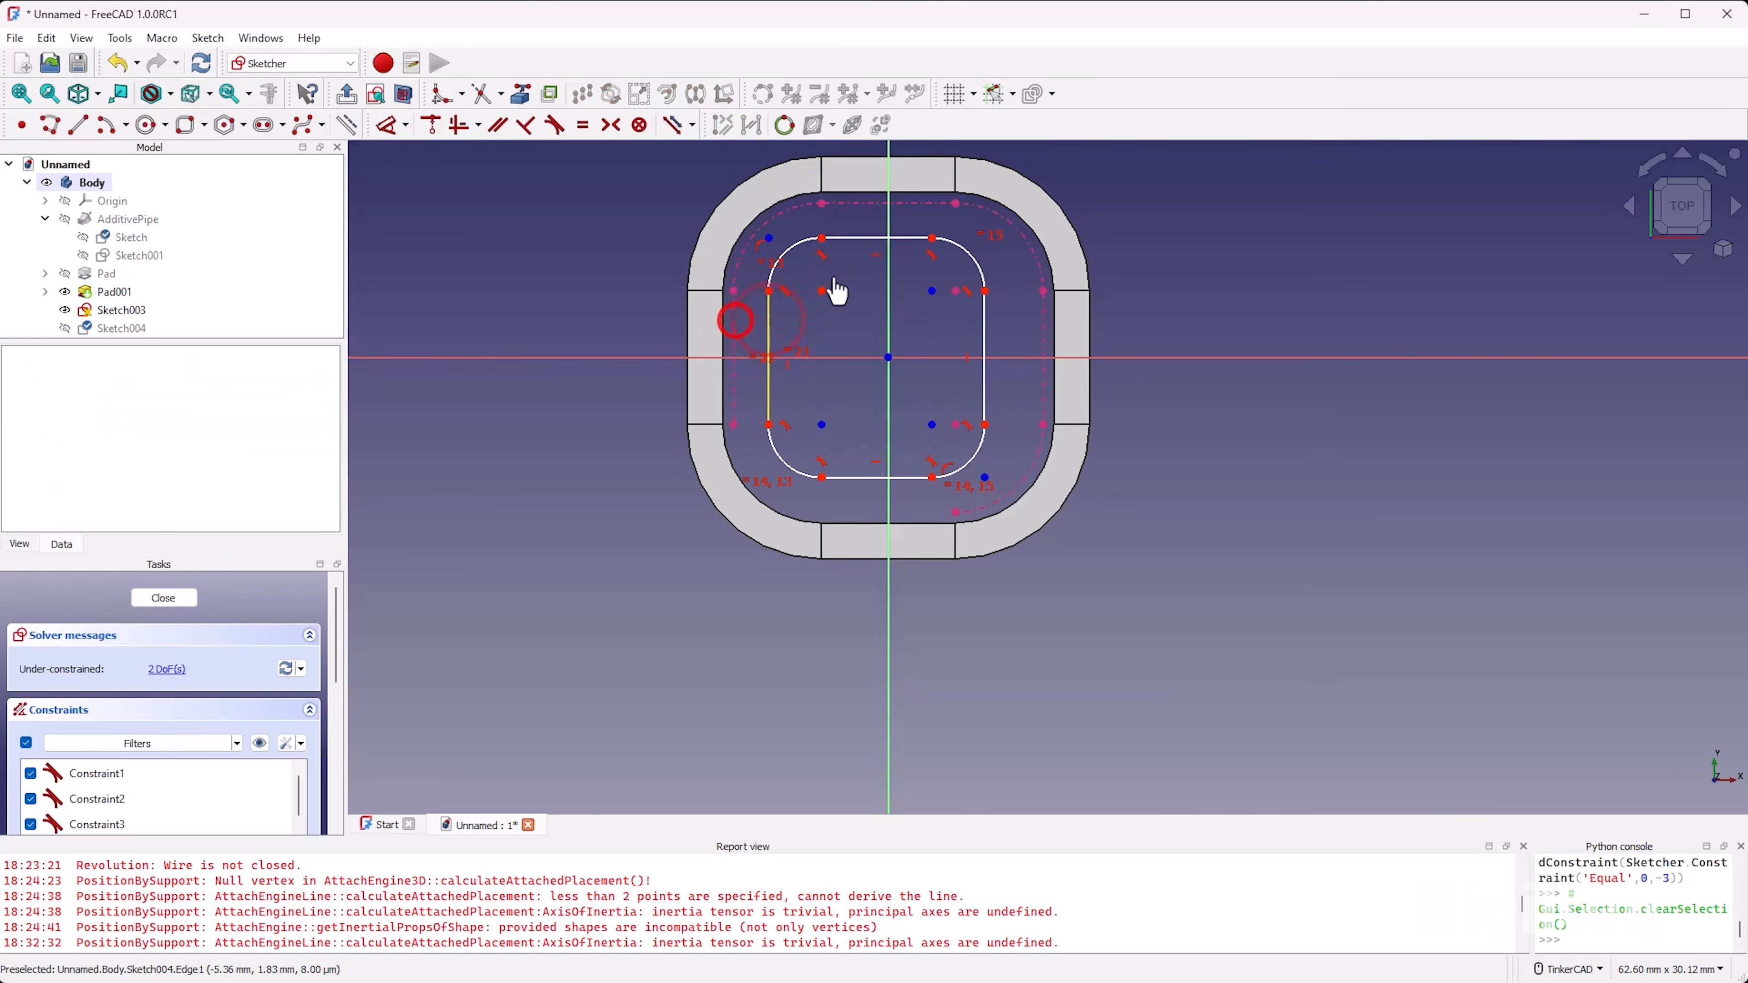
pyautogui.click(839, 239)
pyautogui.click(848, 204)
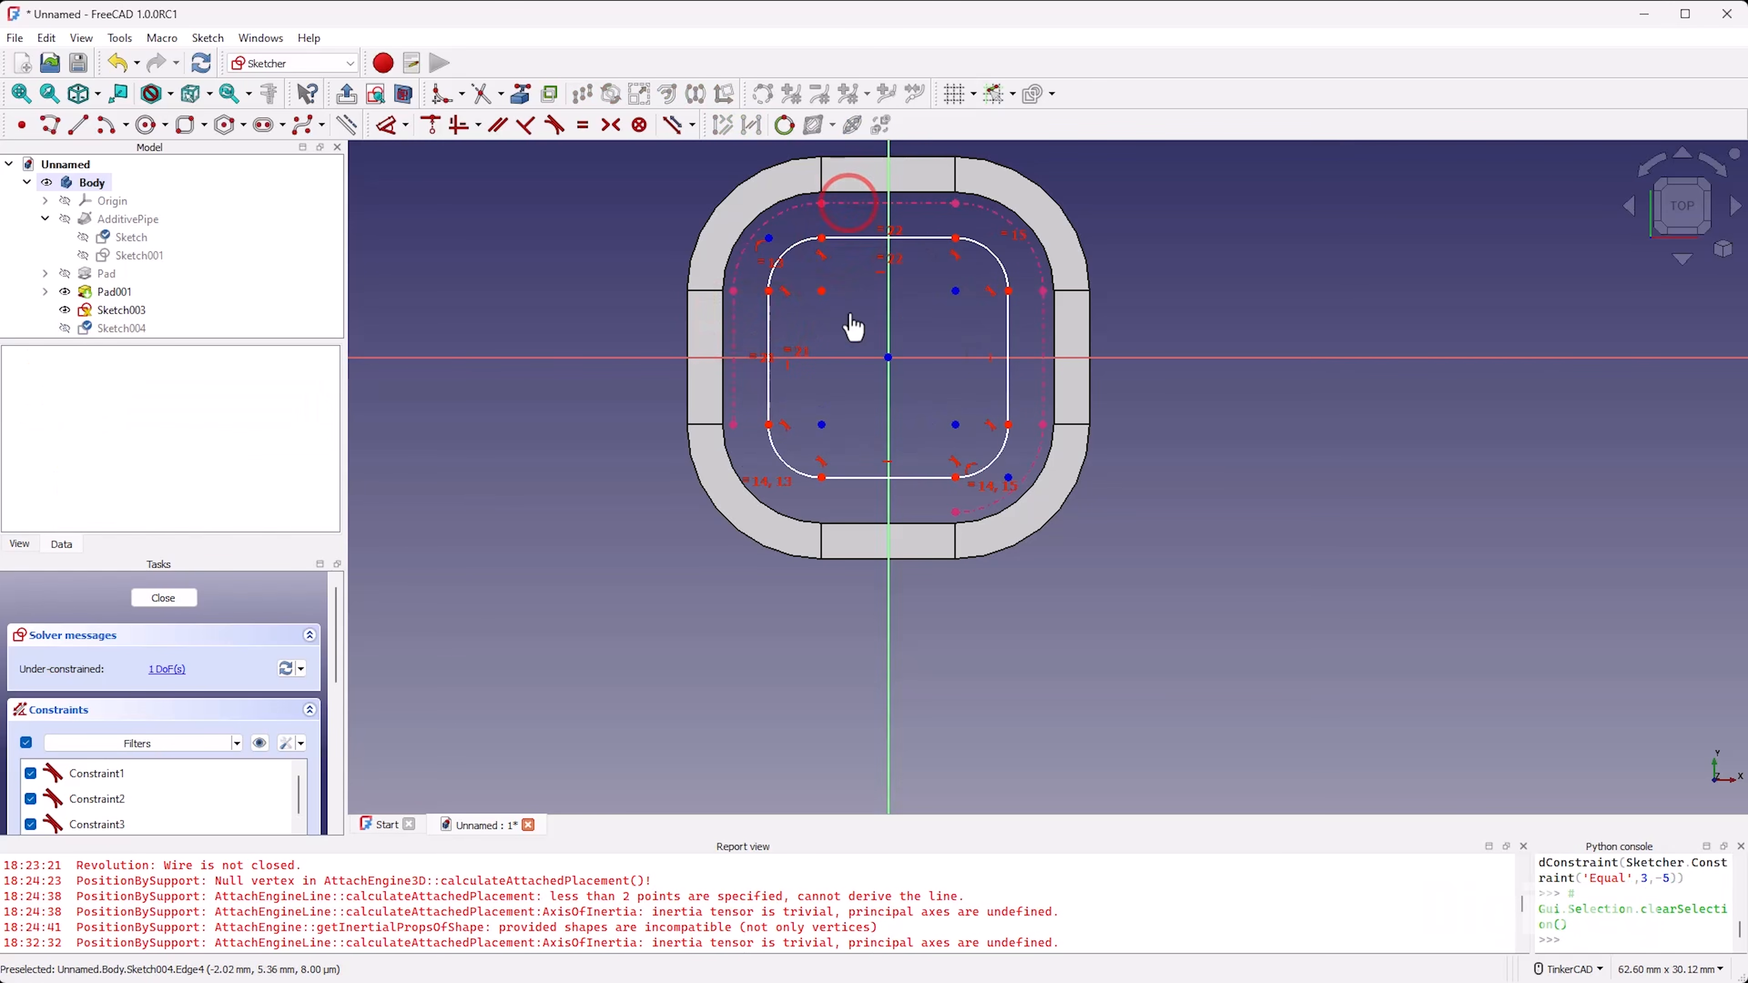
pyautogui.click(795, 260)
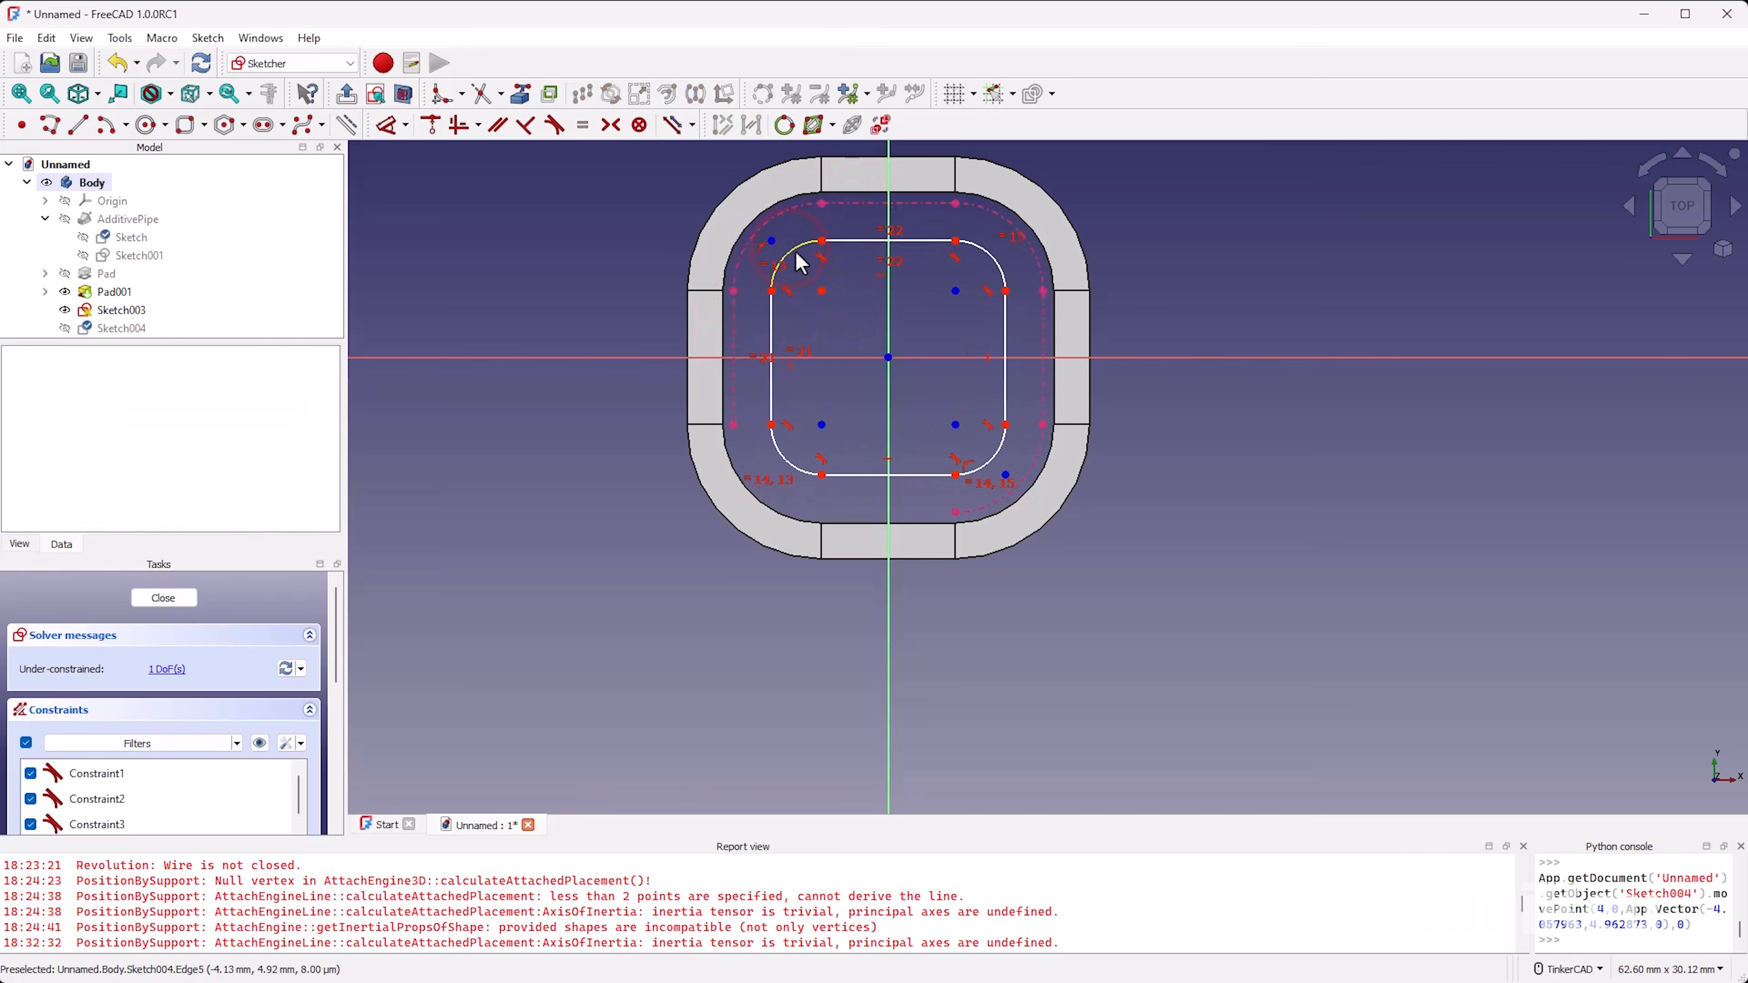
# Step: Constrain the rounded rectangle's upper-left arc equal to the projected corner arc and finish the sketch
pyautogui.click(782, 233)
pyautogui.press('e')
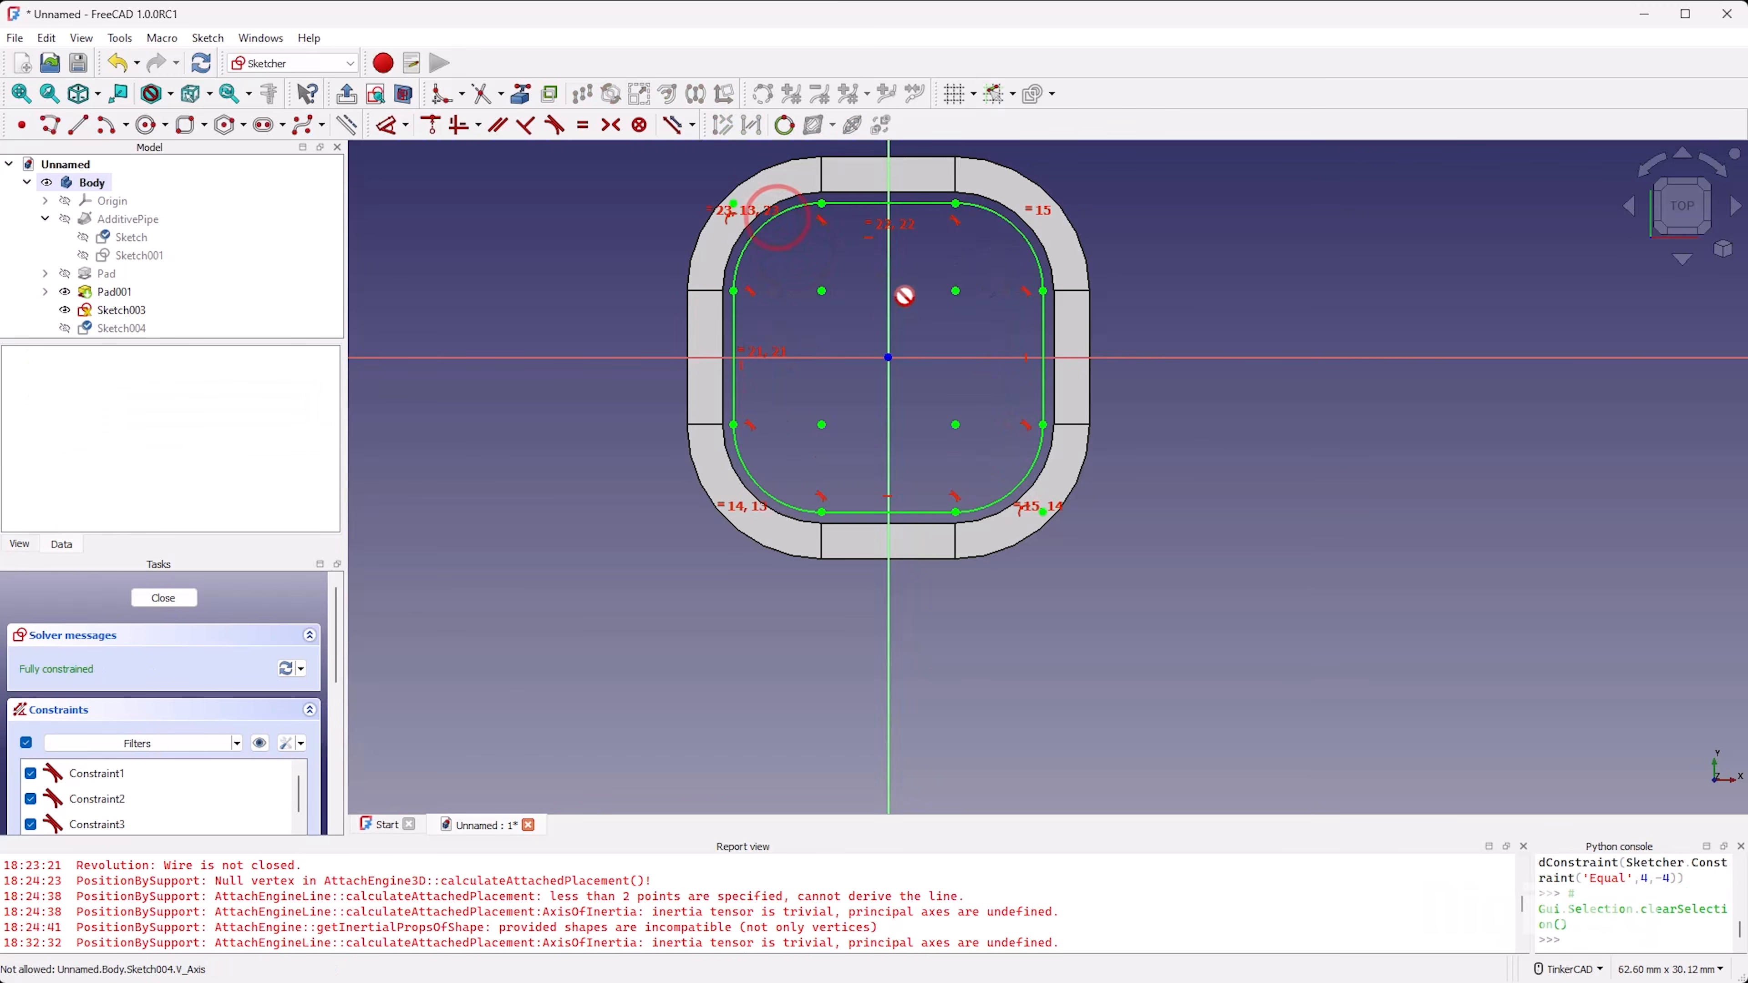
pyautogui.click(172, 598)
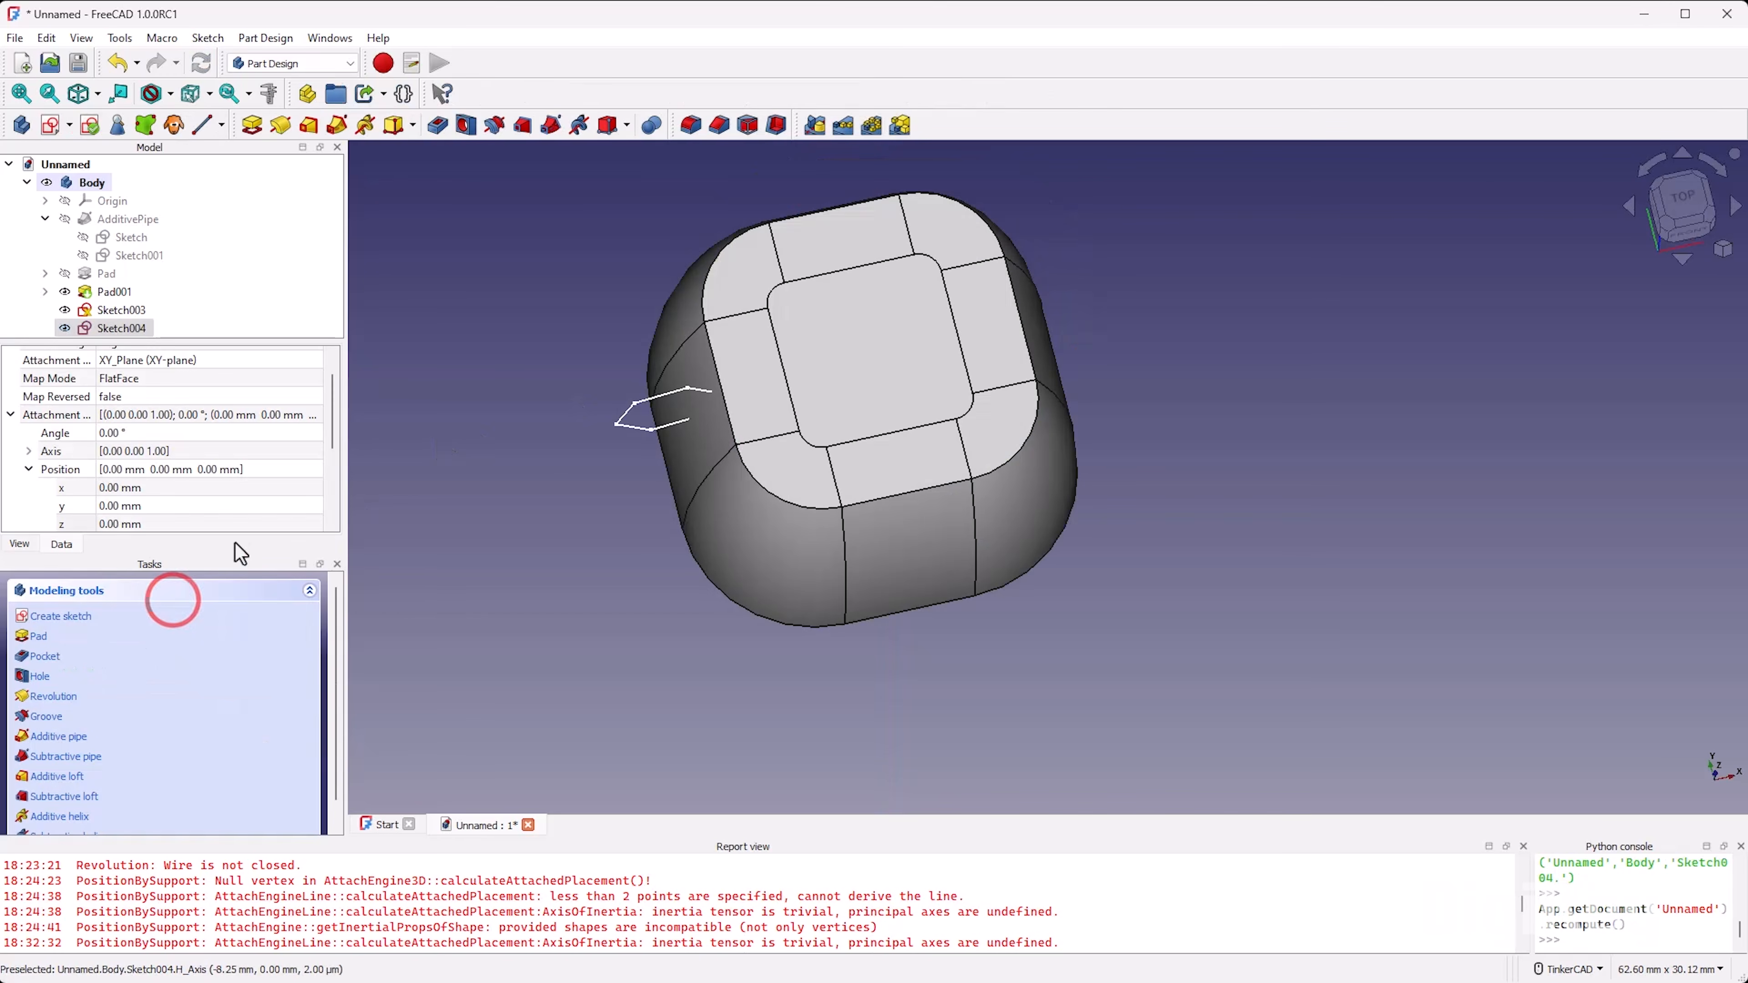
# Step: Cut a 360° groove from the hexagon sketch about its vertical sketch axis
pyautogui.click(140, 312)
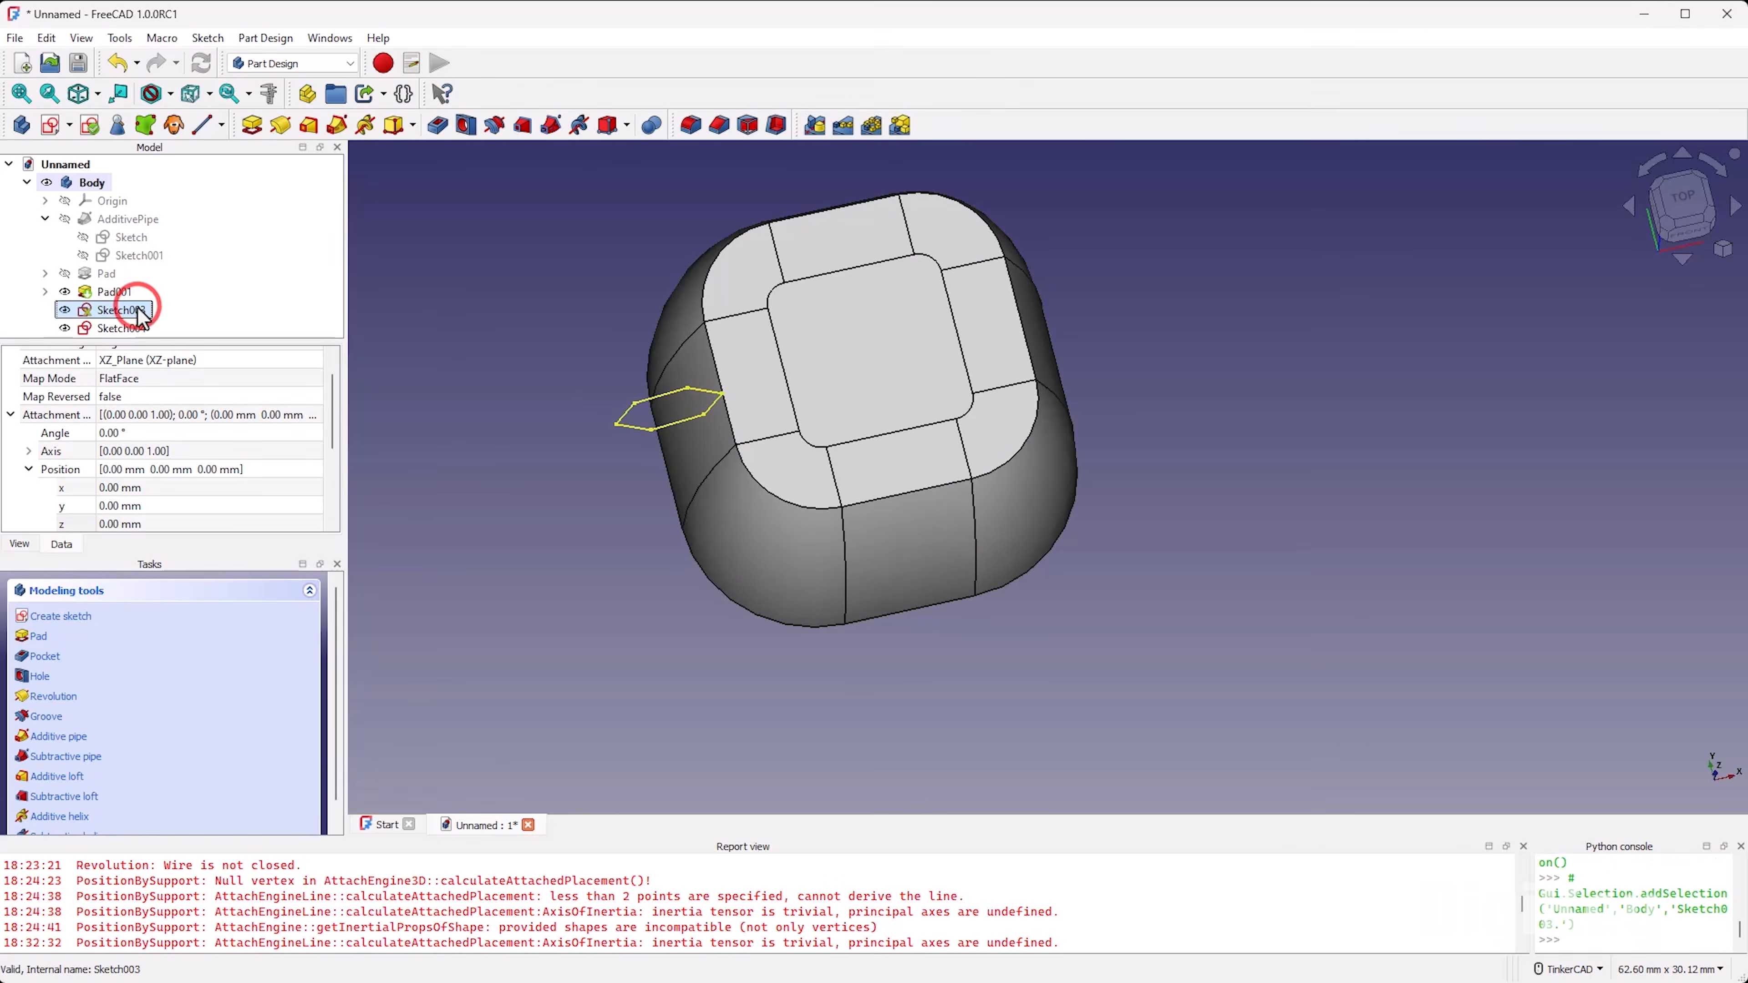
pyautogui.keyDown('ctrl'); pyautogui.click(131, 328); pyautogui.keyUp('ctrl')
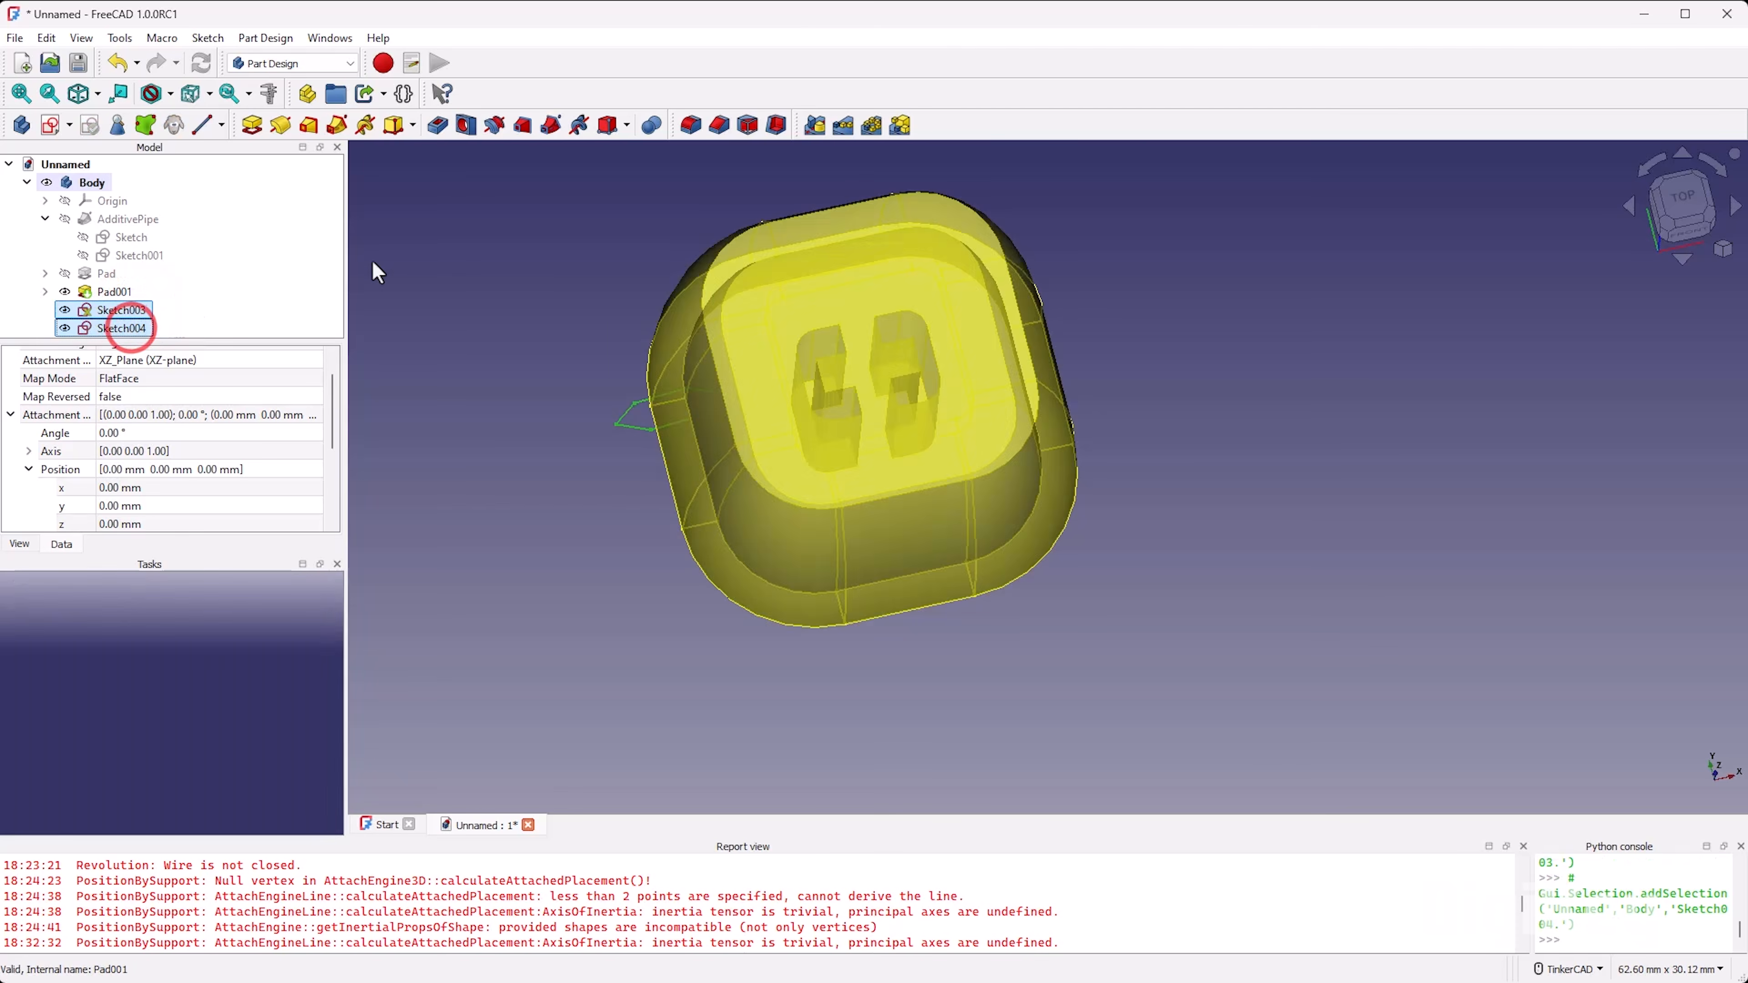
pyautogui.click(495, 125)
pyautogui.moveTo(682, 469)
pyautogui.mouseDown(button='right')
pyautogui.moveTo(837, 498)
pyautogui.moveTo(648, 355)
pyautogui.moveTo(675, 434)
pyautogui.moveTo(1126, 513)
pyautogui.moveTo(1093, 515)
pyautogui.moveTo(1019, 385)
pyautogui.mouseUp(button='right')
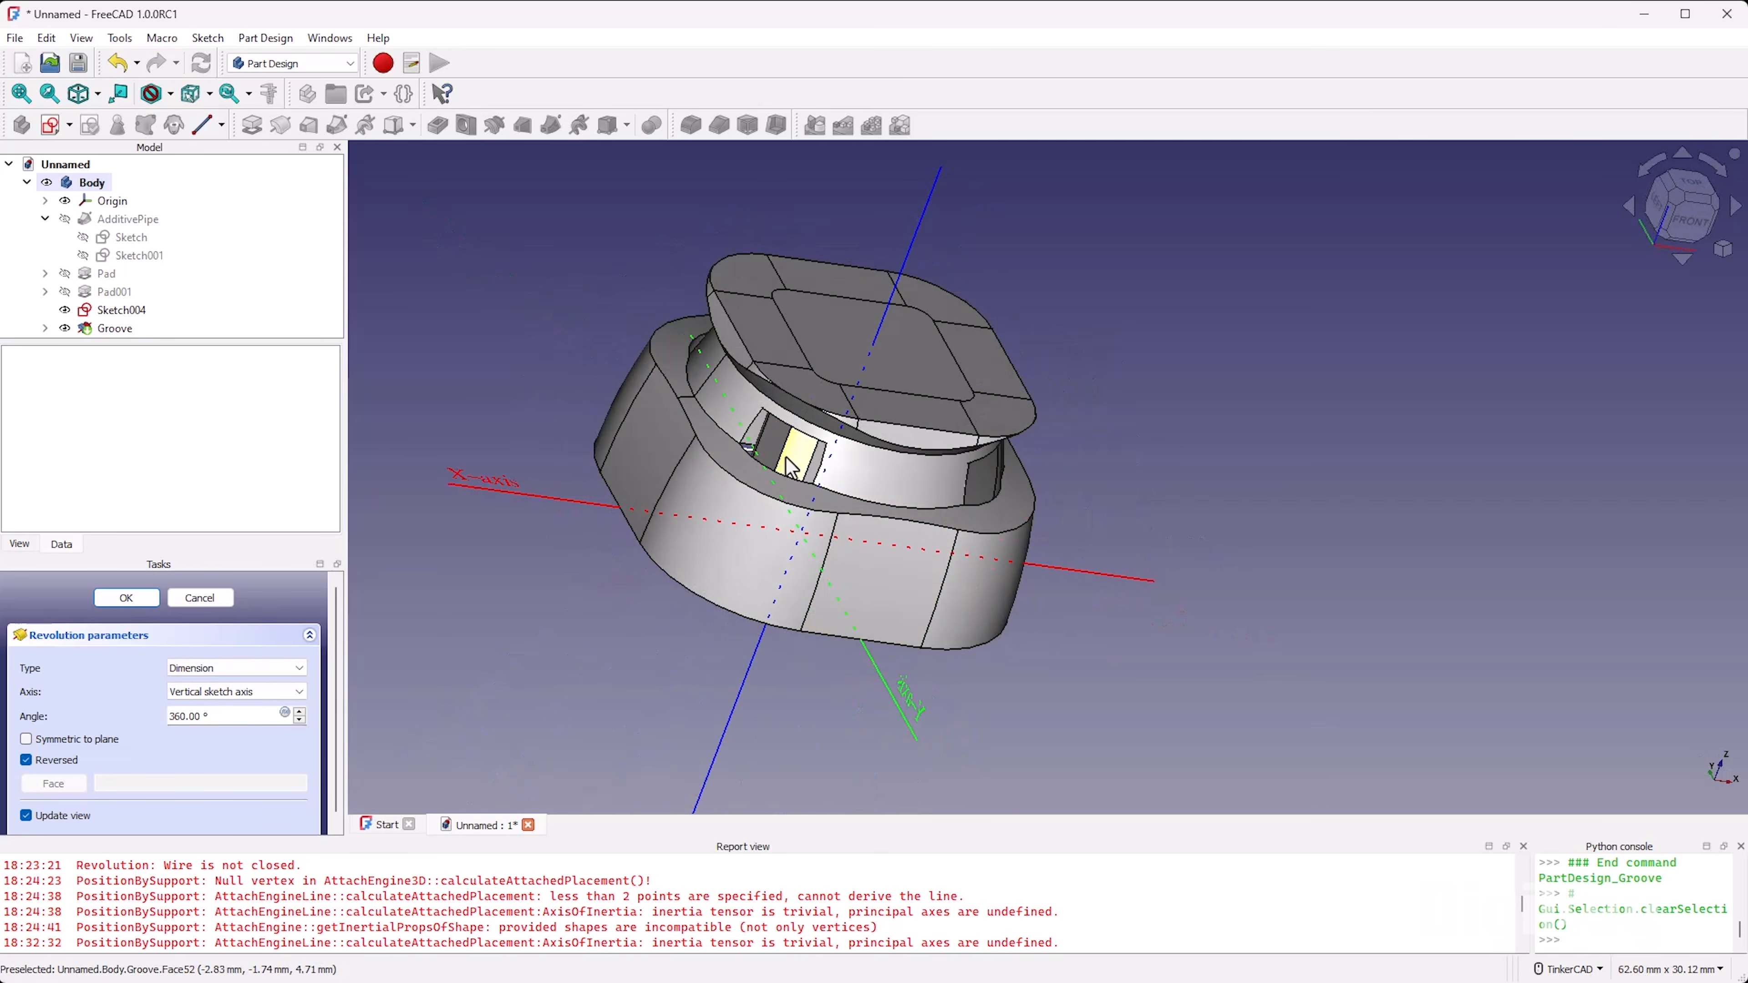
pyautogui.click(146, 605)
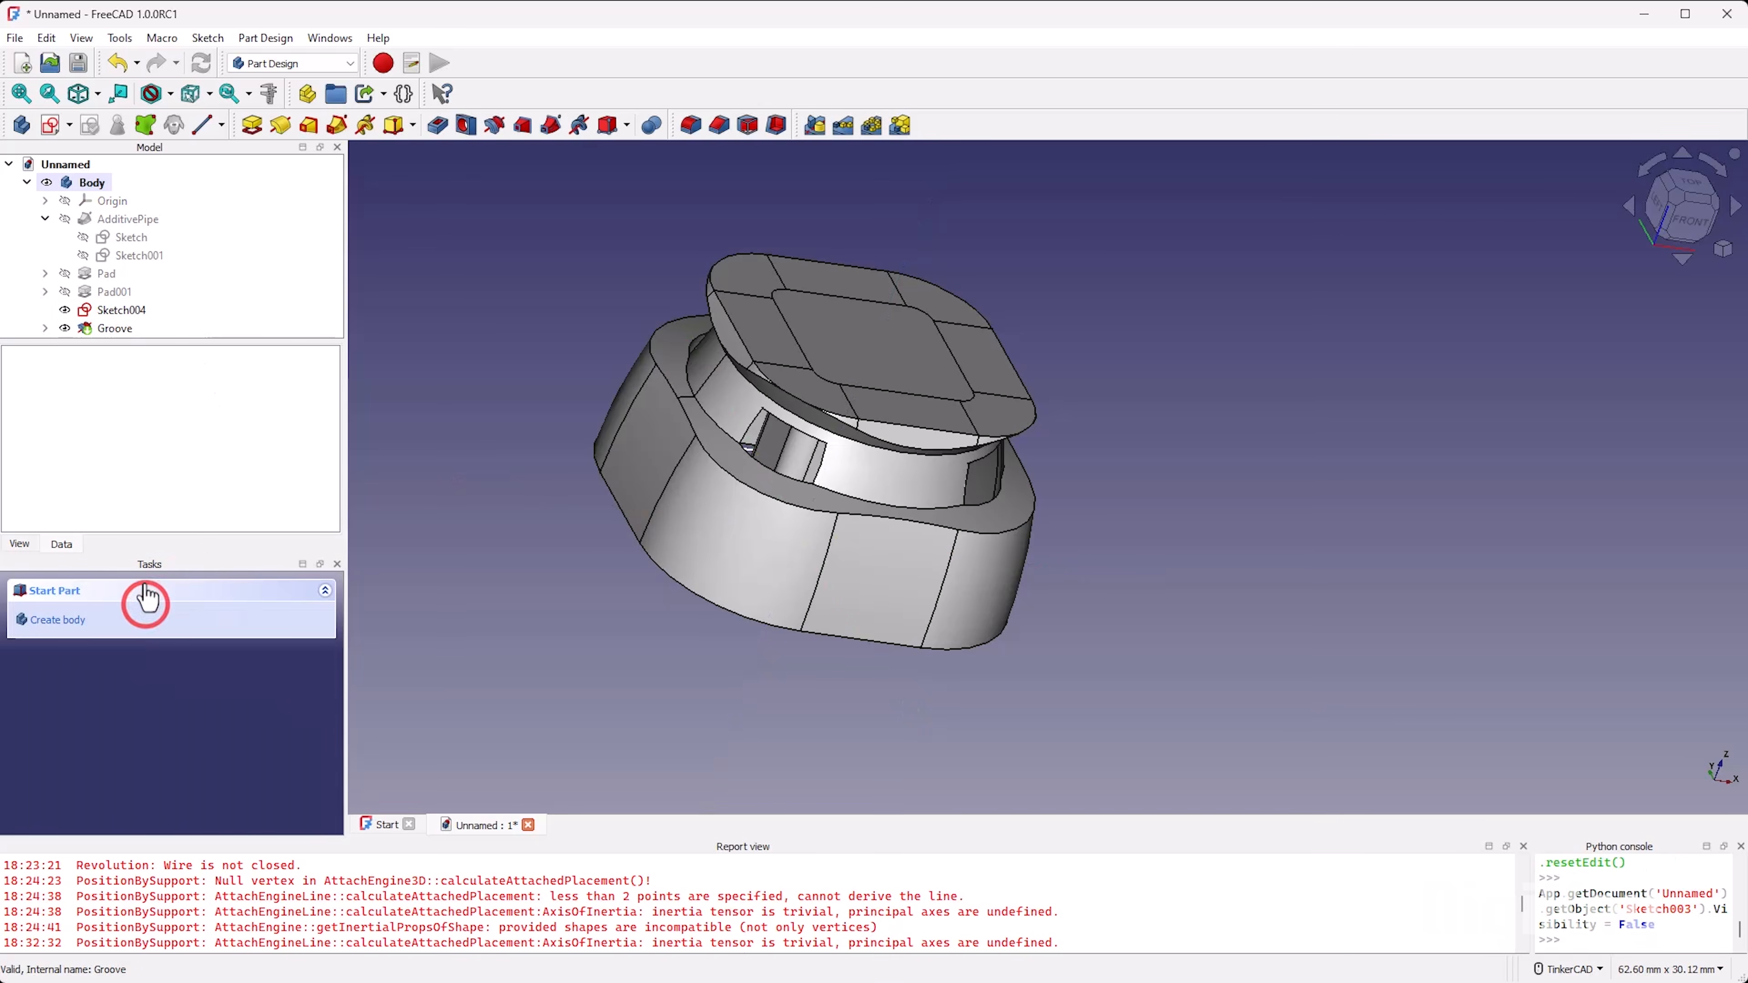
# Step: Reopen the groove's hexagon sketch, shift the hexagon slightly outward and finish the sketch
pyautogui.click(110, 310)
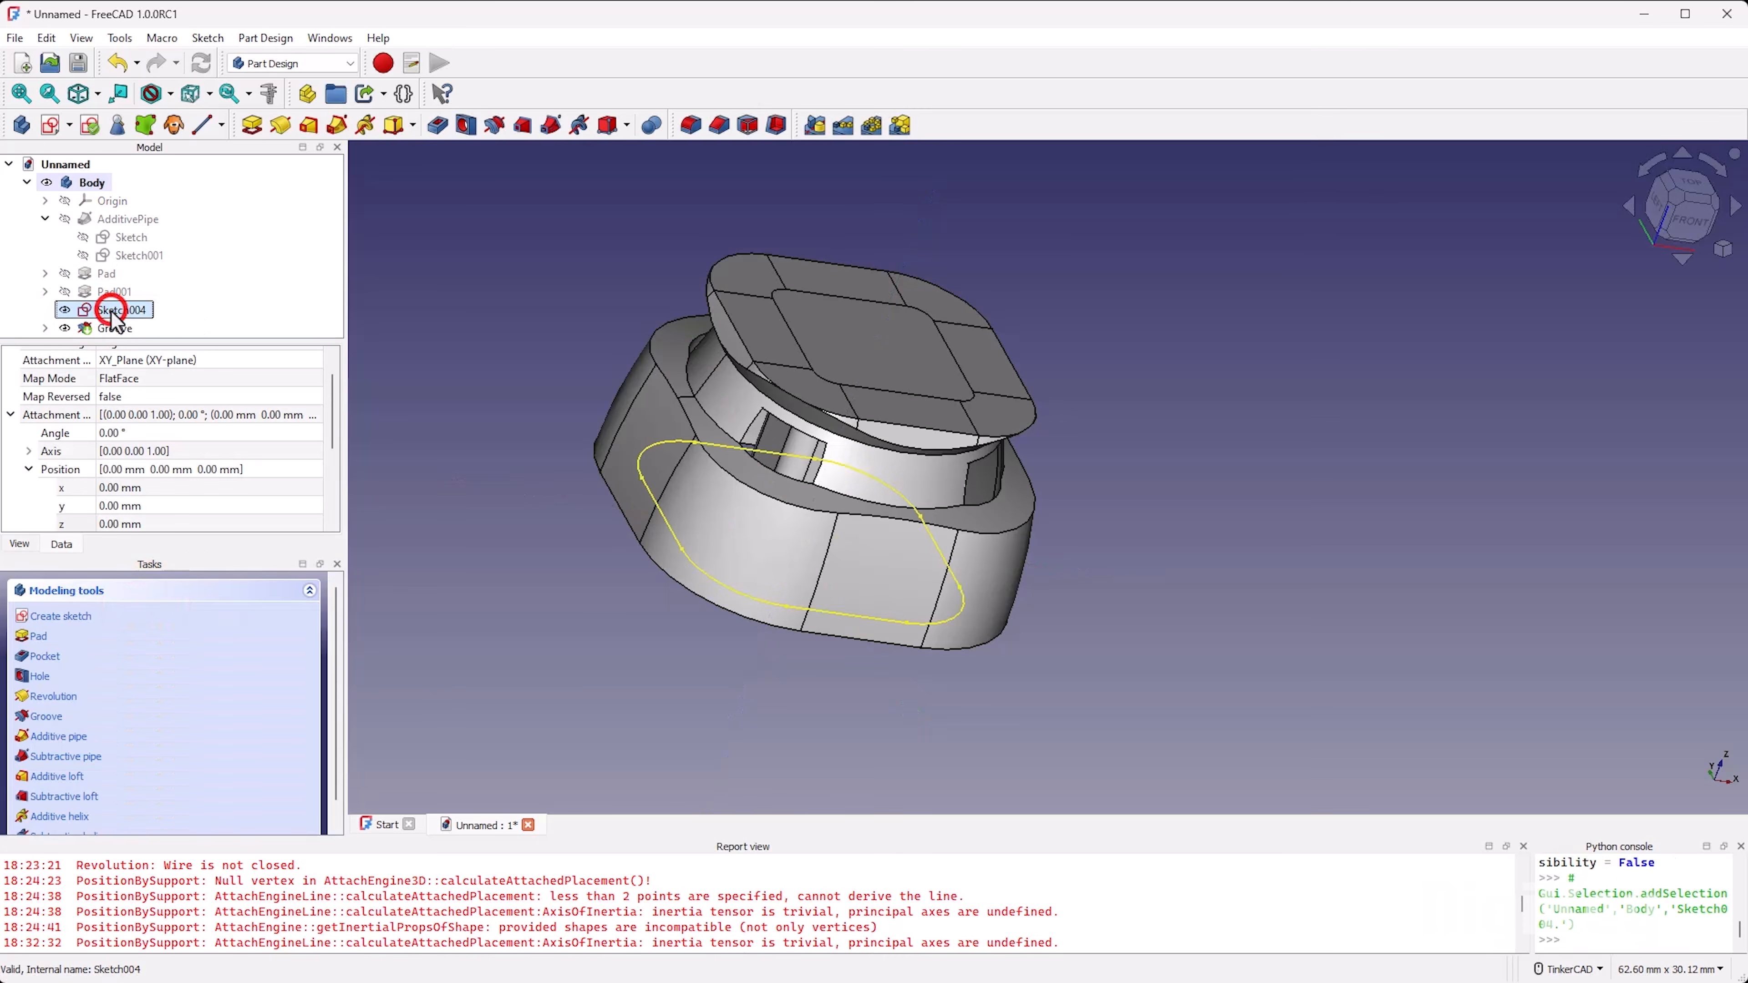
pyautogui.click(45, 328)
pyautogui.click(118, 328)
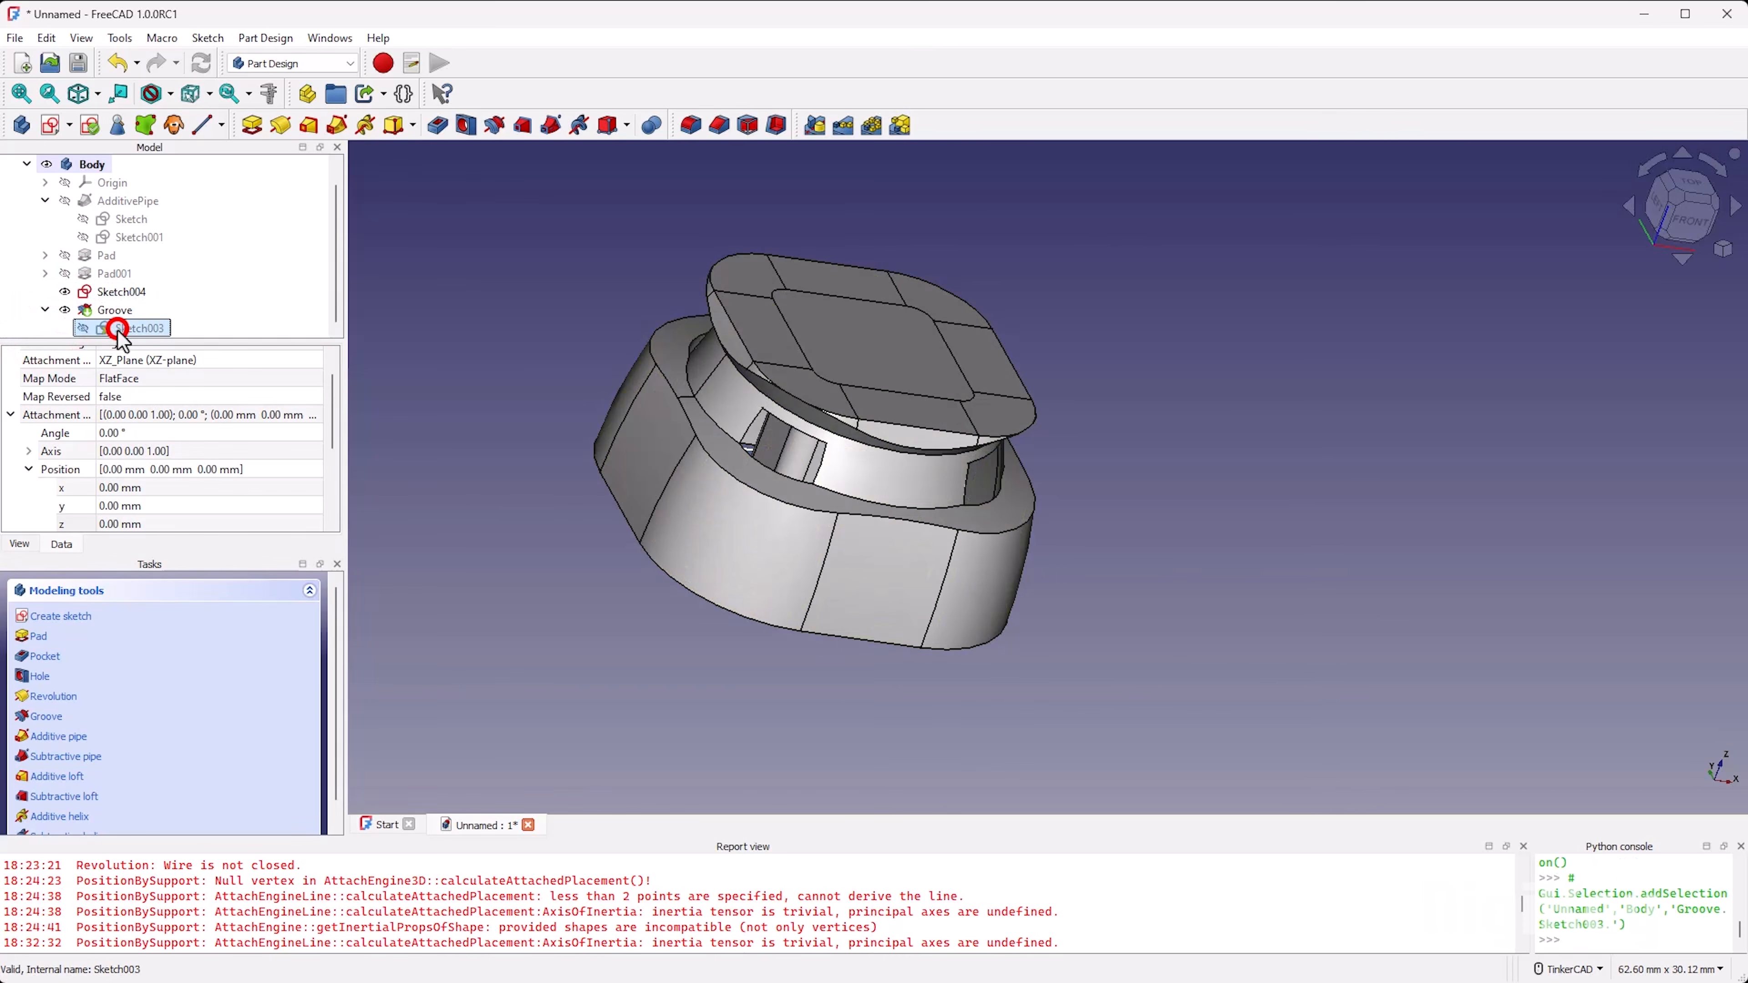
pyautogui.doubleClick(137, 328)
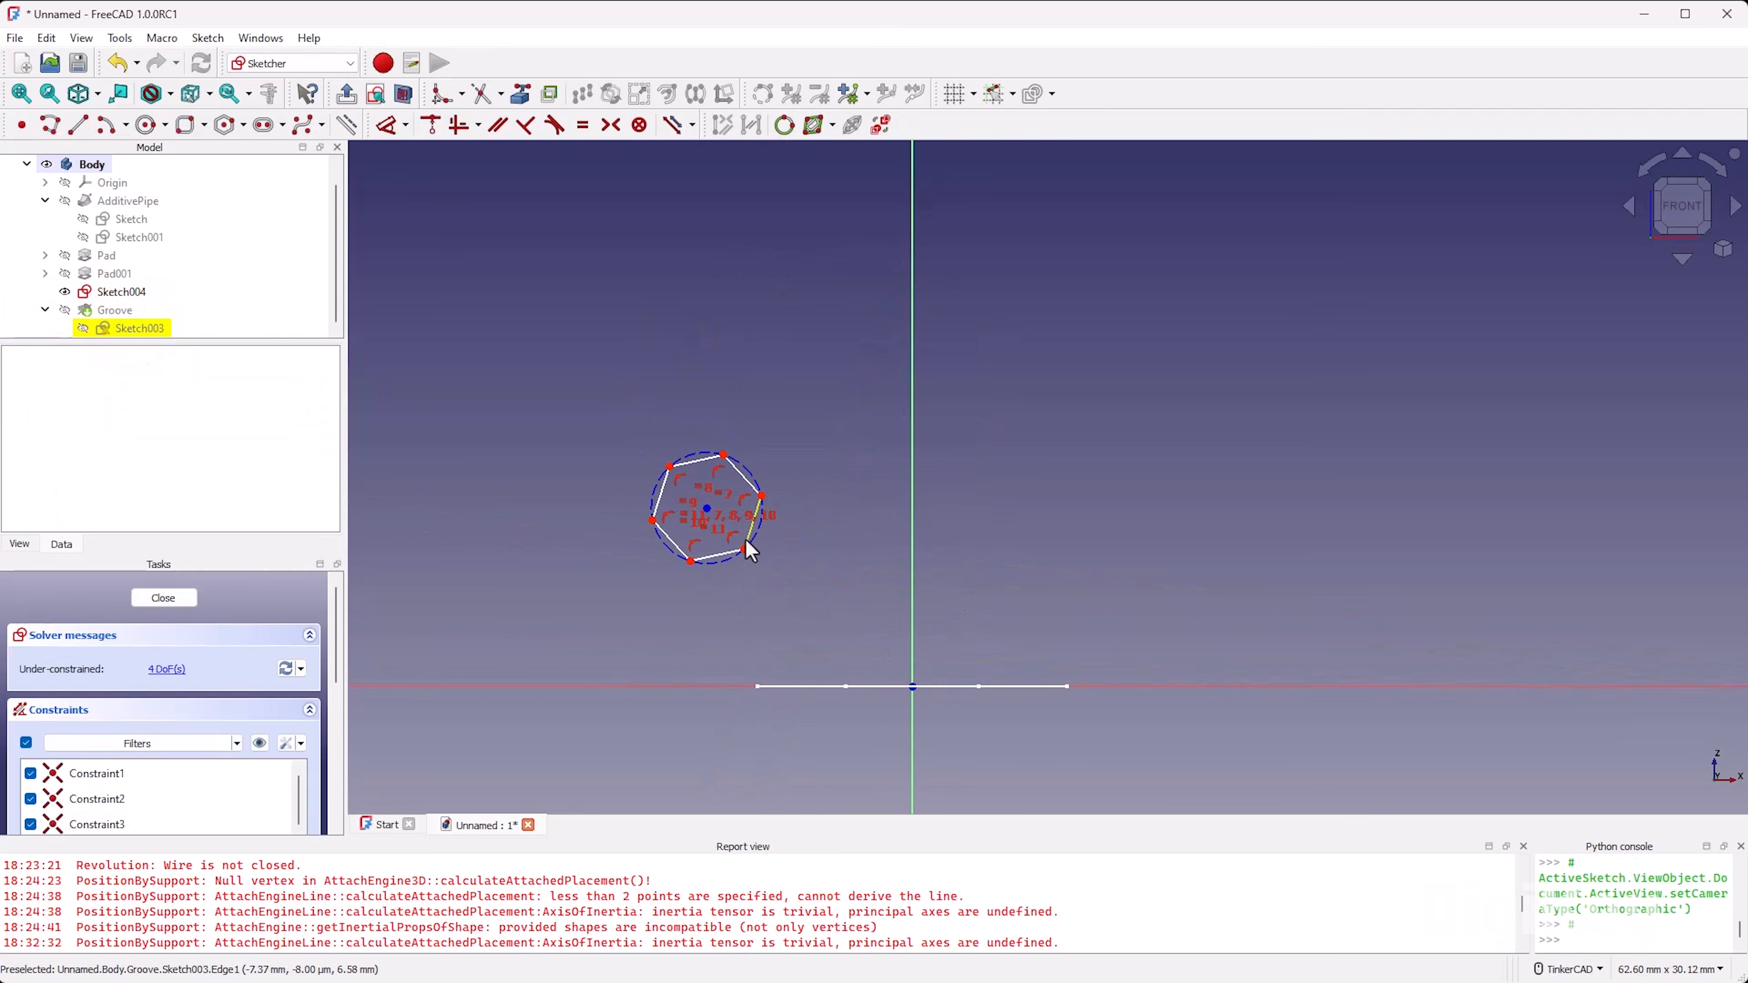
pyautogui.moveTo(746, 539); pyautogui.dragTo(719, 529)
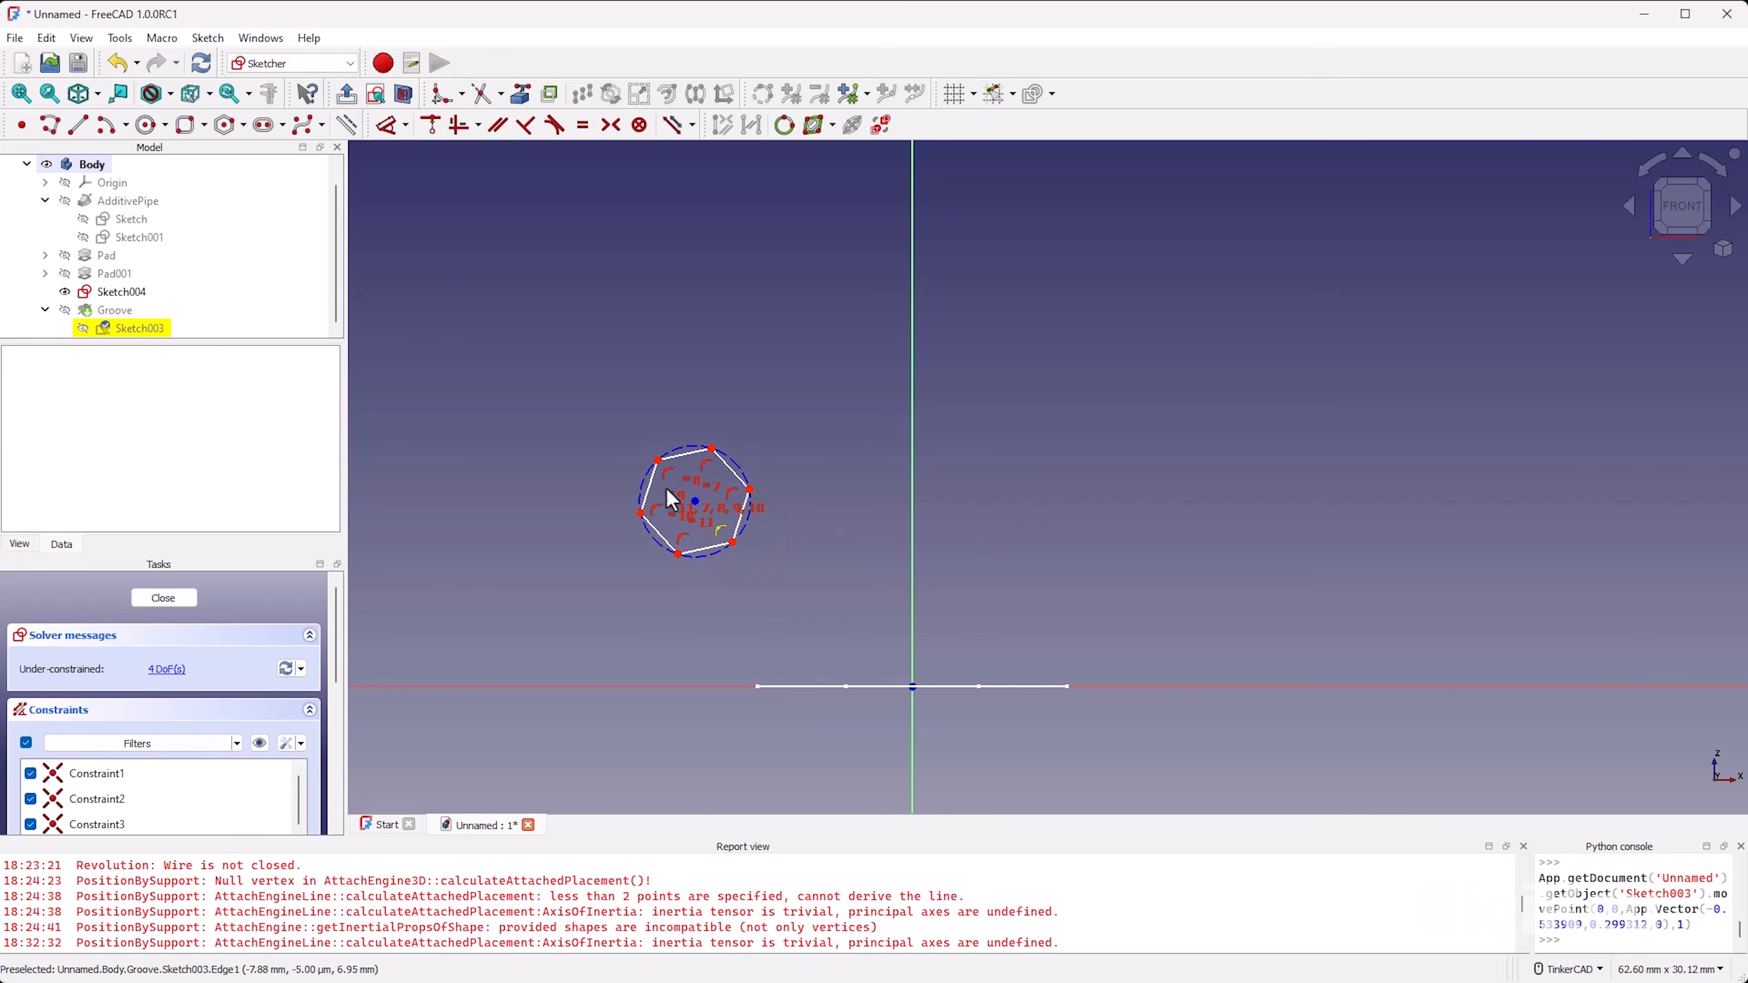
pyautogui.click(163, 598)
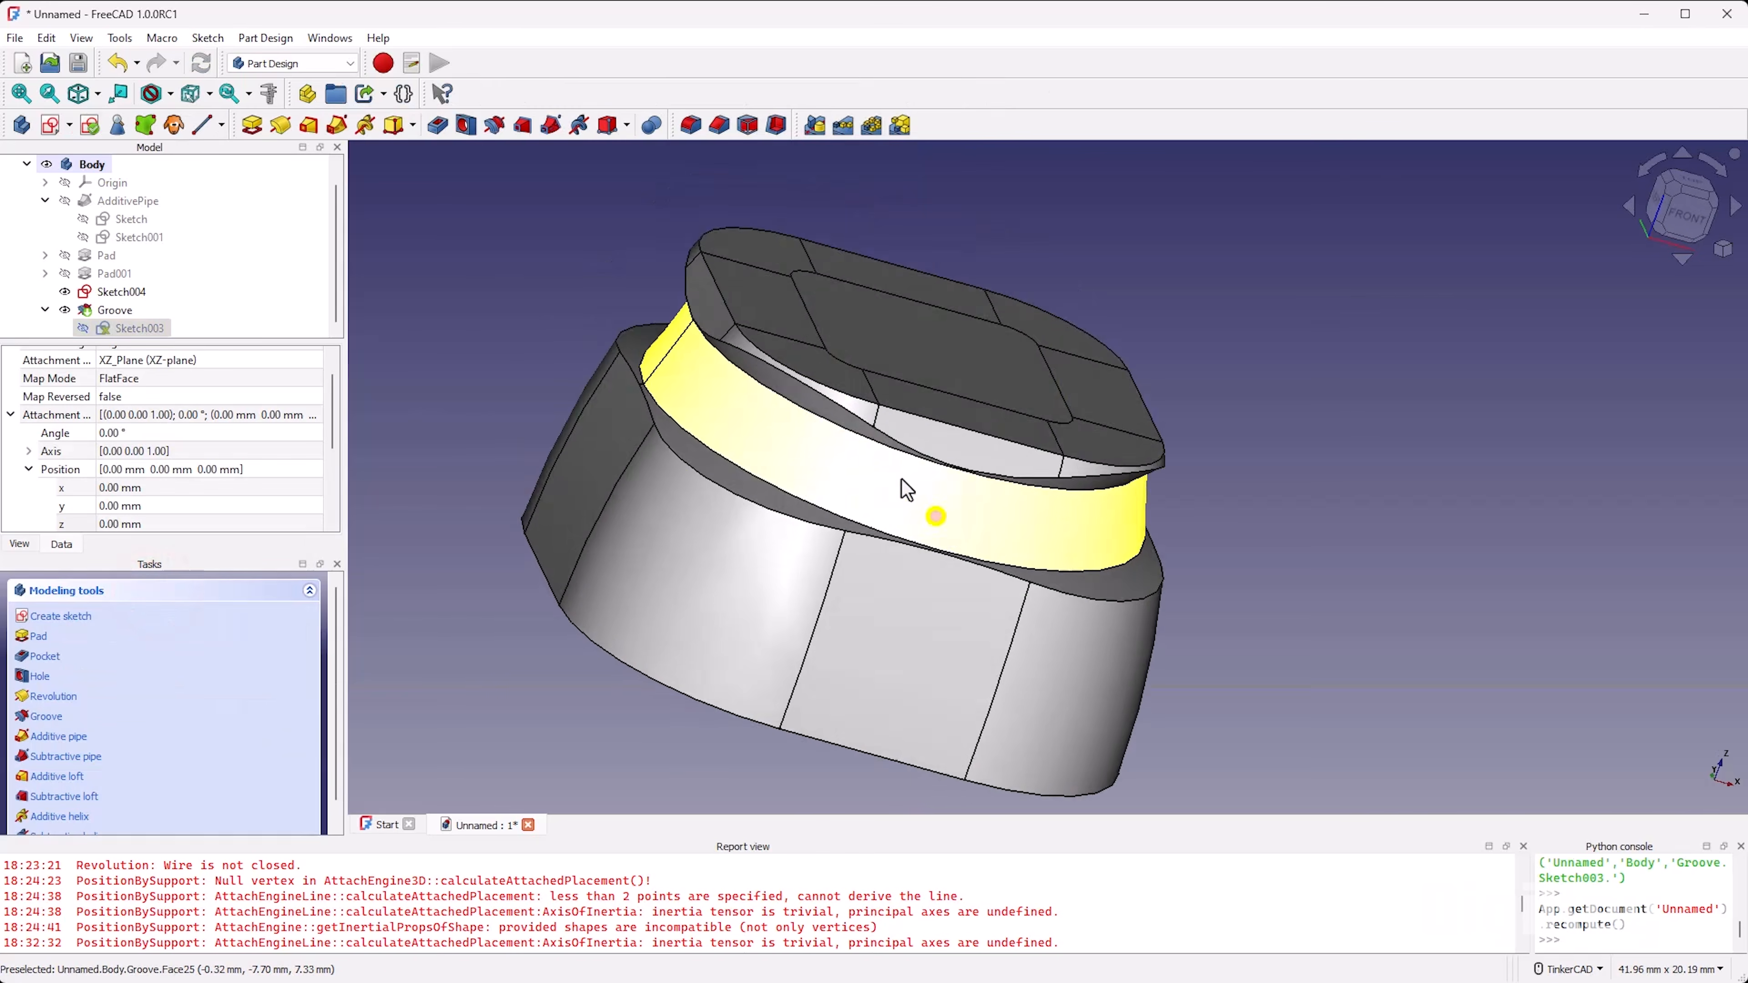
# Step: Delete the hexagon sketch, the groove and the rounded-rectangle sketch Sketch004, leaving Pad001 as the body's last feature
pyautogui.moveTo(915, 433)
pyautogui.mouseDown(button='right')
pyautogui.moveTo(1248, 539)
pyautogui.moveTo(1098, 337)
pyautogui.moveTo(805, 444)
pyautogui.moveTo(723, 447)
pyautogui.moveTo(939, 528)
pyautogui.moveTo(866, 502)
pyautogui.mouseUp(button='right')
pyautogui.scroll(-2, 742, 465)
pyautogui.click(1148, 485)
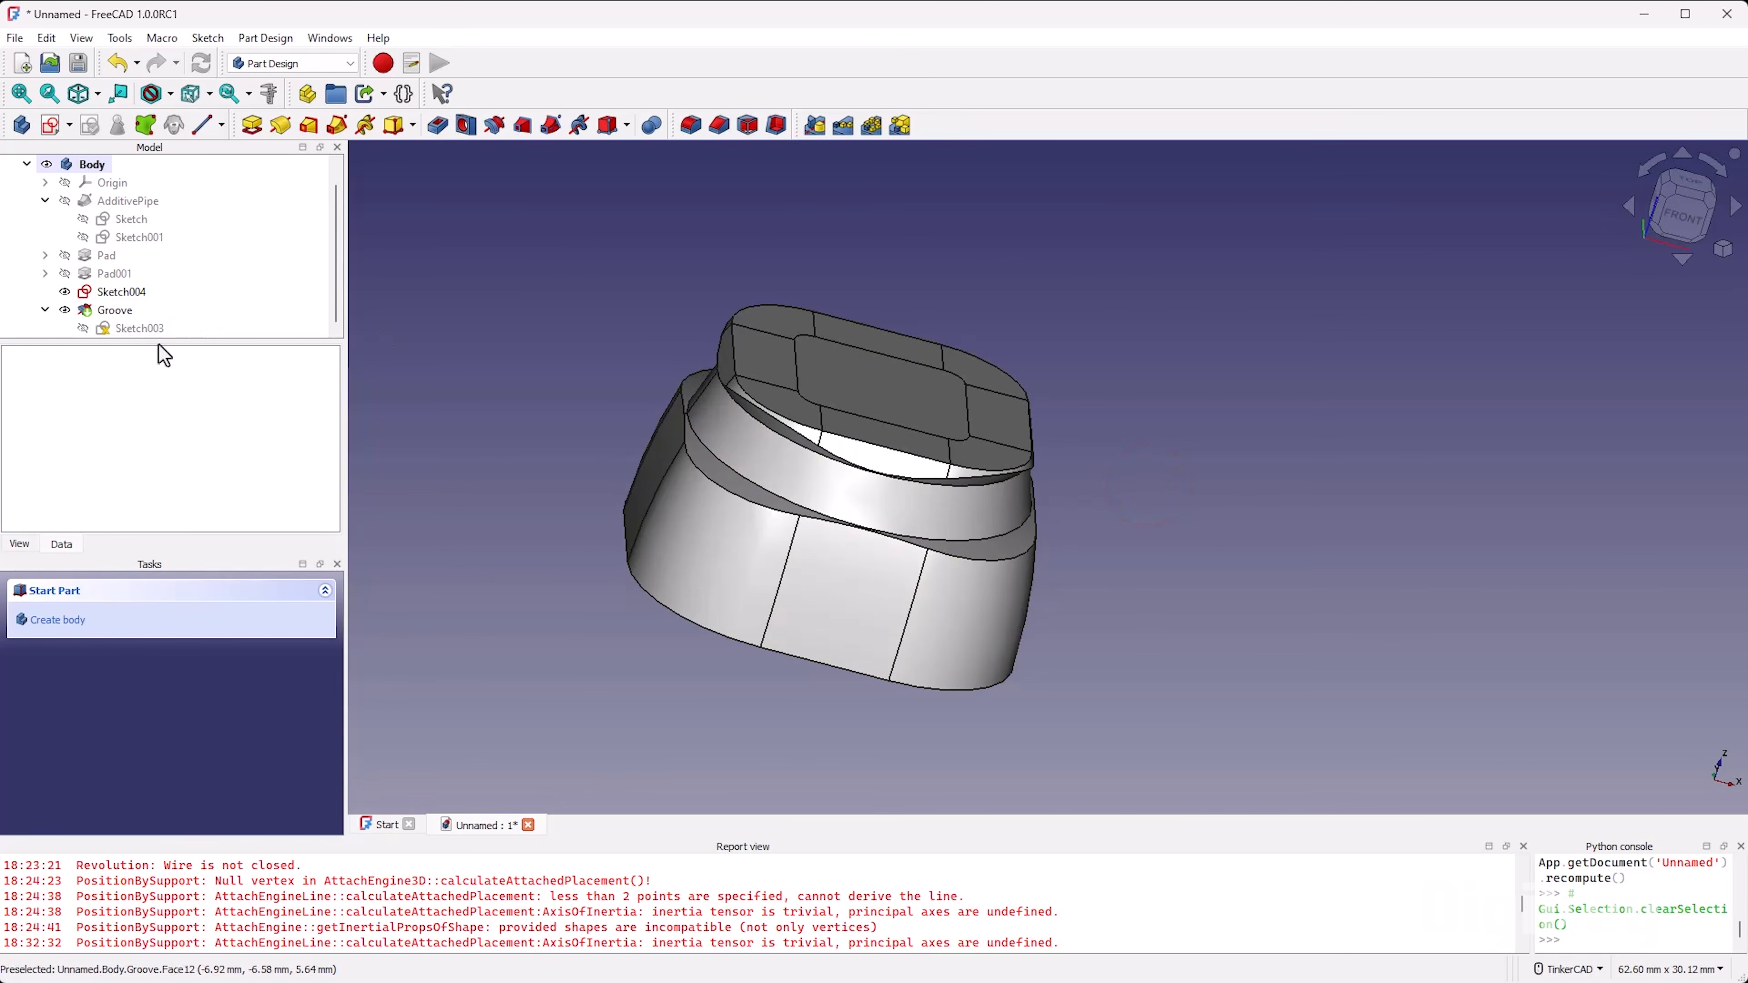
pyautogui.click(158, 329)
pyautogui.press('Delete')
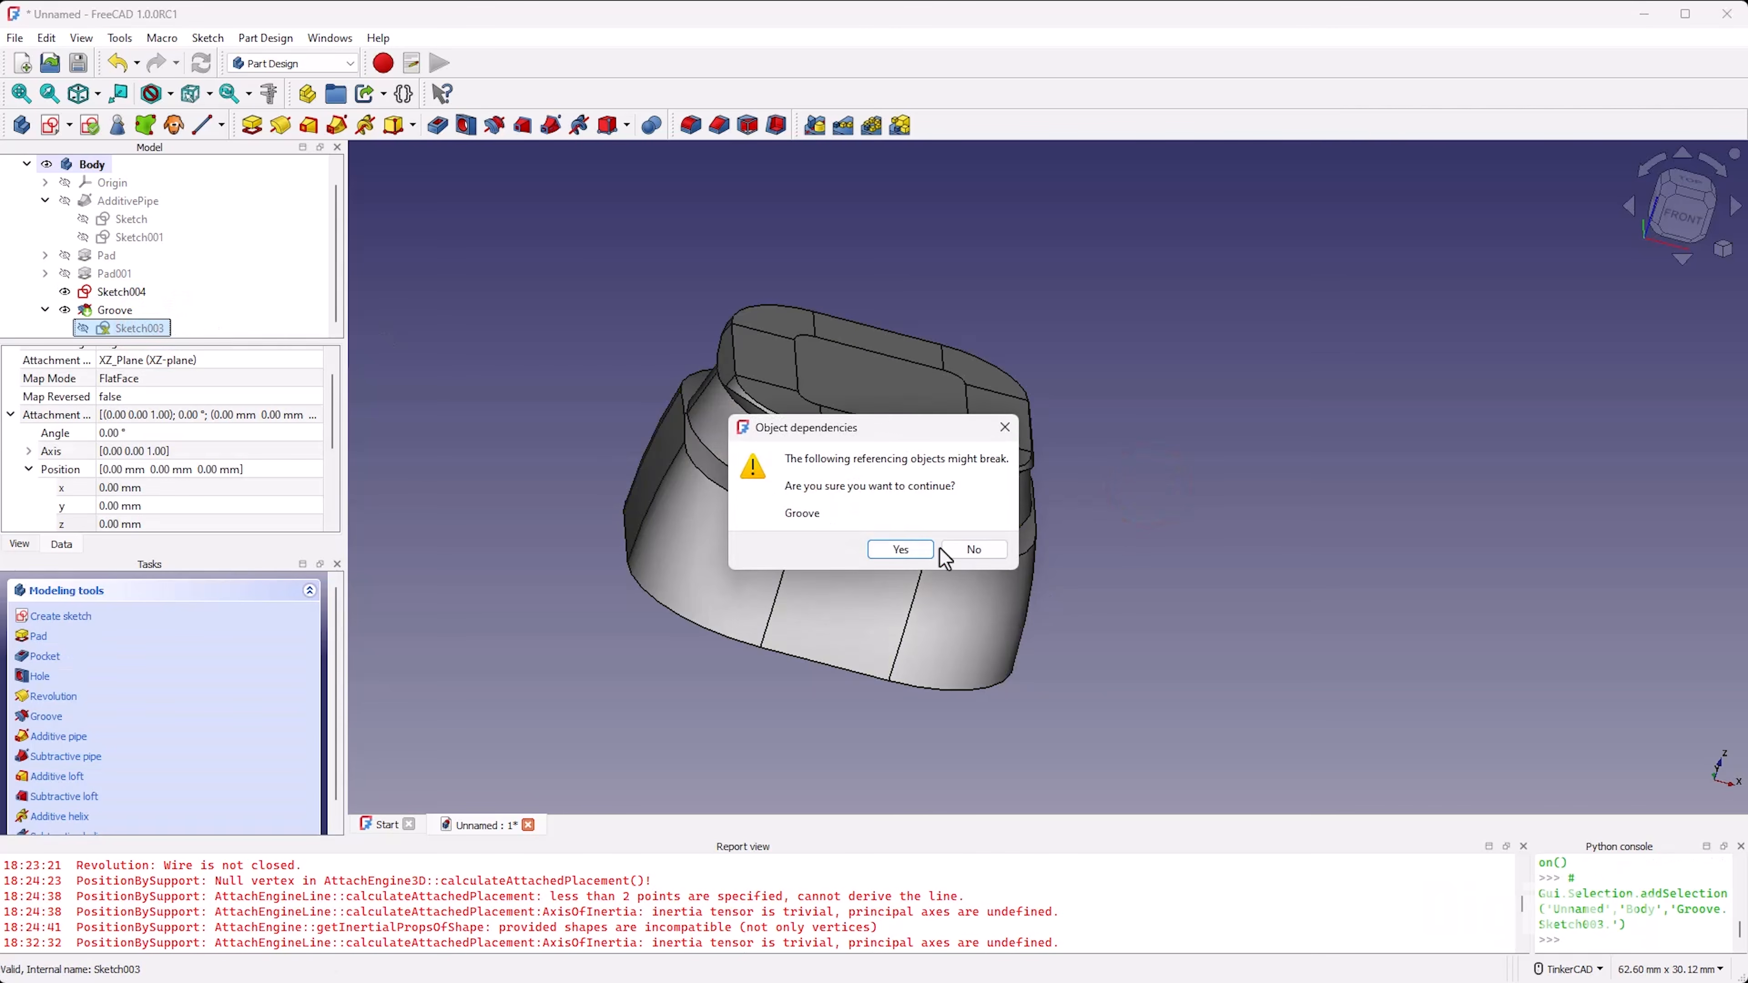
pyautogui.click(921, 555)
pyautogui.click(110, 326)
pyautogui.press('Delete')
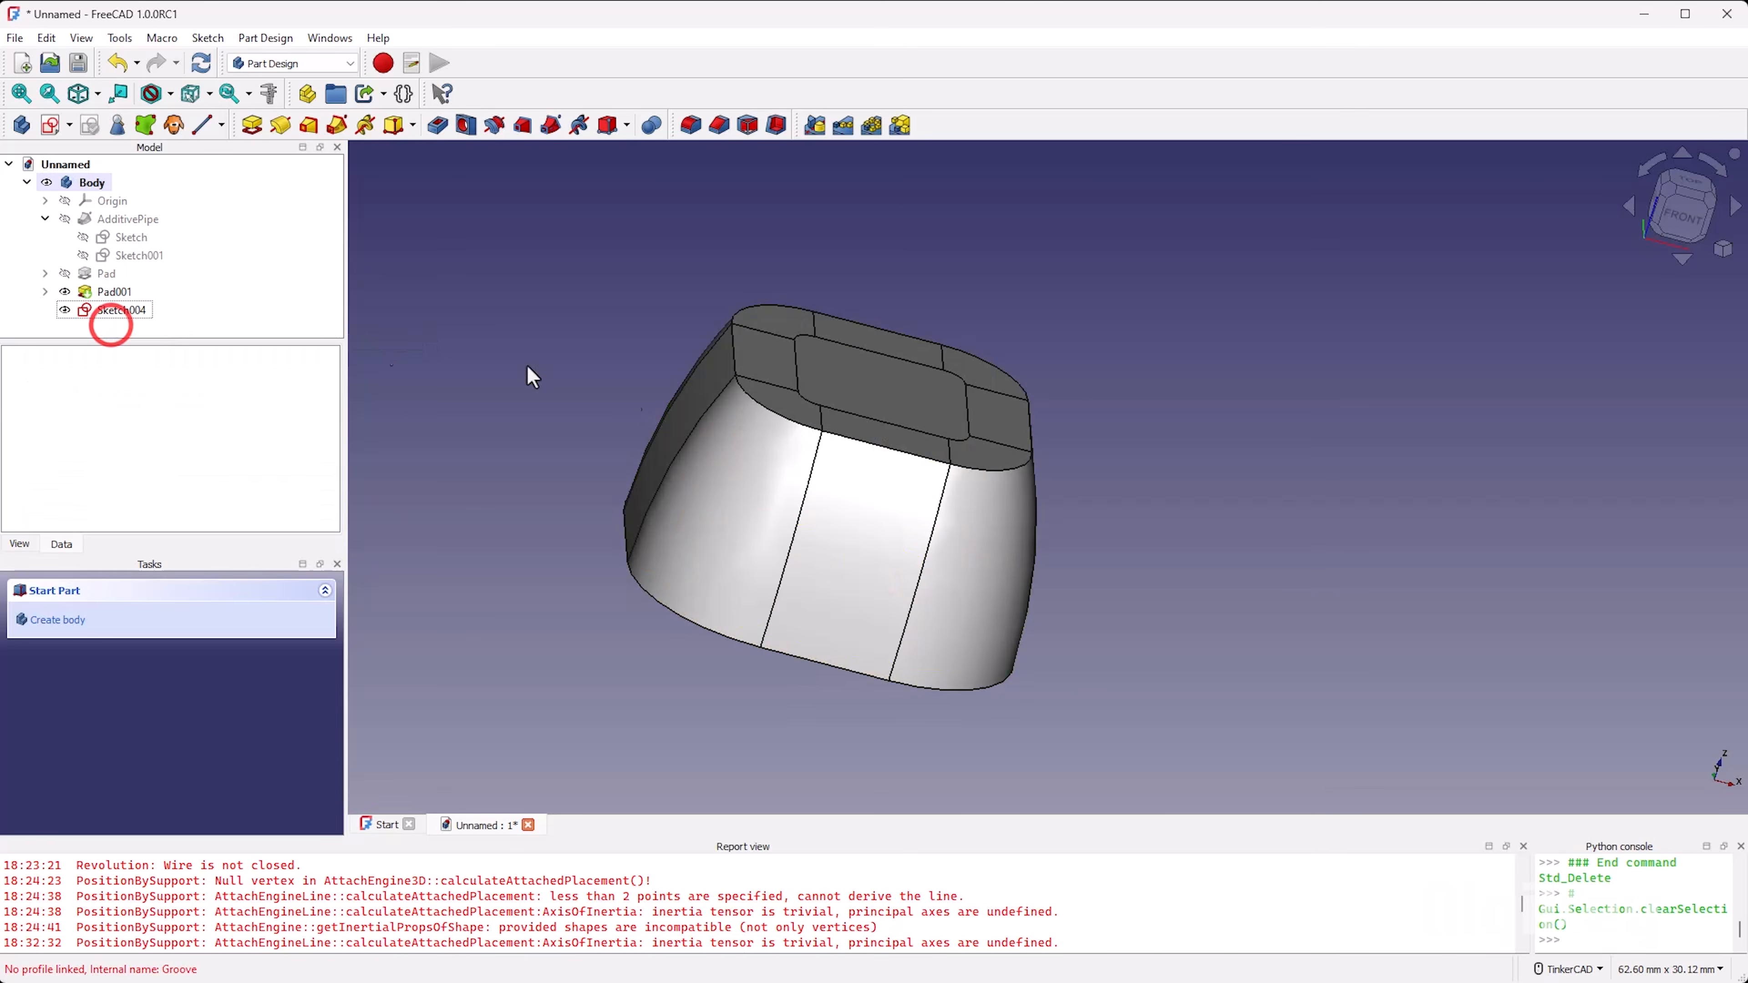
pyautogui.click(122, 309)
pyautogui.press('Delete')
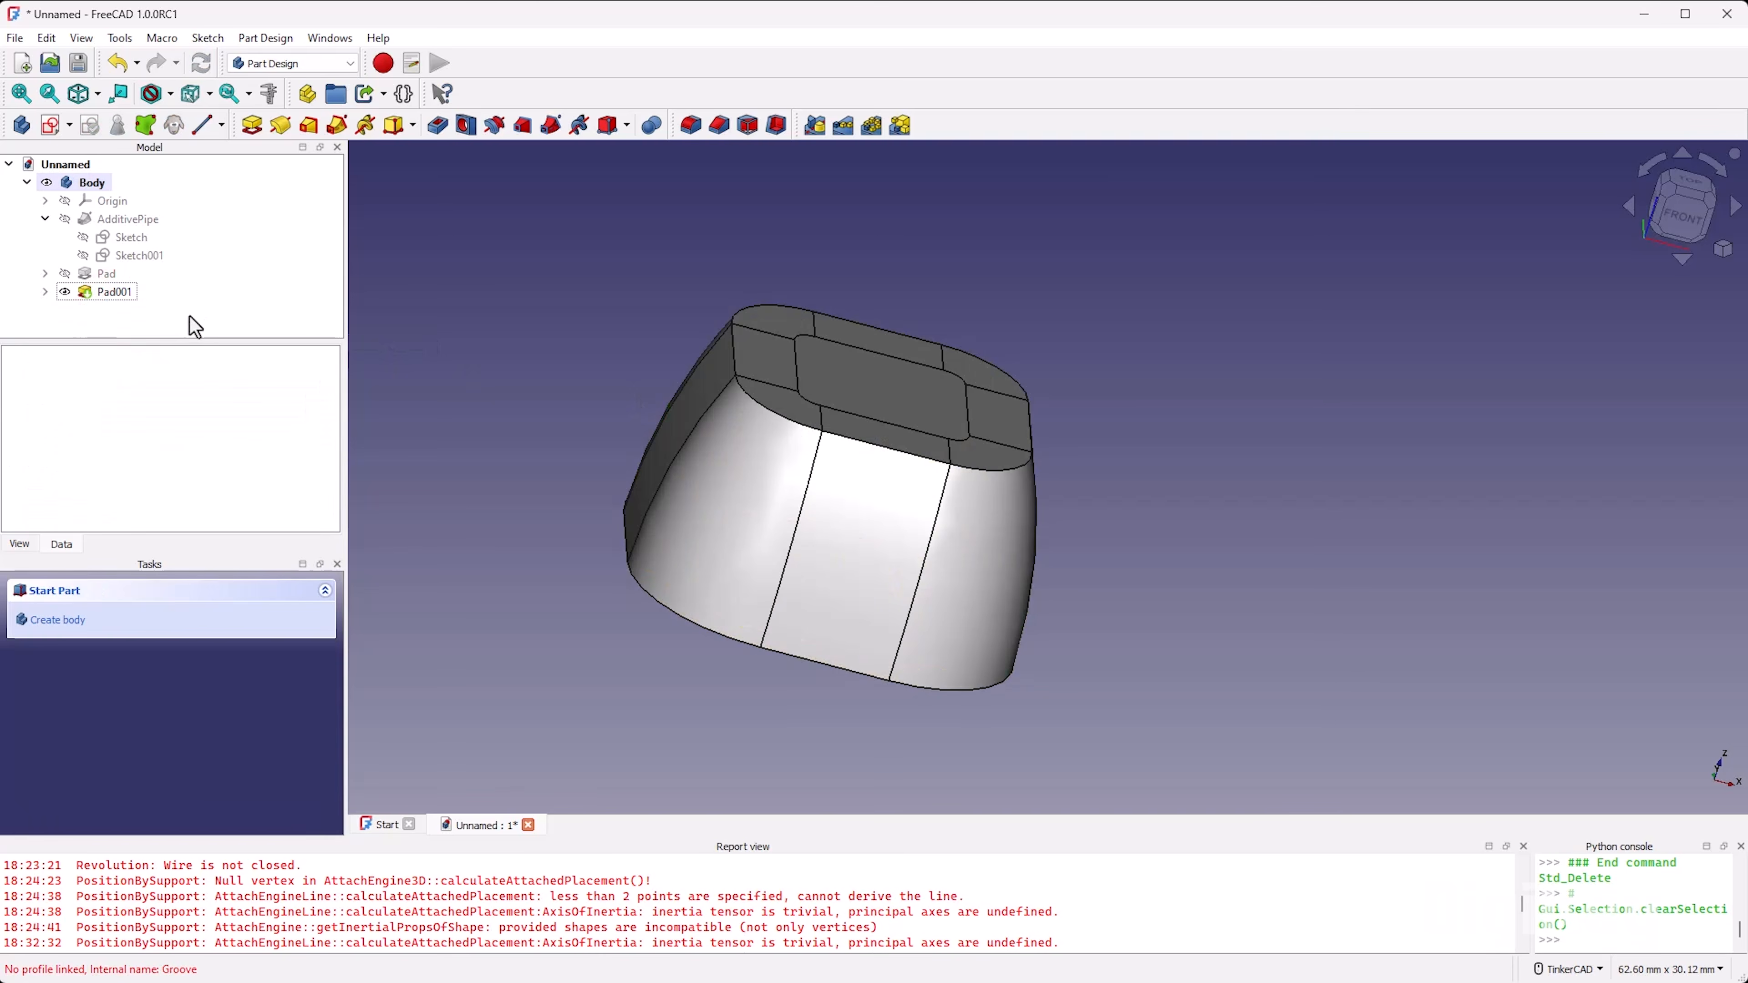
# Step: Examine the keycap's top face and, from below, its hollow interior and internal stem
pyautogui.moveTo(625, 461); pyautogui.dragTo(905, 628, button='right')
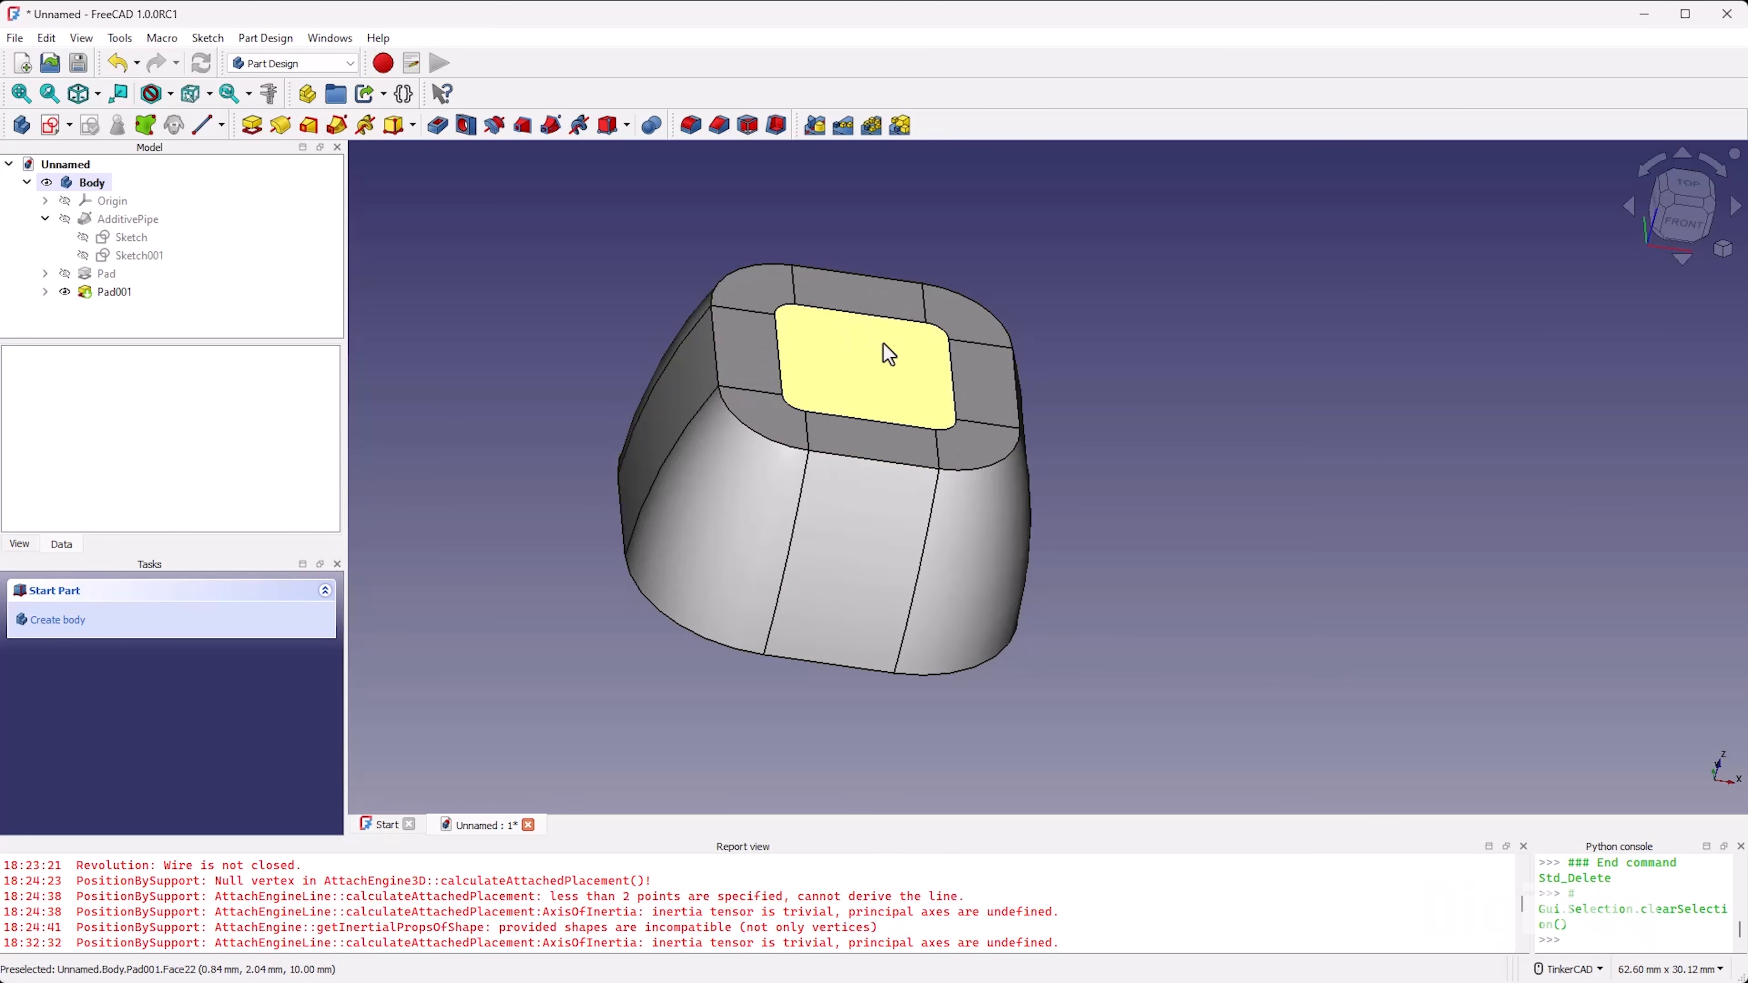
pyautogui.scroll(3, 778, 347)
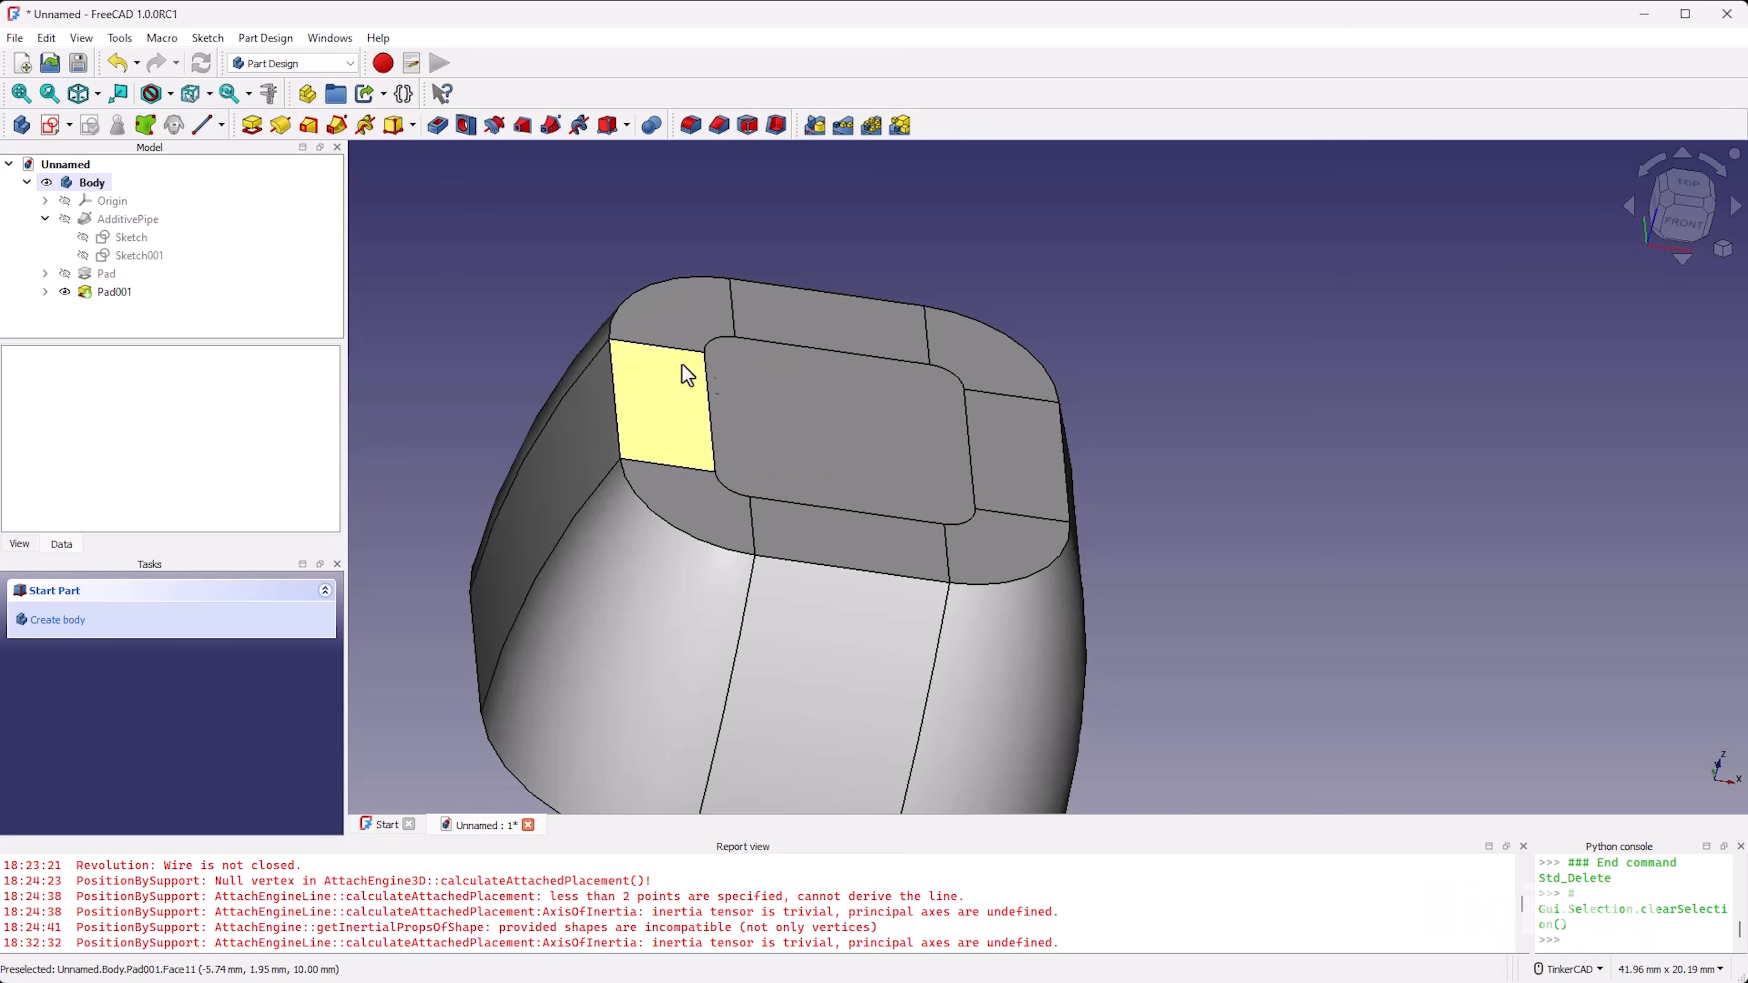
pyautogui.click(1157, 400)
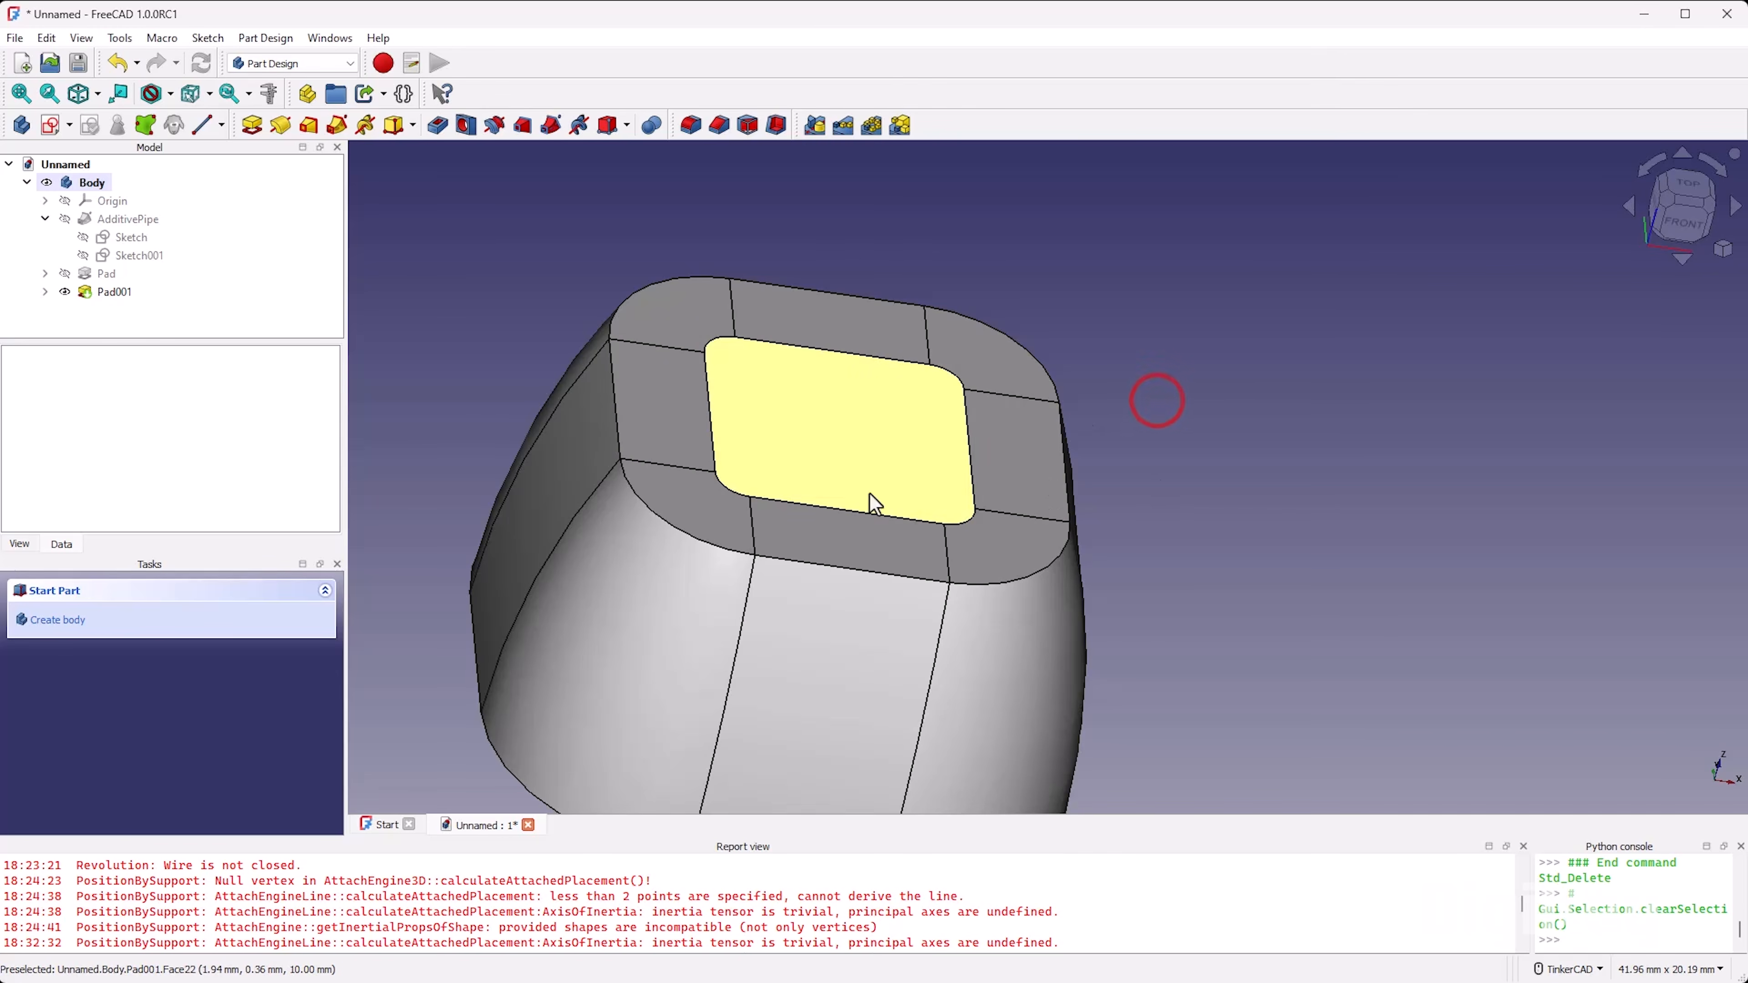
pyautogui.moveTo(1128, 565); pyautogui.dragTo(1115, 358, button='right')
pyautogui.moveTo(1000, 712); pyautogui.dragTo(1002, 593, button='middle')
pyautogui.scroll(1, 1001, 593)
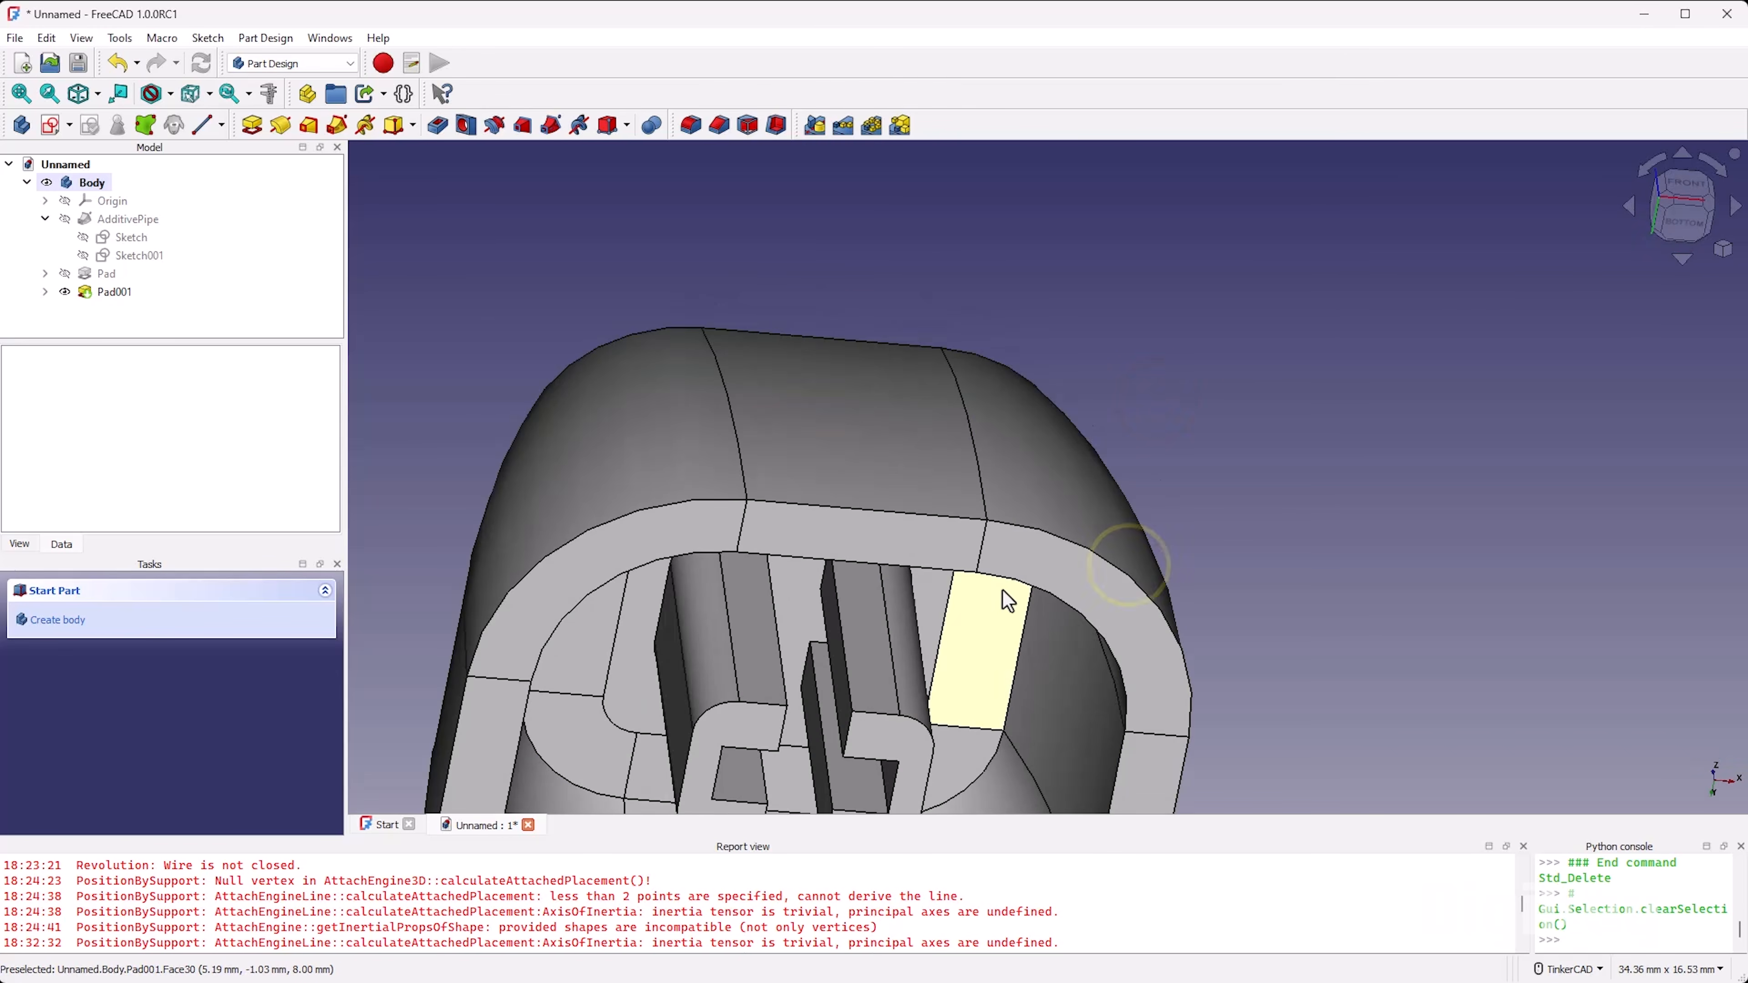
pyautogui.moveTo(956, 615); pyautogui.dragTo(799, 568, button='right')
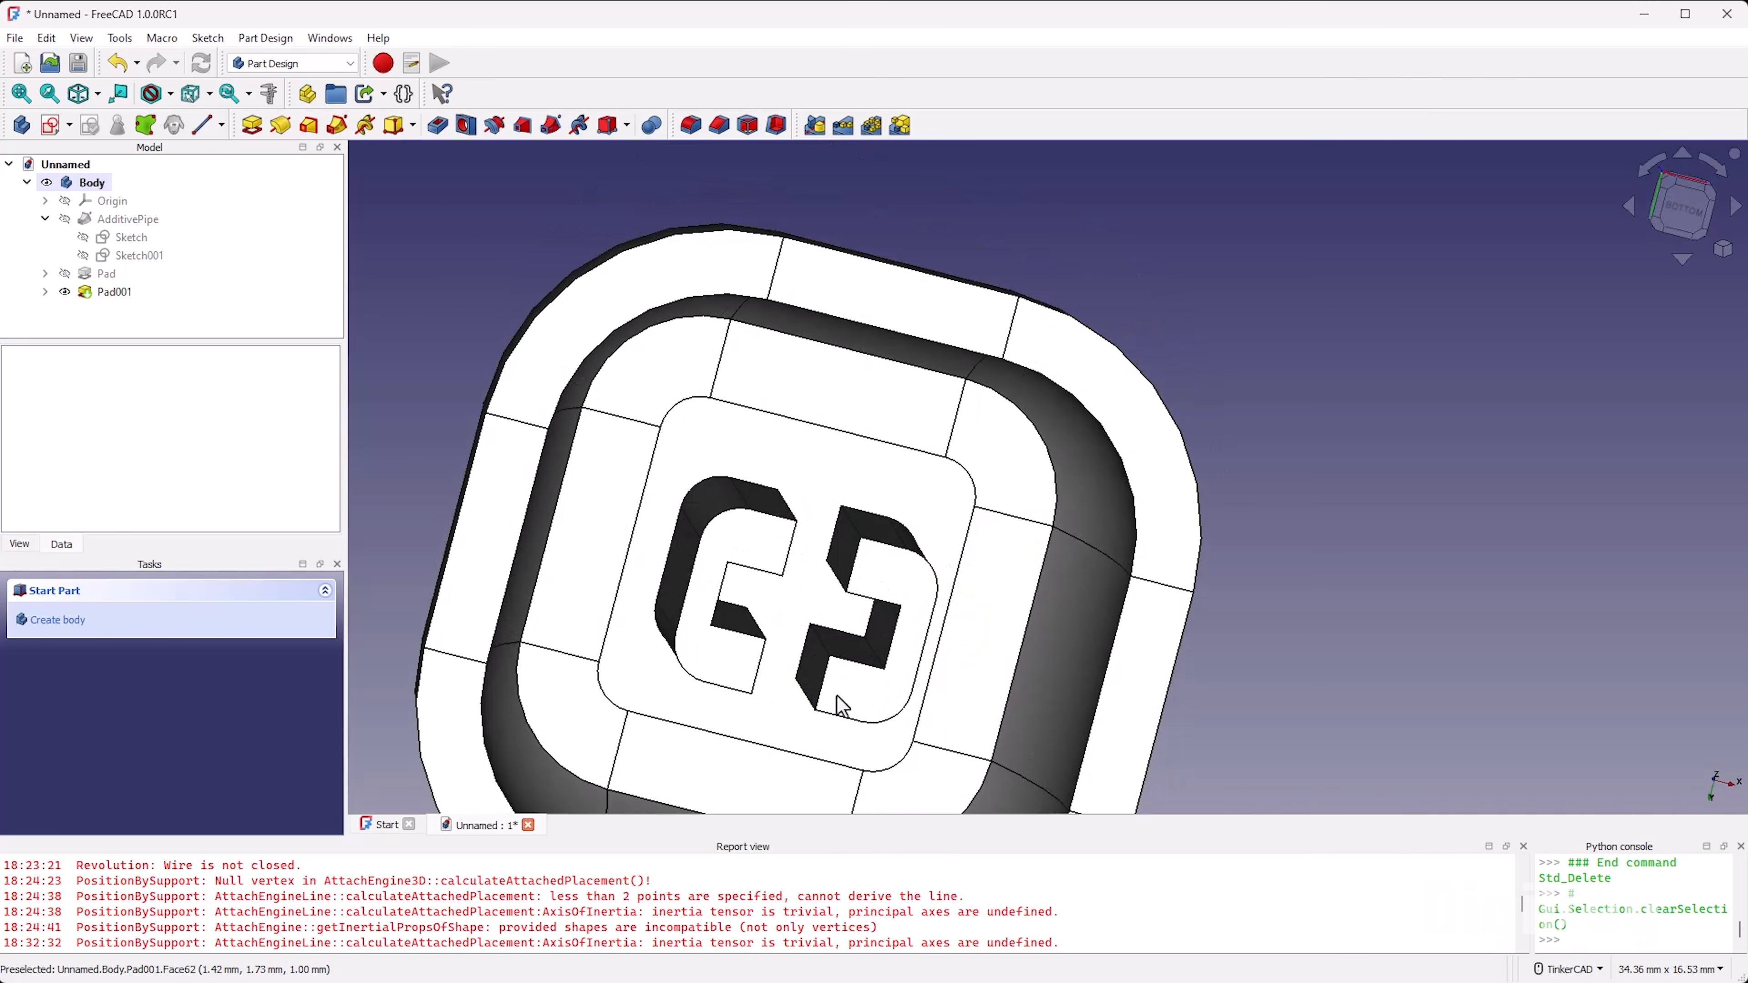
pyautogui.moveTo(824, 472); pyautogui.dragTo(826, 668, button='right')
pyautogui.scroll(-4, 964, 432)
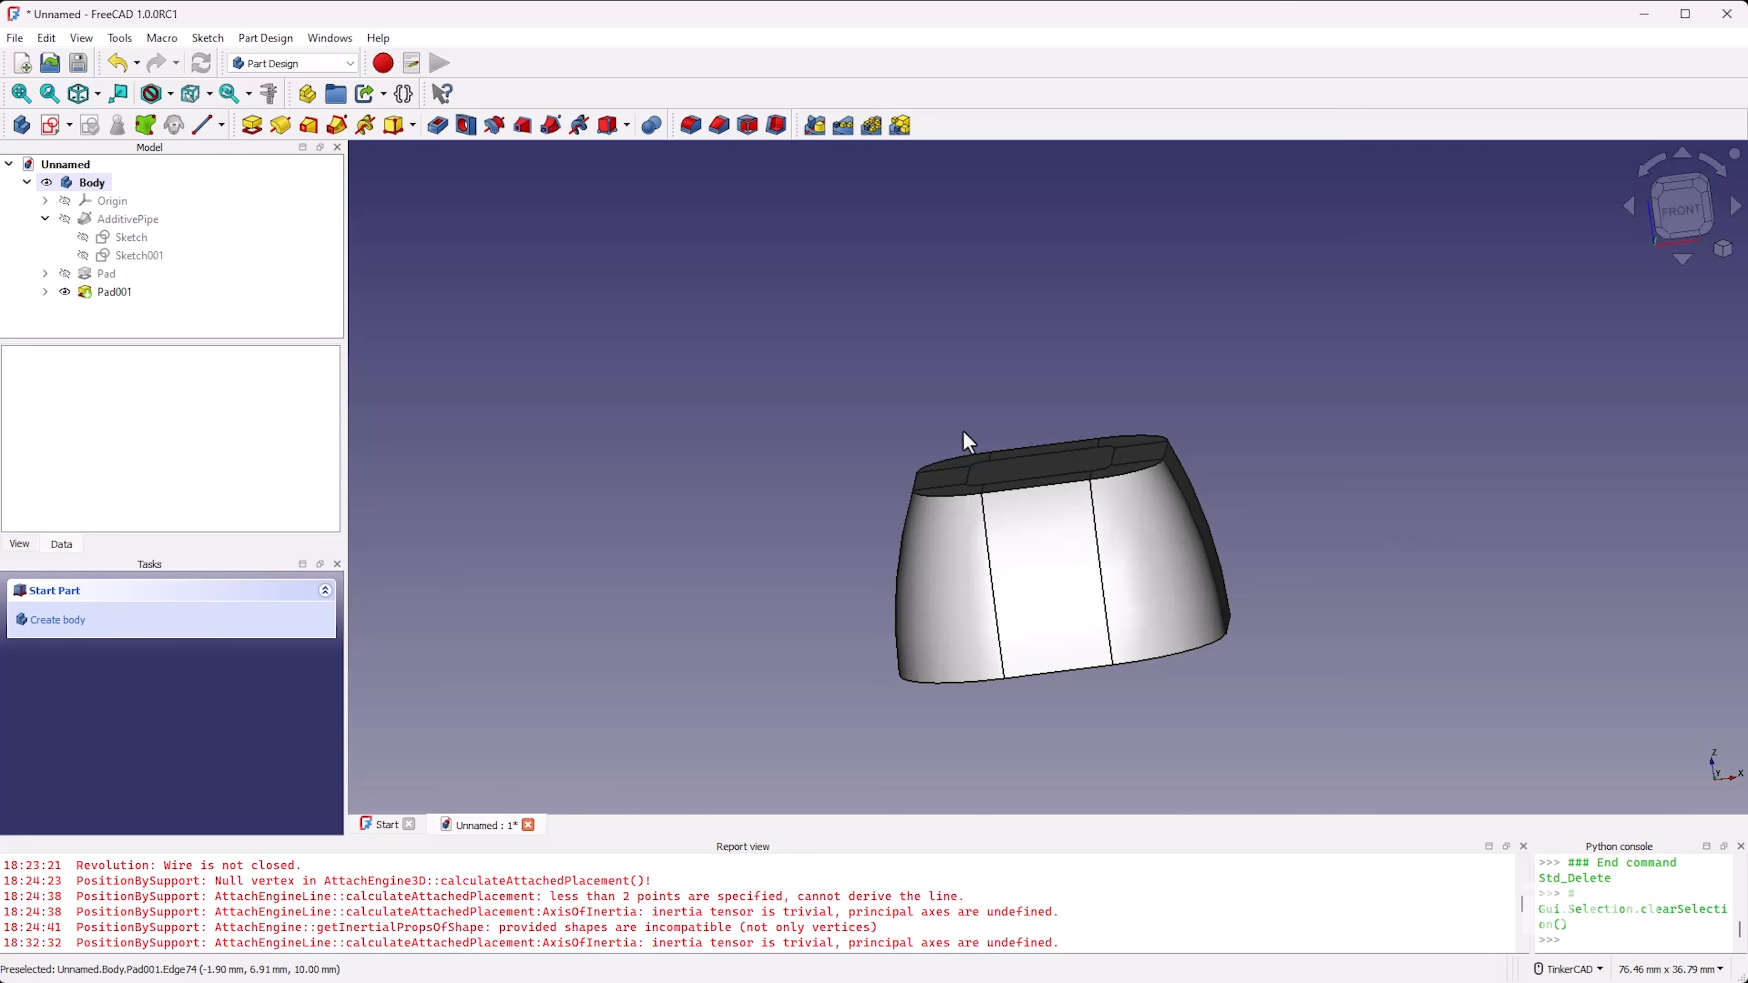
# Step: Create a sketch on the XZ plane and section the view at the sketch plane
pyautogui.click(50, 125)
pyautogui.click(856, 458)
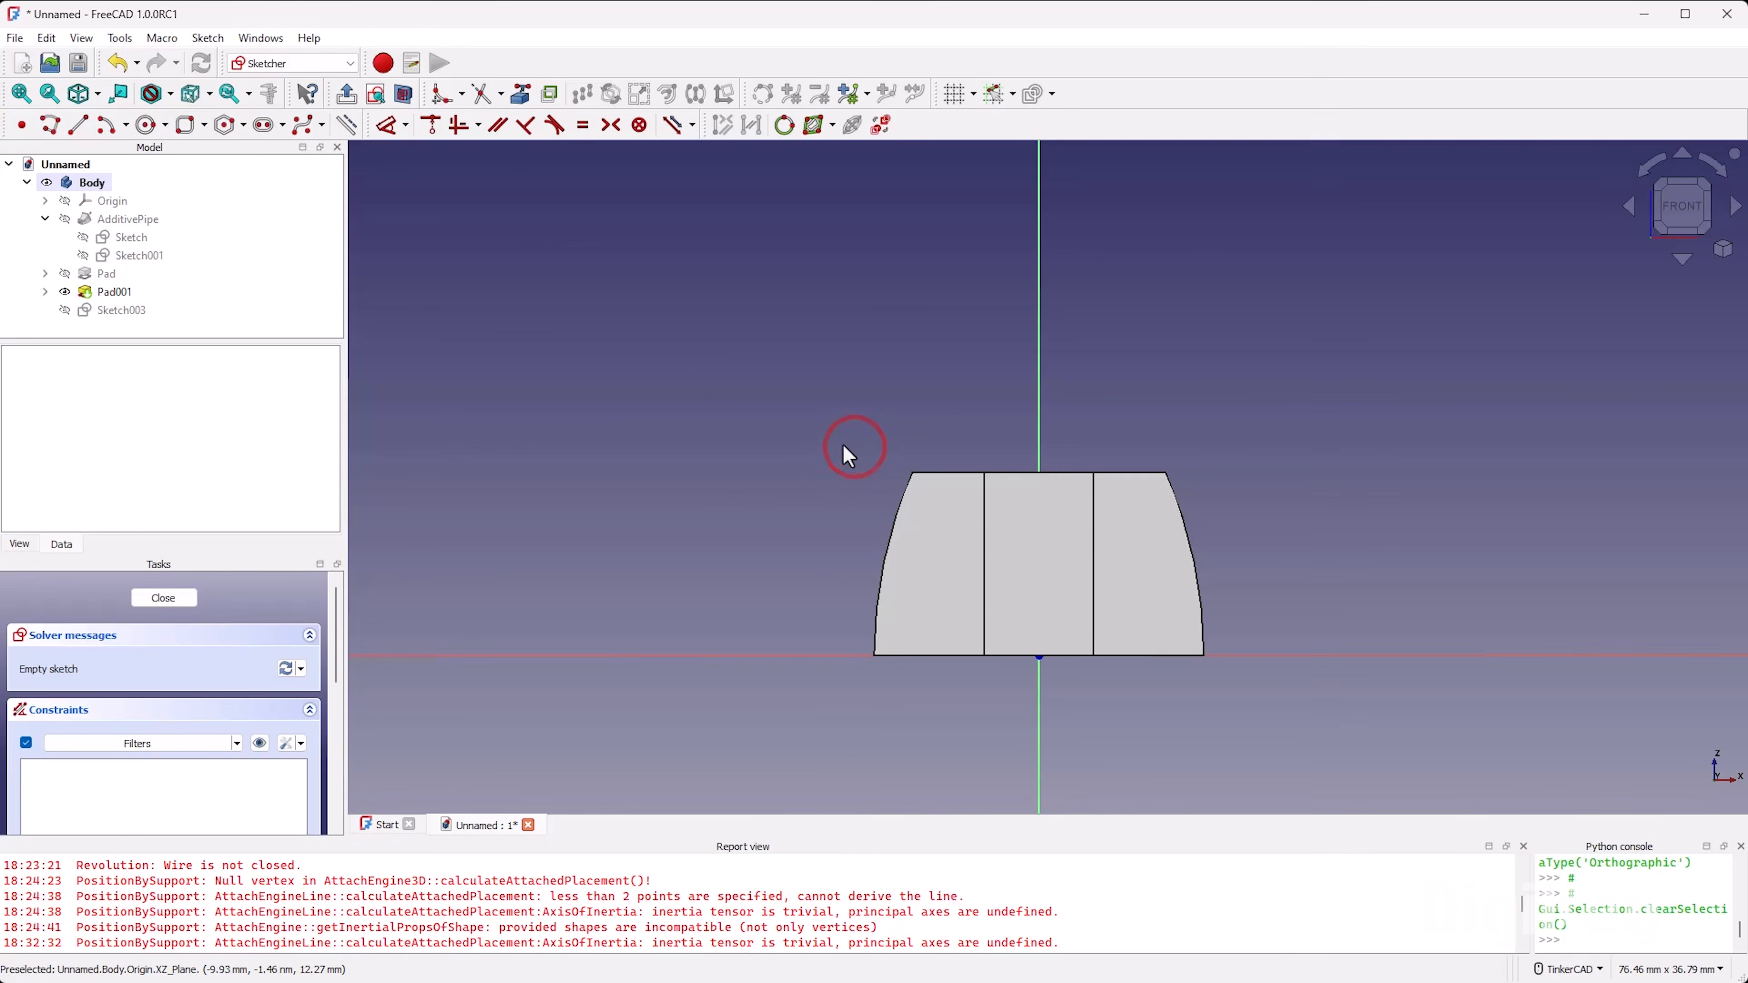
pyautogui.scroll(2, 968, 553)
pyautogui.click(406, 109)
pyautogui.scroll(3, 979, 598)
pyautogui.scroll(-2, 937, 612)
pyautogui.scroll(1, 937, 610)
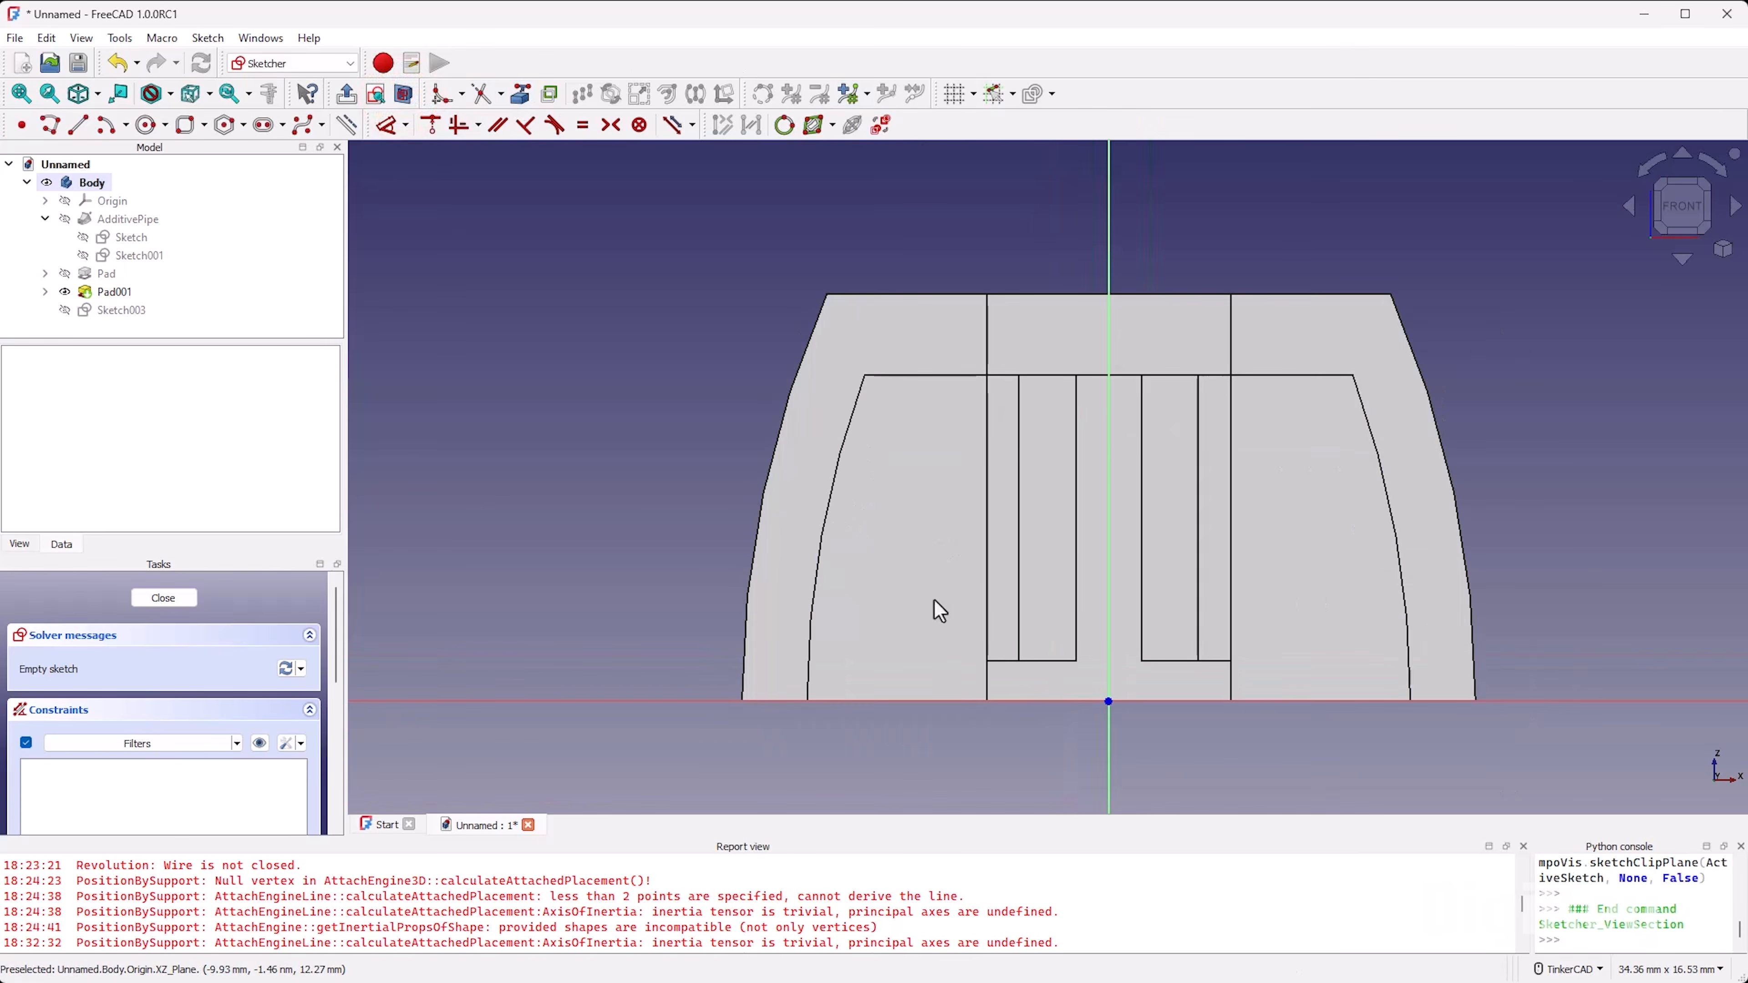
# Step: Project the left wall's inner and outer profile edges, the cavity ceiling edge and the left stem half's two vertical edges as external geometry
pyautogui.scroll(2, 1085, 601)
pyautogui.moveTo(1085, 601)
pyautogui.mouseDown(button='right')
pyautogui.moveTo(1104, 554)
pyautogui.moveTo(1115, 577)
pyautogui.mouseUp(button='right')
pyautogui.click(520, 94)
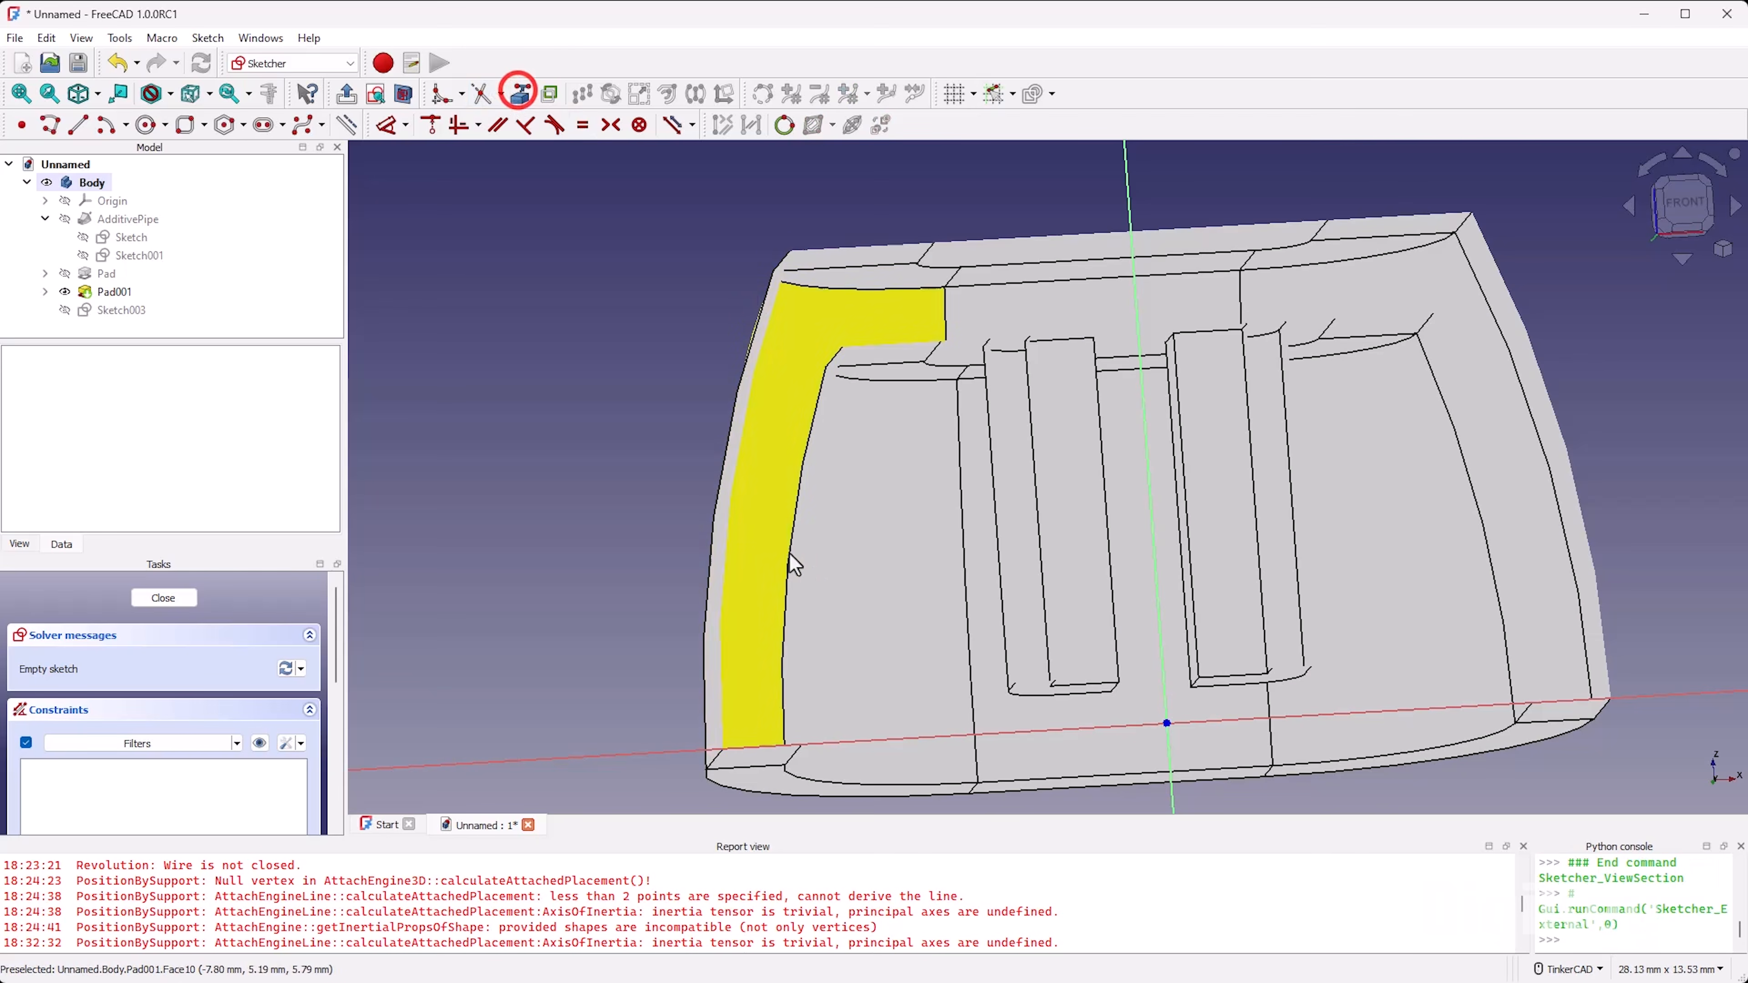
pyautogui.click(790, 566)
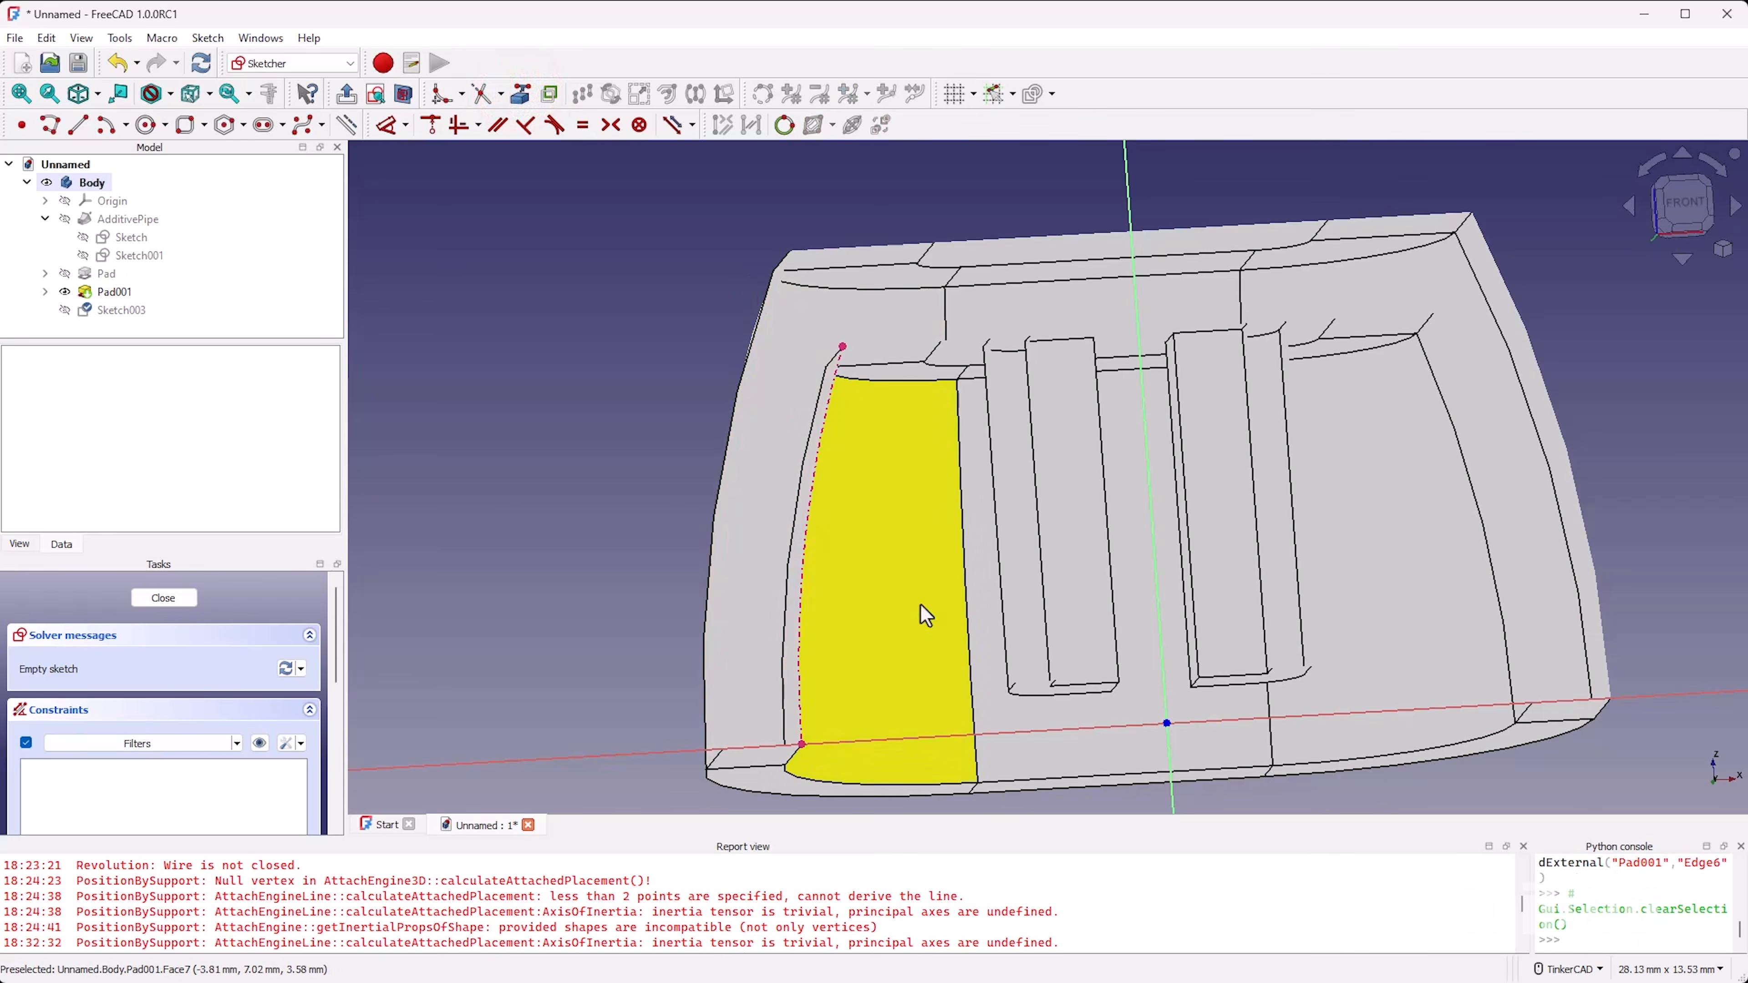
pyautogui.click(723, 458)
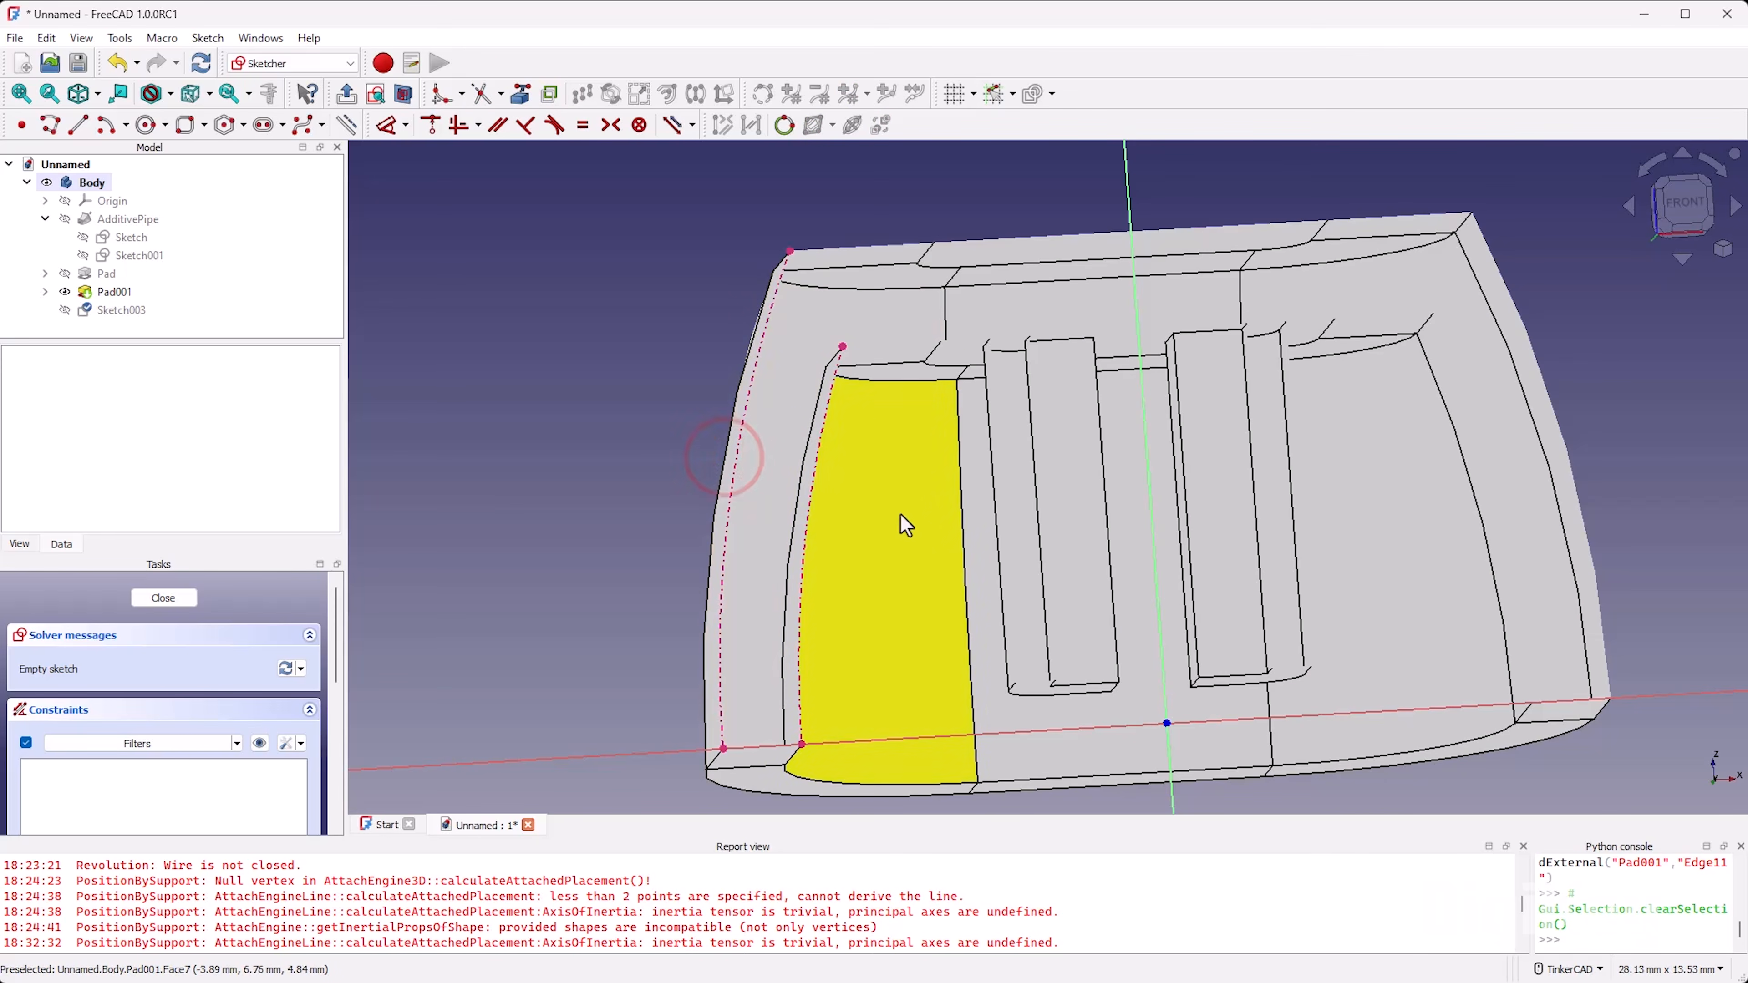
pyautogui.click(884, 367)
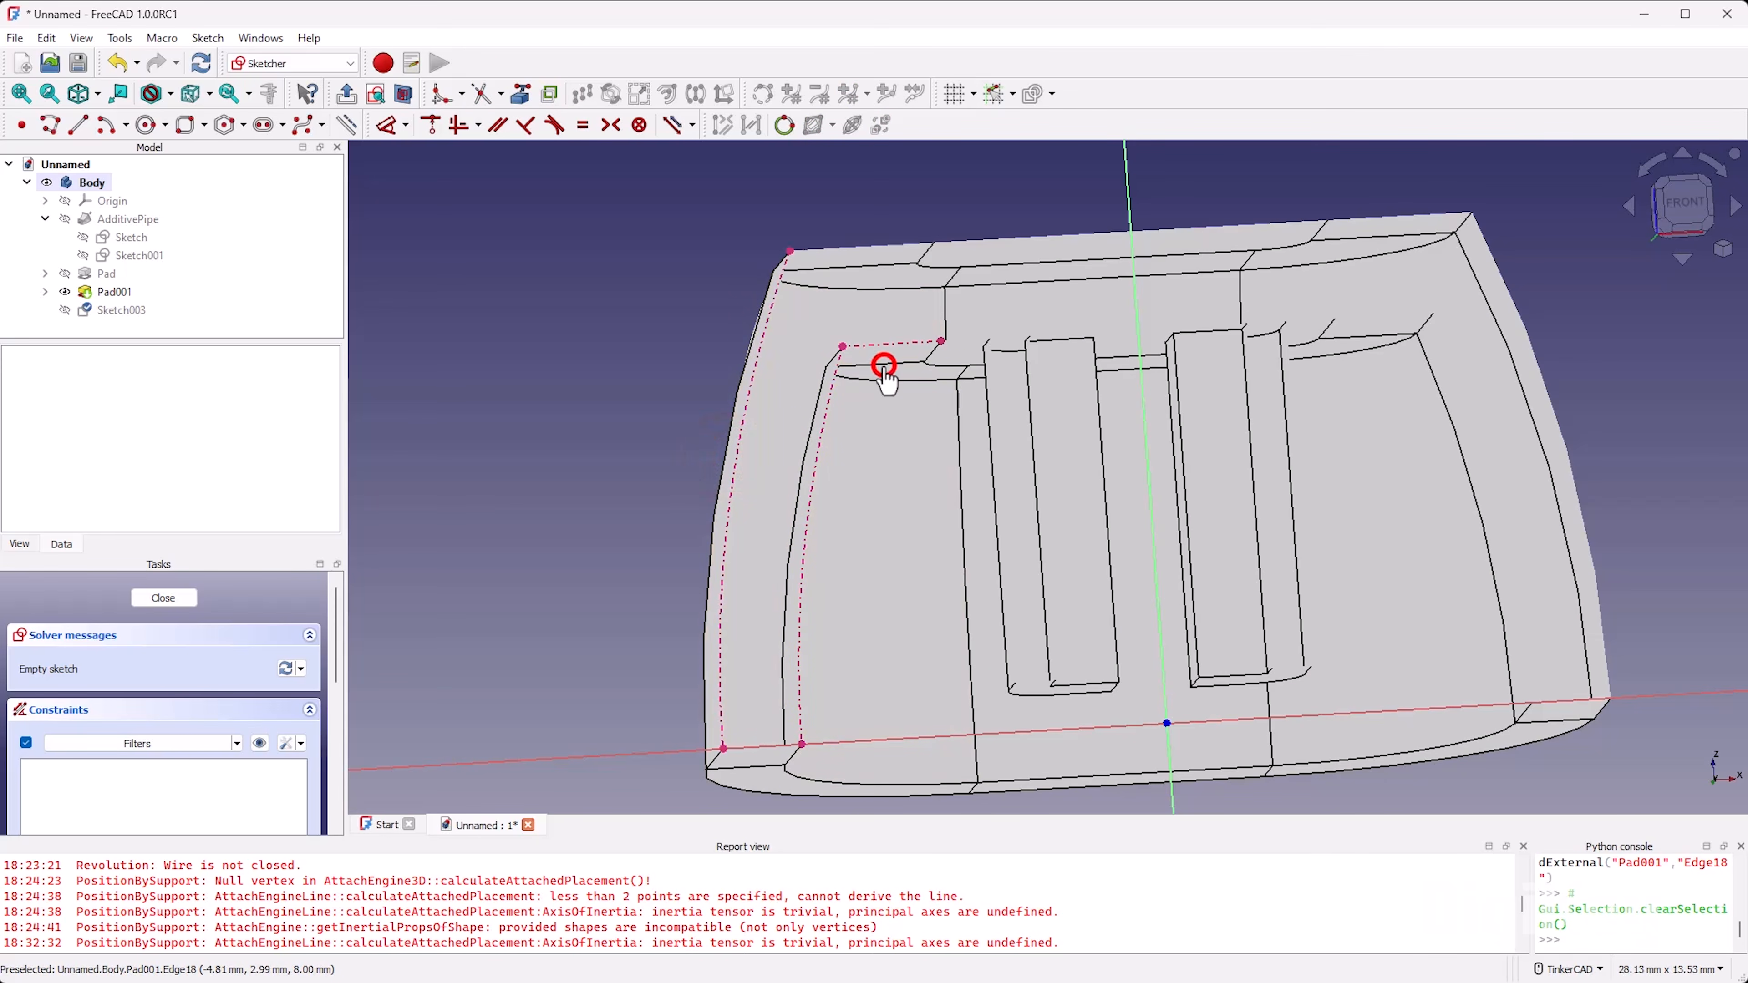
pyautogui.click(993, 492)
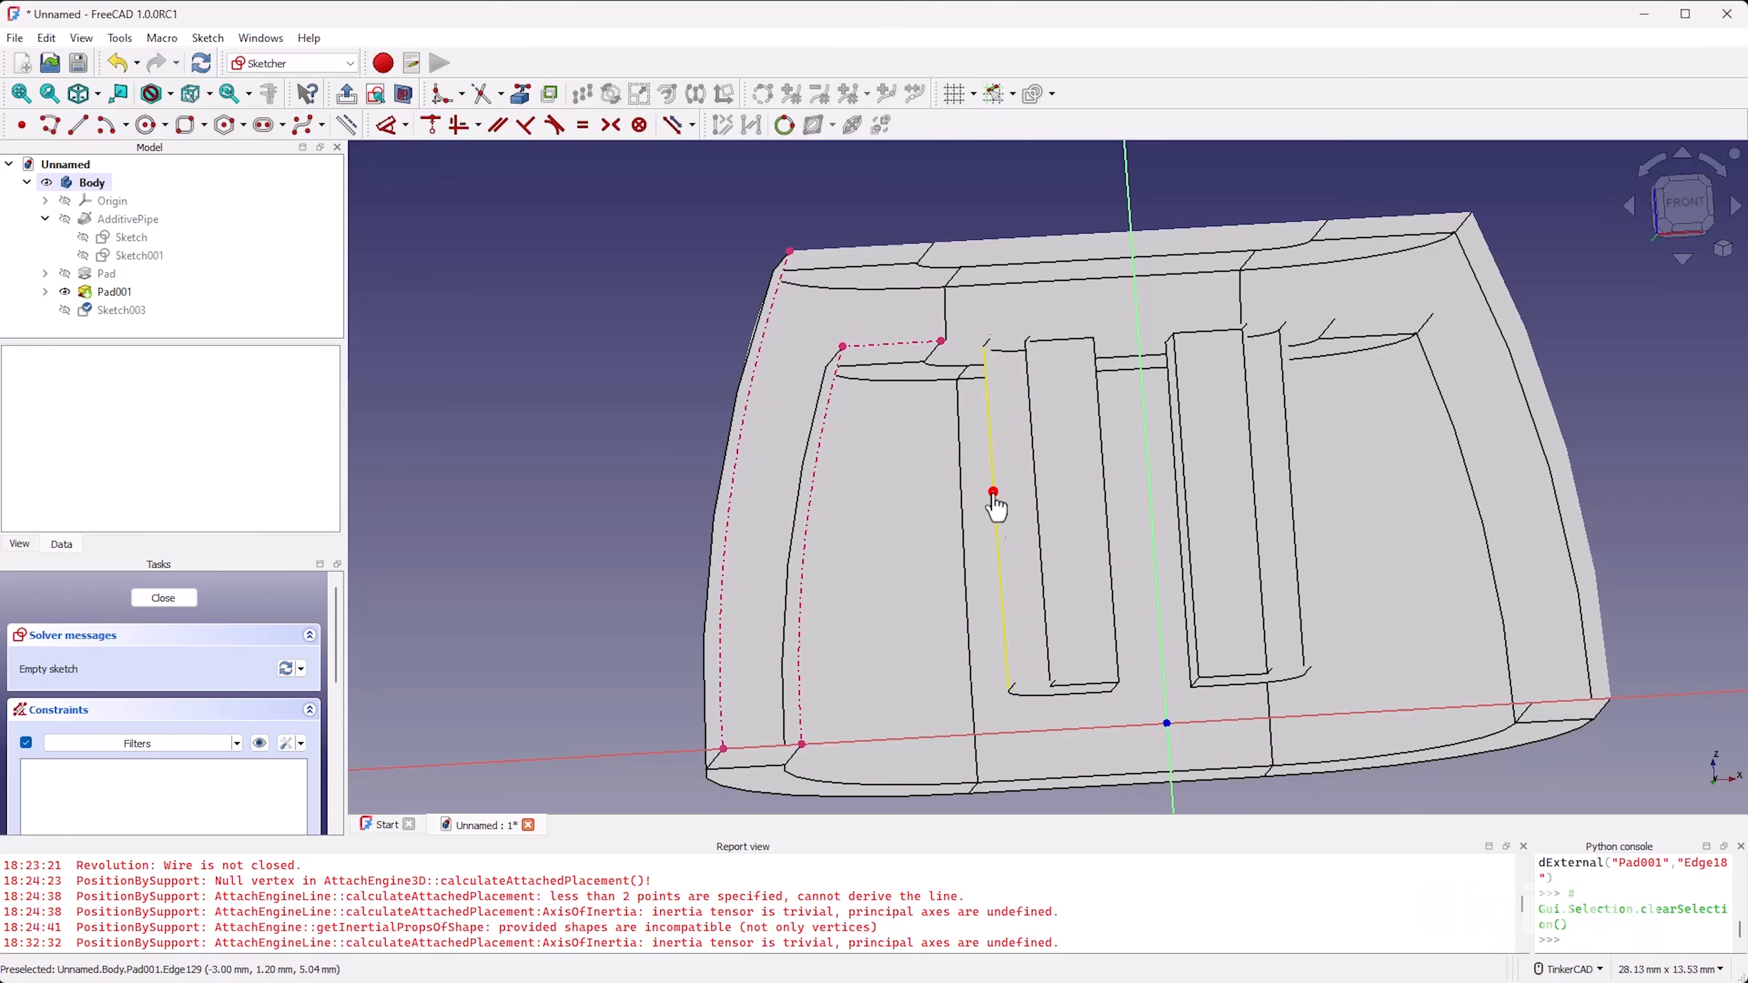
pyautogui.click(1034, 489)
pyautogui.rightClick(961, 471)
pyautogui.click(1688, 205)
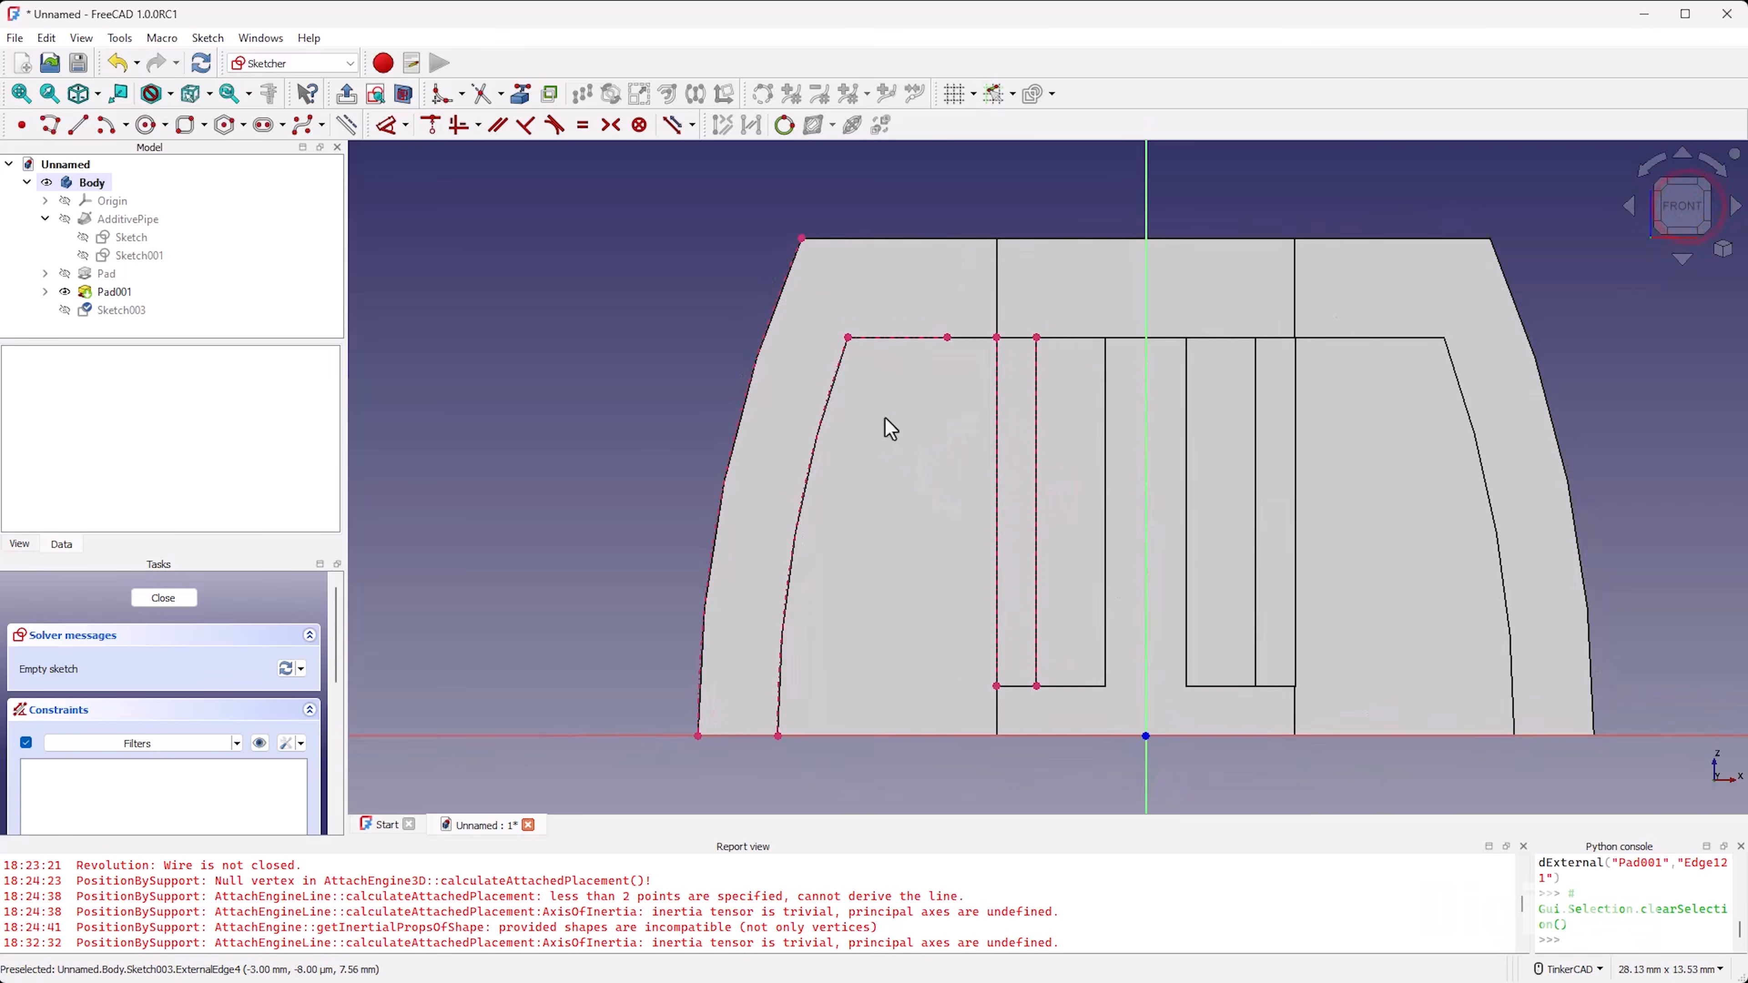
# Step: Draw a plain rectangle in the upper left cavity, spanning from the inner wall profile to between the projected stem edges
pyautogui.scroll(1, 885, 417)
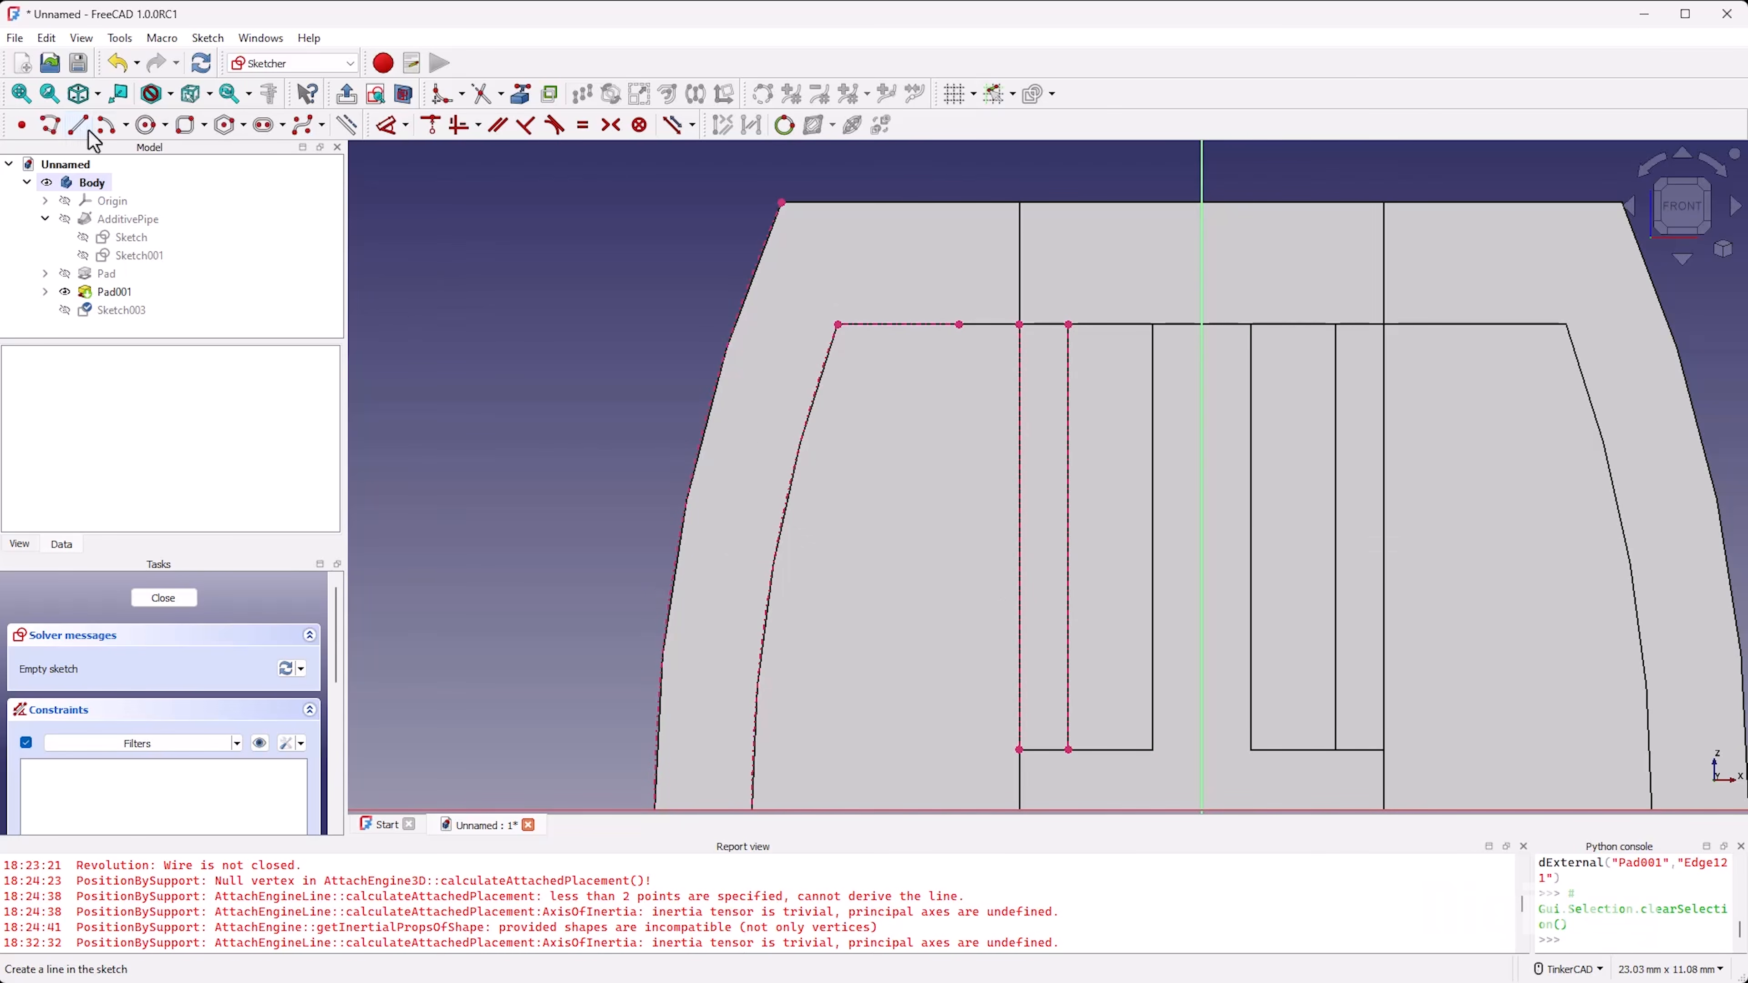
pyautogui.click(205, 125)
pyautogui.click(218, 146)
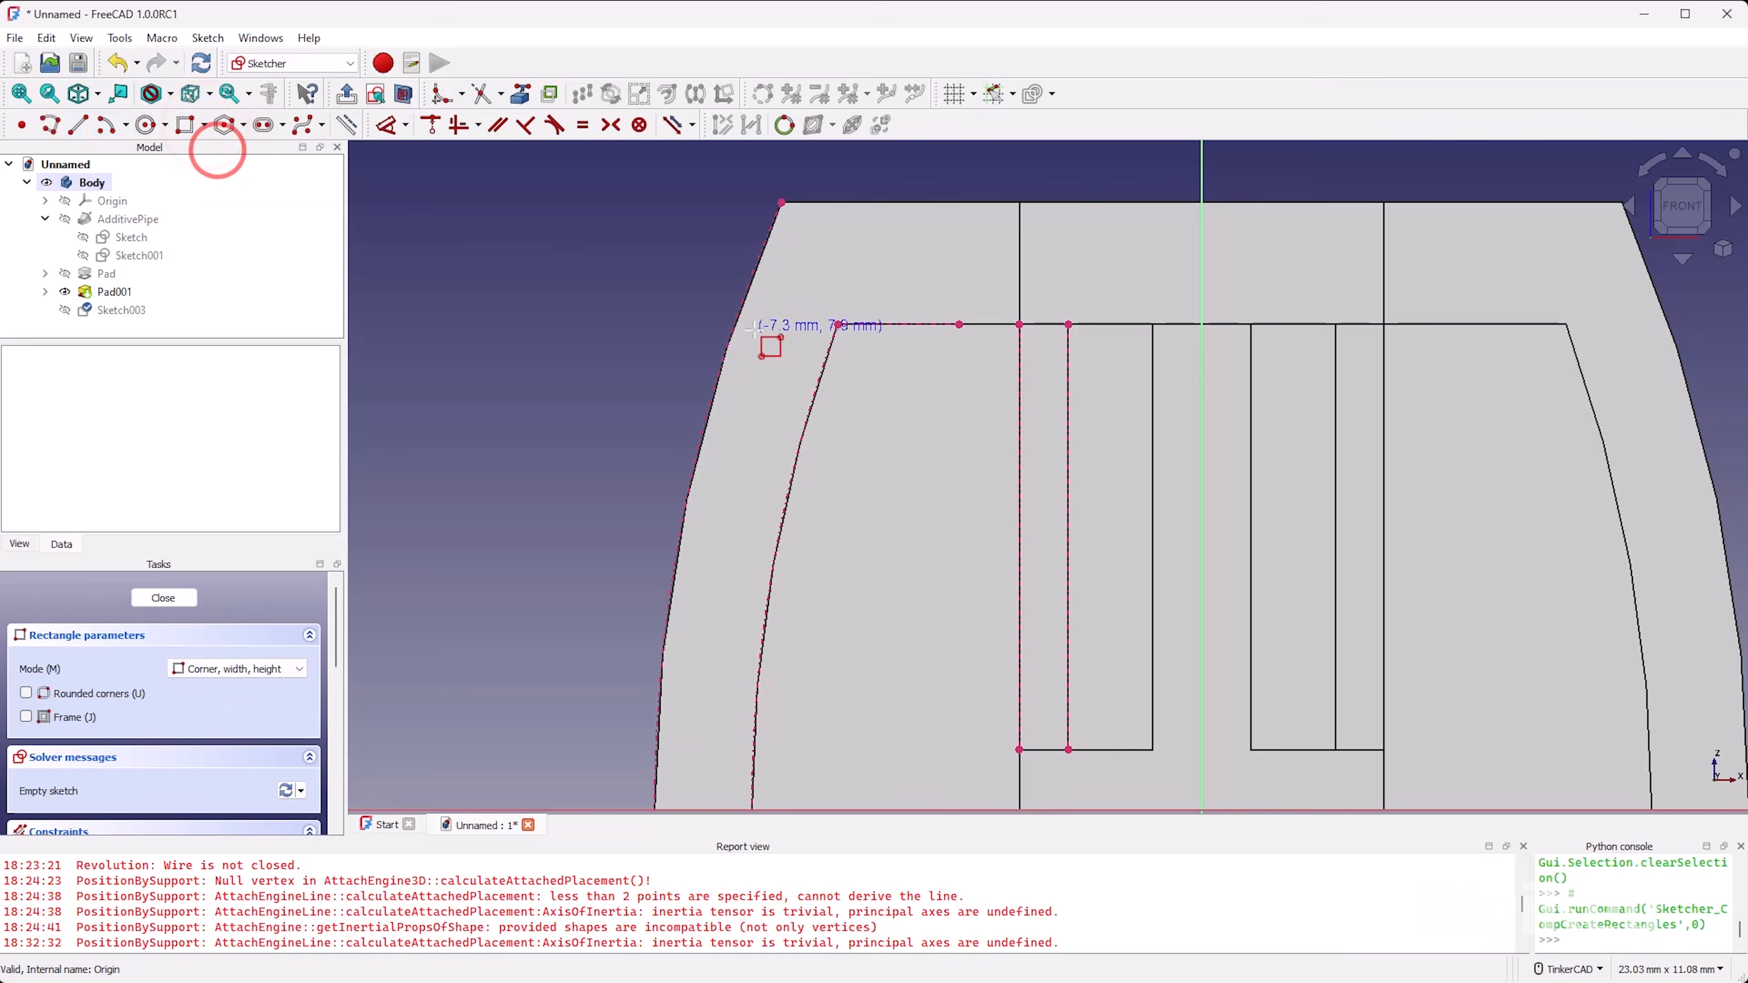
pyautogui.click(773, 344)
pyautogui.click(1048, 542)
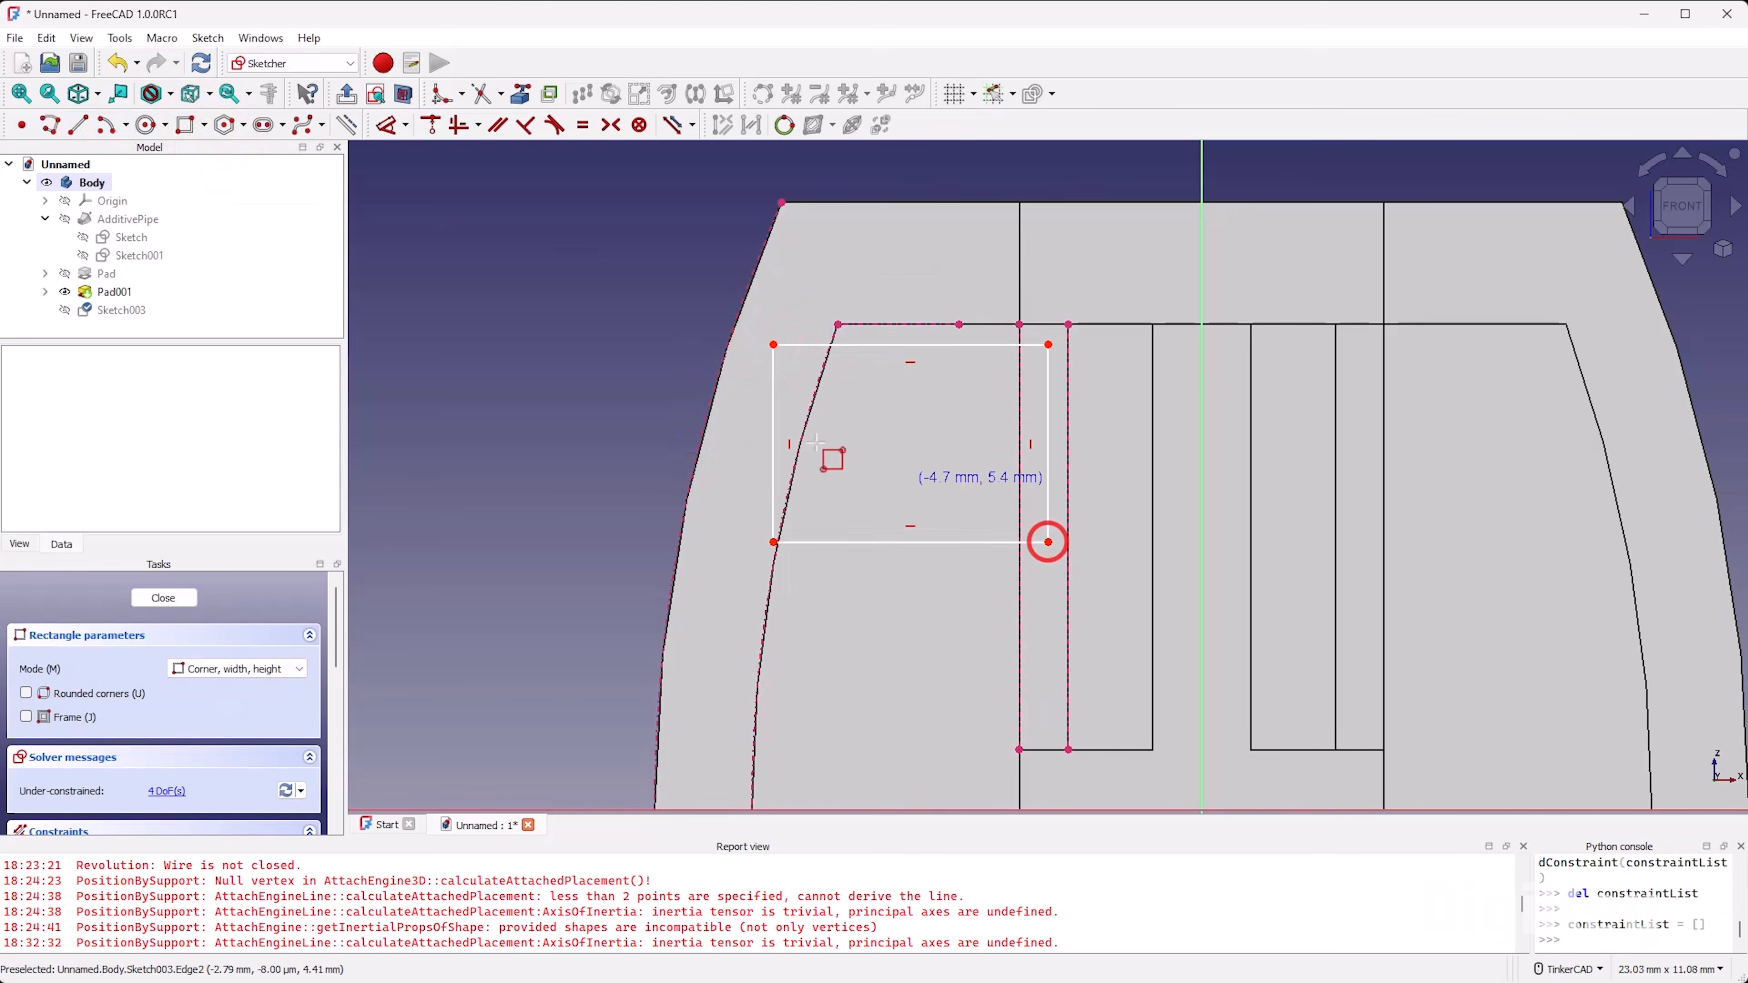
pyautogui.rightClick(604, 305)
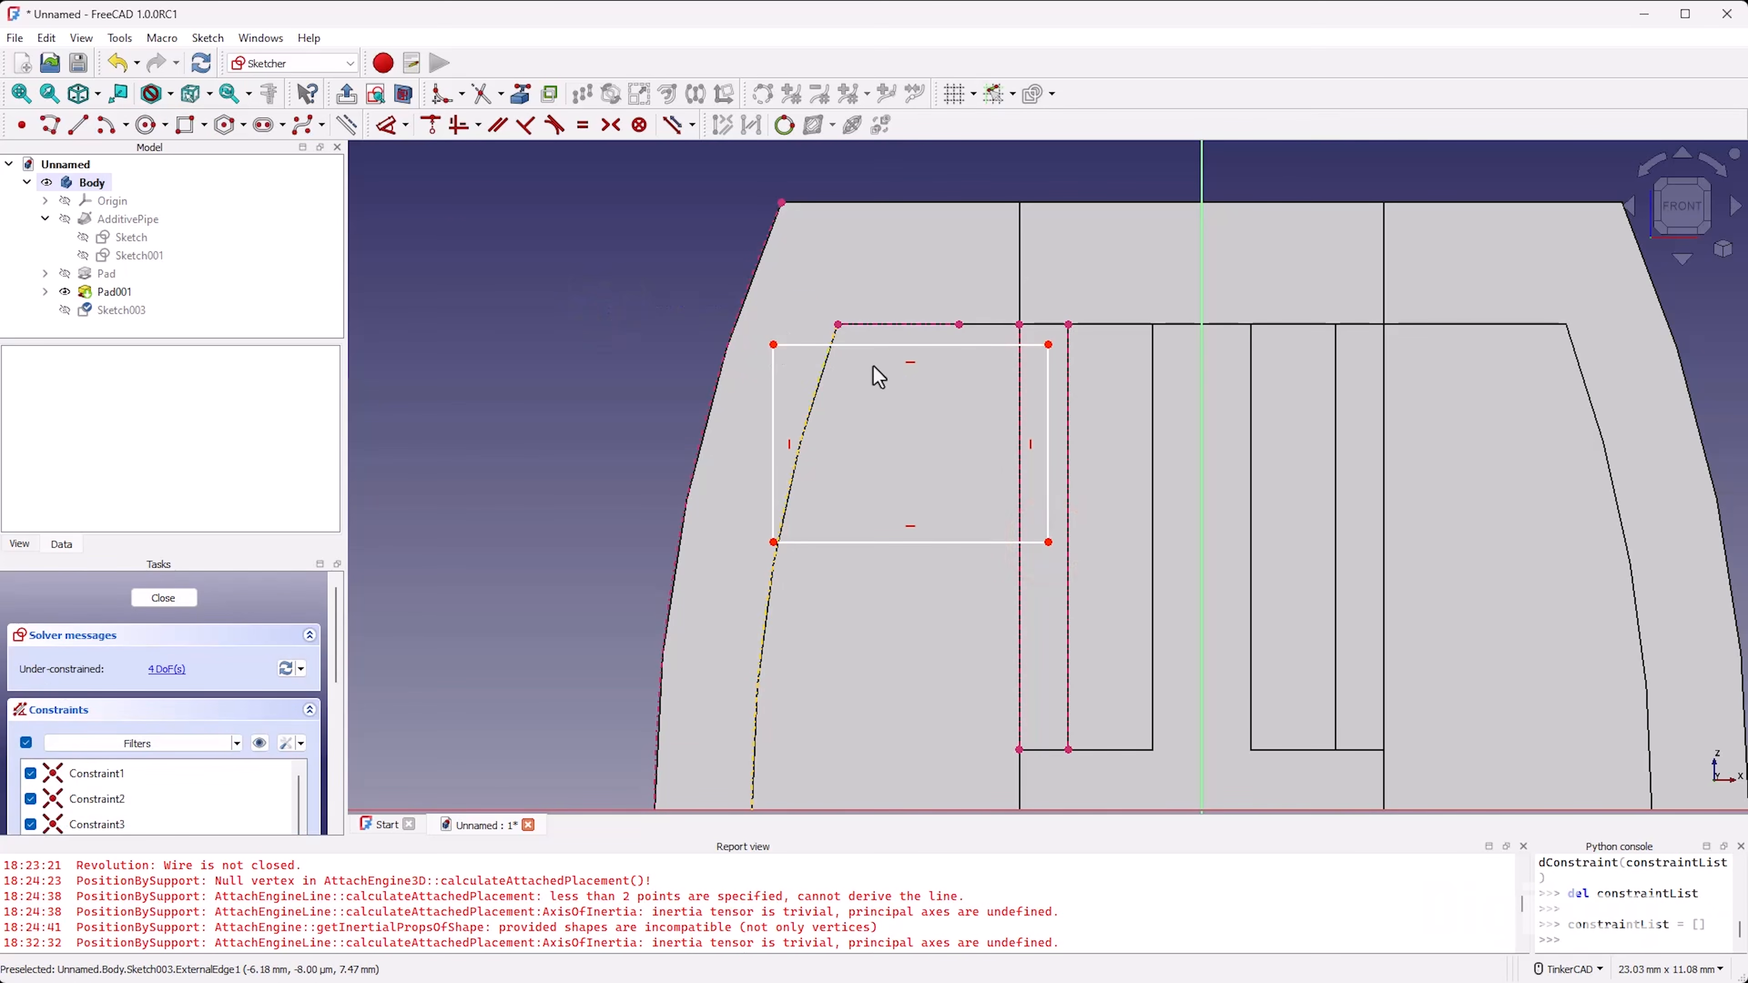
# Step: Delete the vertical constraint on the rectangle's left side and pull that side's two corners out toward the outer wall profile
pyautogui.click(790, 445)
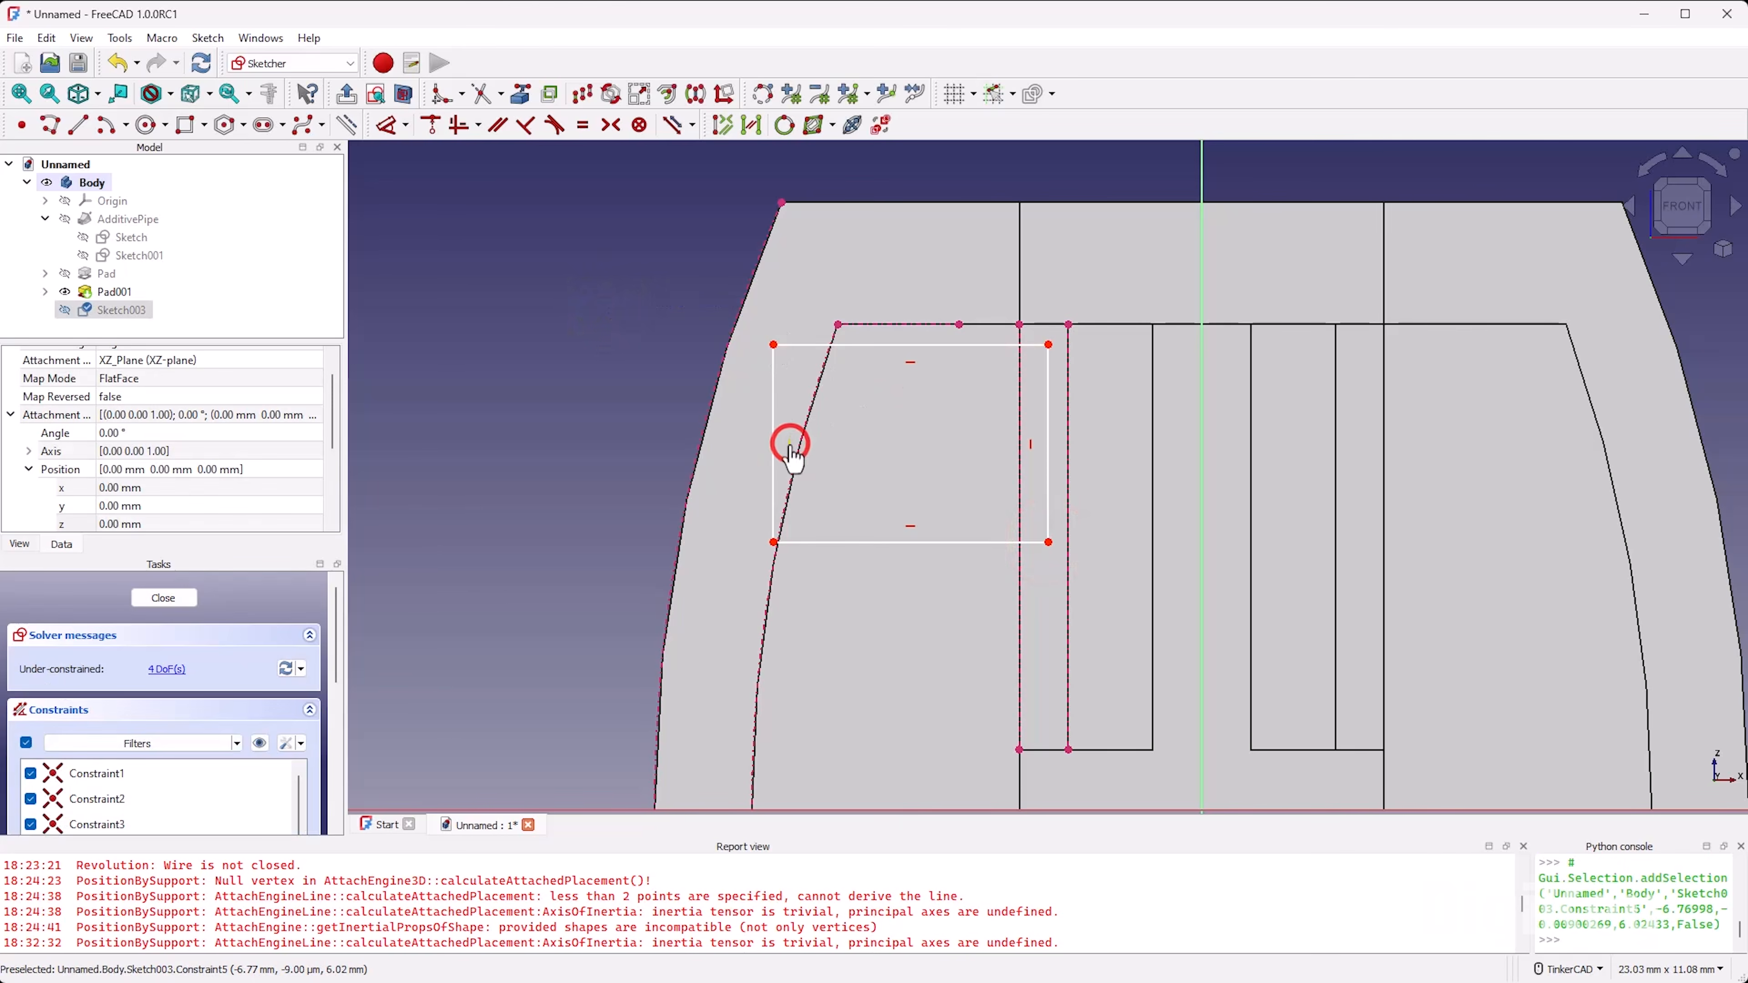
pyautogui.scroll(4, 790, 440)
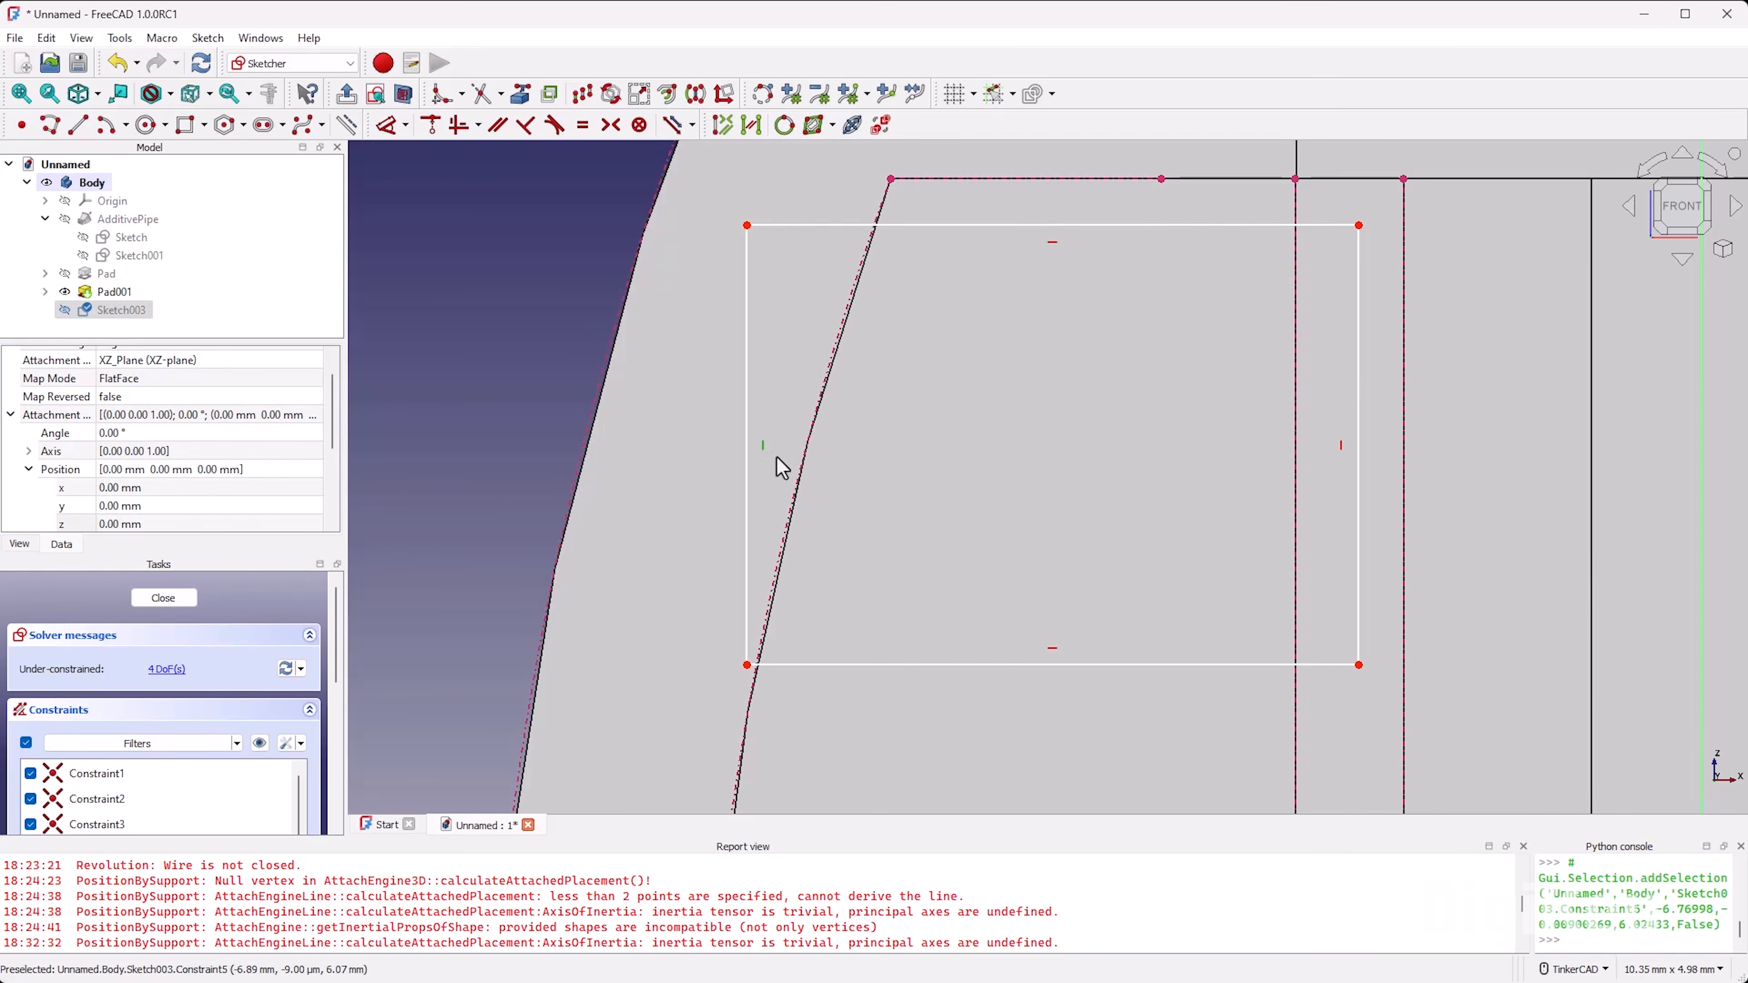
pyautogui.press('Delete')
pyautogui.scroll(-3, 777, 320)
pyautogui.moveTo(757, 313); pyautogui.dragTo(809, 316)
pyautogui.moveTo(789, 394); pyautogui.dragTo(710, 374)
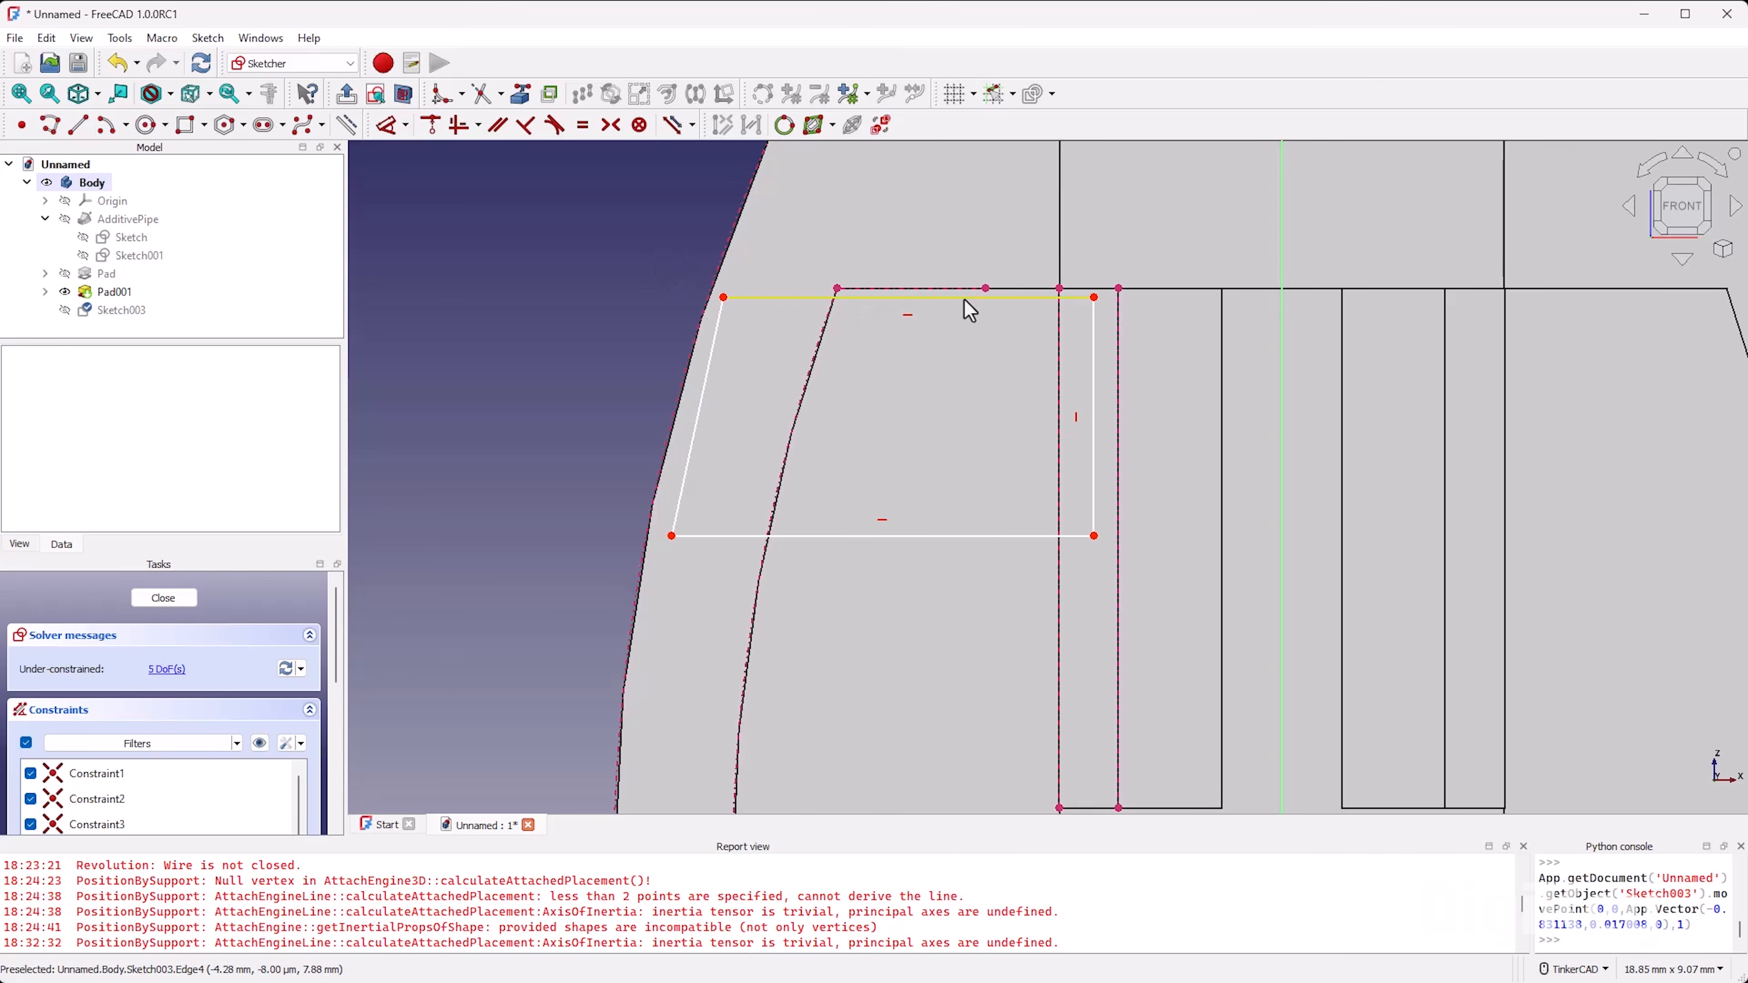
# Step: Constrain the profile's two left corners to lie on the projected outer wall edge
pyautogui.press('c')
pyautogui.click(722, 296)
pyautogui.click(711, 283)
pyautogui.click(672, 536)
pyautogui.click(648, 543)
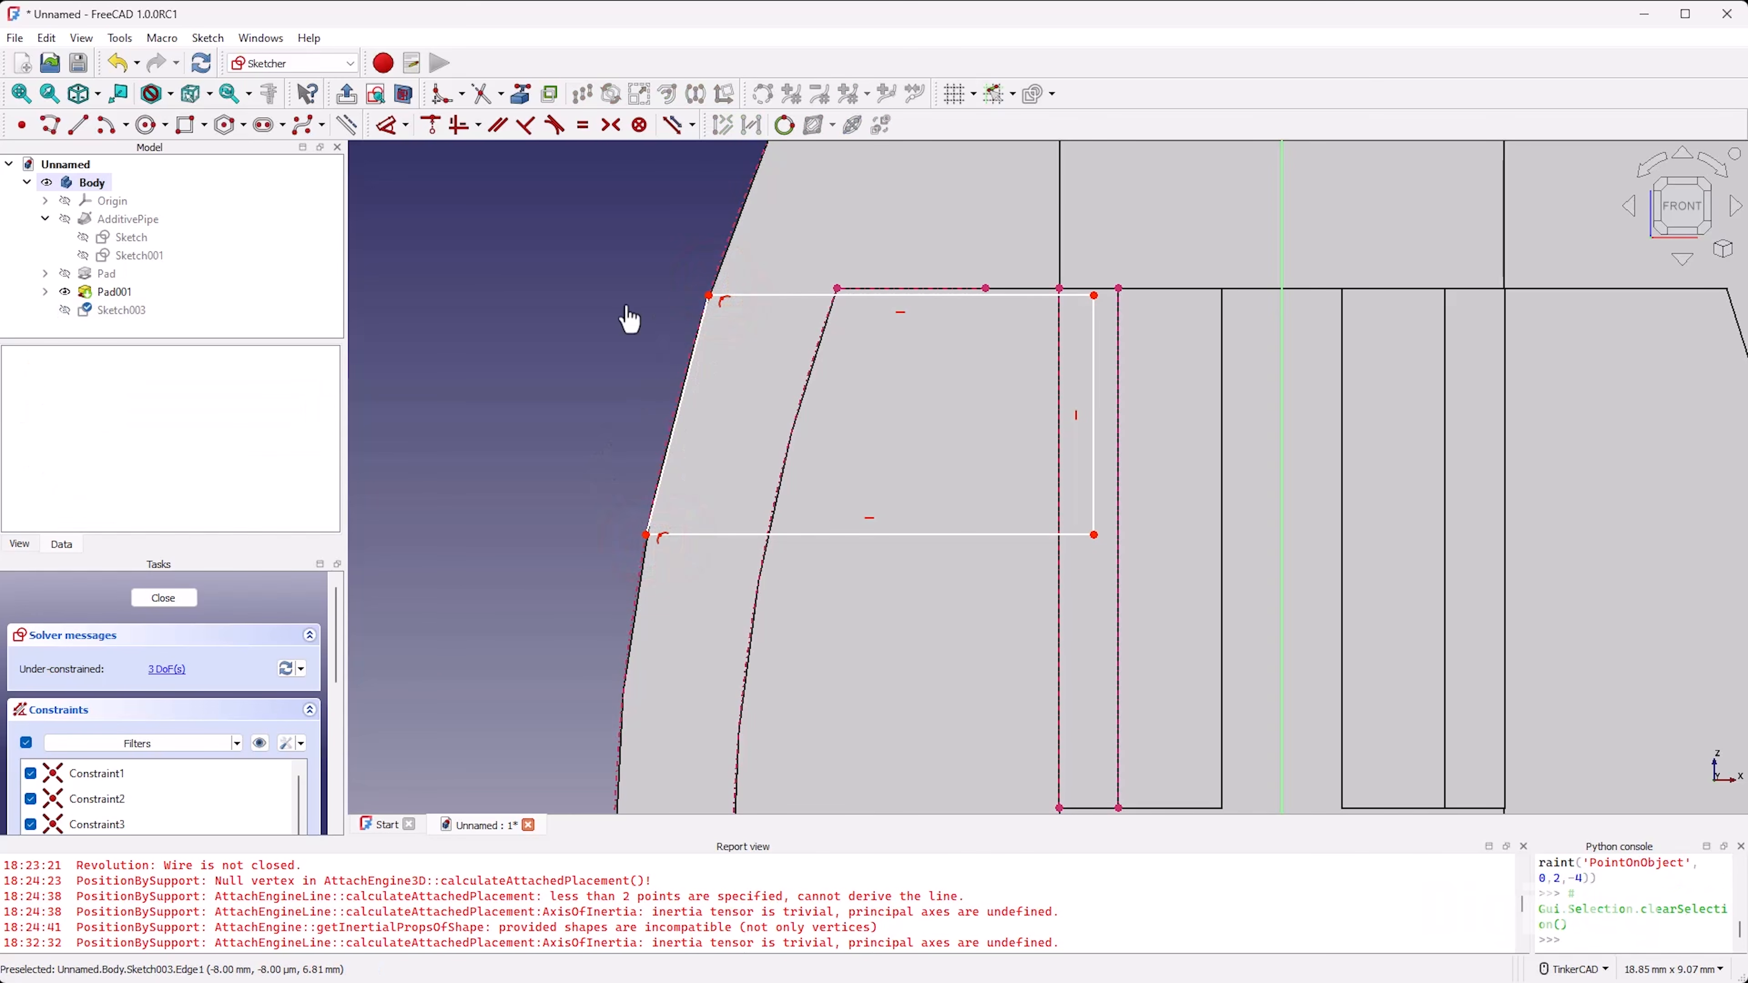
# Step: Align the profile's top edge with the cavity ceiling, make its upper right corner coincident with the stem's outer edge endpoint, and delete the redundant constraint
pyautogui.click(987, 289)
pyautogui.click(987, 292)
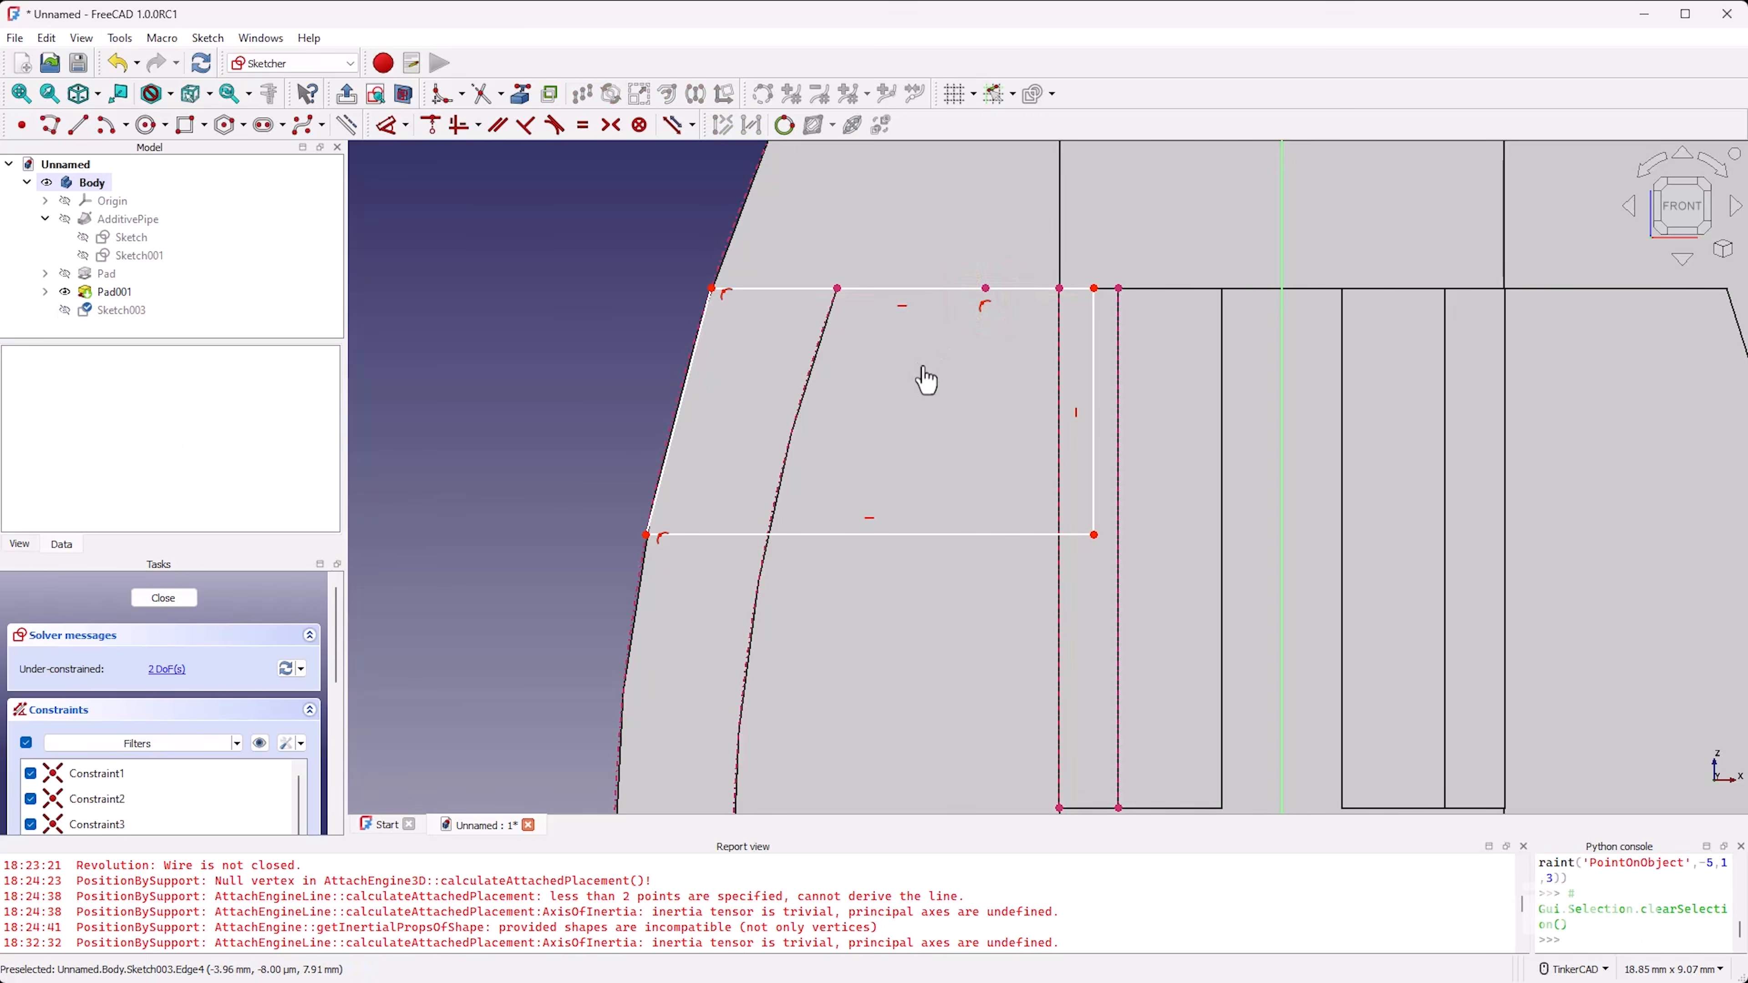
pyautogui.click(1094, 289)
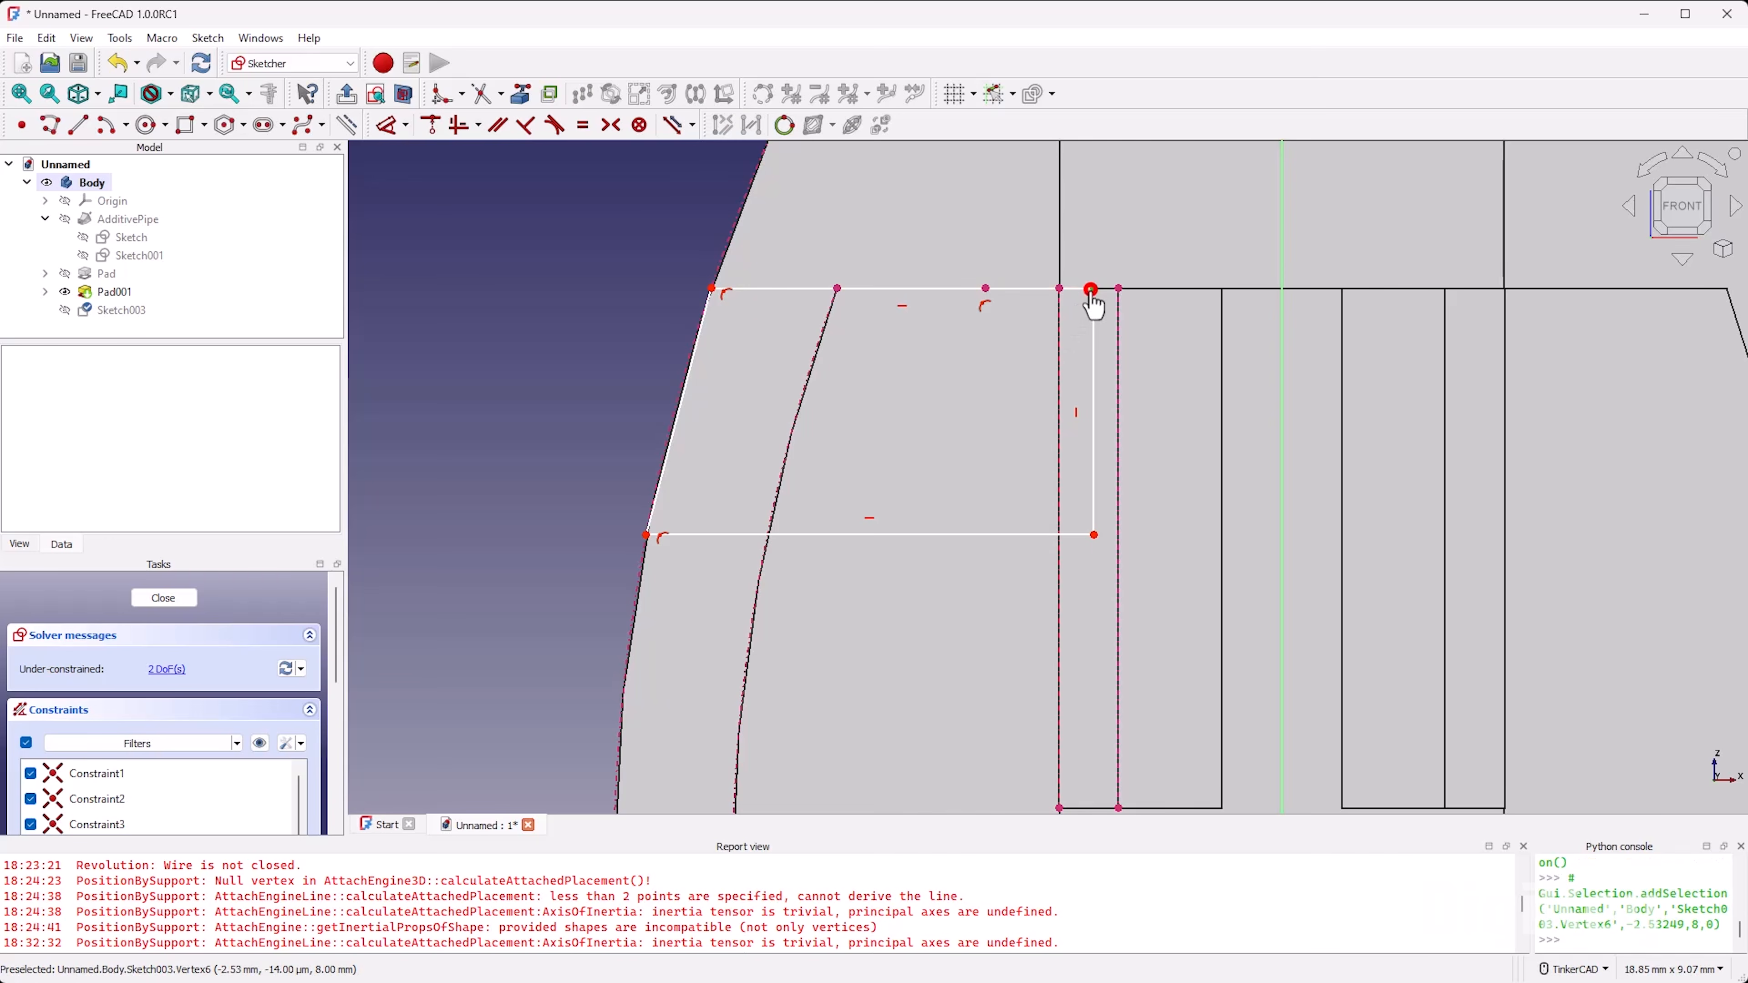
pyautogui.click(1062, 288)
pyautogui.rightClick(542, 591)
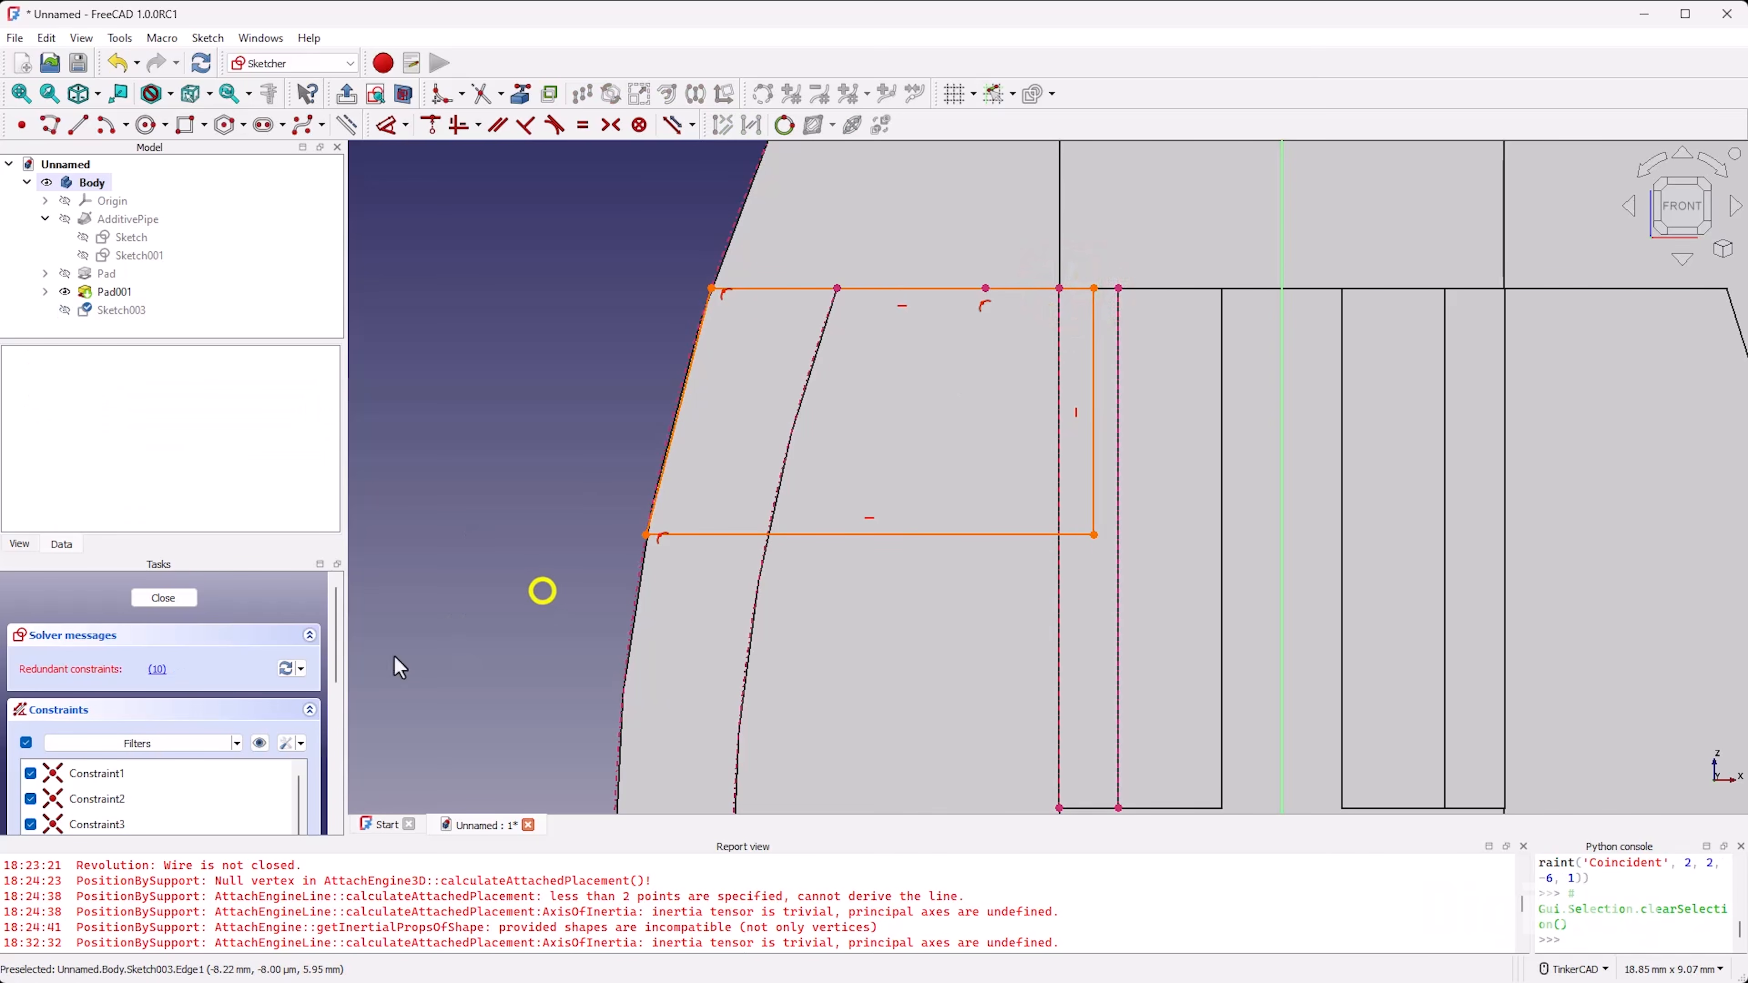
pyautogui.scroll(-2, 177, 688)
pyautogui.scroll(-2, 172, 757)
pyautogui.click(165, 815)
pyautogui.press('Delete')
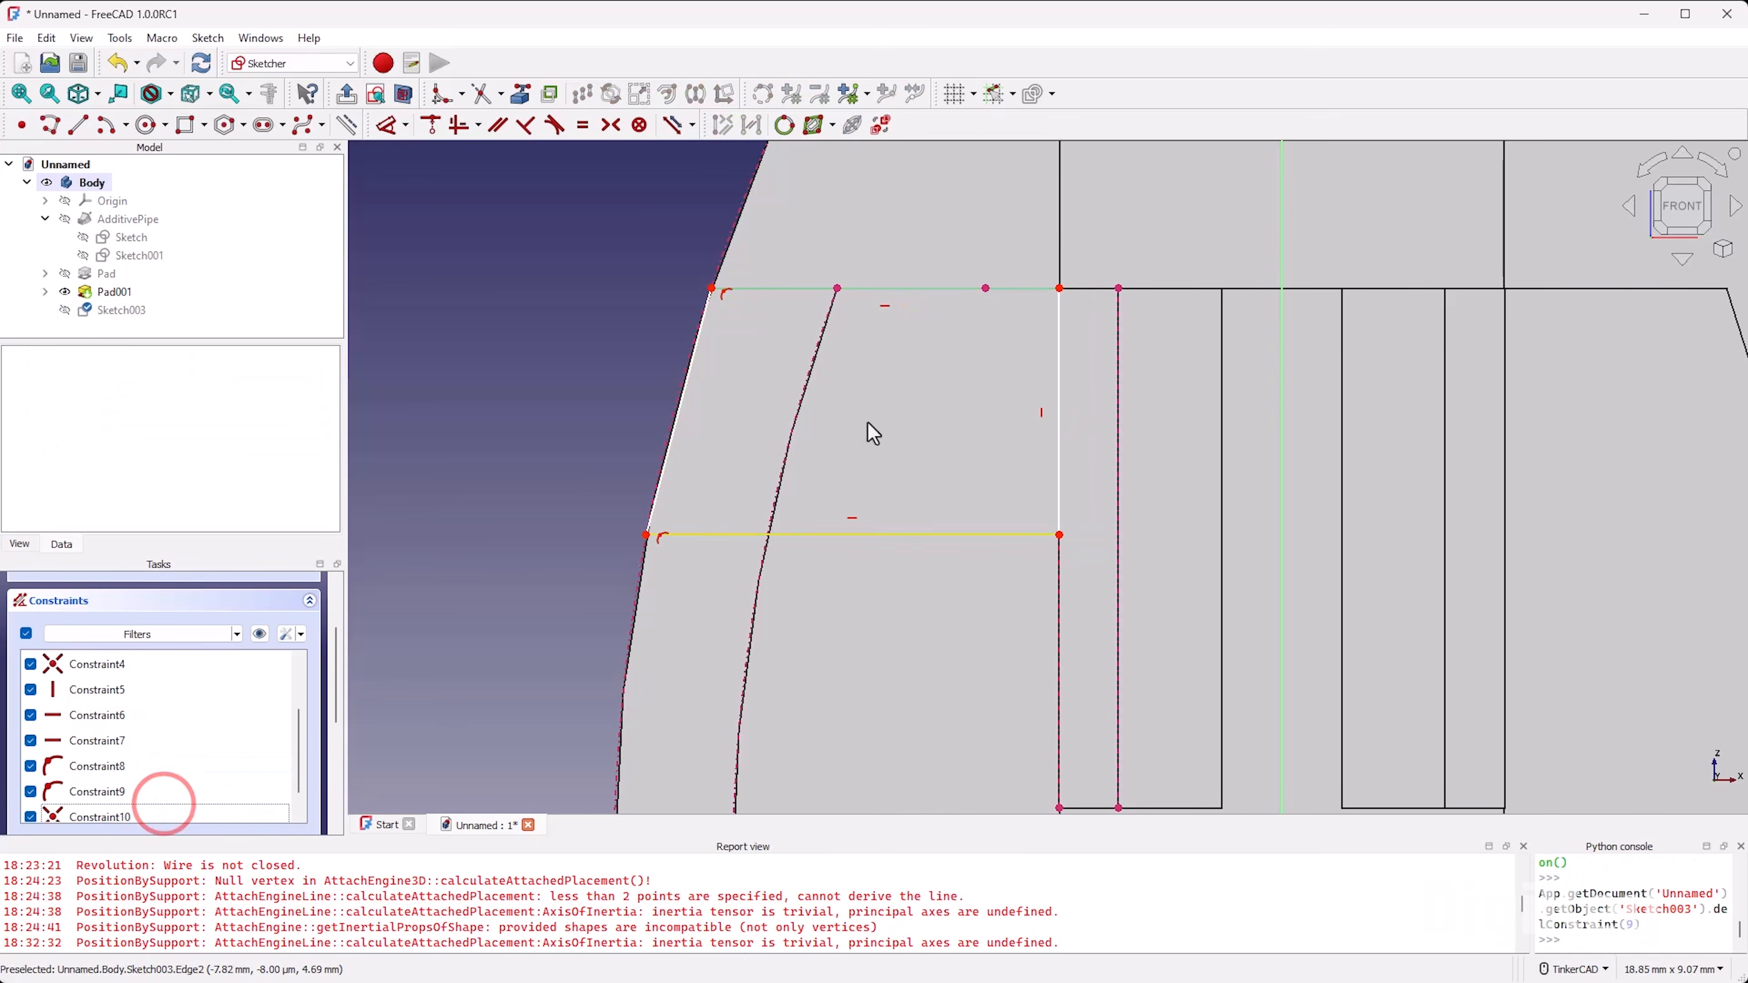
# Step: Dimension the profile's right vertical side to 3.5 mm and close the sketch
pyautogui.moveTo(935, 369); pyautogui.dragTo(959, 433, button='right')
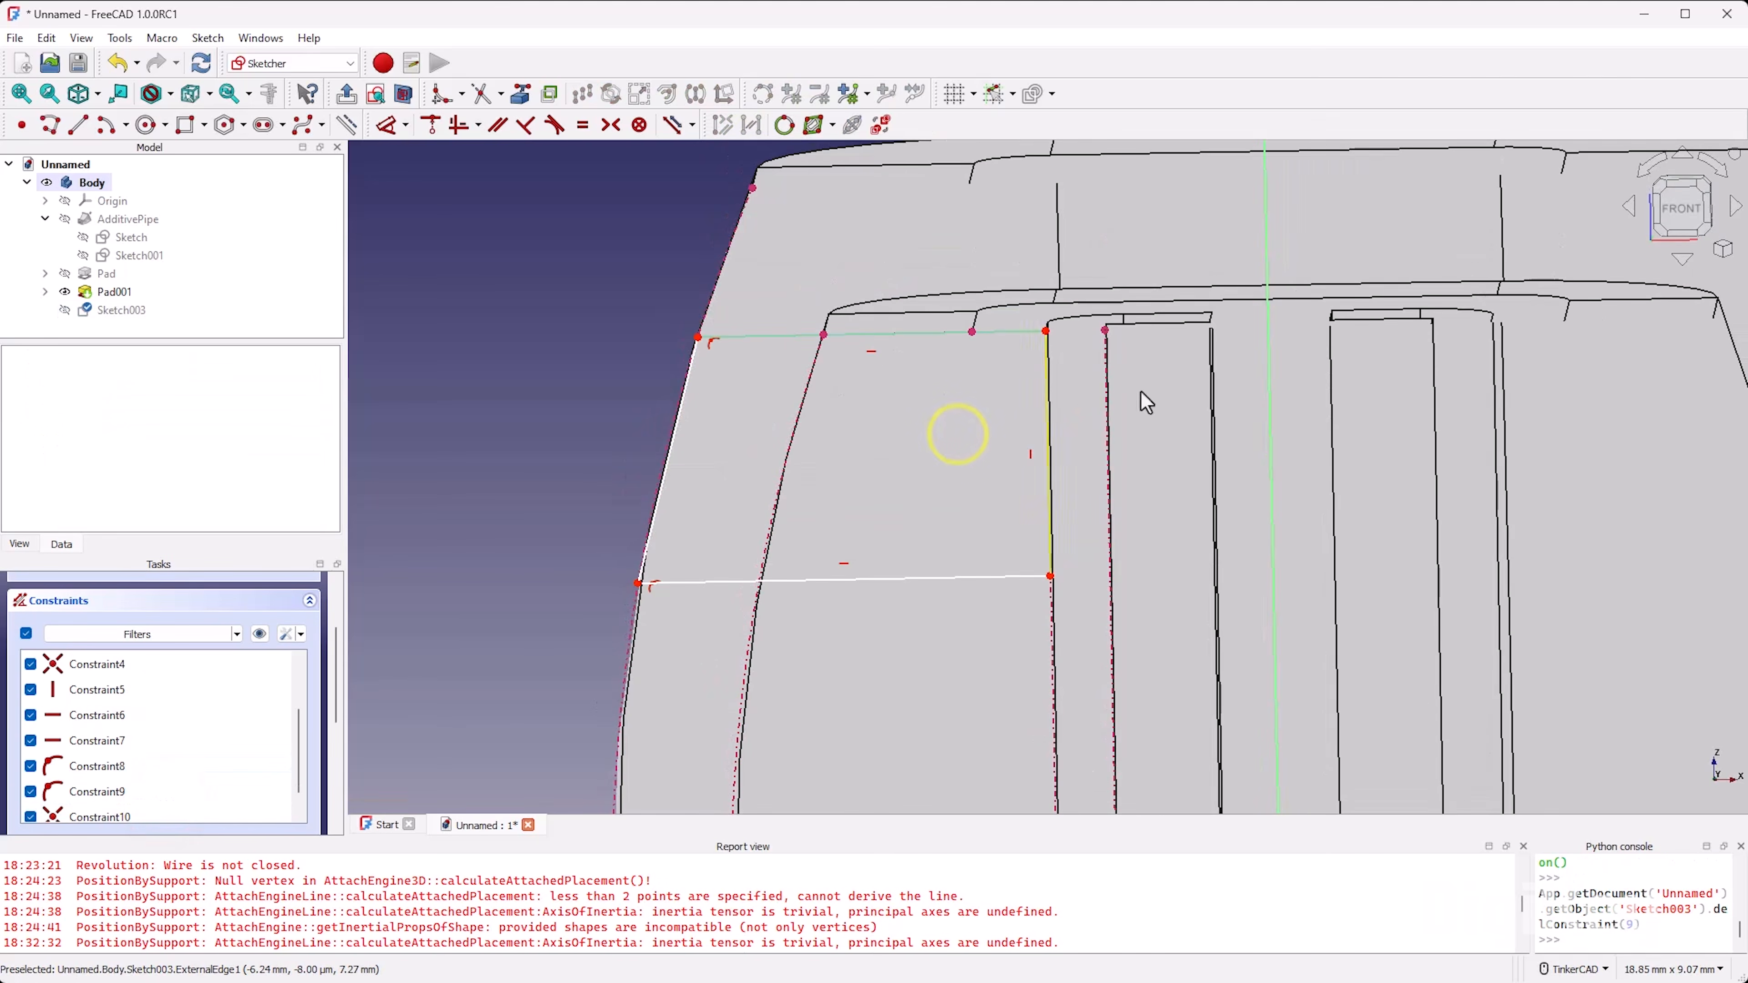
pyautogui.click(1689, 198)
pyautogui.moveTo(1006, 535)
pyautogui.mouseDown()
pyautogui.moveTo(1008, 505)
pyautogui.moveTo(964, 582)
pyautogui.moveTo(948, 710)
pyautogui.moveTo(964, 485)
pyautogui.moveTo(968, 559)
pyautogui.mouseUp()
pyautogui.scroll(2, 167, 637)
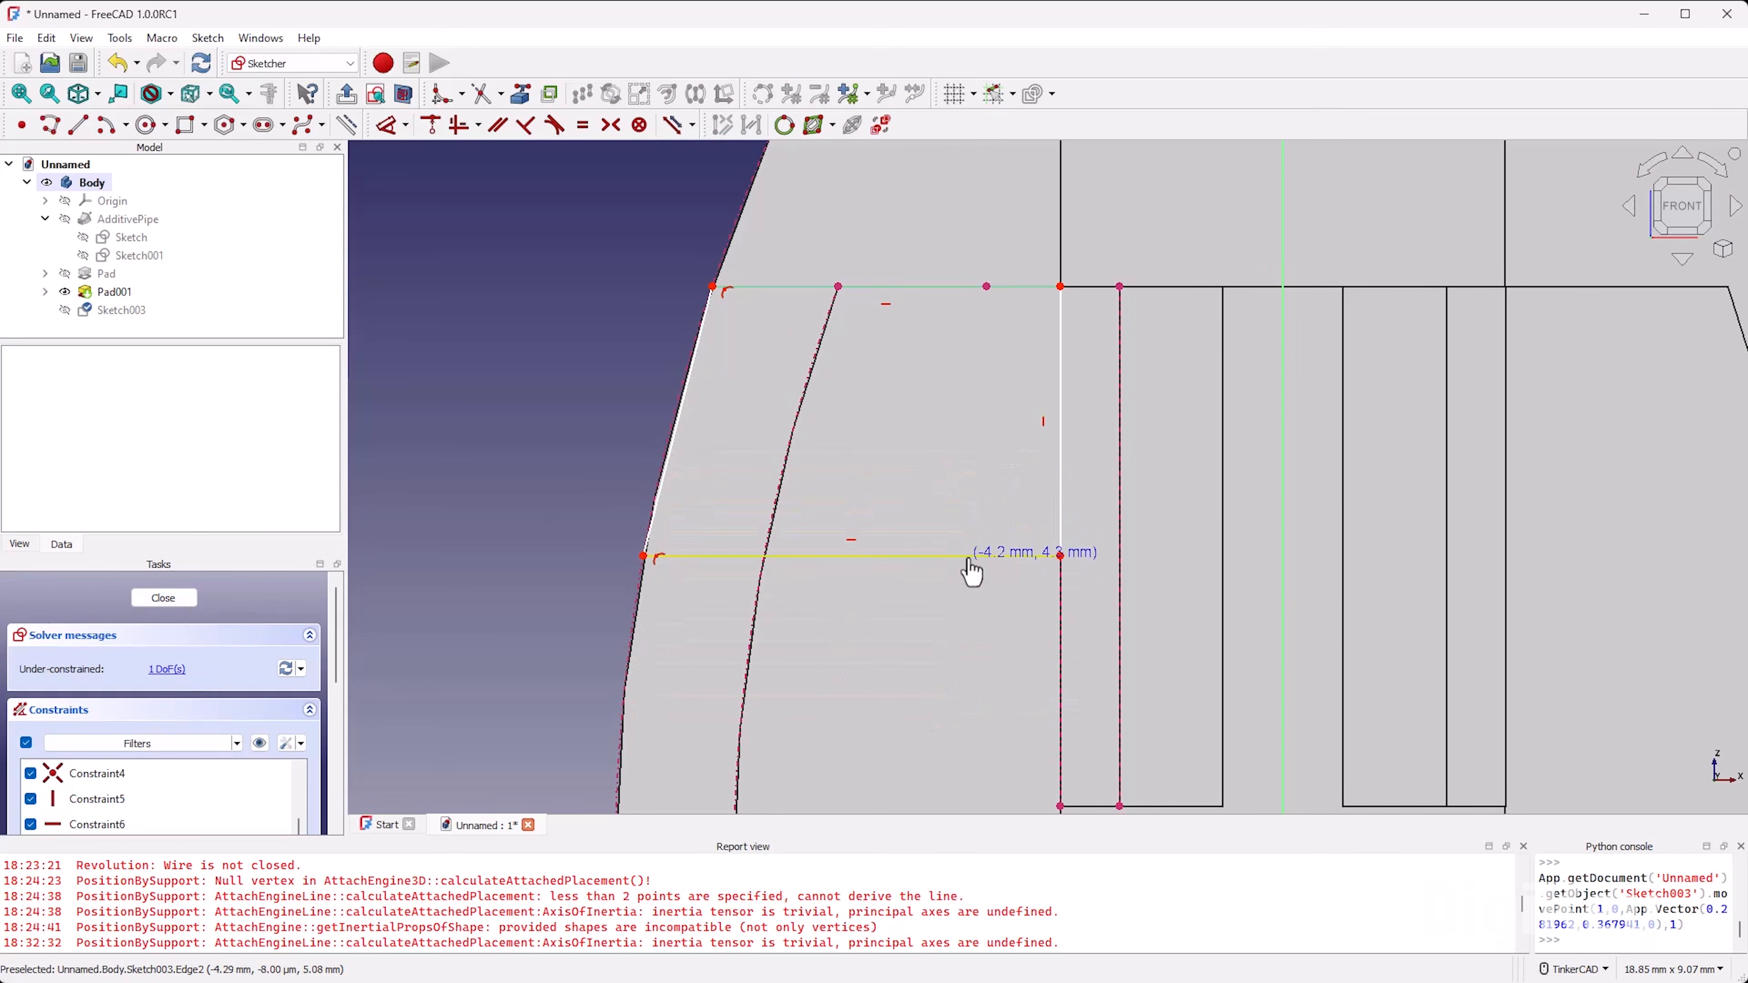
pyautogui.press('d')
pyautogui.click(1058, 429)
pyautogui.click(1156, 431)
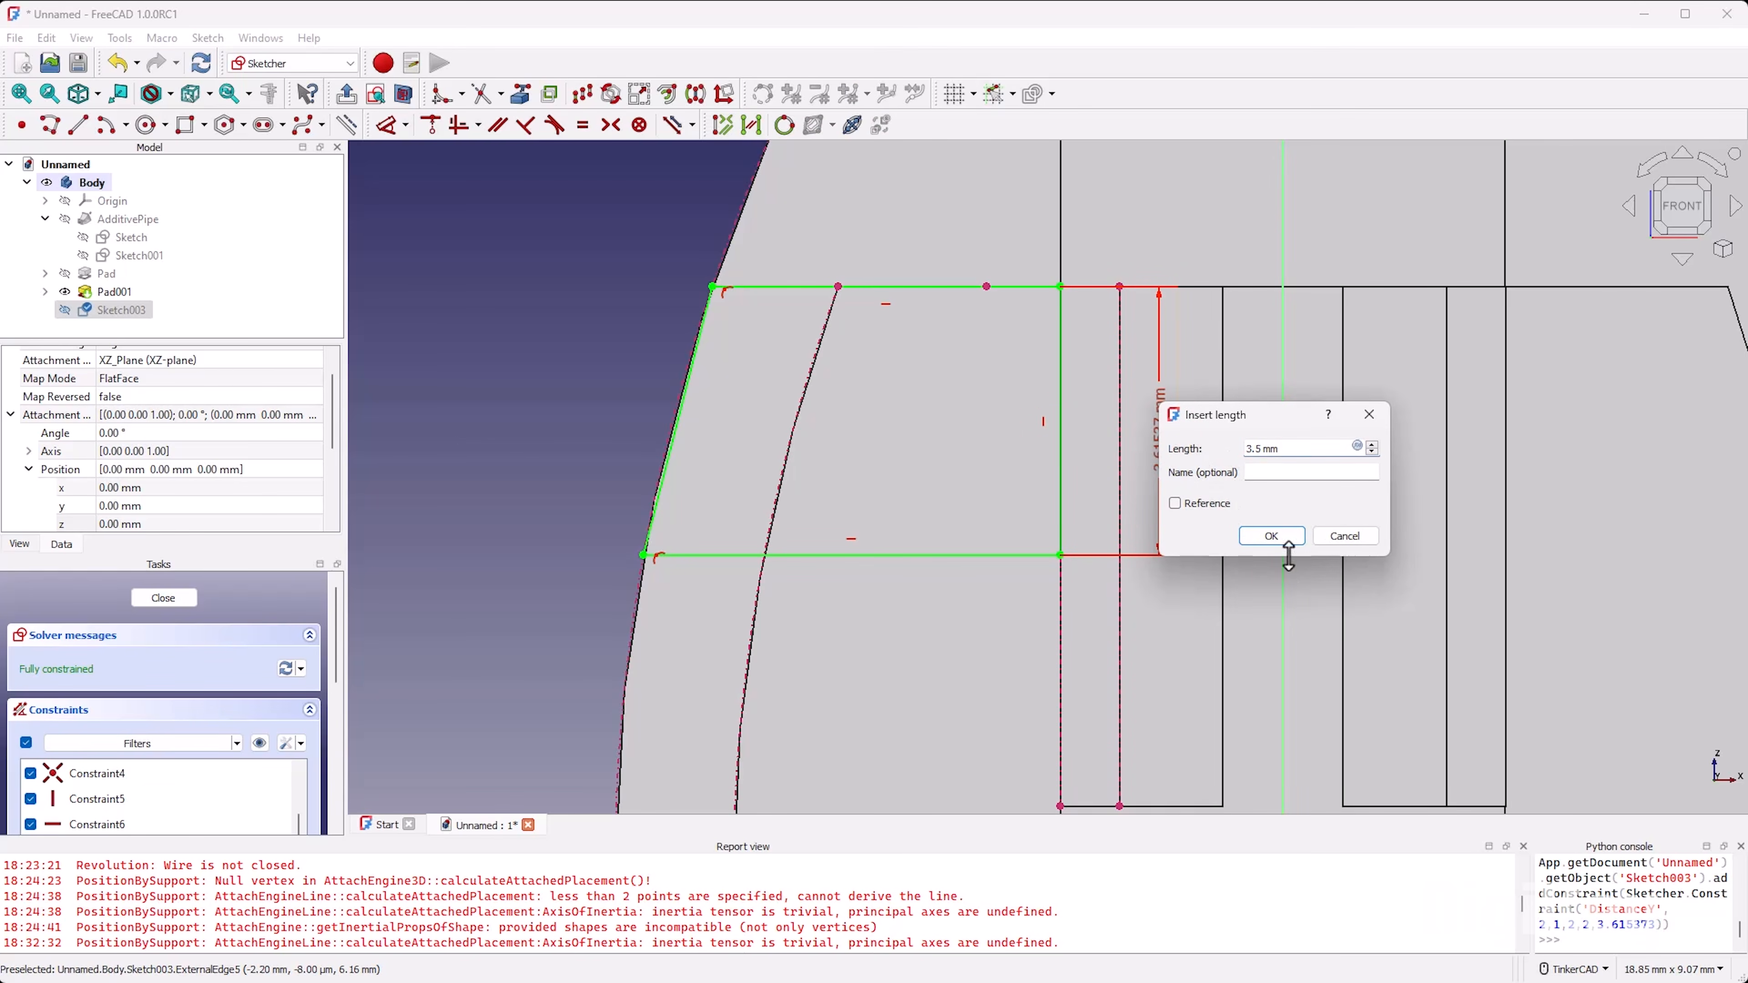
pyautogui.click(1271, 537)
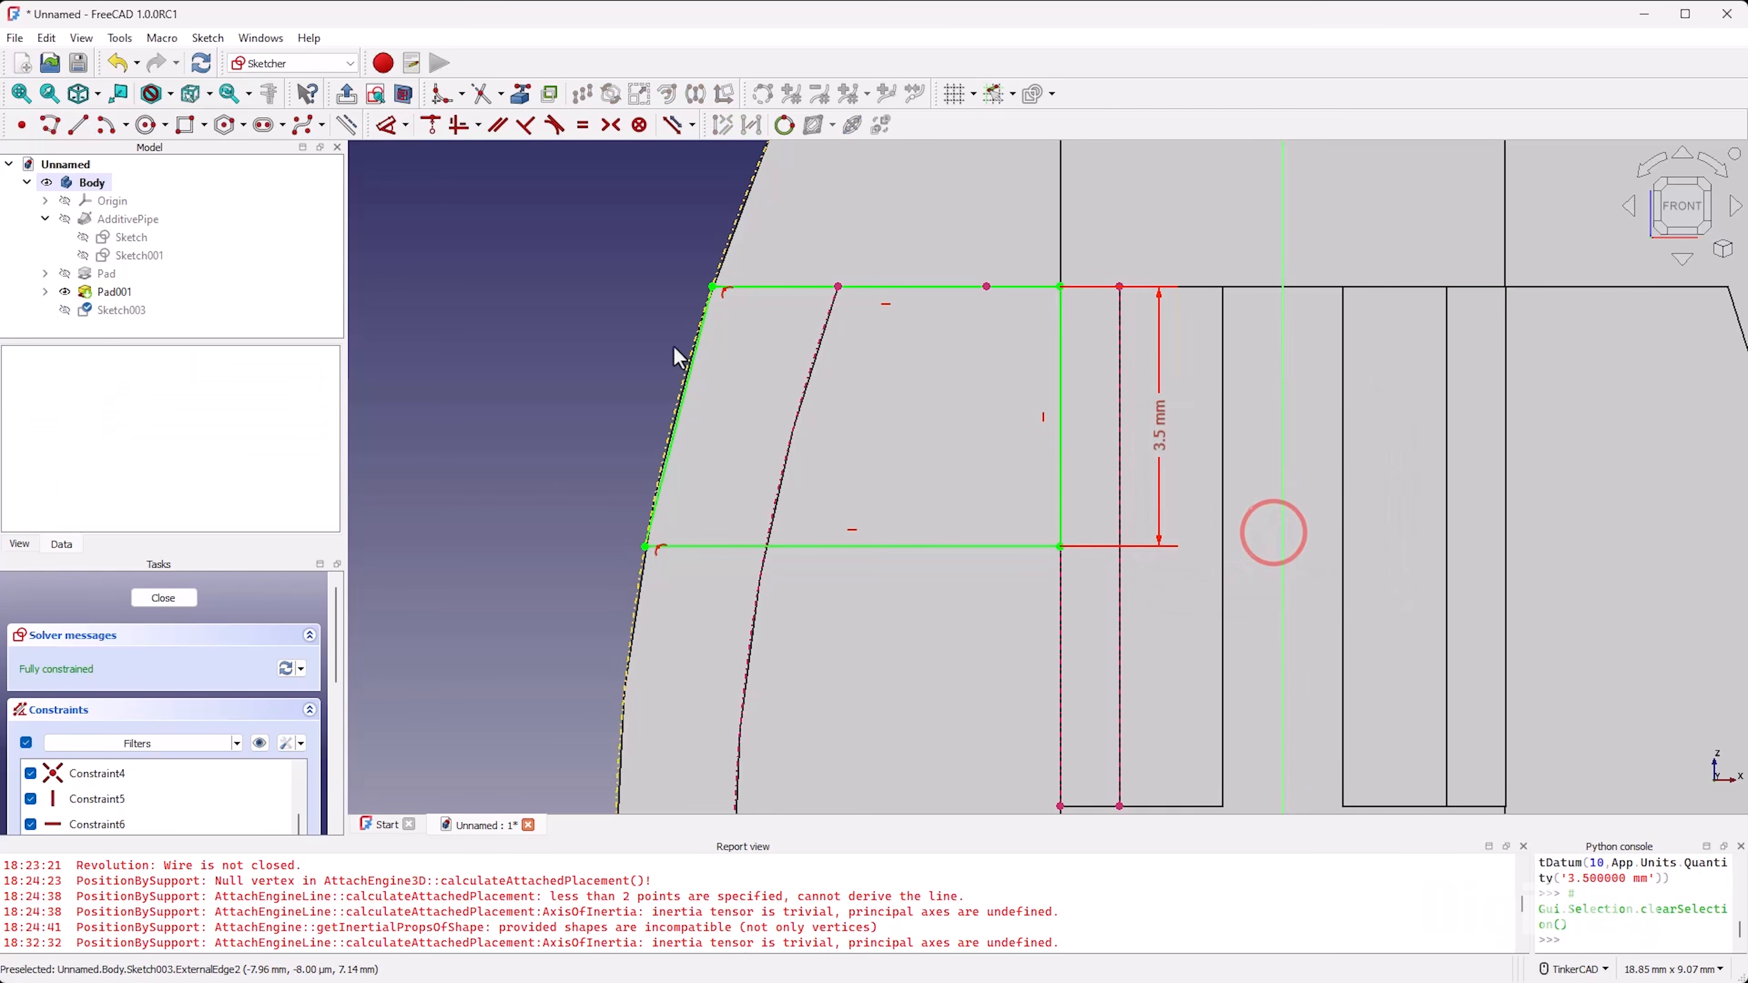
pyautogui.click(165, 600)
# Step: Pad the rib profile 2 mm, symmetric to the sketch plane
pyautogui.scroll(3, 973, 592)
pyautogui.moveTo(1068, 660)
pyautogui.mouseDown(button='right')
pyautogui.moveTo(1037, 408)
pyautogui.moveTo(1039, 437)
pyautogui.mouseUp(button='right')
pyautogui.scroll(-4, 1044, 557)
pyautogui.scroll(4, 1077, 696)
pyautogui.moveTo(1073, 681); pyautogui.dragTo(1049, 719, button='right')
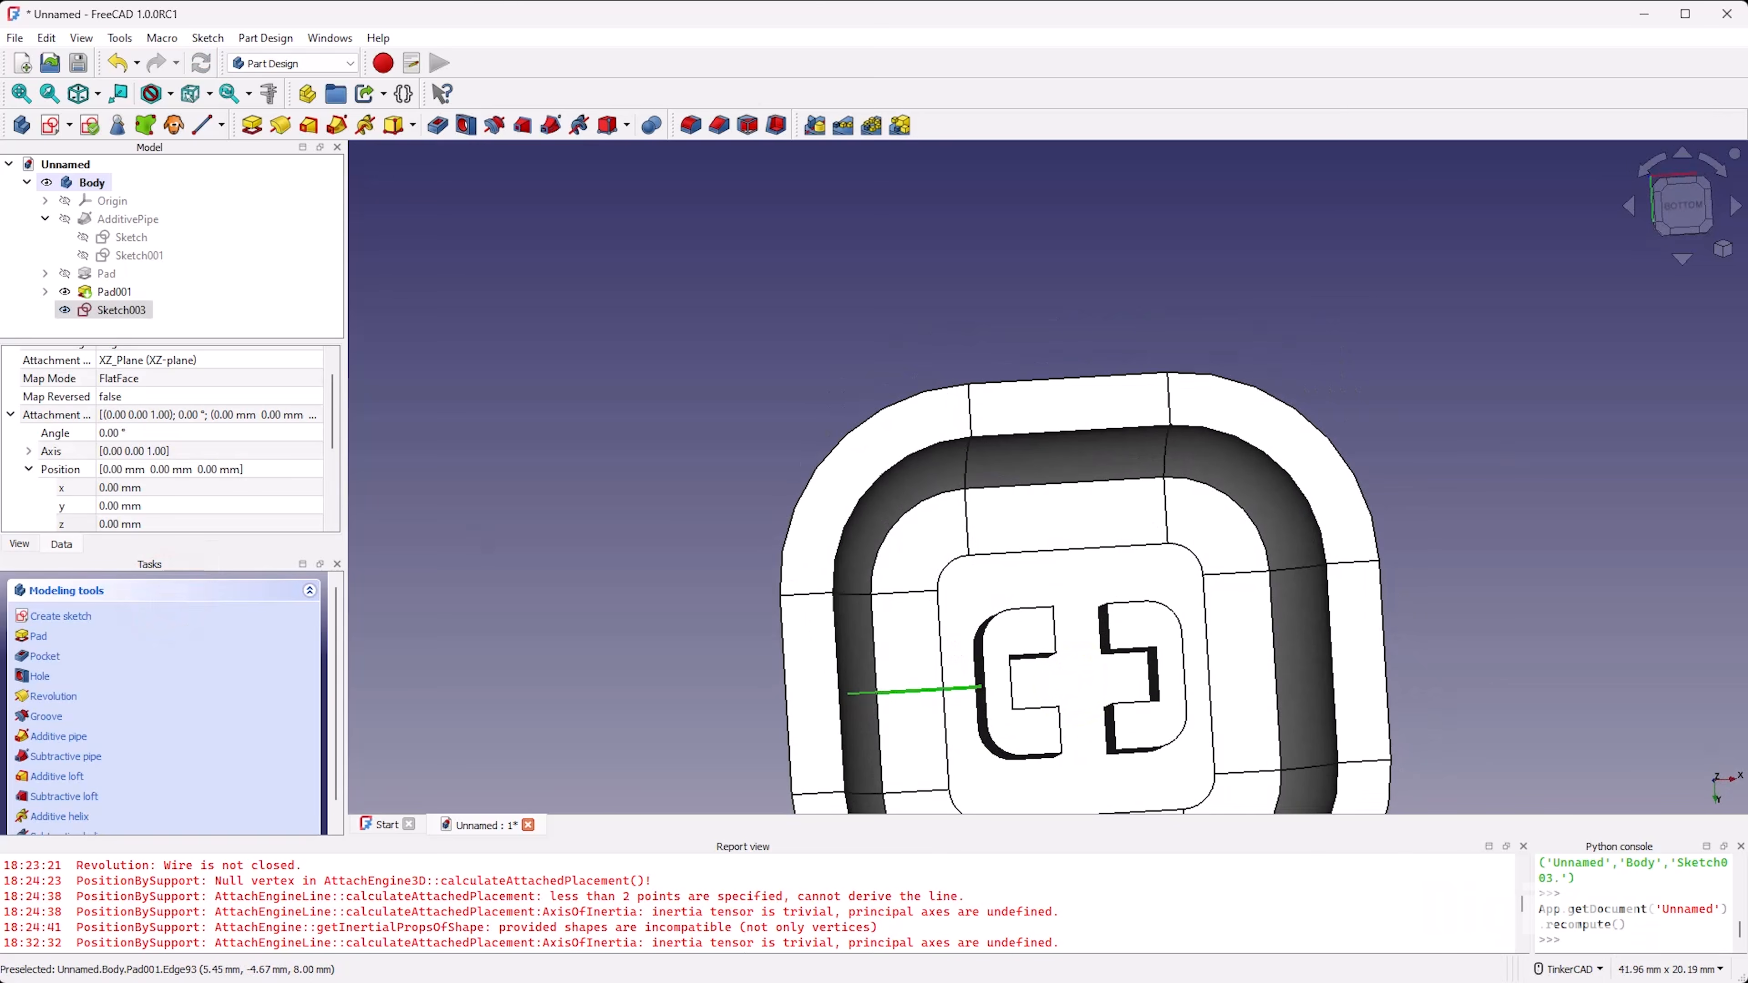
pyautogui.click(252, 126)
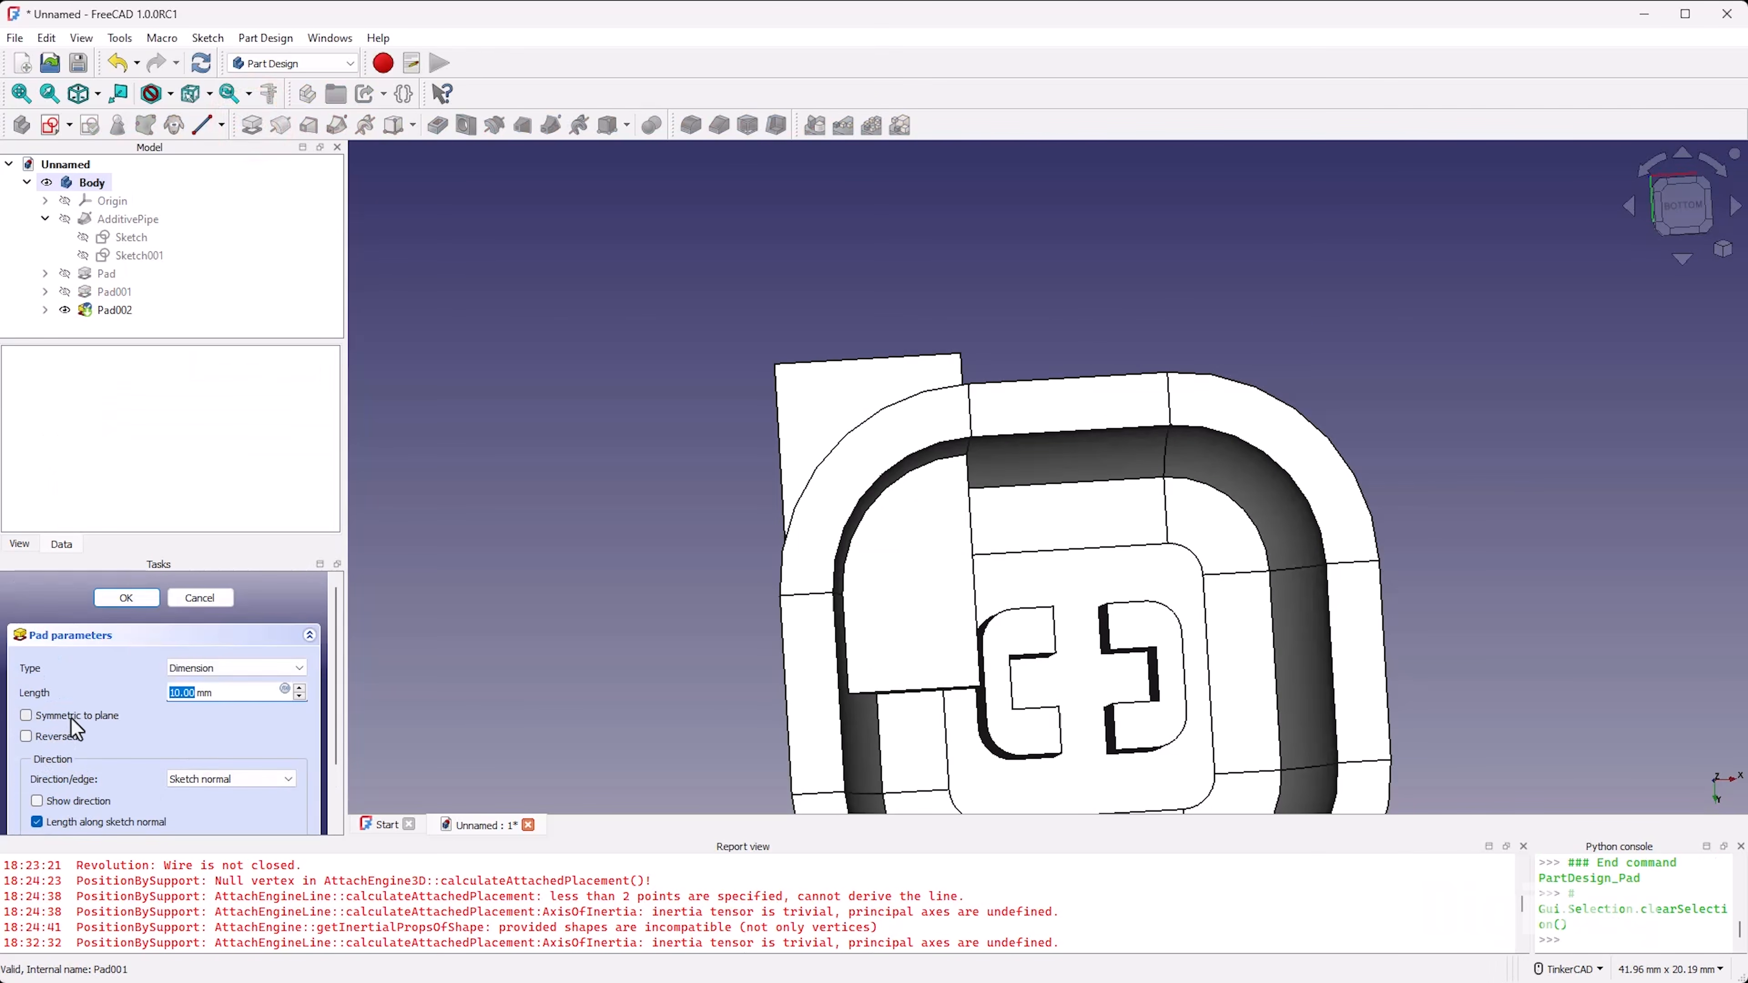
pyautogui.click(75, 716)
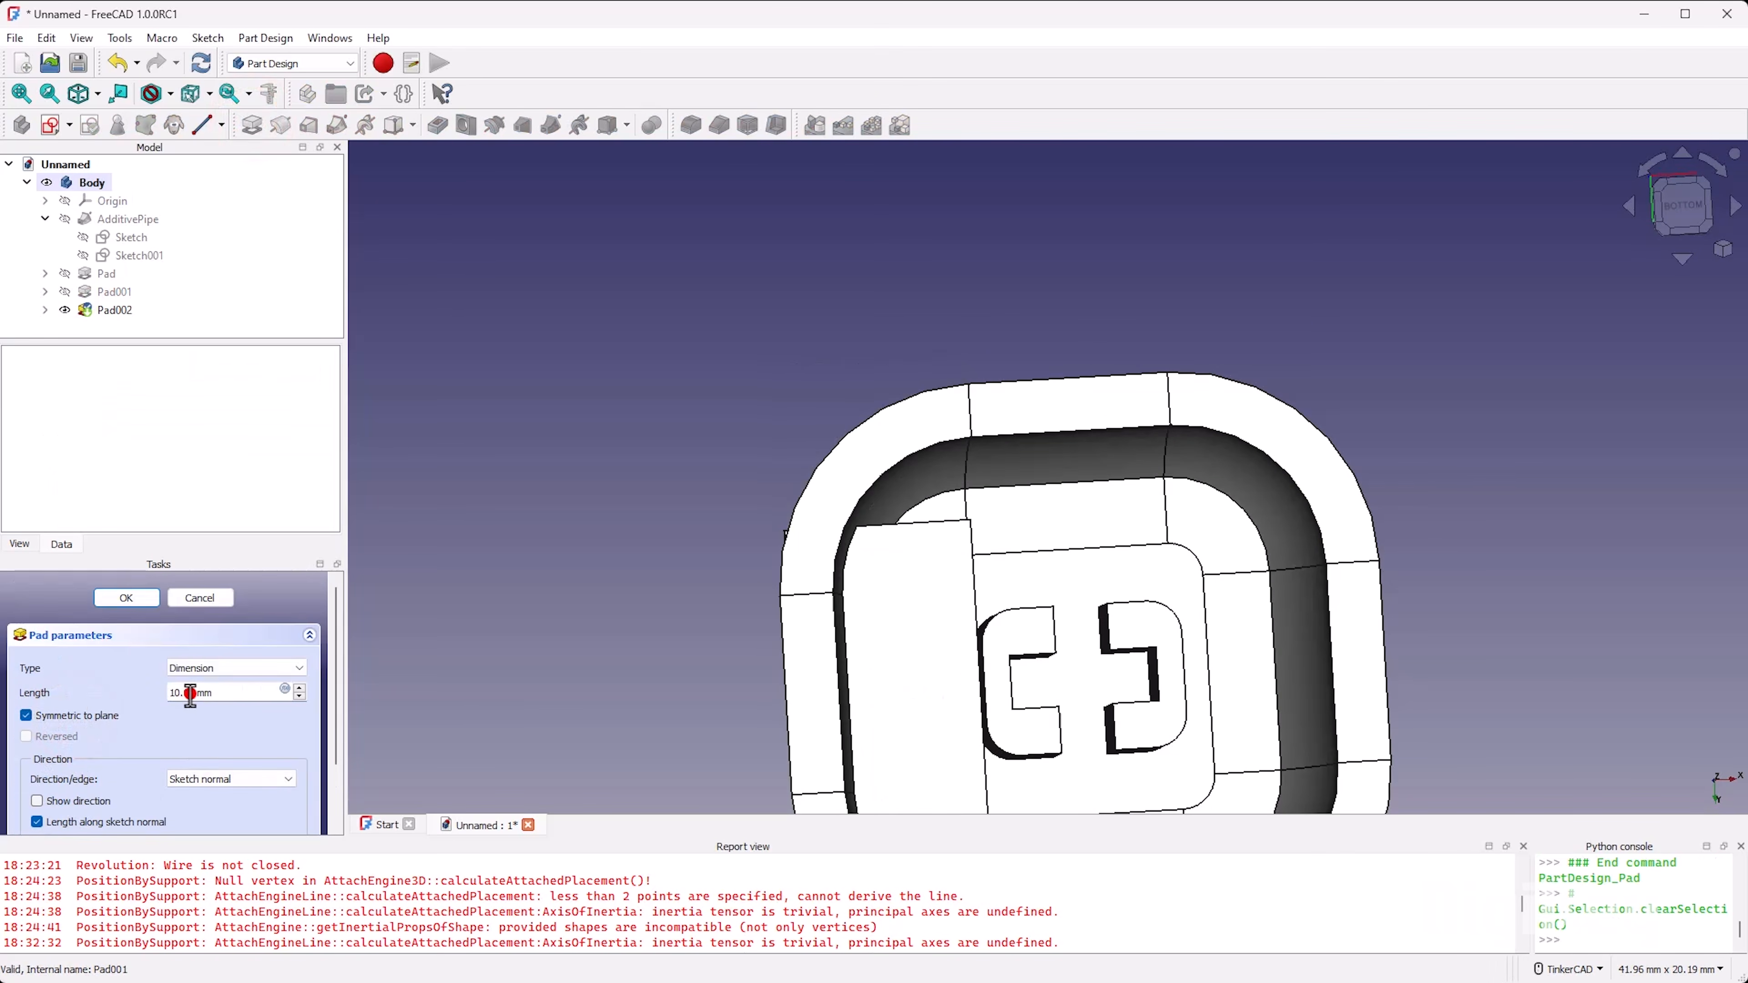
pyautogui.press('BackSpace')
pyautogui.press('Tab')
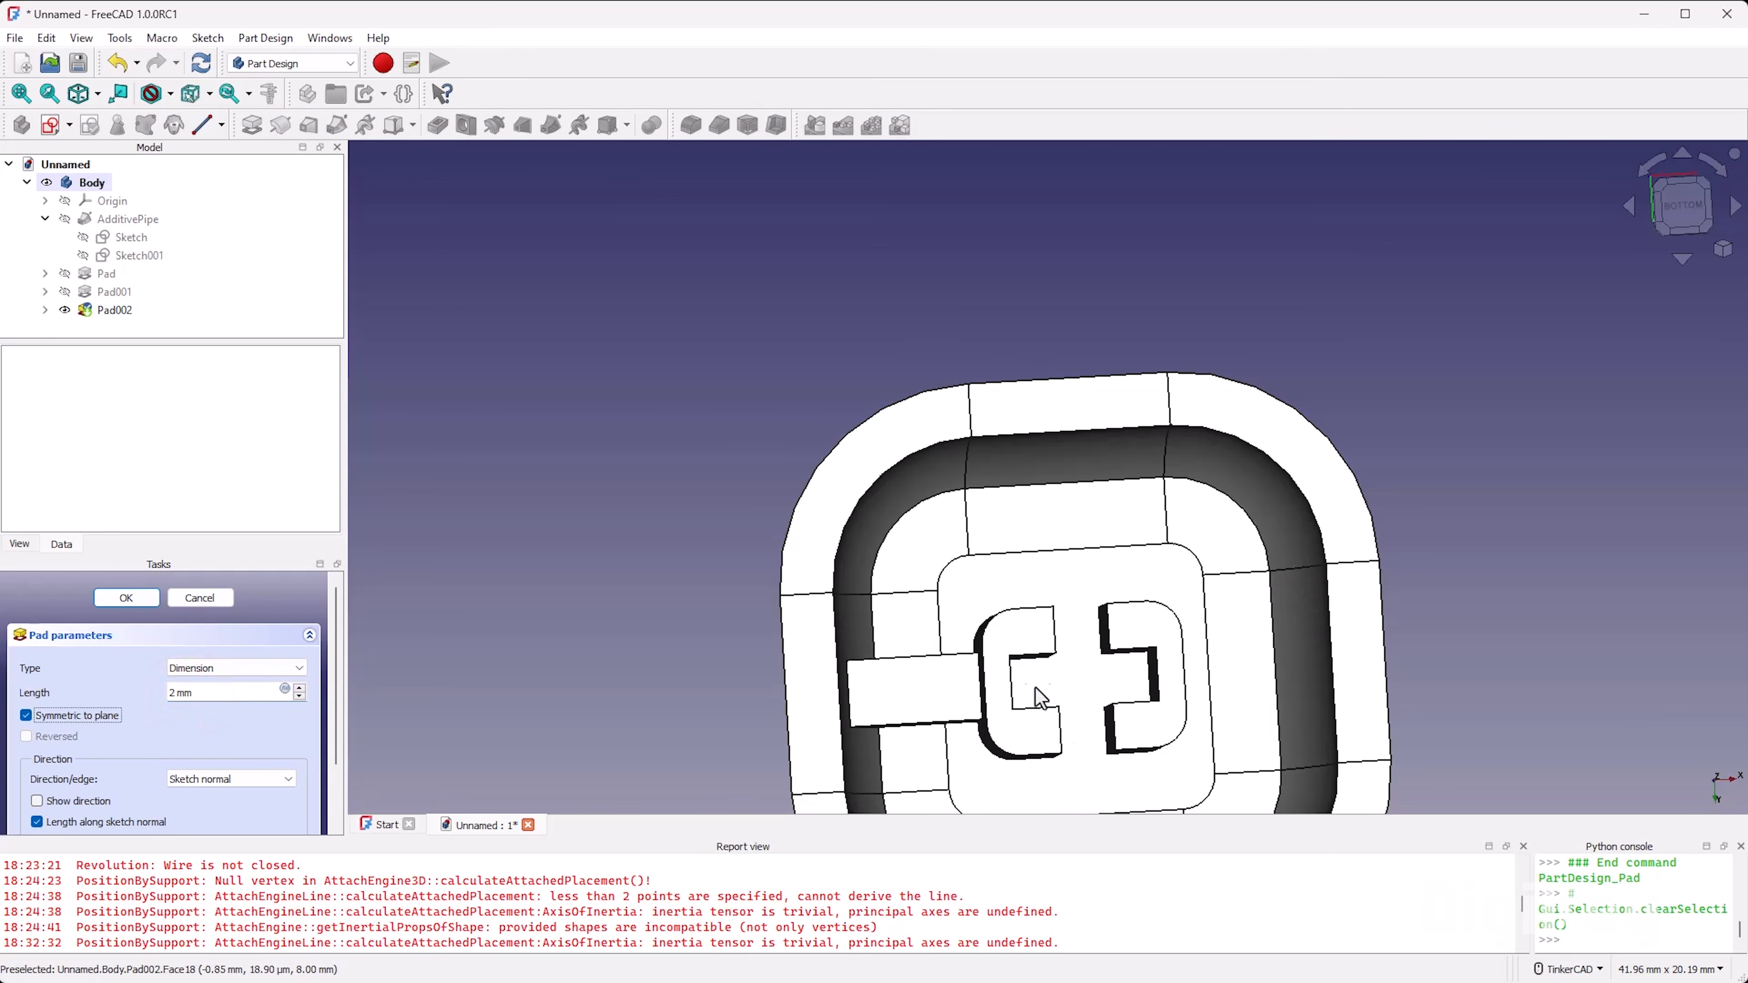
pyautogui.scroll(2, 1028, 710)
pyautogui.moveTo(1005, 606)
pyautogui.mouseDown(button='right')
pyautogui.moveTo(1021, 692)
pyautogui.moveTo(1004, 610)
pyautogui.mouseUp(button='right')
pyautogui.scroll(-3, 1006, 613)
pyautogui.scroll(1, 878, 520)
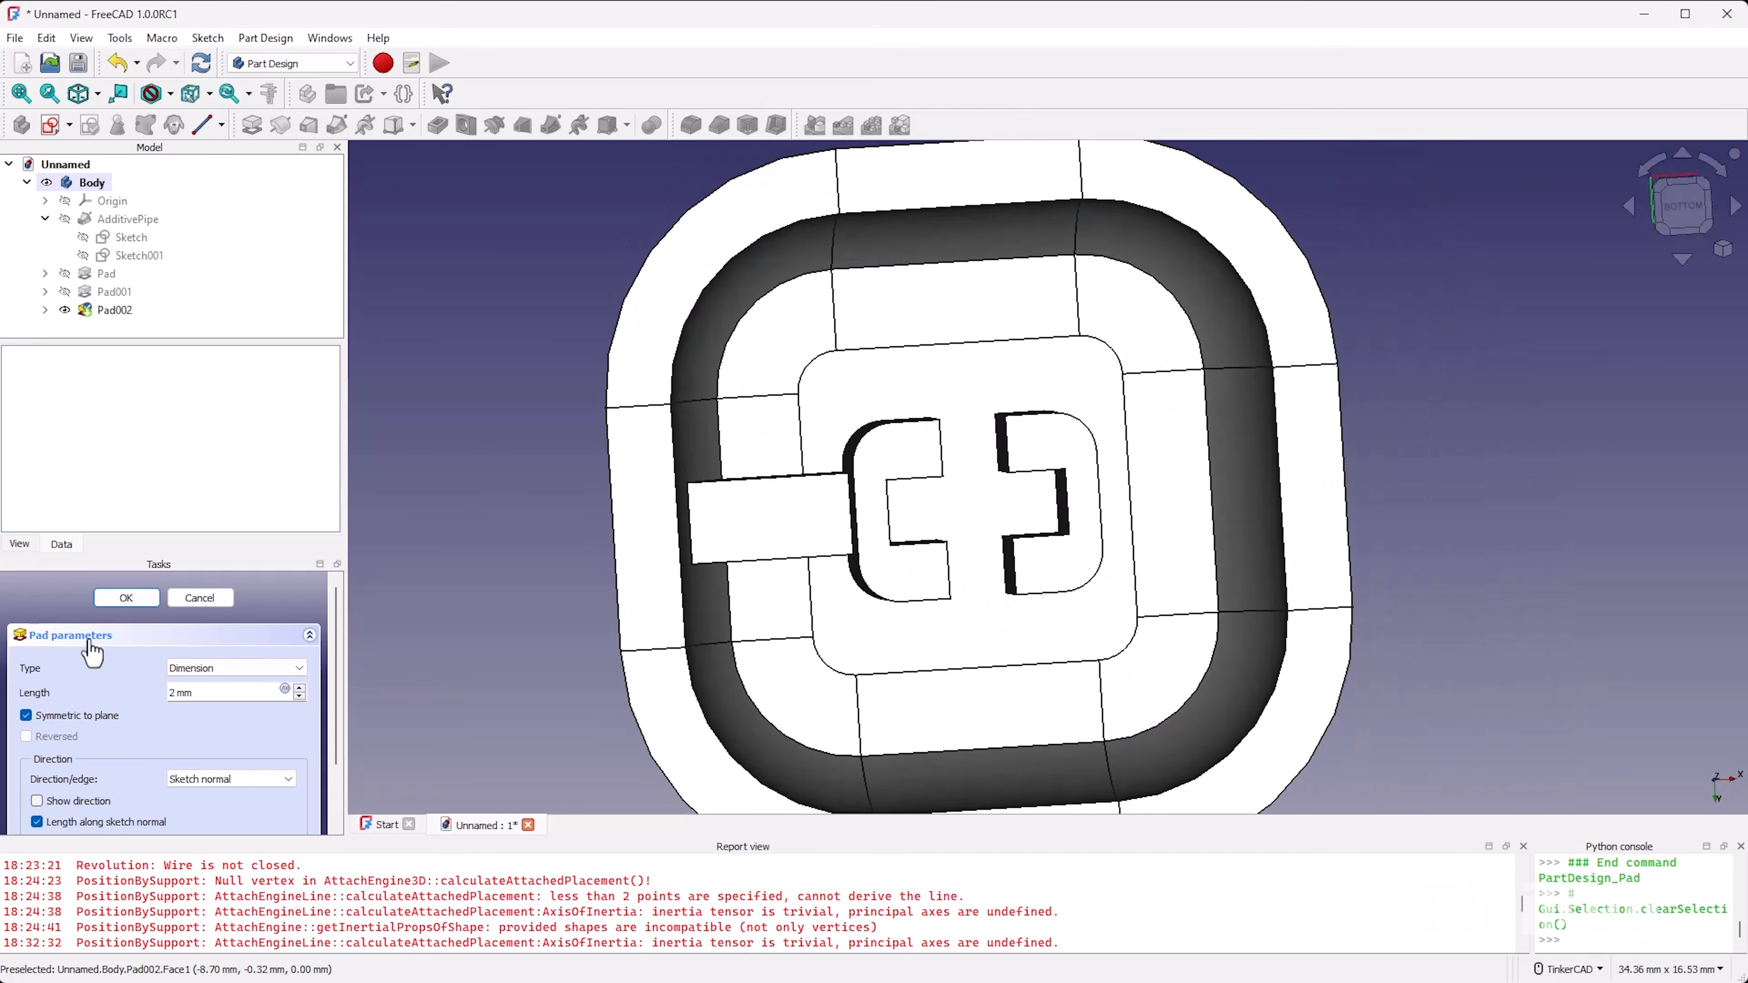
pyautogui.click(124, 597)
# Step: Create a polar pattern of the rib pad about the Base Z axis
pyautogui.click(114, 311)
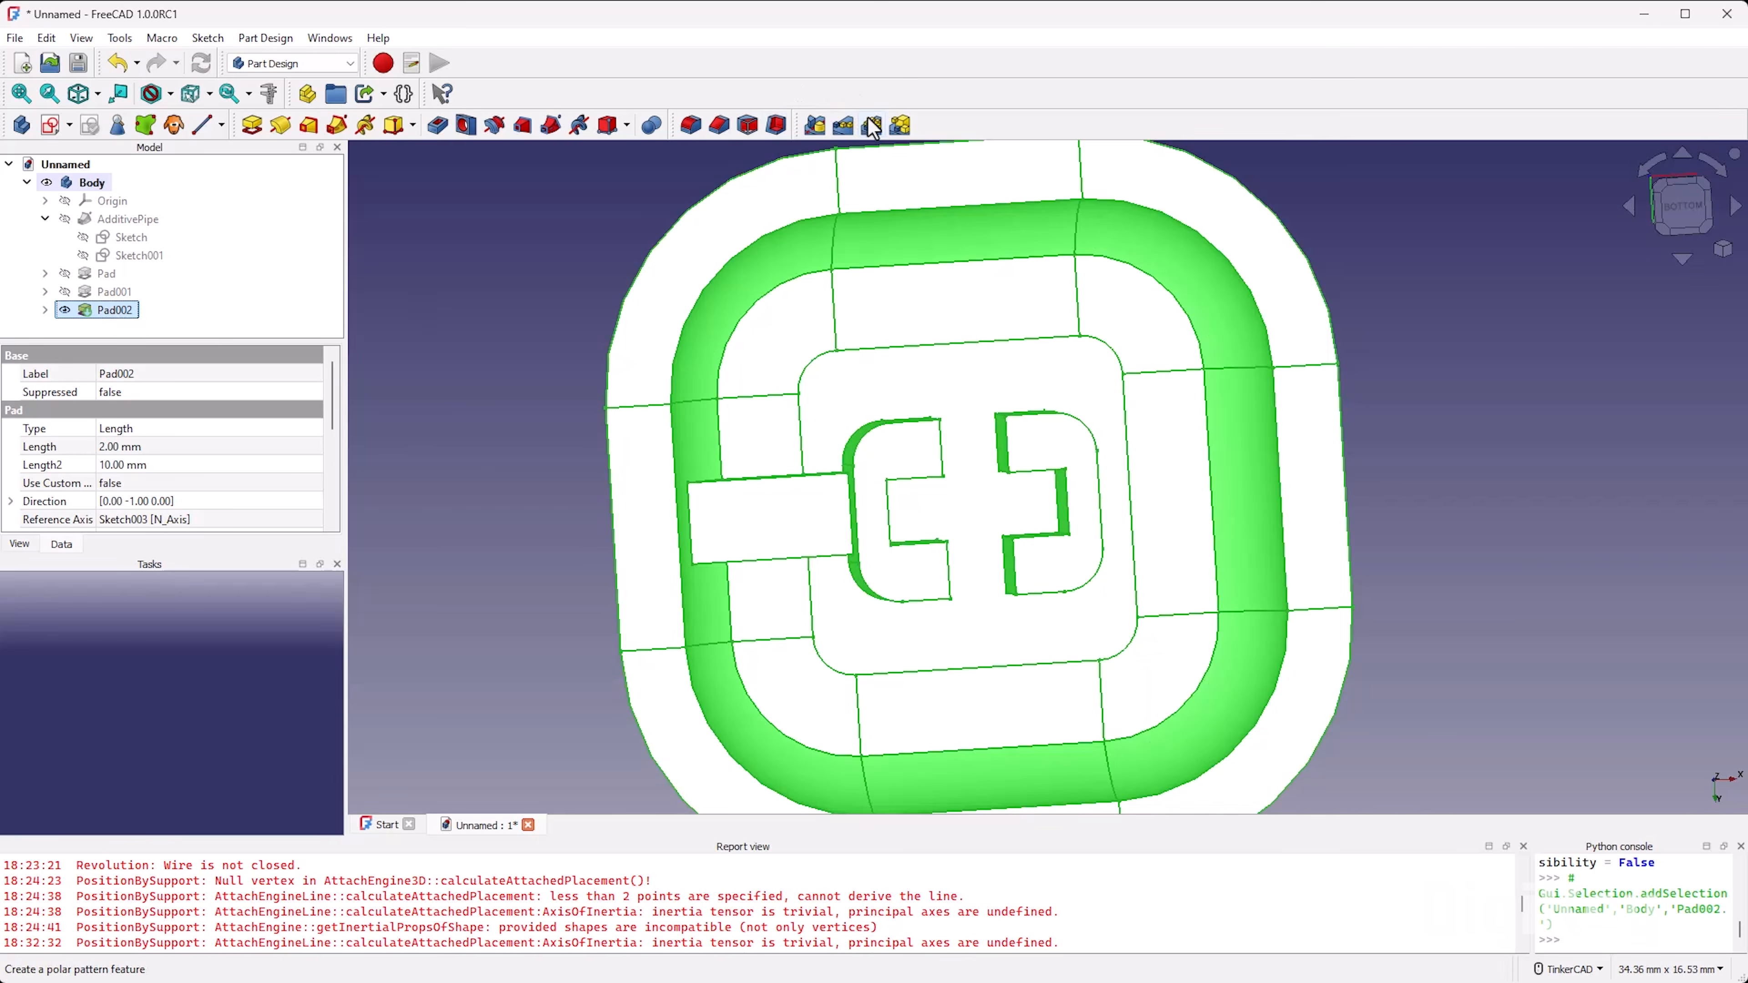
pyautogui.click(872, 126)
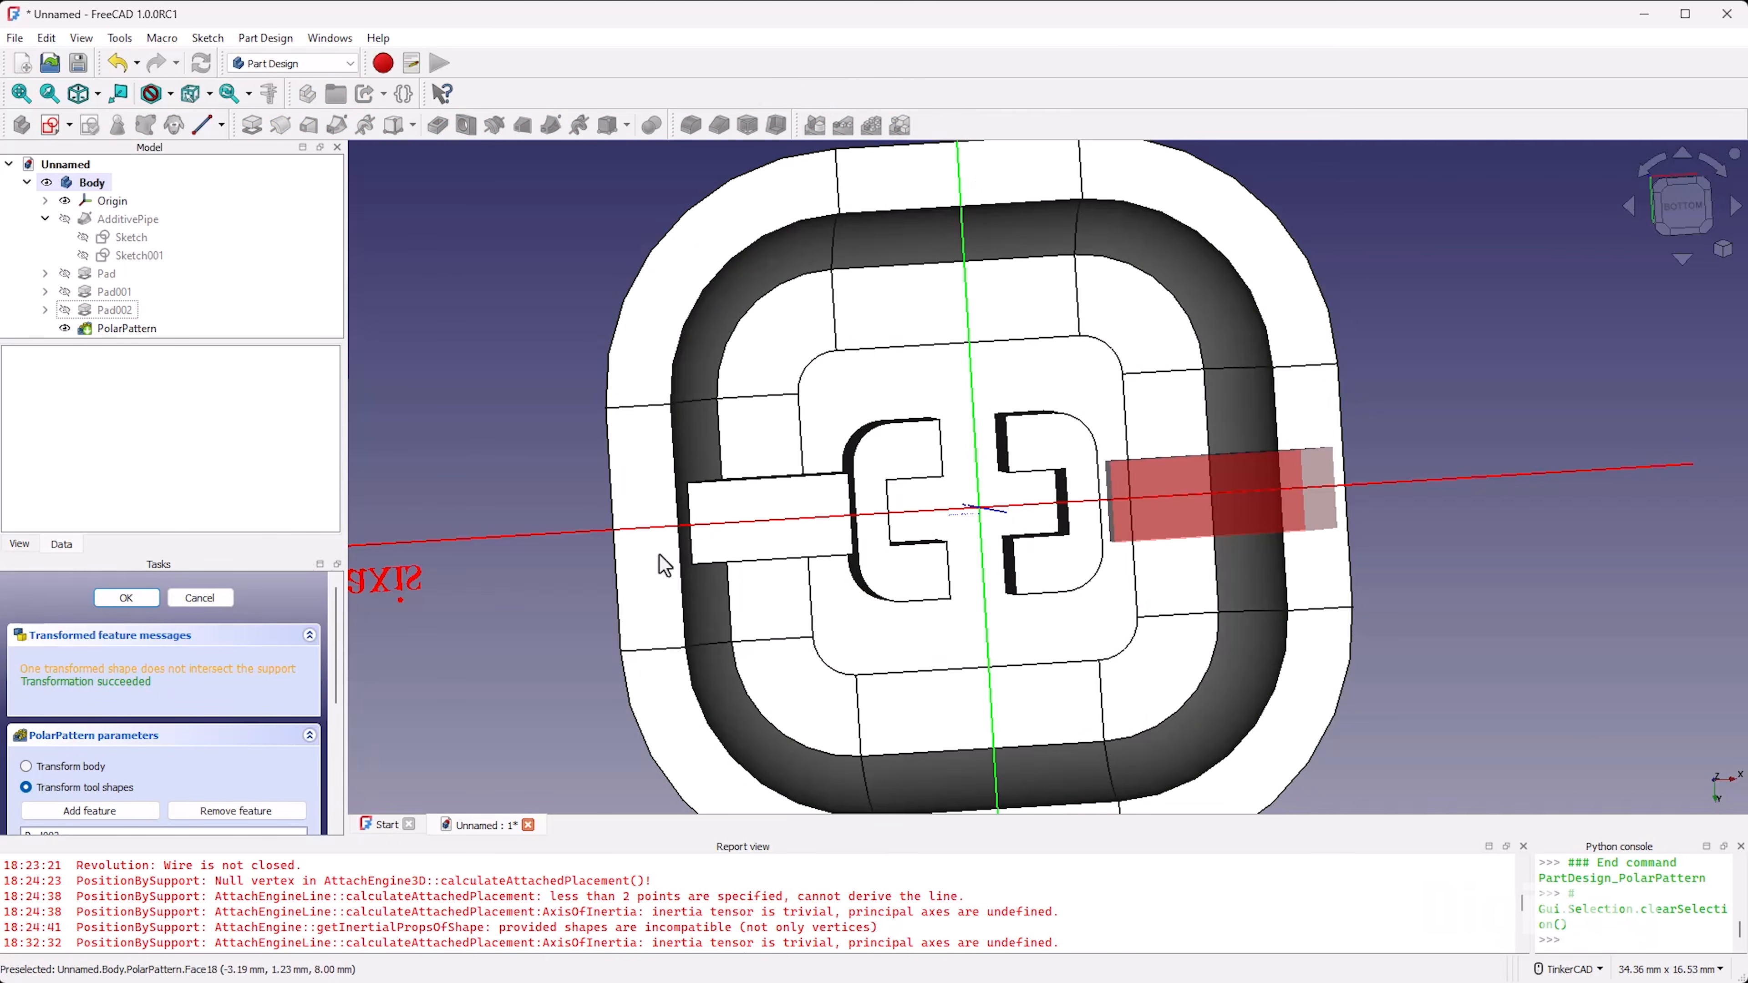
pyautogui.moveTo(1289, 515); pyautogui.dragTo(1248, 592, button='right')
pyautogui.scroll(-2, 289, 595)
pyautogui.scroll(-2, 289, 595)
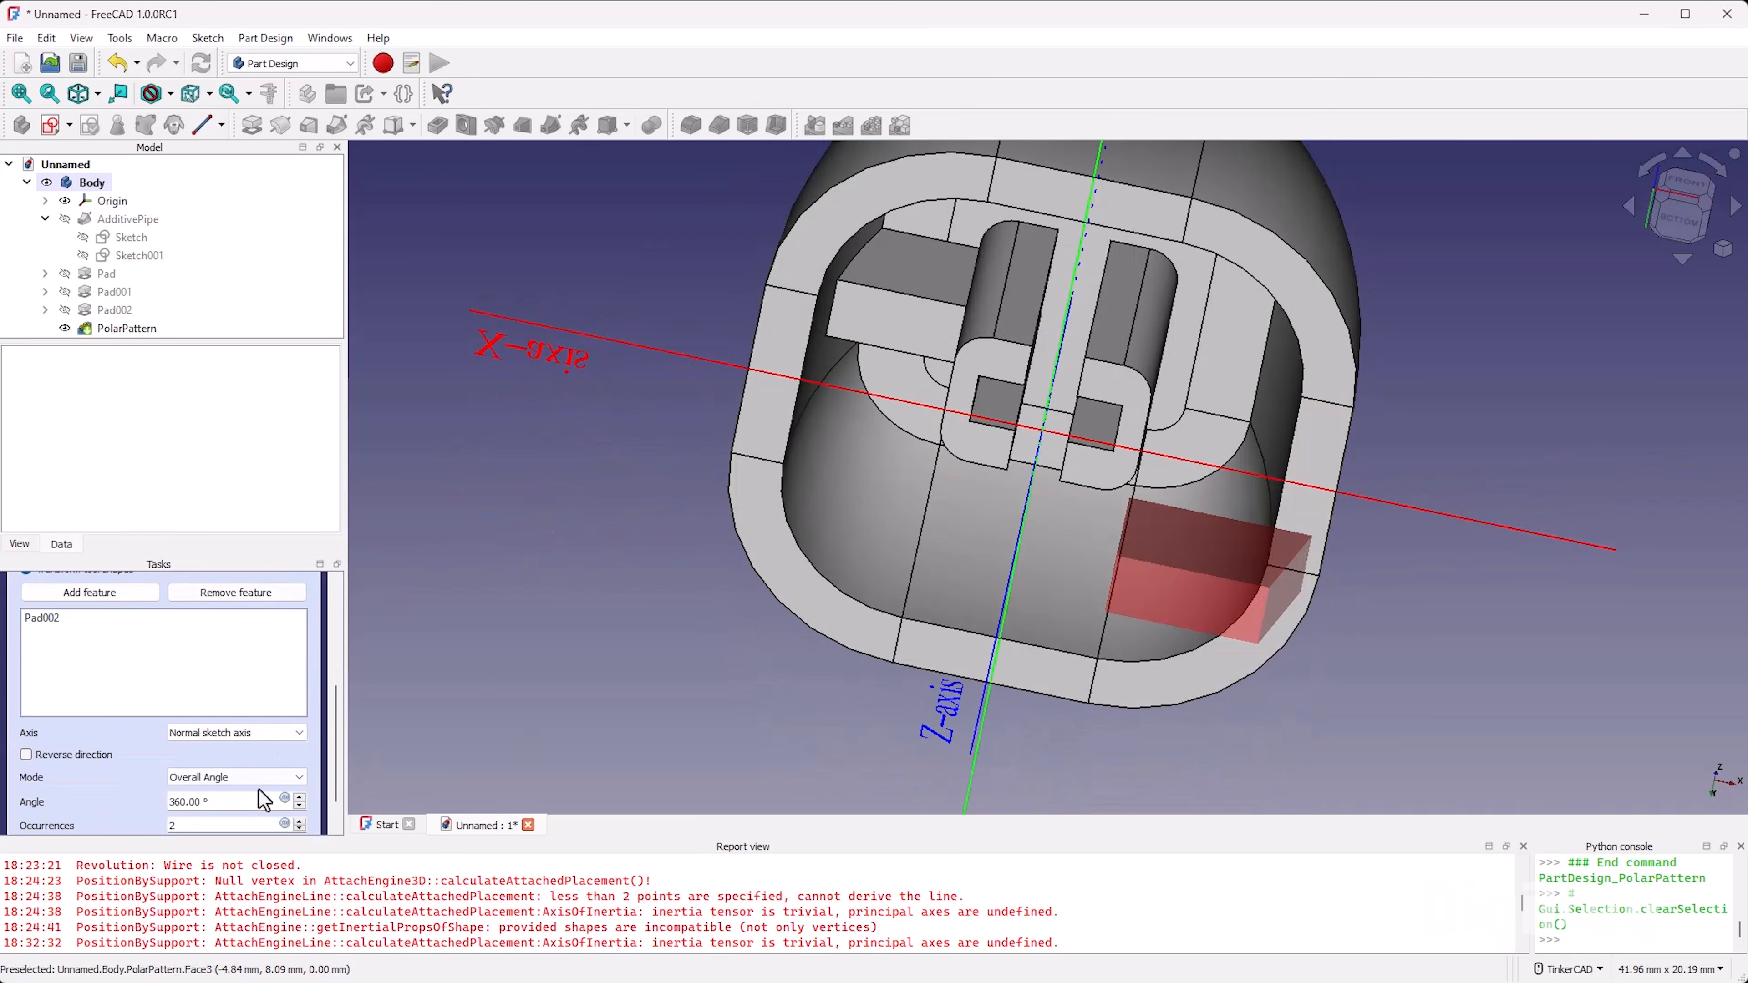
pyautogui.click(265, 732)
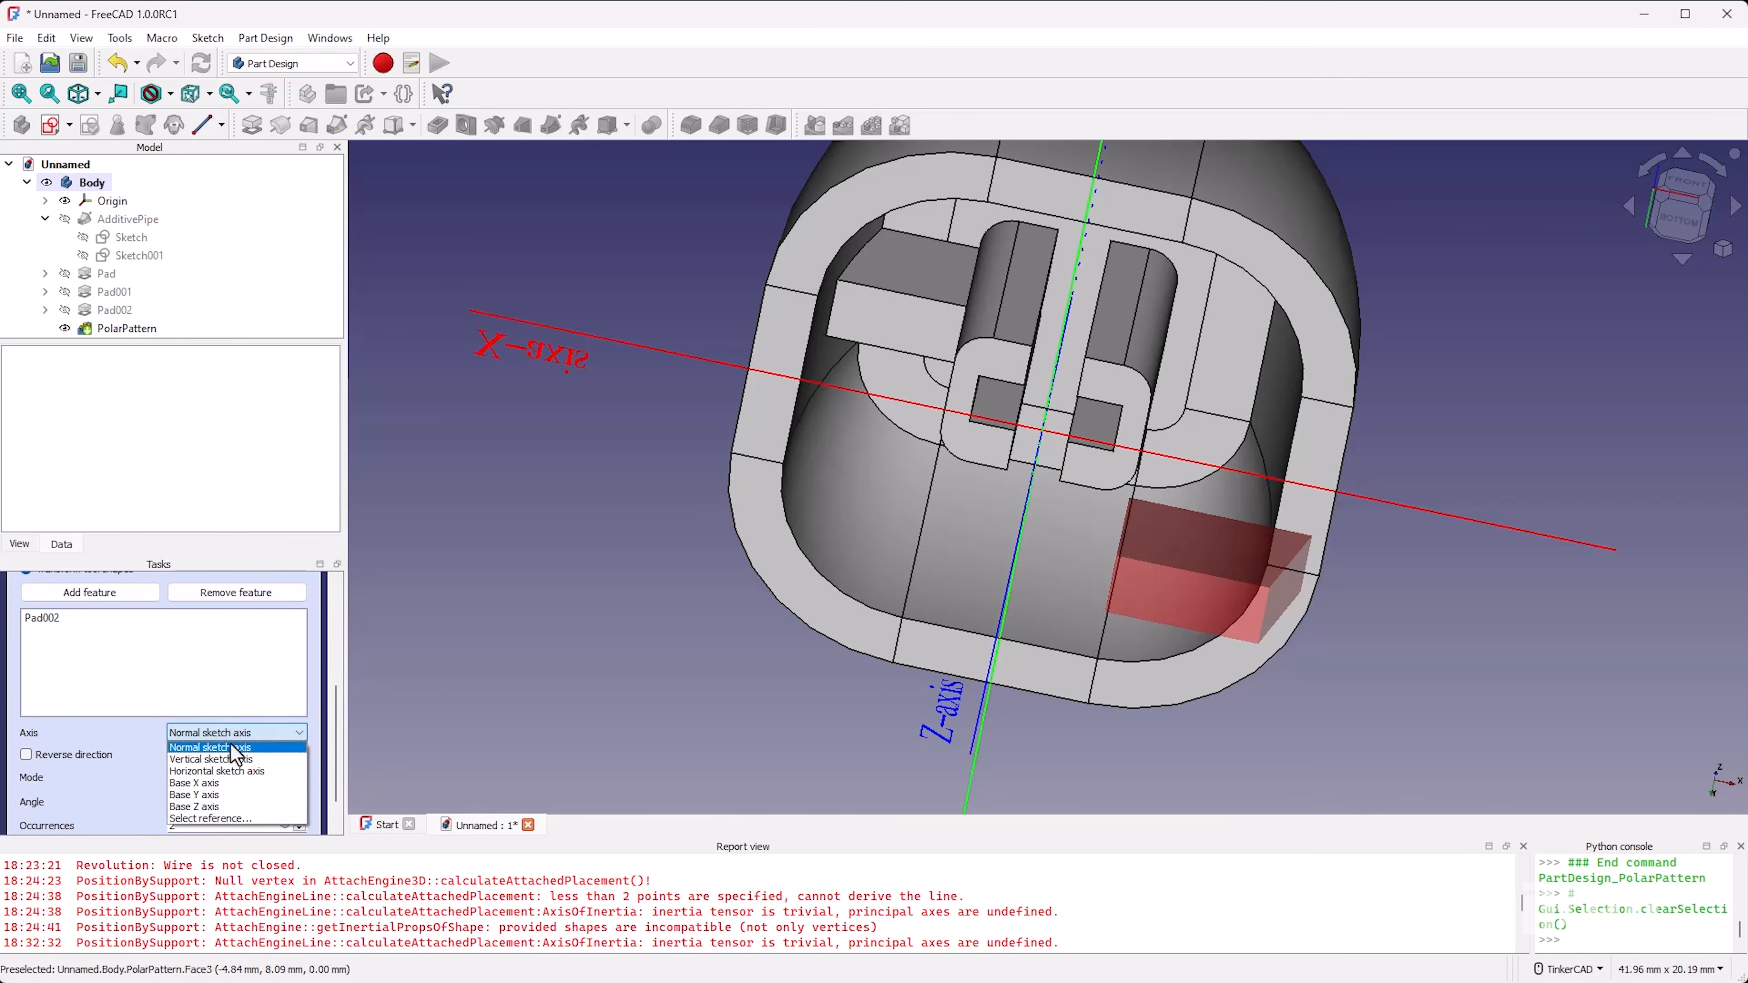
pyautogui.click(227, 806)
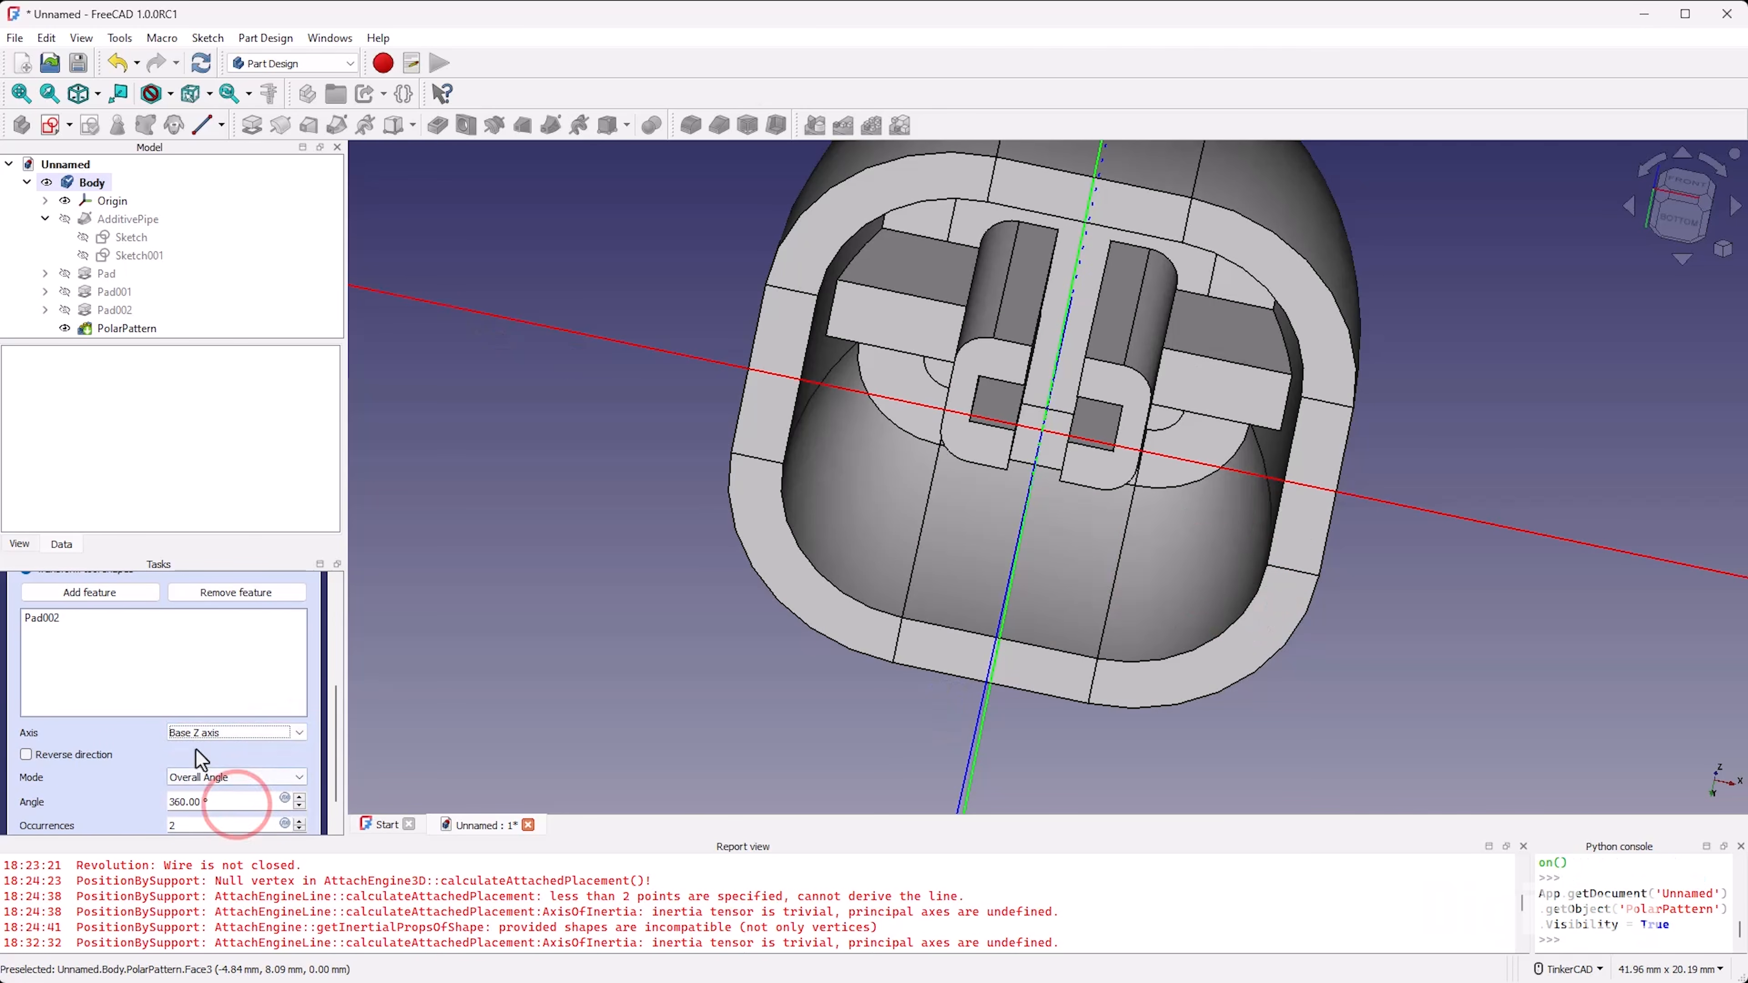
# Step: Set the polar pattern to 4 occurrences, check the ribs around the stem, and accept it
pyautogui.moveTo(205, 838); pyautogui.dragTo(141, 839)
pyautogui.write('4')
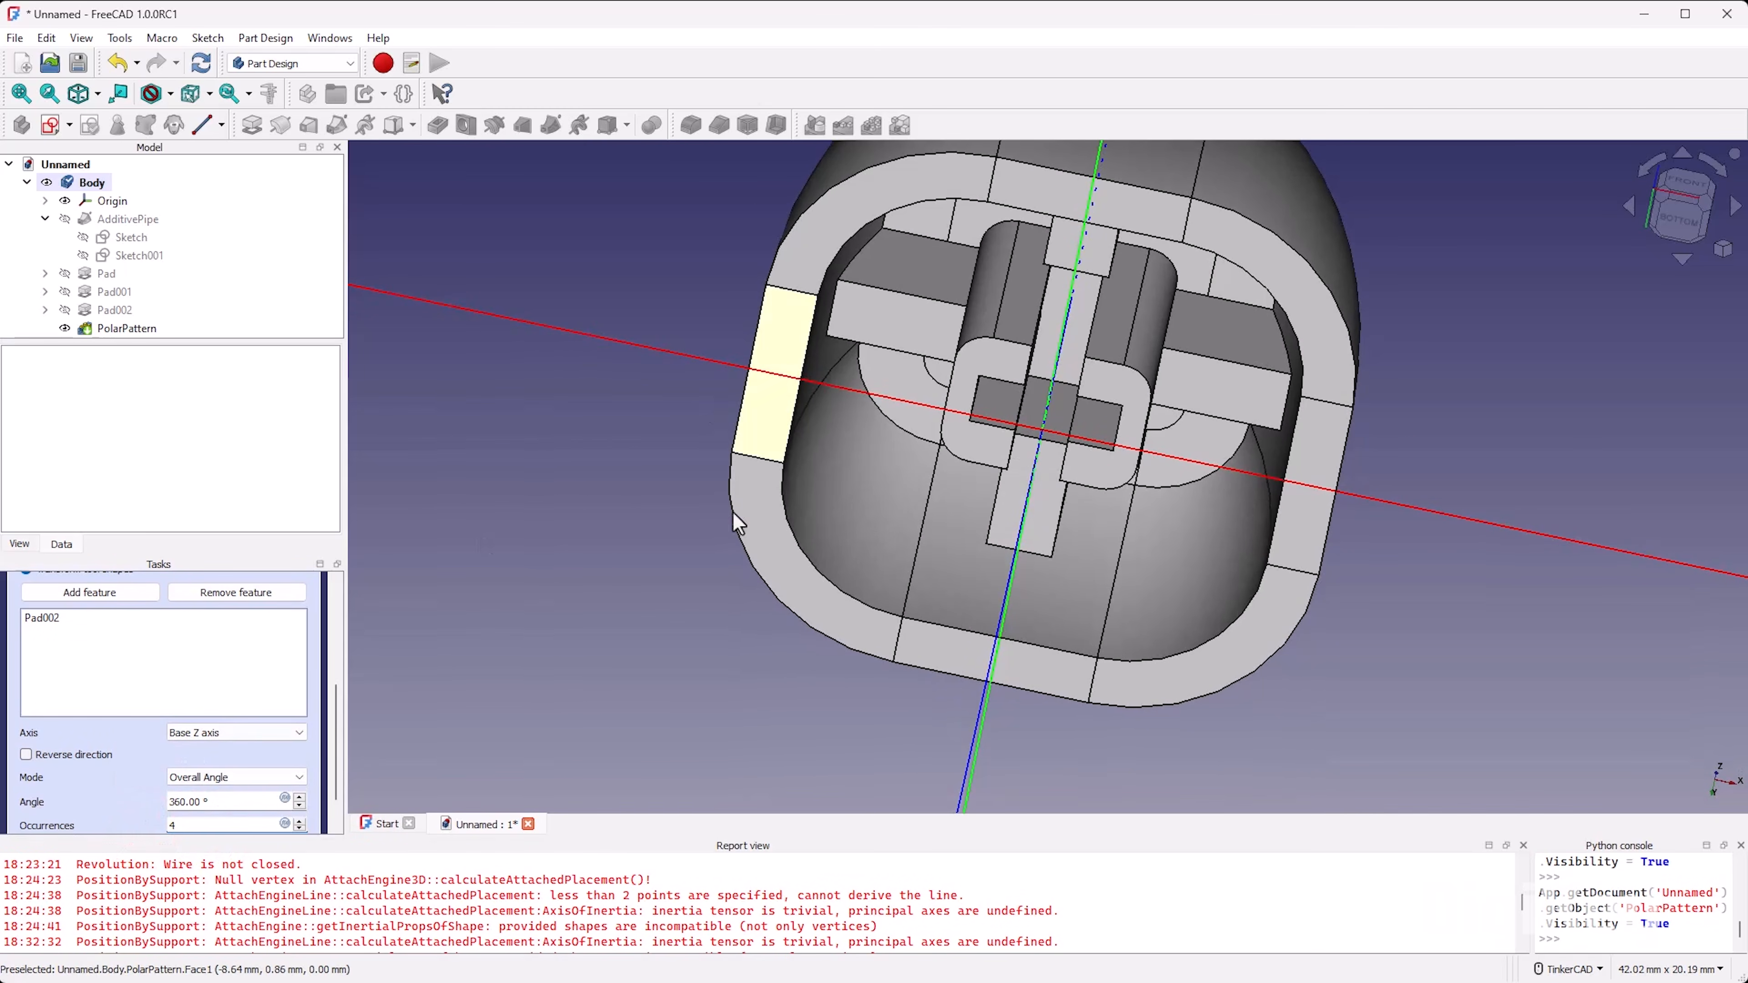
pyautogui.write('5')
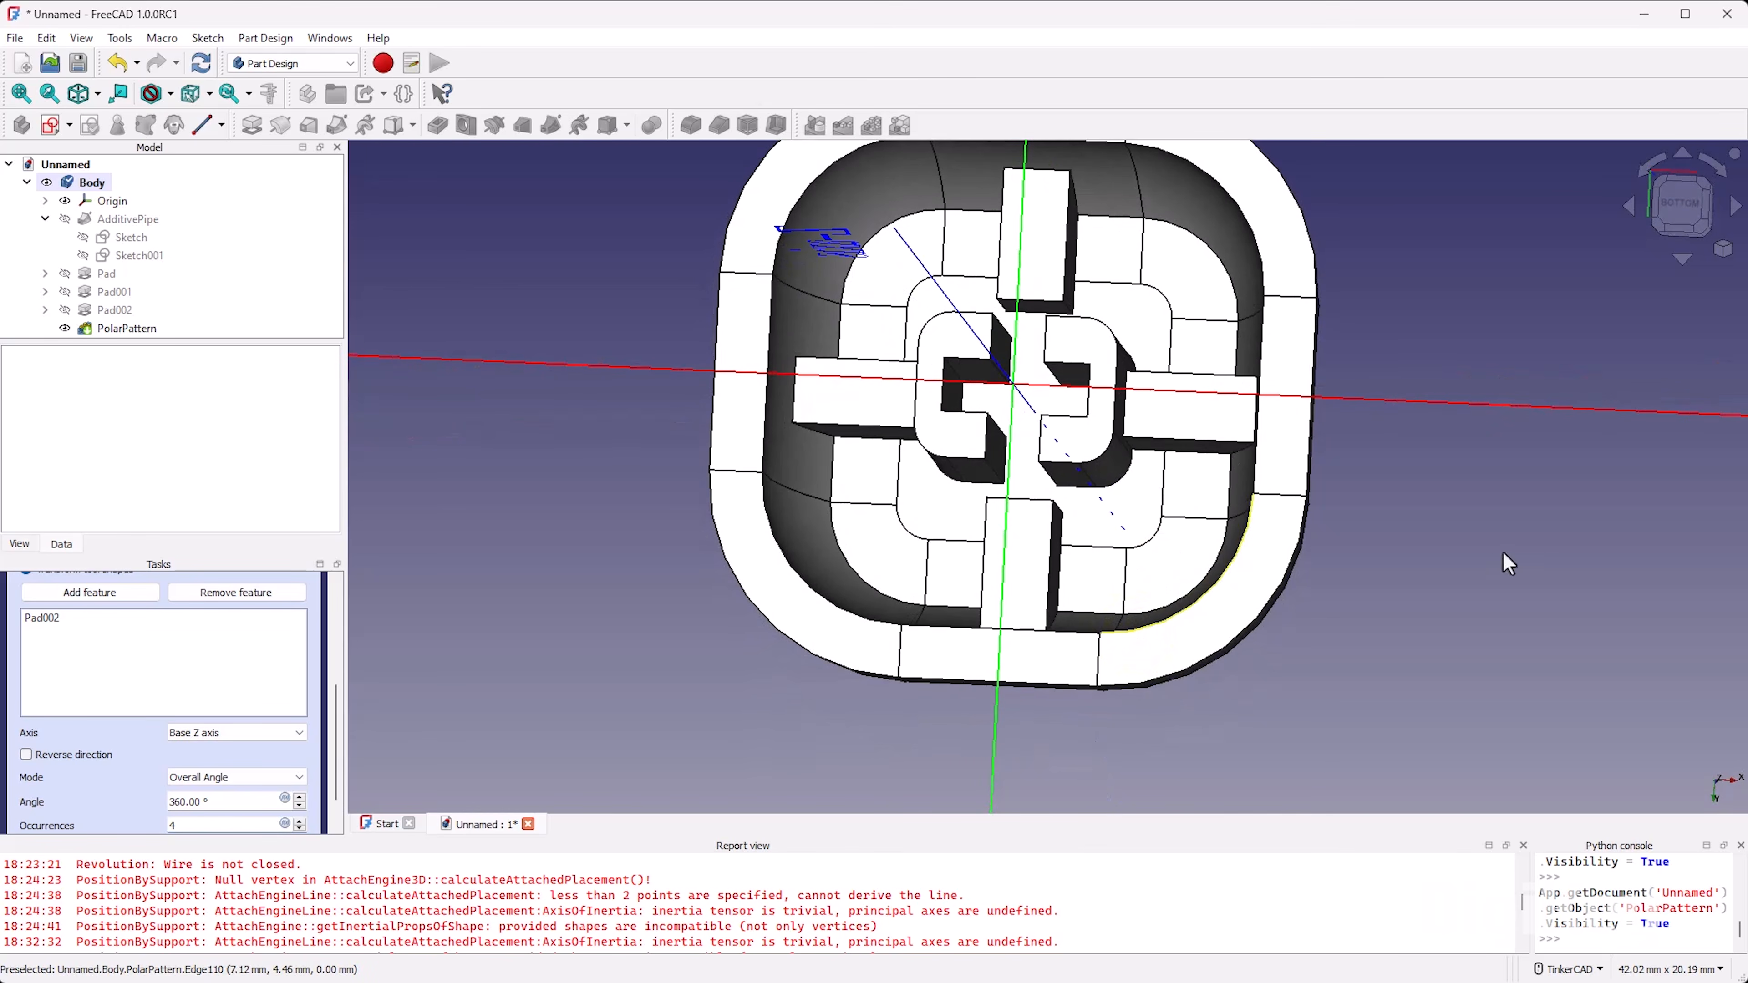
pyautogui.scroll(4, 1101, 482)
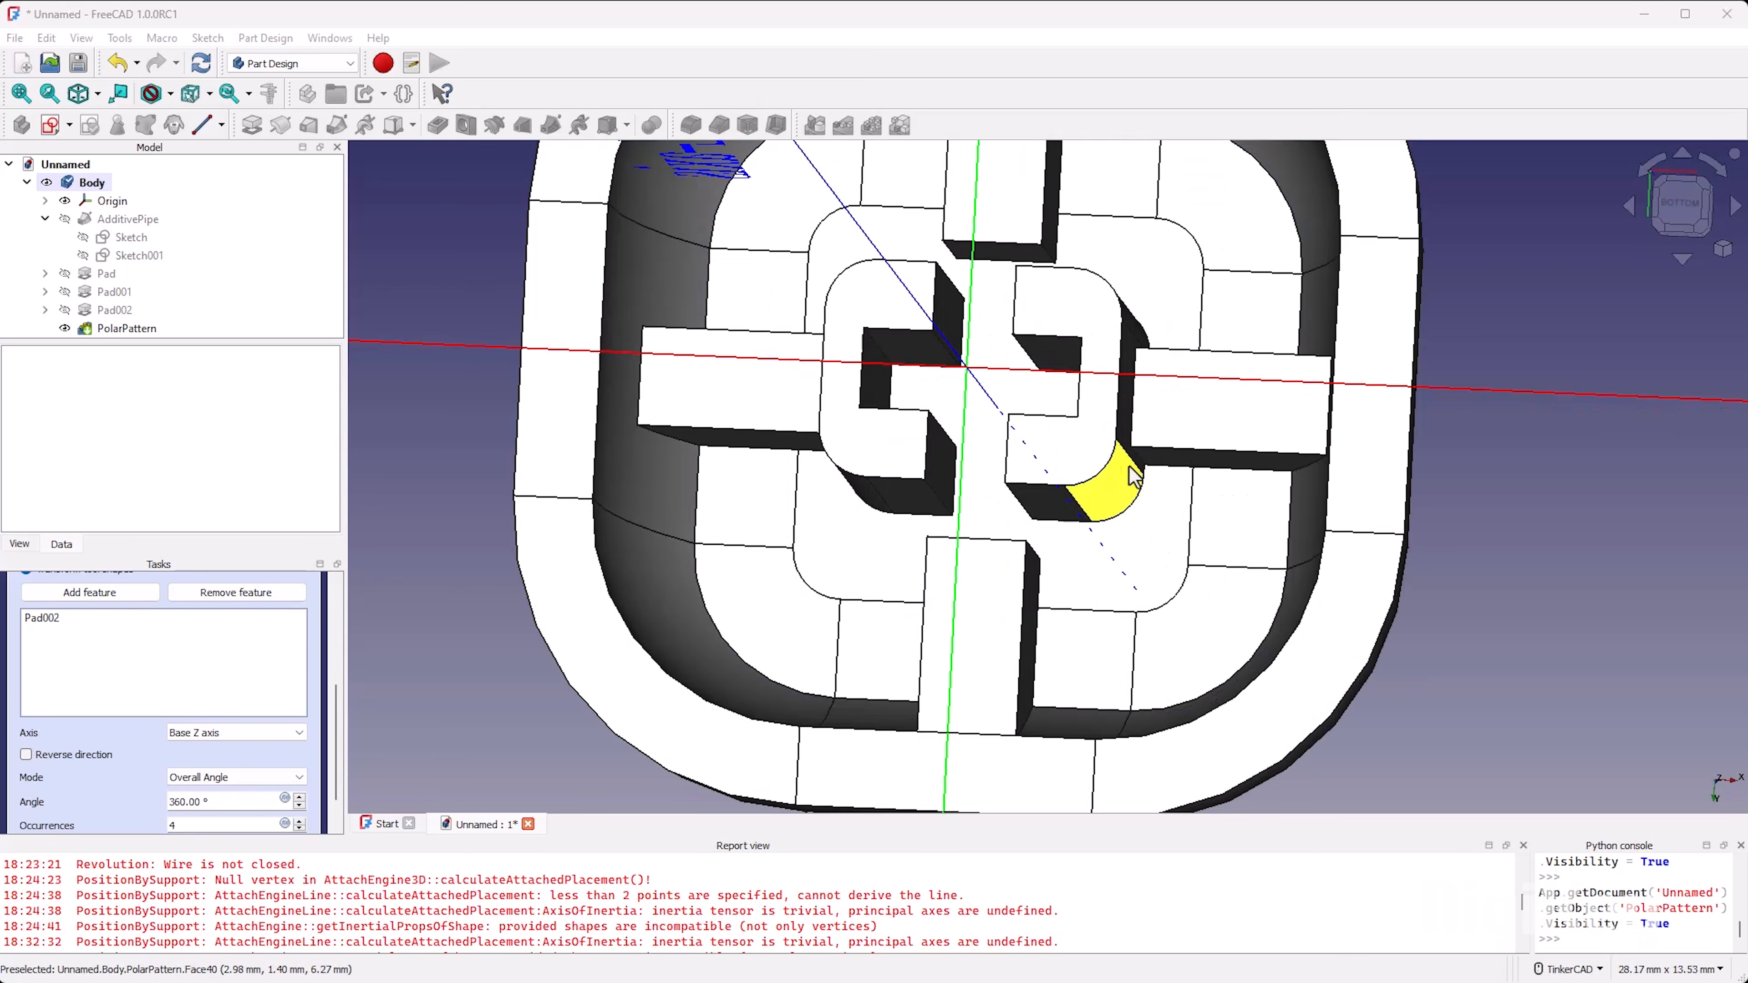
pyautogui.moveTo(1110, 491)
pyautogui.mouseDown(button='right')
pyautogui.moveTo(1129, 456)
pyautogui.moveTo(1149, 491)
pyautogui.moveTo(1132, 439)
pyautogui.mouseUp(button='right')
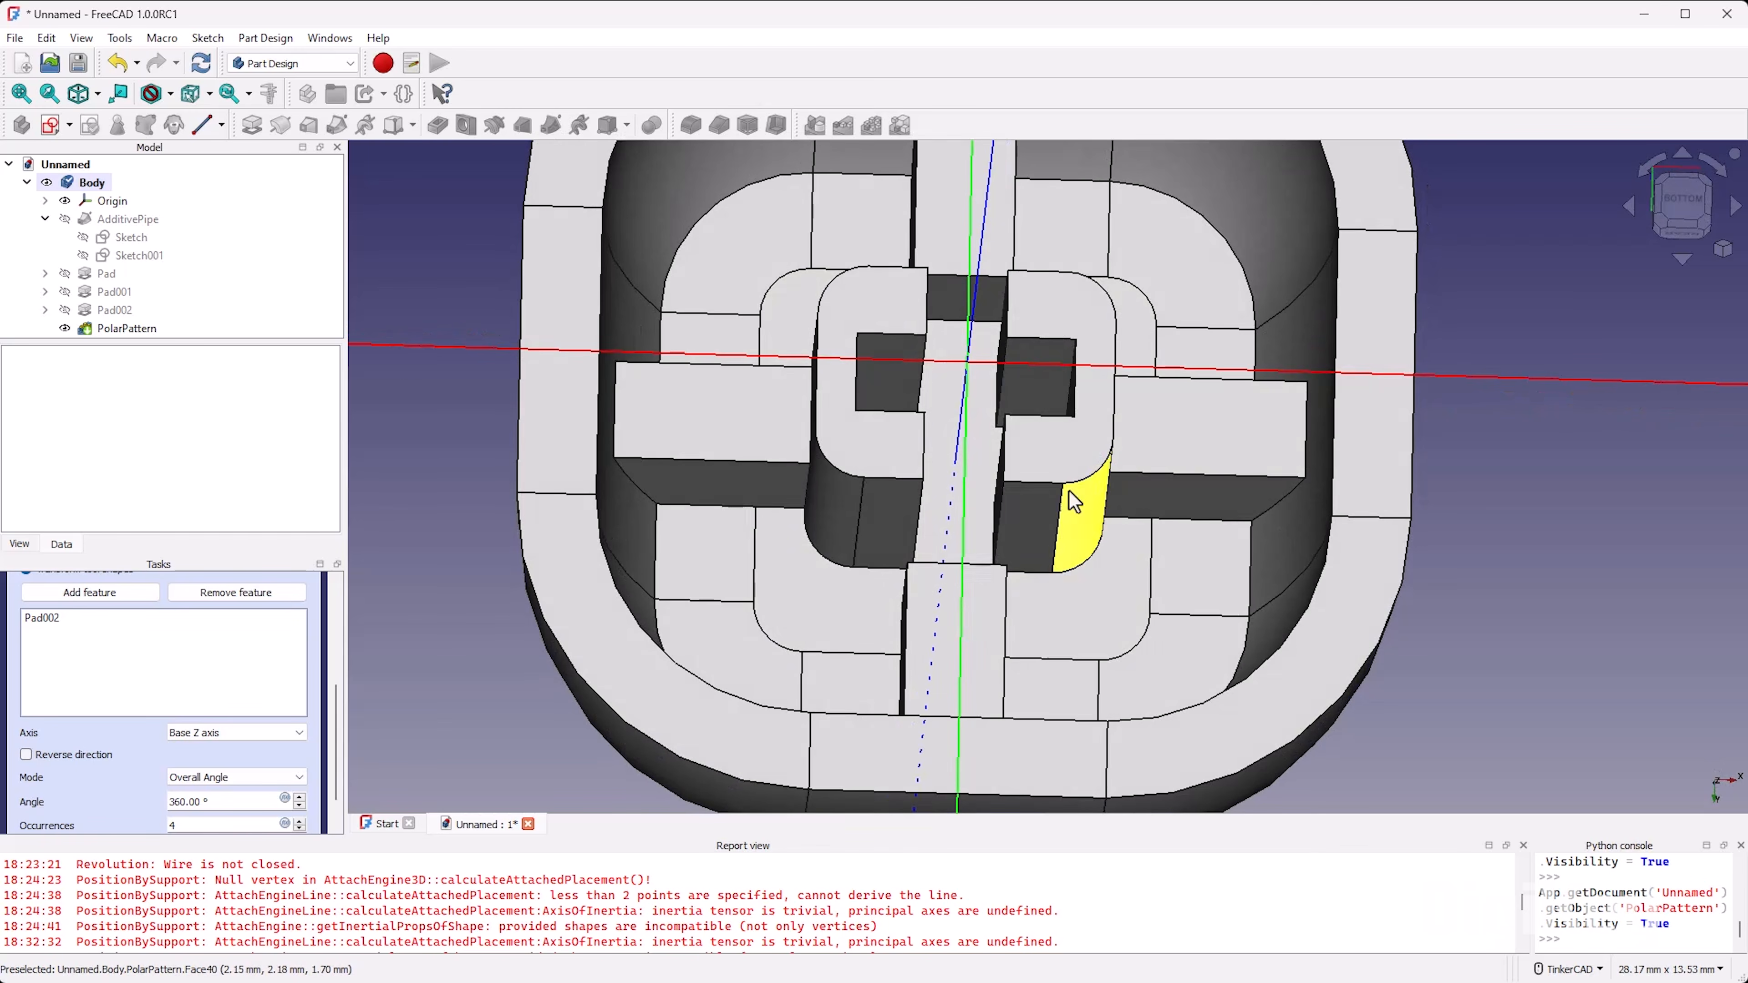
pyautogui.moveTo(1068, 489); pyautogui.dragTo(1062, 549, button='right')
pyautogui.moveTo(1006, 469); pyautogui.dragTo(1060, 531, button='right')
pyautogui.scroll(3, 146, 780)
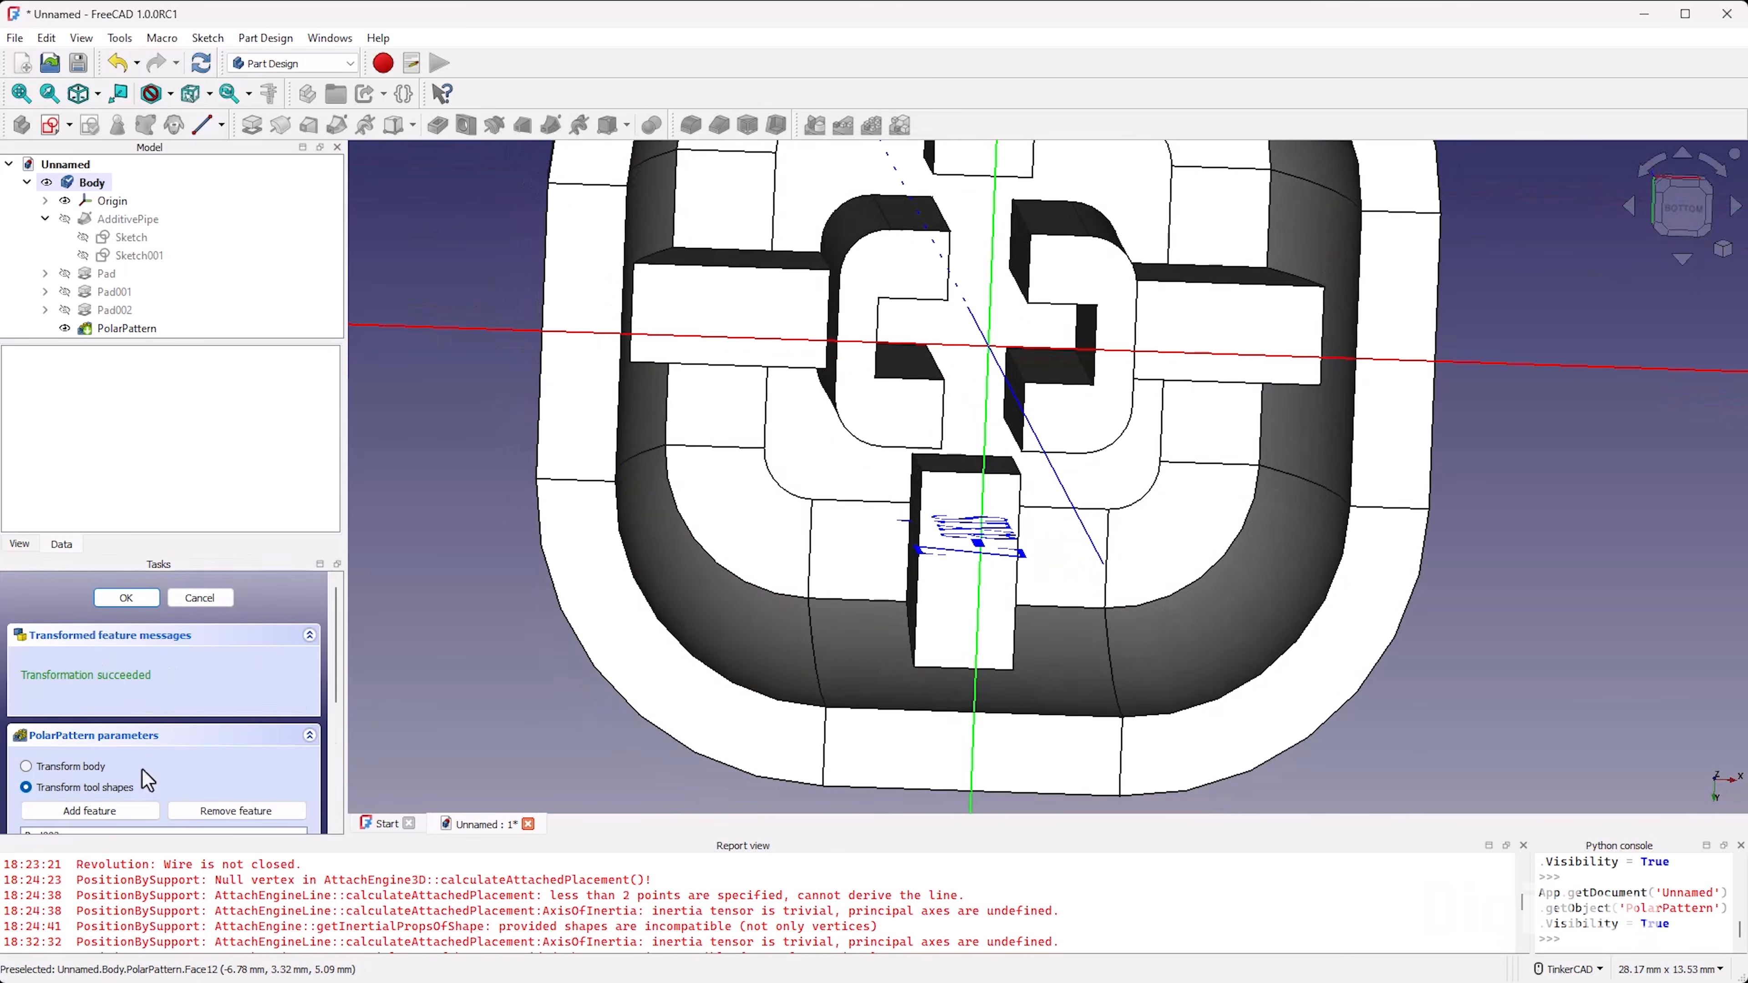
pyautogui.click(126, 598)
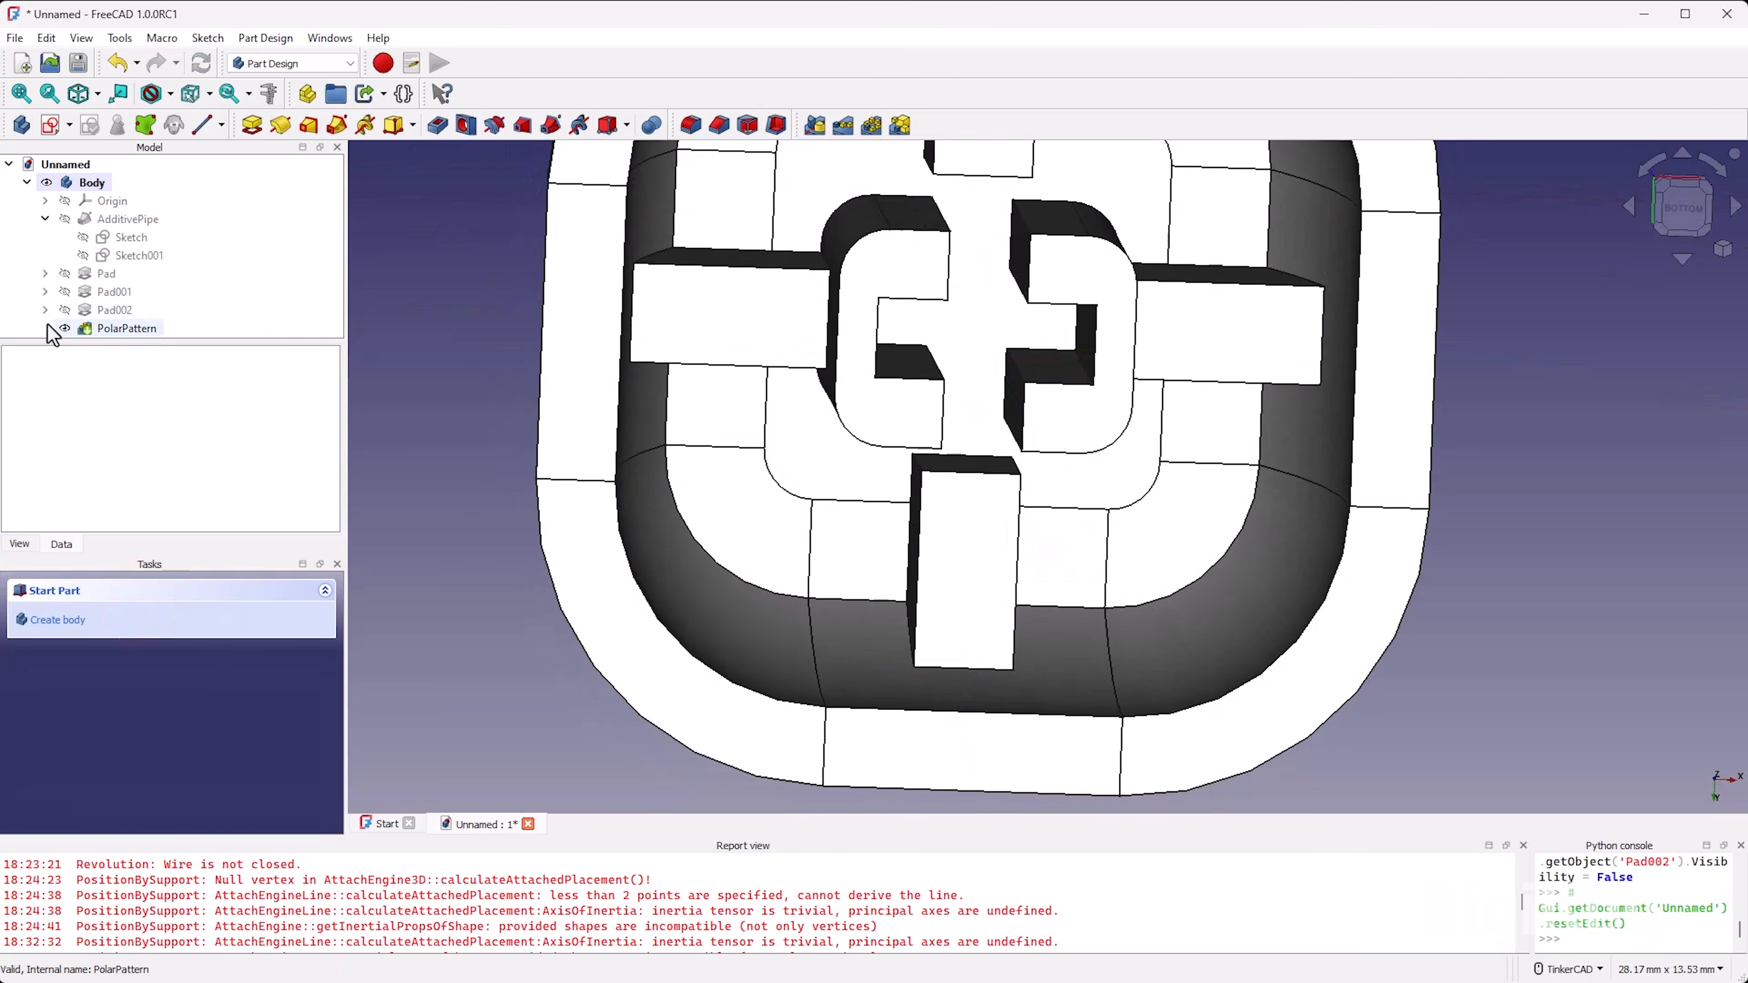
# Step: Reopen the rib's sketch and delete the coincident constraint holding its upper right corner to the stem's outer edge
pyautogui.click(43, 309)
pyautogui.doubleClick(127, 312)
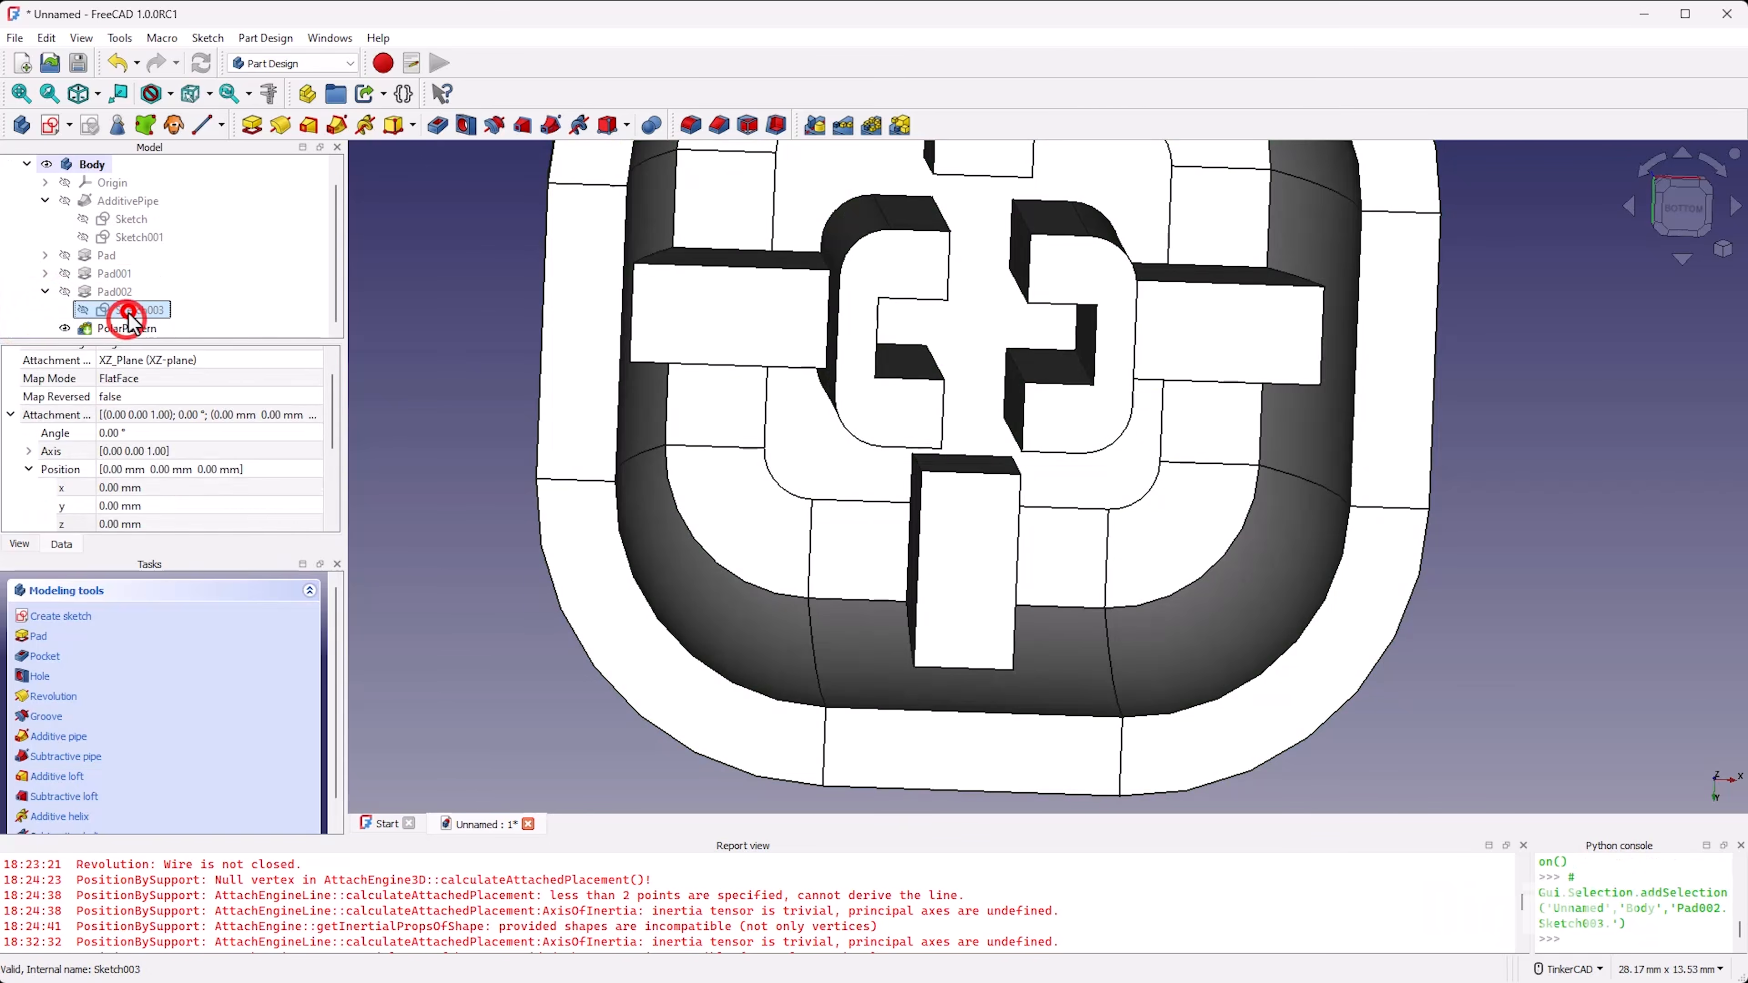
pyautogui.scroll(1, 868, 653)
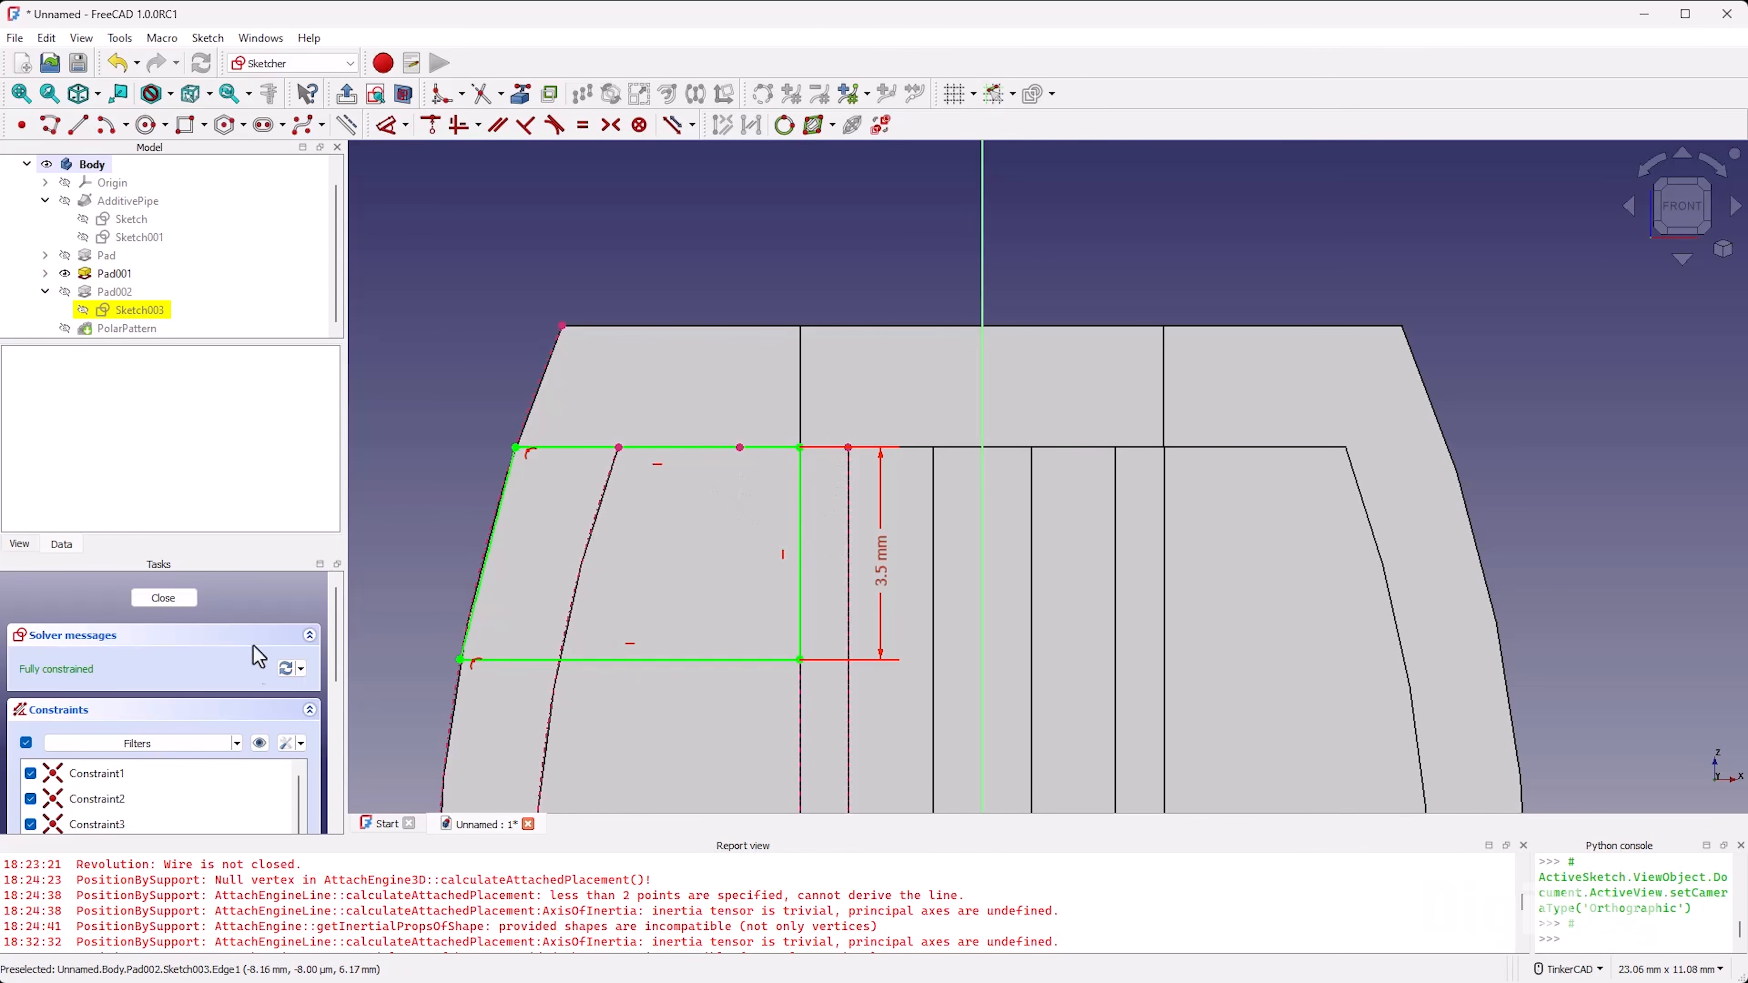
pyautogui.scroll(-3, 253, 682)
pyautogui.scroll(-5, 168, 769)
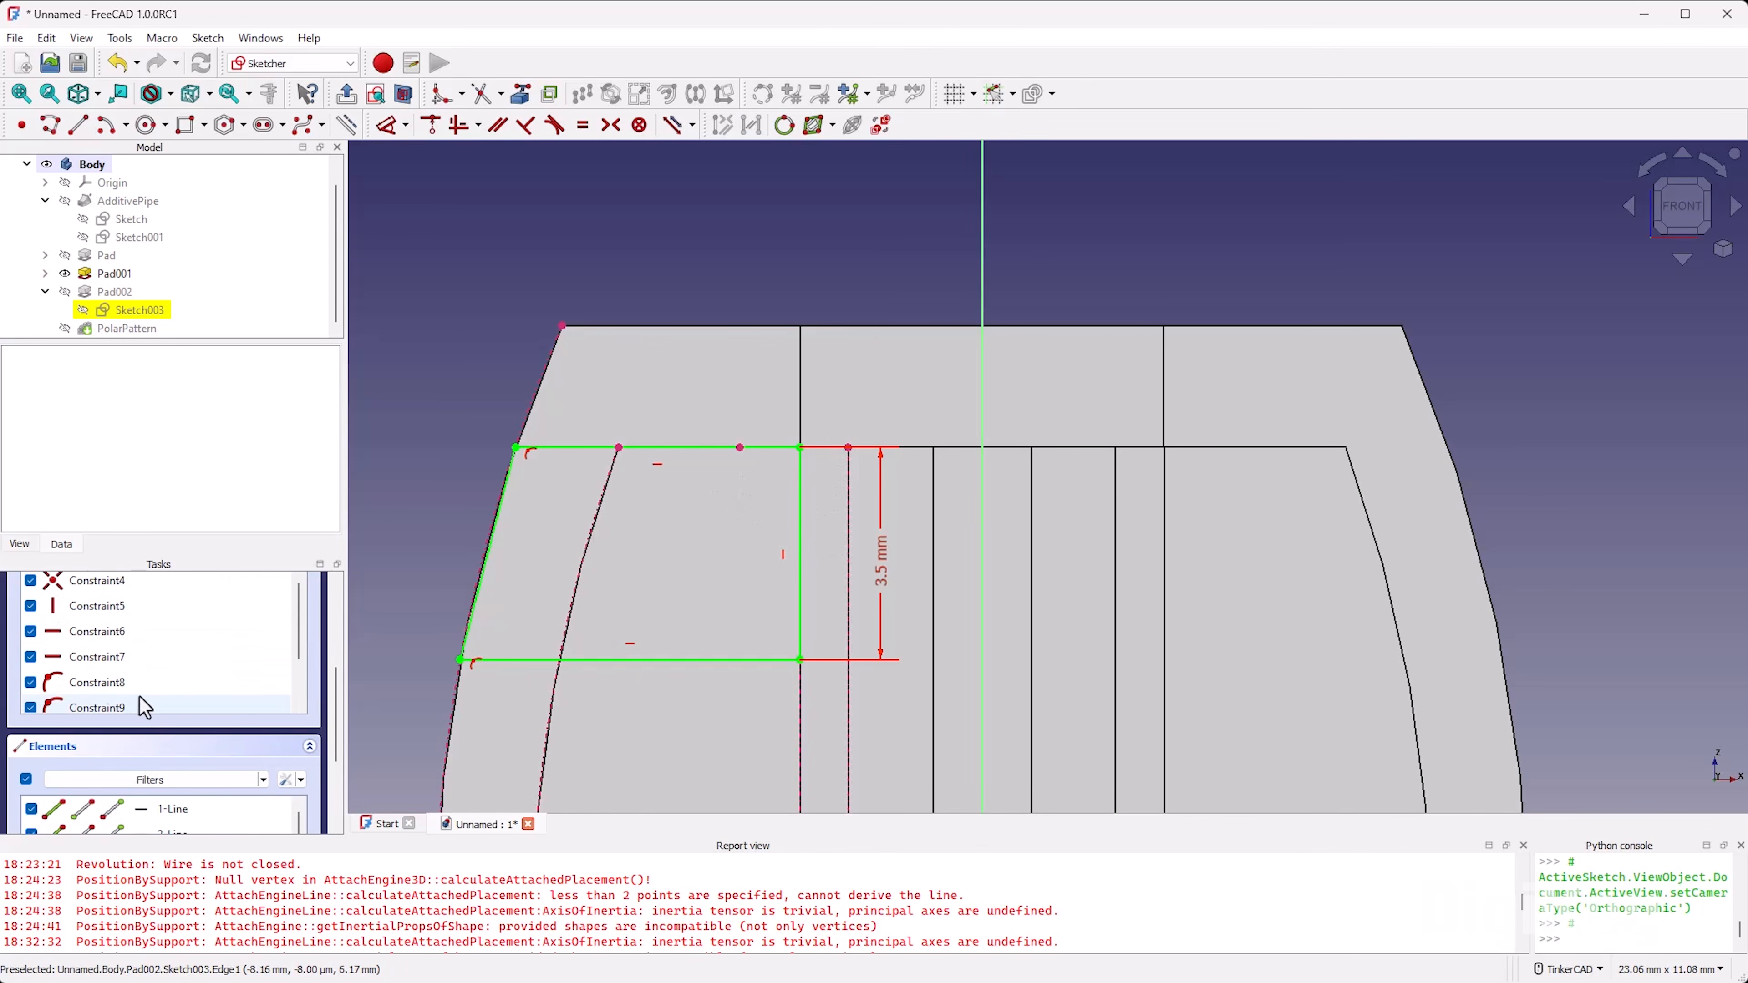
pyautogui.click(137, 659)
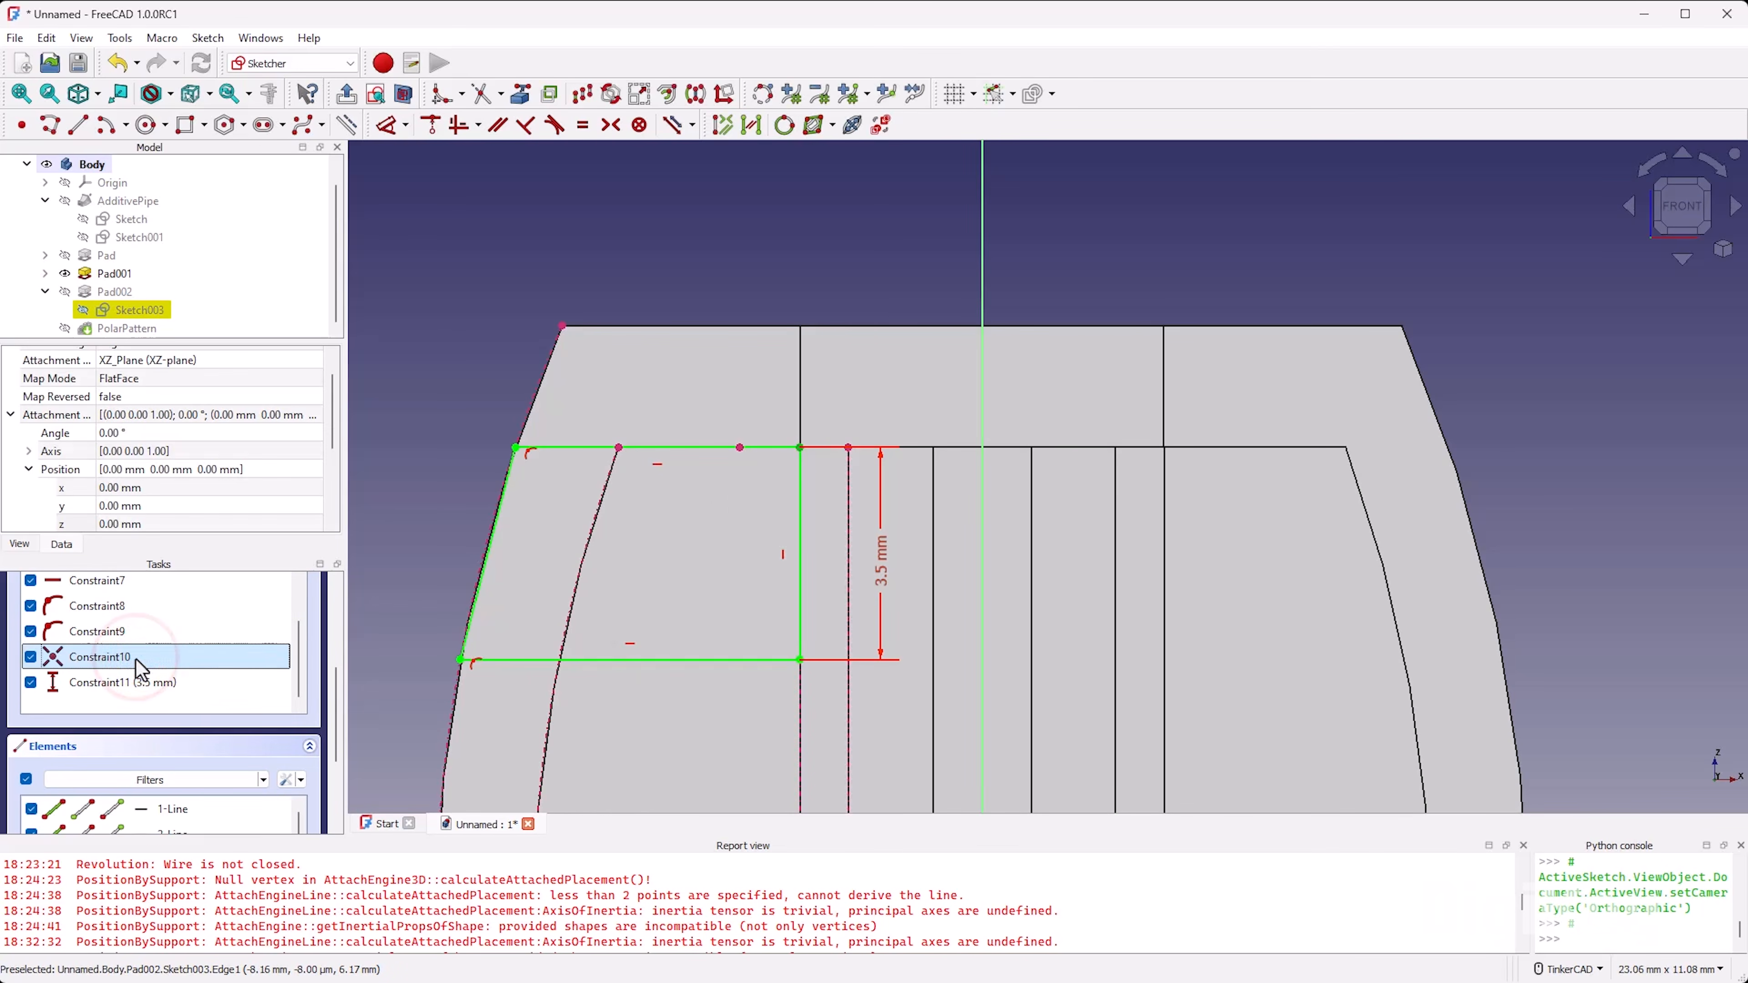
pyautogui.press('Delete')
# Step: Make the profile's upper right corner coincident with the top endpoint of the stem half's inner projected edge, and close the sketch
pyautogui.moveTo(800, 461); pyautogui.dragTo(832, 489)
pyautogui.press('c')
pyautogui.click(831, 475)
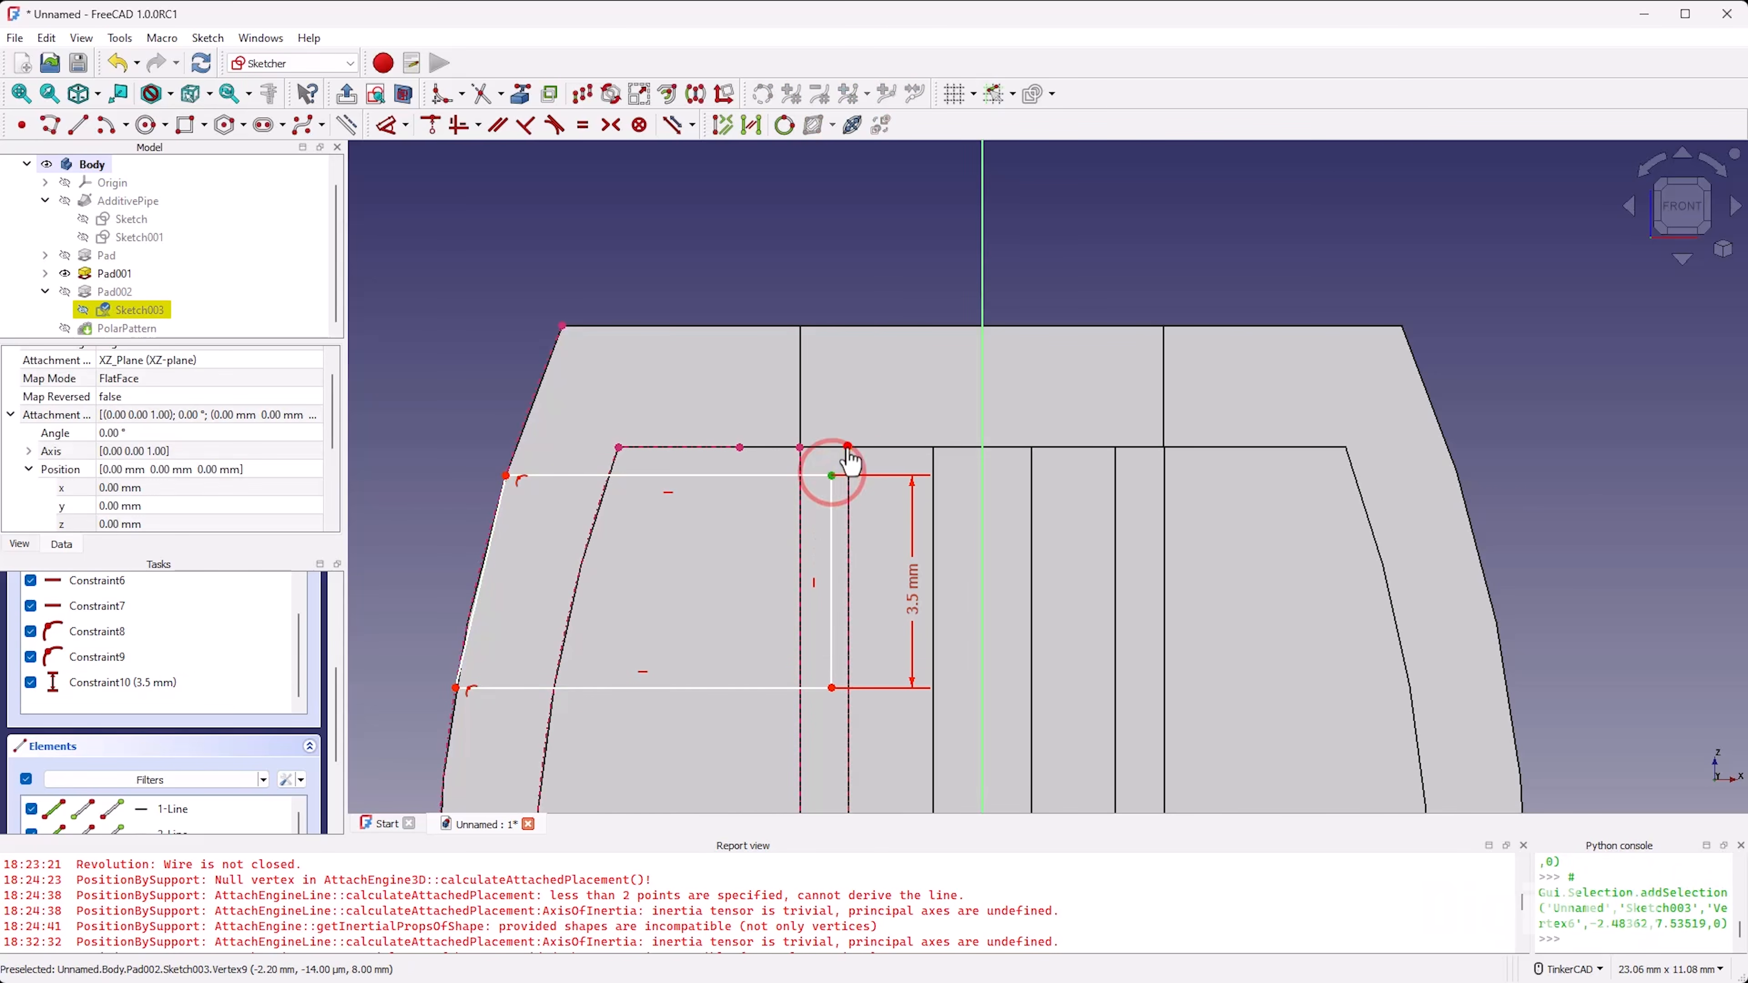
pyautogui.click(848, 447)
pyautogui.scroll(5, 312, 620)
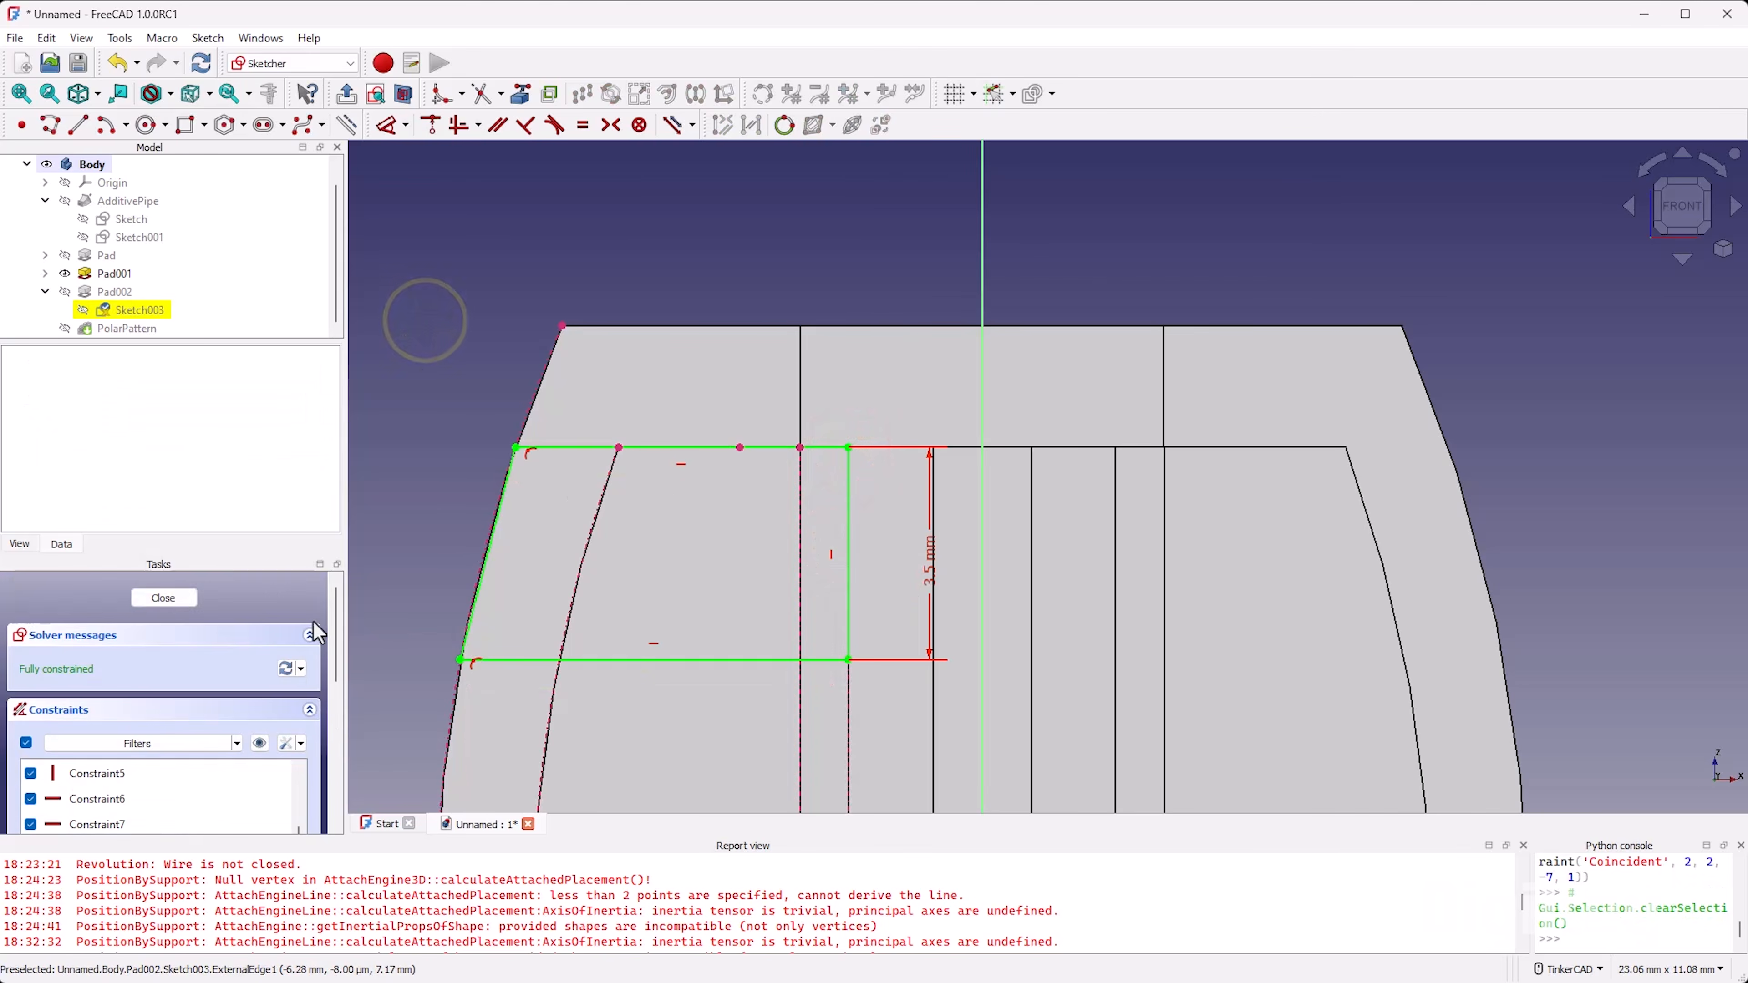
pyautogui.click(180, 591)
pyautogui.scroll(8, 991, 496)
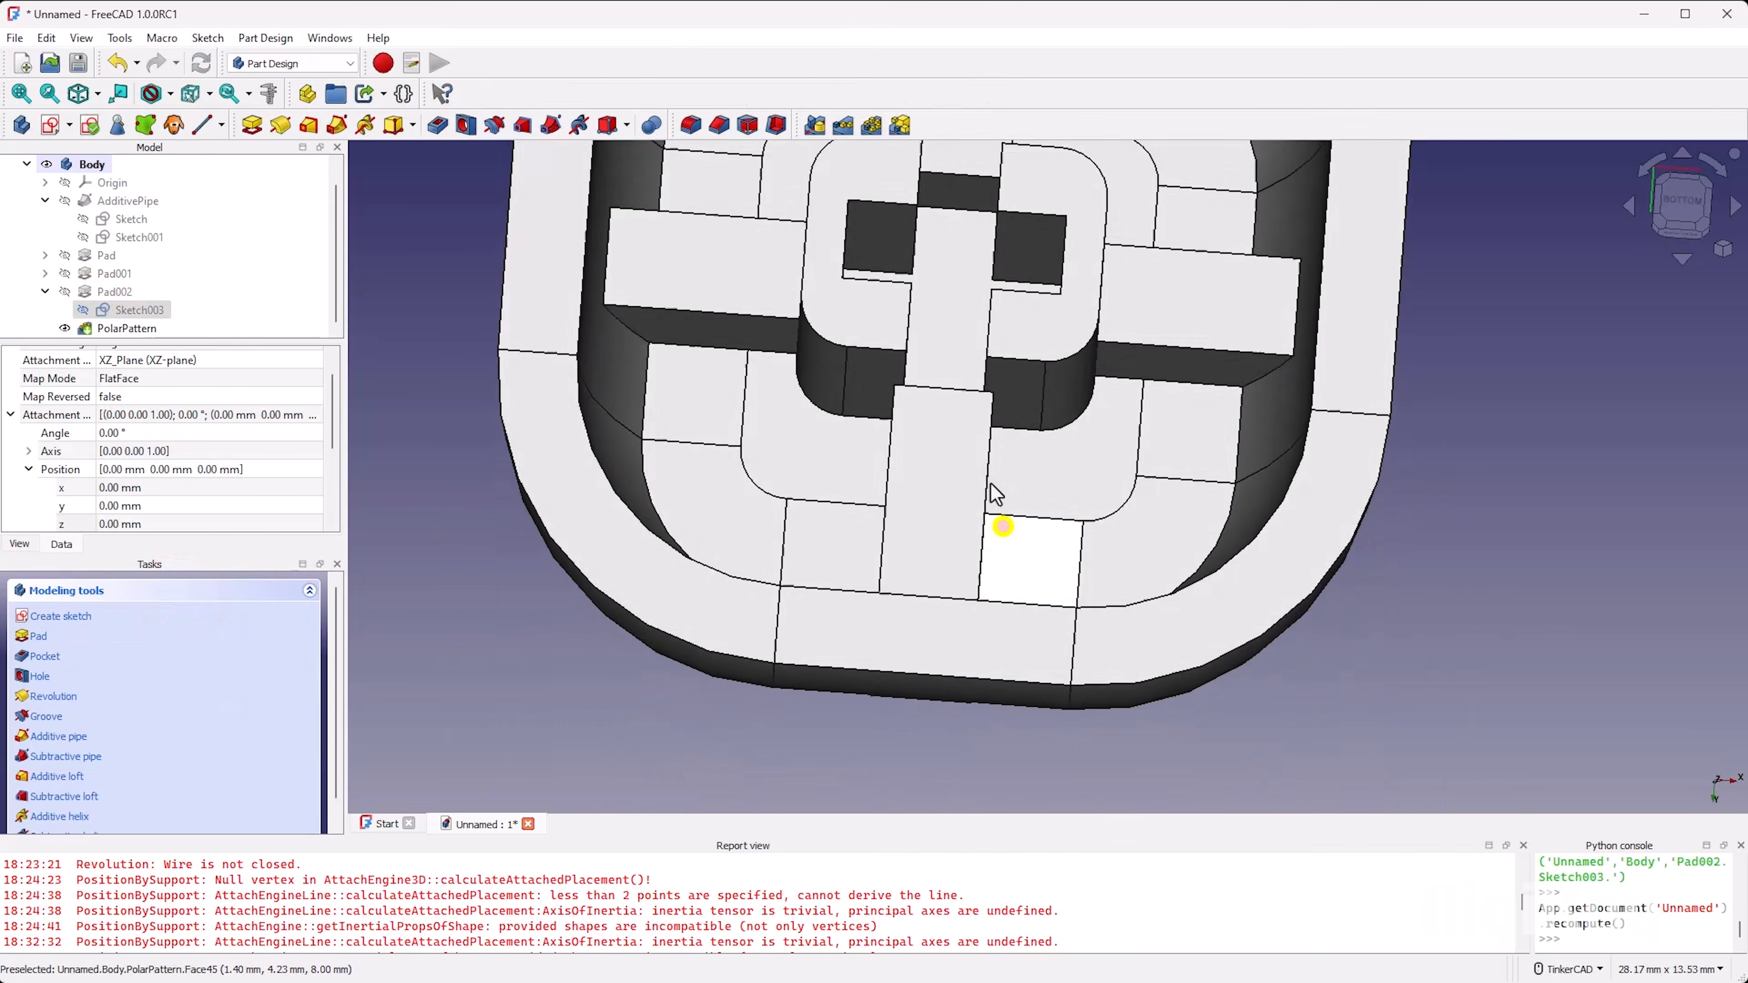
# Step: Examine where the ribs meet the stem from below, and check the keycap's outer walls and top
pyautogui.scroll(5, 979, 434)
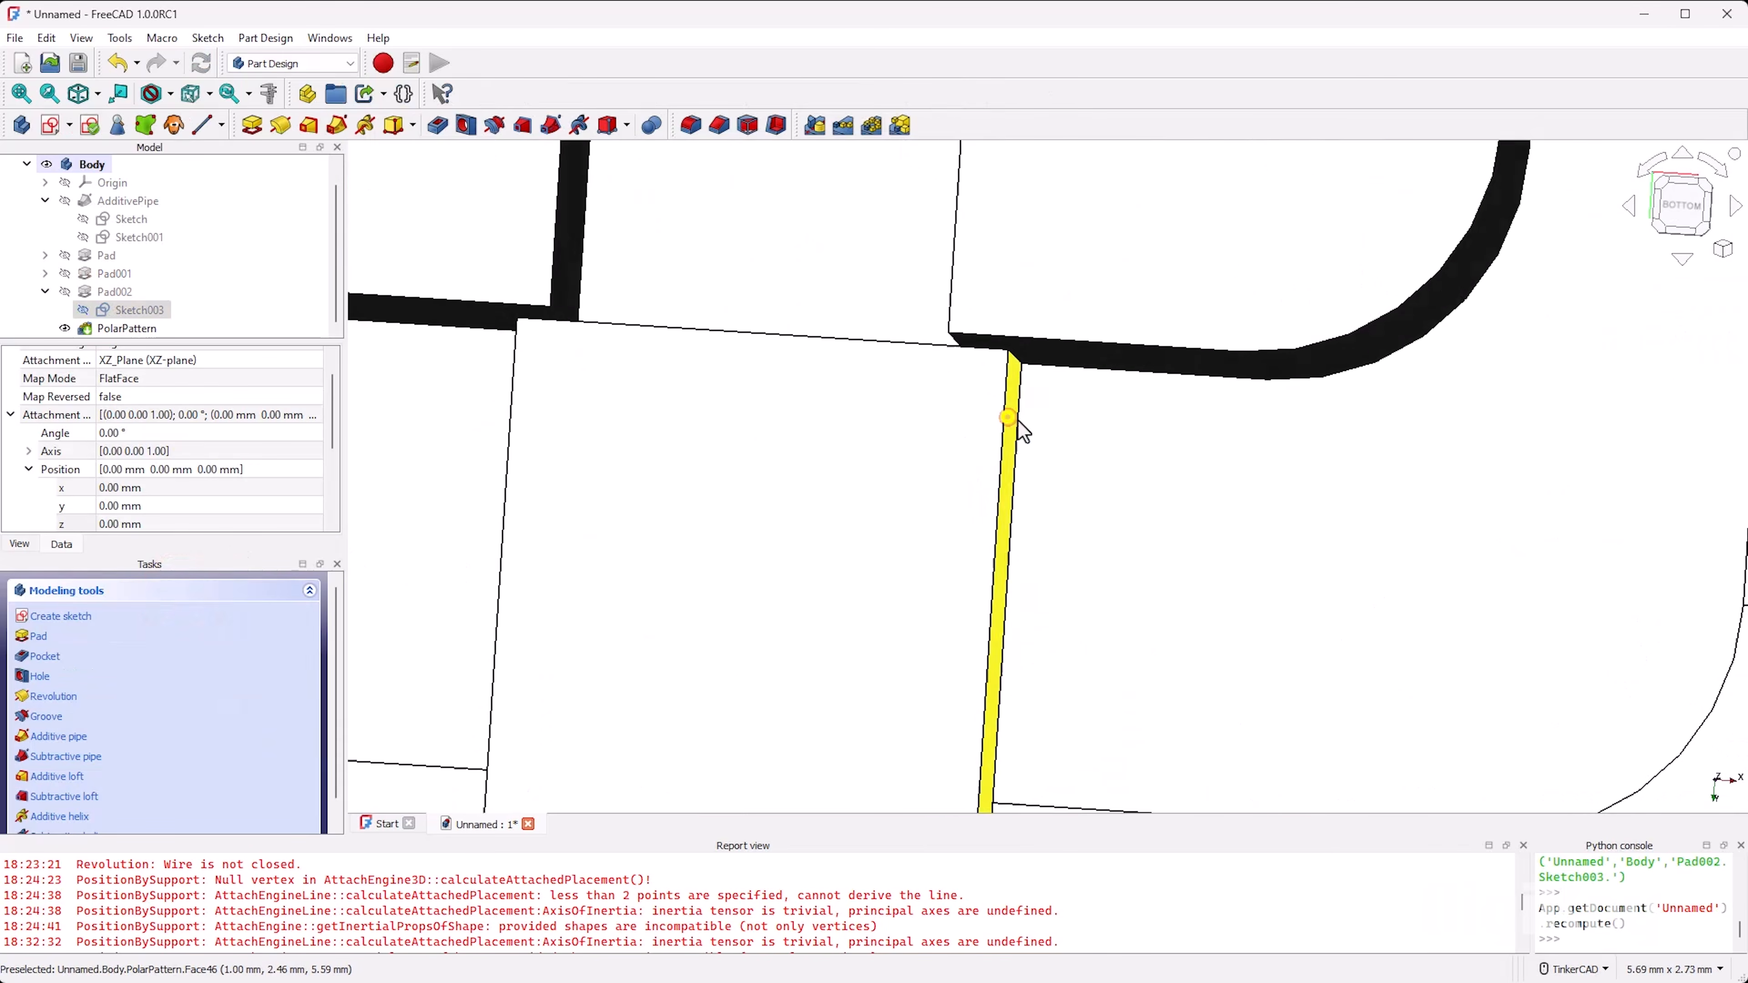
pyautogui.scroll(-15, 1029, 421)
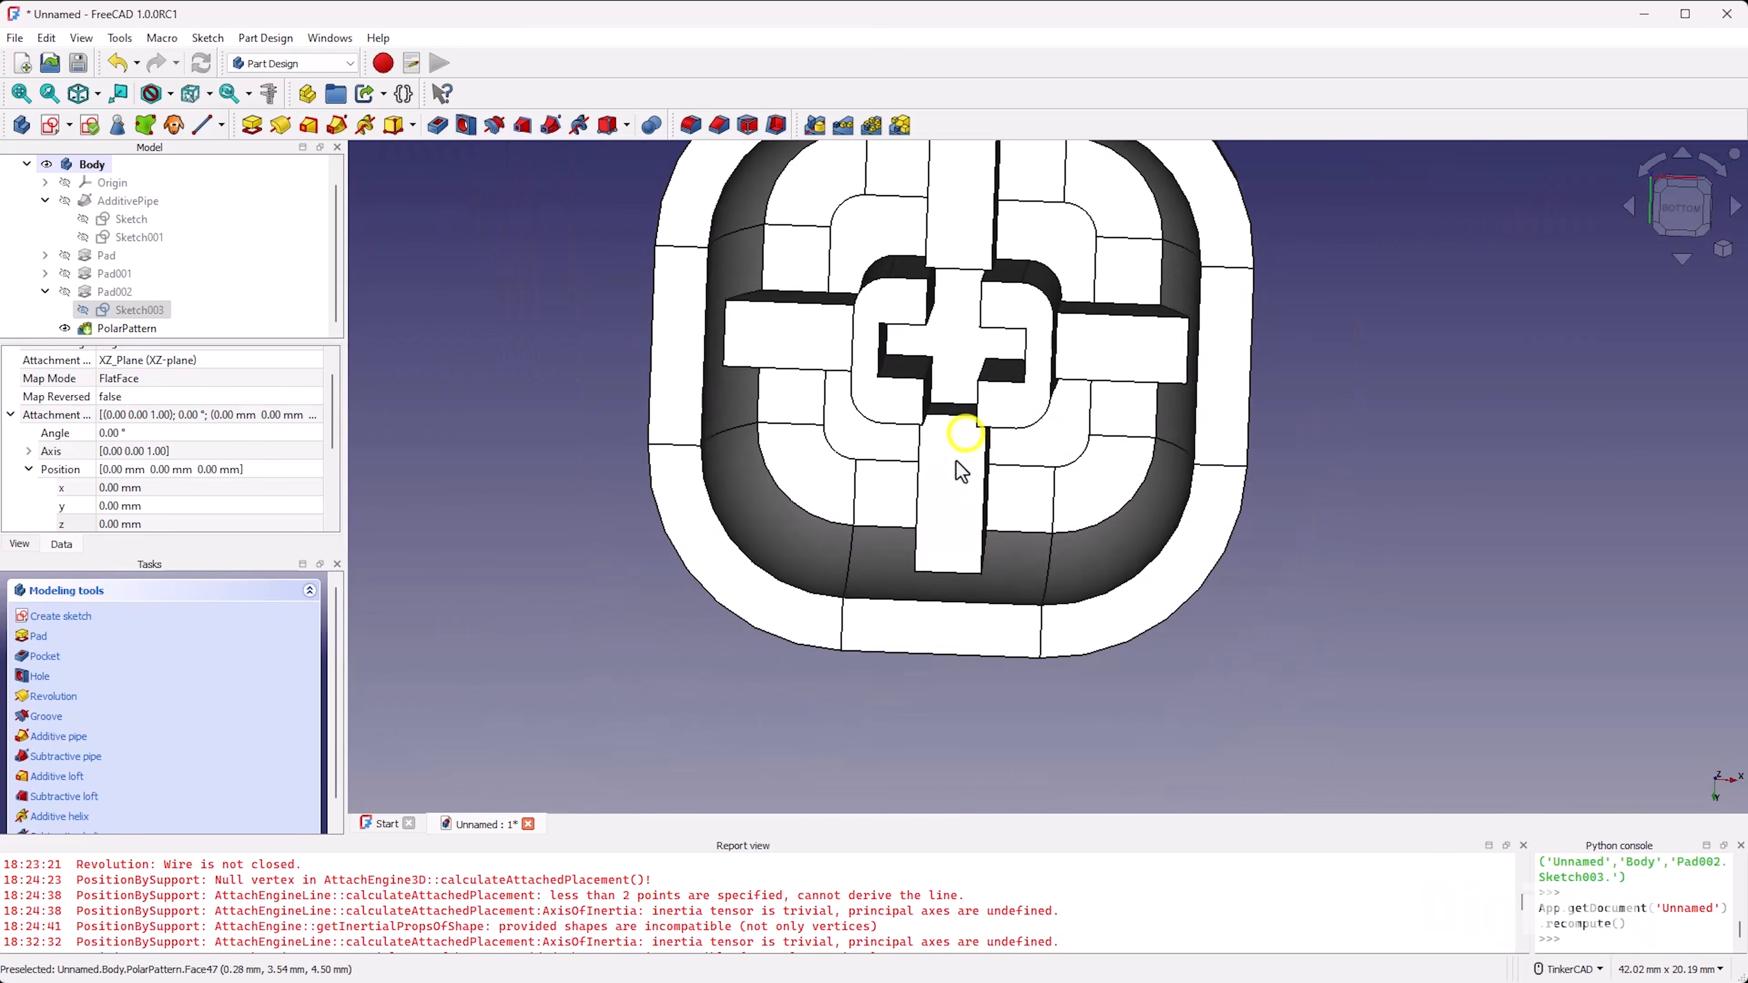
pyautogui.scroll(7, 967, 437)
pyautogui.click(1680, 208)
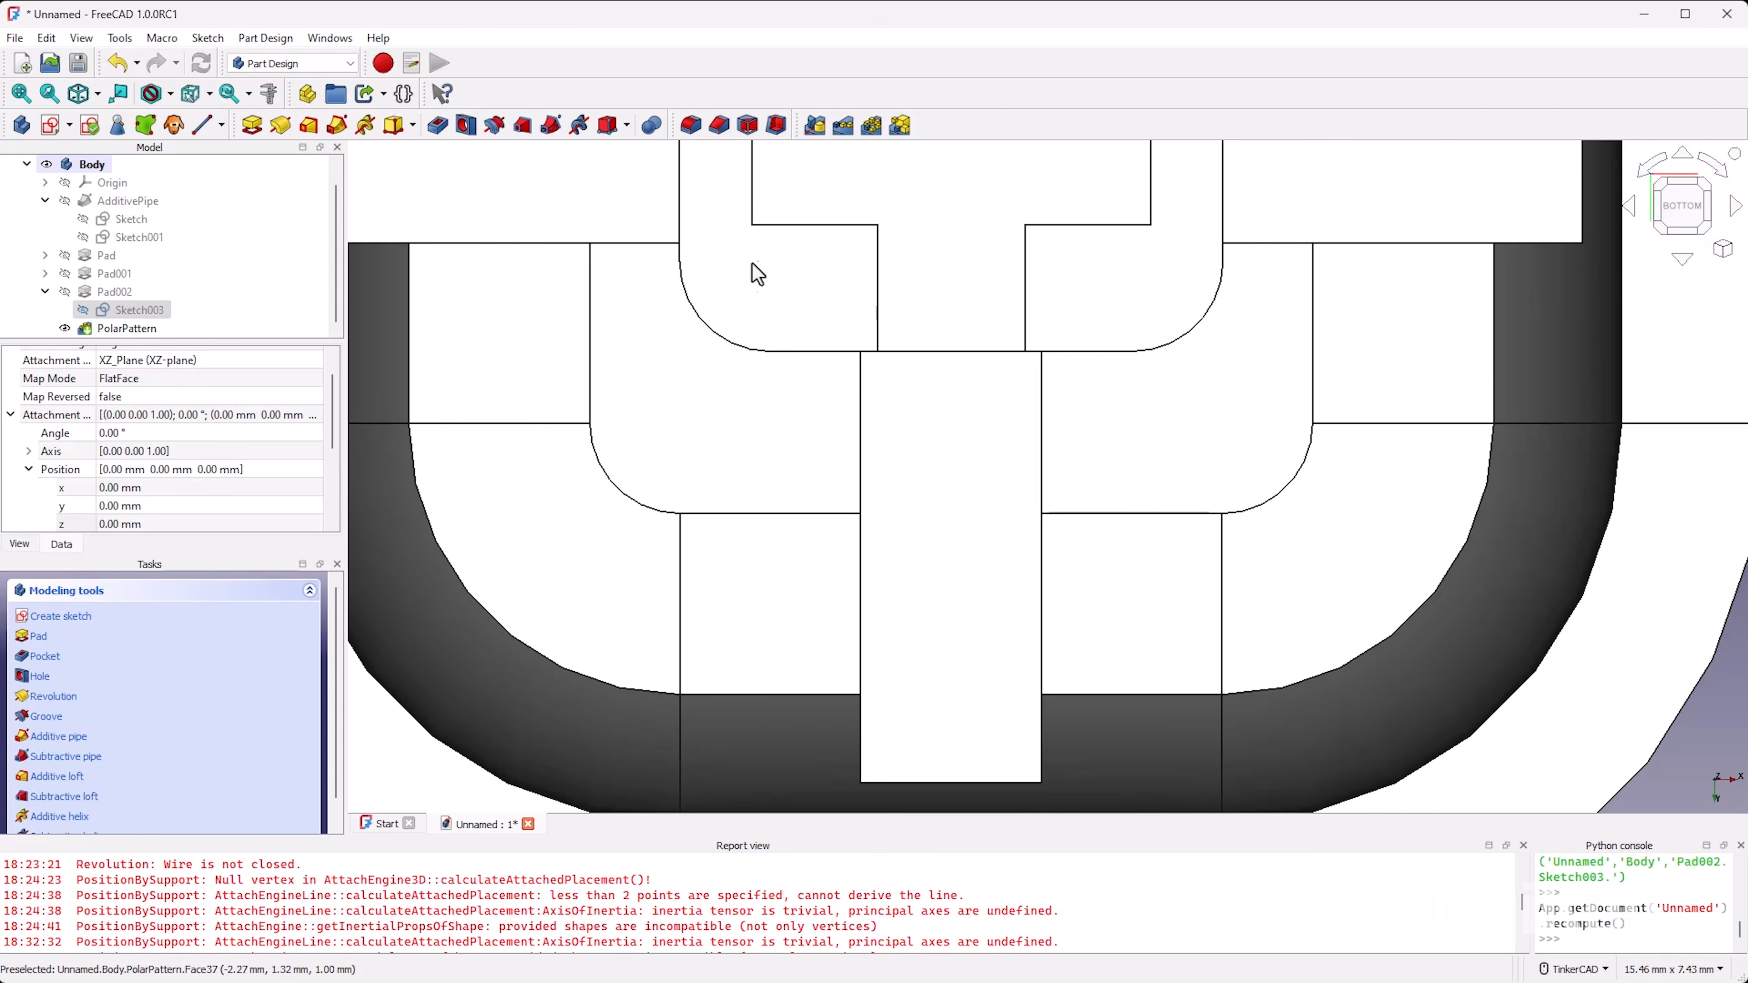
pyautogui.scroll(-5, 1009, 493)
pyautogui.moveTo(1129, 337)
pyautogui.mouseDown(button='right')
pyautogui.moveTo(1092, 390)
pyautogui.moveTo(1315, 331)
pyautogui.moveTo(1136, 471)
pyautogui.moveTo(937, 539)
pyautogui.mouseUp(button='right')
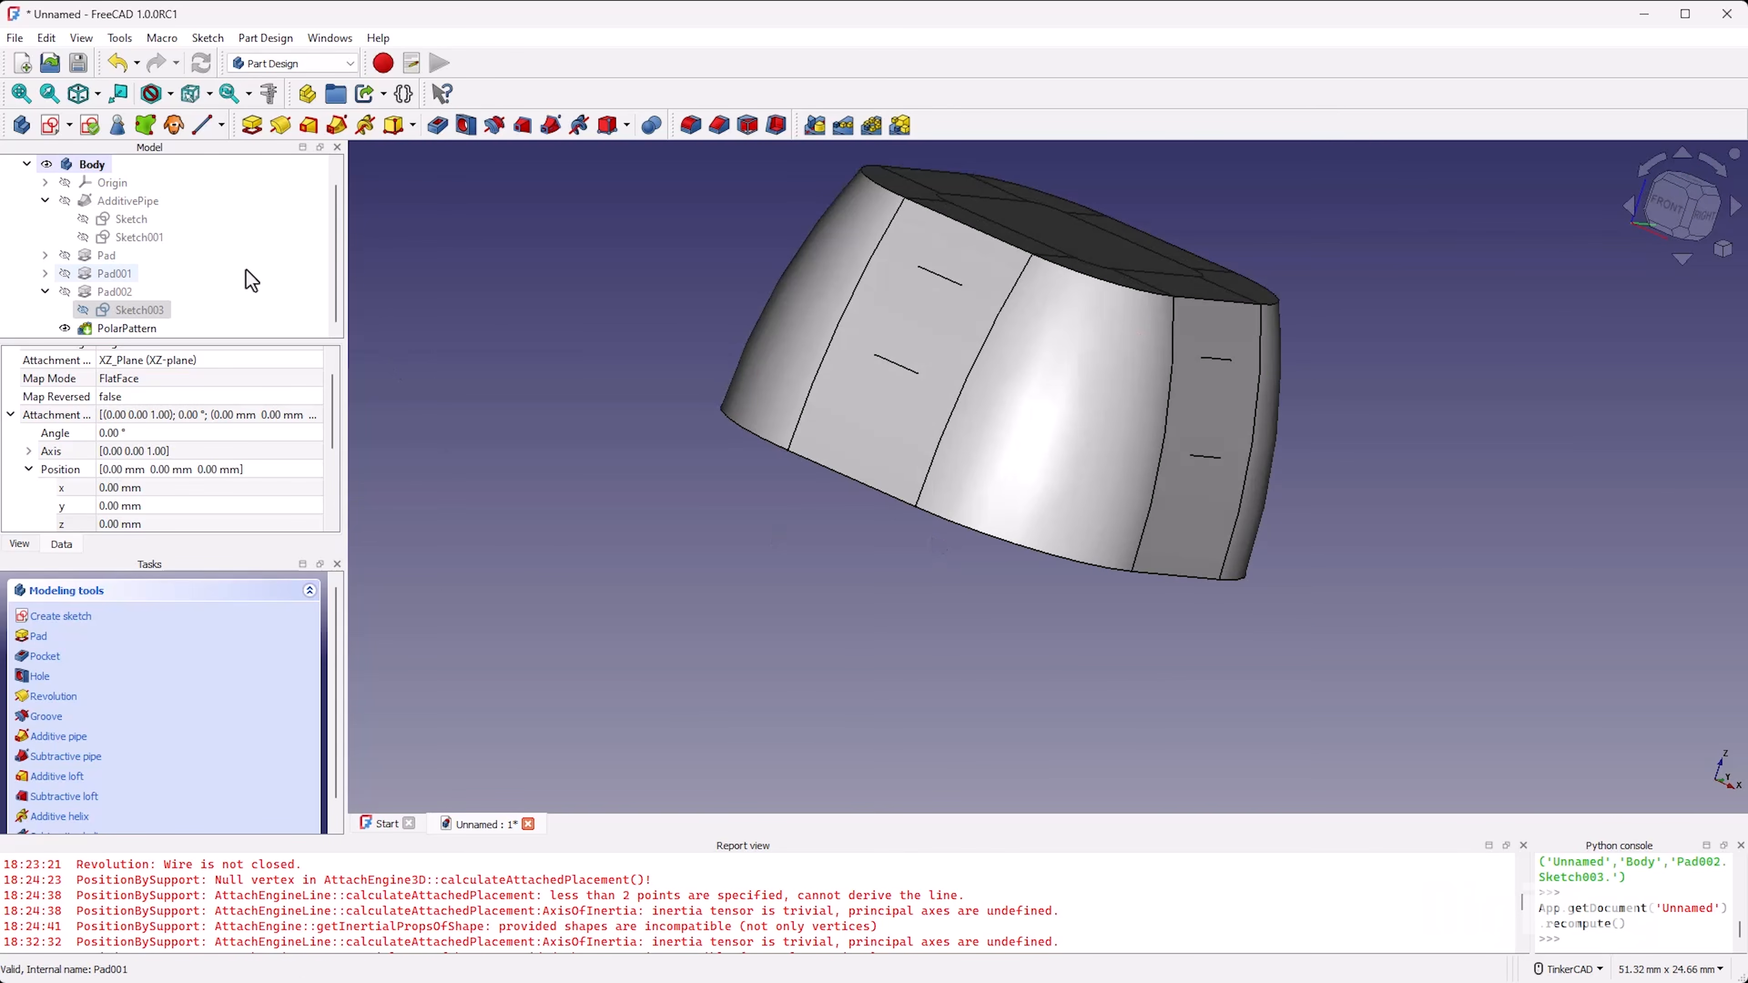
pyautogui.scroll(-4, 987, 321)
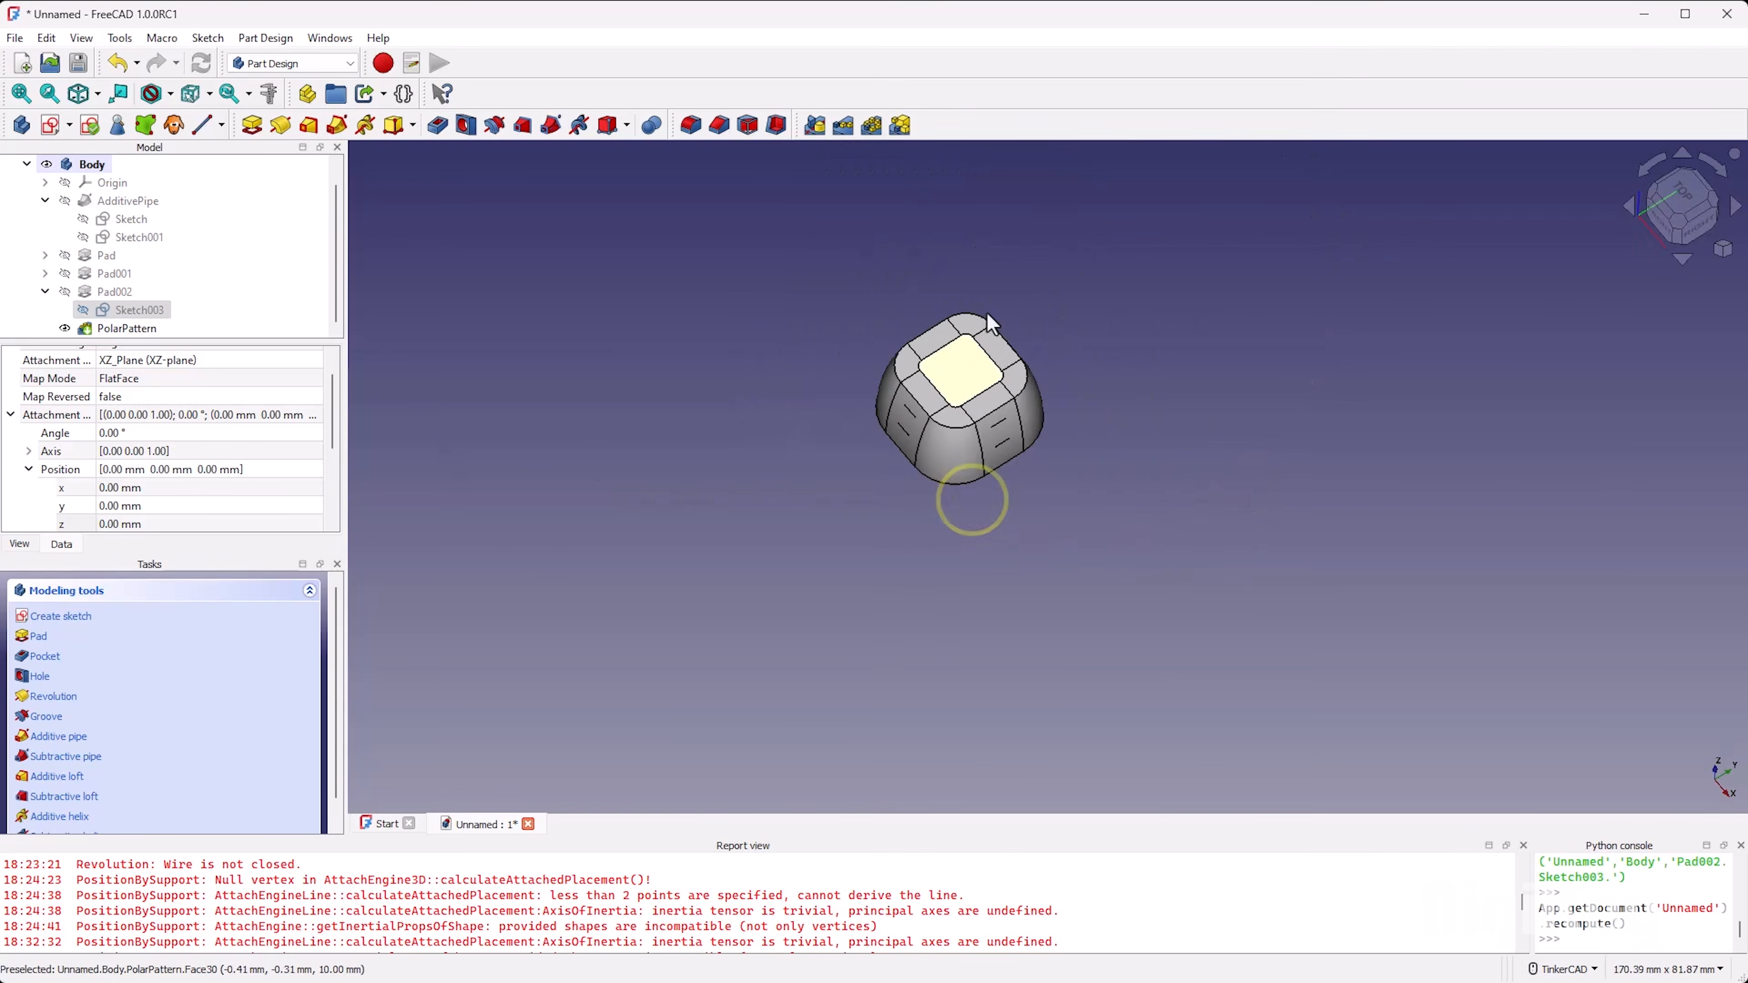
pyautogui.scroll(3, 993, 310)
pyautogui.scroll(-2, 985, 351)
pyautogui.scroll(2, 902, 444)
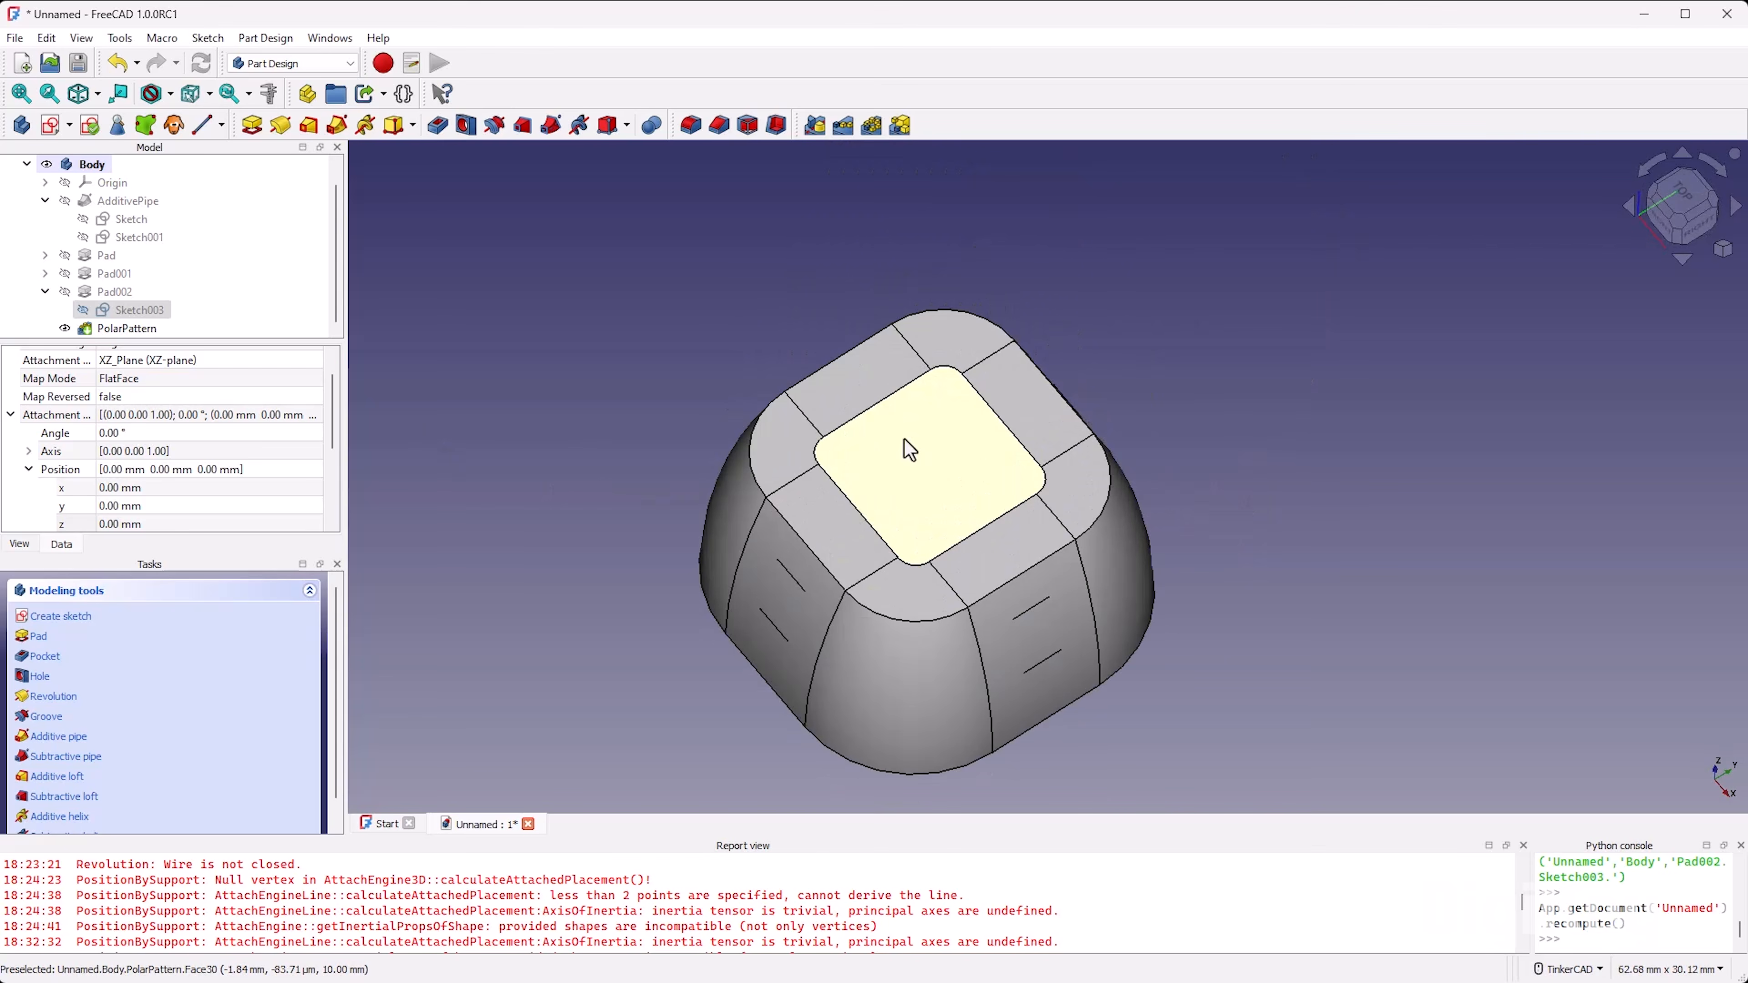
# Step: Create a sketch on the central top face and draw two circles centred on the horizontal axis at about x -5 mm and -1.8 mm
pyautogui.click(881, 458)
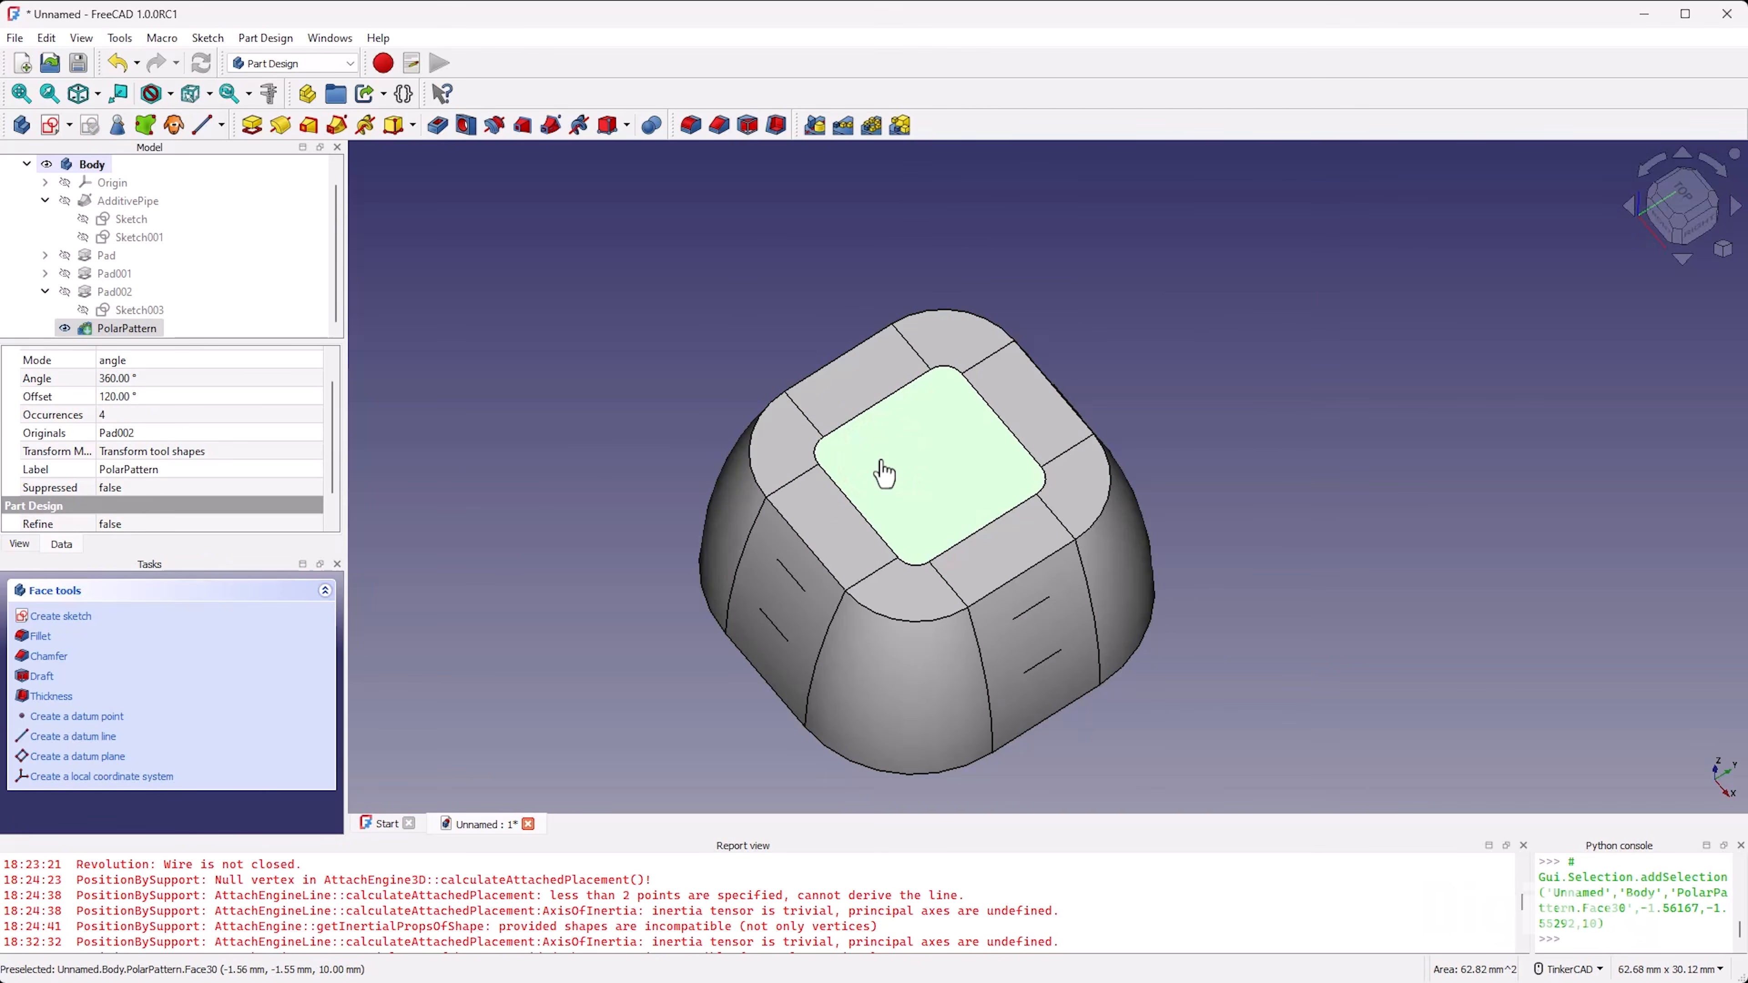
pyautogui.click(50, 125)
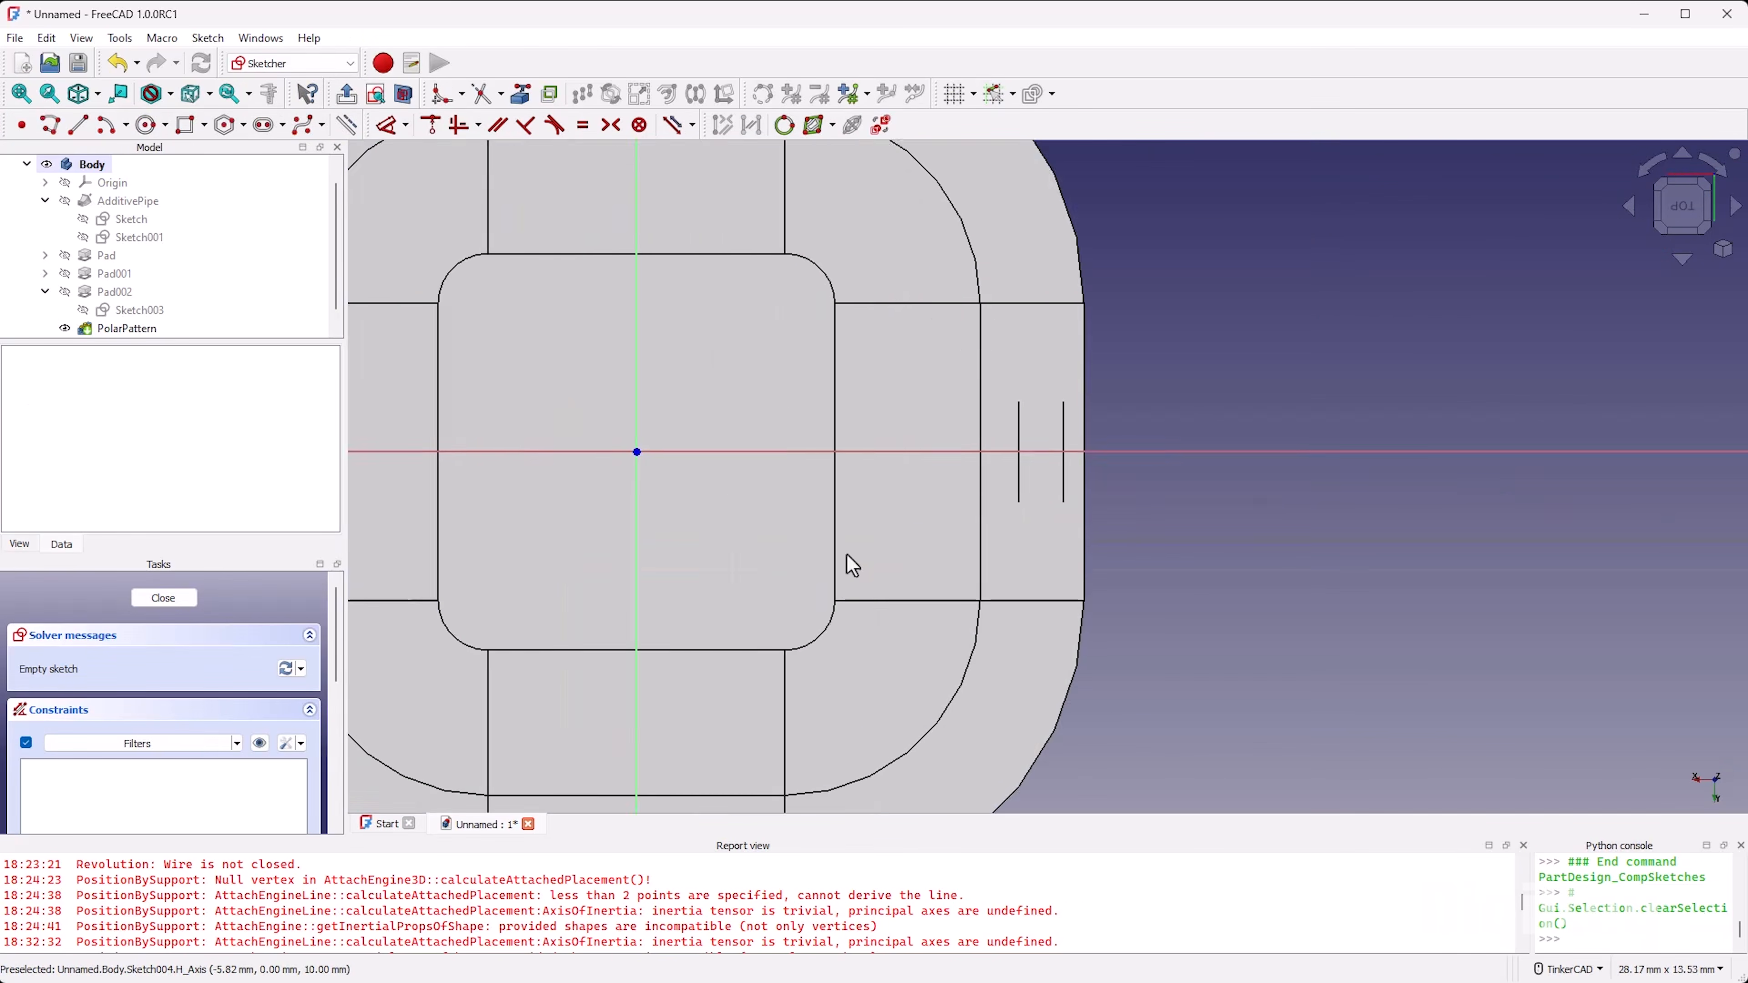
pyautogui.click(147, 125)
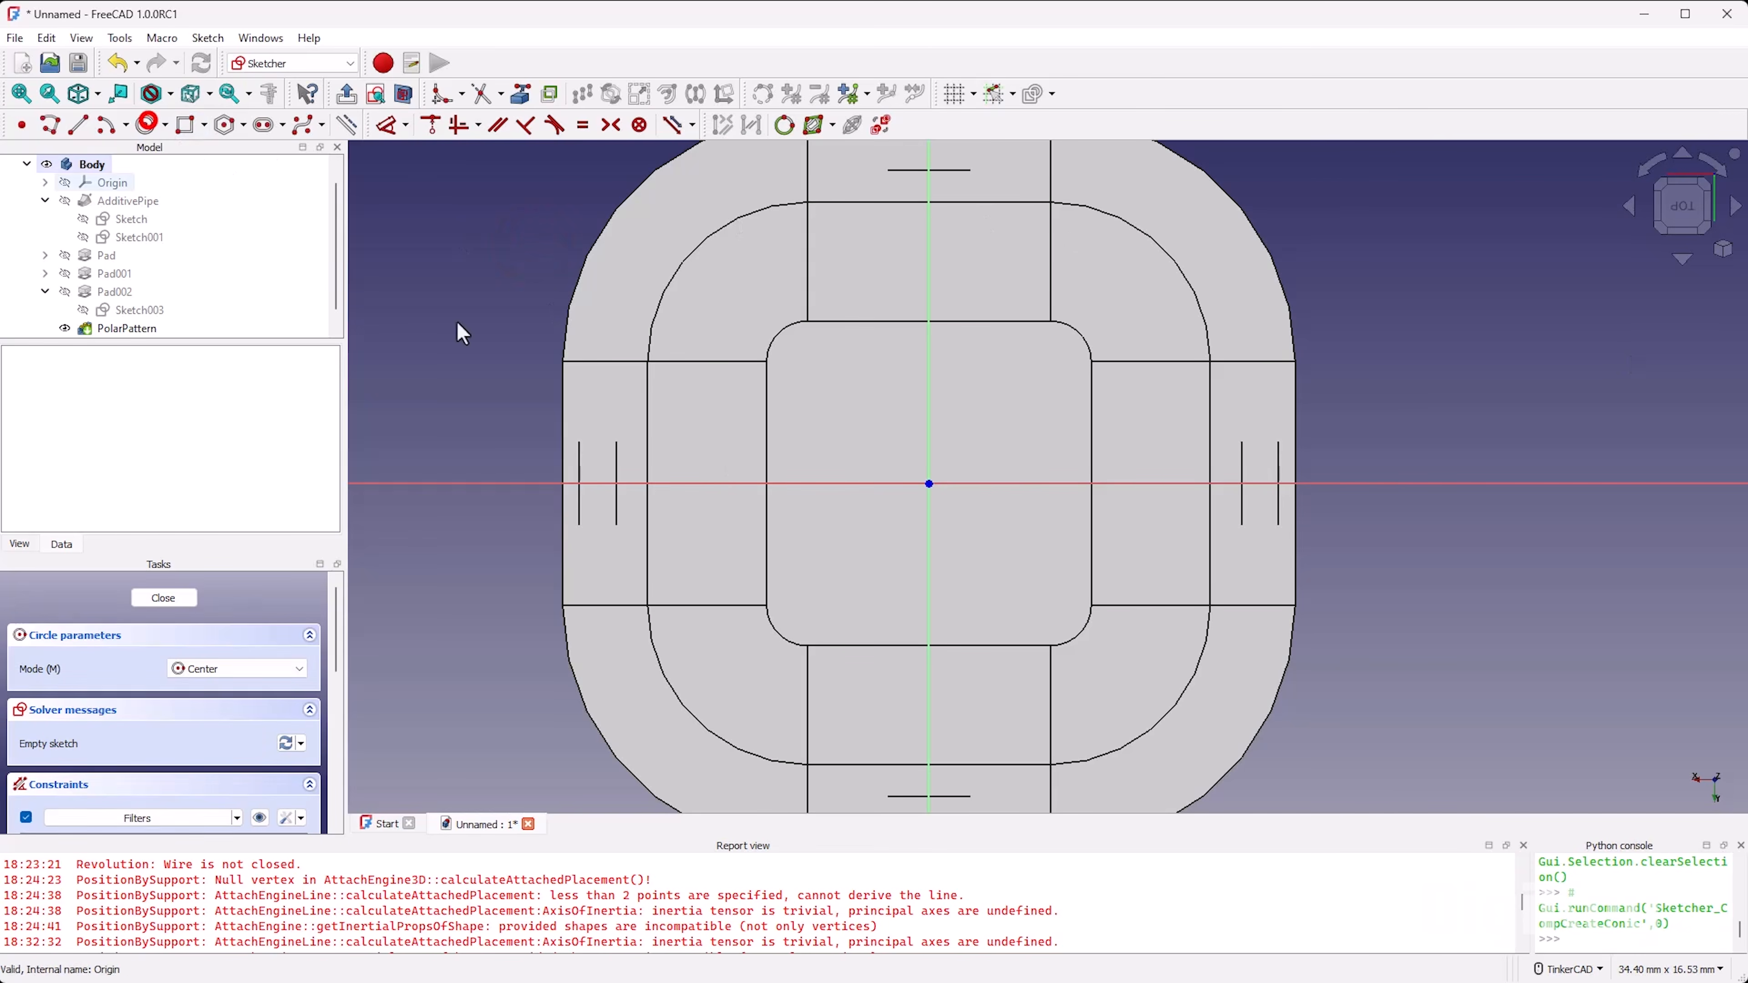
pyautogui.click(733, 484)
pyautogui.click(755, 446)
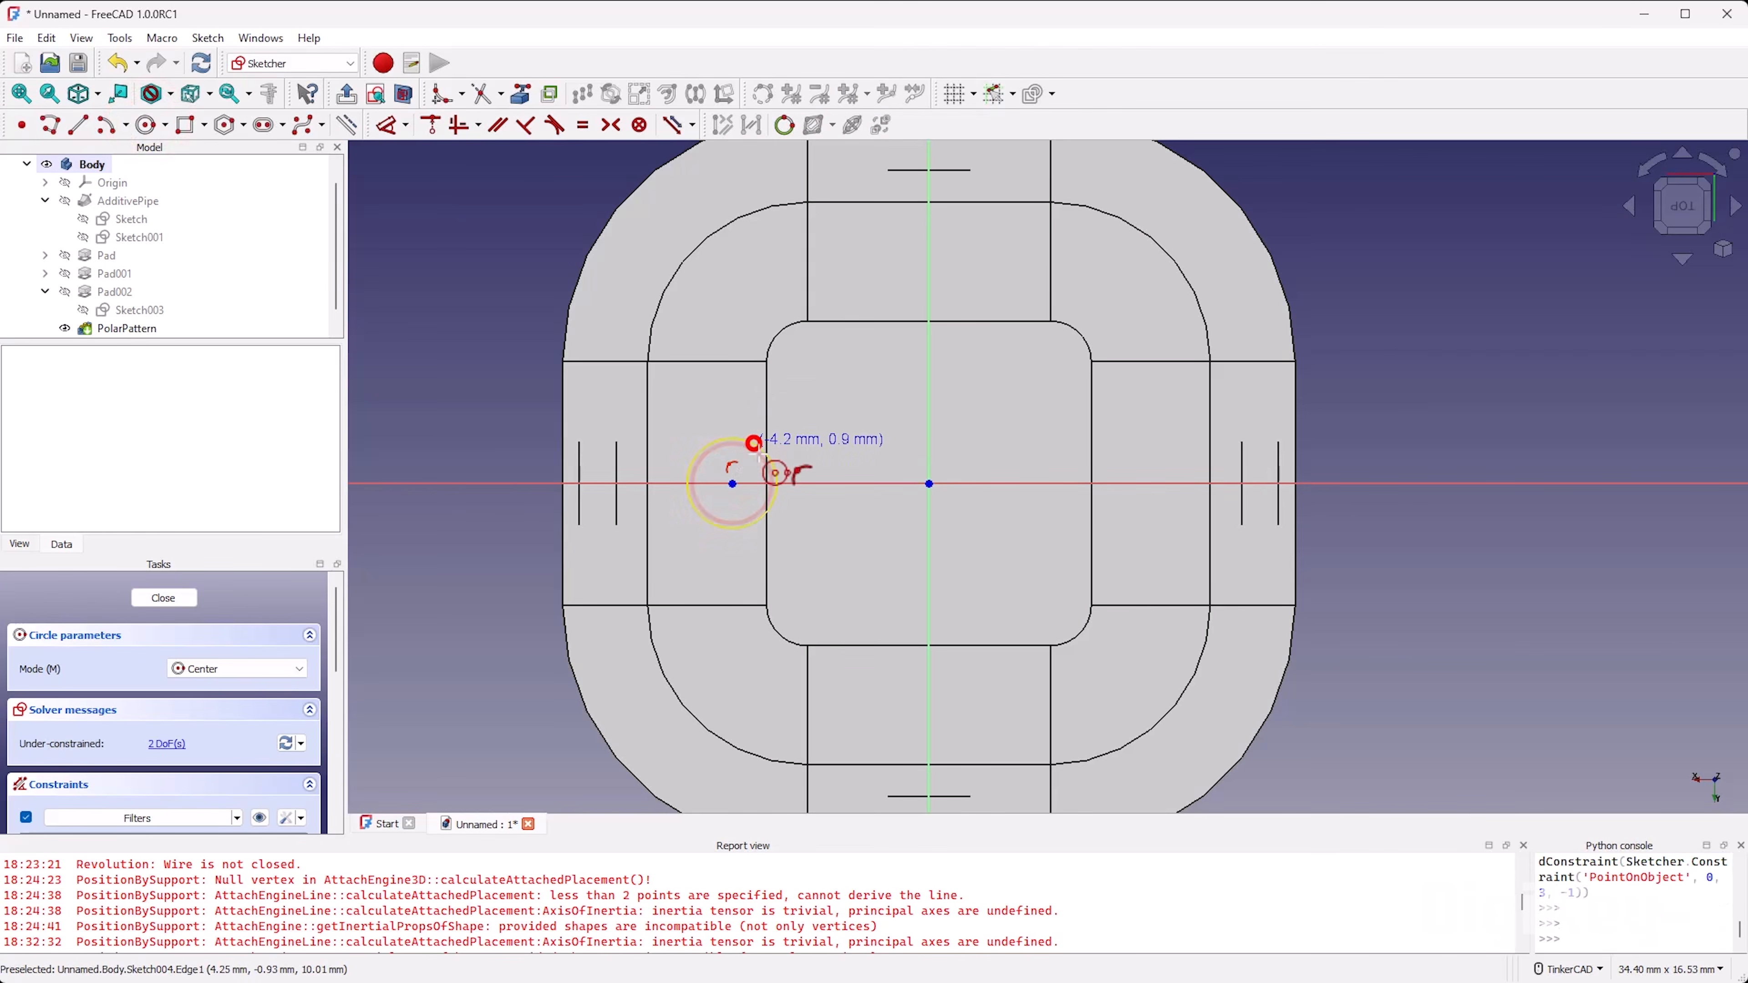
pyautogui.click(856, 484)
pyautogui.click(866, 452)
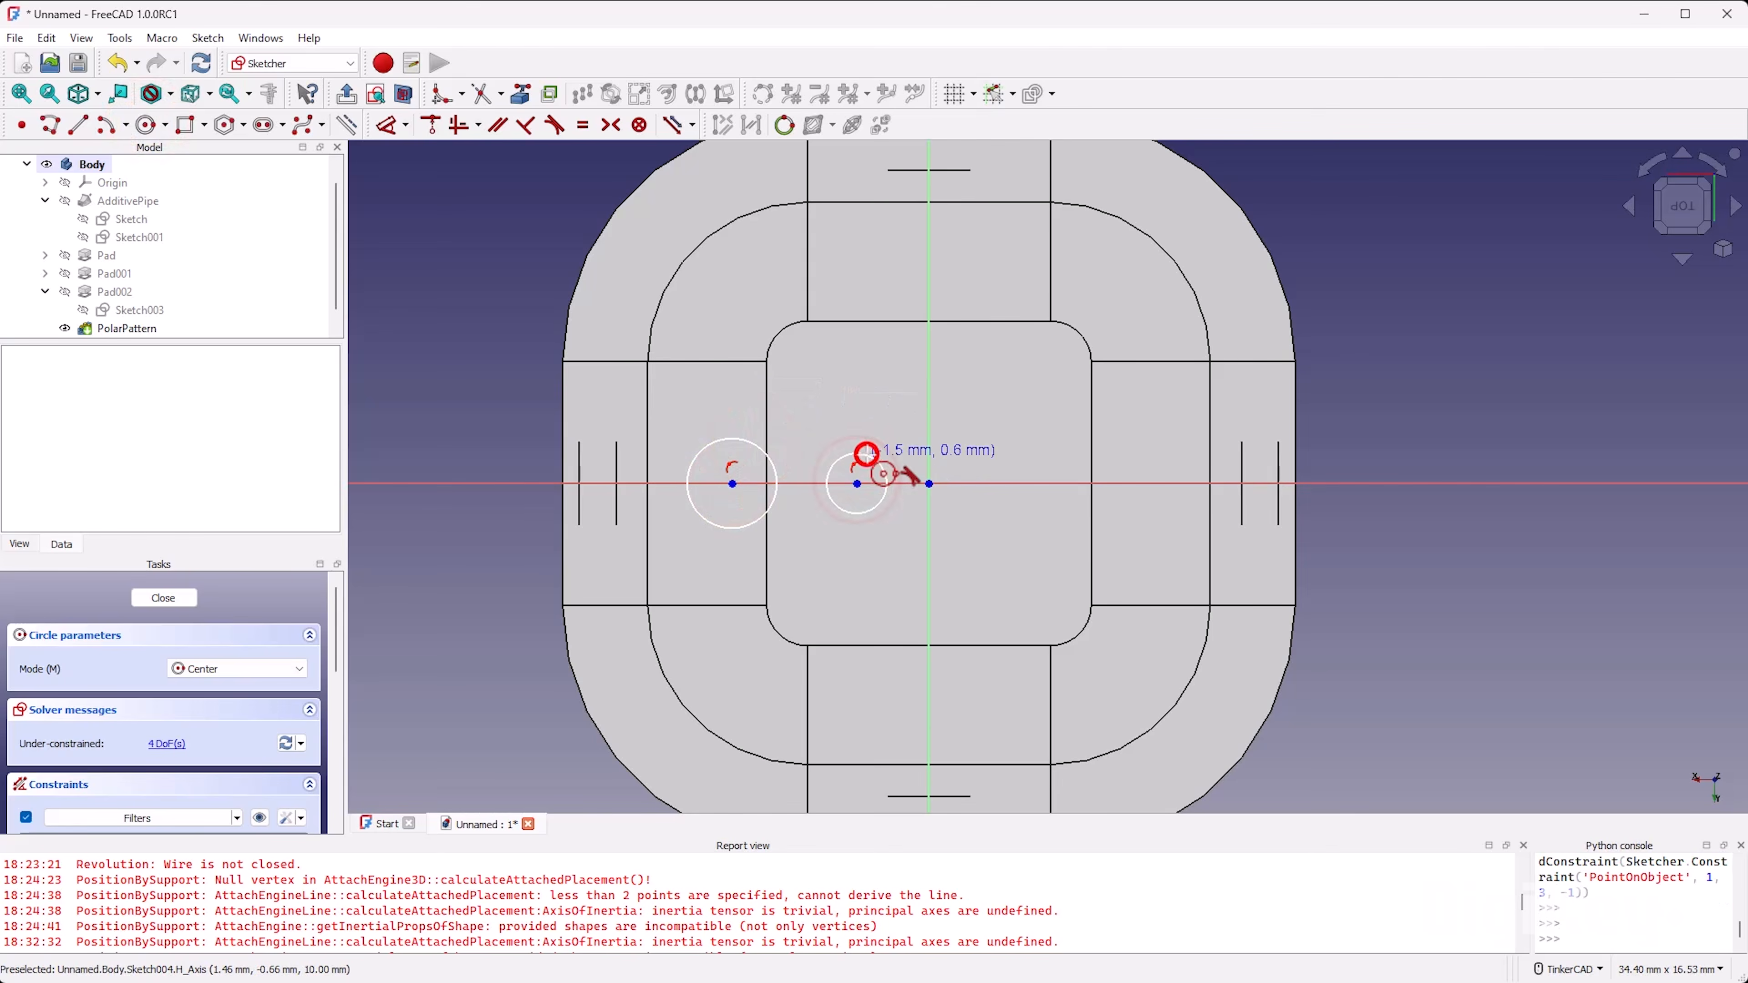
pyautogui.rightClick(812, 438)
# Step: Enlarge the outer circle and shift the smaller circle along the horizontal axis closer to the origin
pyautogui.moveTo(773, 430); pyautogui.dragTo(744, 484)
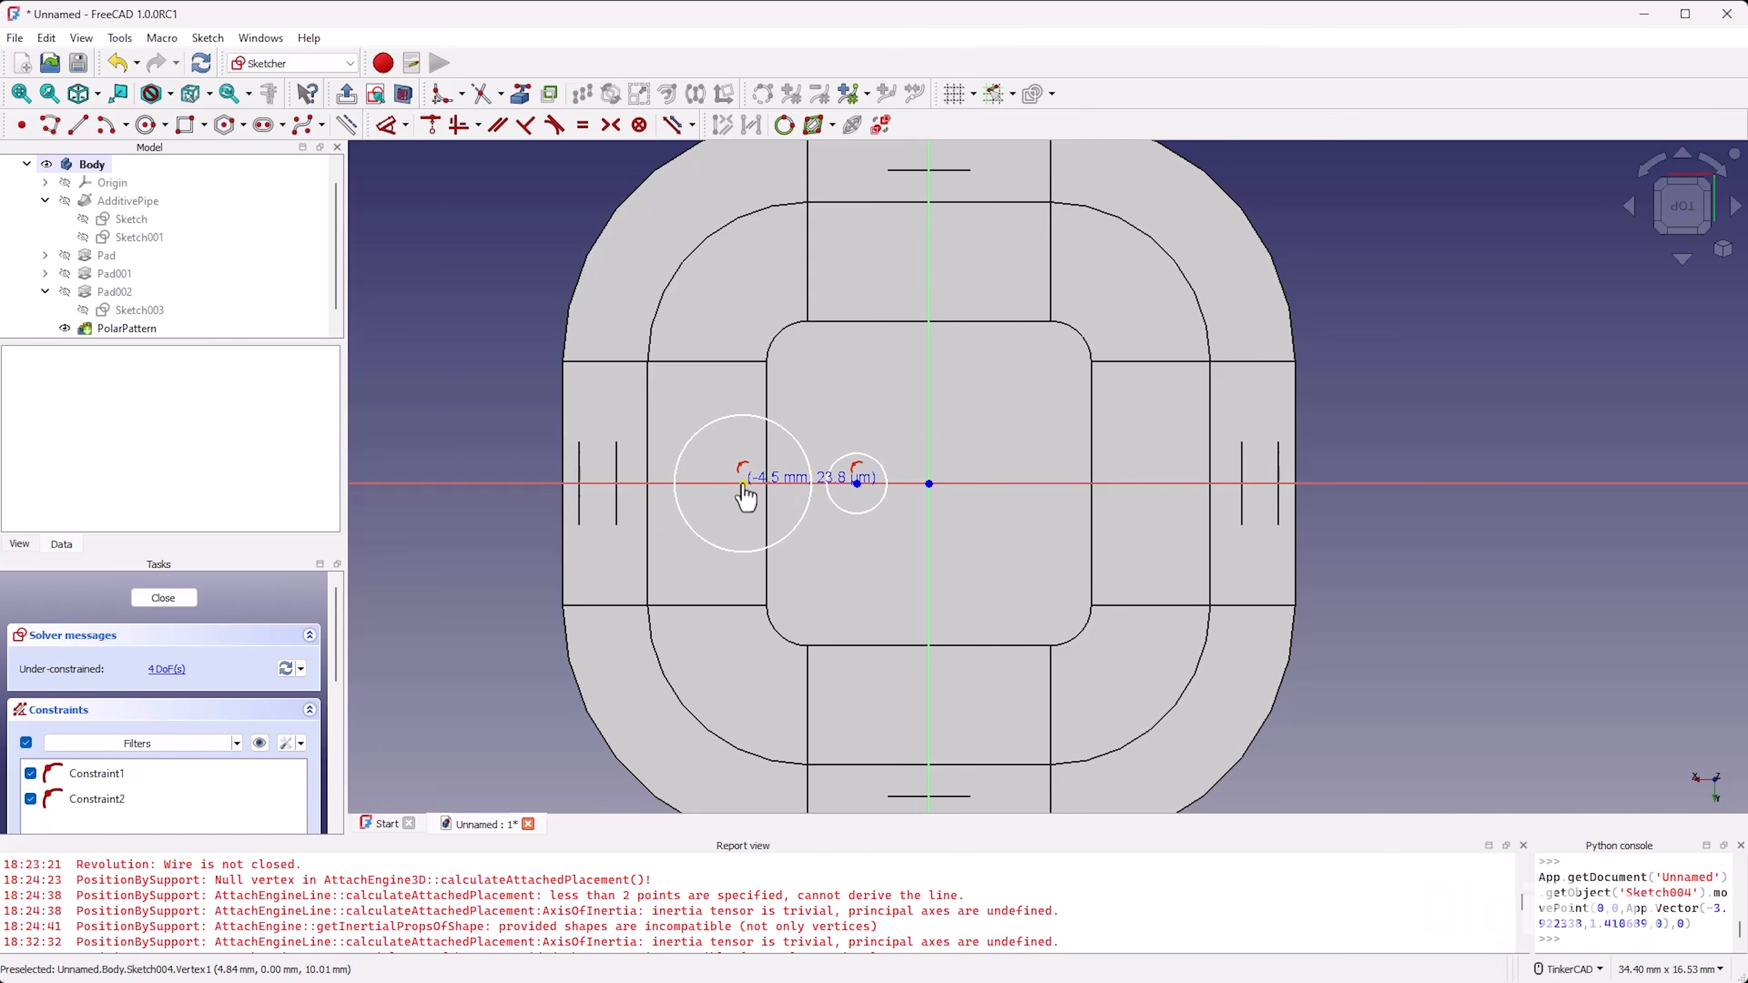
pyautogui.moveTo(857, 484); pyautogui.dragTo(896, 508)
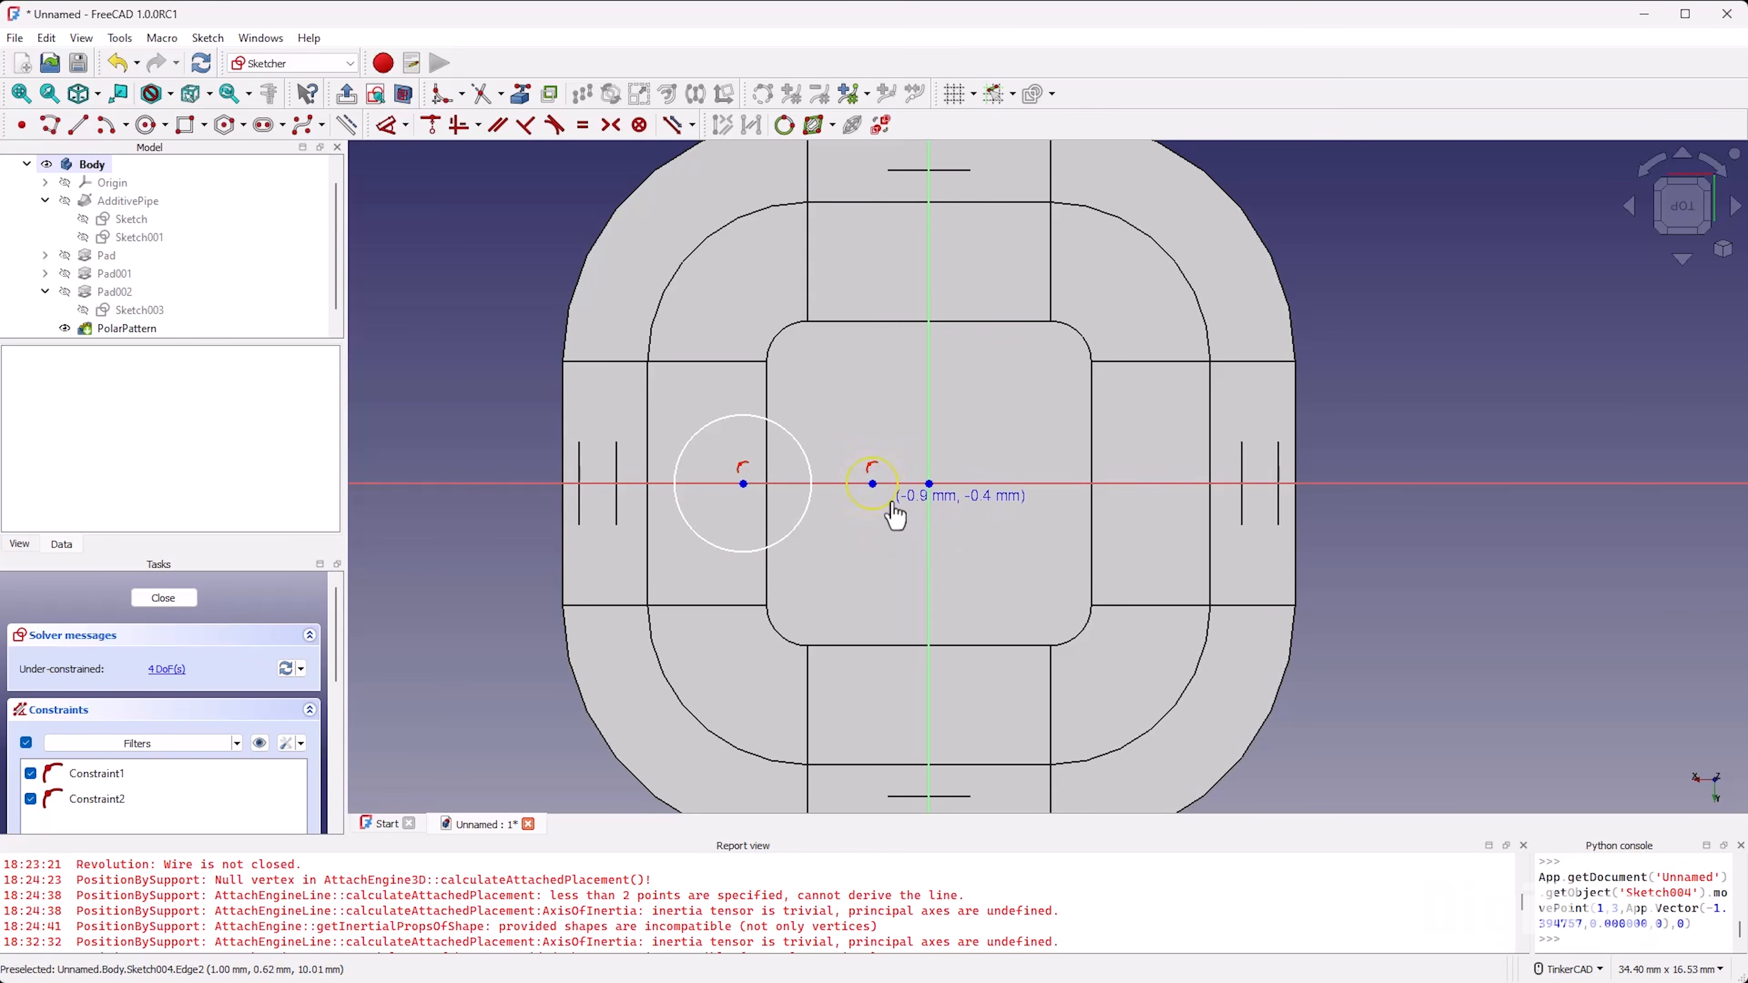
pyautogui.moveTo(873, 485); pyautogui.dragTo(880, 486)
# Step: Draw an upper and a lower line joining the large circle to the small circle
pyautogui.scroll(1, 867, 413)
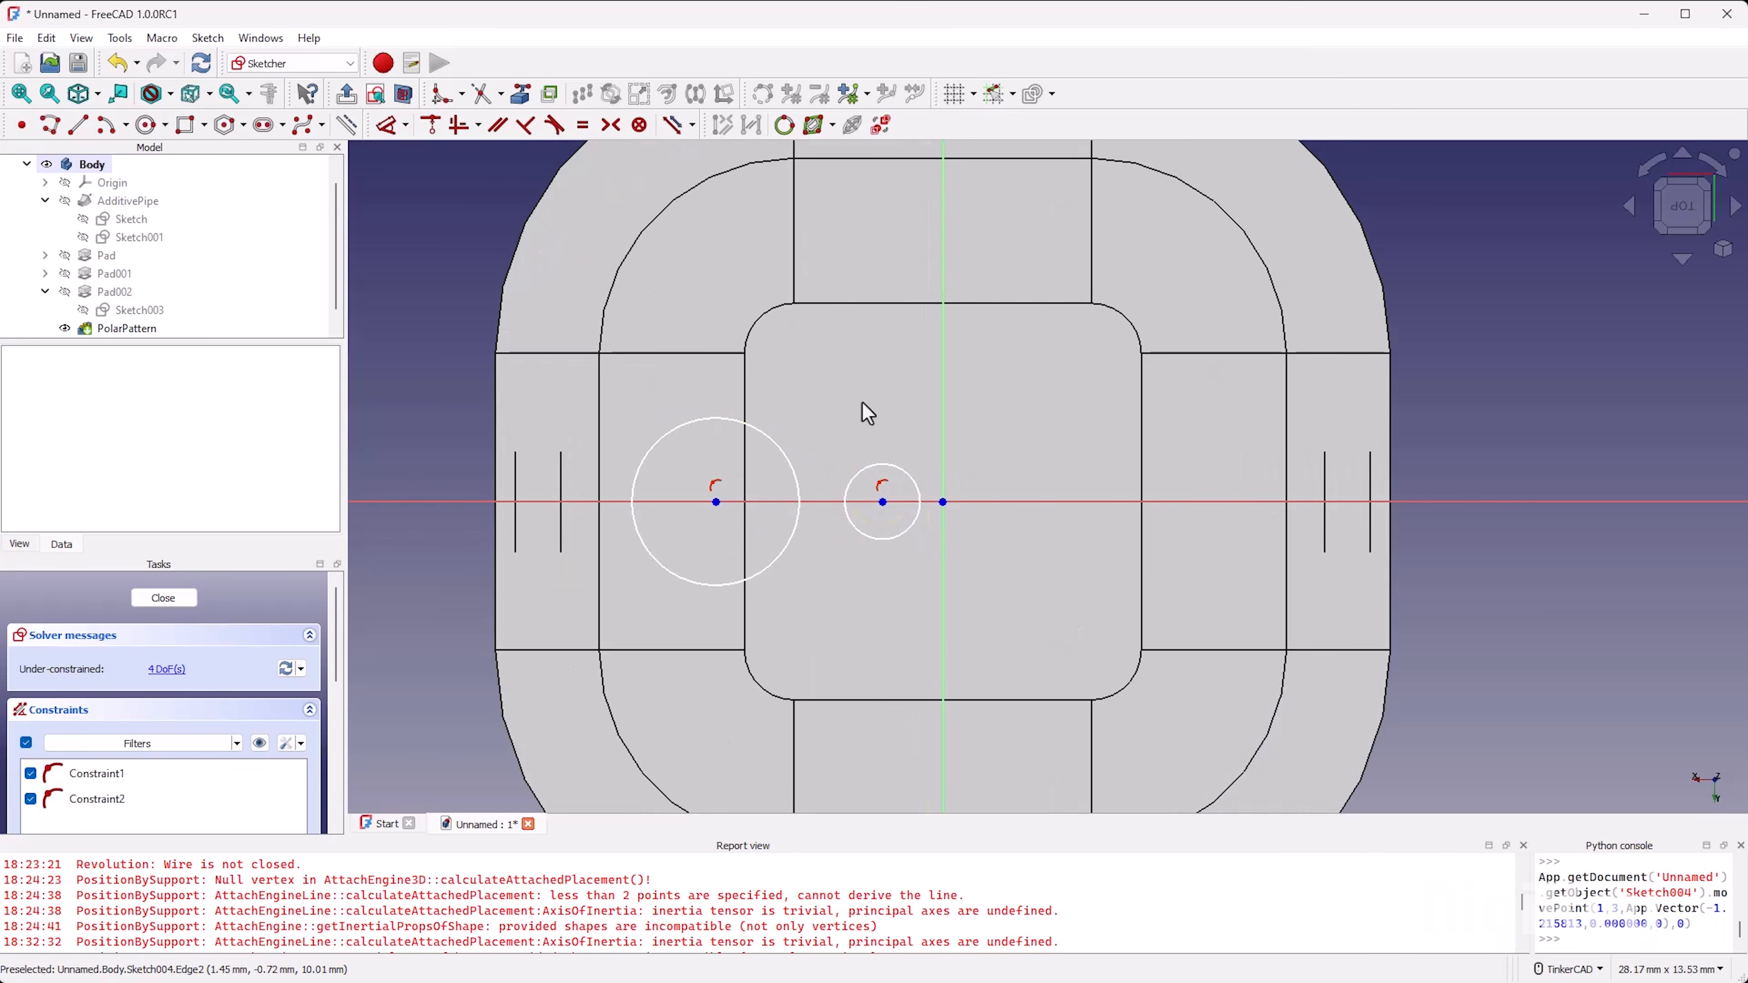
pyautogui.click(77, 124)
pyautogui.click(78, 124)
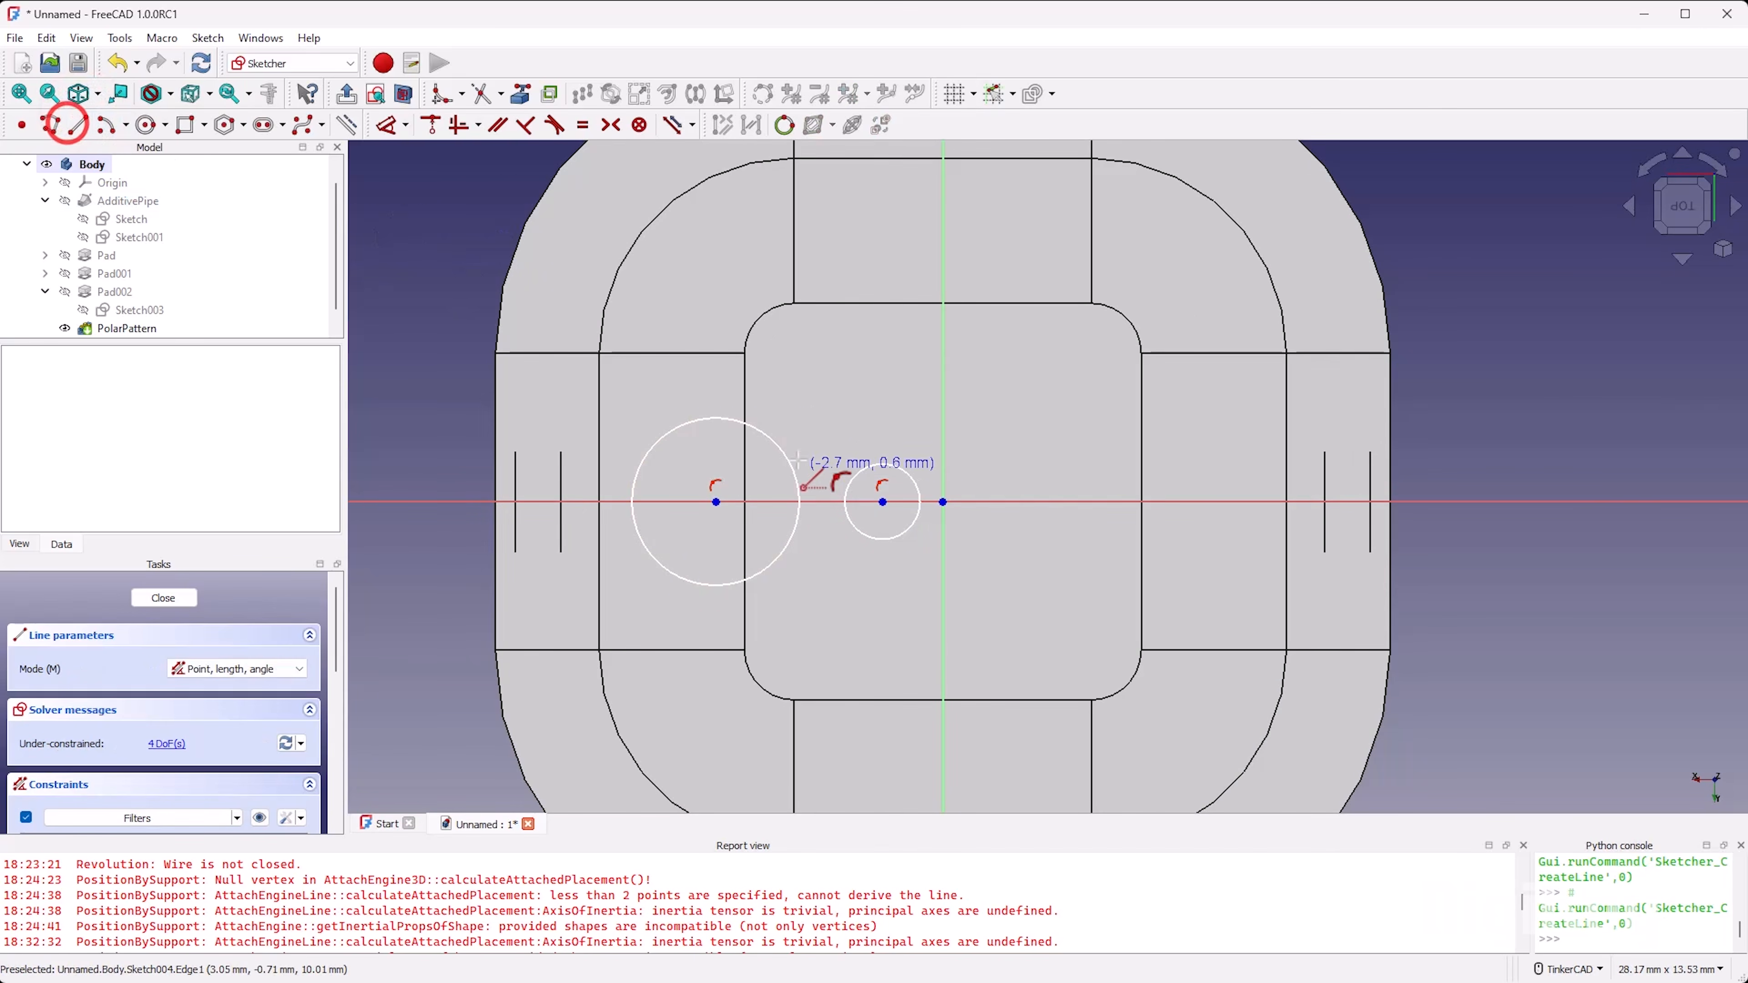
pyautogui.click(715, 419)
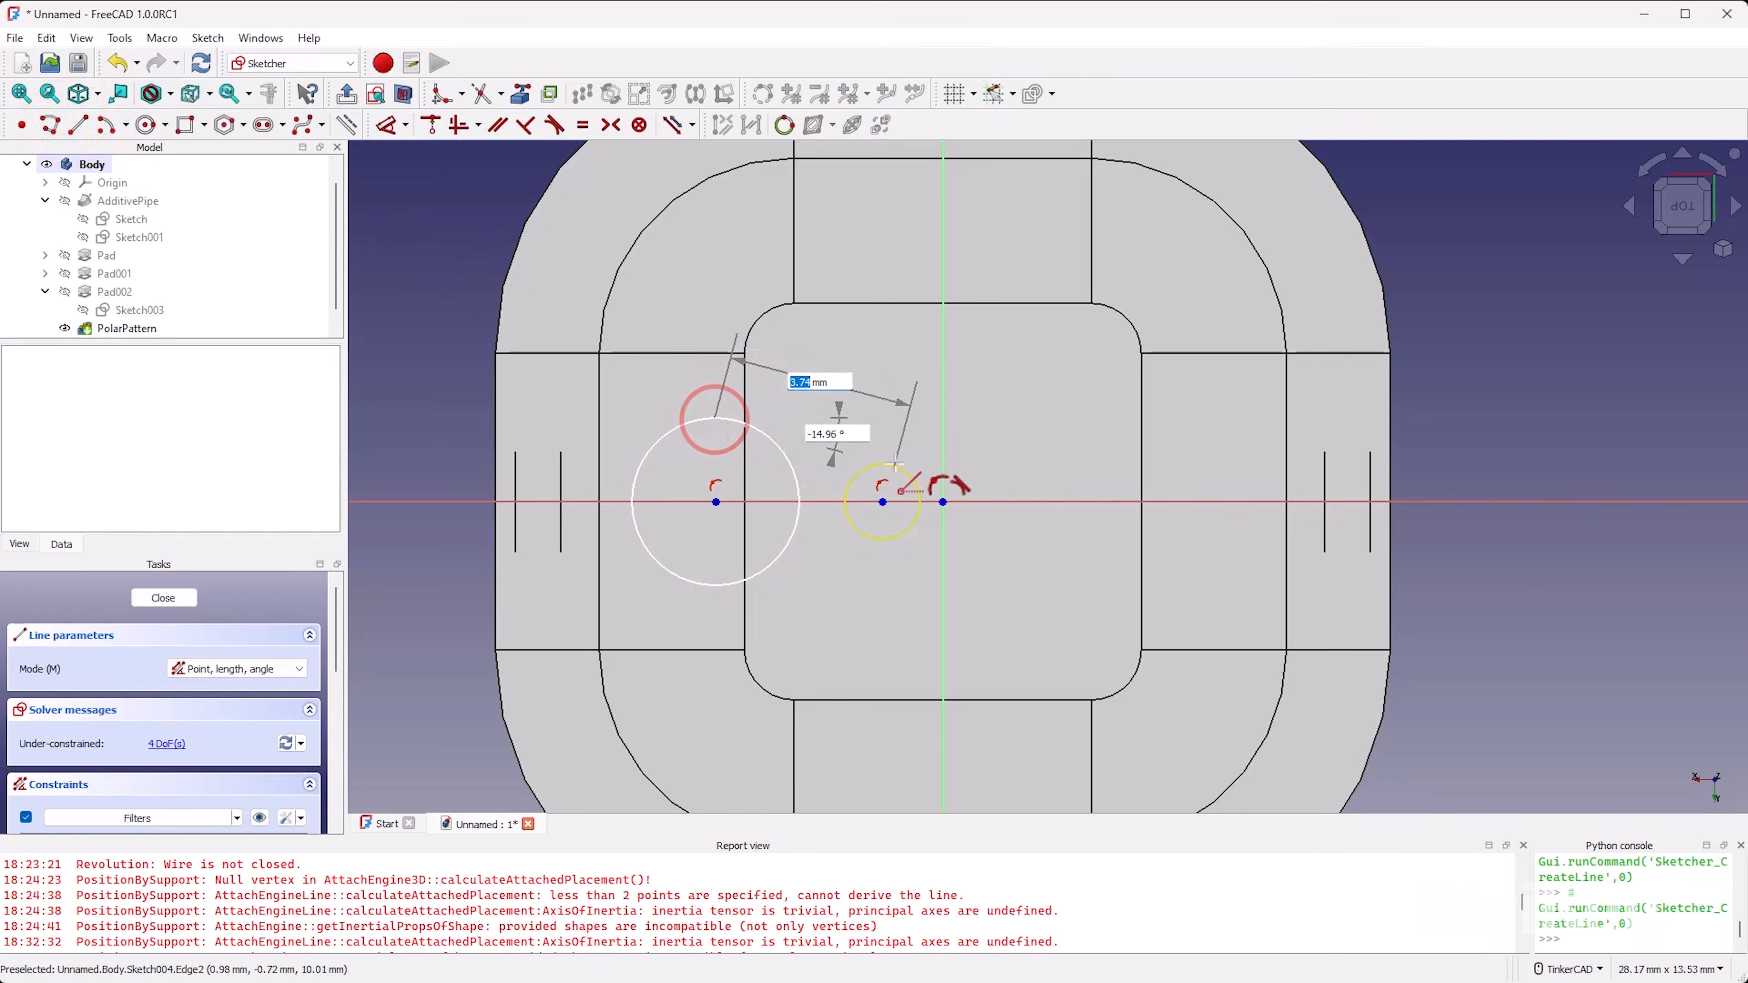
pyautogui.click(884, 463)
pyautogui.click(885, 463)
pyautogui.click(728, 583)
pyautogui.click(885, 541)
pyautogui.rightClick(861, 592)
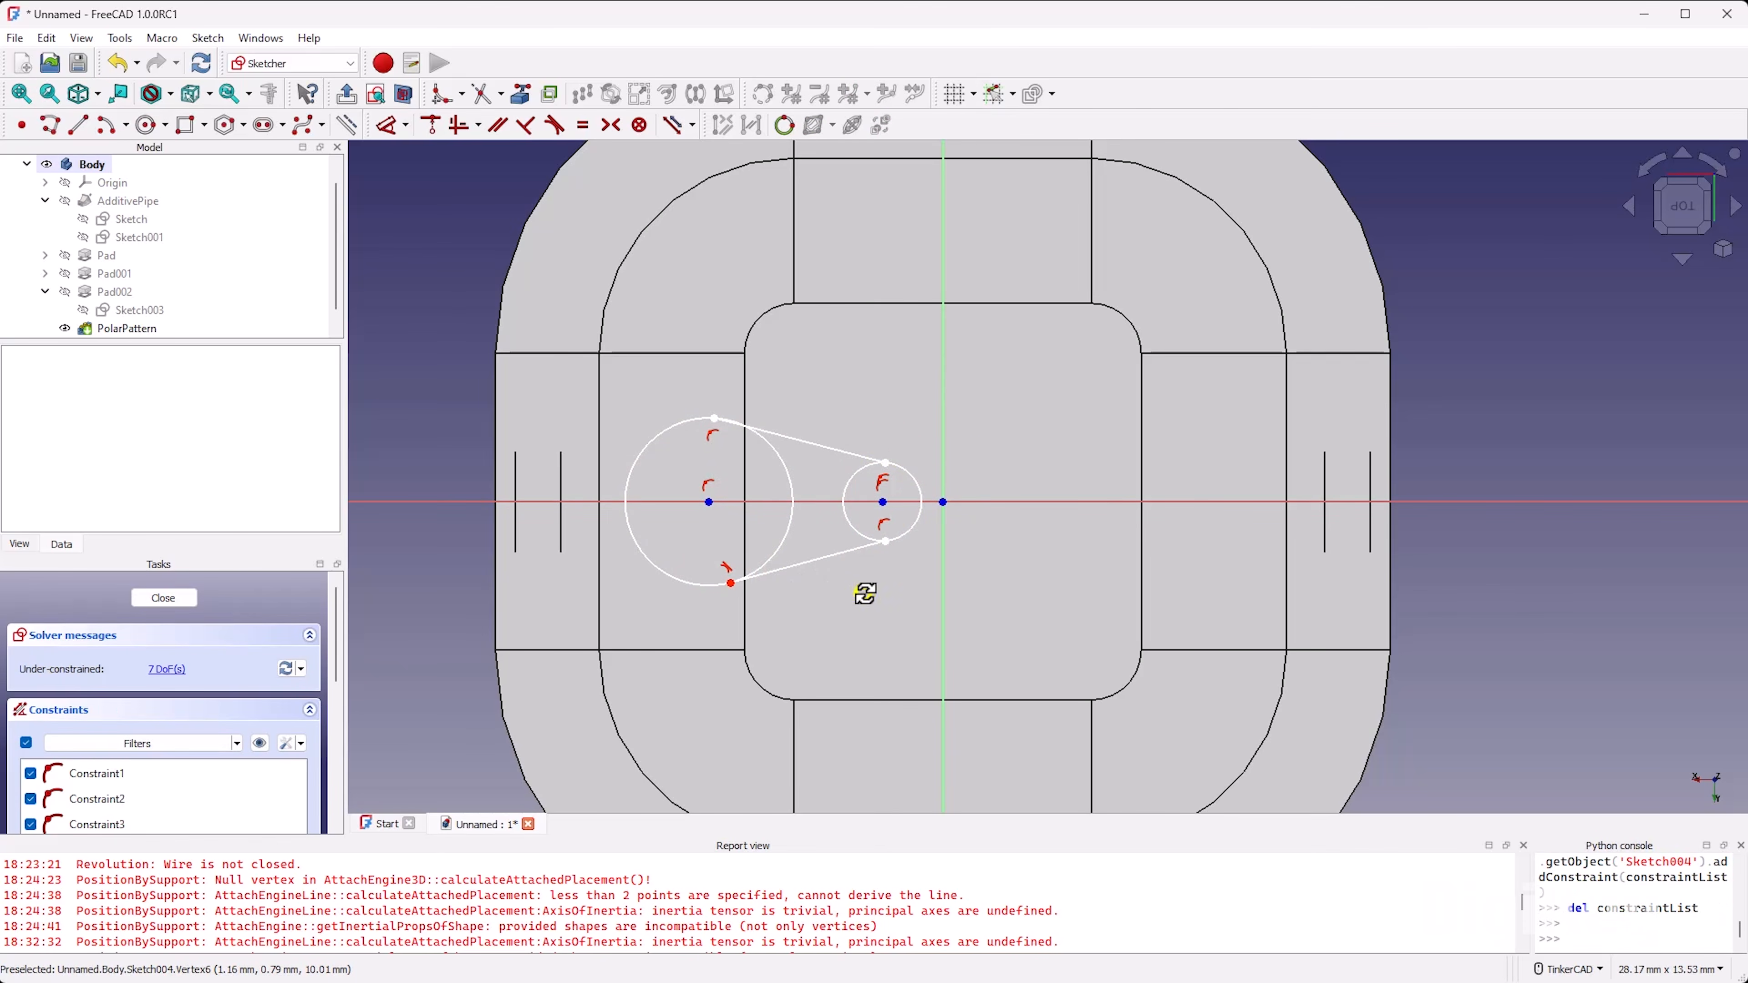
# Step: Make the upper connecting line tangent to the large circle
pyautogui.click(776, 429)
pyautogui.moveTo(780, 435)
pyautogui.mouseDown()
pyautogui.moveTo(822, 441)
pyautogui.moveTo(778, 416)
pyautogui.moveTo(793, 444)
pyautogui.mouseUp()
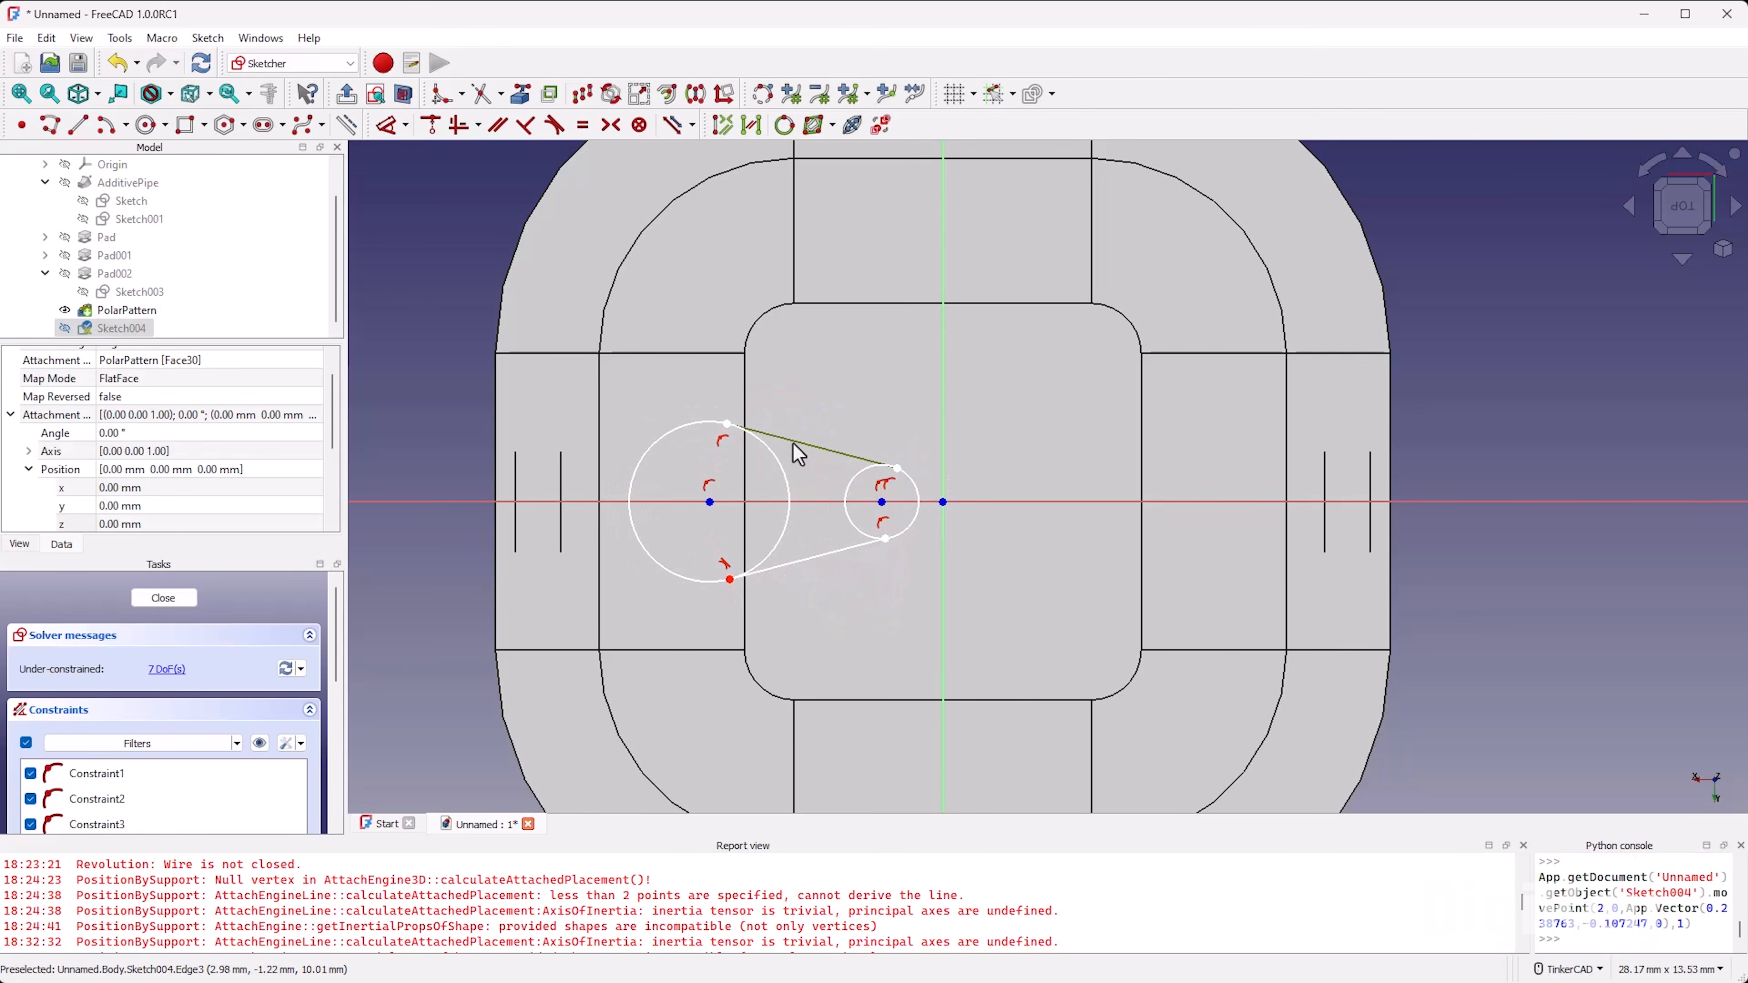
pyautogui.scroll(2, 753, 416)
pyautogui.press('t')
pyautogui.press('t')
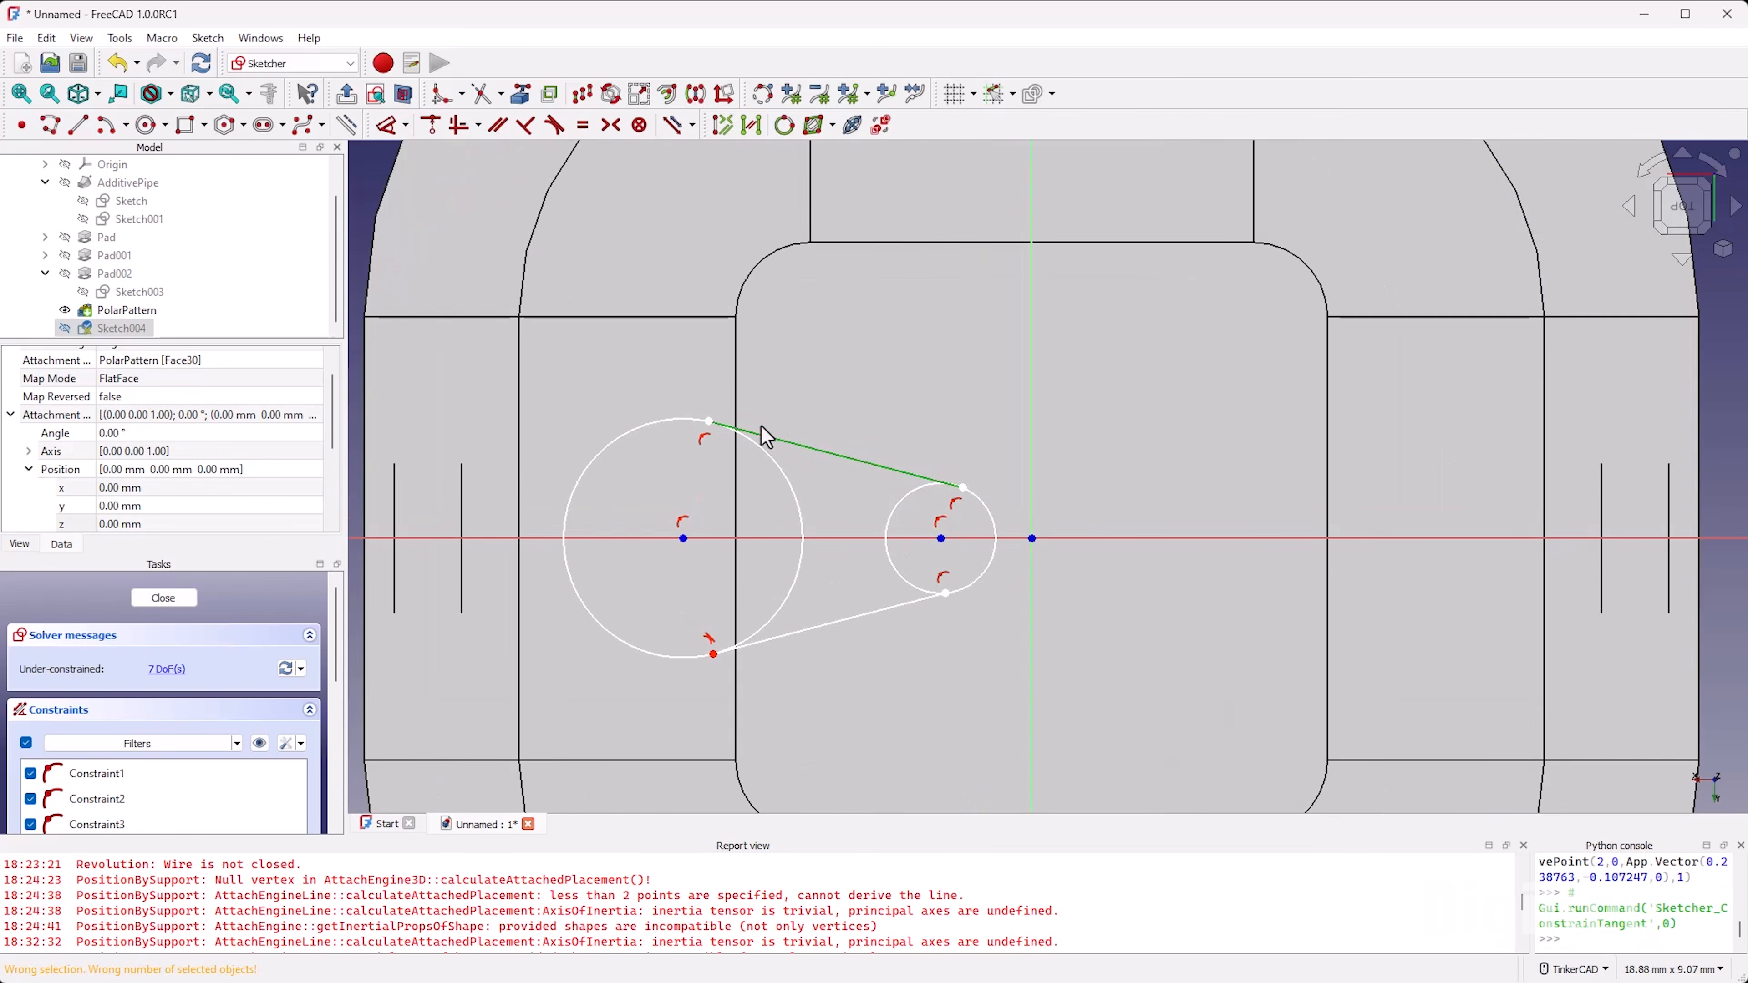
pyautogui.click(780, 435)
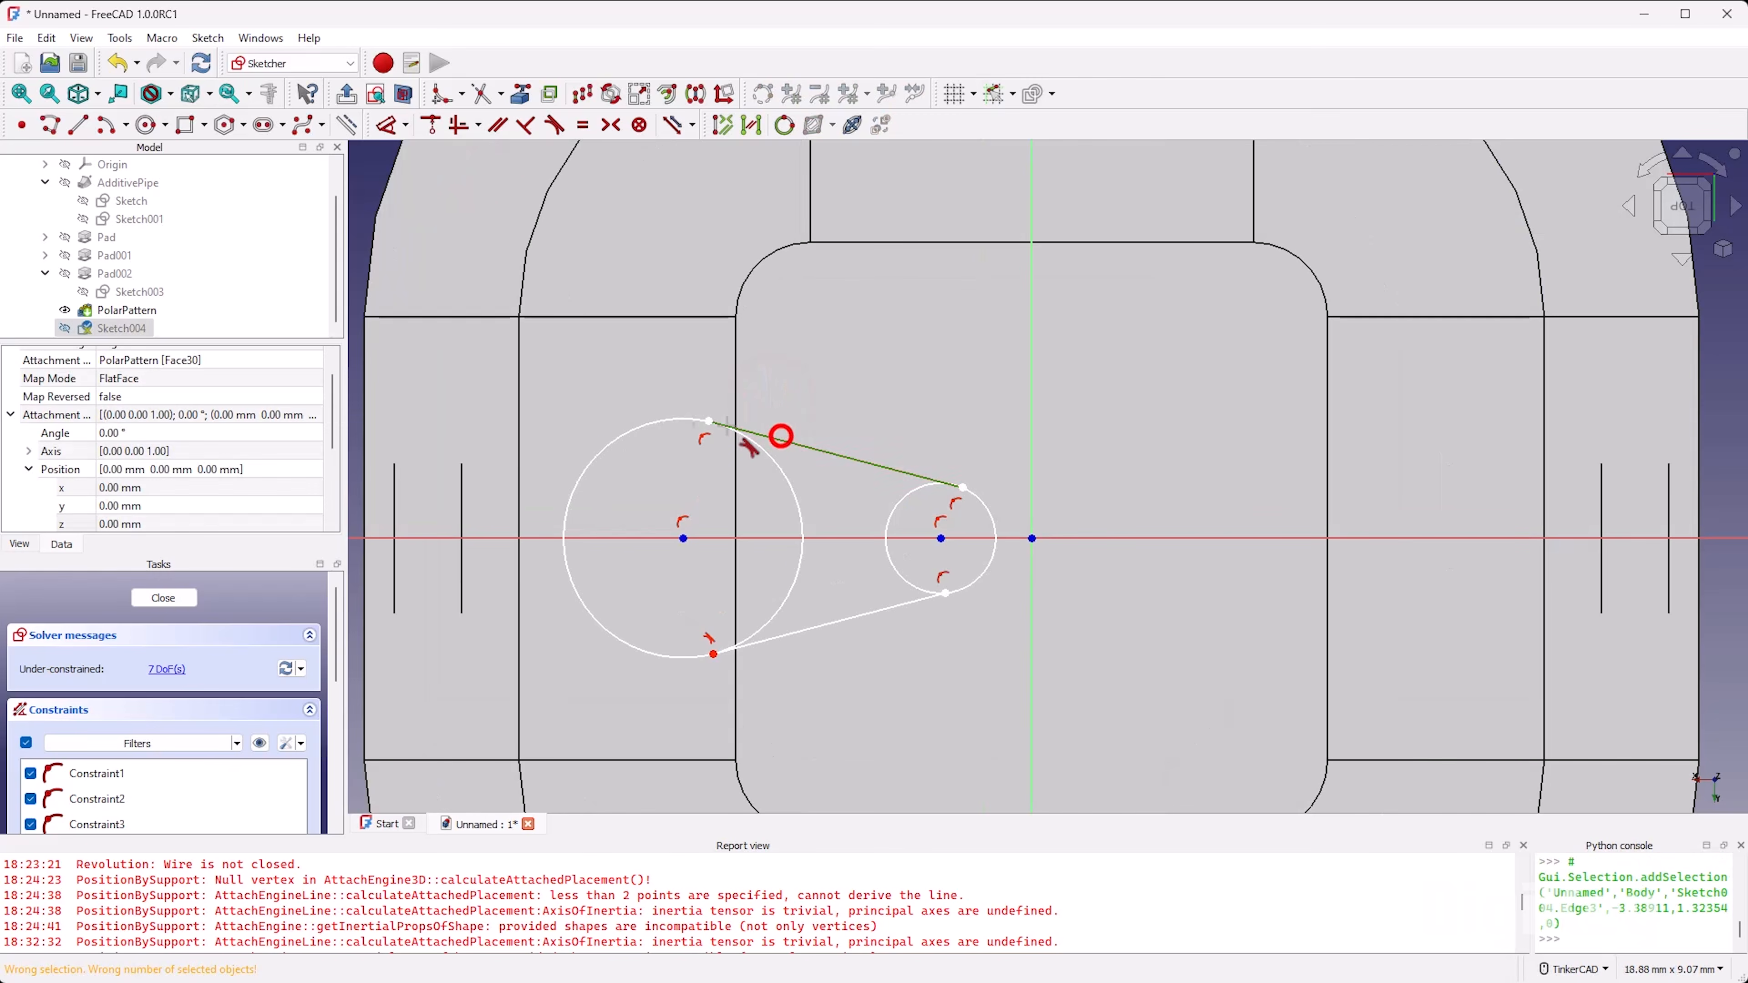
pyautogui.click(691, 421)
pyautogui.click(890, 535)
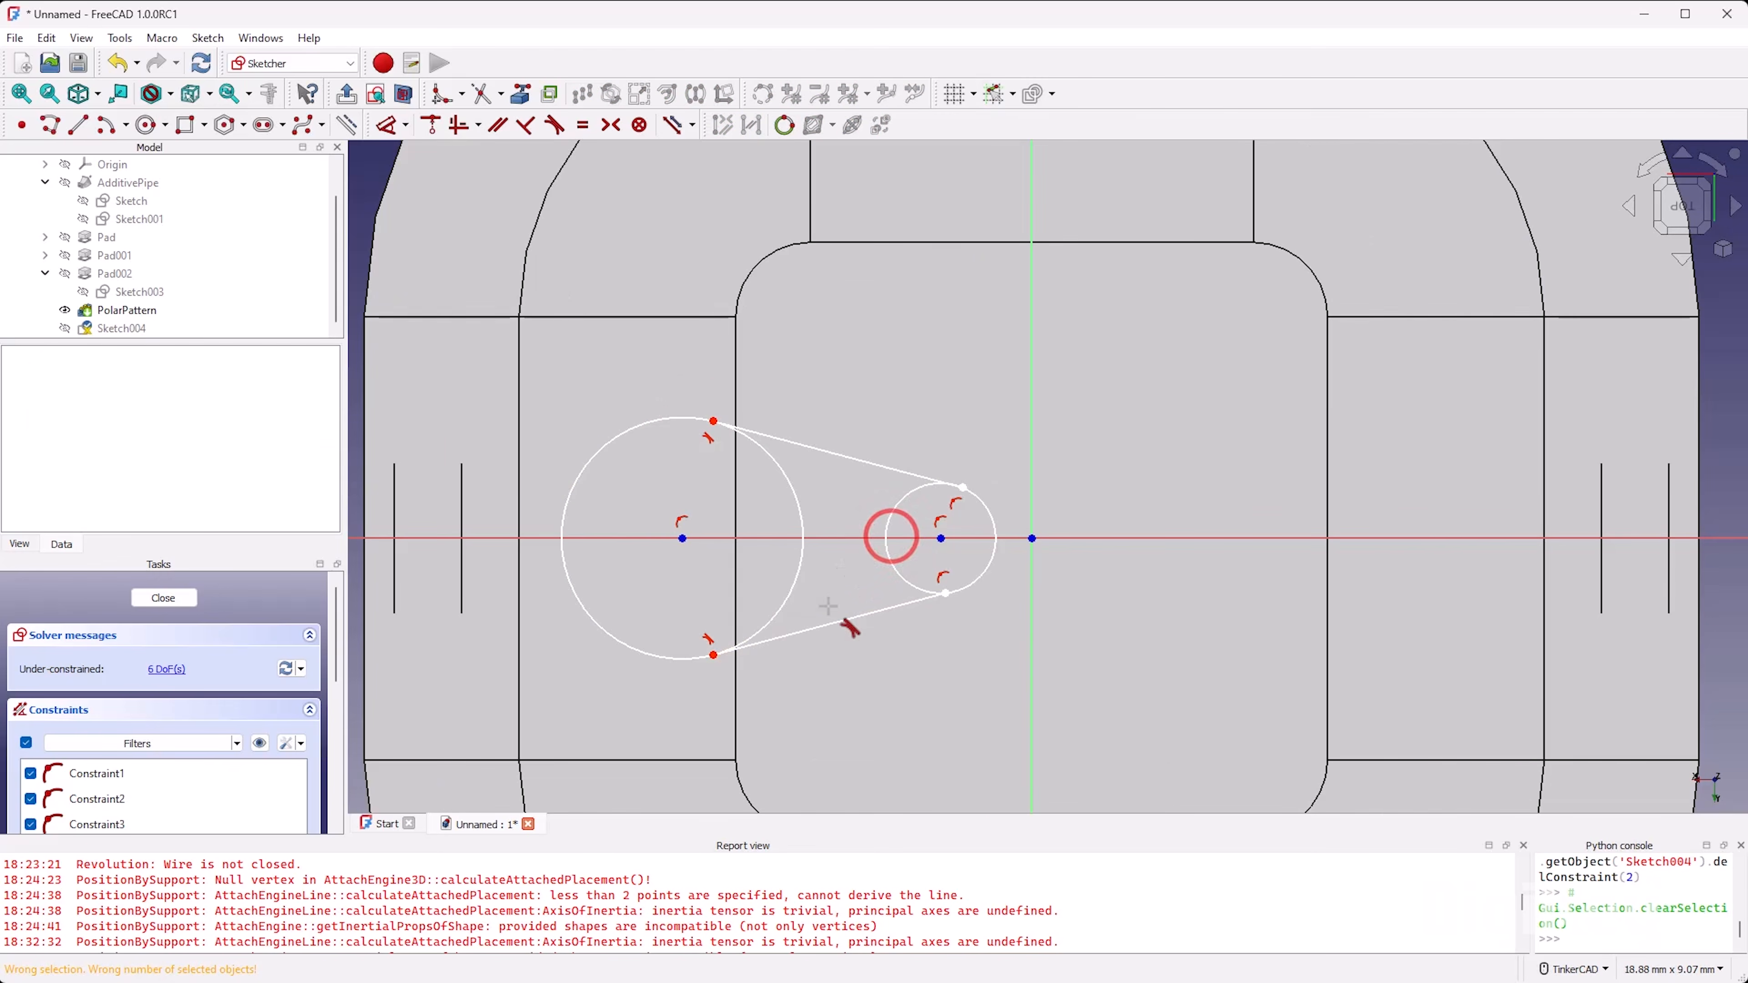
pyautogui.click(804, 631)
pyautogui.rightClick(791, 623)
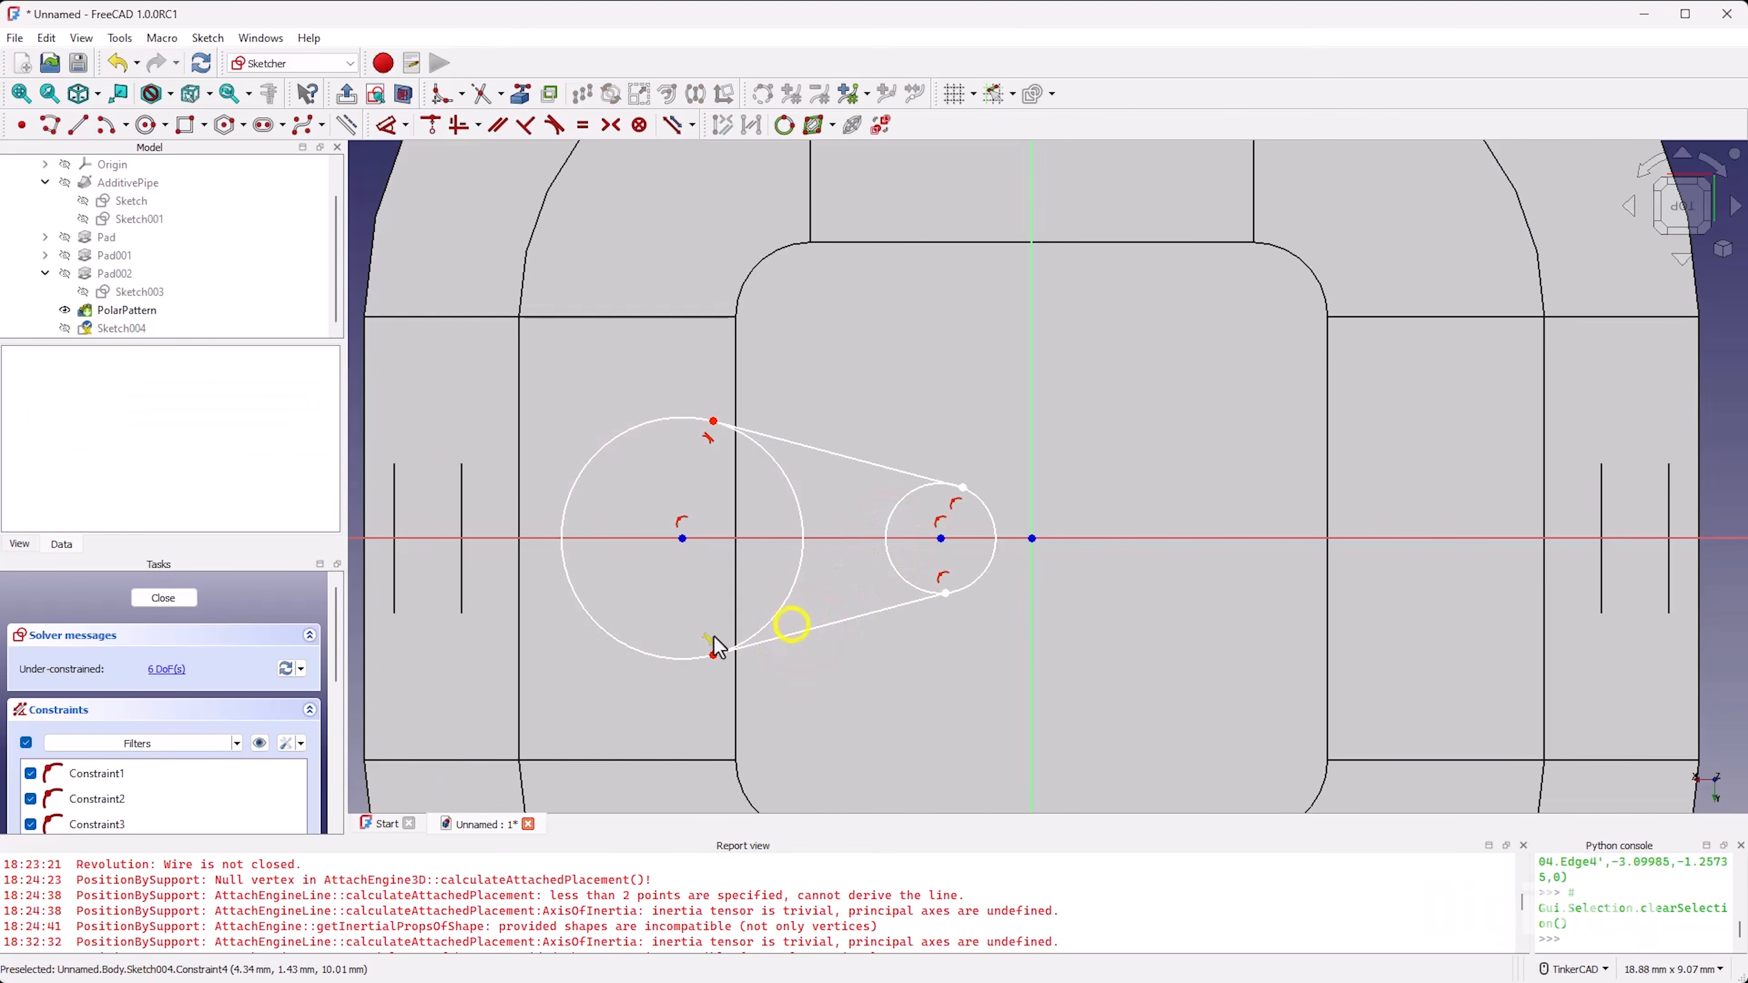
# Step: Make both connecting lines tangent to the small circle and slightly reduce that circle's size
pyautogui.click(920, 598)
pyautogui.click(960, 588)
pyautogui.click(869, 540)
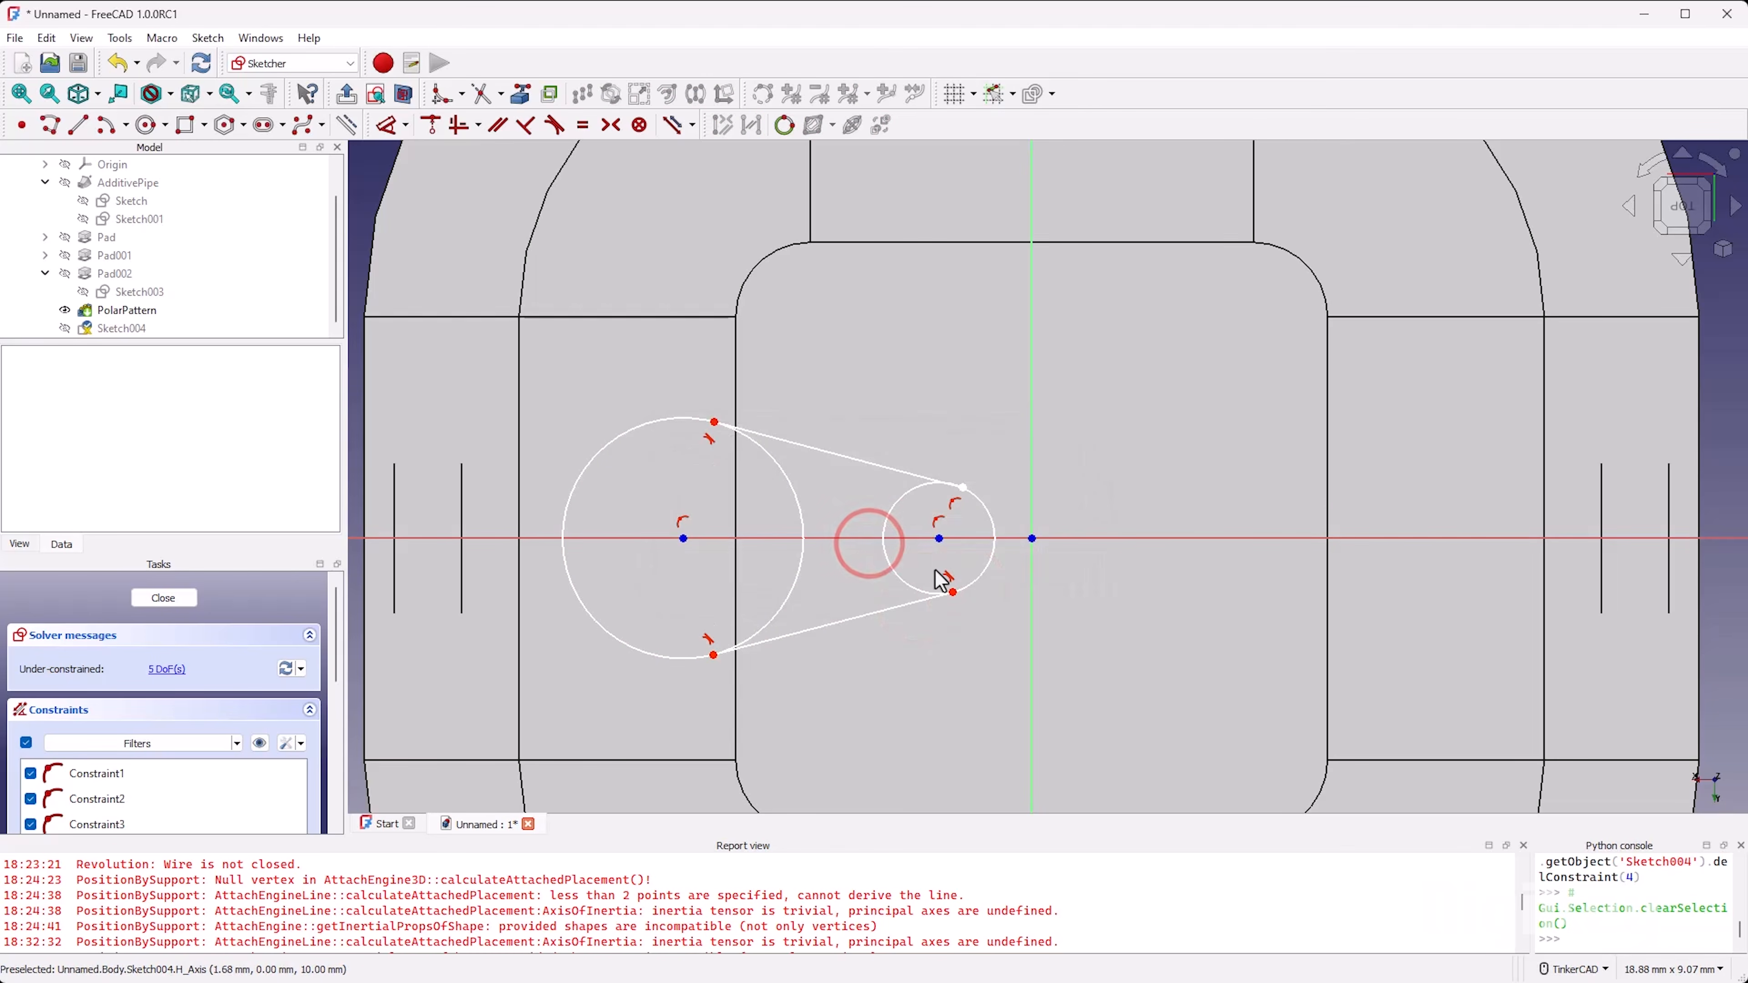
pyautogui.click(892, 473)
pyautogui.click(977, 498)
pyautogui.click(889, 541)
pyautogui.moveTo(936, 509)
pyautogui.mouseDown()
pyautogui.moveTo(890, 523)
pyautogui.moveTo(907, 529)
pyautogui.mouseUp()
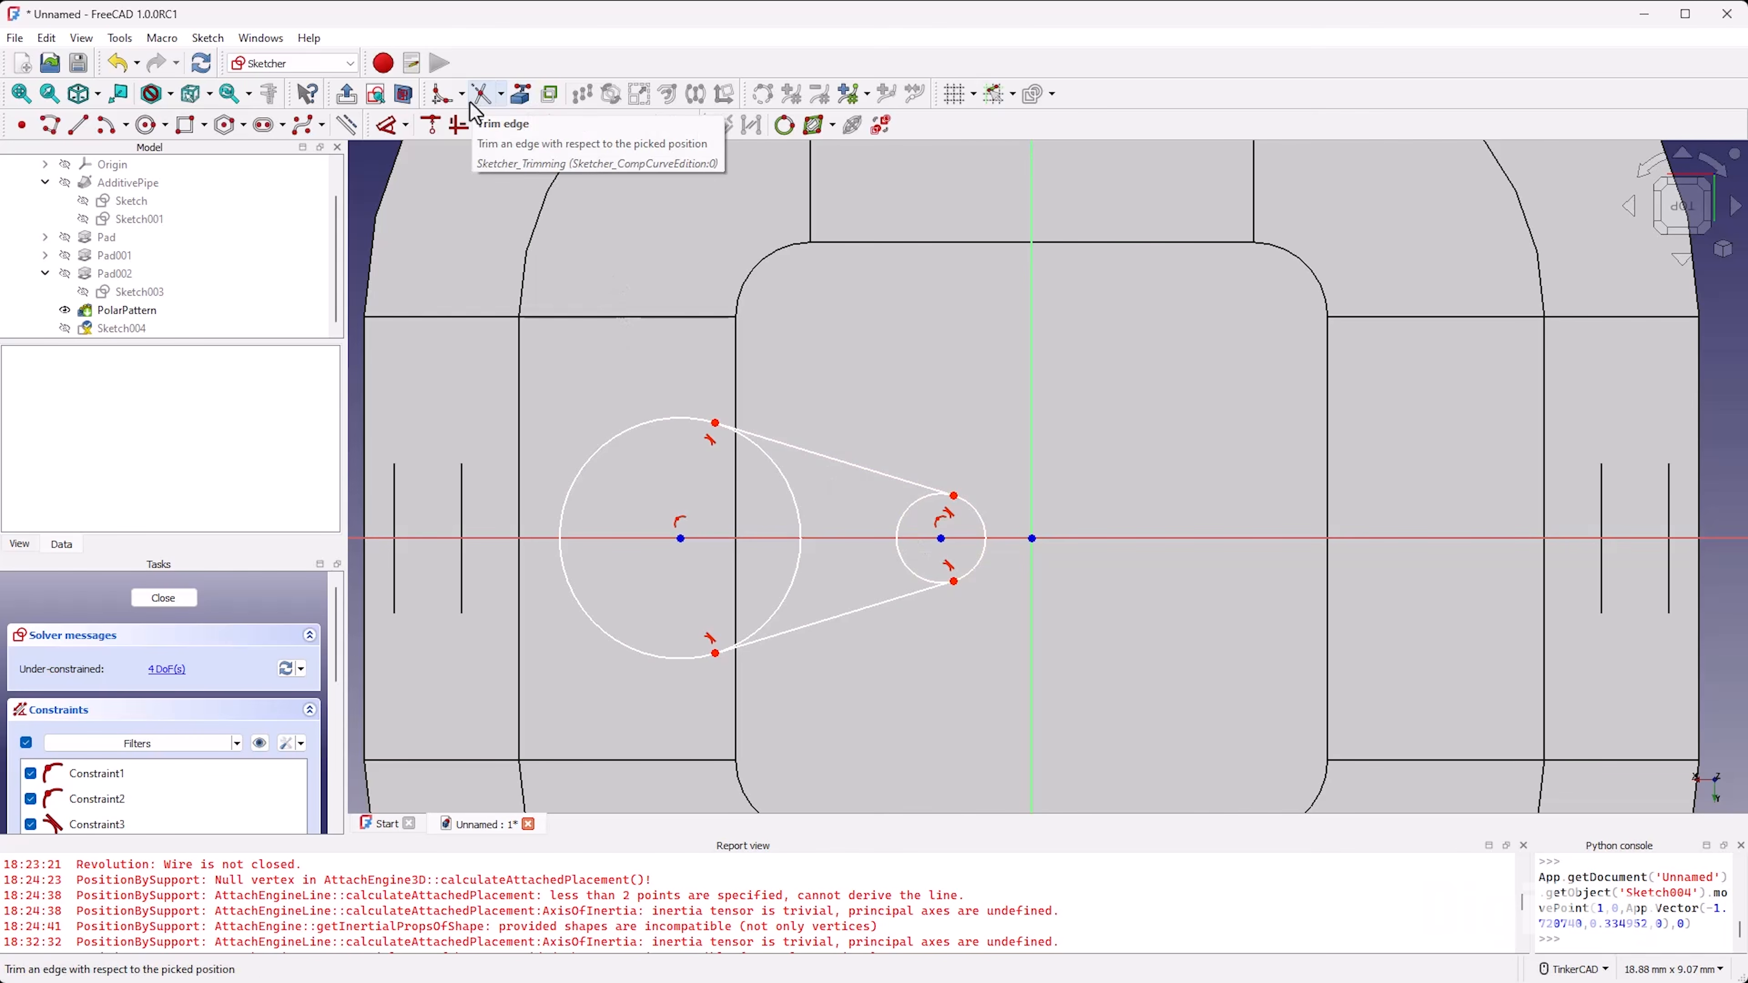
# Step: Trim the inner arcs of both circles to leave a teardrop outline, fine-tune its shape, and close the sketch
pyautogui.click(485, 103)
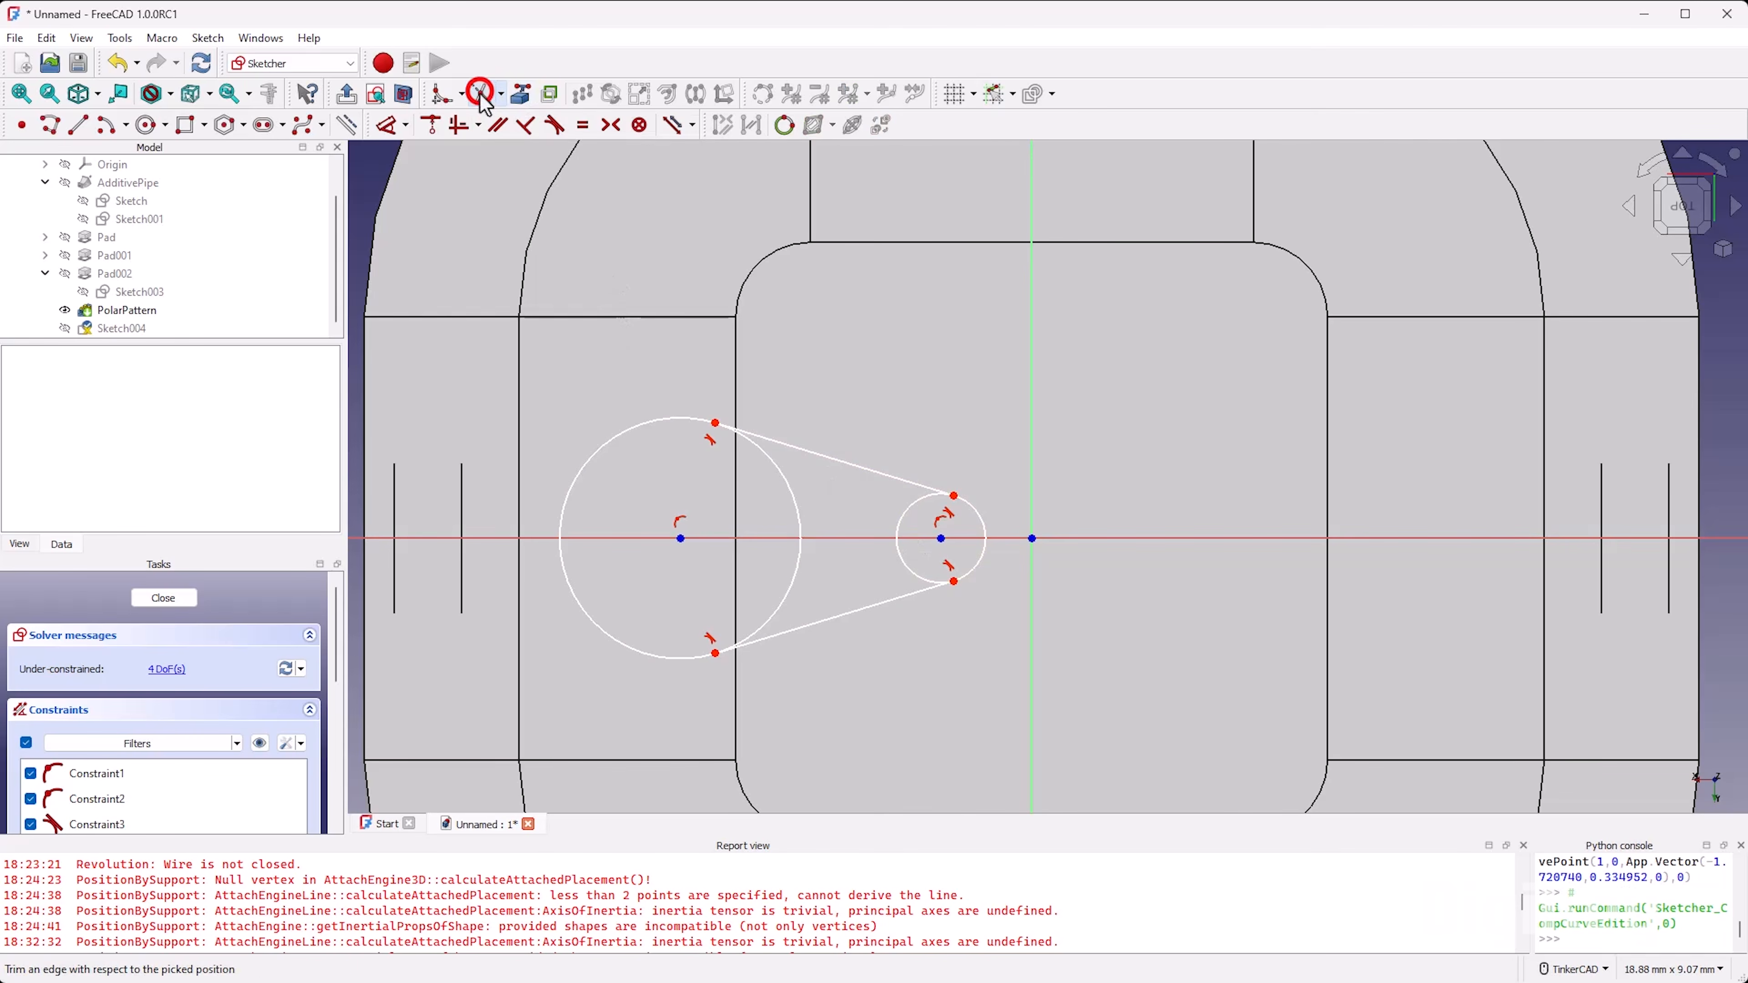
pyautogui.click(782, 475)
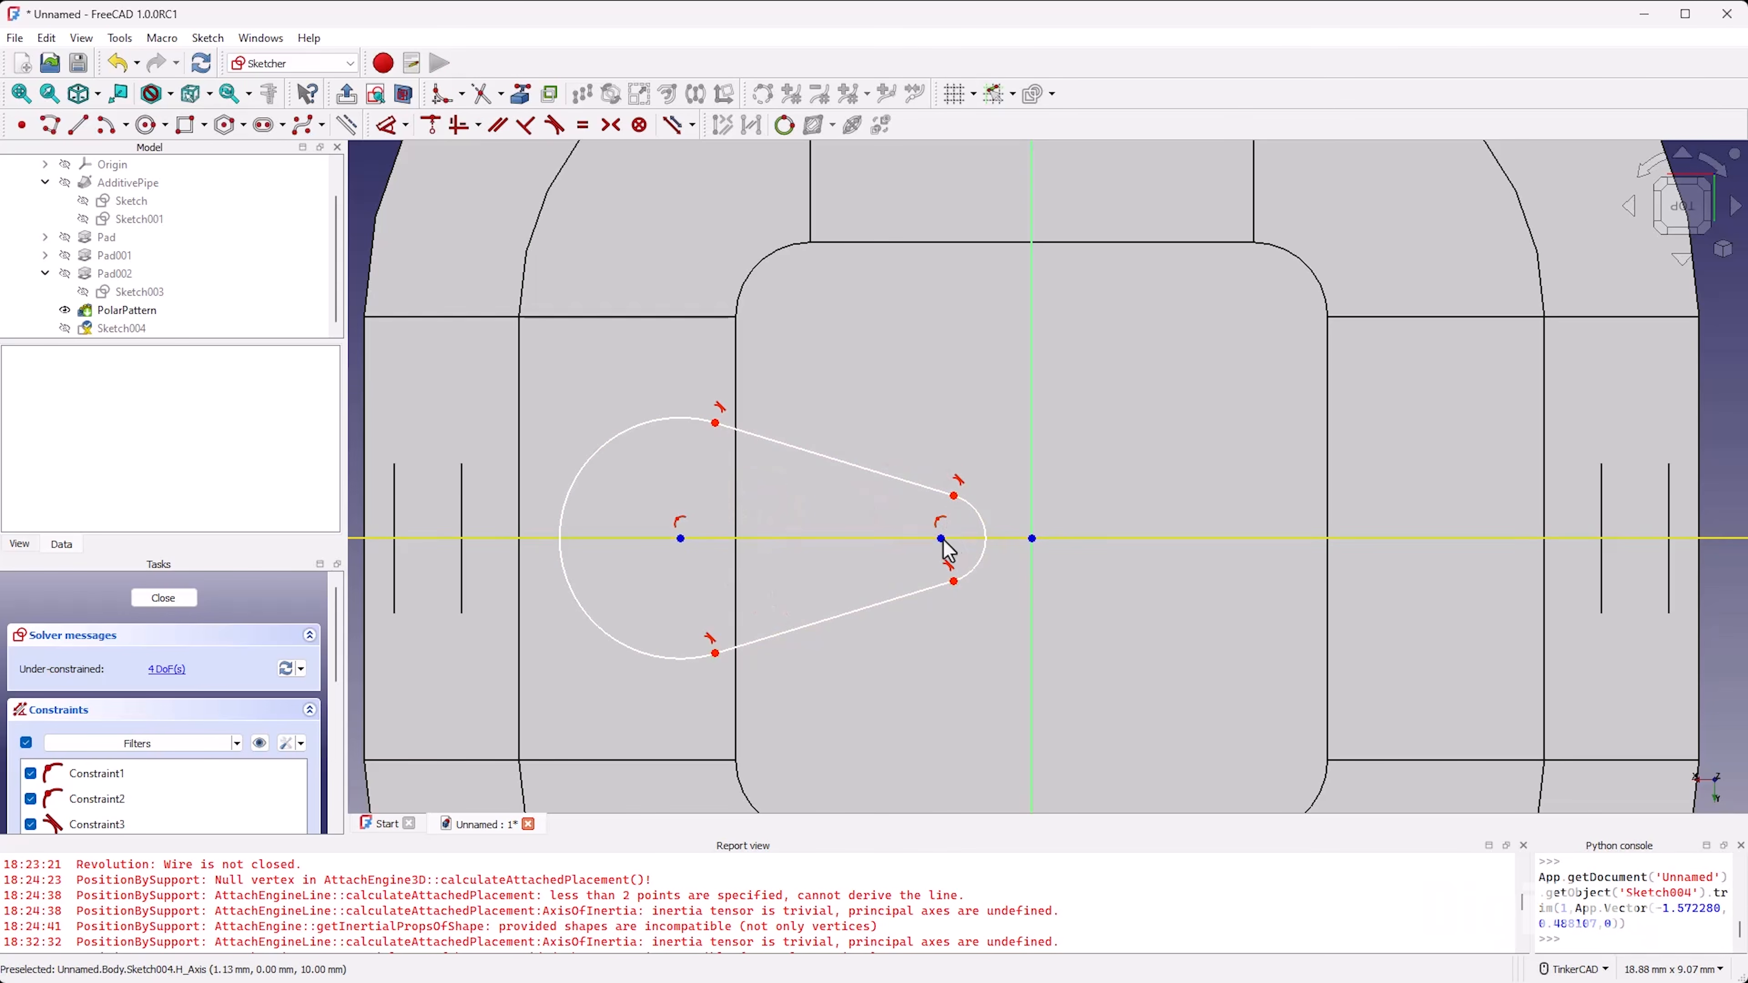
pyautogui.moveTo(955, 581)
pyautogui.mouseDown()
pyautogui.moveTo(955, 597)
pyautogui.moveTo(955, 579)
pyautogui.mouseUp()
pyautogui.moveTo(719, 422); pyautogui.dragTo(718, 412)
pyautogui.scroll(-4, 750, 459)
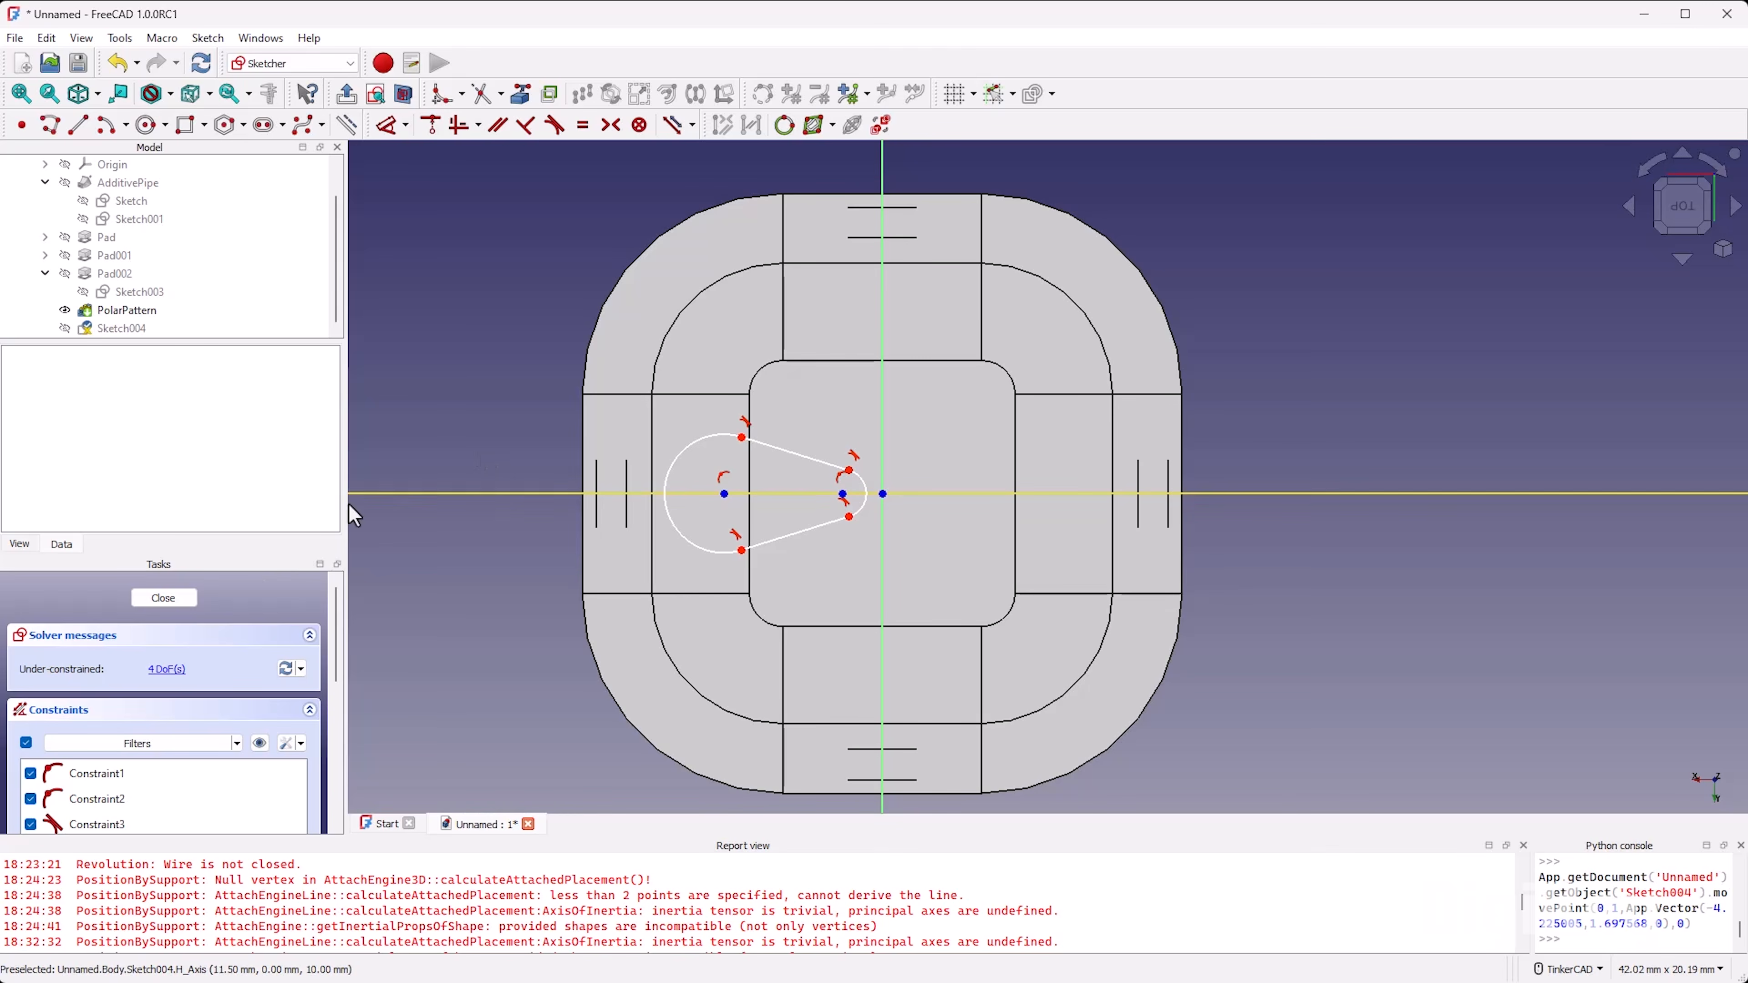
pyautogui.click(165, 597)
# Step: Copy the teardrop sketch Sketch004 without any of its dependencies and paste the duplicate into the document
pyautogui.moveTo(845, 753); pyautogui.dragTo(640, 591, button='right')
pyautogui.scroll(-4, 643, 594)
pyautogui.scroll(4, 1032, 689)
pyautogui.moveTo(866, 737); pyautogui.dragTo(855, 521, button='right')
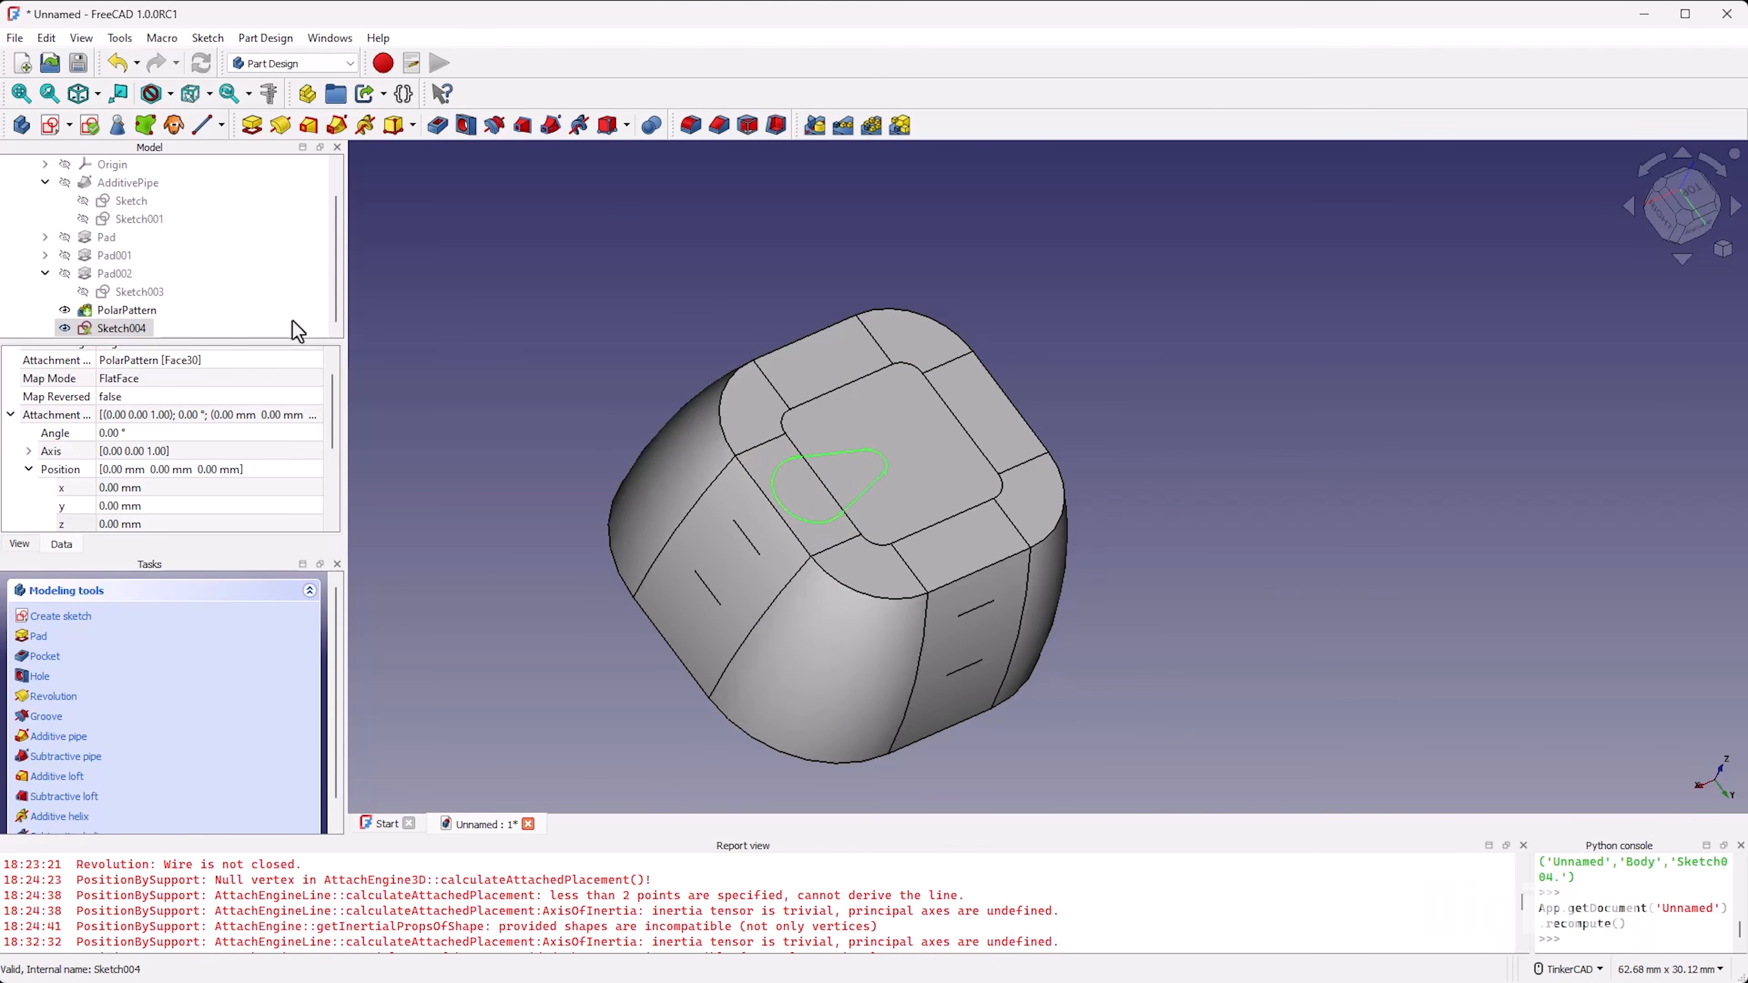
pyautogui.click(137, 329)
pyautogui.rightClick(138, 329)
pyautogui.click(282, 657)
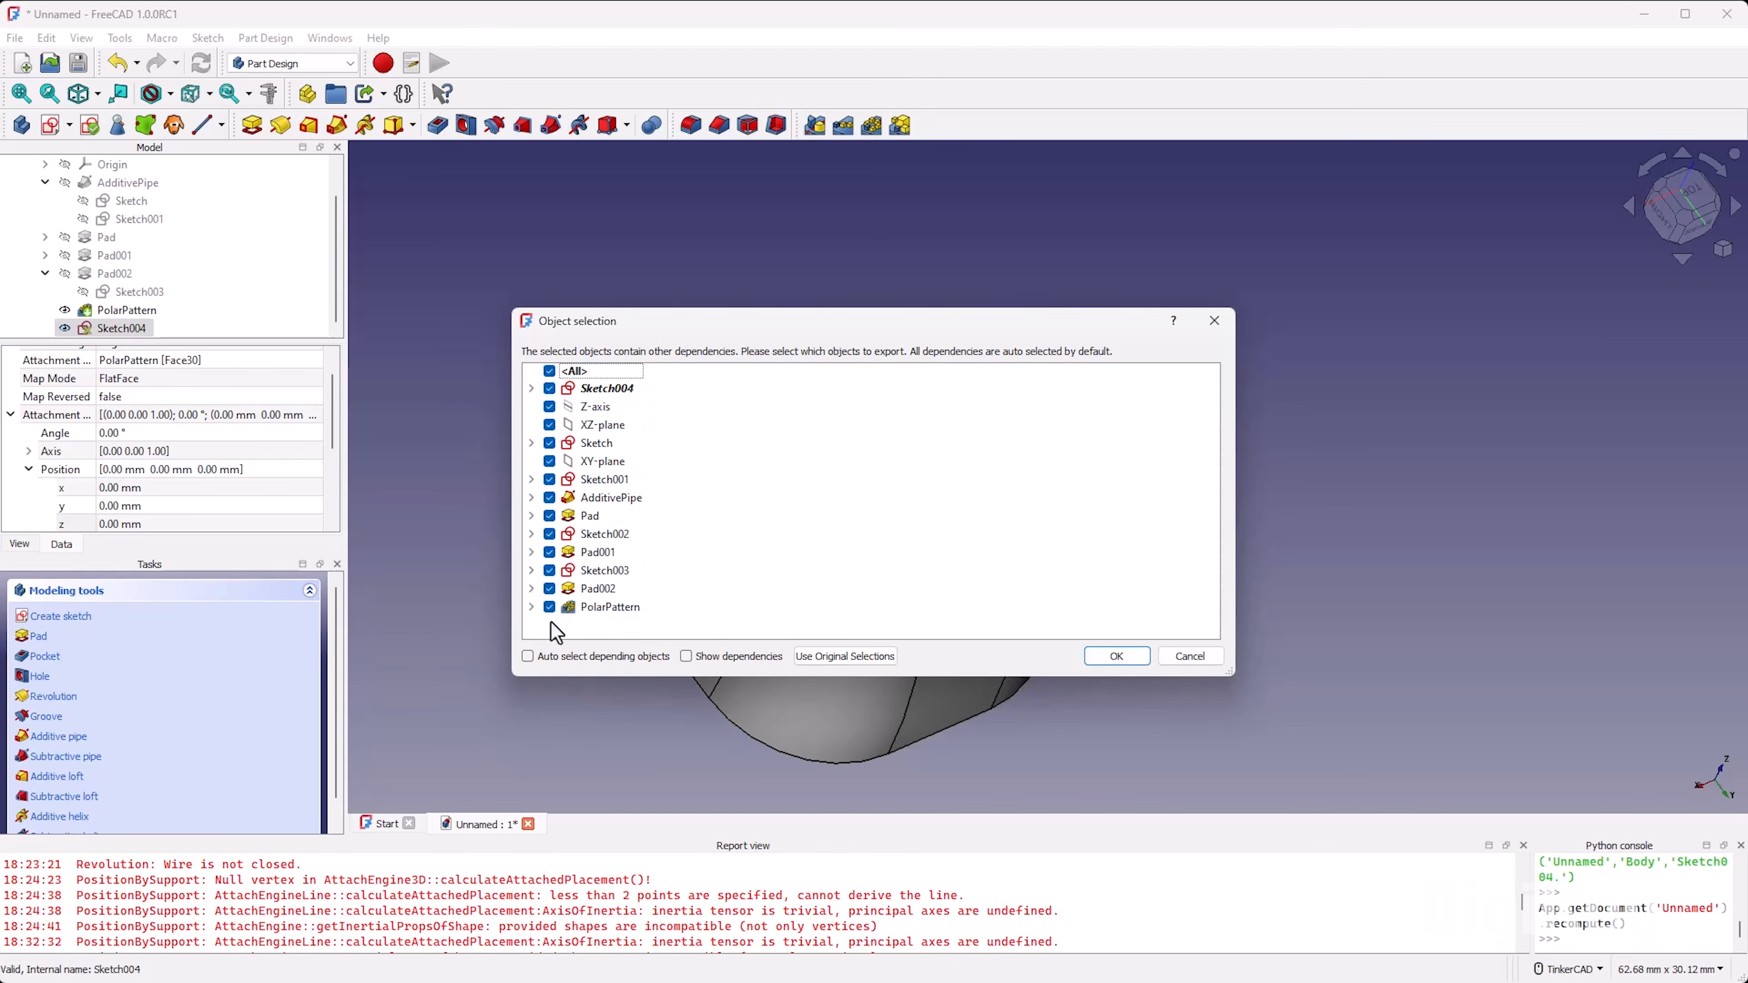
pyautogui.click(549, 371)
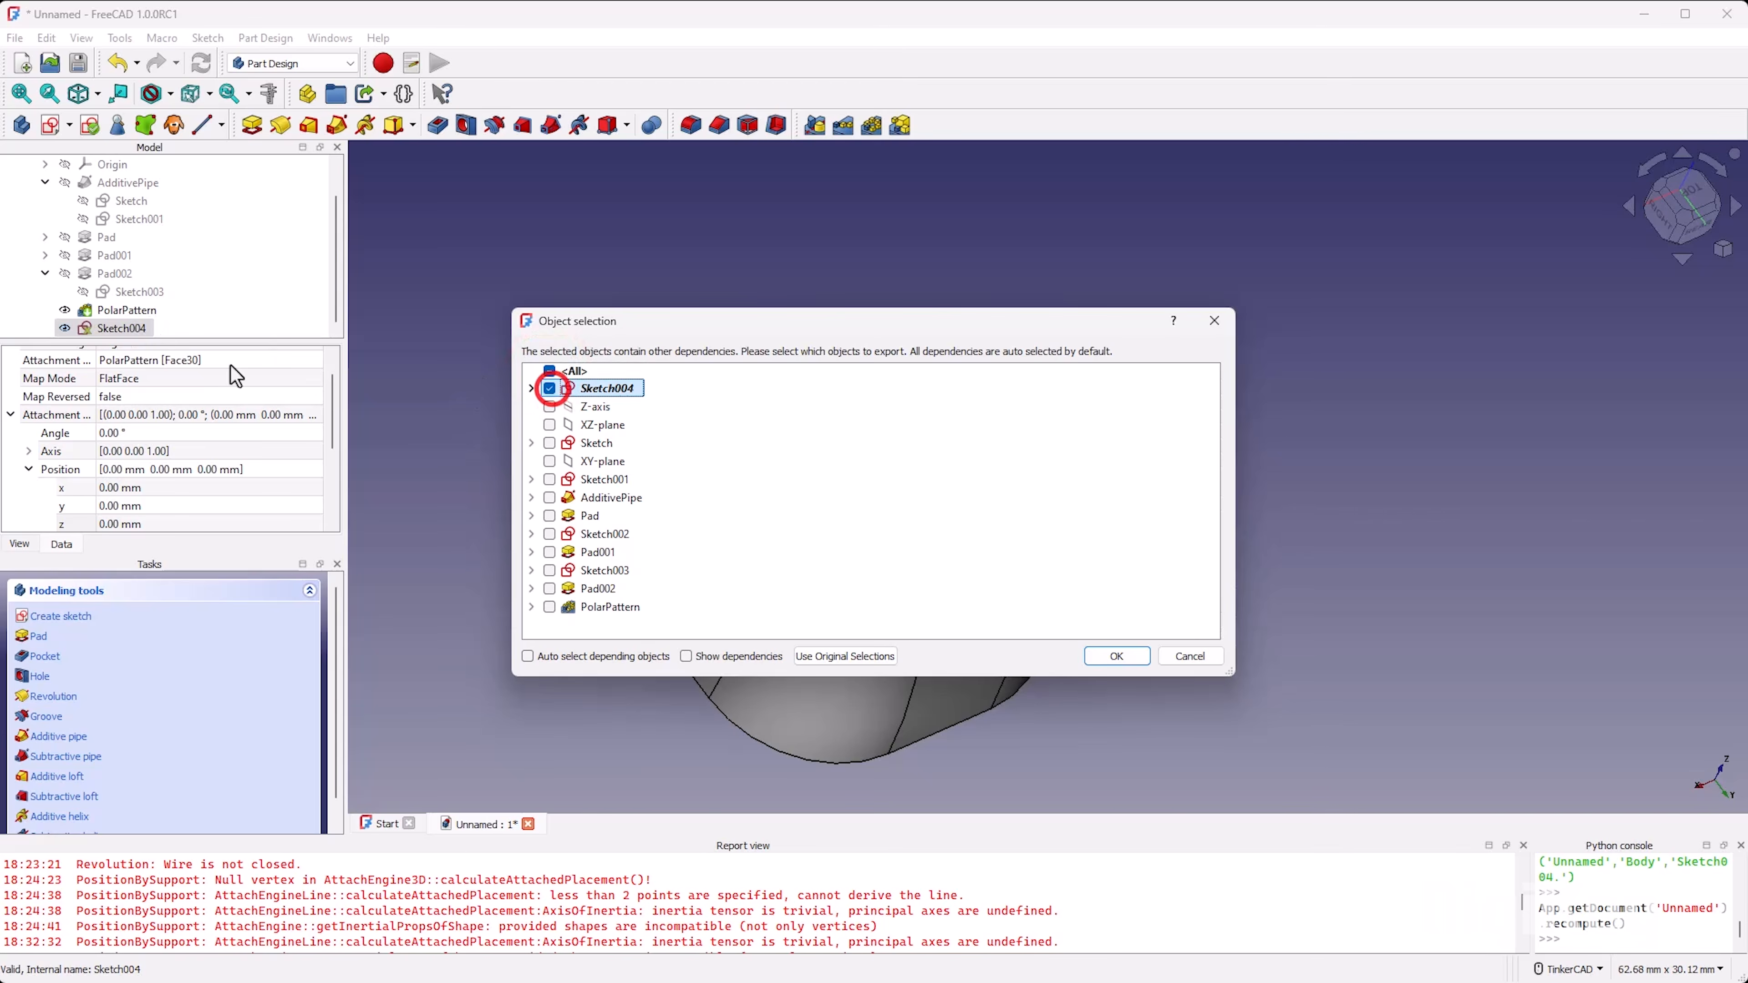
pyautogui.click(1116, 656)
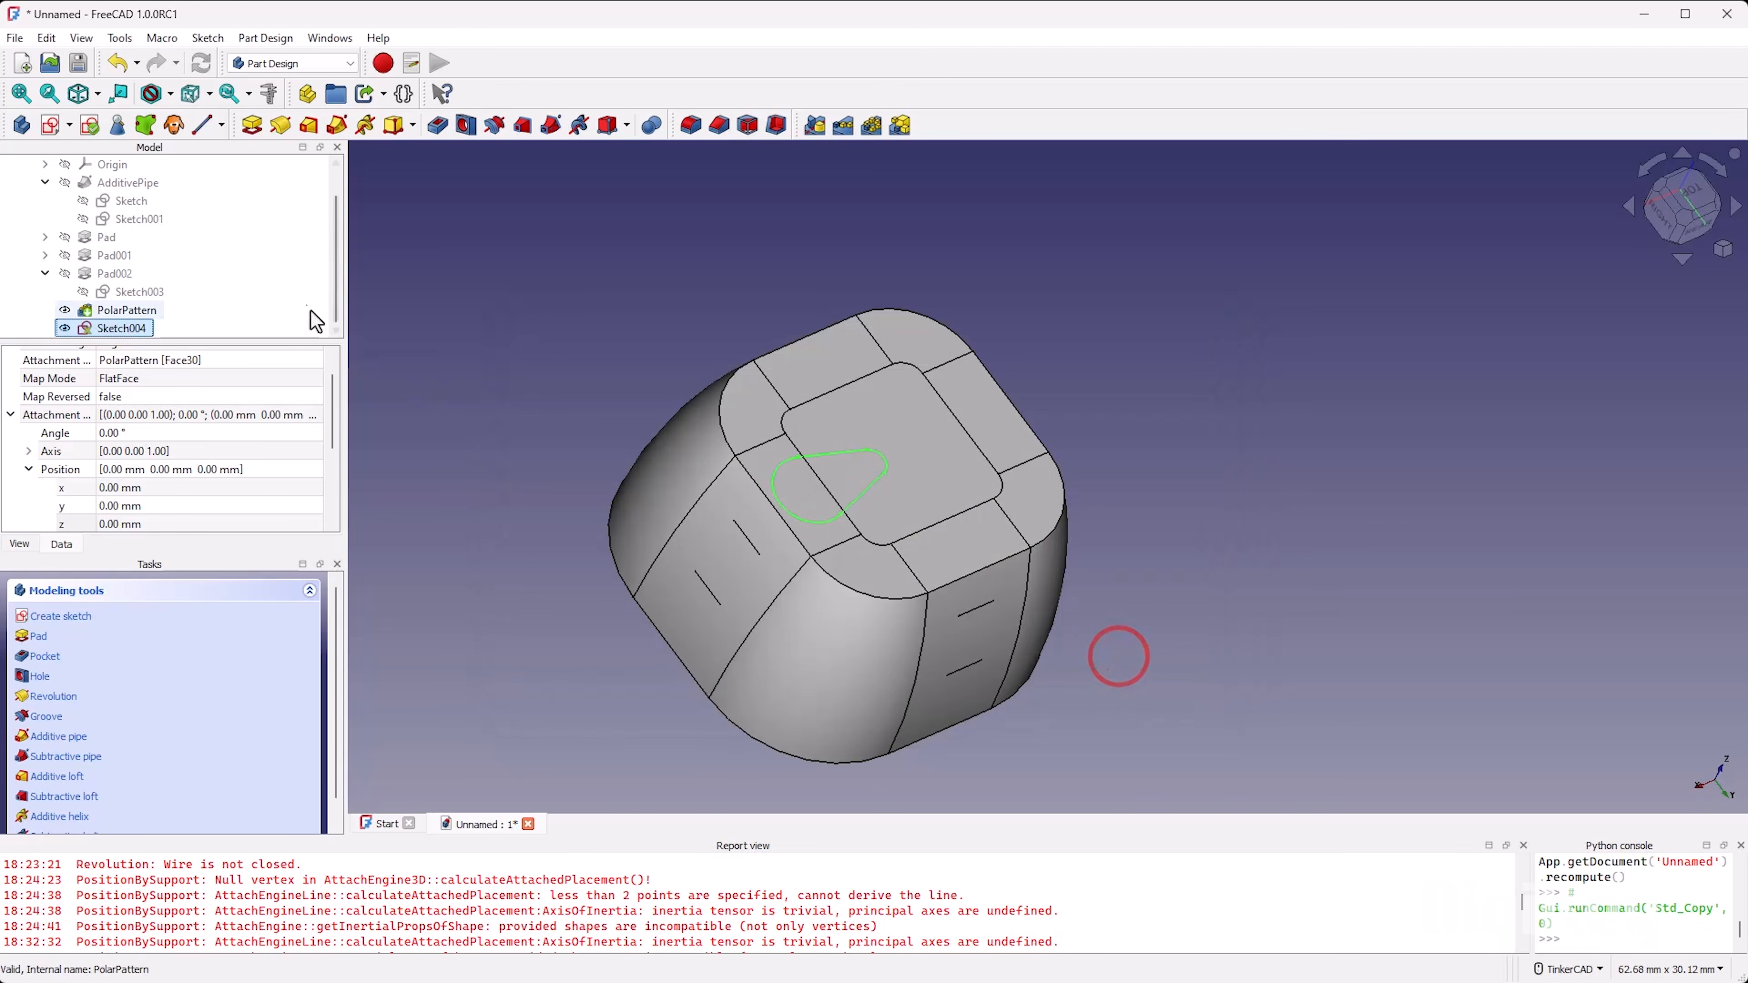
pyautogui.rightClick(315, 308)
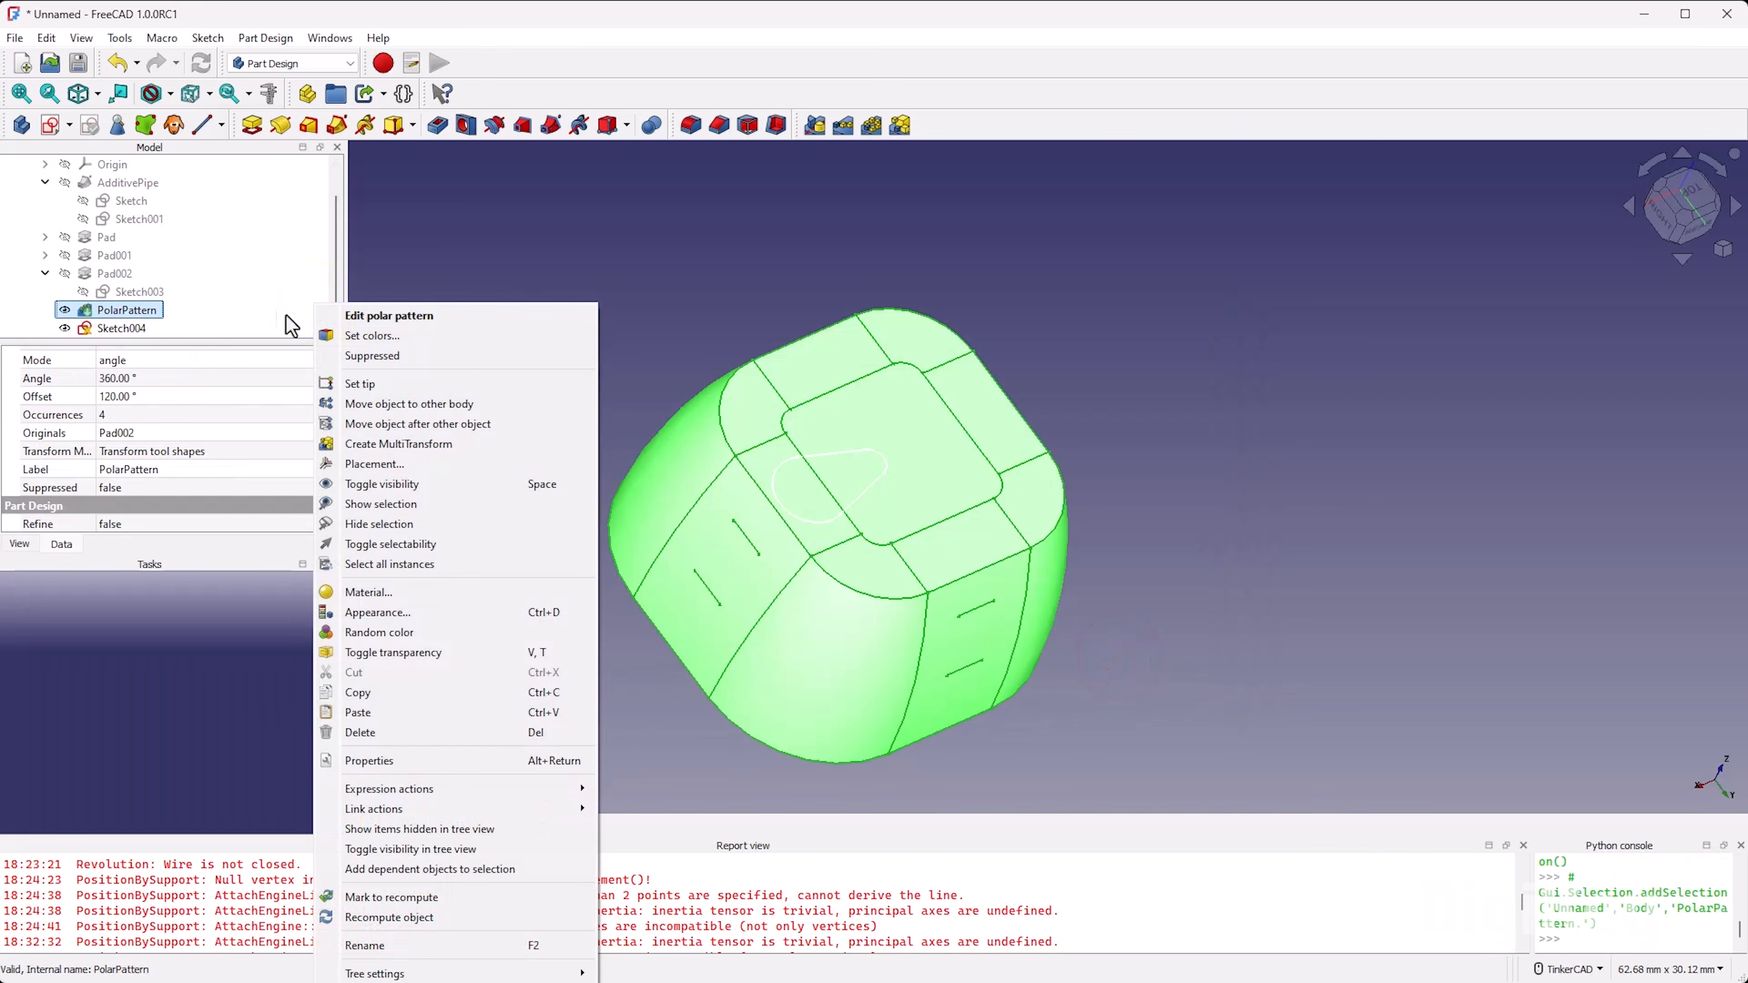
pyautogui.click(427, 713)
# Step: Collapse and hide the Body, and move the pasted sketch into it
pyautogui.scroll(1, 195, 324)
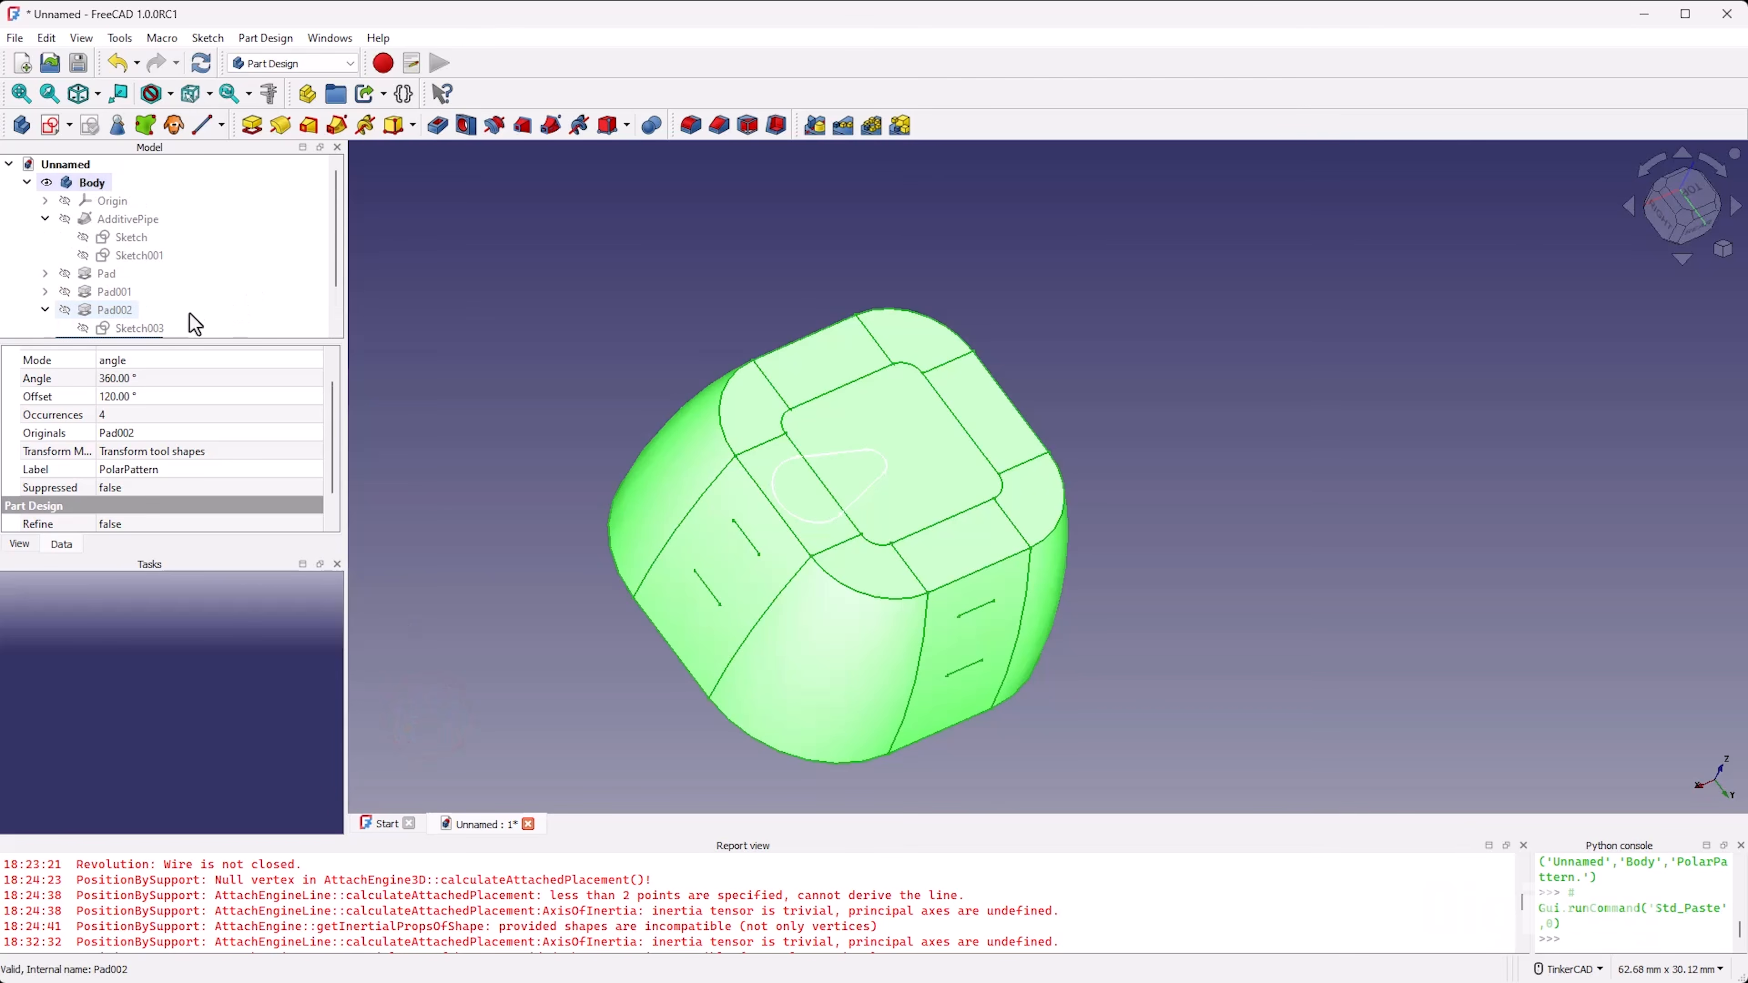
pyautogui.click(25, 181)
pyautogui.click(91, 183)
pyautogui.press('space')
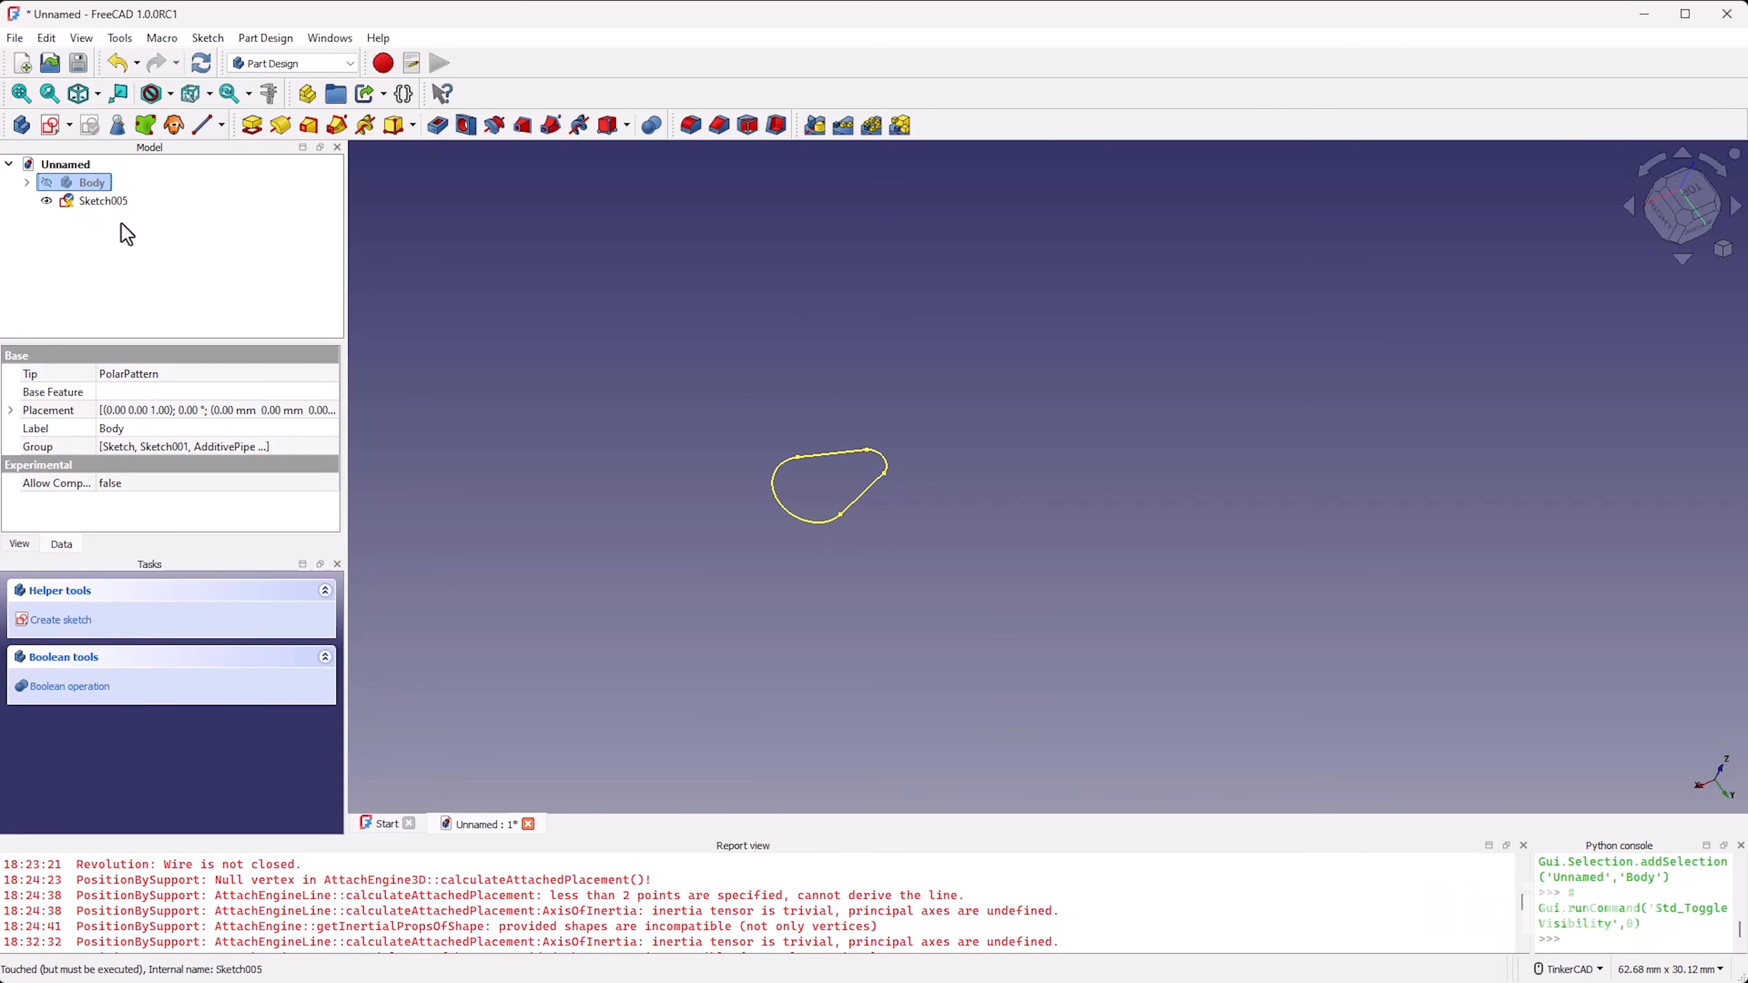
pyautogui.click(141, 254)
pyautogui.moveTo(80, 202)
pyautogui.mouseDown()
pyautogui.moveTo(168, 238)
pyautogui.moveTo(136, 268)
pyautogui.moveTo(81, 184)
pyautogui.moveTo(99, 190)
pyautogui.mouseUp()
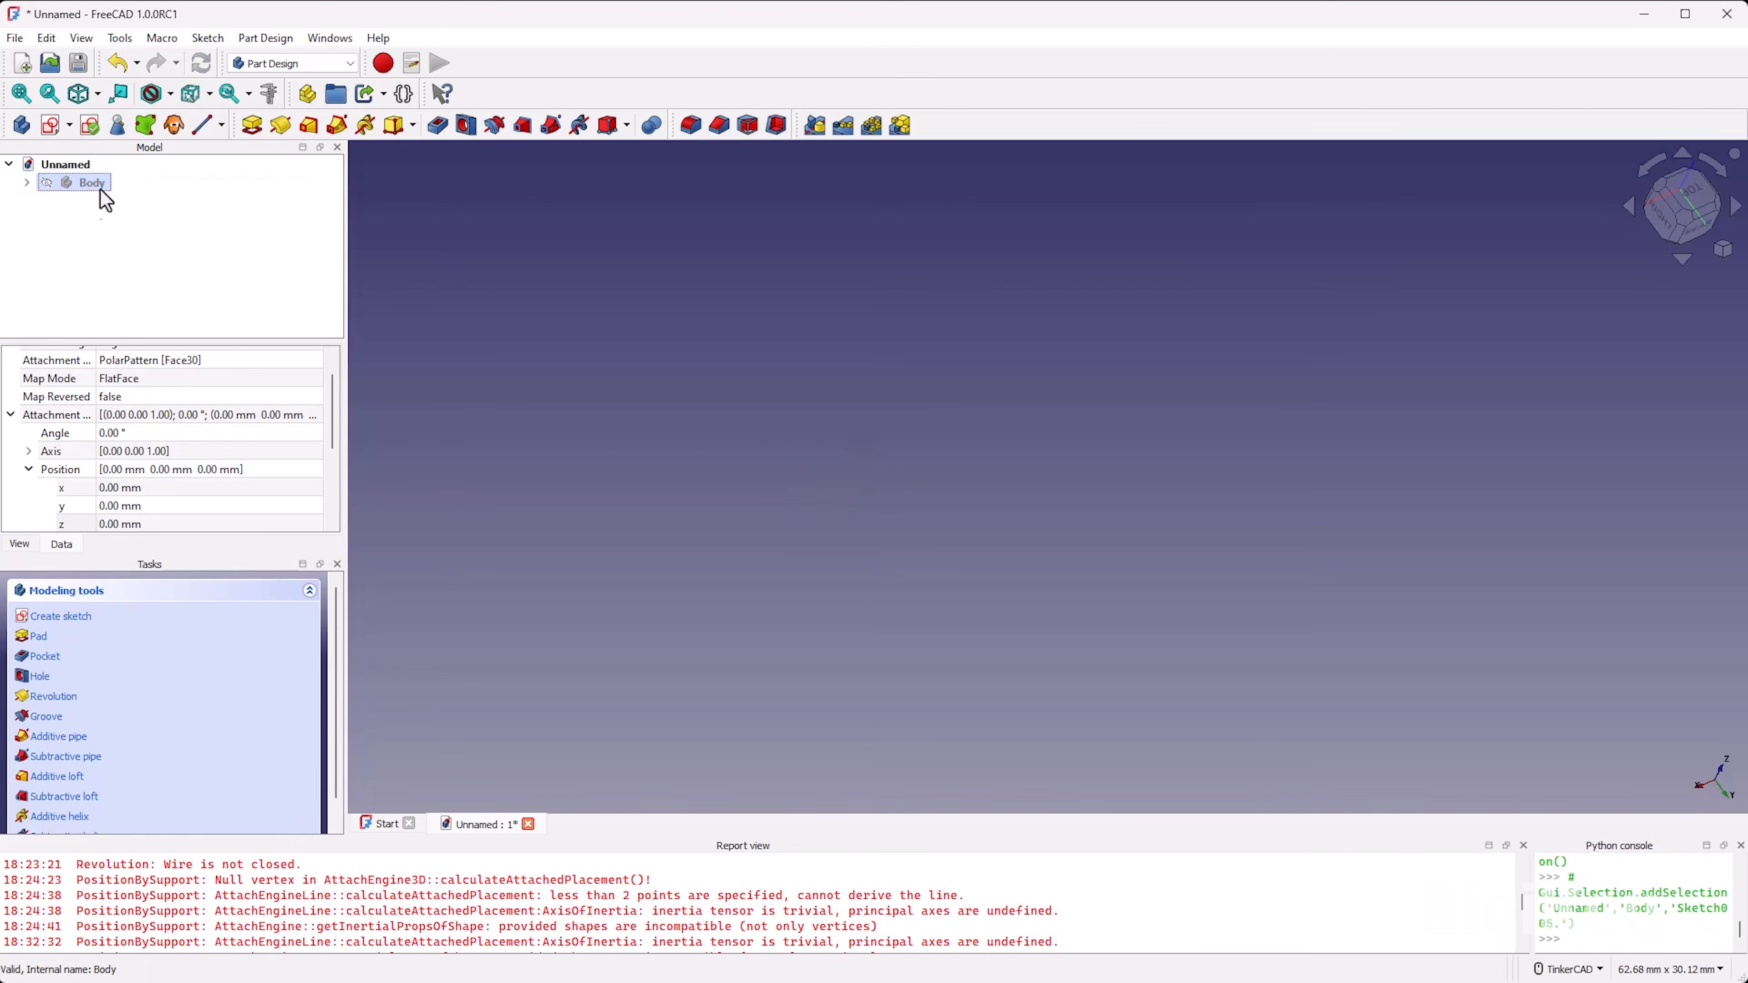
# Step: Expand the Body in the model tree and make it visible again
pyautogui.click(27, 182)
pyautogui.click(127, 306)
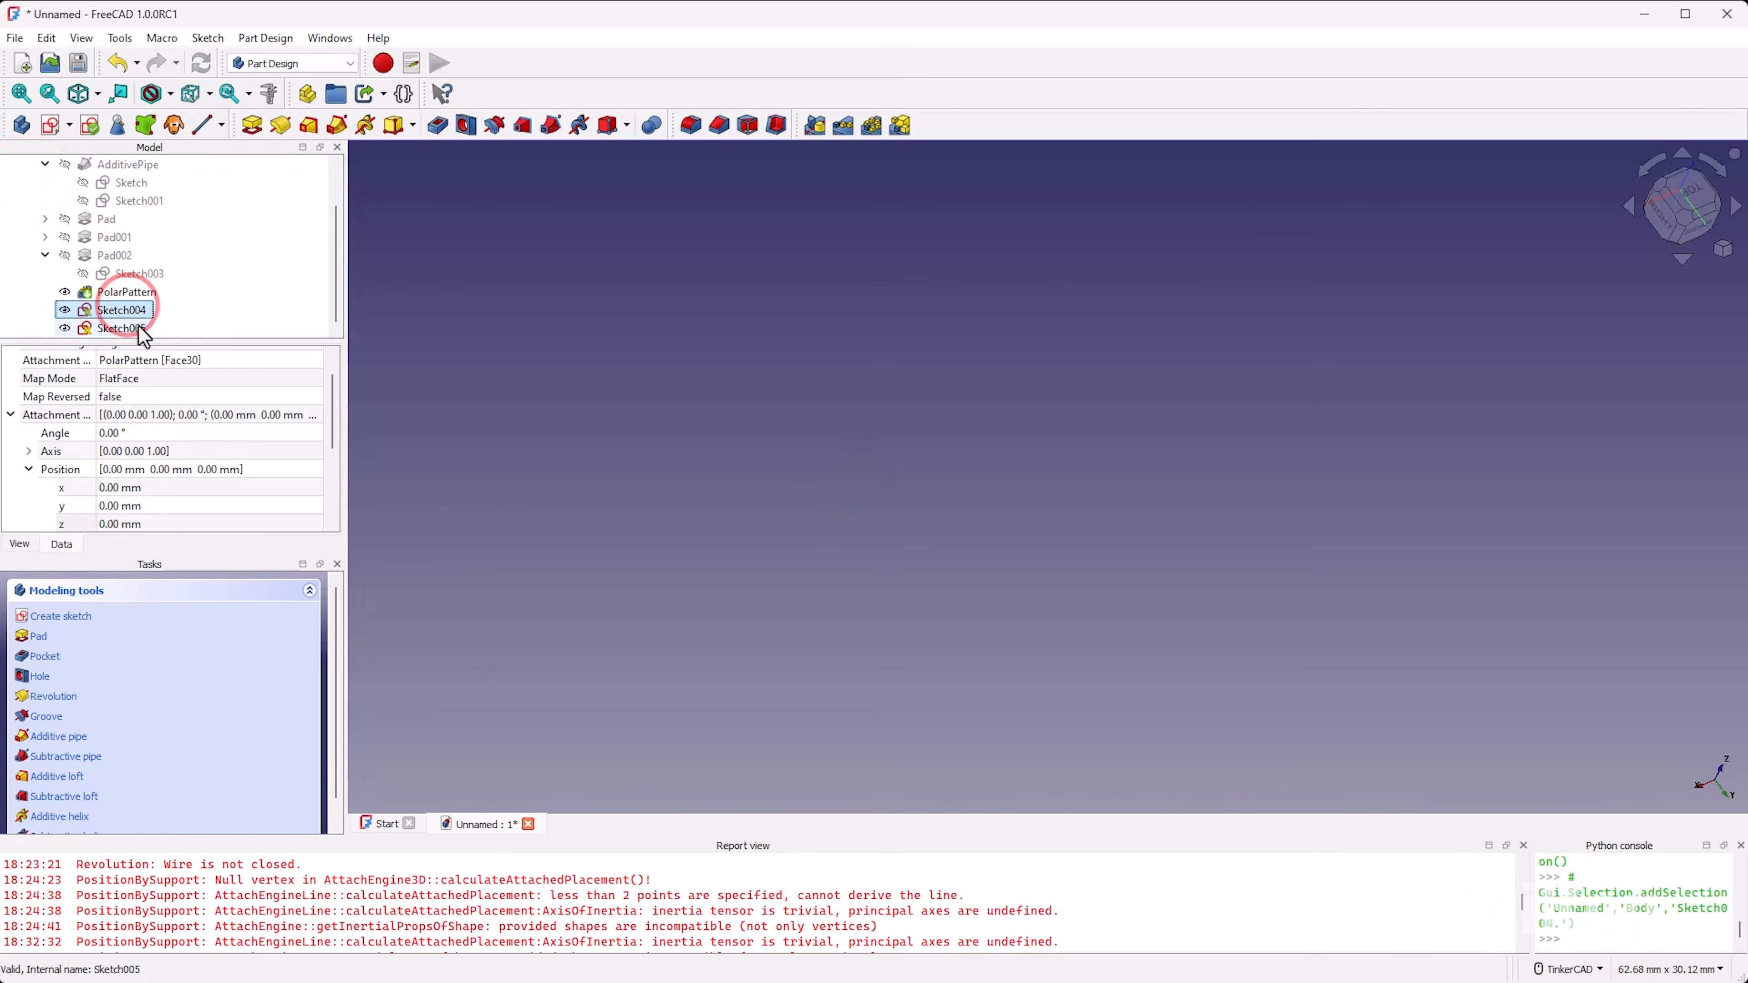
pyautogui.scroll(1, 141, 289)
pyautogui.click(94, 181)
pyautogui.press('space')
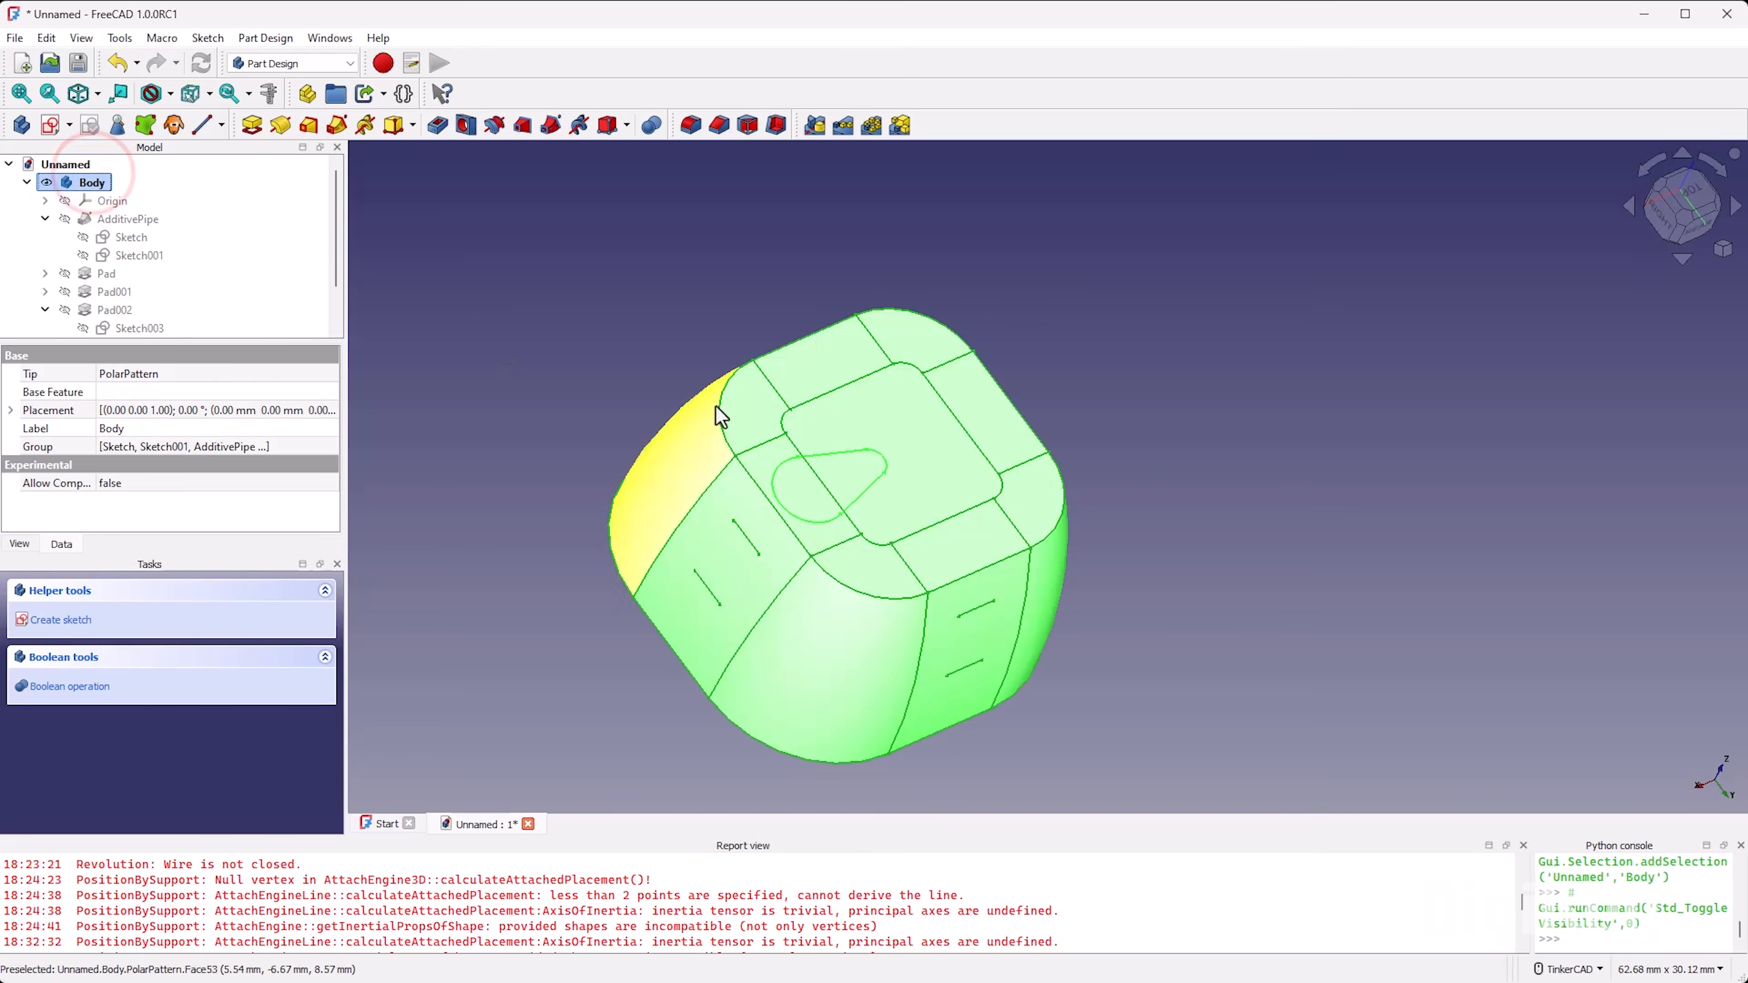
# Step: Raise the duplicated teardrop Sketch005 by setting its attachment offset position z to 0.5 mm
pyautogui.scroll(-1, 172, 289)
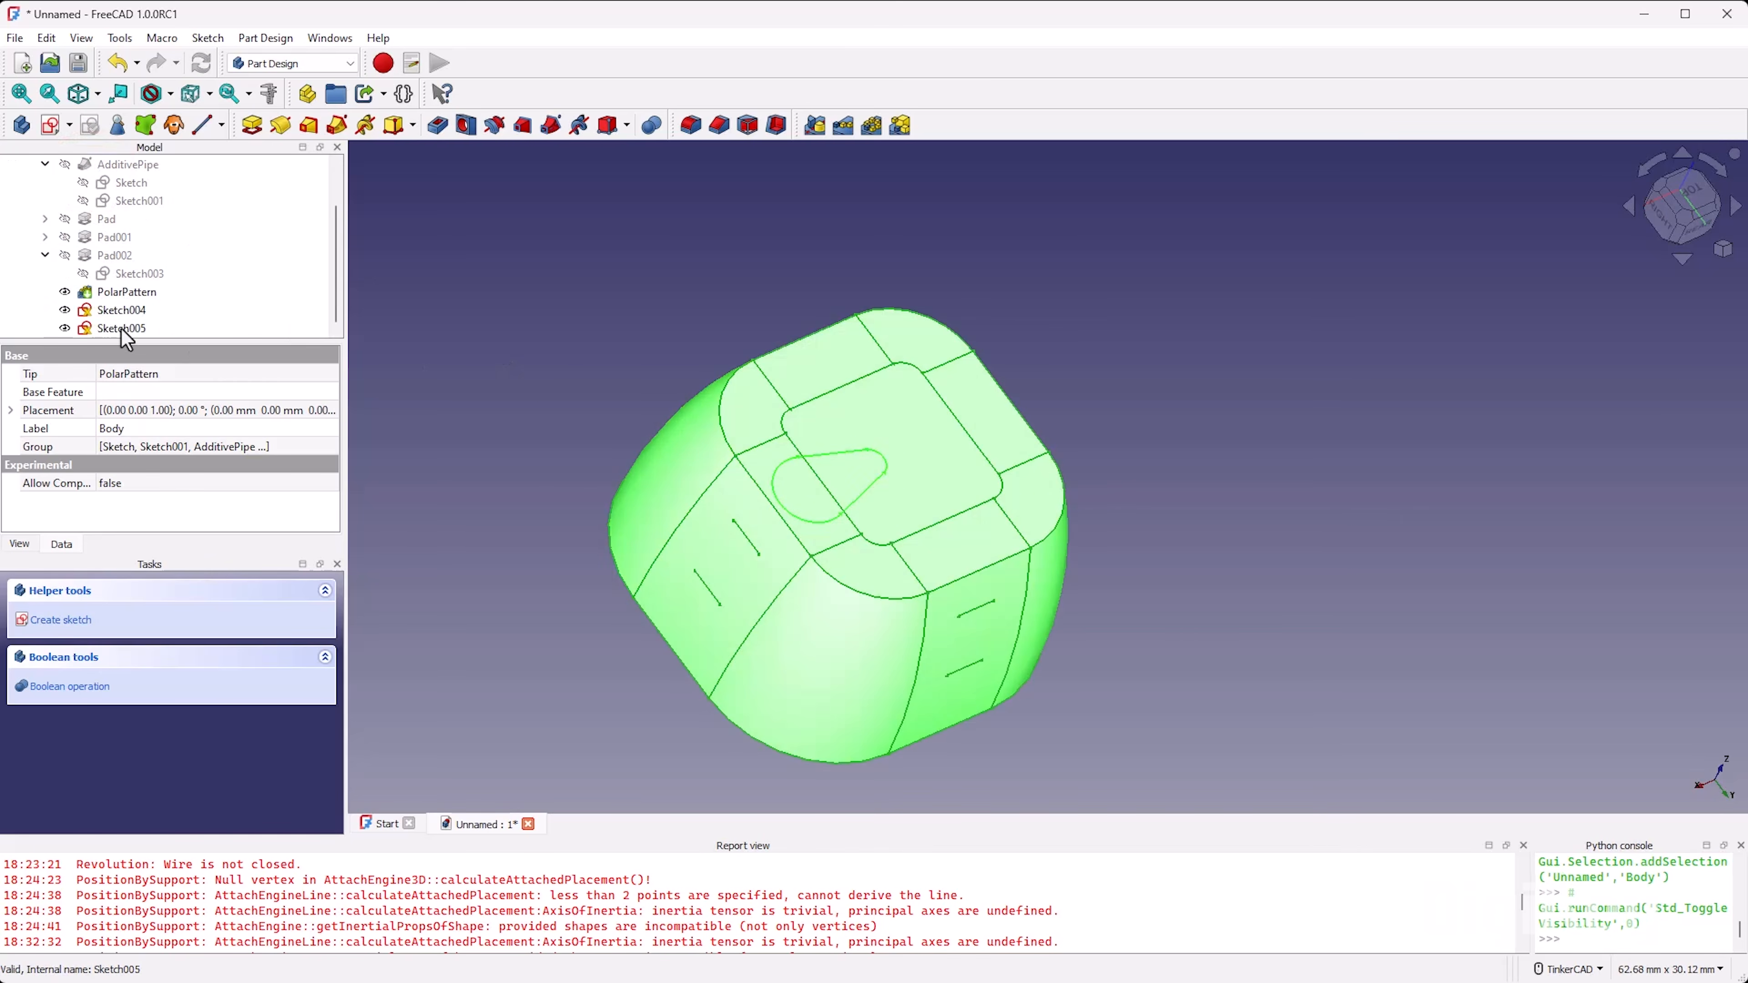
pyautogui.click(121, 326)
pyautogui.scroll(-1, 91, 510)
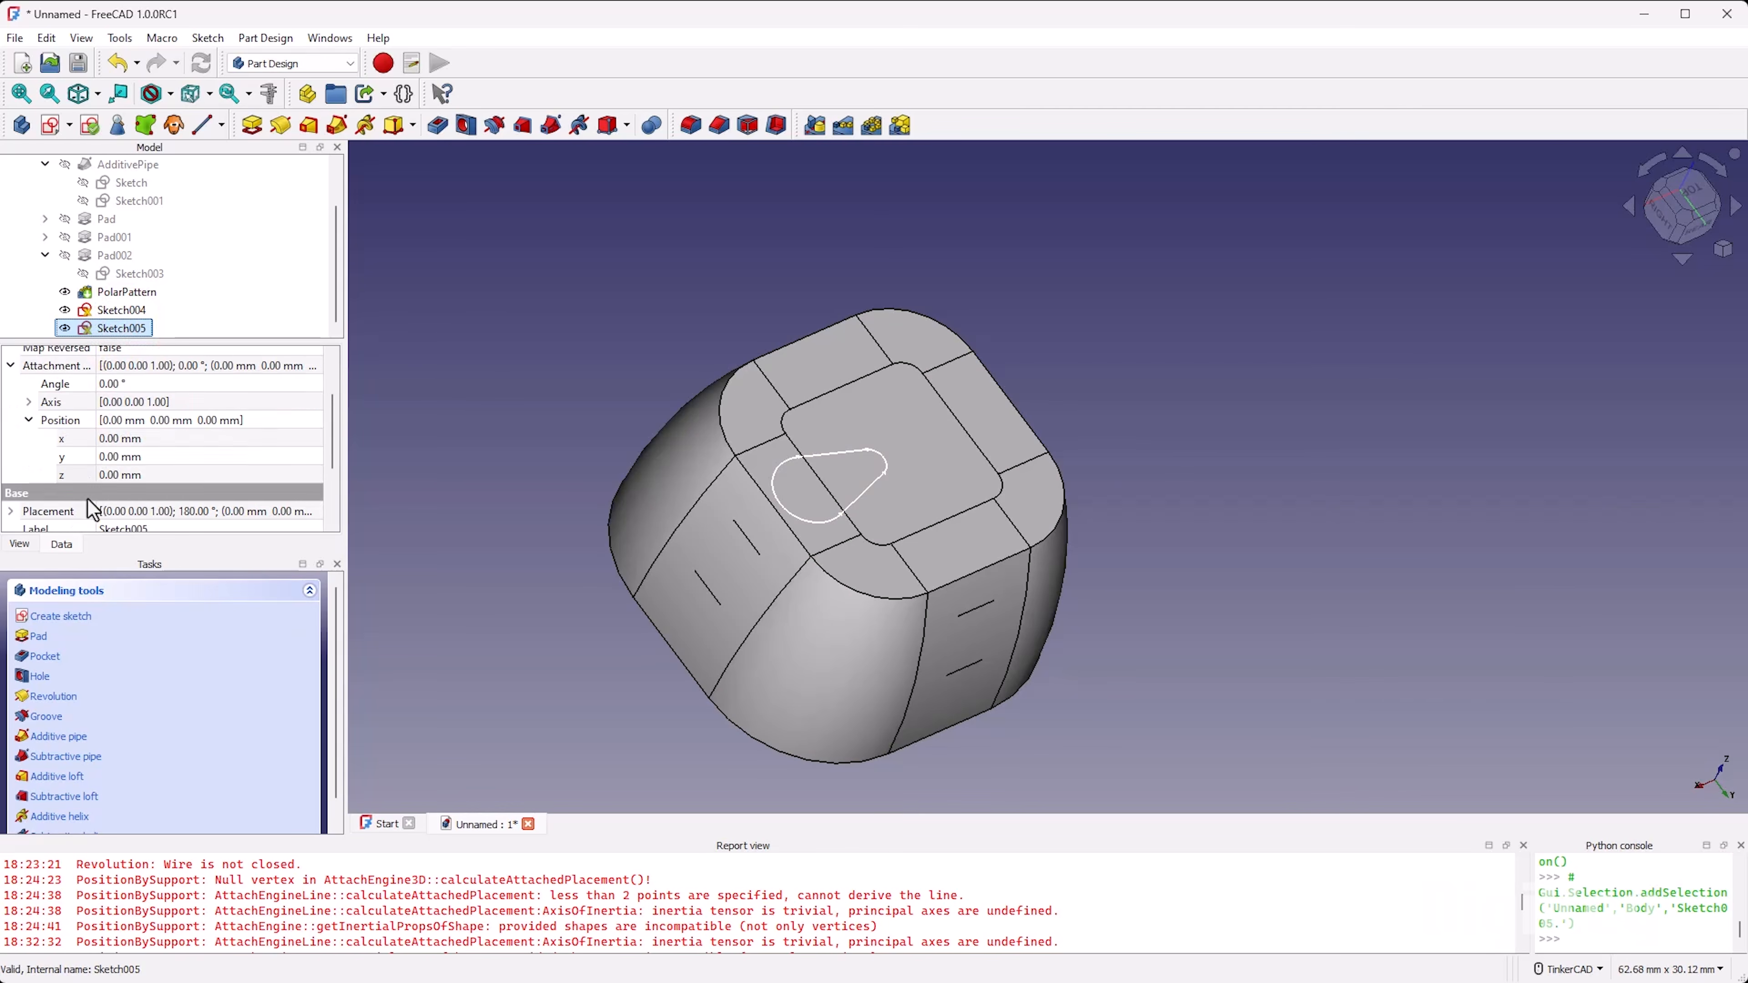
pyautogui.click(157, 474)
pyautogui.write('0.5')
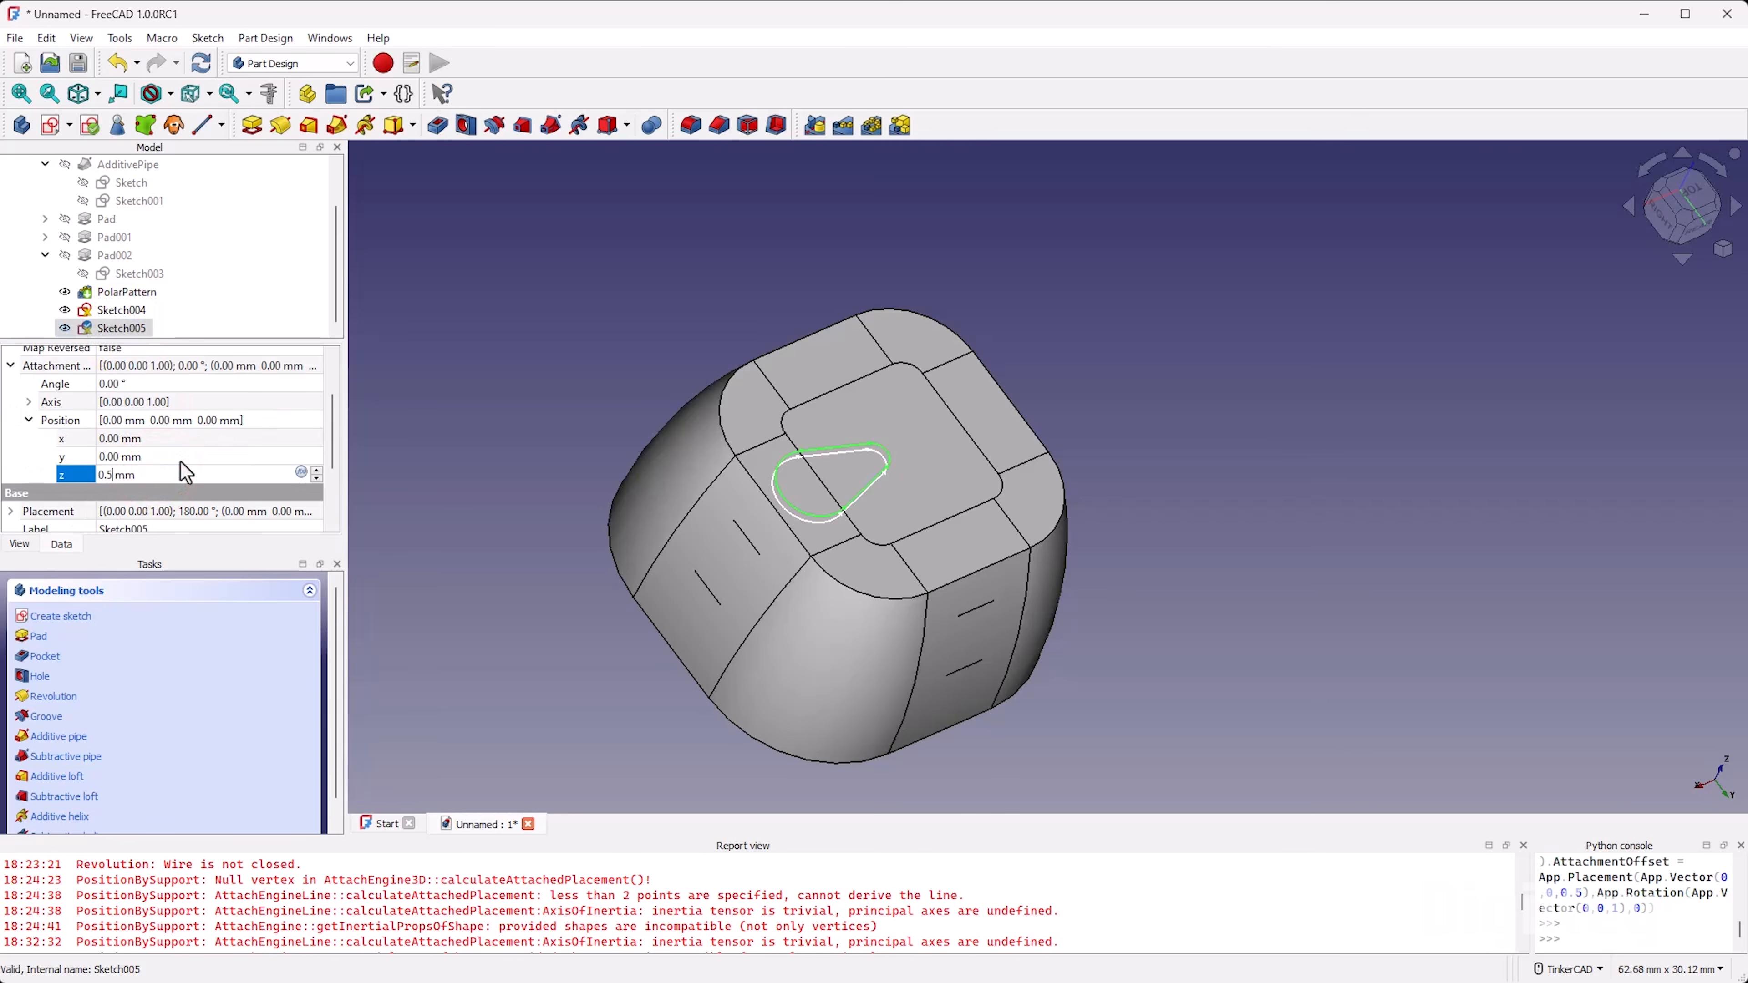
pyautogui.press('Tab')
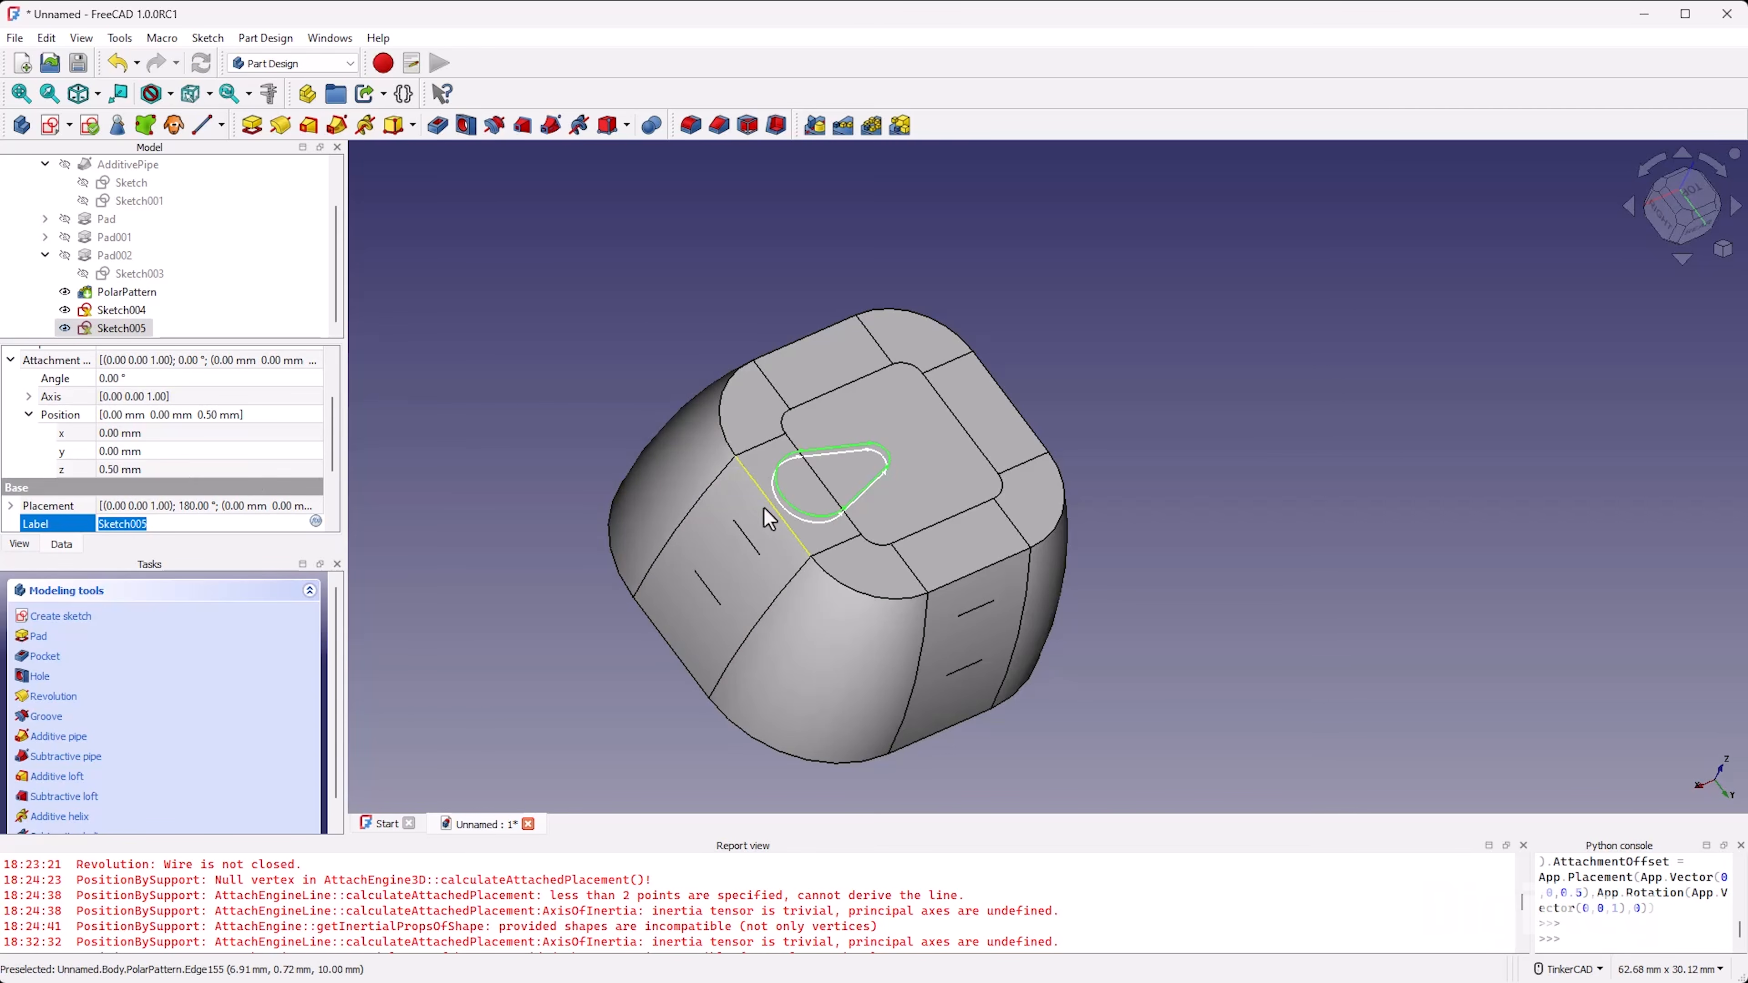
pyautogui.click(622, 297)
pyautogui.scroll(2, 791, 448)
pyautogui.moveTo(1014, 541)
pyautogui.mouseDown(button='right')
pyautogui.moveTo(975, 465)
pyautogui.moveTo(863, 418)
pyautogui.moveTo(968, 538)
pyautogui.mouseUp(button='right')
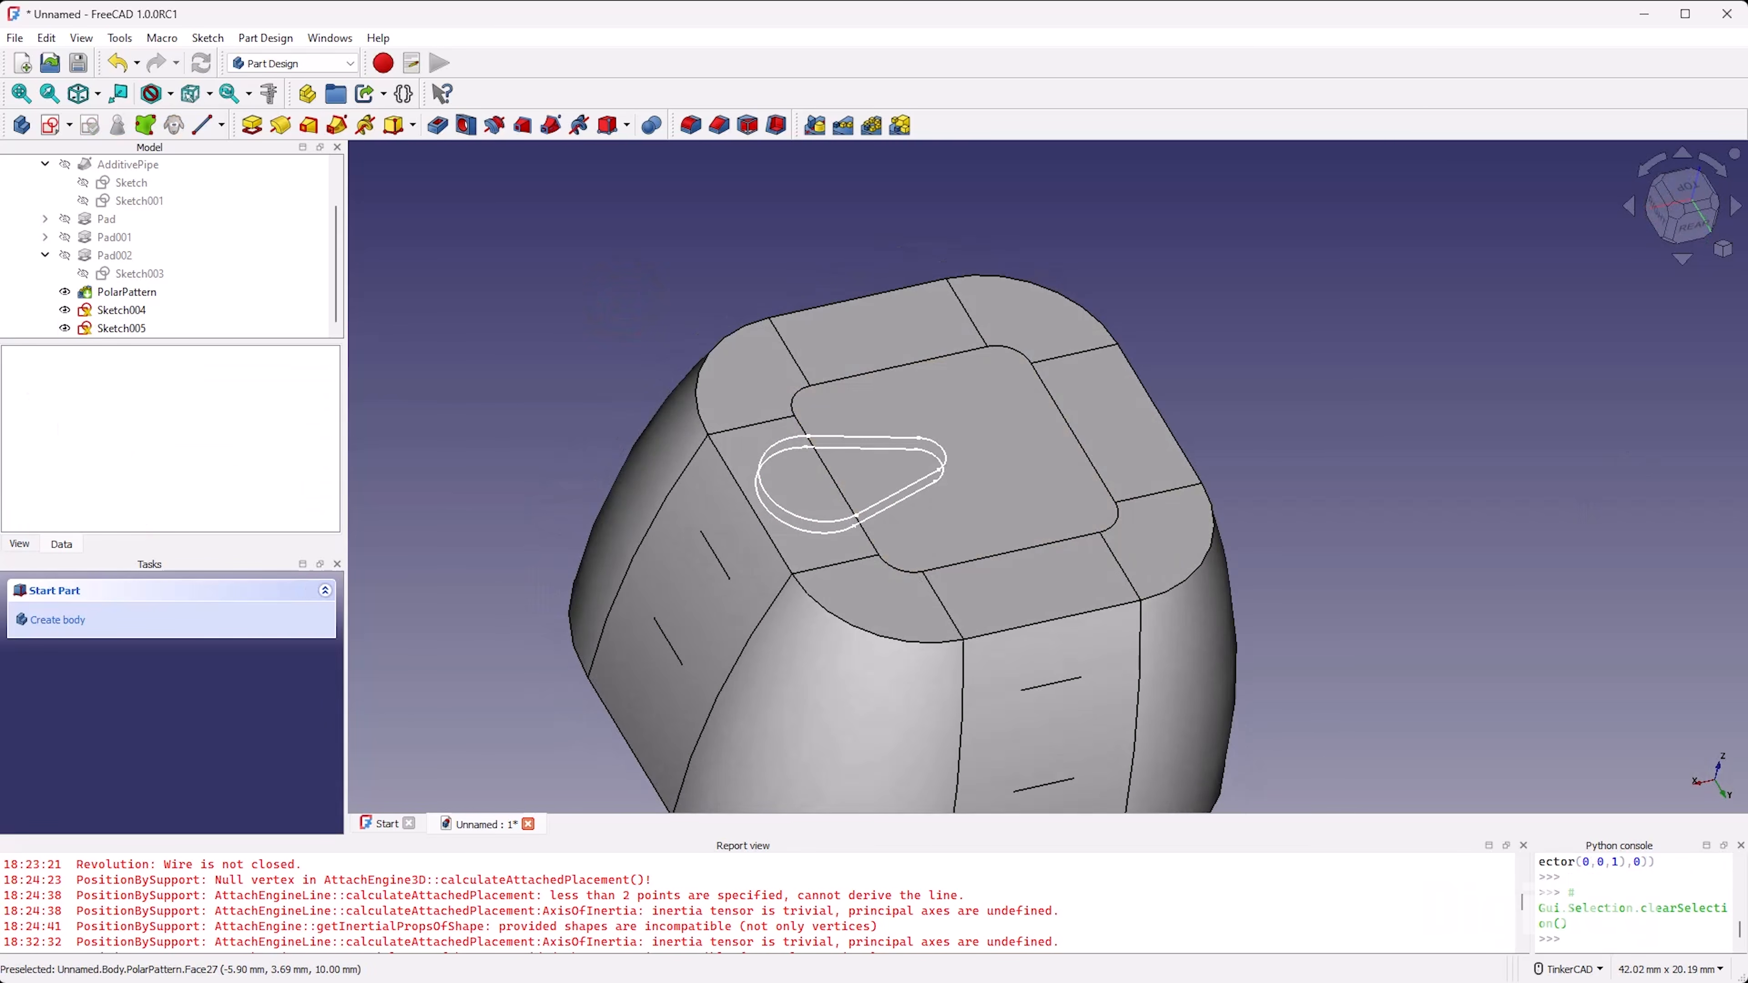
pyautogui.click(784, 17)
# Step: Open Sketch005 for editing and shrink its teardrop by moving both arc centres and the upper tangent line inward
pyautogui.doubleClick(132, 327)
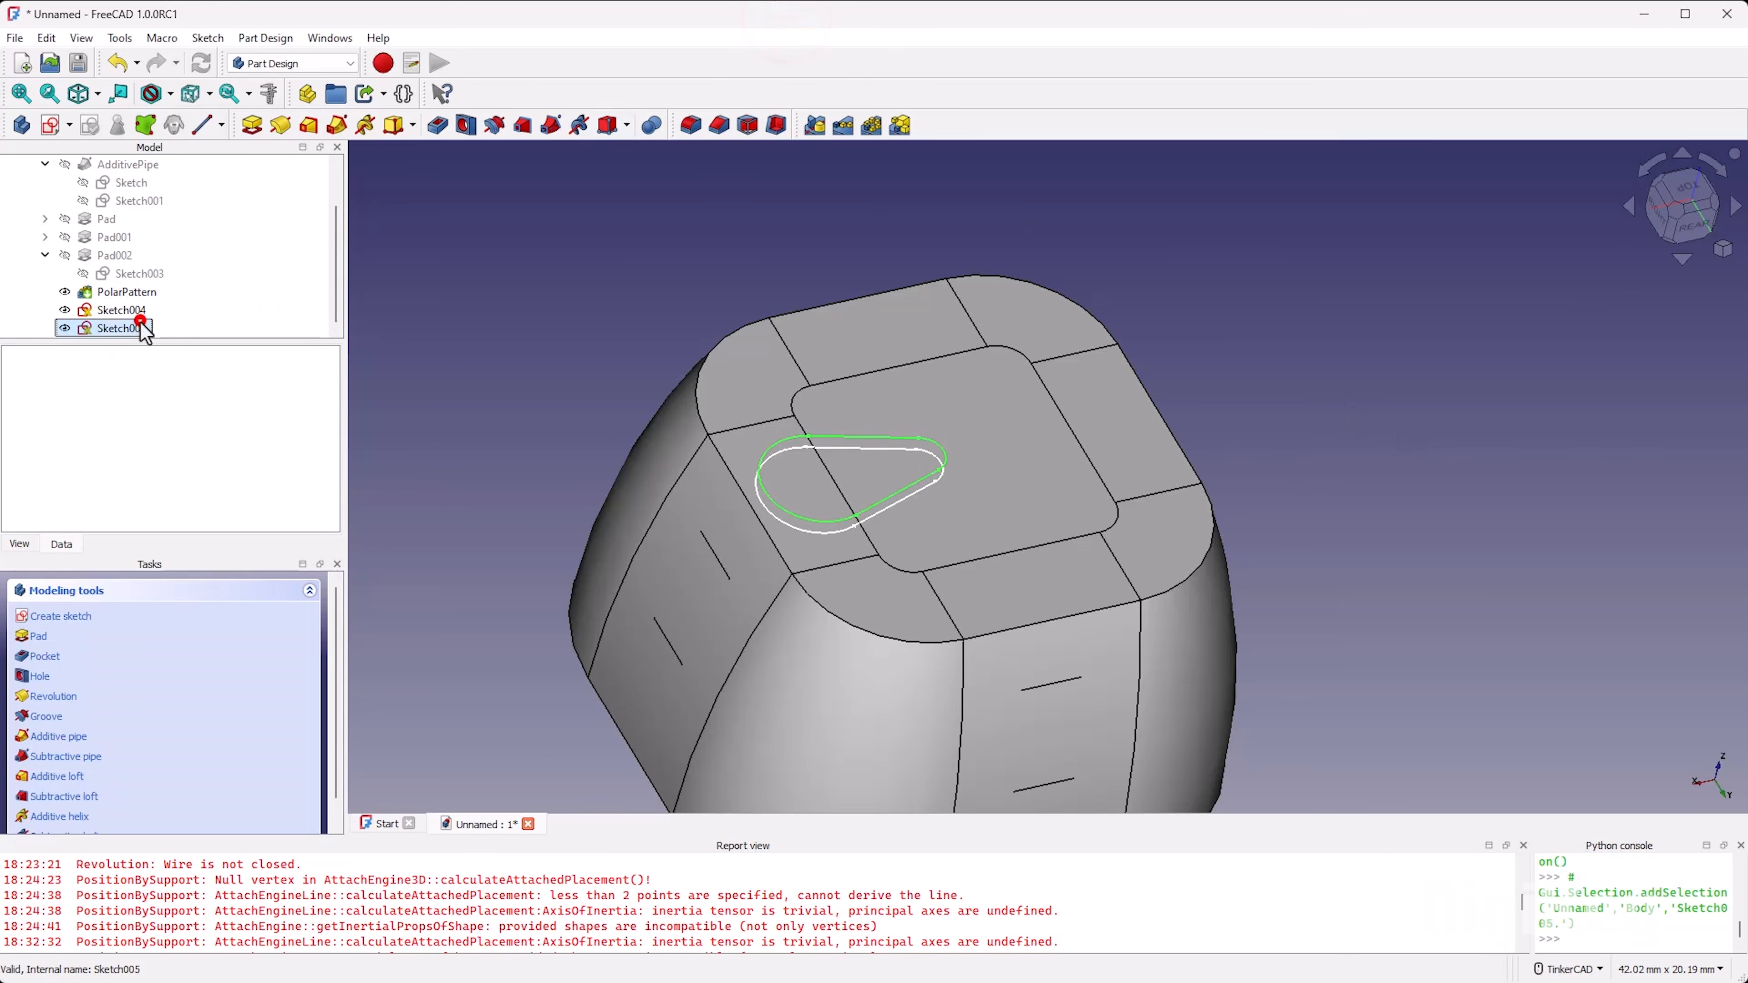
pyautogui.scroll(5, 905, 427)
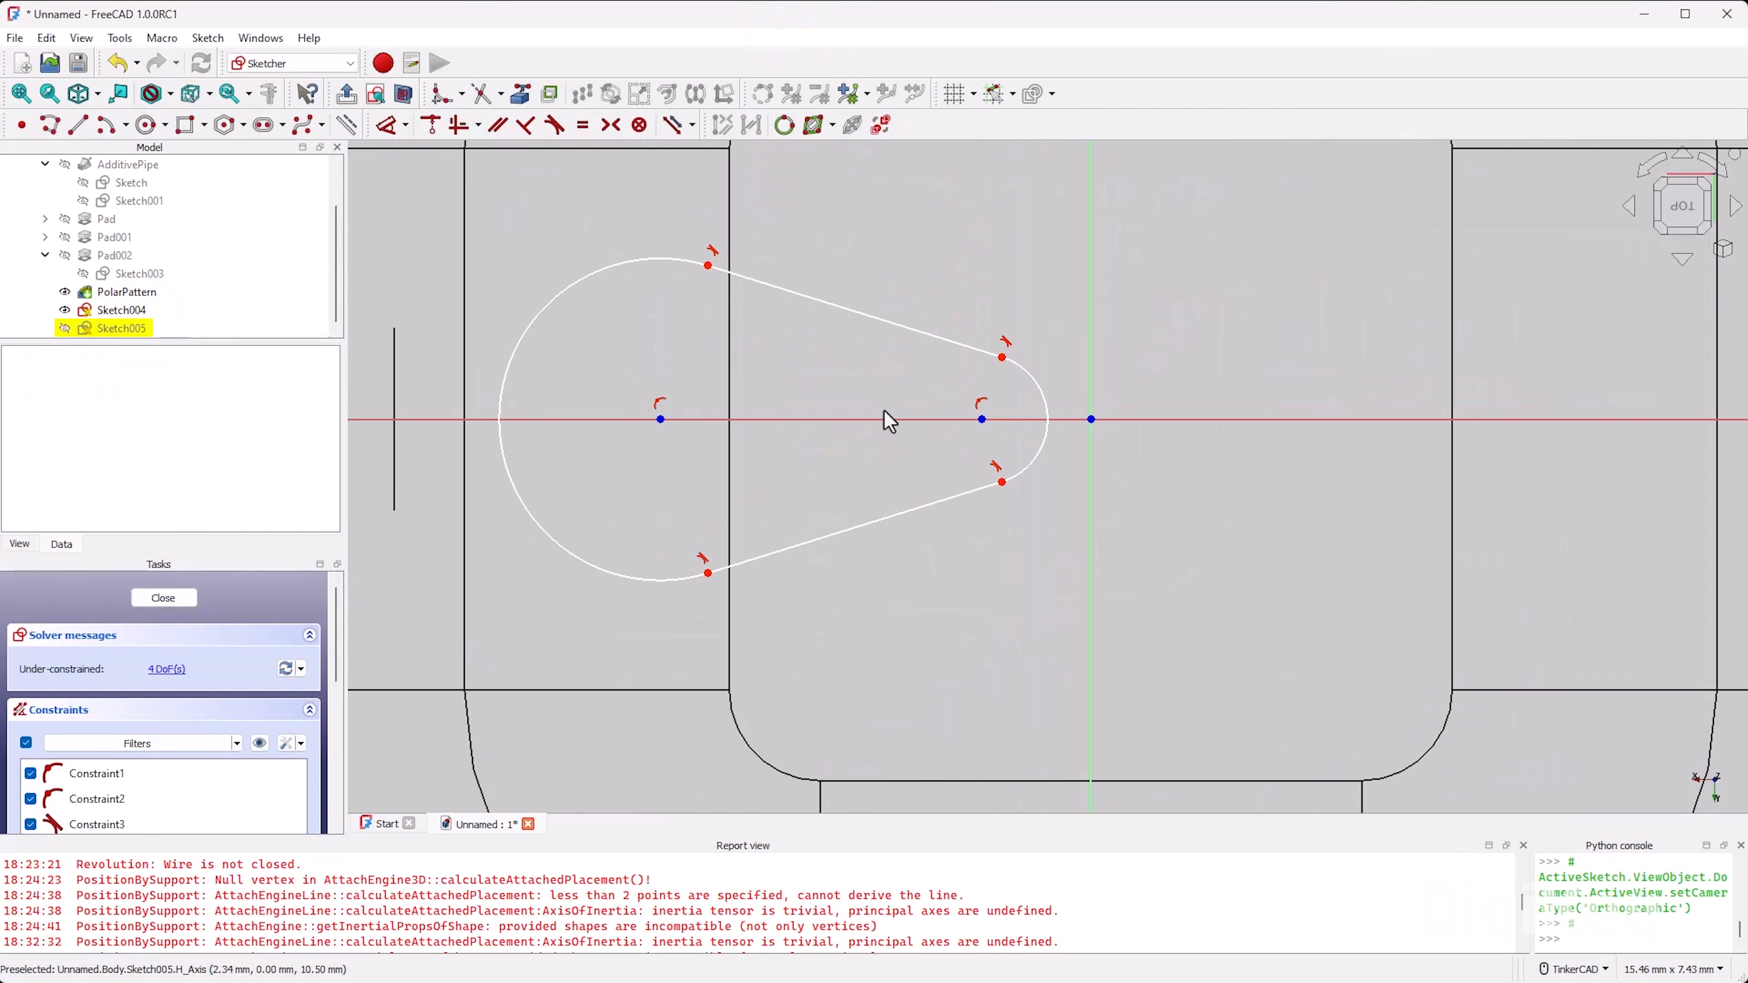
pyautogui.moveTo(661, 420); pyautogui.dragTo(675, 421)
pyautogui.moveTo(982, 421); pyautogui.dragTo(966, 420)
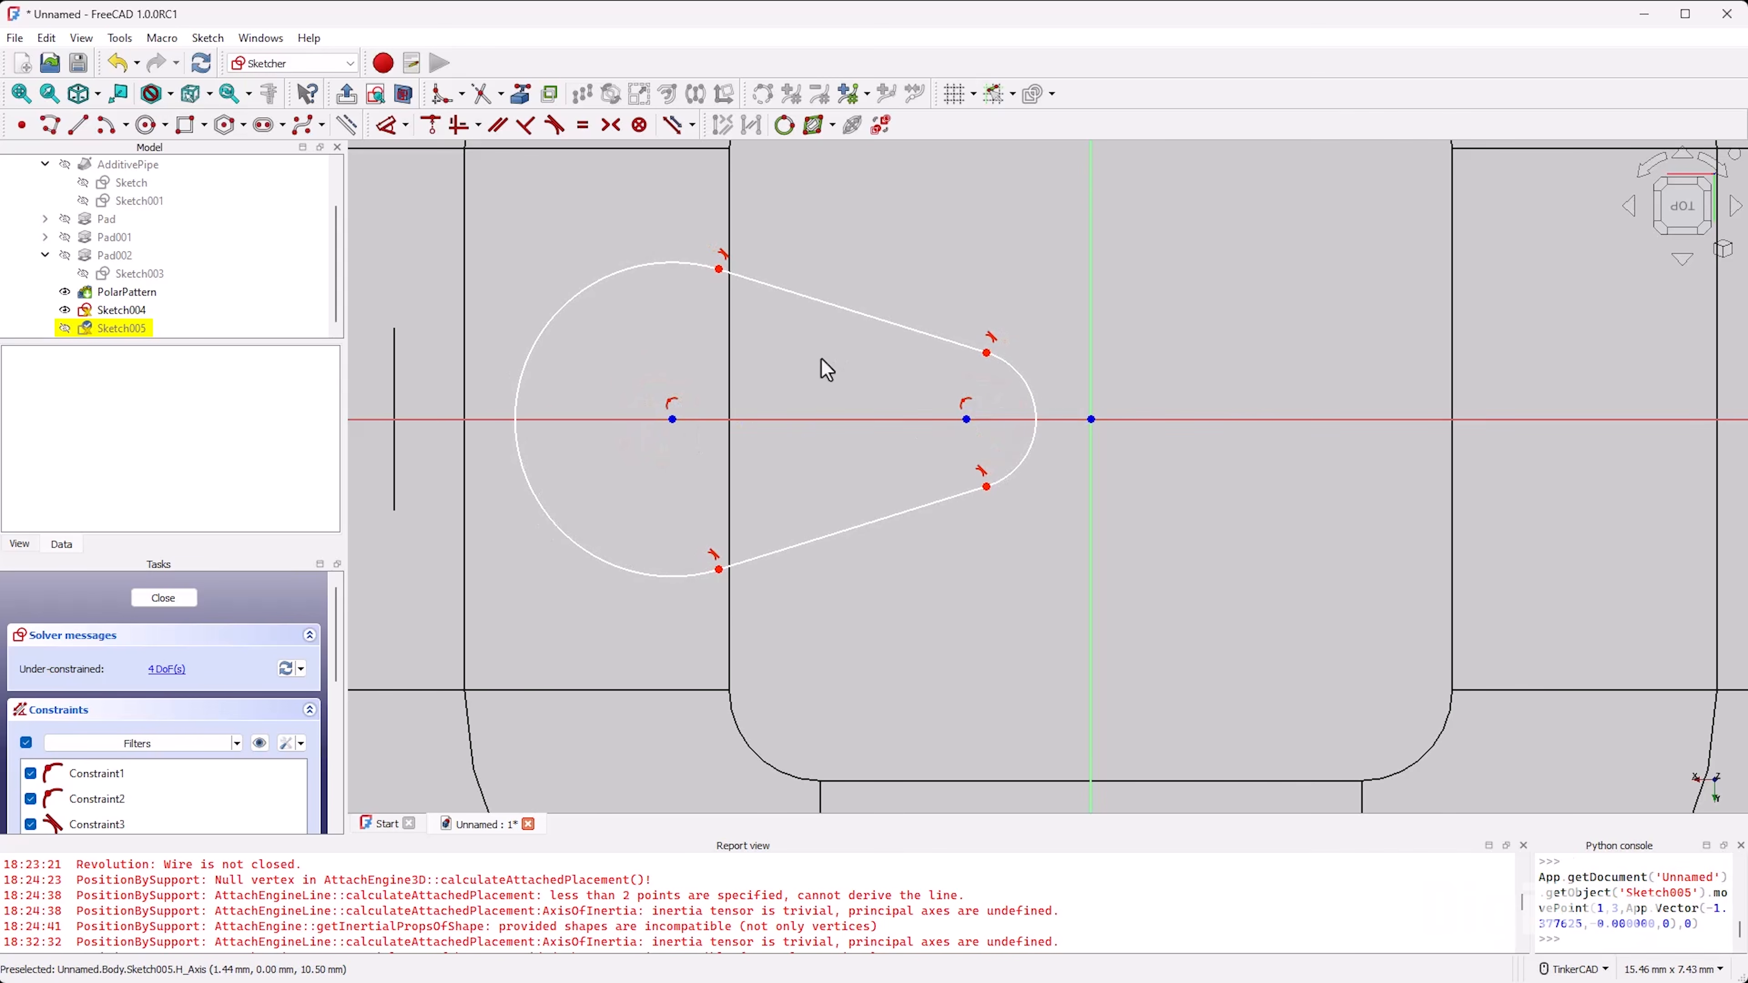
pyautogui.moveTo(788, 297); pyautogui.dragTo(781, 309)
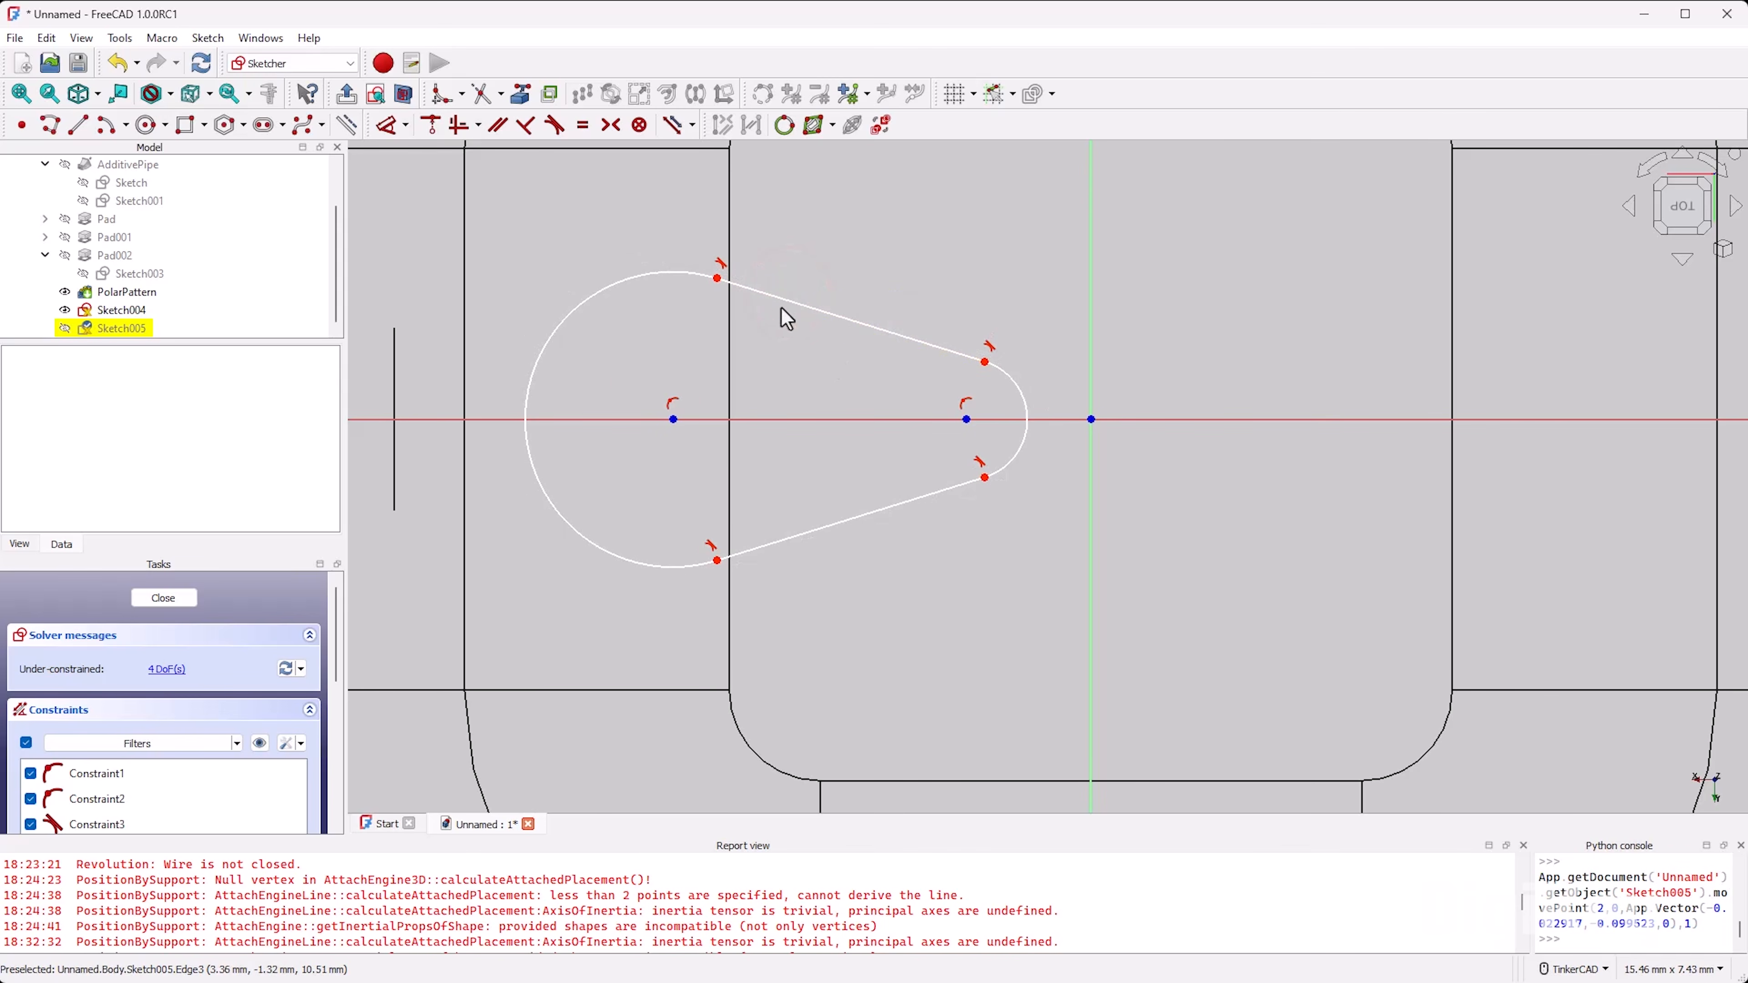
# Step: Fine-tune the arc centres and tangent line of Sketch005 so its teardrop fits inside the Sketch004 outline, and close the sketch
pyautogui.scroll(-1, 737, 456)
pyautogui.moveTo(928, 572); pyautogui.dragTo(934, 572, button='right')
pyautogui.moveTo(570, 427); pyautogui.dragTo(573, 432)
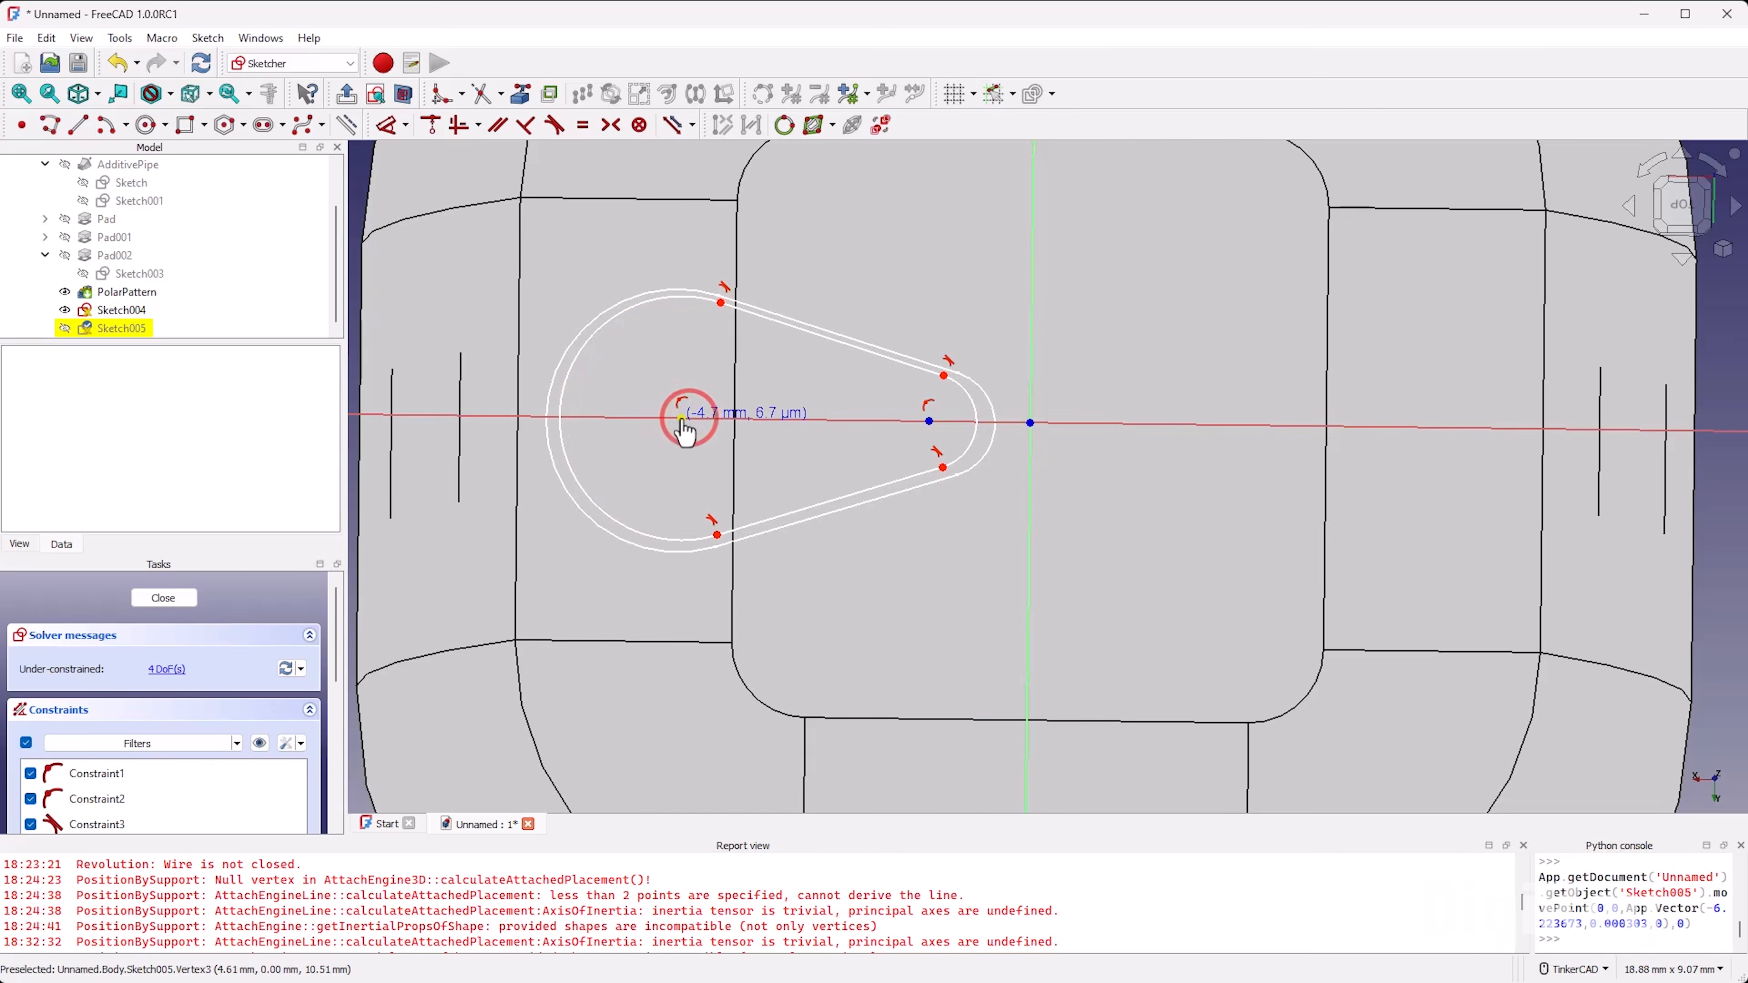
pyautogui.moveTo(685, 432); pyautogui.dragTo(694, 437)
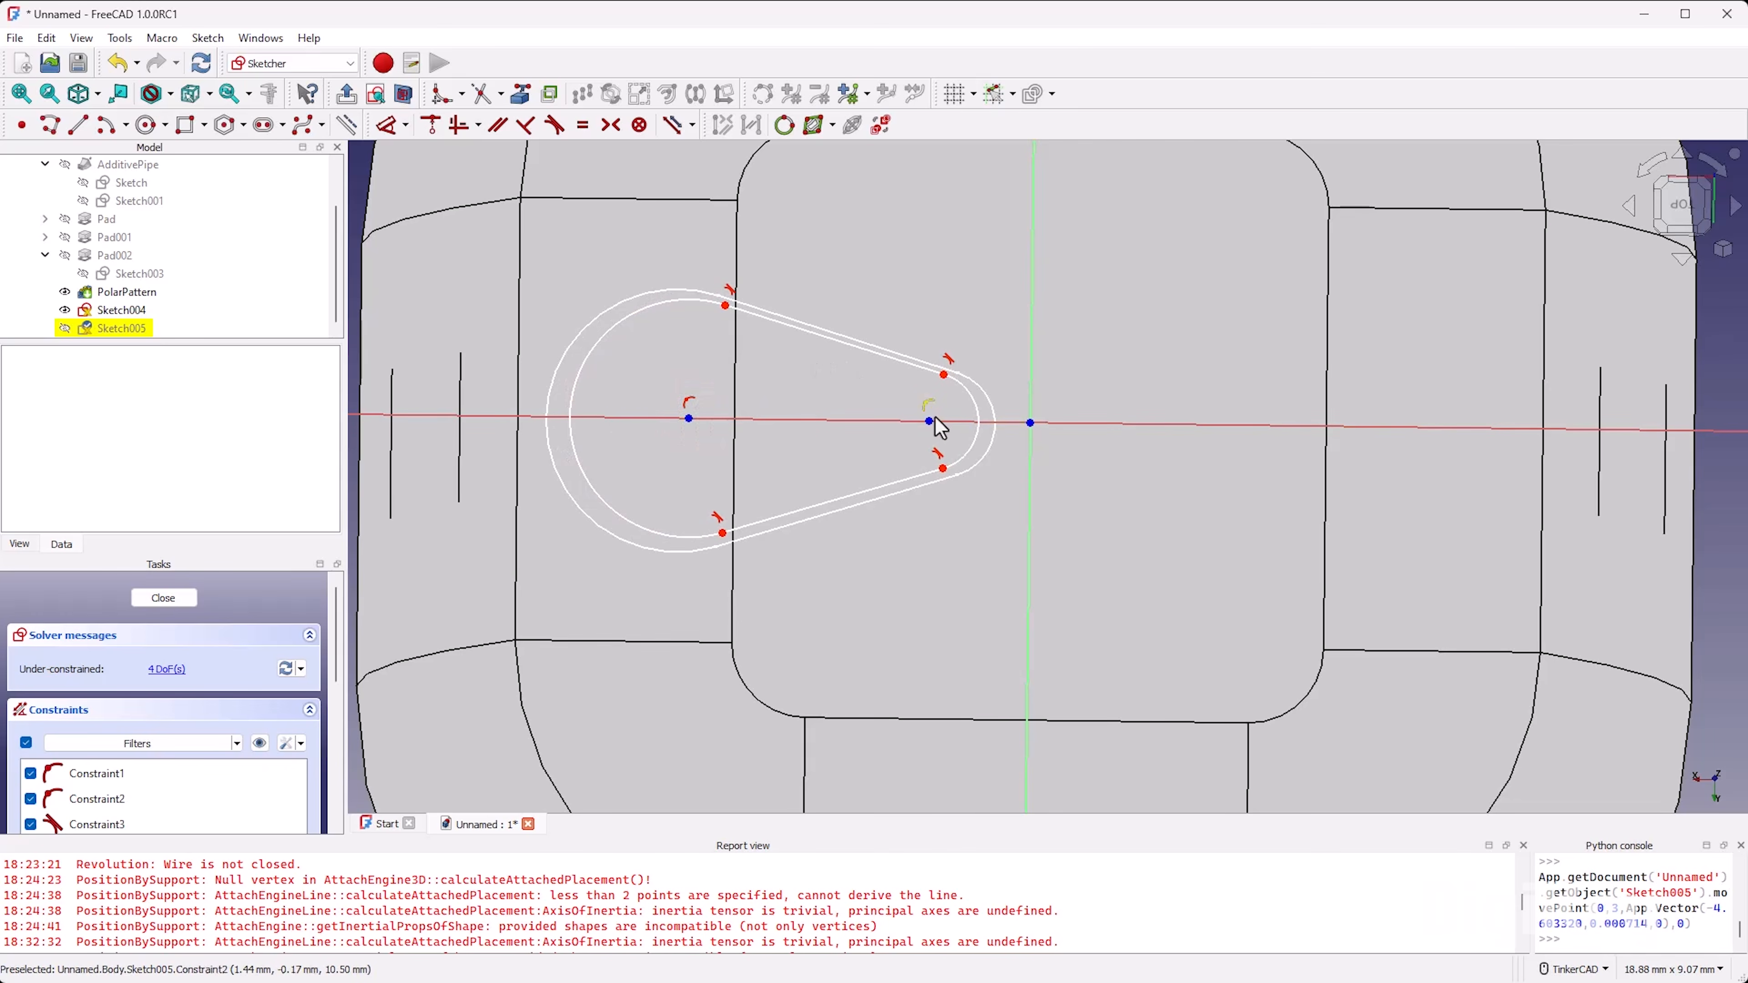
pyautogui.moveTo(931, 418); pyautogui.dragTo(918, 420)
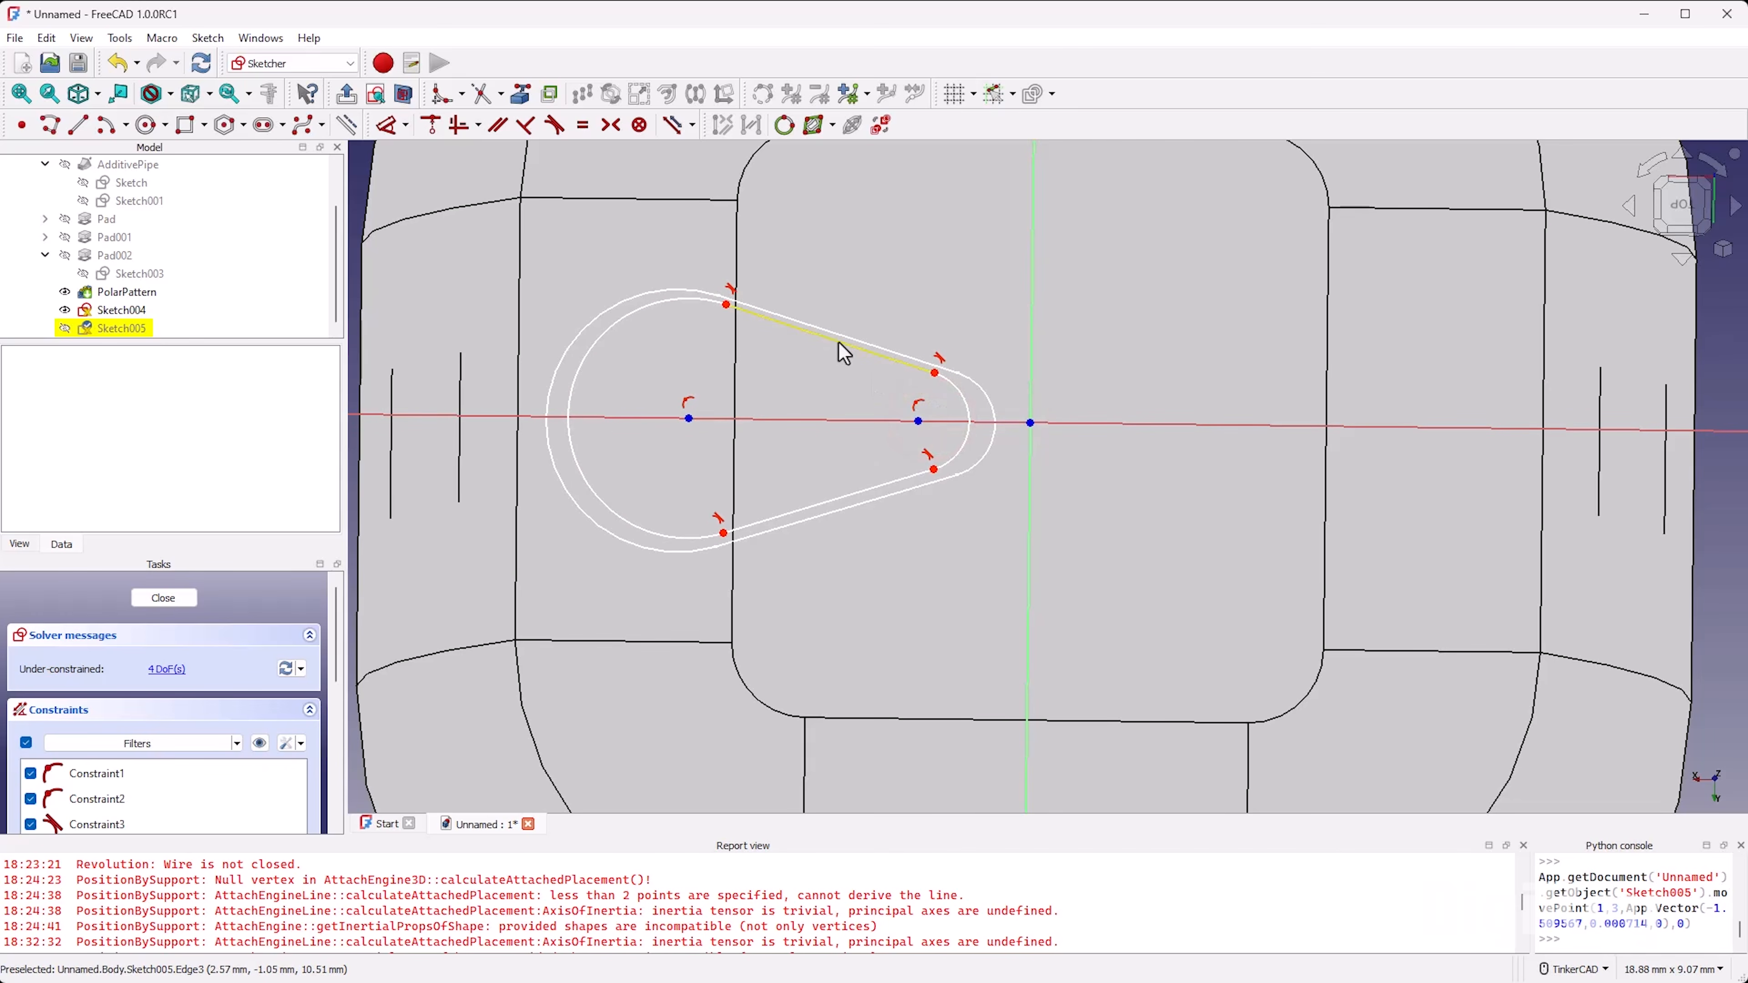
pyautogui.moveTo(831, 342); pyautogui.dragTo(834, 344)
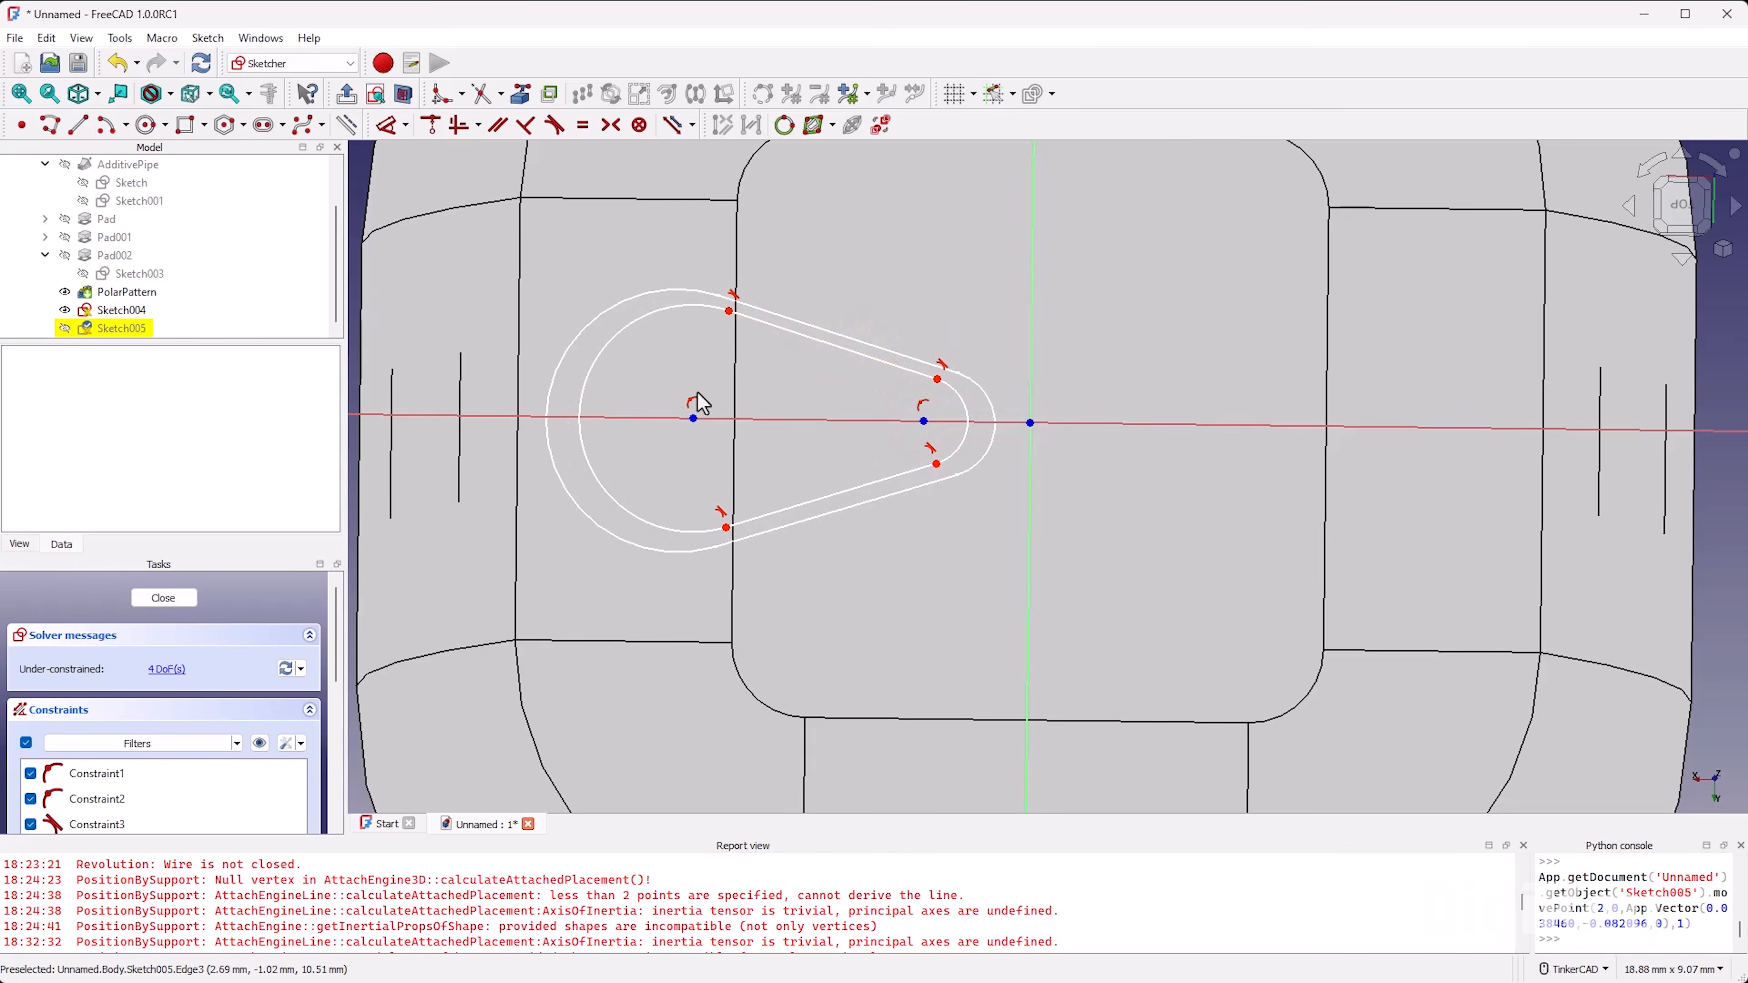
pyautogui.moveTo(695, 421); pyautogui.dragTo(686, 419)
pyautogui.moveTo(922, 418); pyautogui.dragTo(914, 422)
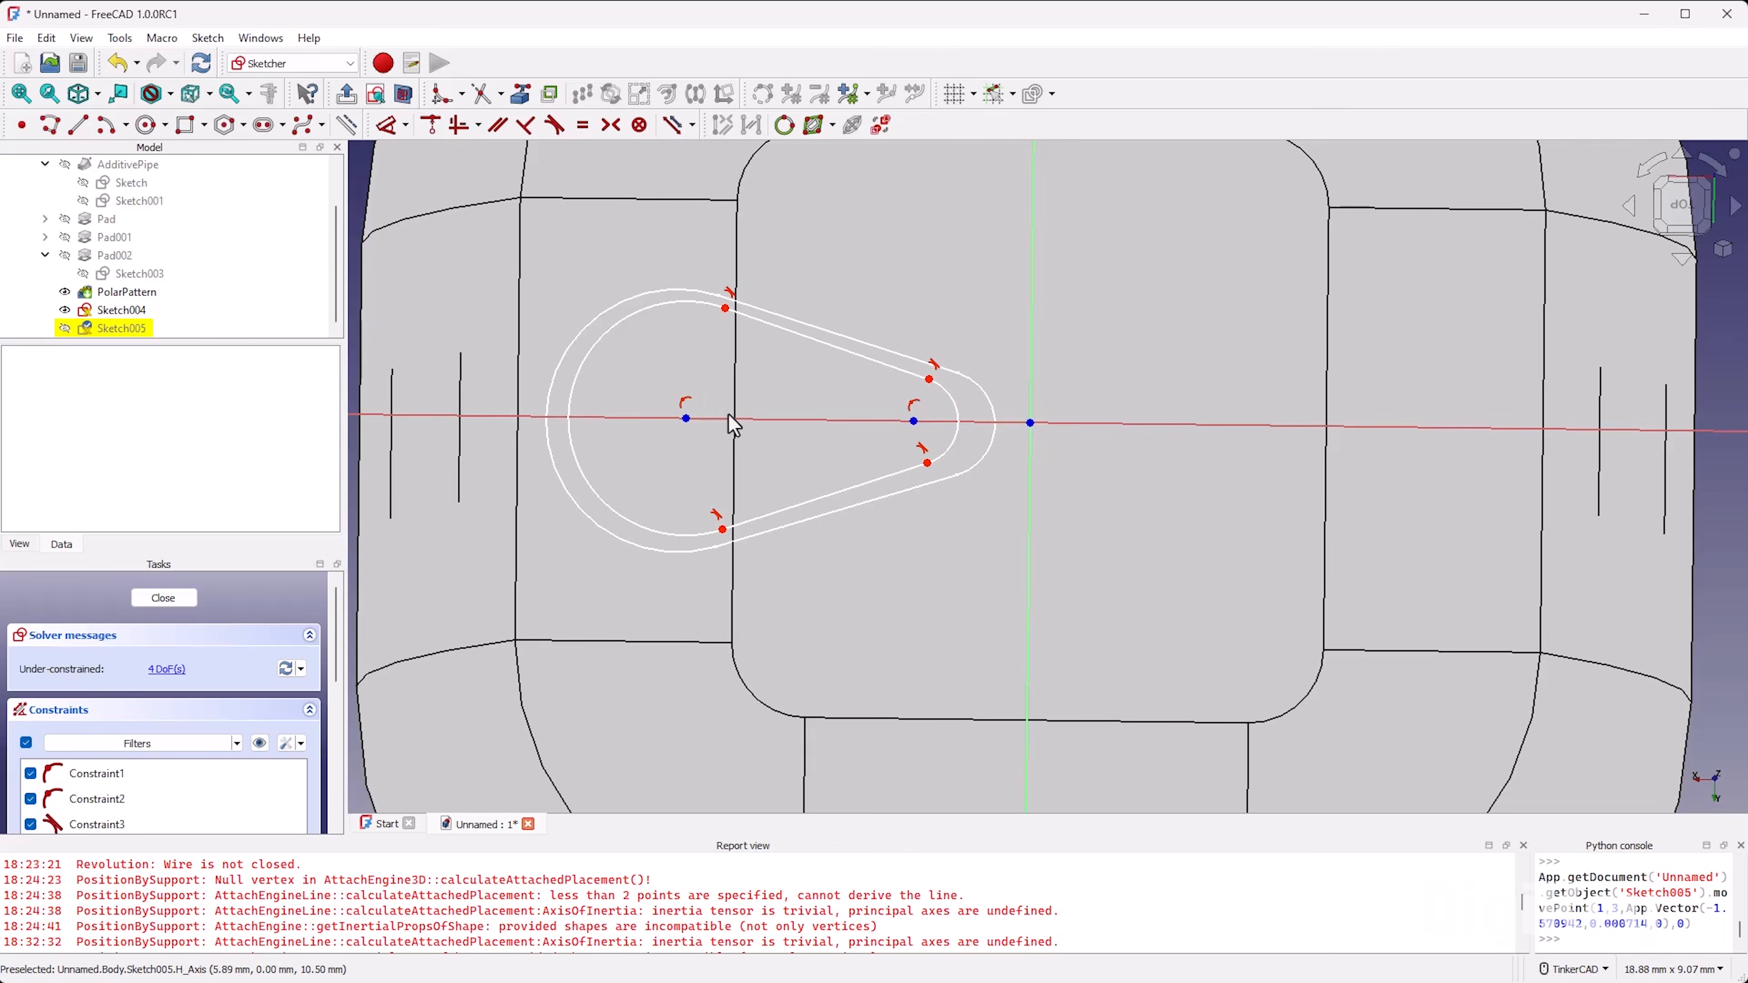
pyautogui.click(177, 599)
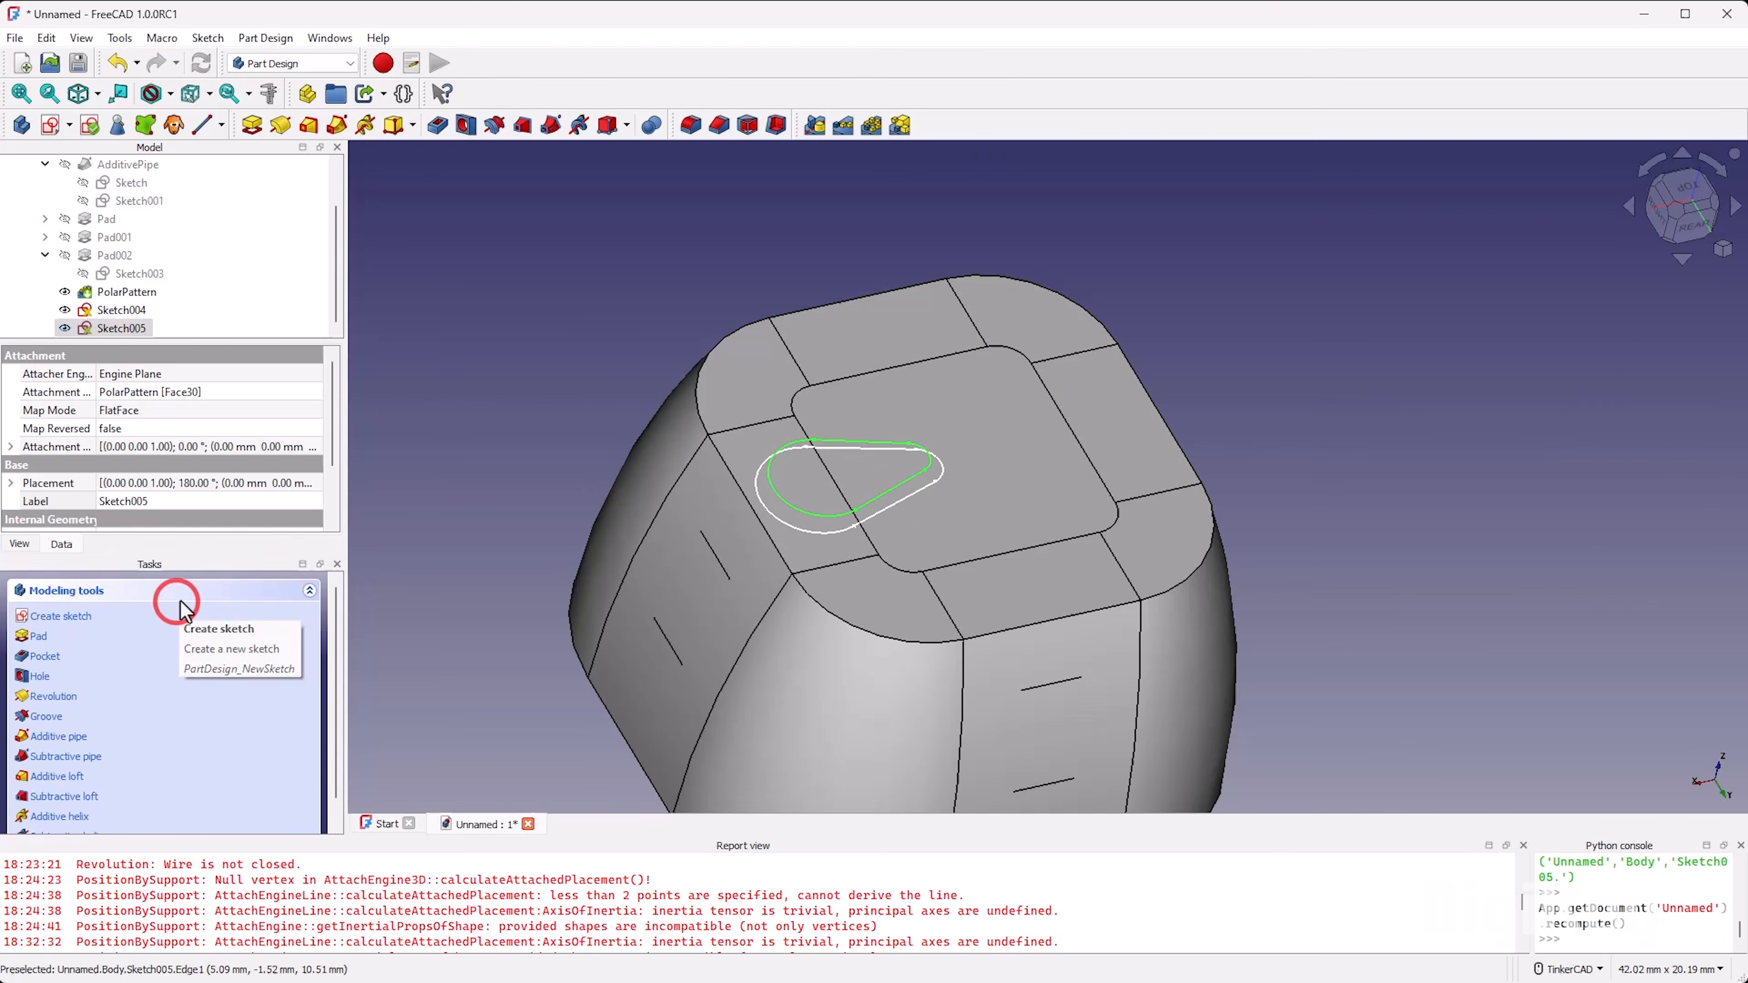
# Step: Copy Sketch005 without any of its dependencies and paste the duplicate into the Body
pyautogui.click(150, 325)
pyautogui.rightClick(126, 325)
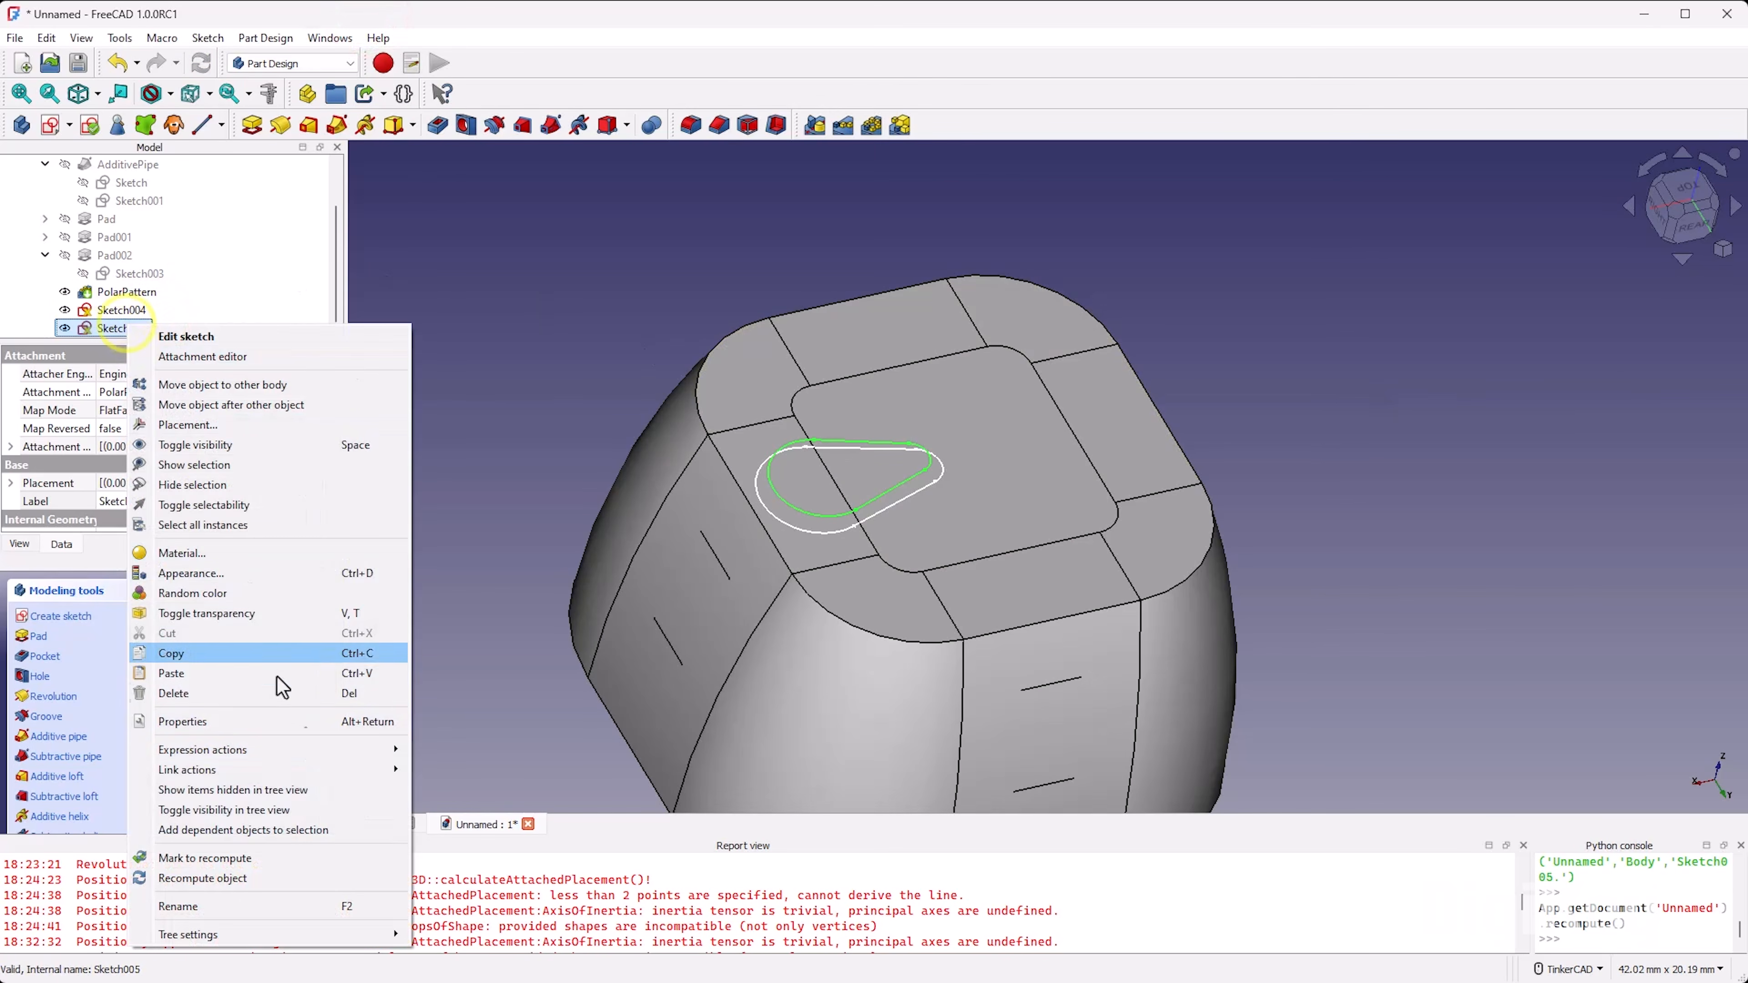
pyautogui.click(309, 676)
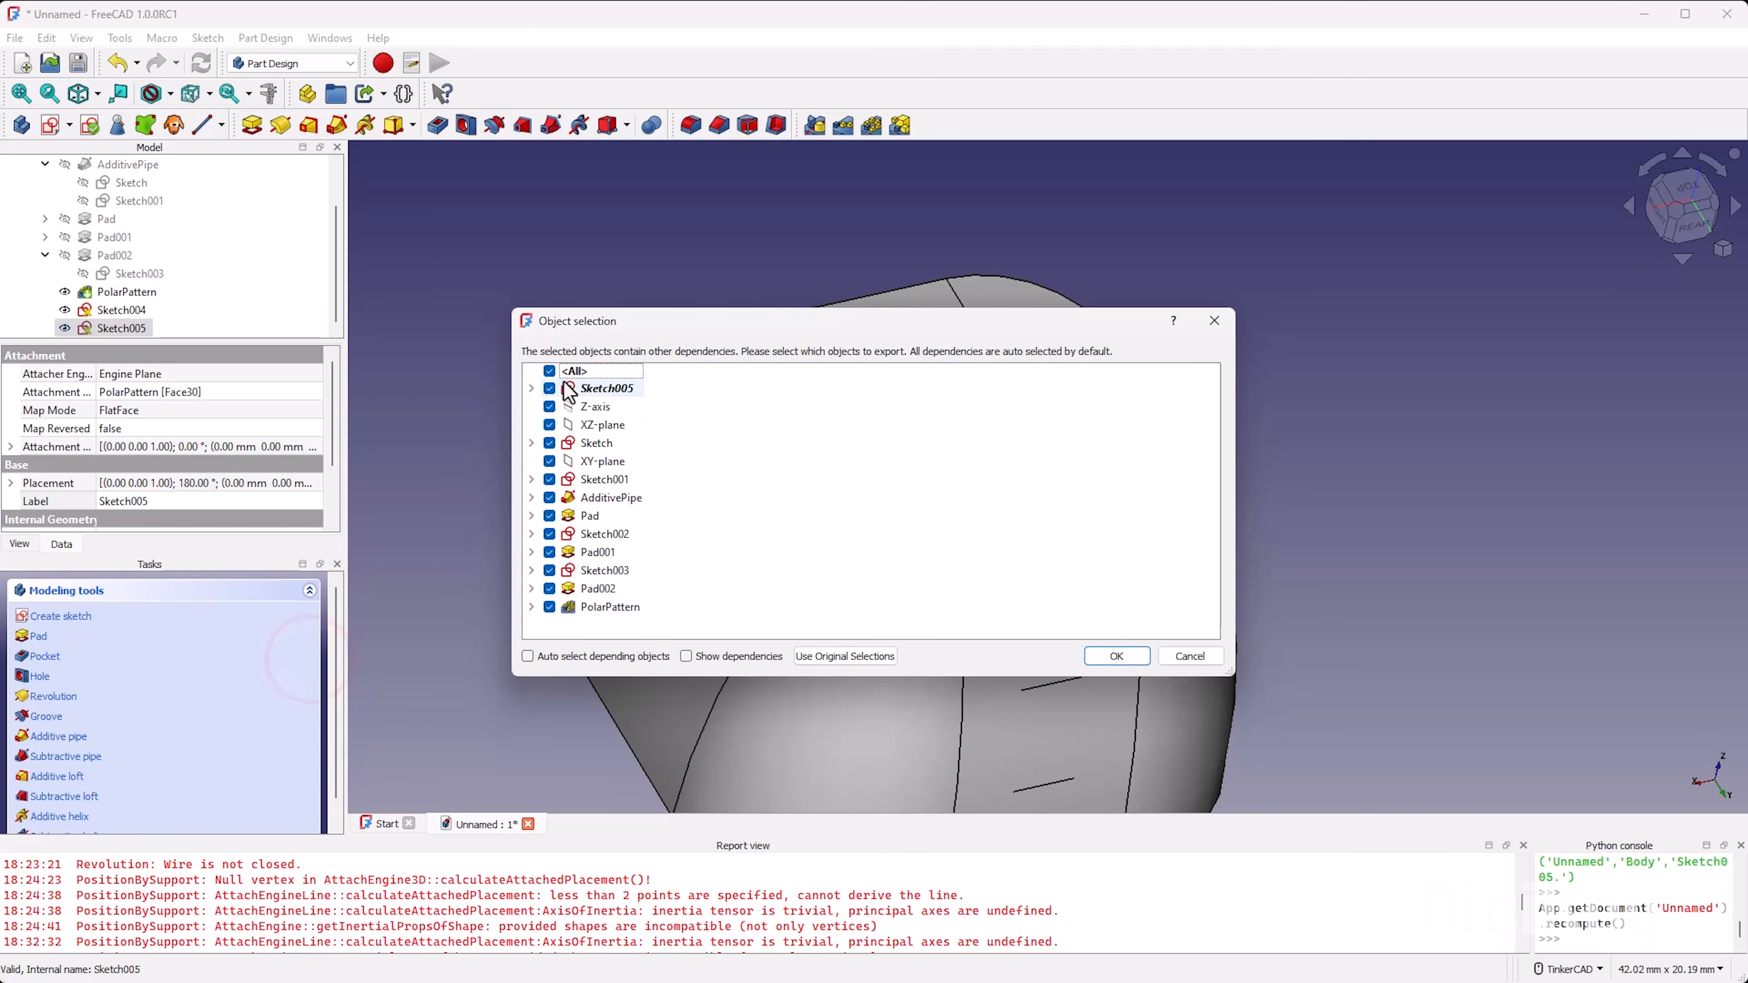
pyautogui.click(549, 388)
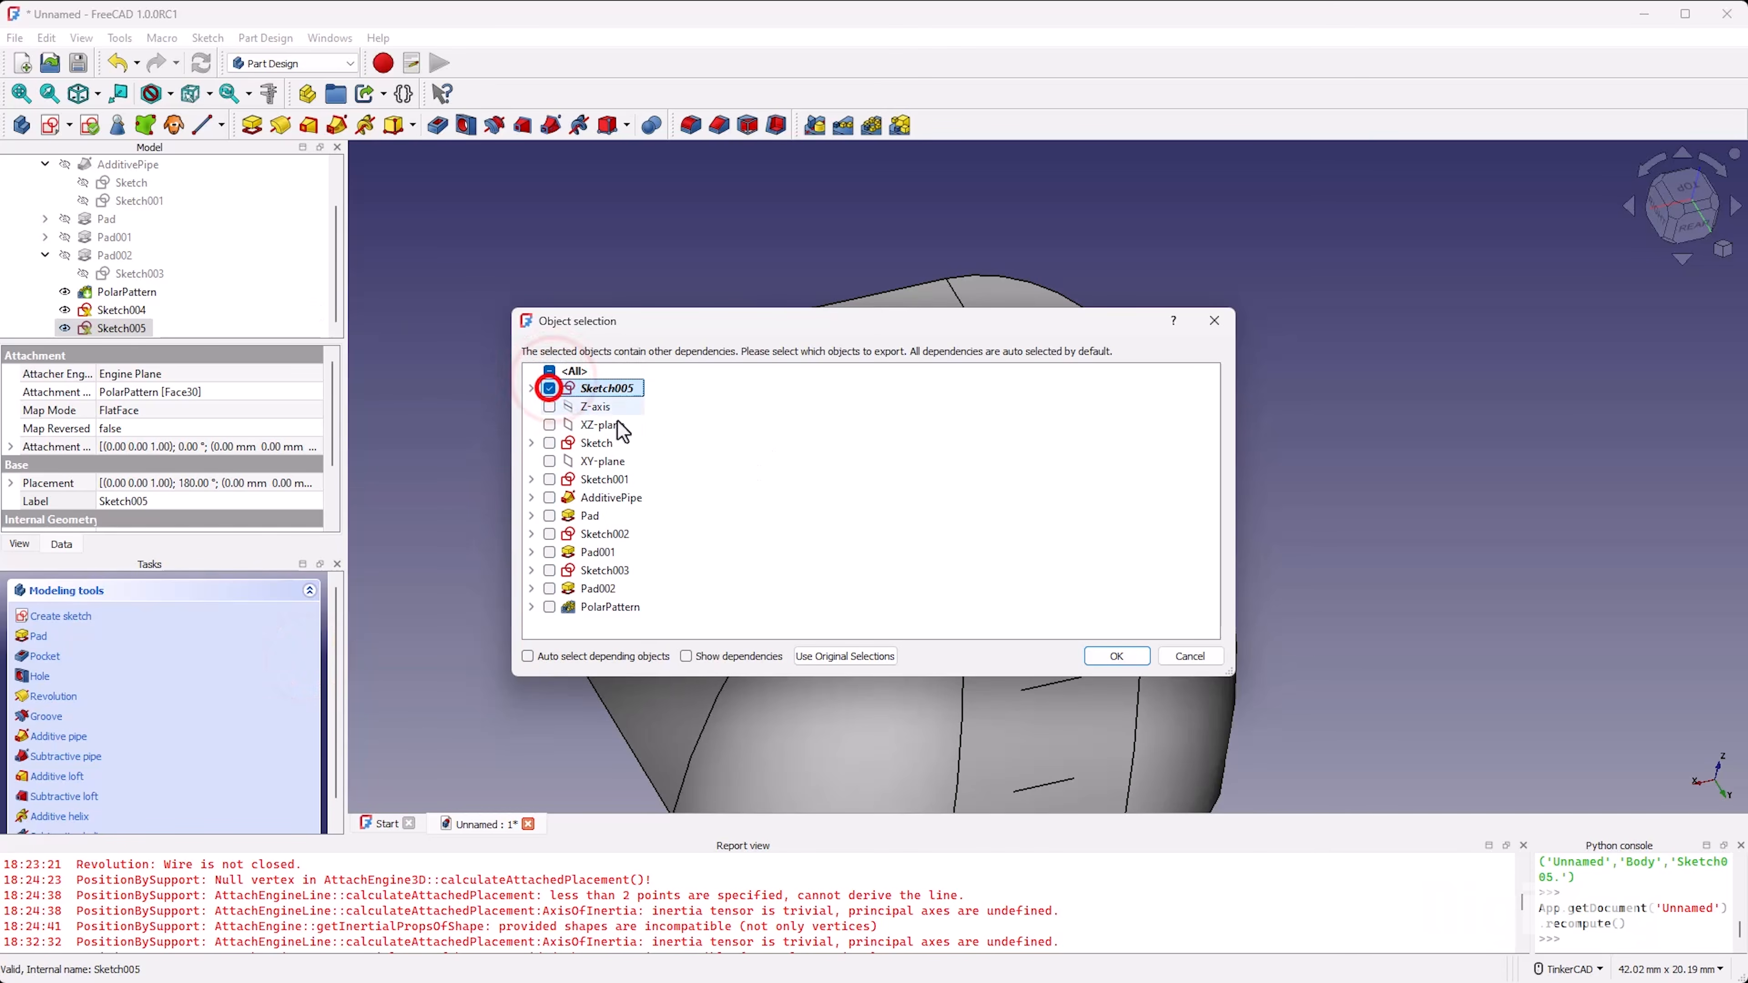
pyautogui.click(1116, 656)
pyautogui.rightClick(293, 274)
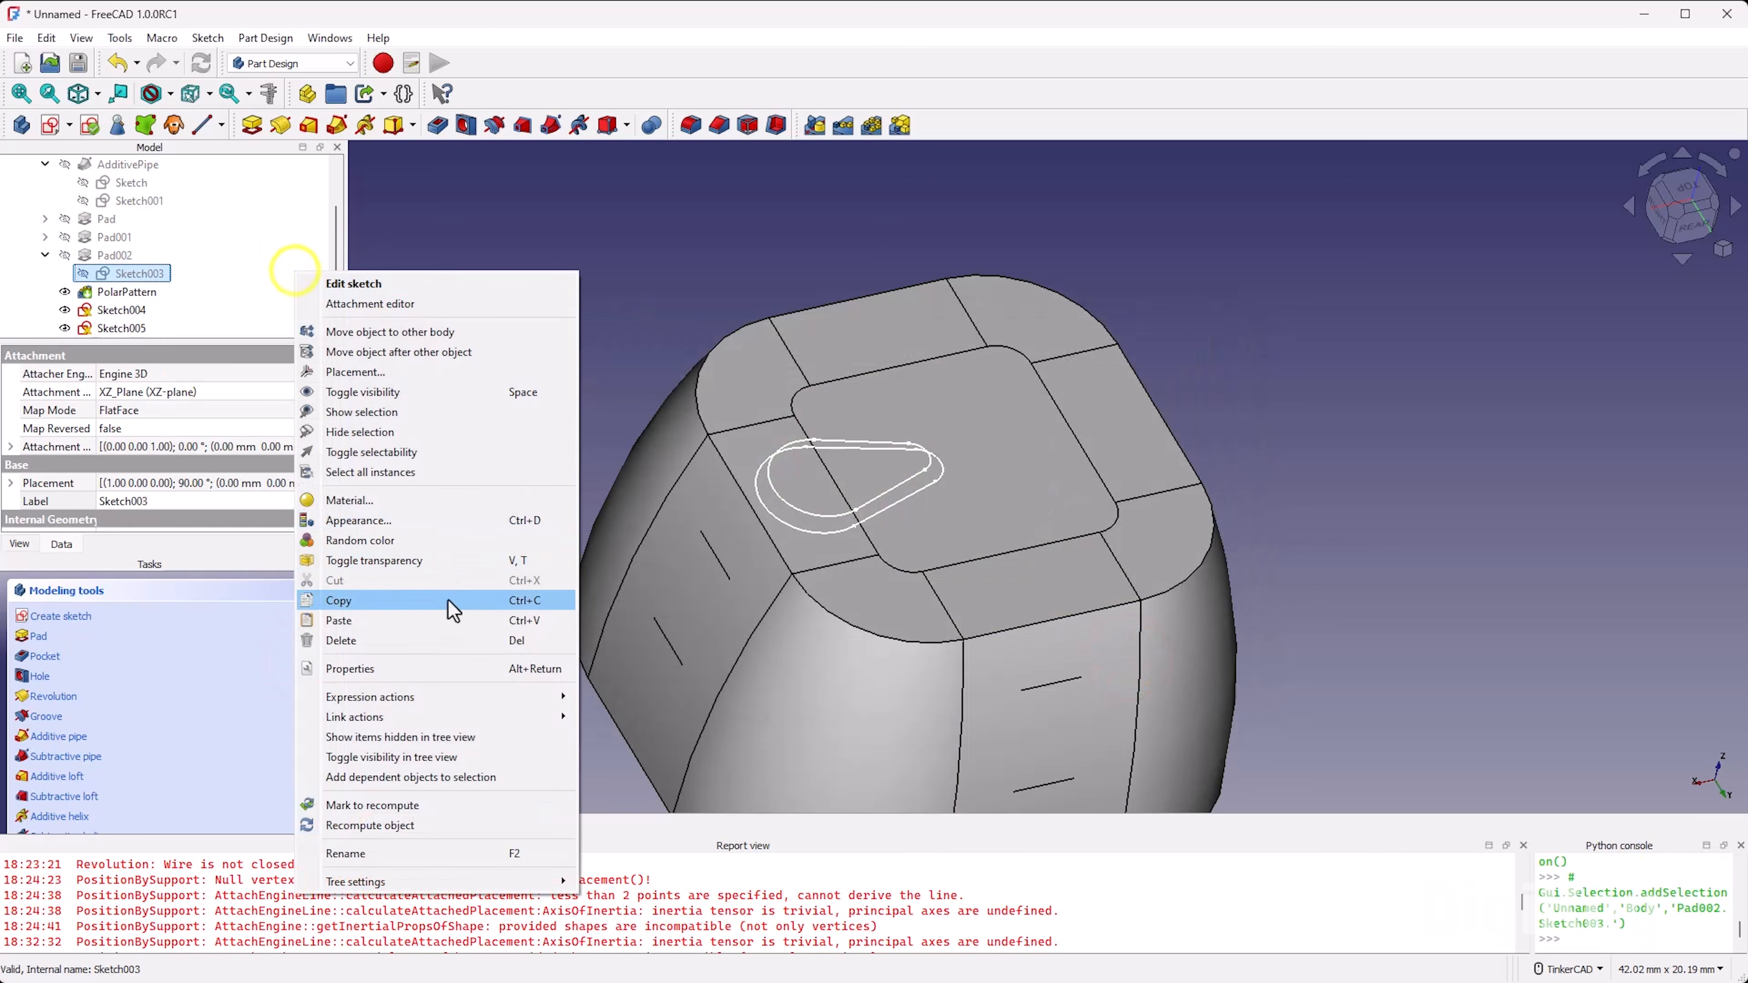
pyautogui.click(442, 623)
pyautogui.moveTo(92, 331)
pyautogui.mouseDown()
pyautogui.moveTo(165, 291)
pyautogui.moveTo(161, 315)
pyautogui.moveTo(110, 316)
pyautogui.mouseUp()
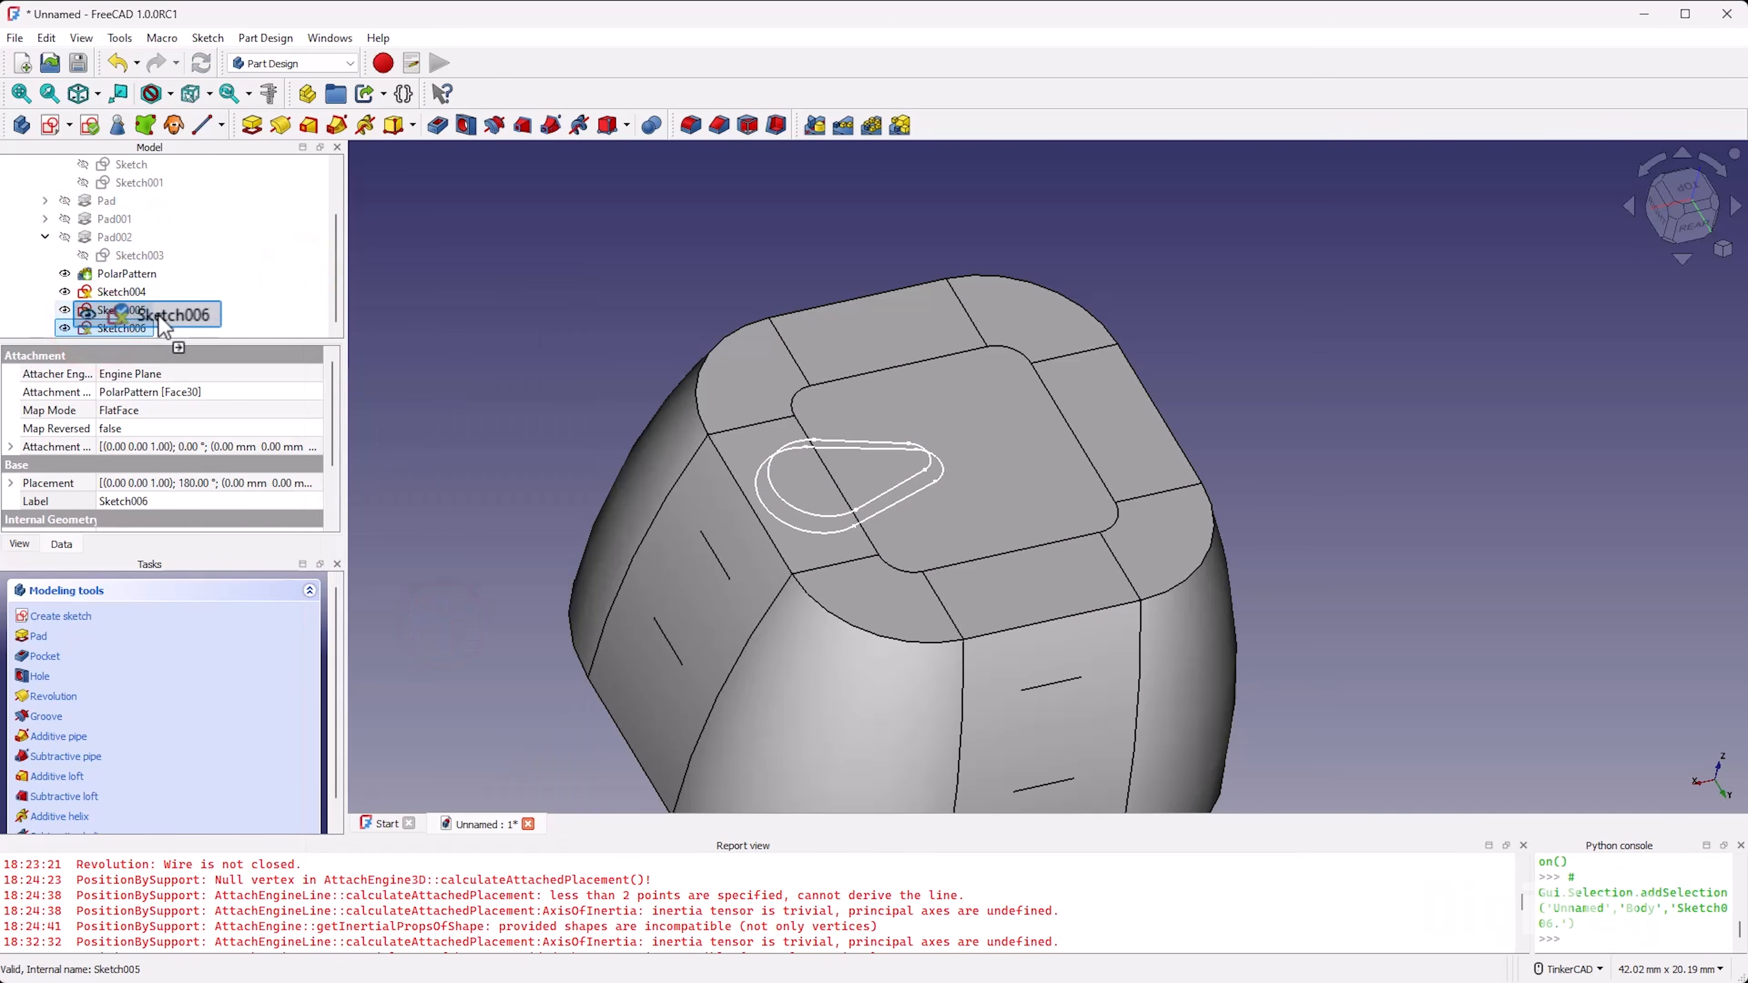
# Step: Set the attachment offset position z of the pasted Sketch006 to 1 mm
pyautogui.doubleClick(121, 329)
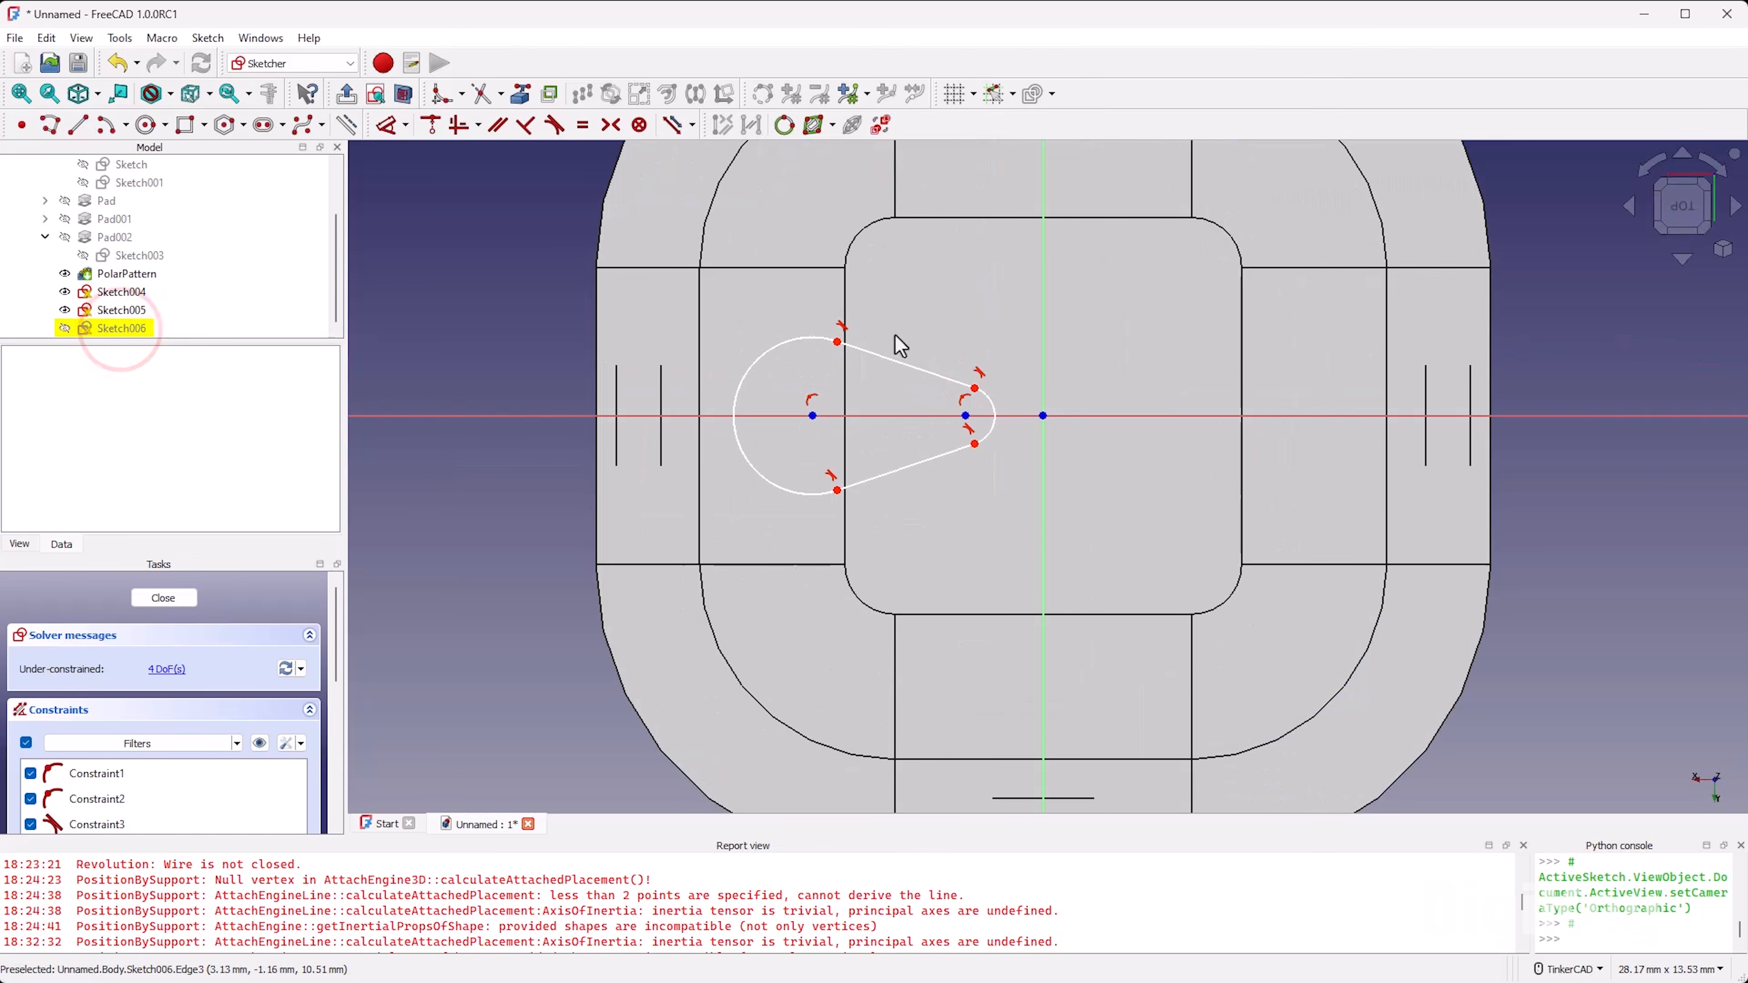
pyautogui.click(184, 598)
pyautogui.click(11, 446)
pyautogui.scroll(-2, 63, 461)
pyautogui.click(27, 402)
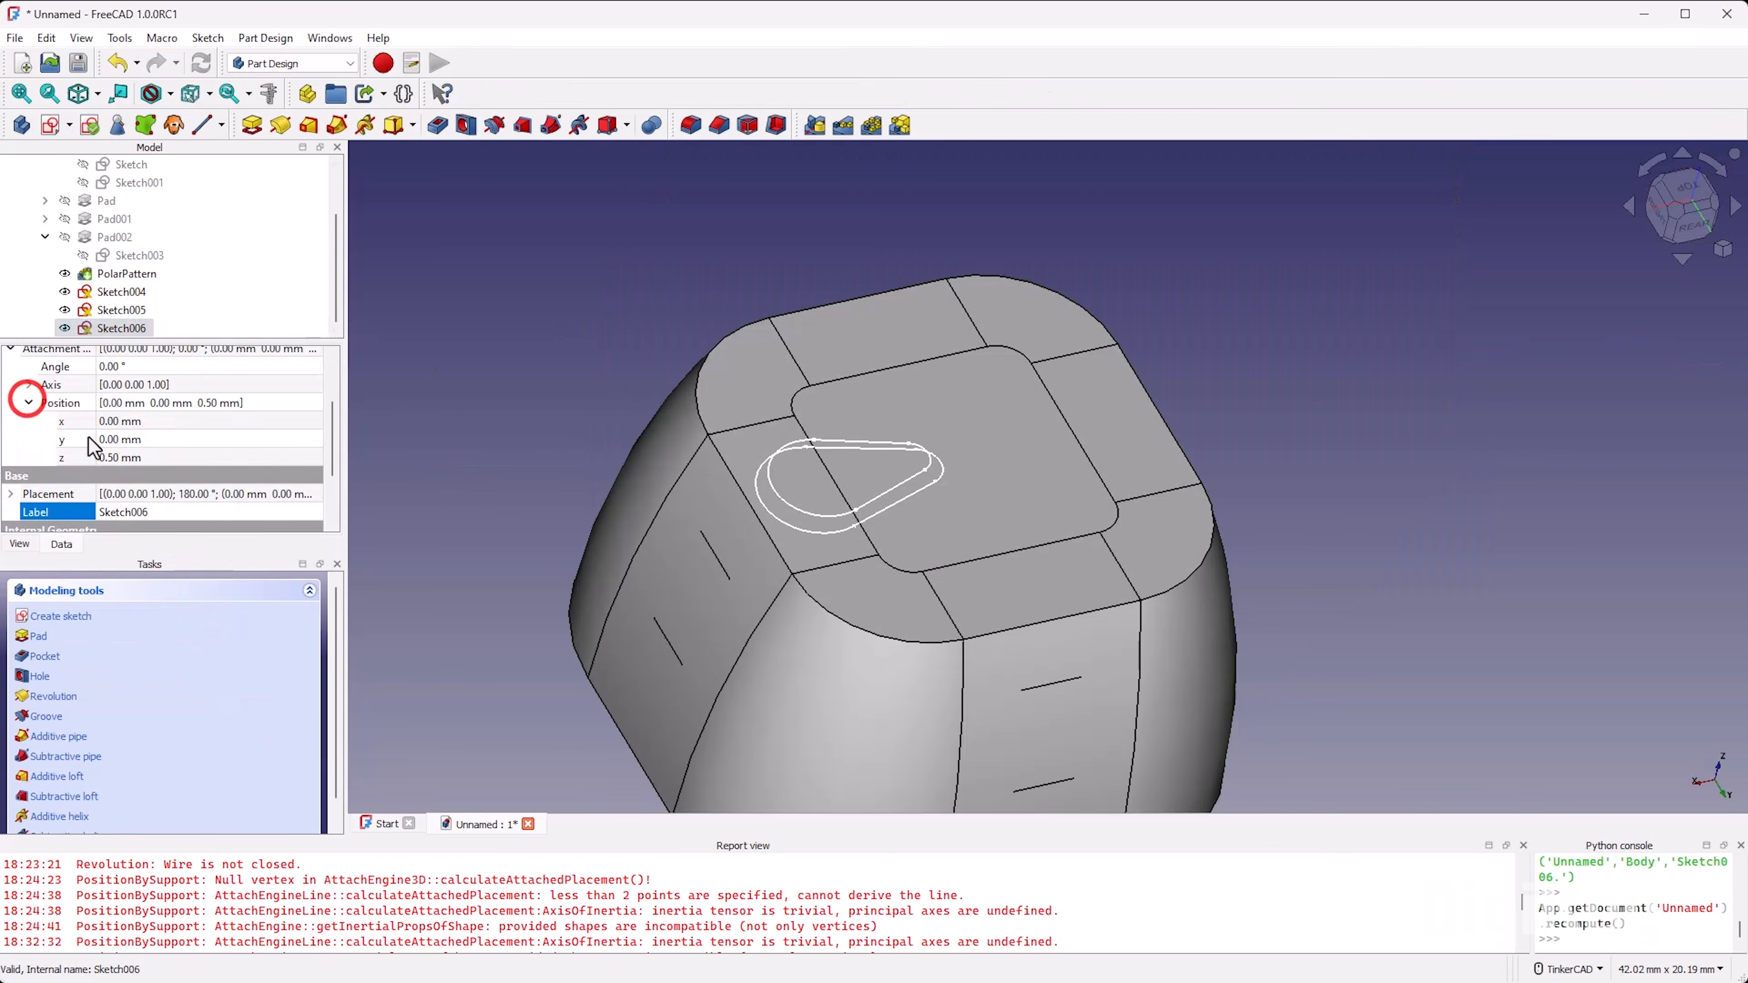
pyautogui.click(165, 457)
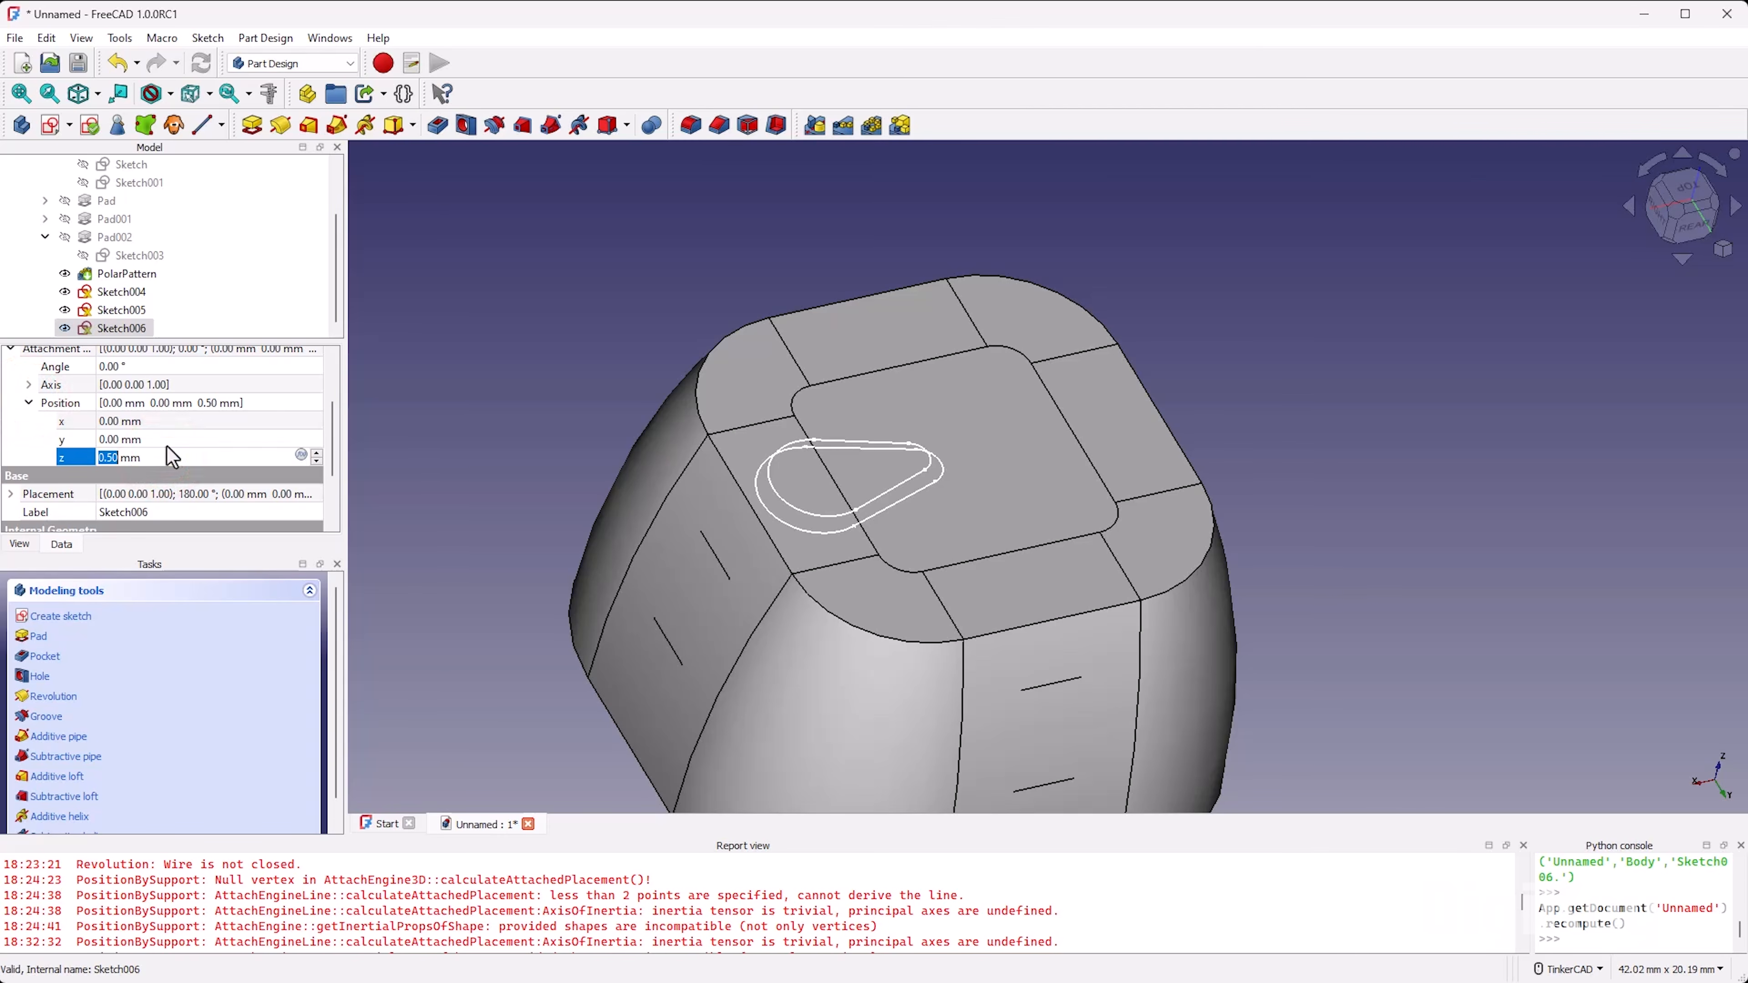
pyautogui.write('1')
pyautogui.press('Return')
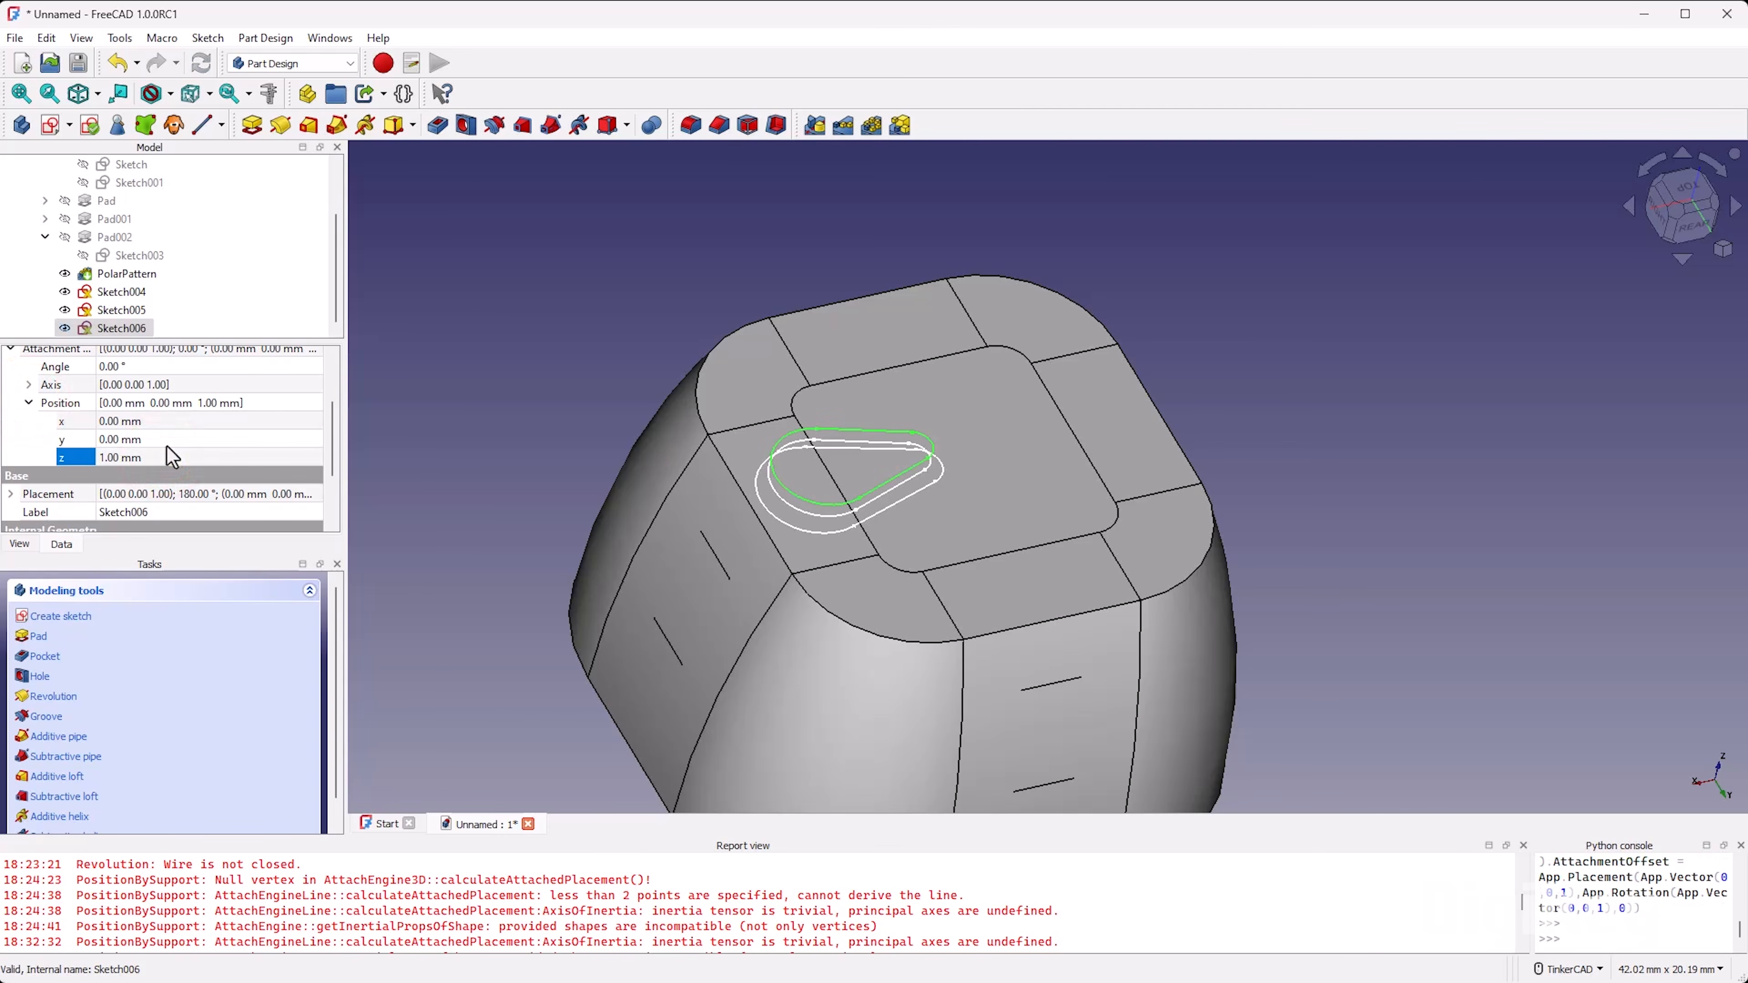
# Step: Open Sketch006 for editing and shrink its teardrop well inside the other two by moving its arc centres and upper line inward
pyautogui.doubleClick(121, 329)
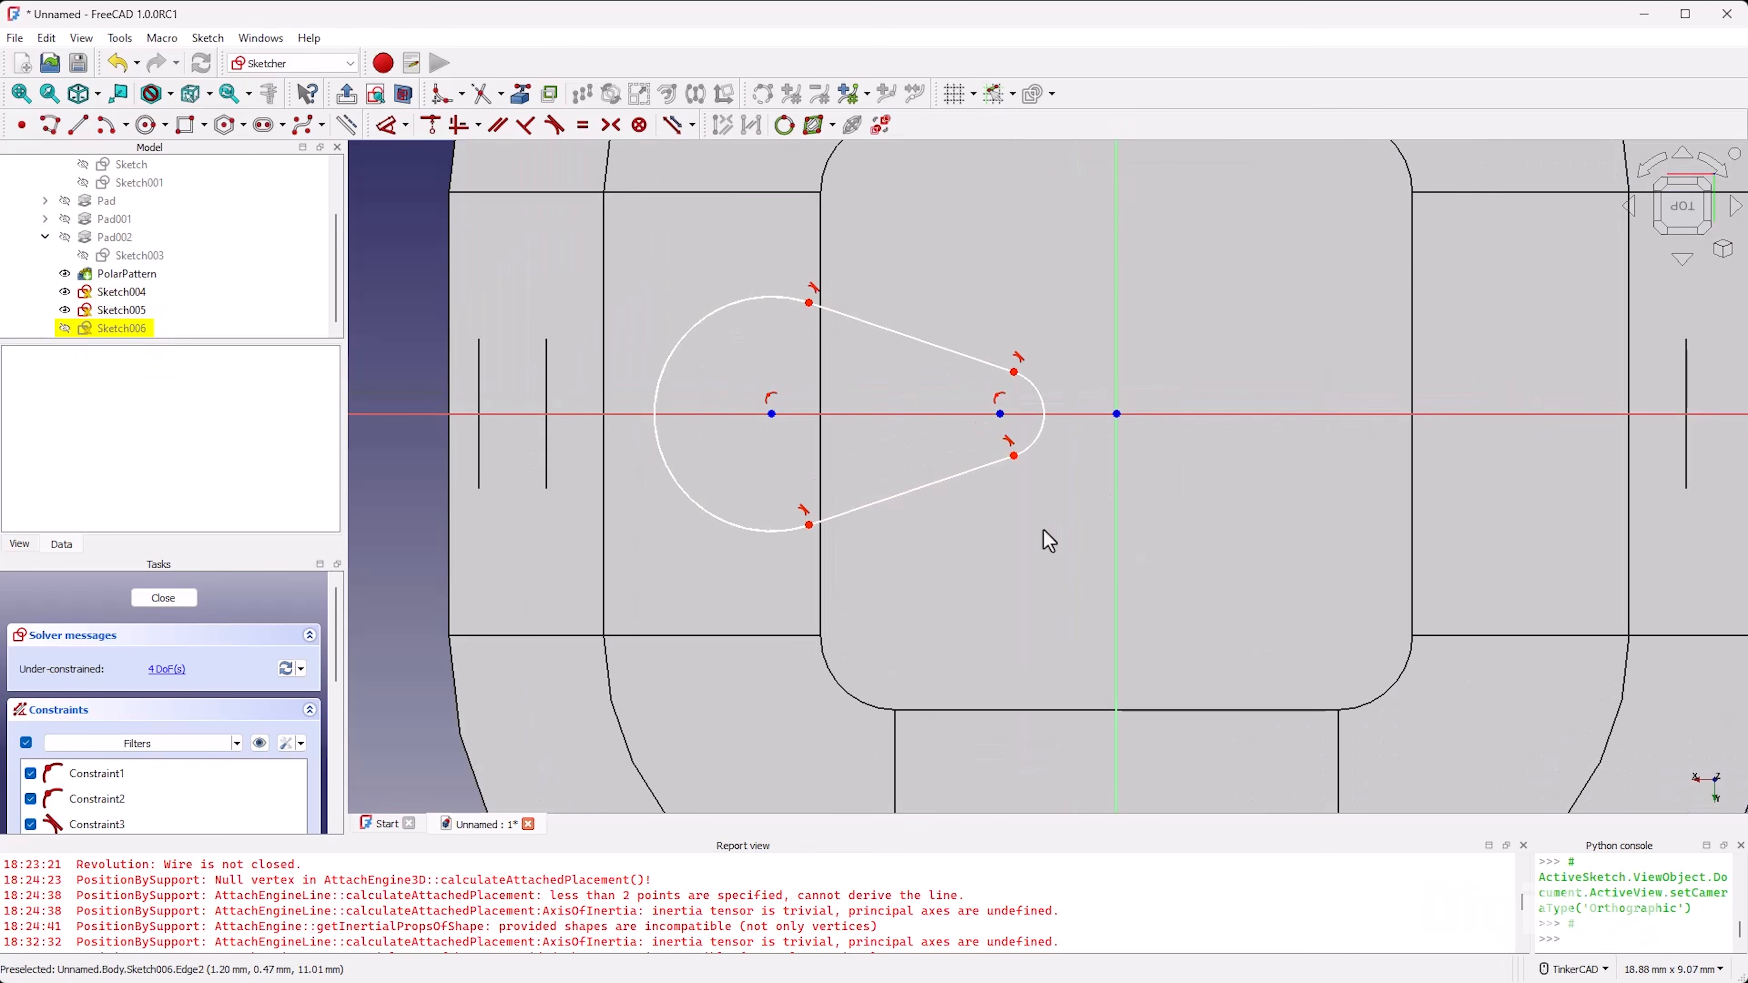
pyautogui.moveTo(1107, 598); pyautogui.dragTo(1092, 548, button='right')
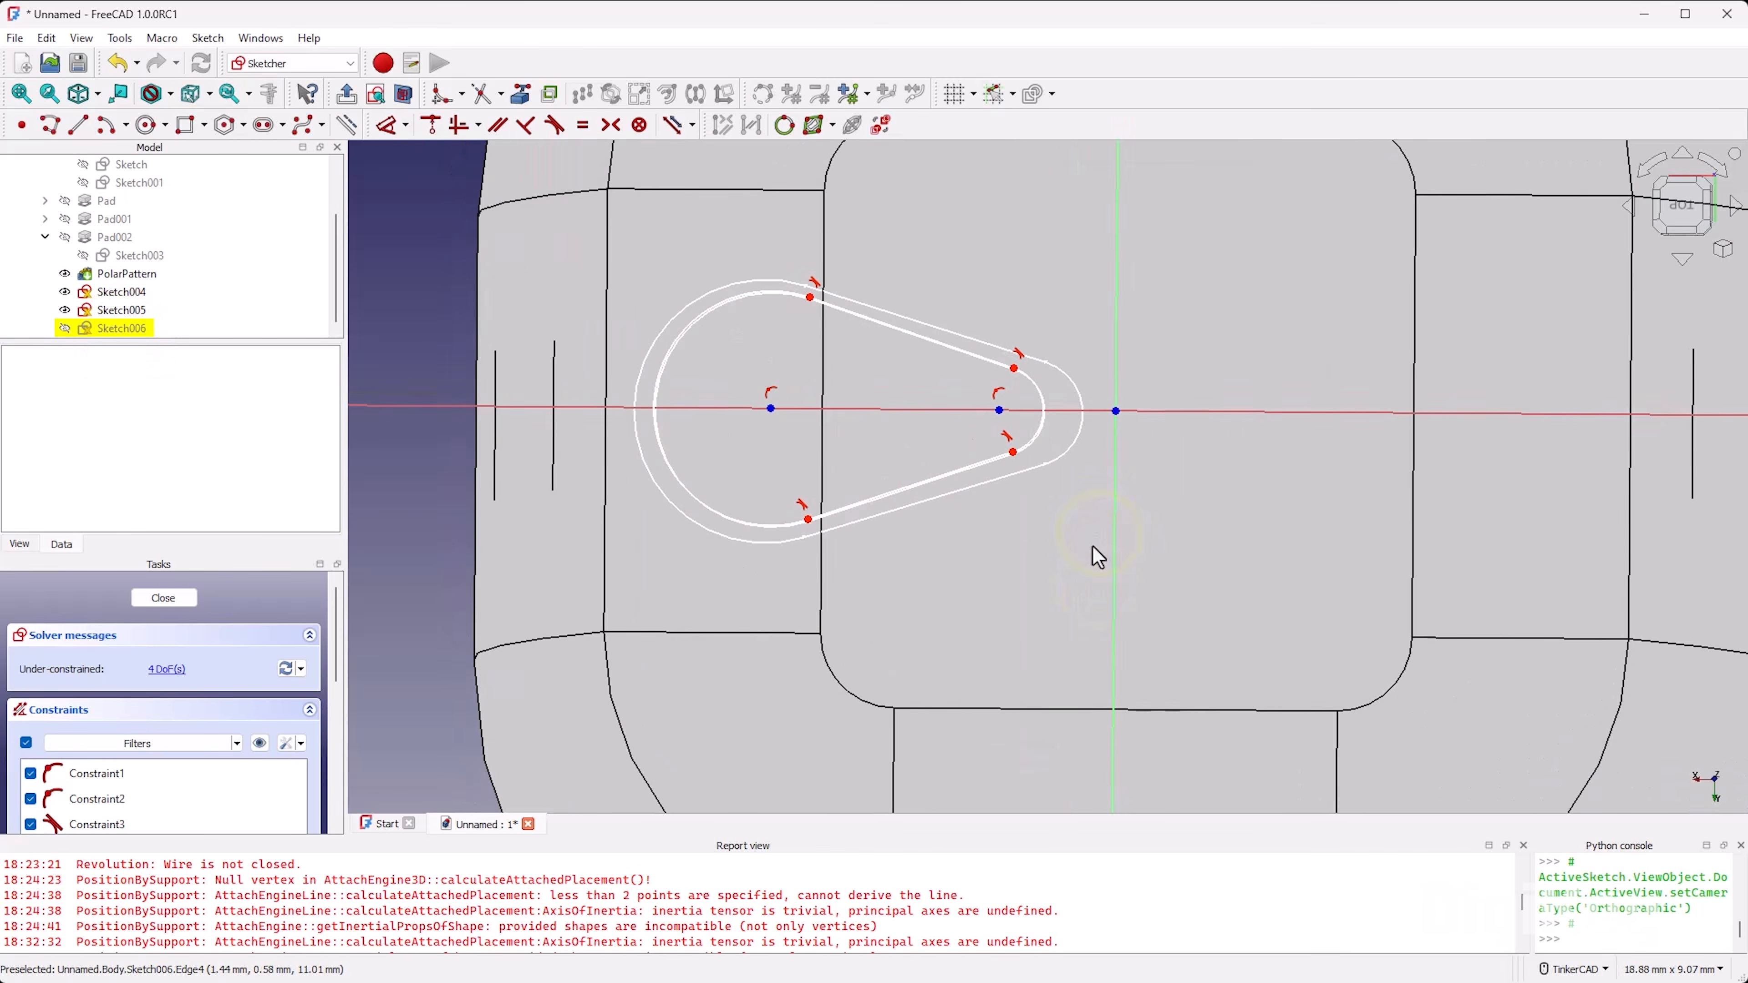
pyautogui.click(771, 408)
pyautogui.moveTo(771, 410); pyautogui.dragTo(817, 410)
pyautogui.moveTo(1003, 411); pyautogui.dragTo(936, 409)
pyautogui.moveTo(849, 310); pyautogui.dragTo(849, 324)
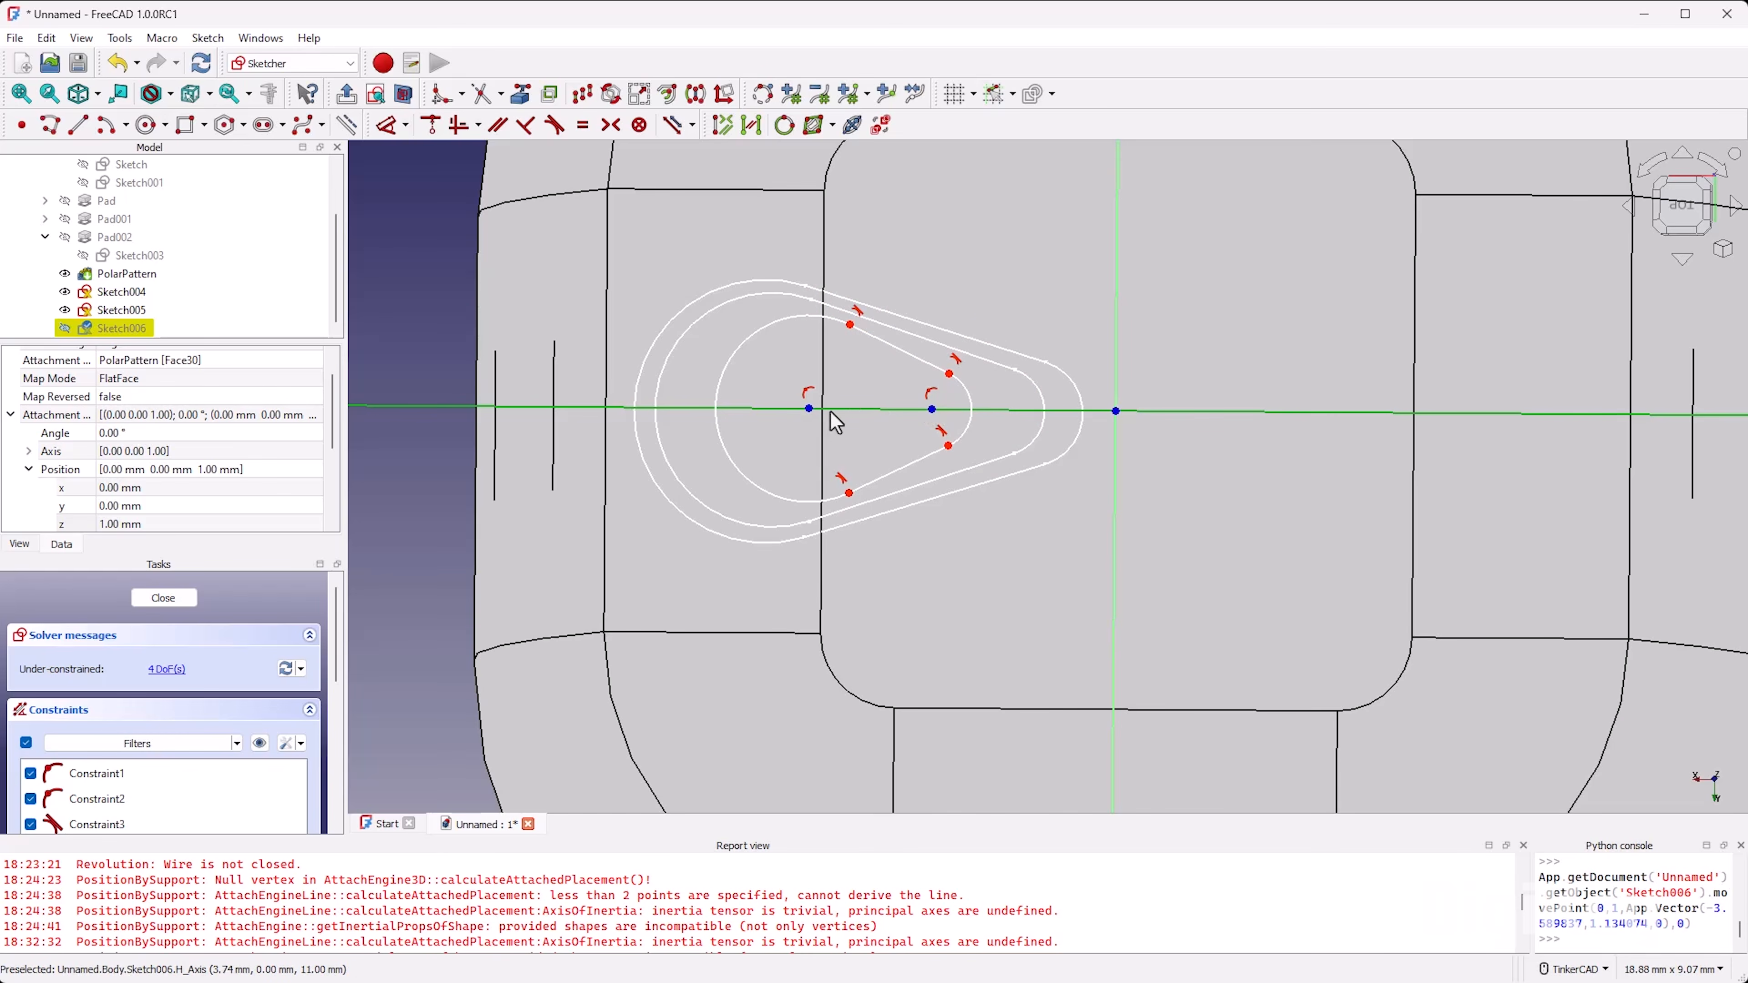
pyautogui.moveTo(809, 409); pyautogui.dragTo(806, 410)
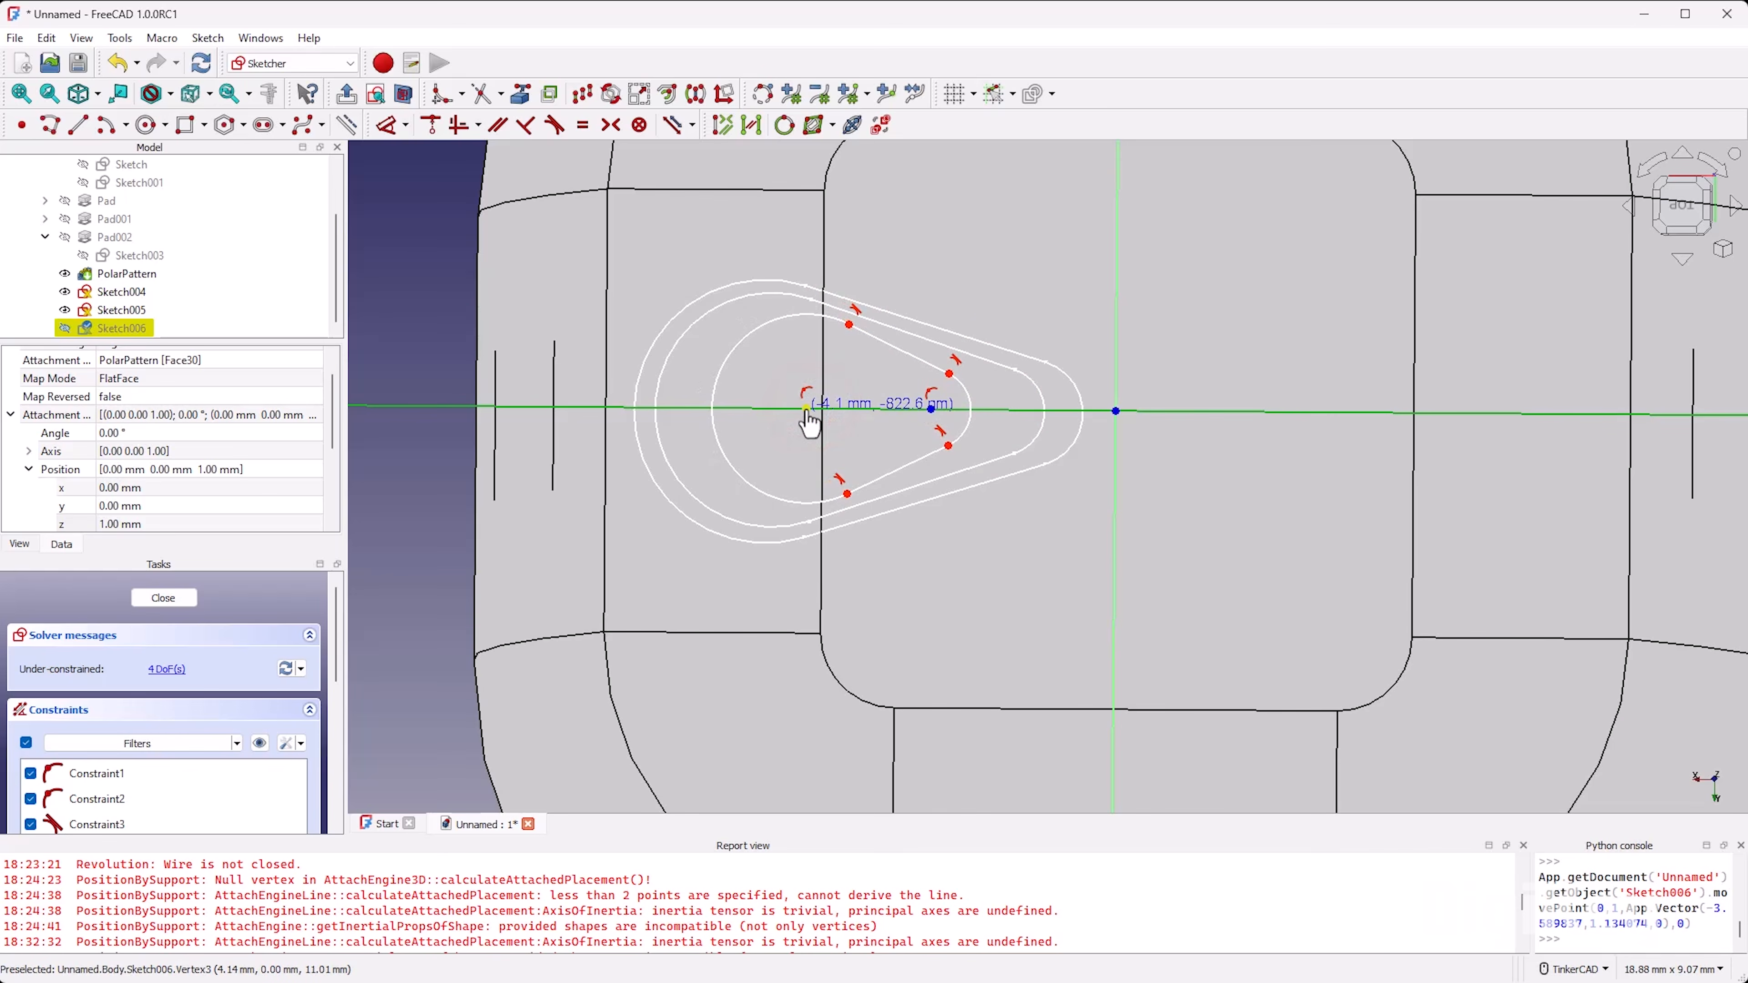
# Step: Adjust the upper tangent points of the Sketch006 teardrop so its sides run roughly parallel to the outer outlines
pyautogui.moveTo(852, 335); pyautogui.dragTo(849, 344)
pyautogui.moveTo(937, 377); pyautogui.dragTo(944, 361)
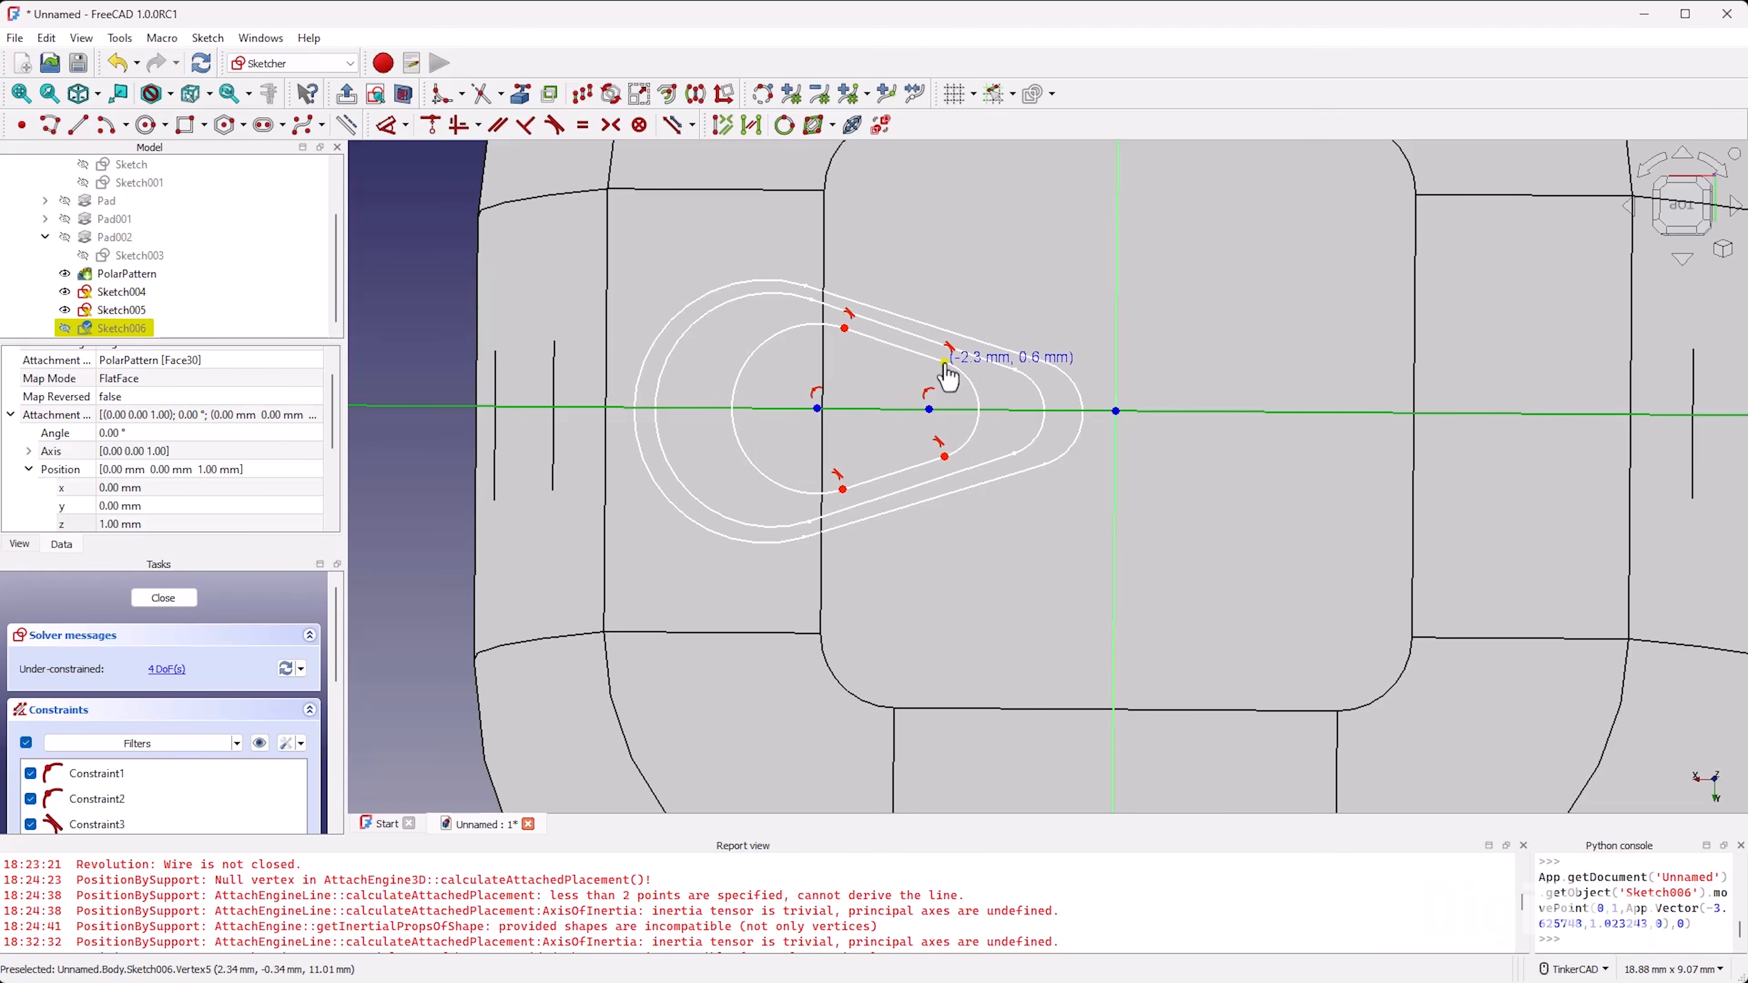
pyautogui.moveTo(944, 363); pyautogui.dragTo(919, 382)
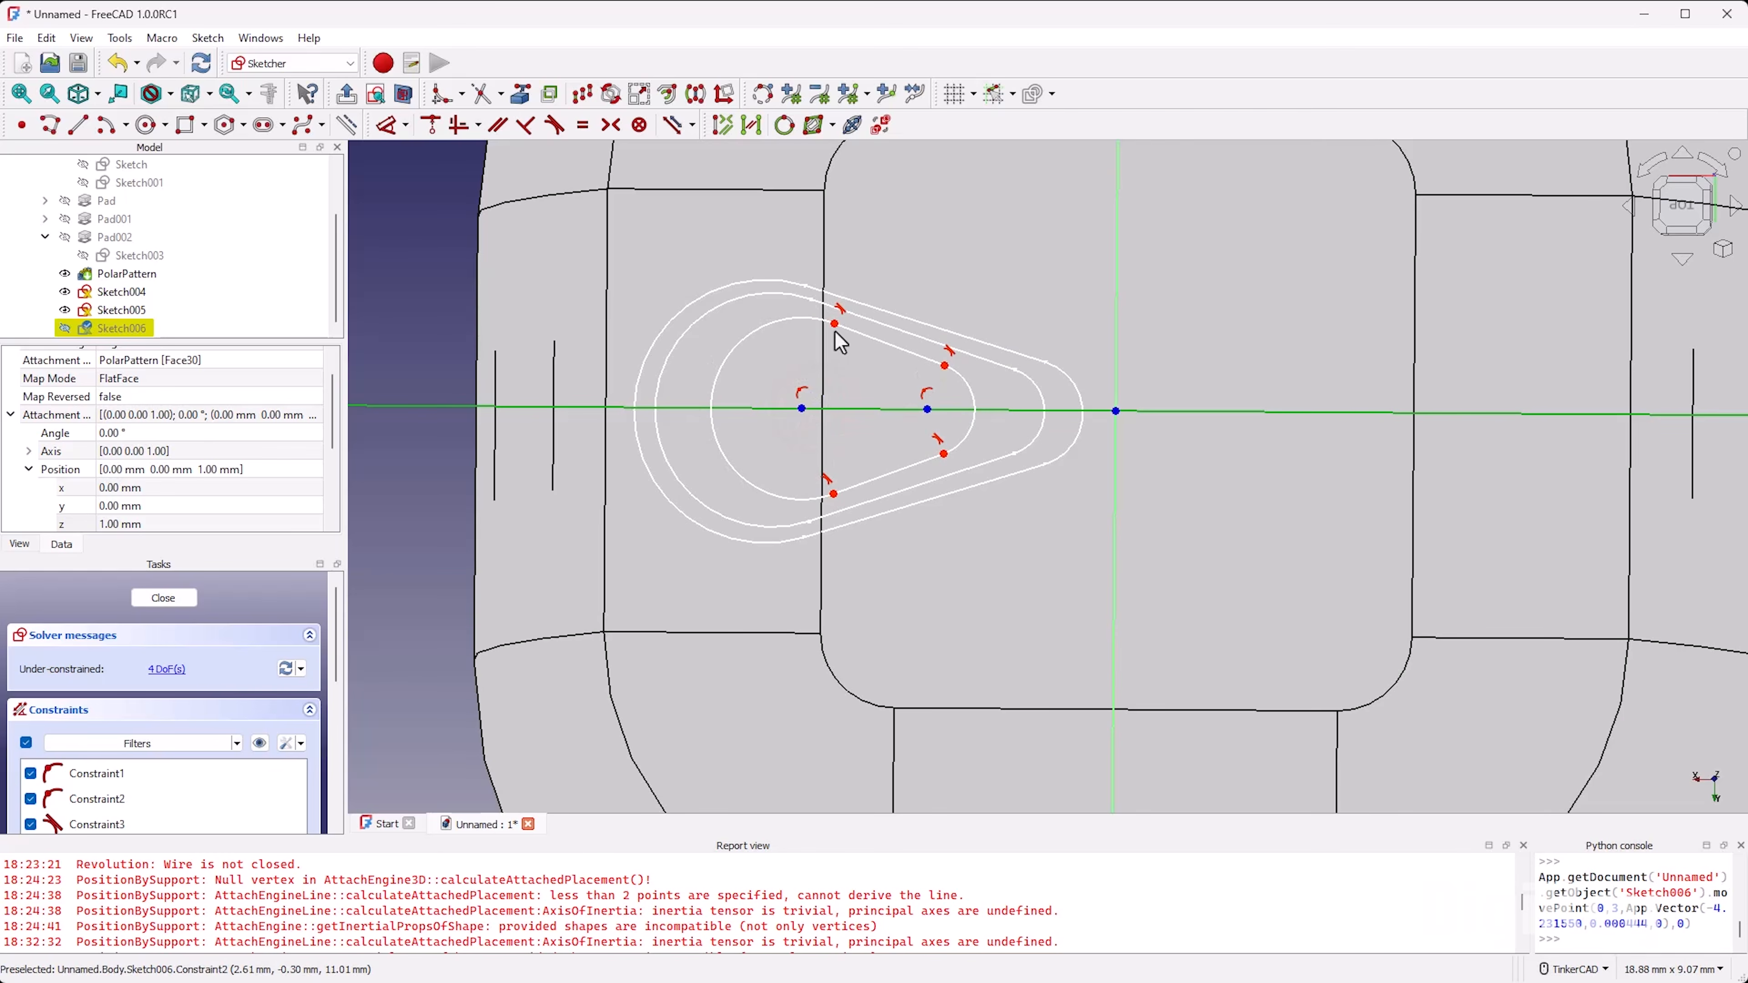
pyautogui.moveTo(834, 327); pyautogui.dragTo(833, 333)
pyautogui.moveTo(942, 371); pyautogui.dragTo(942, 367)
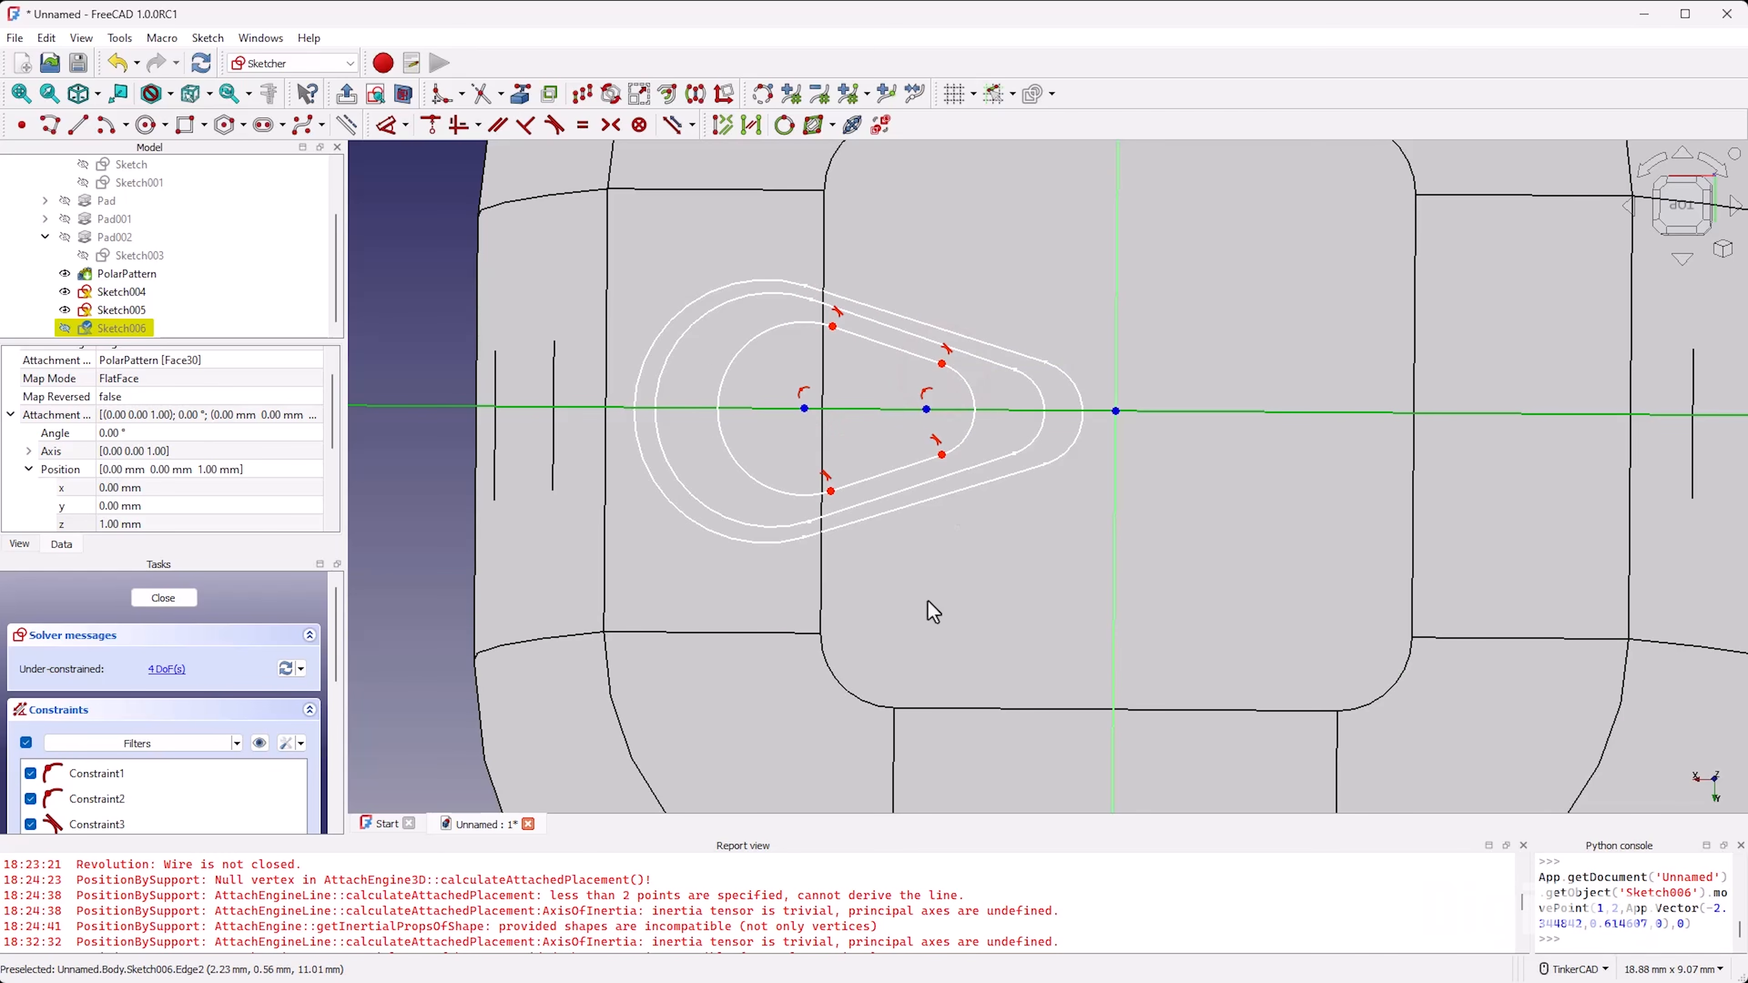
# Step: Shift the Sketch006 teardrop slightly away from the origin, refine its upper line, and close the sketch
pyautogui.moveTo(722, 415); pyautogui.dragTo(707, 411)
pyautogui.moveTo(839, 318); pyautogui.dragTo(832, 316)
pyautogui.moveTo(804, 408); pyautogui.dragTo(789, 409)
pyautogui.moveTo(888, 362); pyautogui.dragTo(885, 367)
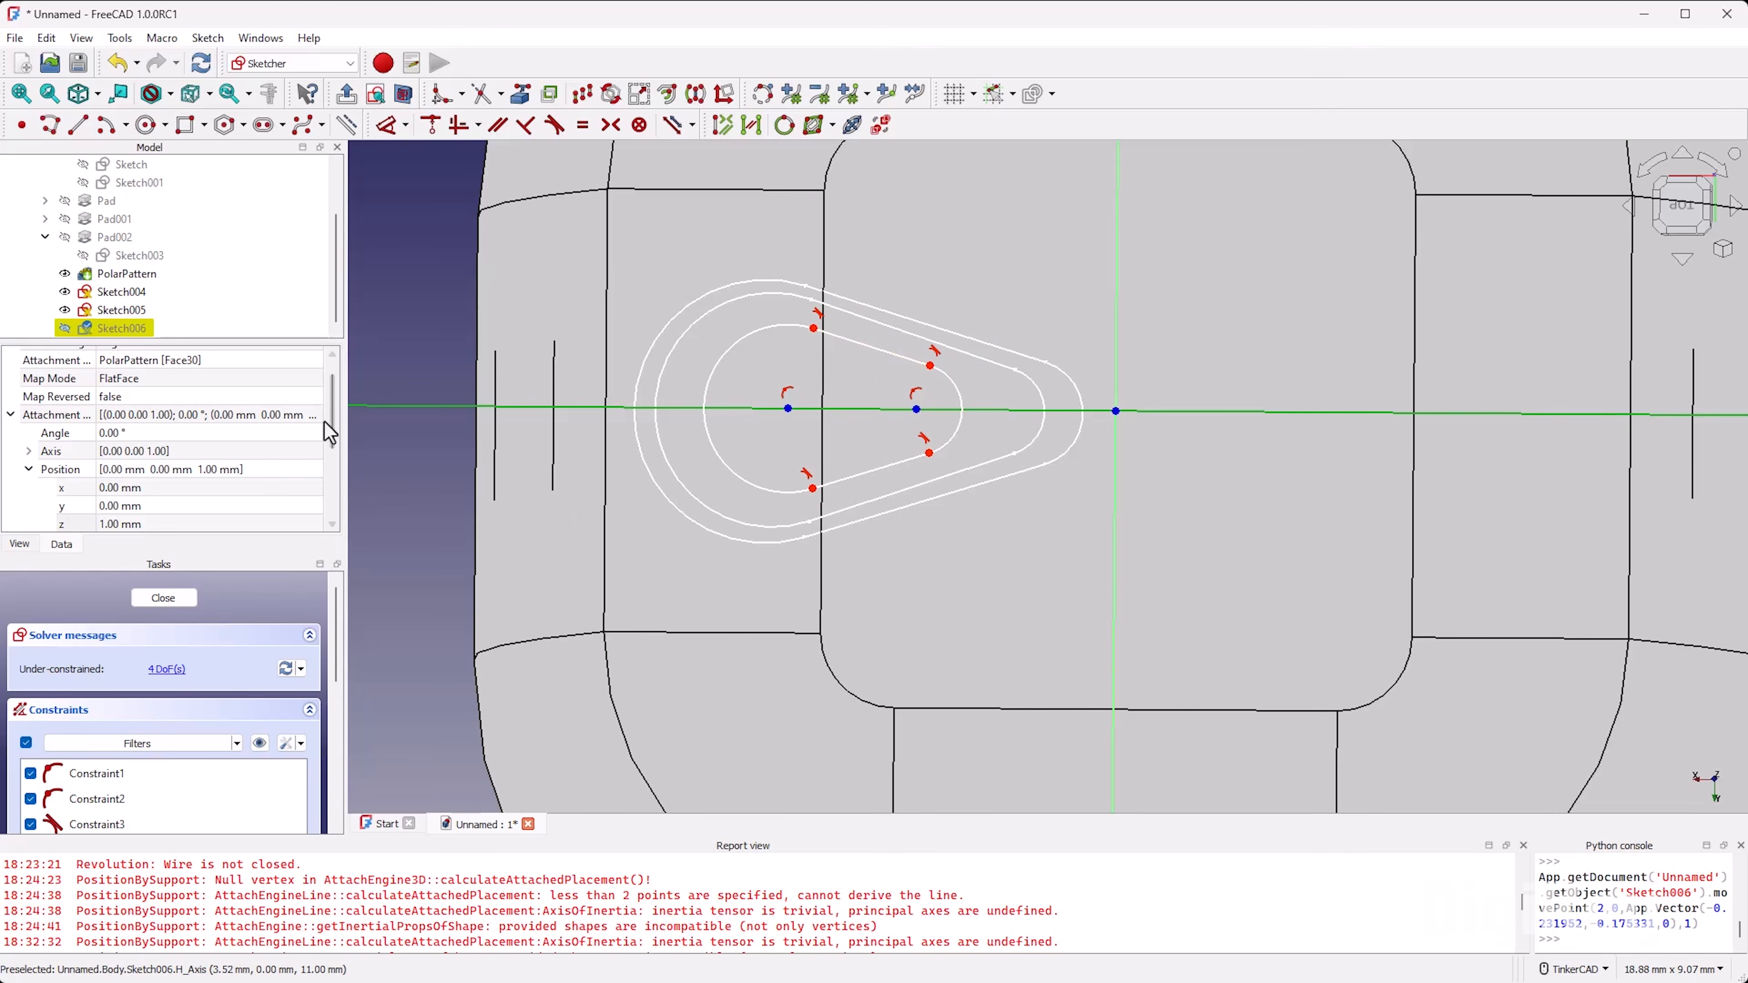
pyautogui.click(152, 602)
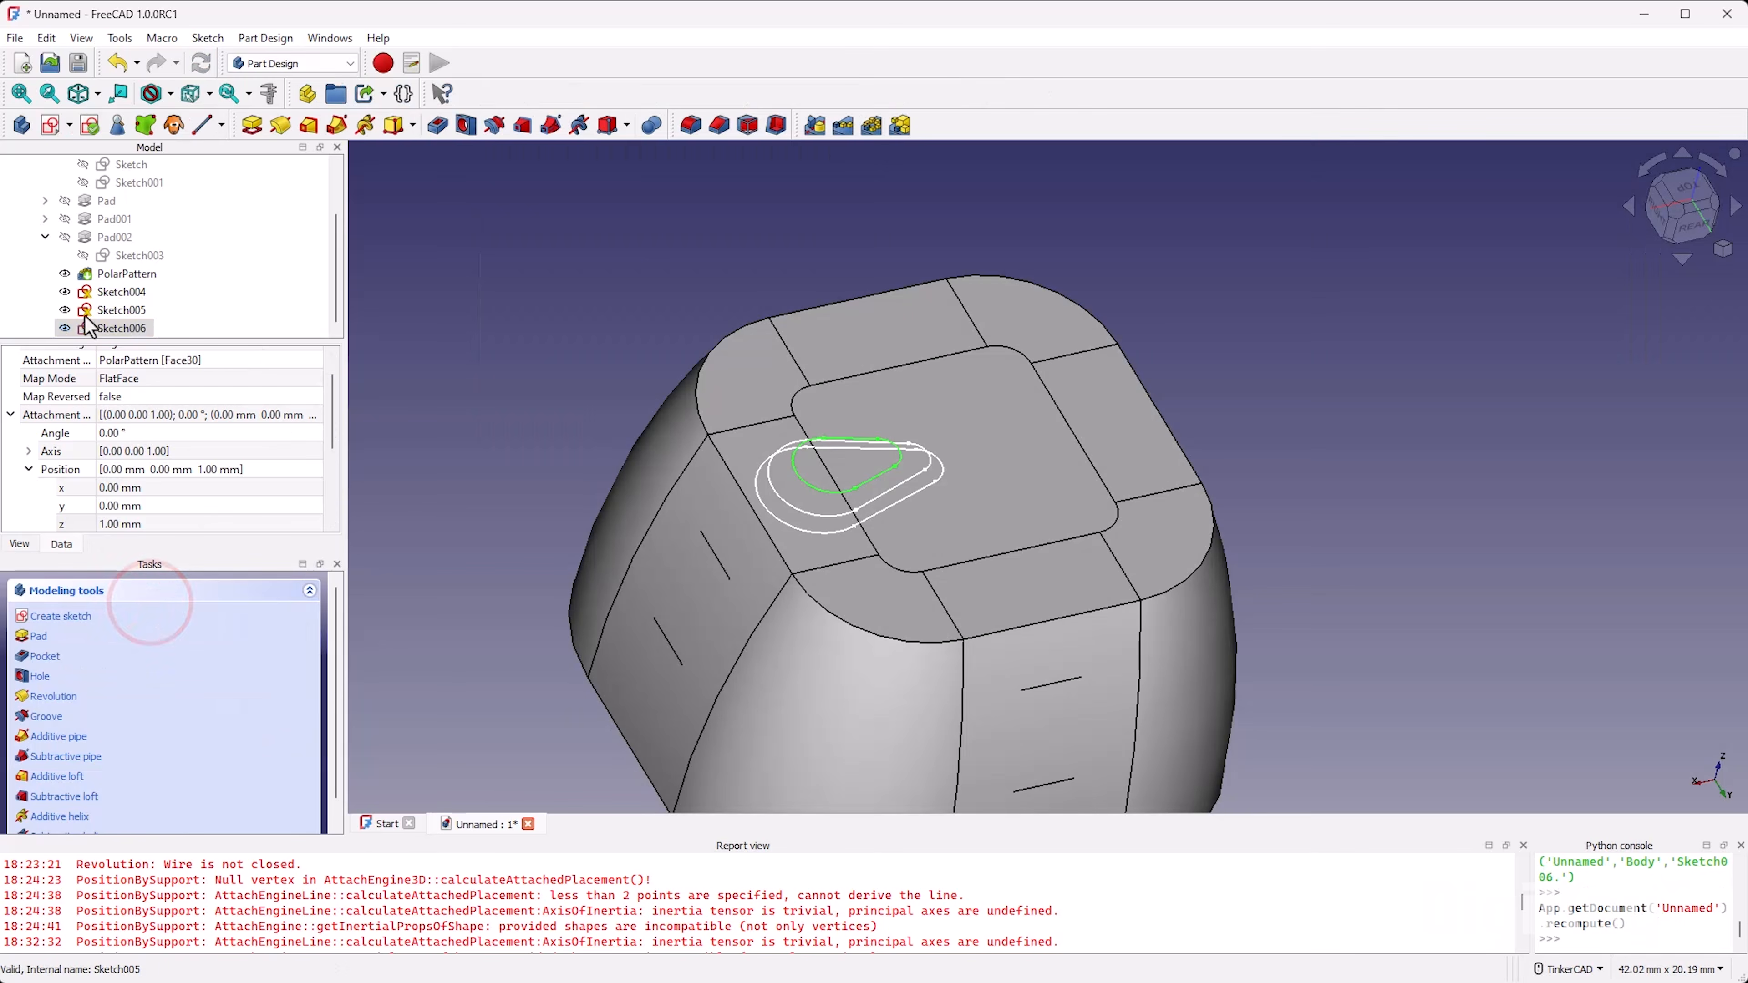
# Step: Copy Sketch006 alone without its dependencies, paste the duplicate, and move it into the body
pyautogui.rightClick(109, 327)
pyautogui.click(238, 650)
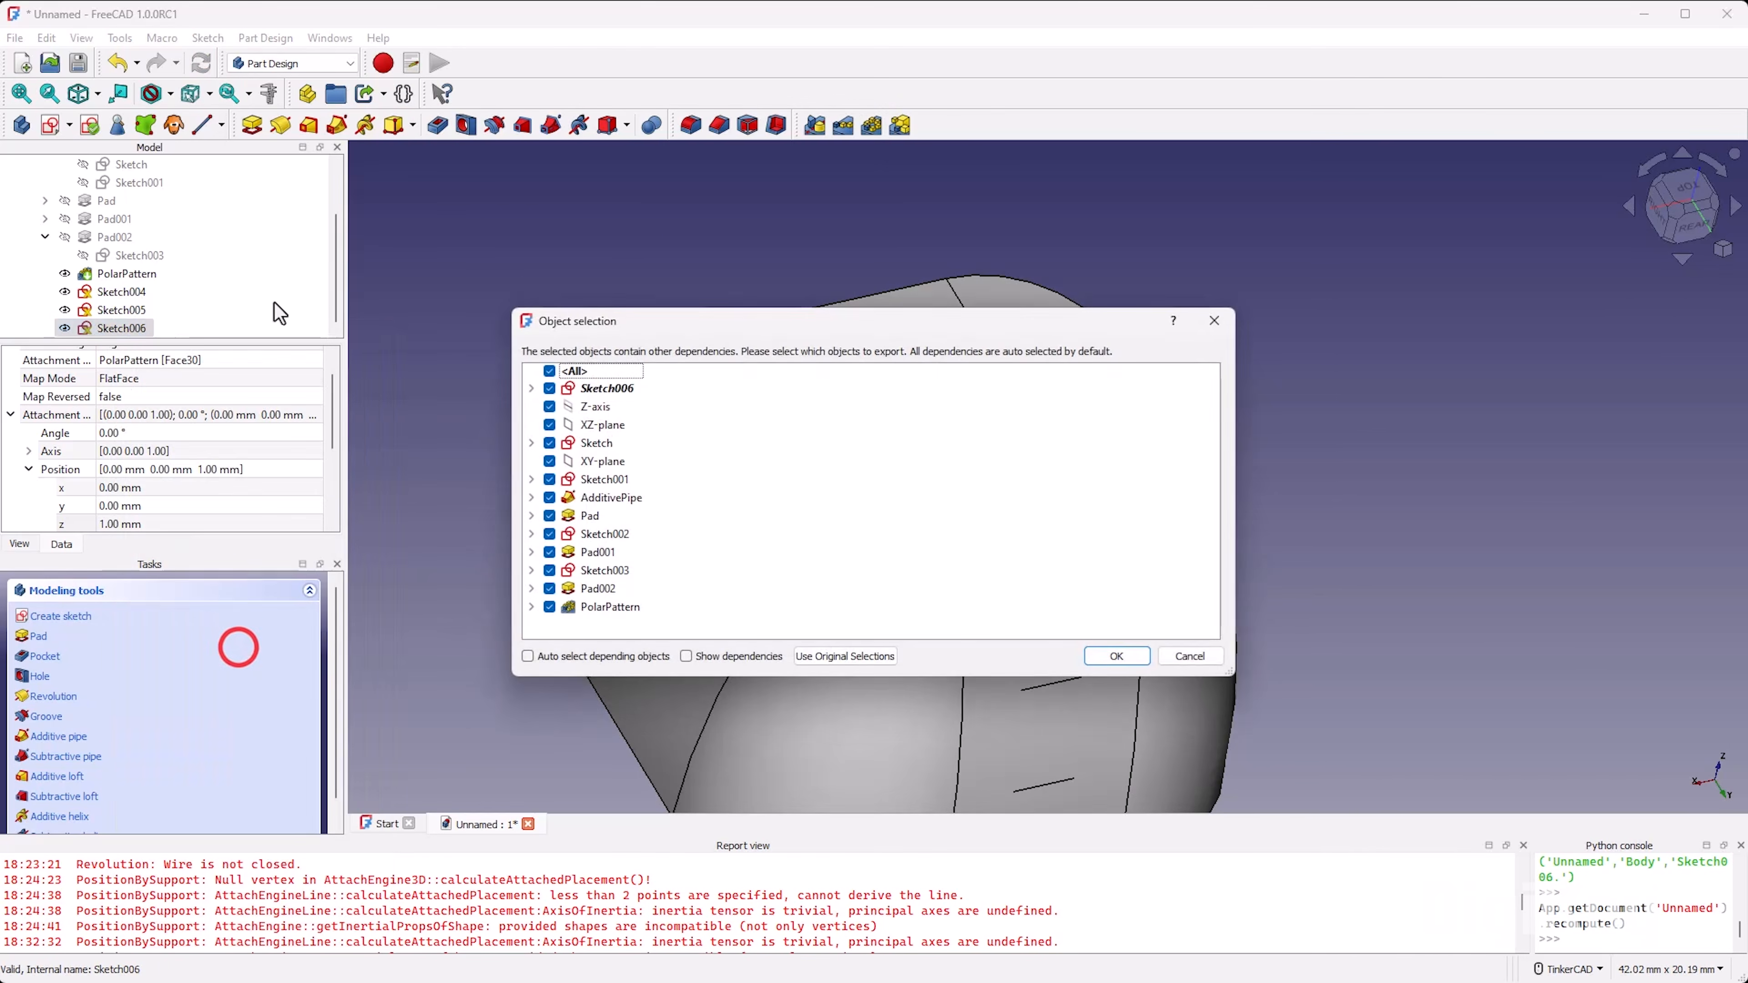
pyautogui.click(549, 371)
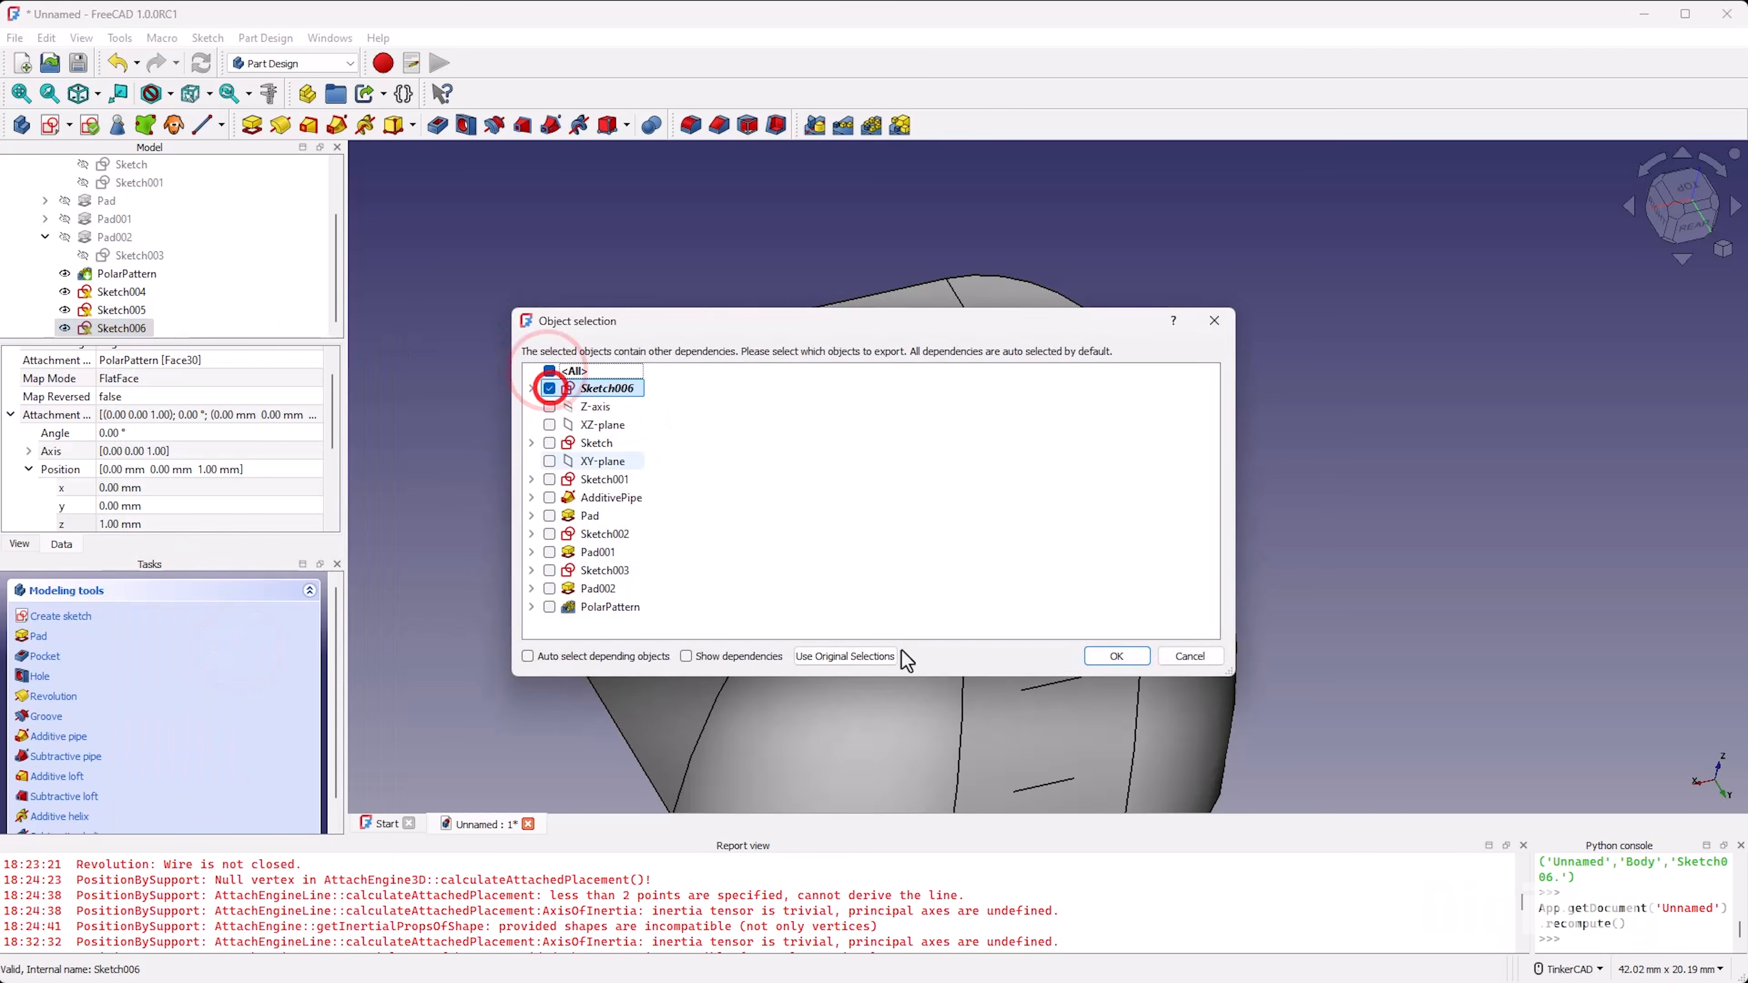
pyautogui.click(1115, 655)
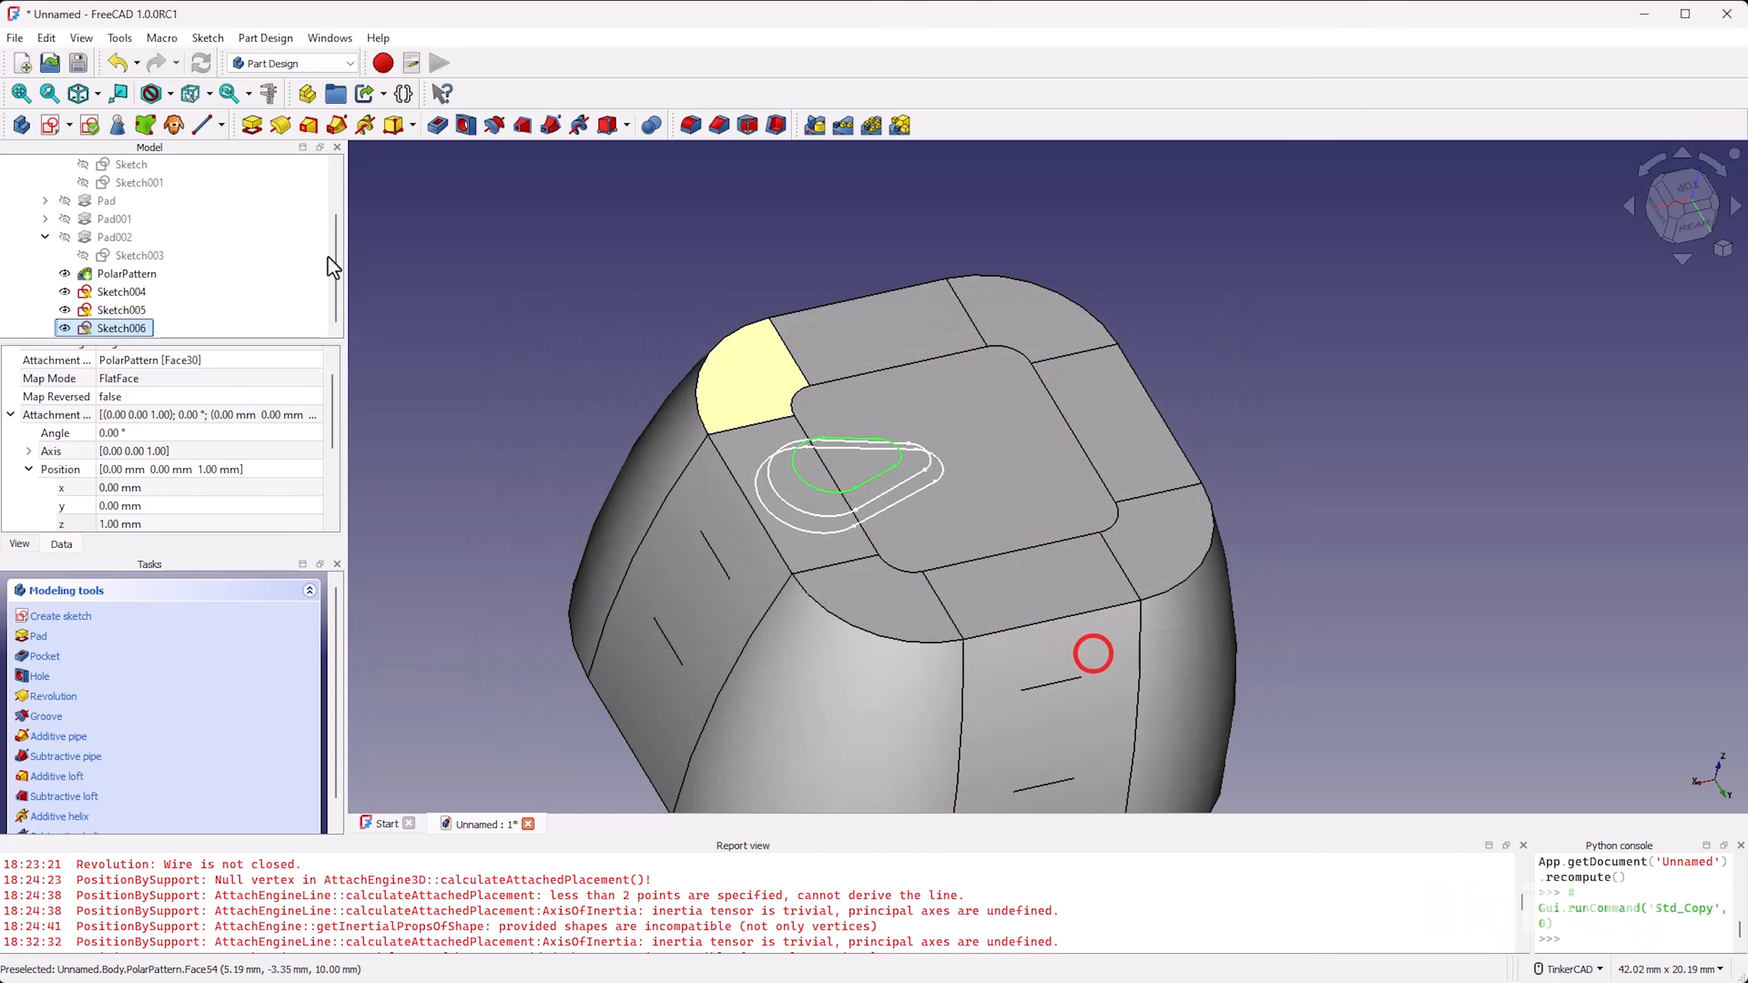
pyautogui.click(243, 285)
pyautogui.click(301, 285)
pyautogui.hotkey('ctrl', 'v')
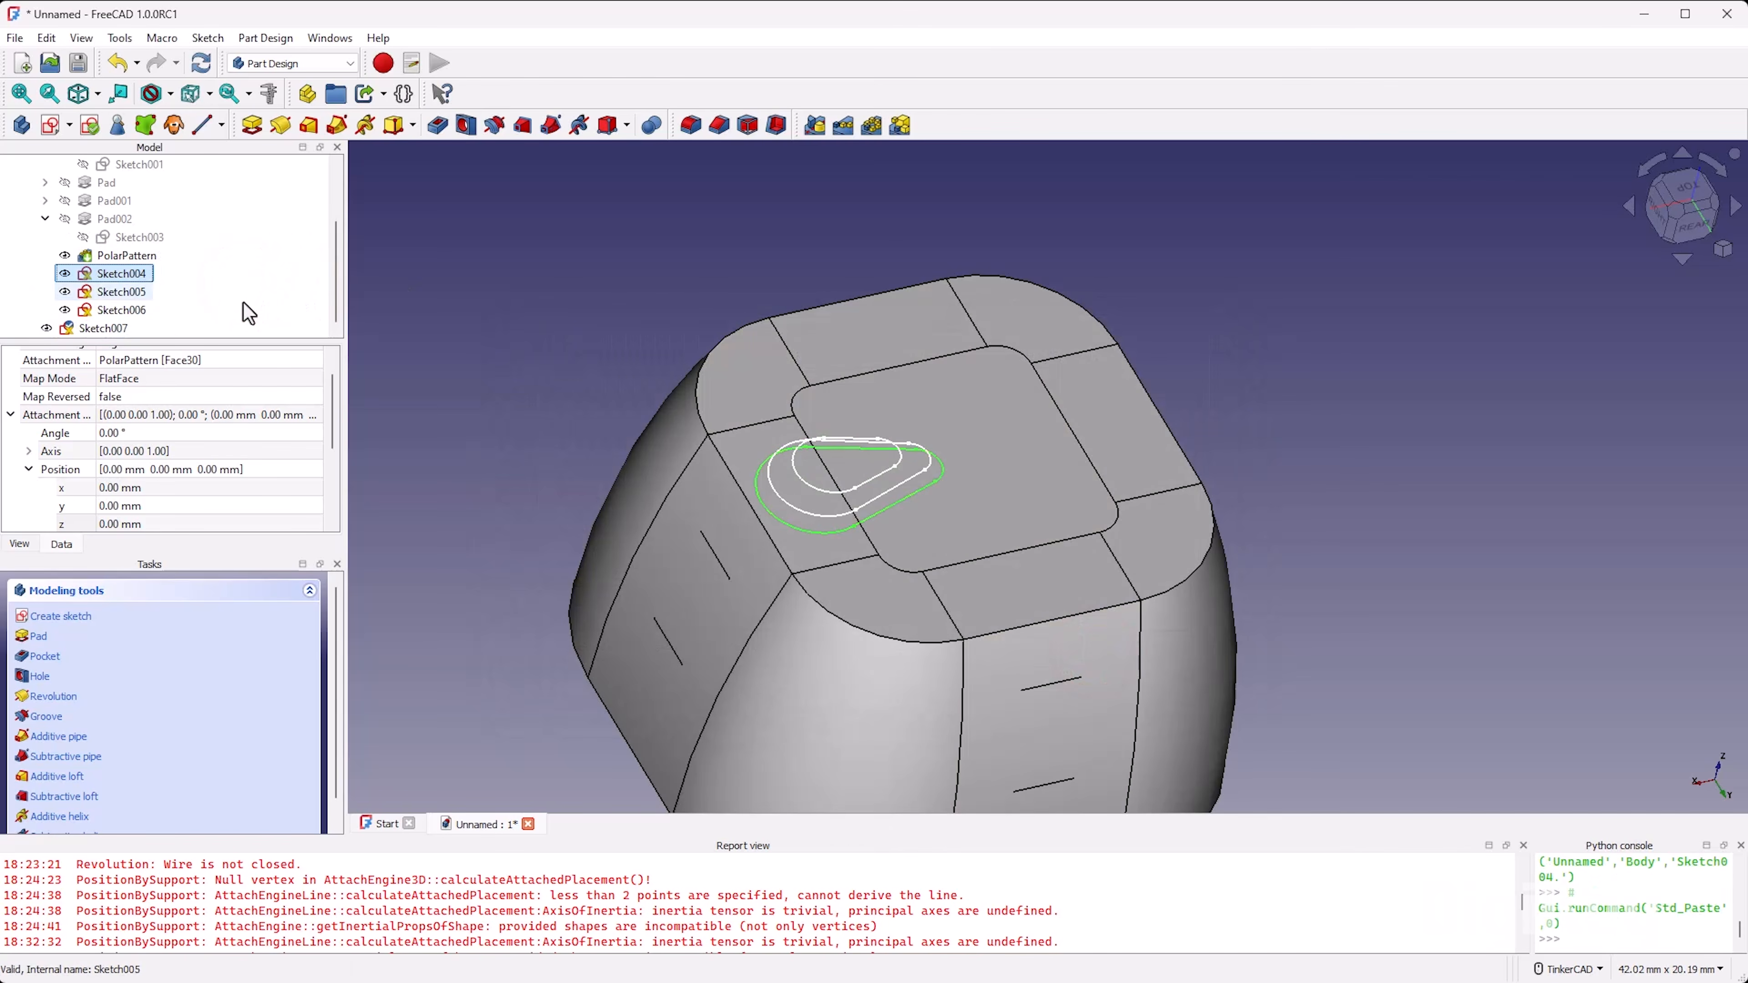
pyautogui.moveTo(90, 329); pyautogui.dragTo(158, 316)
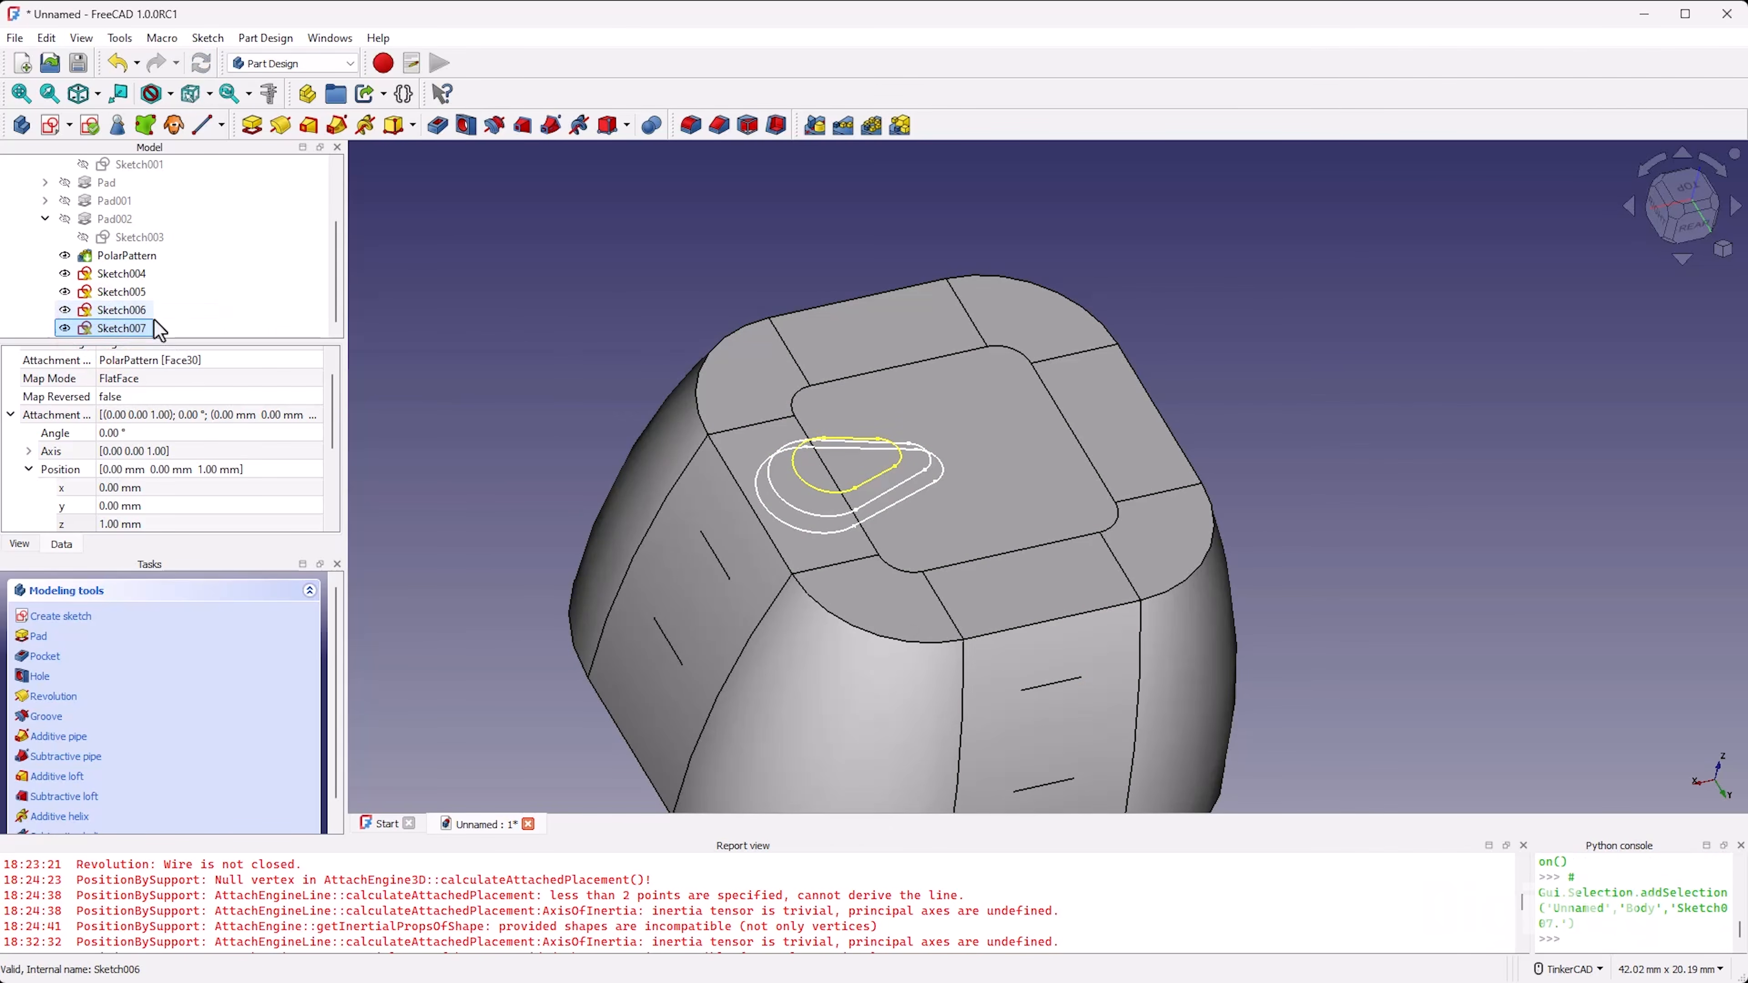
# Step: Set the attachment offset position z of the pasted Sketch007 to 1.3 mm
pyautogui.doubleClick(129, 329)
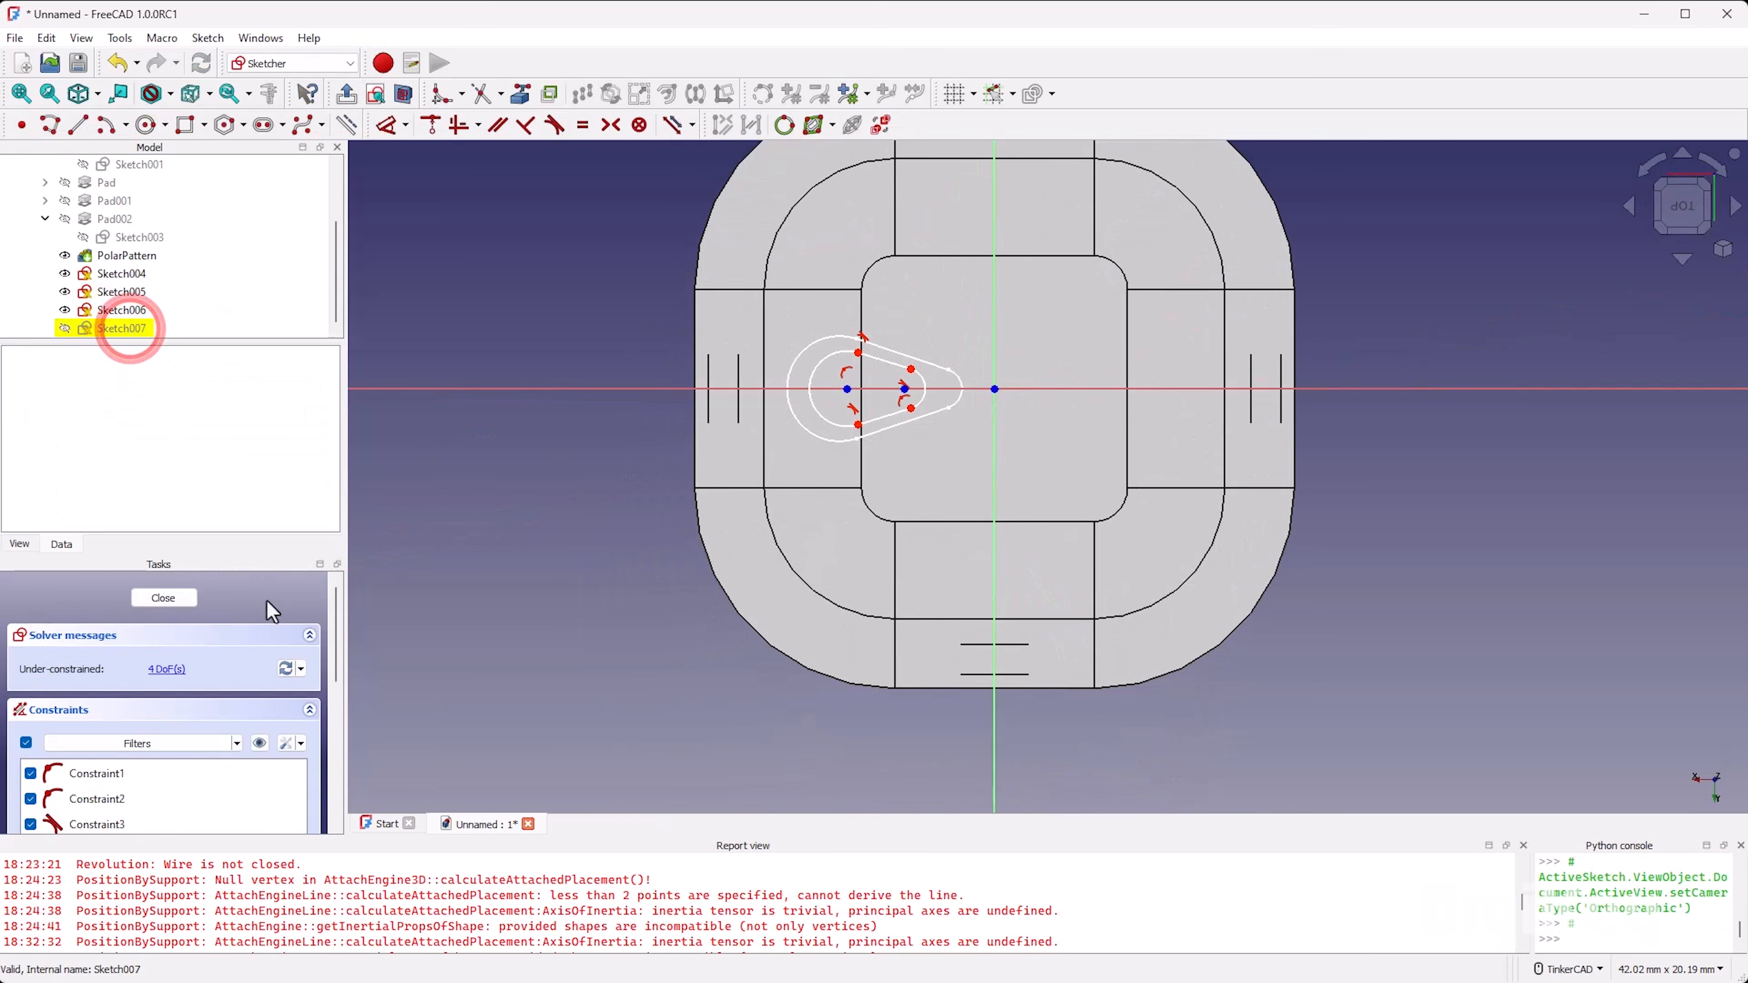
pyautogui.click(177, 598)
pyautogui.scroll(-3, 172, 454)
pyautogui.click(165, 424)
pyautogui.write('1.3')
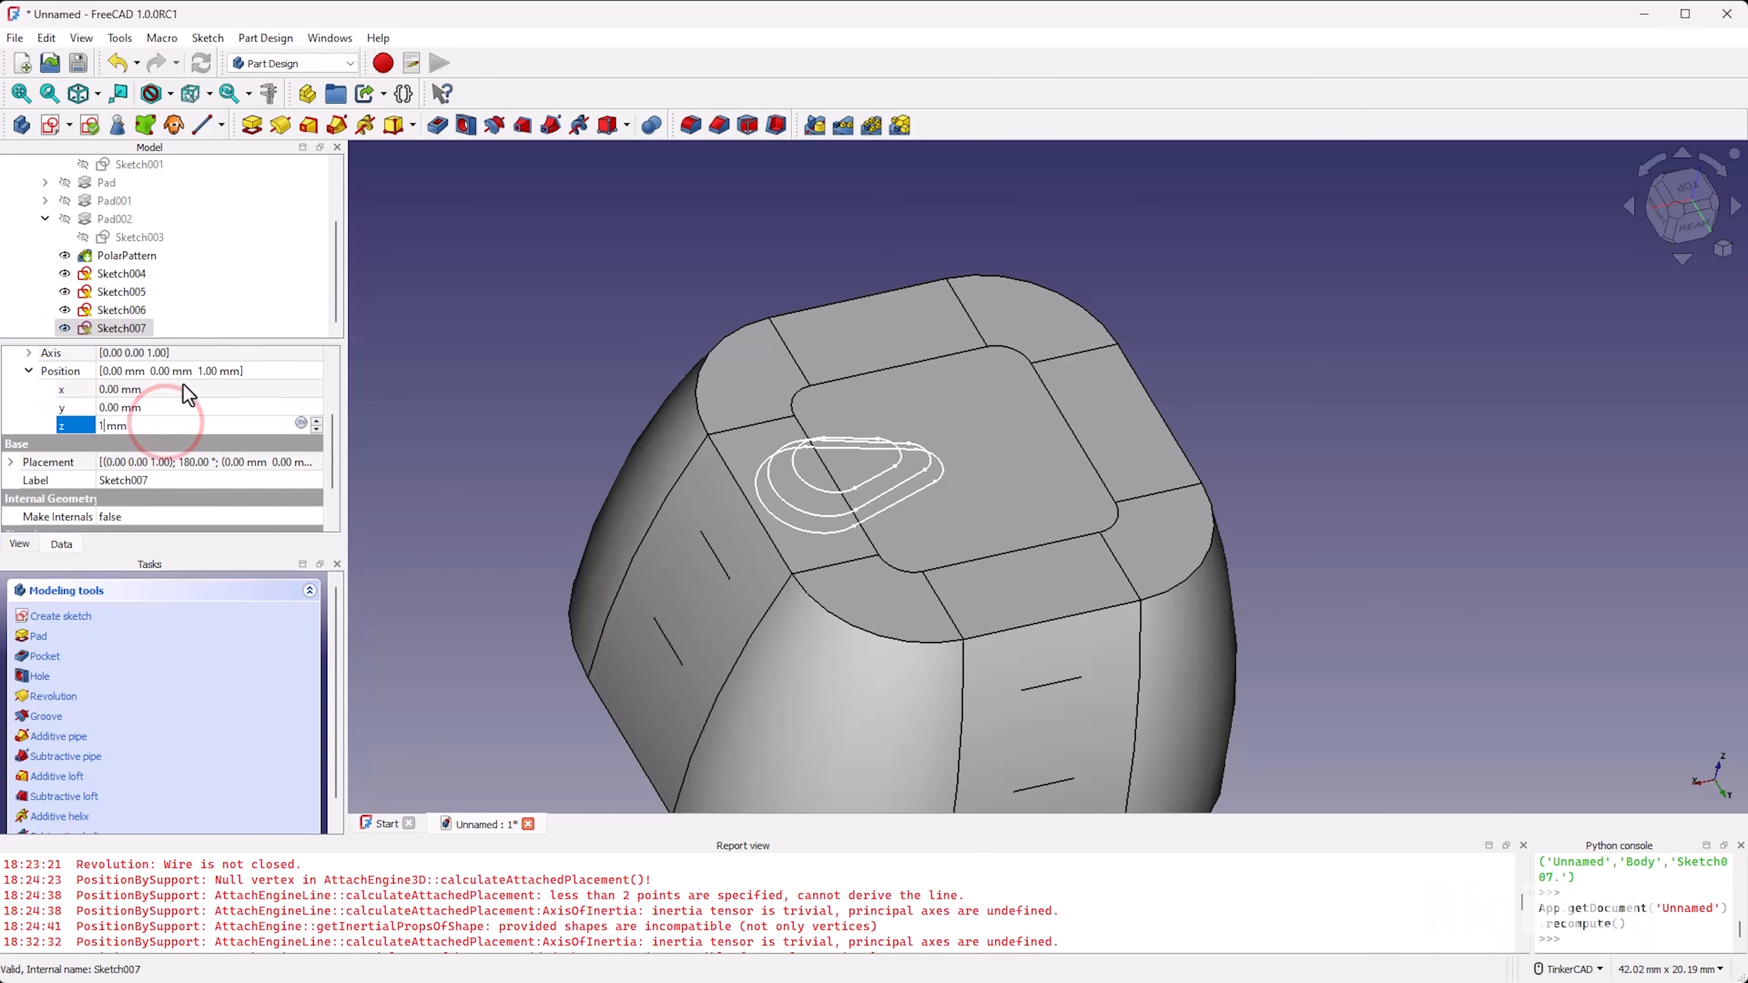
pyautogui.press('Return')
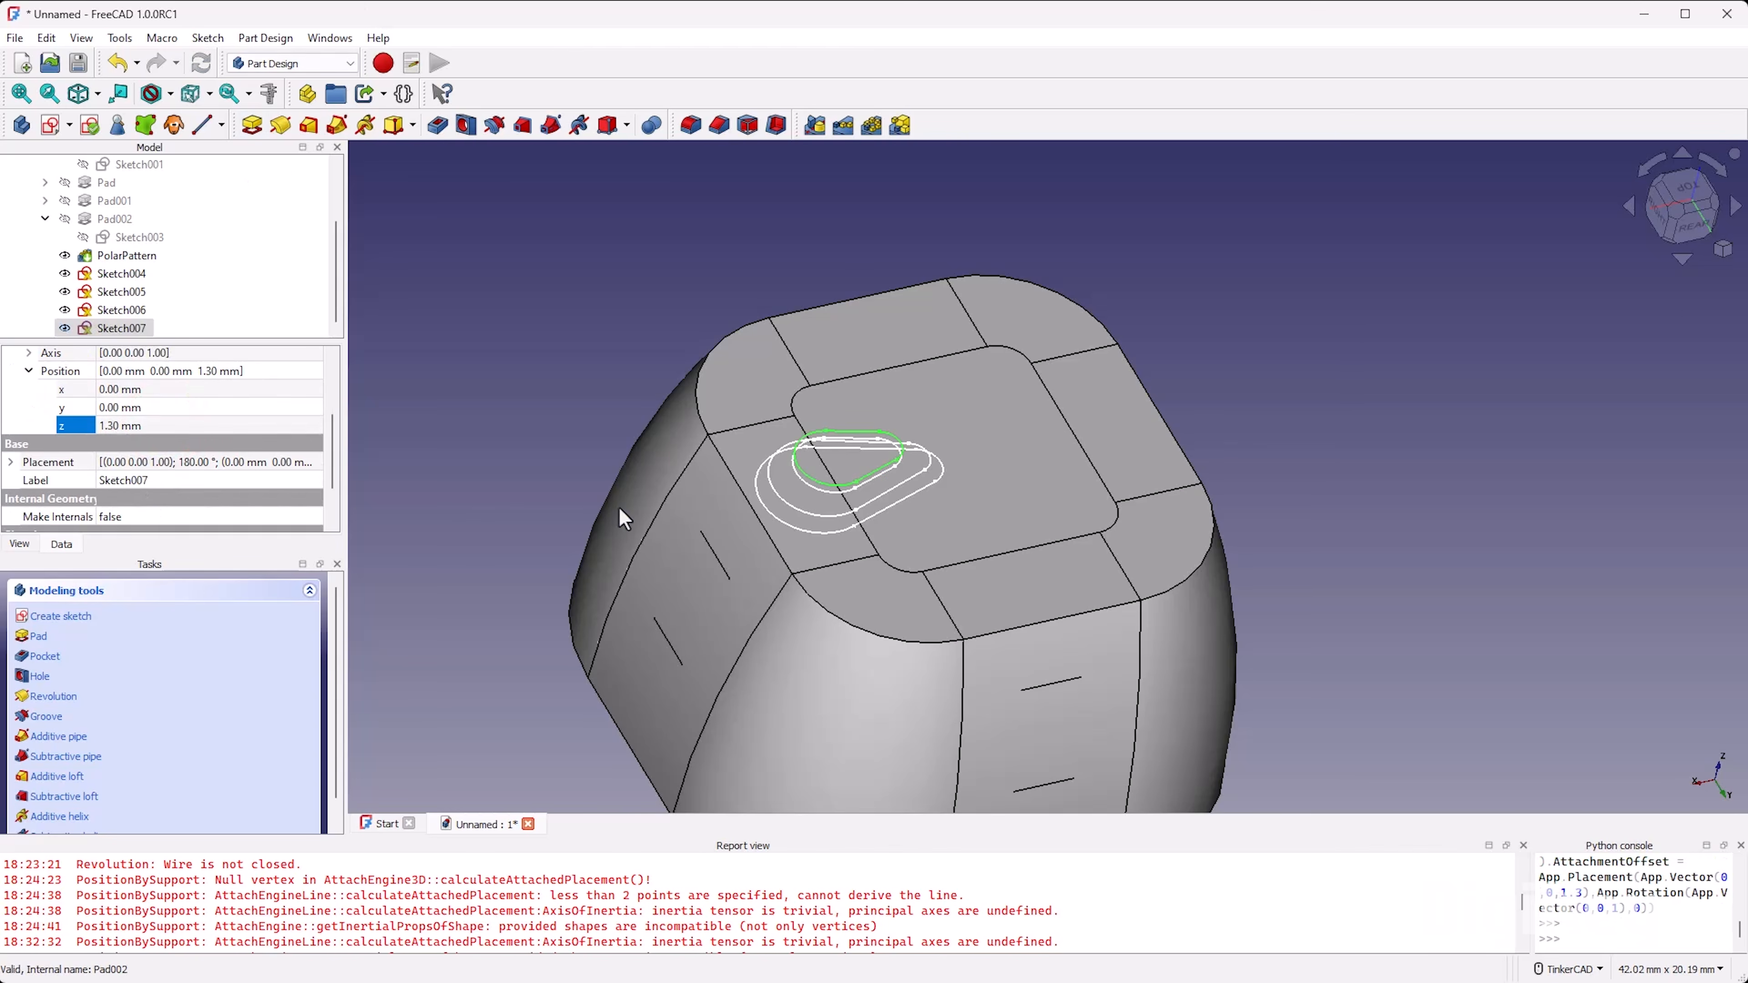
# Step: Open Sketch007 for editing and shrink its teardrop well inside the Sketch006 outline by moving its arc centre, upper line and tangent points
pyautogui.click(506, 455)
pyautogui.scroll(5, 753, 469)
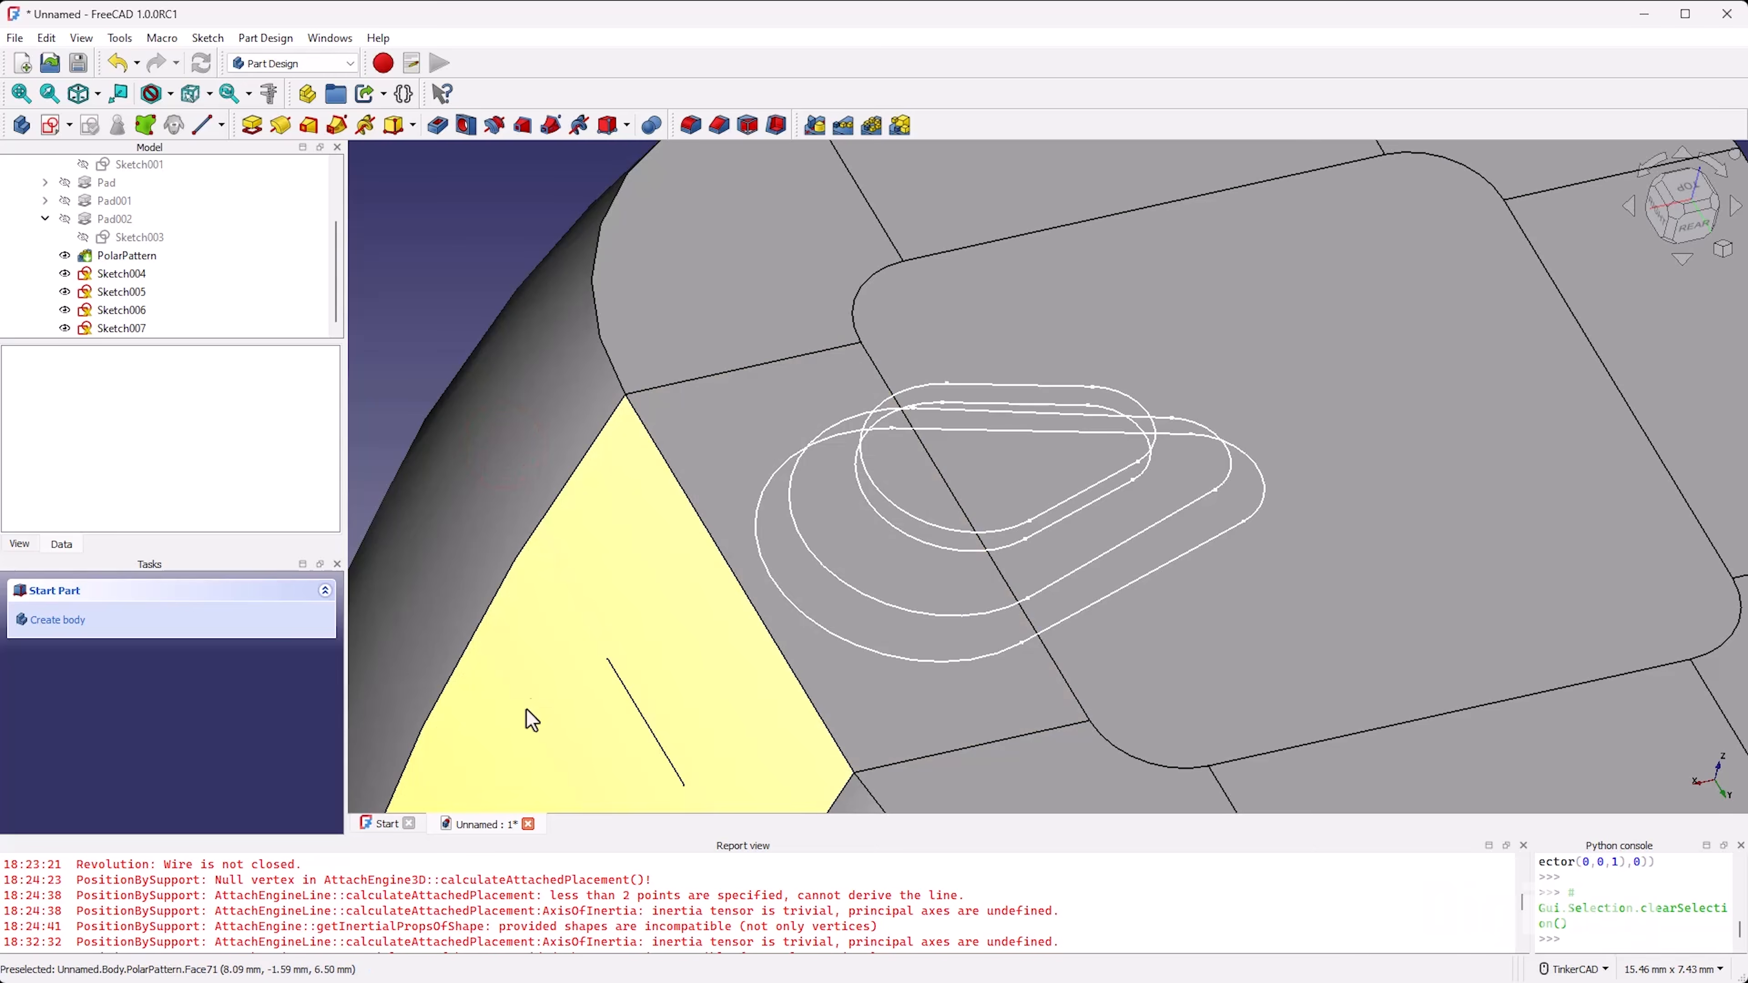
pyautogui.click(127, 327)
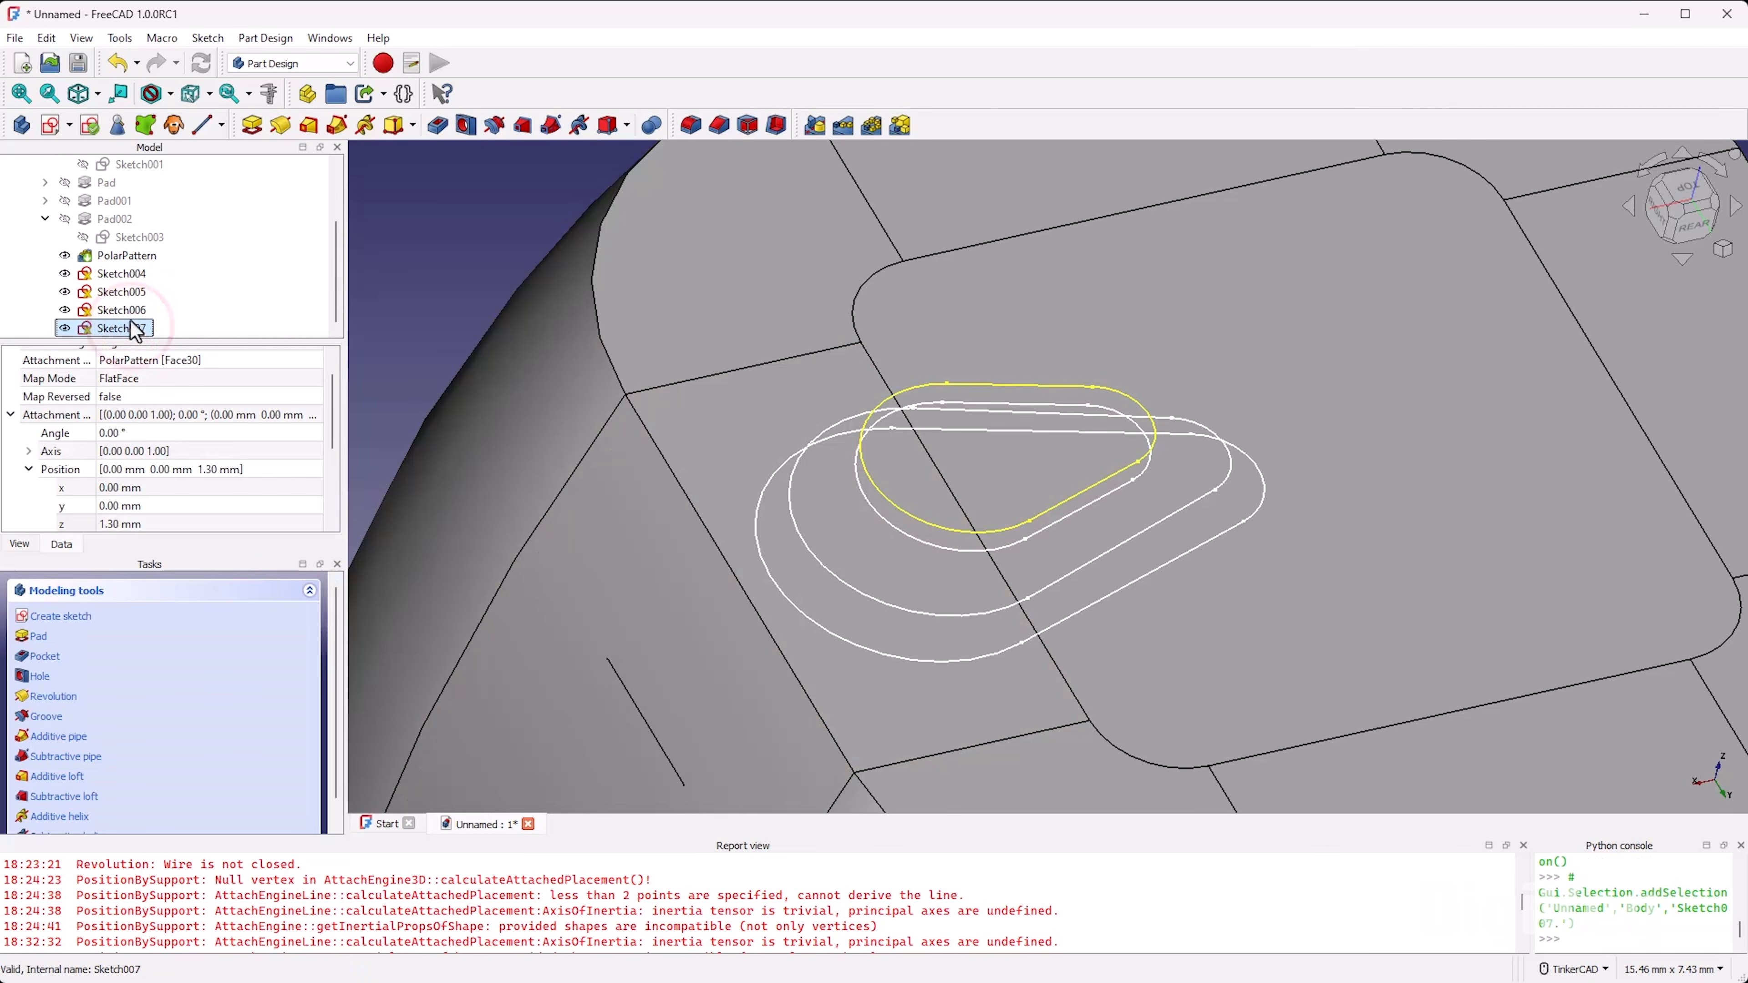
pyautogui.doubleClick(132, 328)
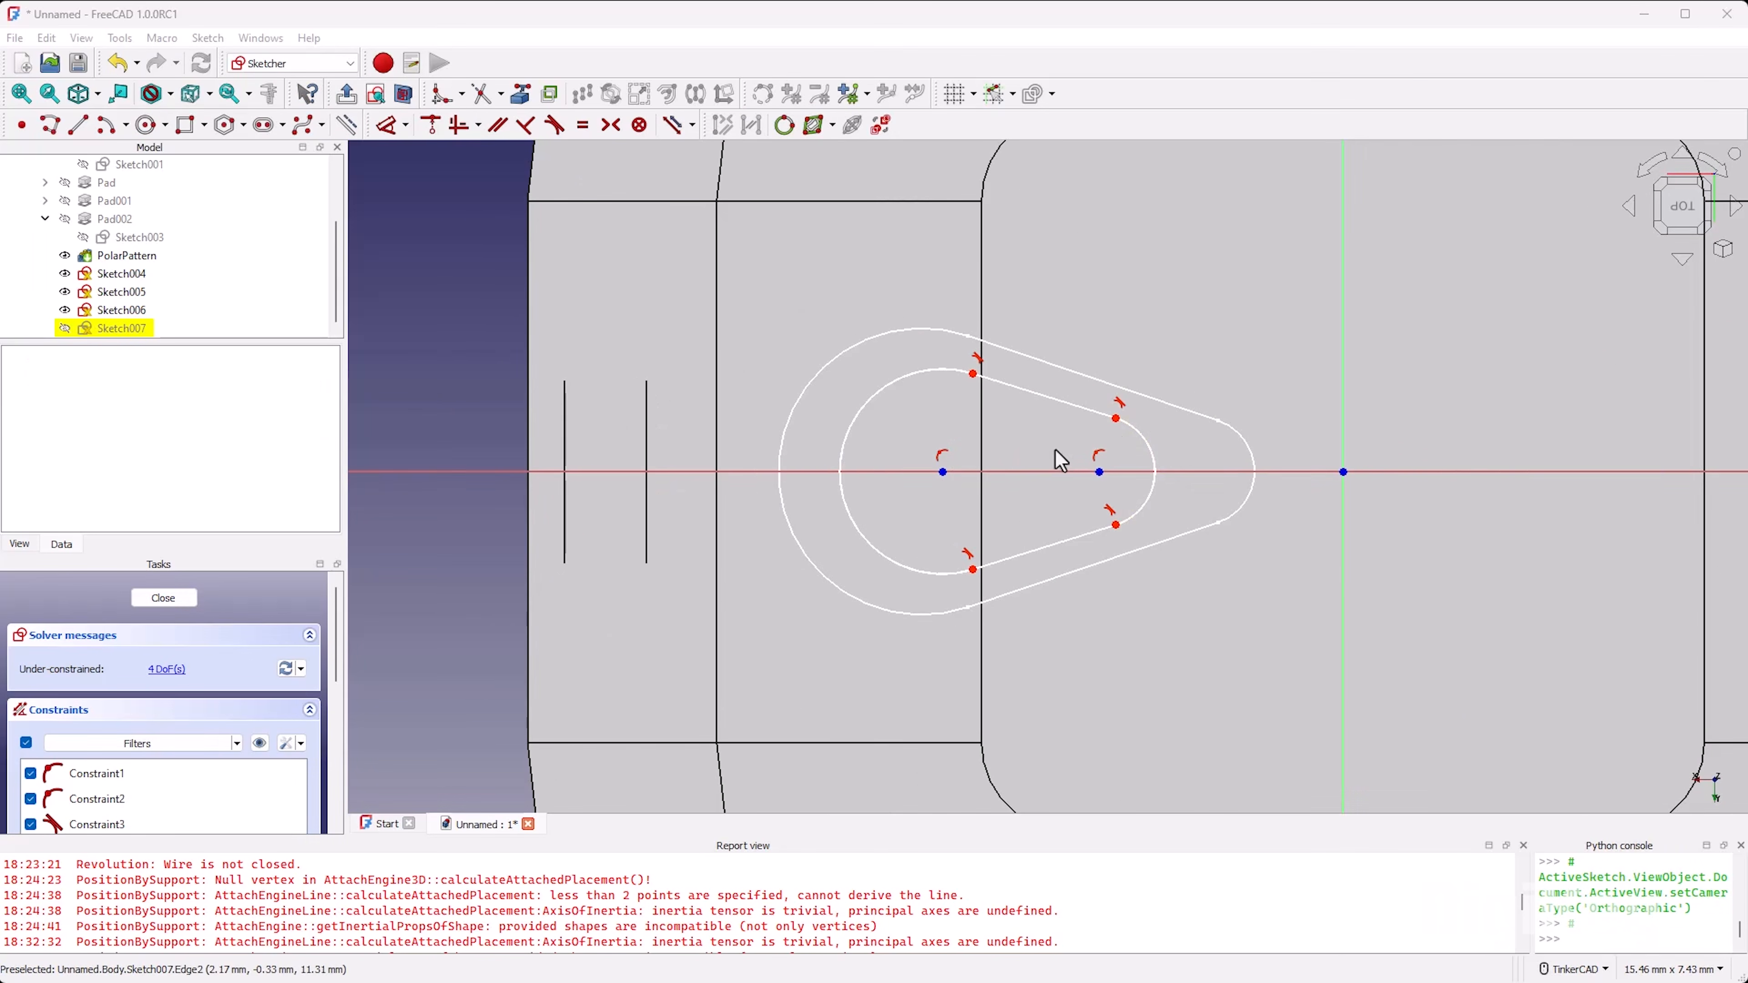
pyautogui.scroll(1, 994, 462)
pyautogui.moveTo(1123, 473); pyautogui.dragTo(1009, 475)
pyautogui.moveTo(978, 353); pyautogui.dragTo(1034, 427)
pyautogui.moveTo(940, 392)
pyautogui.mouseDown()
pyautogui.moveTo(933, 374)
pyautogui.moveTo(1007, 445)
pyautogui.moveTo(975, 406)
pyautogui.moveTo(993, 475)
pyautogui.moveTo(1007, 463)
pyautogui.moveTo(959, 428)
pyautogui.mouseUp()
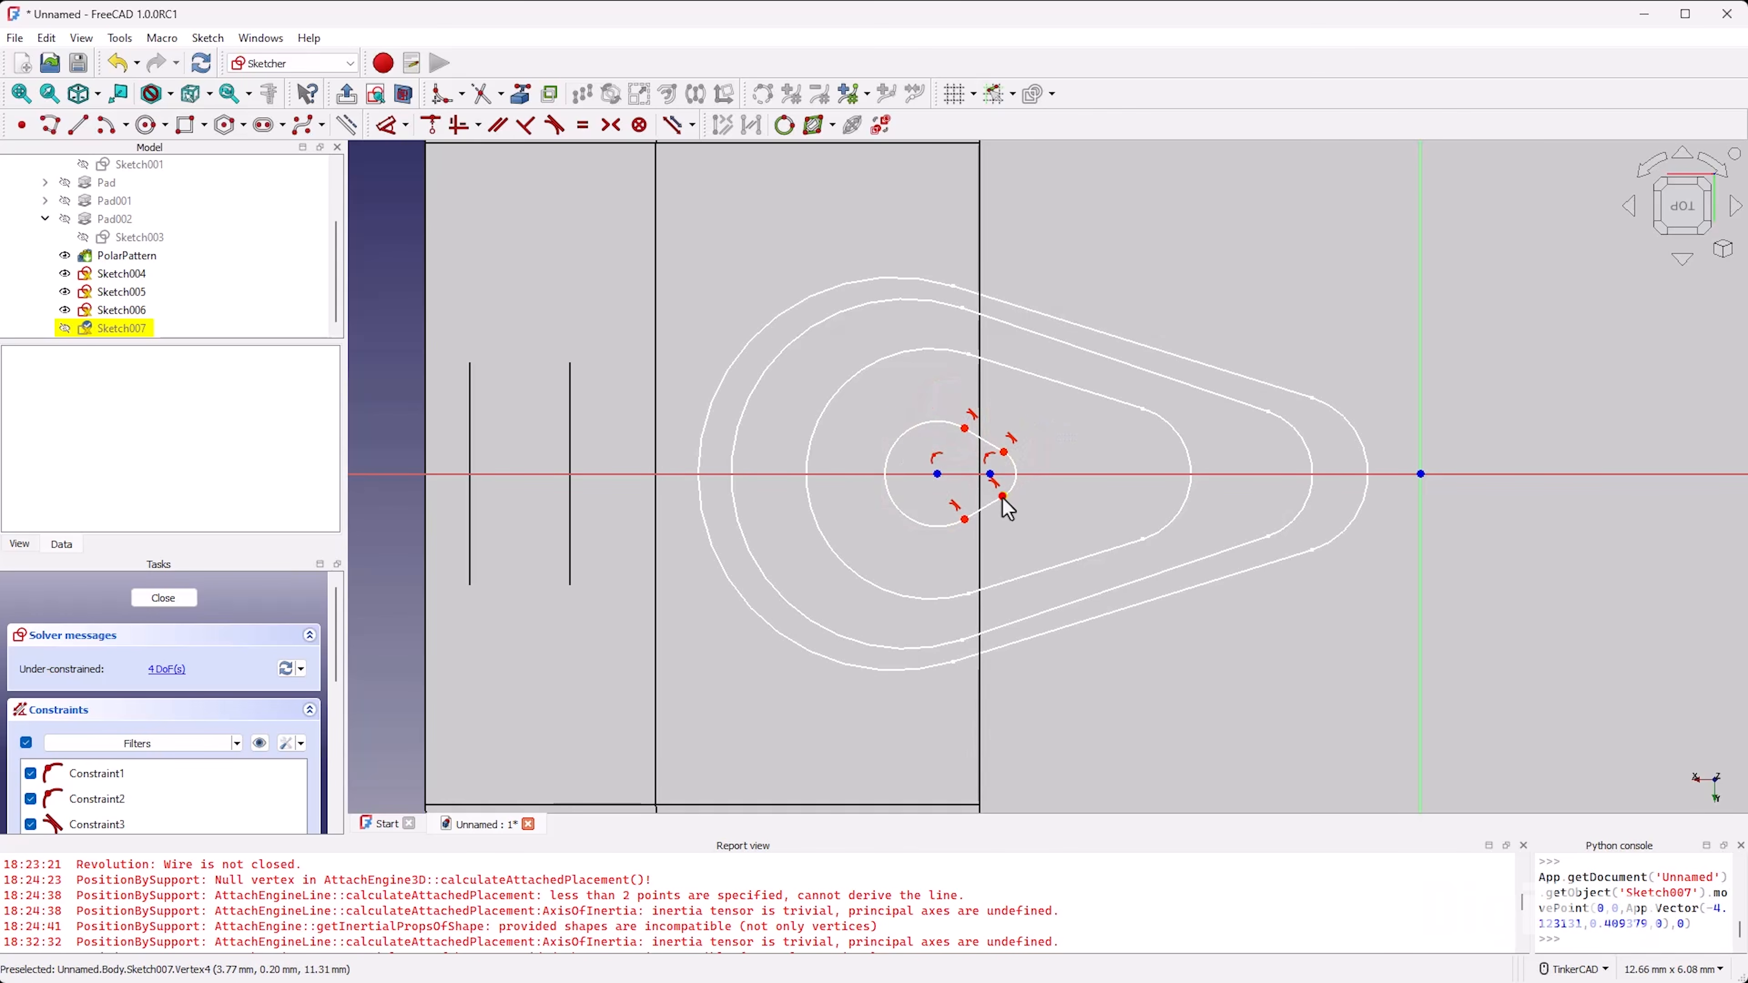
# Step: Refine the tangent points and large arc of the small Sketch007 teardrop, and close the sketch
pyautogui.moveTo(1006, 501); pyautogui.dragTo(999, 448)
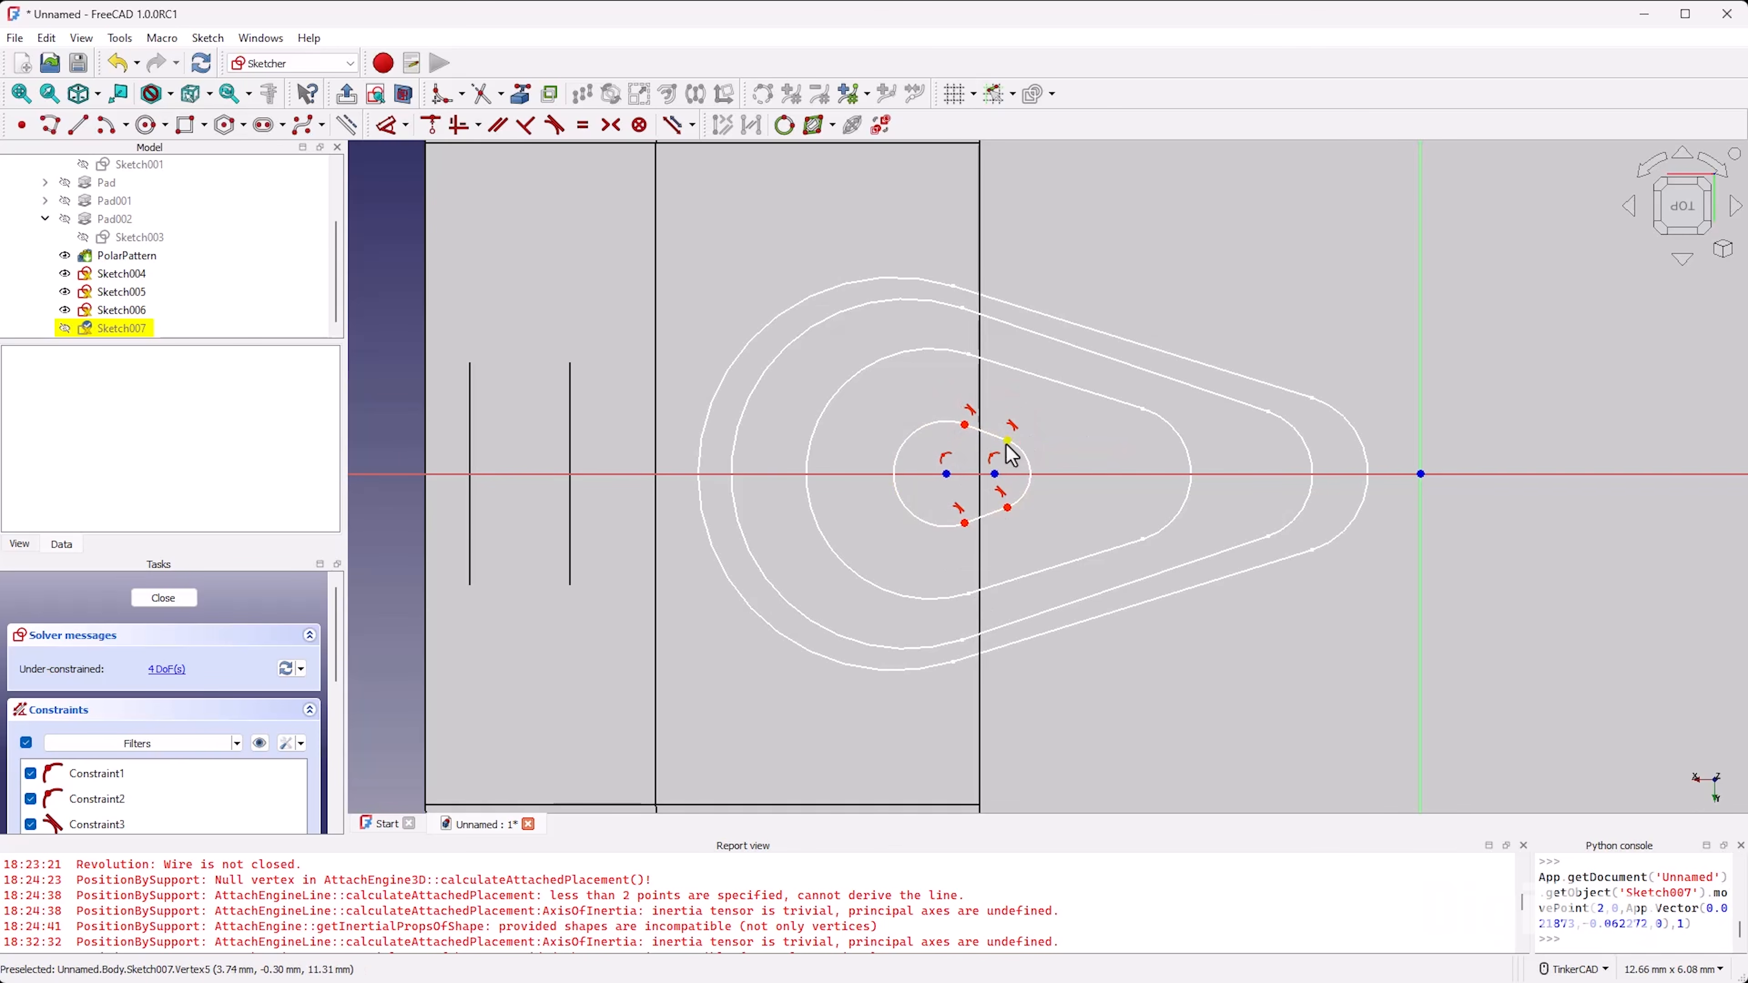
pyautogui.moveTo(1006, 446)
pyautogui.mouseDown()
pyautogui.moveTo(958, 435)
pyautogui.moveTo(1007, 449)
pyautogui.mouseUp()
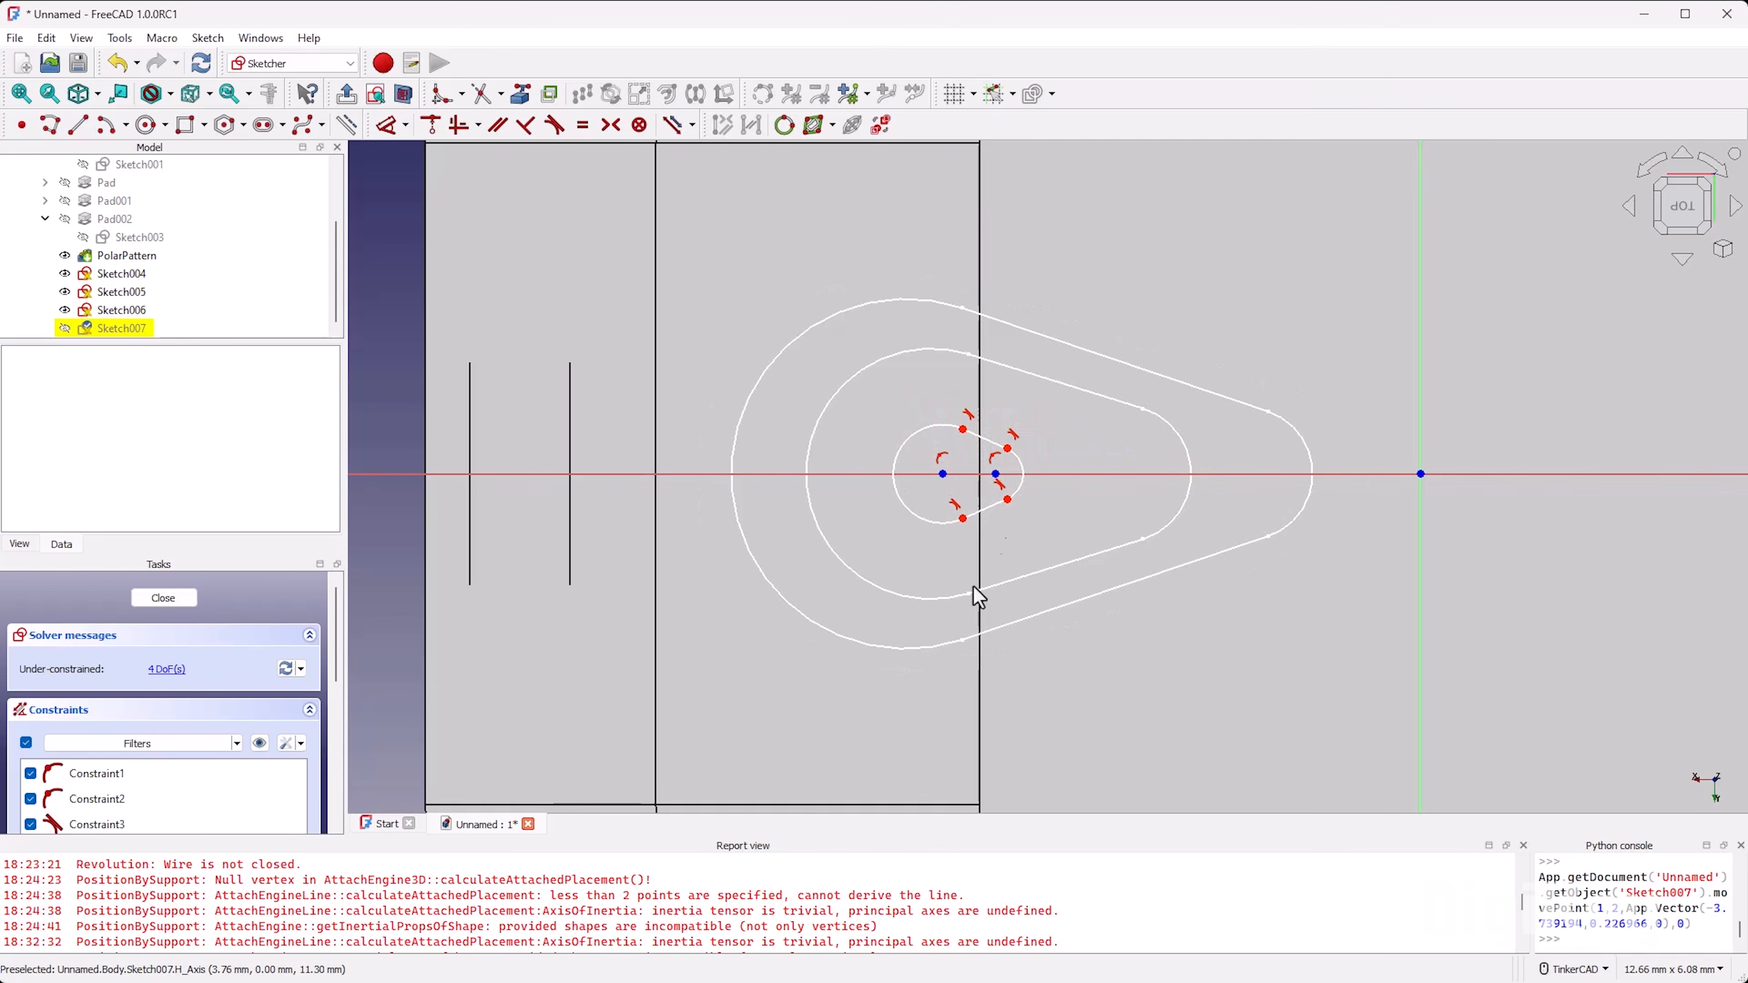
pyautogui.moveTo(900, 478); pyautogui.dragTo(902, 483)
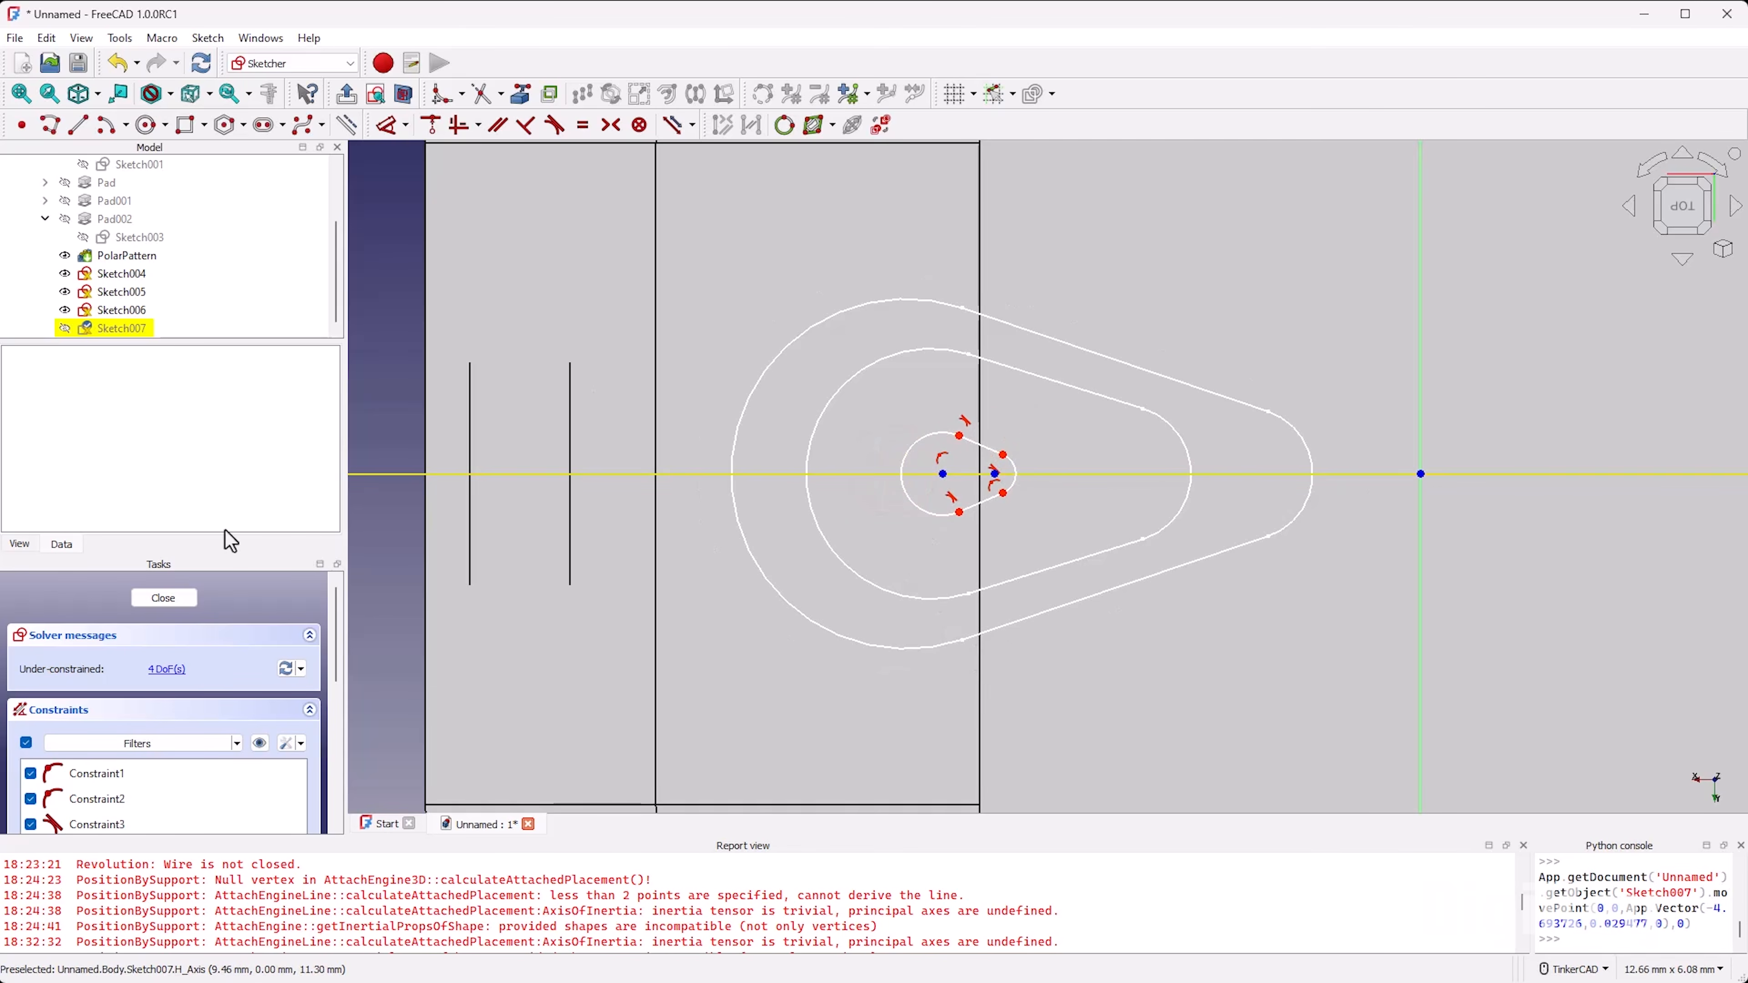
pyautogui.click(168, 596)
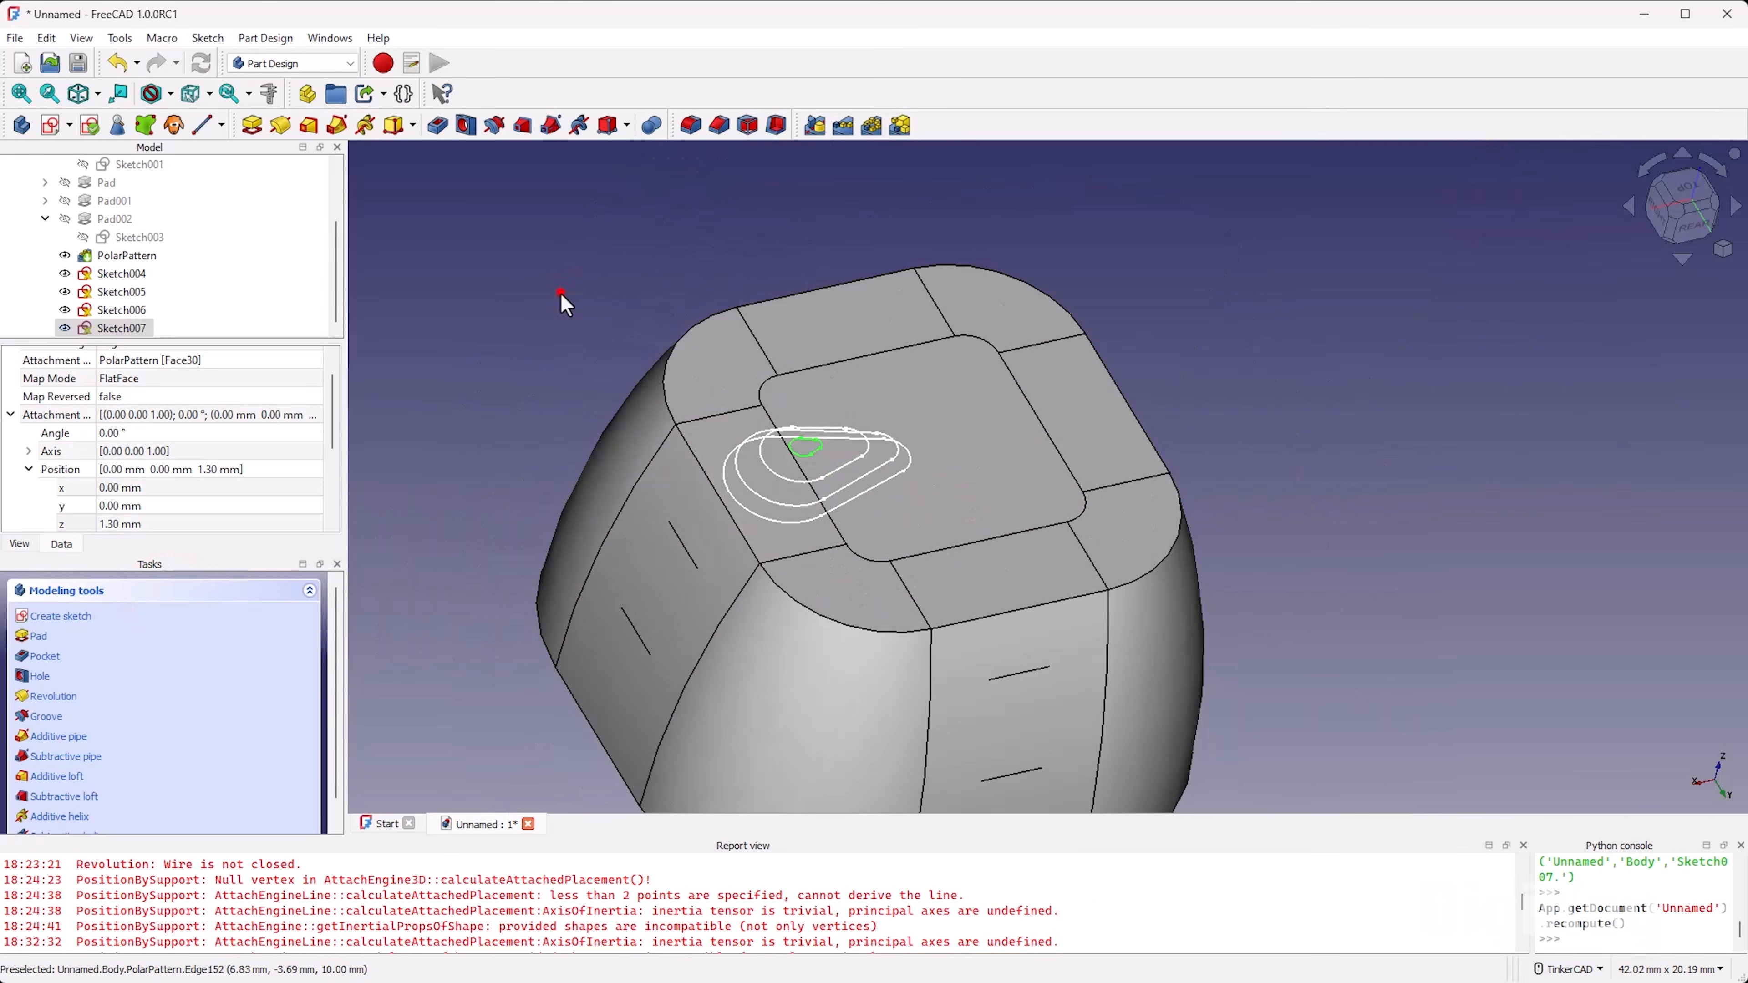
pyautogui.click(565, 292)
pyautogui.moveTo(930, 536); pyautogui.dragTo(874, 525, button='right')
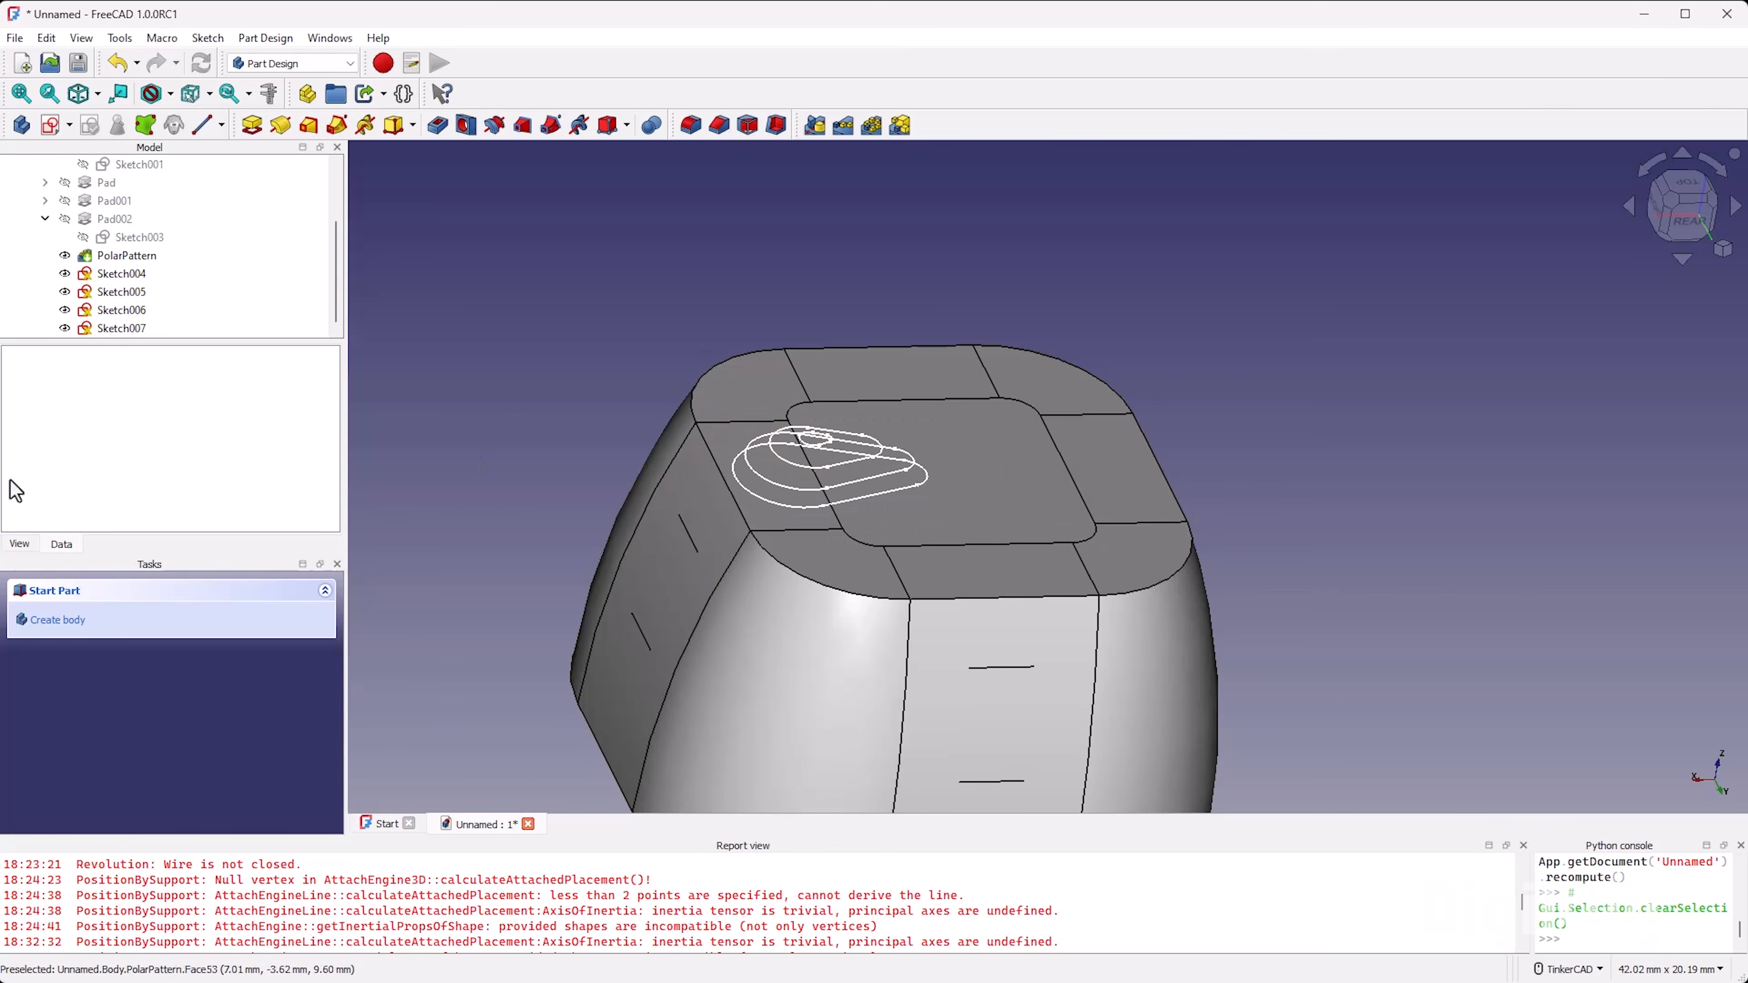
pyautogui.click(507, 322)
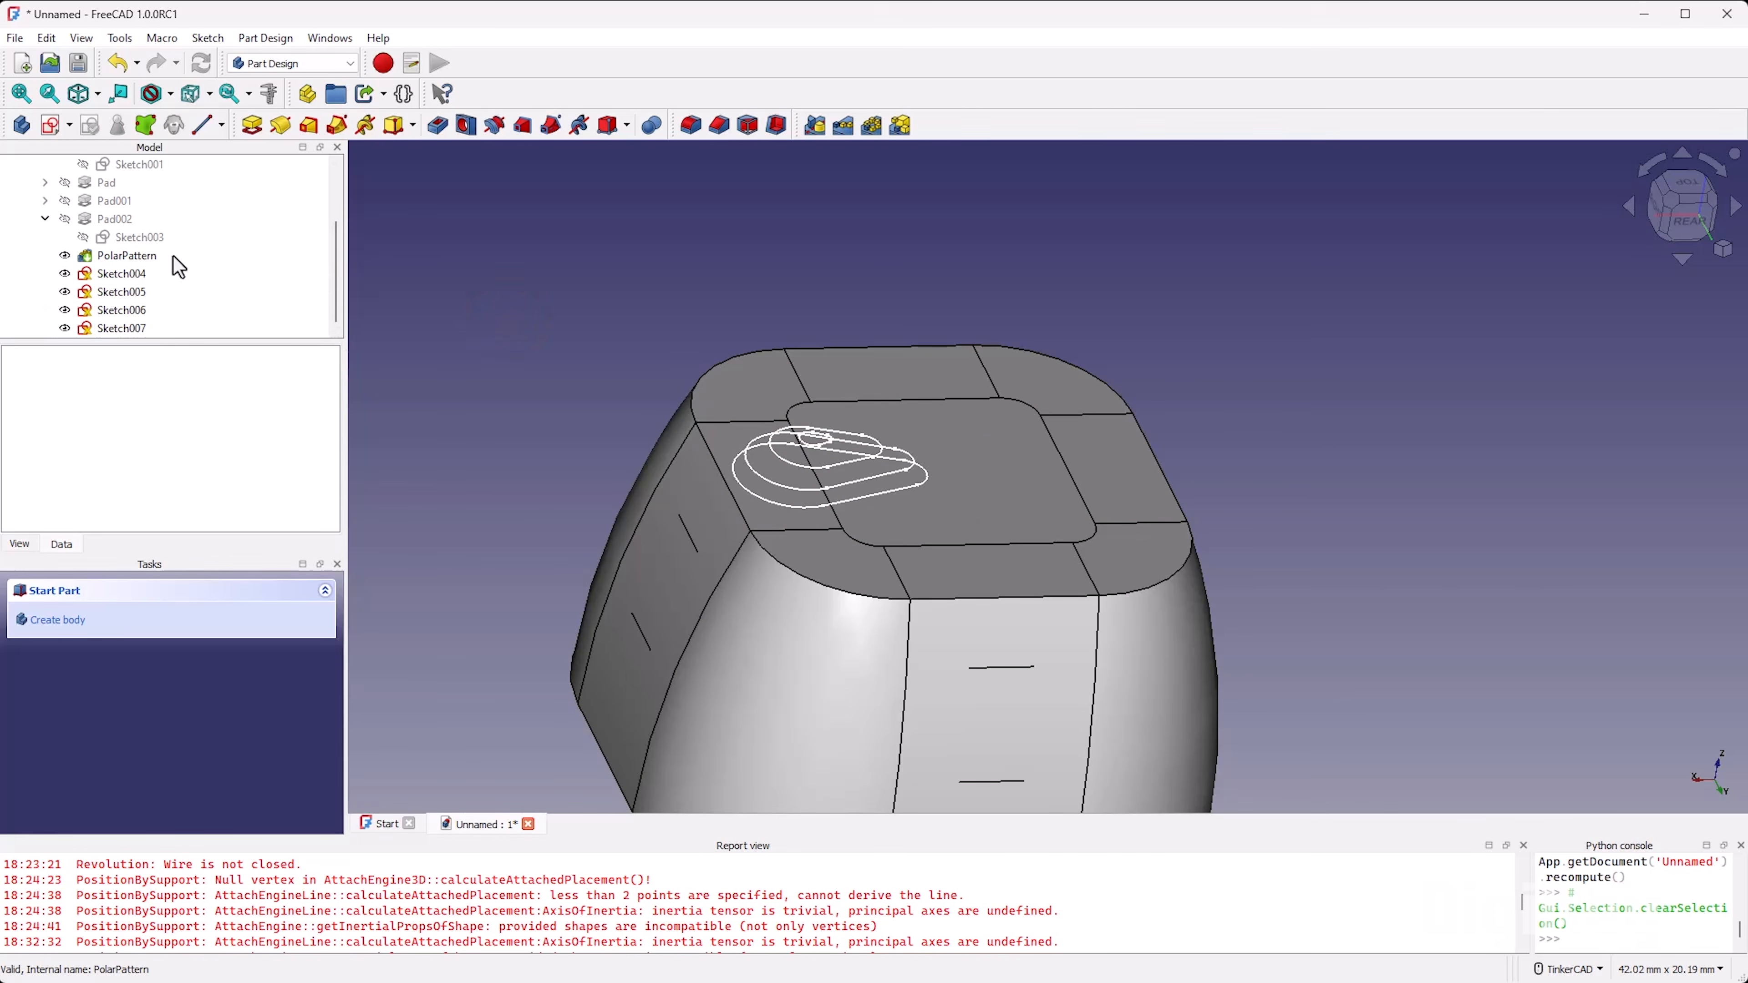
pyautogui.click(122, 274)
pyautogui.keyDown('shift'); pyautogui.click(130, 328); pyautogui.keyUp('shift')
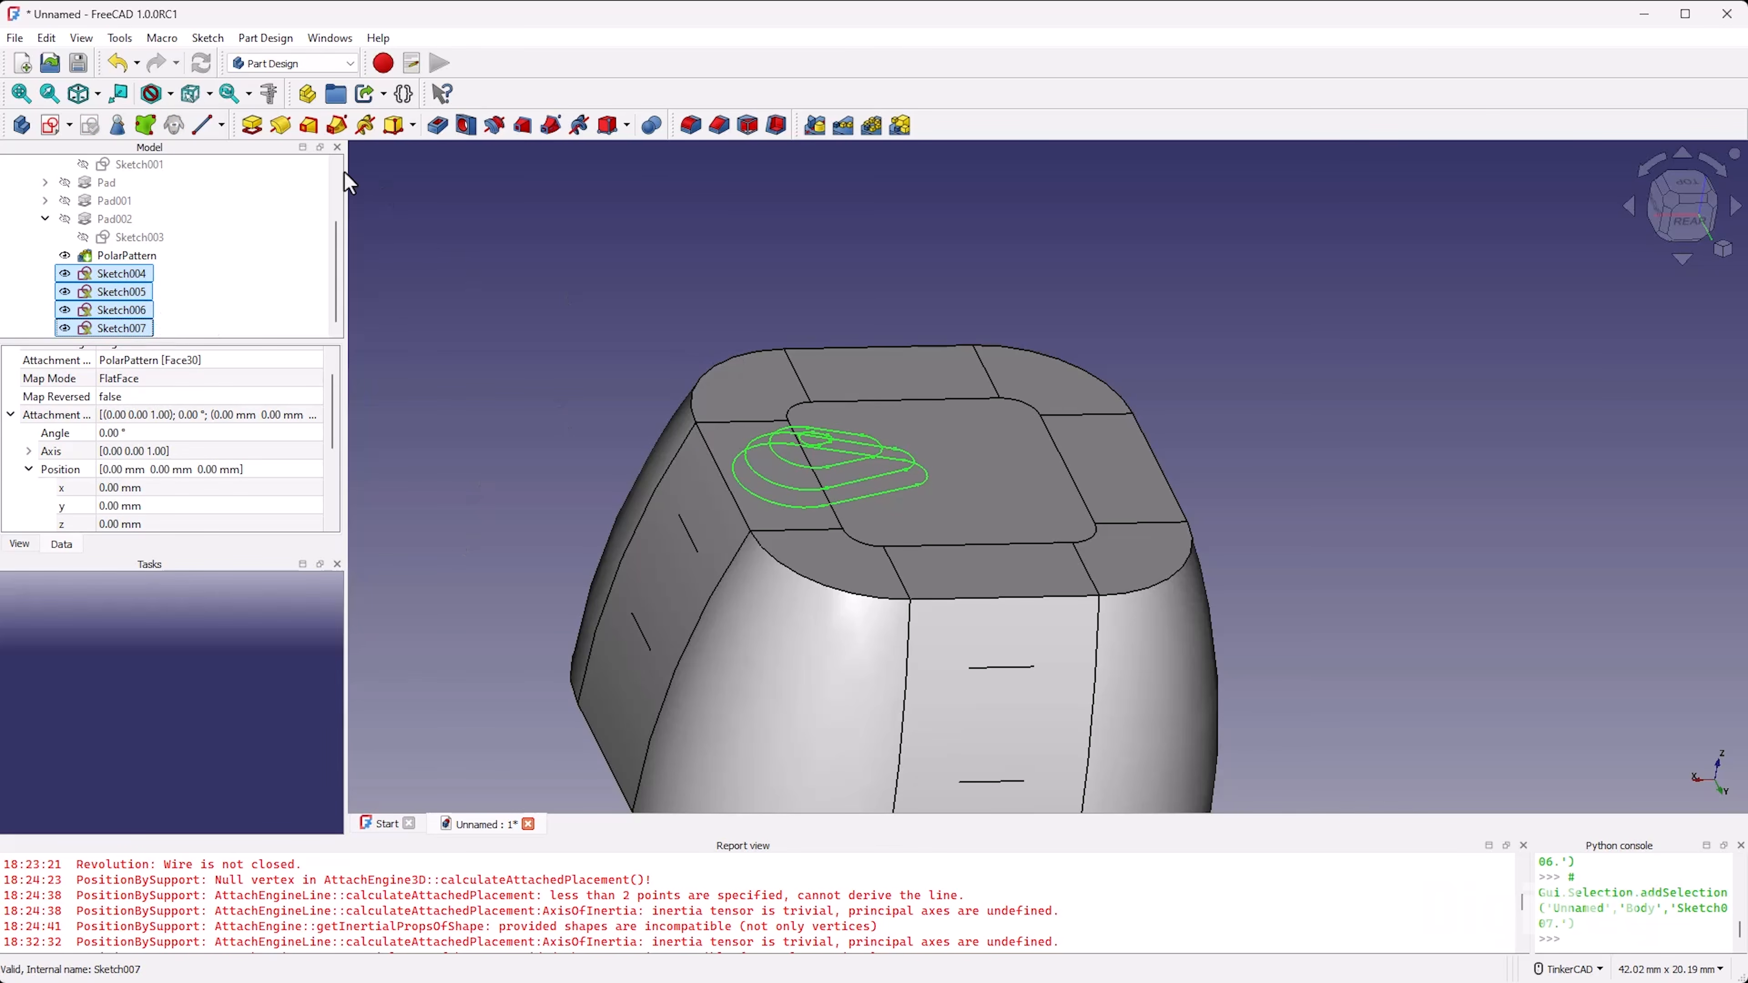
pyautogui.click(454, 331)
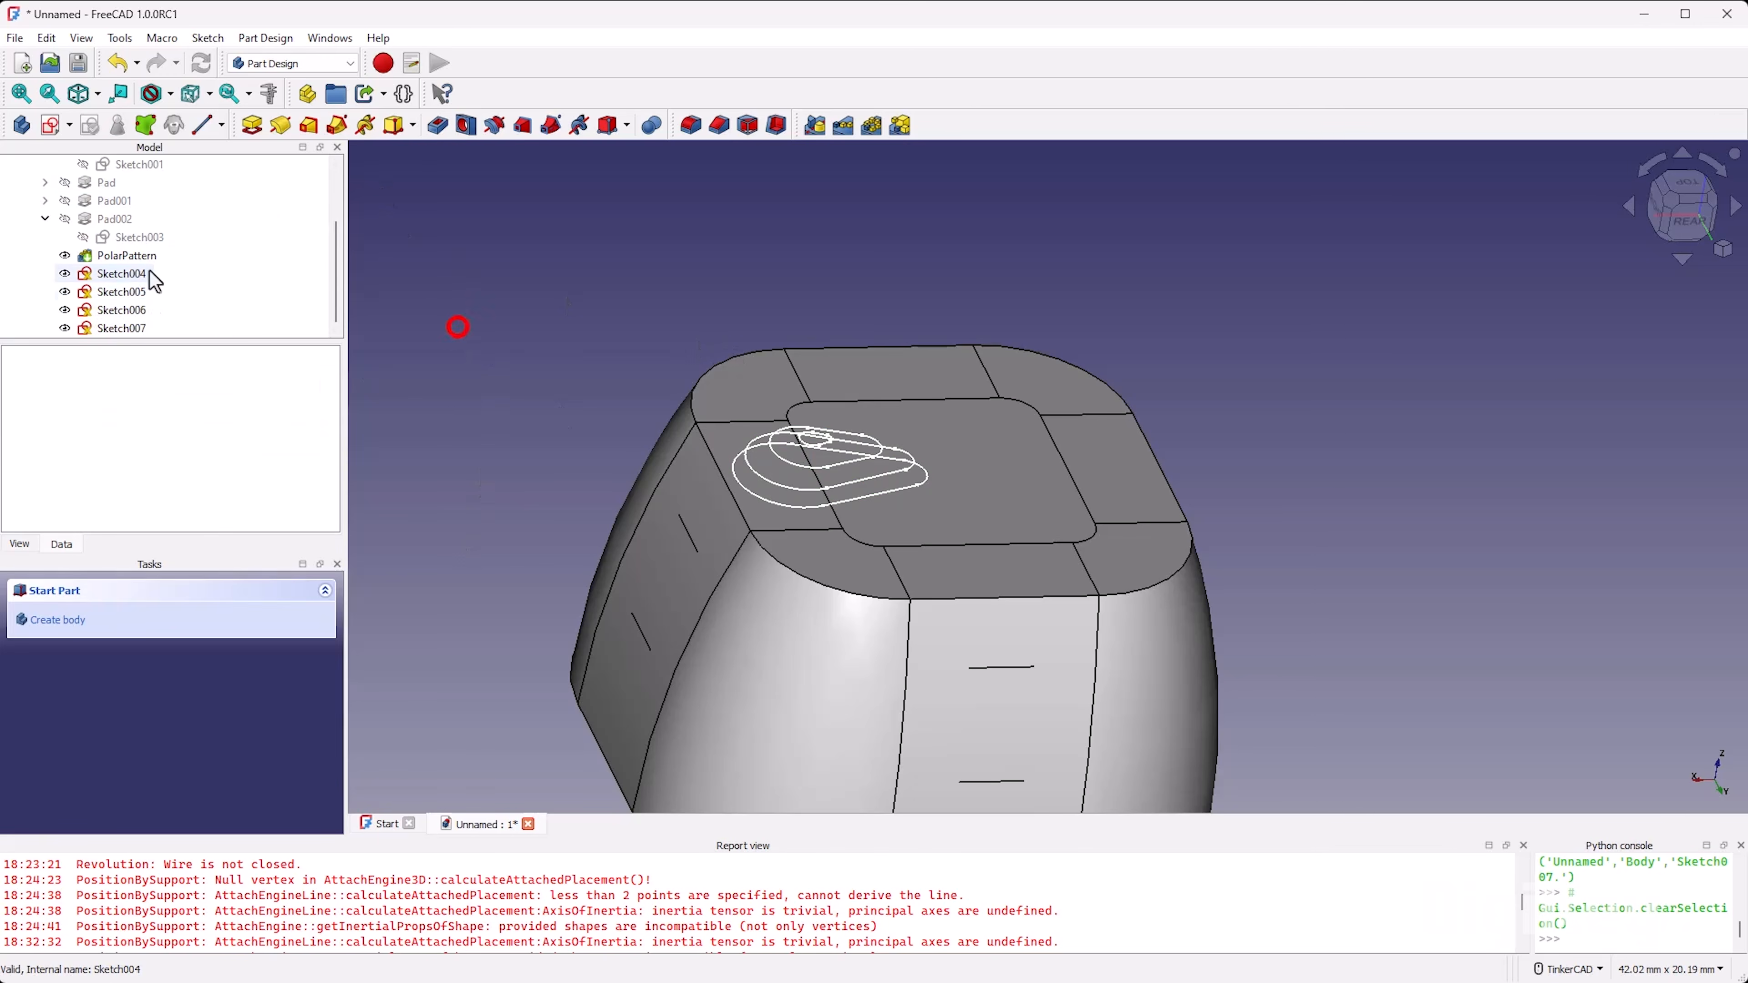
pyautogui.click(142, 291)
pyautogui.keyDown('ctrl'); pyautogui.click(142, 327); pyautogui.keyUp('ctrl')
pyautogui.keyDown('ctrl'); pyautogui.click(121, 274); pyautogui.keyUp('ctrl')
pyautogui.keyDown('ctrl'); pyautogui.click(121, 310); pyautogui.keyUp('ctrl')
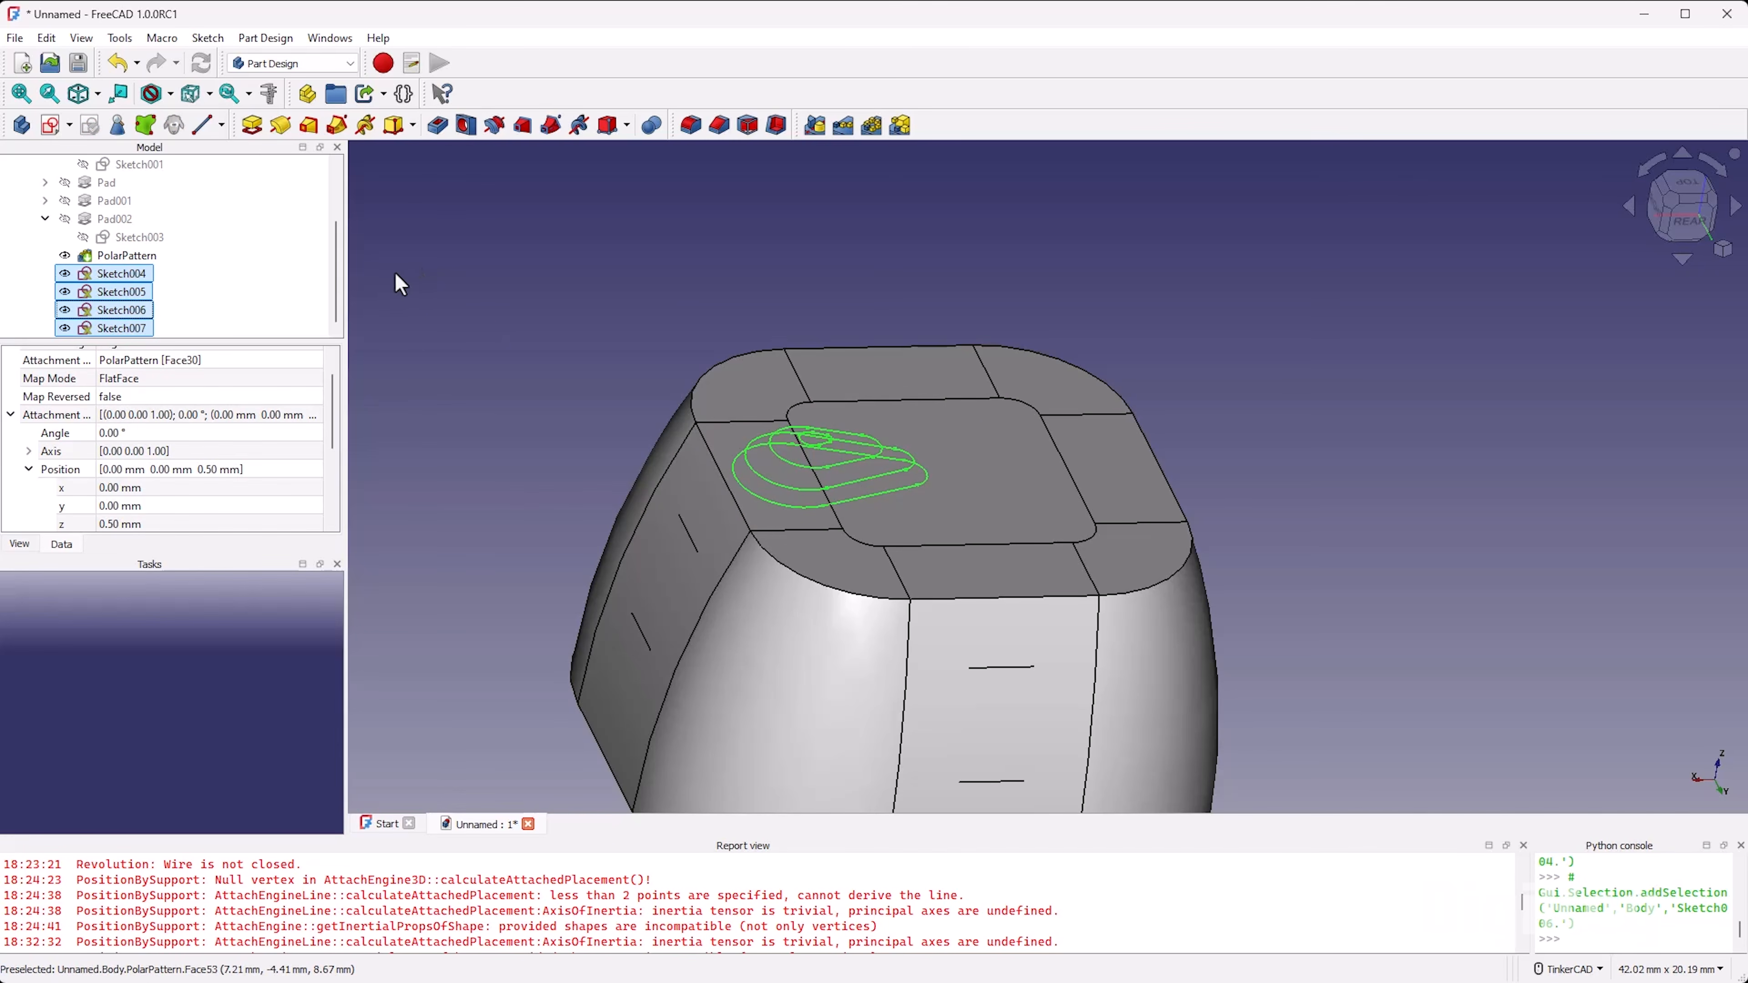
pyautogui.click(449, 304)
# Step: Start an additive loft with Sketch004 as the profile and Sketch005, Sketch006 and Sketch007 as sections, in that order
pyautogui.click(110, 273)
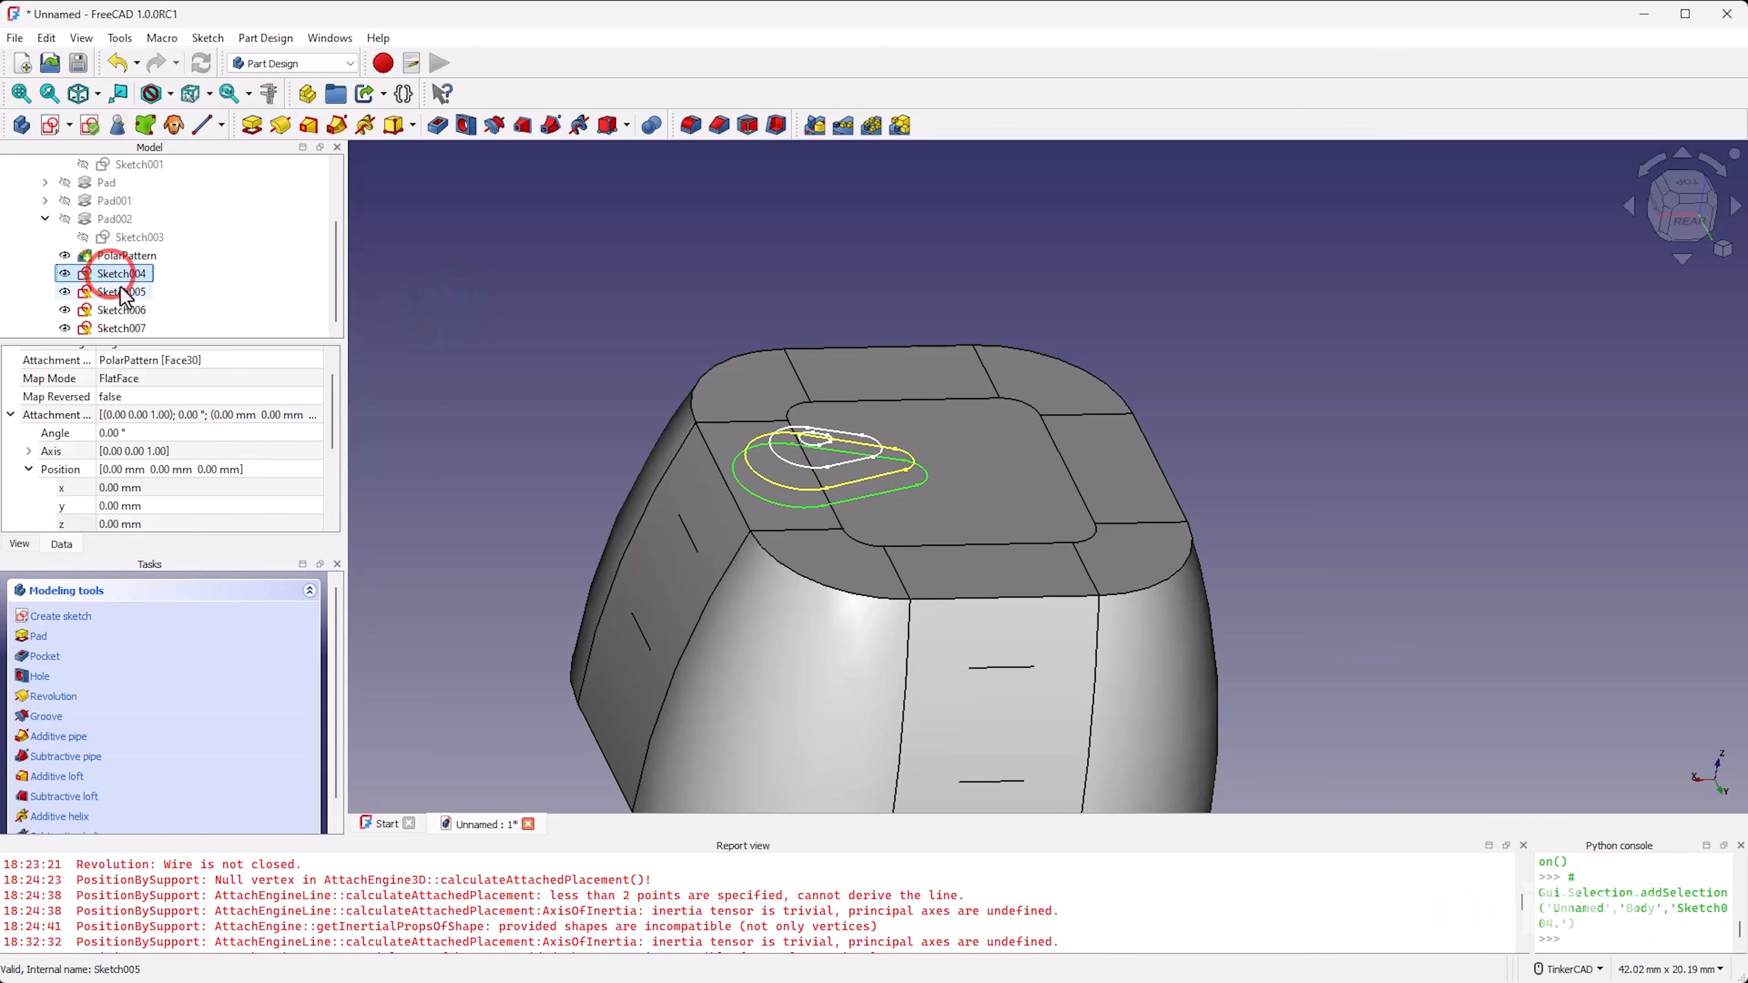
pyautogui.keyDown('ctrl'); pyautogui.click(122, 292); pyautogui.keyUp('ctrl')
pyautogui.keyDown('ctrl'); pyautogui.click(121, 310); pyautogui.keyUp('ctrl')
pyautogui.keyDown('ctrl'); pyautogui.click(121, 327); pyautogui.keyUp('ctrl')
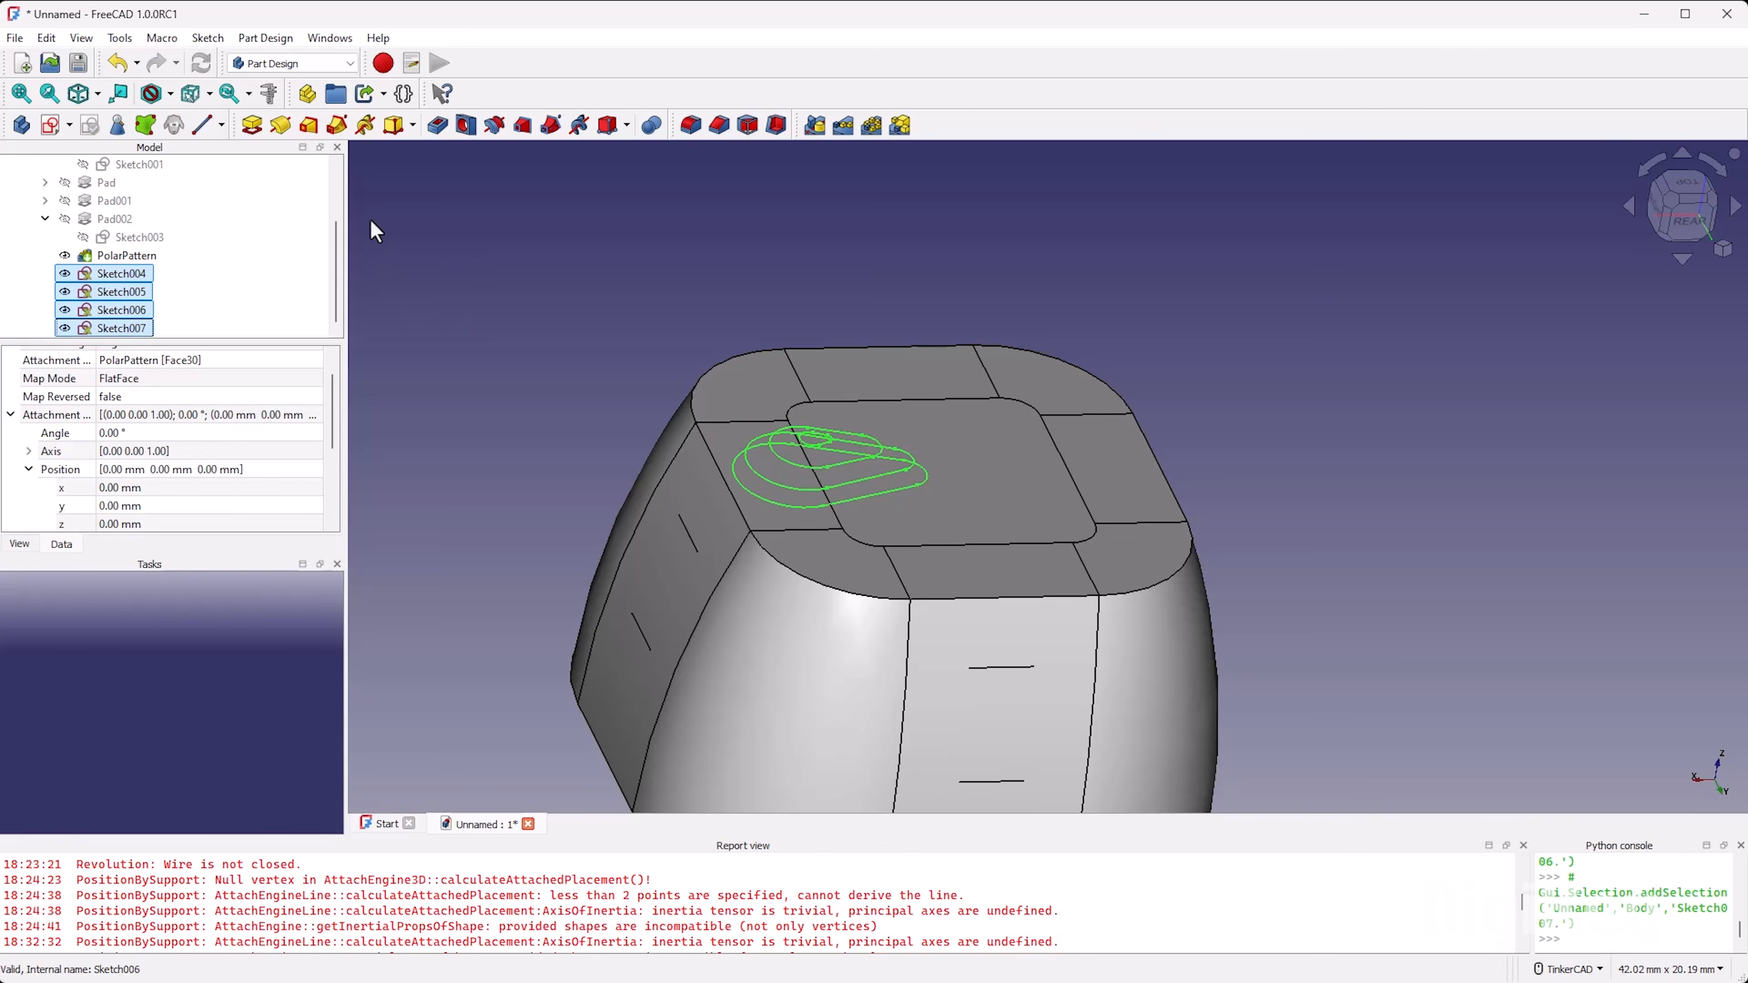
pyautogui.click(308, 125)
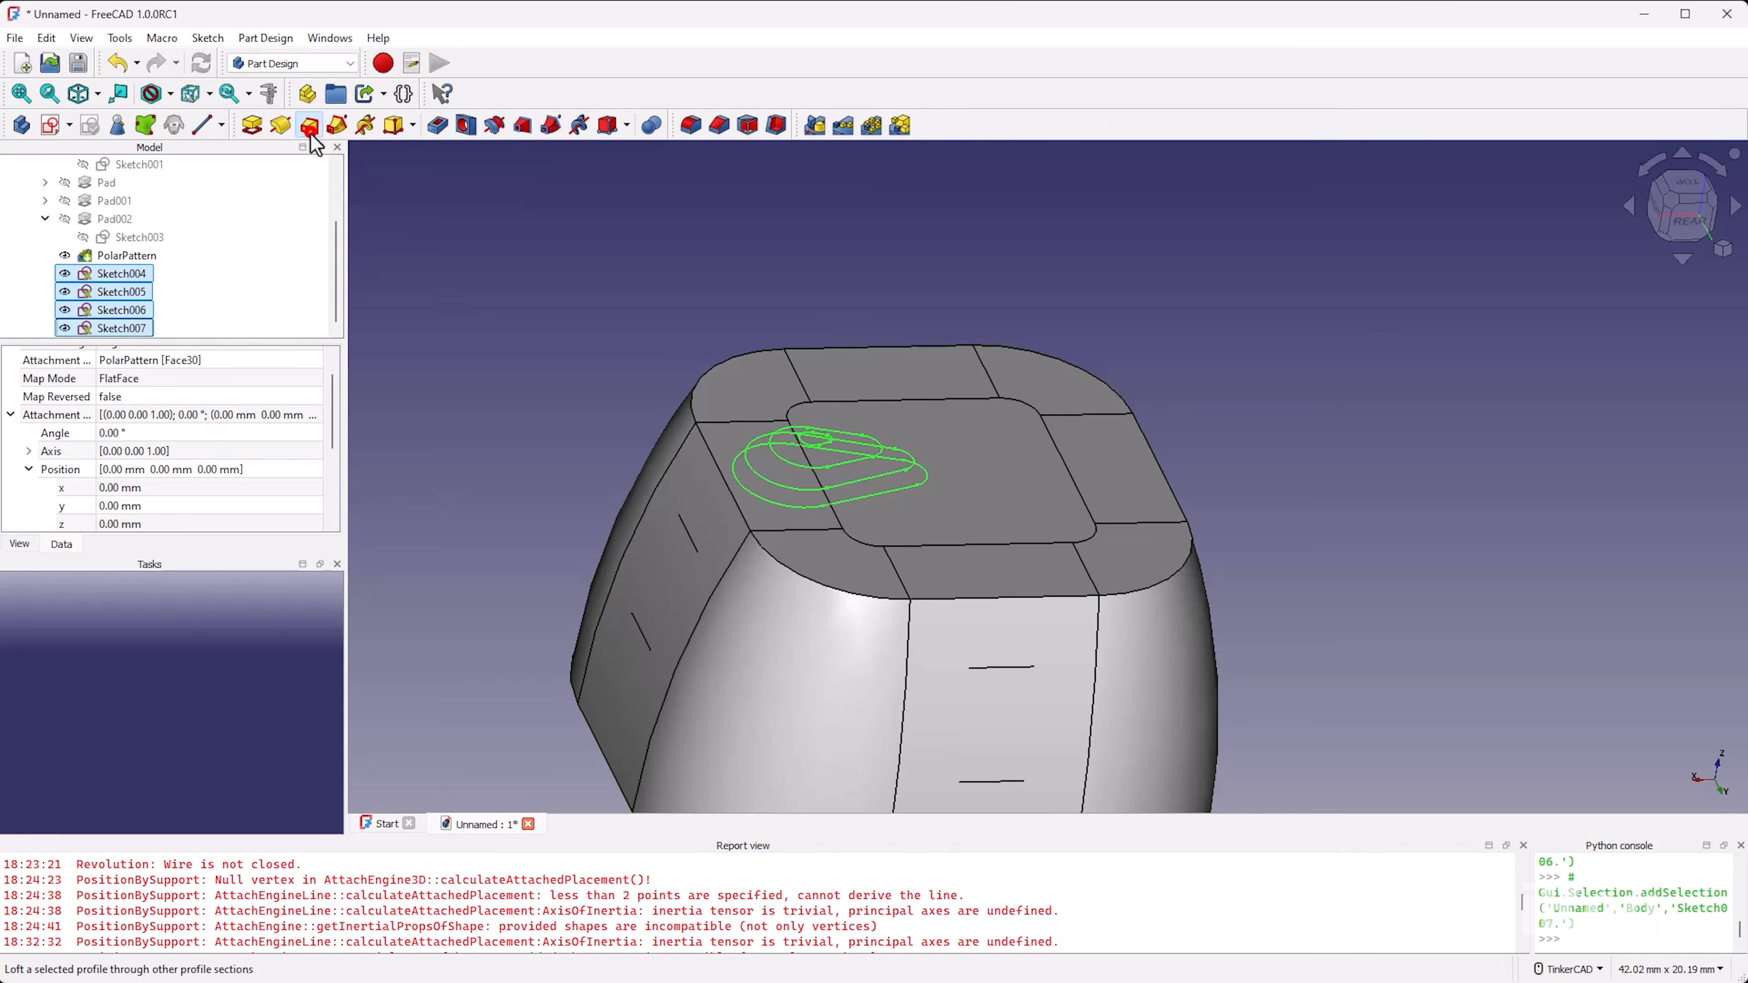
pyautogui.scroll(5, 860, 503)
pyautogui.moveTo(1139, 487); pyautogui.dragTo(960, 536, button='right')
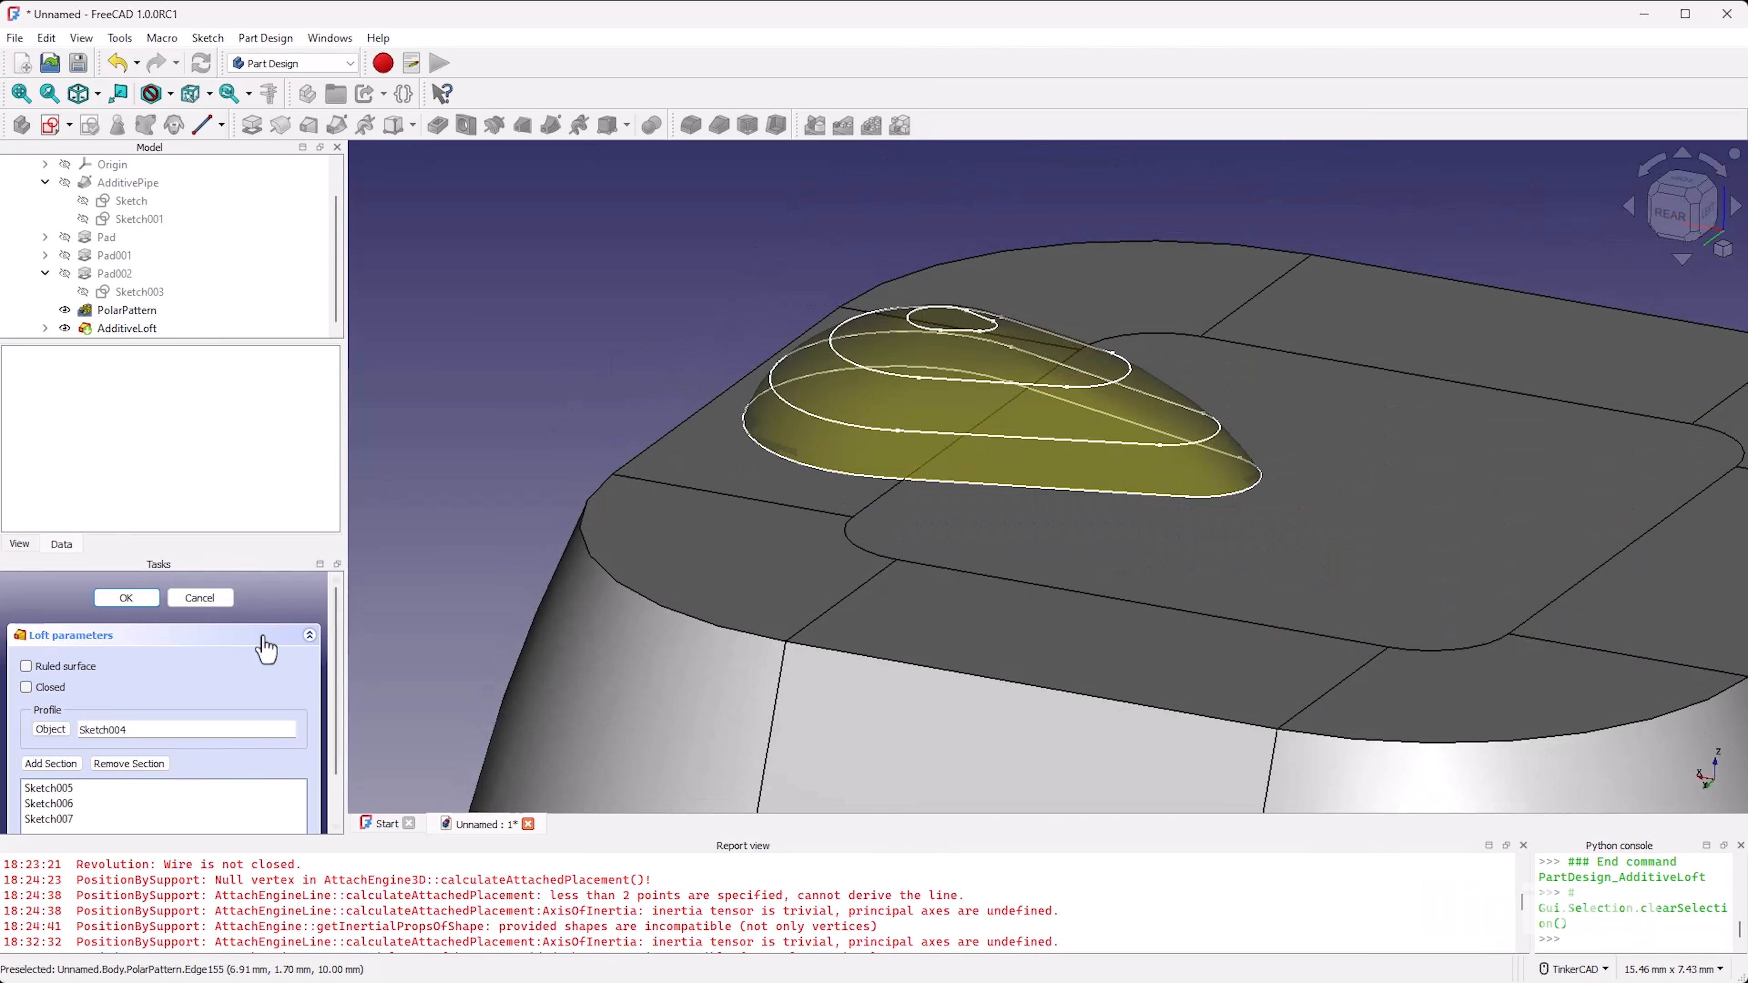
# Step: Try the Ruled surface option on the loft, compare its side profile, and switch the option off again
pyautogui.click(86, 666)
pyautogui.scroll(5, 862, 594)
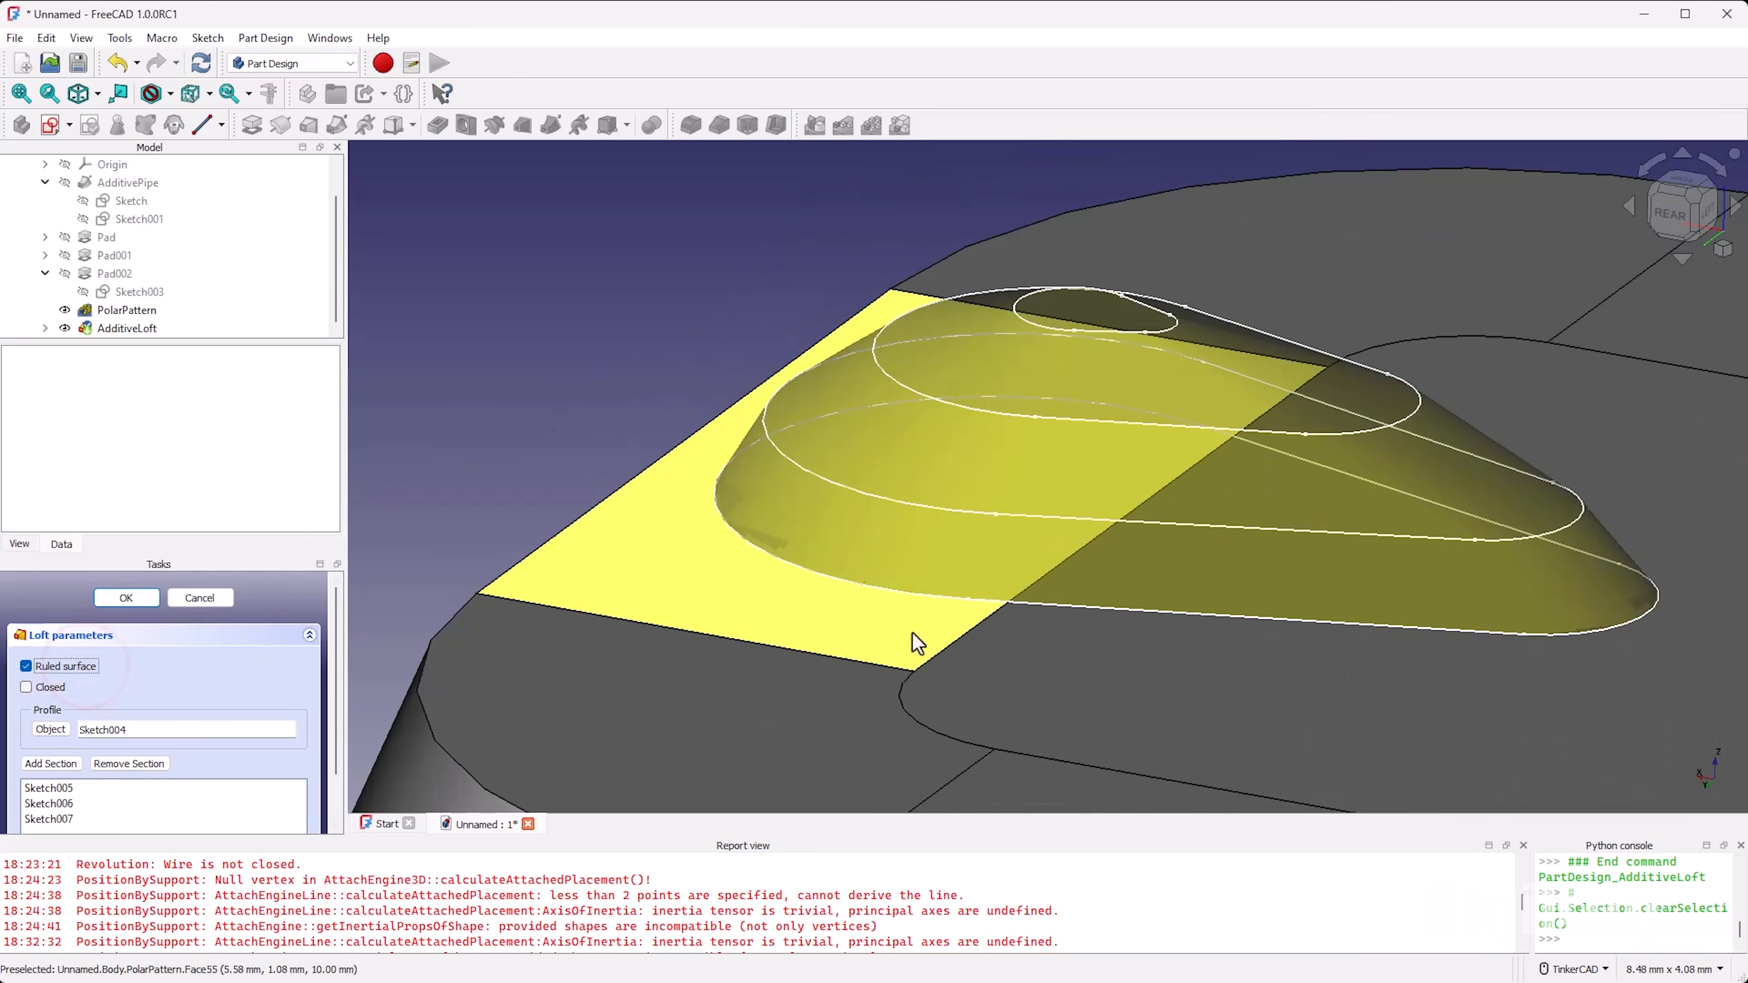
pyautogui.moveTo(925, 671); pyautogui.dragTo(925, 636, button='right')
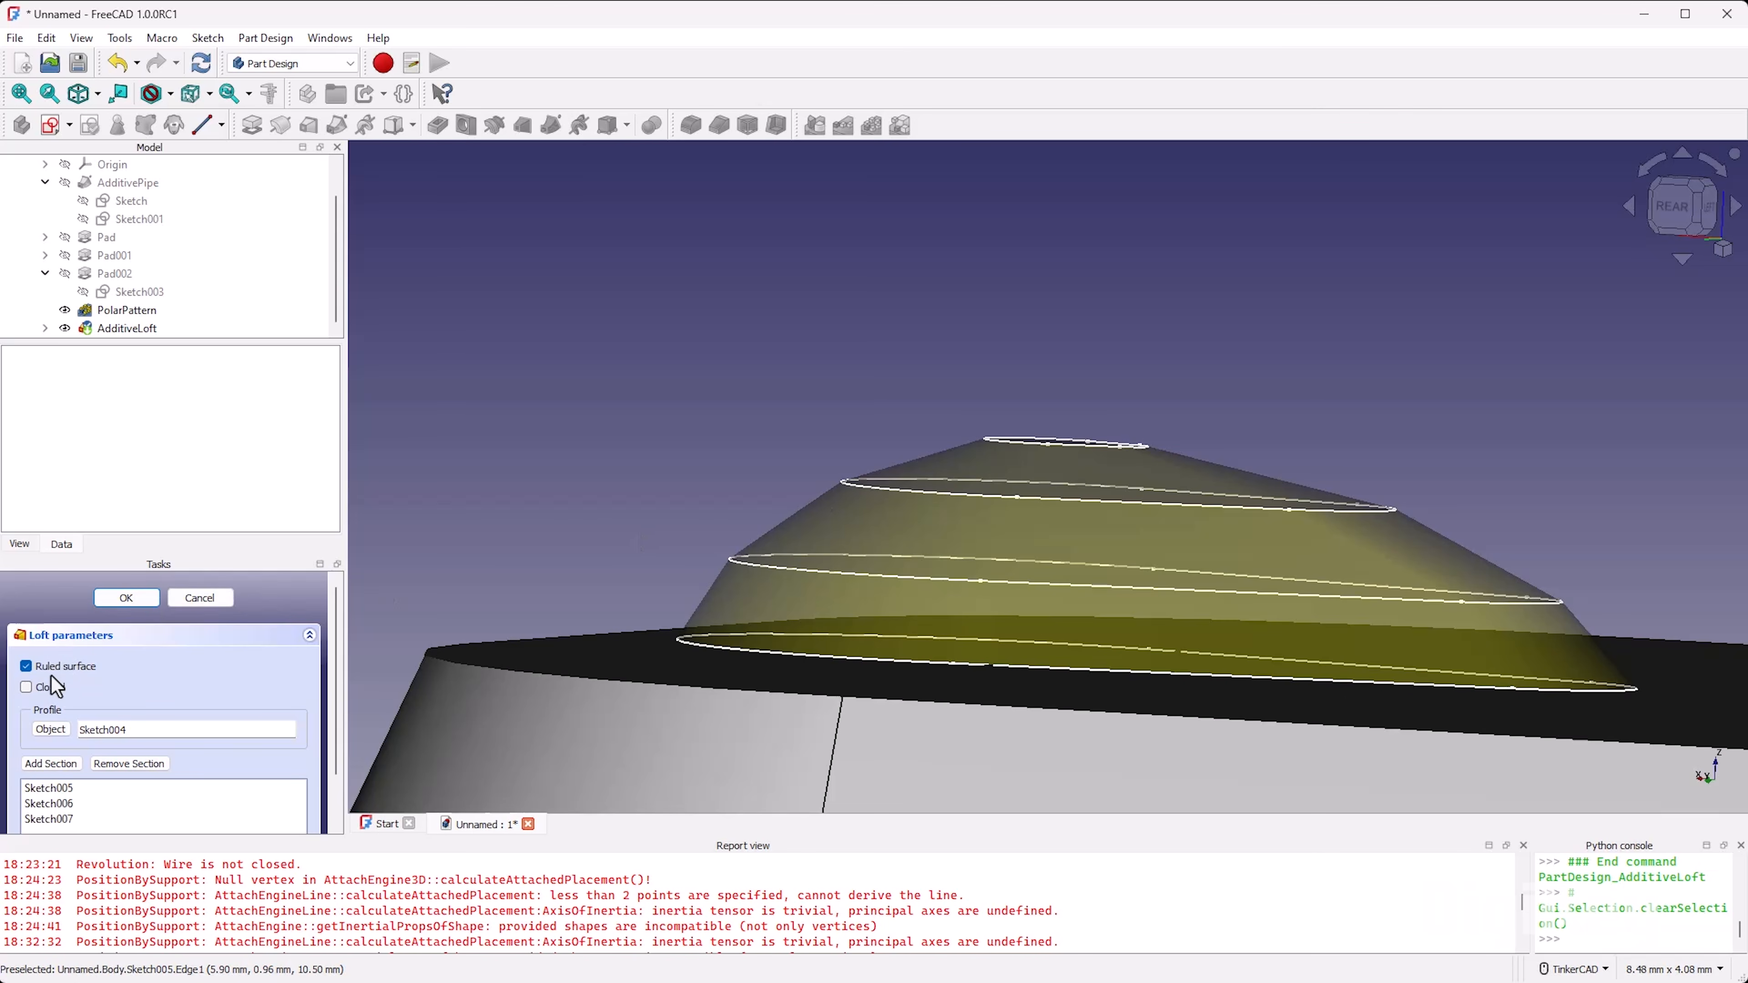
pyautogui.click(64, 668)
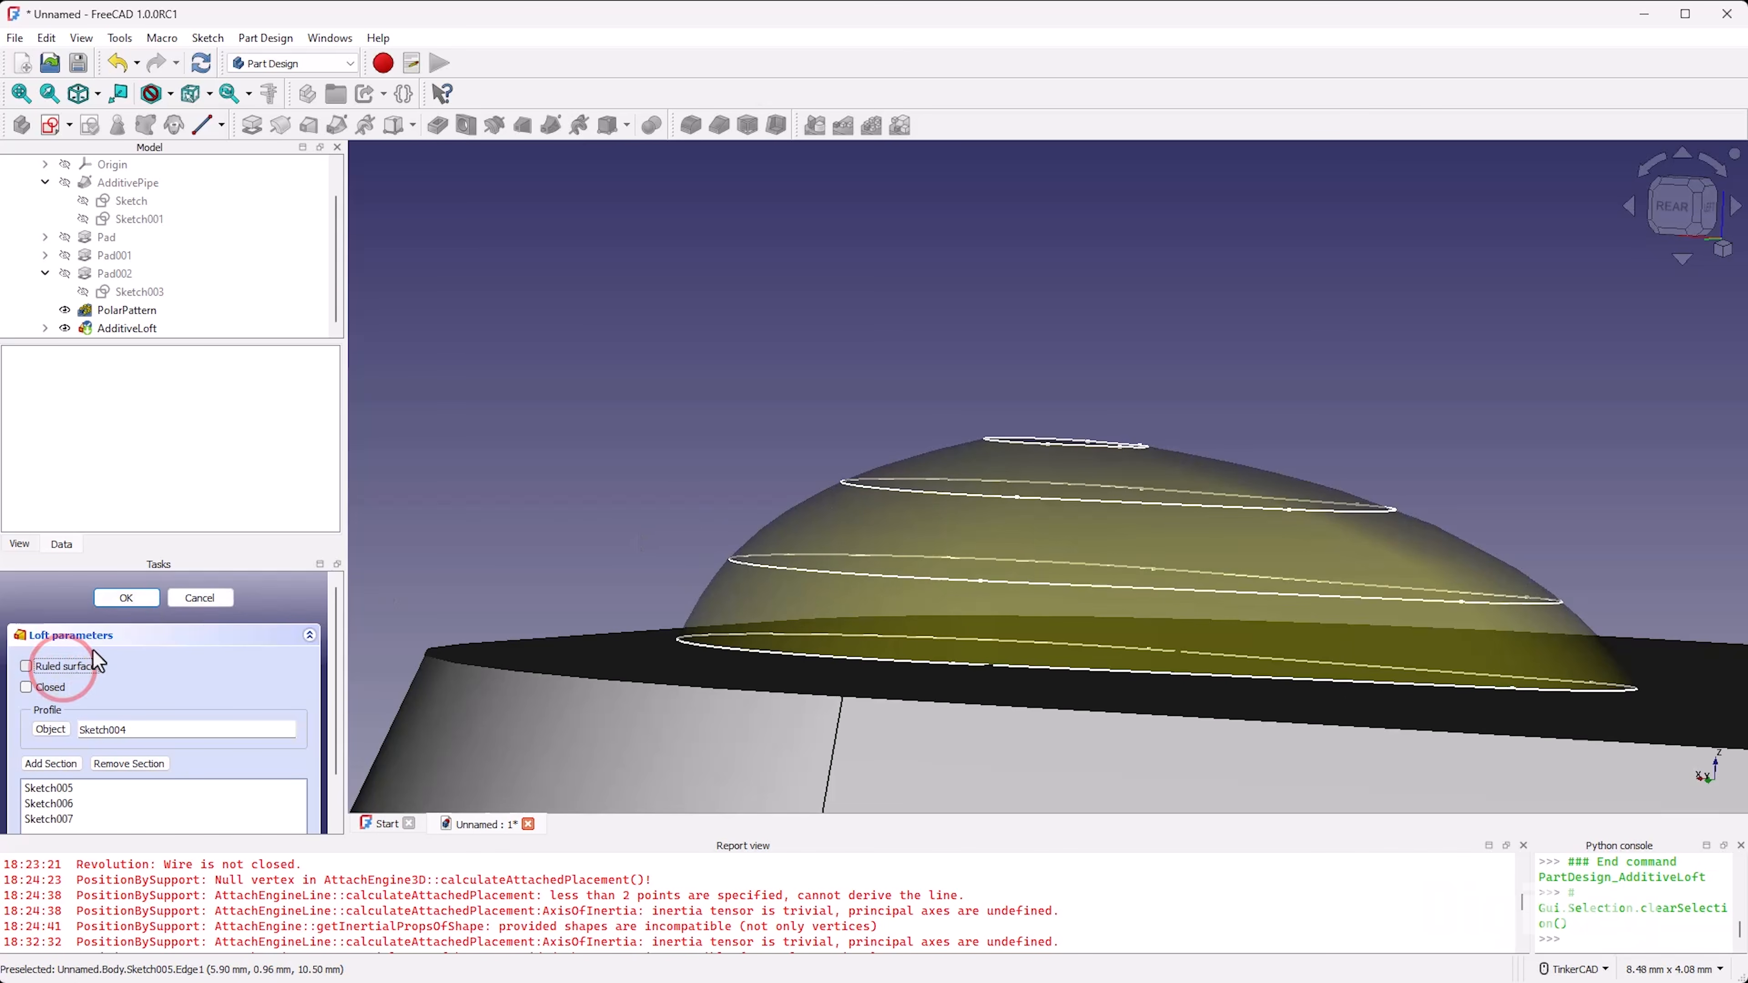
# Step: Check the loft's section list, accept the smooth loft, and inspect the teardrop dome on the keycap's top face
pyautogui.moveTo(1355, 523); pyautogui.dragTo(1207, 398, button='right')
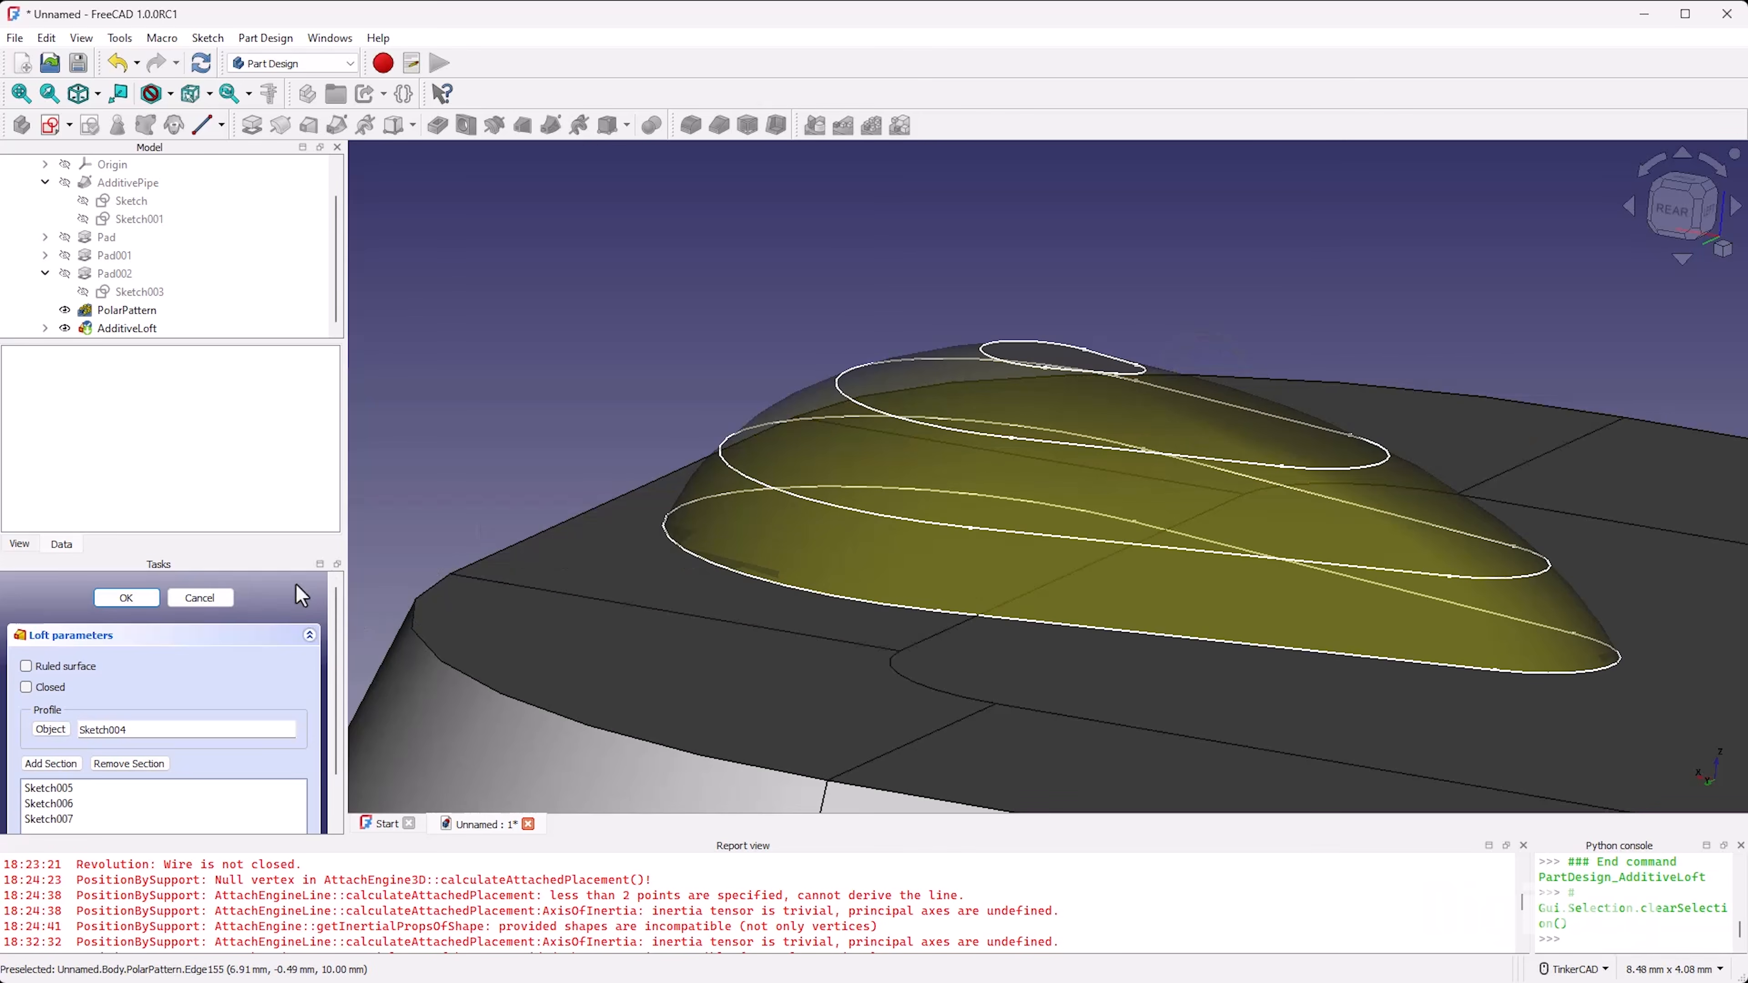
pyautogui.scroll(-2, 295, 583)
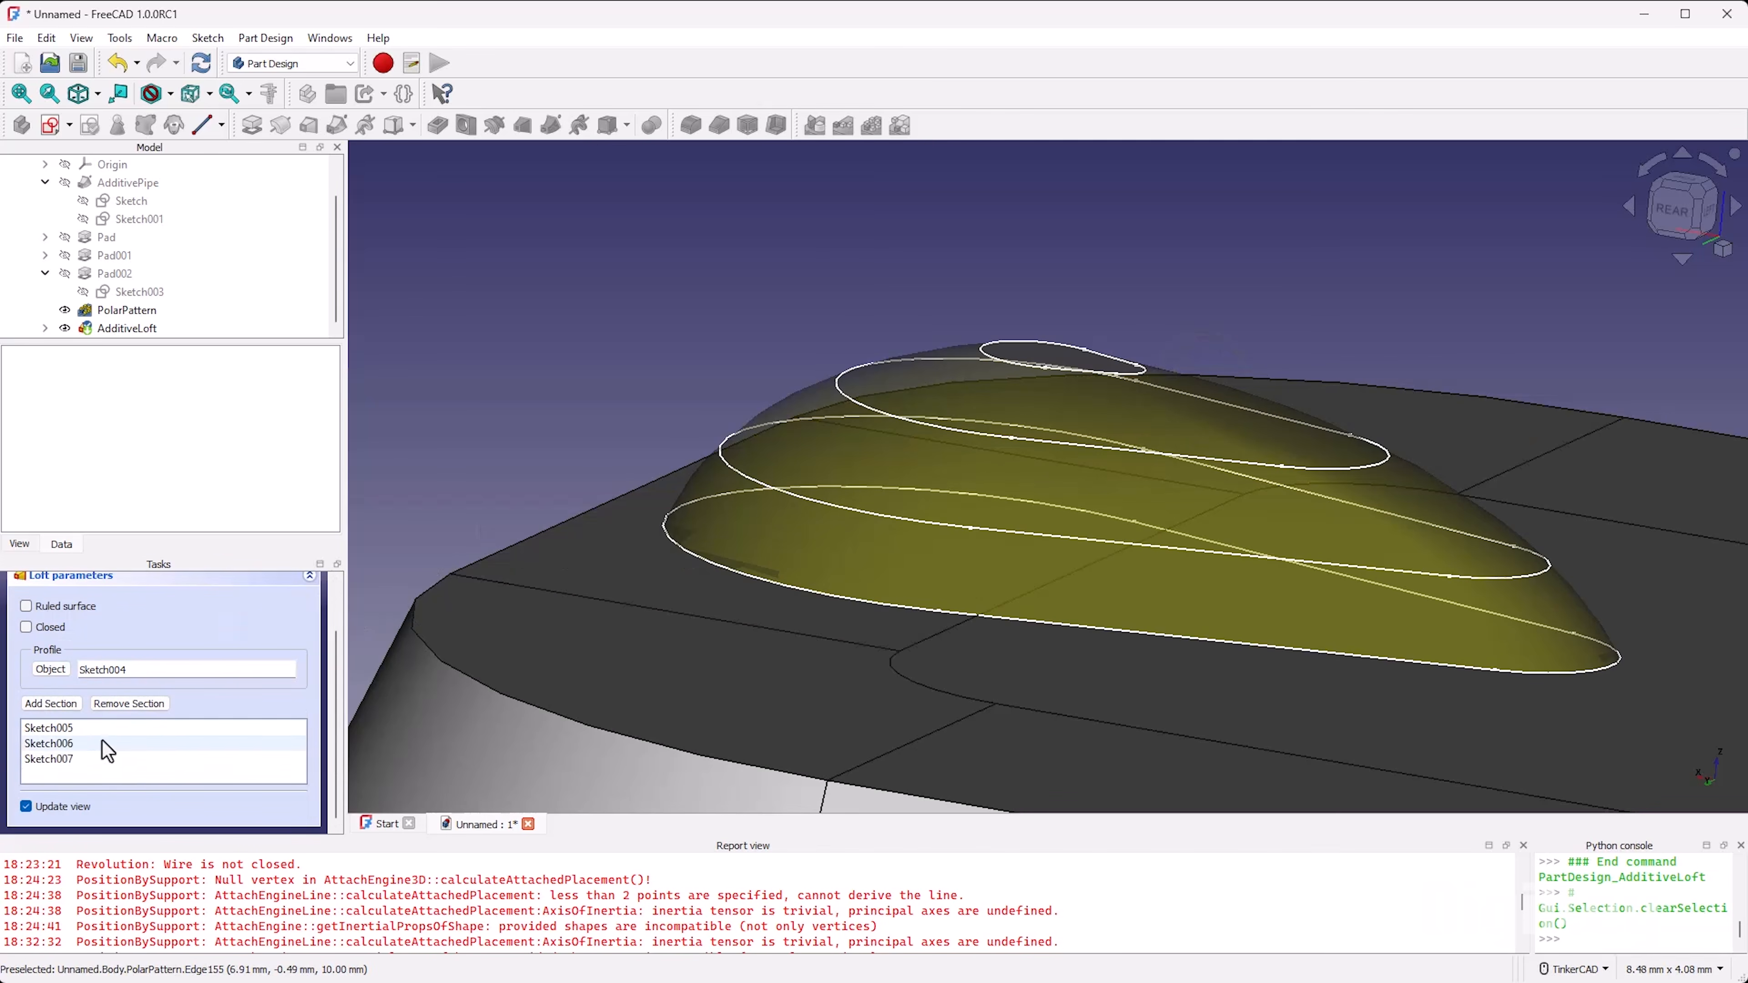
pyautogui.scroll(2, 315, 603)
pyautogui.click(127, 597)
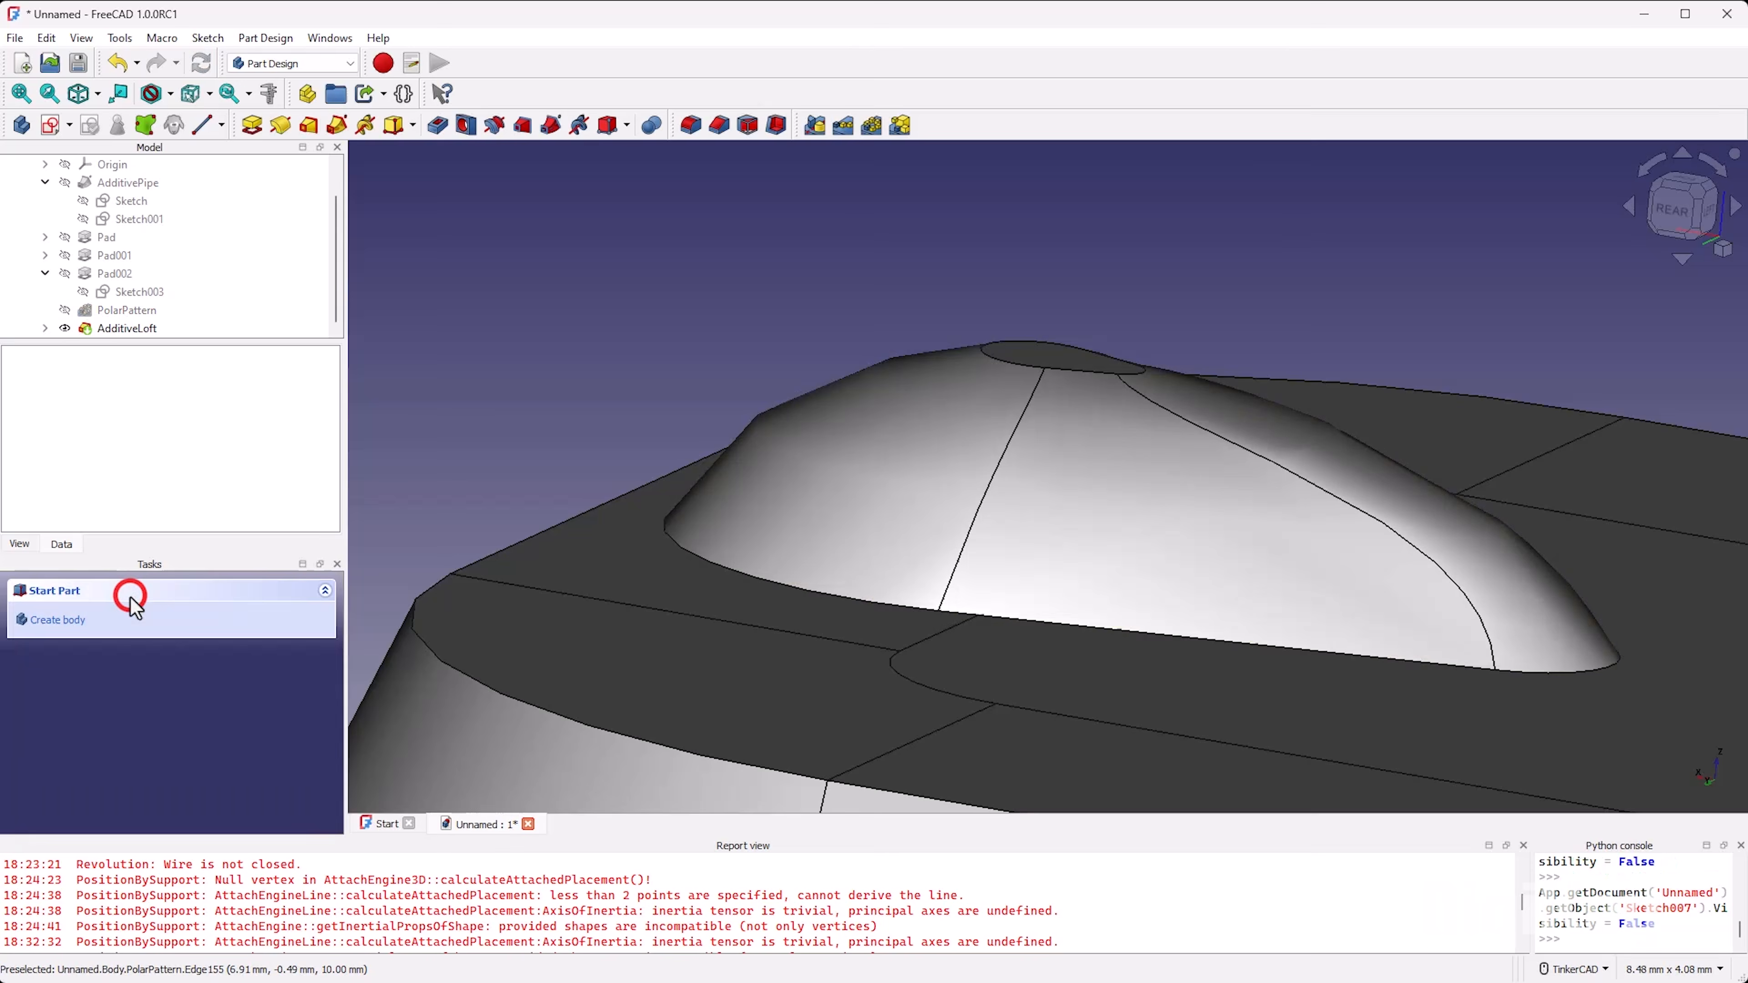
pyautogui.moveTo(1021, 653)
pyautogui.mouseDown(button='right')
pyautogui.moveTo(889, 714)
pyautogui.moveTo(774, 595)
pyautogui.moveTo(995, 554)
pyautogui.moveTo(850, 672)
pyautogui.moveTo(788, 590)
pyautogui.moveTo(1058, 758)
pyautogui.moveTo(1076, 833)
pyautogui.moveTo(1089, 824)
pyautogui.moveTo(833, 572)
pyautogui.moveTo(1032, 564)
pyautogui.moveTo(1116, 525)
pyautogui.moveTo(1279, 593)
pyautogui.moveTo(1348, 648)
pyautogui.moveTo(986, 622)
pyautogui.moveTo(662, 468)
pyautogui.moveTo(770, 590)
pyautogui.moveTo(757, 671)
pyautogui.moveTo(847, 683)
pyautogui.moveTo(921, 587)
pyautogui.moveTo(1008, 530)
pyautogui.moveTo(1010, 612)
pyautogui.moveTo(909, 663)
pyautogui.moveTo(823, 625)
pyautogui.moveTo(847, 625)
pyautogui.mouseUp(button='right')
pyautogui.scroll(-6, 864, 568)
pyautogui.scroll(3, 873, 581)
pyautogui.scroll(-4, 847, 620)
pyautogui.scroll(4, 819, 578)
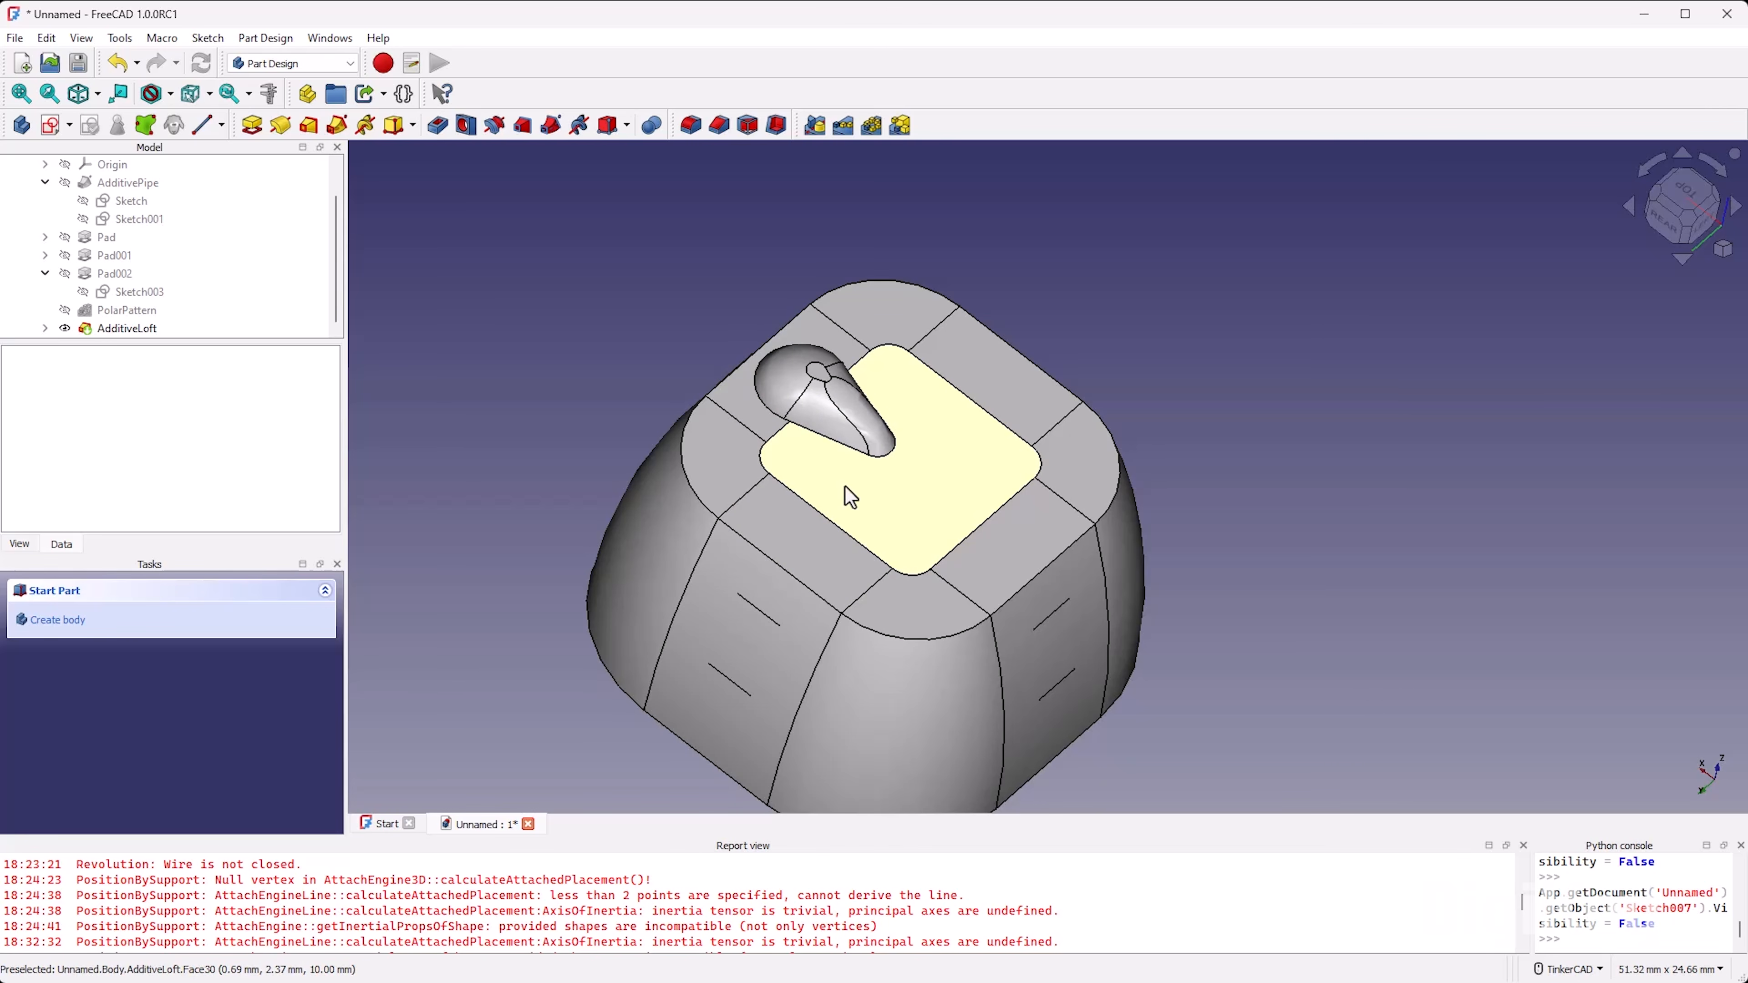
# Step: Expand AdditiveLoft in the model tree and show its four sketches, Sketch004 to Sketch007
pyautogui.click(44, 328)
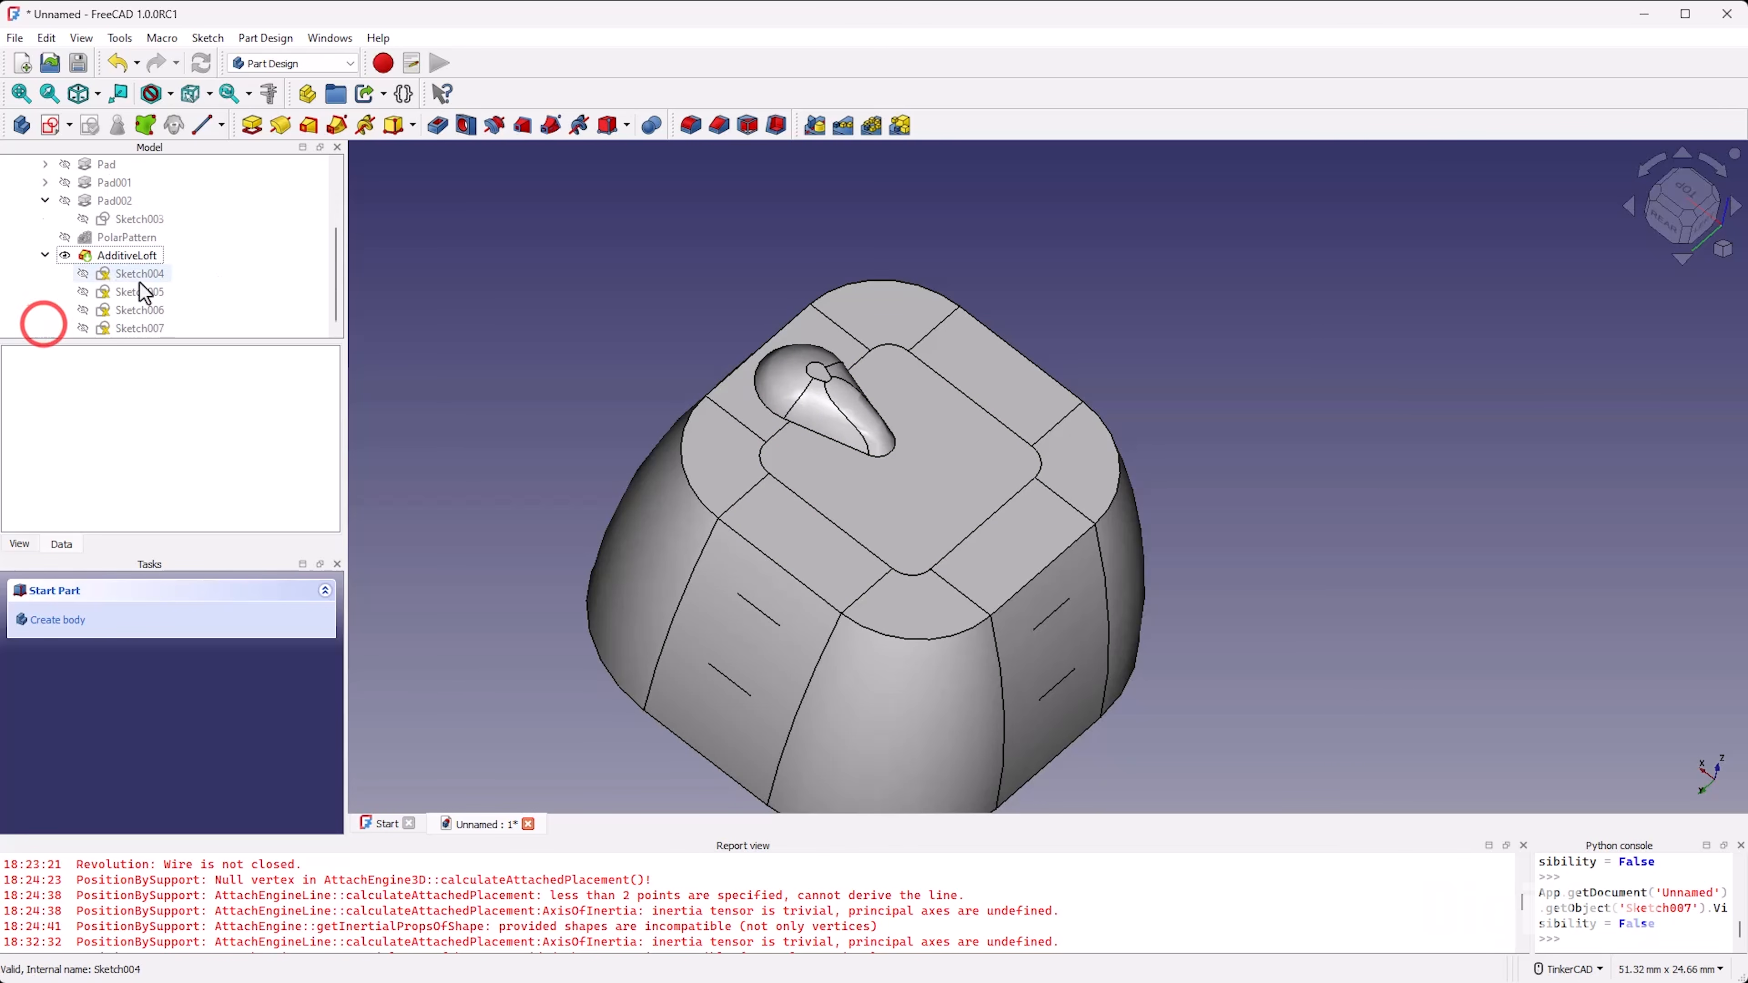
pyautogui.click(134, 275)
pyautogui.press('space')
pyautogui.click(139, 293)
pyautogui.press('space')
pyautogui.click(141, 314)
pyautogui.press('space')
pyautogui.click(140, 325)
pyautogui.press('space')
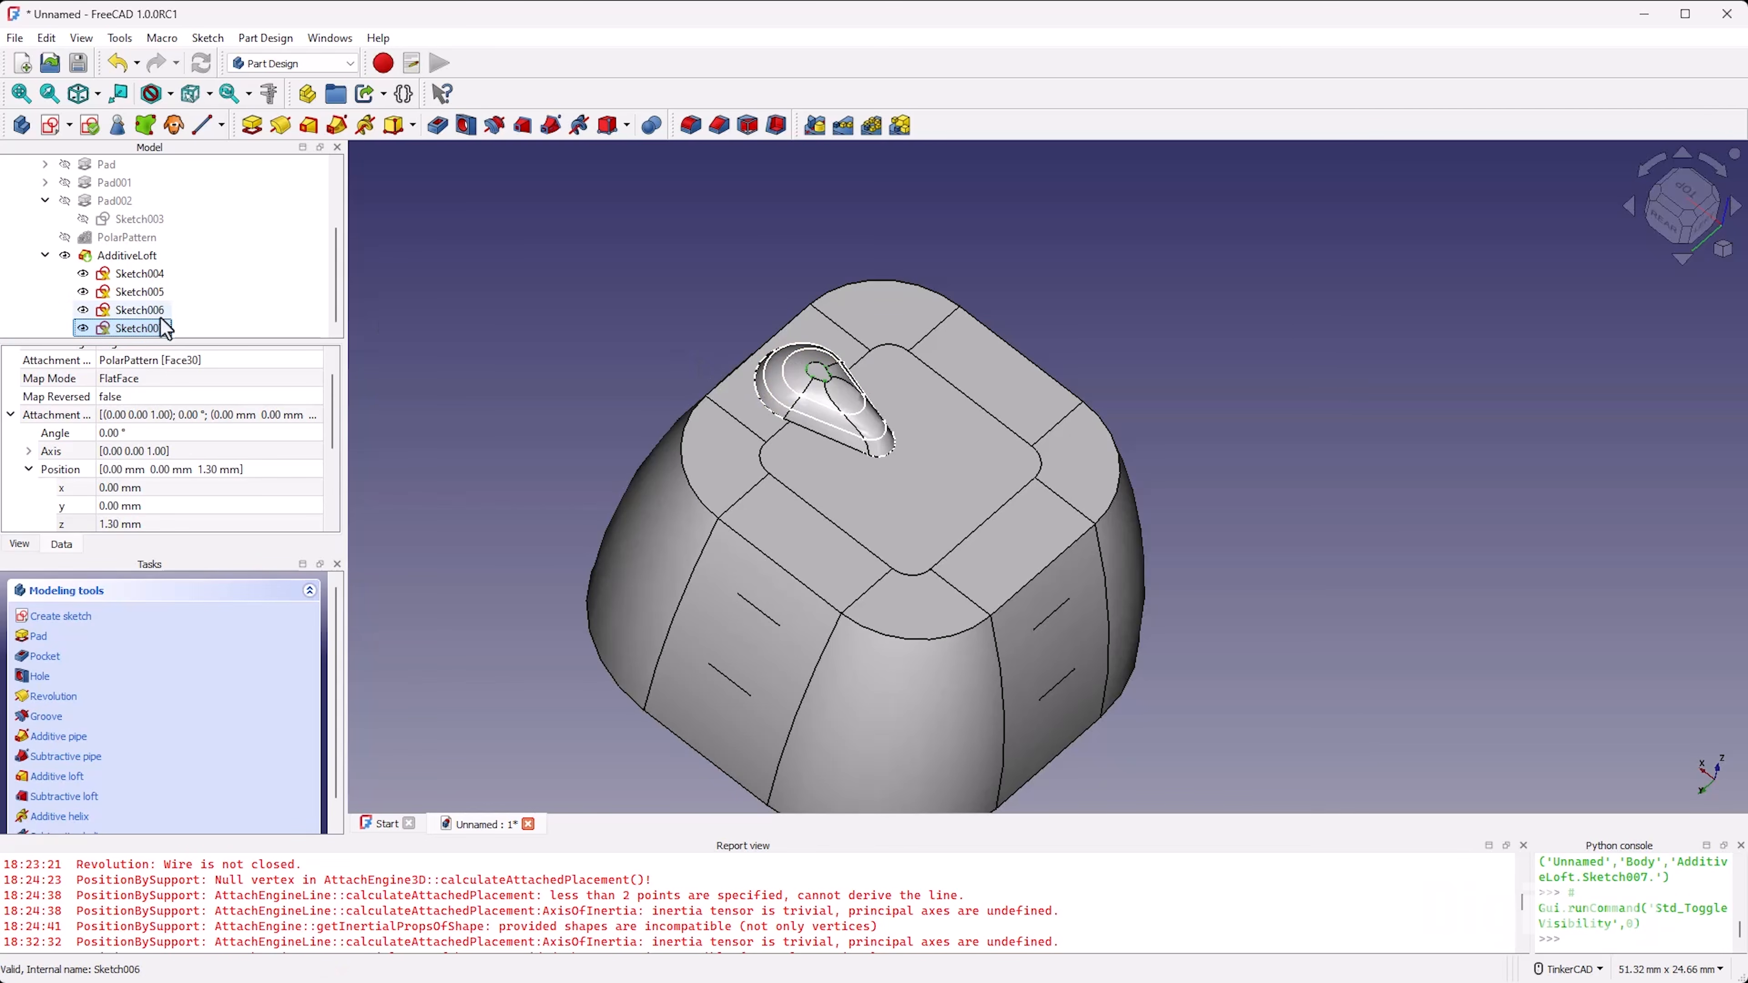
# Step: Hide the four loft sketches again and collapse AdditiveLoft in the model tree
pyautogui.click(149, 277)
pyautogui.press('space')
pyautogui.click(147, 285)
pyautogui.press('space')
pyautogui.click(143, 308)
pyautogui.press('space')
pyautogui.click(144, 323)
pyautogui.press('space')
pyautogui.click(45, 255)
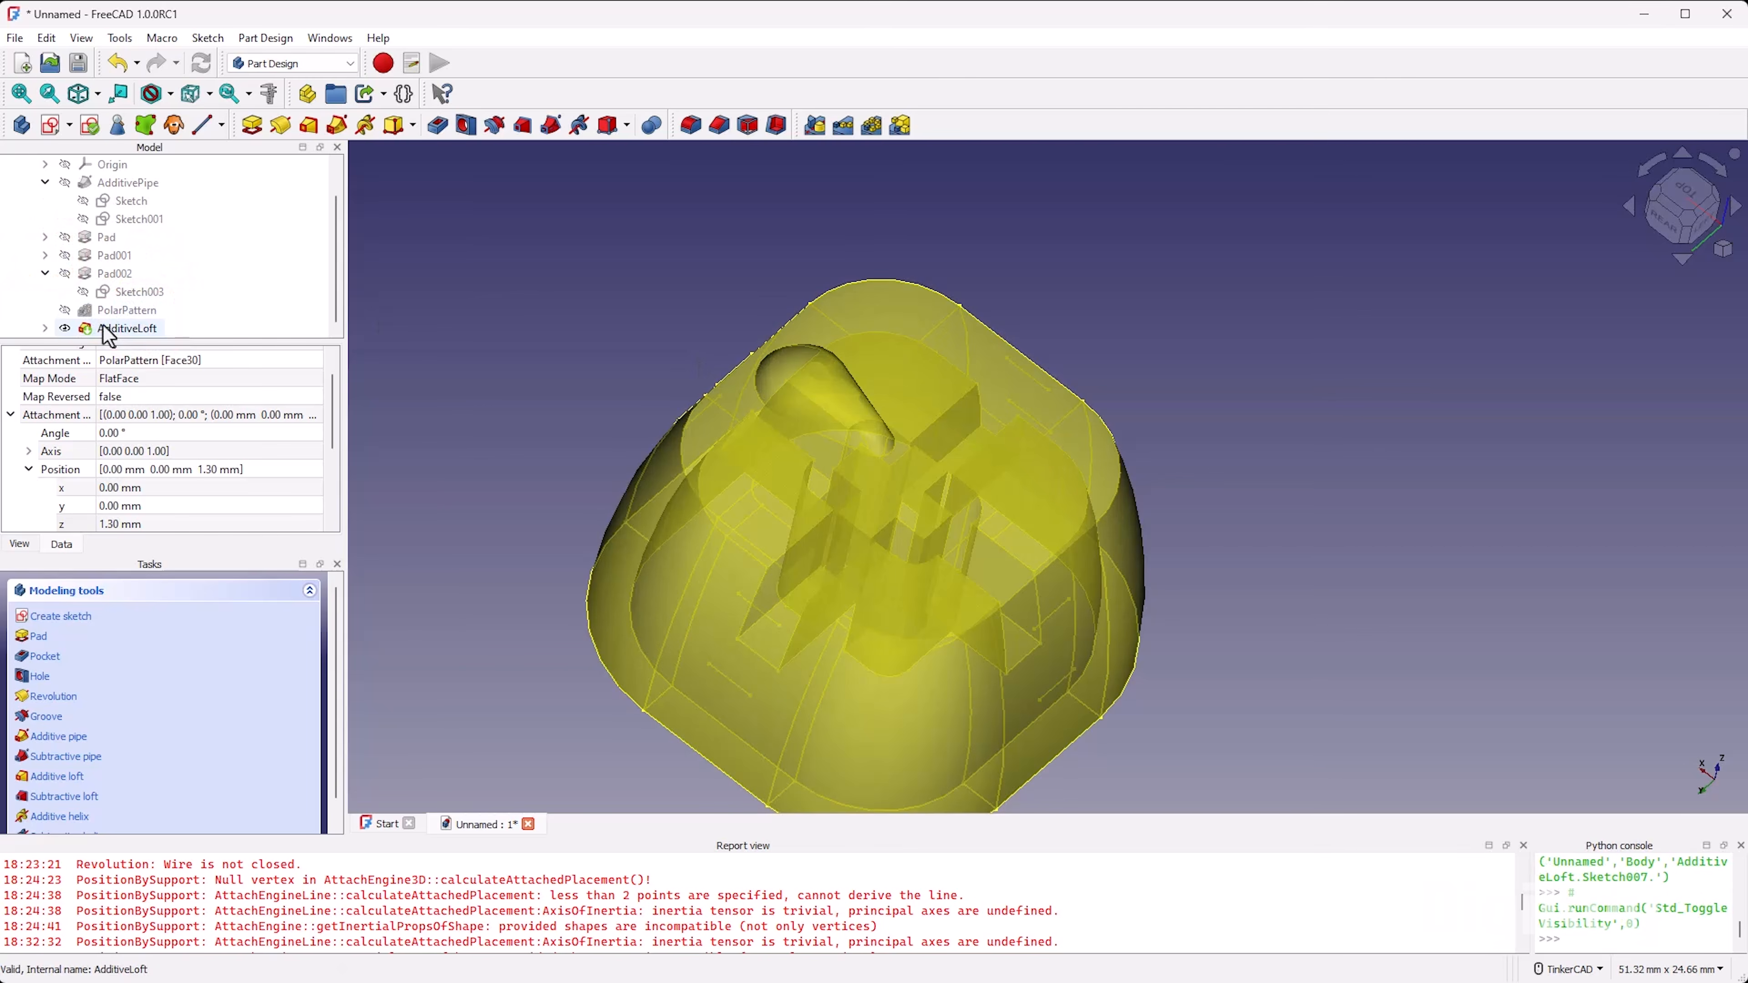
# Step: Create a polar pattern of AdditiveLoft about the Base Z axis with 4 occurrences over 360°
pyautogui.click(97, 324)
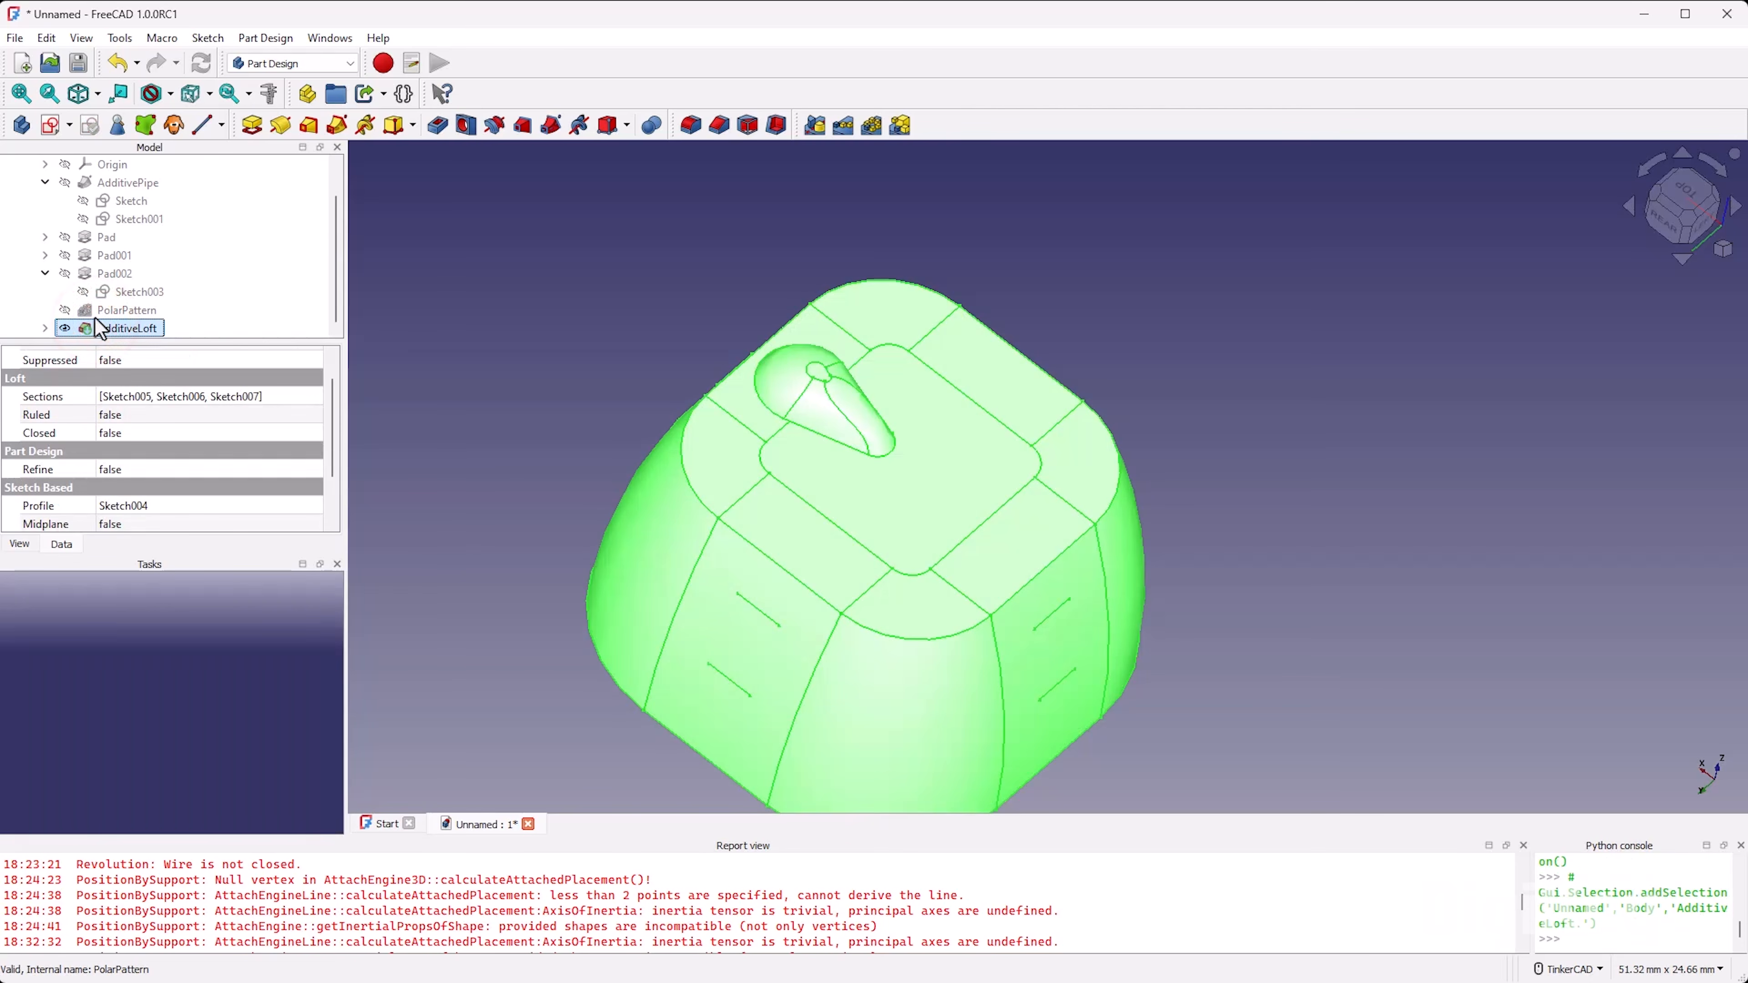
pyautogui.click(871, 125)
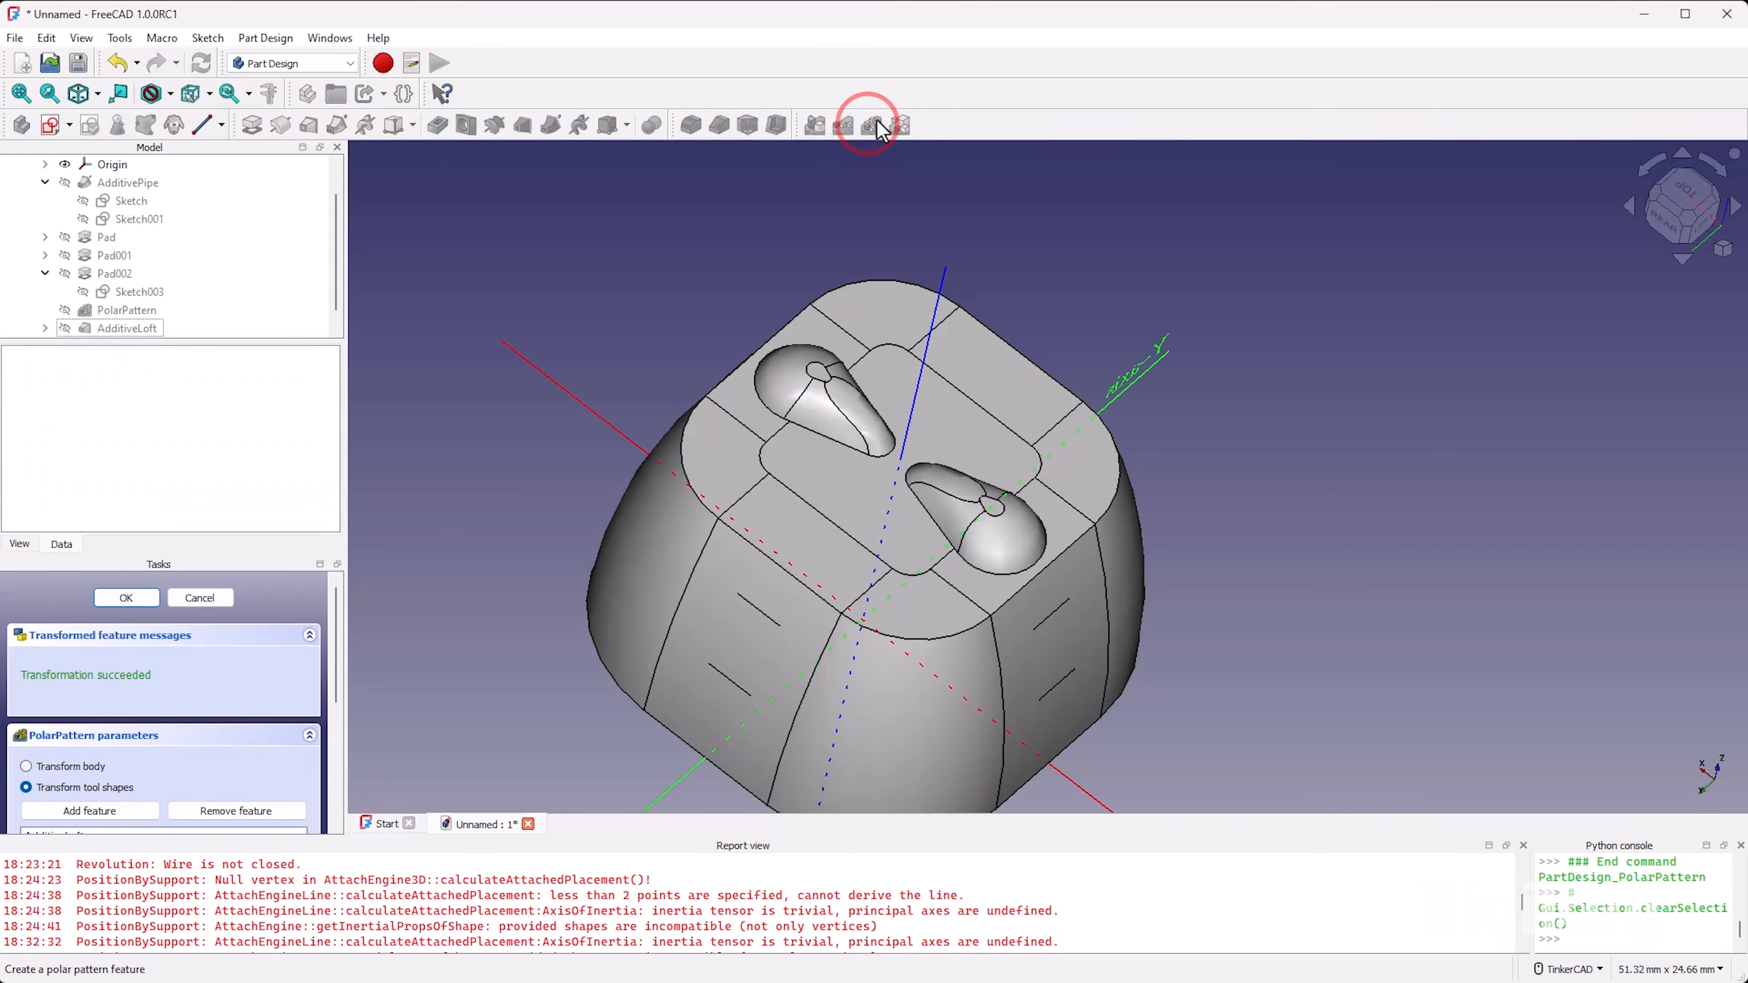
pyautogui.scroll(-2, 278, 618)
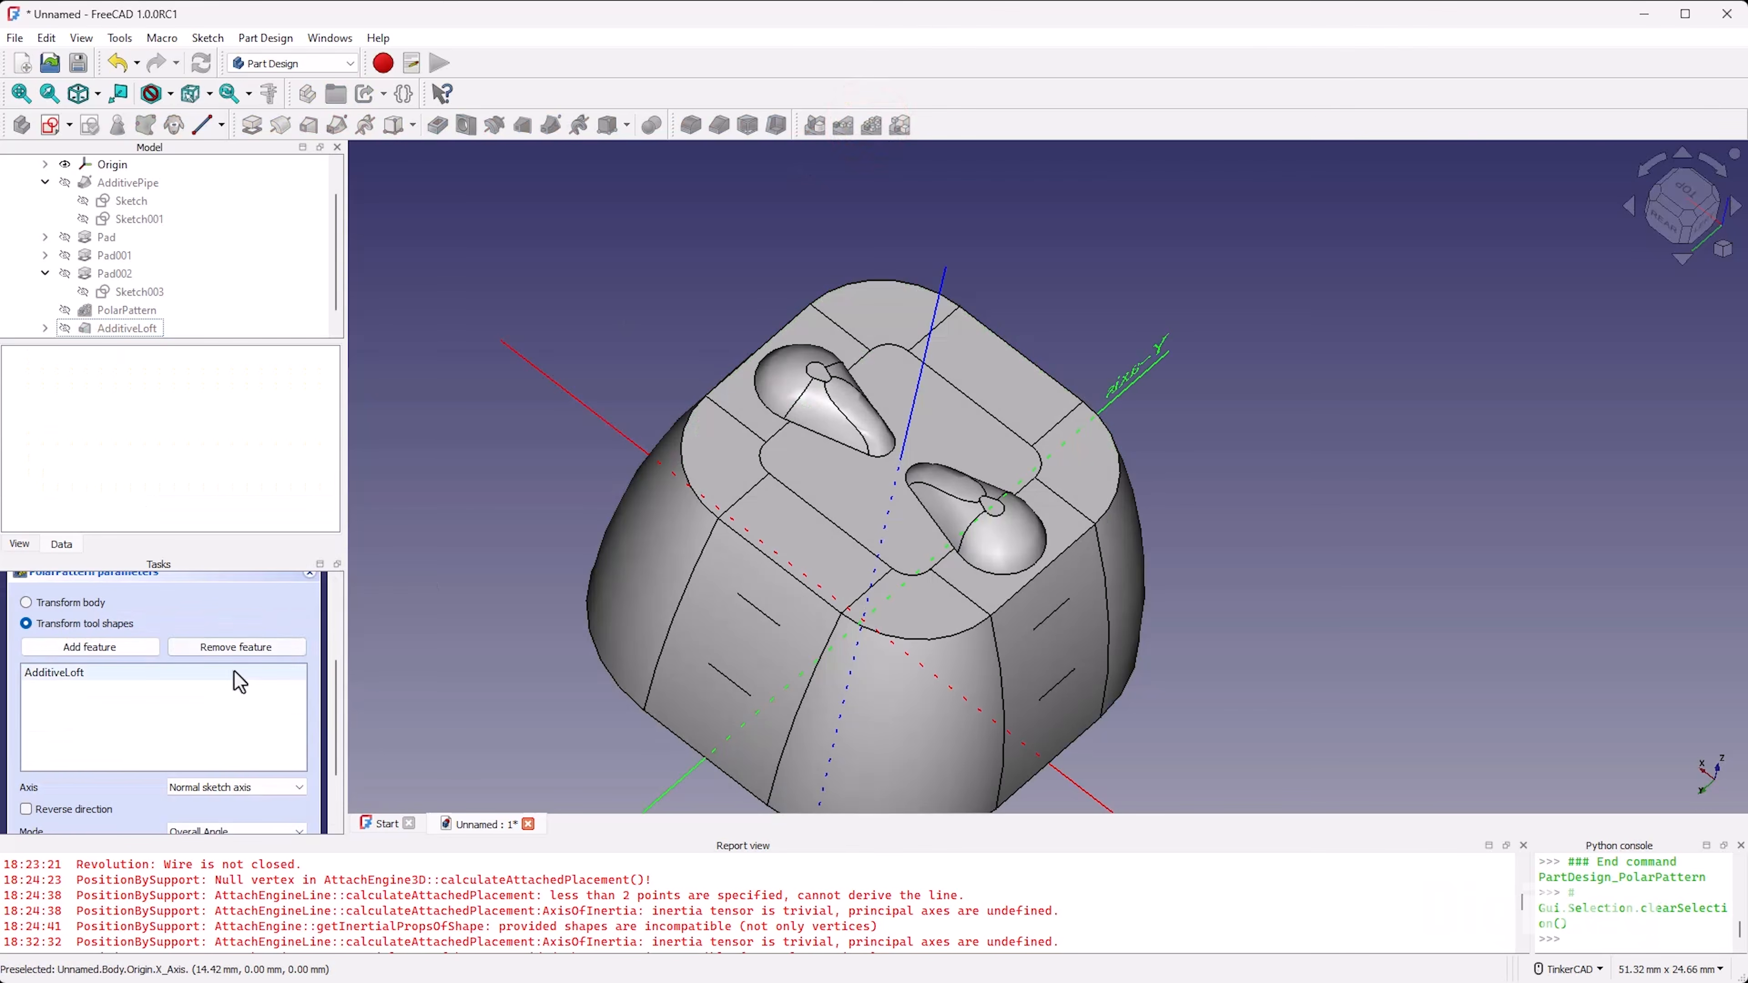
pyautogui.scroll(-1, 92, 801)
pyautogui.click(227, 732)
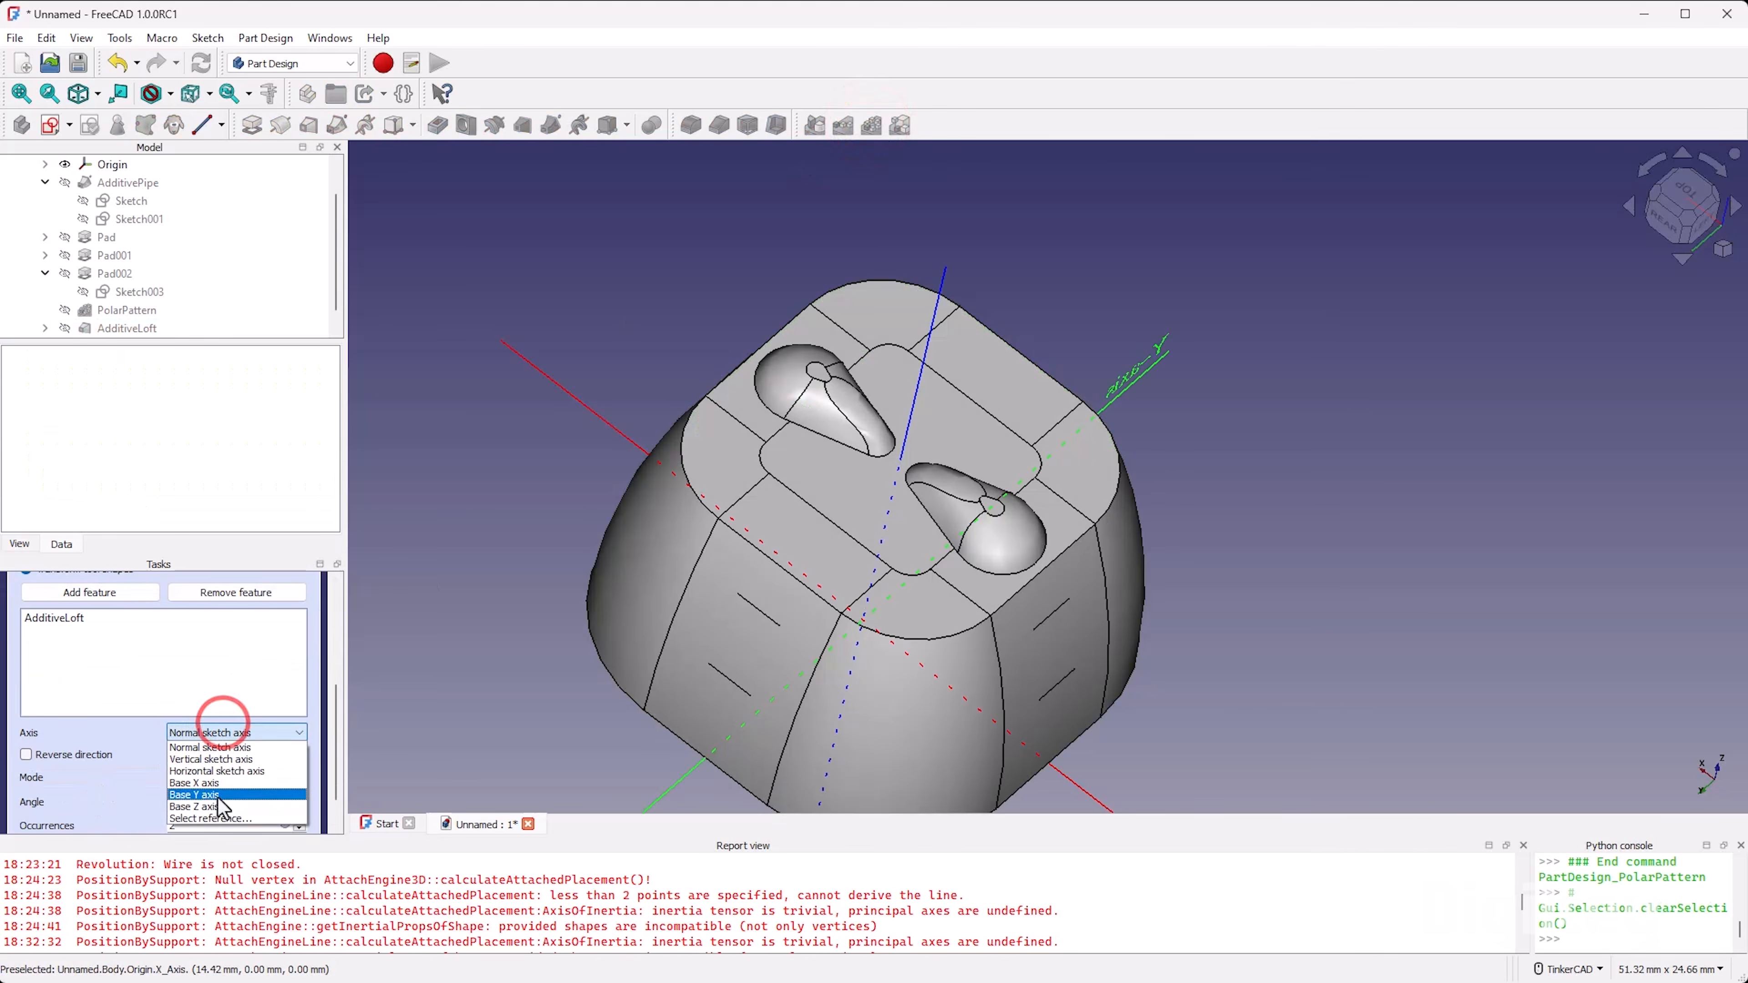
pyautogui.click(227, 806)
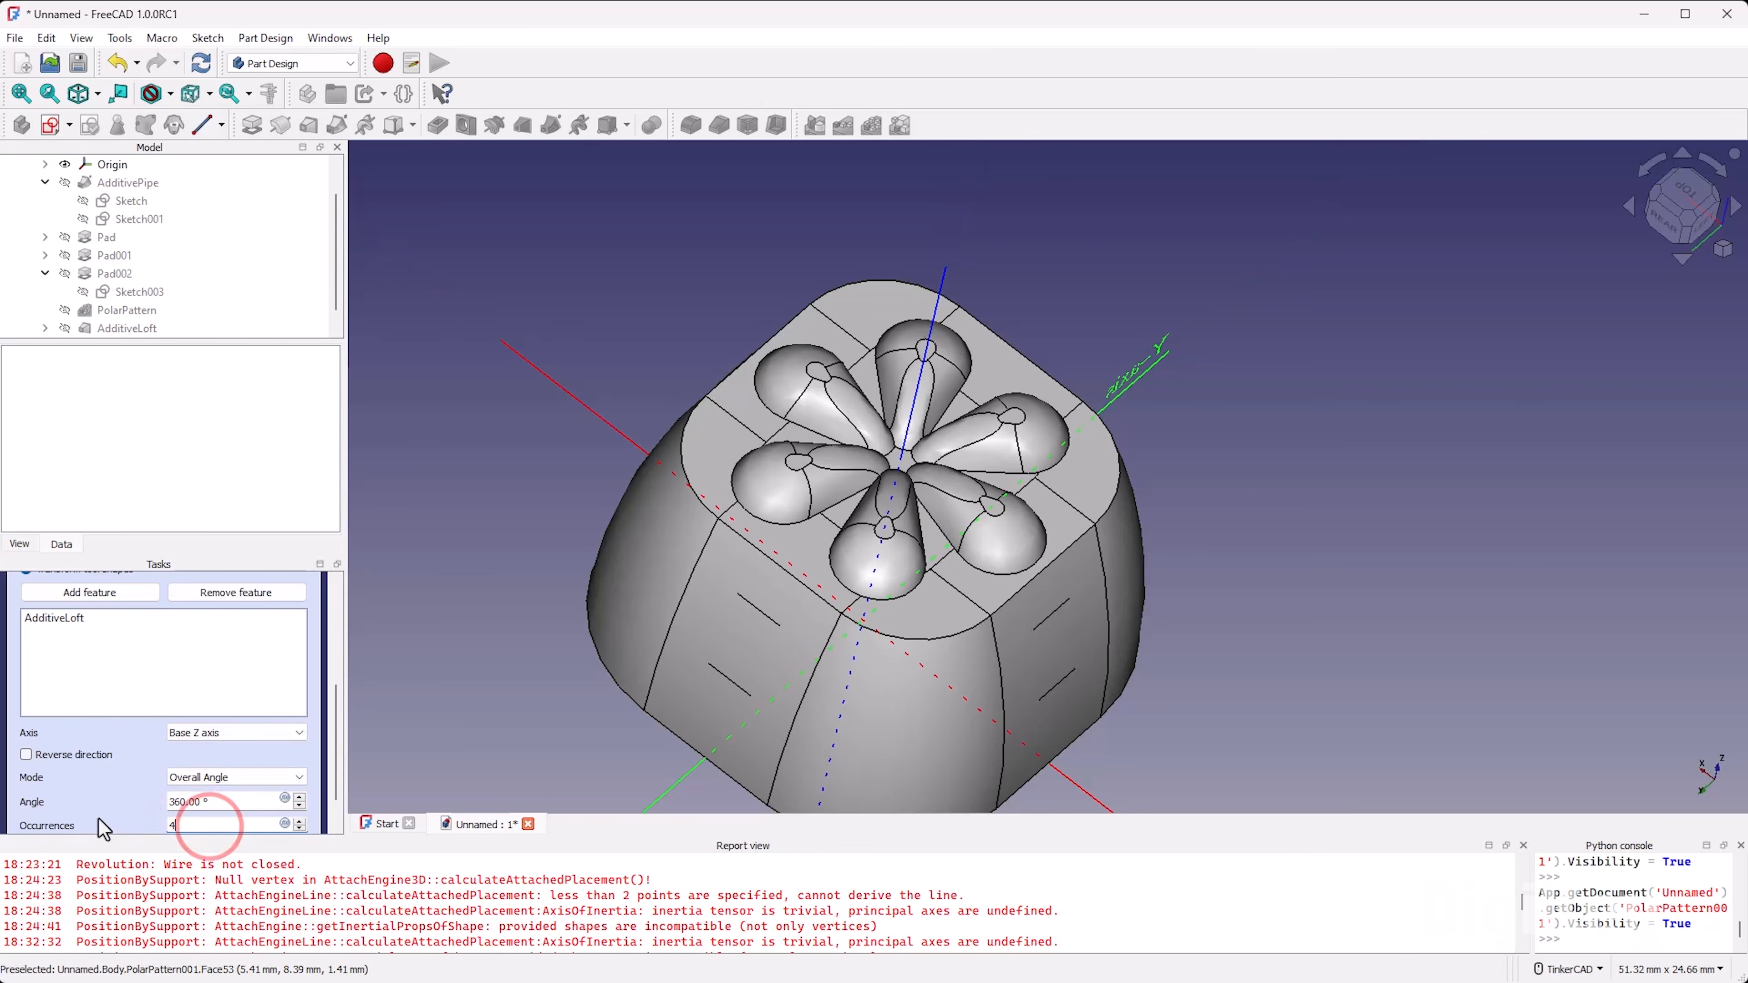
pyautogui.moveTo(1026, 578)
pyautogui.mouseDown(button='right')
pyautogui.moveTo(1002, 626)
pyautogui.moveTo(1074, 404)
pyautogui.moveTo(982, 624)
pyautogui.moveTo(999, 351)
pyautogui.moveTo(995, 593)
pyautogui.moveTo(962, 634)
pyautogui.moveTo(1022, 578)
pyautogui.moveTo(1006, 547)
pyautogui.moveTo(1021, 582)
pyautogui.moveTo(1012, 571)
pyautogui.mouseUp(button='right')
pyautogui.moveTo(885, 405); pyautogui.dragTo(945, 451, button='right')
pyautogui.scroll(5, 180, 606)
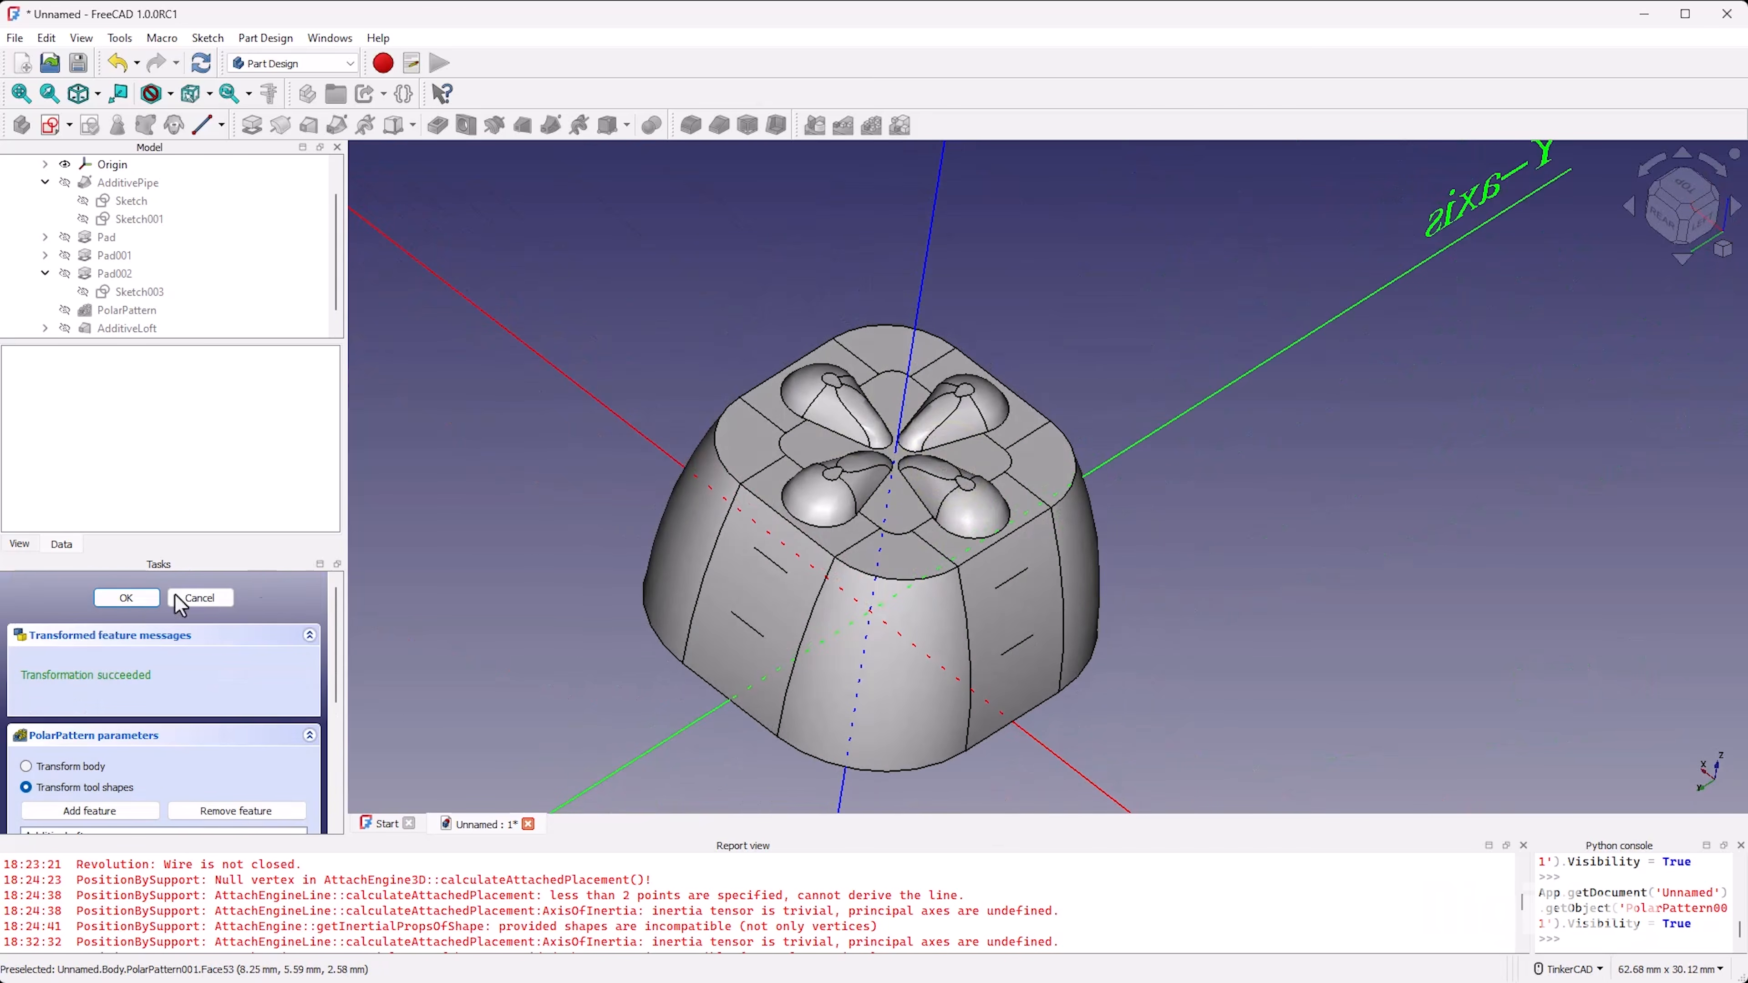
pyautogui.click(127, 597)
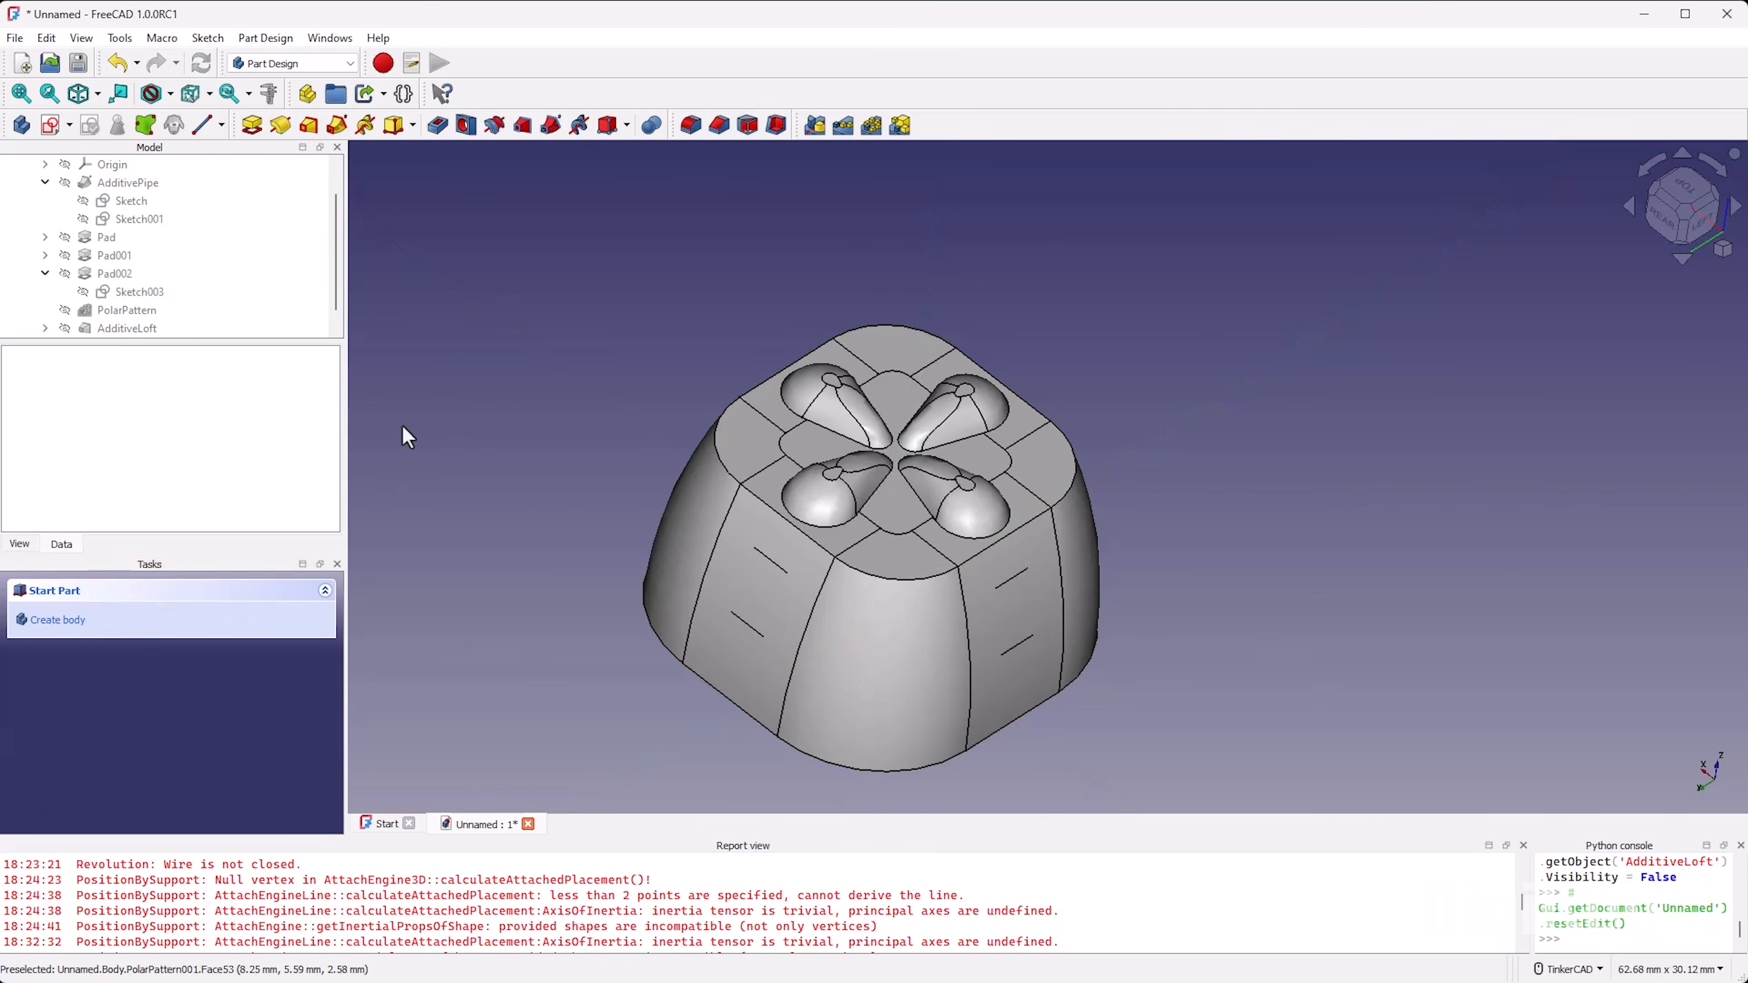
# Step: Save the document under the file name custom_keycap in the Downloads folder
pyautogui.scroll(-2, 851, 481)
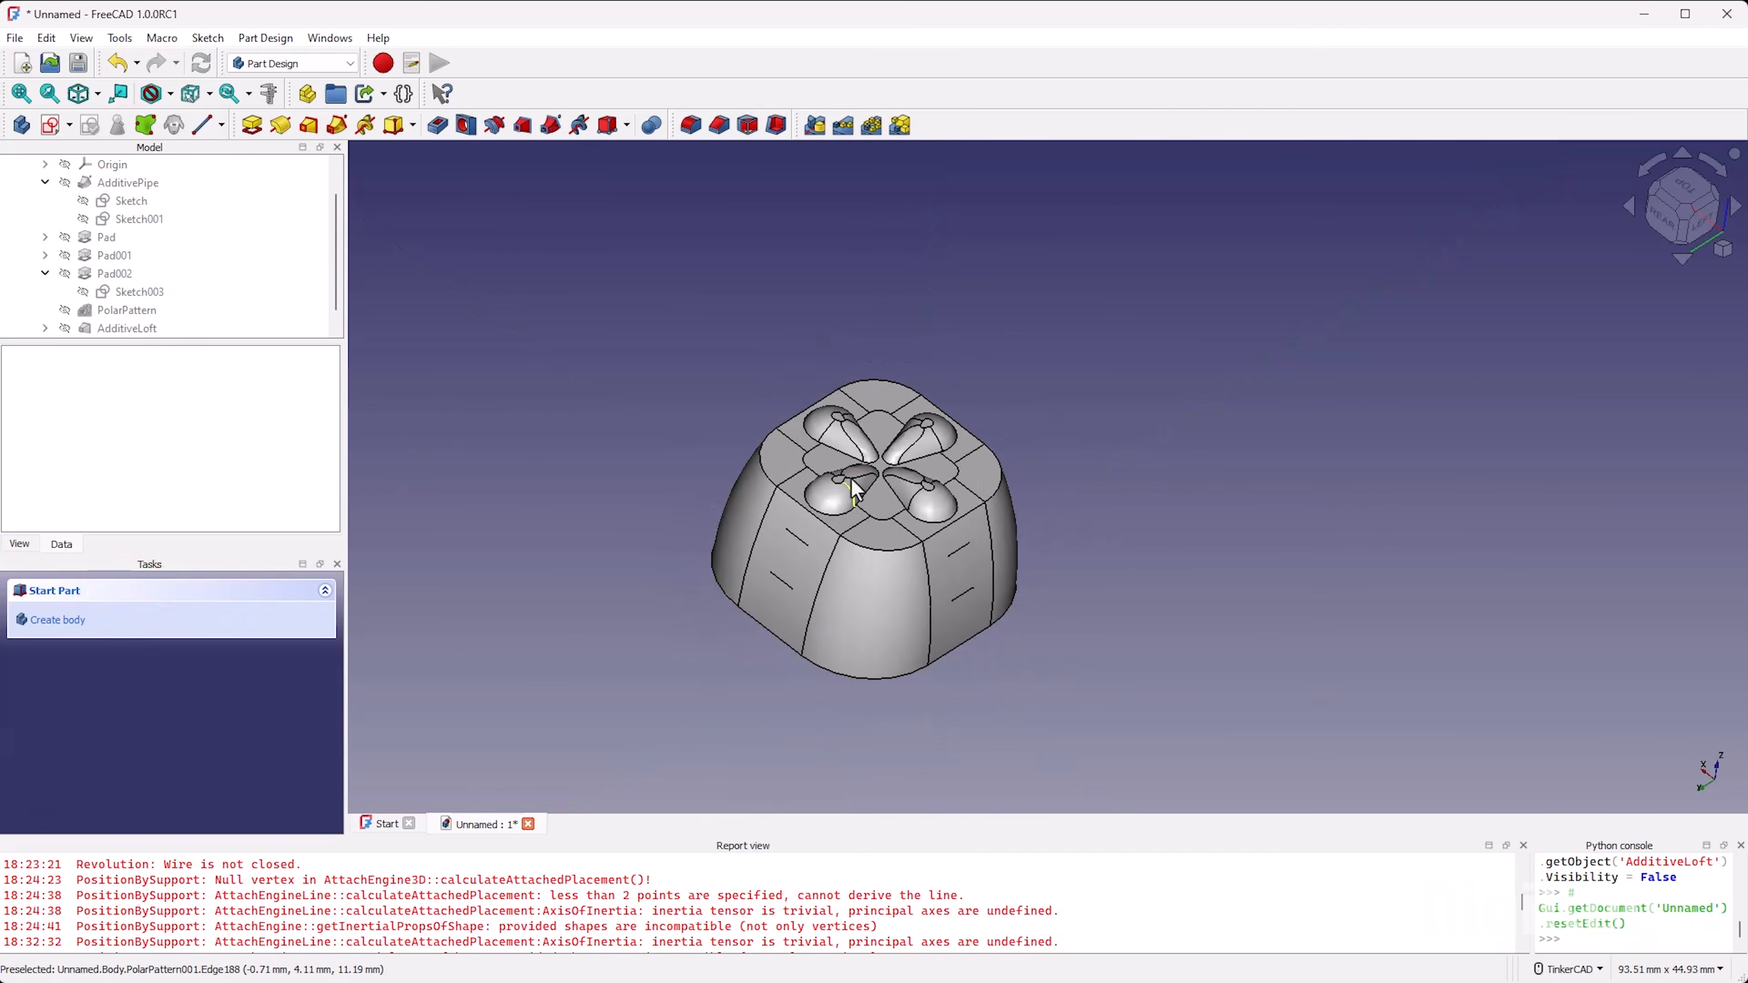
pyautogui.click(1683, 211)
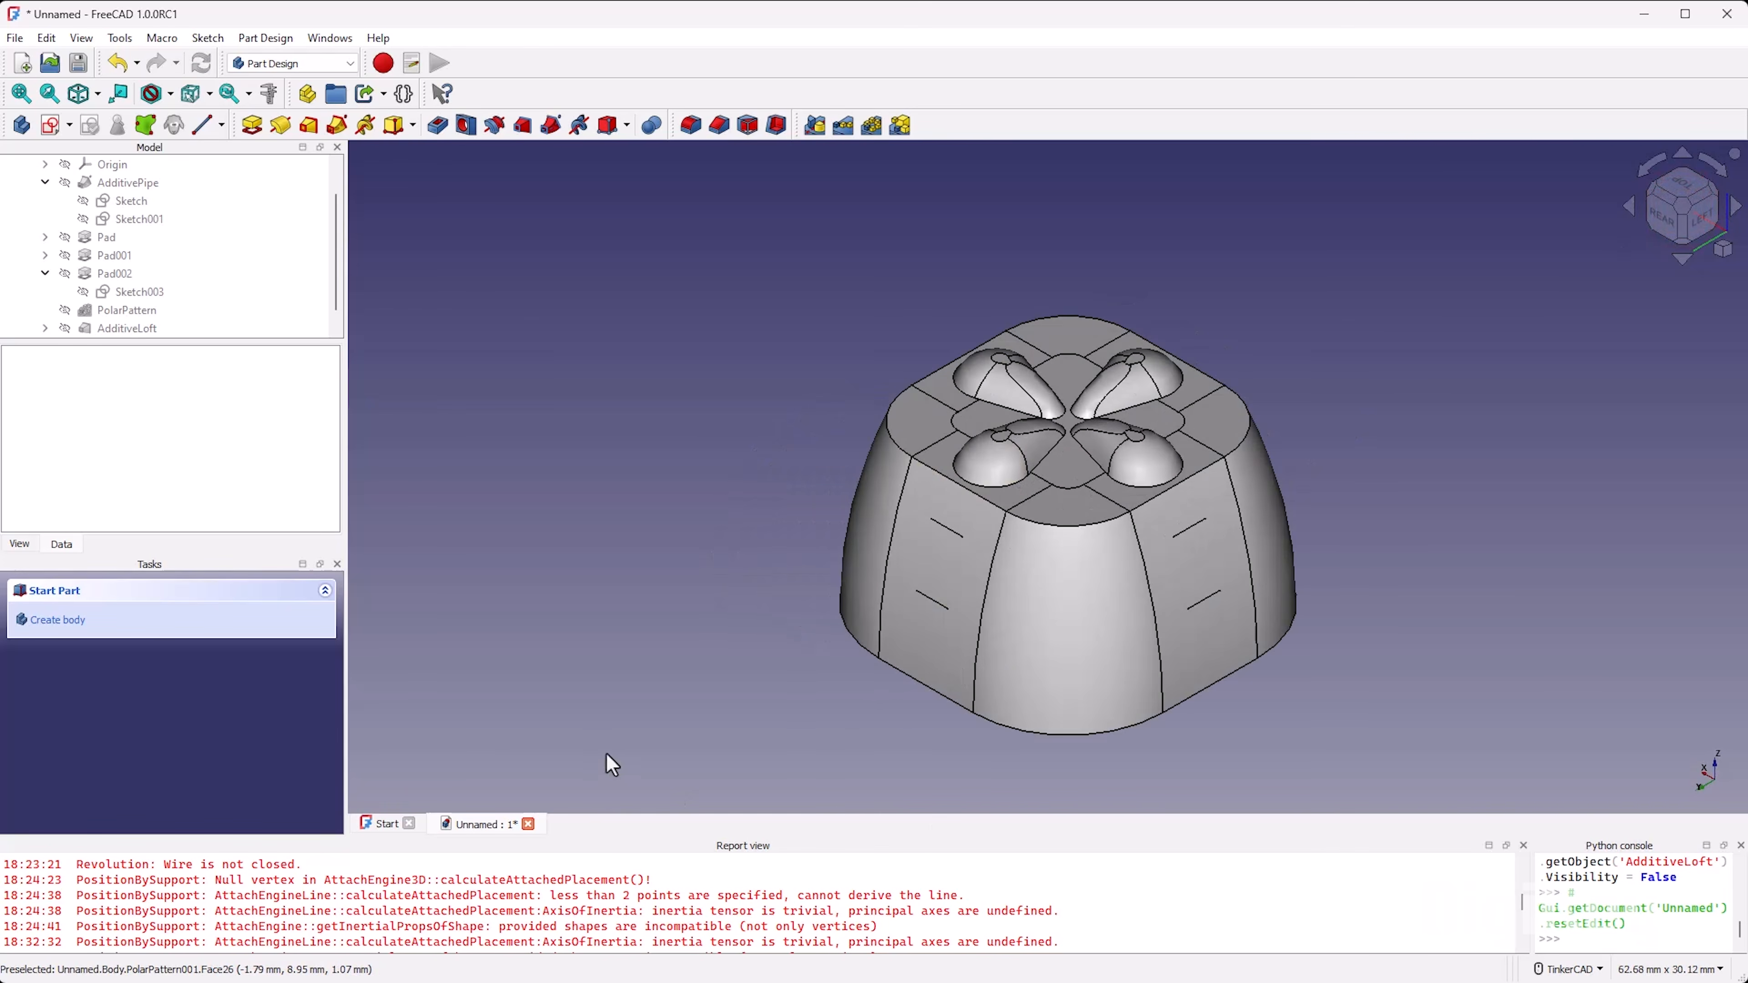
pyautogui.click(22, 38)
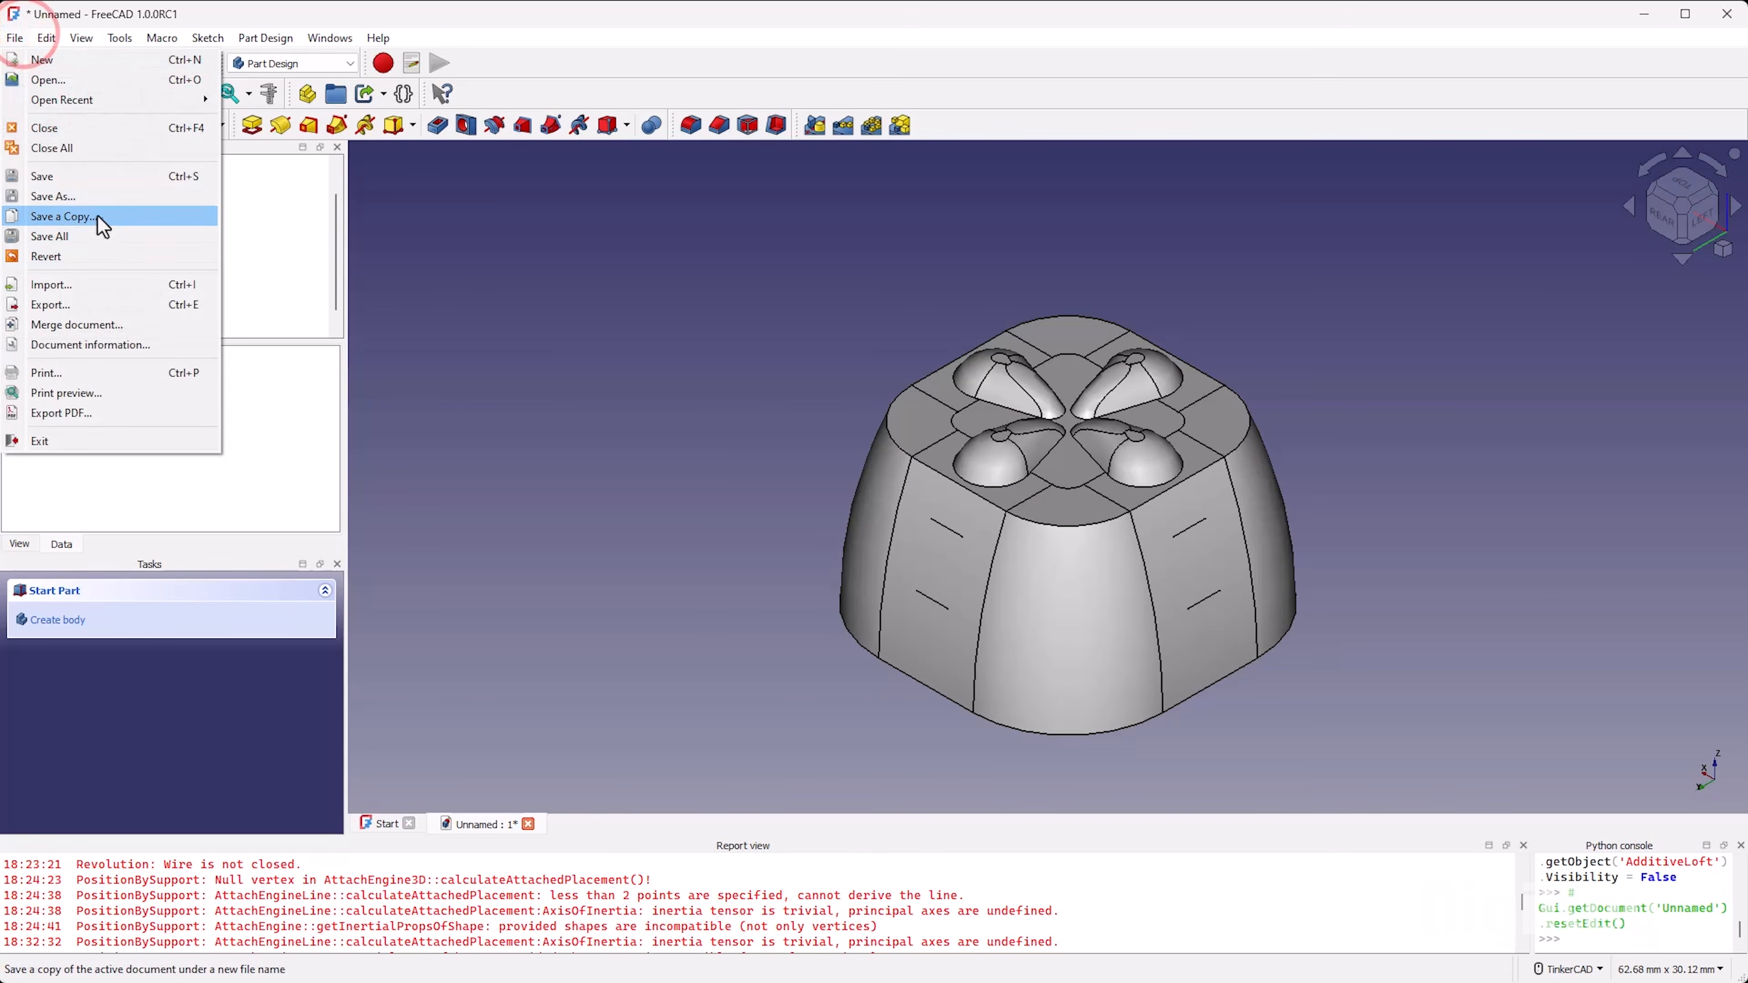
pyautogui.click(94, 201)
pyautogui.write('custom_keycap')
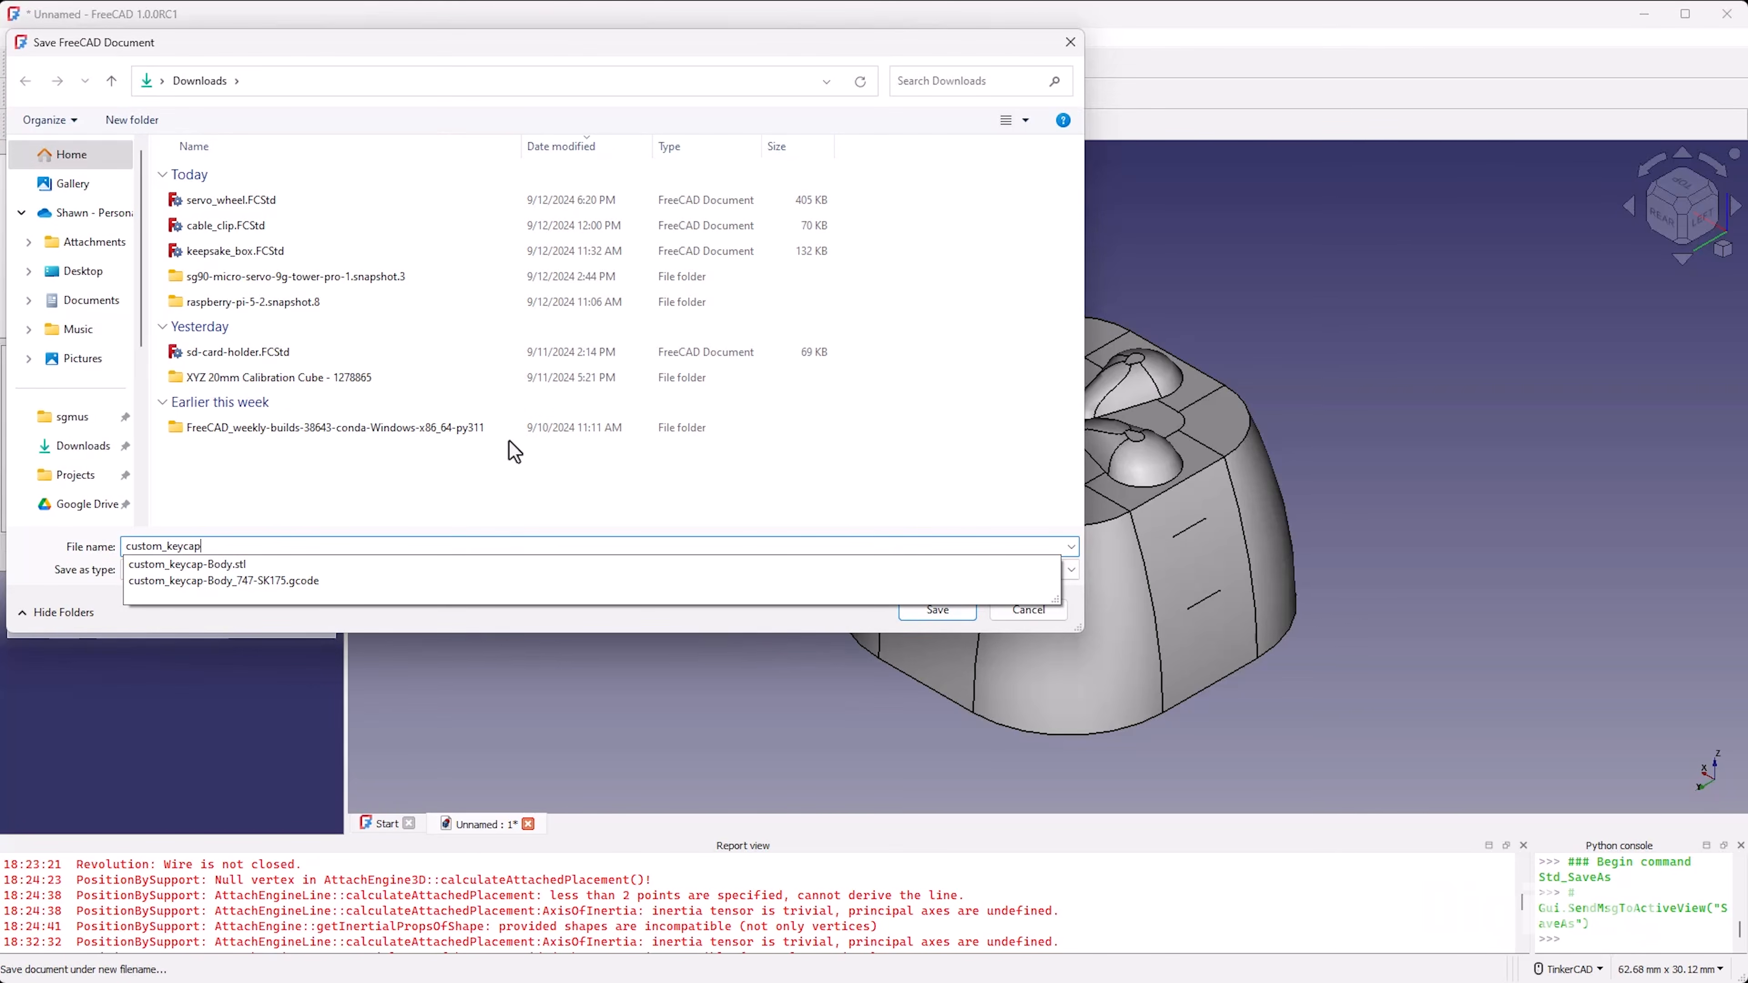
pyautogui.press('Return')
# Step: Export the keycap Body as an STL mesh named custom_keycap-Body.stl, replacing the existing file
pyautogui.scroll(1, 229, 216)
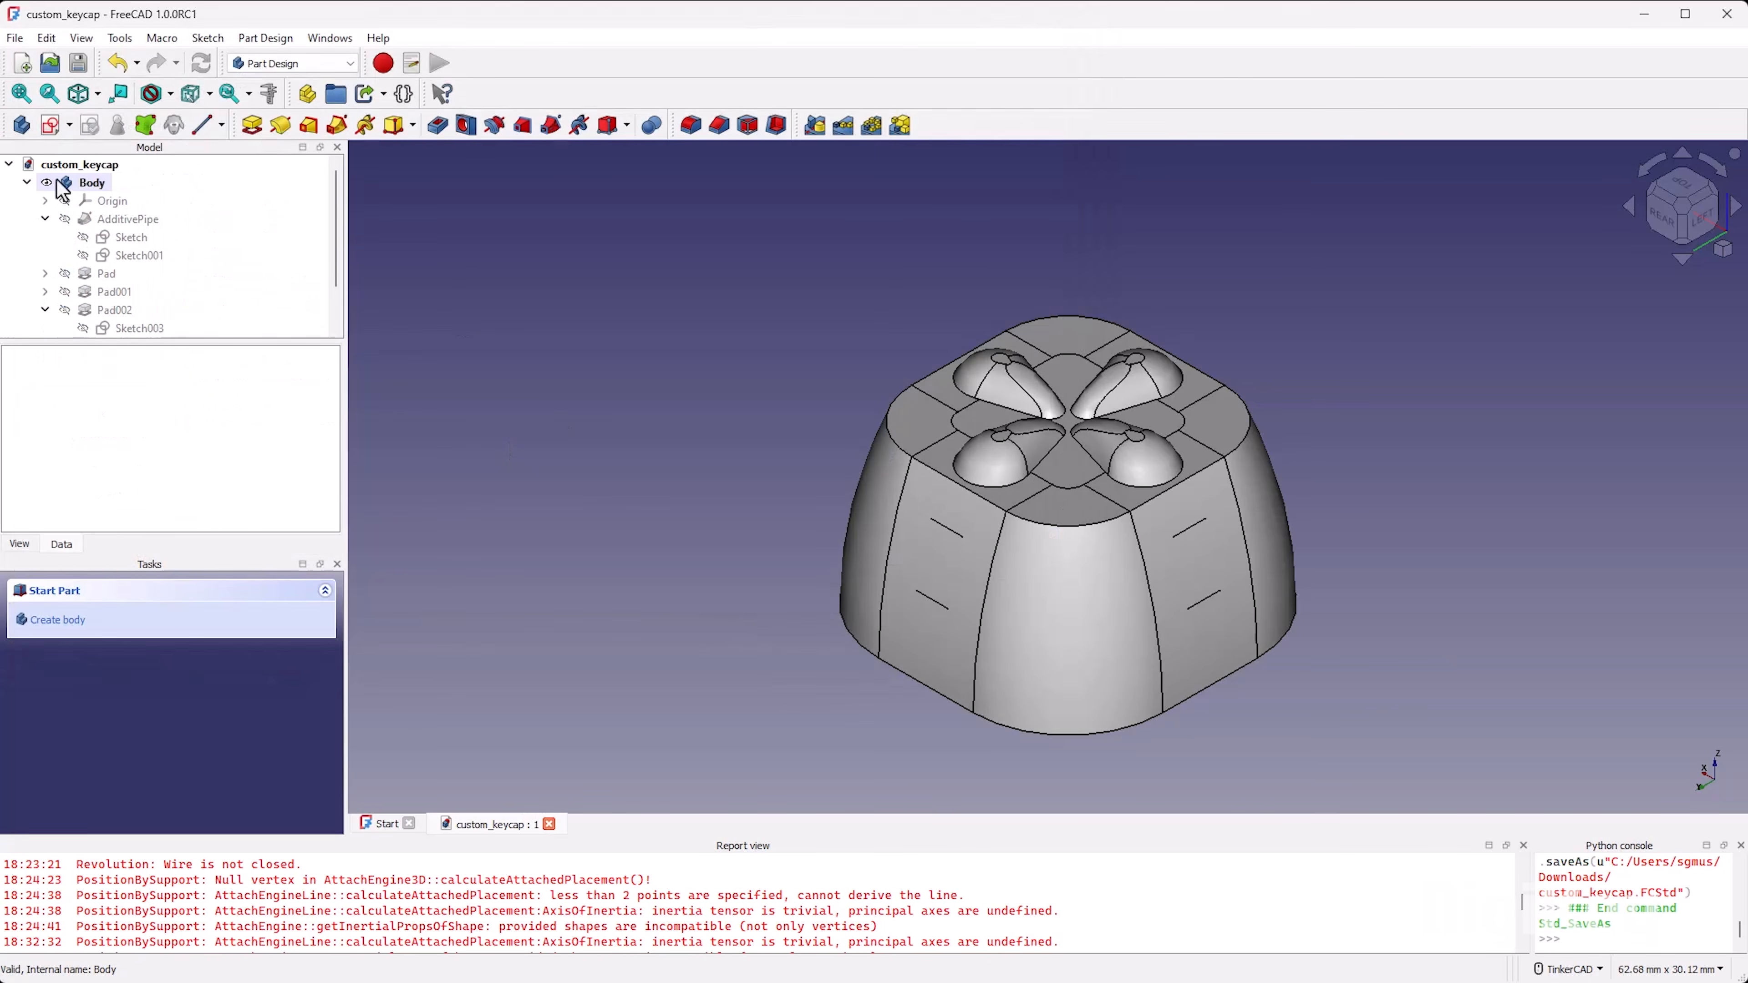
pyautogui.click(80, 182)
pyautogui.click(22, 32)
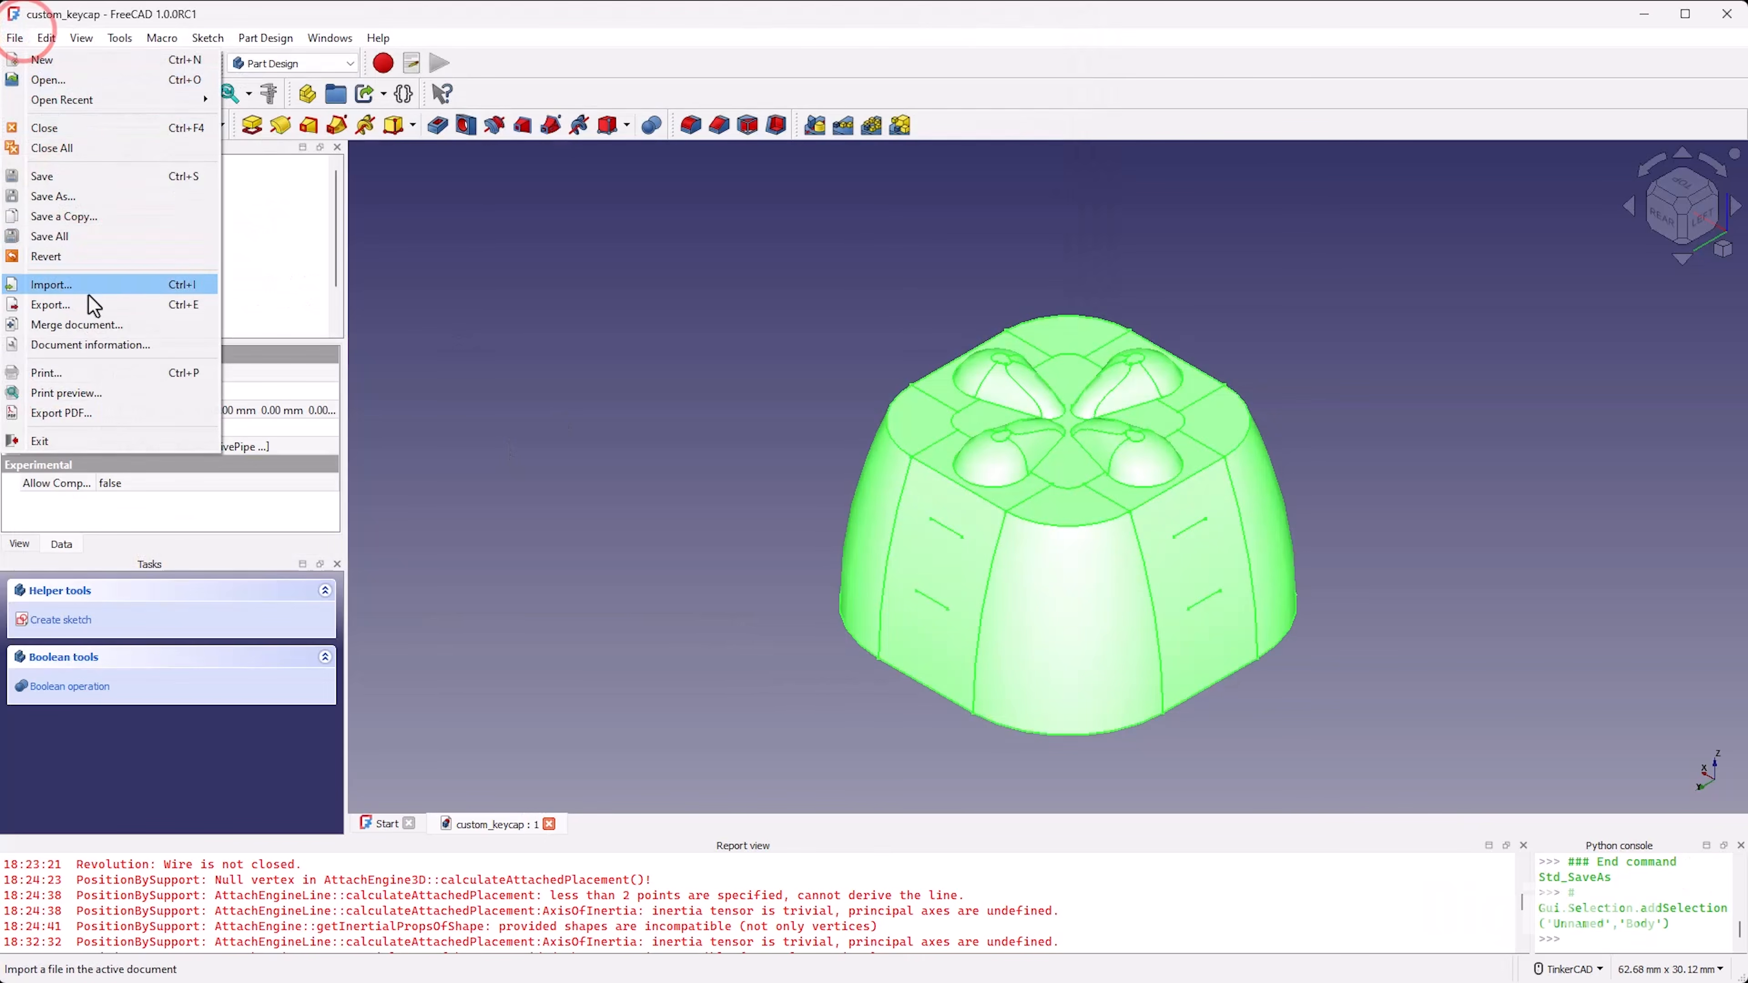
pyautogui.click(75, 305)
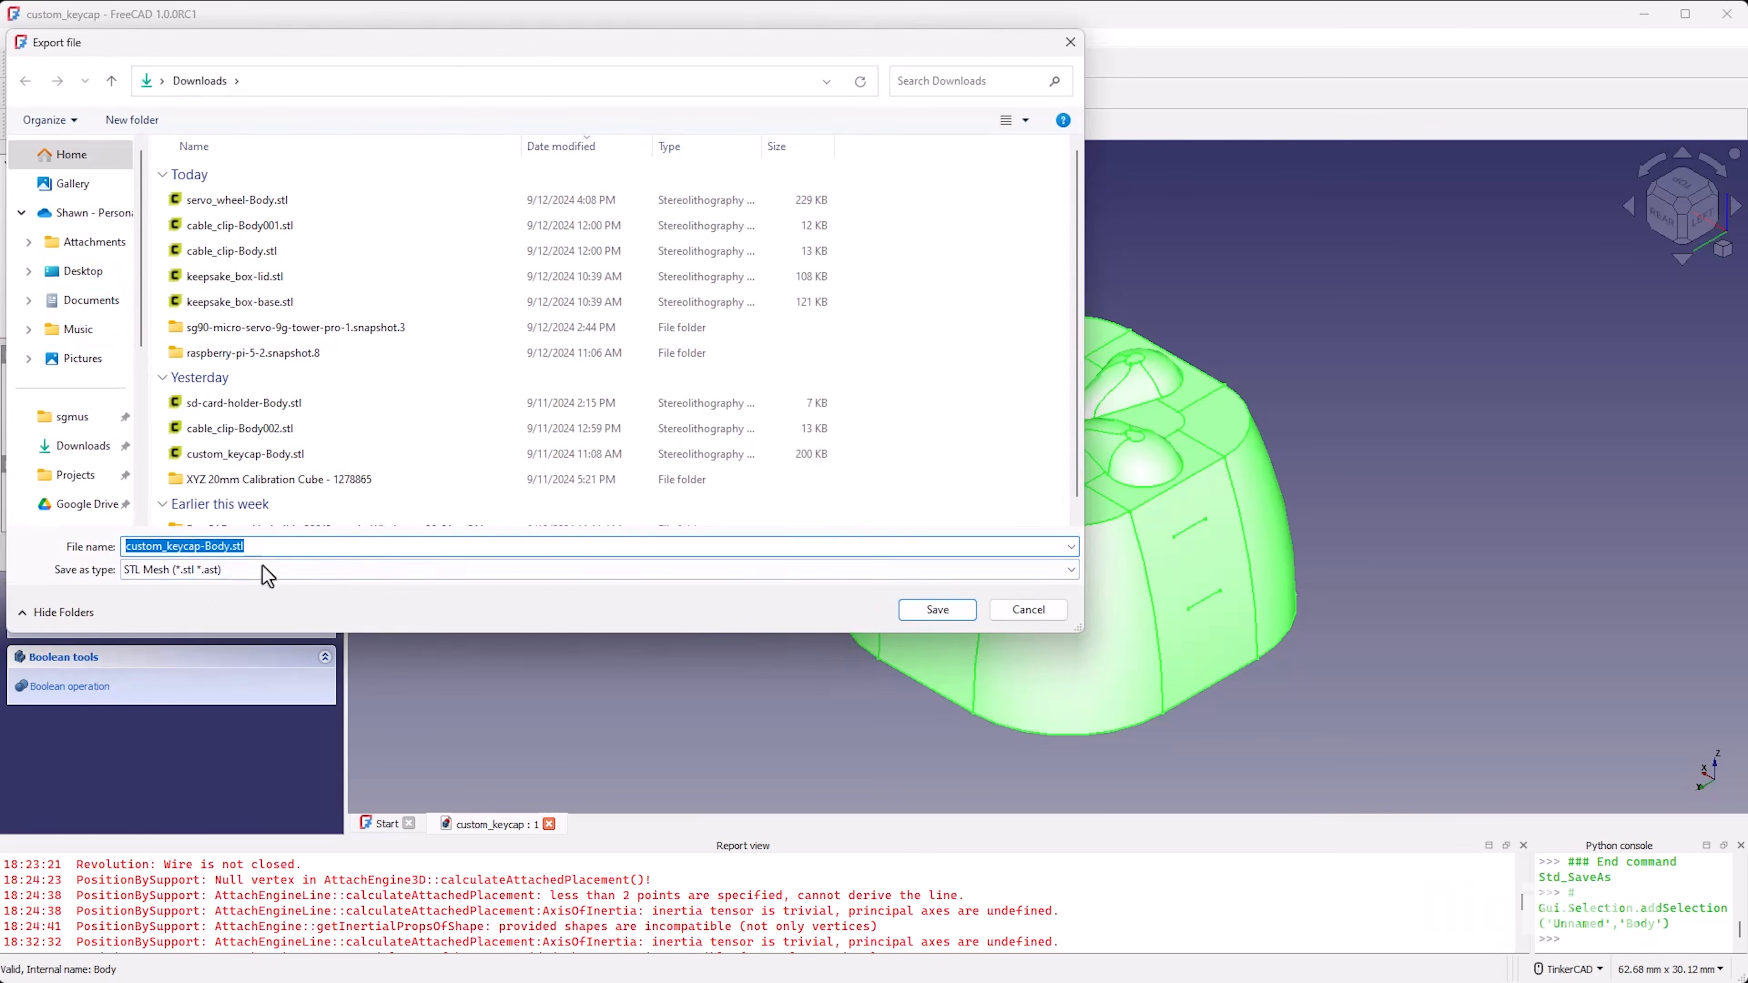
pyautogui.click(937, 610)
pyautogui.click(232, 644)
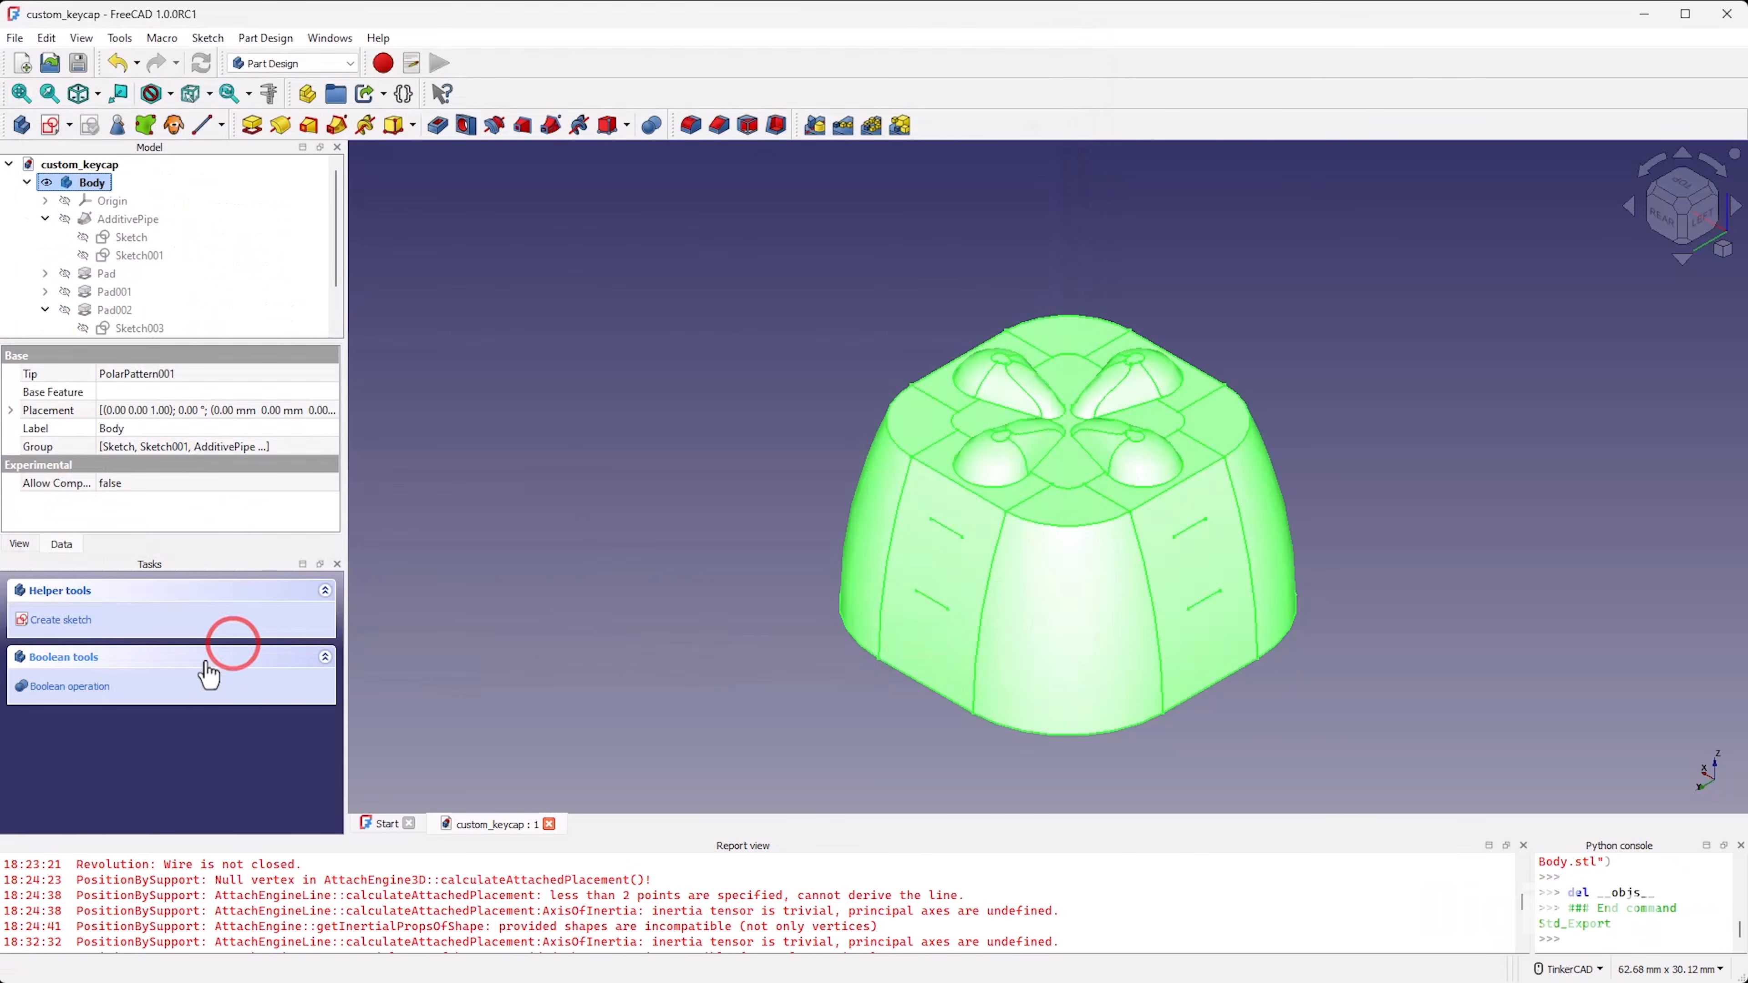
pyautogui.click(563, 521)
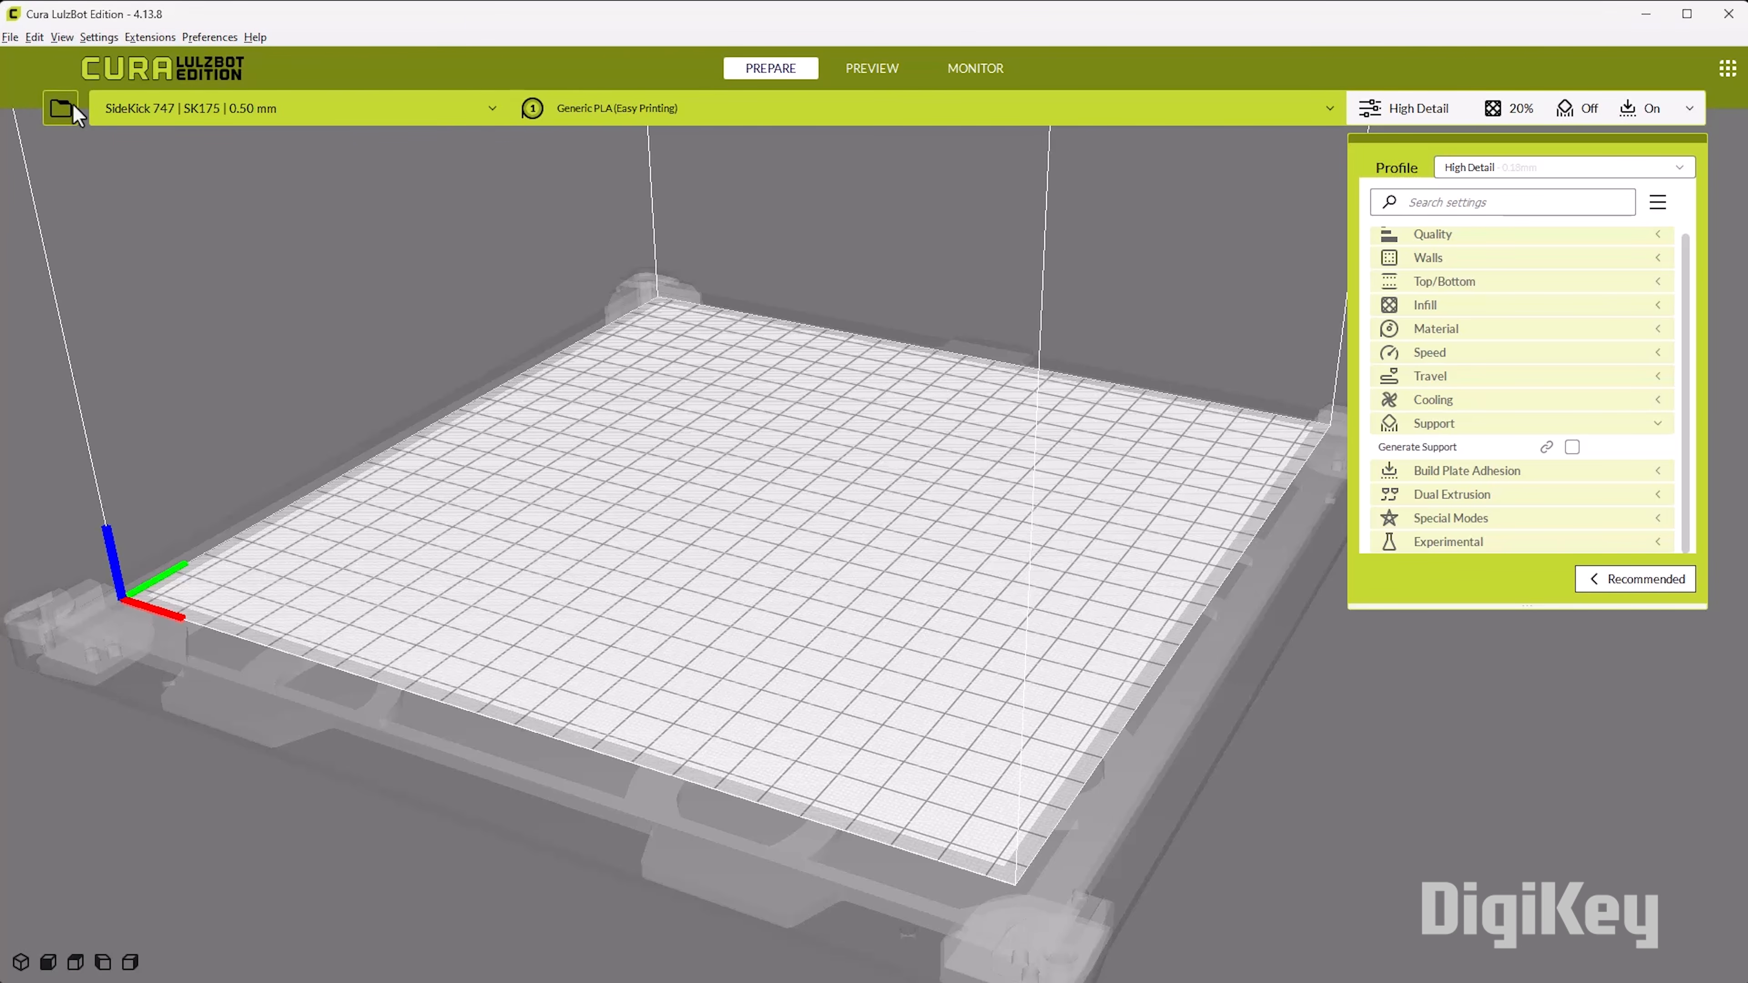
# Step: Switch to Cura LulzBot Edition, load custom_keycap-Body.stl onto the build plate, and examine the keycap's underside
pyautogui.click(65, 108)
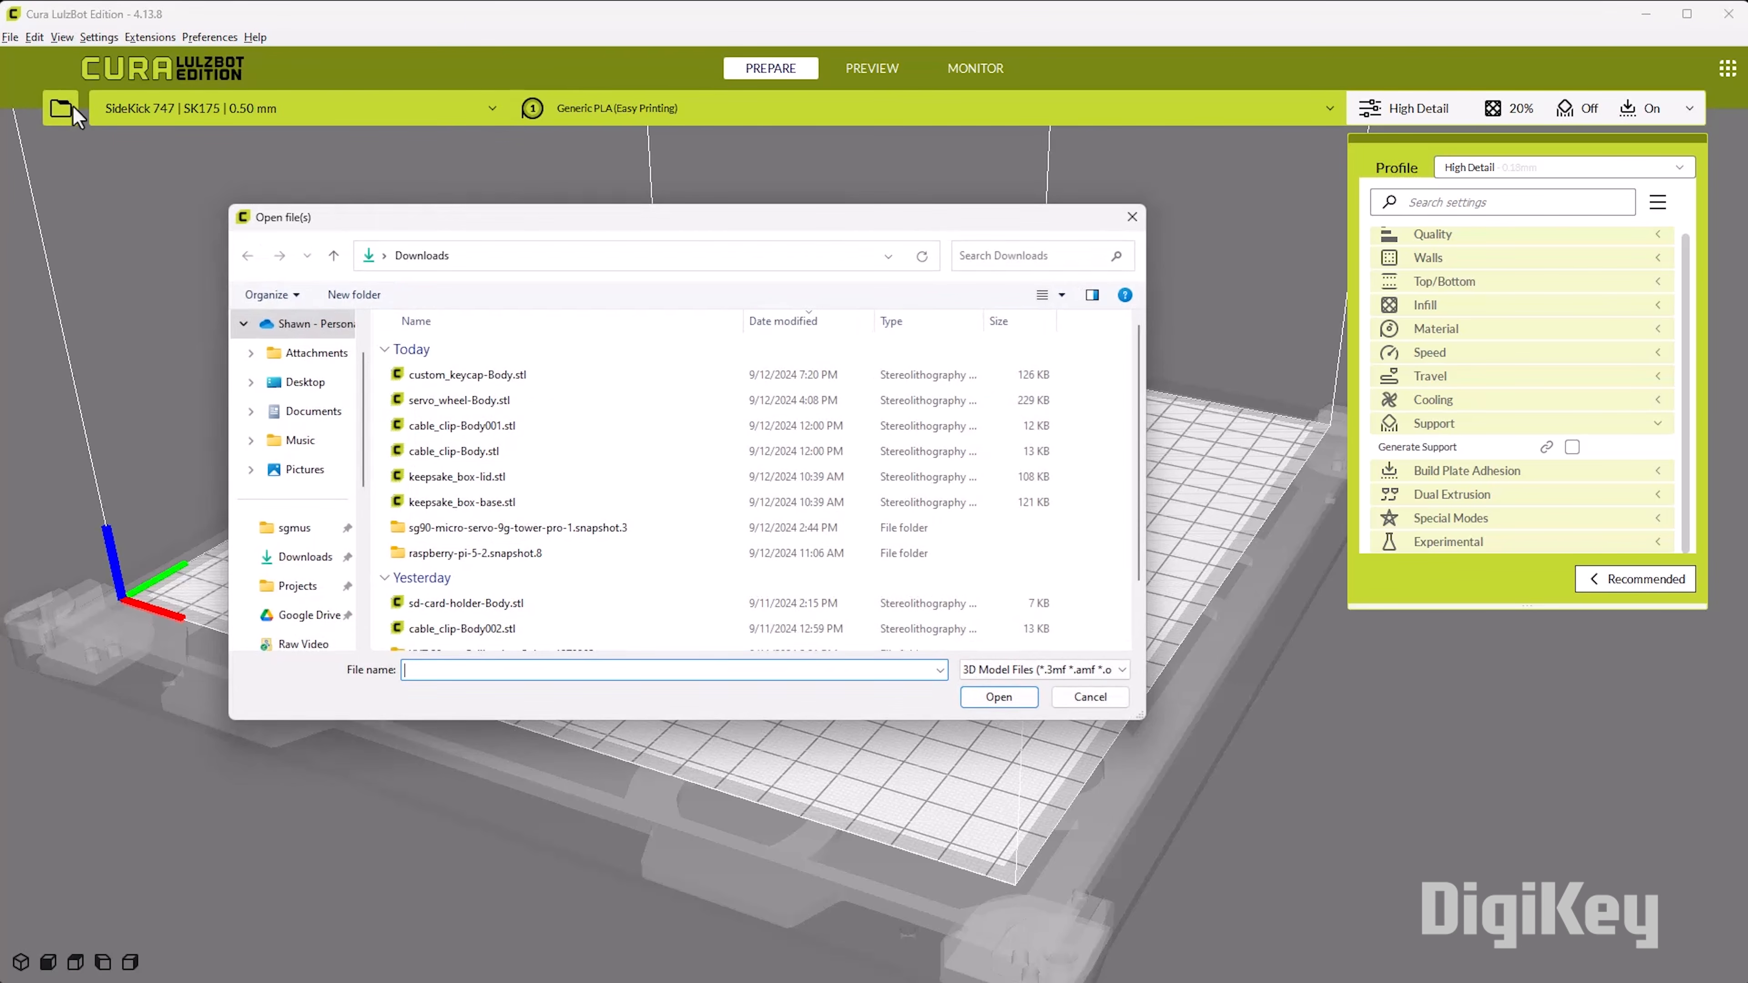
pyautogui.click(515, 378)
pyautogui.click(999, 697)
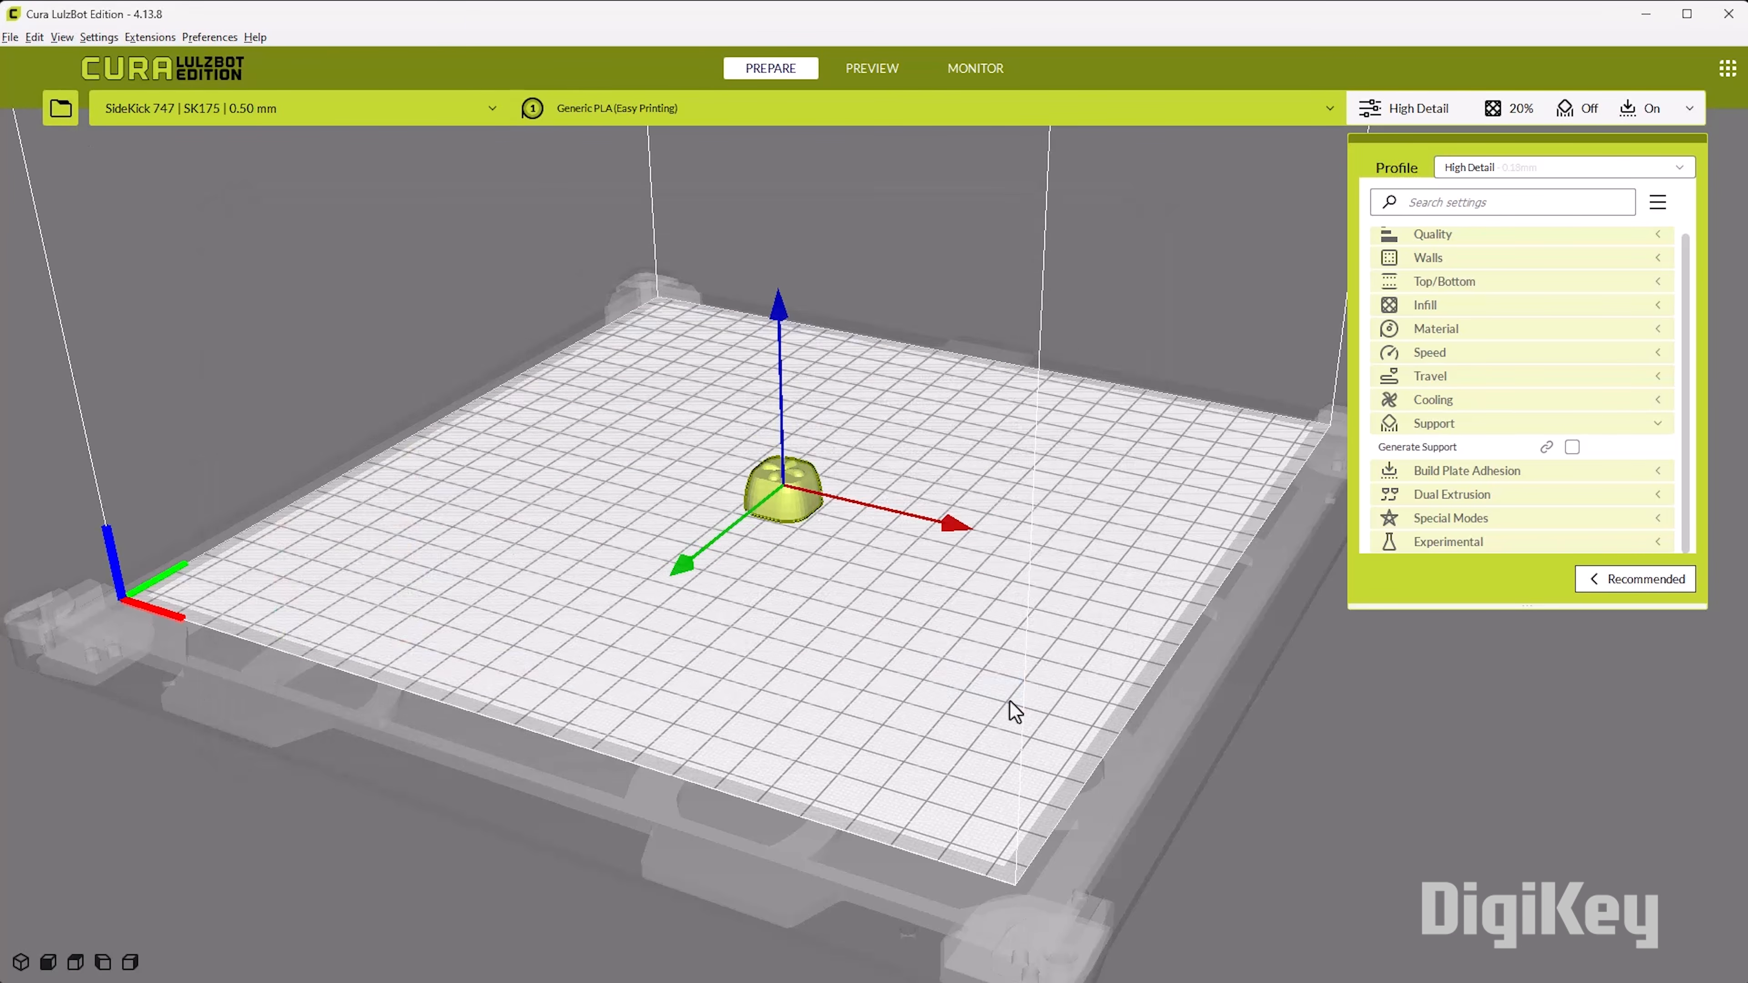
pyautogui.scroll(3, 735, 462)
pyautogui.click(735, 462)
pyautogui.moveTo(832, 609); pyautogui.dragTo(832, 612, button='right')
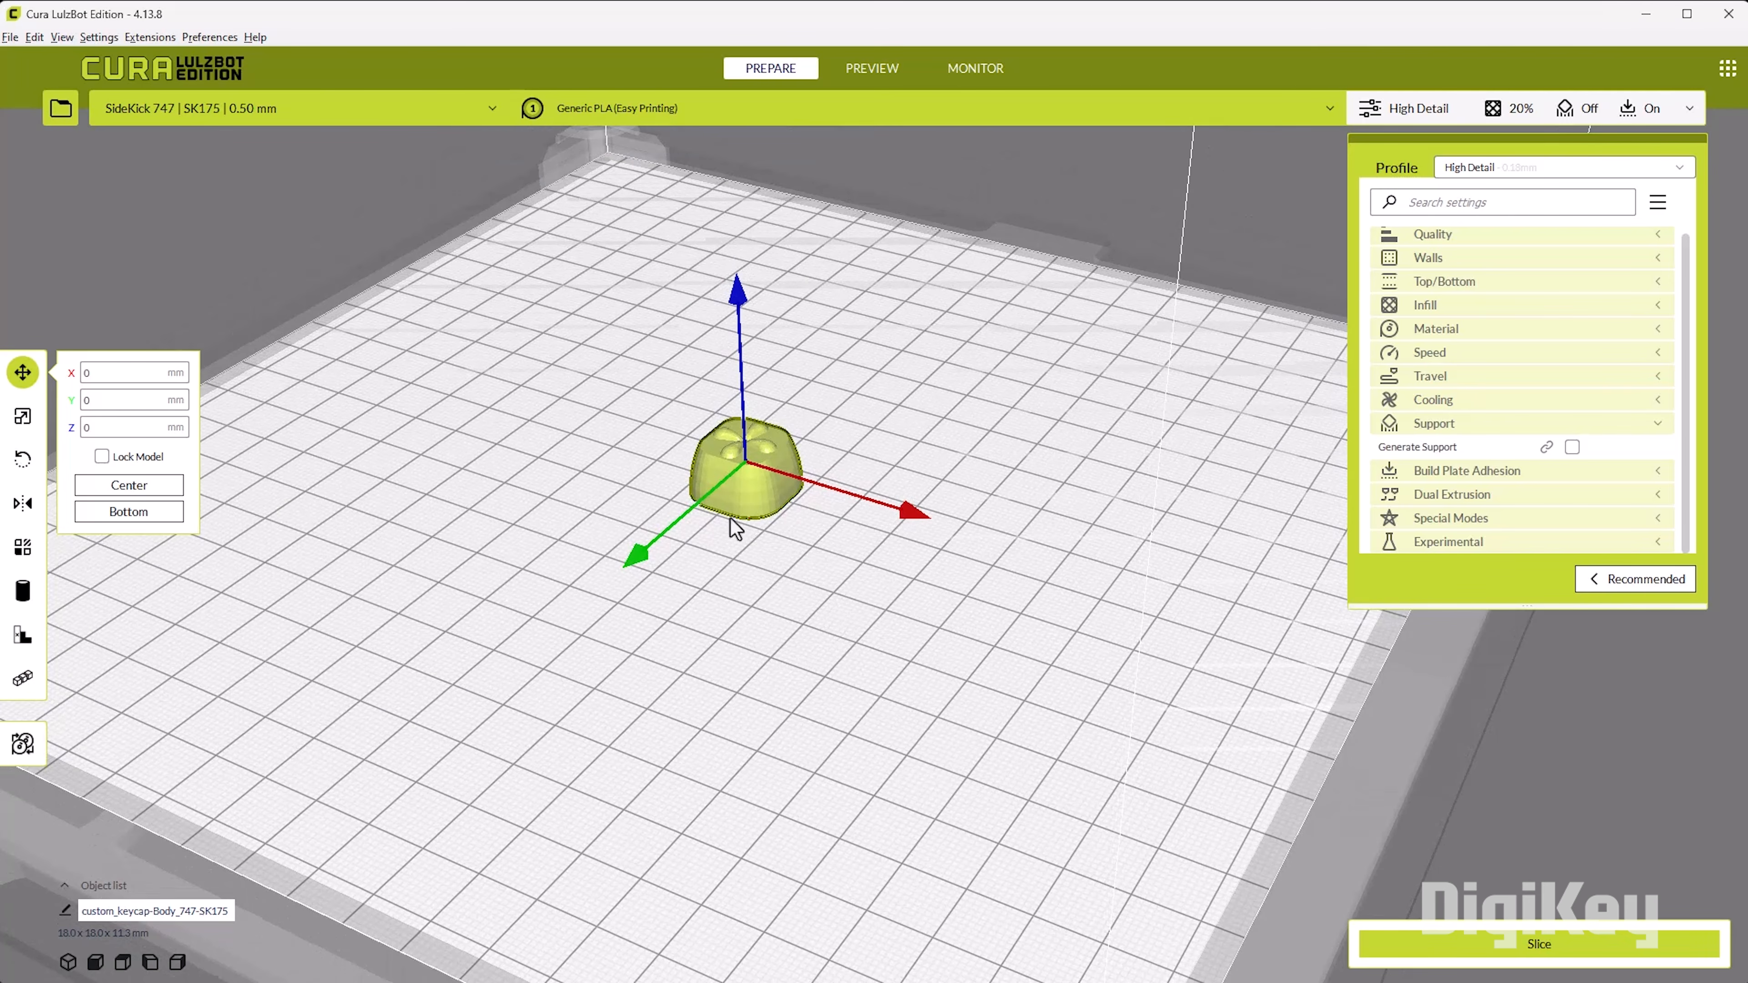
pyautogui.moveTo(722, 577); pyautogui.dragTo(667, 651, button='right')
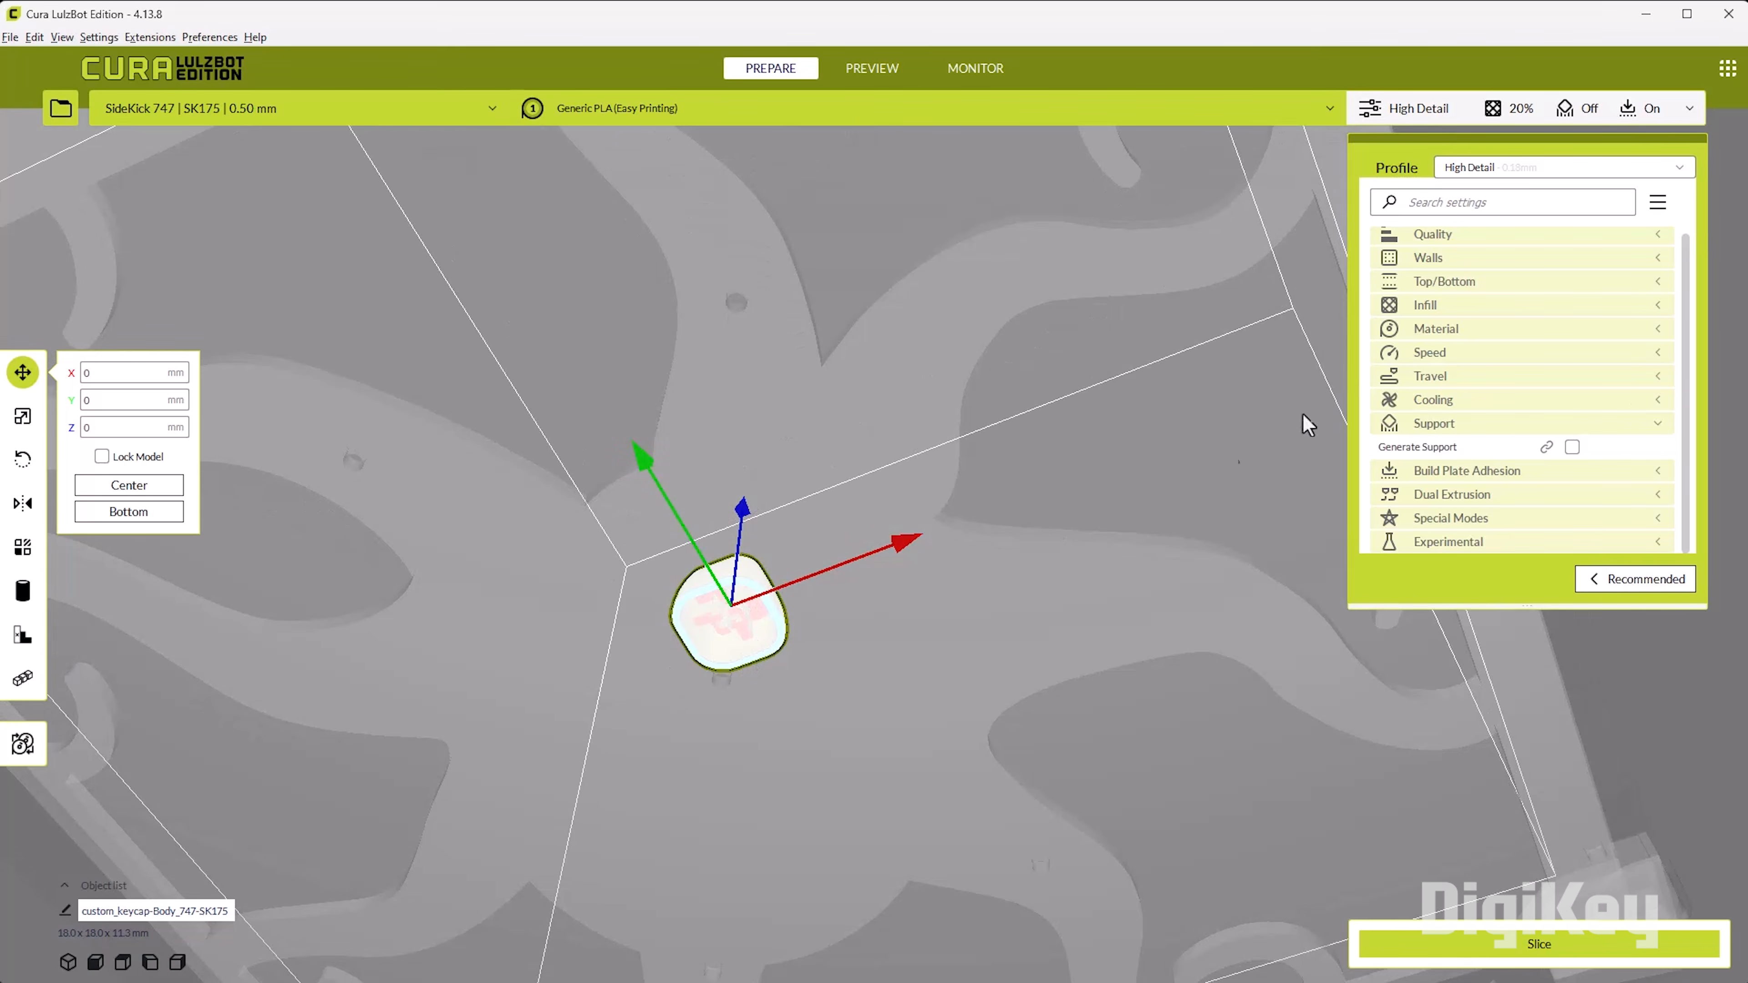
# Step: Enable support generation with the Tree structure and slice the keycap to preview its supports from below
pyautogui.click(1573, 447)
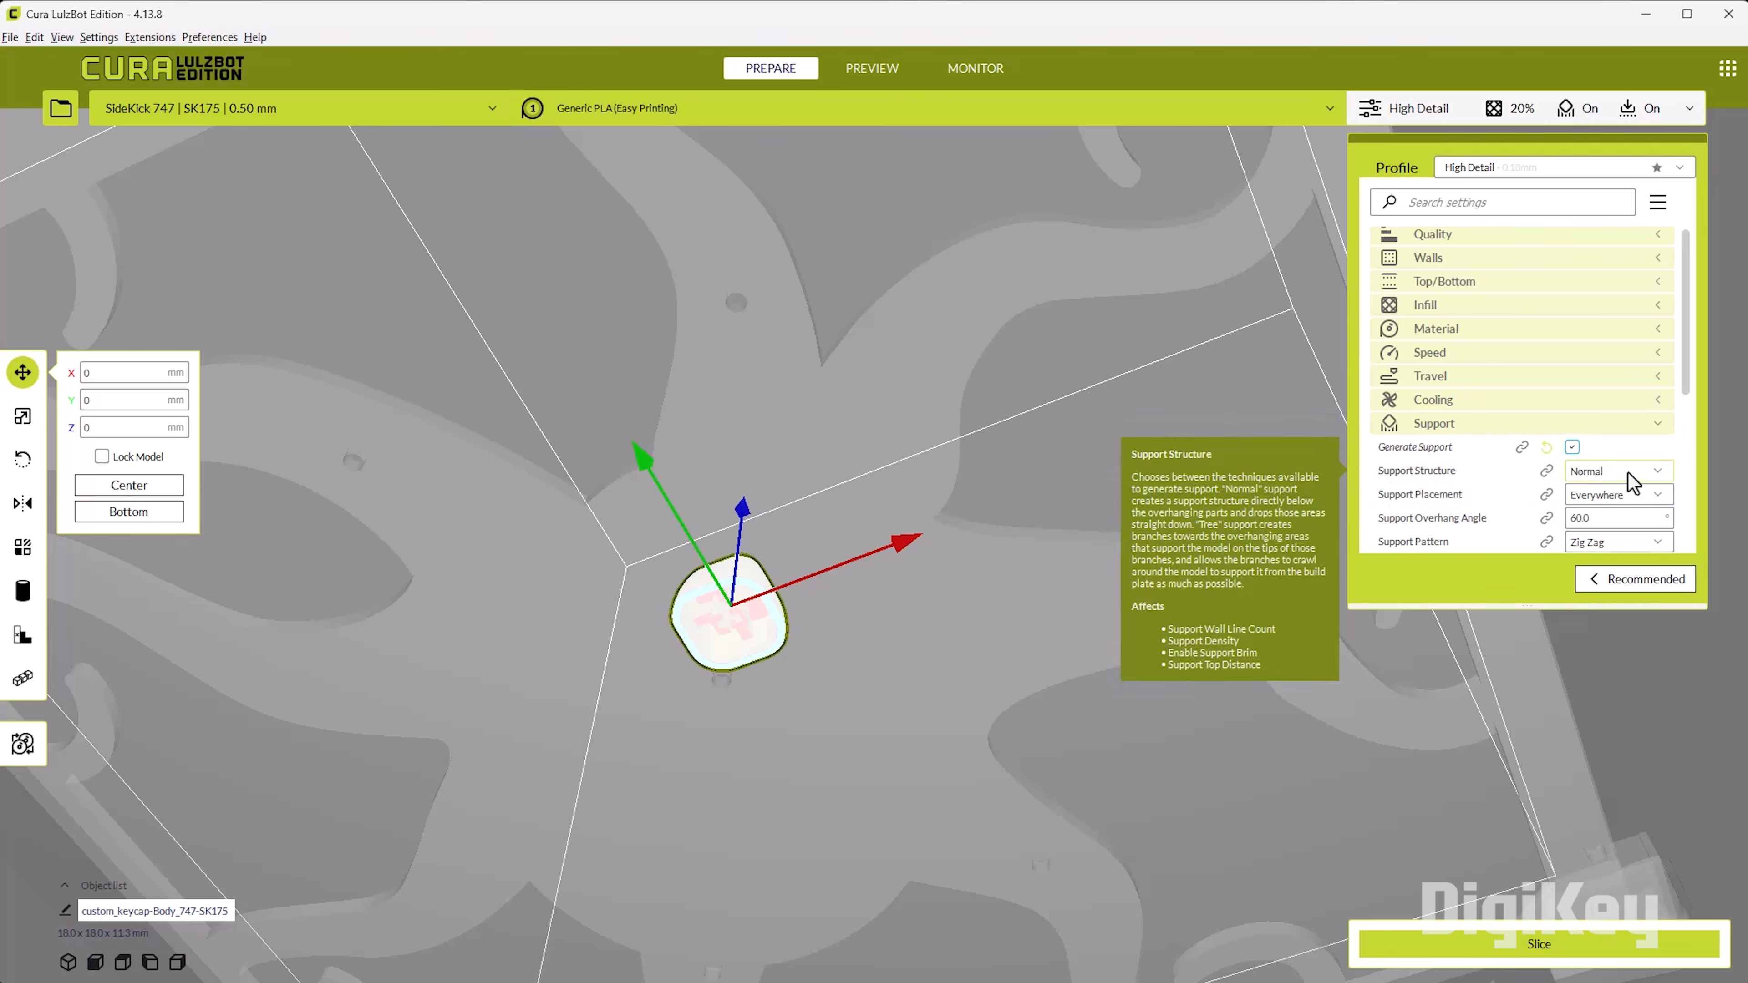
pyautogui.click(1618, 471)
pyautogui.click(1603, 518)
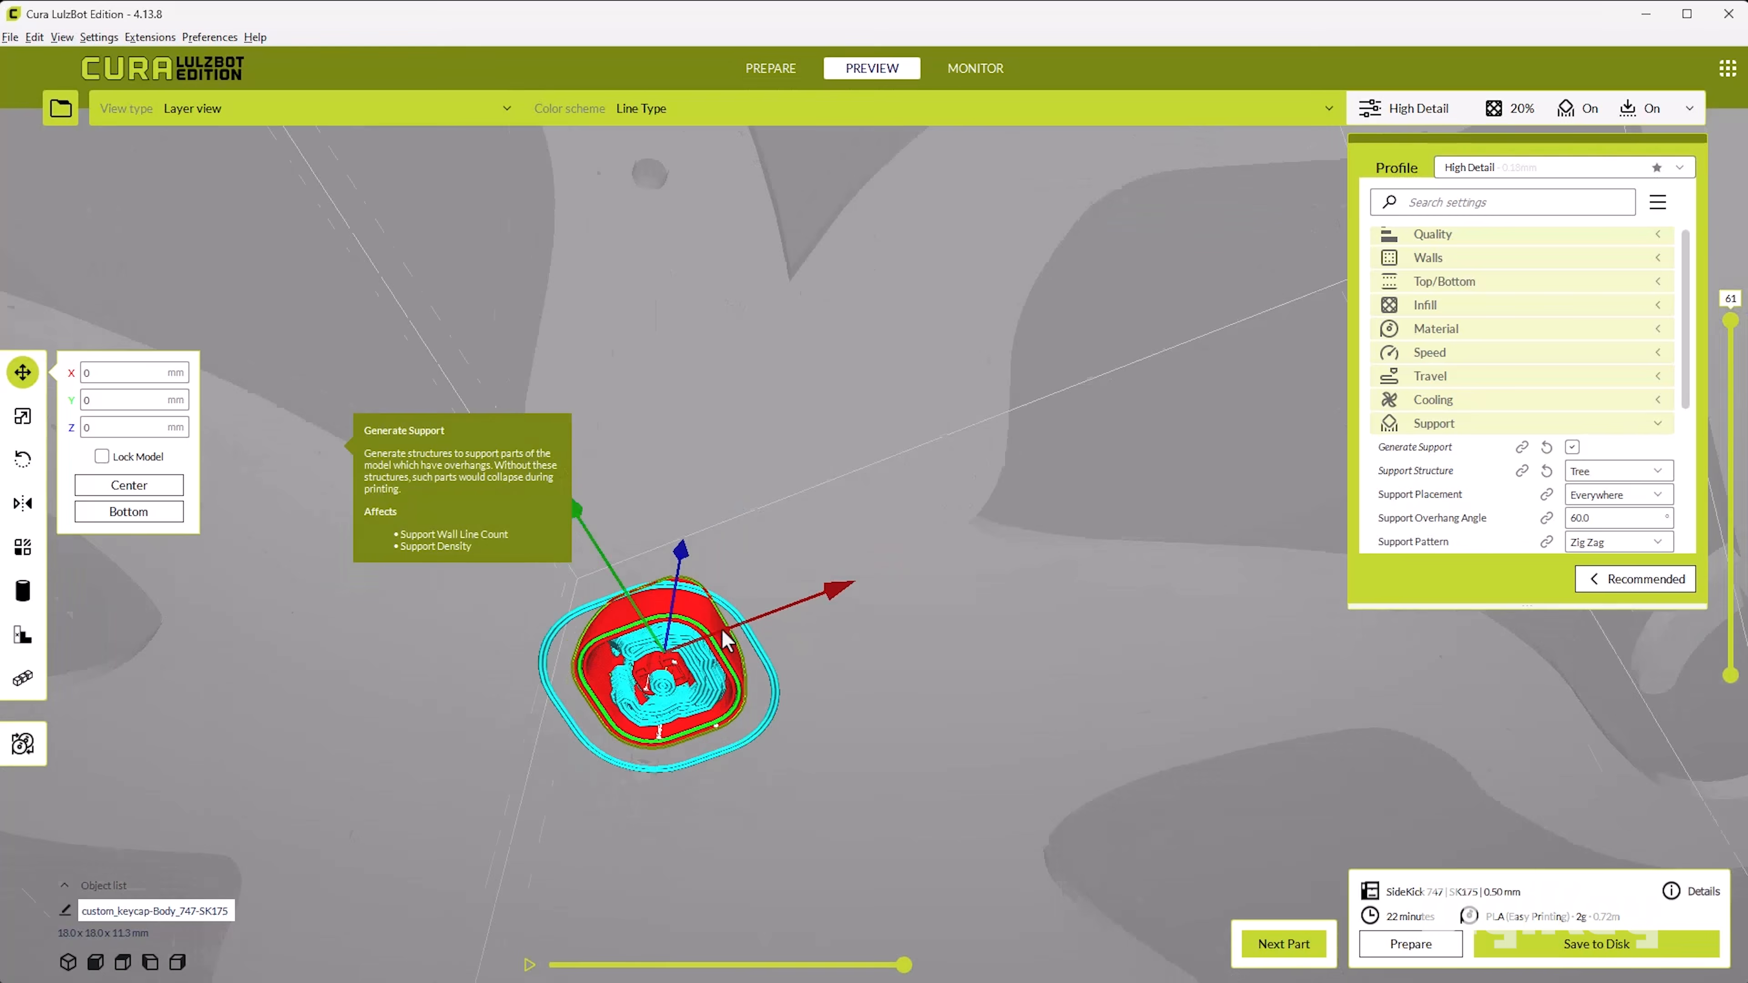
pyautogui.moveTo(720, 631); pyautogui.dragTo(1049, 583, button='right')
pyautogui.scroll(3, 528, 260)
pyautogui.moveTo(607, 220); pyautogui.dragTo(637, 297, button='right')
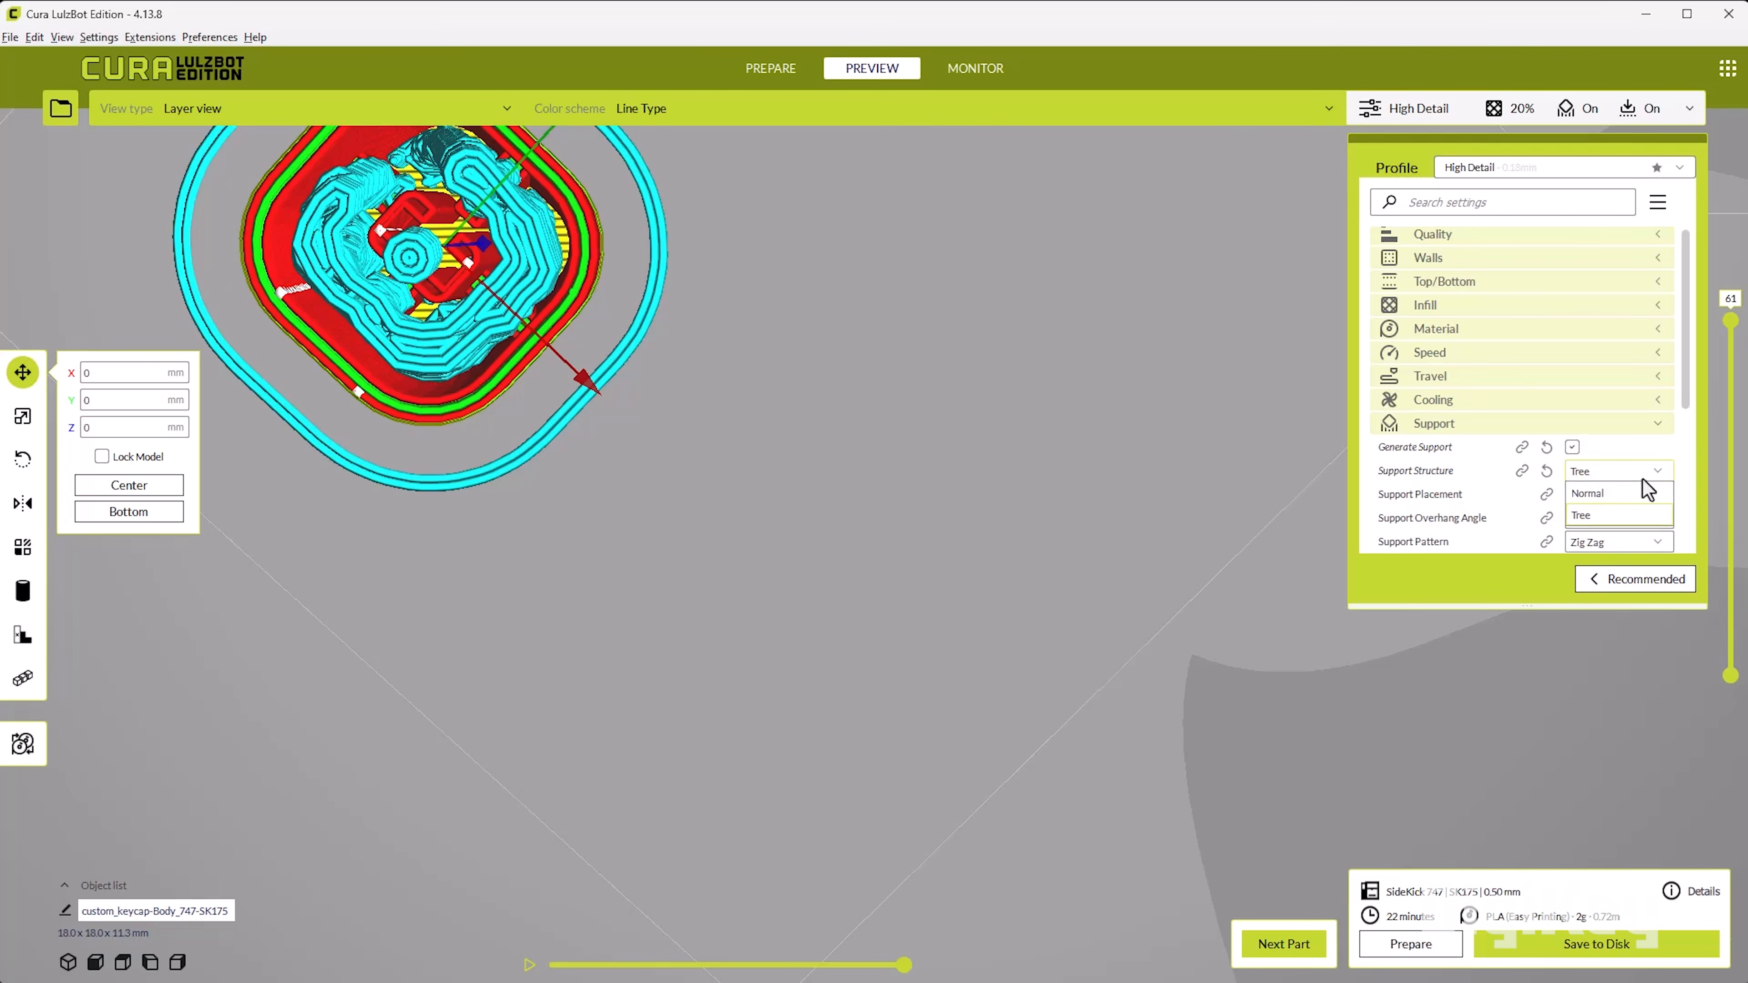
# Step: Set the support structure to Normal with the Lines pattern and slice again to check the underside
pyautogui.click(1647, 493)
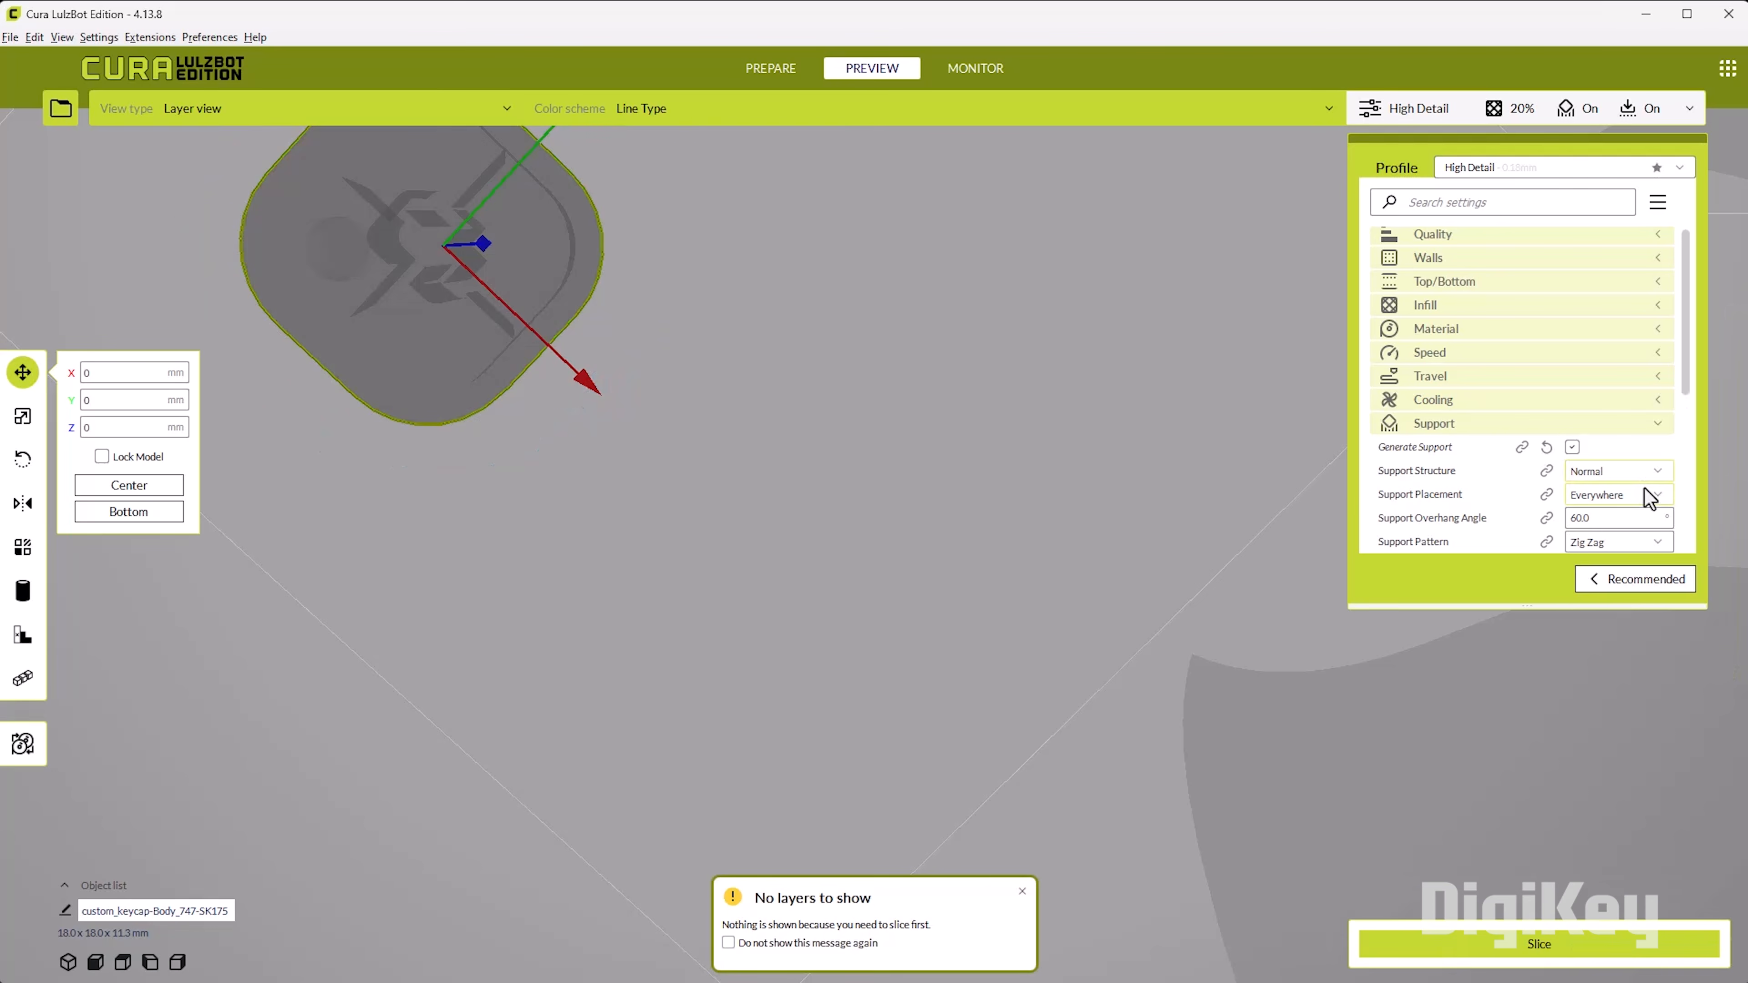
pyautogui.click(1631, 543)
pyautogui.click(1628, 566)
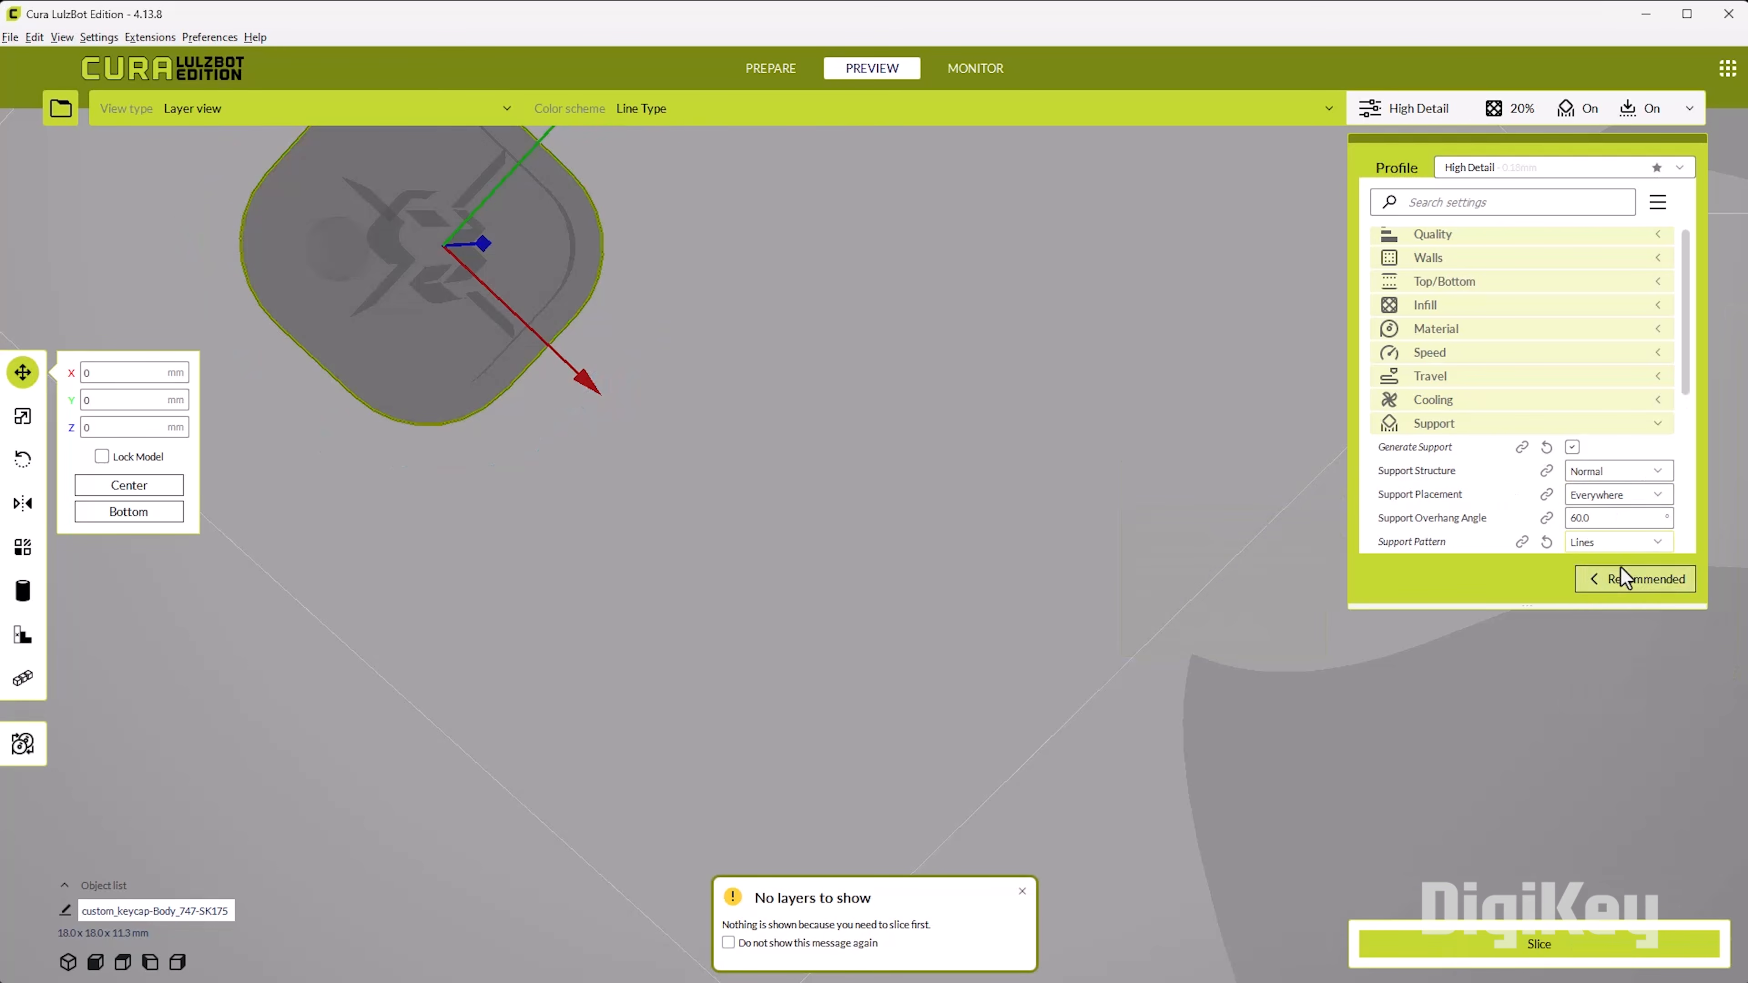
pyautogui.click(1511, 950)
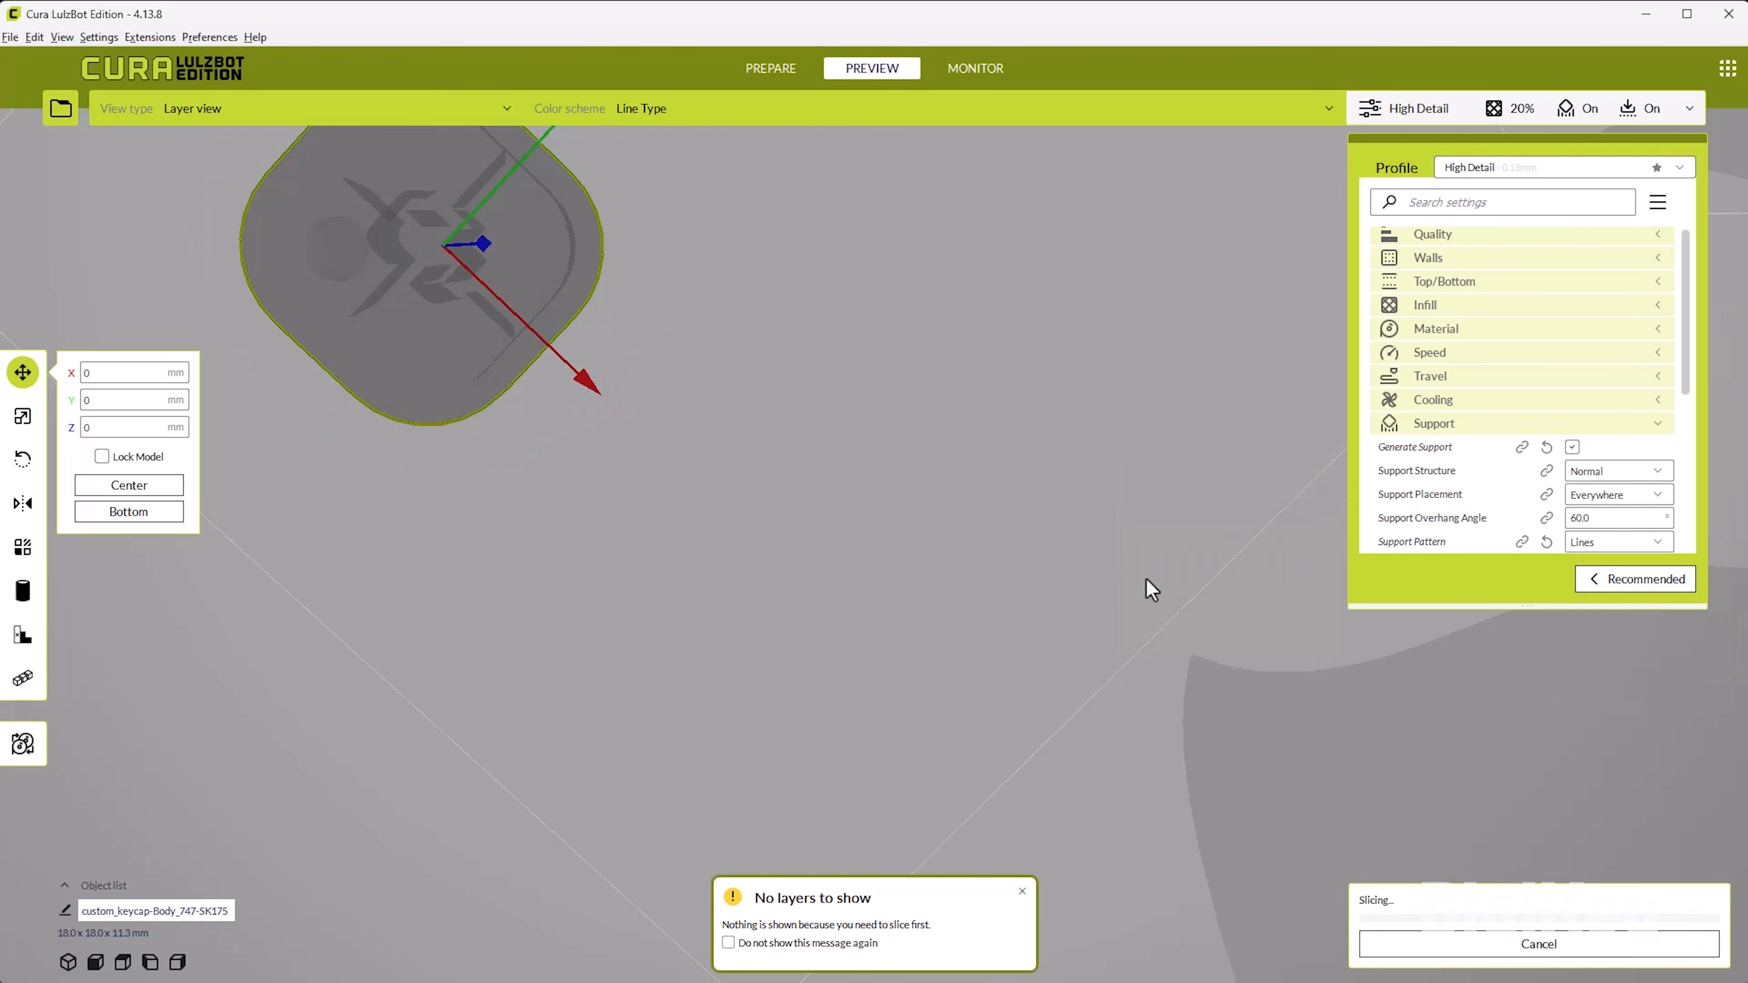
pyautogui.moveTo(595, 358); pyautogui.dragTo(717, 401, button='middle')
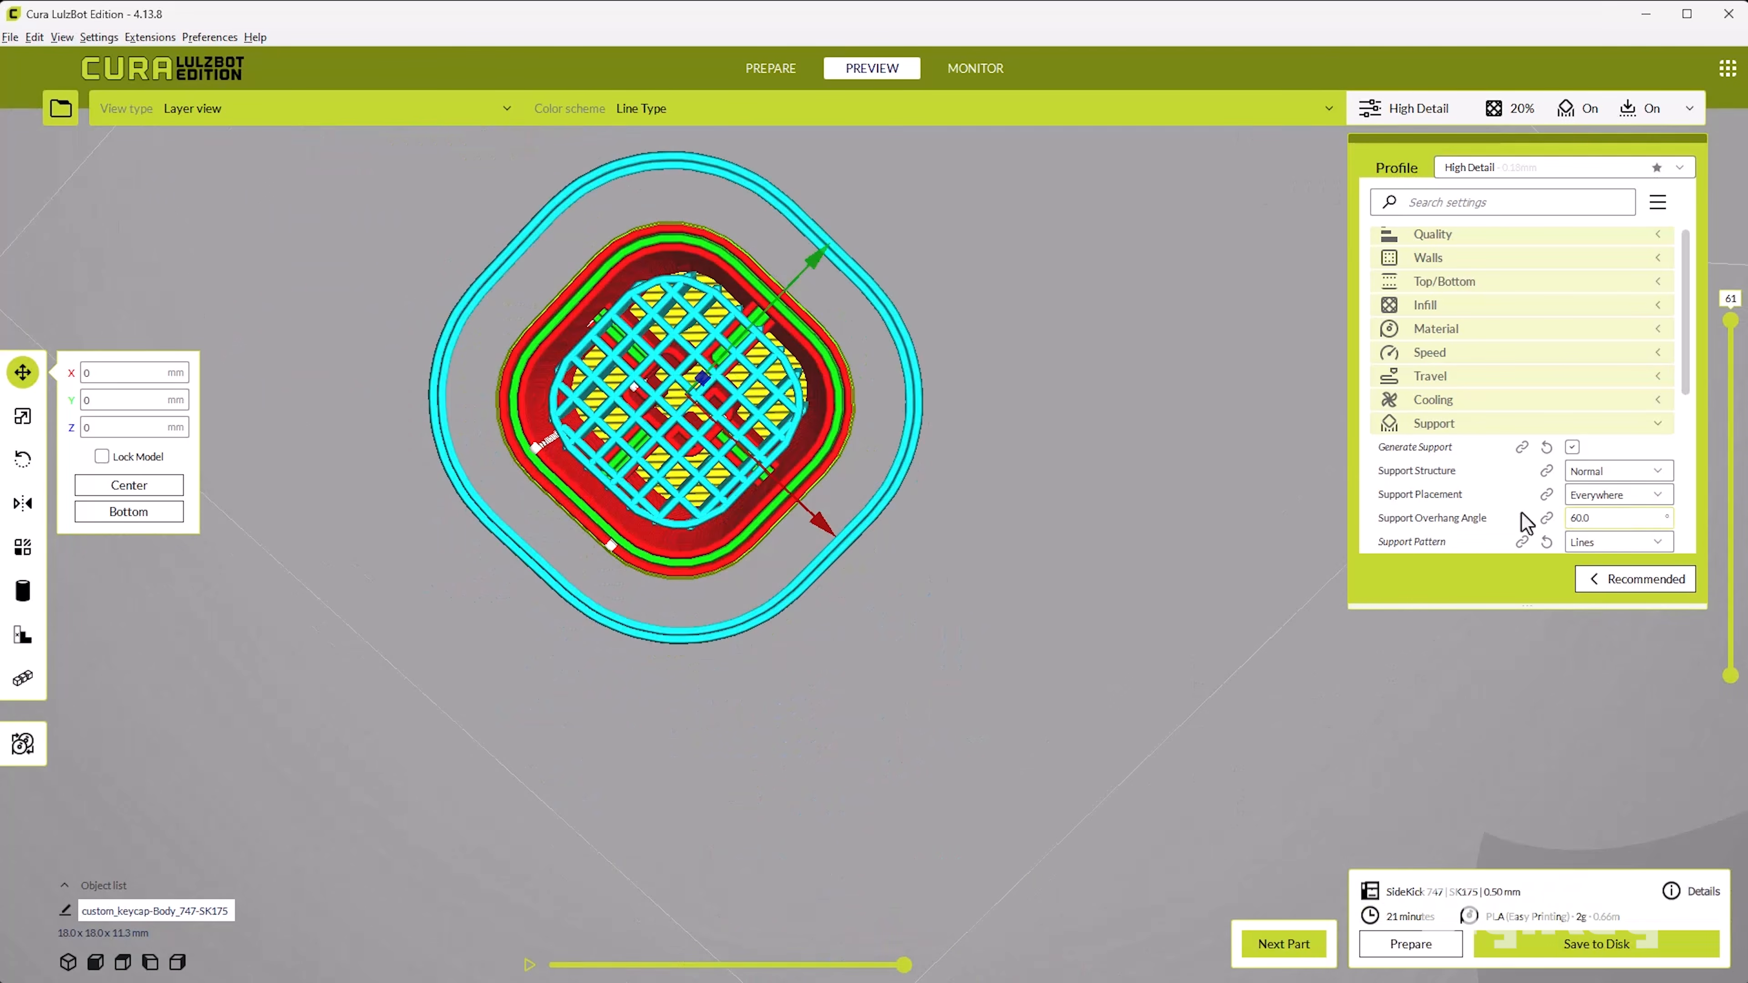
# Step: Set the support pattern to Grid, slice again, and inspect the layer preview from below and above
pyautogui.click(1631, 542)
pyautogui.click(1623, 584)
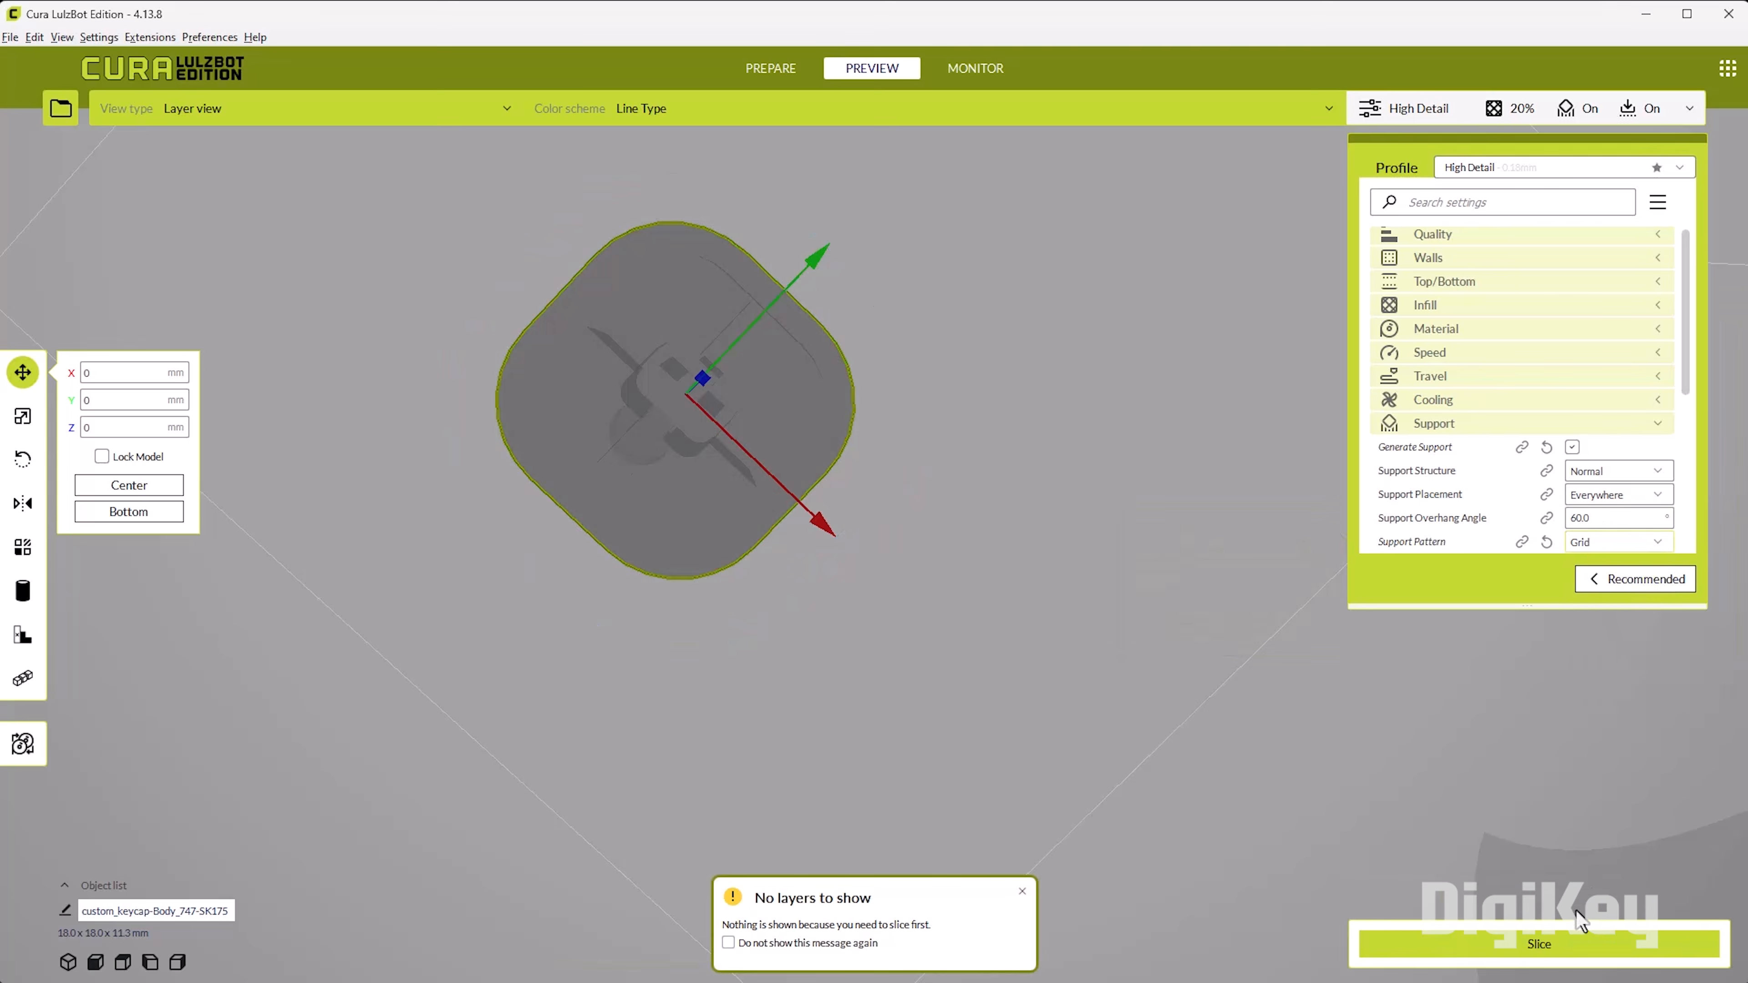
pyautogui.click(1602, 967)
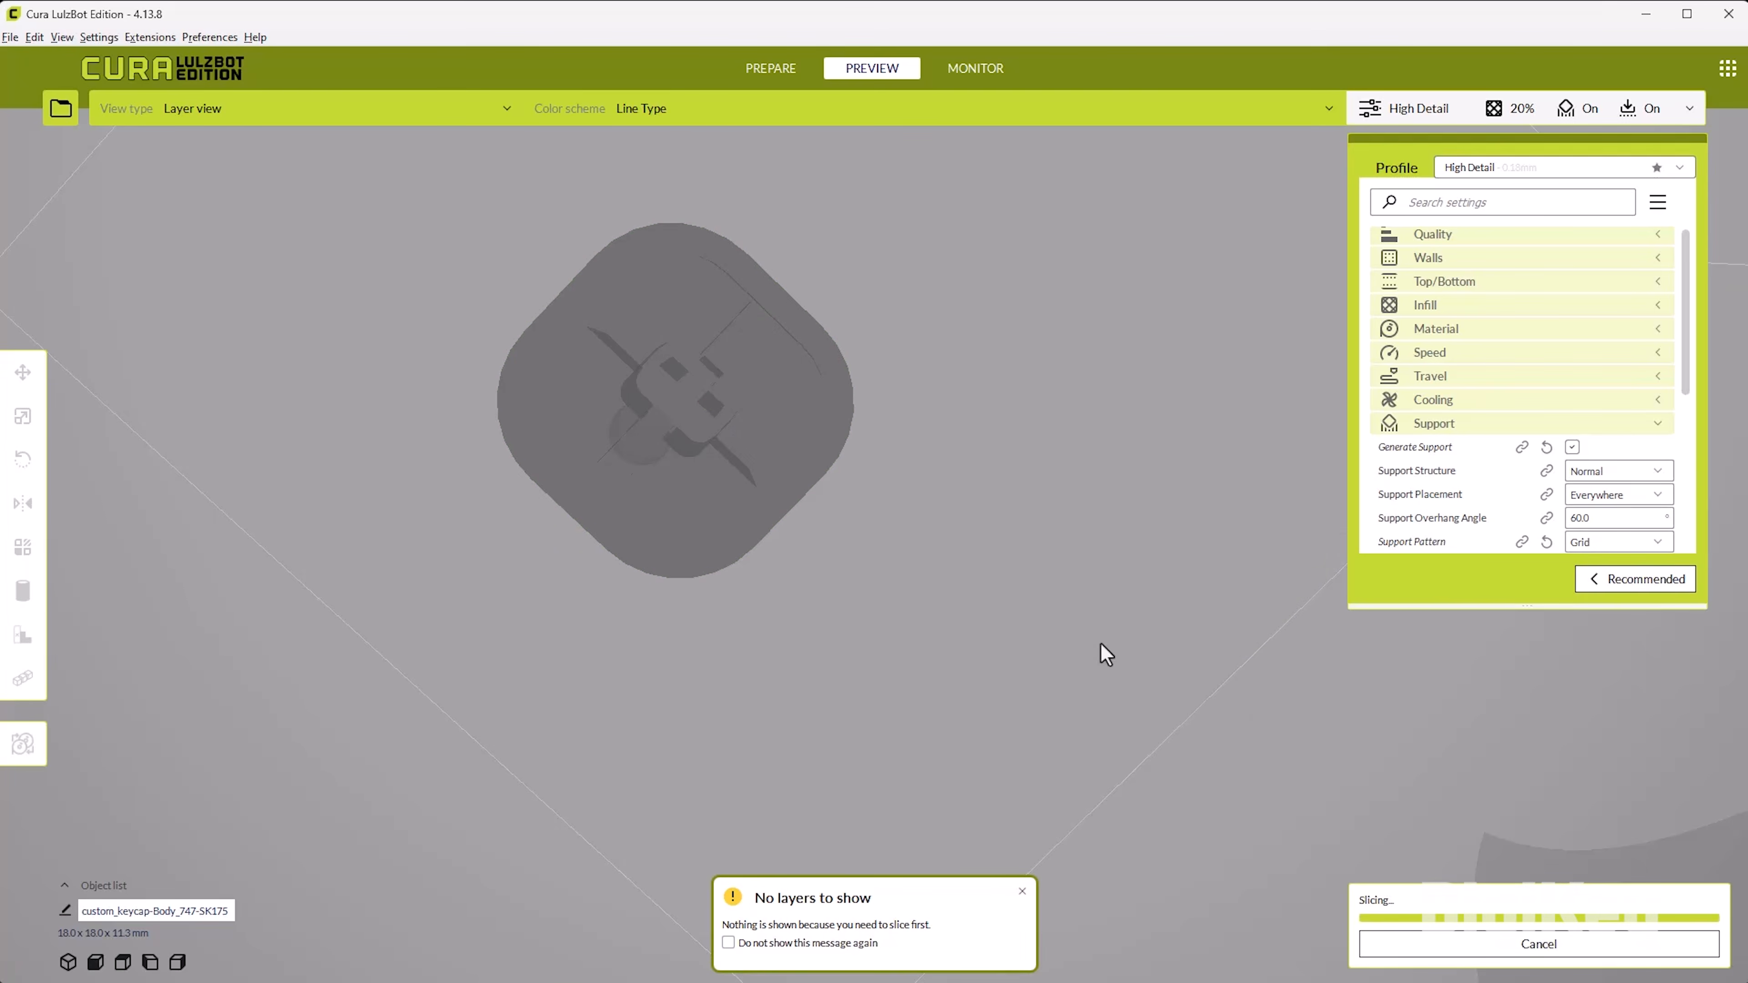
pyautogui.scroll(2, 737, 425)
pyautogui.moveTo(765, 408); pyautogui.dragTo(806, 379, button='right')
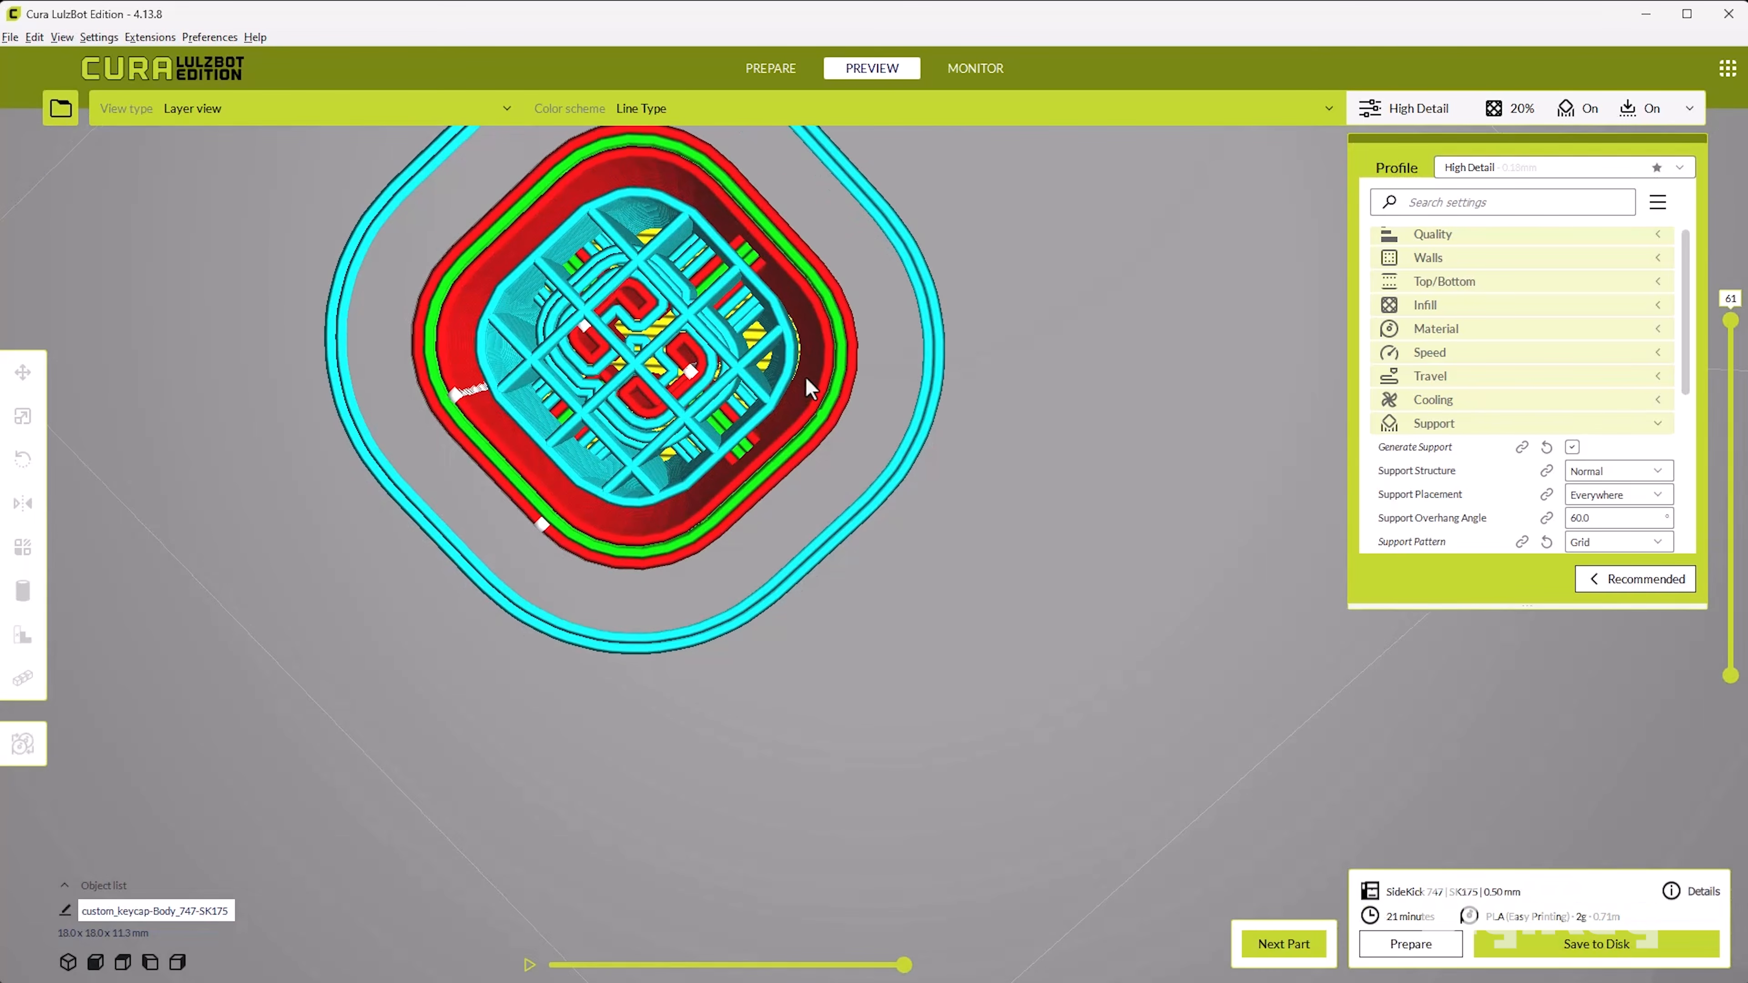
pyautogui.moveTo(666, 235); pyautogui.dragTo(759, 719, button='right')
pyautogui.scroll(-3, 742, 732)
pyautogui.scroll(2, 769, 658)
pyautogui.moveTo(774, 668); pyautogui.dragTo(814, 609, button='middle')
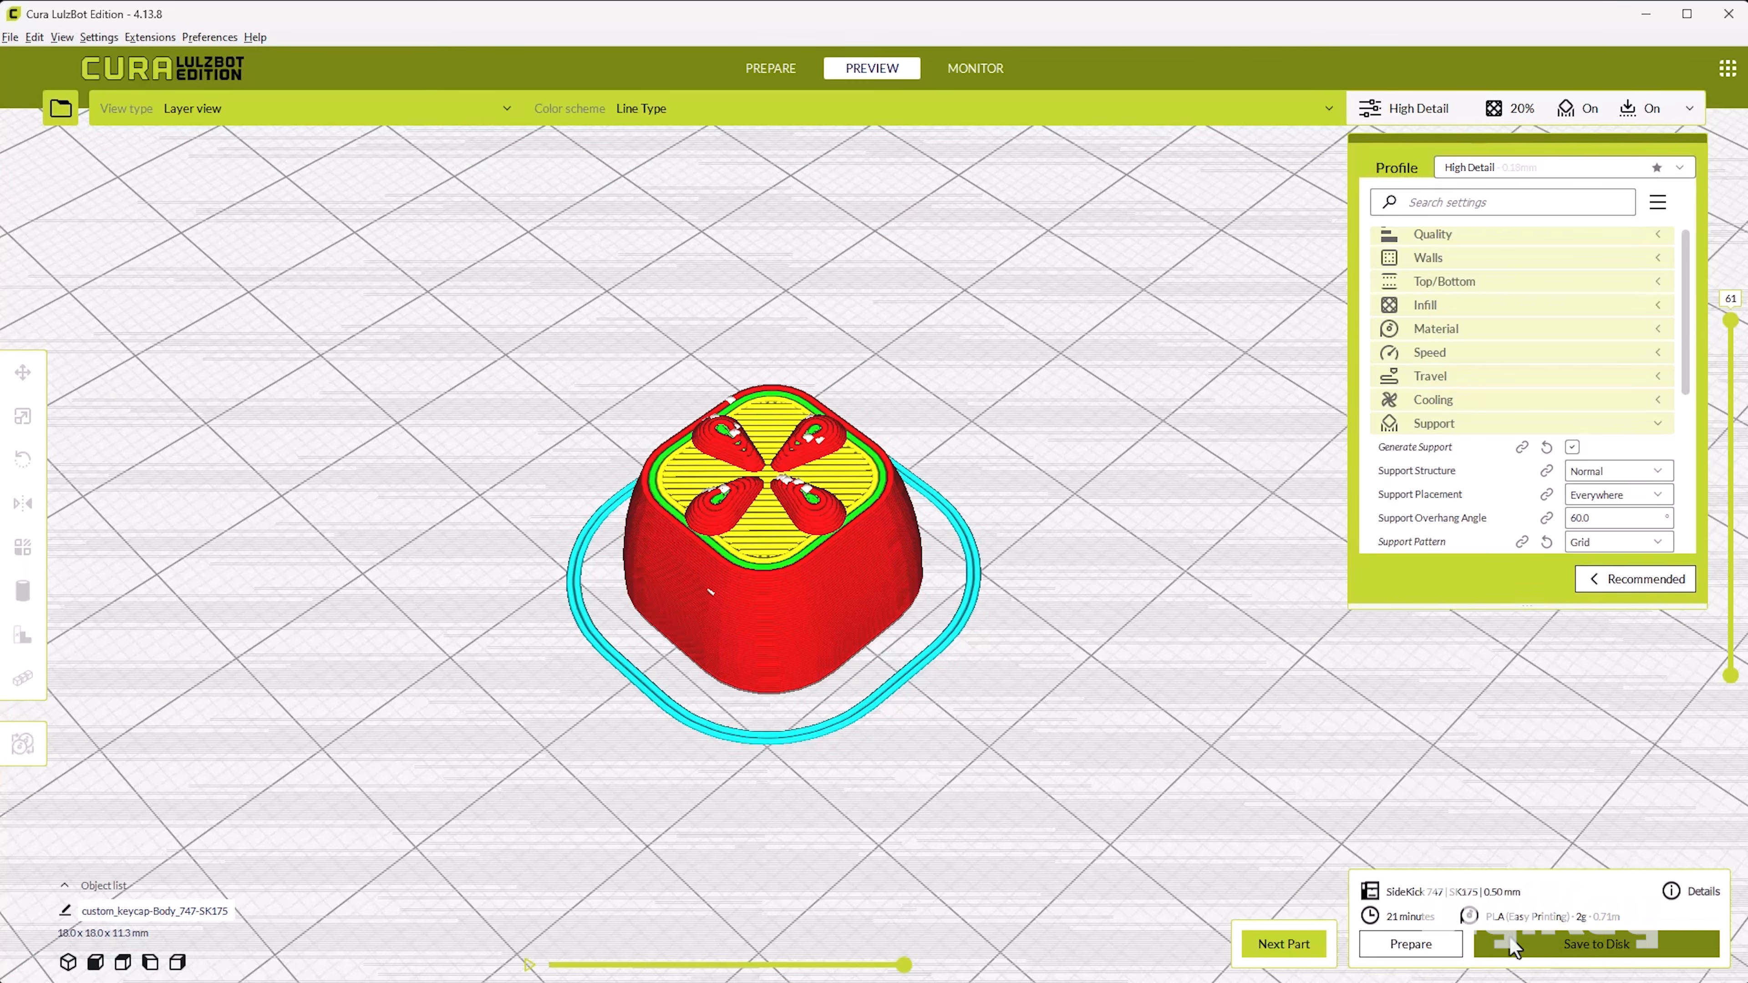
# Step: Save the sliced keycap to Downloads as custom_keycap-Body_747-SK175.gcode, replacing the existing file
pyautogui.click(1526, 952)
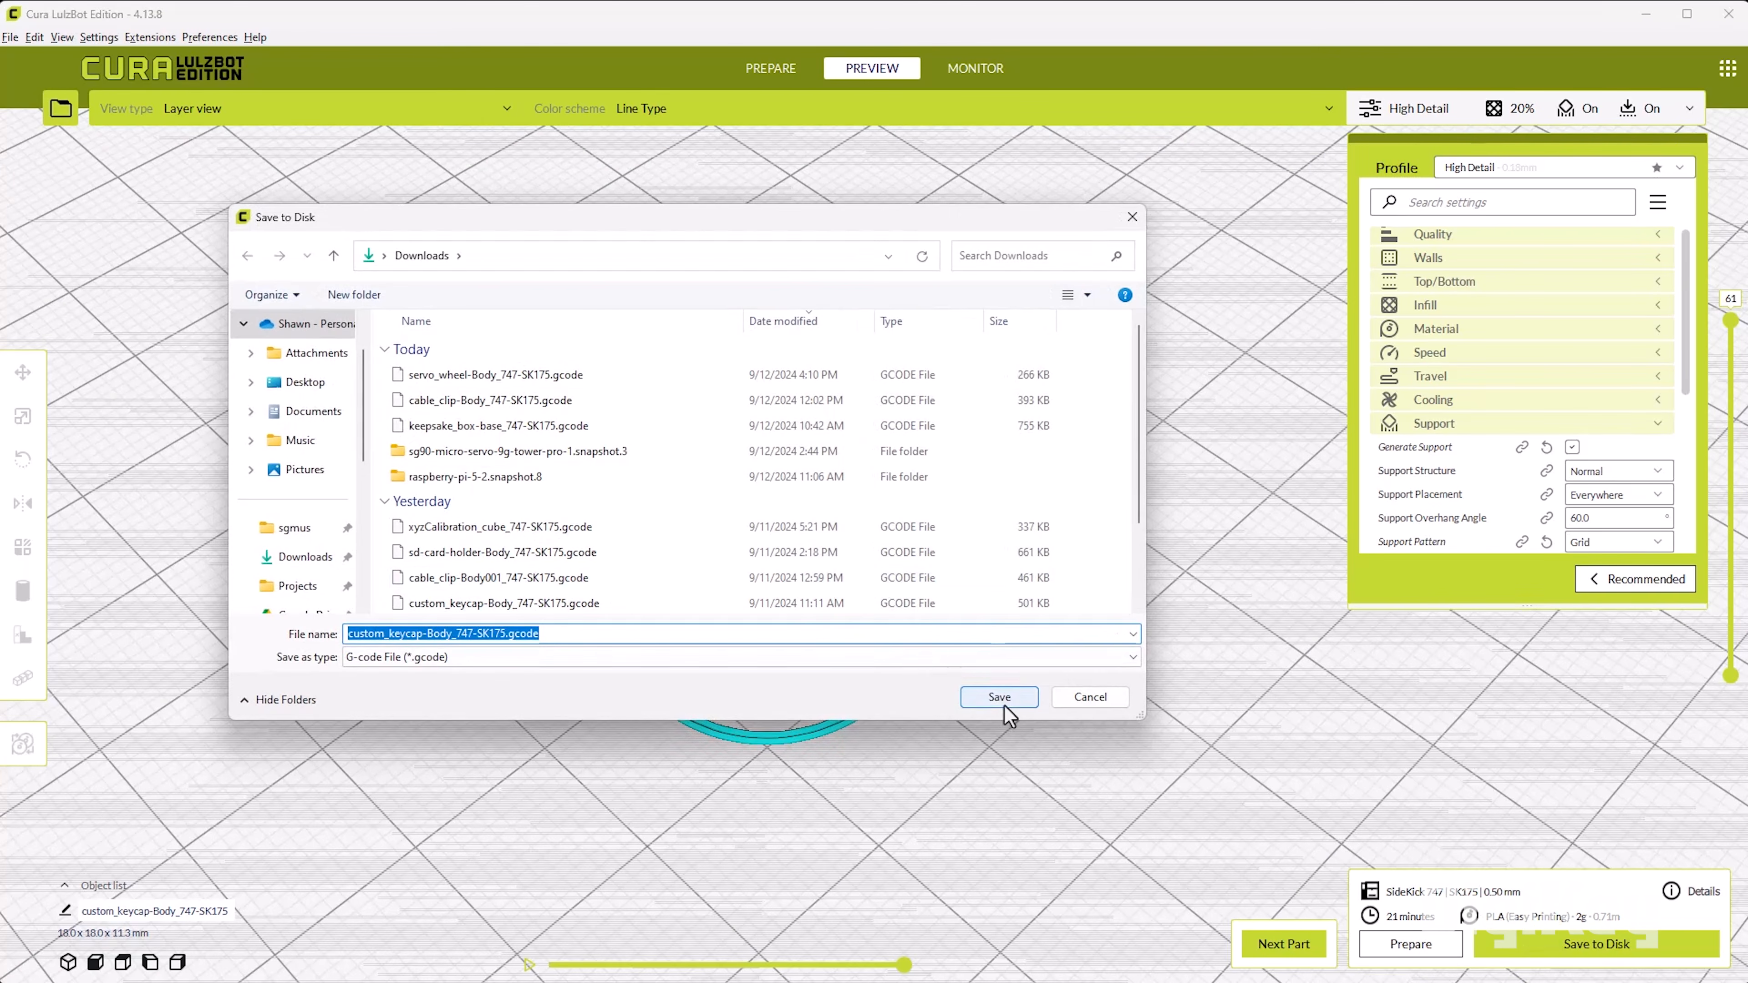
pyautogui.click(1003, 704)
pyautogui.click(287, 652)
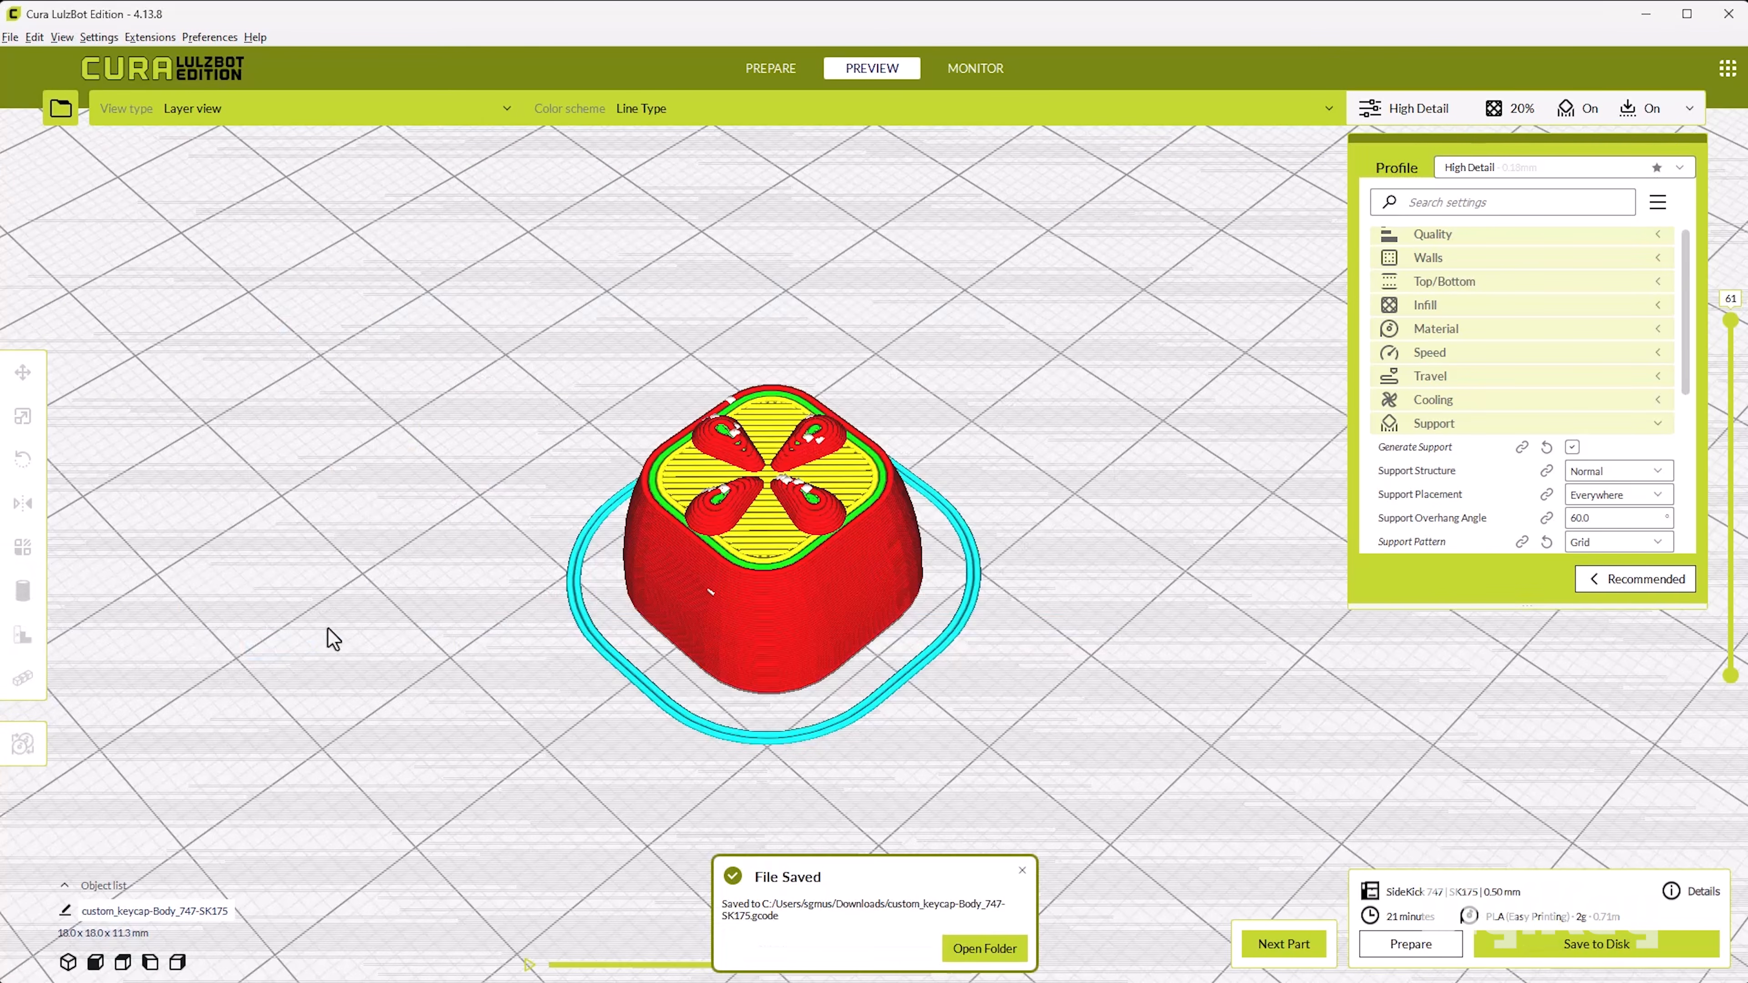